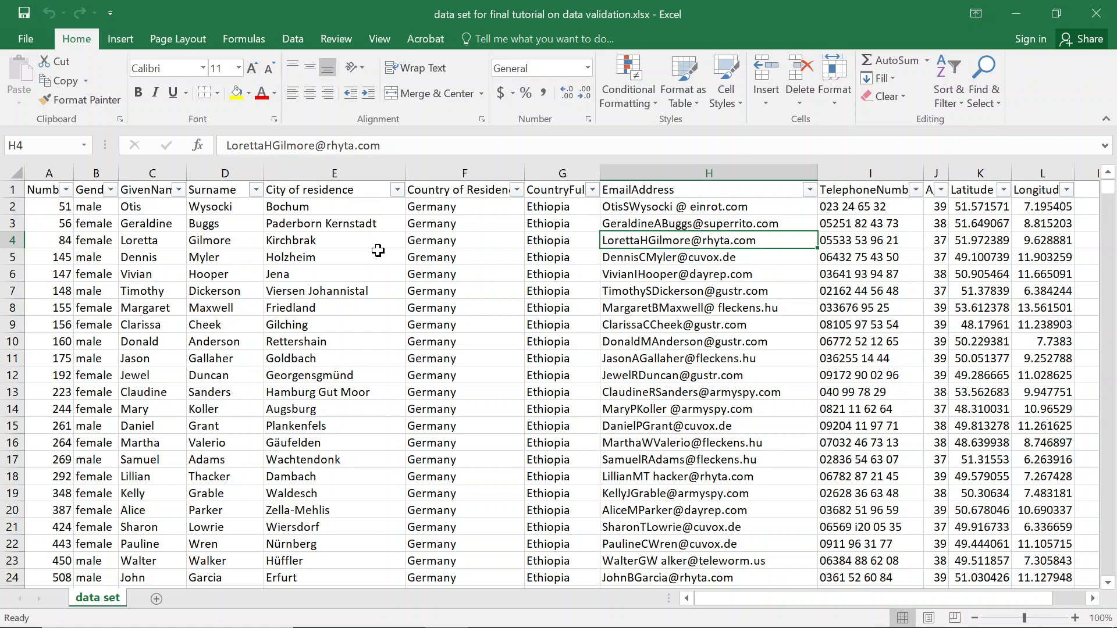
Check the data set's extent by selecting its header row and column A down to row 1977.
left_click(41, 194)
key("ctrl+shift+Right")
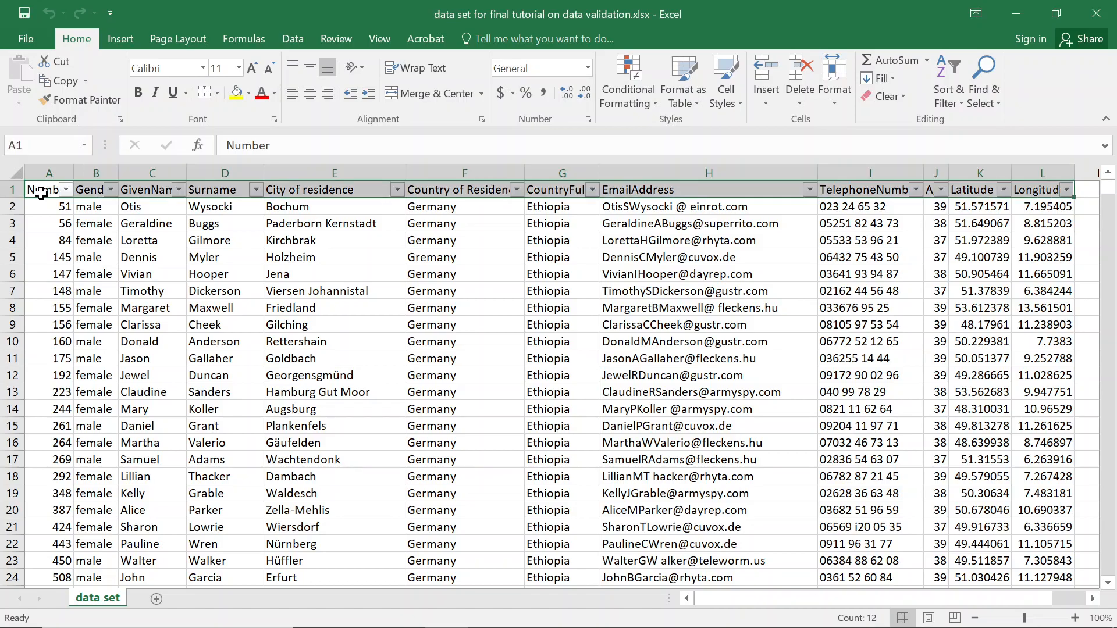
key("ctrl+shift+Down")
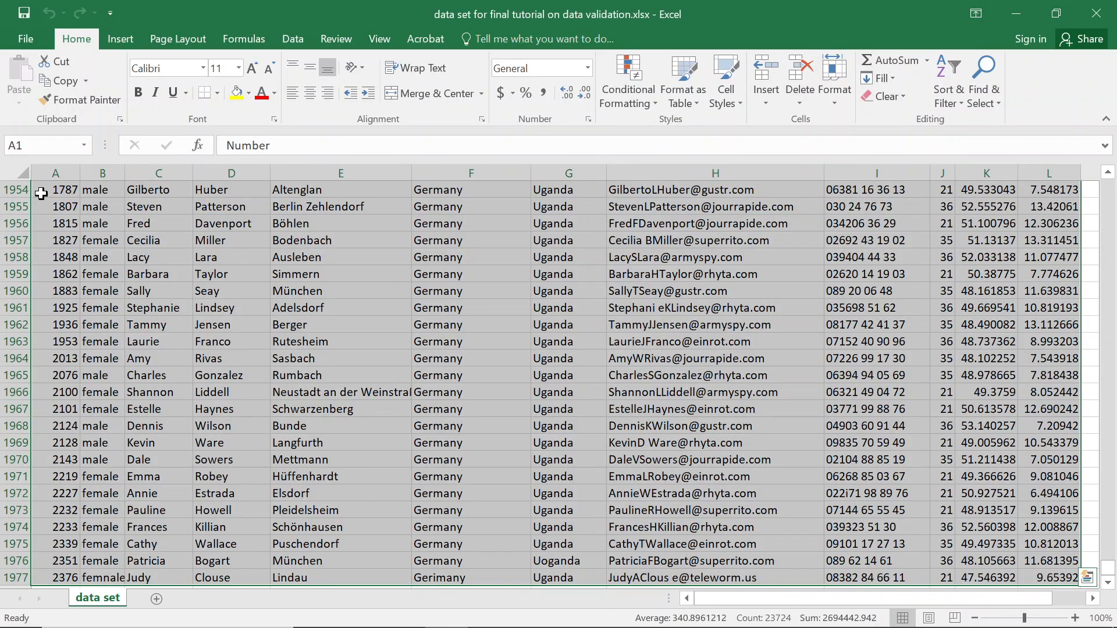
left_click(55, 187)
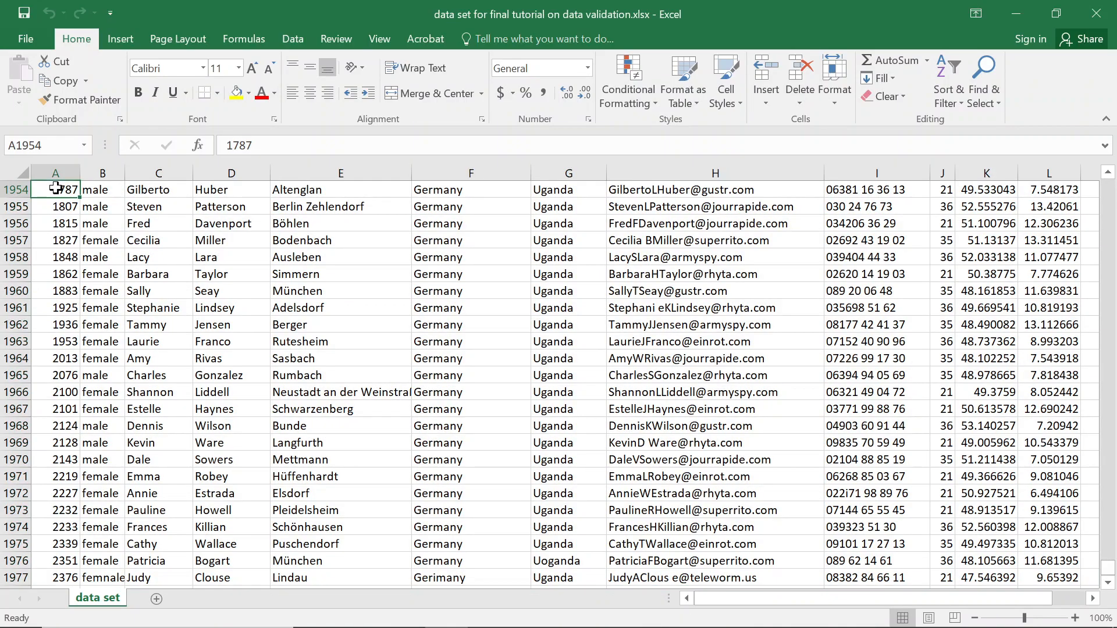
key("ctrl+Up")
key("ctrl+Down")
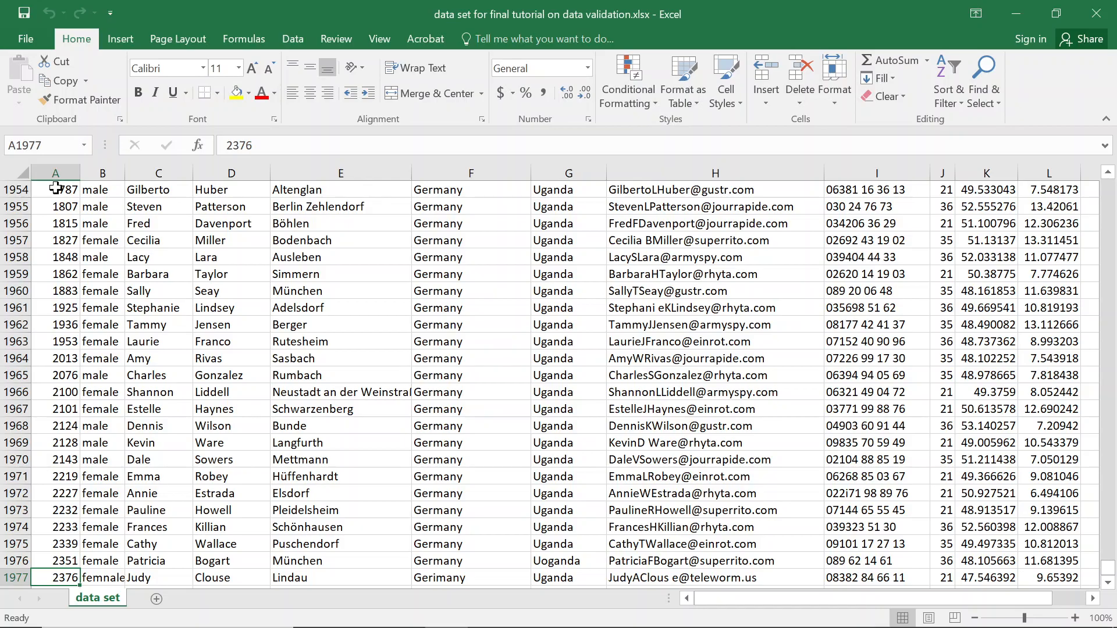
key("ctrl+Up")
key("Down")
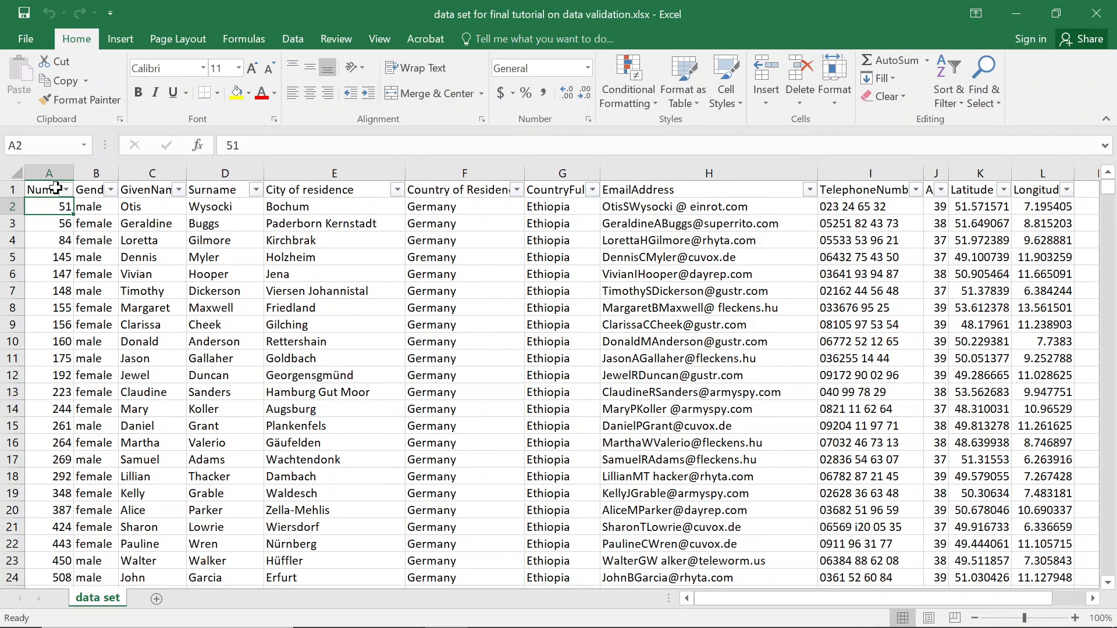
key("ctrl+shift+Down")
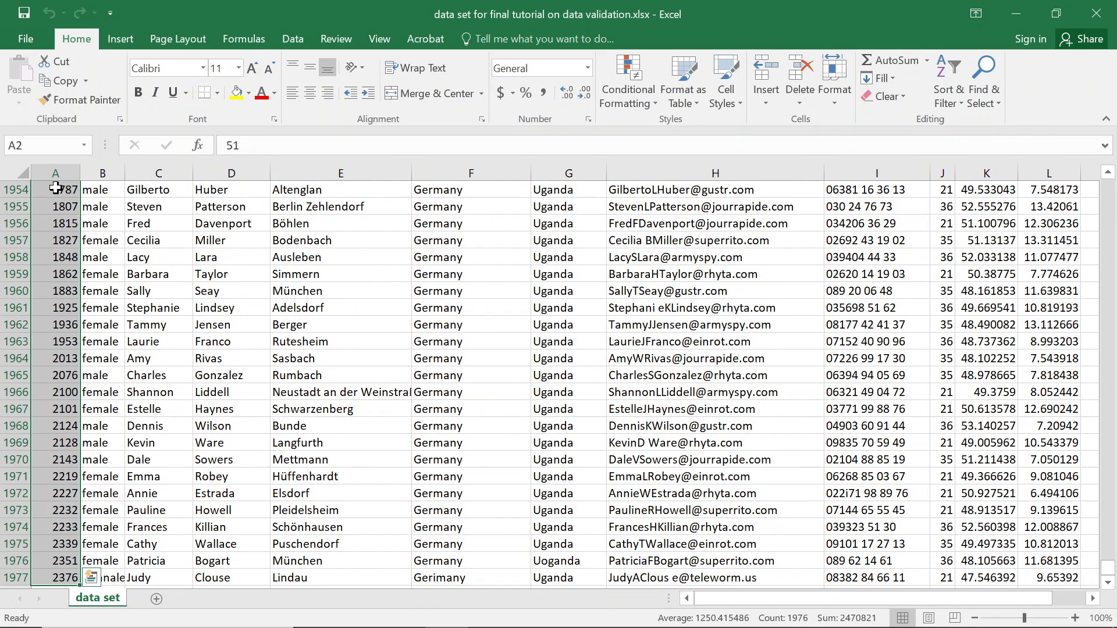
key("ctrl+Up")
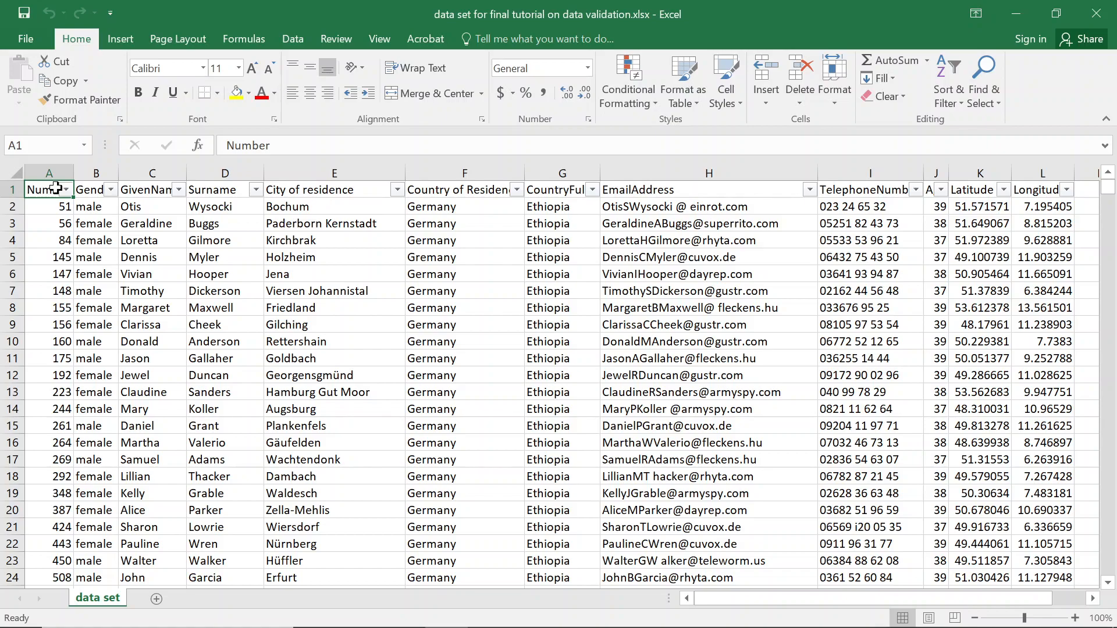
Add a new sheet with the heading 'List of African countries' in A1.
left_click(156, 599)
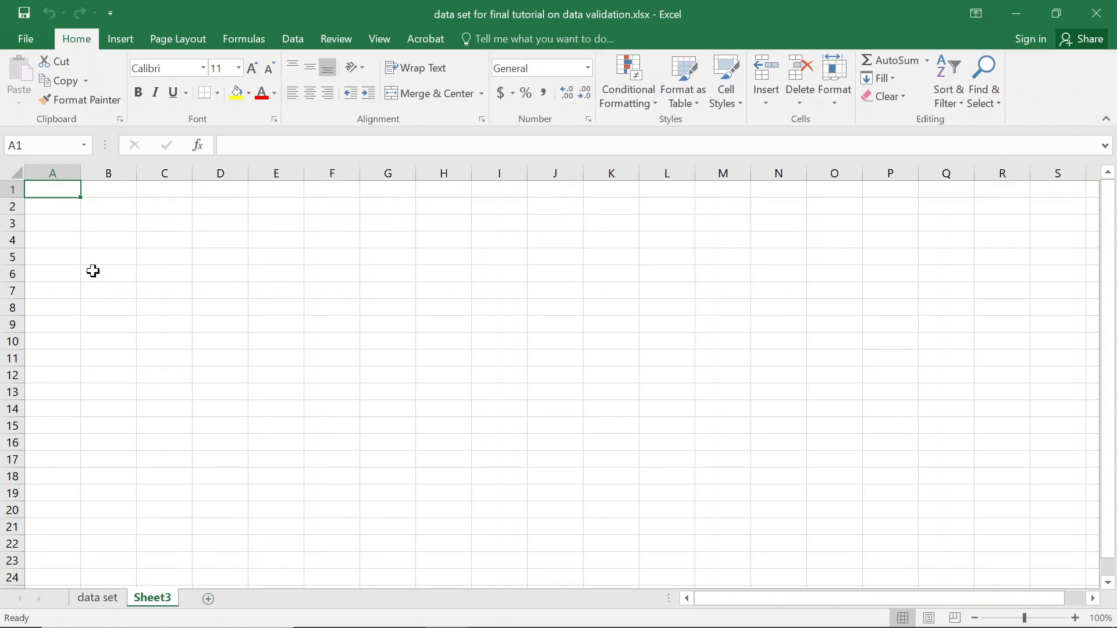
type("List")
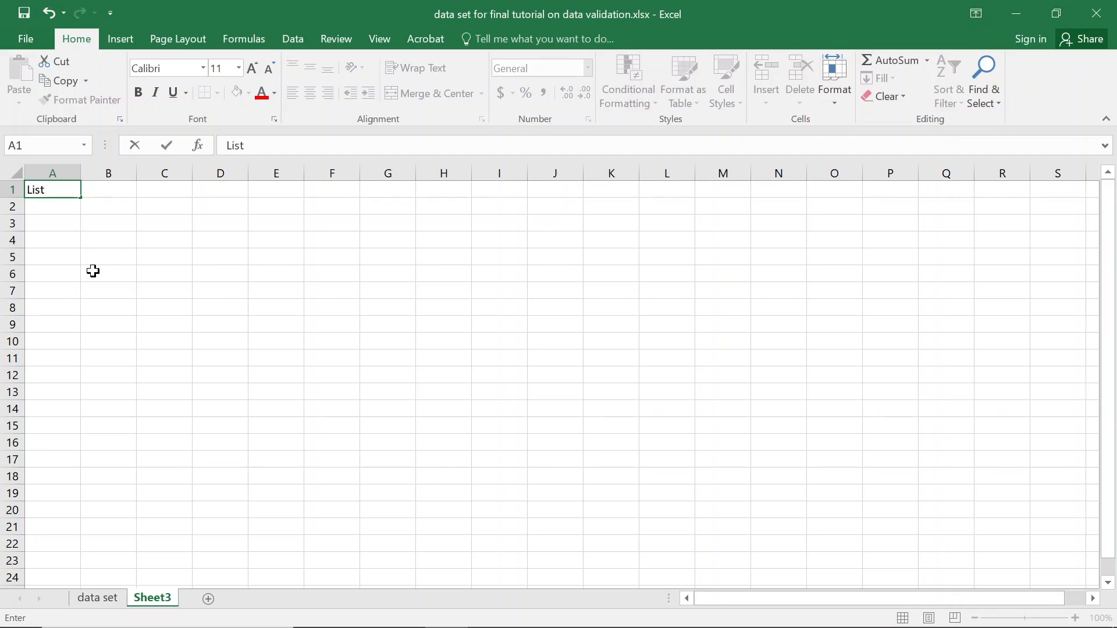
type(" of Africn")
key("BackSpace")
type("ans")
key("BackSpace")
type("countries")
key("Return")
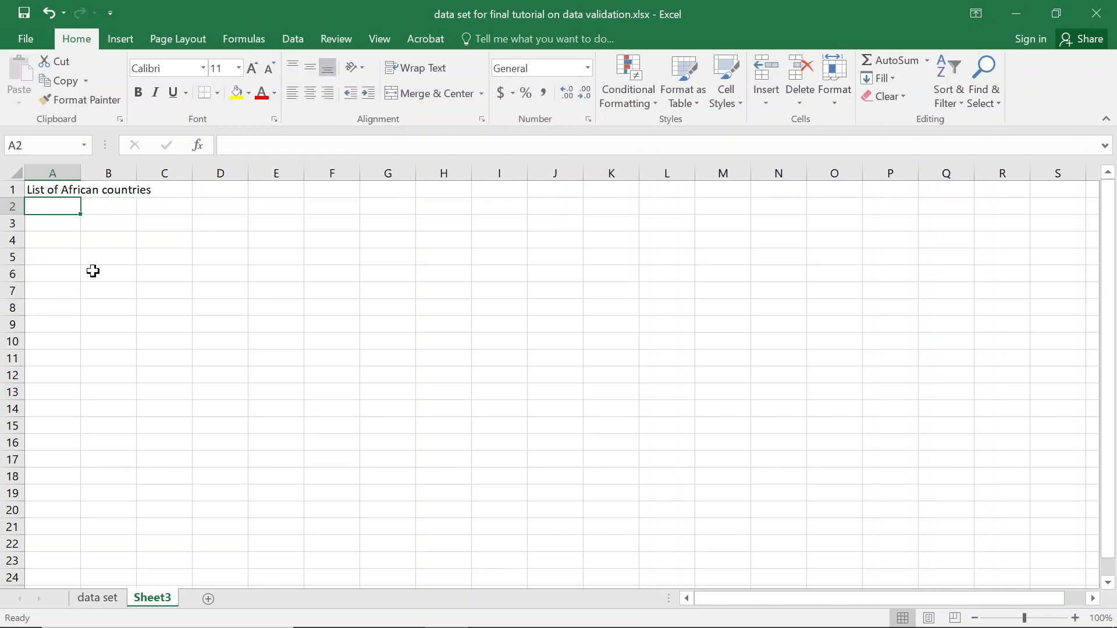
List Rwanda, Ethiopia, Uganda and Burundi under the heading, then return to the data set.
type("Rwanda")
key("Return")
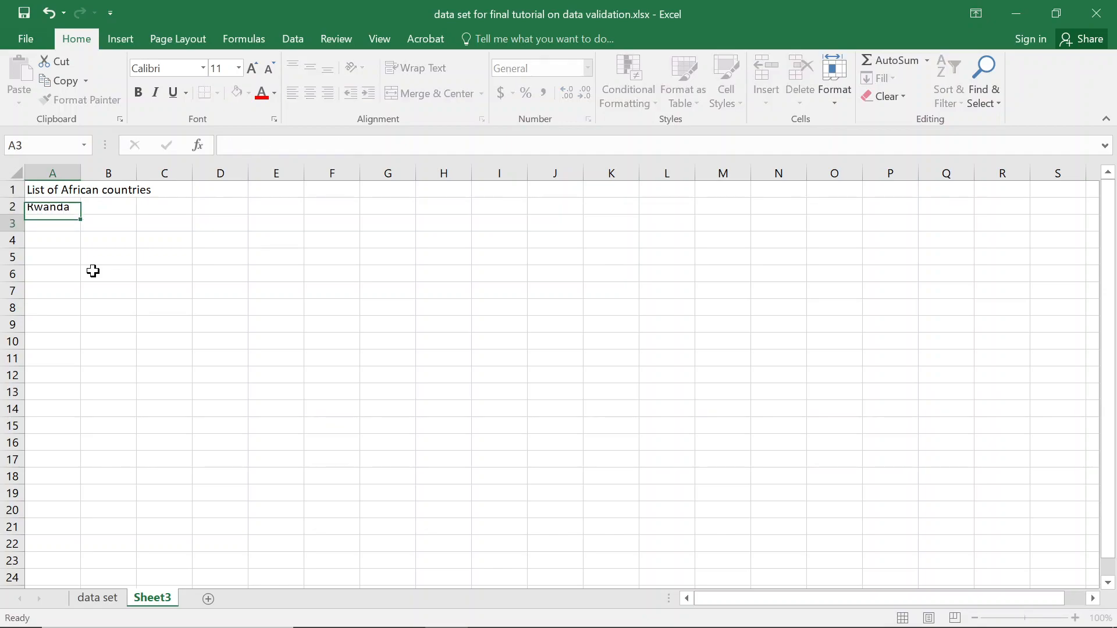
type("Ehti")
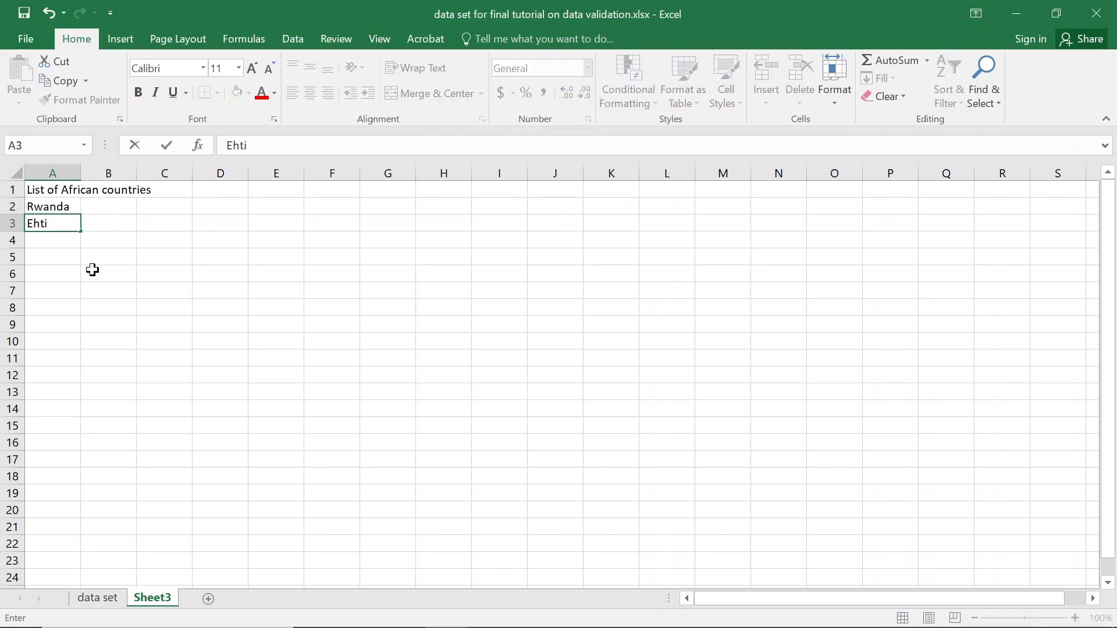
key("BackSpace")
key("BackSpace")
key("BackSpace")
type("t")
key("BackSpace")
type("thiopp")
key("BackSpace")
type("ia")
key("Return")
type("Uganda")
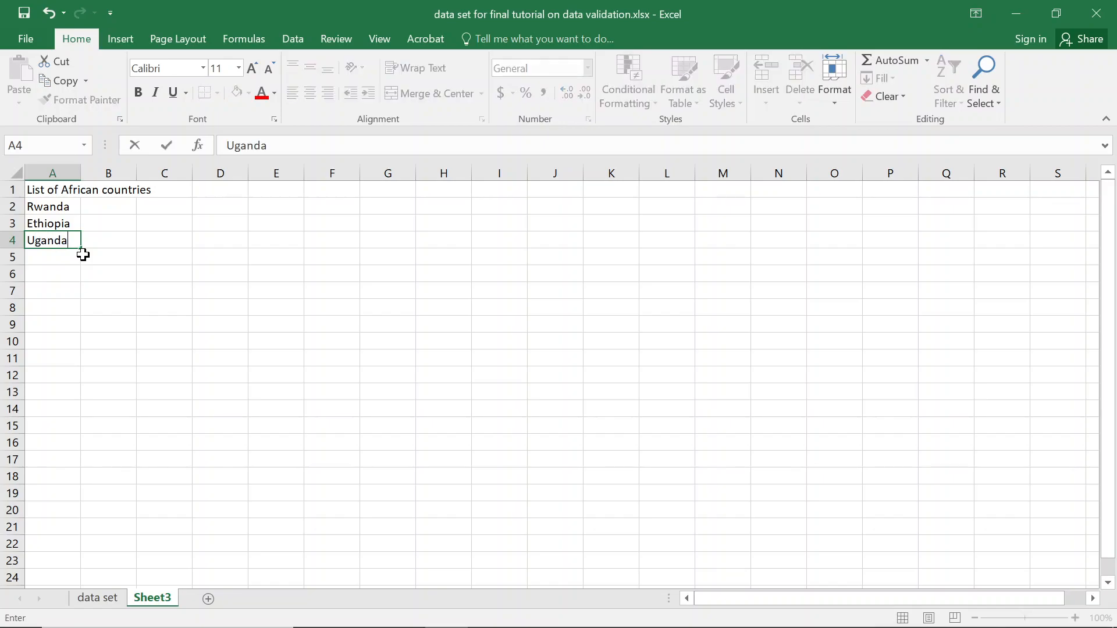
key("Return")
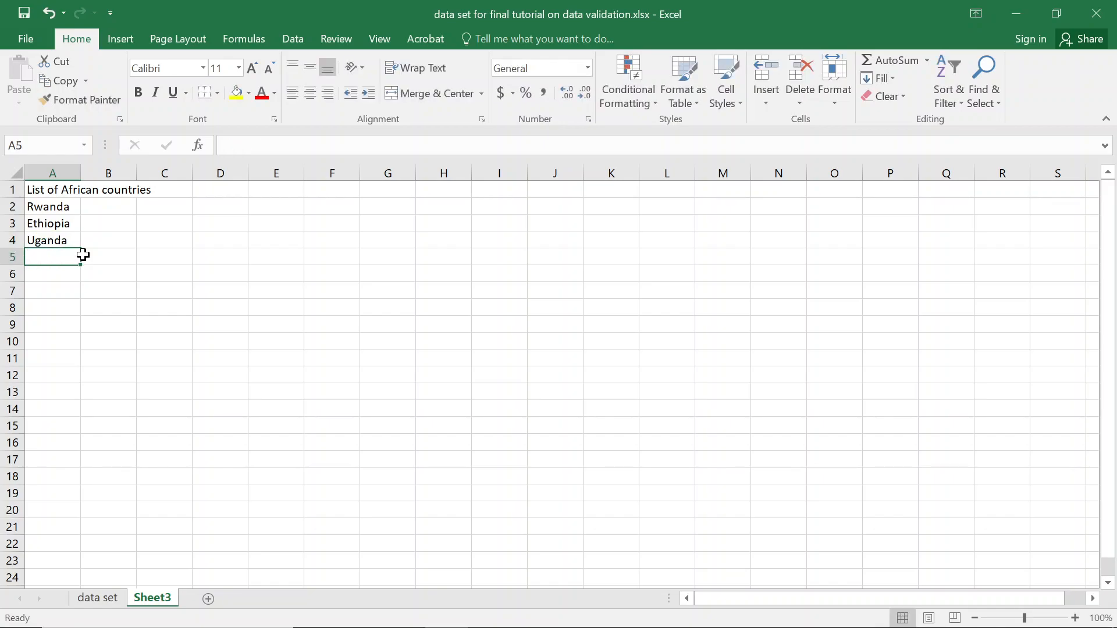
type("Burundi")
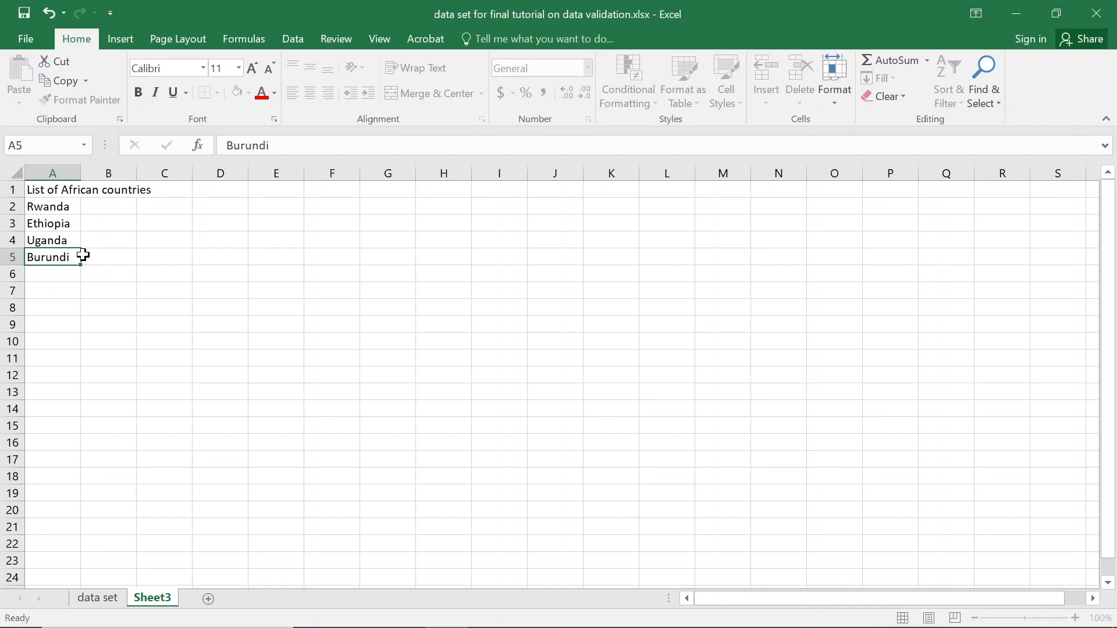
key("Return")
left_click(95, 605)
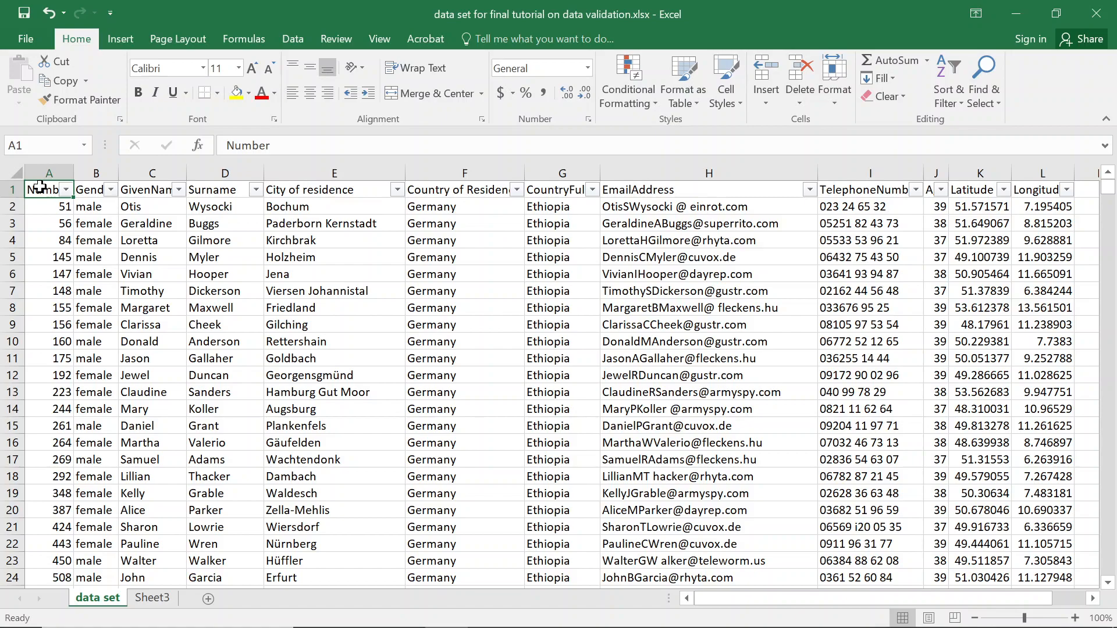
Select the data range A1:L1977 and start a PivotTable from it.
key("ctrl+shift+Right")
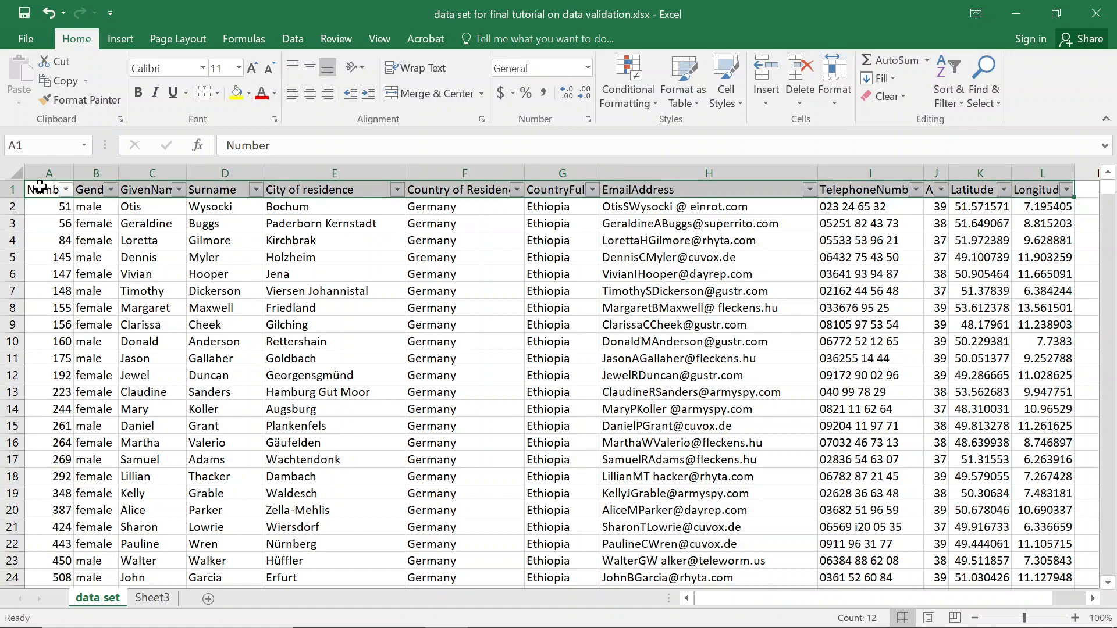
key("ctrl+shift+Down")
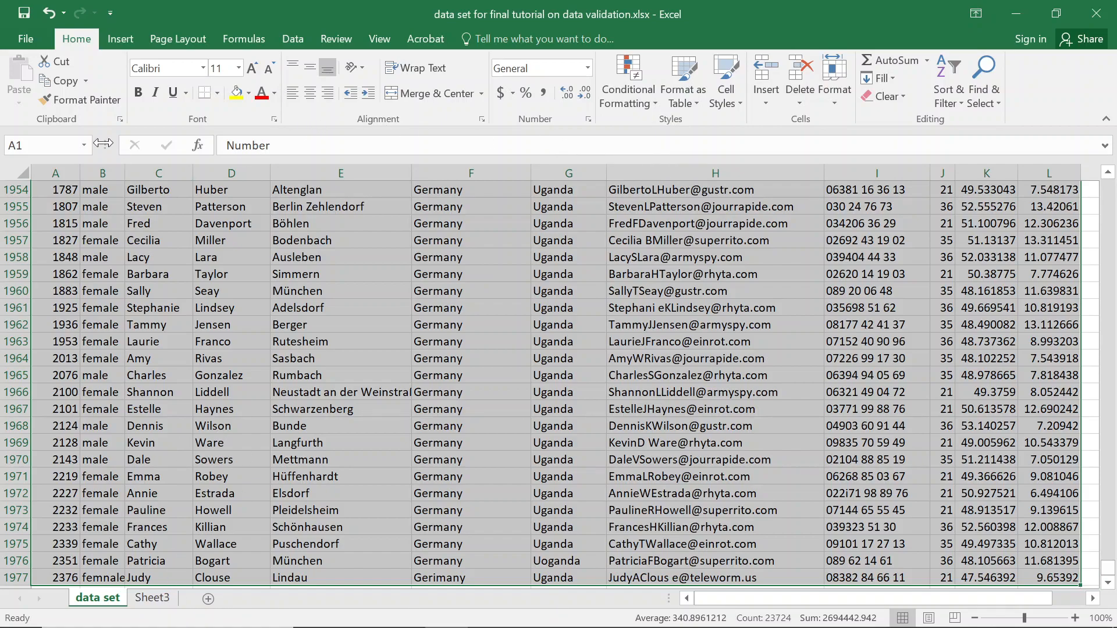
left_click(128, 41)
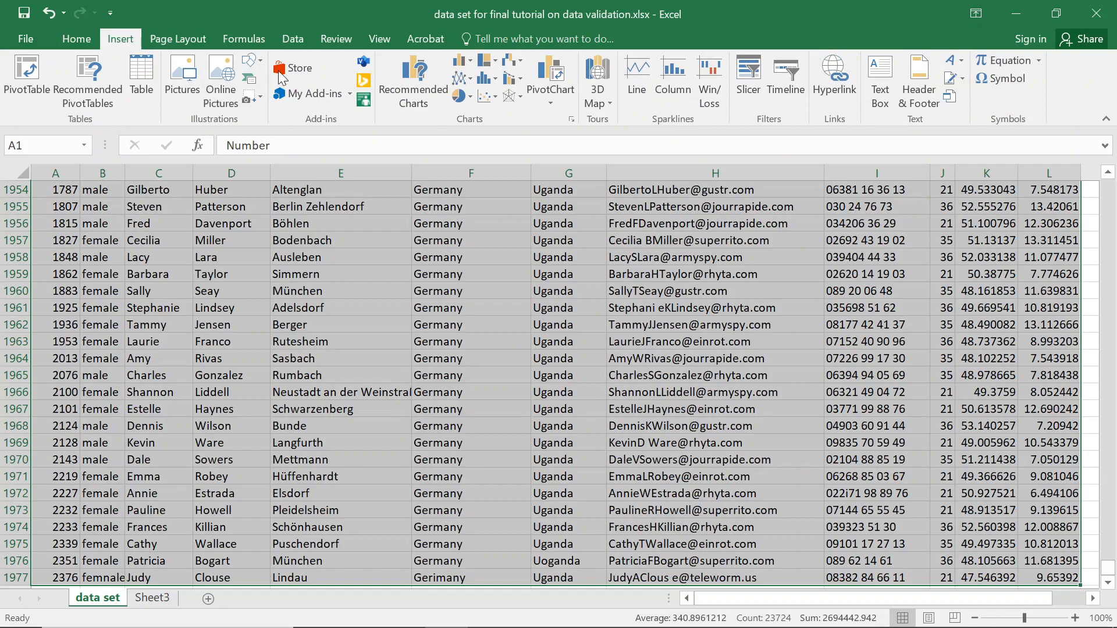
left_click(20, 91)
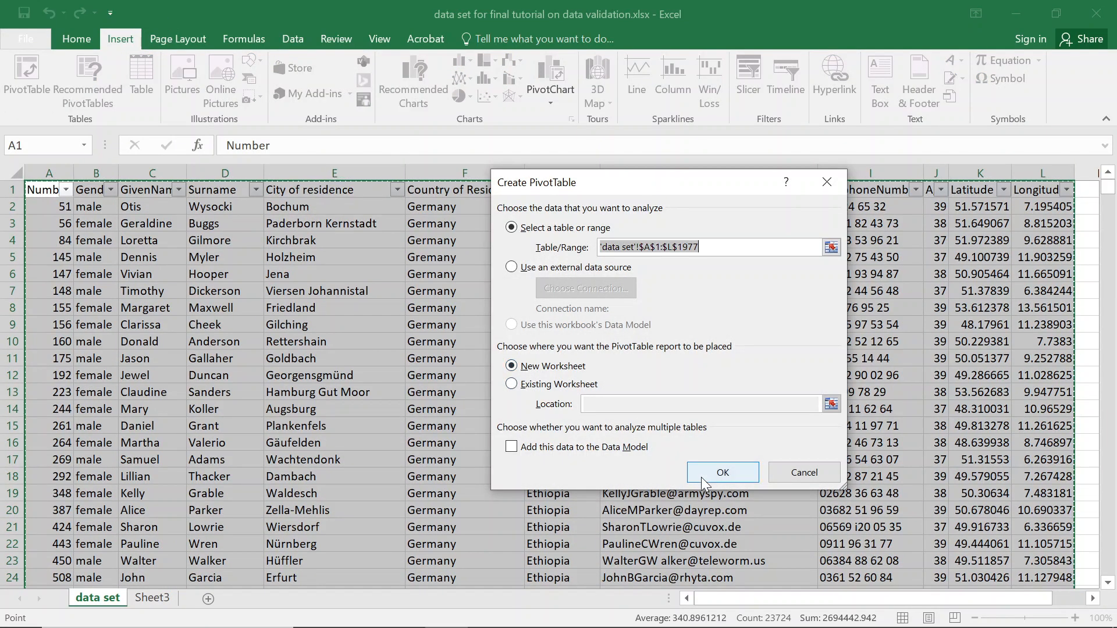
Place the PivotTable on Sheet3 at M9 and add CountryFull as its rows.
left_click(531, 384)
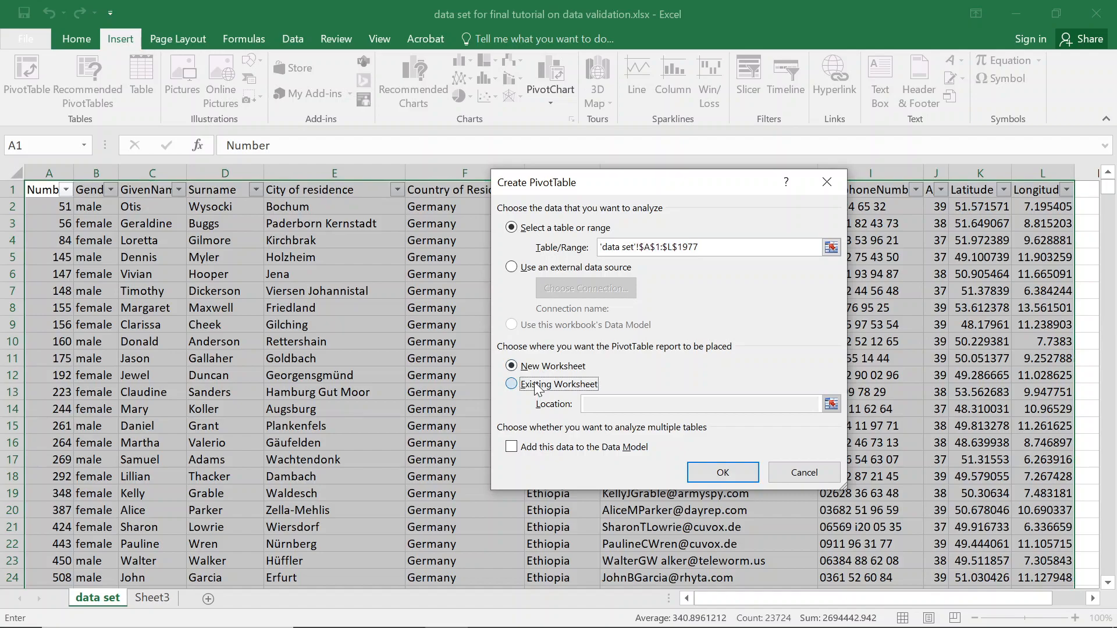
left_click(831, 403)
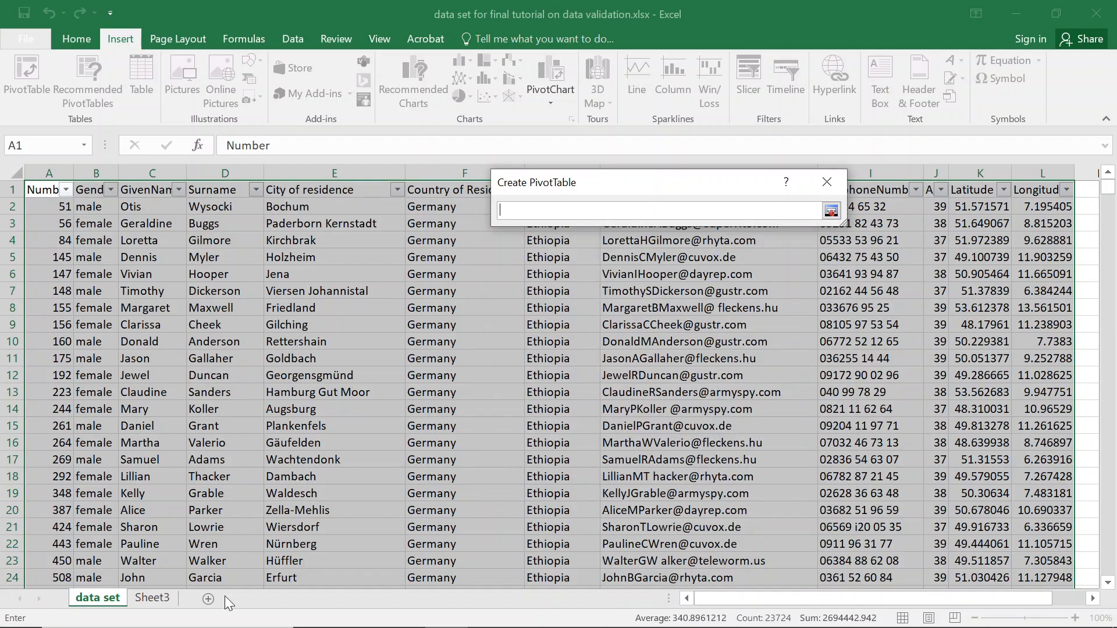
left_click(150, 599)
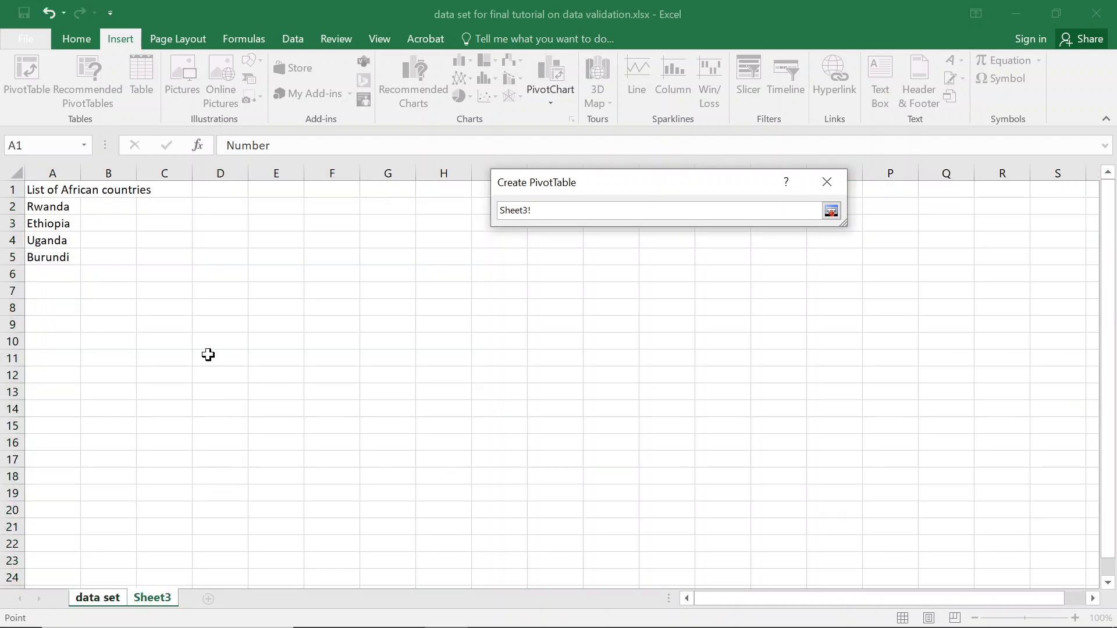
left_click(716, 317)
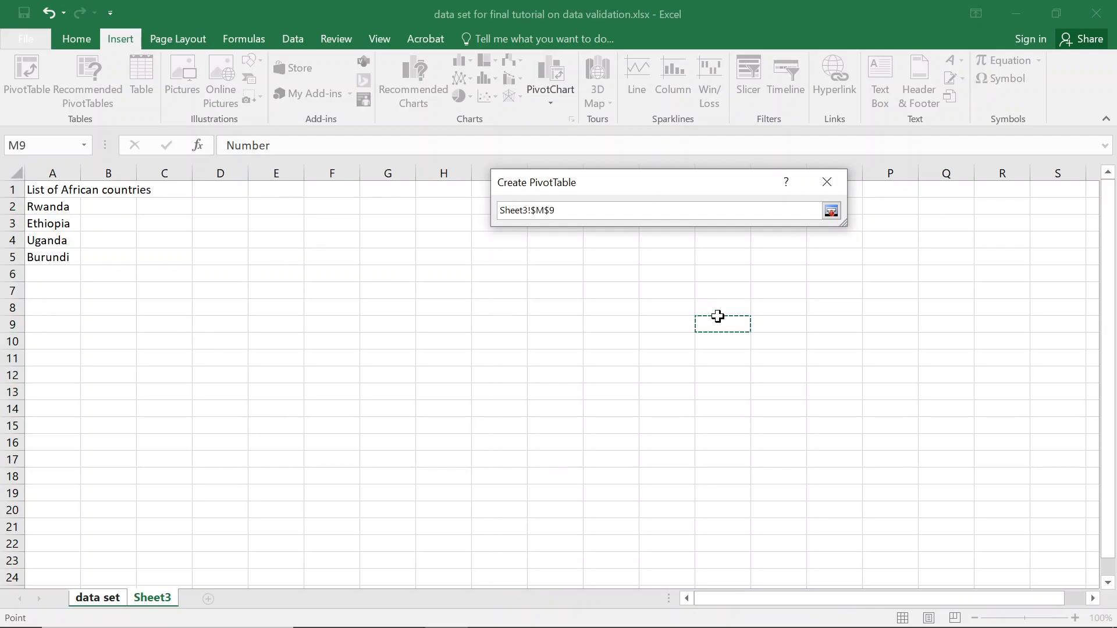
key("Return")
left_click(721, 474)
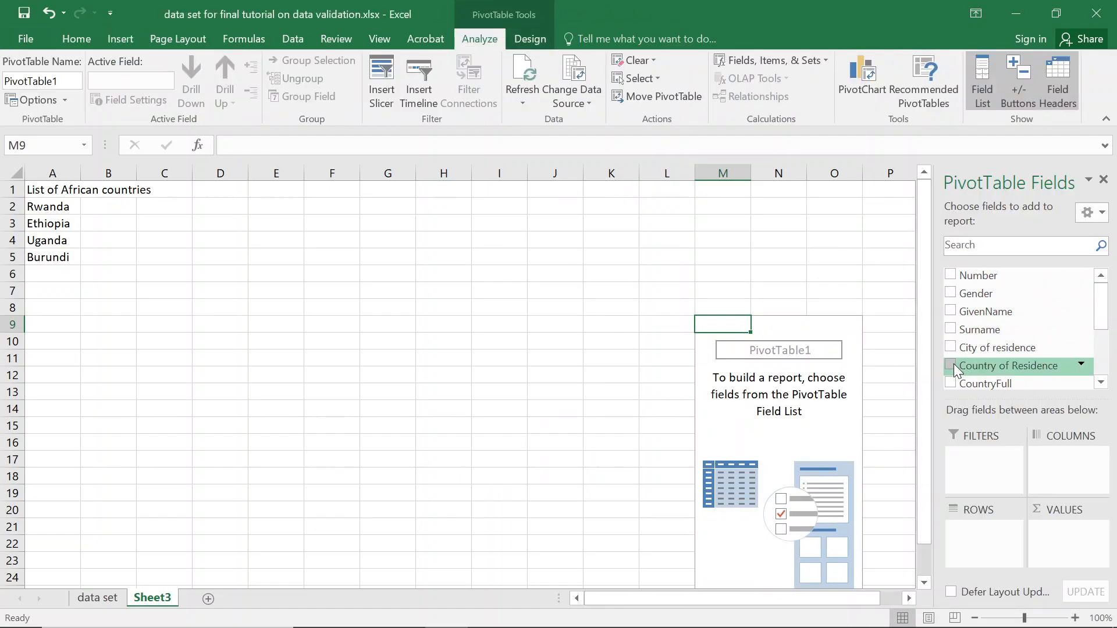
left_click(953, 383)
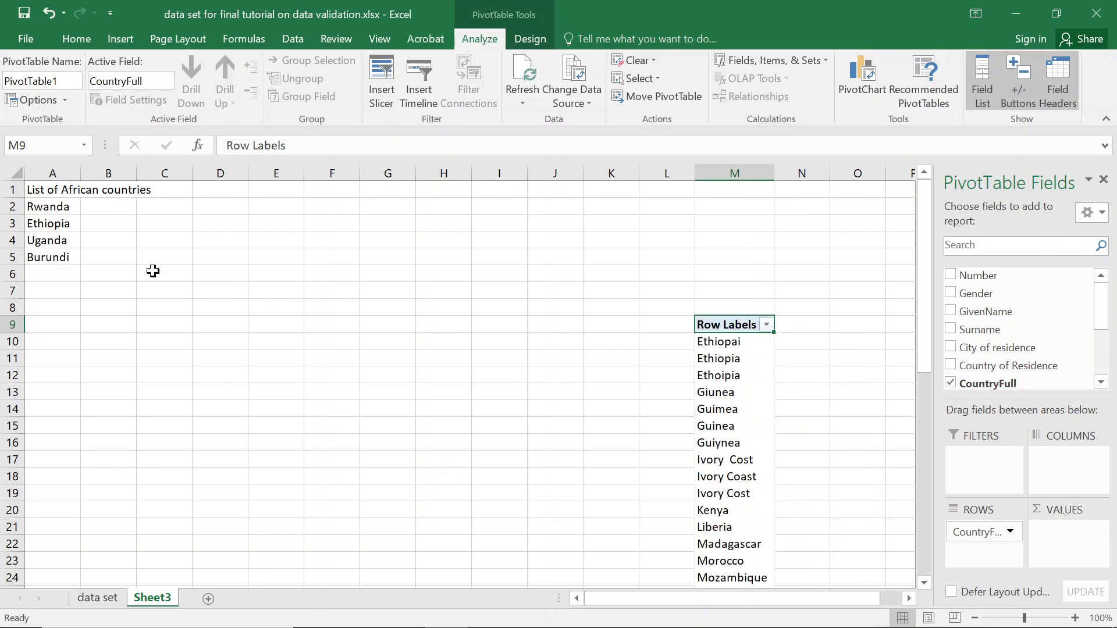
Add Guinea, Ivory Cost, Kenya and Liberia below Burundi in column A.
left_click(56, 272)
type("G")
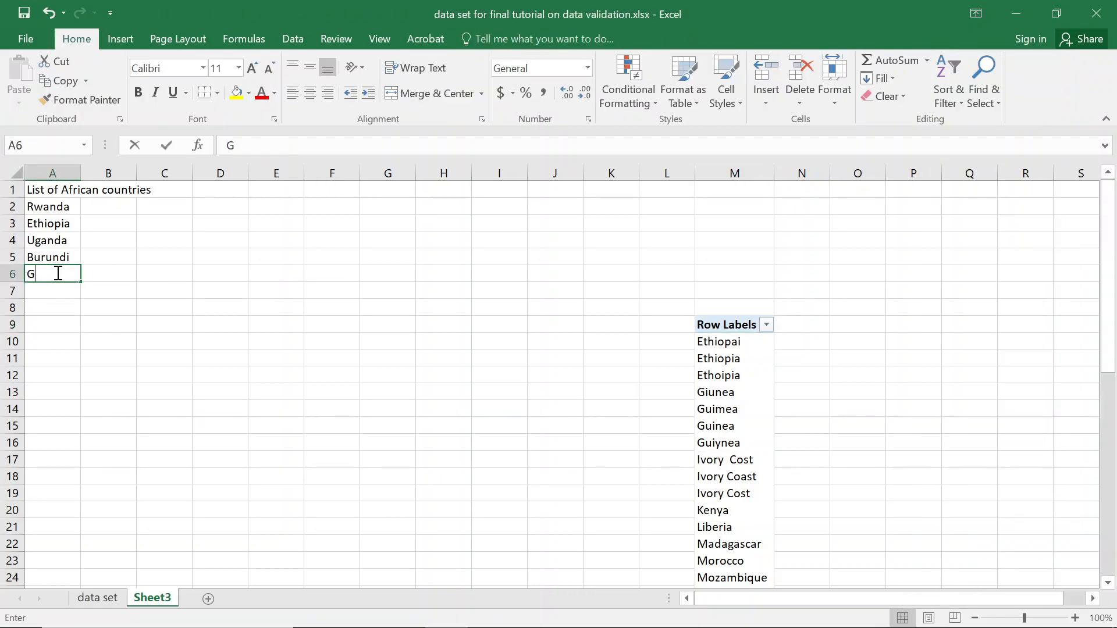
type("uines")
key("BackSpace")
type("a")
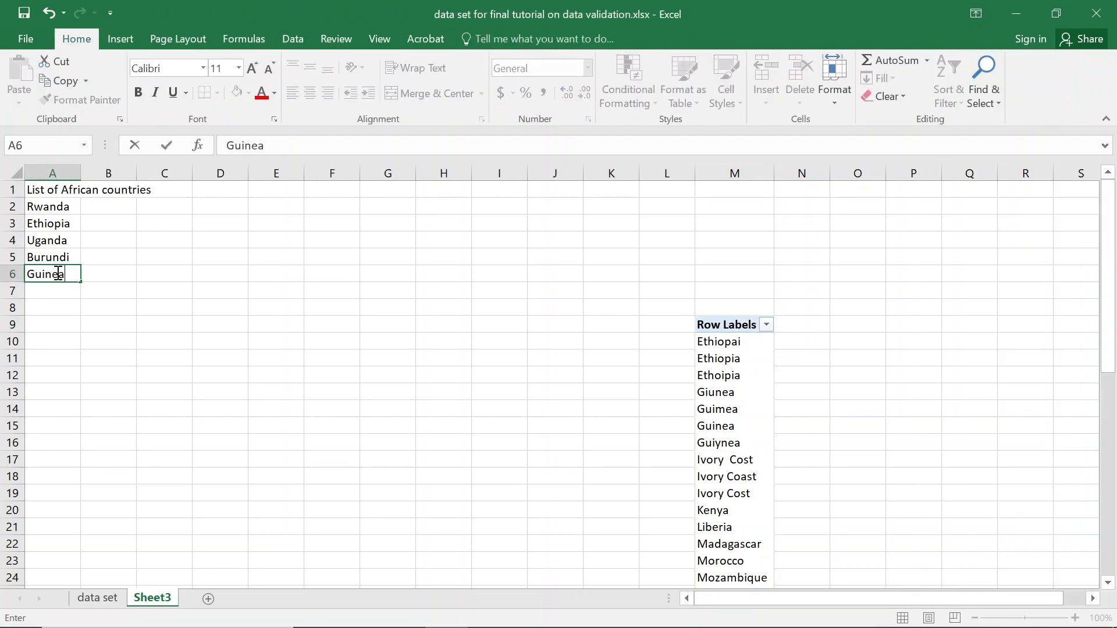
key("Return")
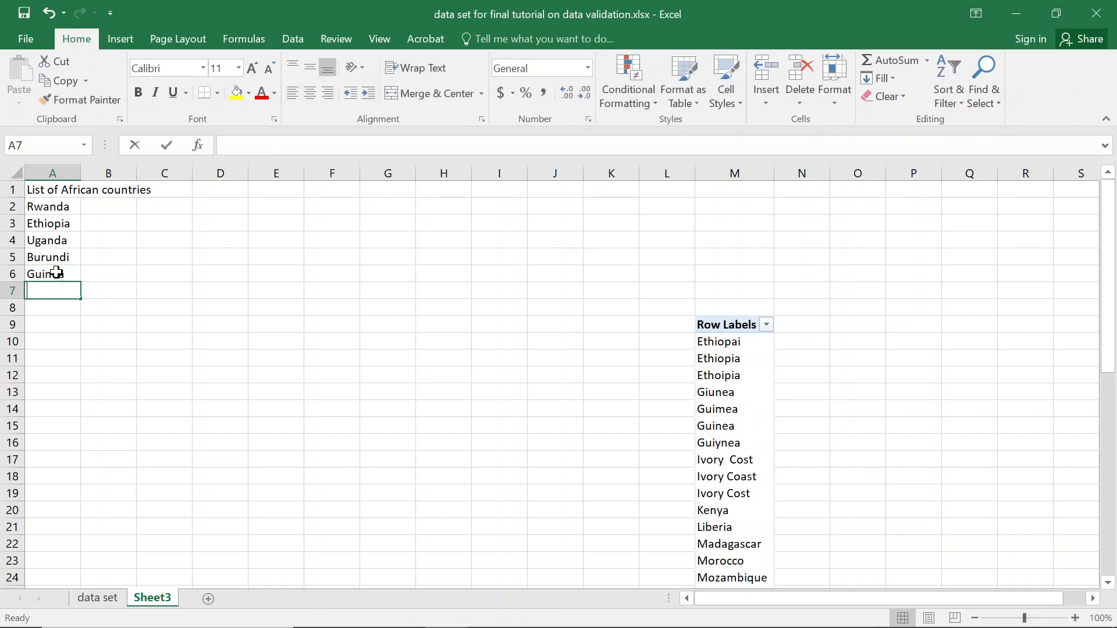
type("Ibory")
key("BackSpace")
key("BackSpace")
key("BackSpace")
key("BackSpace")
type("vory")
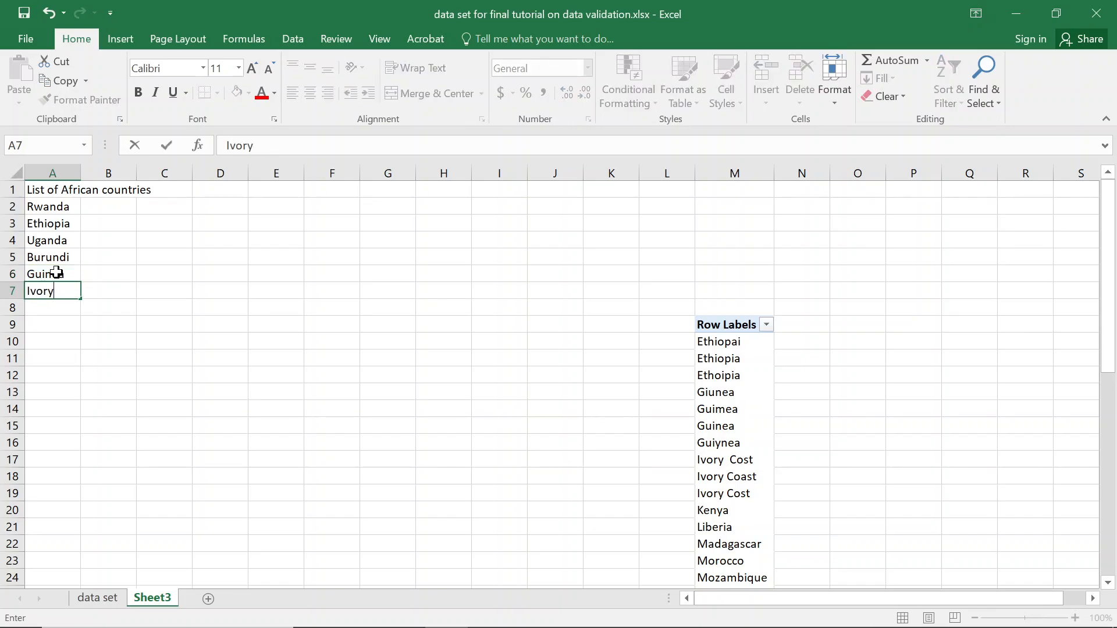
type(" Cost")
key("Return")
type("Kenya")
key("Return")
type("Lliber")
key("BackSpace")
key("BackSpace")
key("BackSpace")
key("BackSpace")
key("BackSpace")
type("iberi")
key("BackSpace")
type("ia")
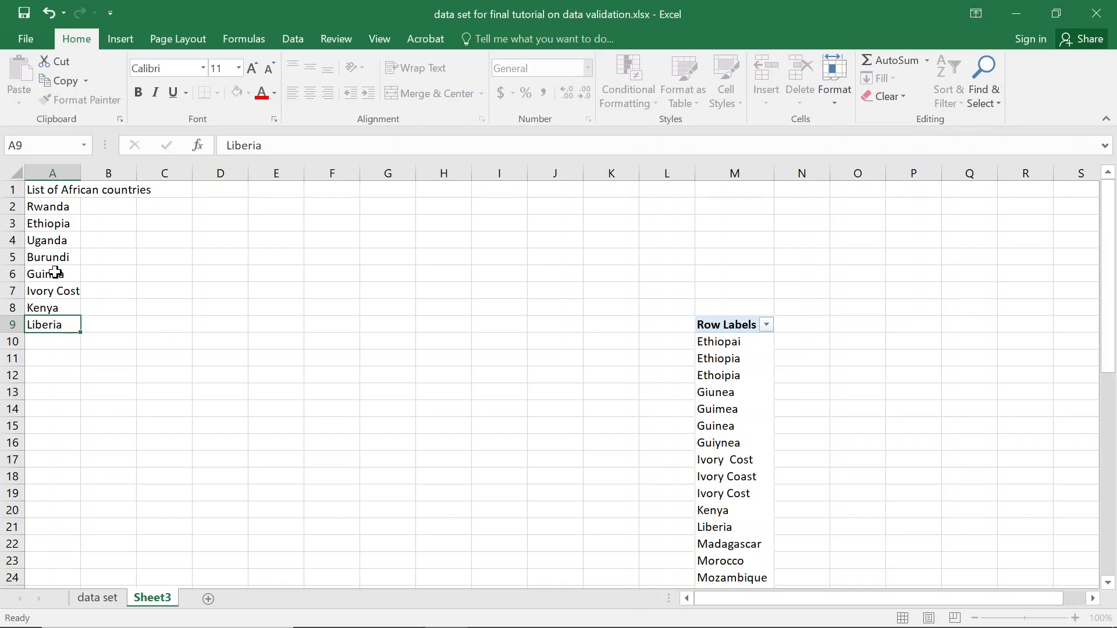
key("Return")
Continue the list with Madagascar, Mozambique, Senegal and Tanzania.
type("Ma")
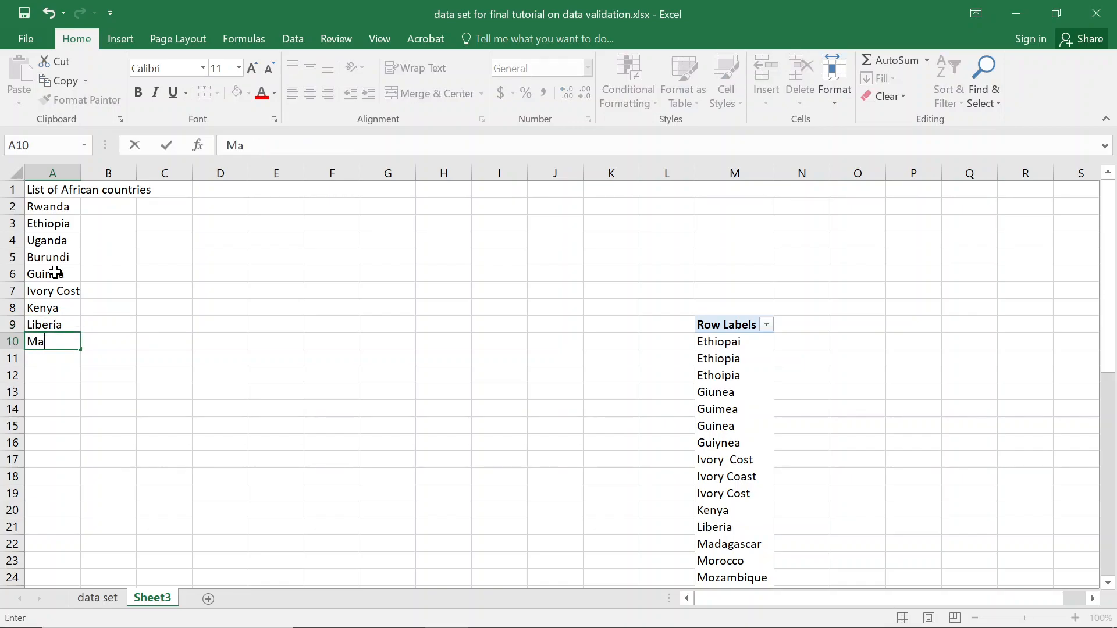
type("dagascar")
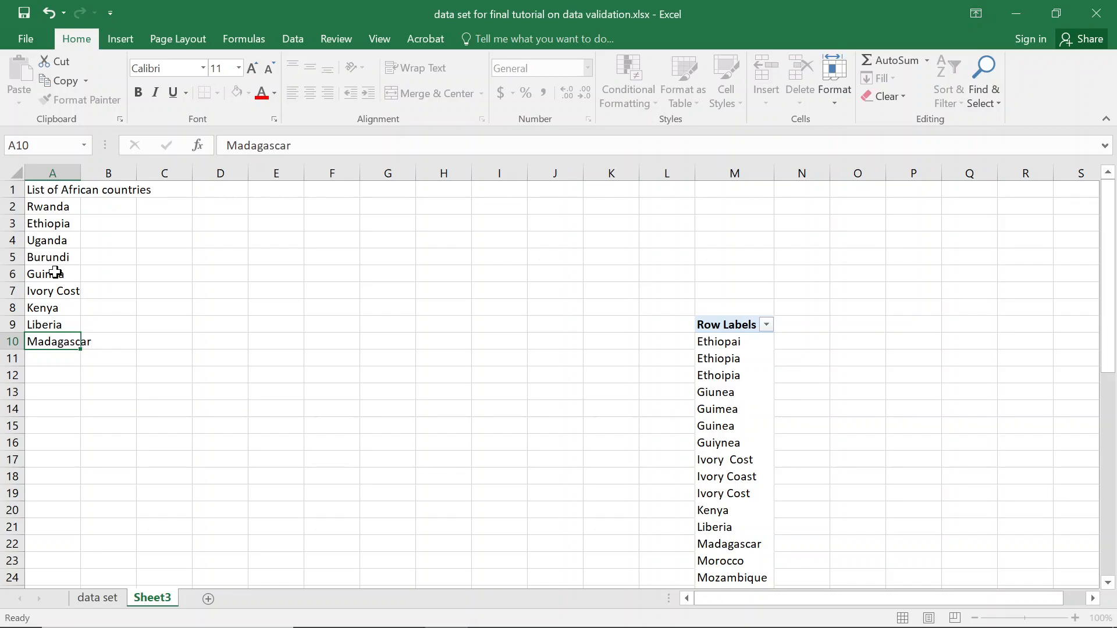
key("Return")
type("Mozambique")
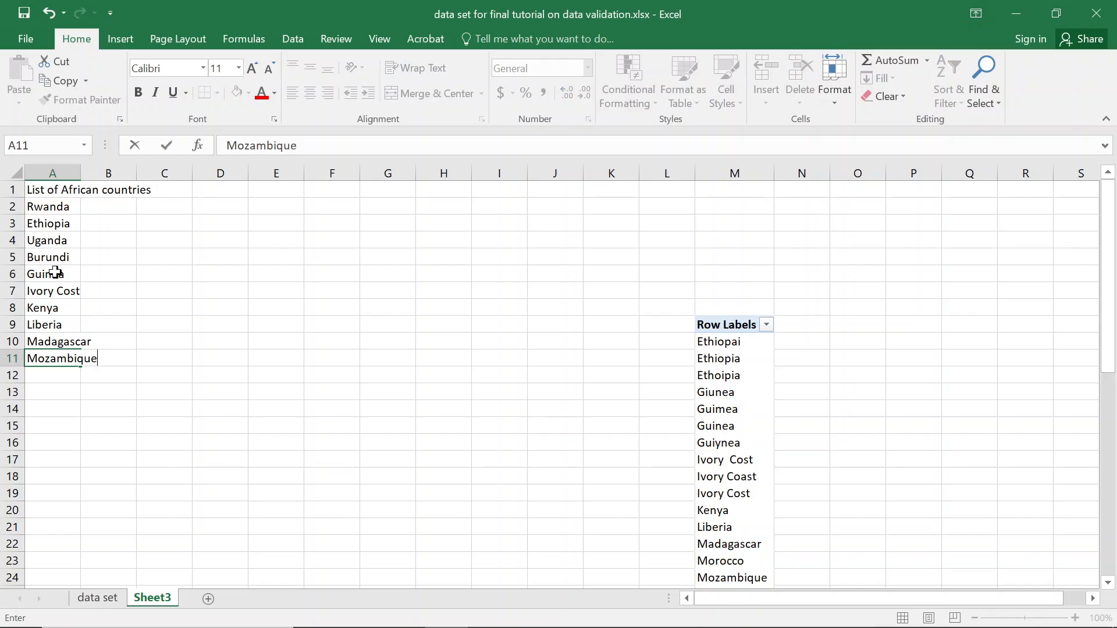
key("Return")
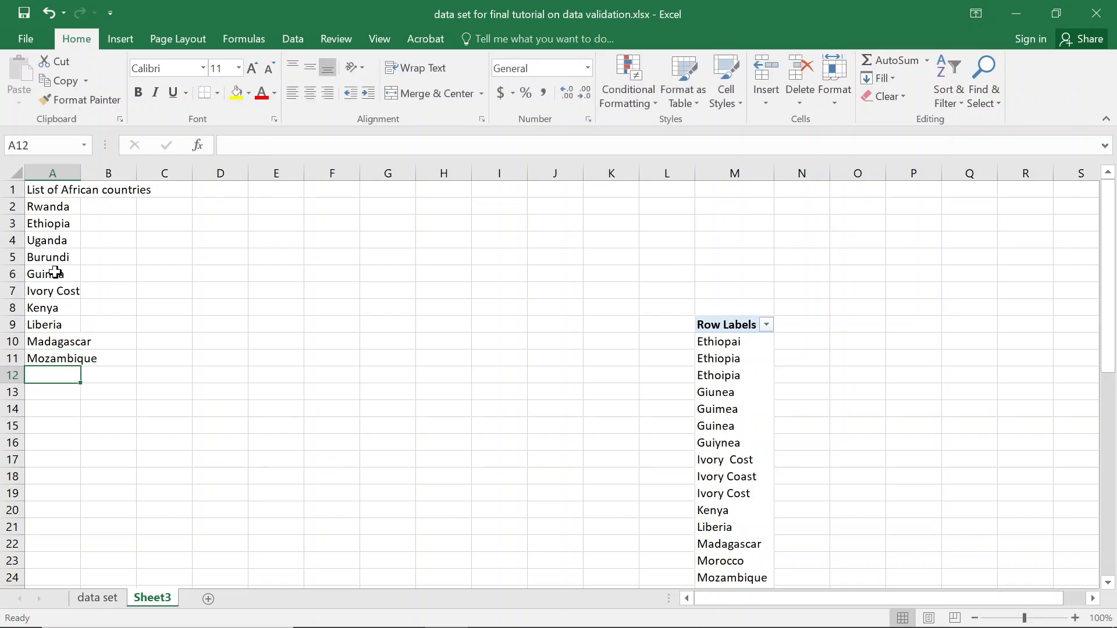
scroll(168, 283, "down", 1)
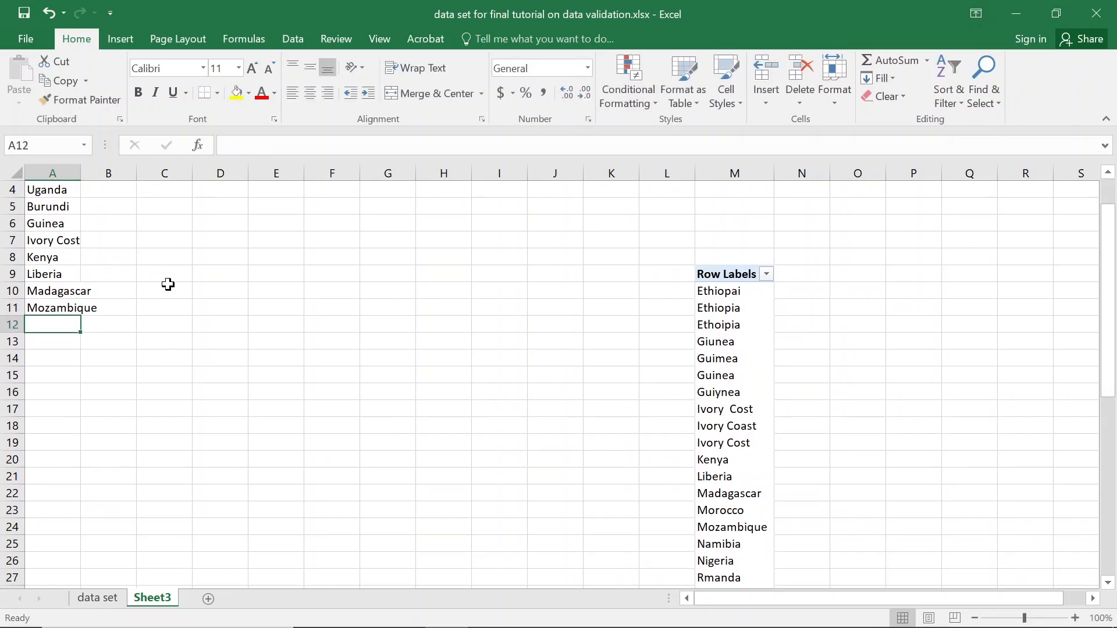
scroll(167, 284, "down", 2)
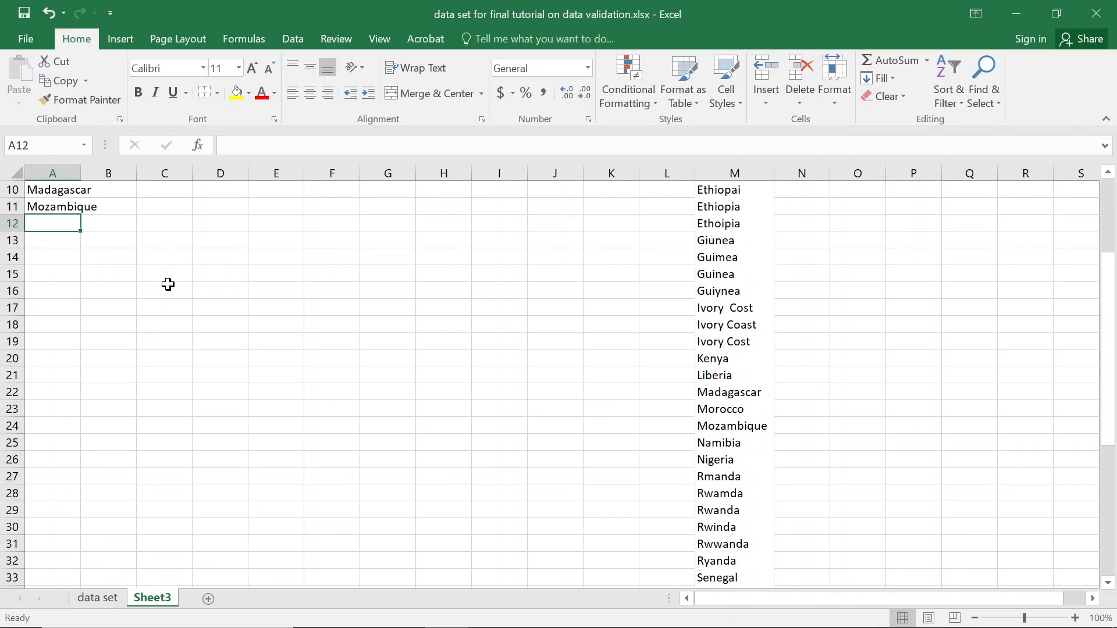
type("Senegal")
key("Return")
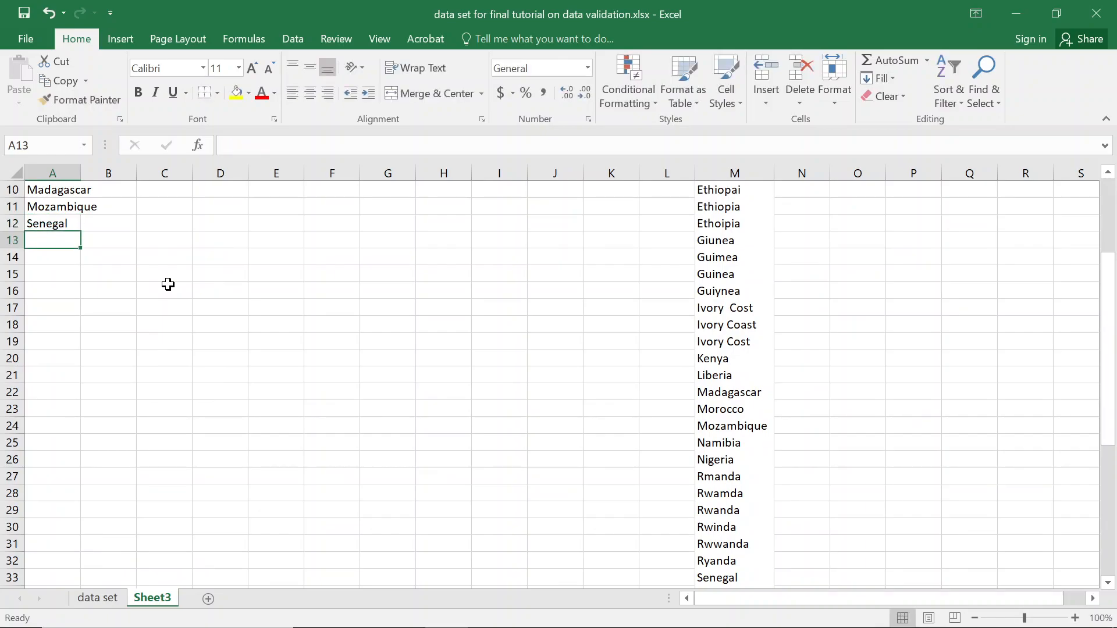
scroll(168, 285, "down", 3)
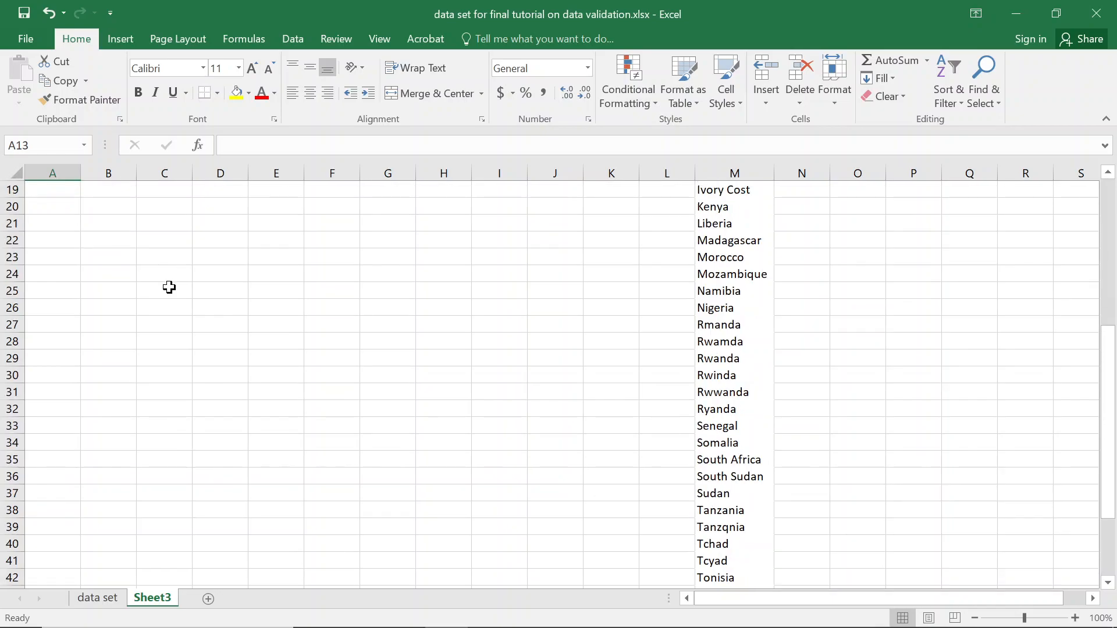
type("Tanzania")
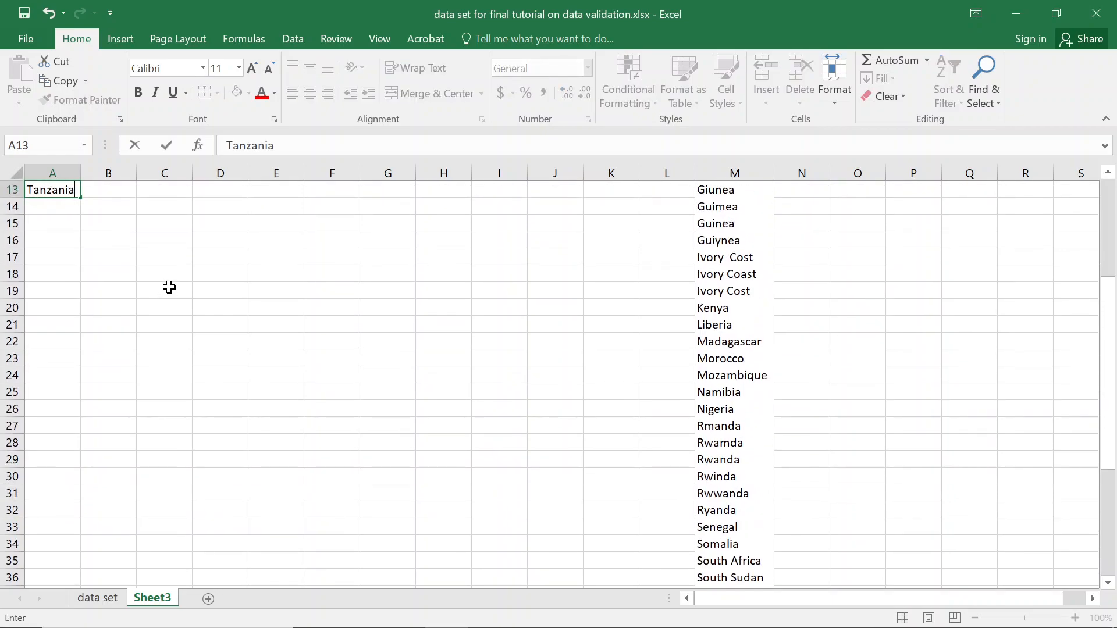
key("Return")
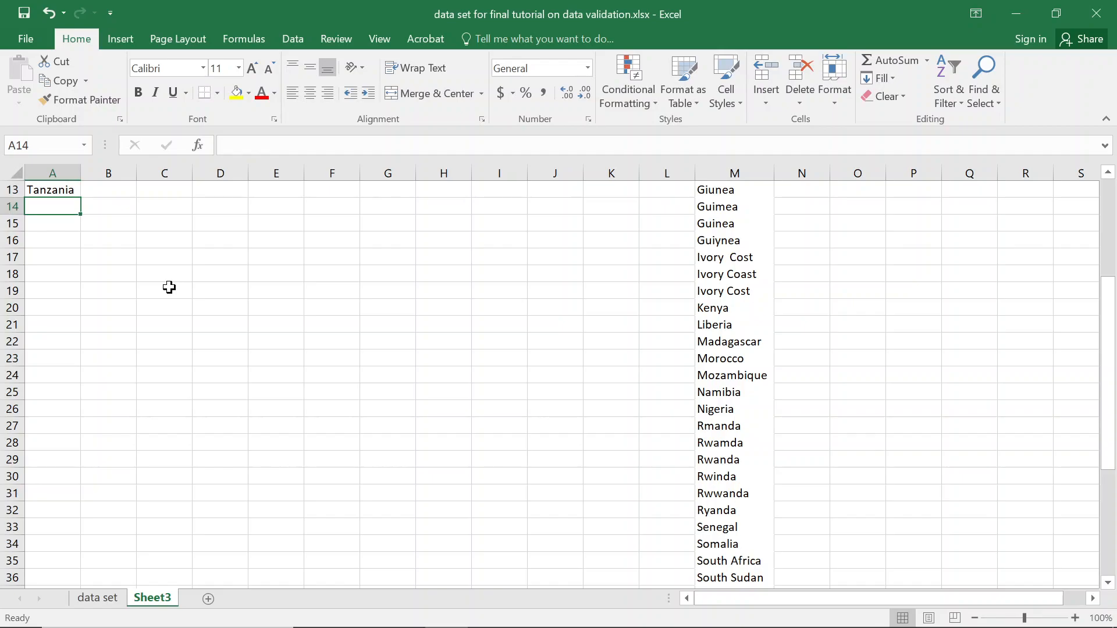
Finish the list with South Africa, South Sudan, Sudan and Tunisia in A14:A17.
type("Spou")
key("BackSpace")
key("BackSpace")
key("BackSpace")
type("outh")
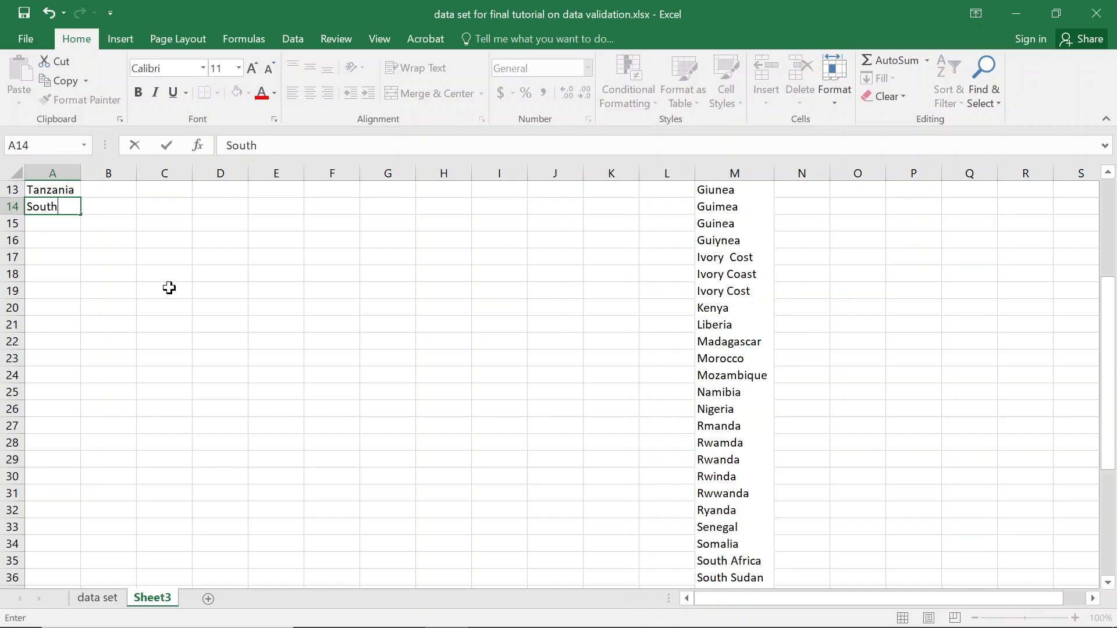
type(" Africa")
key("Return")
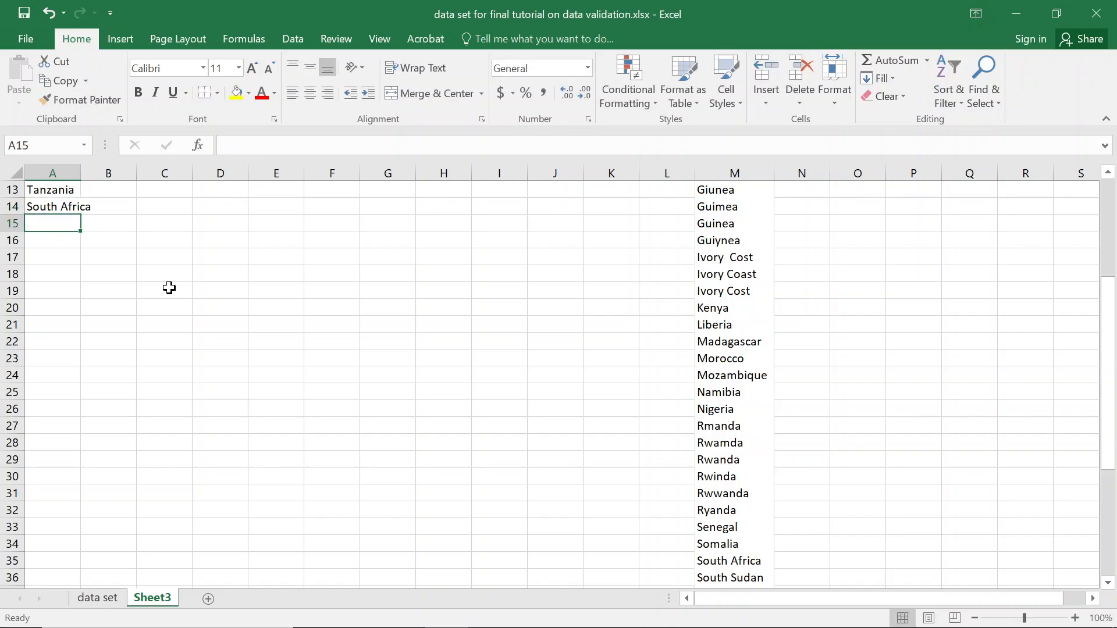
type("South Sudan")
key("Return")
type("Sudna")
key("BackSpace")
key("BackSpace")
type("an")
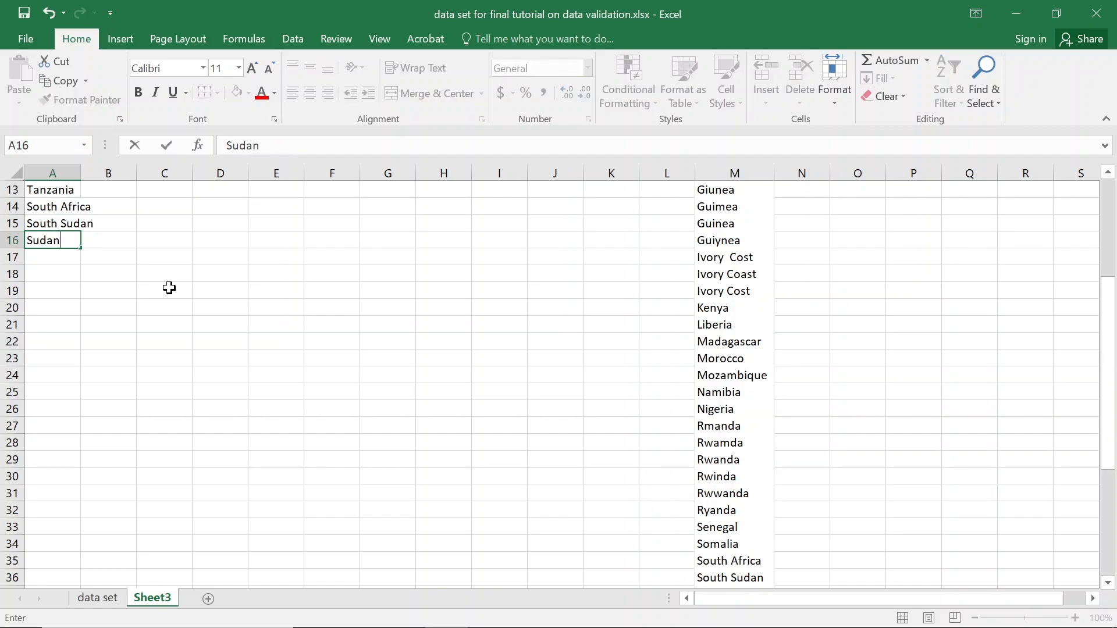
key("Return")
scroll(262, 282, "down", 3)
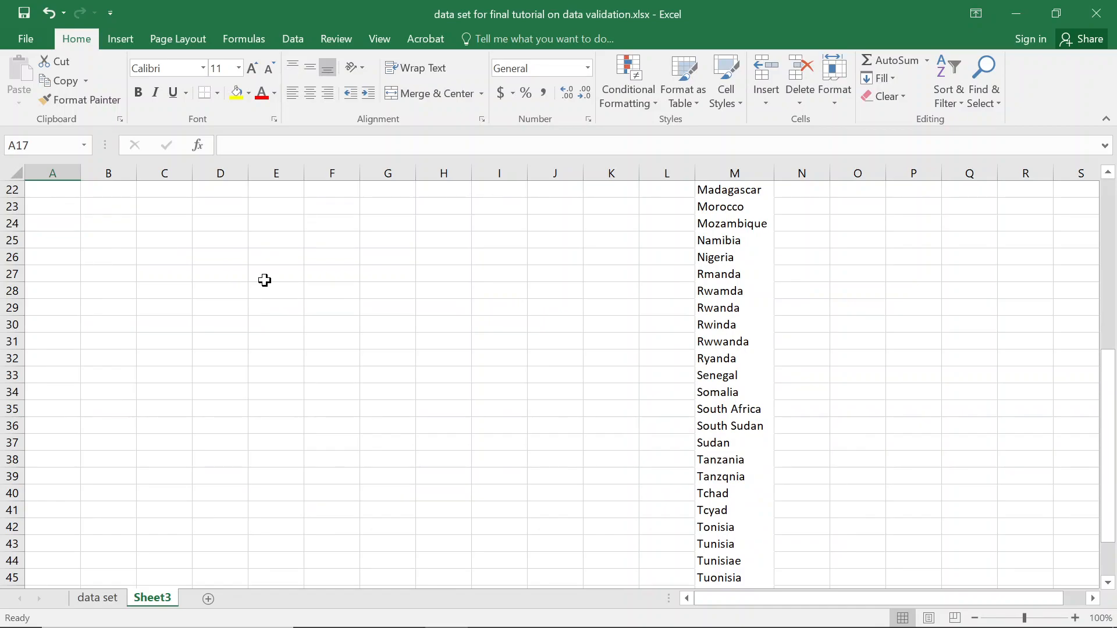
type("Tunisia")
key("Return")
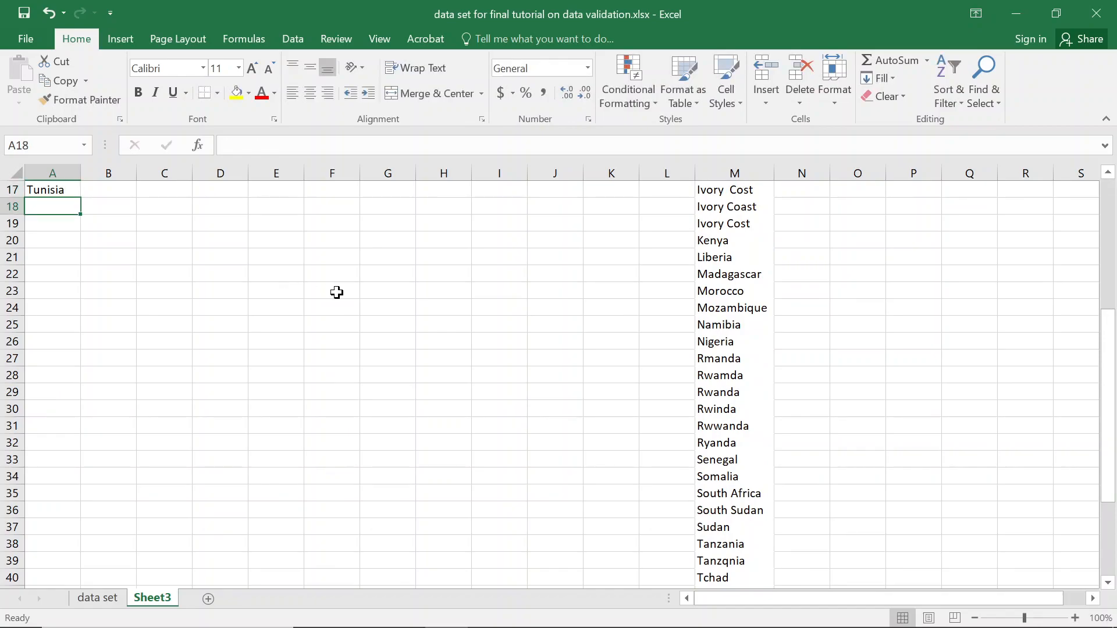
scroll(372, 288, "up", 3)
Clear the contents of column M to remove the PivotTable.
left_click(720, 169)
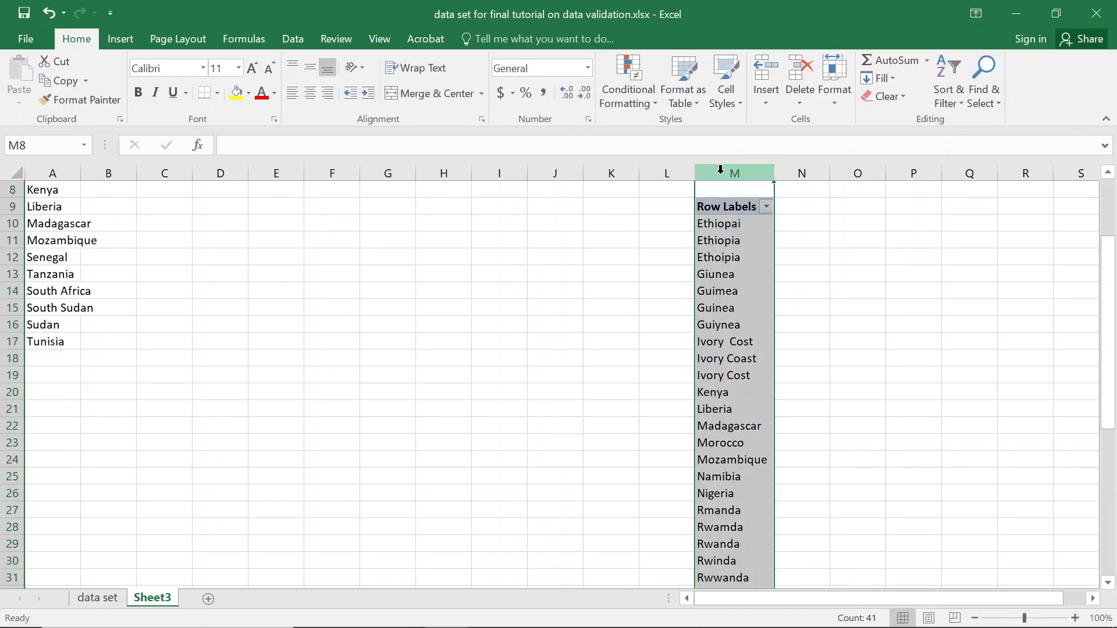
right_click(720, 169)
left_click(769, 334)
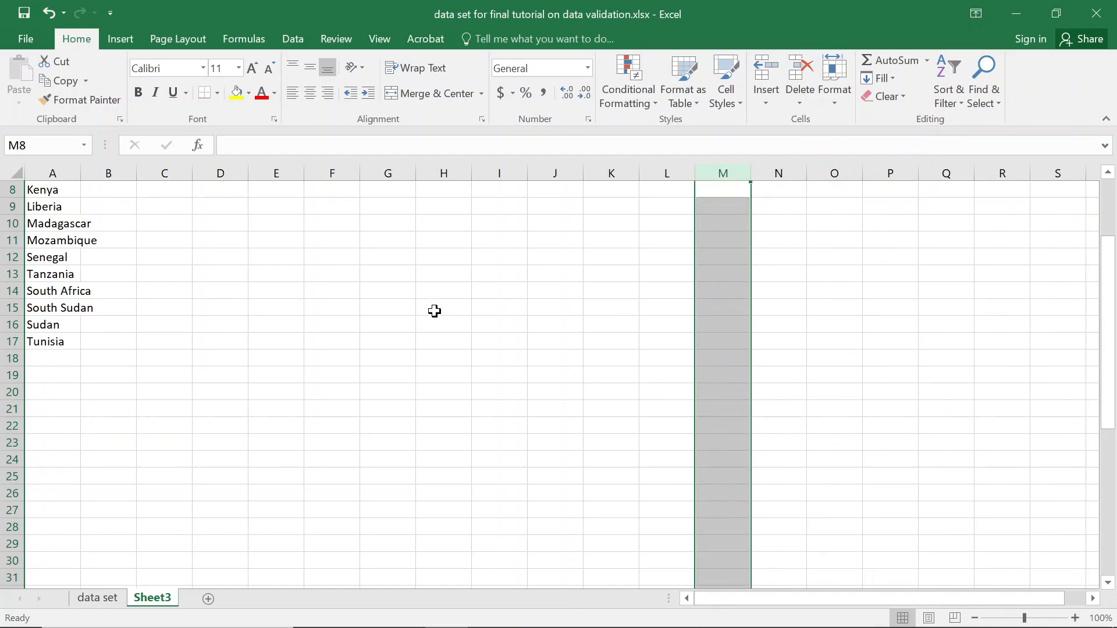
scroll(257, 281, "up", 3)
left_click(66, 192)
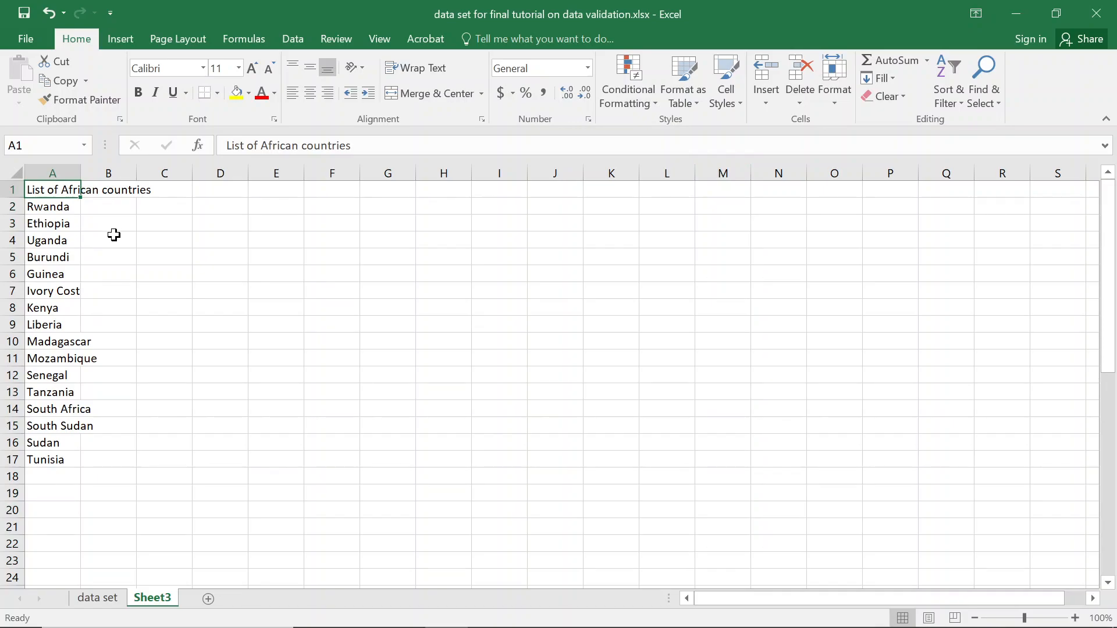
Rename Sheet3 to 'All lists' and return to the data set sheet.
double_click(153, 598)
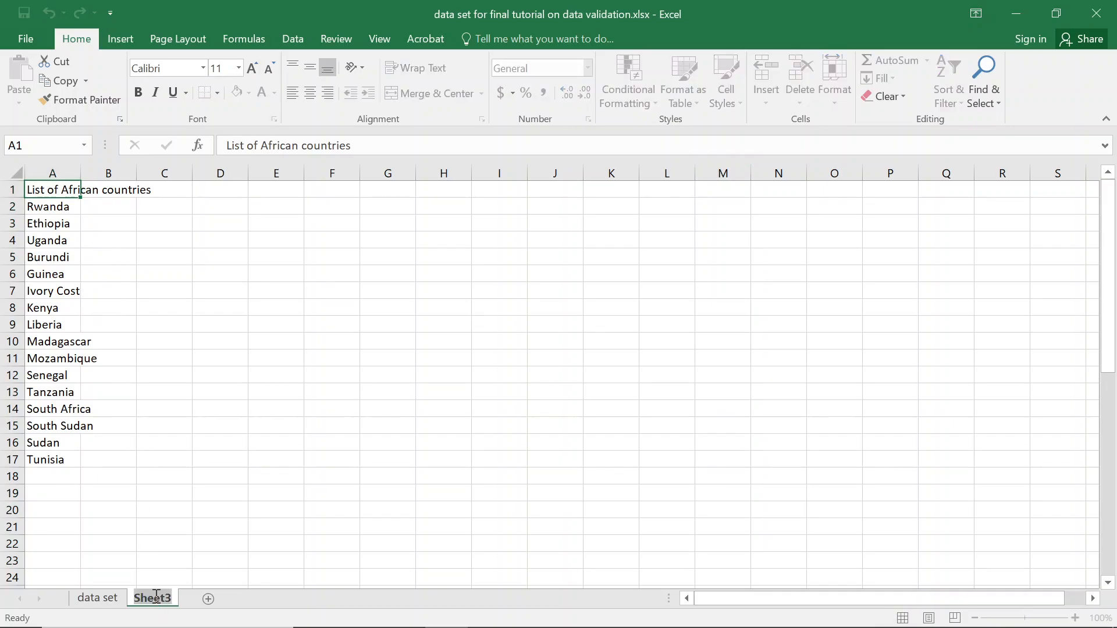
type("list")
key("BackSpace")
key("BackSpace")
type("All lists")
key("Return")
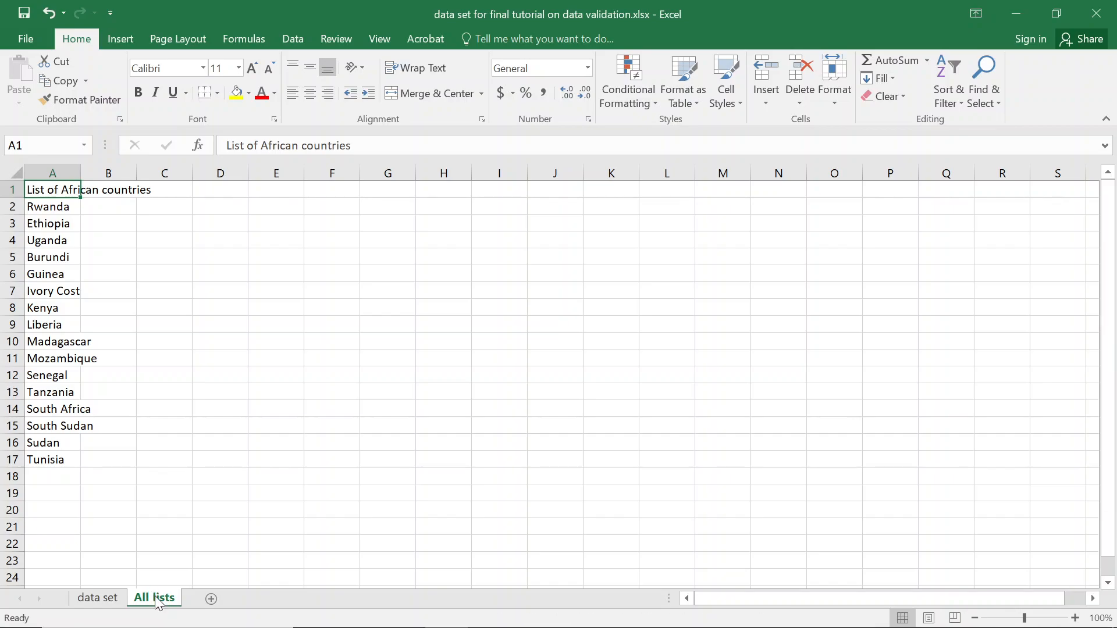
left_click(98, 599)
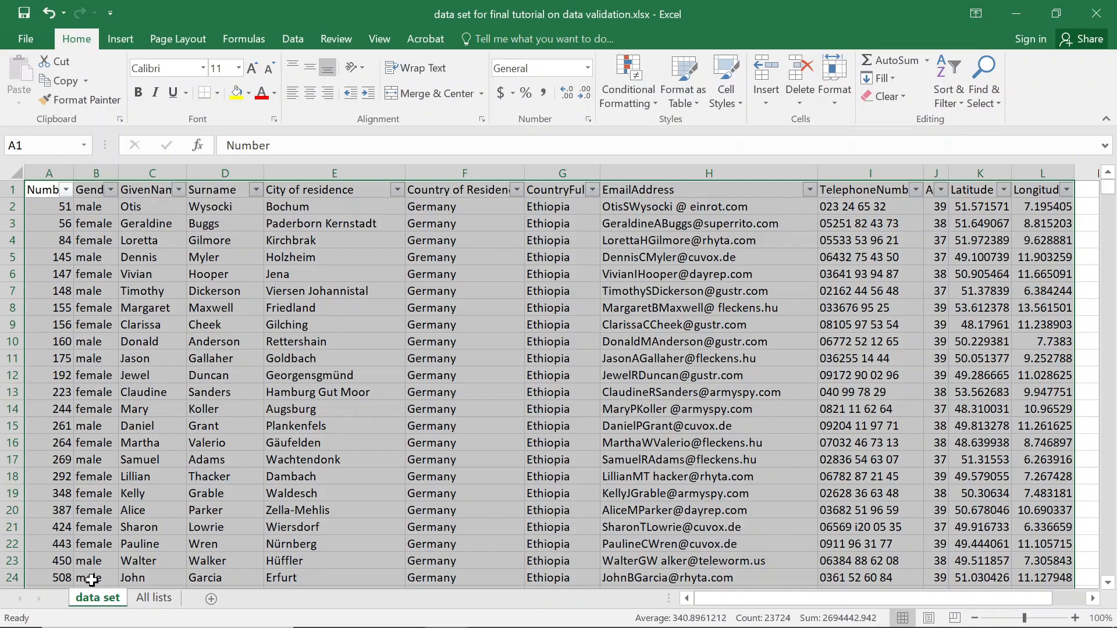
On All lists, add a 'Country of residence' heading with Germany below it.
left_click(154, 599)
left_click(112, 192)
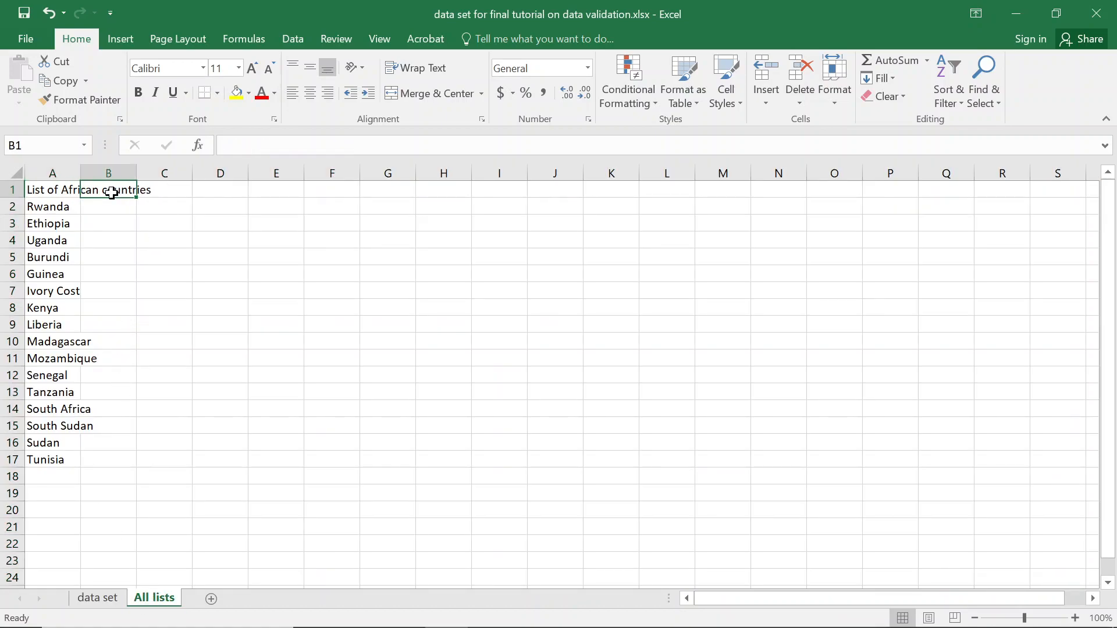
type("Cou")
key("Escape")
key("Right")
key("Right")
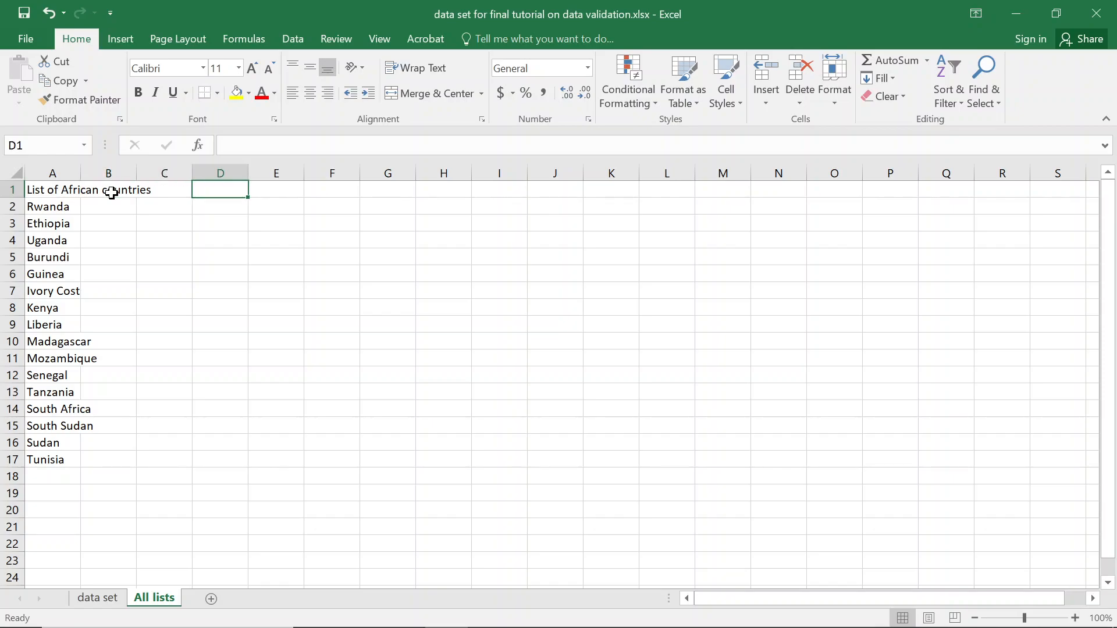
type("Country of rese")
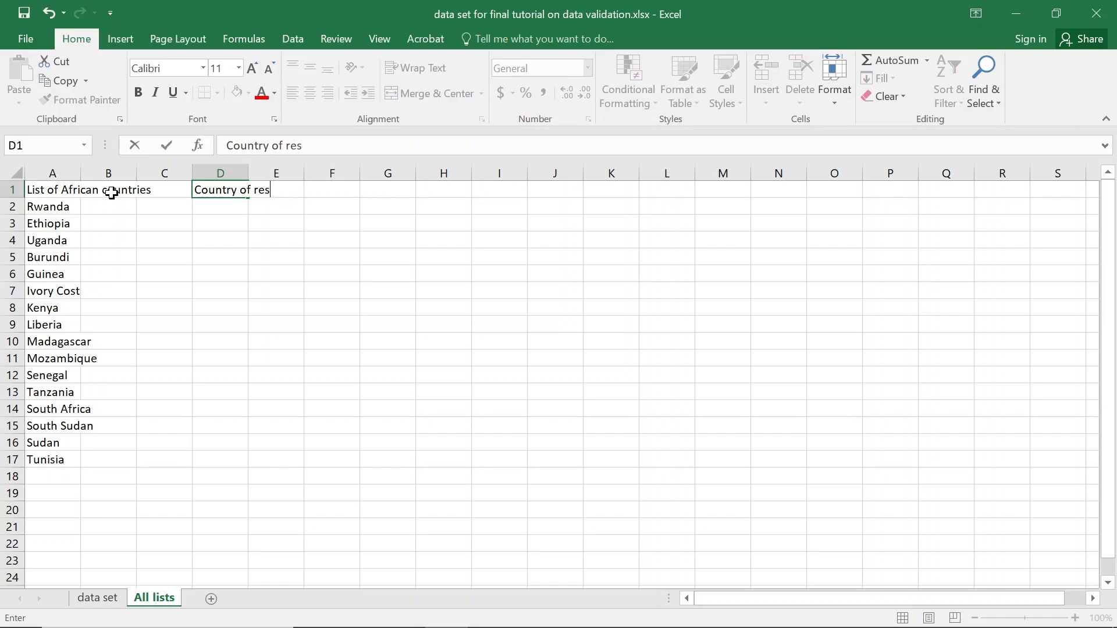
key("BackSpace")
type("idn")
key("BackSpace")
type("ence")
key("Return")
type("Germany")
key("Return")
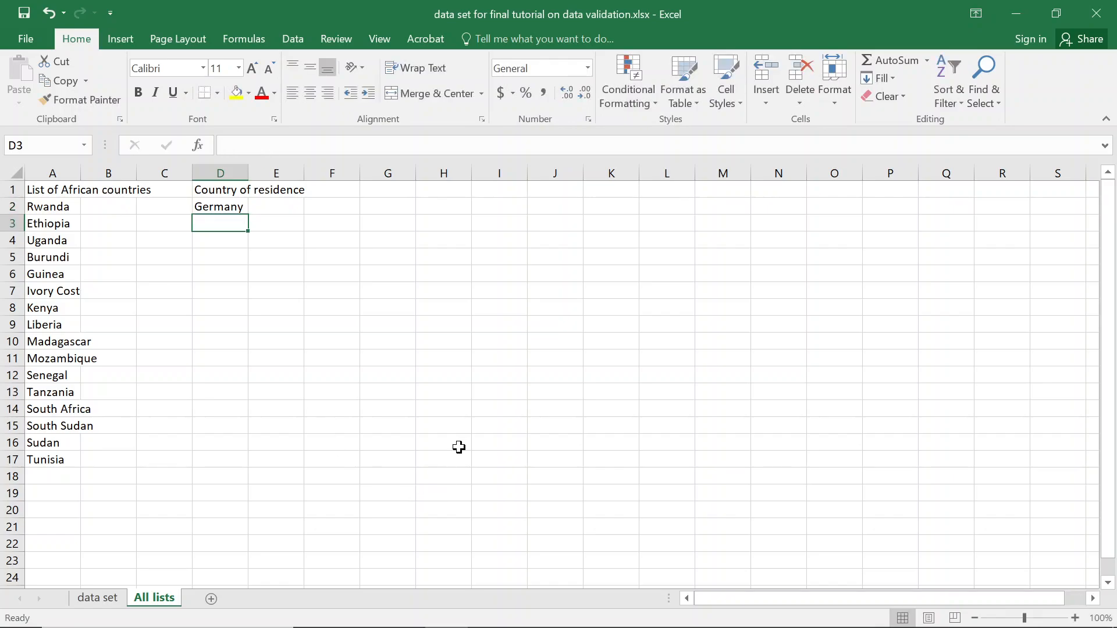
Look at the first email address in H2 on the data set sheet.
key("alt+Tab")
key("alt+Tab")
left_click(97, 598)
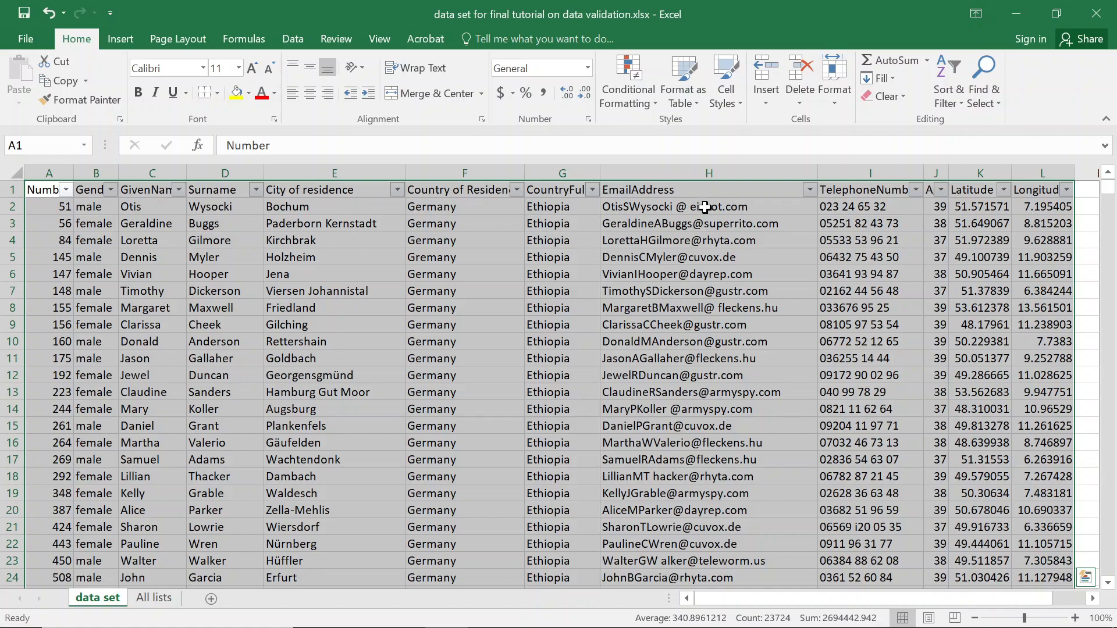
left_click(705, 206)
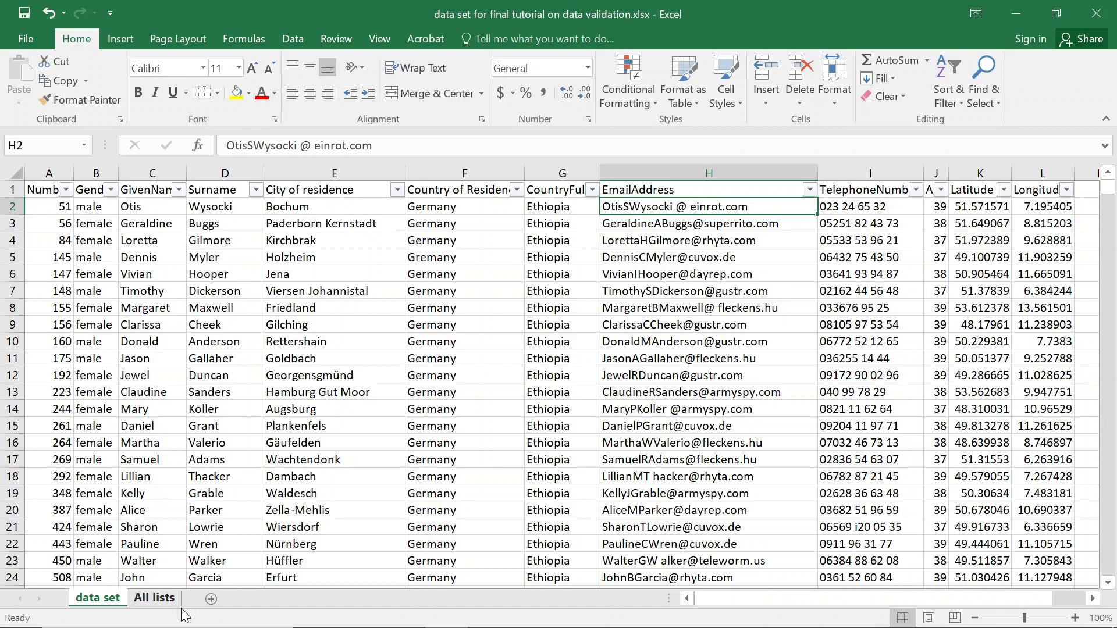
Head column G of the All lists sheet with 'Gender'.
left_click(158, 599)
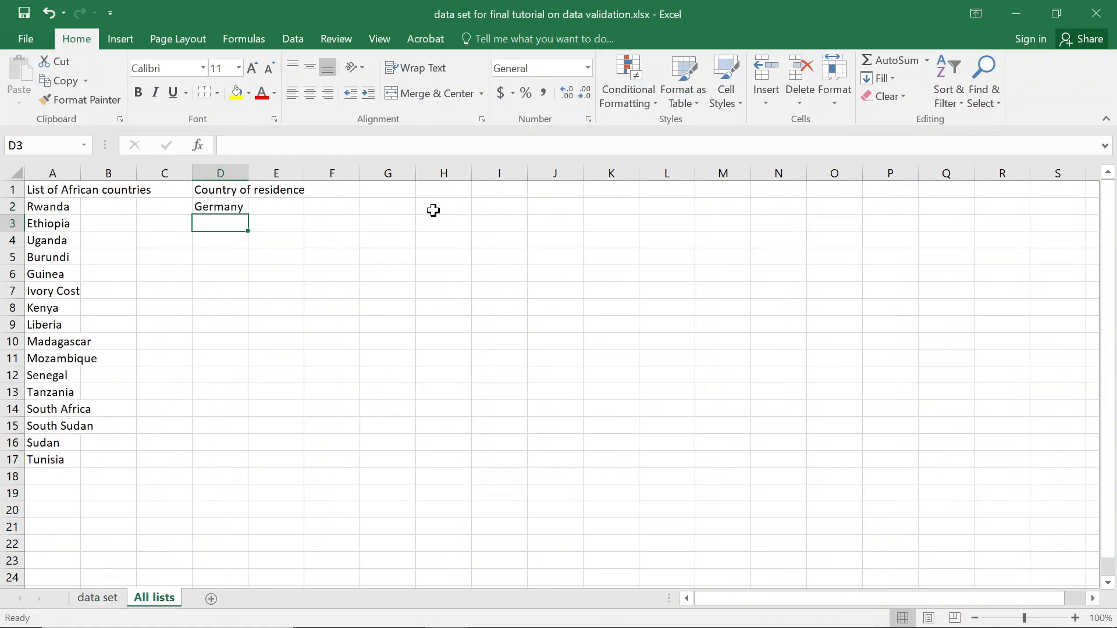
left_click(396, 188)
type("List")
key("BackSpace")
key("BackSpace")
key("BackSpace")
type("Ge")
key("BackSpace")
key("BackSpace")
key("BackSpace")
type("ger")
key("BackSpace")
key("BackSpace")
Enter Female and Male under Gender, then go back to the data set.
key("BackSpace")
type("Gender")
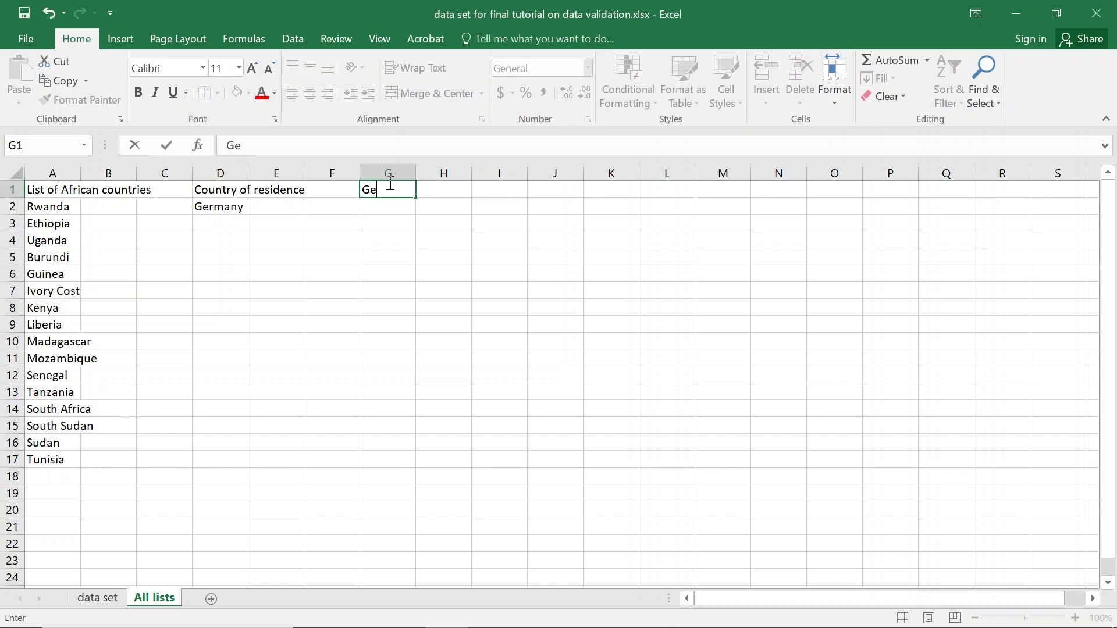
left_click(388, 183)
key("Return")
type("Femail")
key("BackSpace")
key("BackSpace")
type("le")
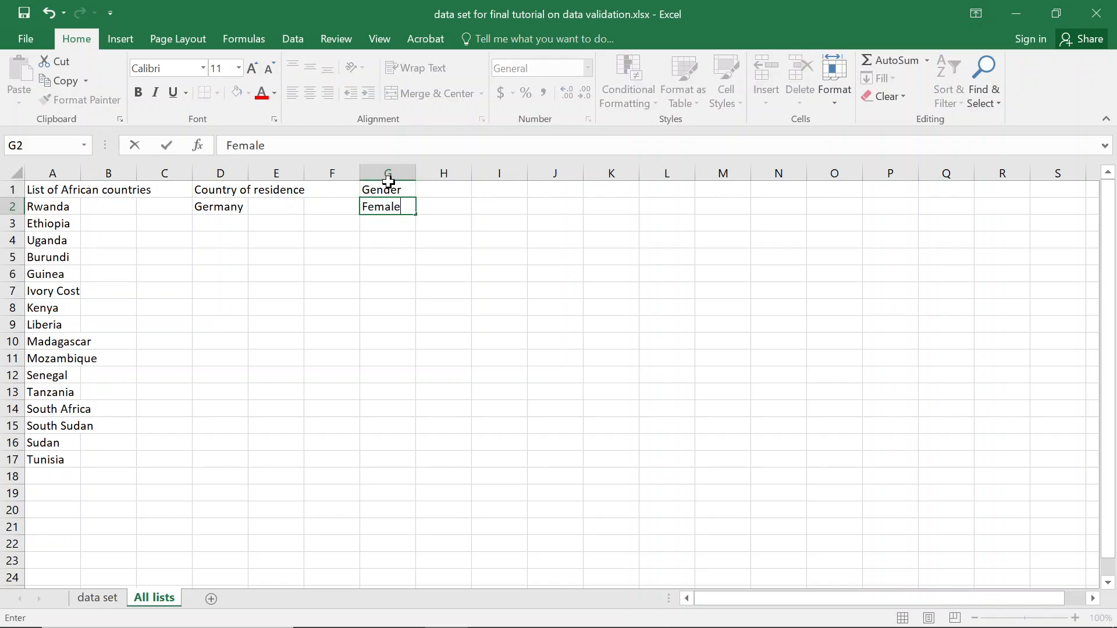
key("Return")
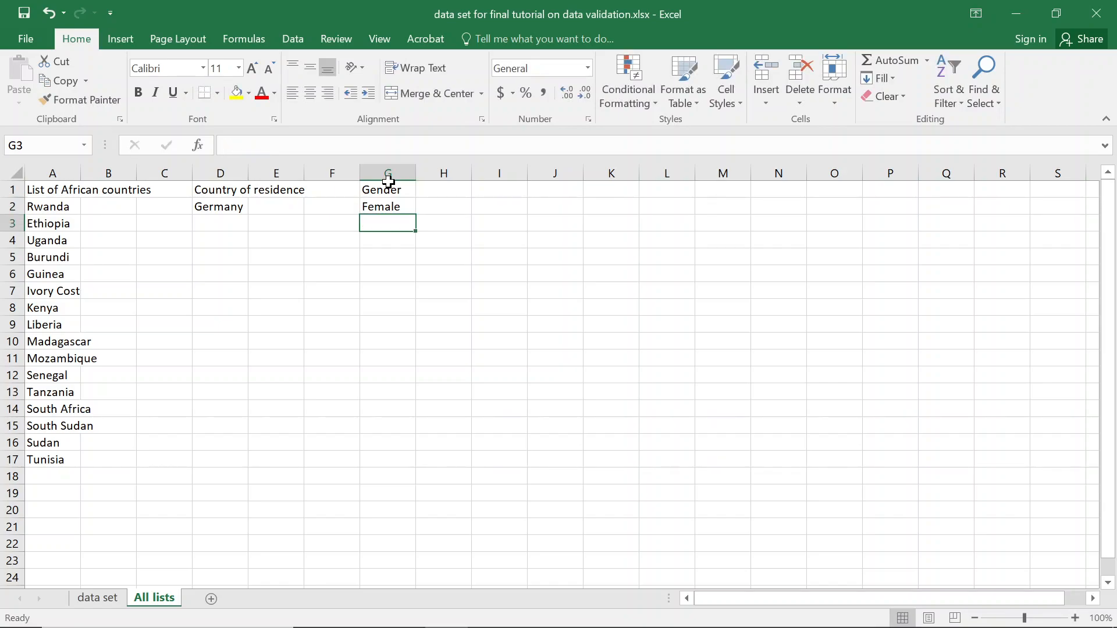
type("Male")
key("Return")
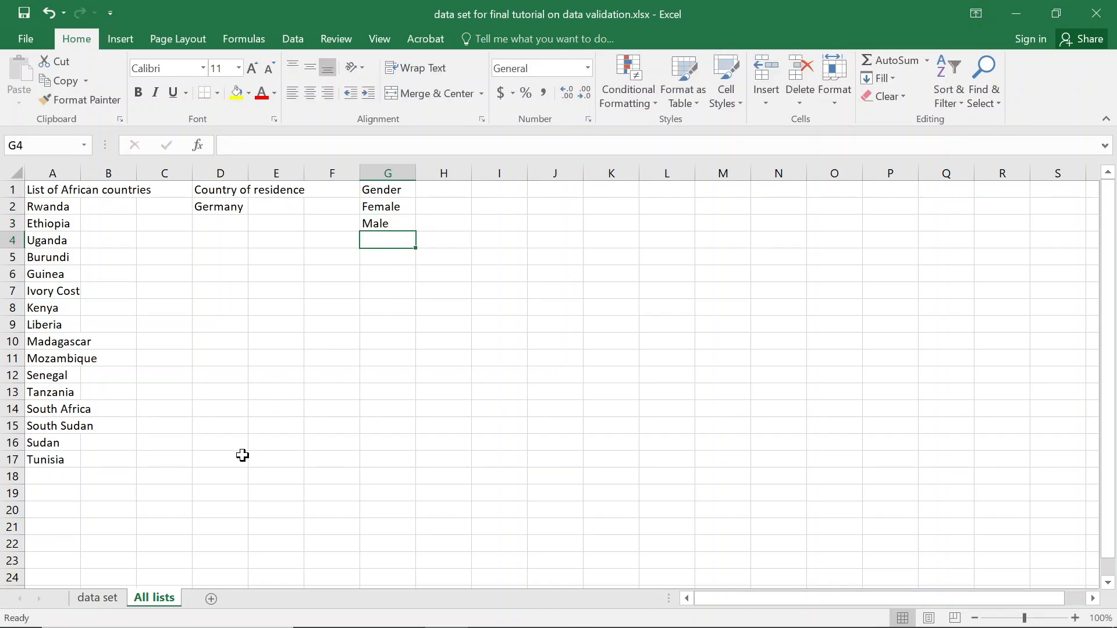
left_click(97, 597)
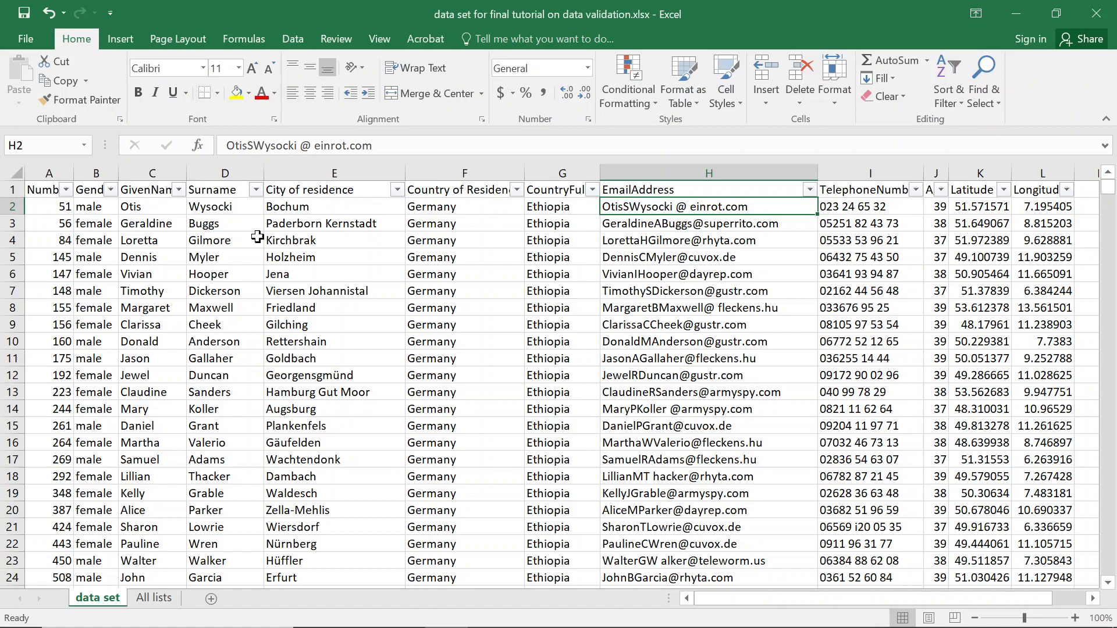
Look over the City and Country columns and select the CountryFull heading cell G1.
left_click(205, 206)
left_click(340, 205)
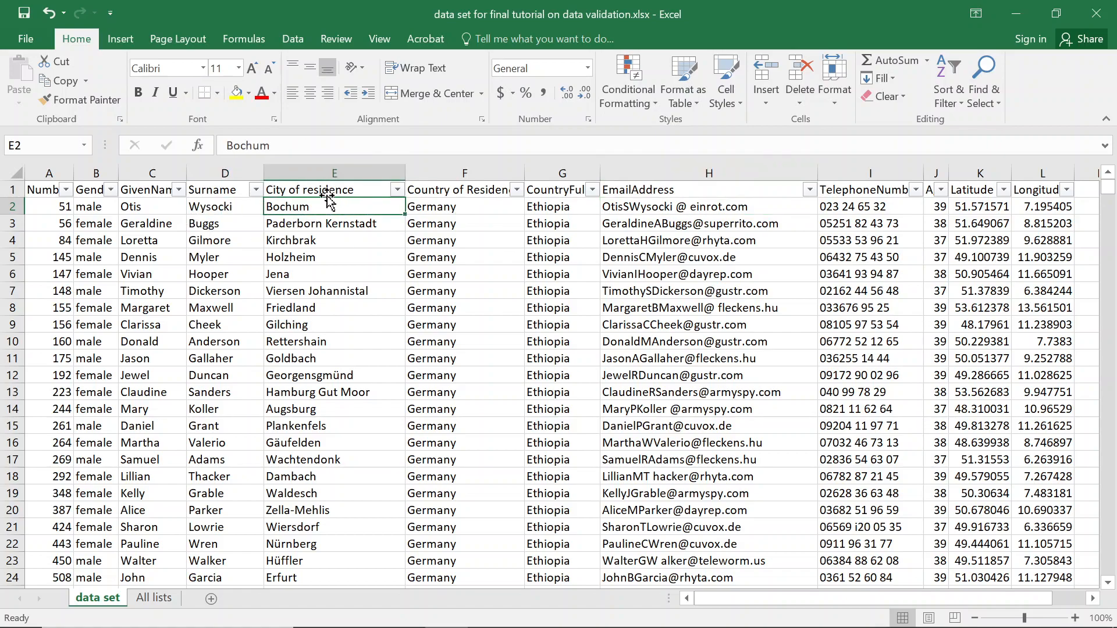
left_click(318, 190)
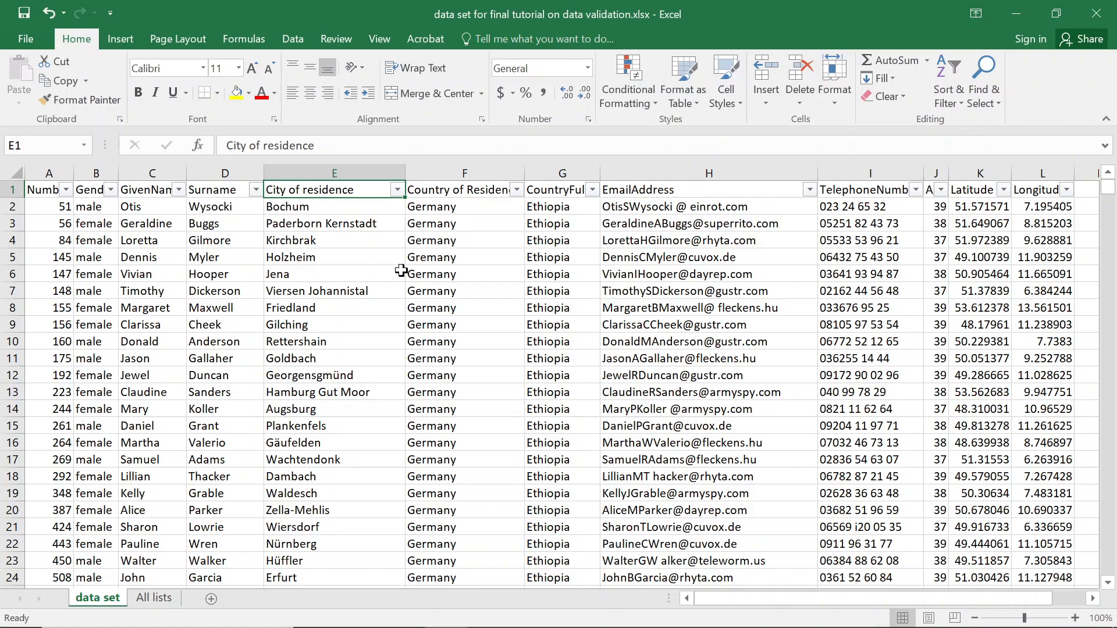
left_click(337, 172)
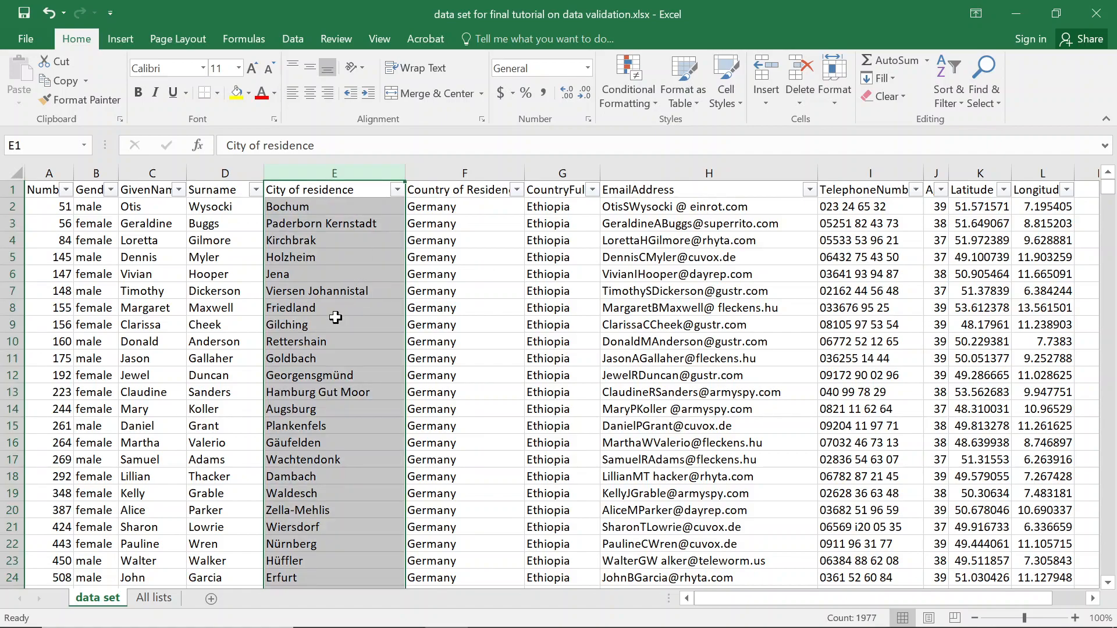
left_click(548, 261)
left_click(442, 173)
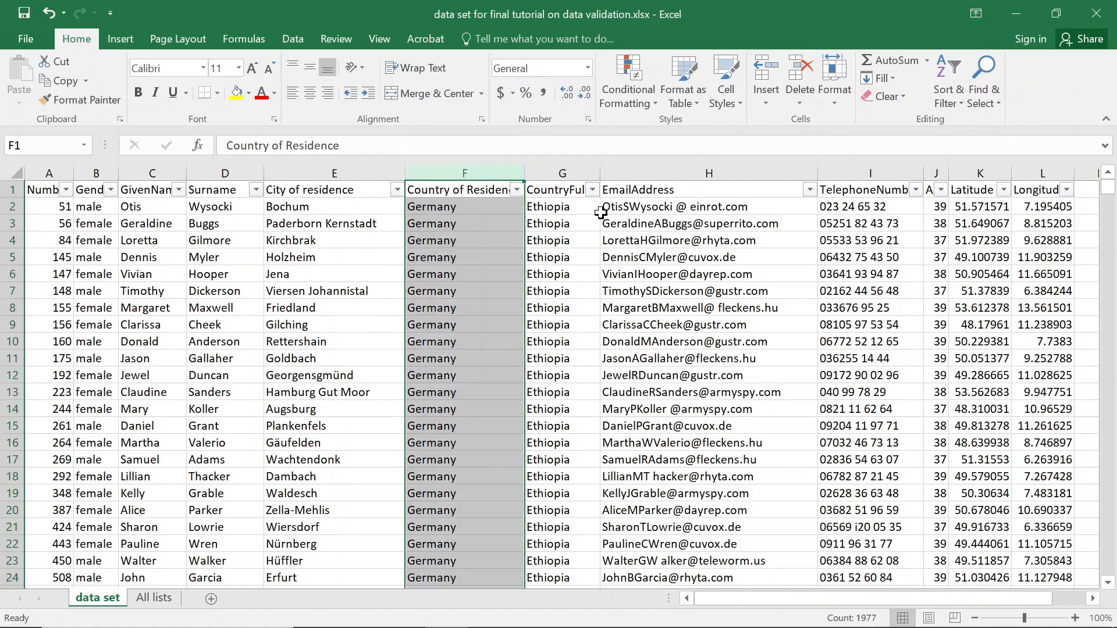
left_click(560, 173)
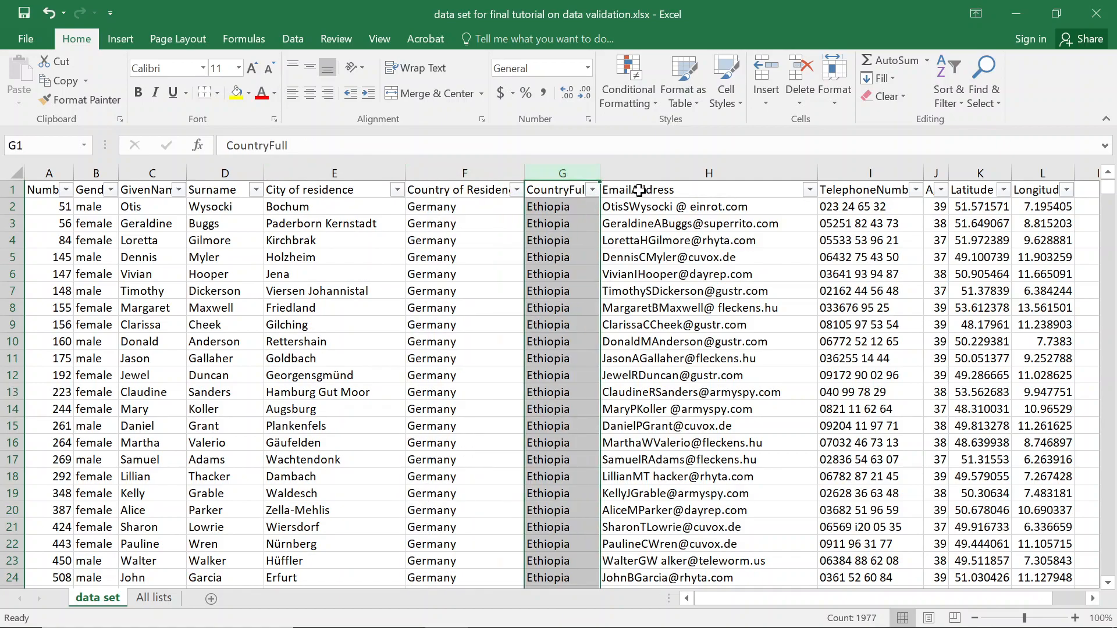
left_click(536, 197)
Change the G1 heading from CountryFull to Country of origin.
left_click(365, 152)
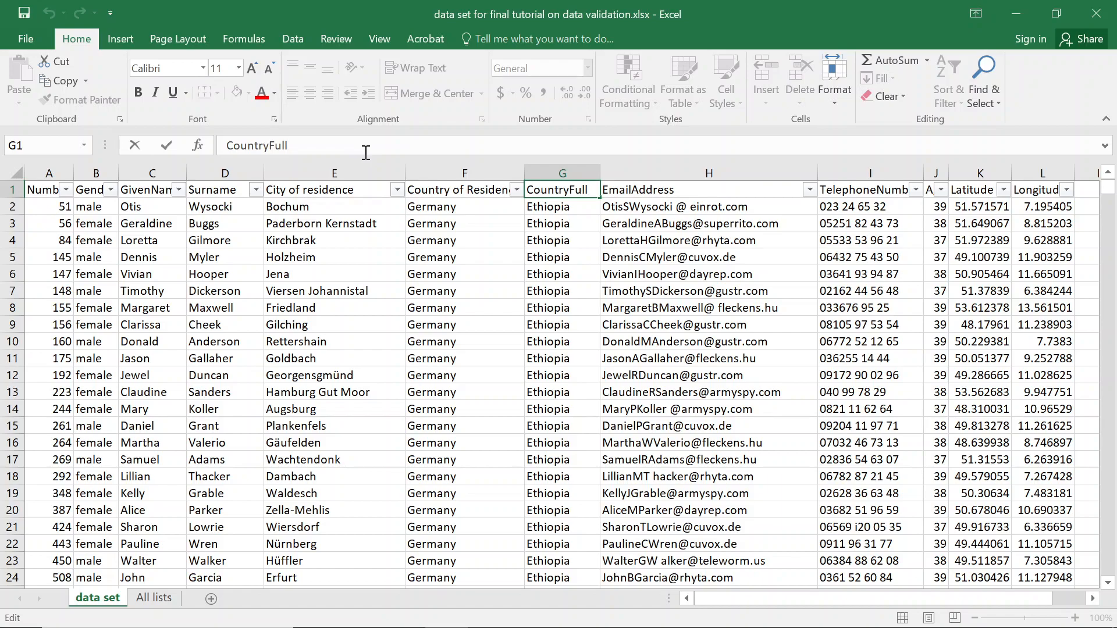
key("BackSpace")
key("BackSpace")
key("BackSpace")
key("BackSpace")
type("of origi")
type("n")
key("Return")
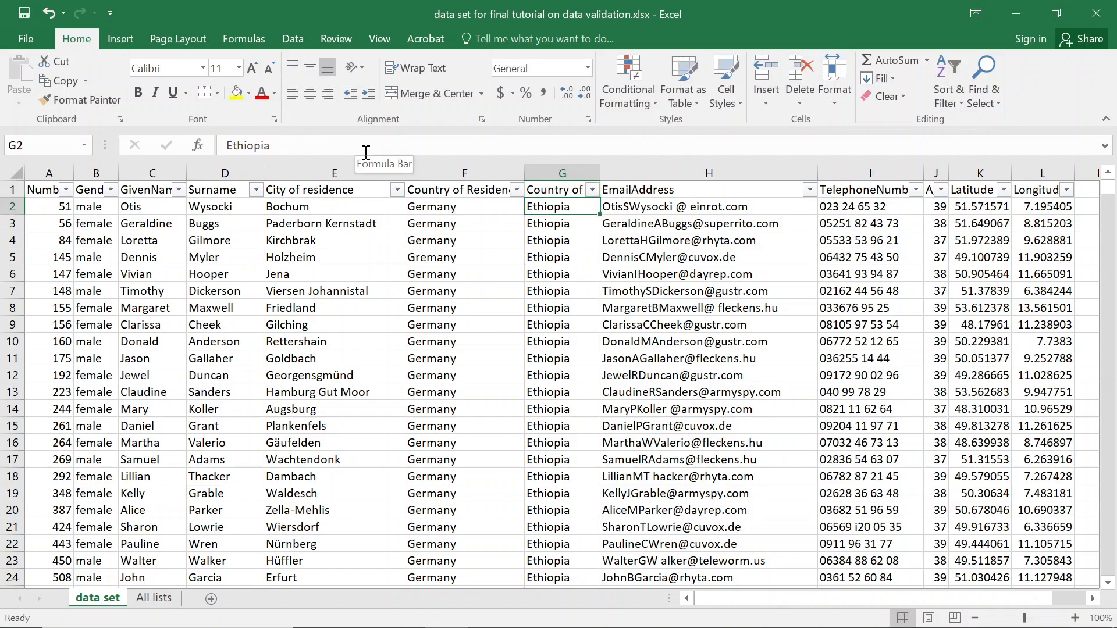
Review the EmailAddress, TelephoneNumber, Age, Latitude and Longitude headings, then select A2.
left_click(754, 189)
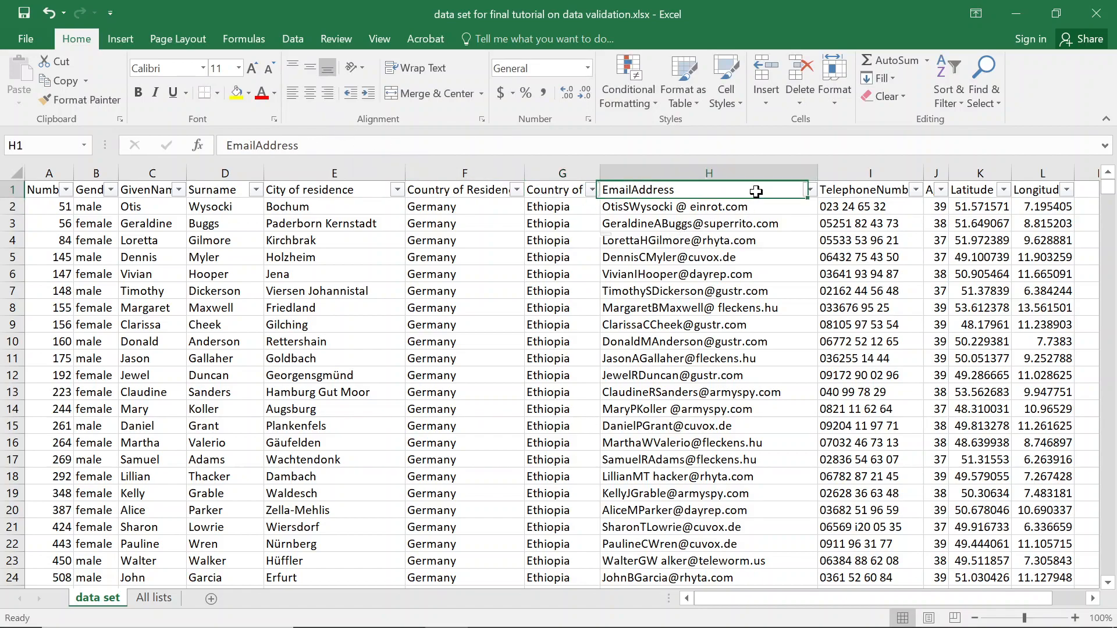
left_click(890, 192)
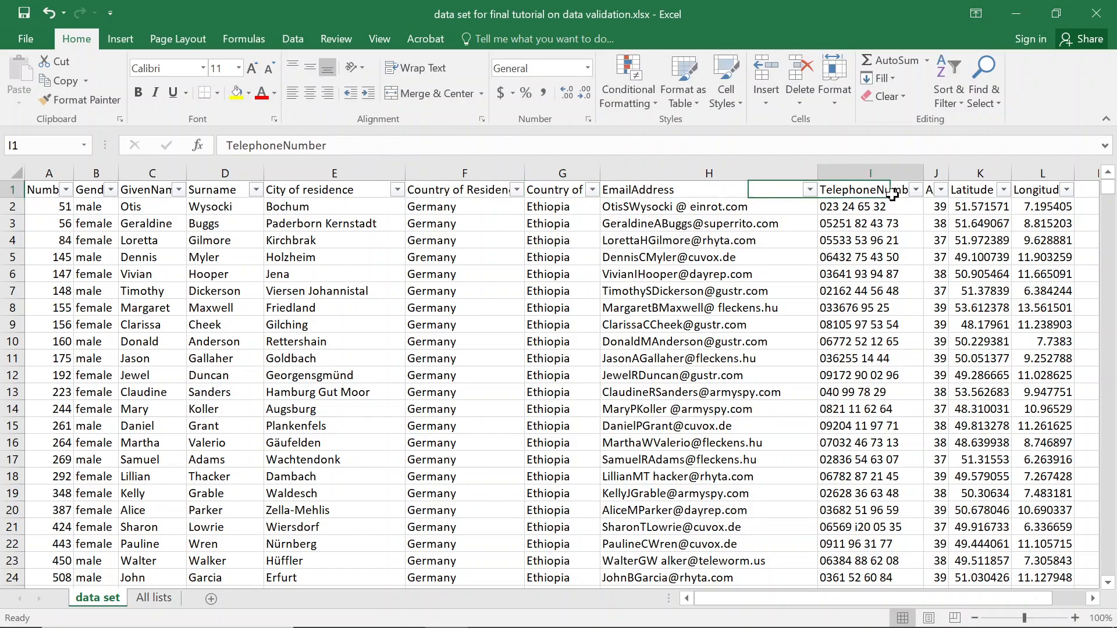
left_click(929, 189)
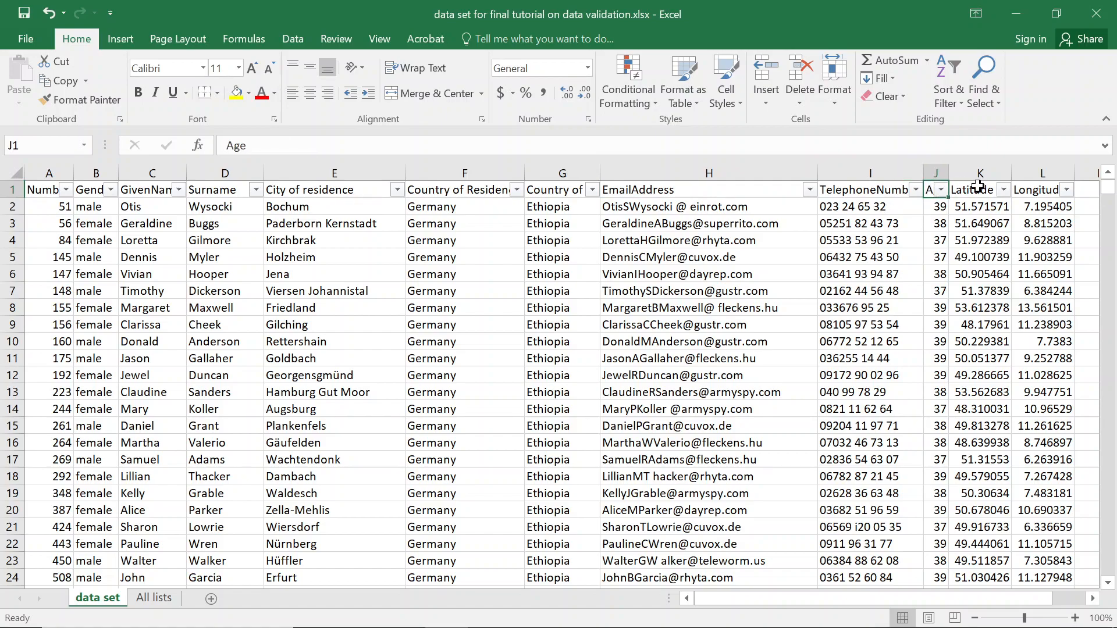
left_click(979, 190)
left_click(1036, 190)
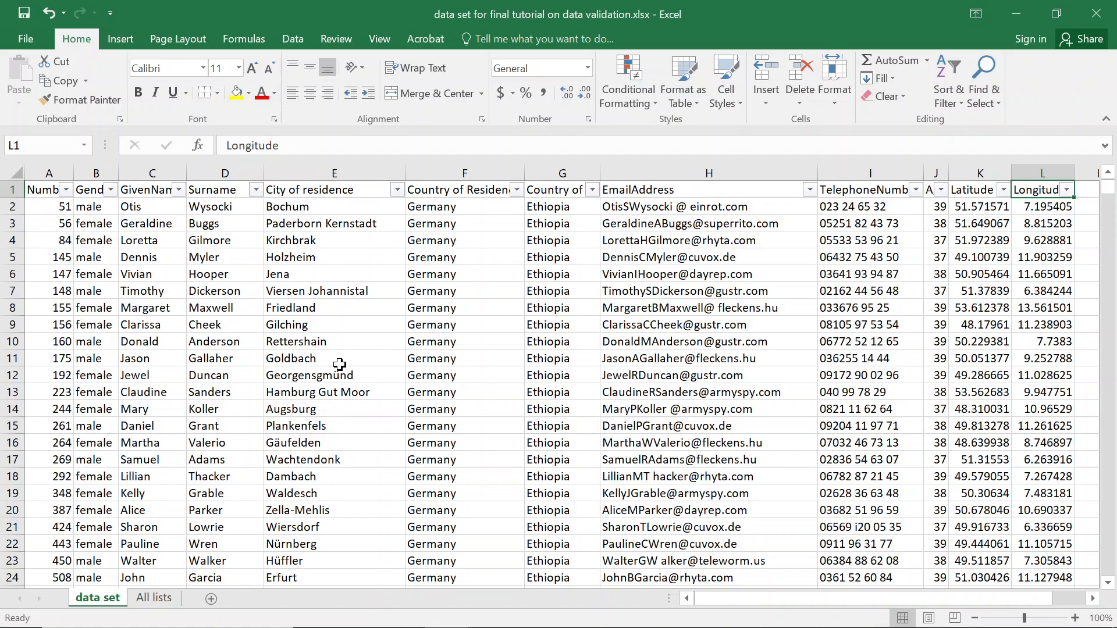
left_click(53, 210)
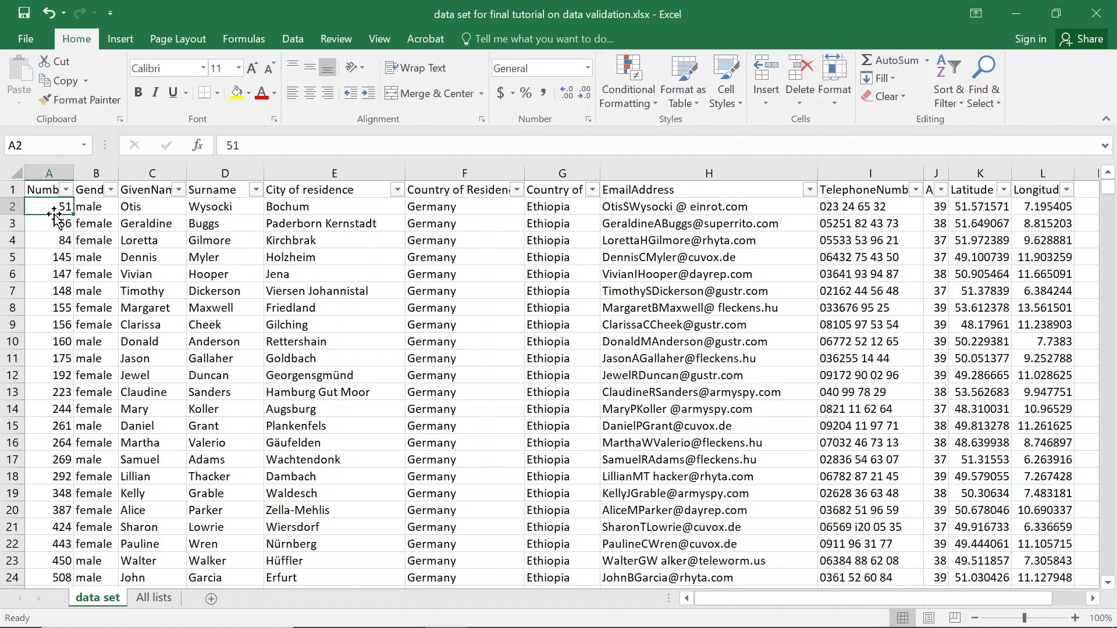
left_click(49, 193)
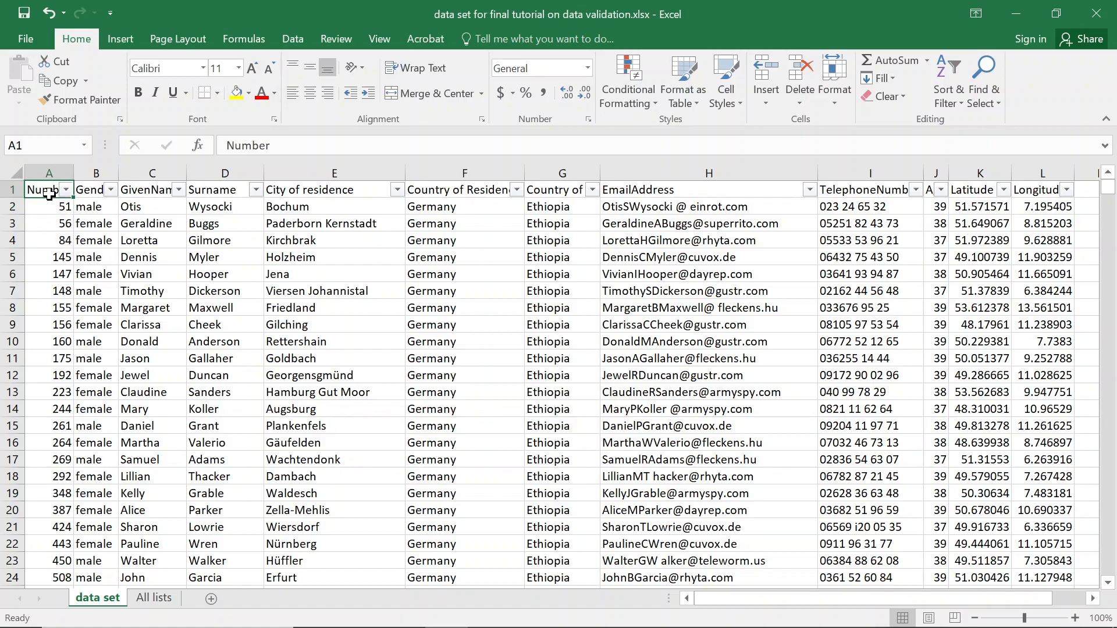
left_click(306, 150)
left_click(50, 205)
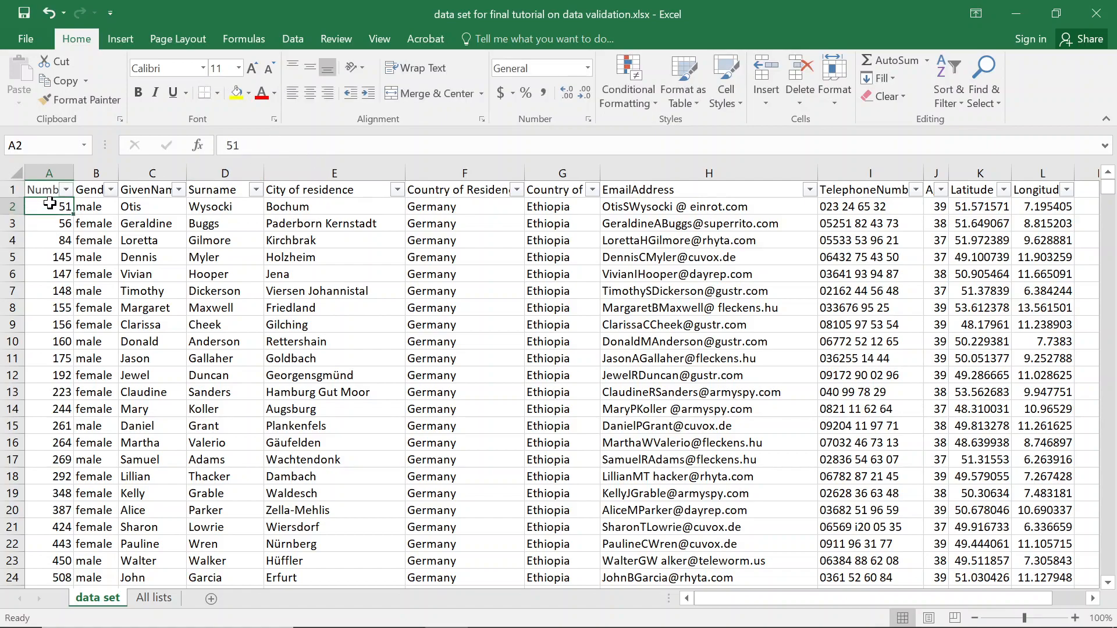
left_click(51, 172)
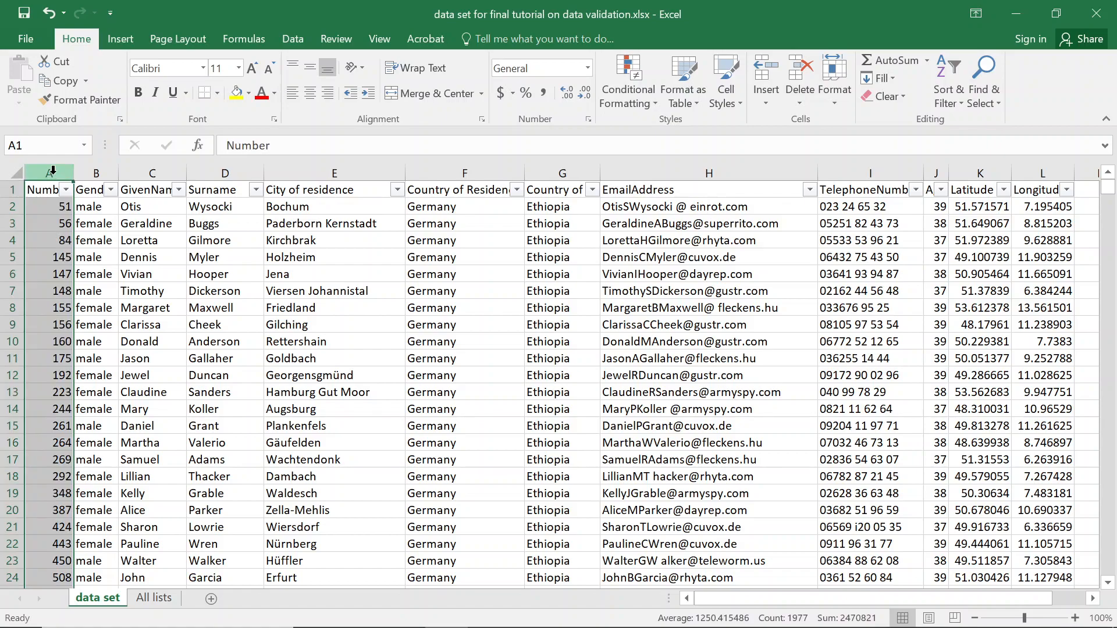
left_click(93, 203)
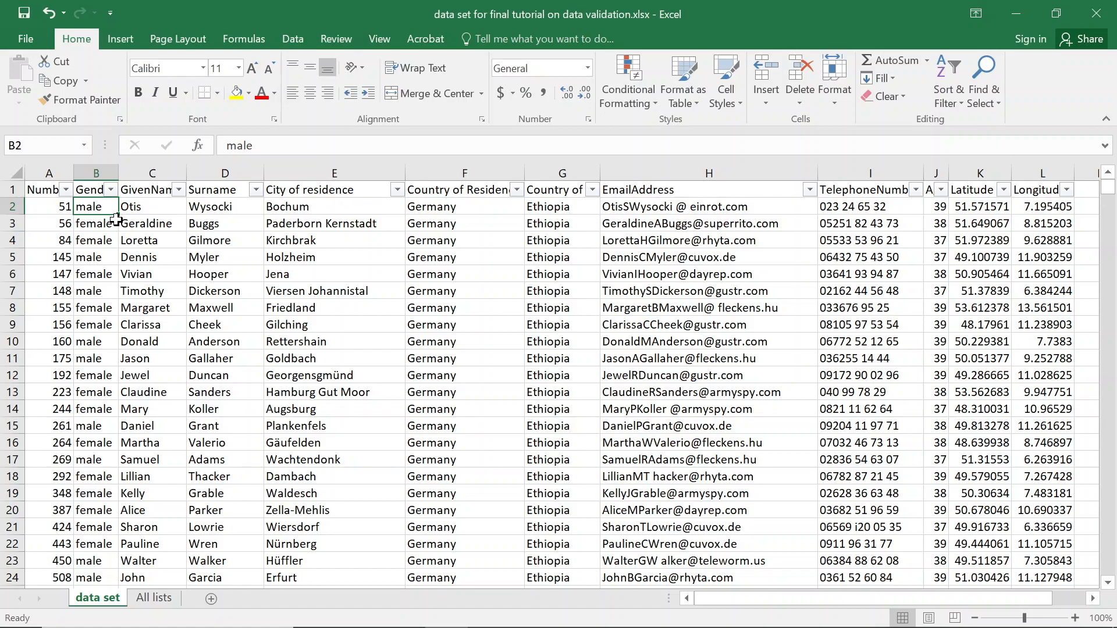
key("ctrl+shift+Down")
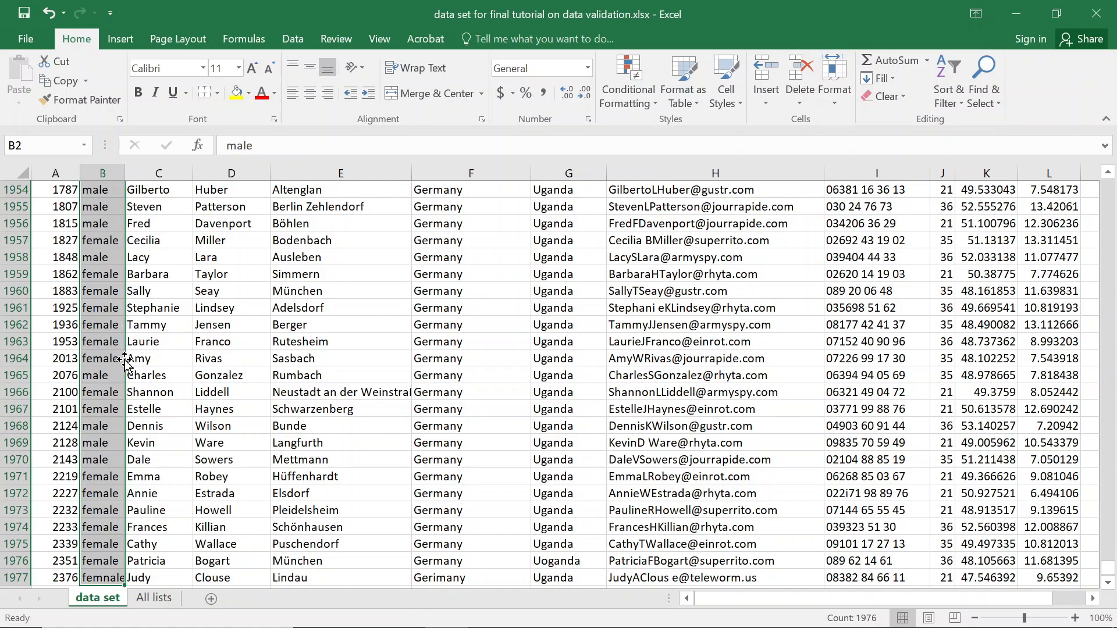
key("ctrl+Up")
key("Down")
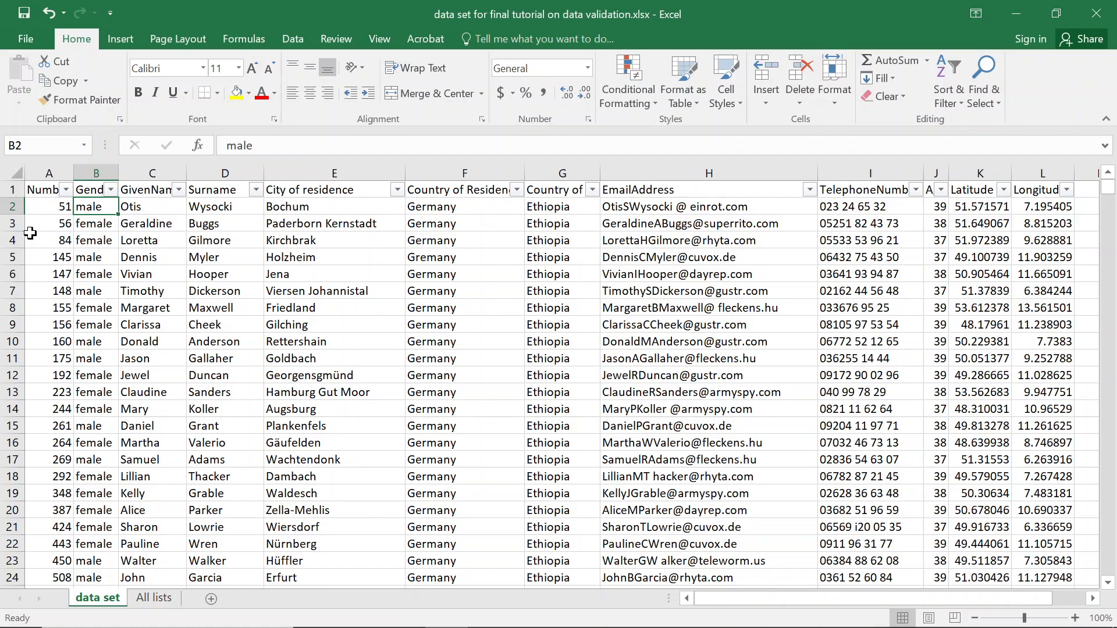
left_click(12, 206)
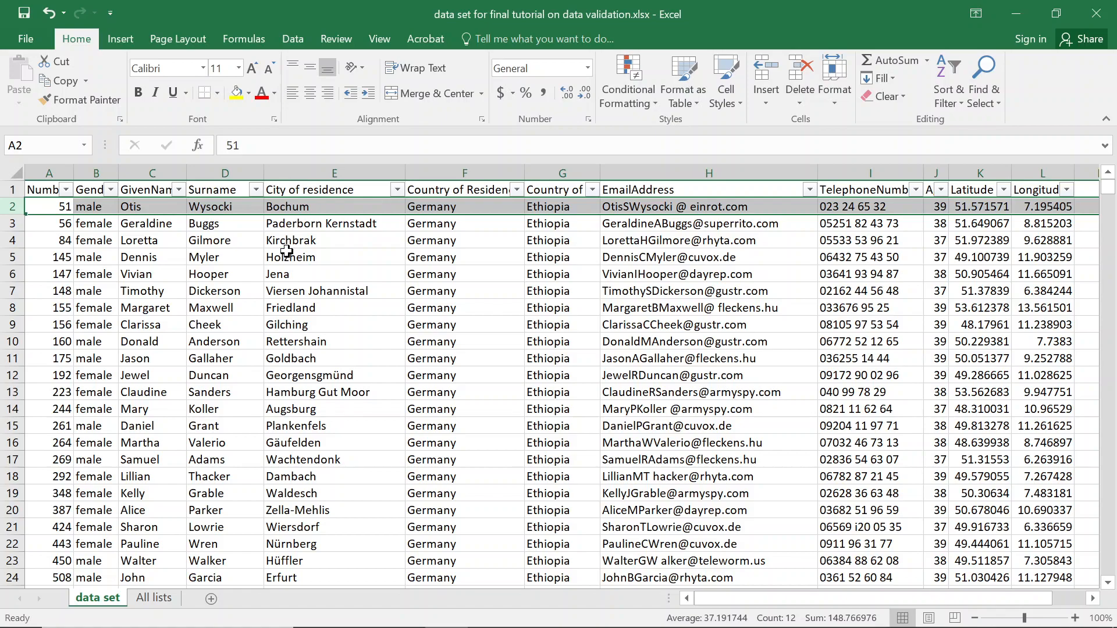
left_click(100, 208)
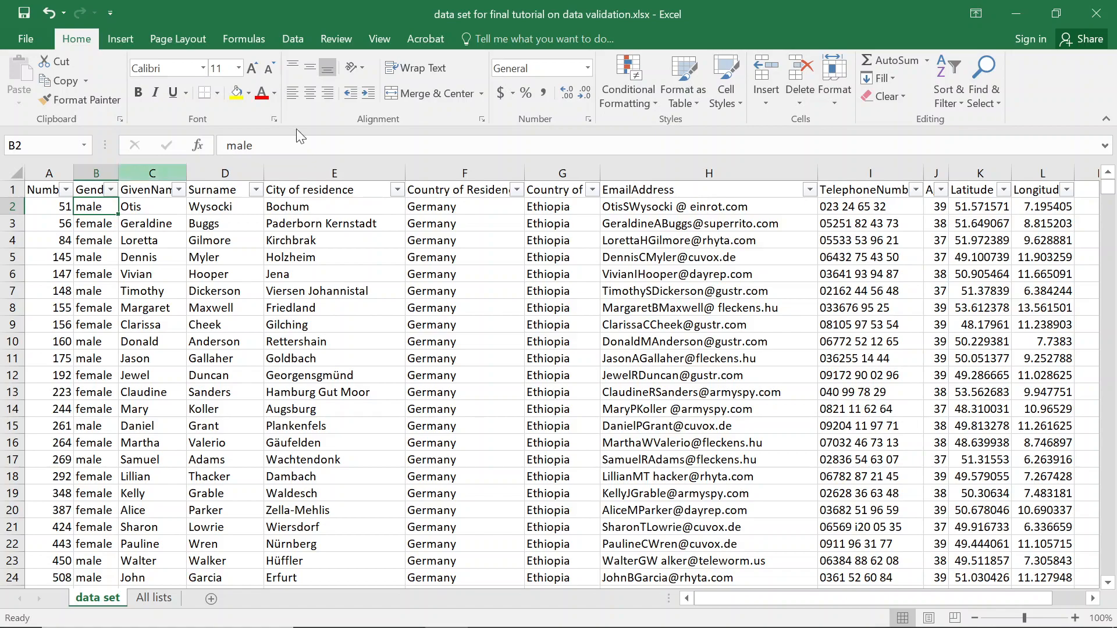
Give B2 a list validation sourced from 'All lists'!G2:G3 (Female, Male).
left_click(287, 43)
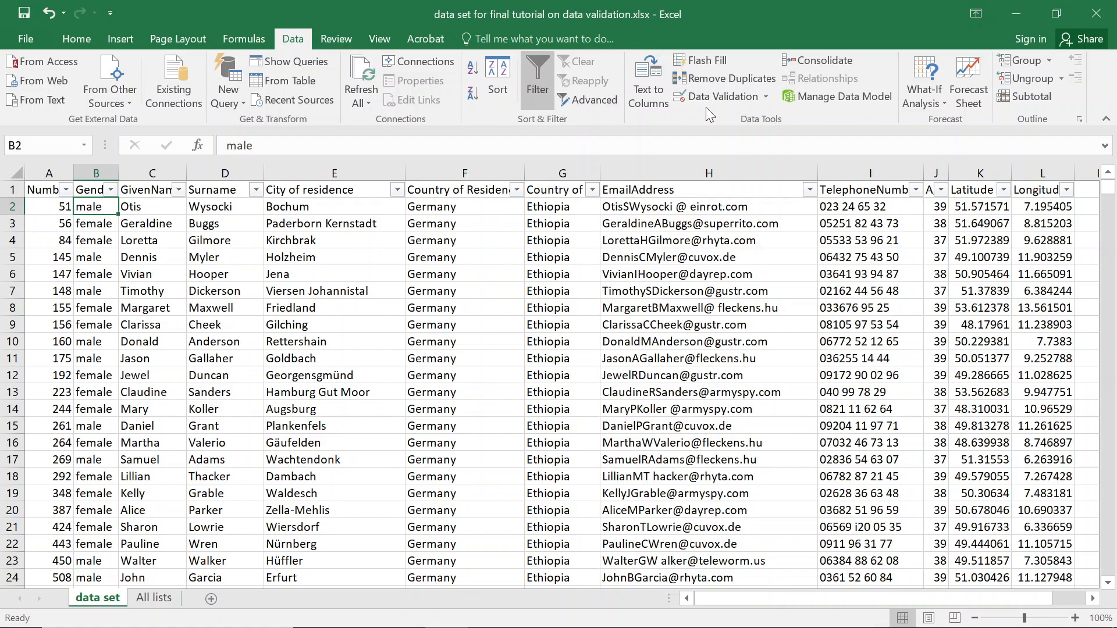
left_click(740, 95)
left_click(560, 288)
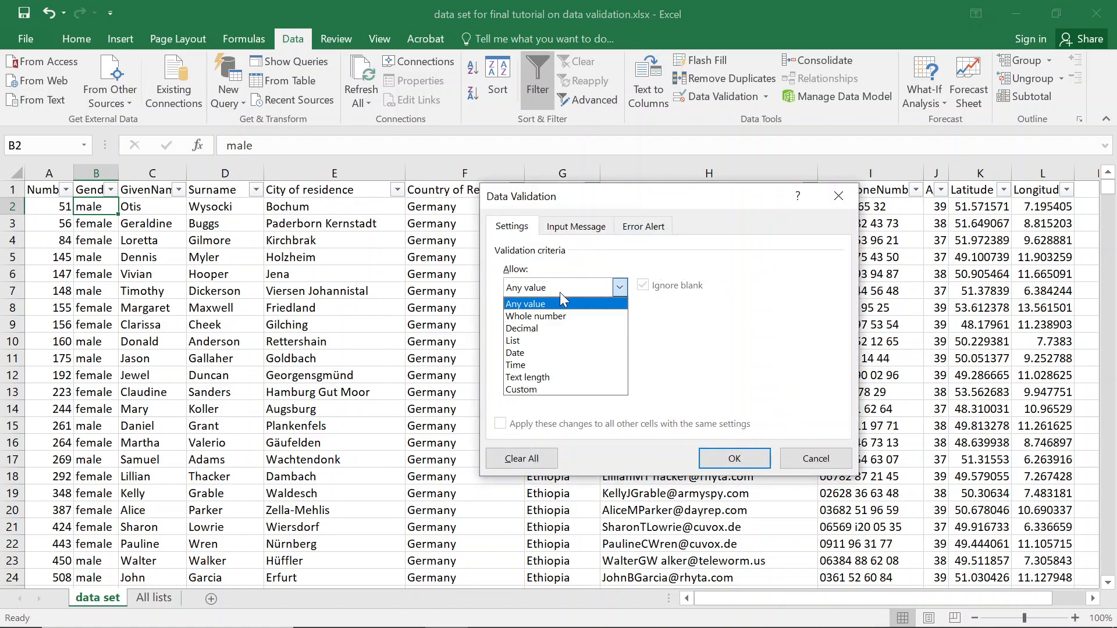
left_click(526, 339)
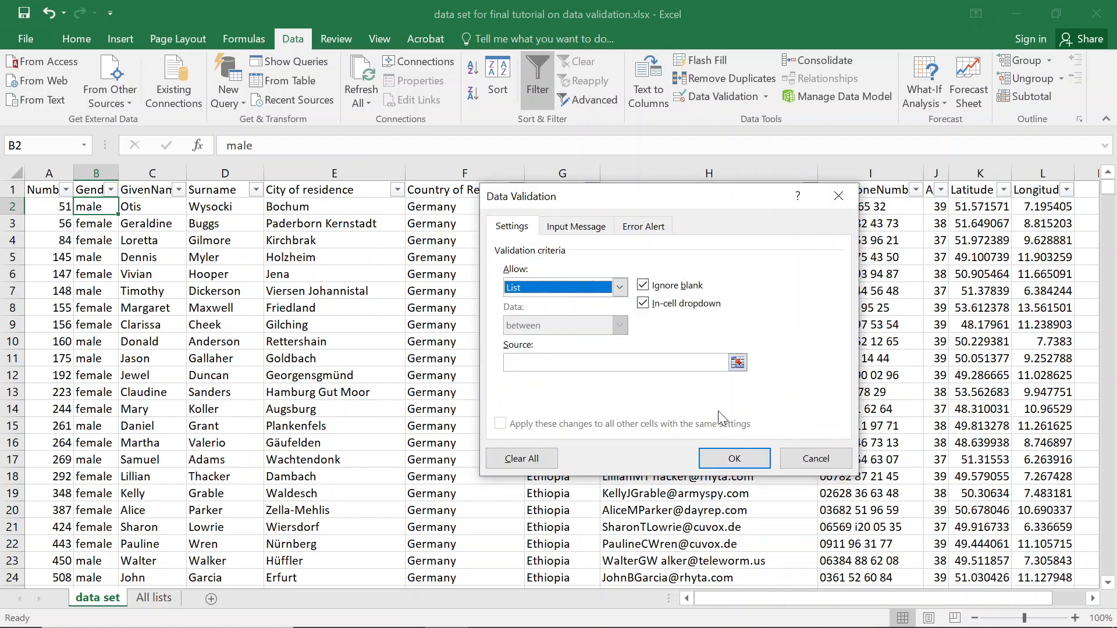
left_click(630, 364)
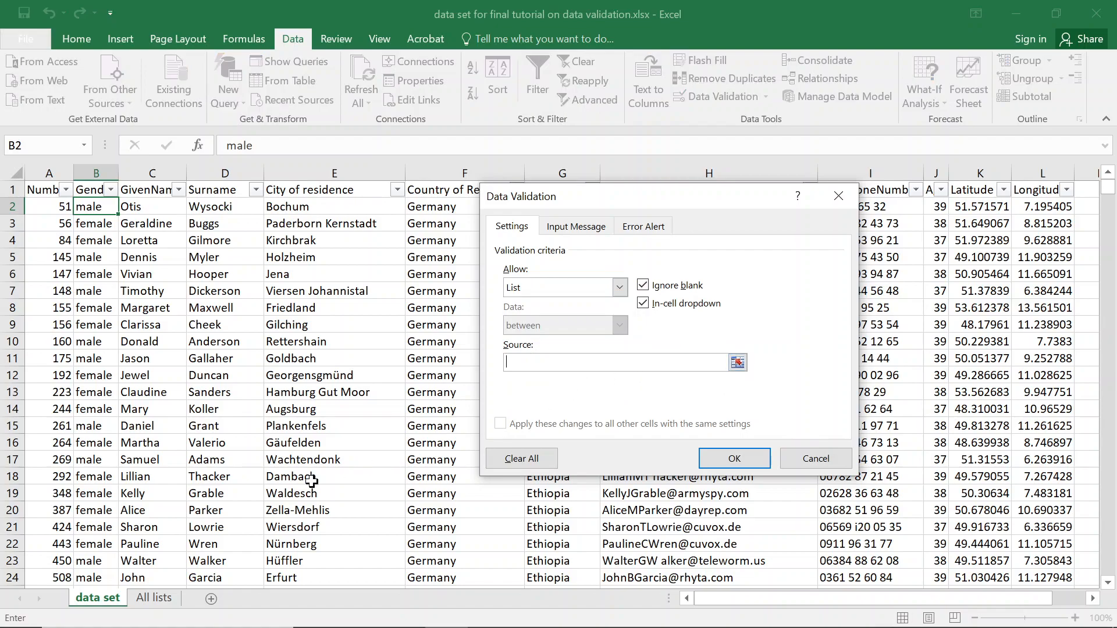
left_click(169, 600)
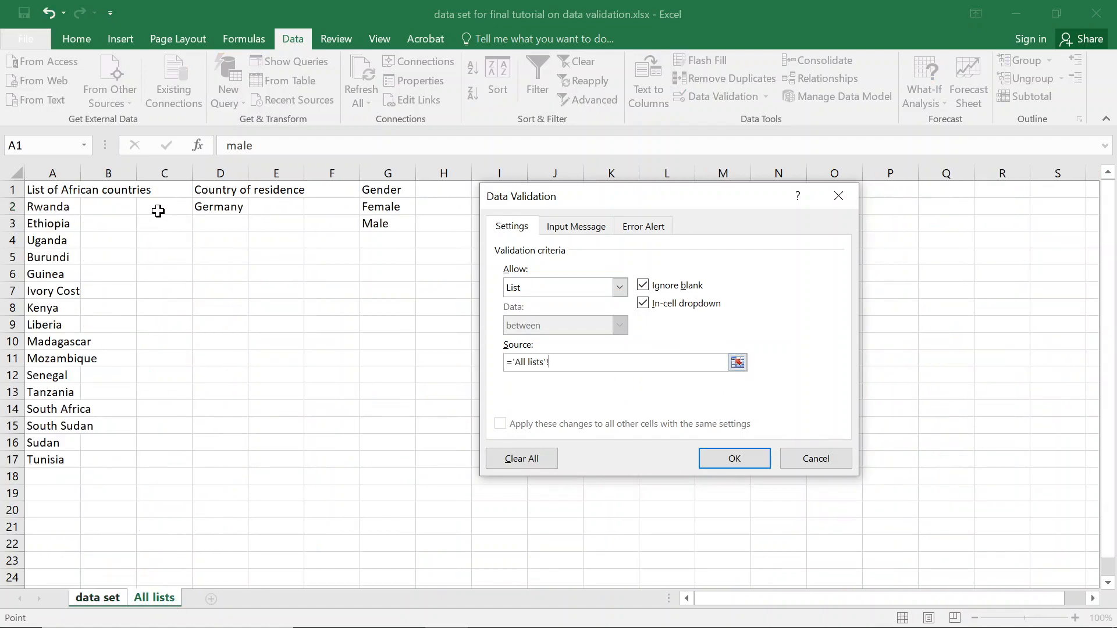
left_click(381, 208)
left_click_drag(381, 208, 380, 225)
key("Return")
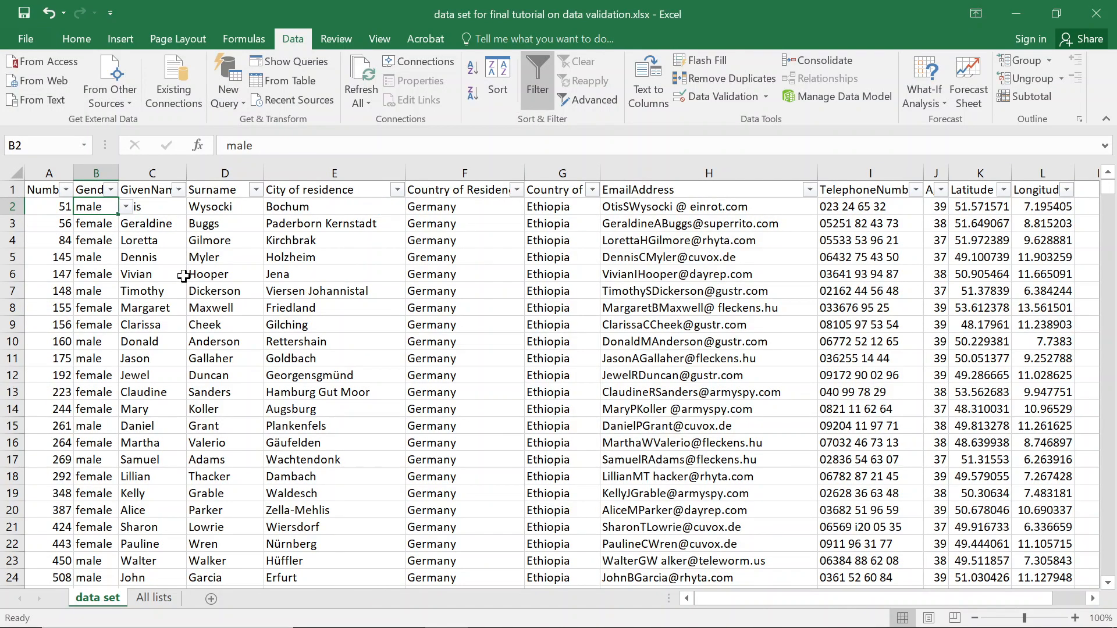
Look over the first data row and select the Country of Residence cell F2.
left_click(156, 208)
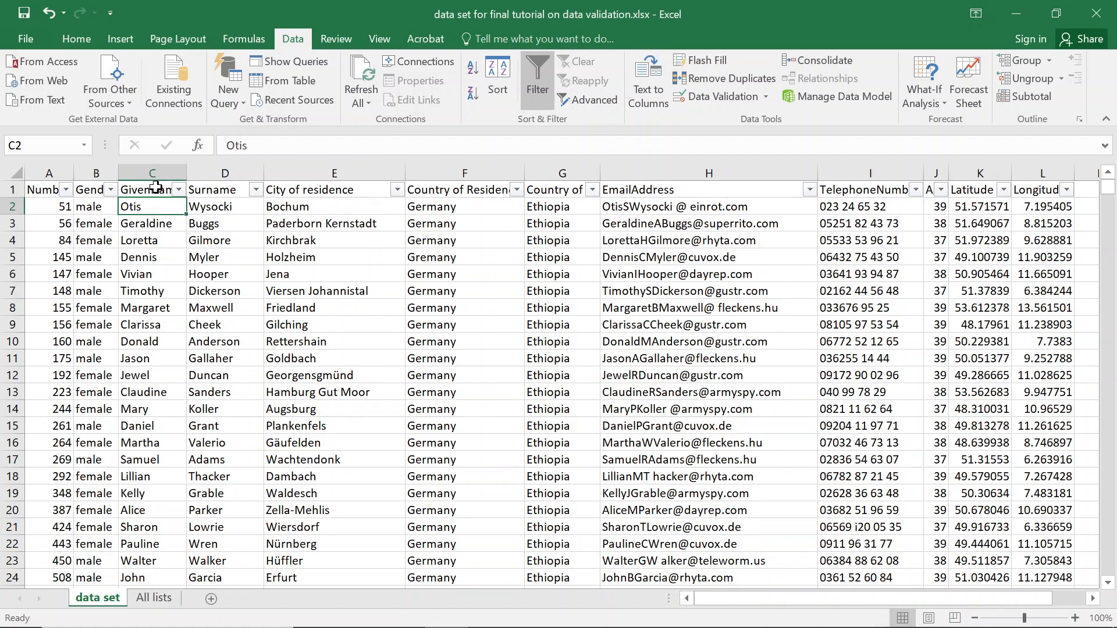
left_click(154, 190)
left_click(160, 209)
left_click(217, 208)
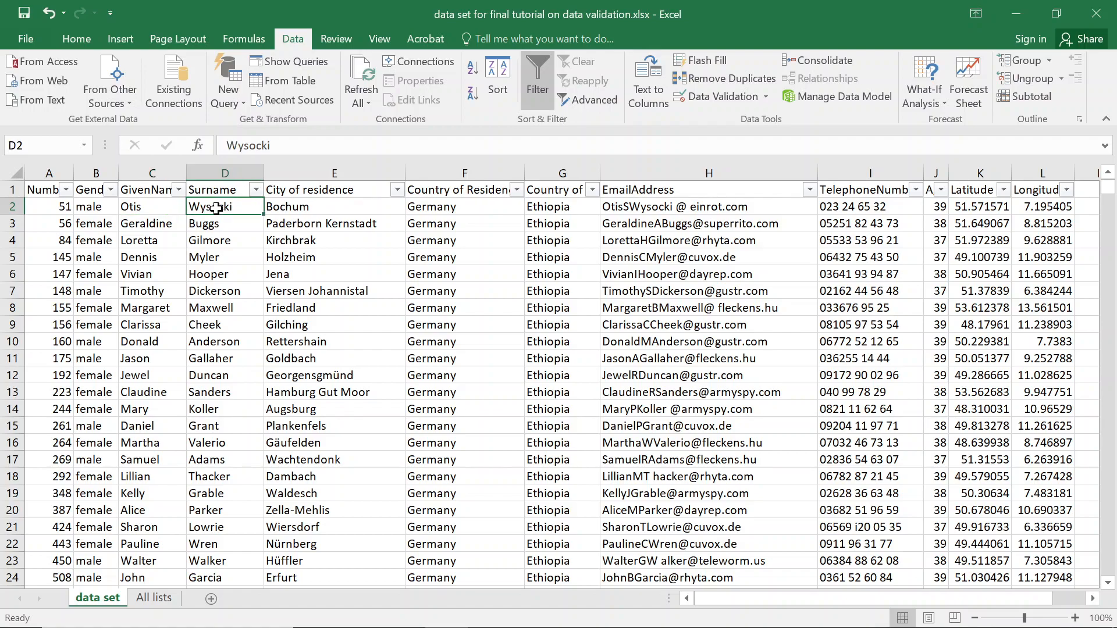
left_click(341, 209)
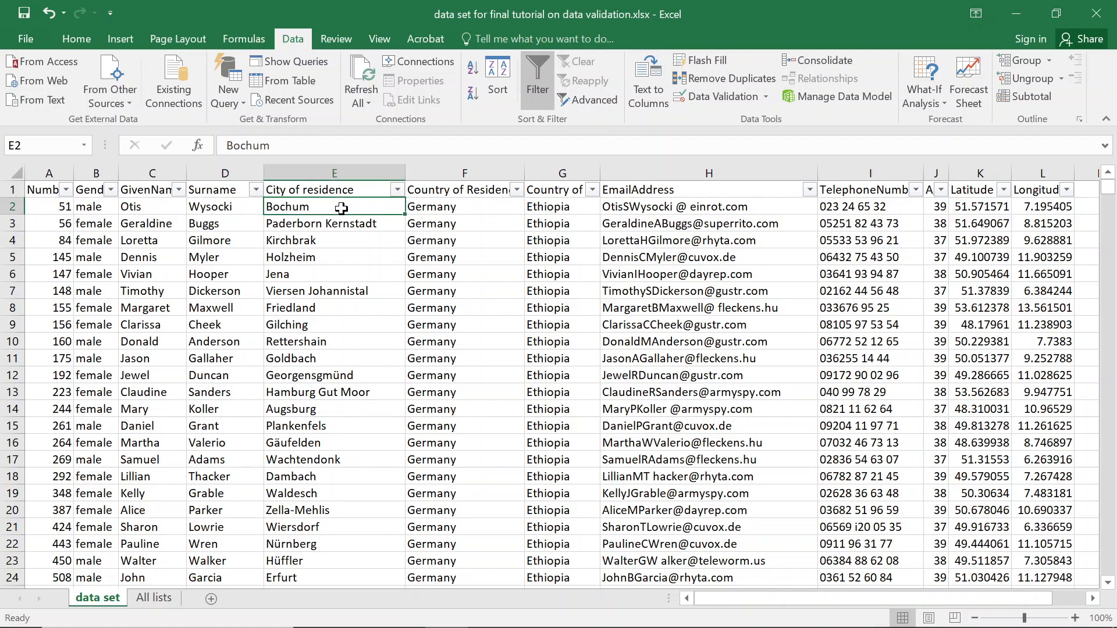
left_click(496, 206)
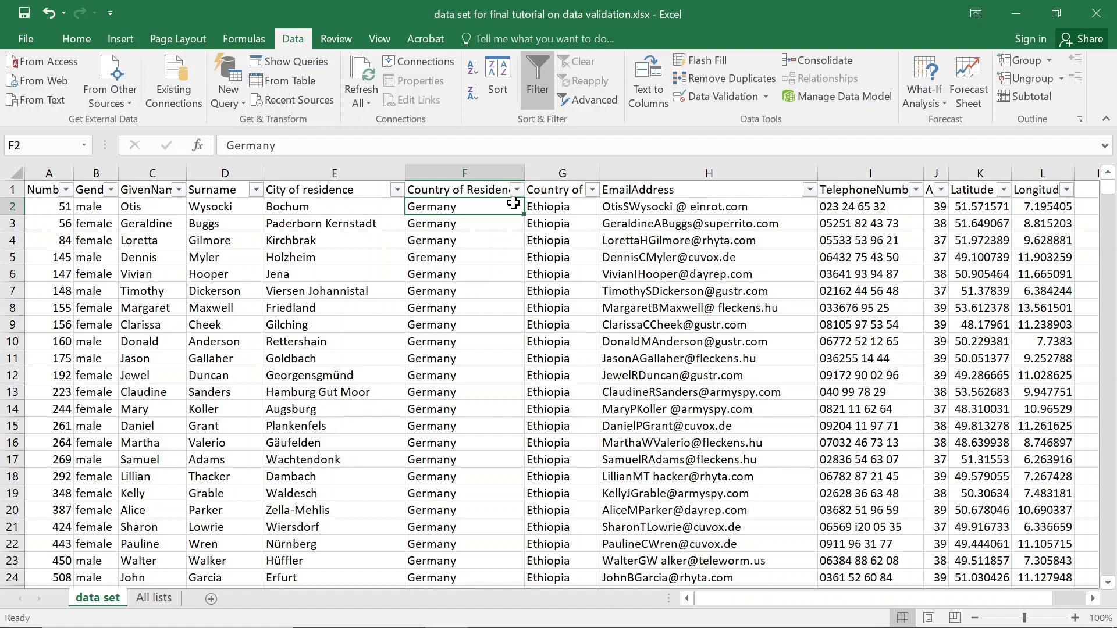
Give F2 a custom validation rule with formula Germany, then view the All lists sheet.
left_click(717, 100)
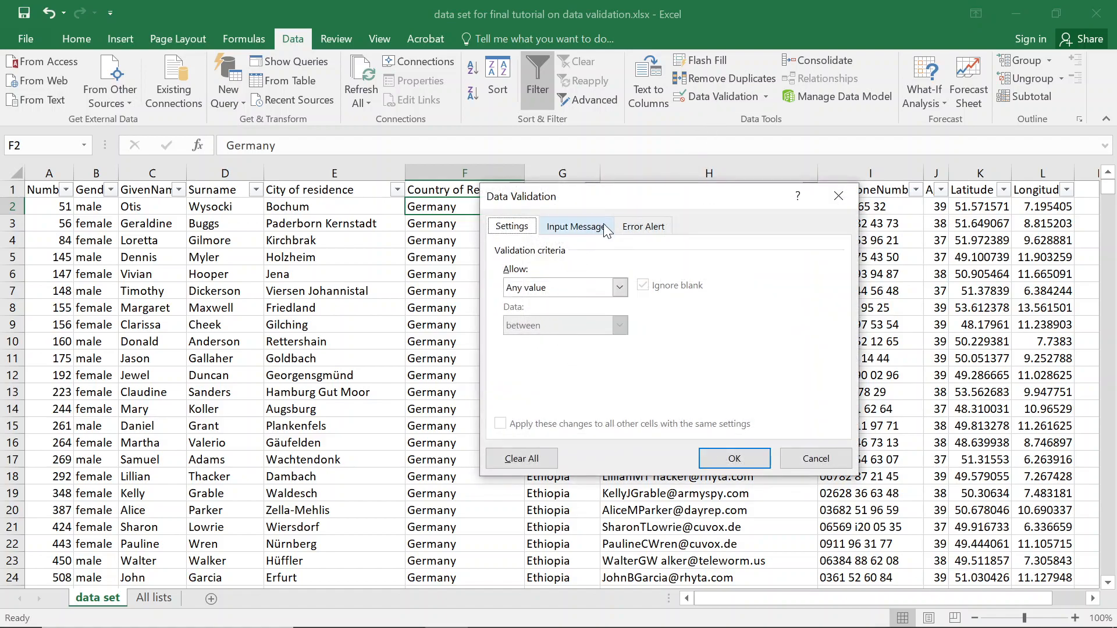
left_click(566, 289)
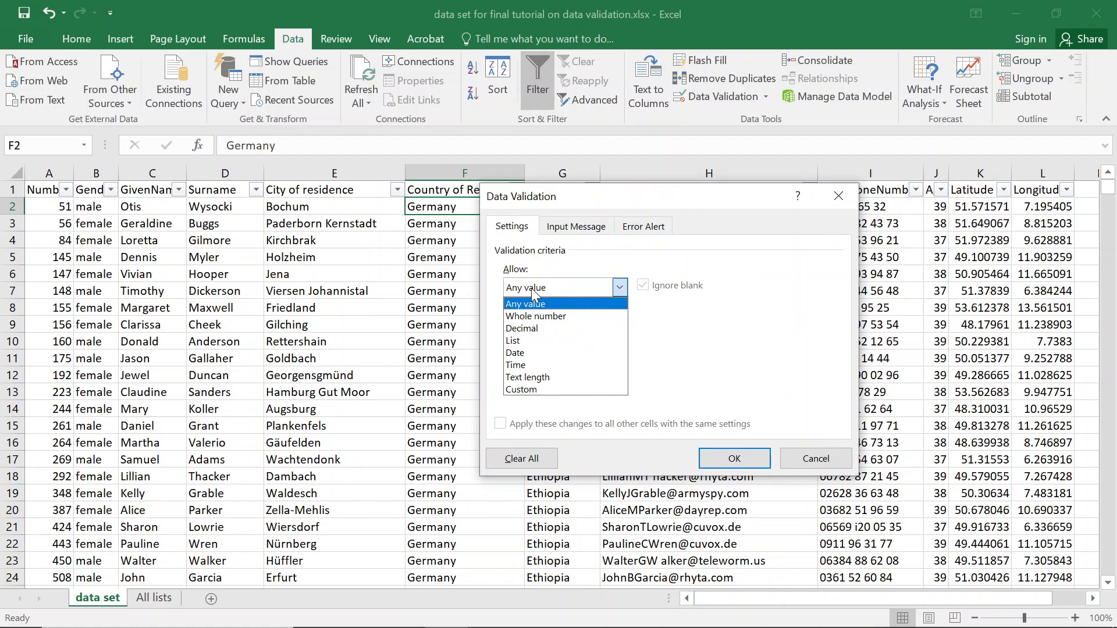
left_click(541, 389)
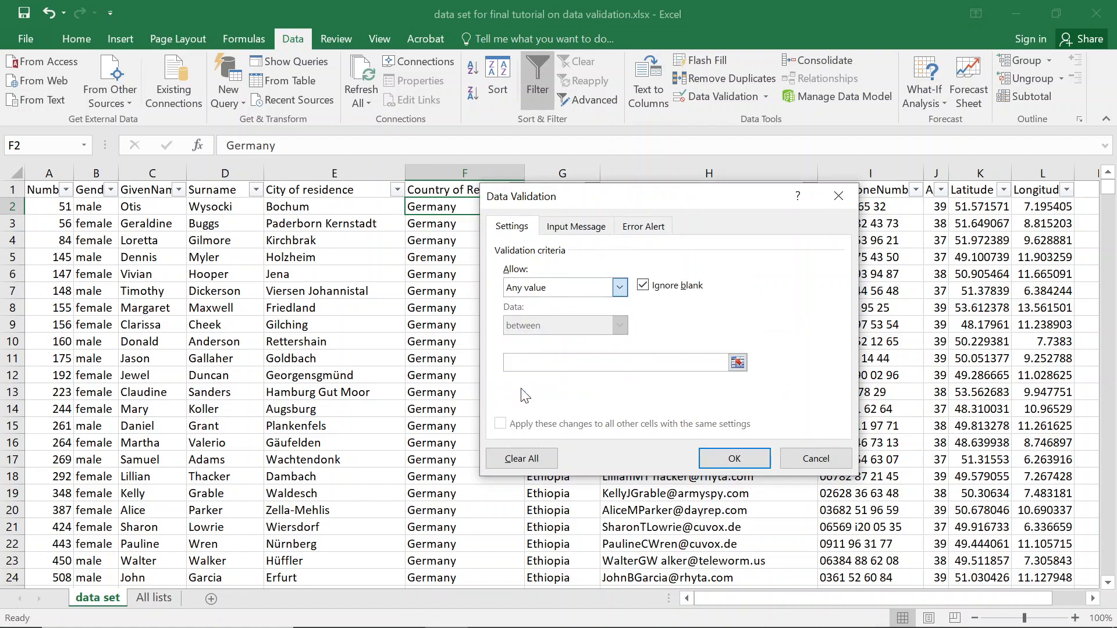
left_click(548, 365)
type("Germany")
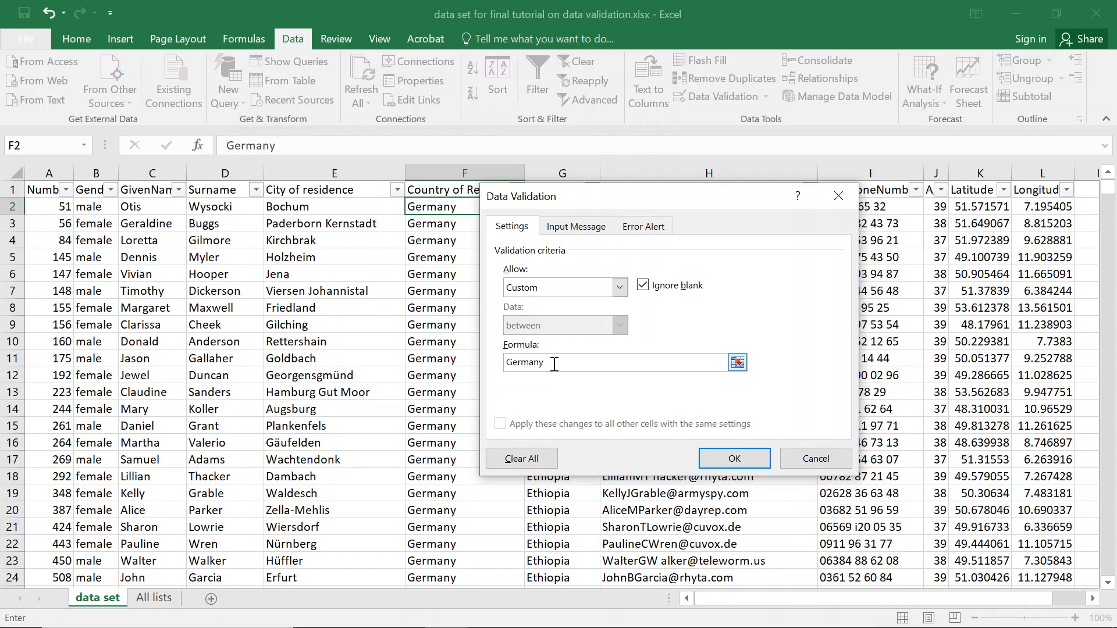
key("Return")
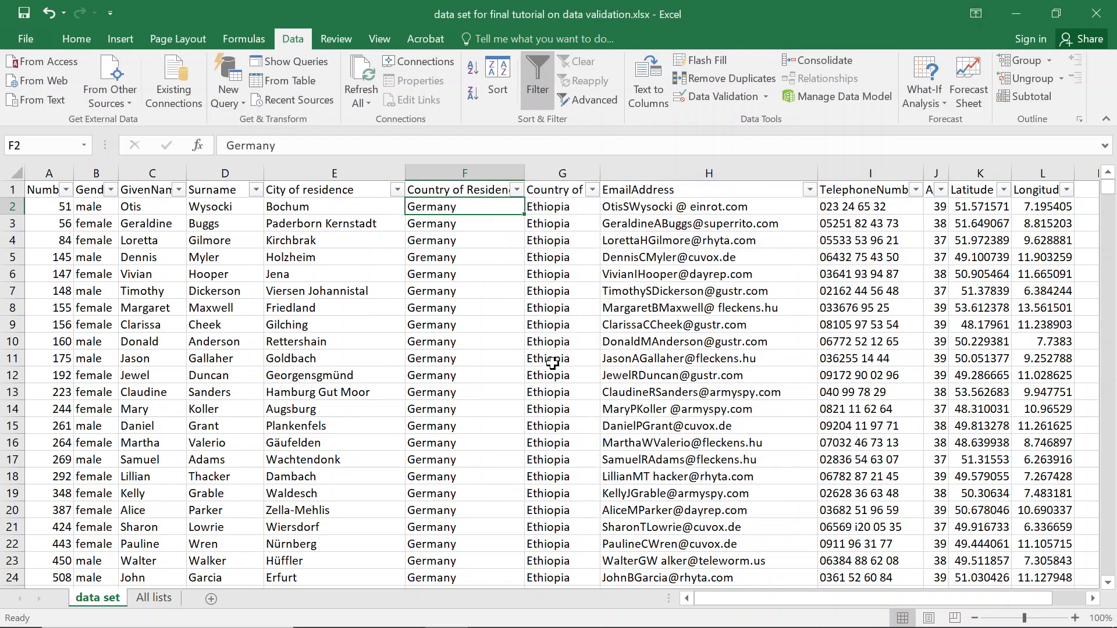
left_click(154, 599)
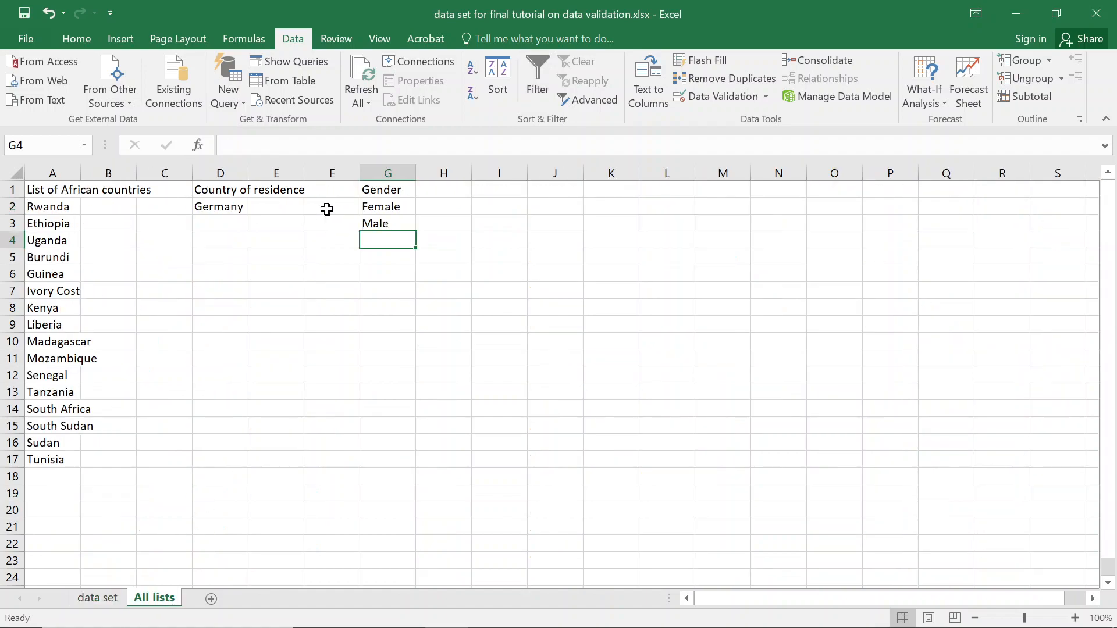
Try =Germany as F2's validation formula, then revert to Germany after the named-range error.
left_click(226, 205)
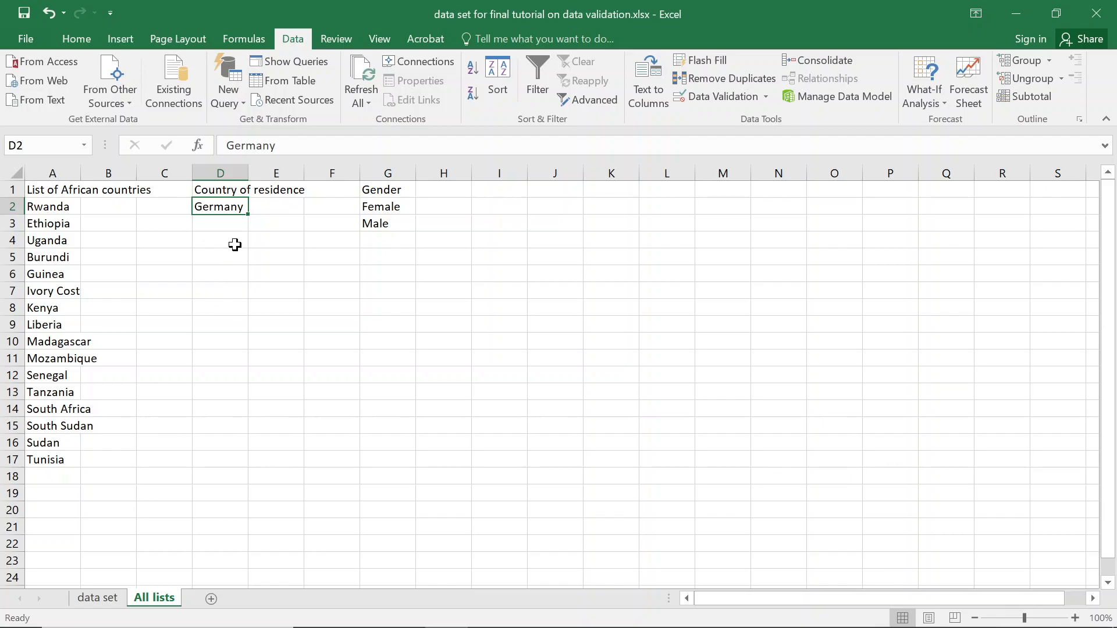
left_click(99, 599)
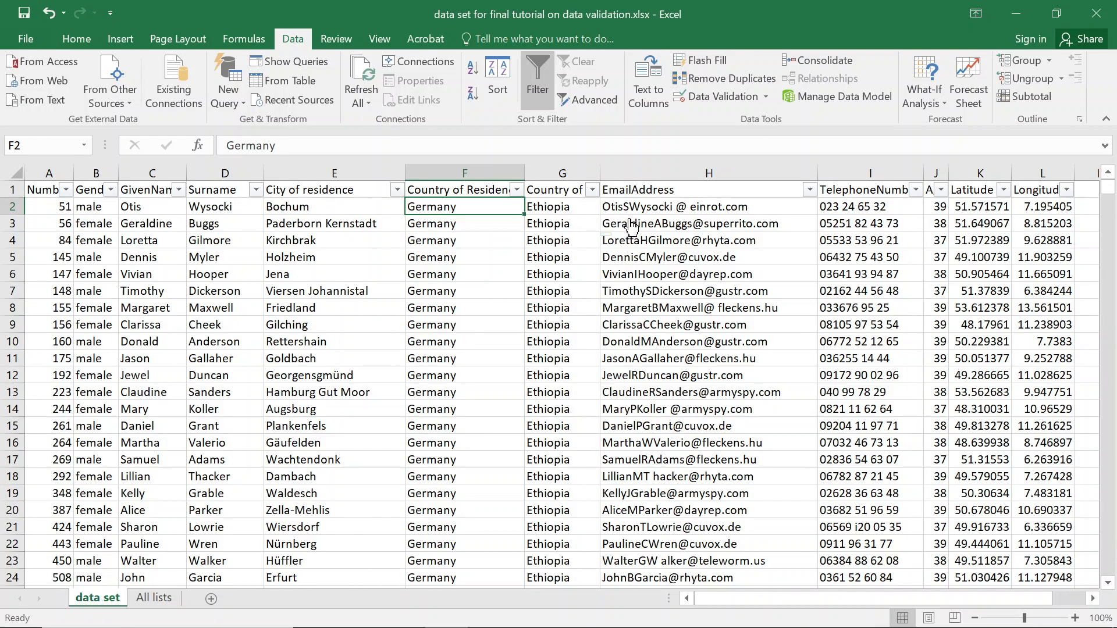
left_click(730, 97)
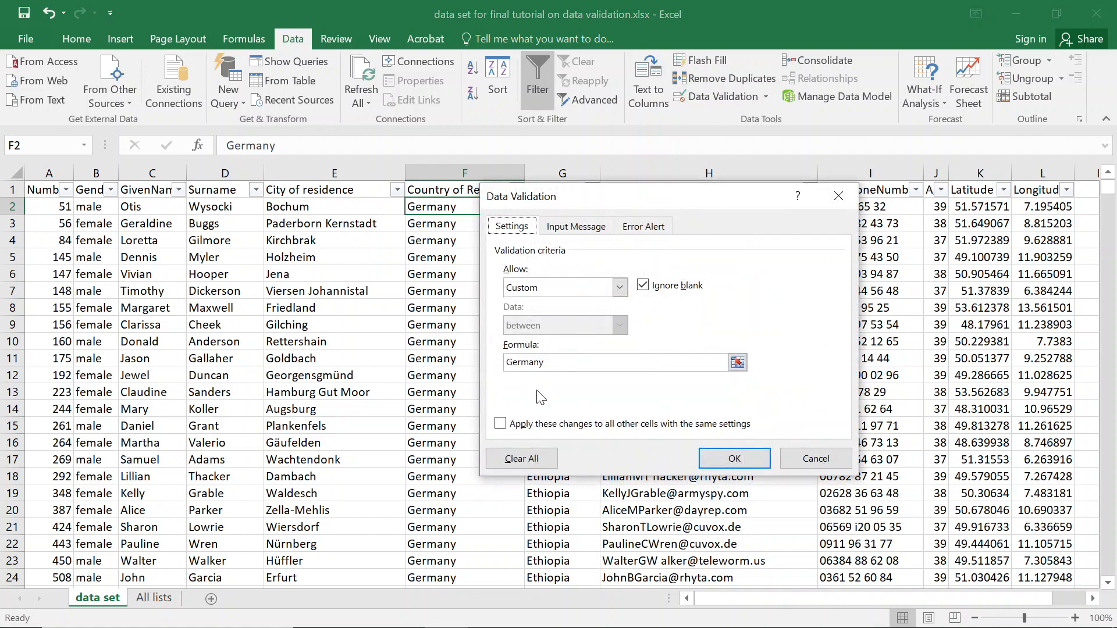
left_click(507, 362)
type("=")
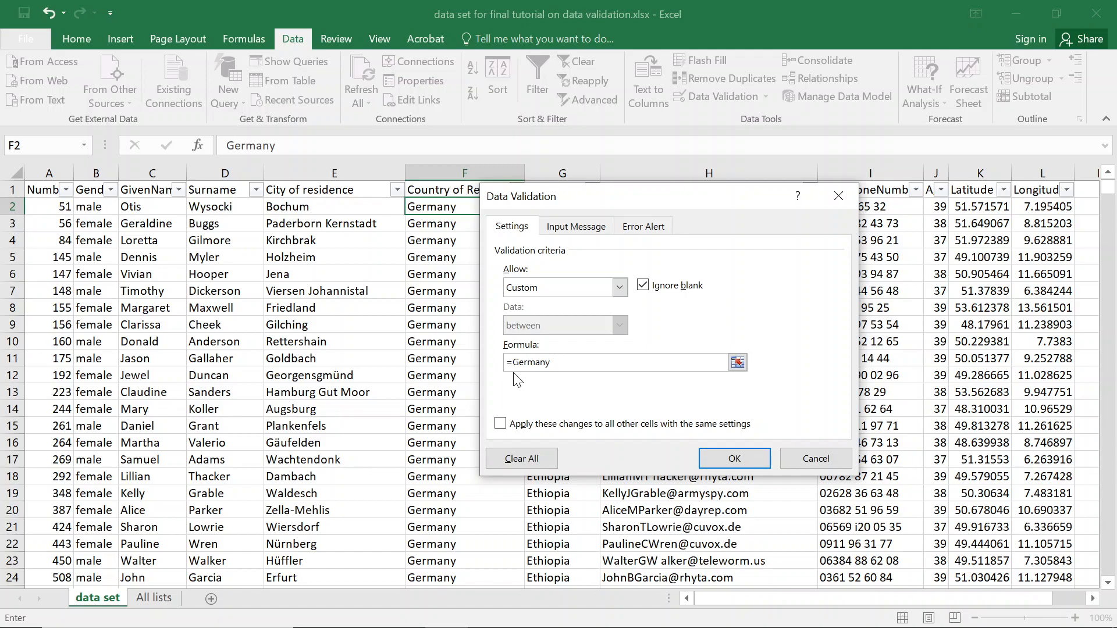
key("Return")
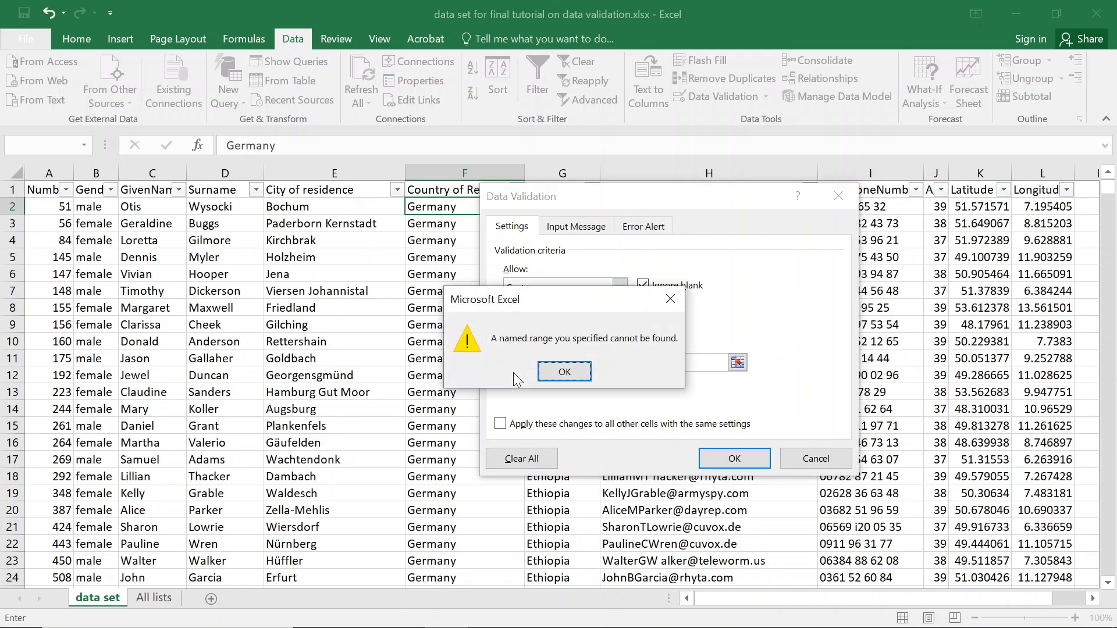
left_click(564, 374)
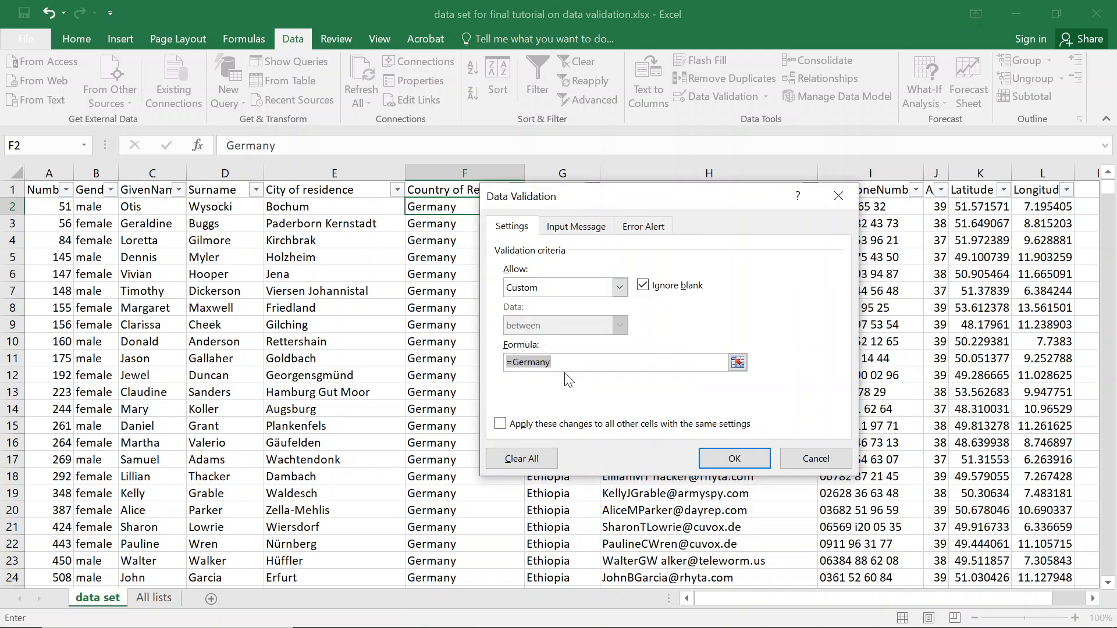
left_click(517, 362)
key("BackSpace")
key("Return")
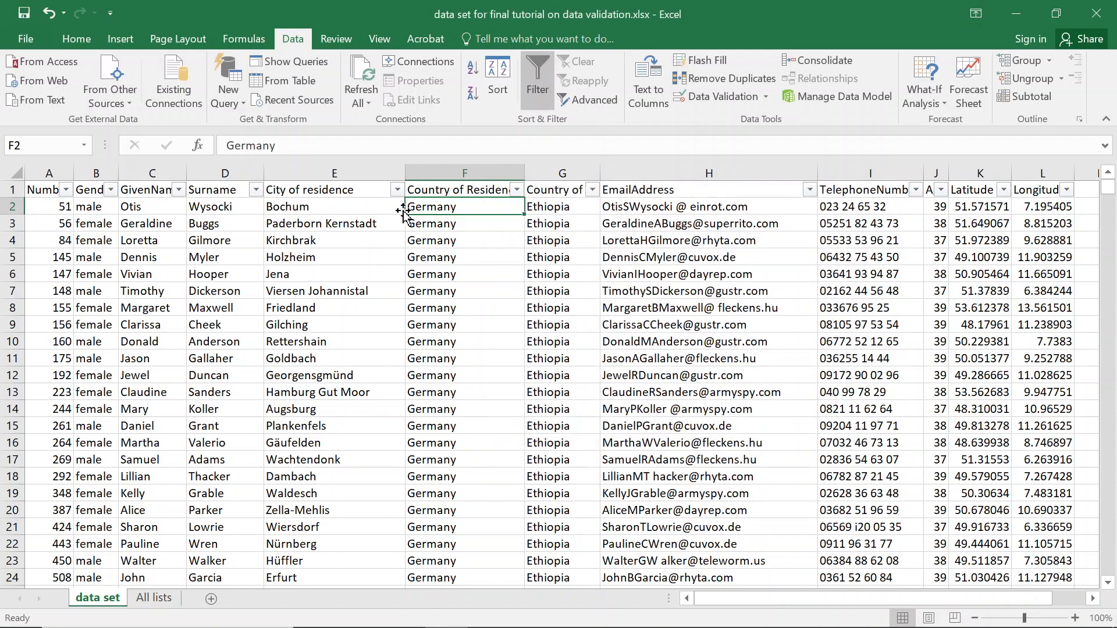
Change F2 to Germani and cancel when validation rejects it, keeping Germany.
double_click(478, 206)
key("BackSpace")
type("i")
key("Return")
key("Escape")
Reopen F2's validation, confirm the Custom rule is kept, and select G2.
left_click(724, 100)
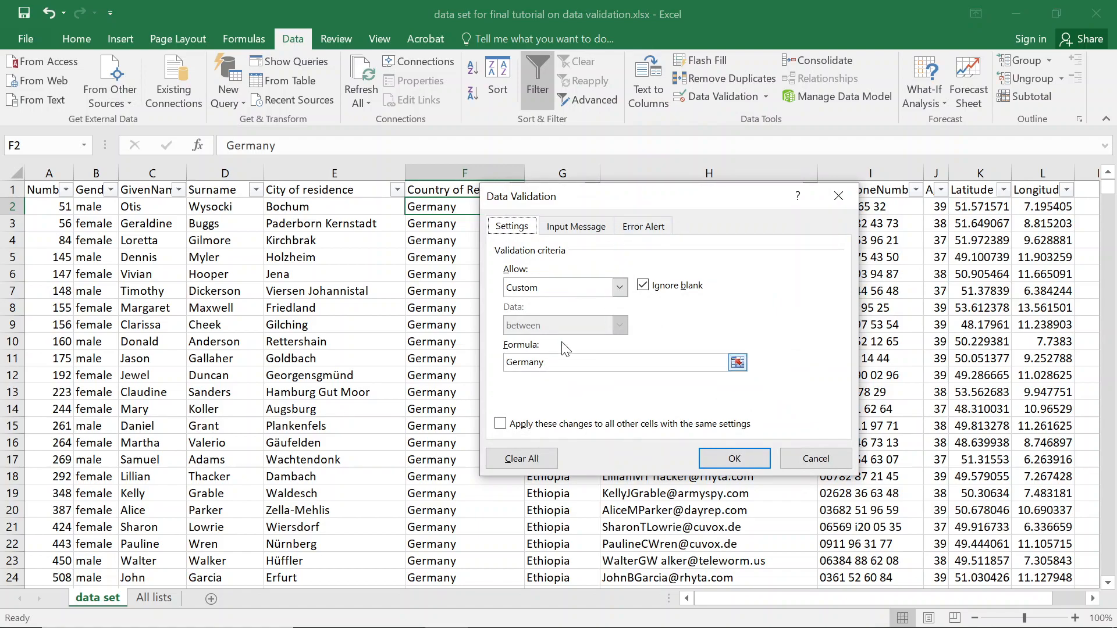
left_click(619, 287)
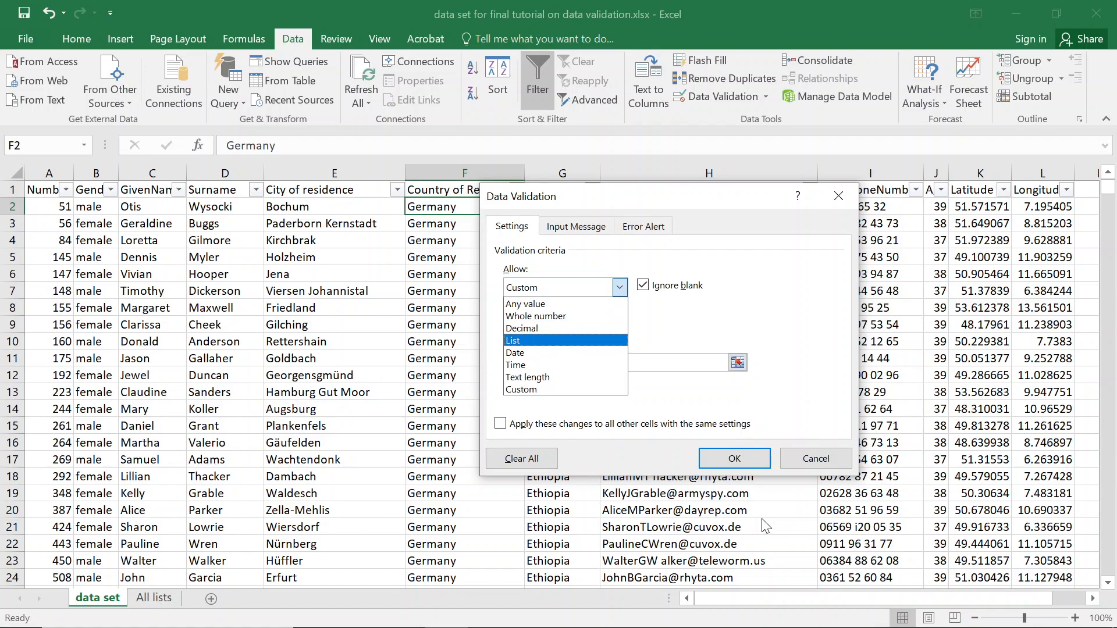
left_click(745, 322)
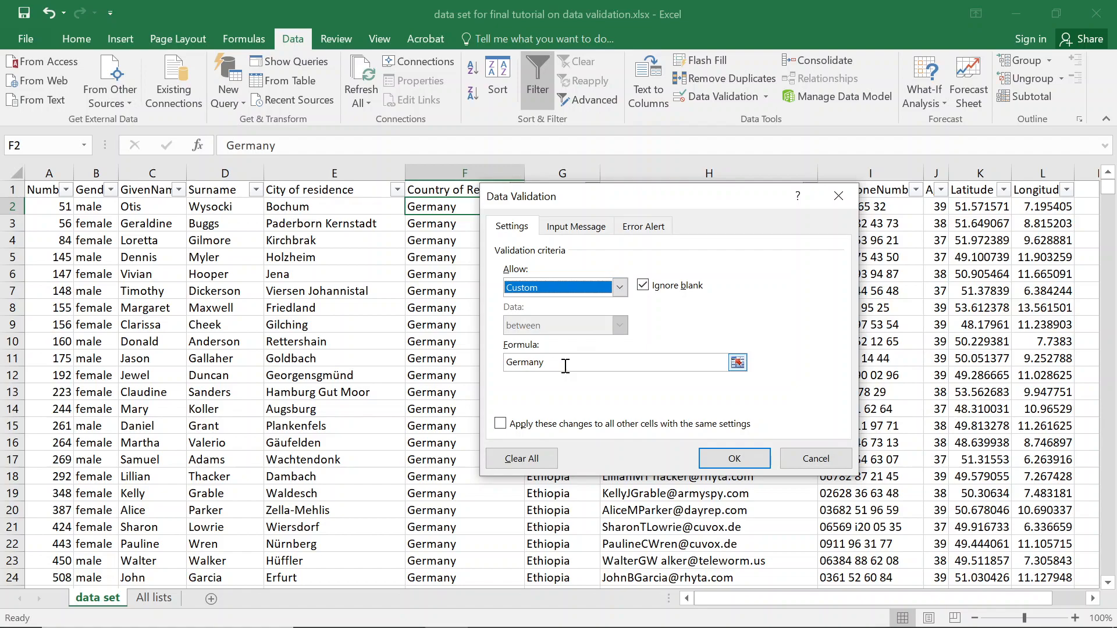
left_click(720, 458)
left_click(554, 211)
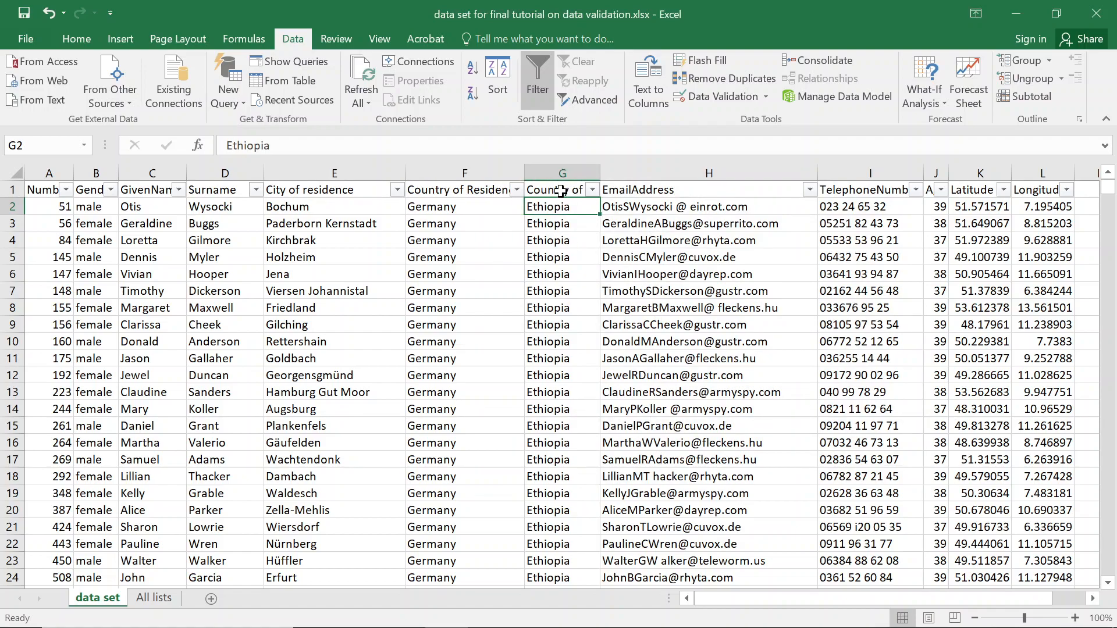
Autofit all data set columns so the Country of Residence and Country of origin headings show fully.
left_click(560, 191)
left_click(576, 208)
left_click(21, 173)
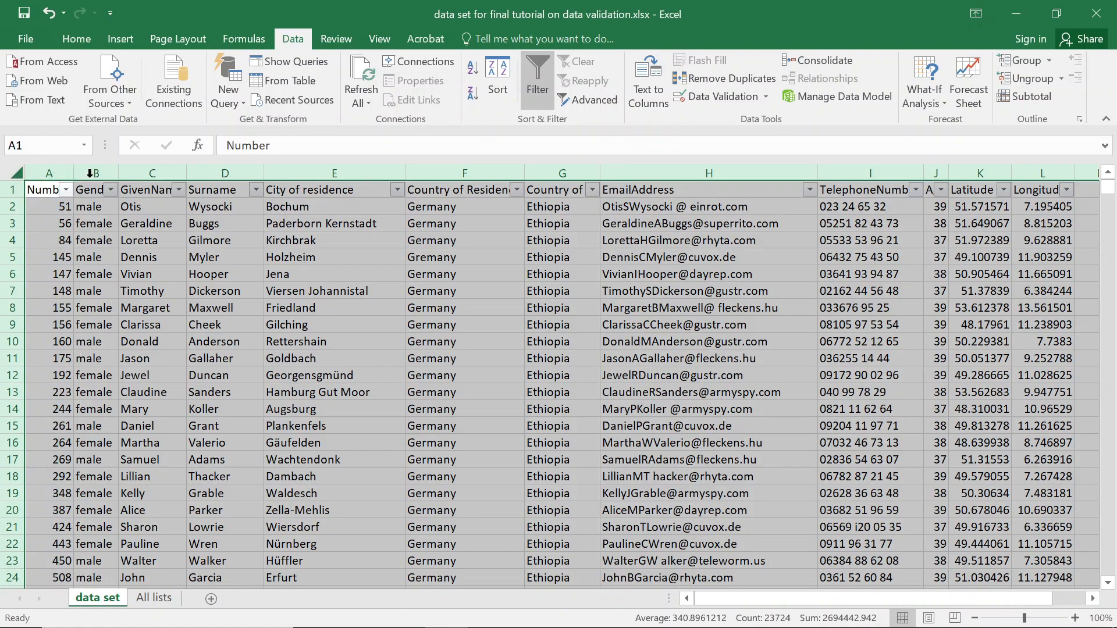
double_click(122, 167)
left_click(498, 261)
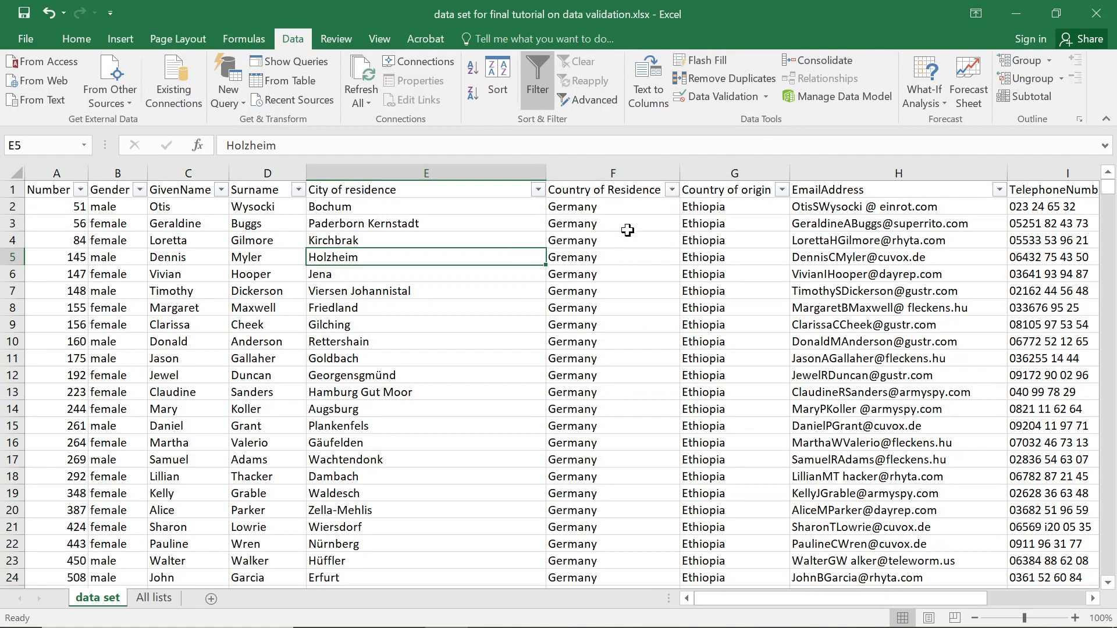
left_click(638, 189)
left_click(747, 190)
left_click(709, 208)
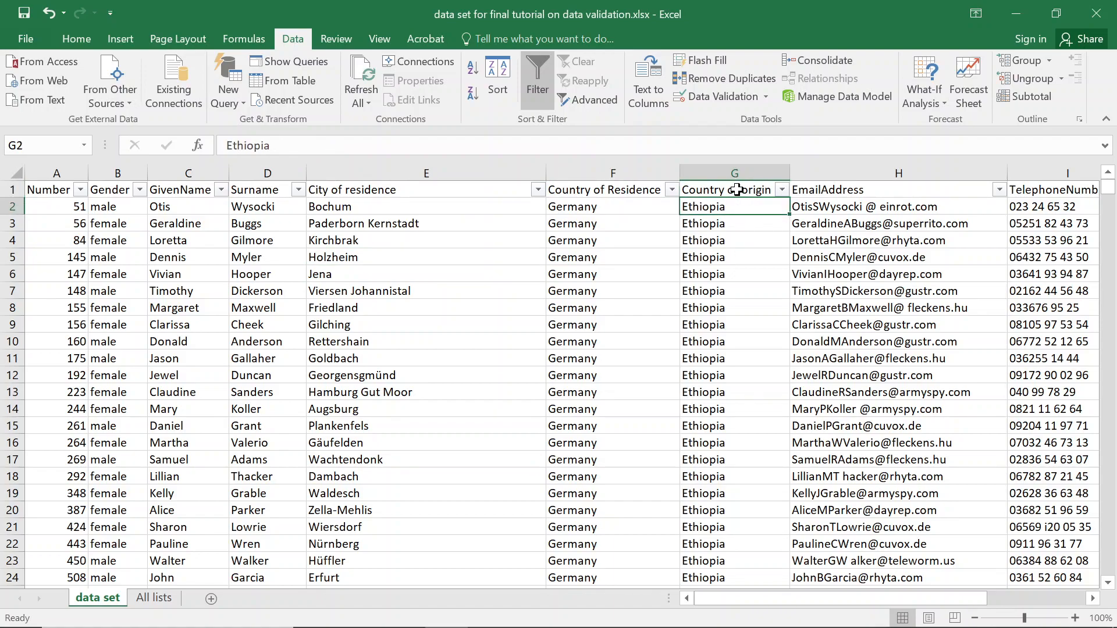
Give G2 a list validation sourced from the African countries in 'All lists'!A2:A17.
left_click(707, 97)
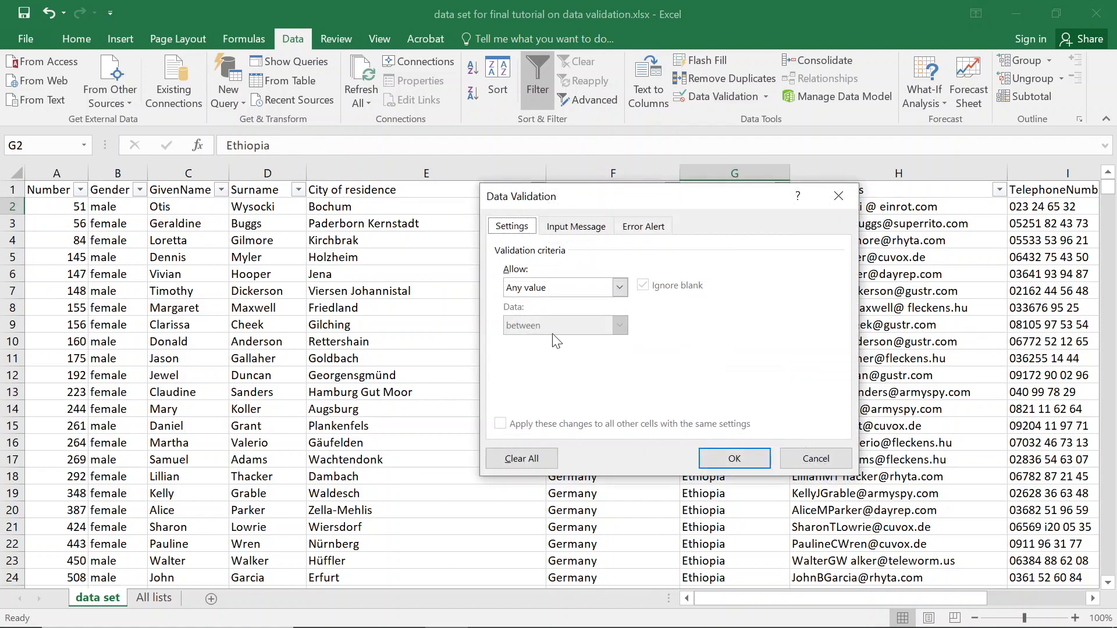
left_click(538, 289)
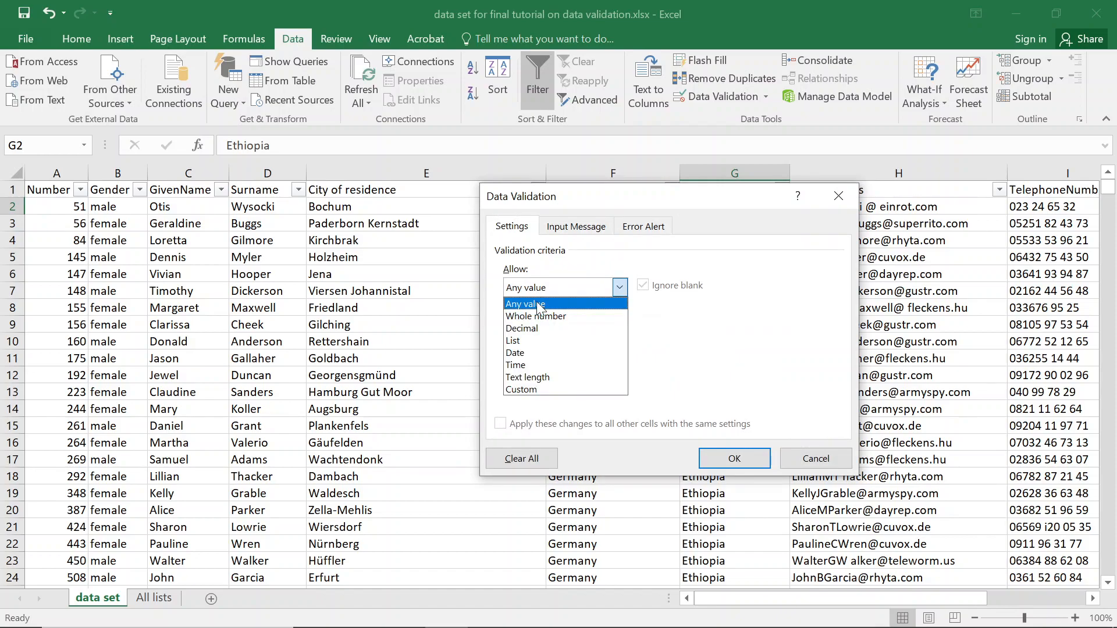
left_click(528, 339)
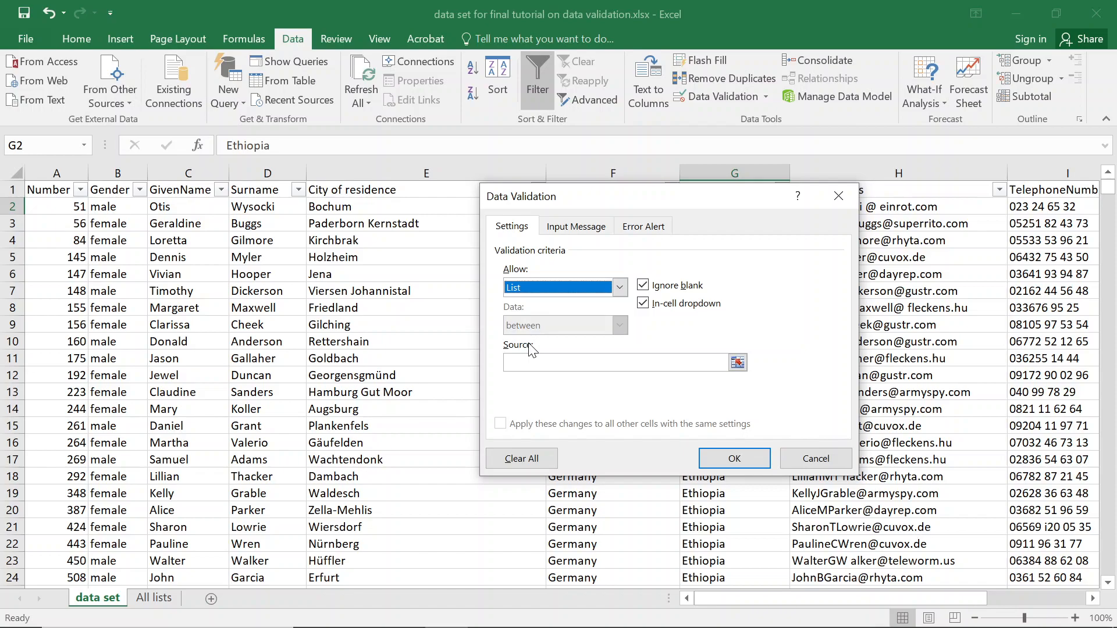
left_click(611, 366)
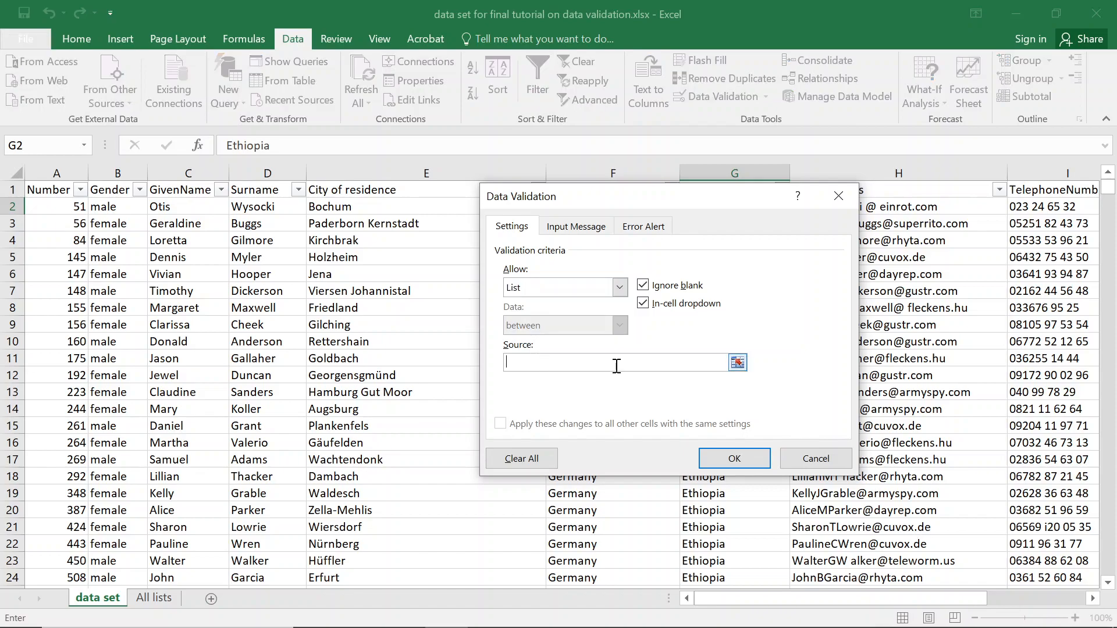
left_click(161, 605)
left_click(71, 201)
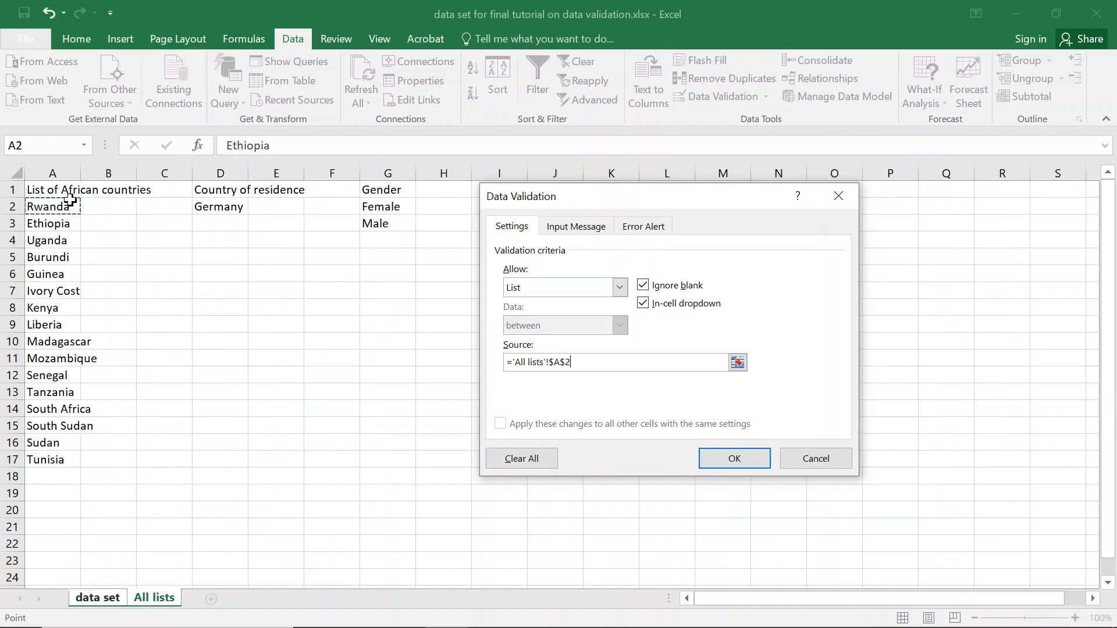
key("ctrl+shift+Down")
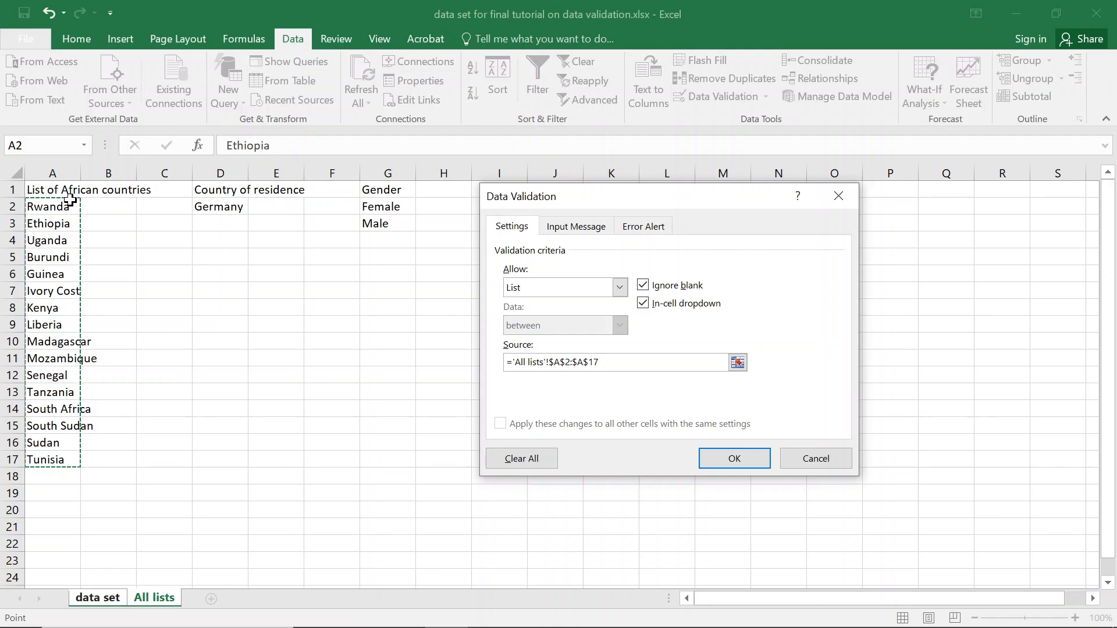
key("Return")
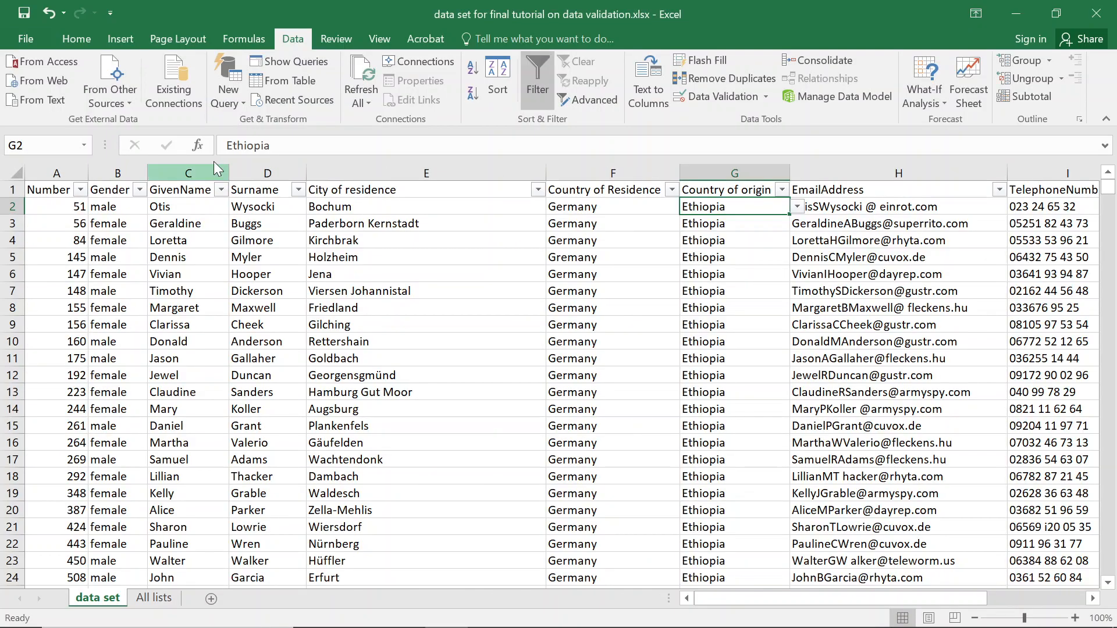
left_click(831, 206)
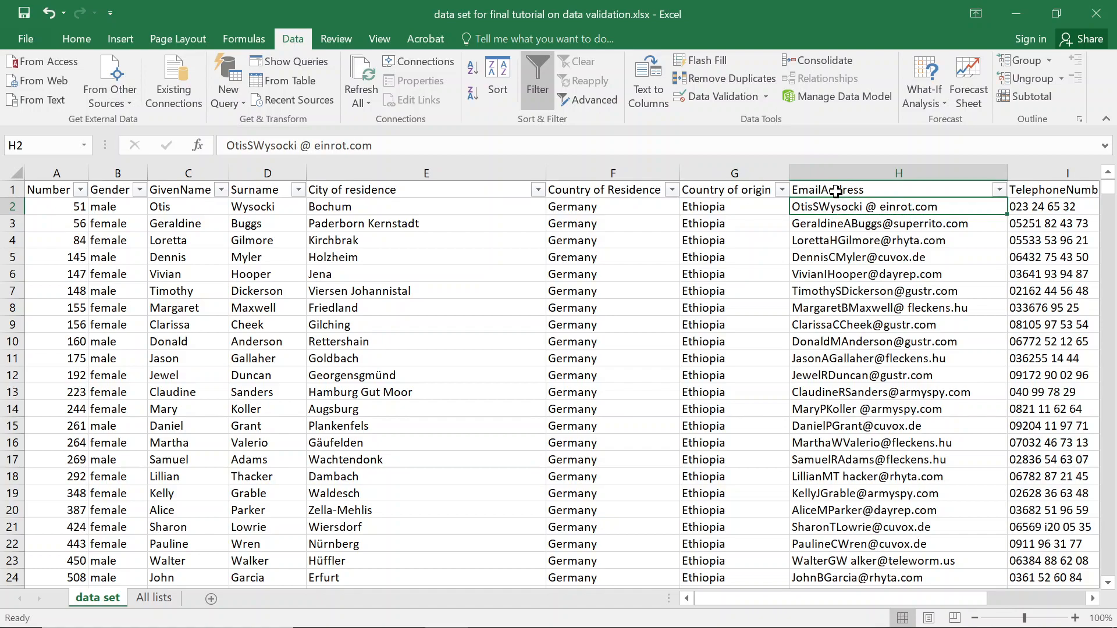
scroll(835, 191, "right", 1)
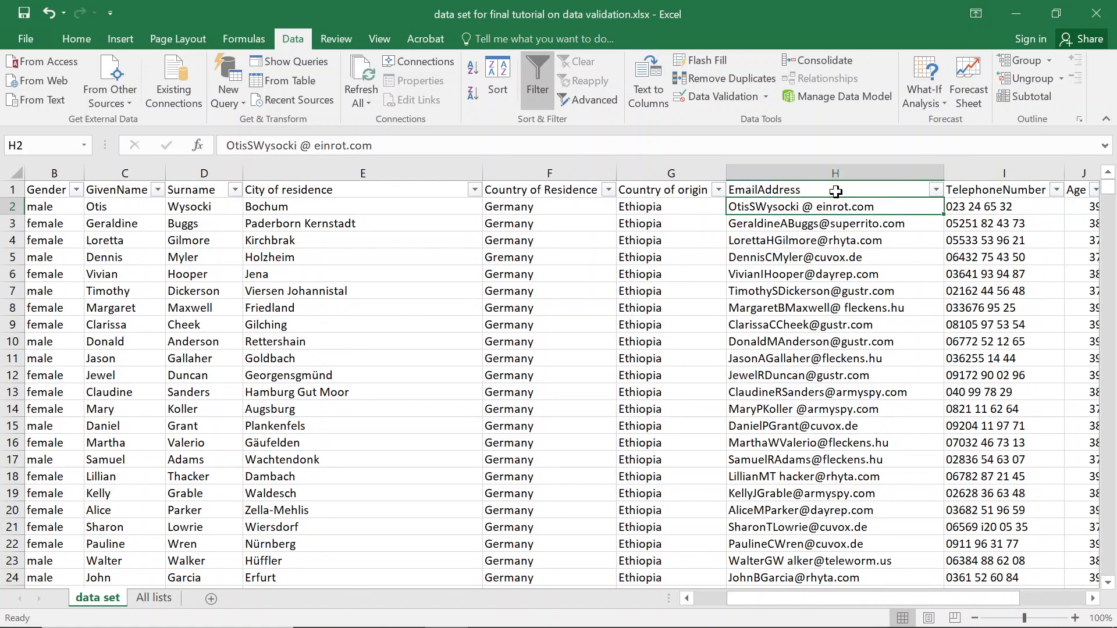
left_click(710, 94)
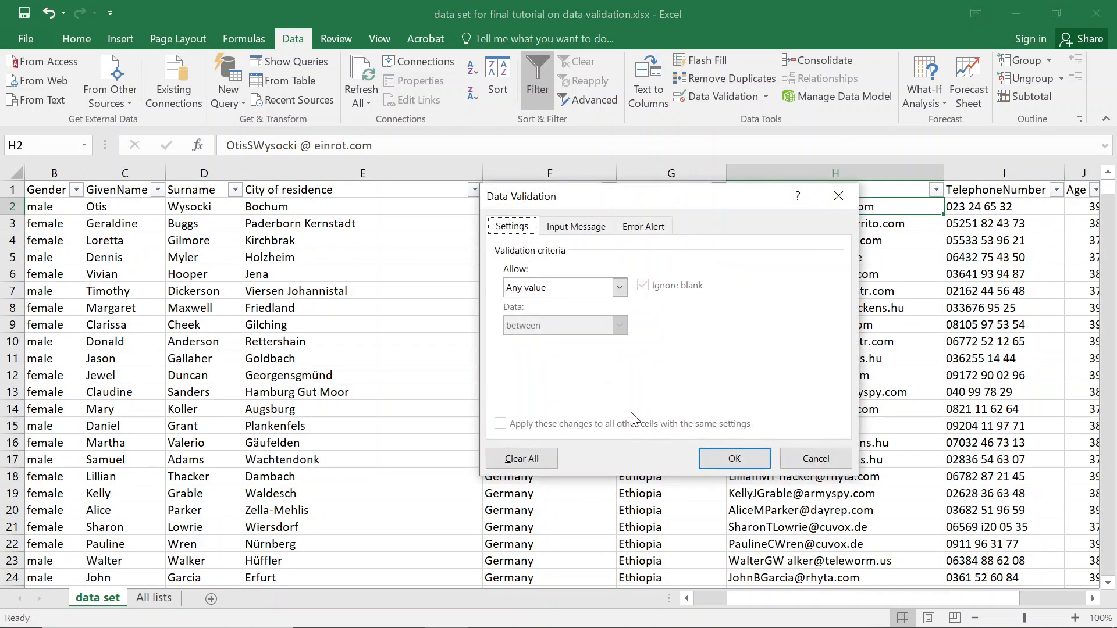
left_click(578, 286)
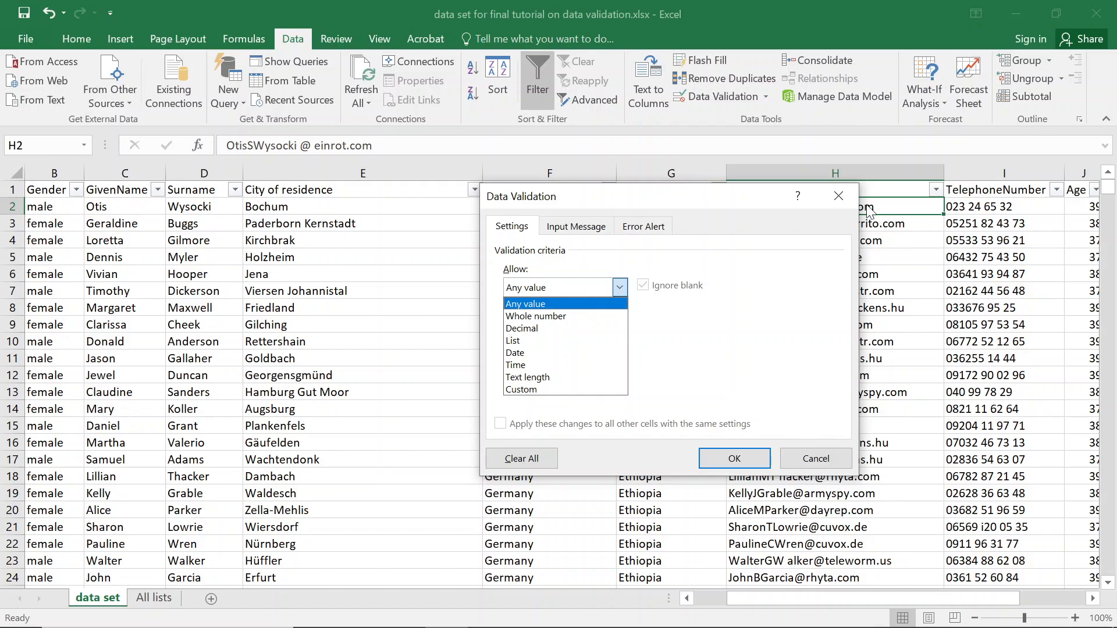
left_click(843, 195)
left_click(839, 197)
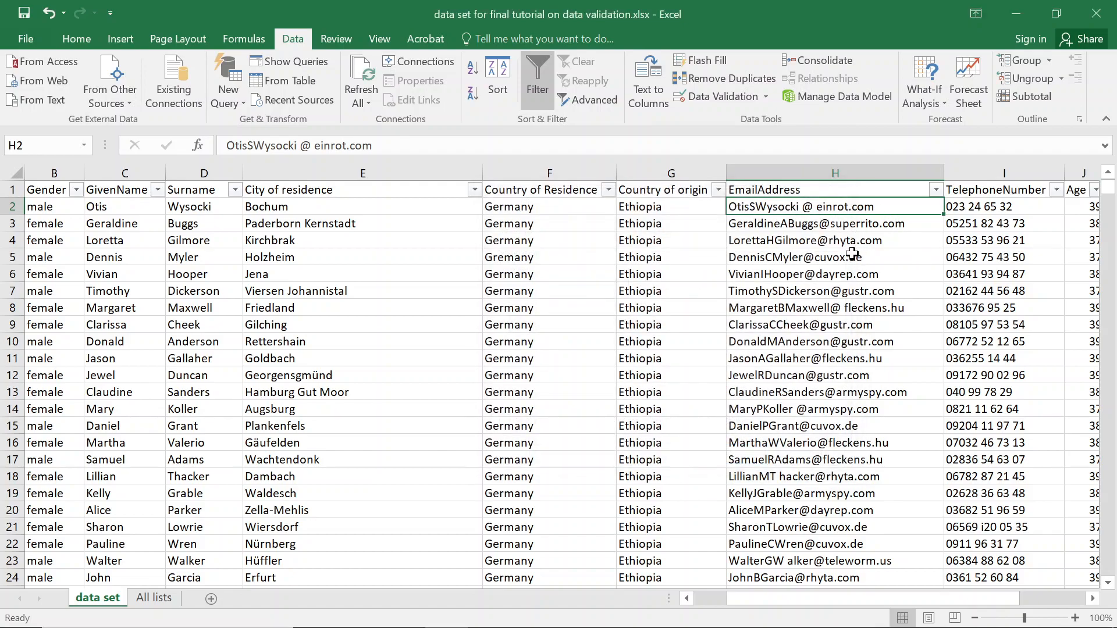
Add Sheet4, move it after All lists, and rename it 'Test on email validation'.
left_click(218, 598)
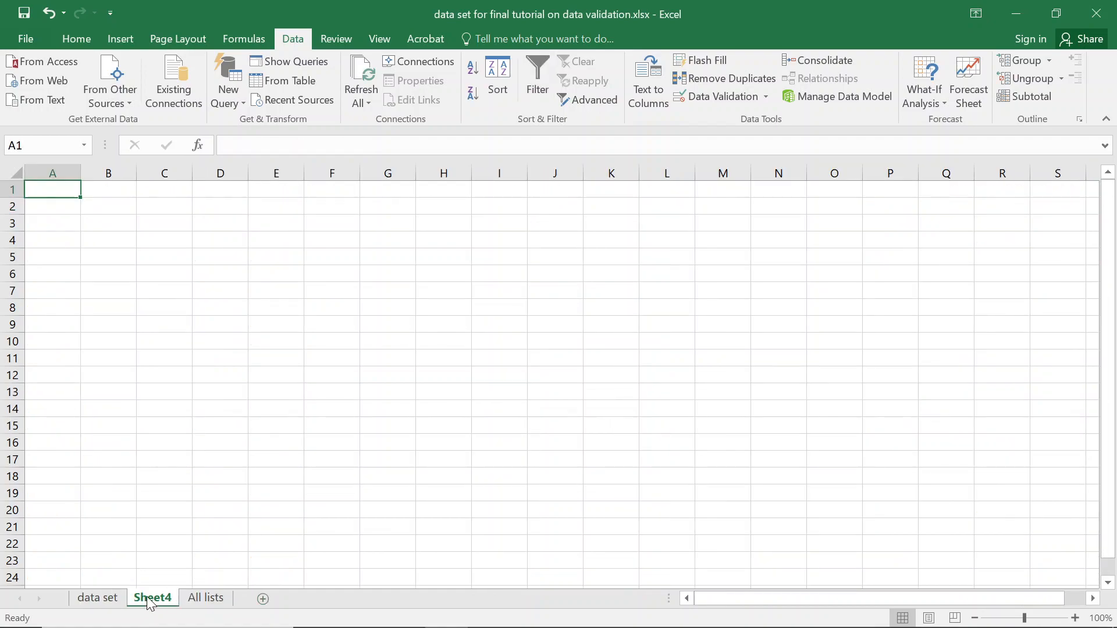
left_click_drag(147, 599, 249, 601)
double_click(194, 598)
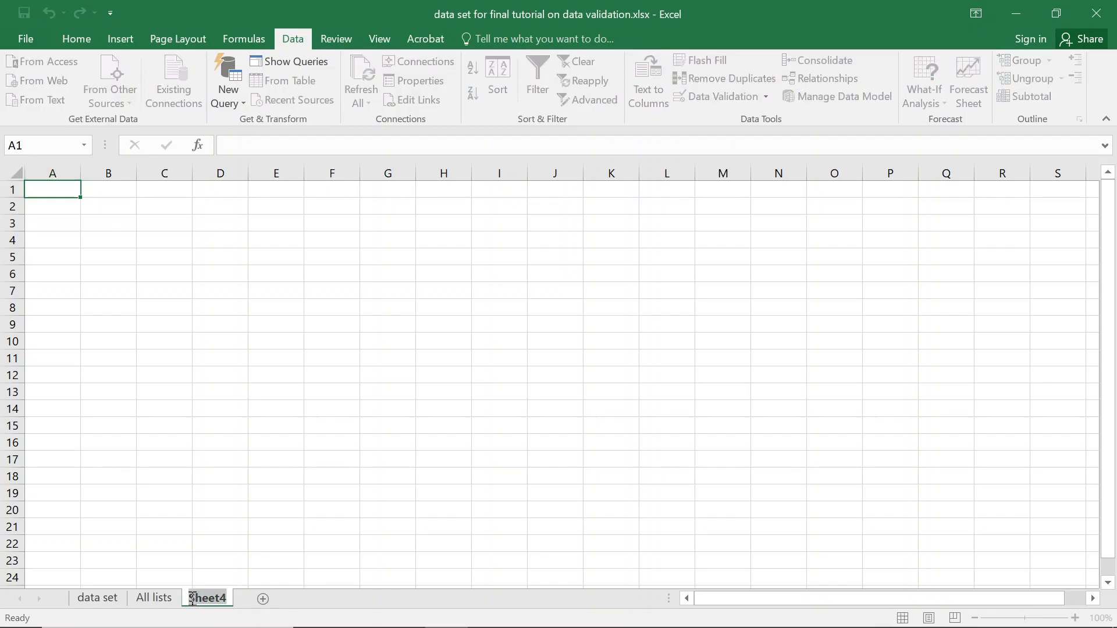
type("Test on email validation")
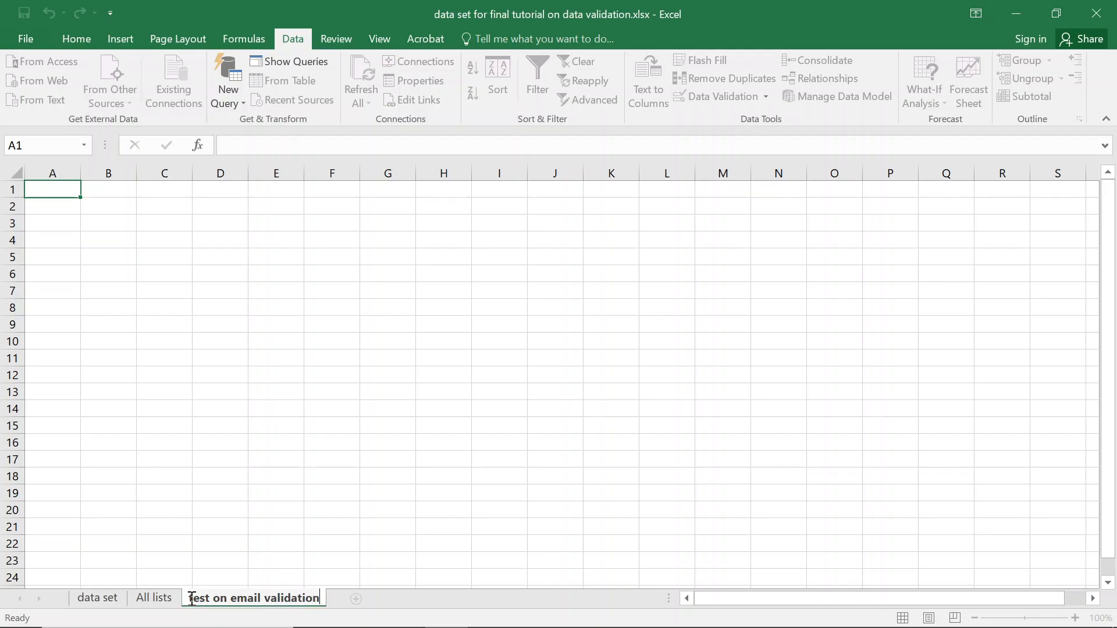
key("Return")
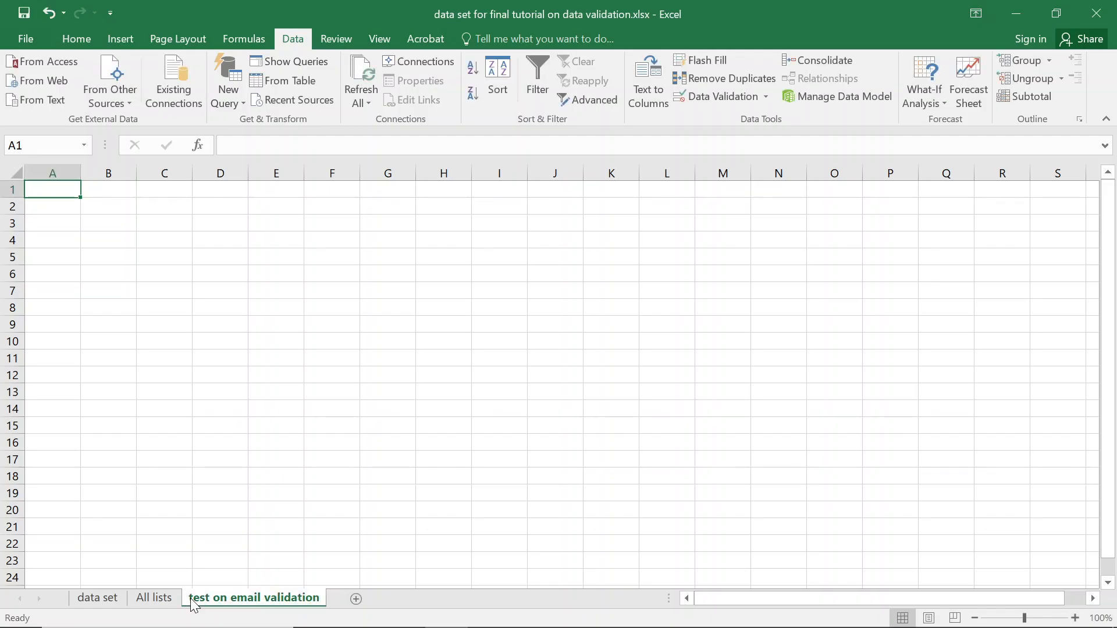
Enter a sample gmail.com e-mail address in A1.
type("bira")
key("BackSpace")
key("BackSpace")
key("BackSpace")
key("BackSpace")
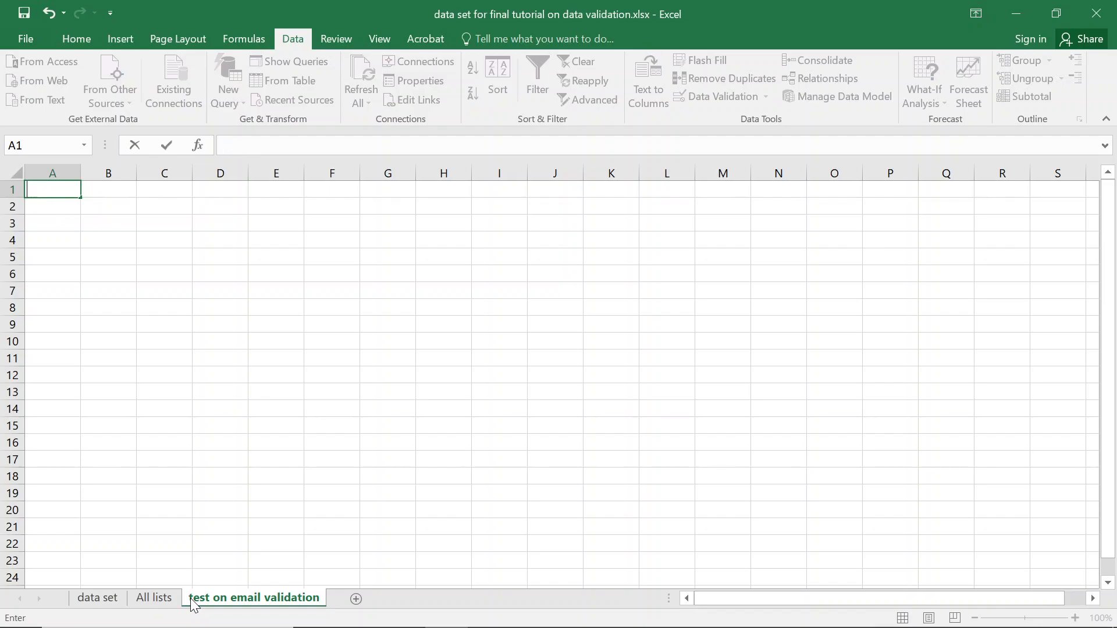
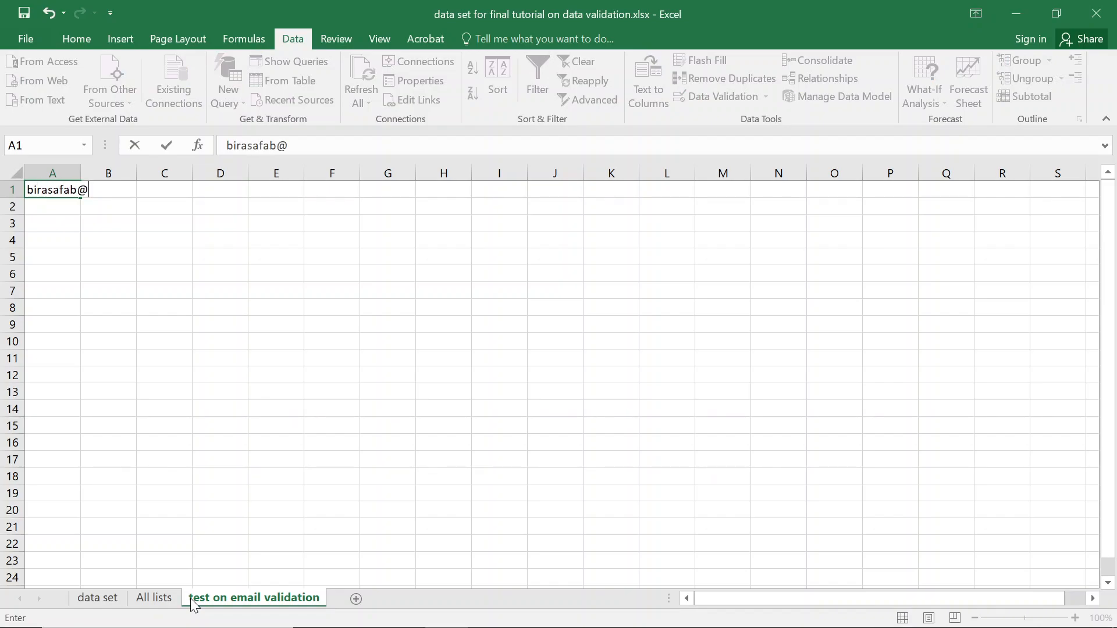
key("Return")
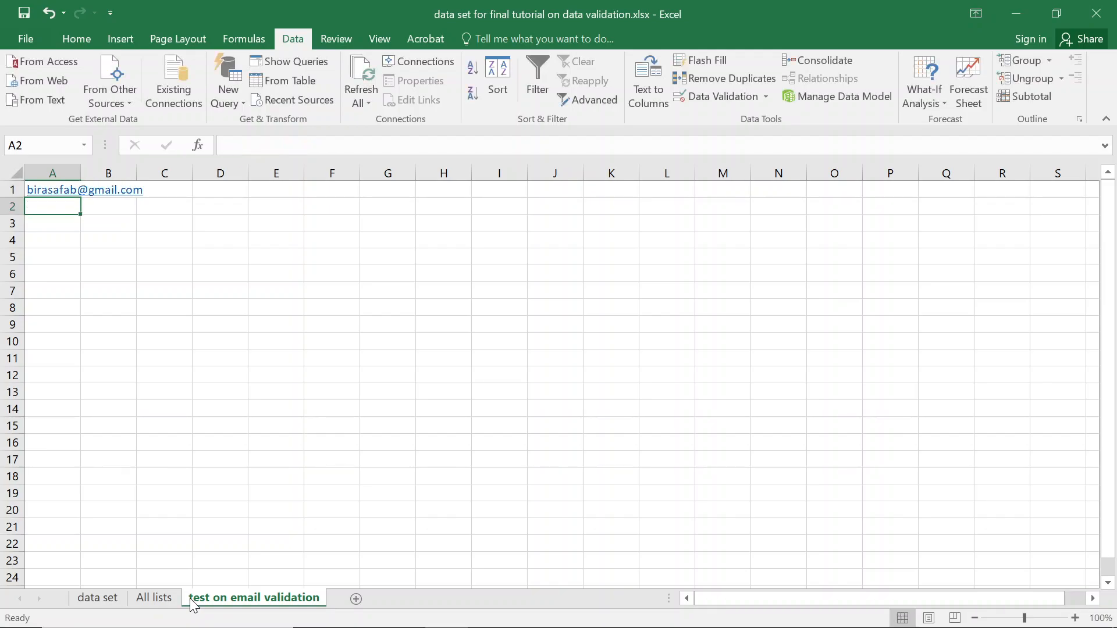
Highlight the name, @ sign, domain and com parts of the A1 address.
key("Up")
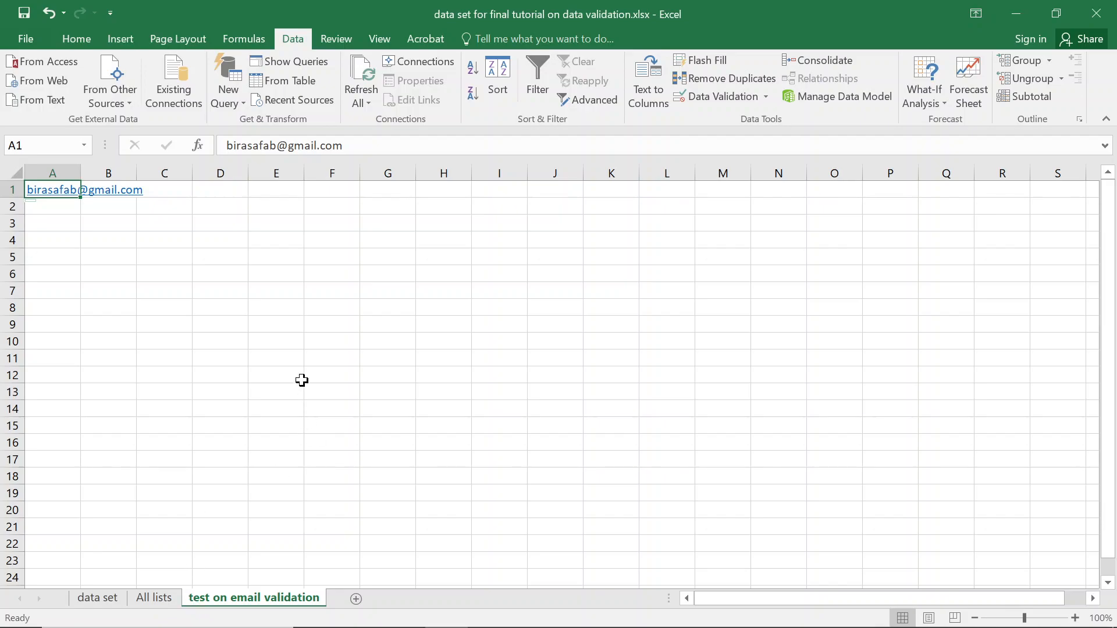
left_click_drag(226, 146, 283, 145)
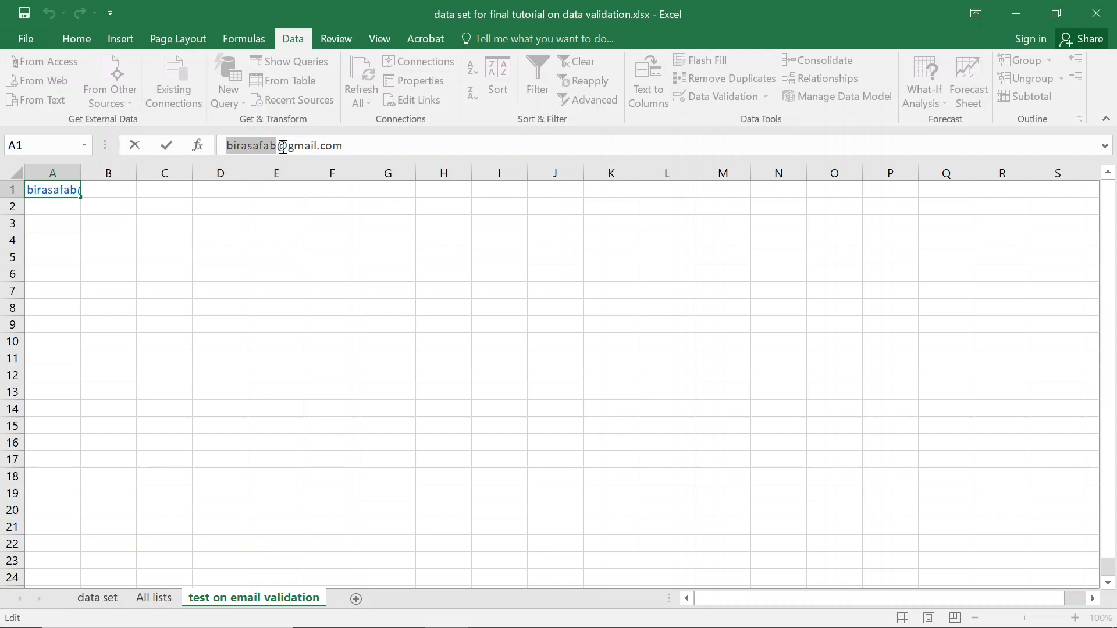
left_click(284, 145)
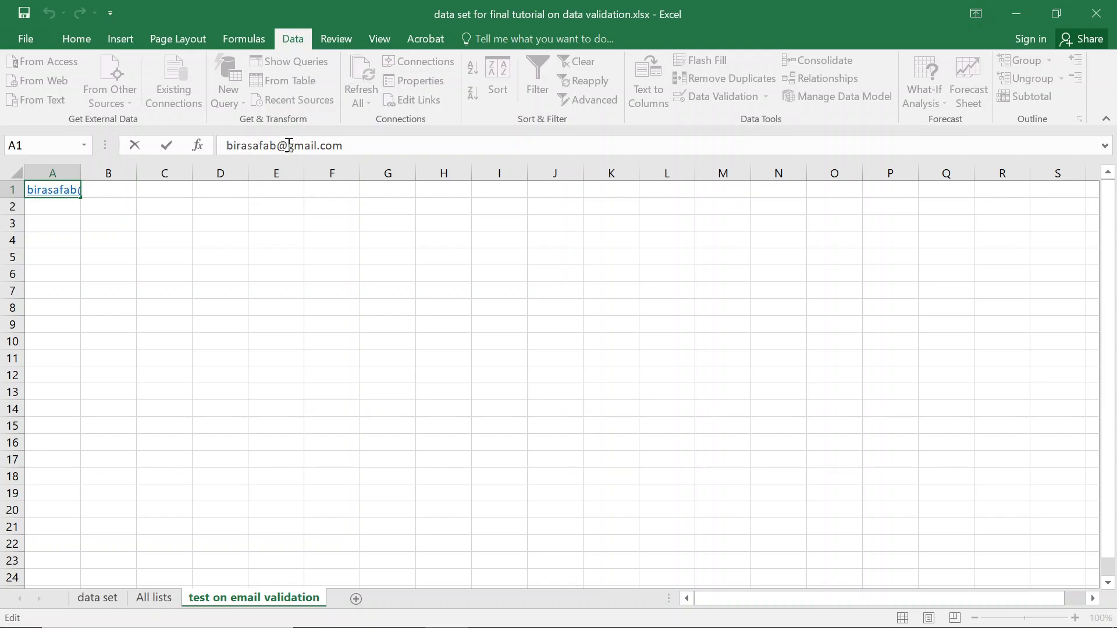
double_click(284, 145)
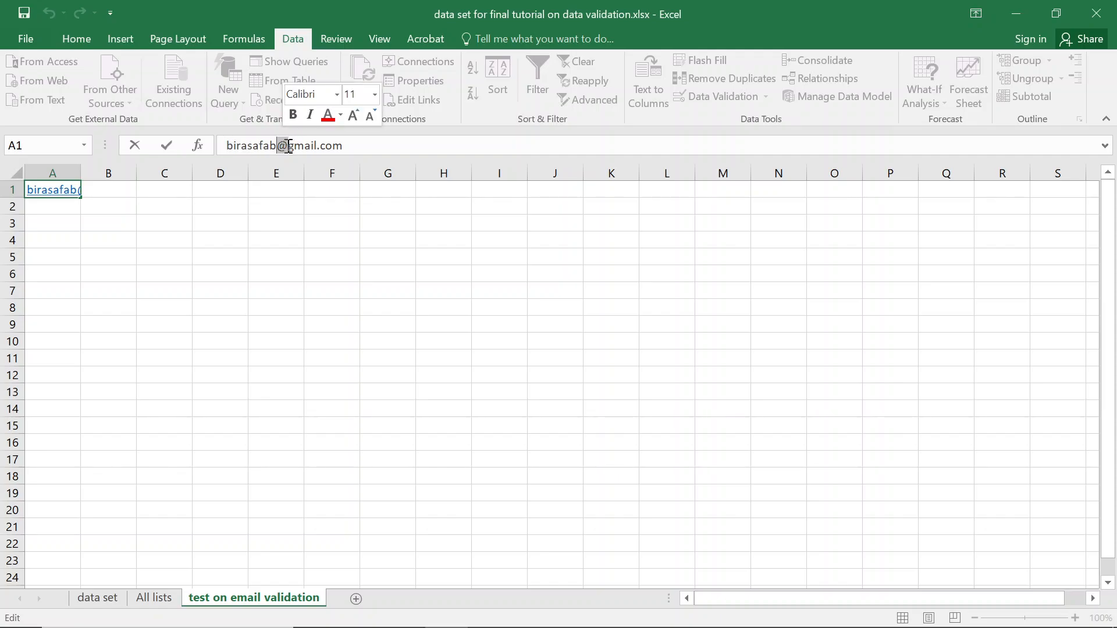
left_click_drag(289, 146, 319, 141)
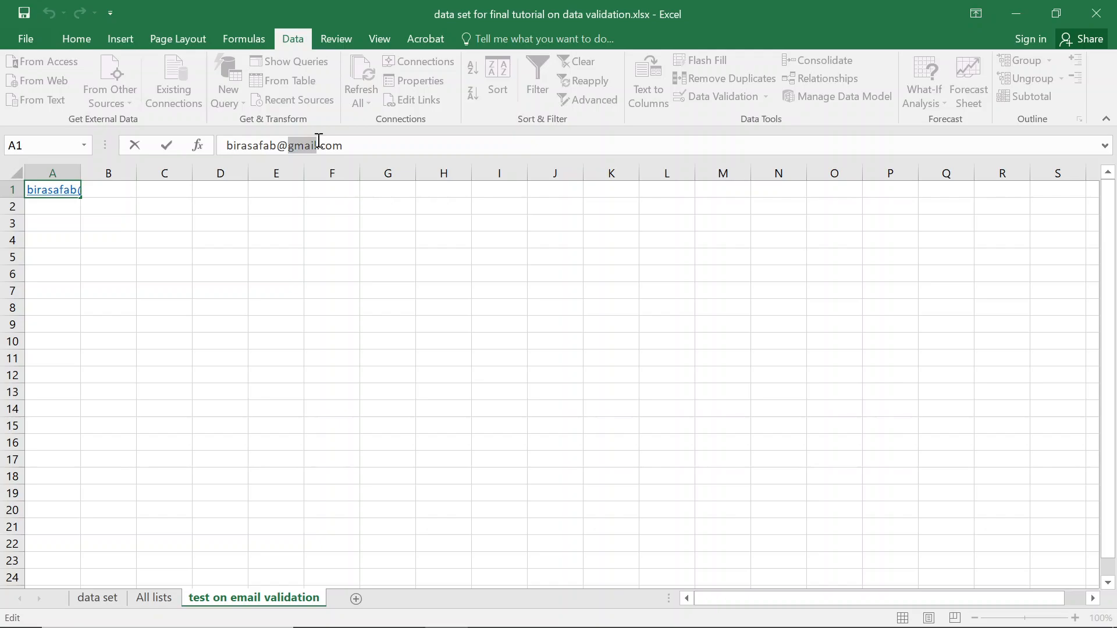
left_click_drag(319, 141, 318, 141)
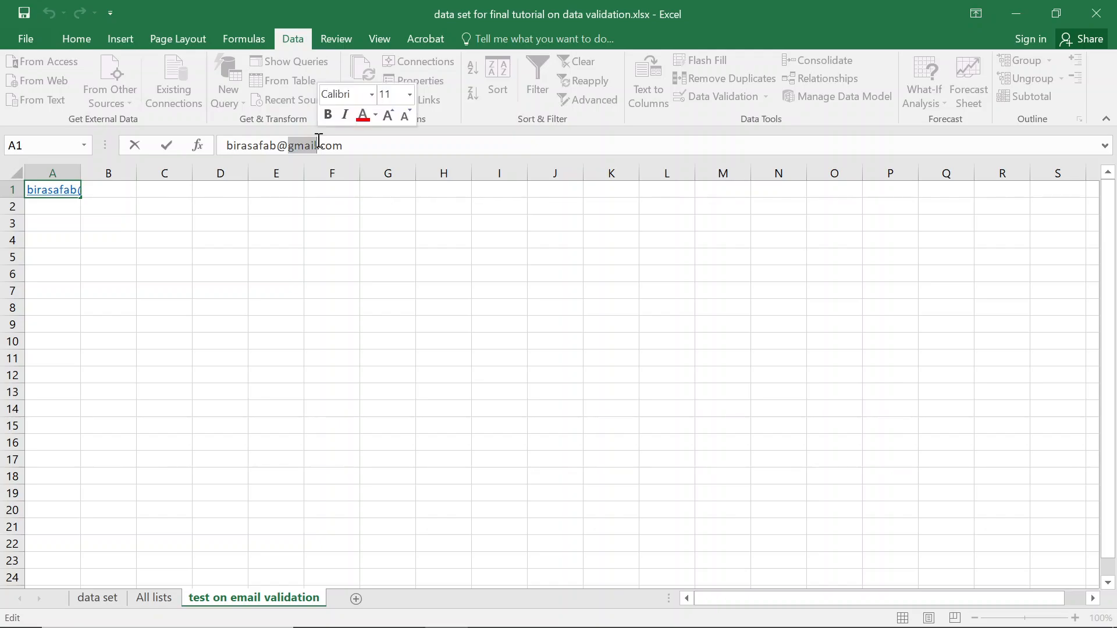
left_click(325, 146)
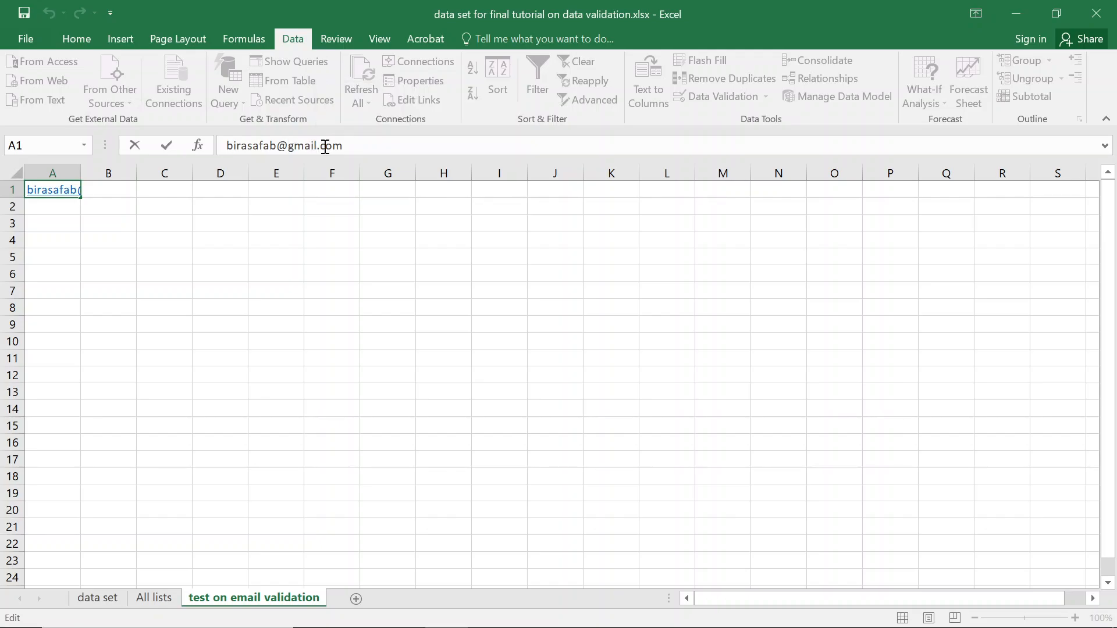
left_click_drag(347, 145, 323, 144)
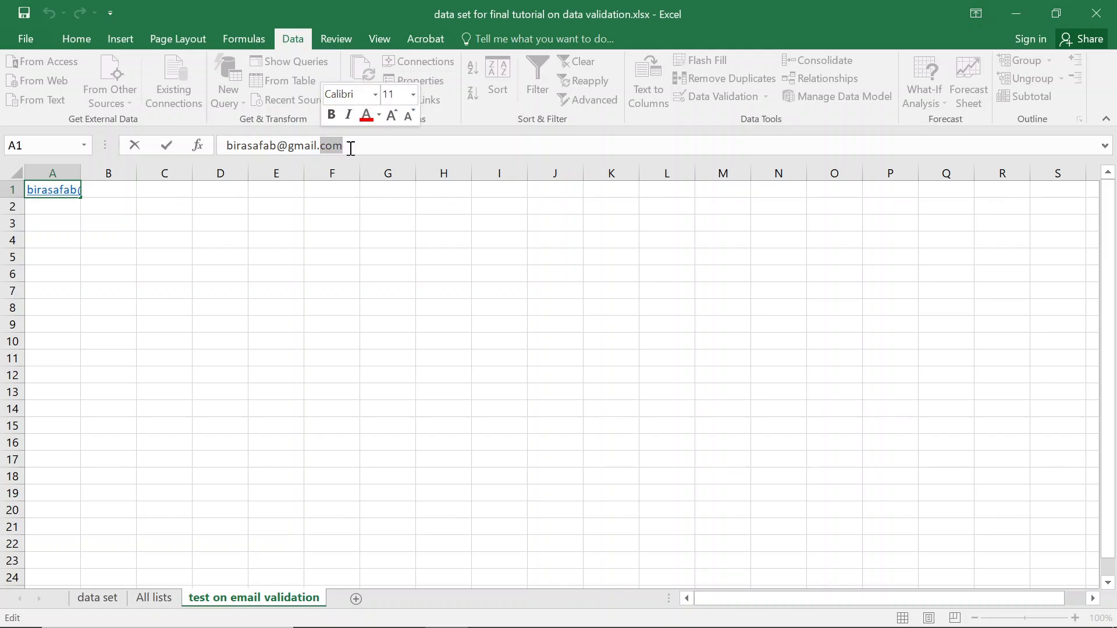
Enter a sample yahoo.fr e-mail address in A3, then select A3:A10.
left_click(50, 220)
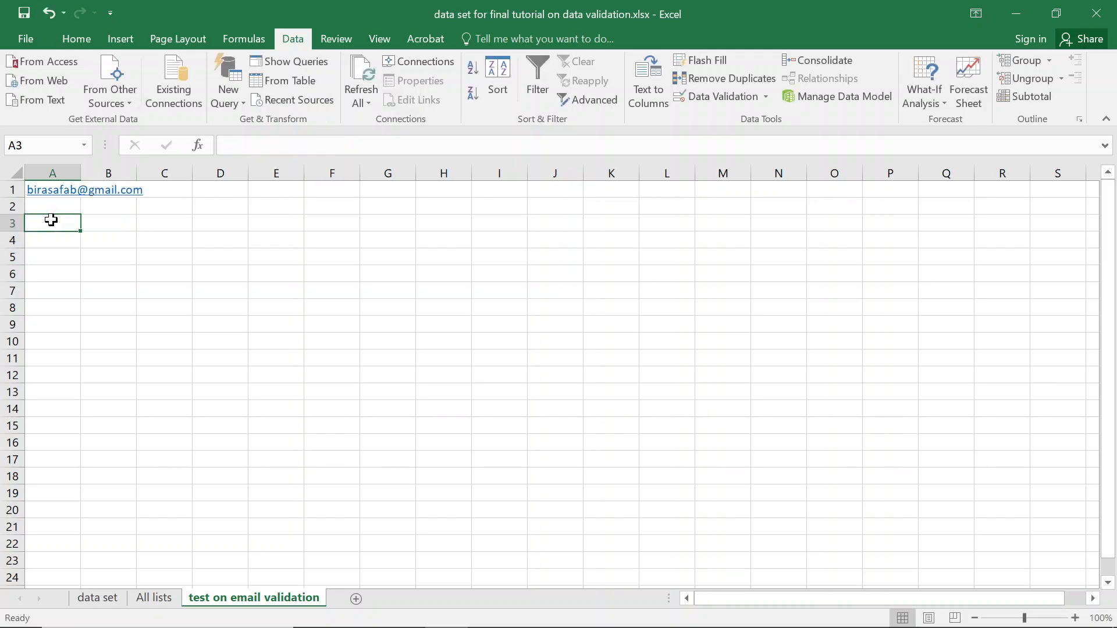
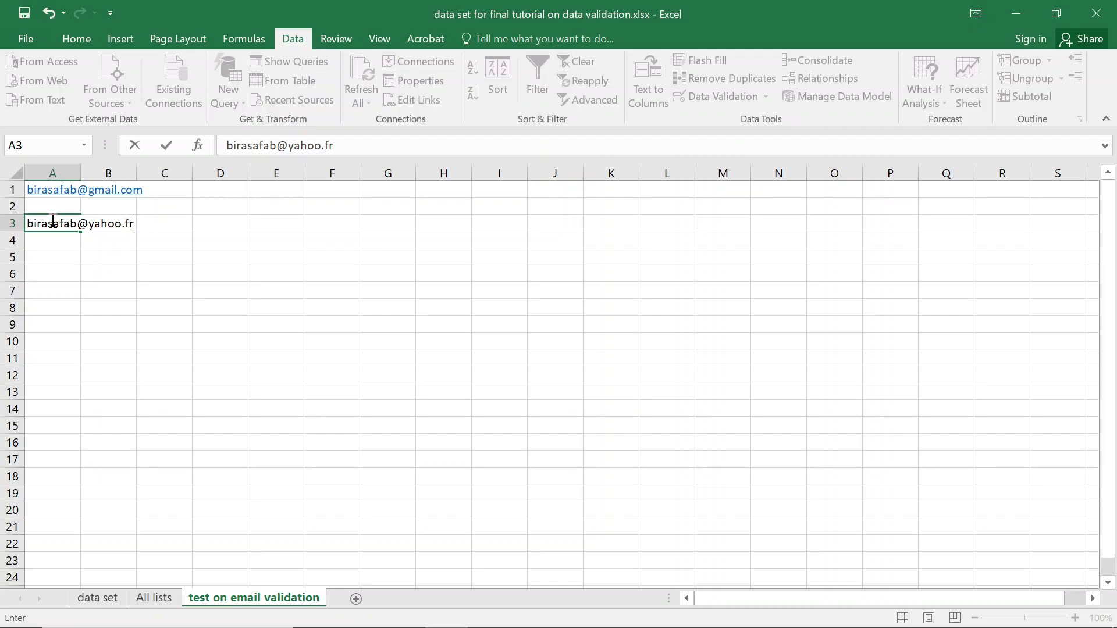
key("Return")
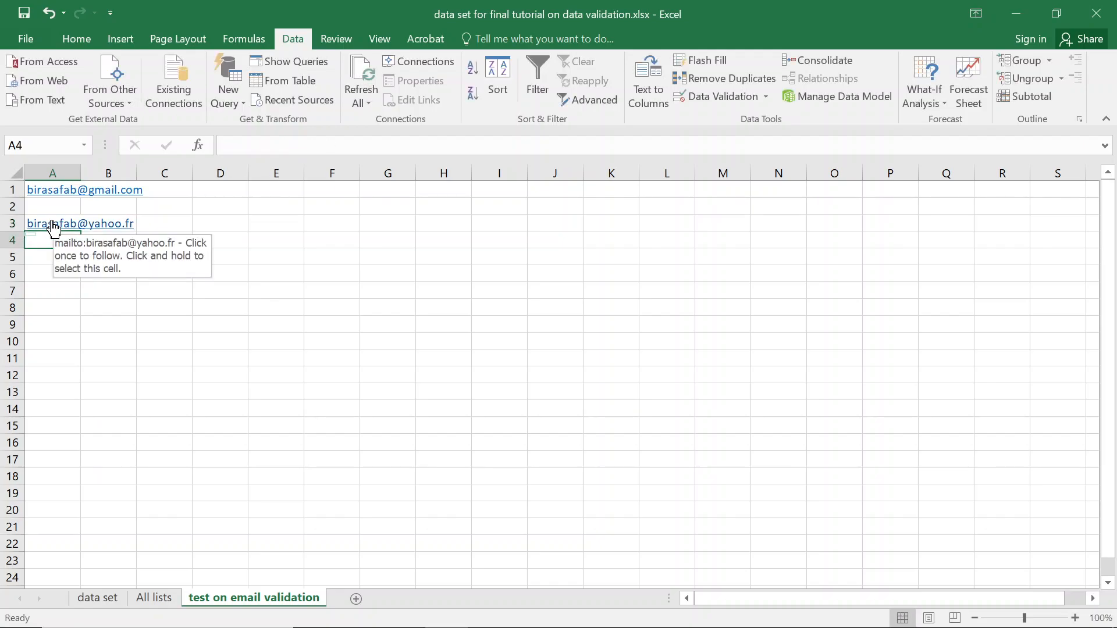
left_click(54, 226)
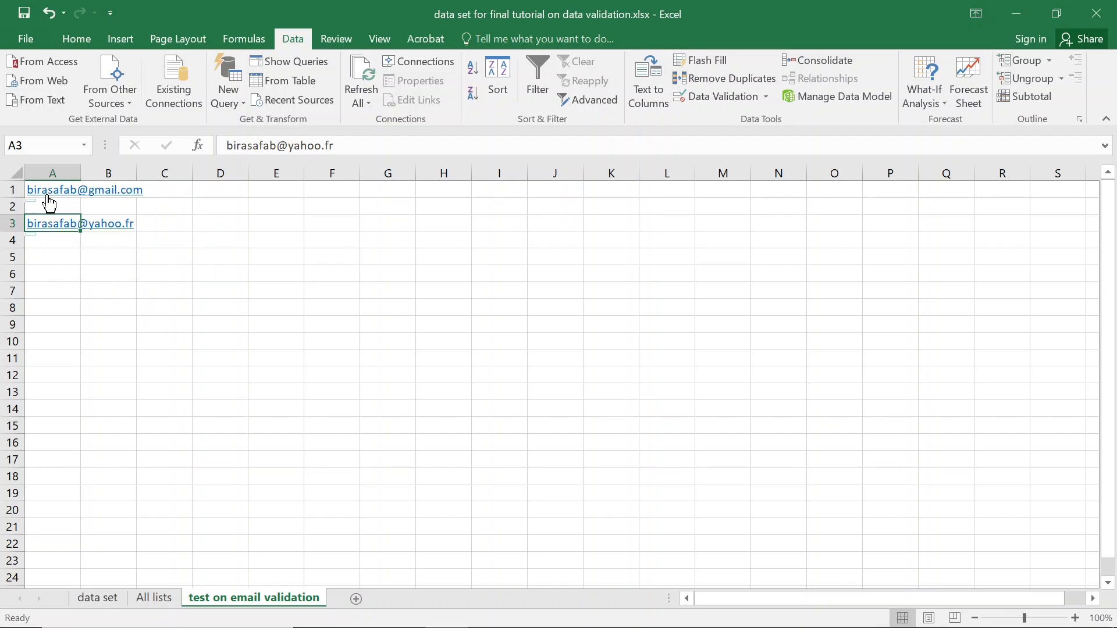
left_click_drag(55, 343, 55, 224)
left_click(48, 172)
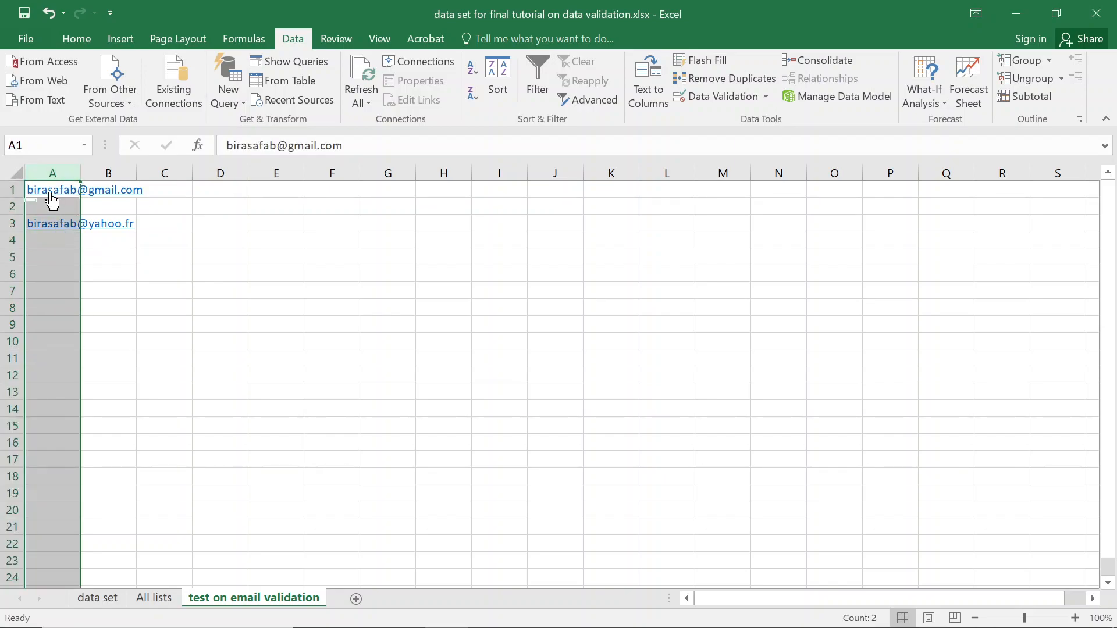
key("Down")
key("Up")
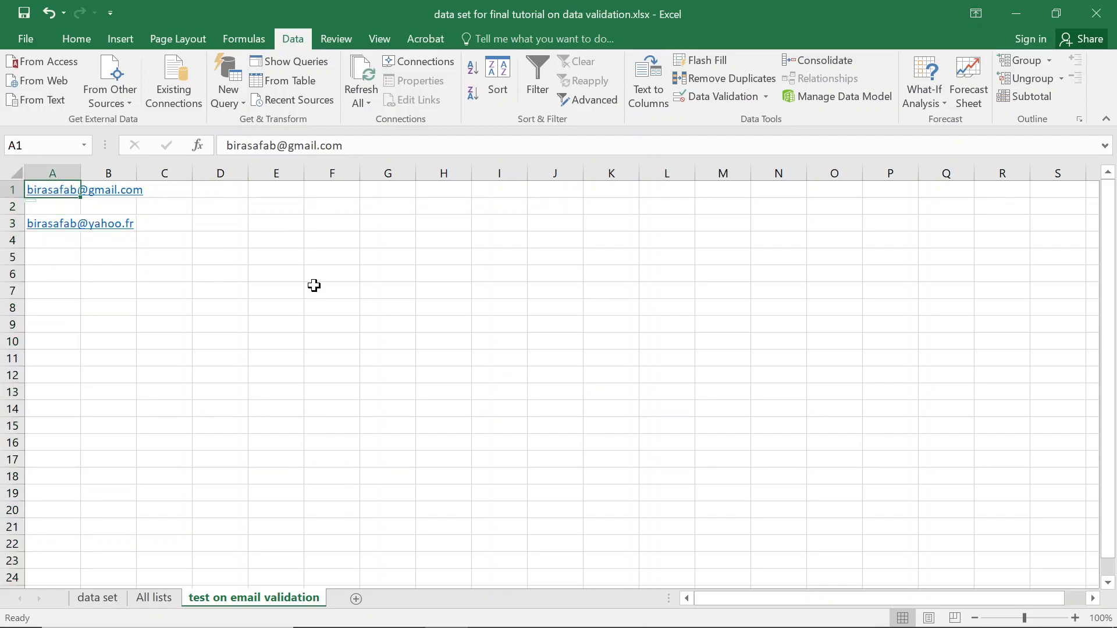
left_click(713, 97)
left_click(564, 290)
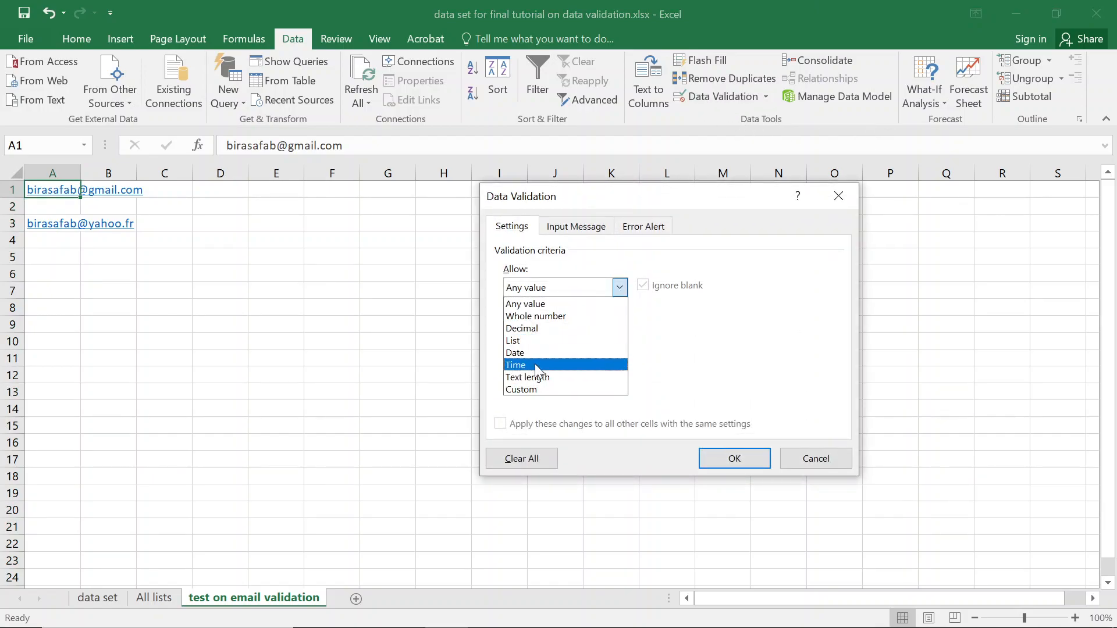
left_click(536, 389)
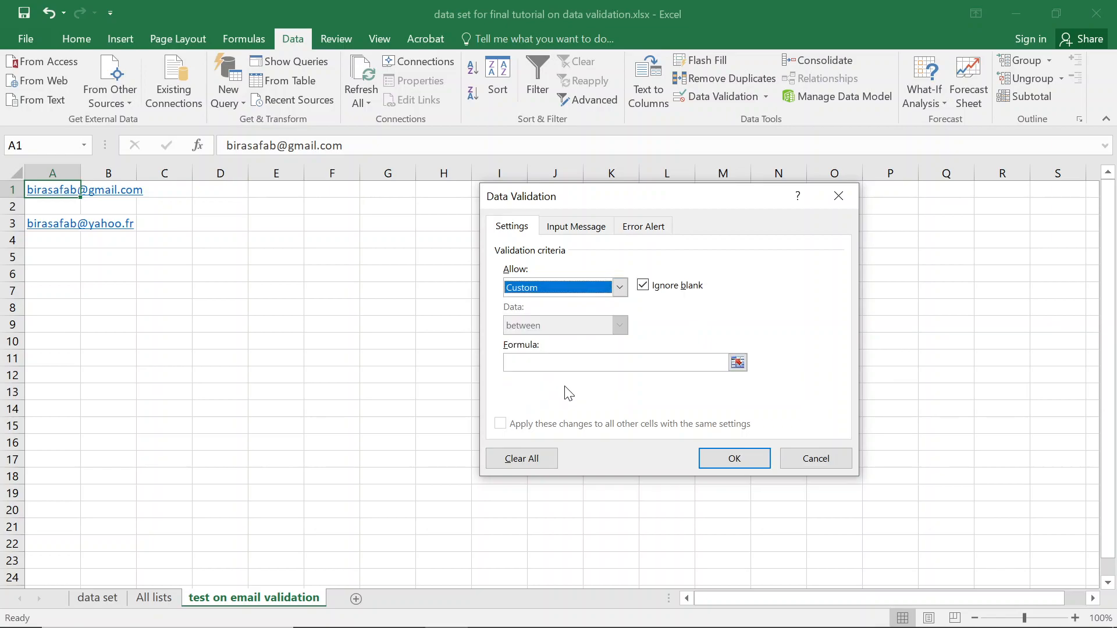
left_click(594, 365)
type("=")
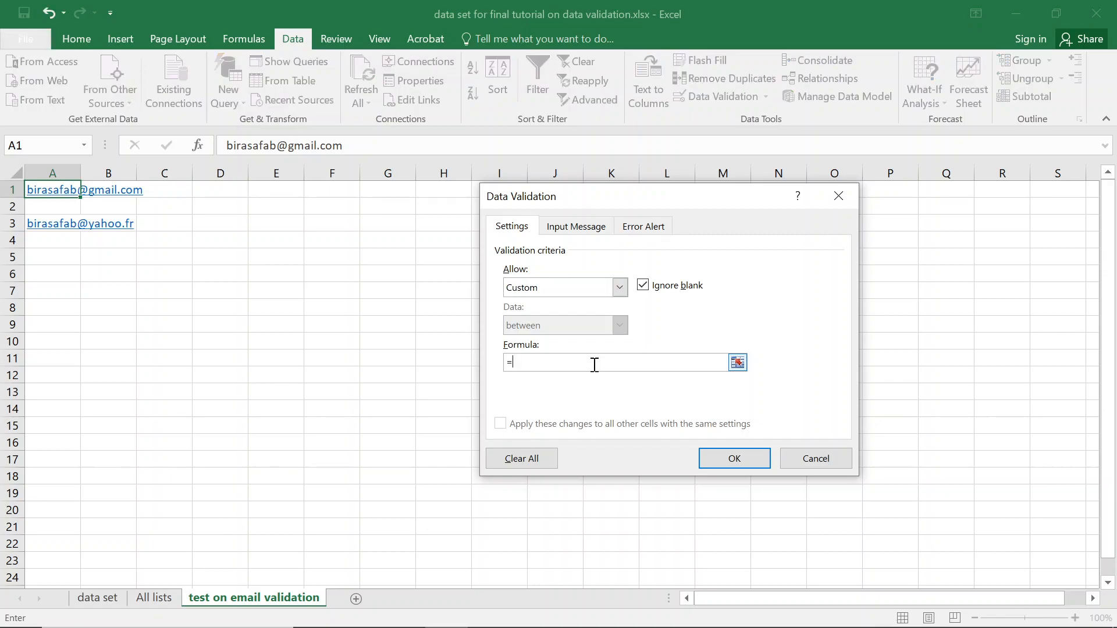
type("and(")
key("Escape")
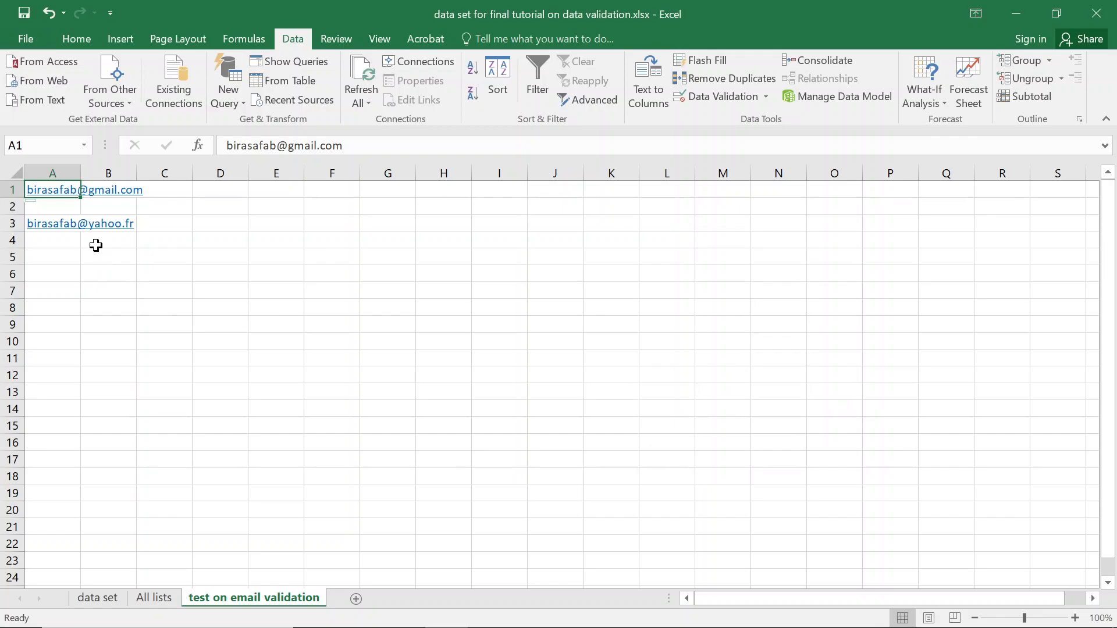
left_click(96, 249)
left_click(201, 318)
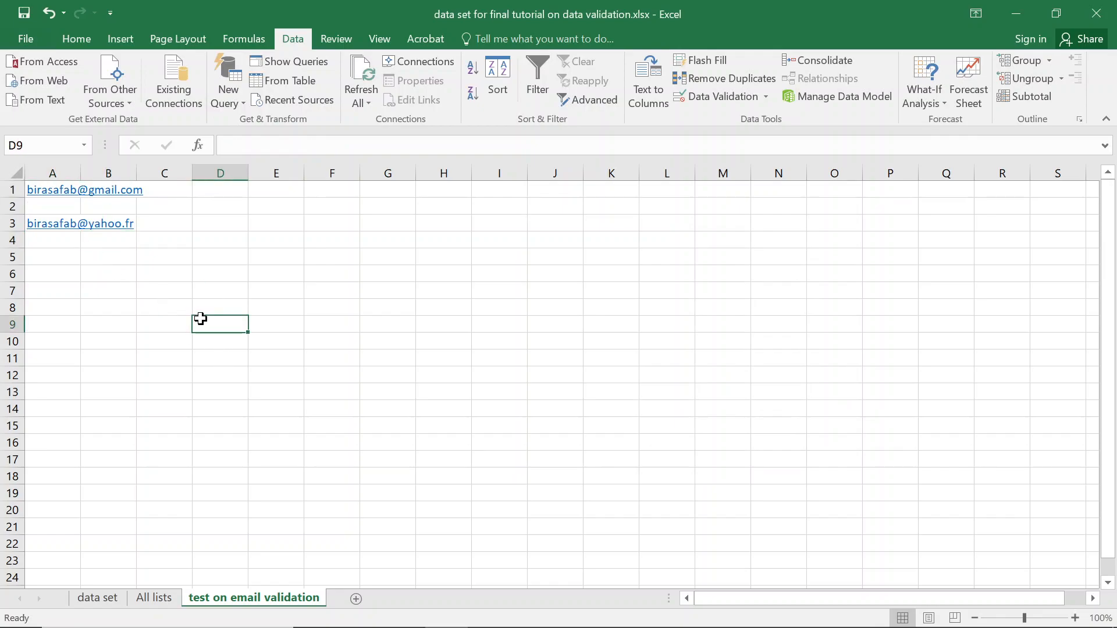
type("@")
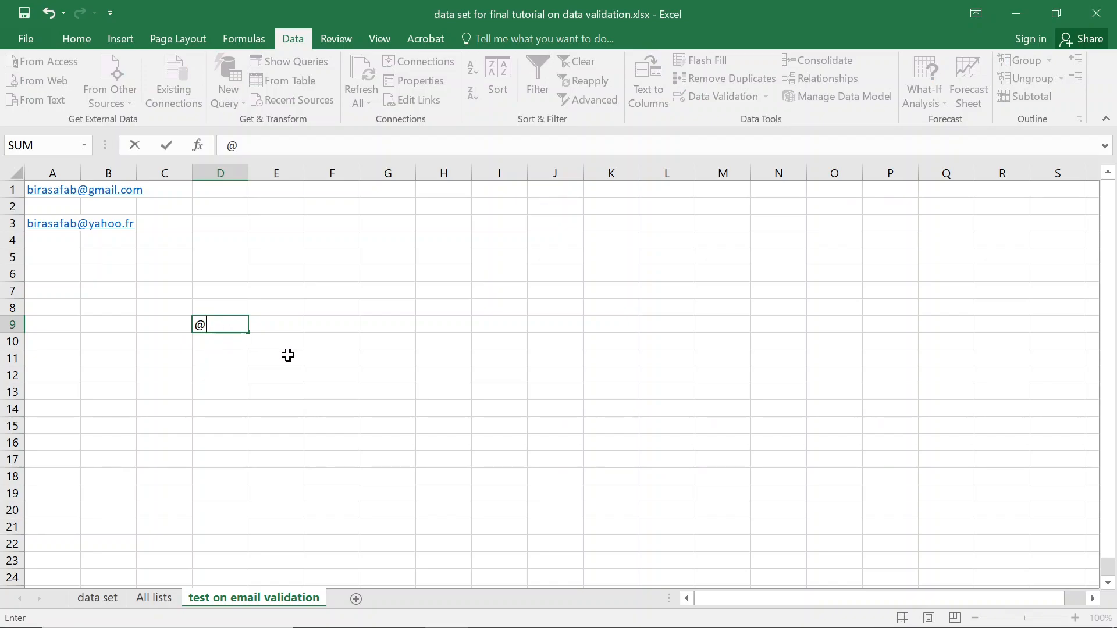
key("Escape")
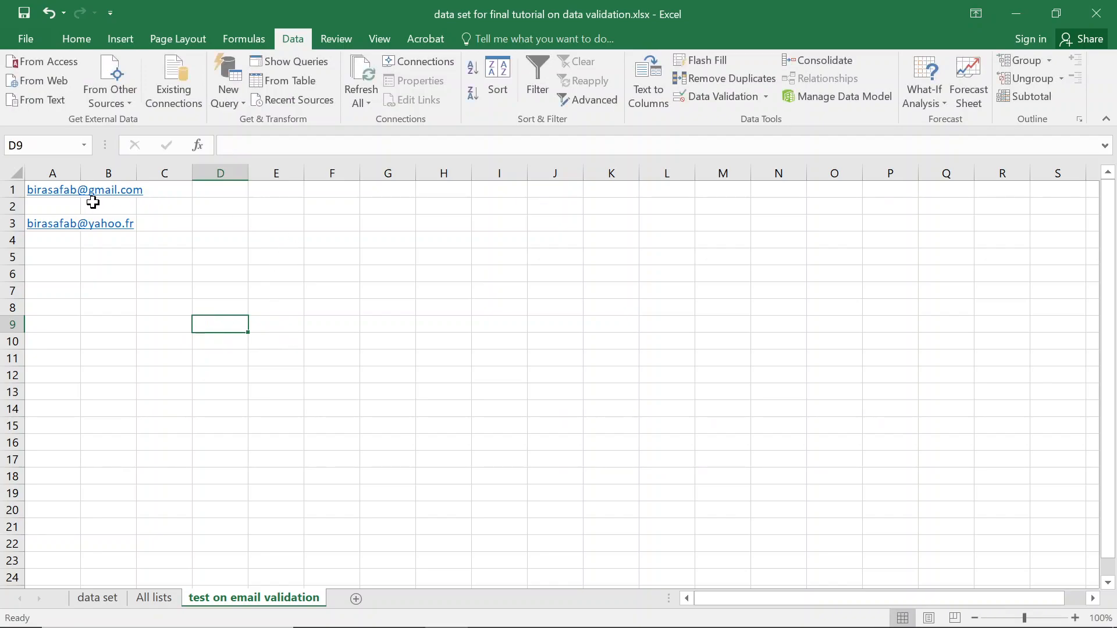
key("Up")
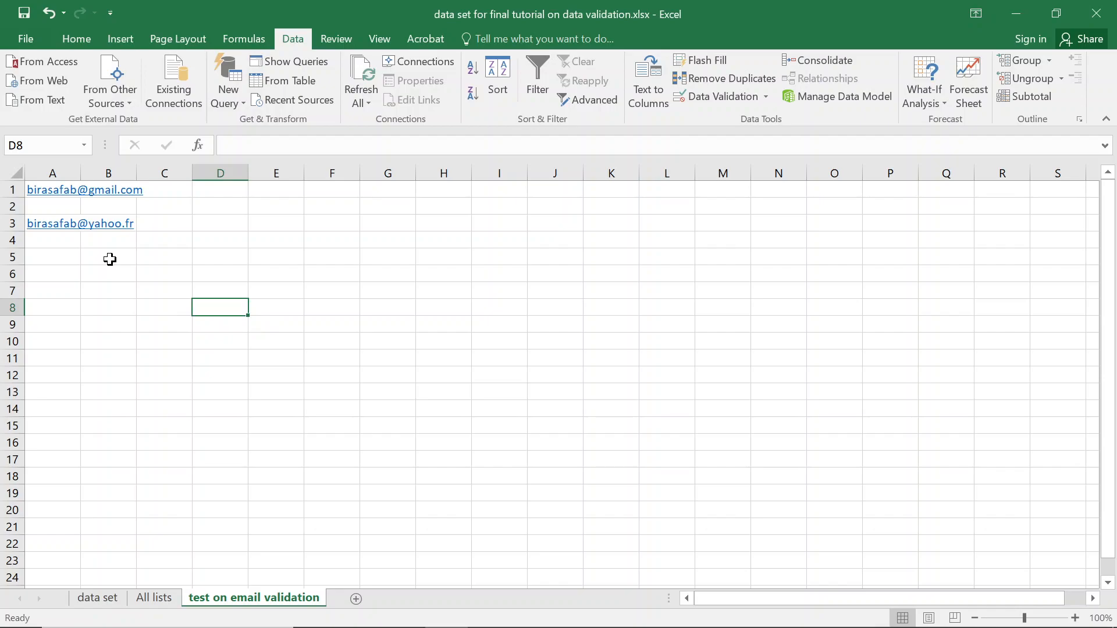
key("Left")
key("Left")
key("Left")
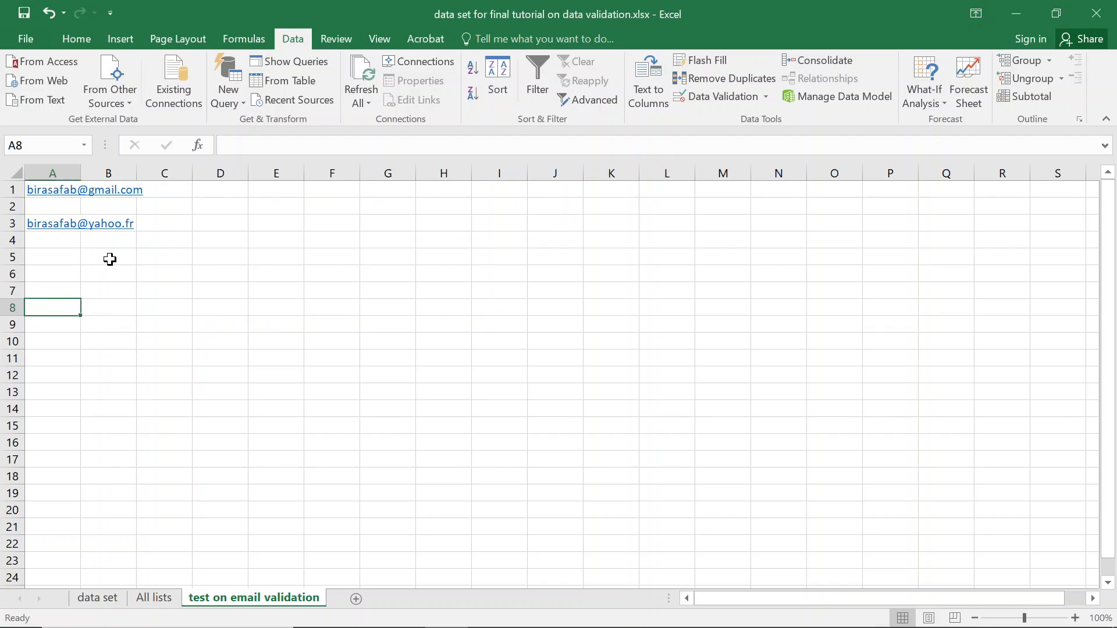
key("ctrl+Up")
key("Up")
key("Up")
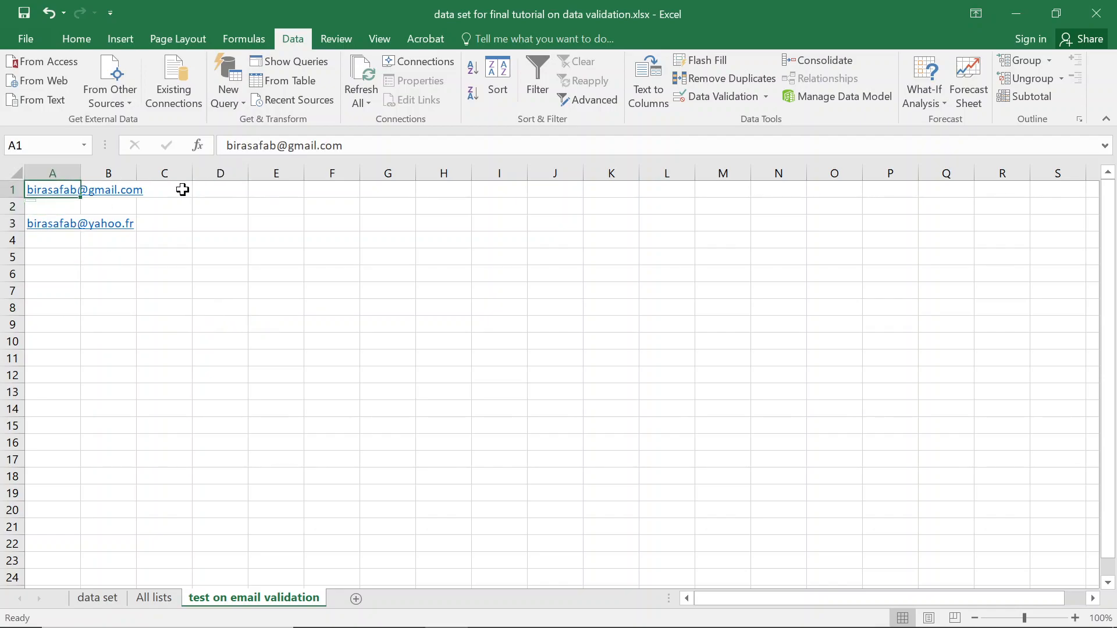
Set A1's validation to Custom with formula =AND(FIND("@",A1)).
left_click(710, 98)
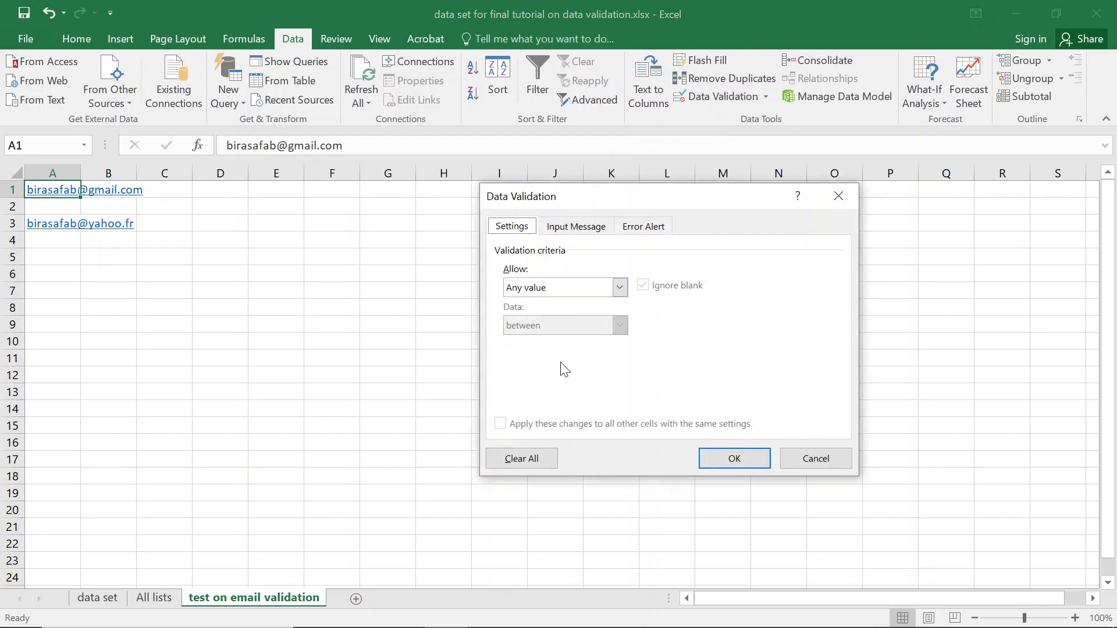
left_click(547, 289)
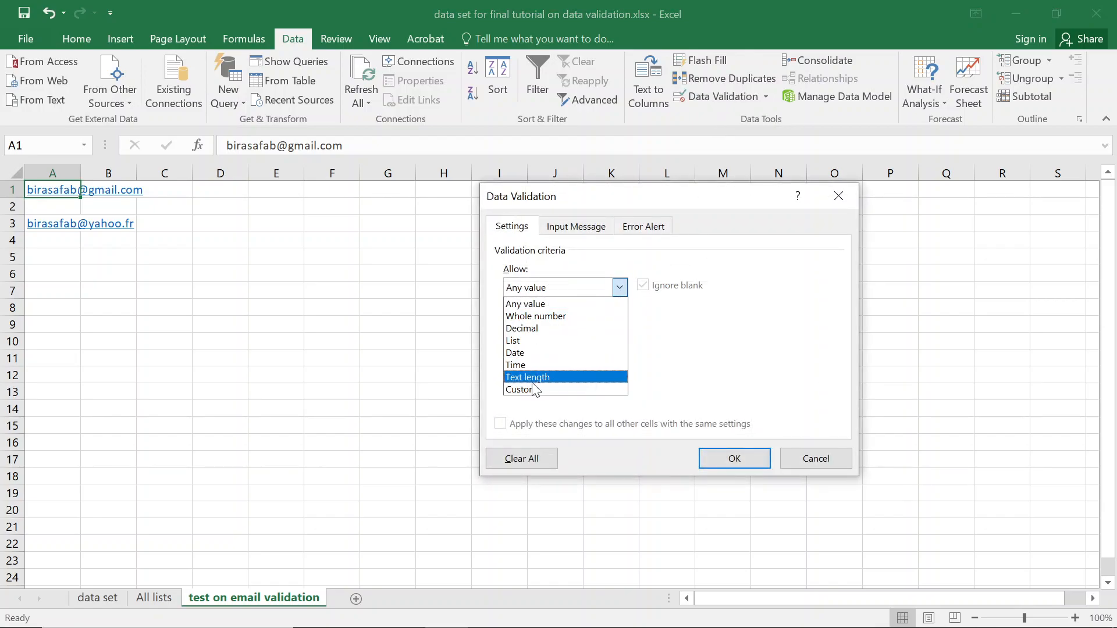
left_click(532, 388)
left_click(591, 363)
type("=and(find(")
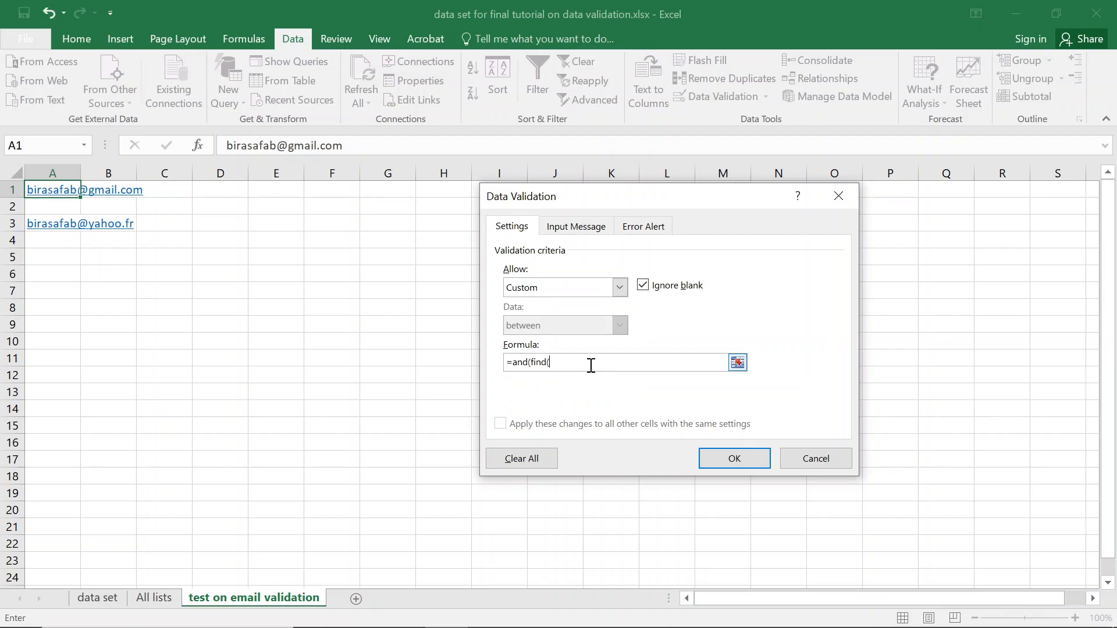
type("\"@\",")
type("a2")
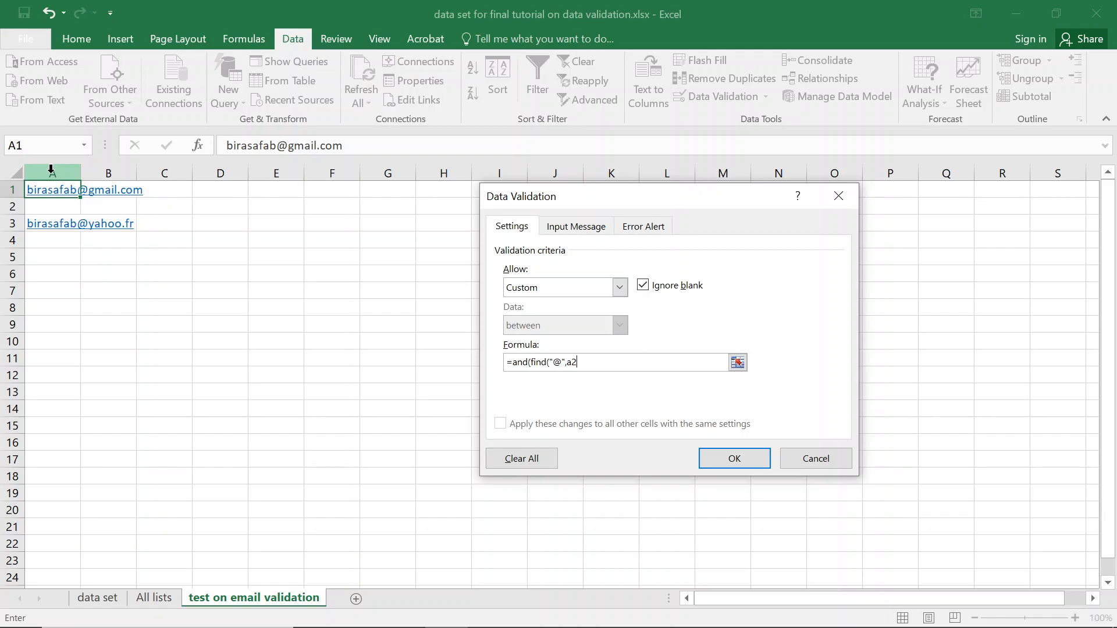
key("BackSpace")
type("1))")
key("Return")
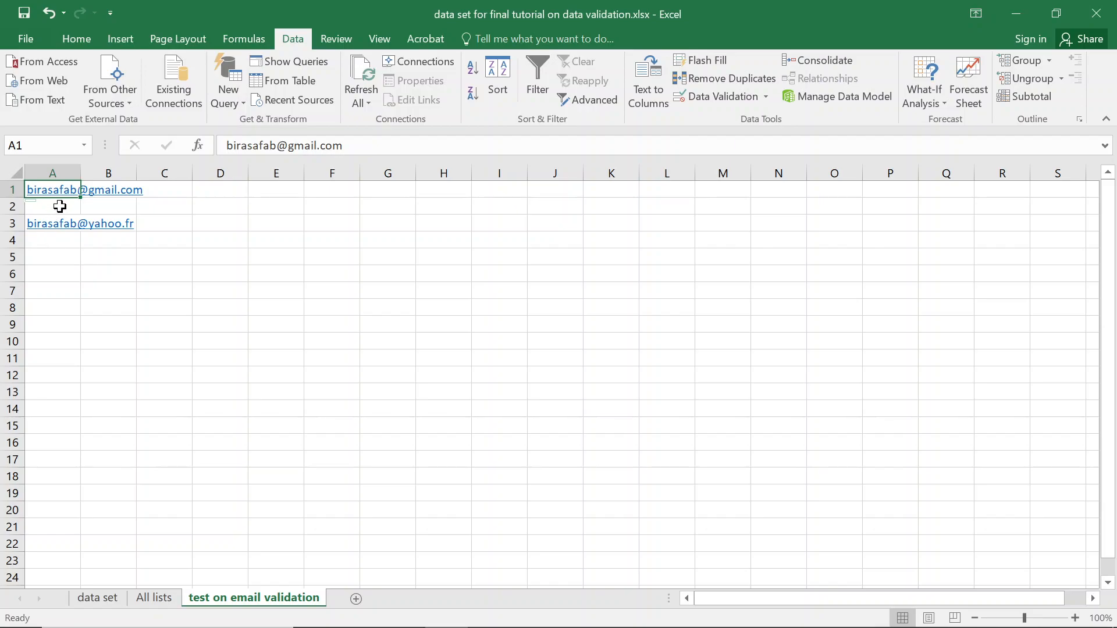
left_click(287, 145)
key("BackSpace")
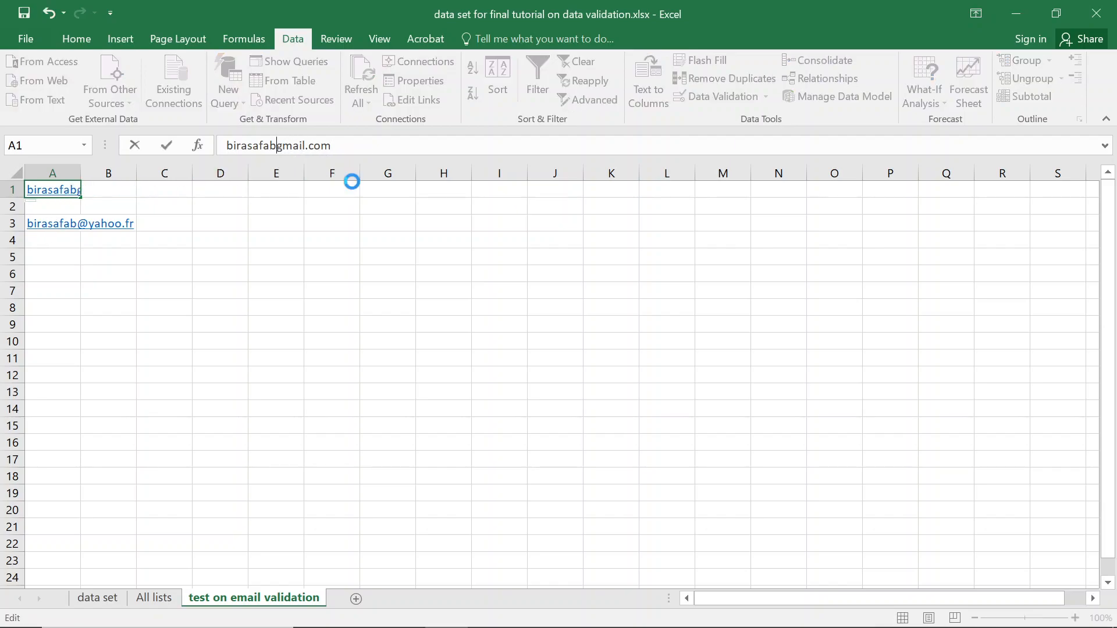
key("Return")
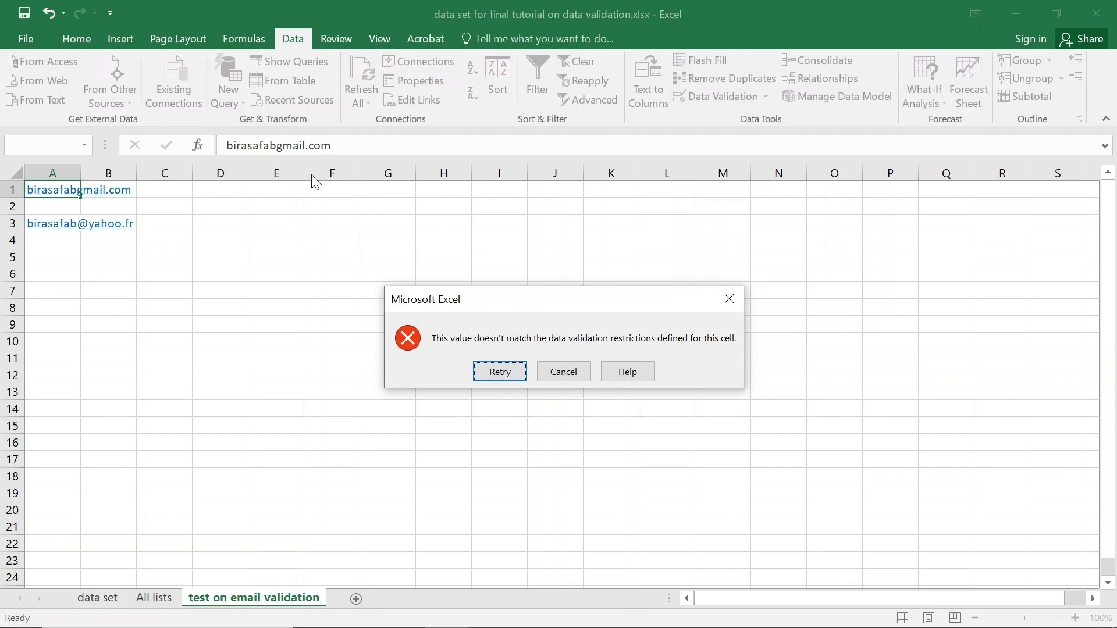
left_click(500, 371)
left_click(278, 145)
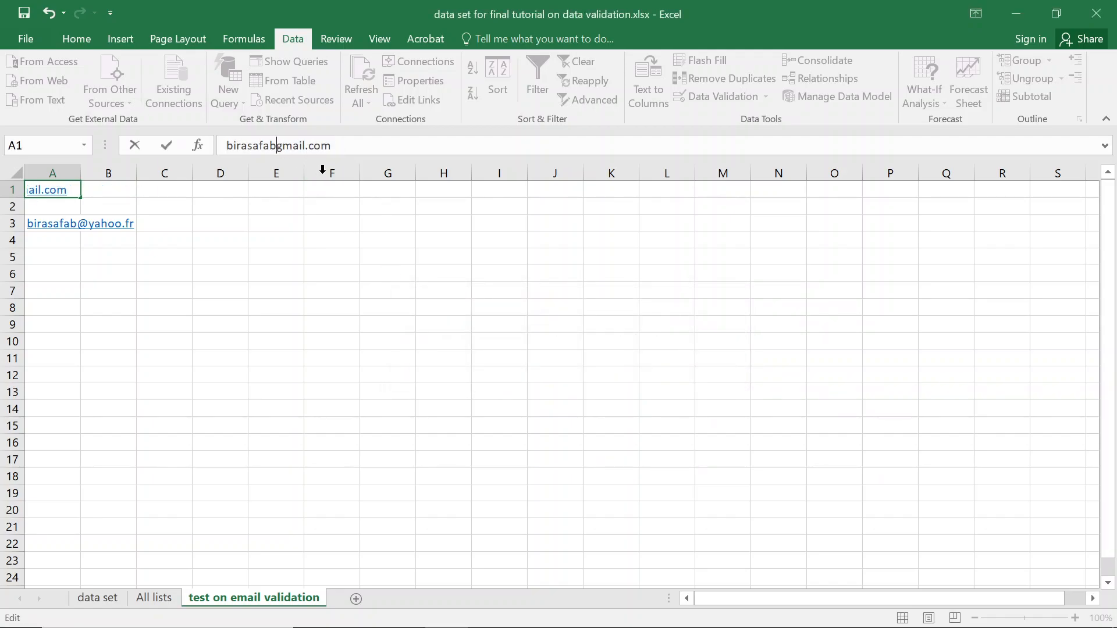
type("@")
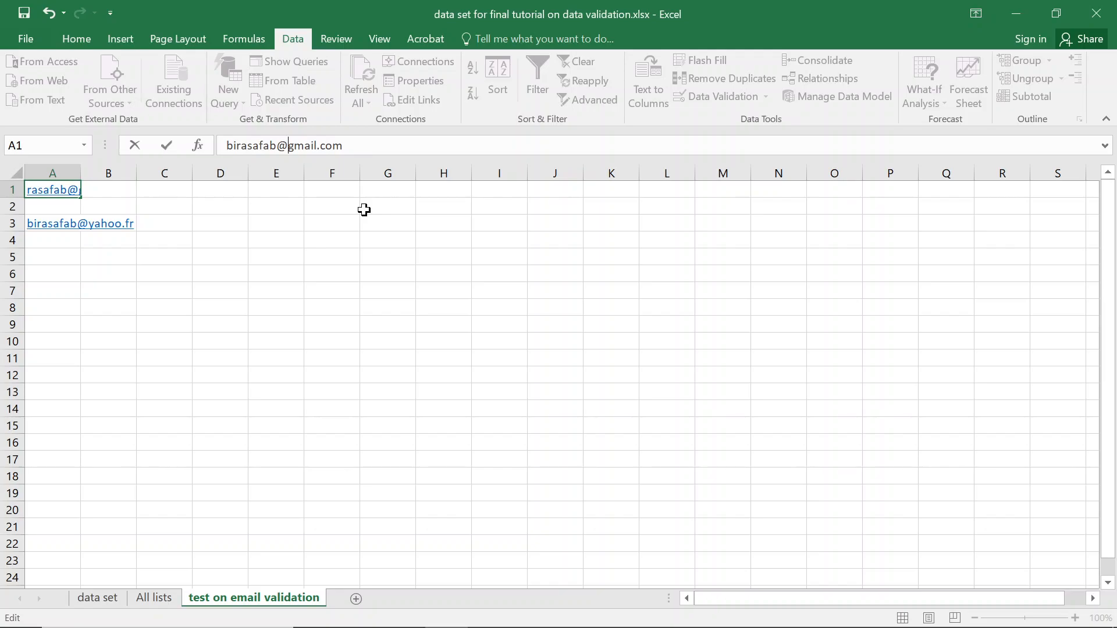
key("Return")
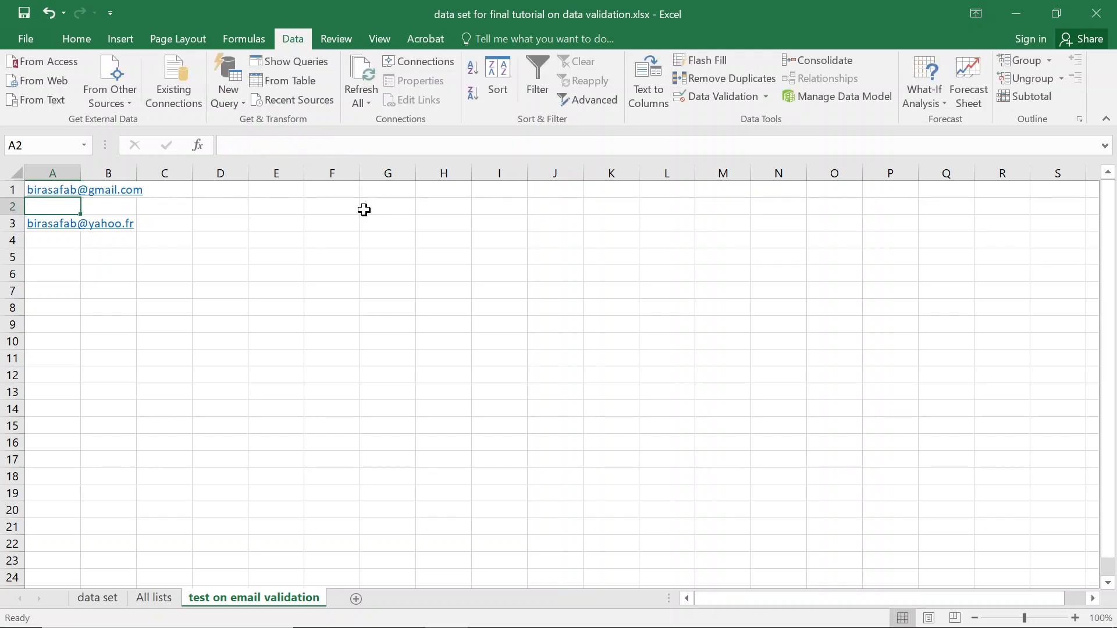
key("Up")
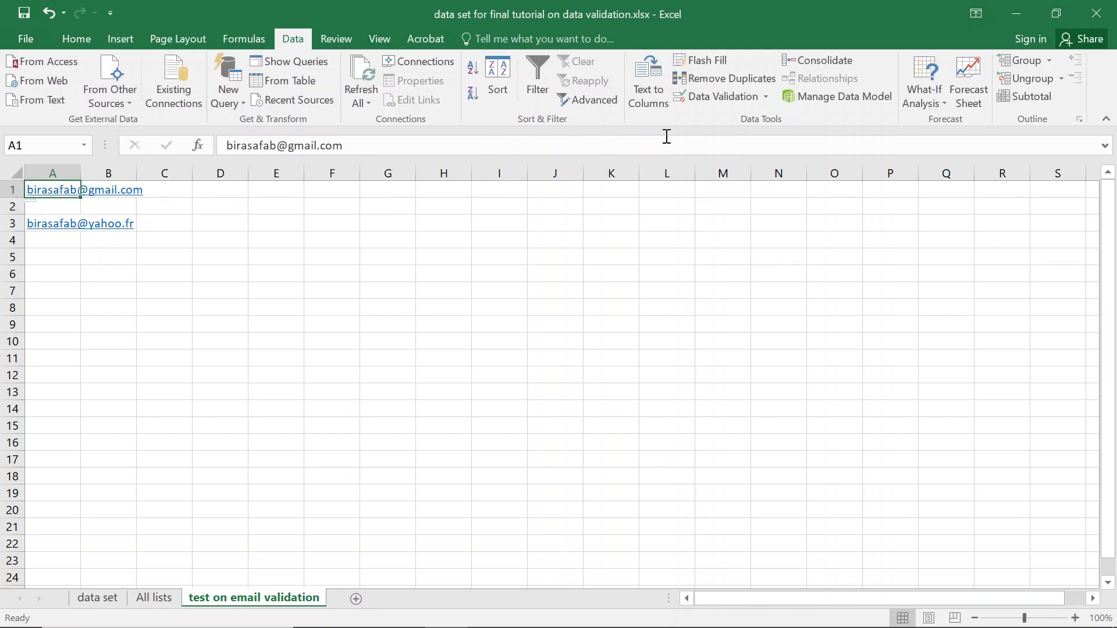
Append a second FIND for the period to A1's validation formula.
left_click(714, 98)
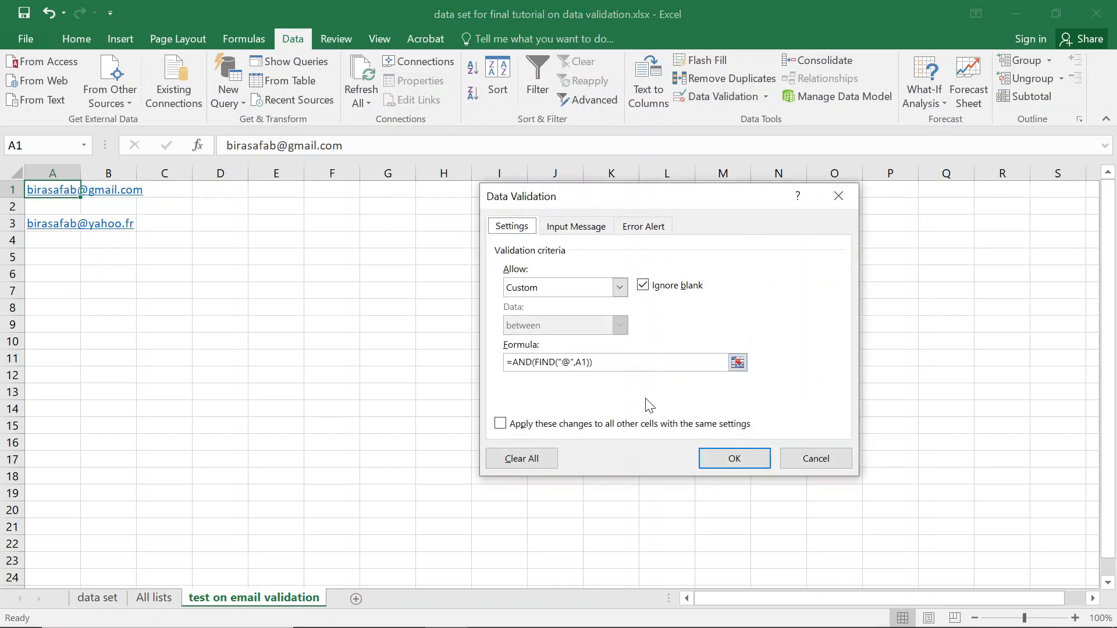
left_click(591, 362)
type(")")
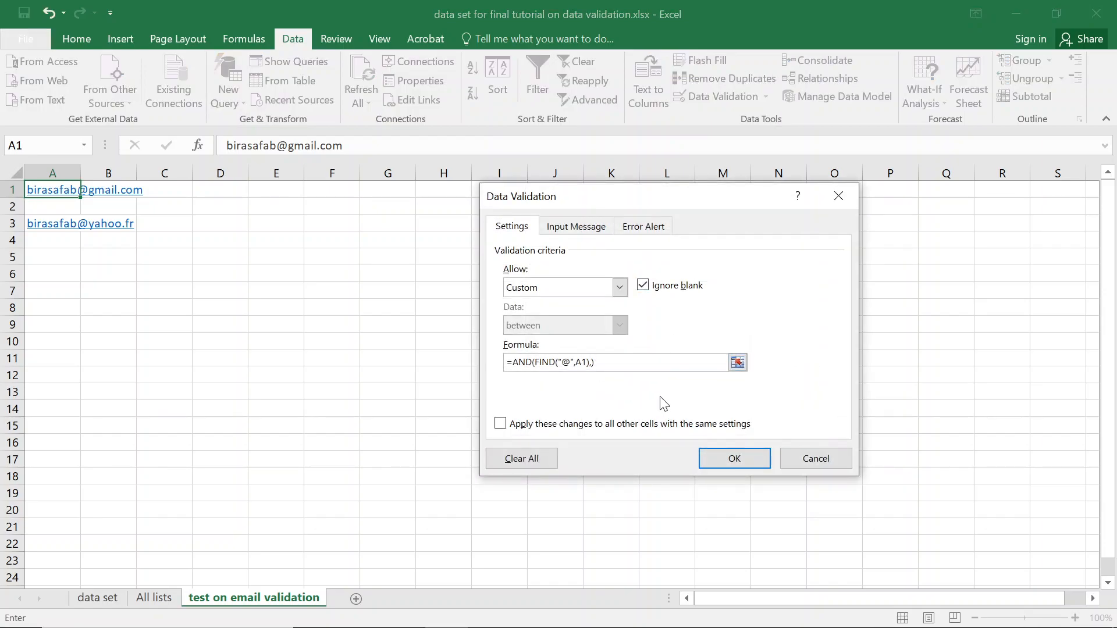
type("find")
type("\"\"")
key("BackSpace")
type(".\"))")
key("Return")
key("Return")
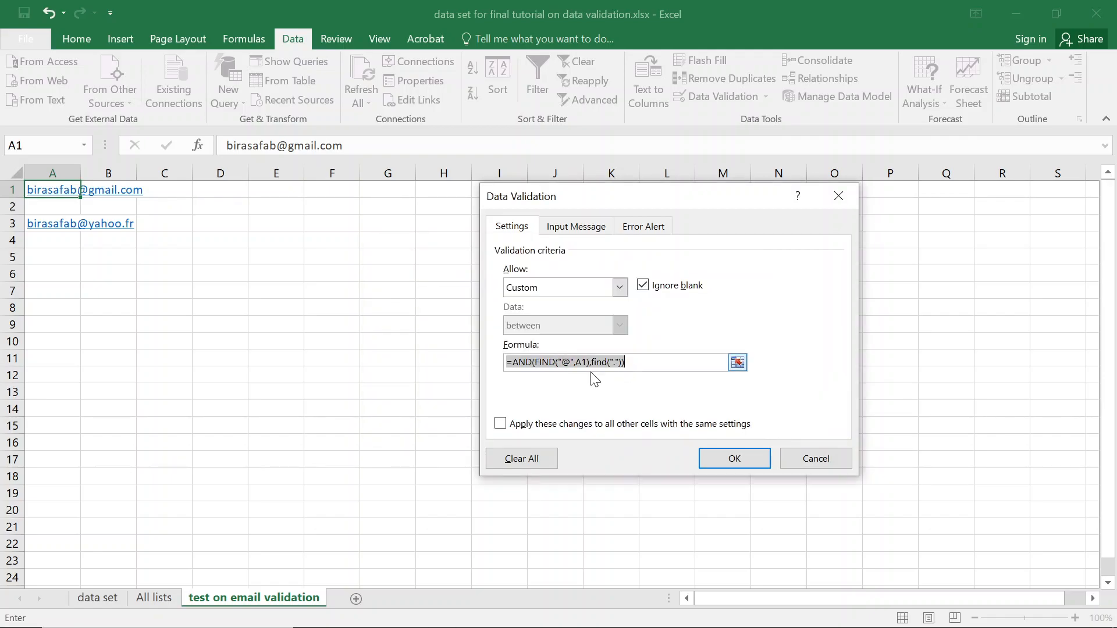
Add the A1 reference so the rule reads =AND(FIND("@",A1),FIND(".",A1)), and confirm it.
left_click(637, 365)
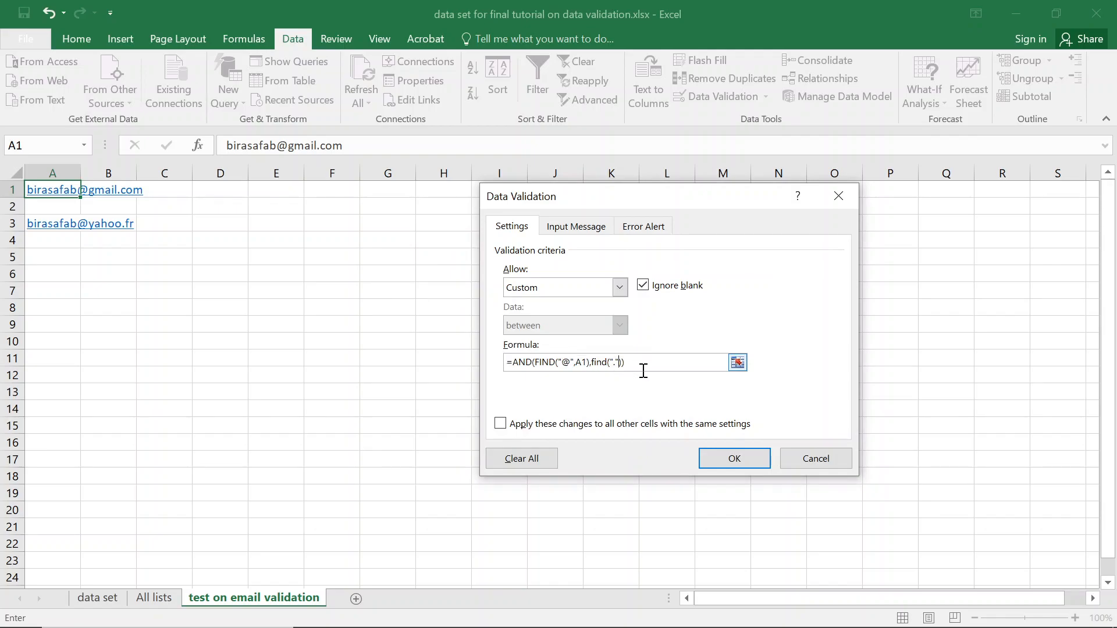
key("Left")
type("a1")
left_click(755, 463)
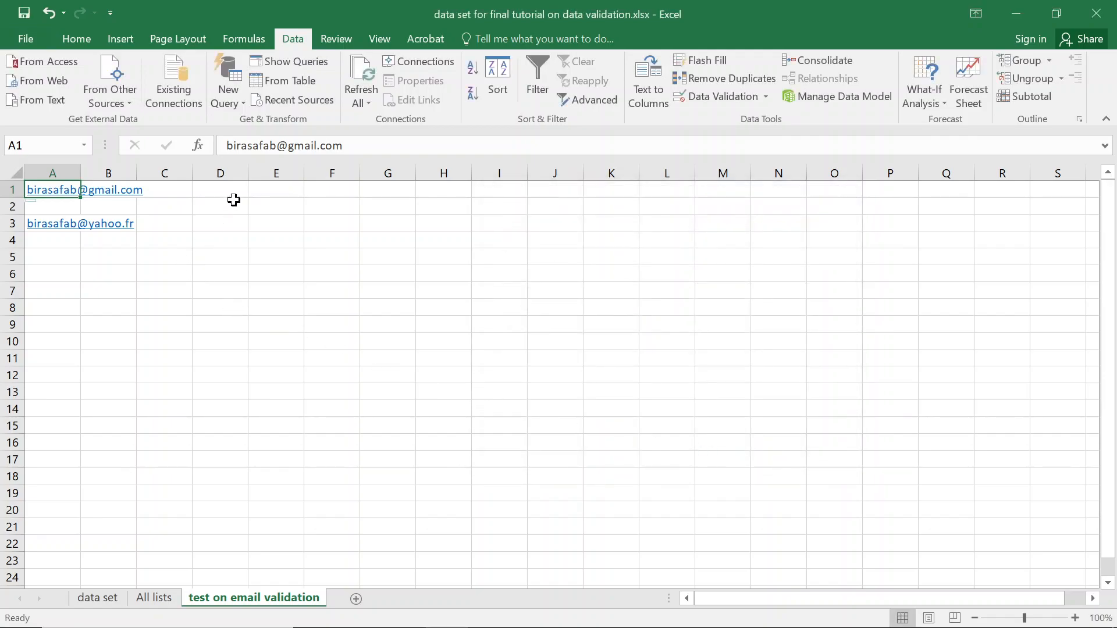
left_click(322, 150)
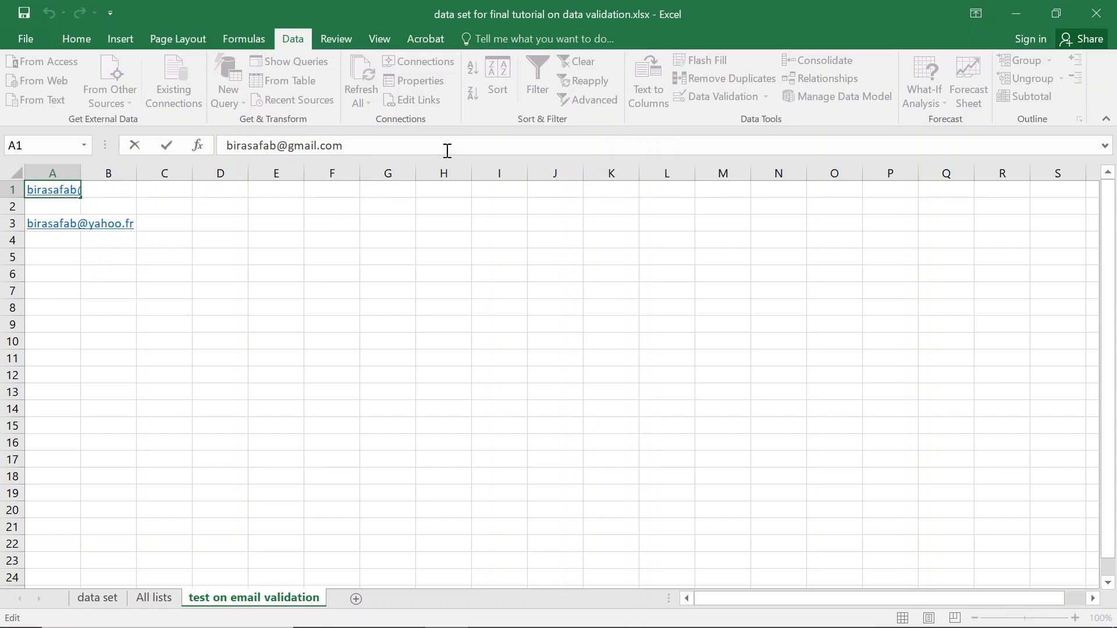
key("Delete")
key("Return")
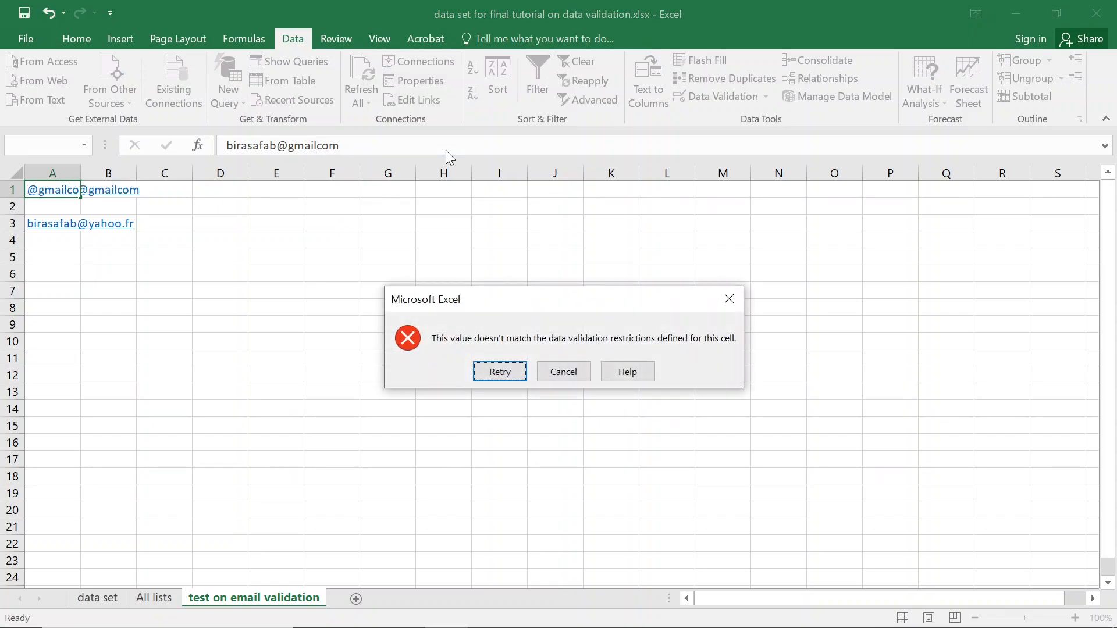
key("Return")
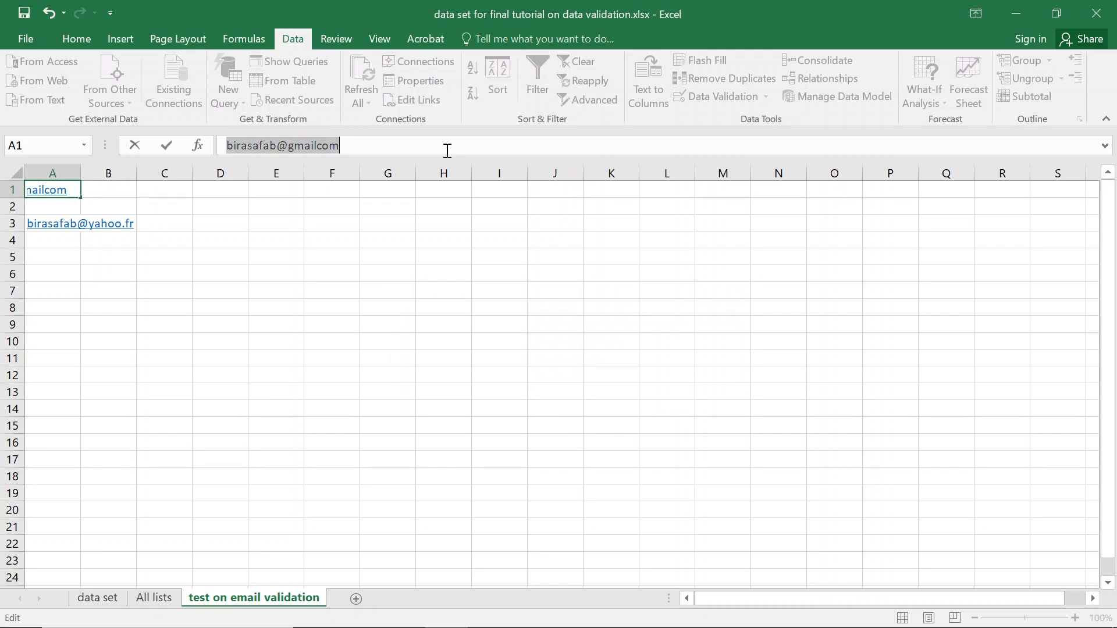
left_click(319, 146)
type(".")
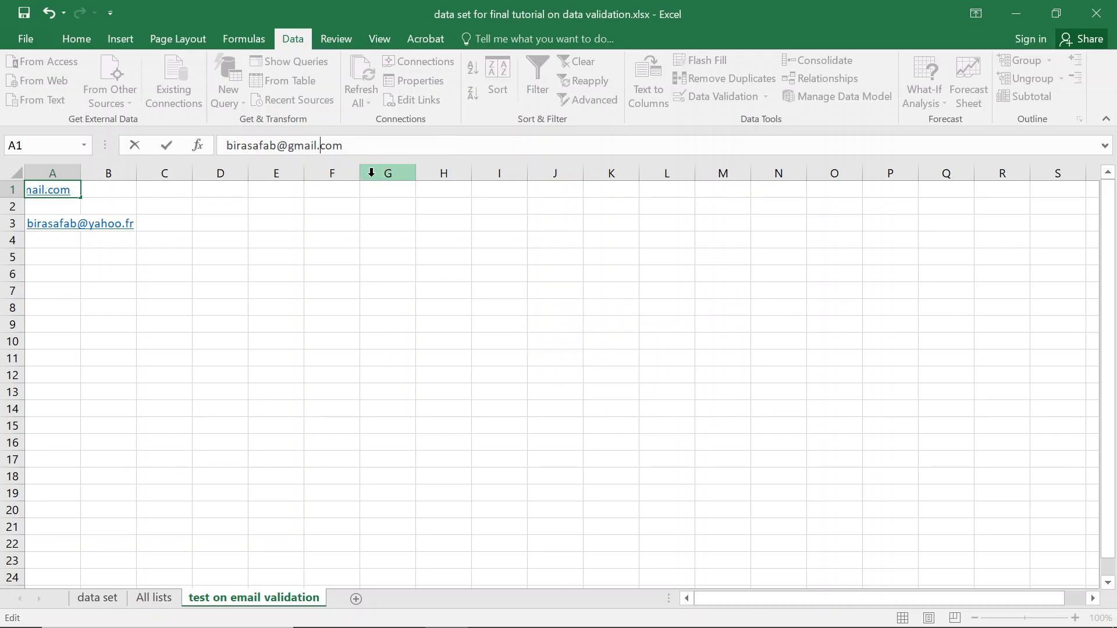
key("Return")
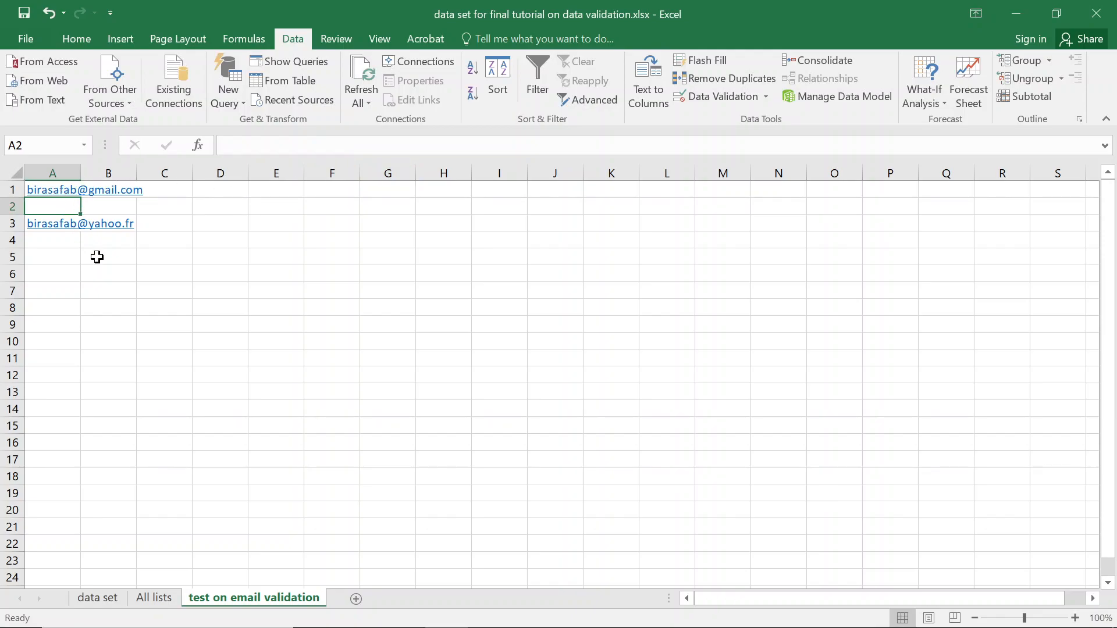
key("Up")
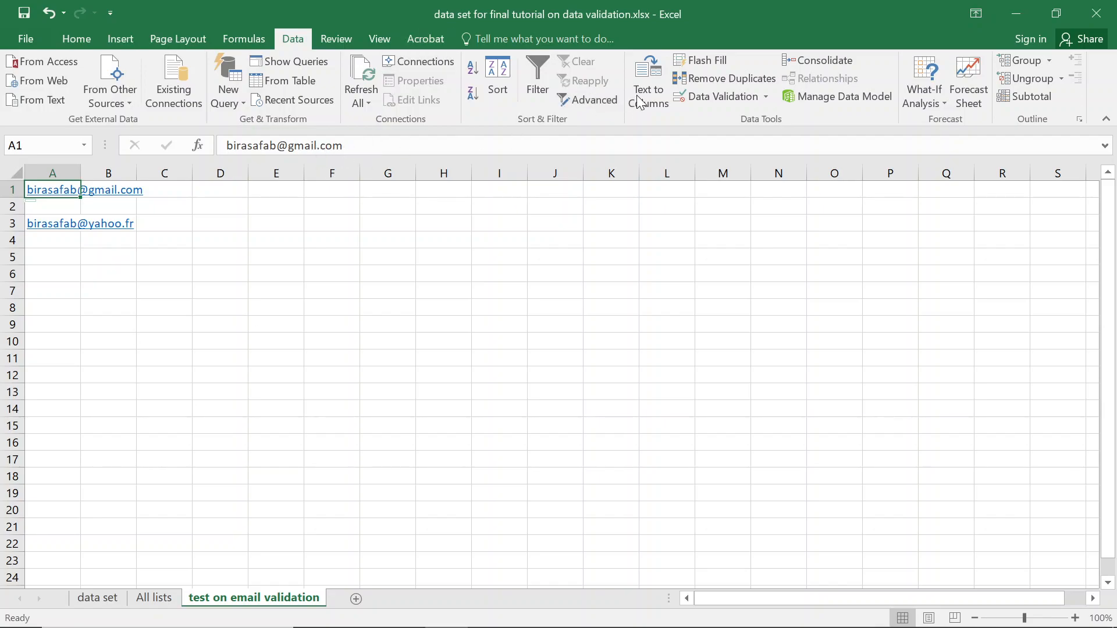
left_click(696, 97)
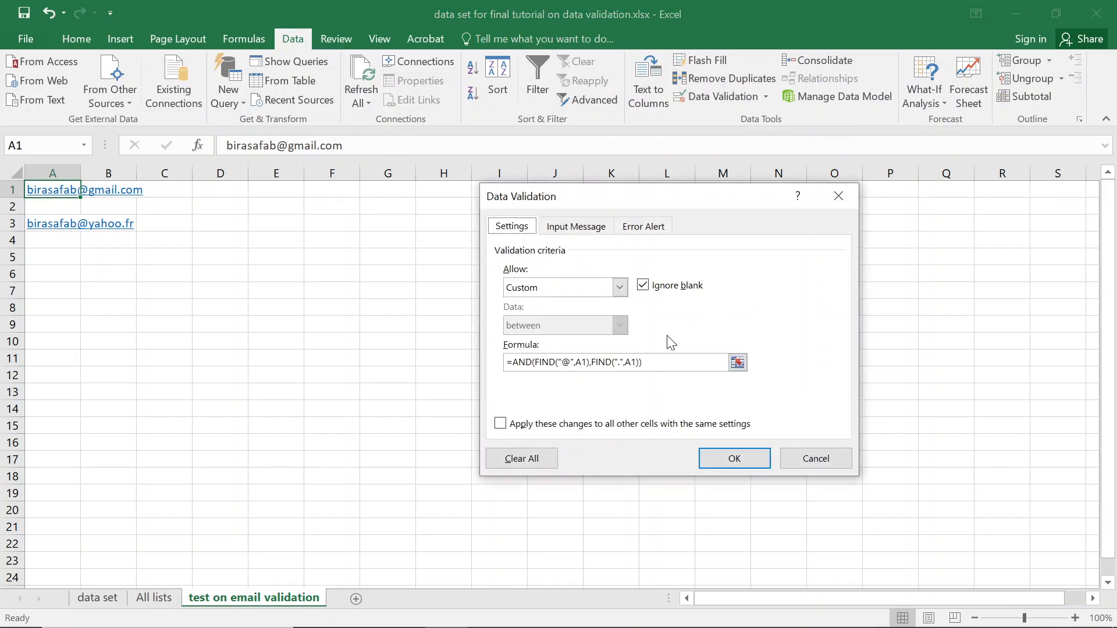
key("Return")
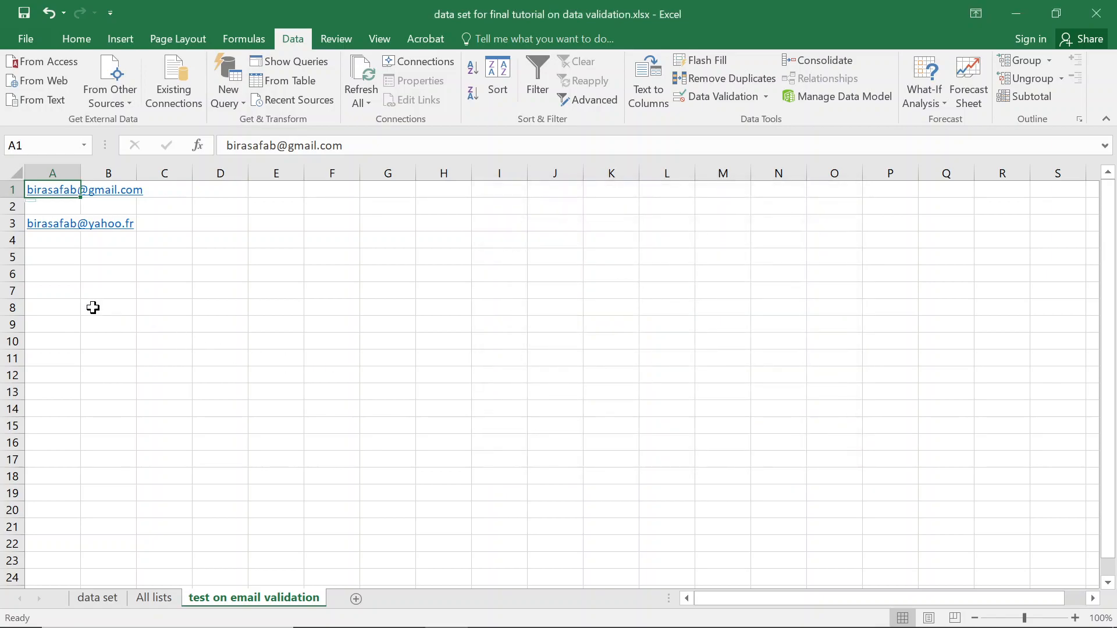
left_click(60, 278)
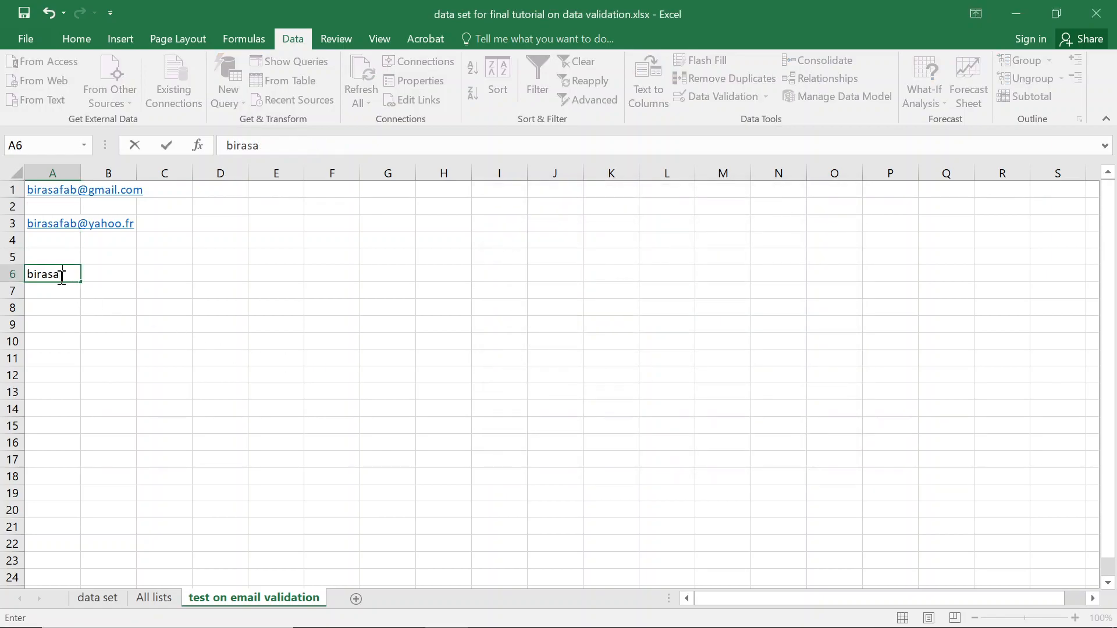
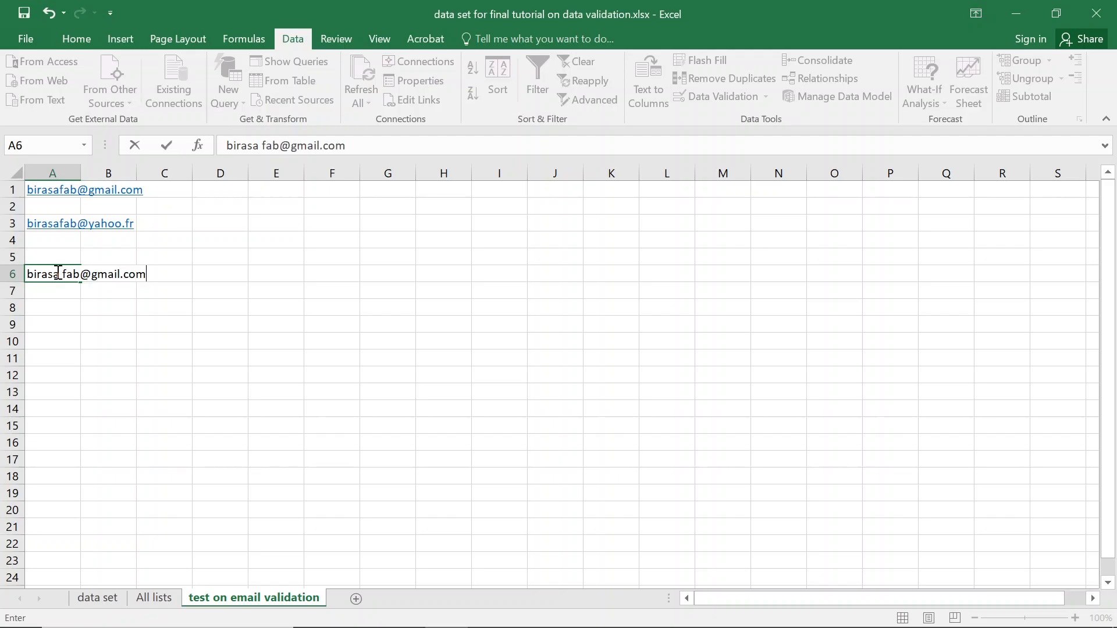
key("Return")
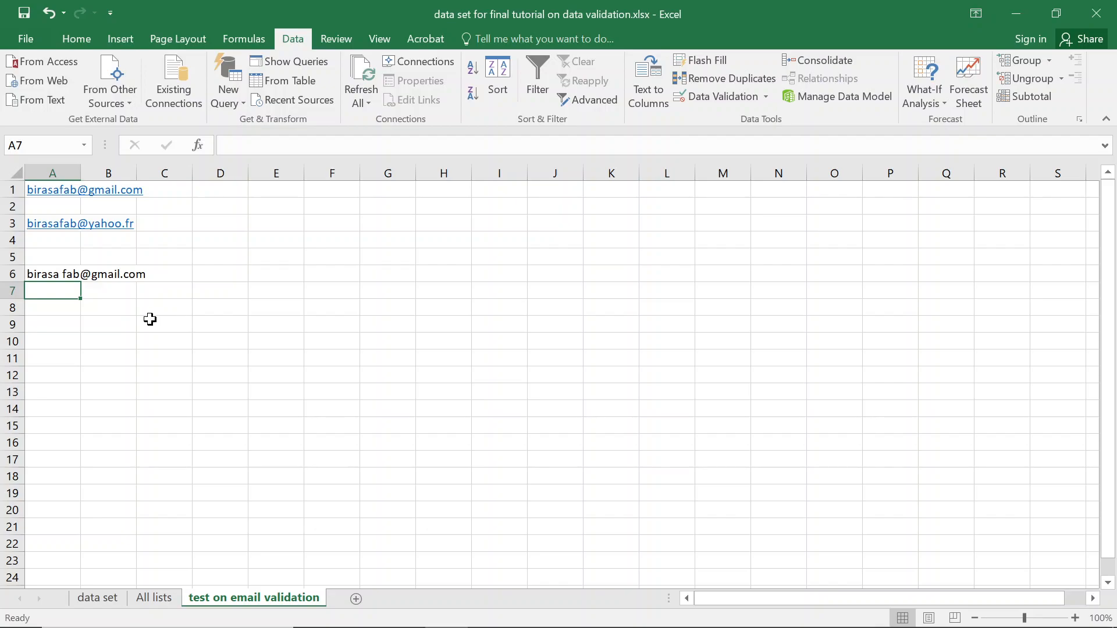
left_click(58, 276)
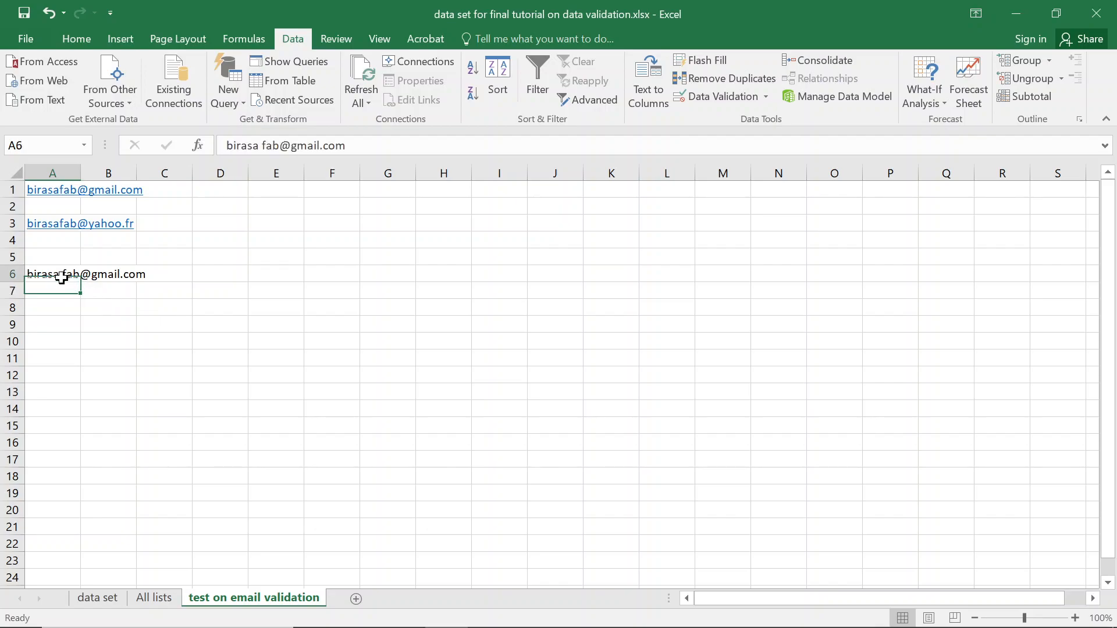
left_click(266, 149)
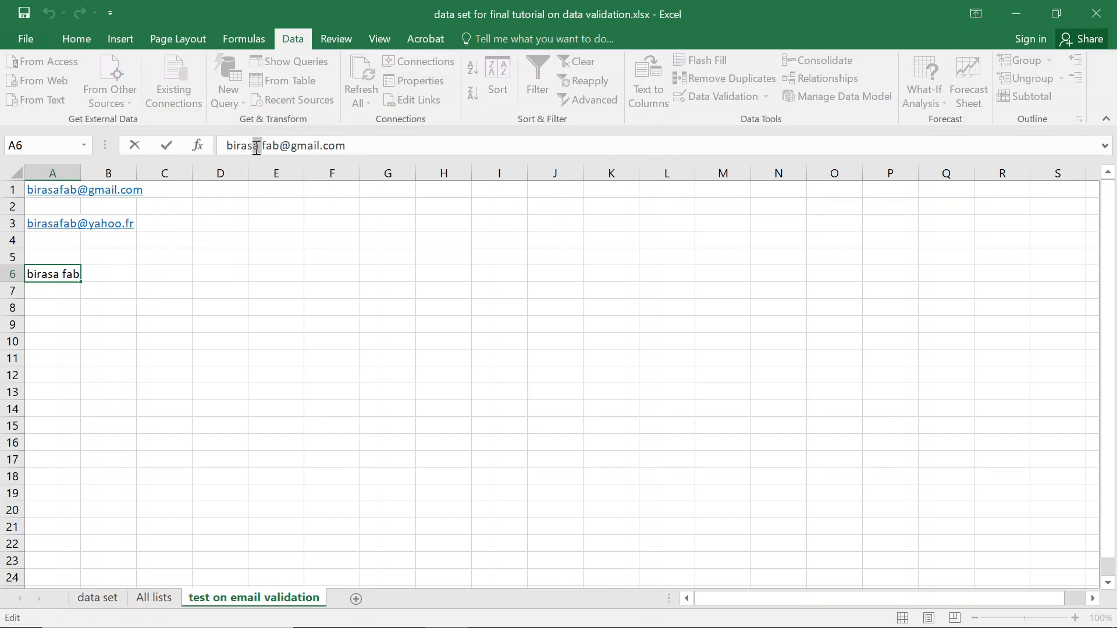
left_click_drag(261, 145, 260, 145)
key("BackSpace")
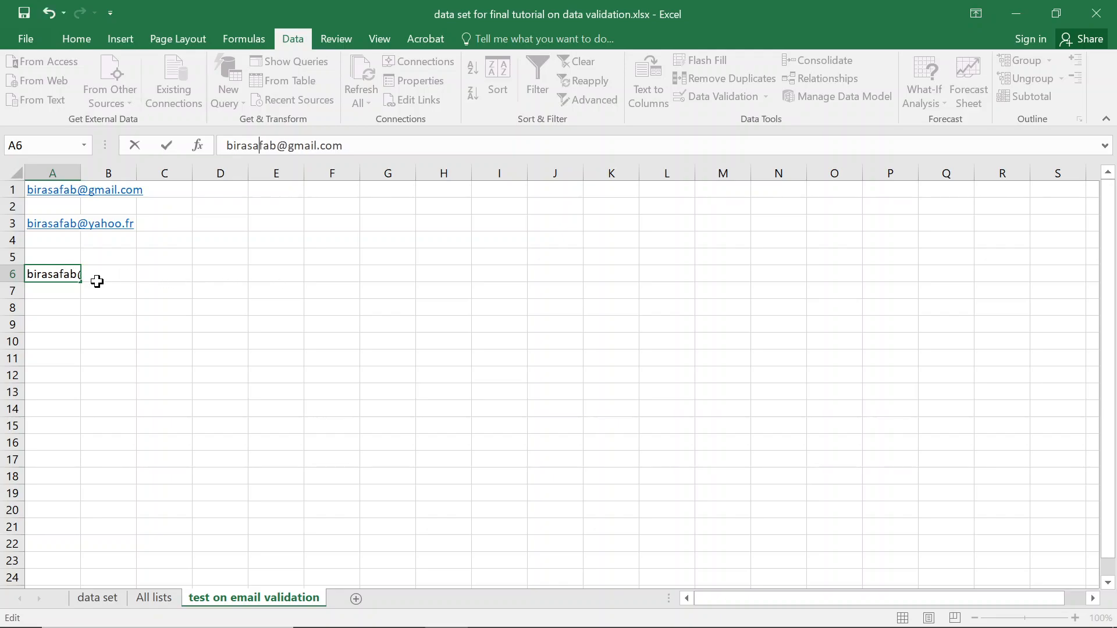
key("Escape")
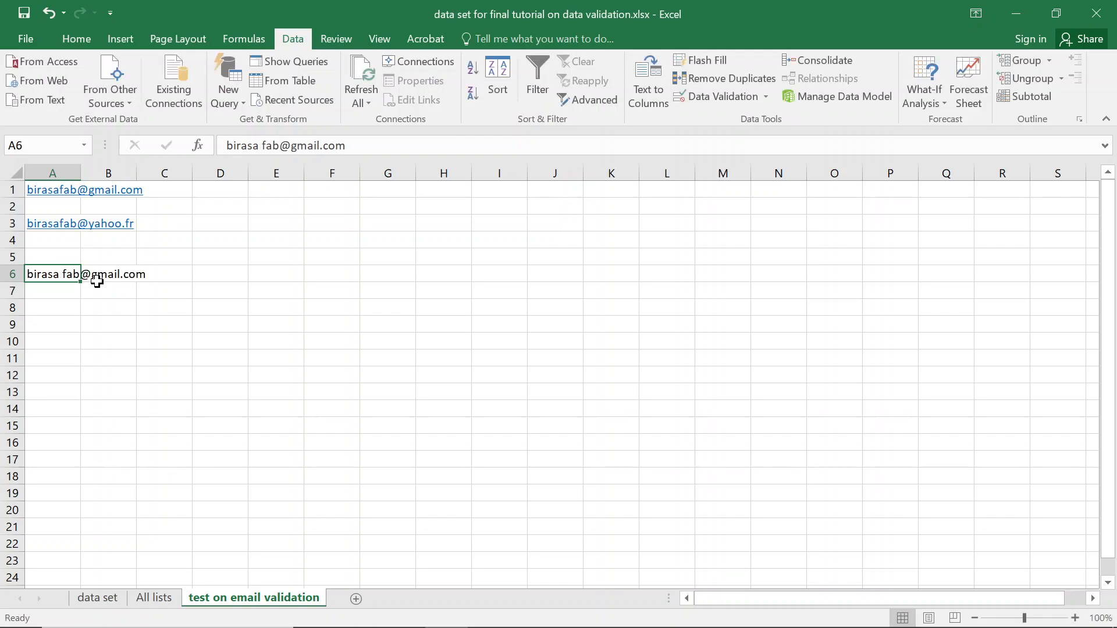
key("Delete")
key("Up")
key("Up")
key("Up")
key("Up")
key("Up")
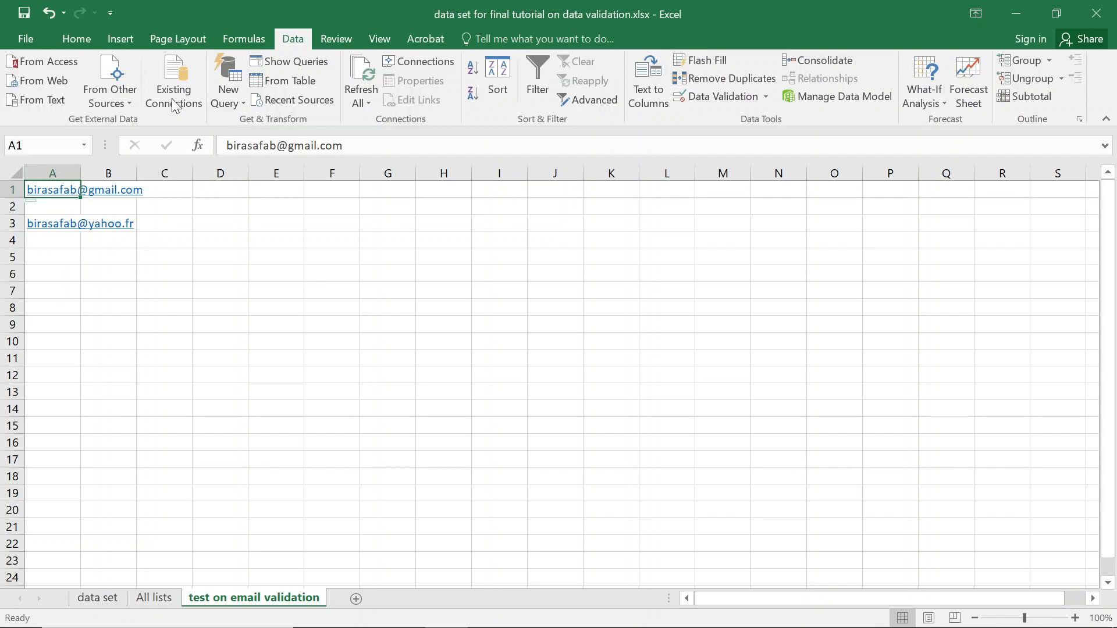
Append ISERROR(FIND(" ",A1)) to A1's validation formula so entries containing spaces are rejected.
left_click(723, 97)
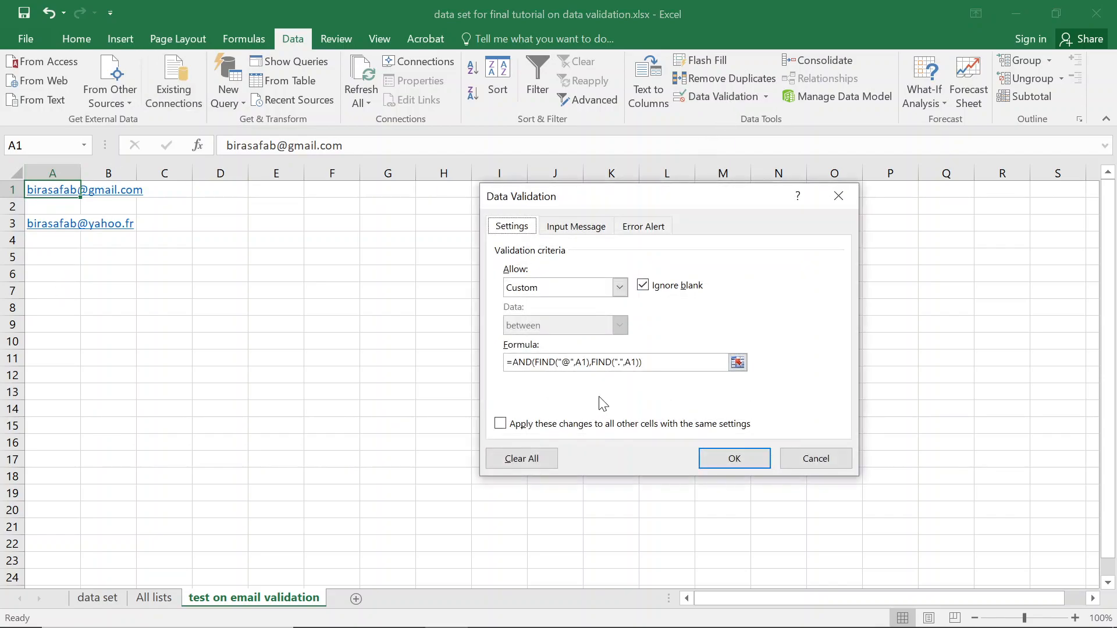
left_click(652, 365)
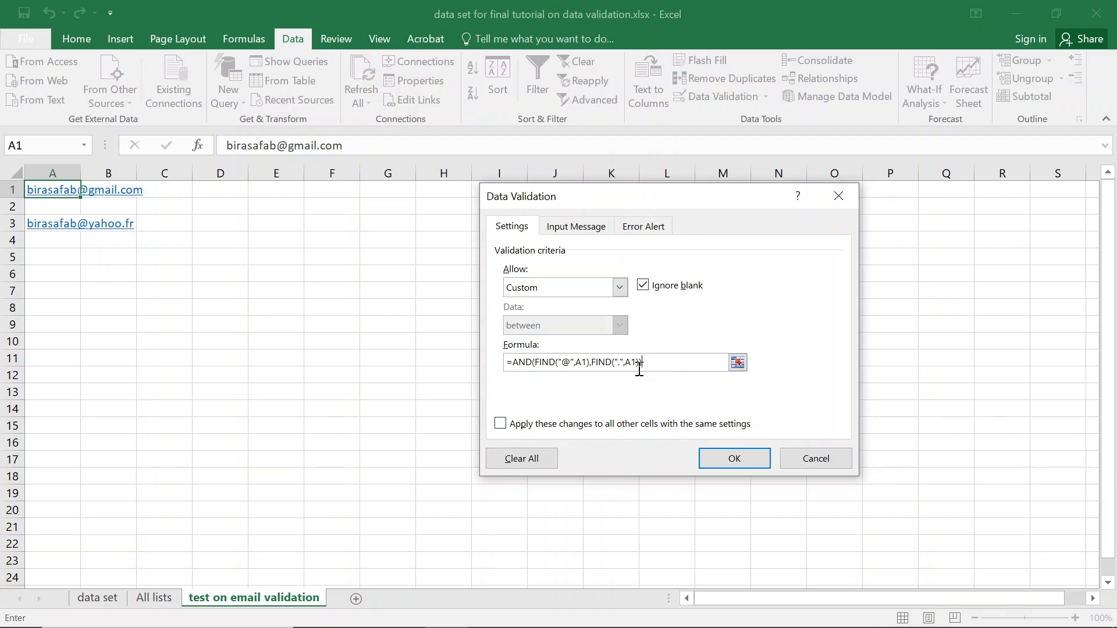
type(",iserrro")
key("BackSpace")
key("BackSpace")
type("or")
type("(find(\" \",a1)))")
key("Return")
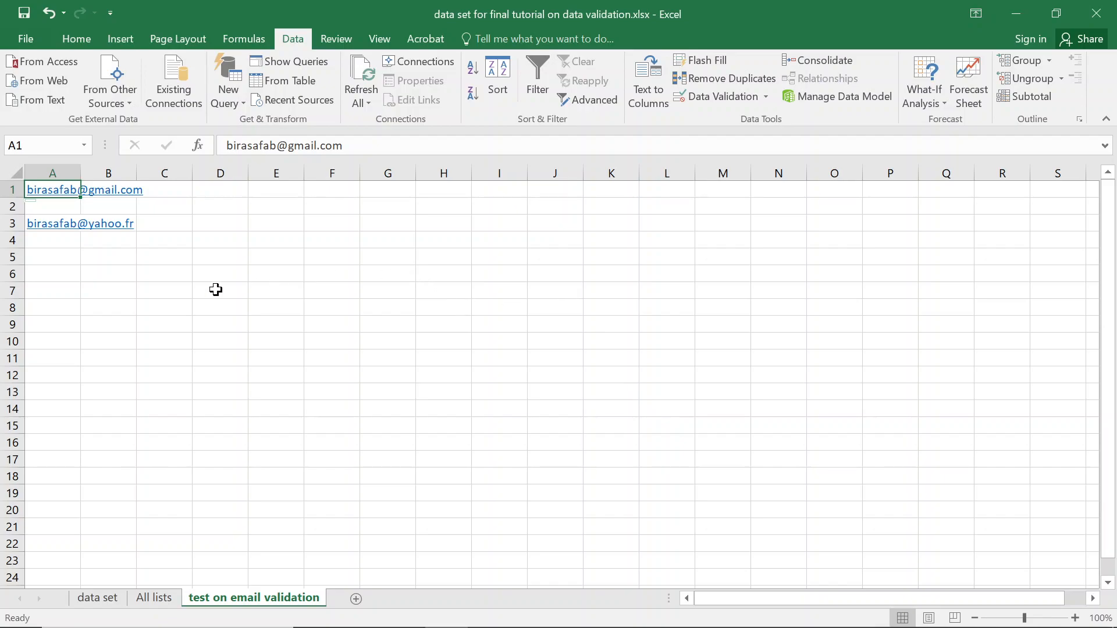
left_click(331, 145)
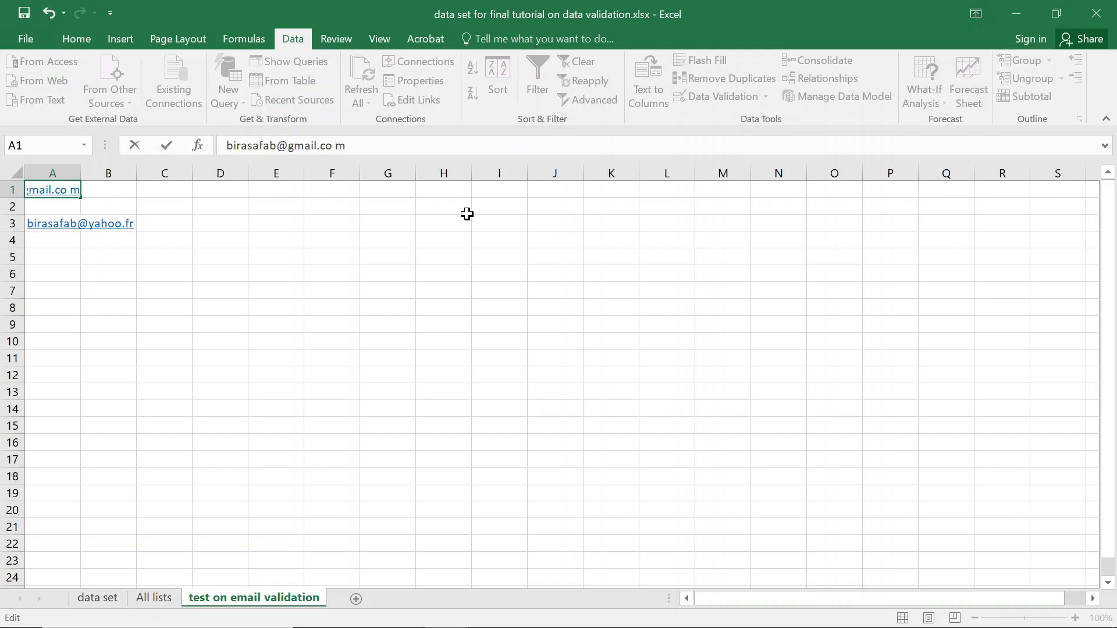
key("Return")
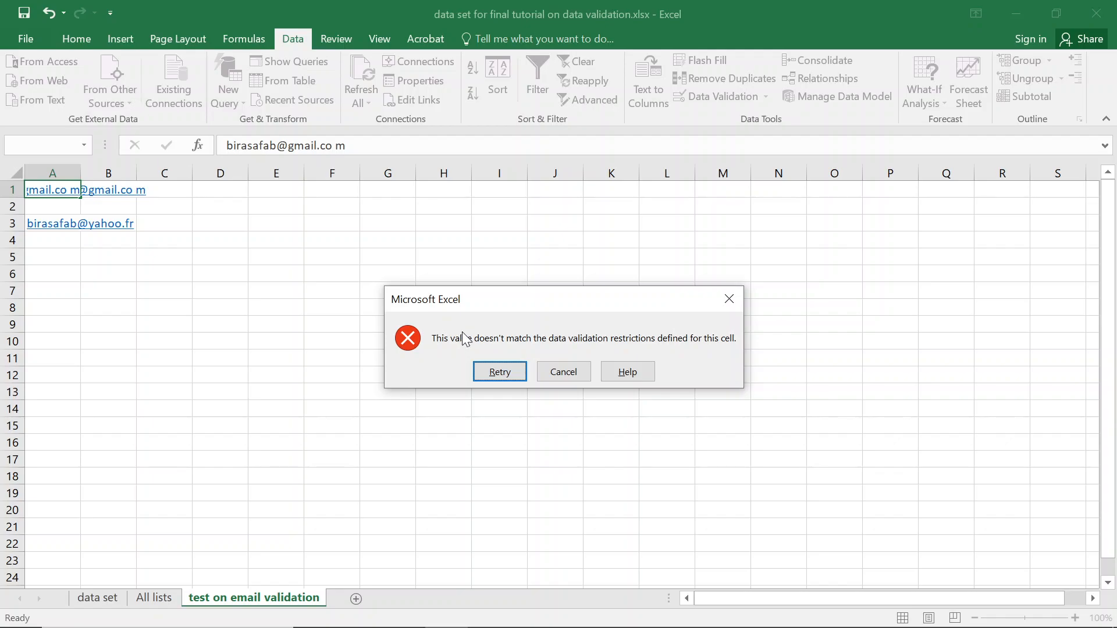
left_click(501, 373)
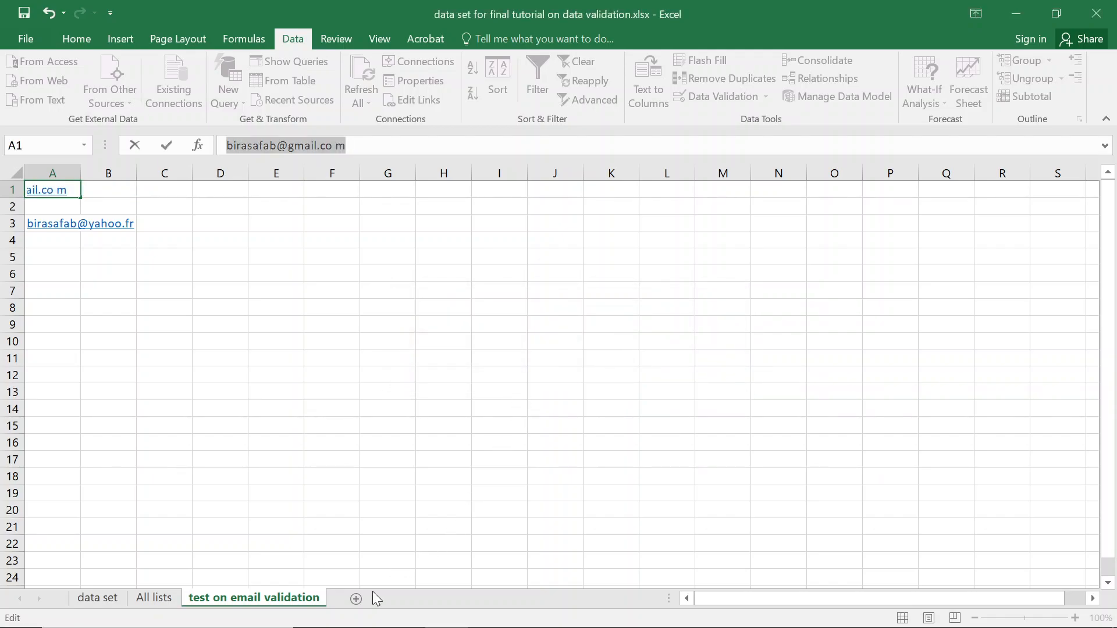
left_click(140, 600)
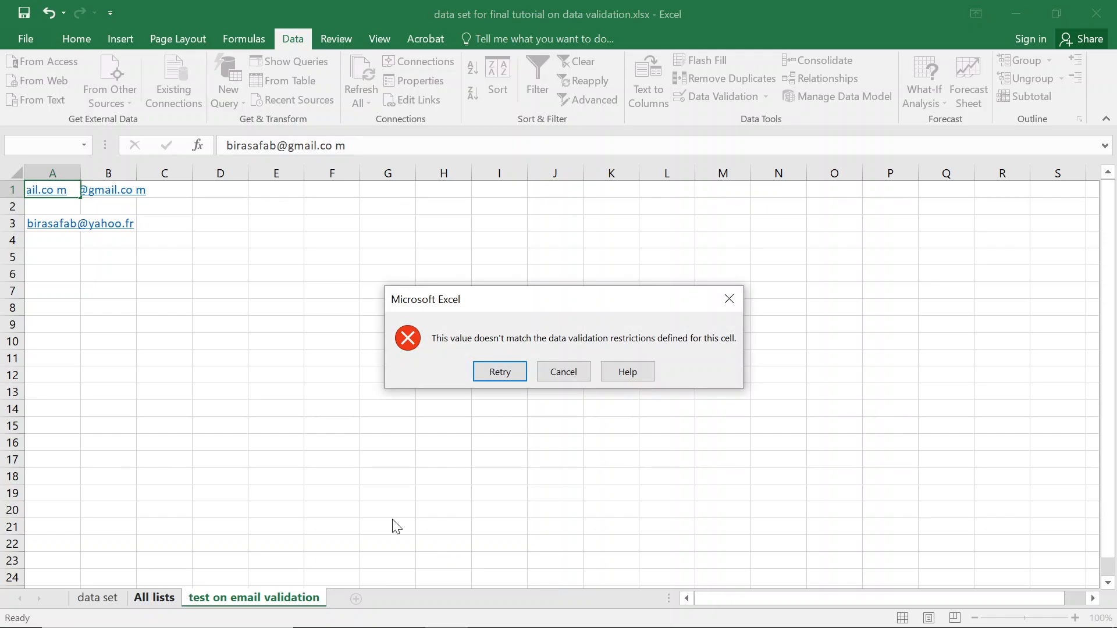
left_click(544, 372)
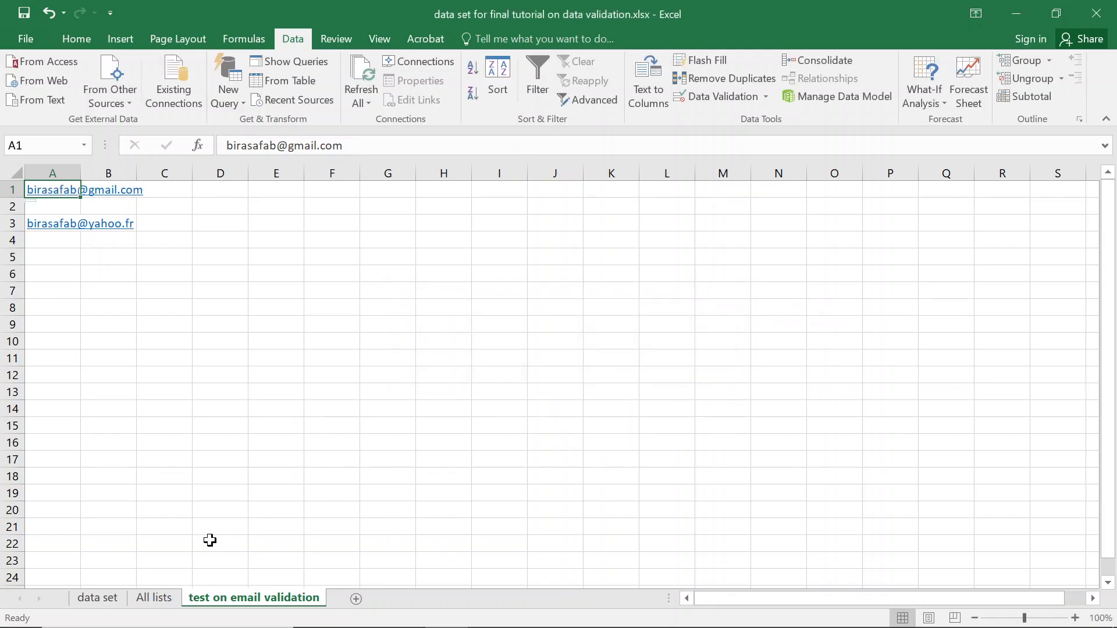
On the data set sheet, delete the stray spaces before and after the @ in H2's email.
left_click(152, 599)
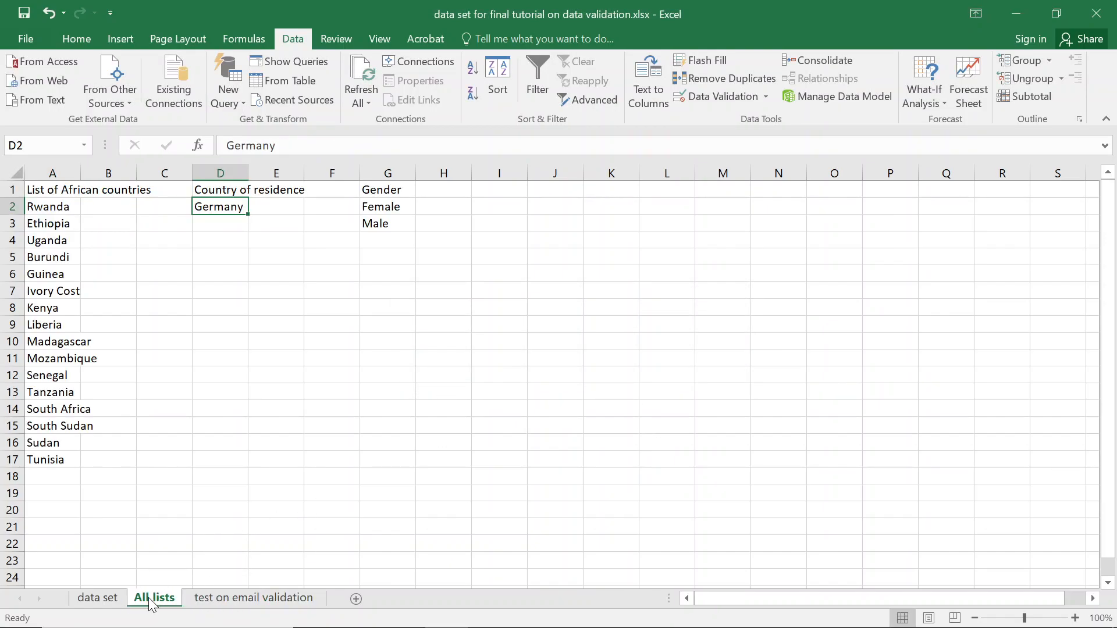
left_click(97, 598)
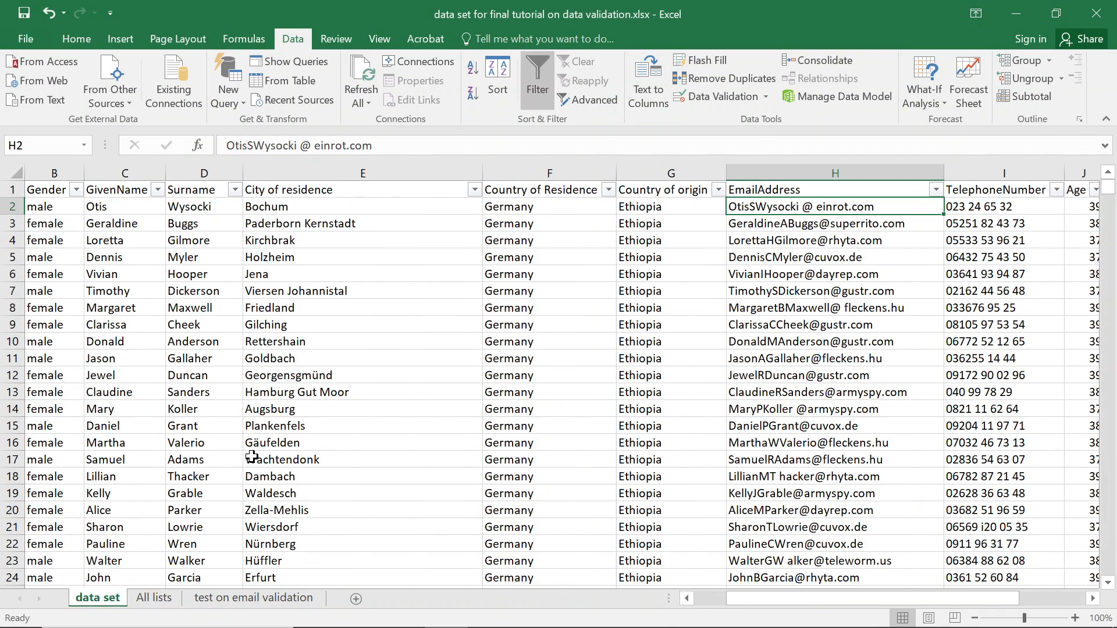
left_click(836, 244)
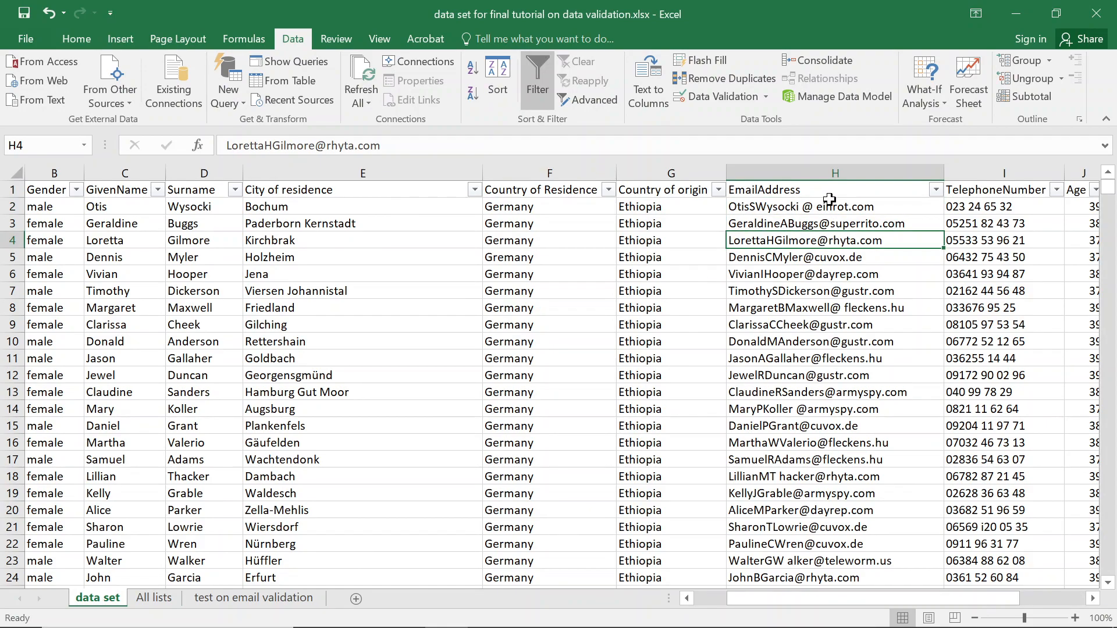
left_click(831, 209)
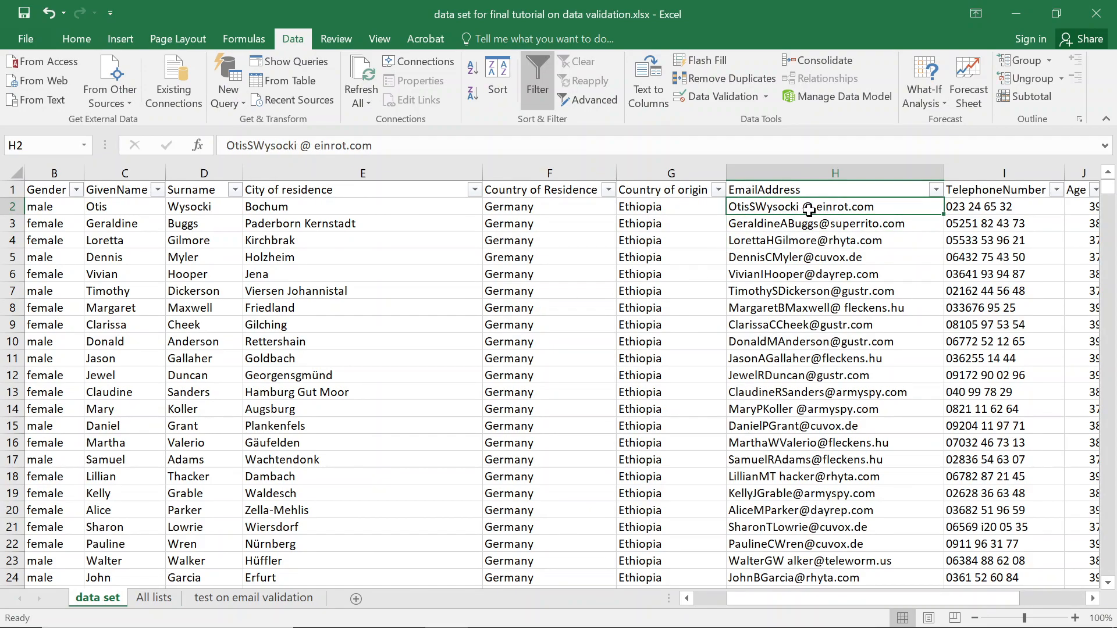
double_click(817, 208)
key("BackSpace")
key("Left")
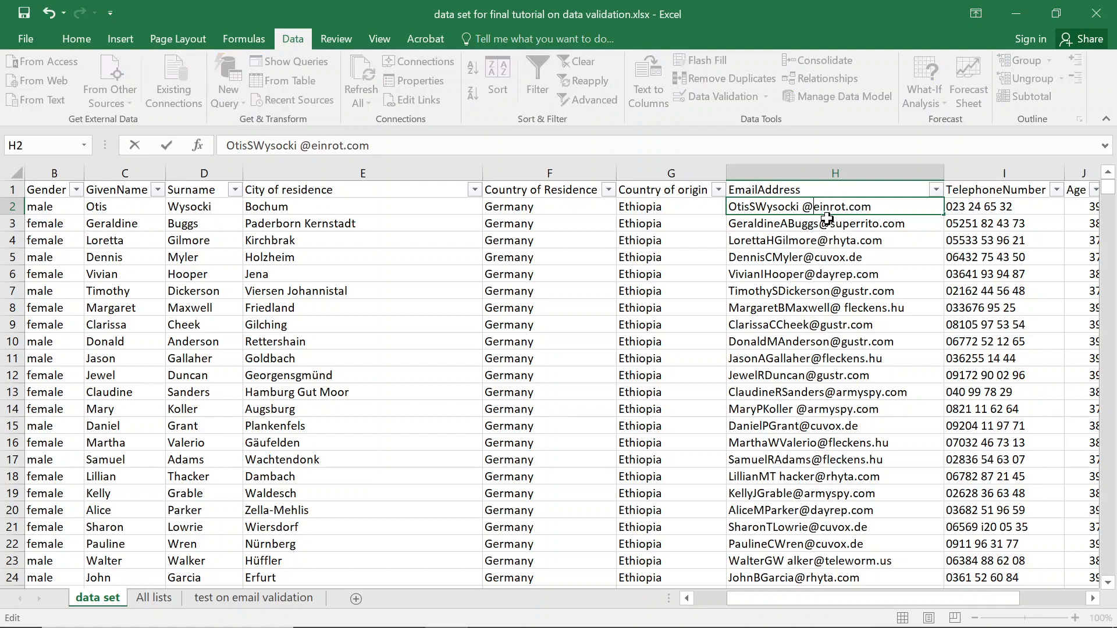
key("BackSpace")
key("Return")
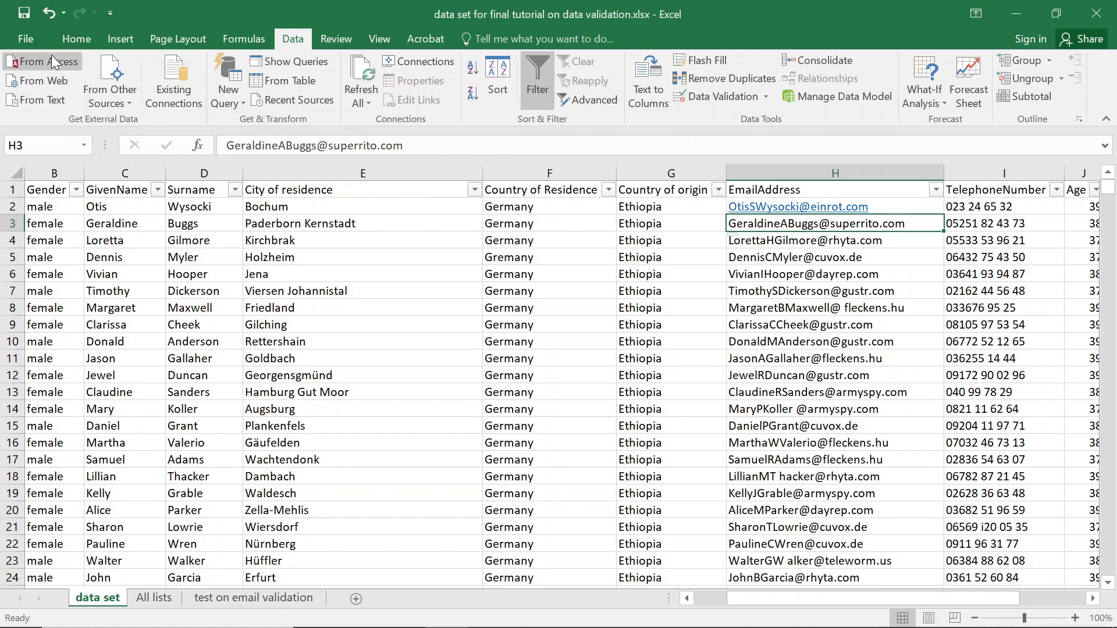
Copy H3's plain formatting onto H2 with Format Painter, removing its hyperlink styling.
left_click(70, 38)
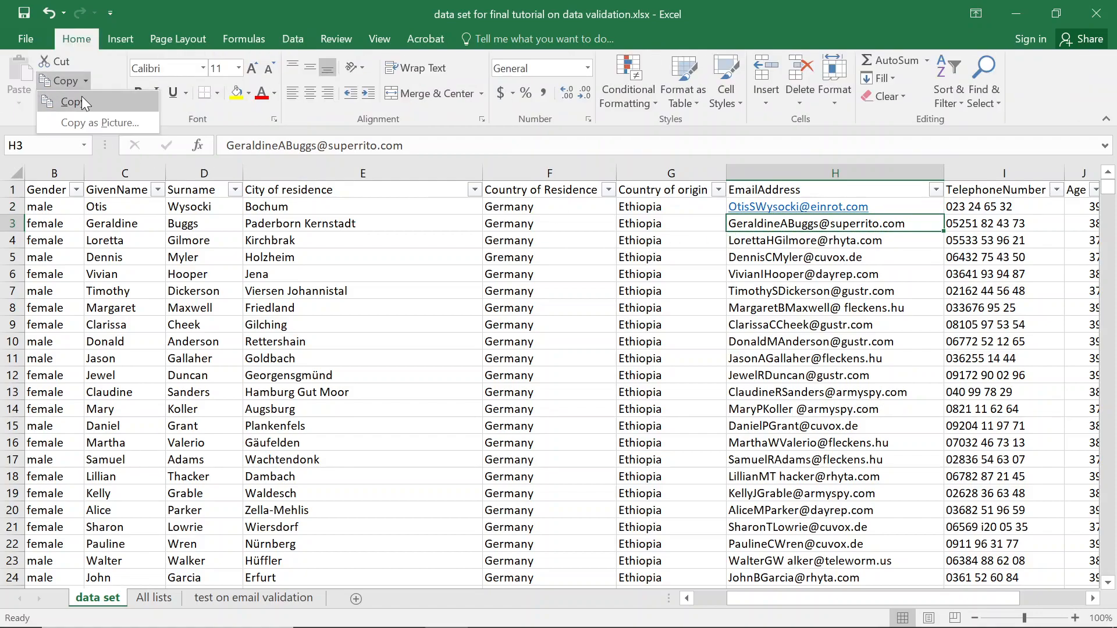
left_click(80, 101)
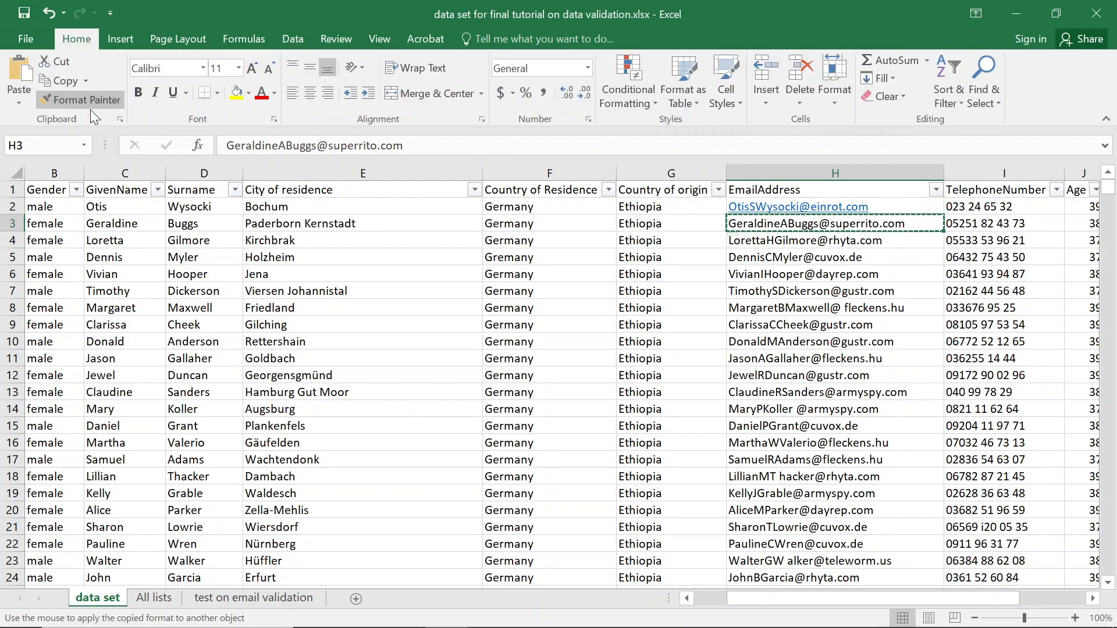
left_click(814, 207)
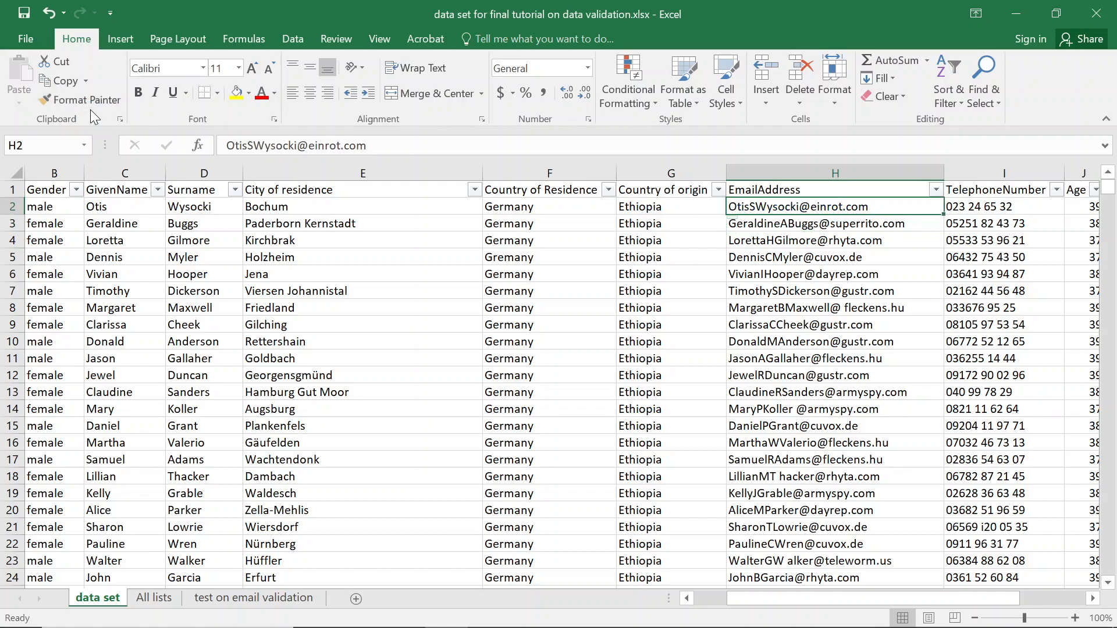
left_click(815, 223)
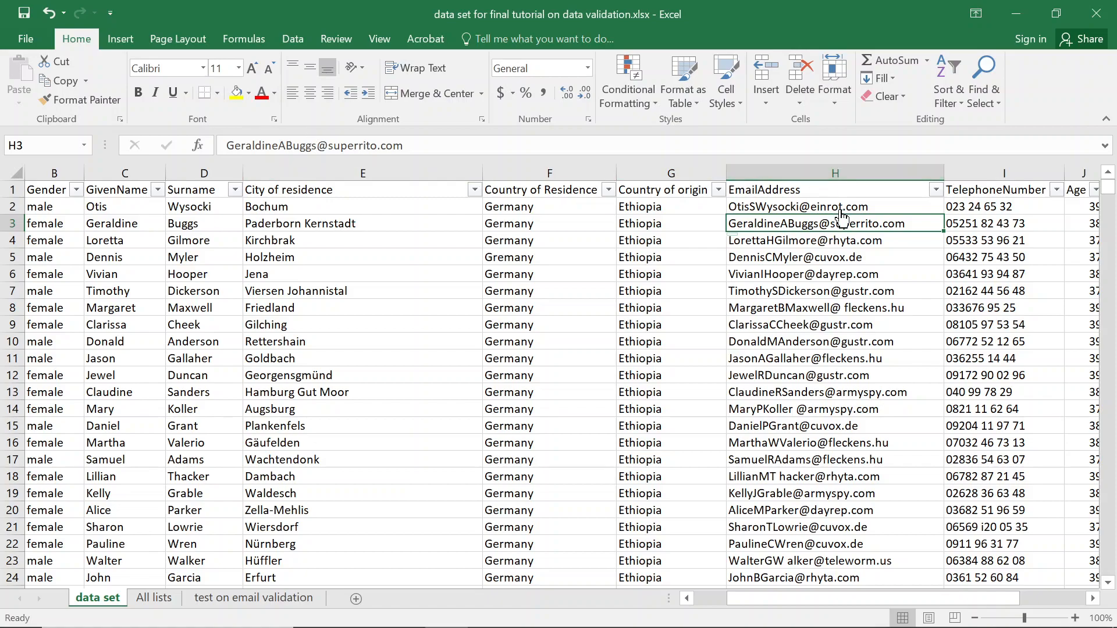
left_click(668, 210)
key("Right")
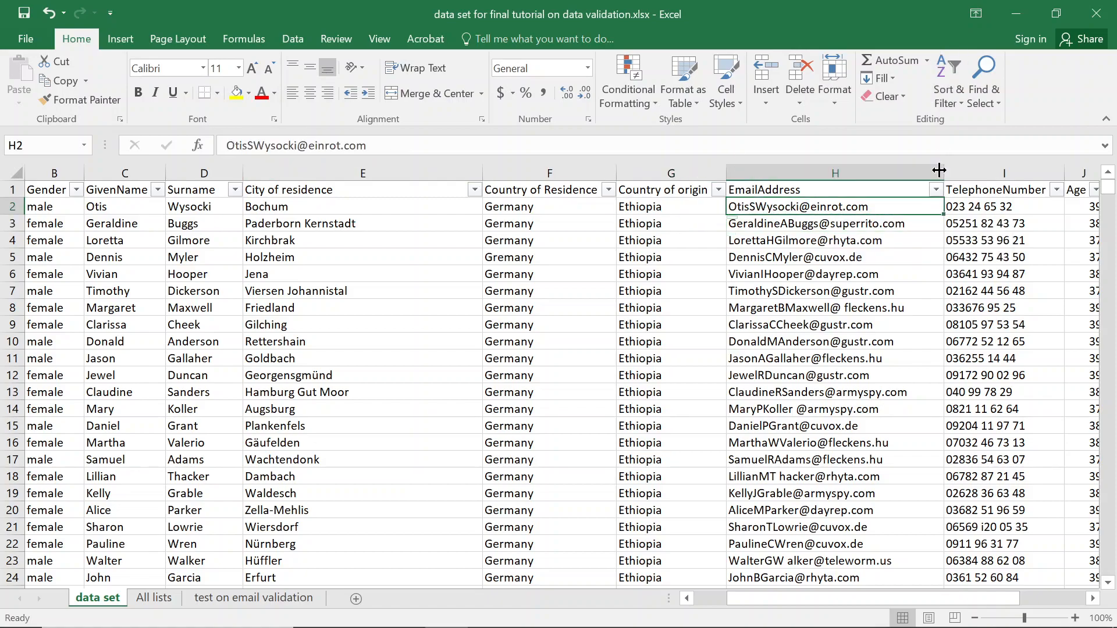
left_click(291, 38)
Give H2 a Custom validation rule =AND(FIND("@",H2),FIND(".",H2),ISERROR(FIND(" ",H2))).
left_click(716, 96)
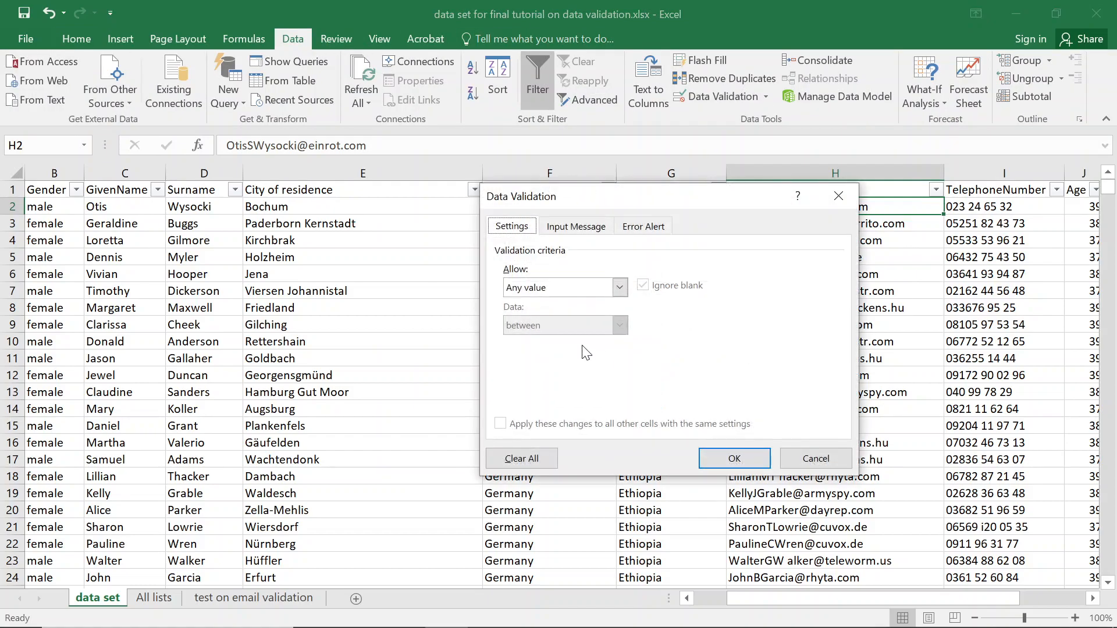
left_click(620, 287)
left_click(538, 388)
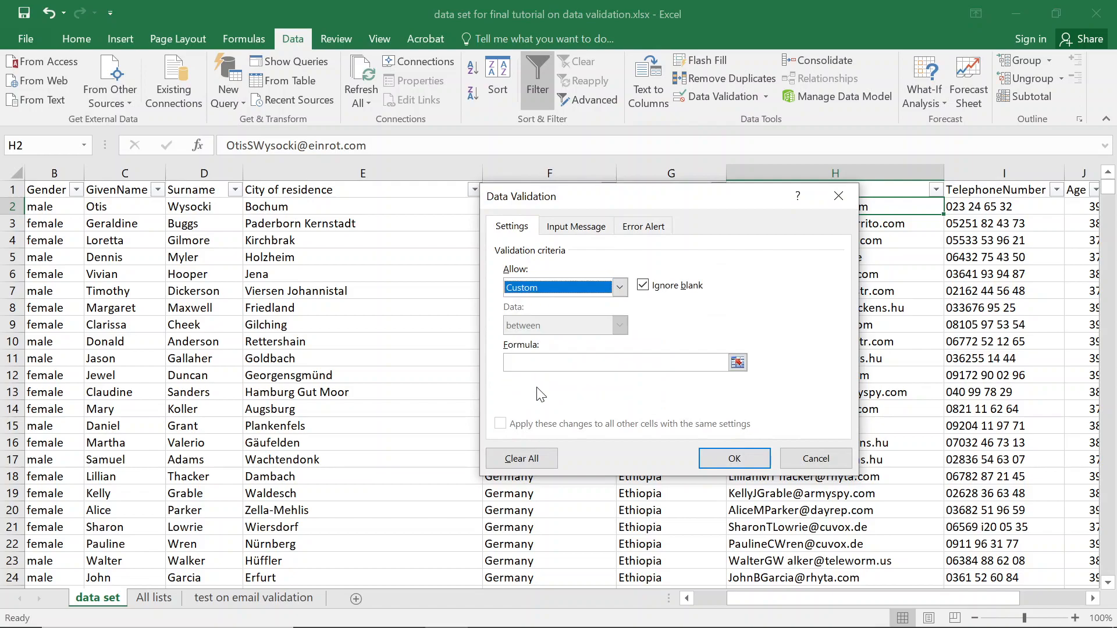
left_click(583, 363)
type("=")
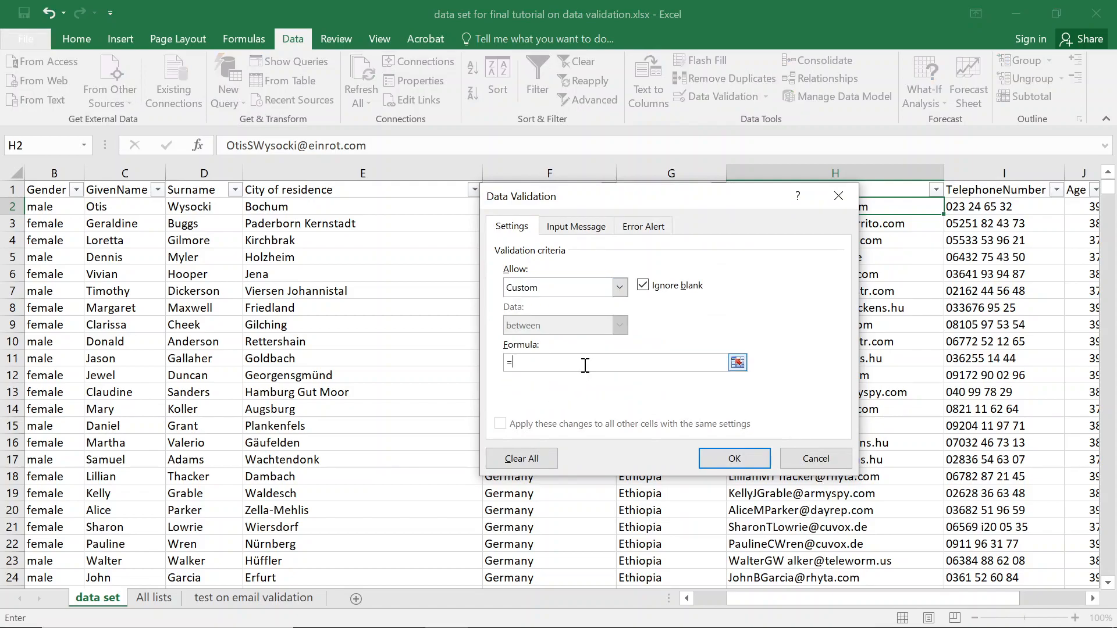
type("and (find(\"@\",")
left_click_drag(639, 198, 406, 172)
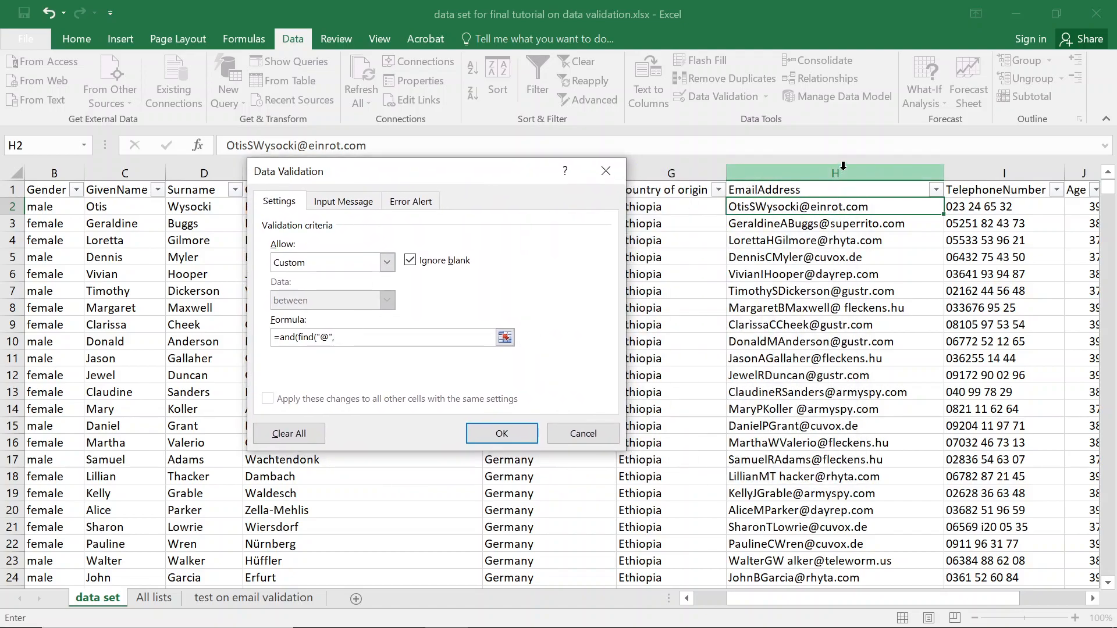
type("h2")
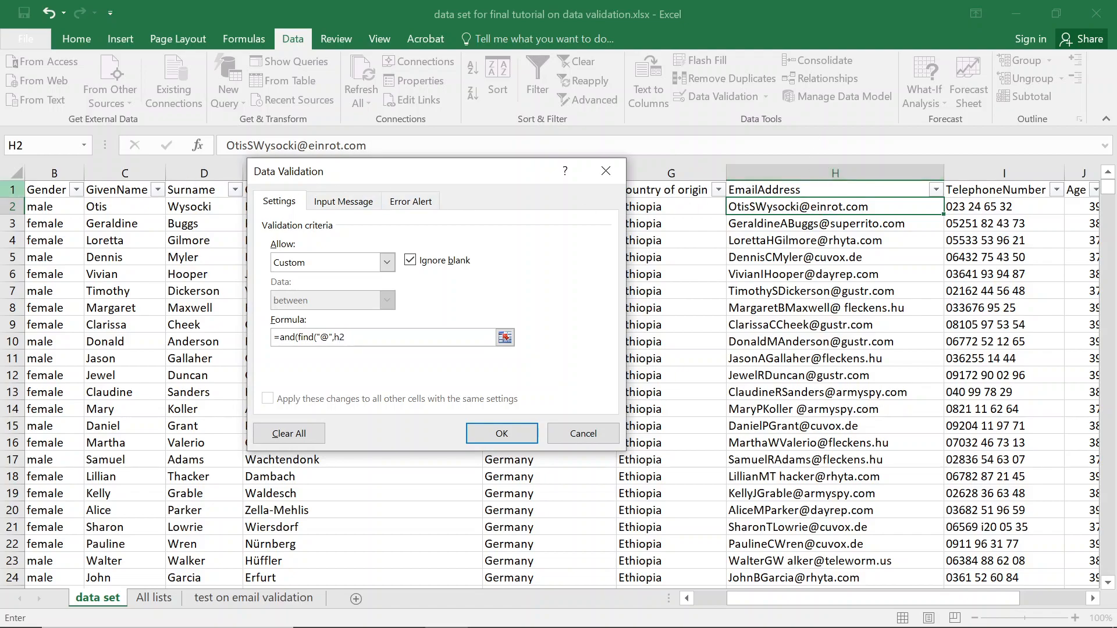
type("),find(")
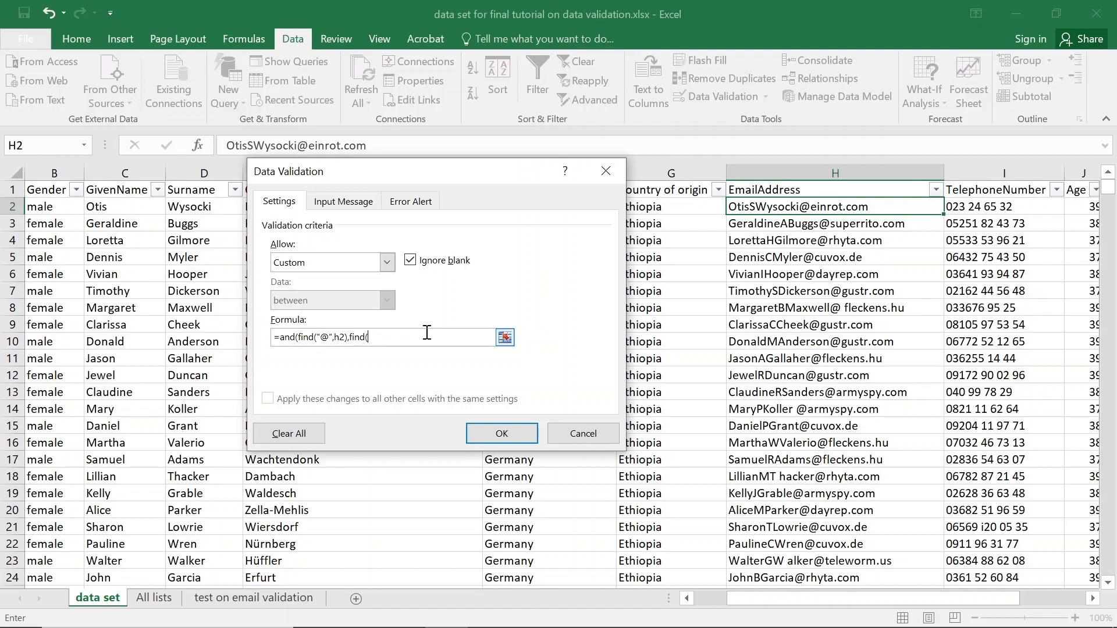
type("\"")
type("\",h2)")
type(",iserror(find(\" \",he")
key("BackSpace")
type("2)))")
key("Return")
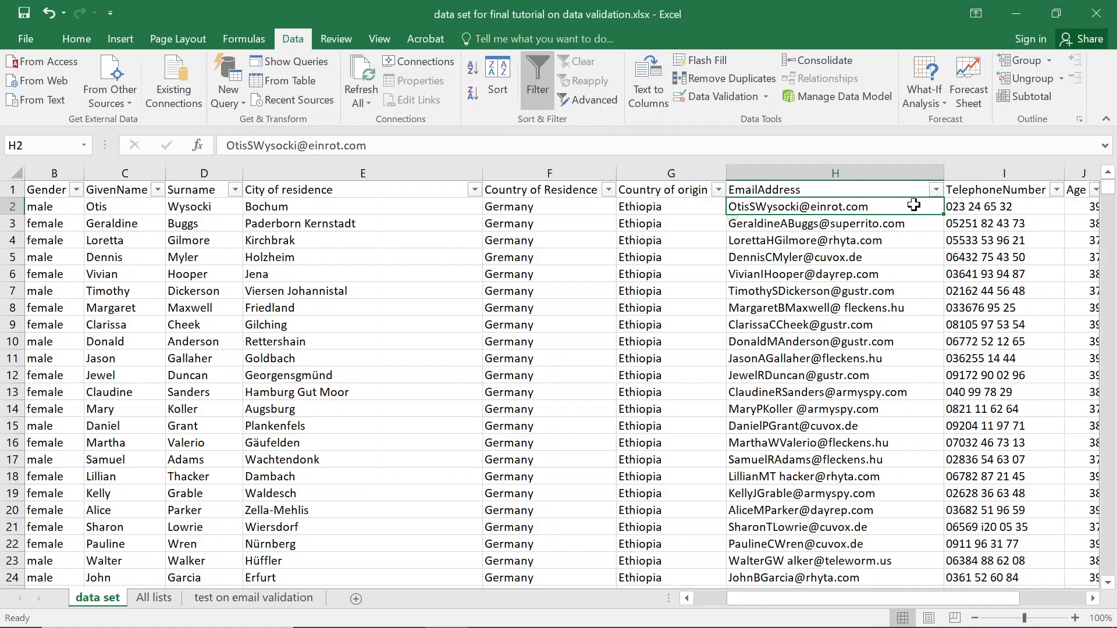
left_click(986, 207)
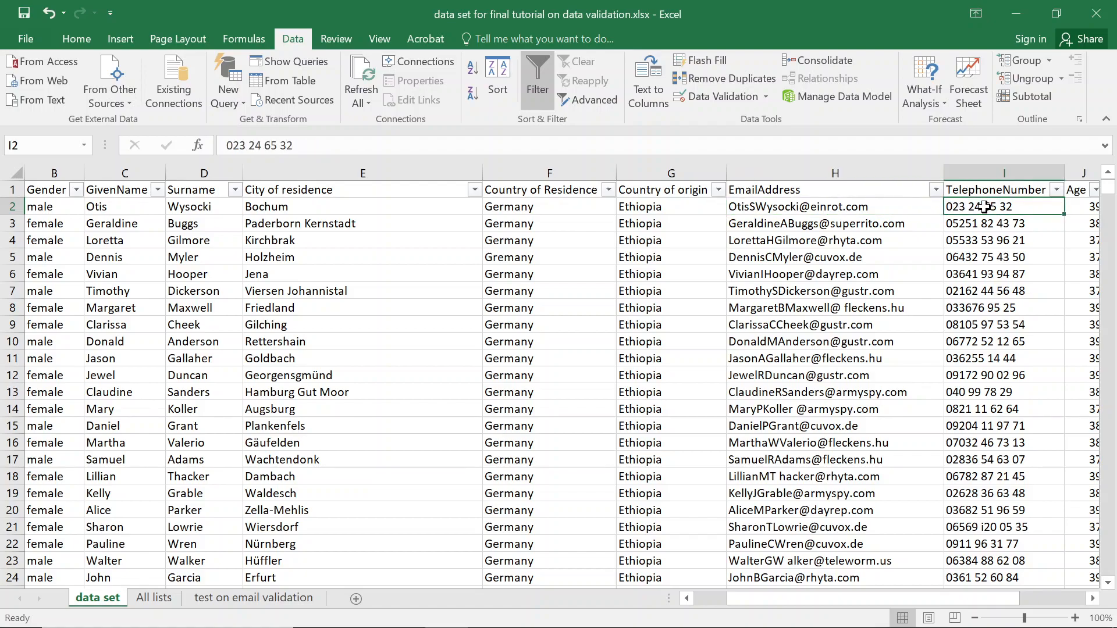
scroll(984, 207, "right", 1)
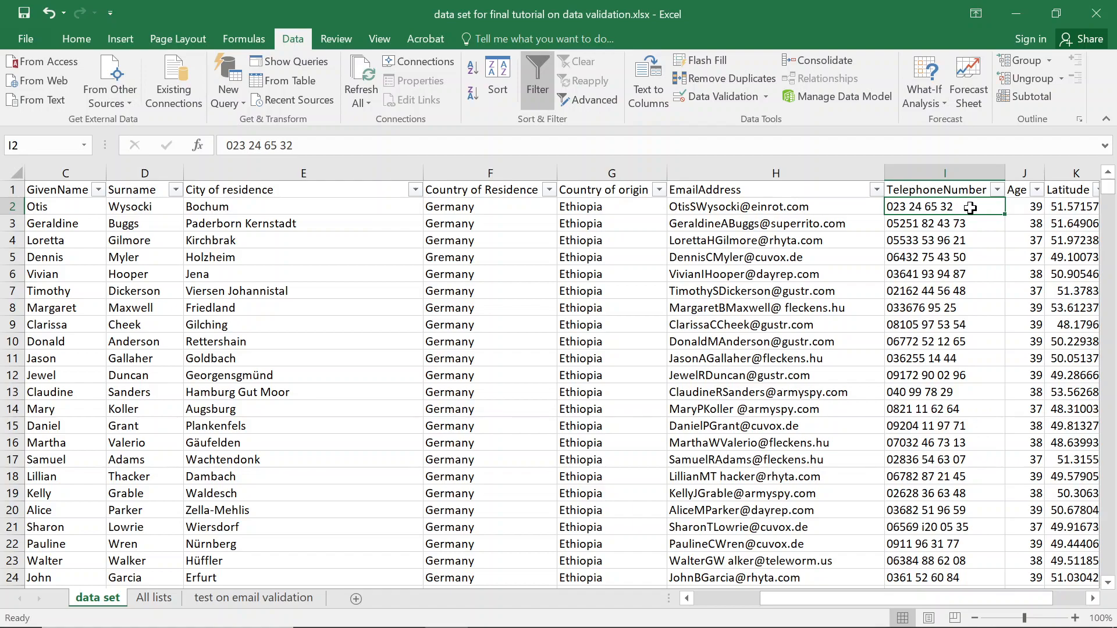
Insert an empty column before Age and give it the header telephone_fix.
key("Right")
key("Right")
key("Right")
key("Left")
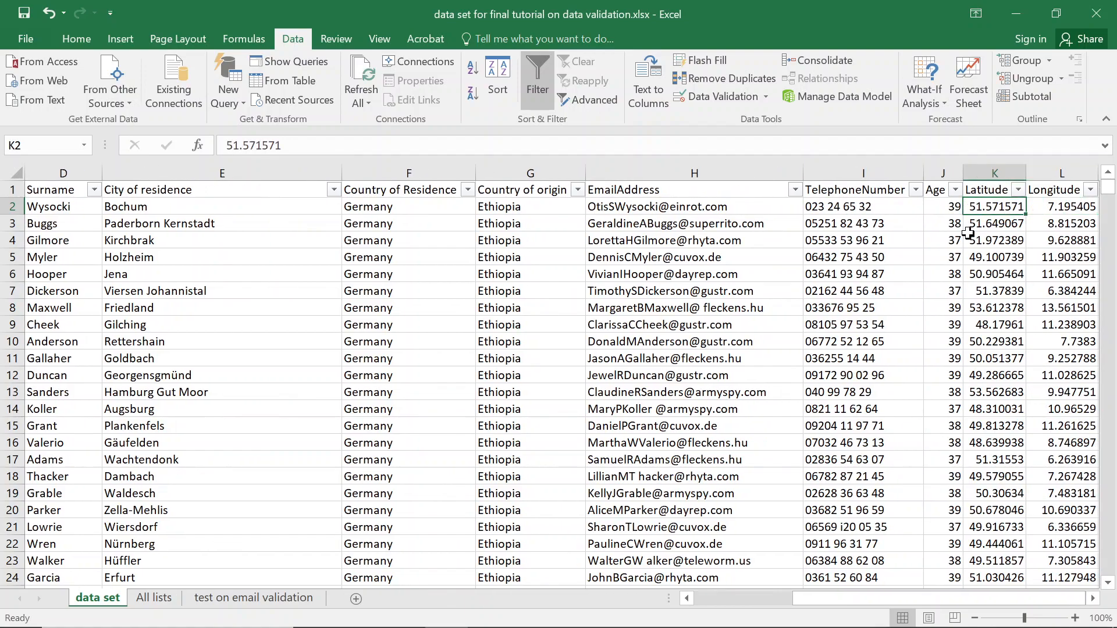
right_click(943, 173)
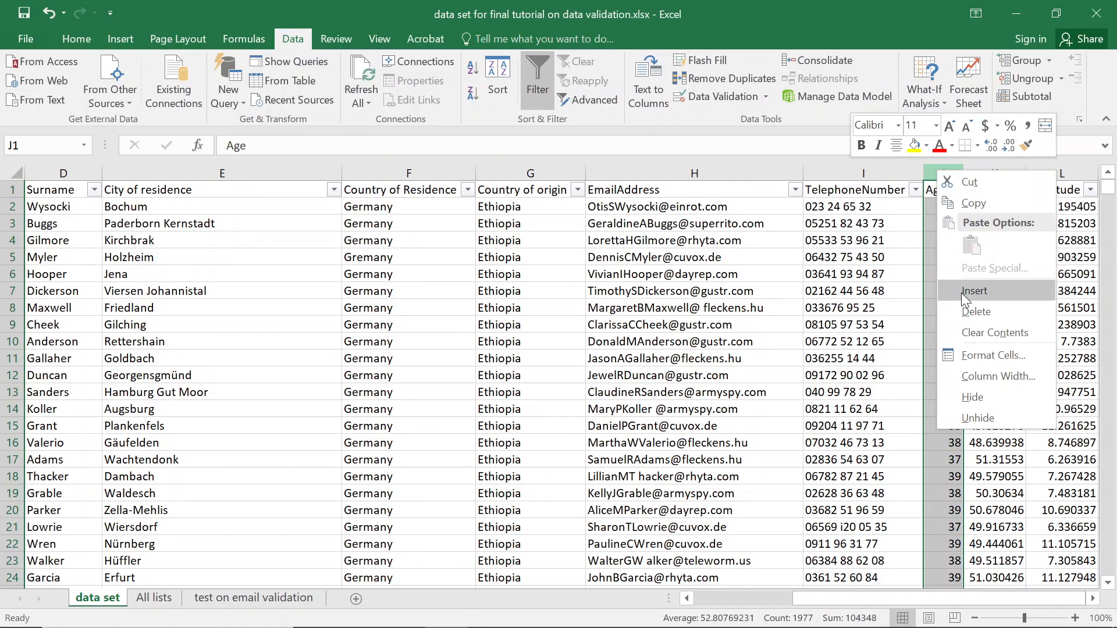
left_click(962, 291)
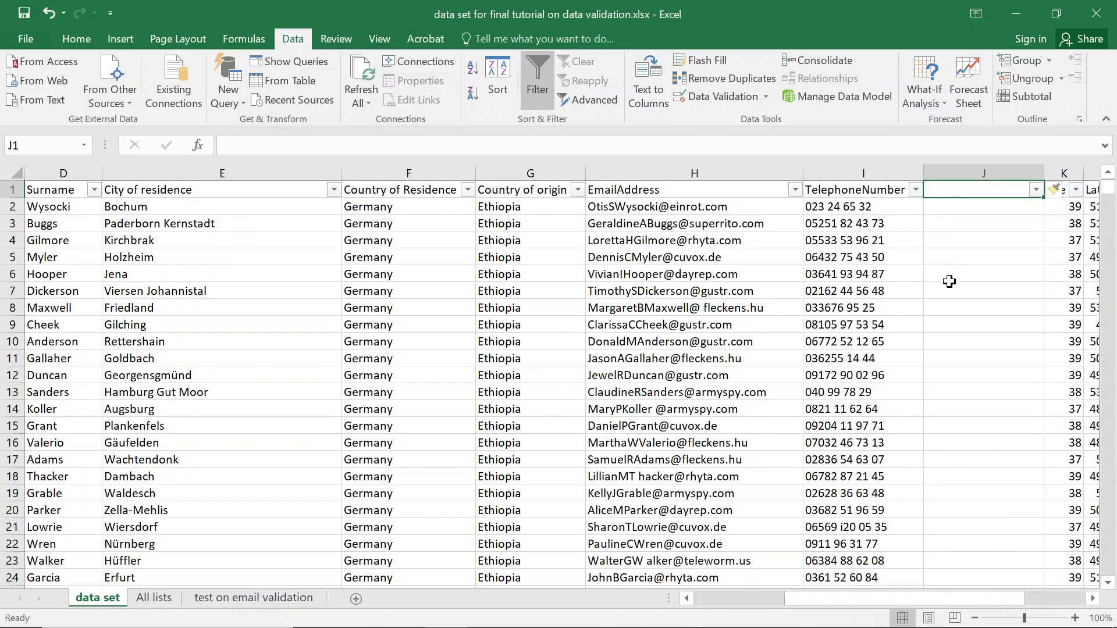
type("telephone_fix")
key("Return")
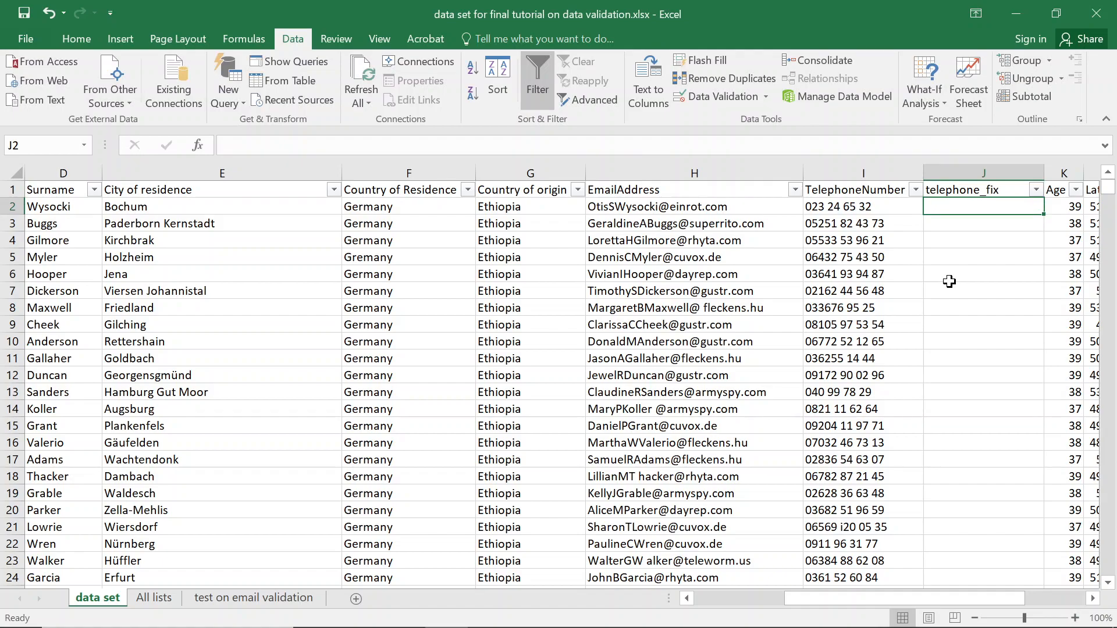
Begin a SUBSTITUTE formula in J2, then cancel it unfinished.
type("=sub")
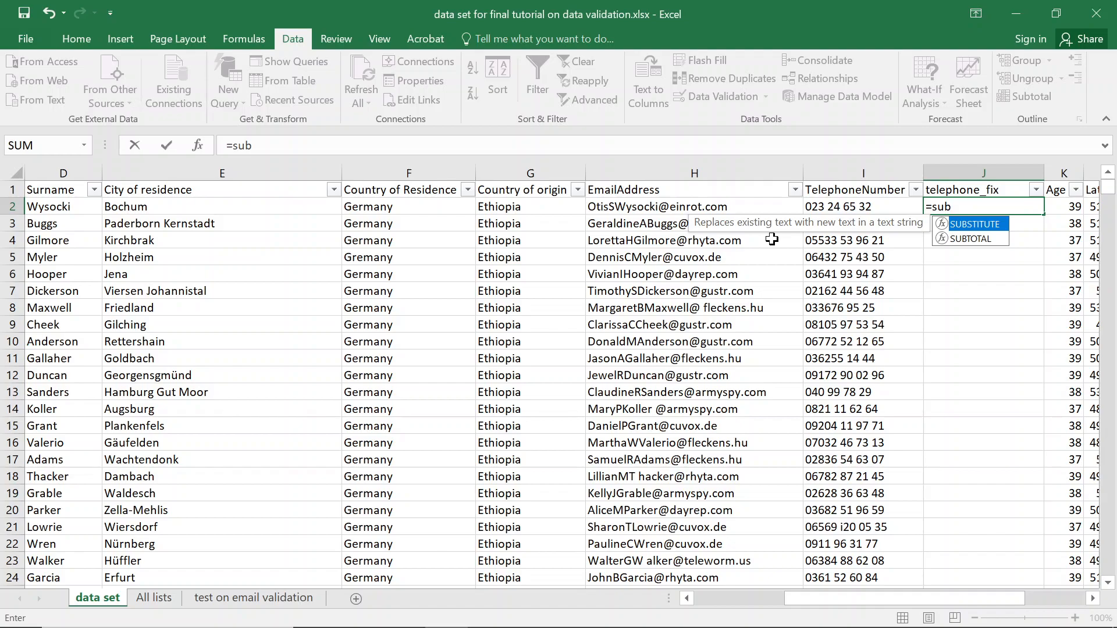
key("Tab")
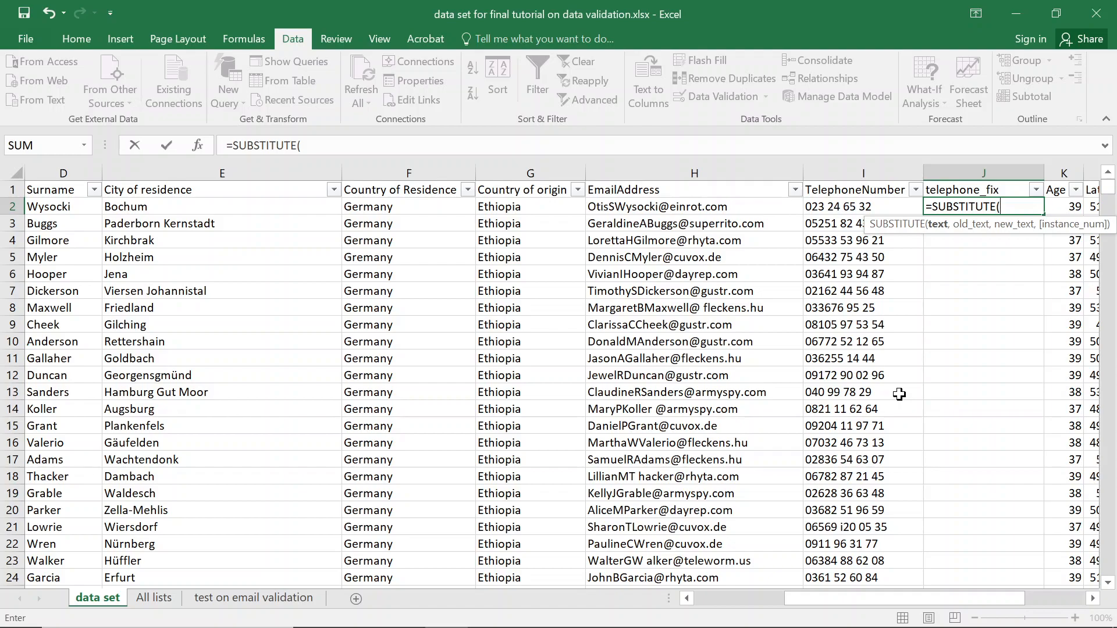
key("Escape")
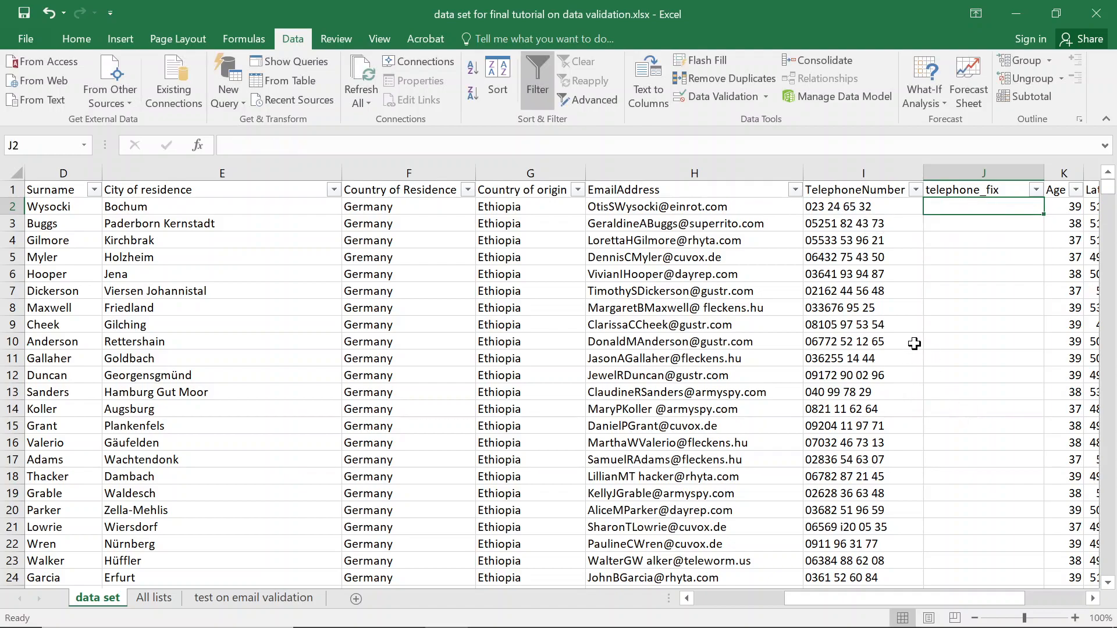
In J2, start a SUBSTITUTE formula that takes the phone number in I2.
scroll(914, 348, "up", 2, "ctrl")
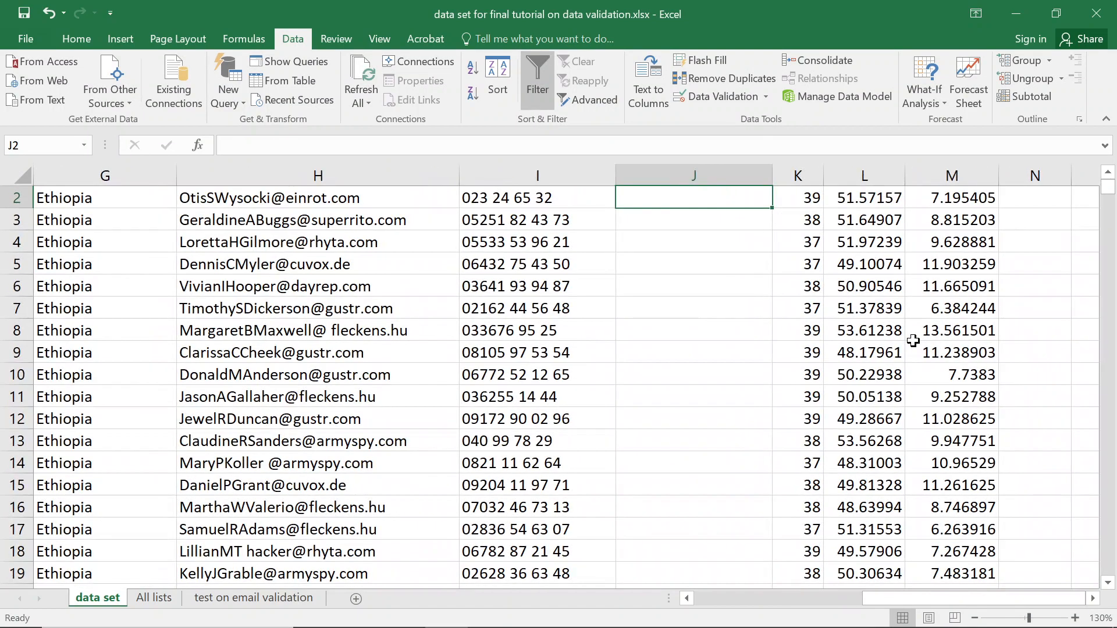
scroll(913, 340, "up", 3, "ctrl")
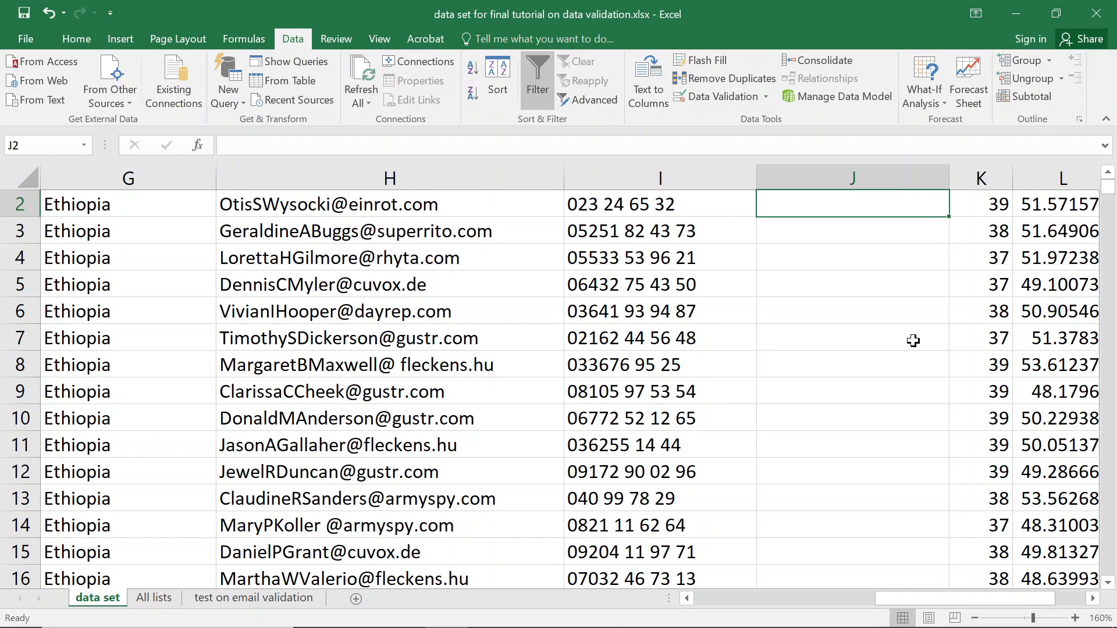
scroll(913, 340, "up", 1, "ctrl")
scroll(913, 340, "up", 1)
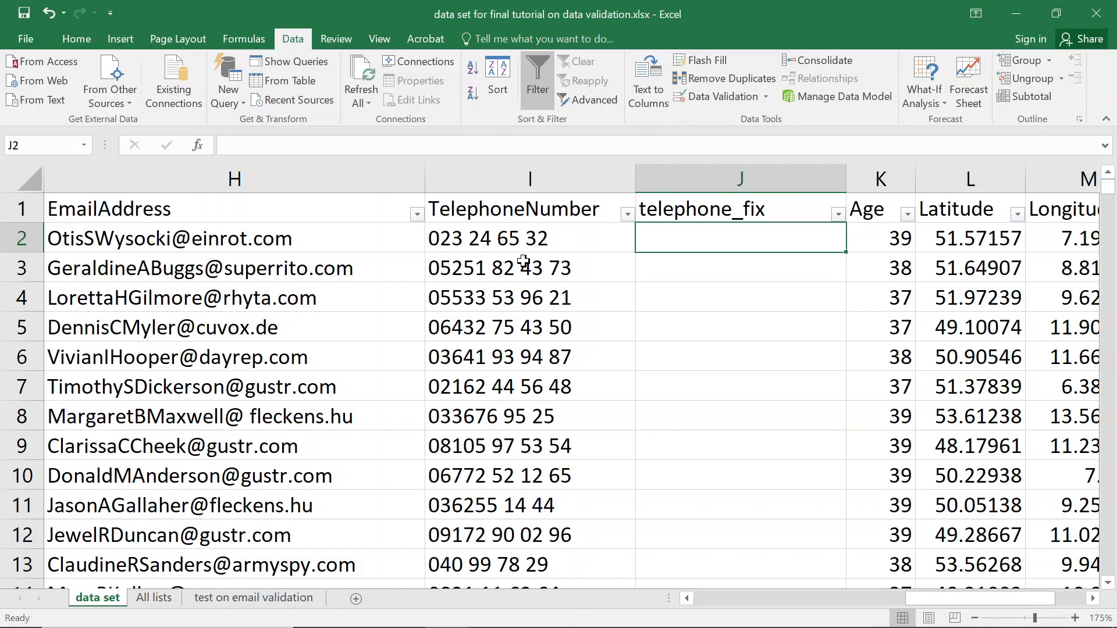
scroll(523, 261, "up", 1, "ctrl")
left_click(559, 245)
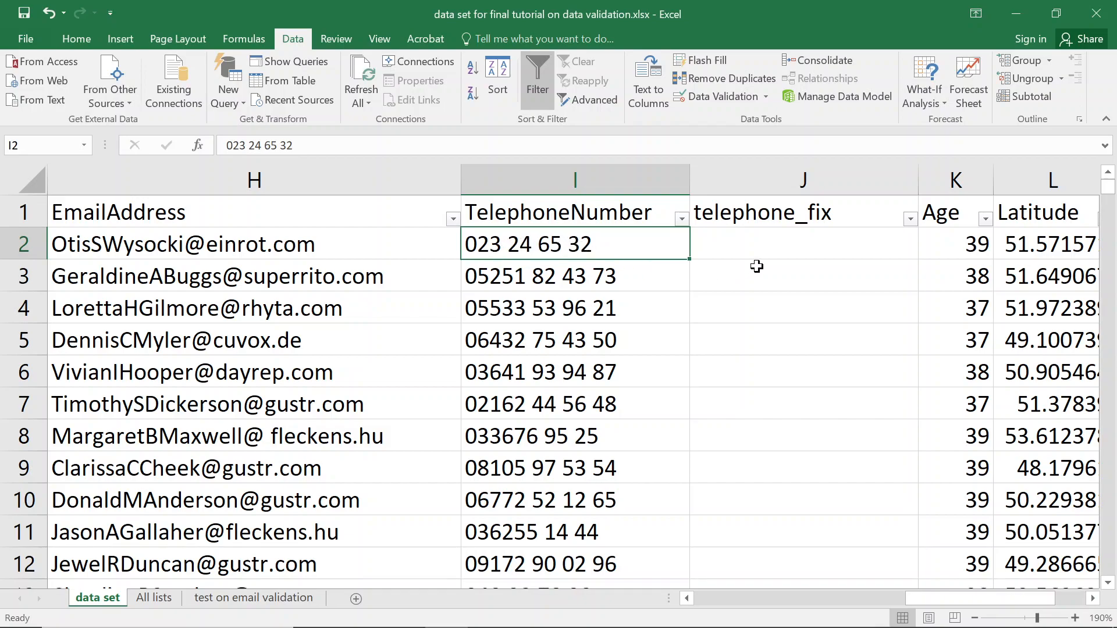
left_click(806, 249)
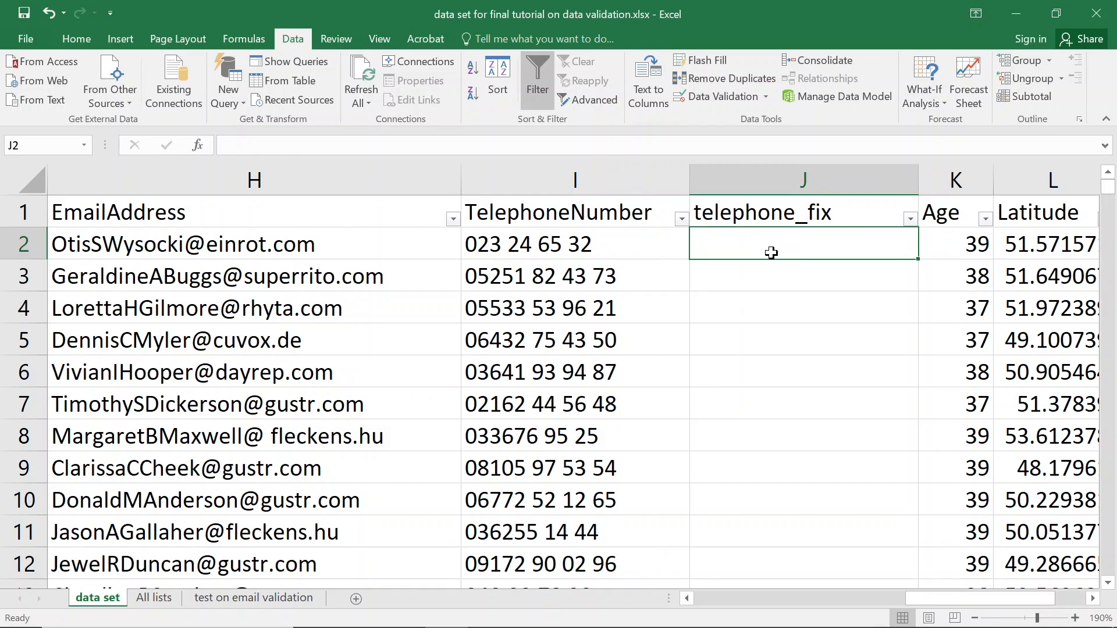
type("=sub")
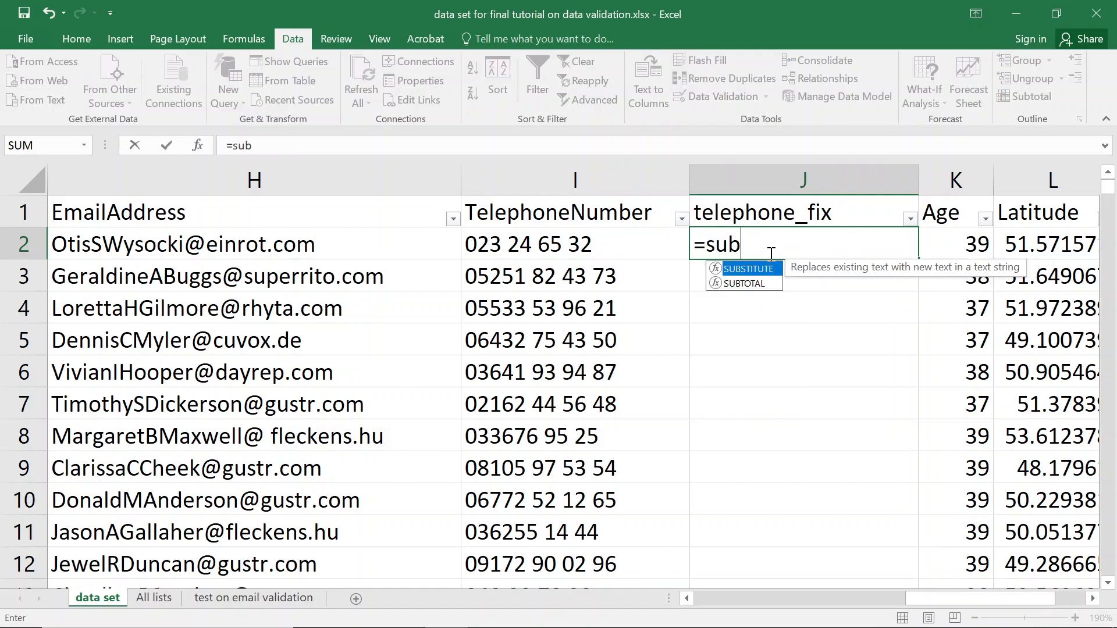
key("Tab")
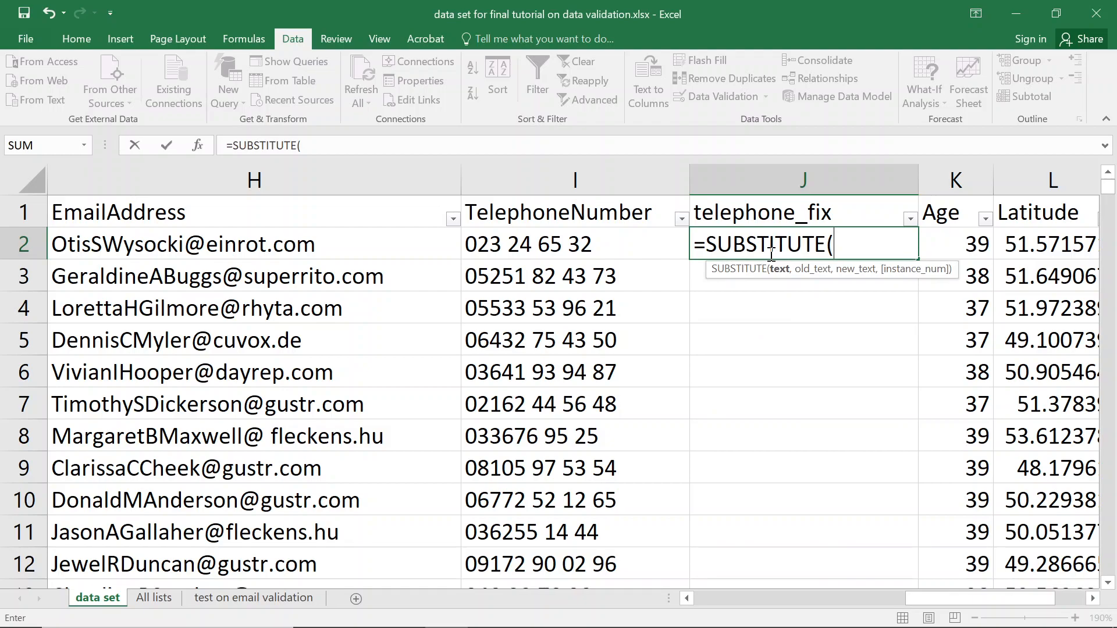
left_click(621, 249)
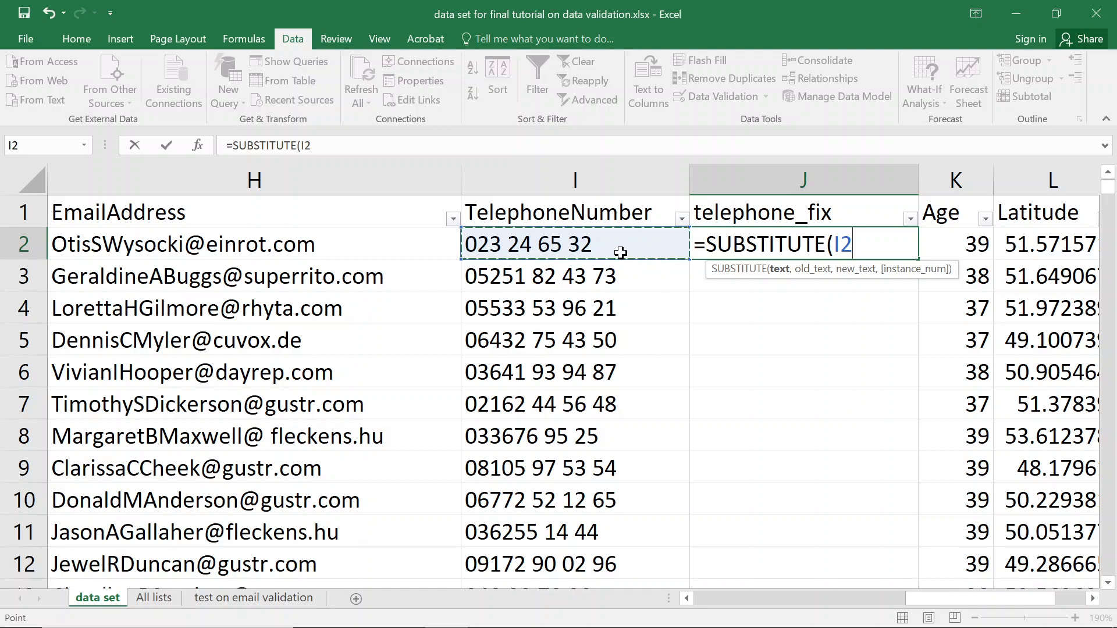
type(",")
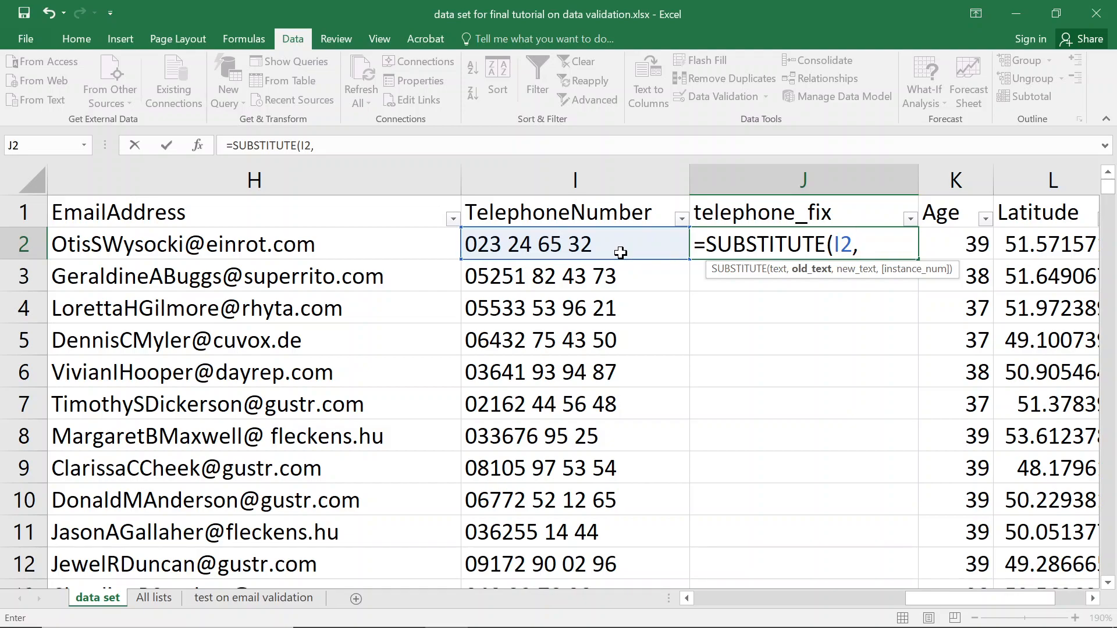
type("\" \"")
left_click_drag(875, 240, 868, 240)
left_click(900, 243)
type(",")
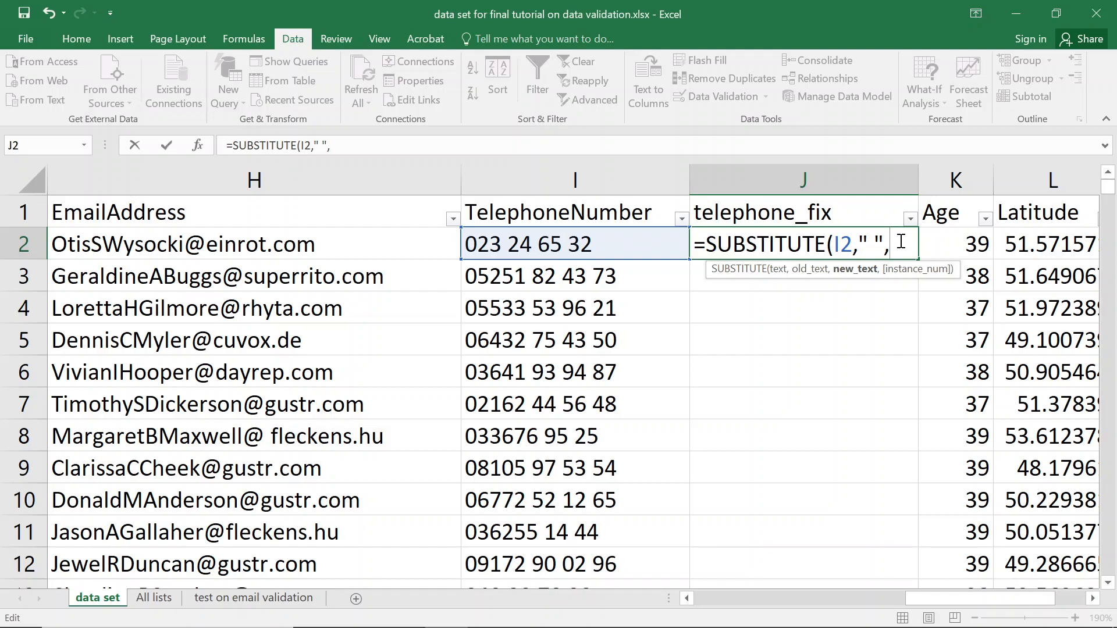
type("\"\"")
type(")")
key("Return")
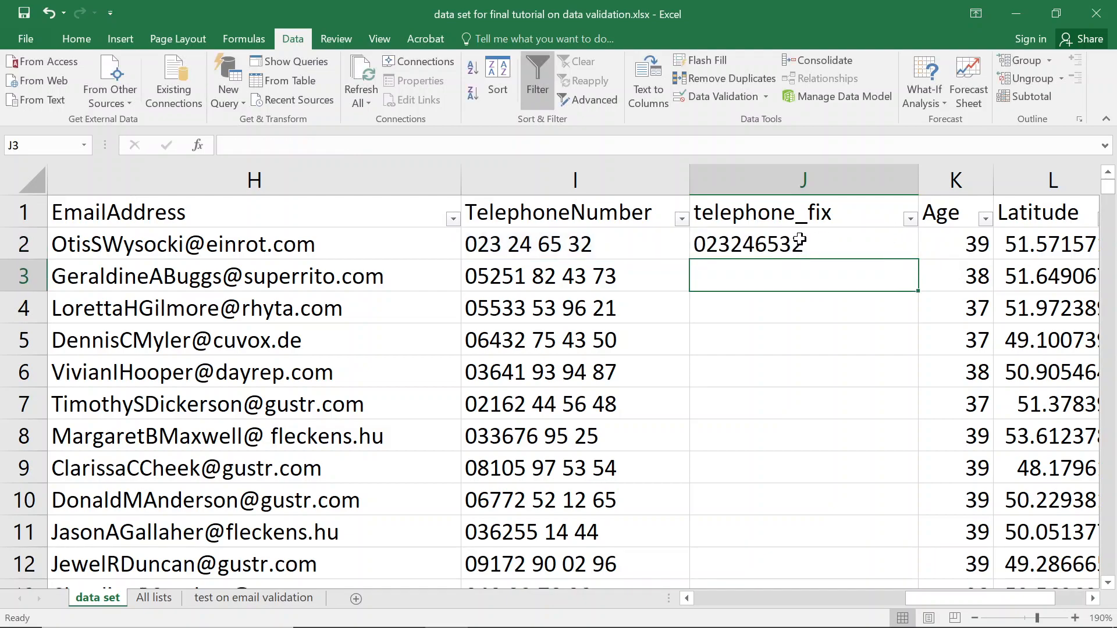
left_click(835, 240)
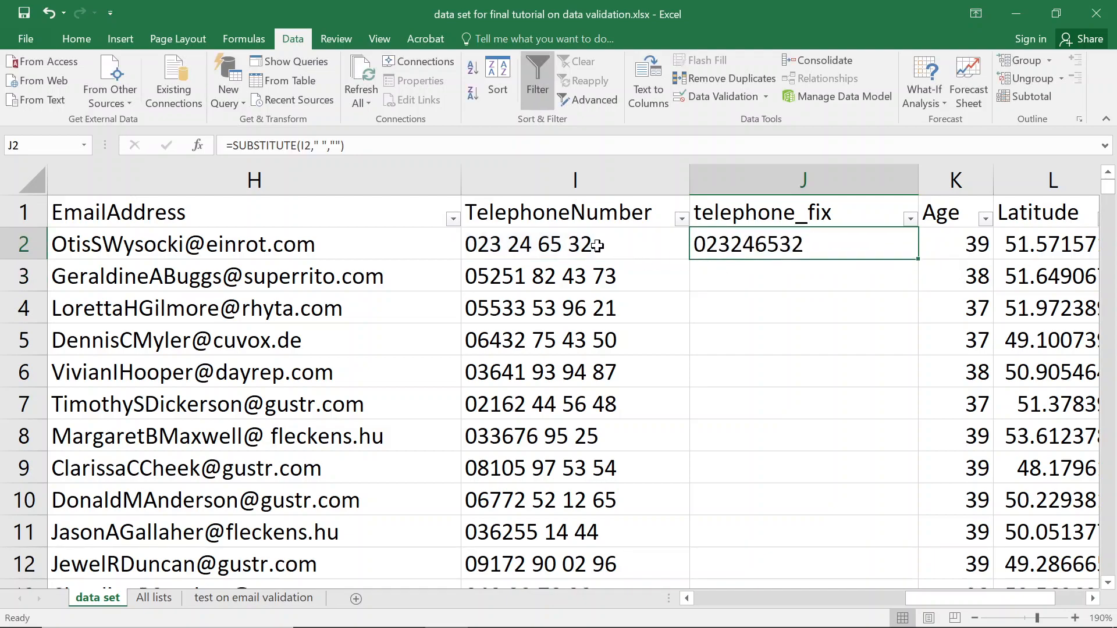
left_click(502, 243)
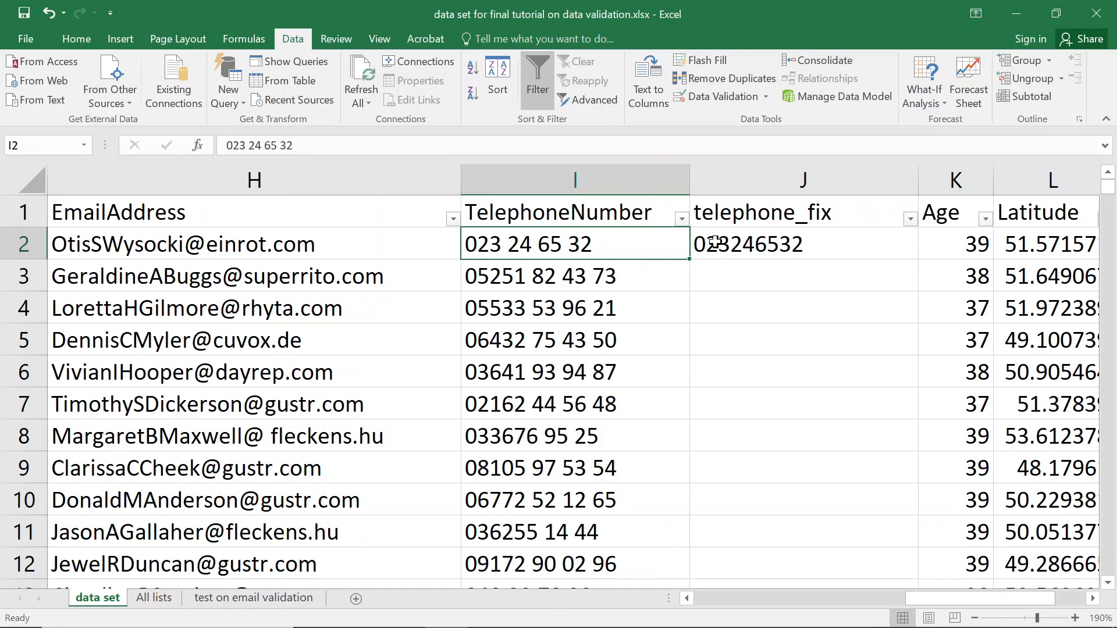
left_click(744, 241)
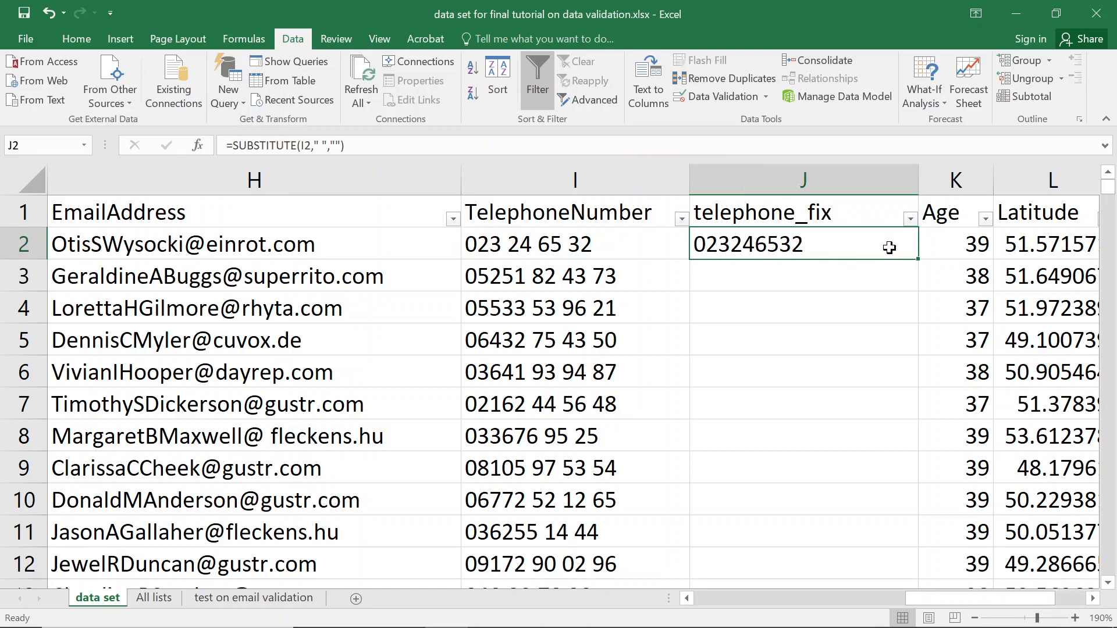
Fill the SUBSTITUTE formula down column J to row 1977 and copy J2:J1977.
double_click(918, 259)
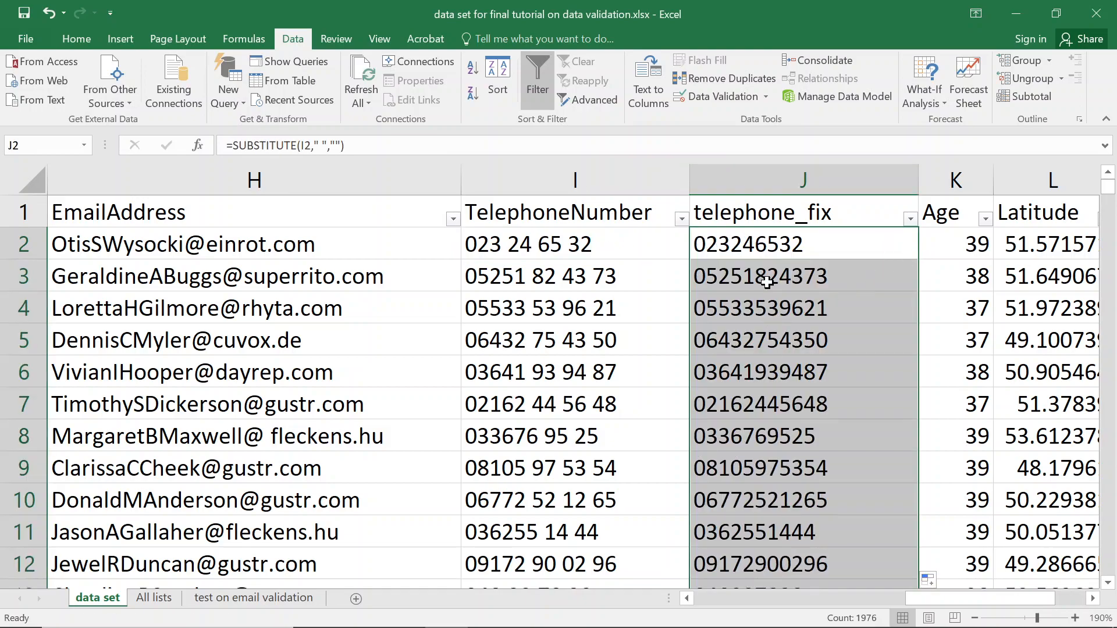
left_click(775, 244)
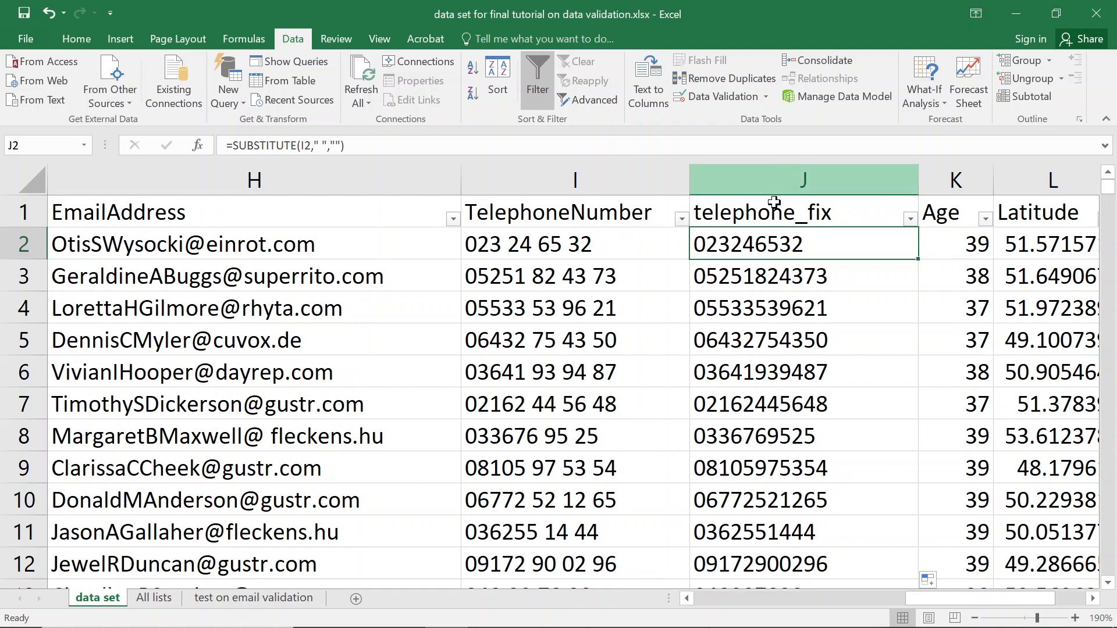
key("ctrl+shift+Down")
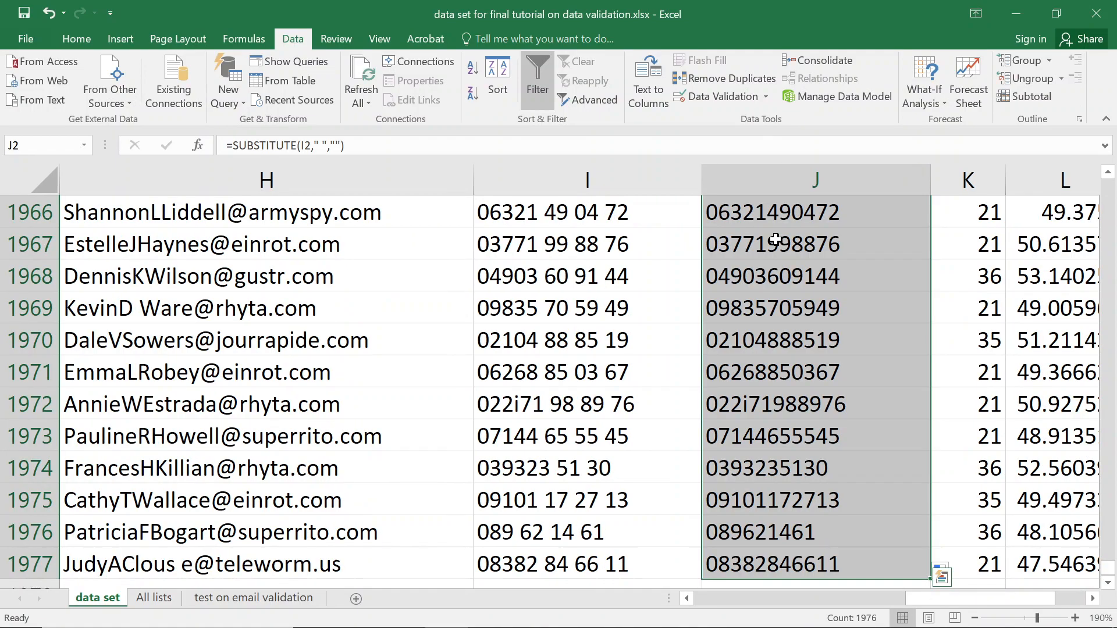
key("ctrl+c")
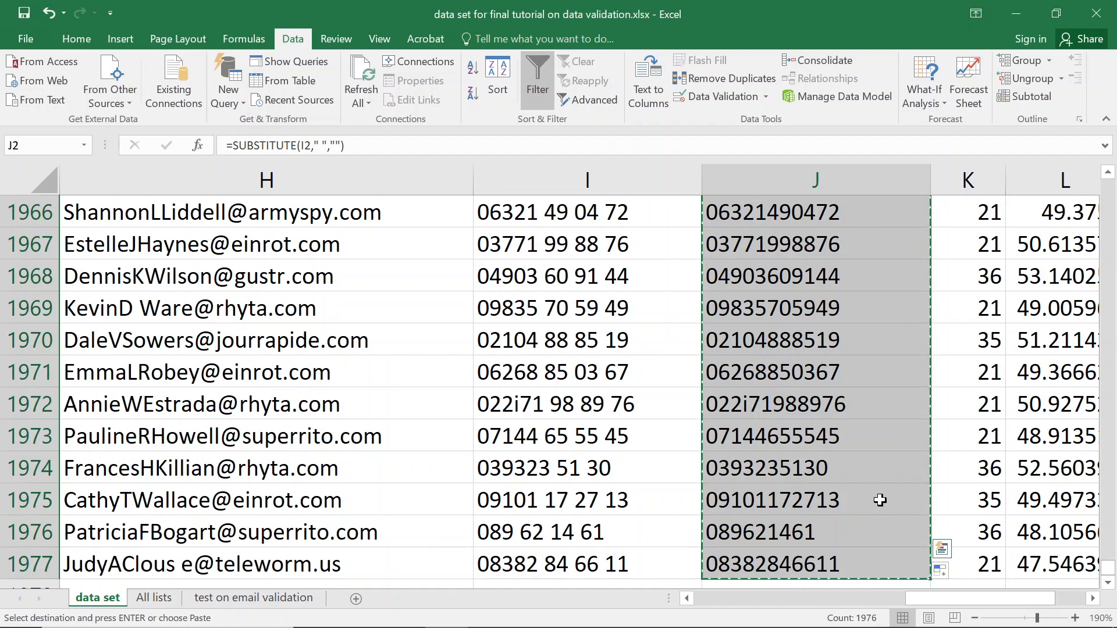
key("ctrl+v")
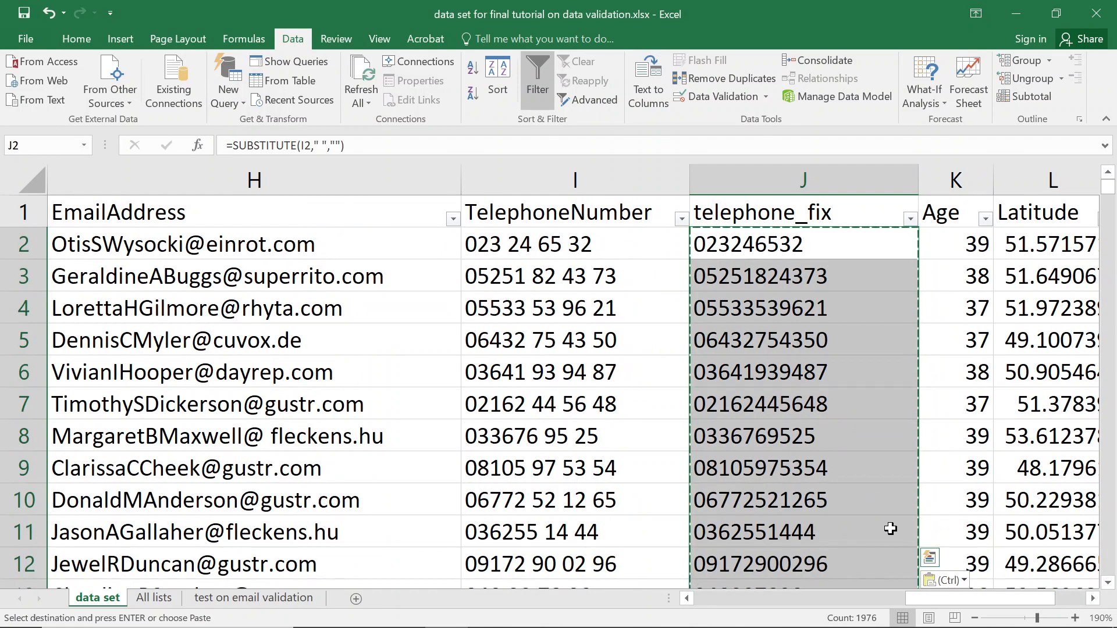
key("ctrl+z")
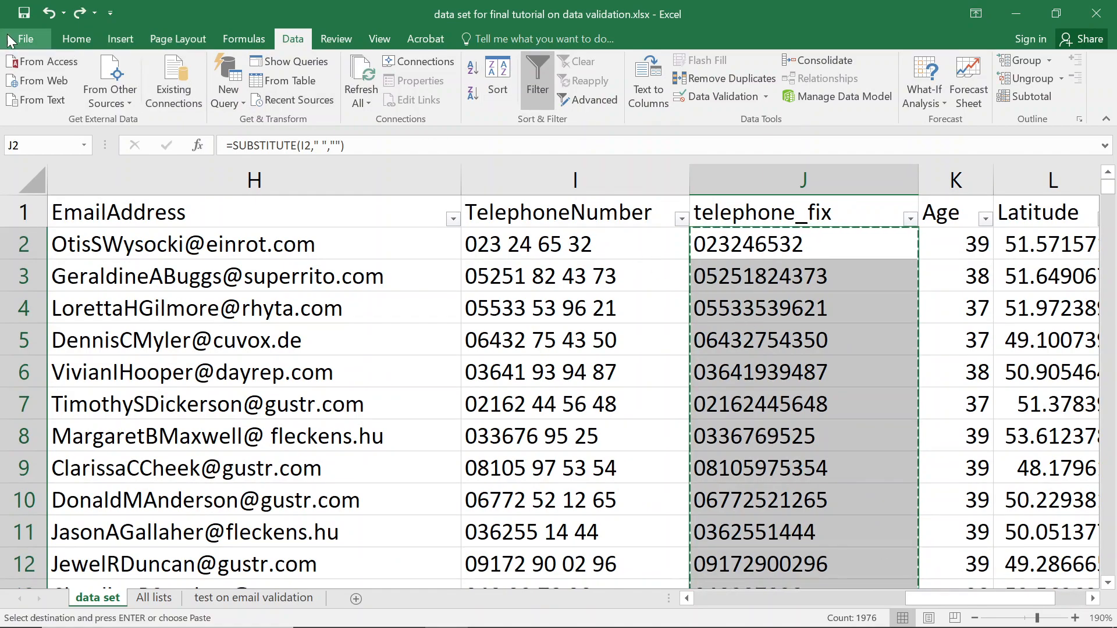
Paste column J back as values so the cleaned numbers replace the formulas.
left_click(77, 39)
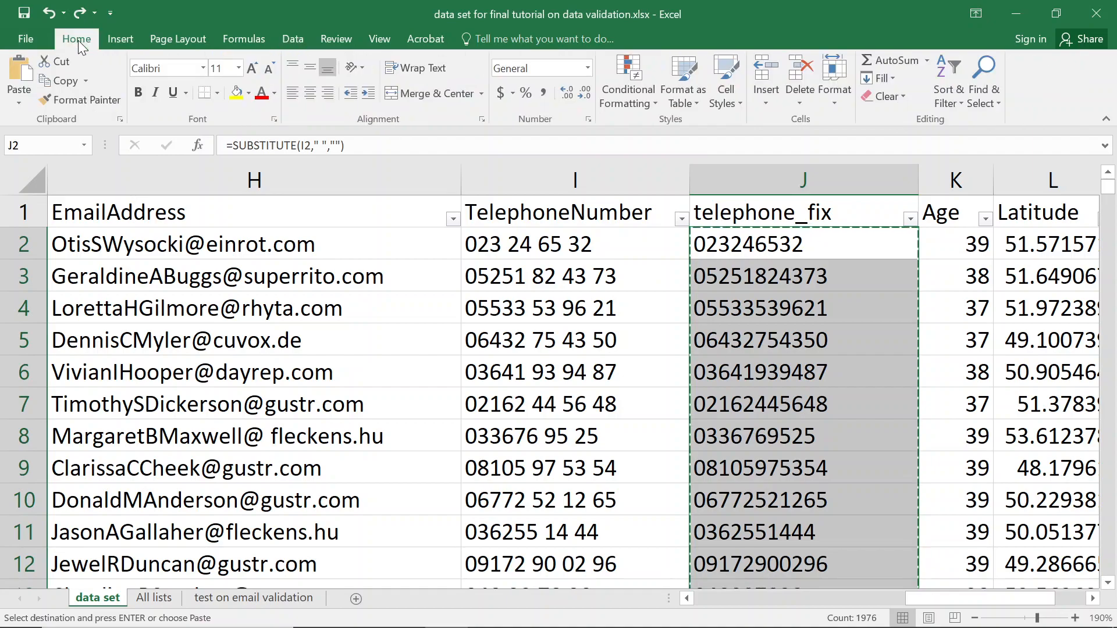
left_click(19, 102)
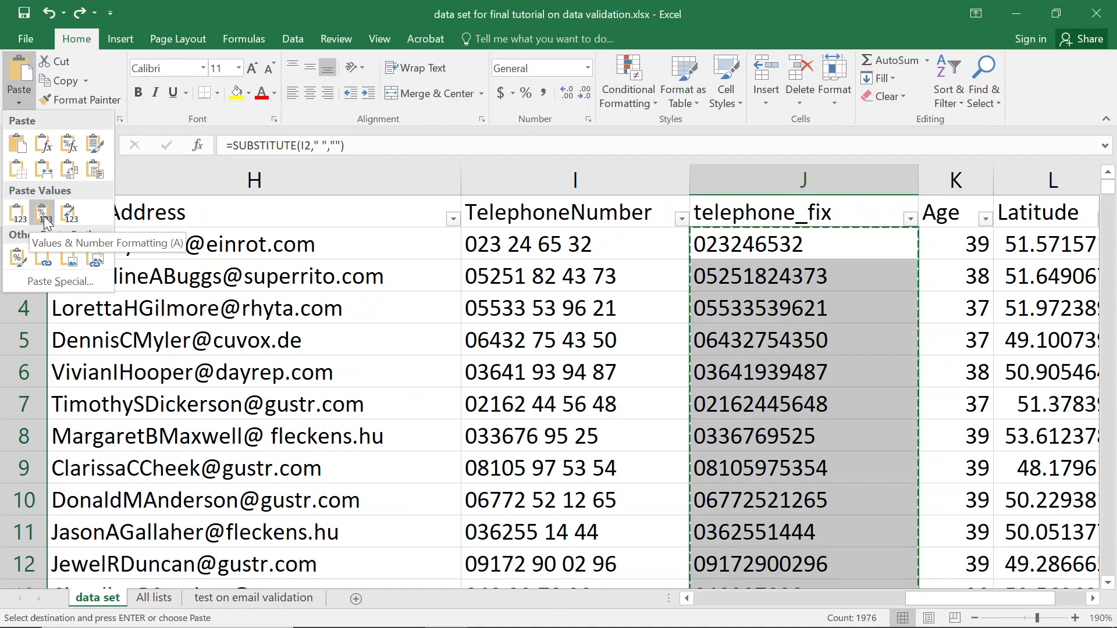
left_click(45, 221)
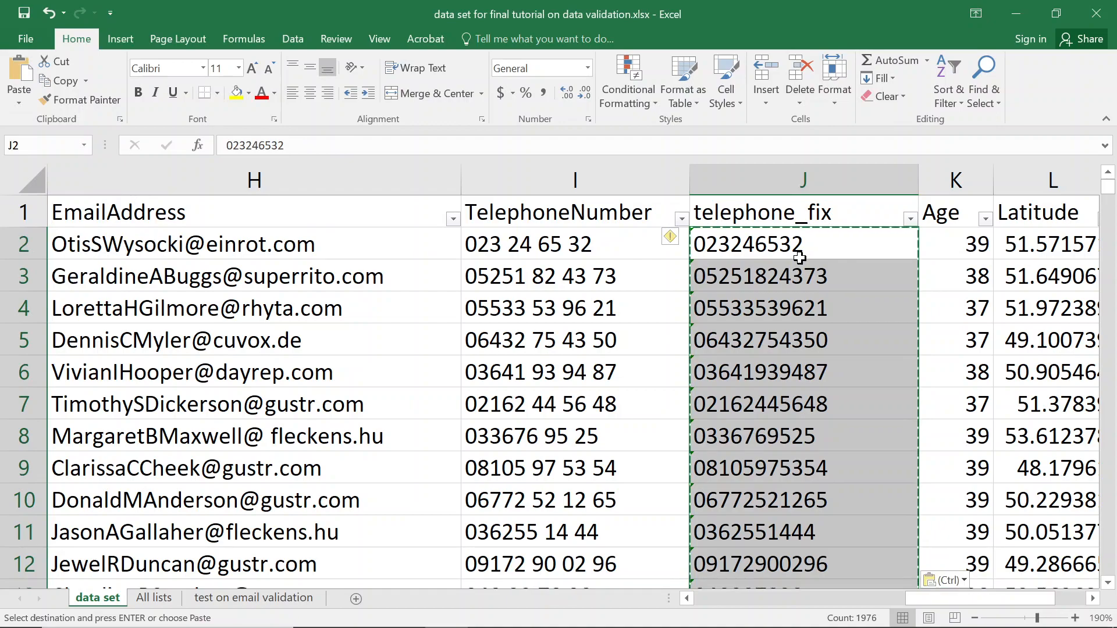
key("Escape")
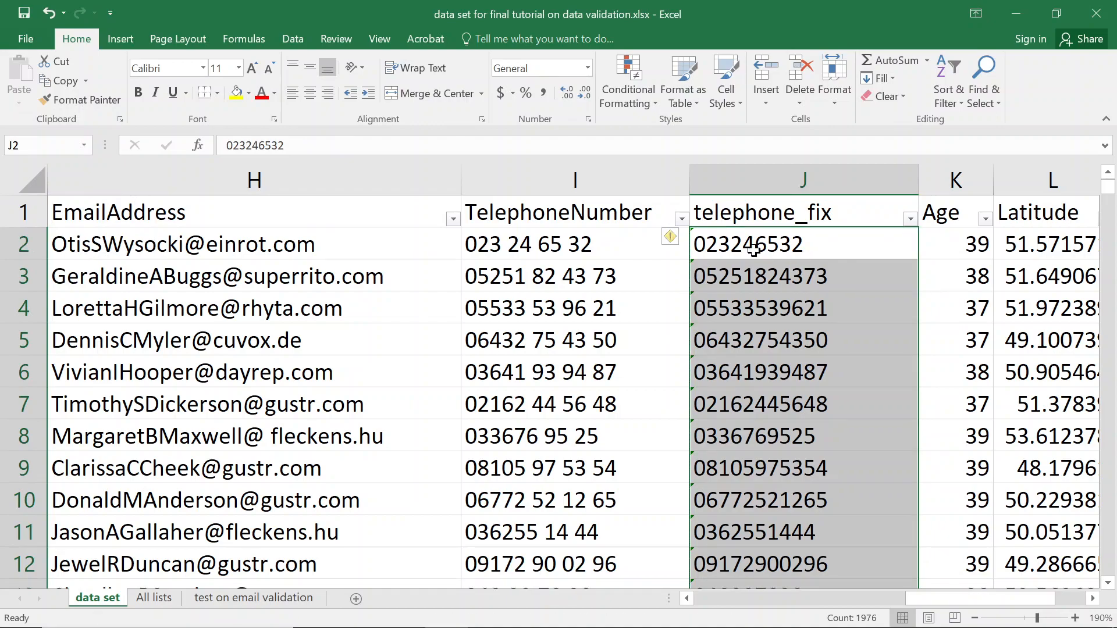
left_click(754, 250)
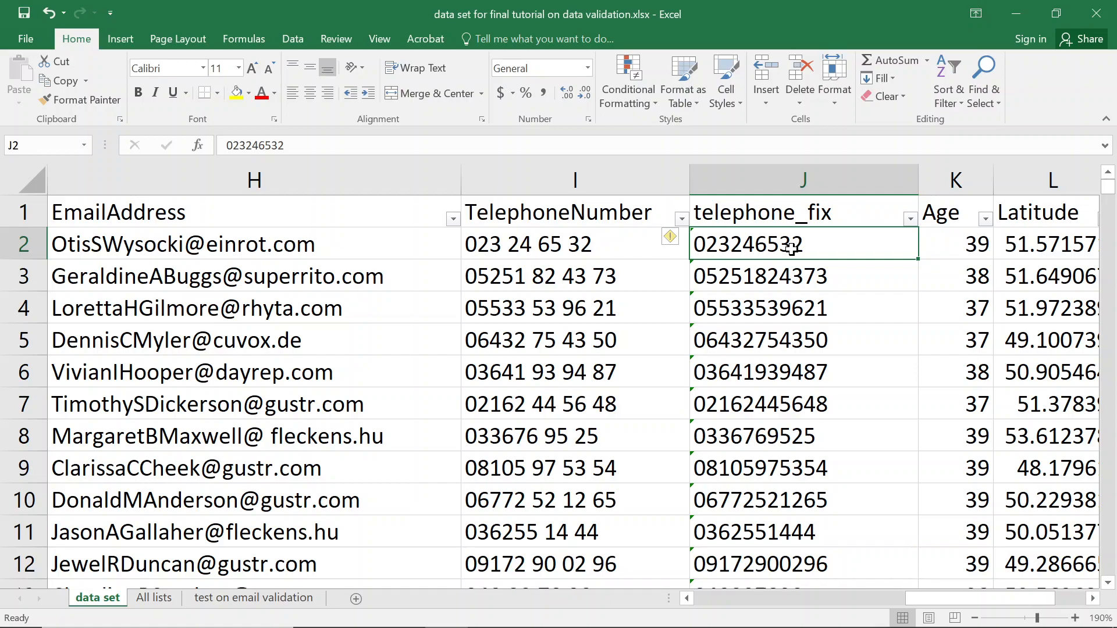
left_click(776, 180)
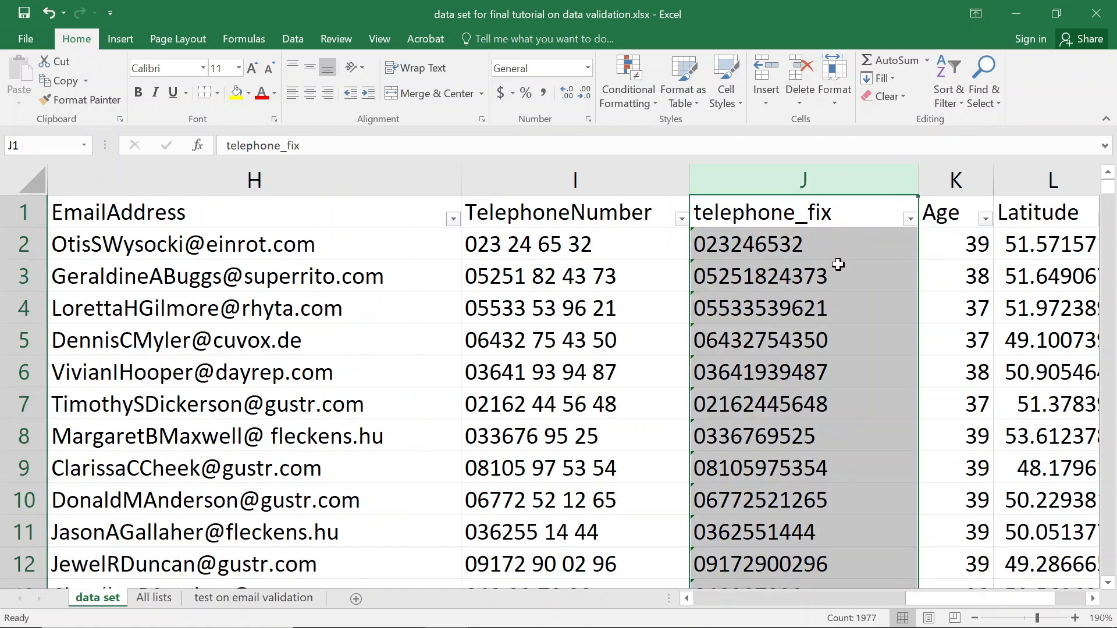
Inspect J2's Data Validation settings, confirming telephone_fix still allows any value.
left_click(295, 42)
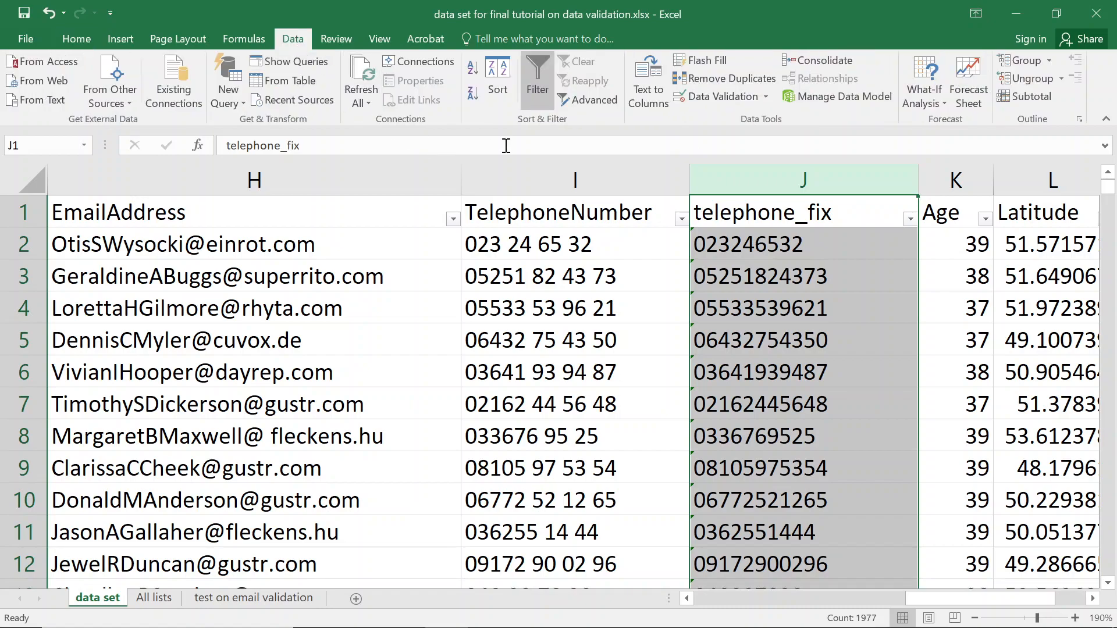
left_click(727, 99)
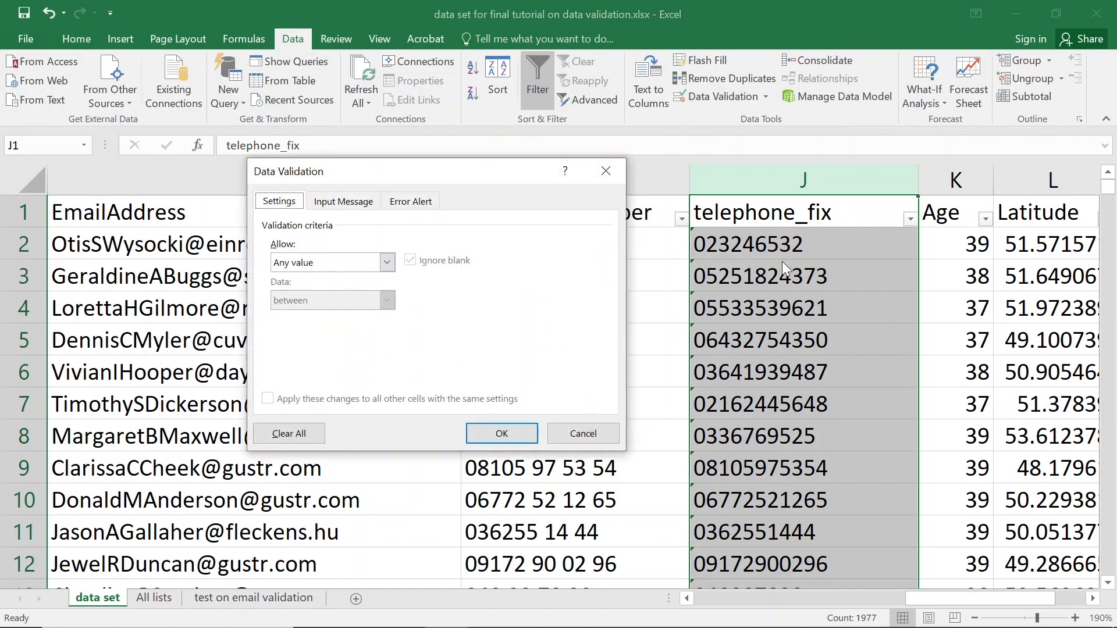
left_click(621, 171)
left_click(761, 214)
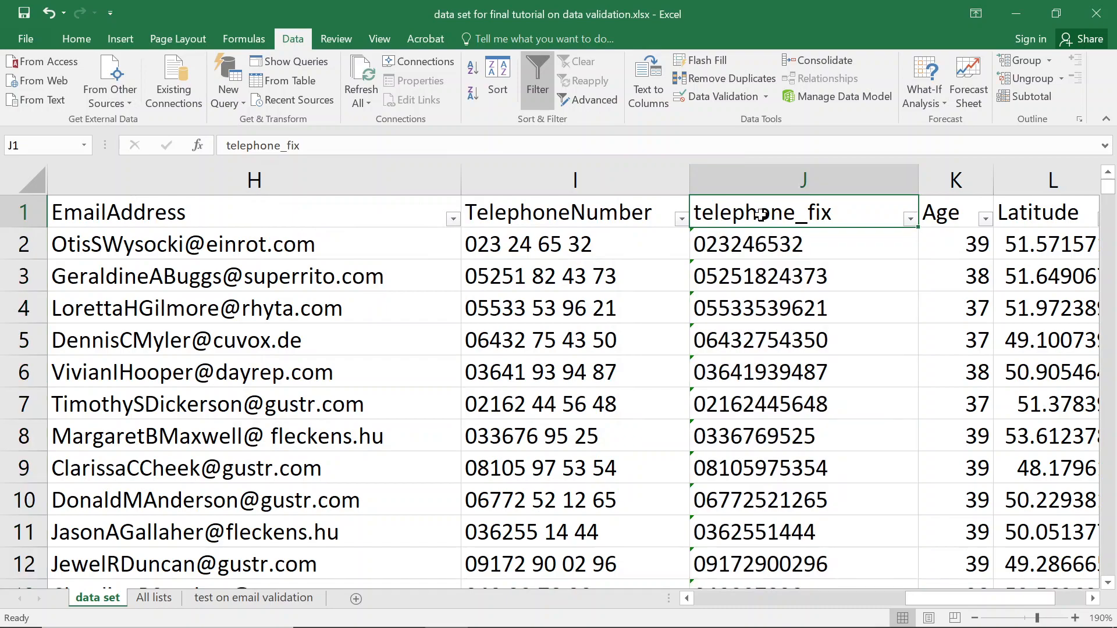
key("Down")
key("Up")
key("Down")
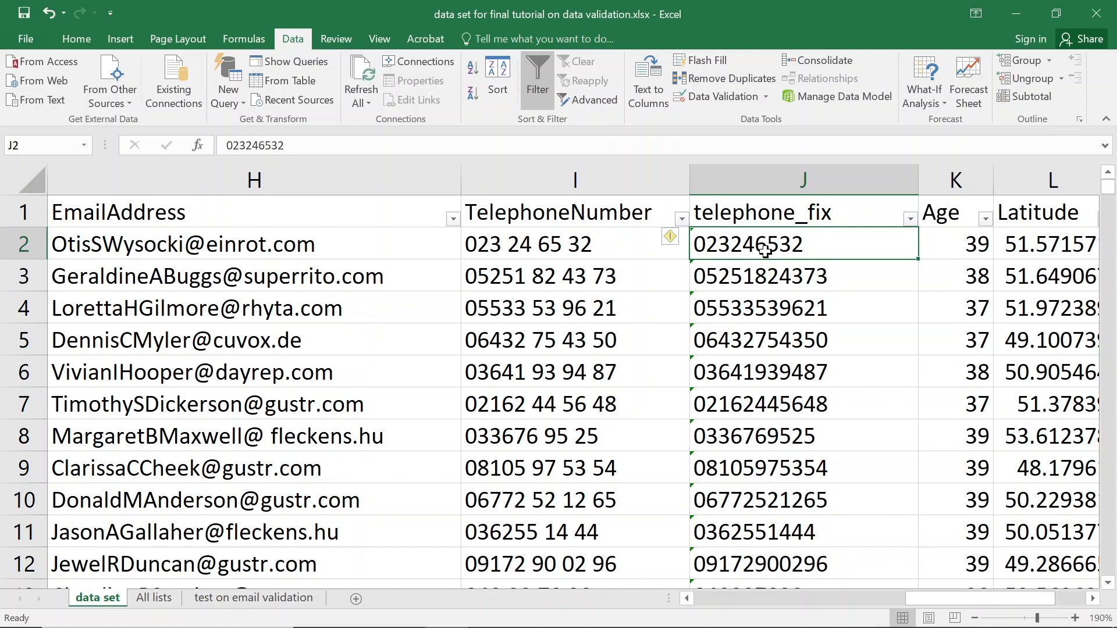
left_click(687, 94)
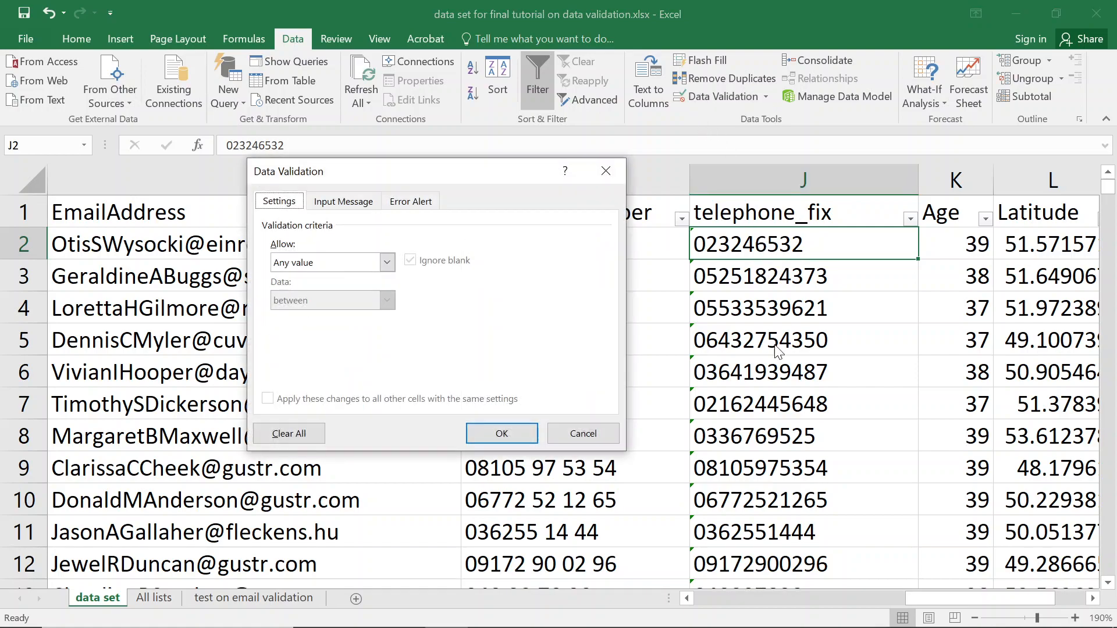
left_click(387, 263)
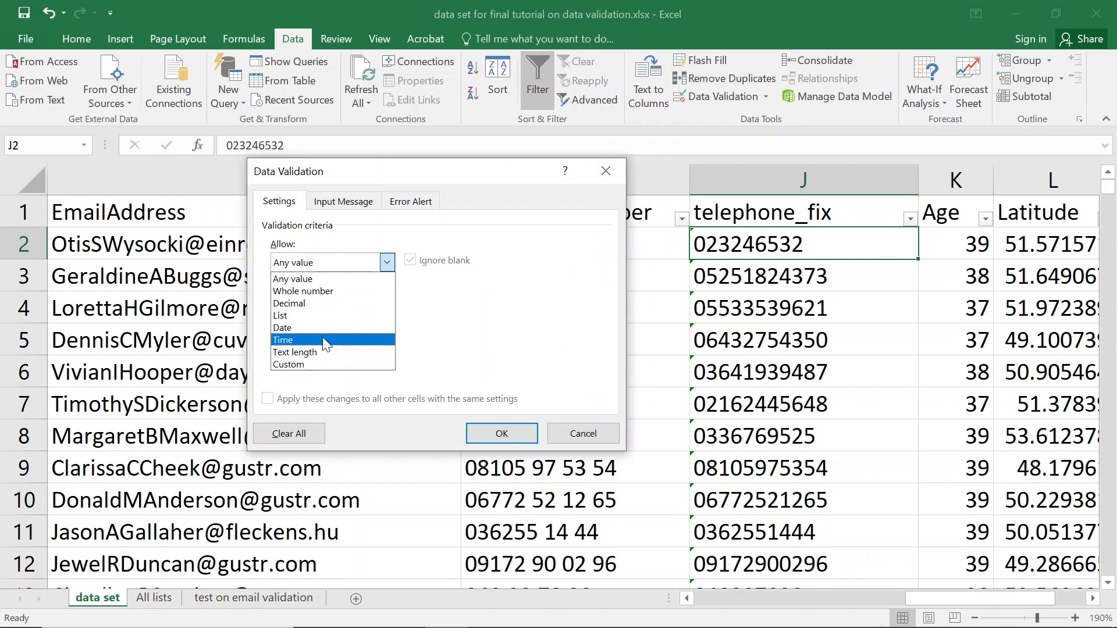
left_click(602, 173)
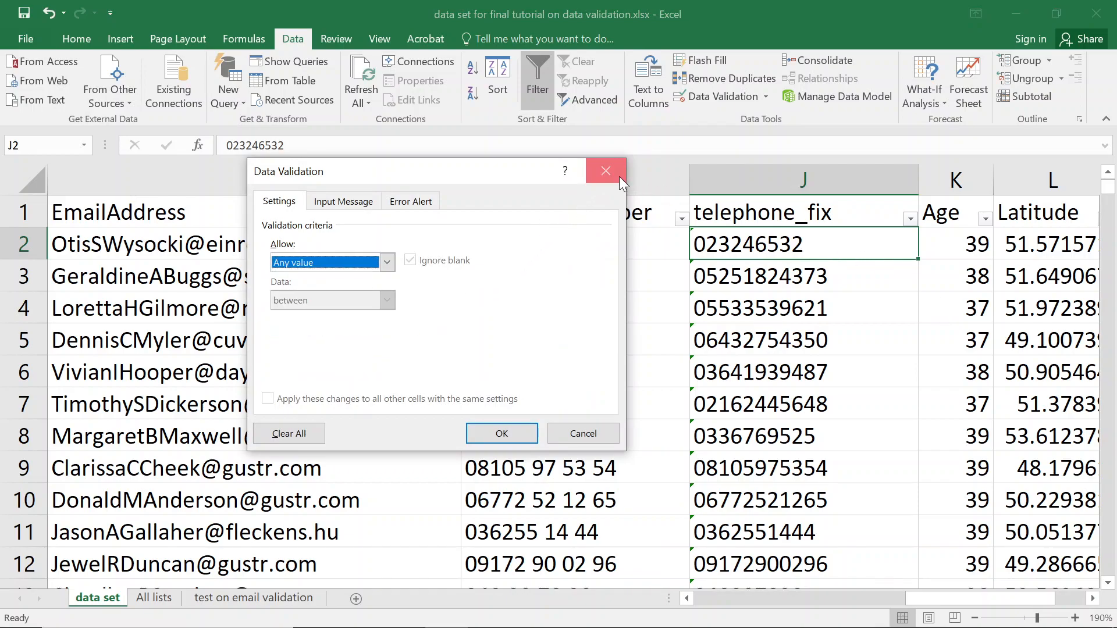
left_click(618, 175)
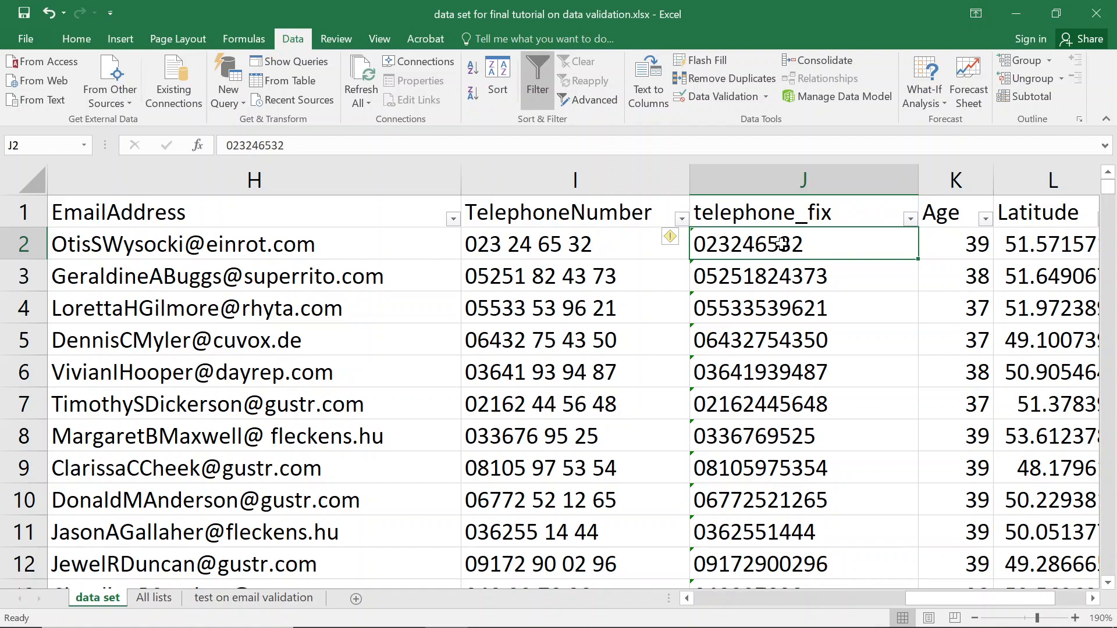
left_click(708, 93)
left_click(387, 262)
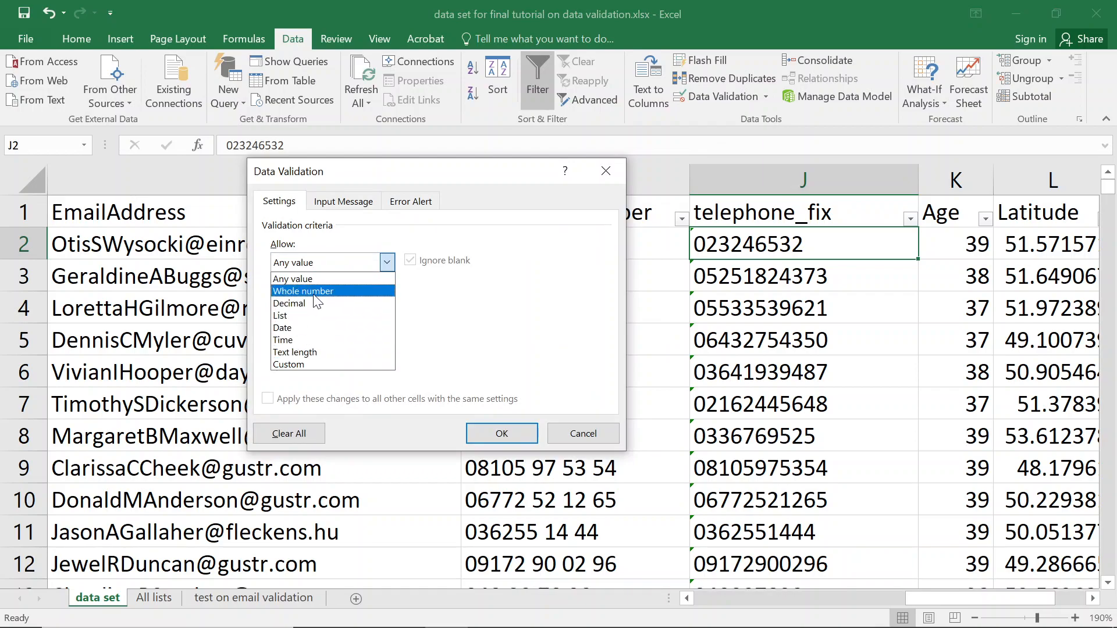
left_click(314, 294)
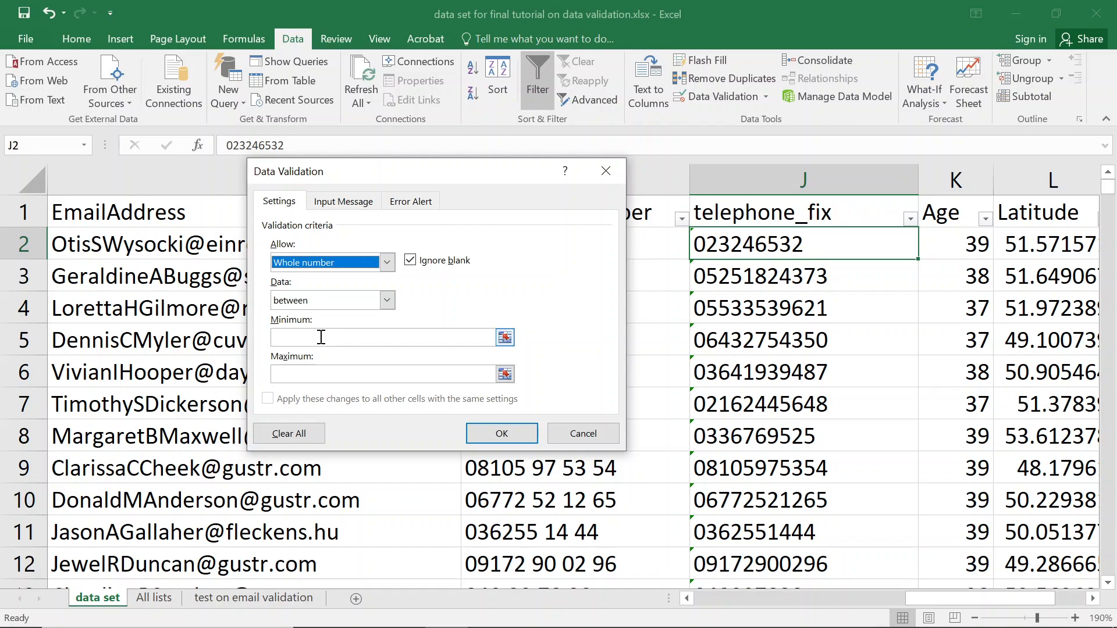
left_click(337, 302)
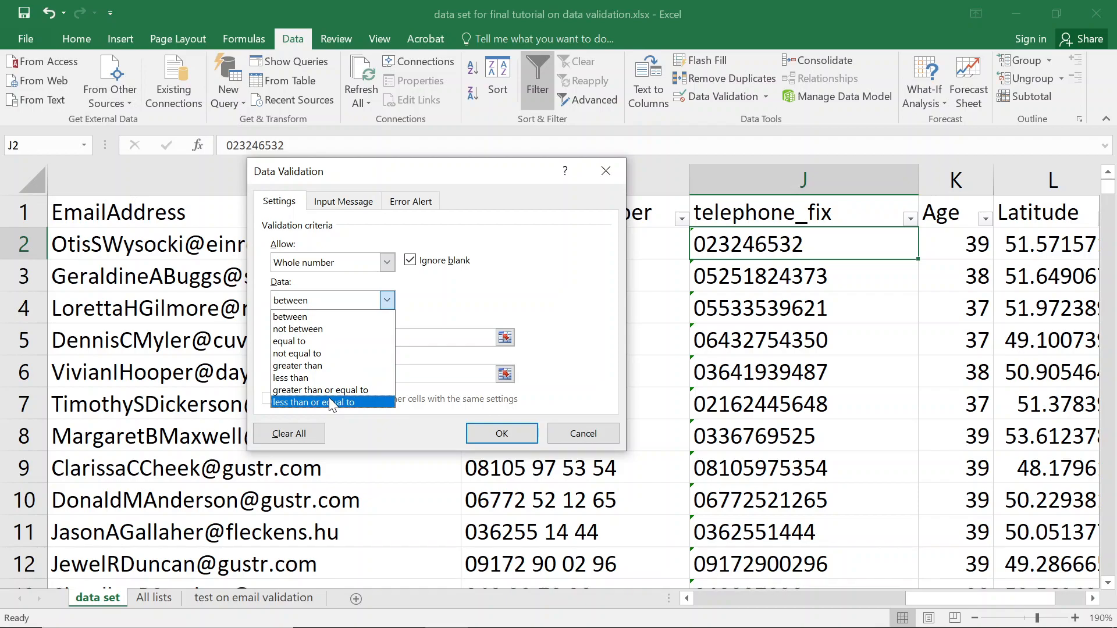
left_click(445, 341)
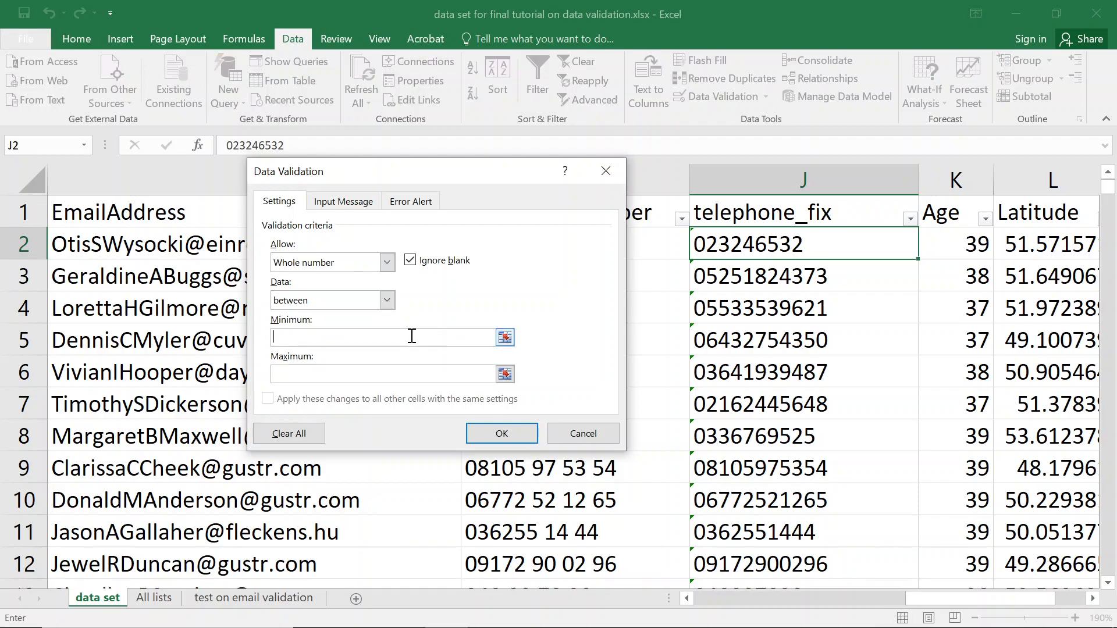
left_click(367, 305)
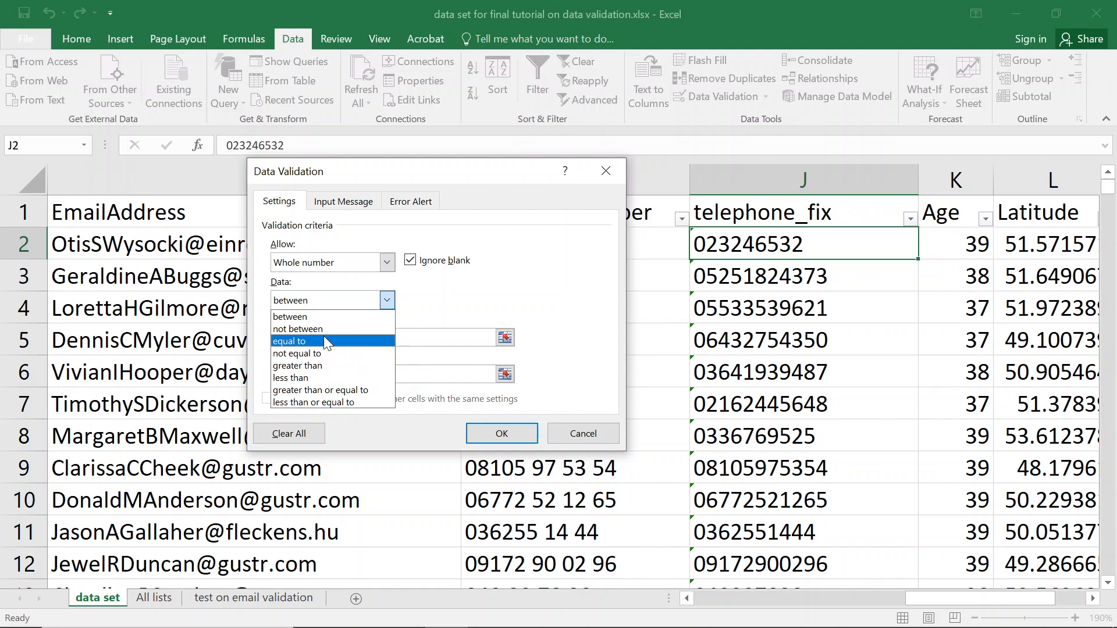
left_click(375, 317)
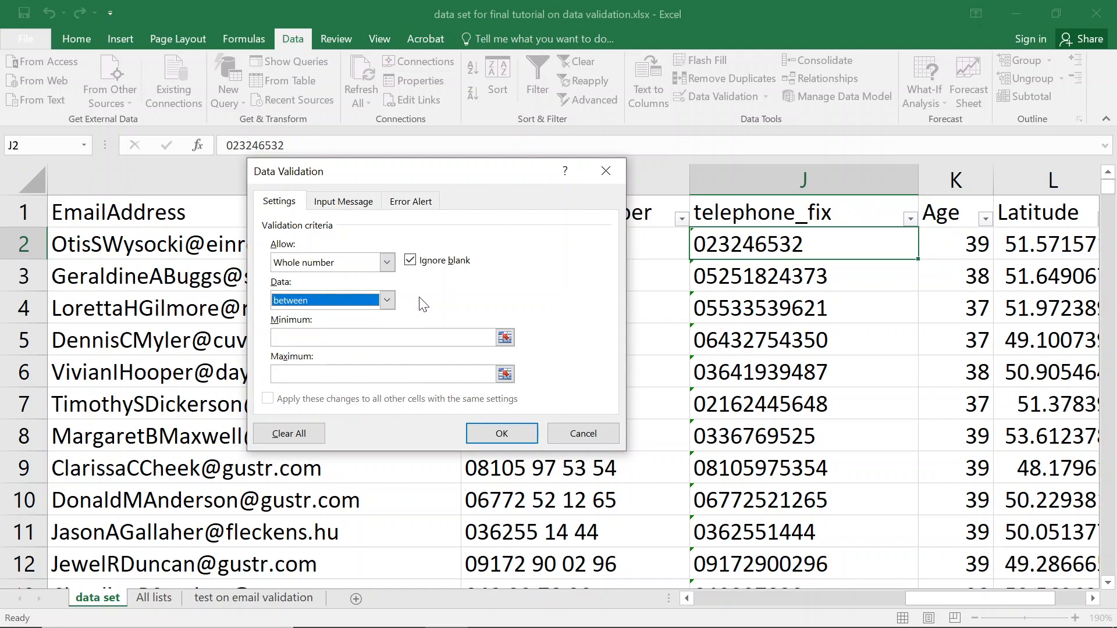
left_click(356, 336)
type("0")
left_click(319, 375)
type("999999999")
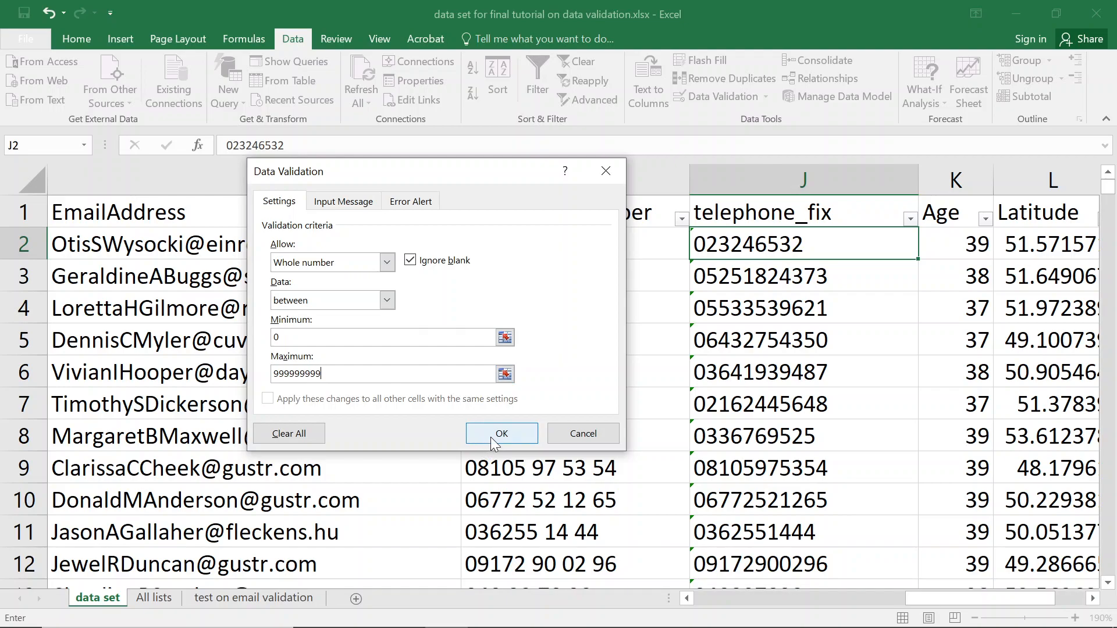
type("999")
left_click(498, 436)
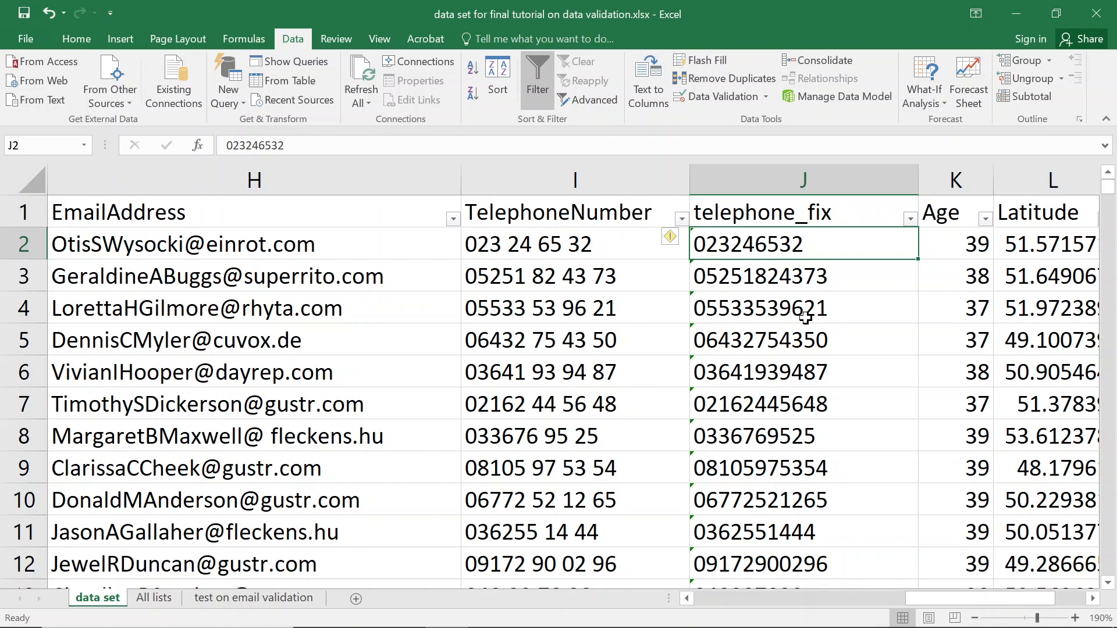
Delete the original TelephoneNumber column, leaving telephone_fix in column I.
key("Right")
key("Right")
key("Left")
key("Left")
key("Left")
key("Left")
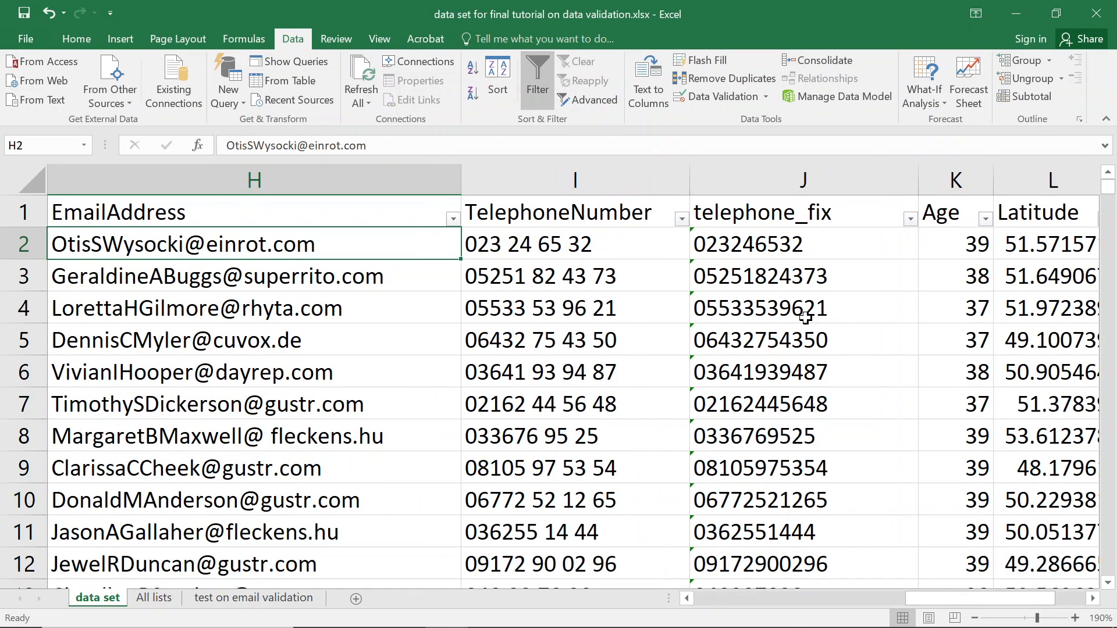
key("Right")
left_click(574, 177)
right_click(575, 176)
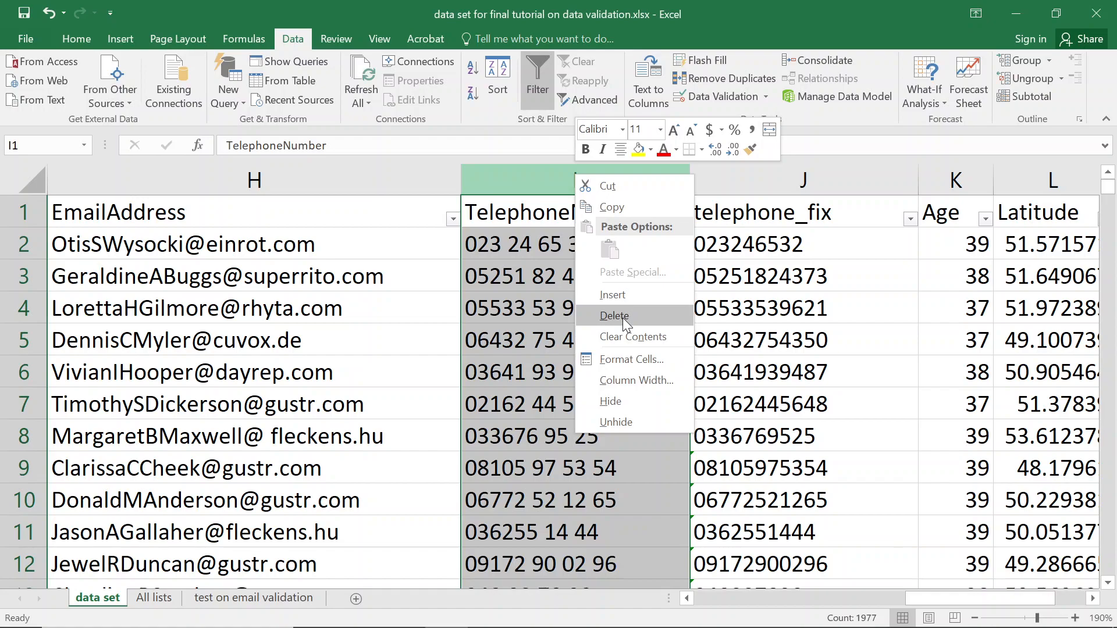
left_click(623, 319)
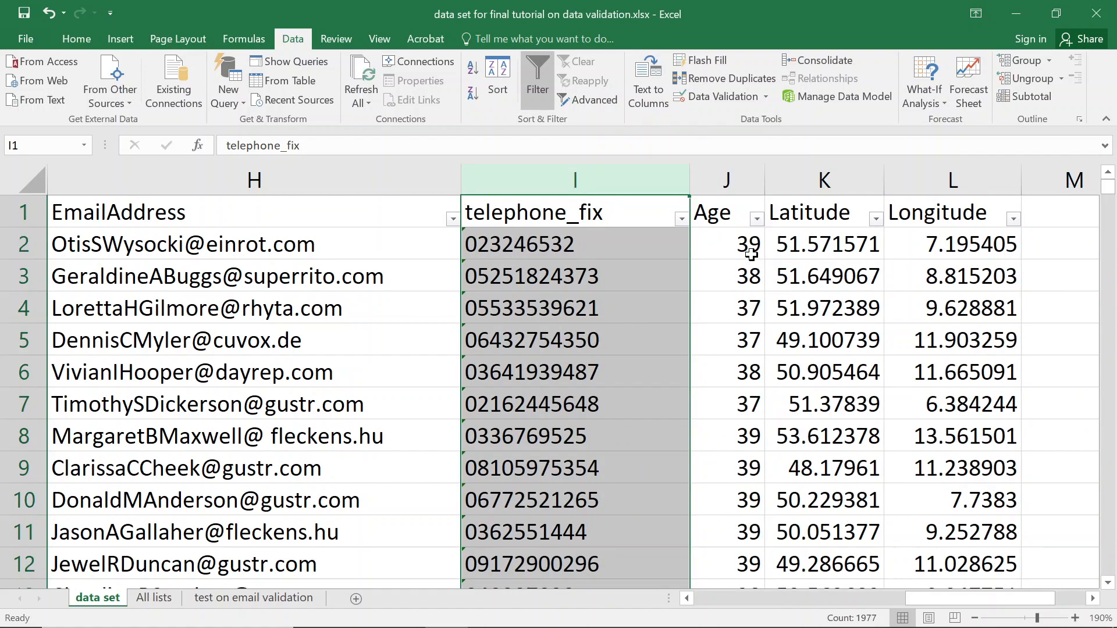
left_click(723, 250)
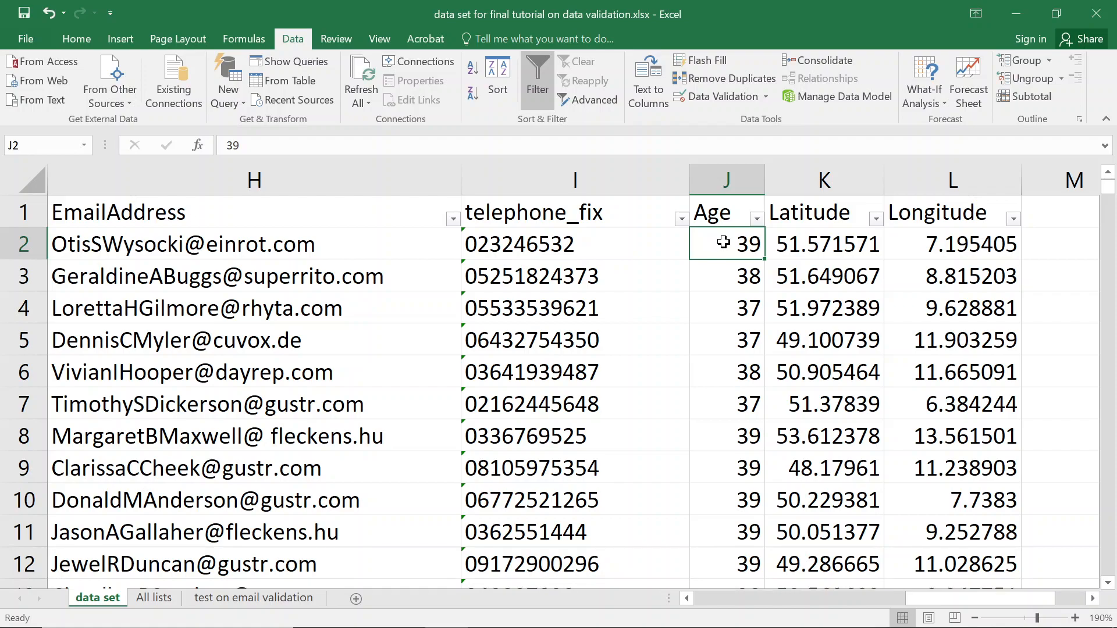
Give the Age cell J2 a whole-number rule between 0 and 50.
left_click(715, 98)
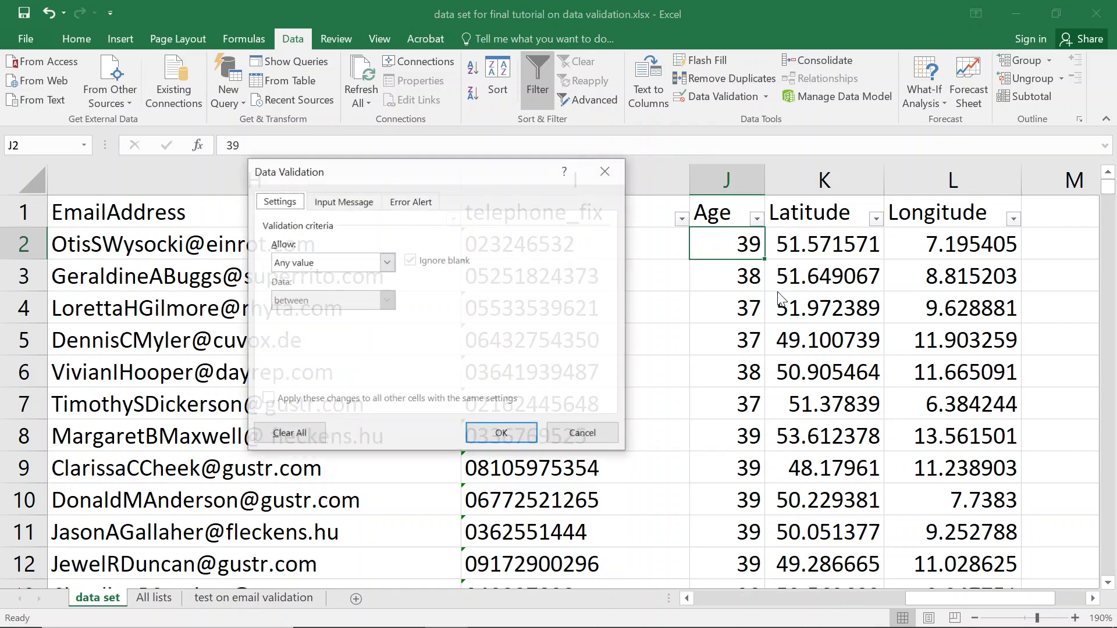
left_click(363, 263)
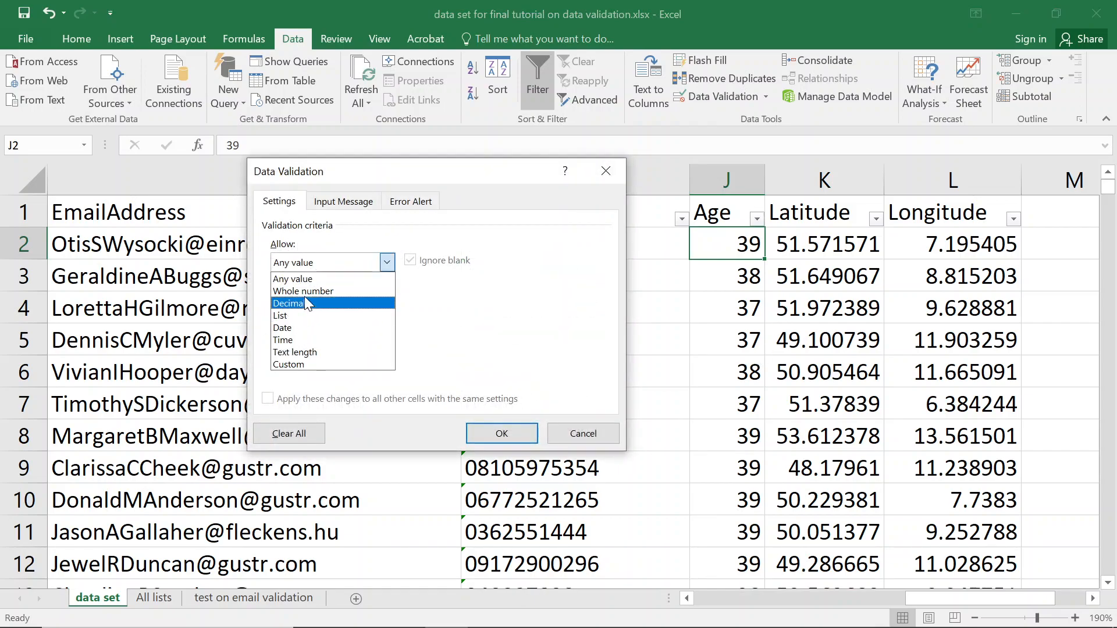
left_click(312, 298)
left_click(297, 338)
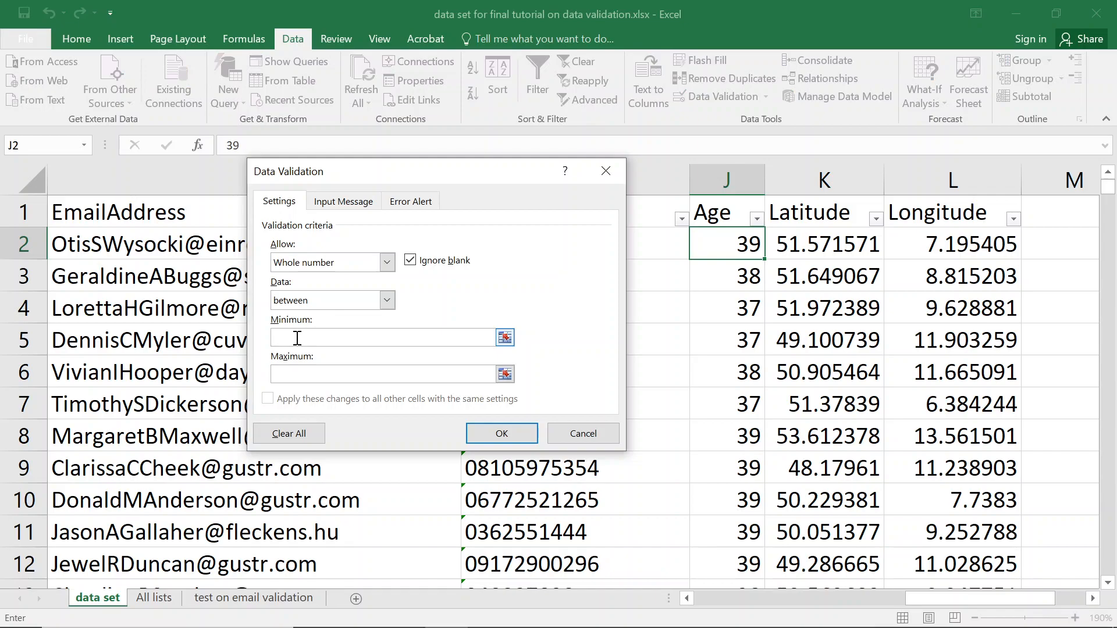
type("0")
left_click(285, 373)
key("BackSpace")
key("BackSpace")
type("50")
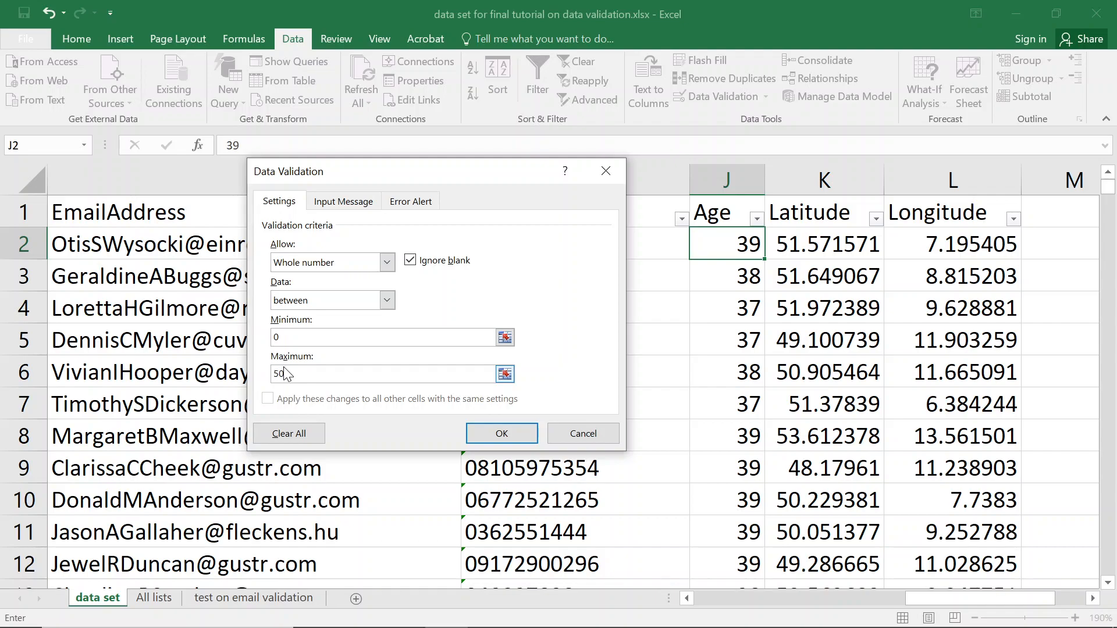
left_click(525, 431)
Allow only decimals between 0 and 9999999 in the Latitude cell K2.
left_click(816, 245)
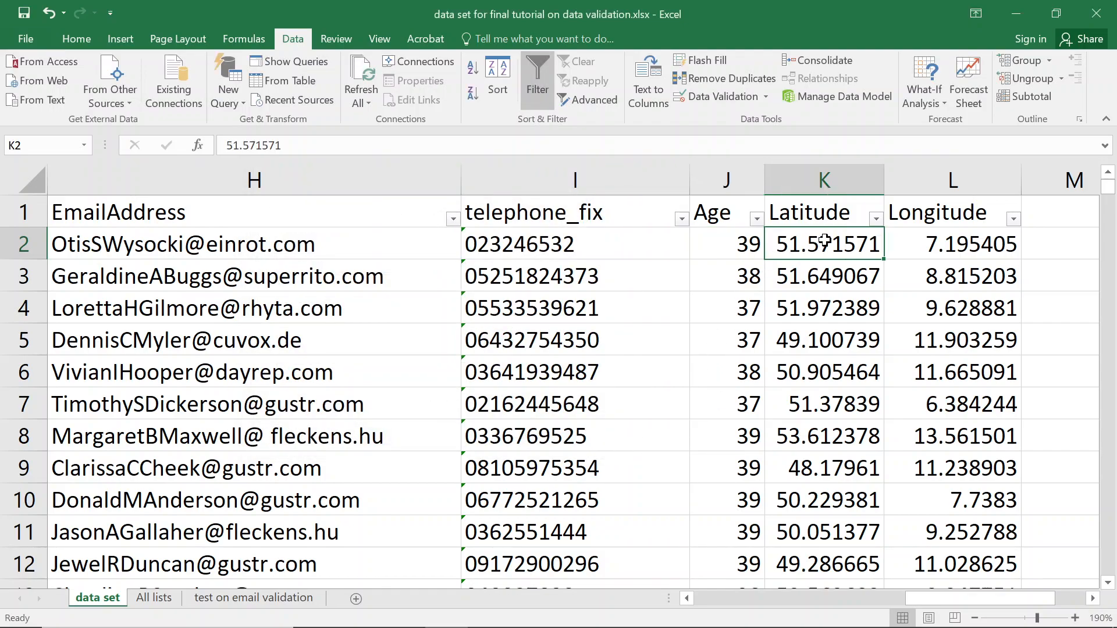
left_click(949, 240)
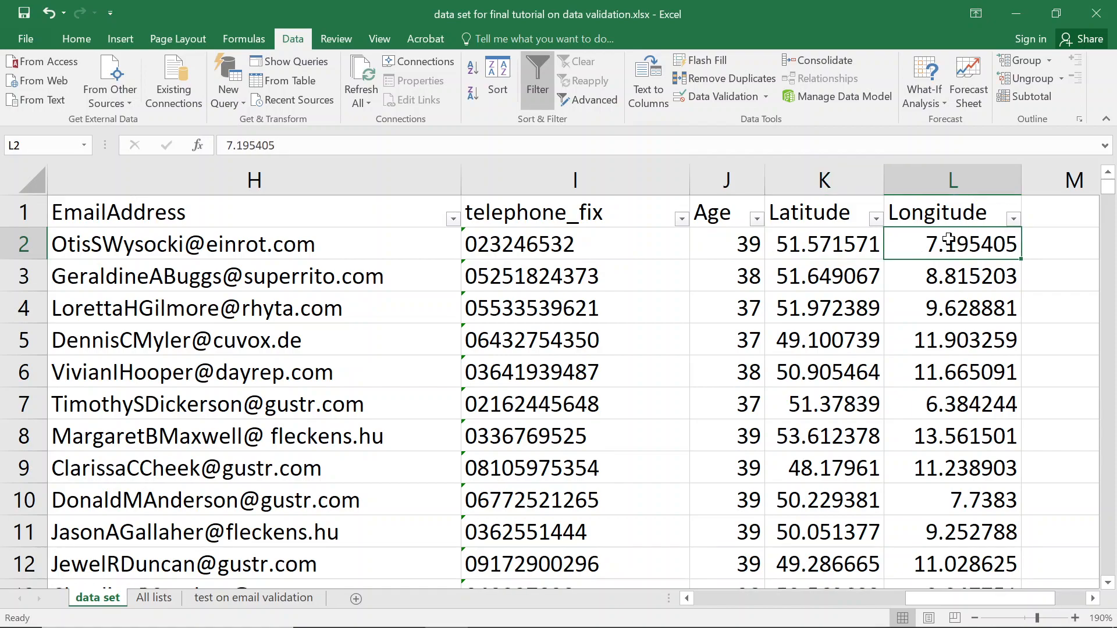
left_click(838, 247)
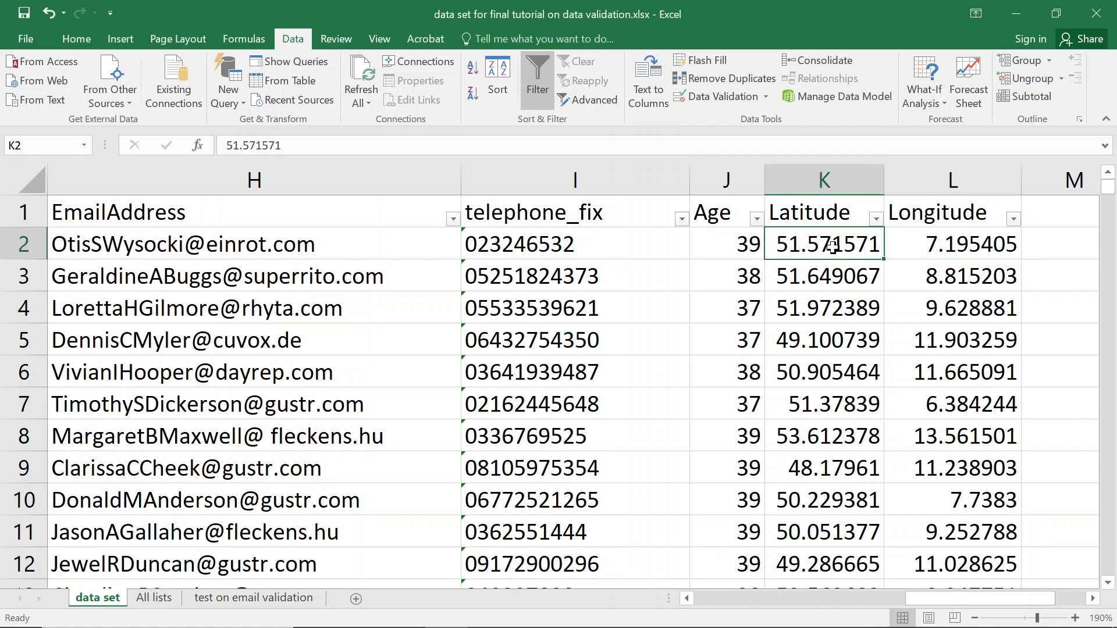
left_click(727, 97)
left_click(387, 262)
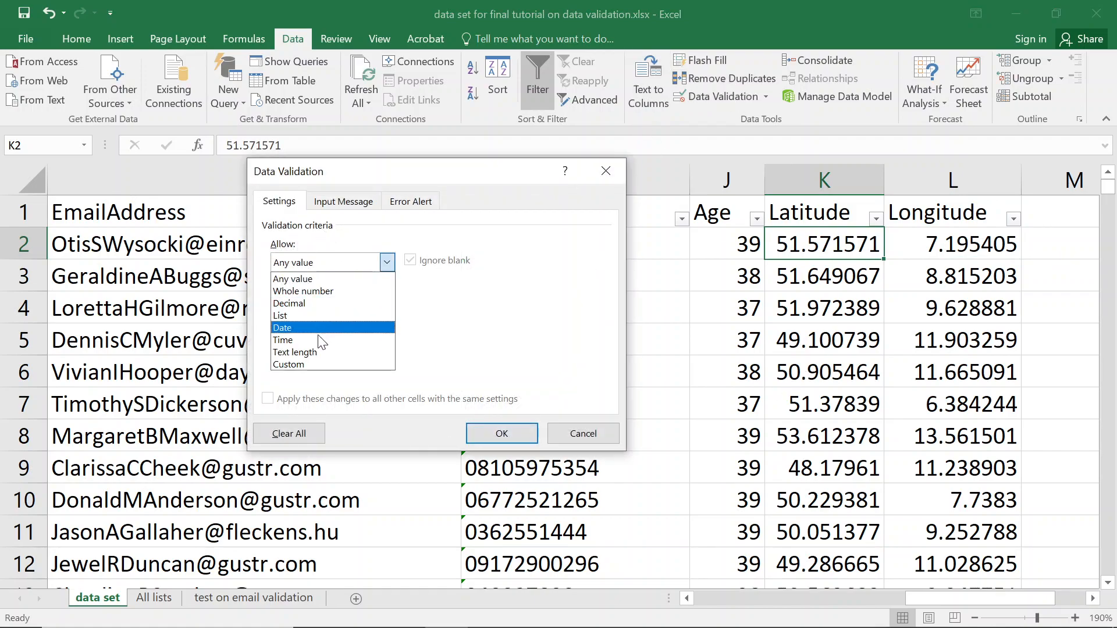
left_click(309, 304)
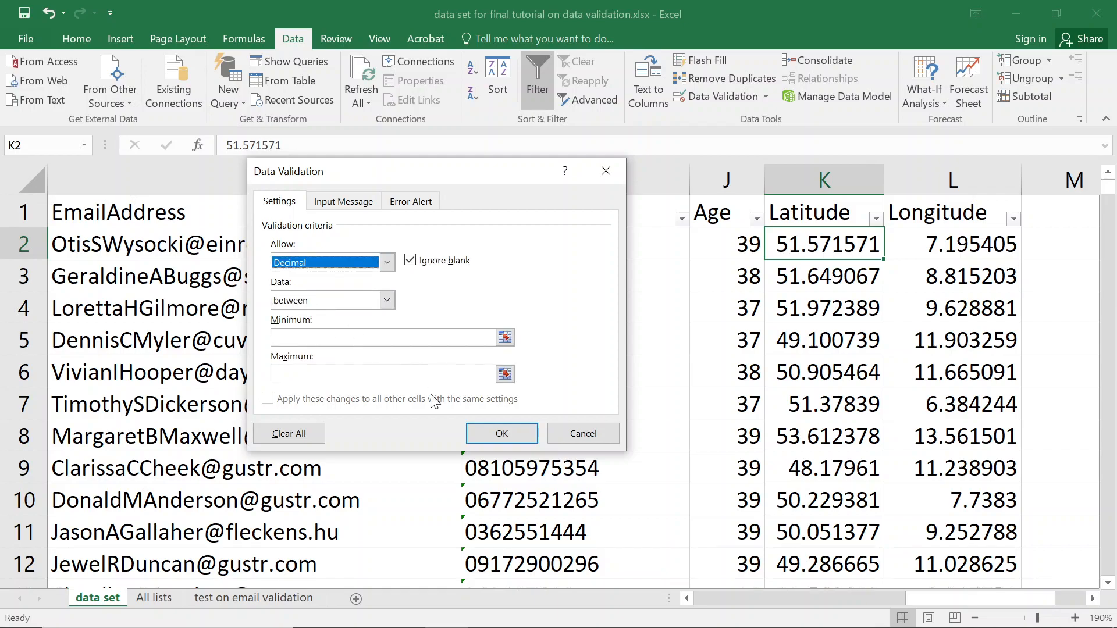
left_click(353, 338)
type("0")
left_click(359, 368)
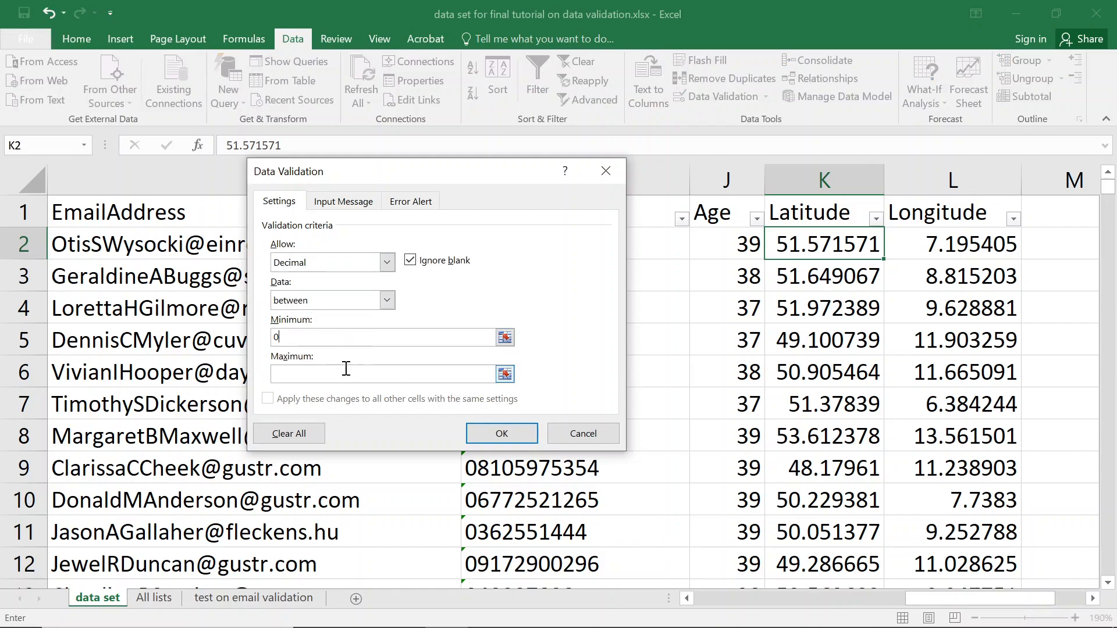
type("9999999")
left_click(493, 438)
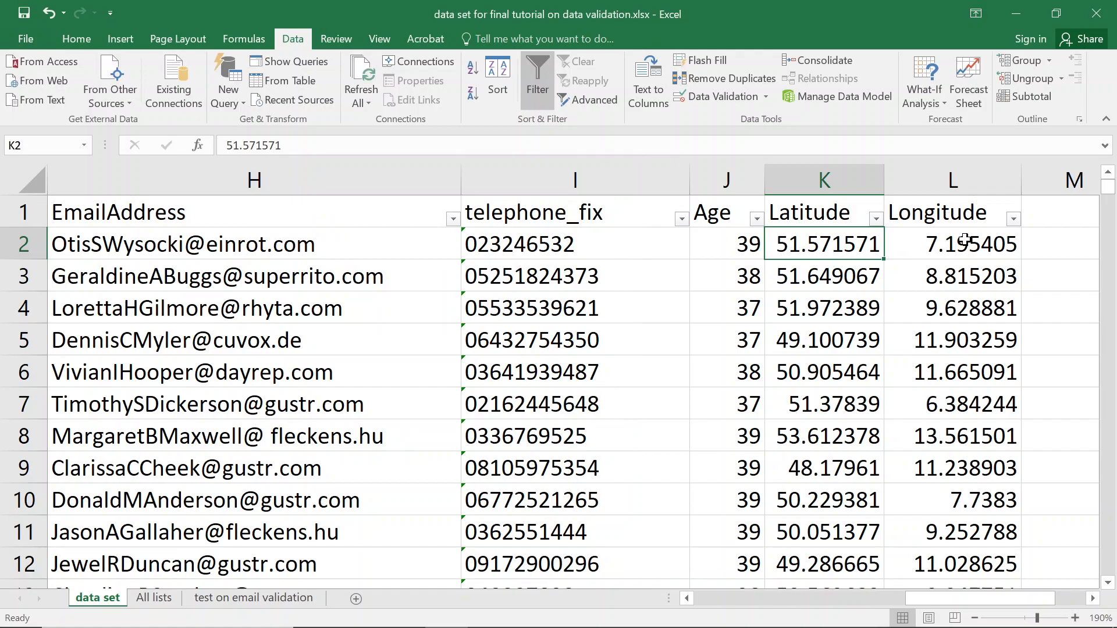
left_click(933, 236)
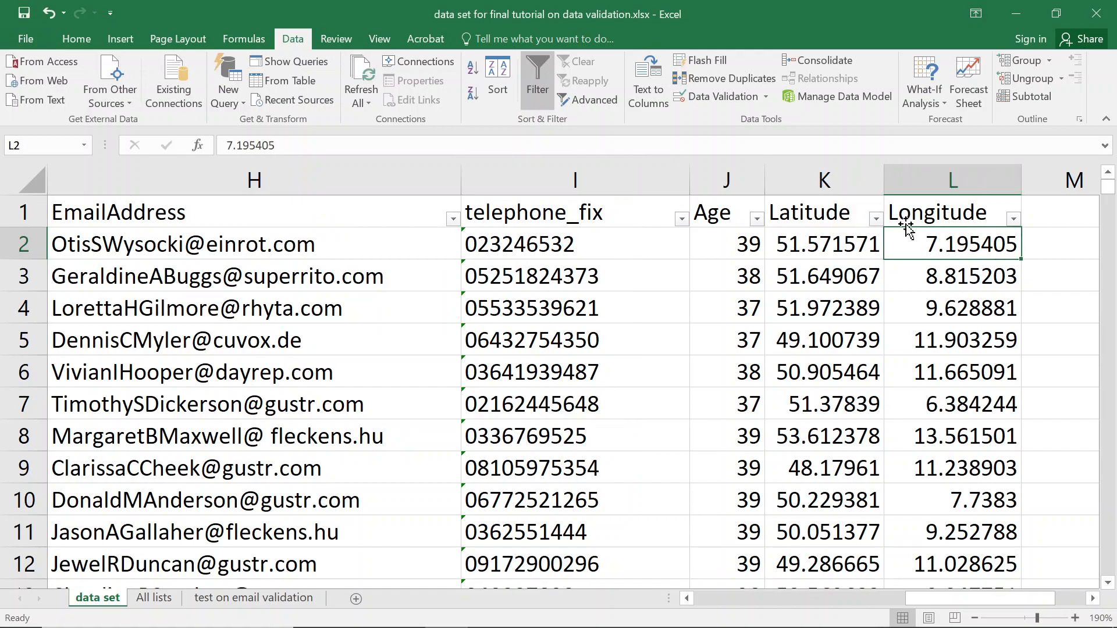
Allow only decimals between 0 and 999999 in the Longitude cell L2.
left_click(703, 97)
left_click(387, 262)
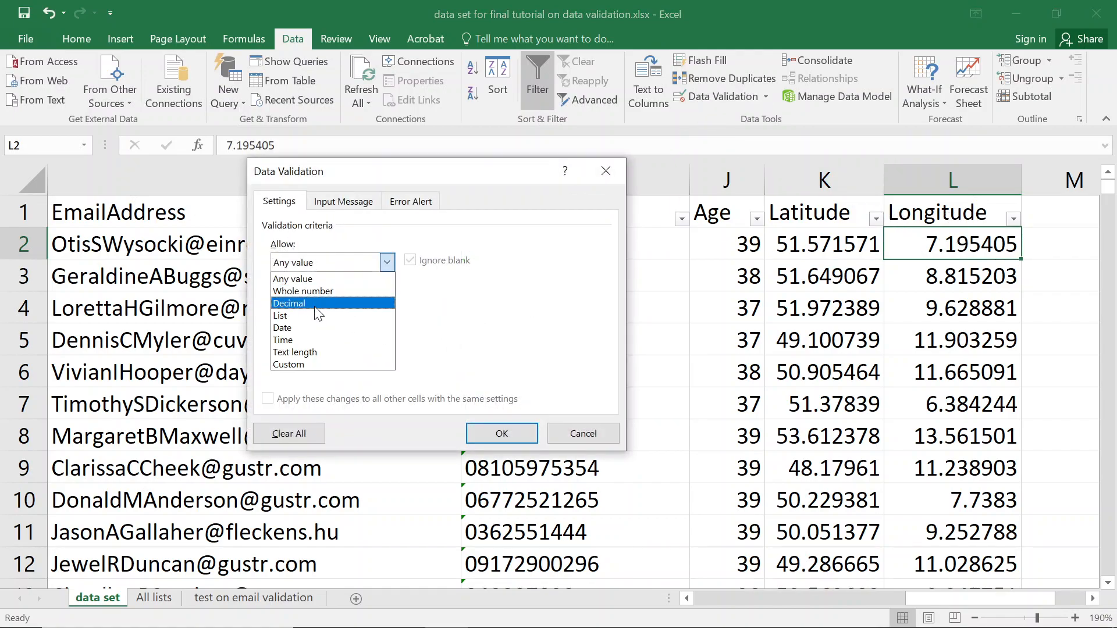
left_click(316, 305)
left_click(339, 337)
type("0")
left_click(347, 372)
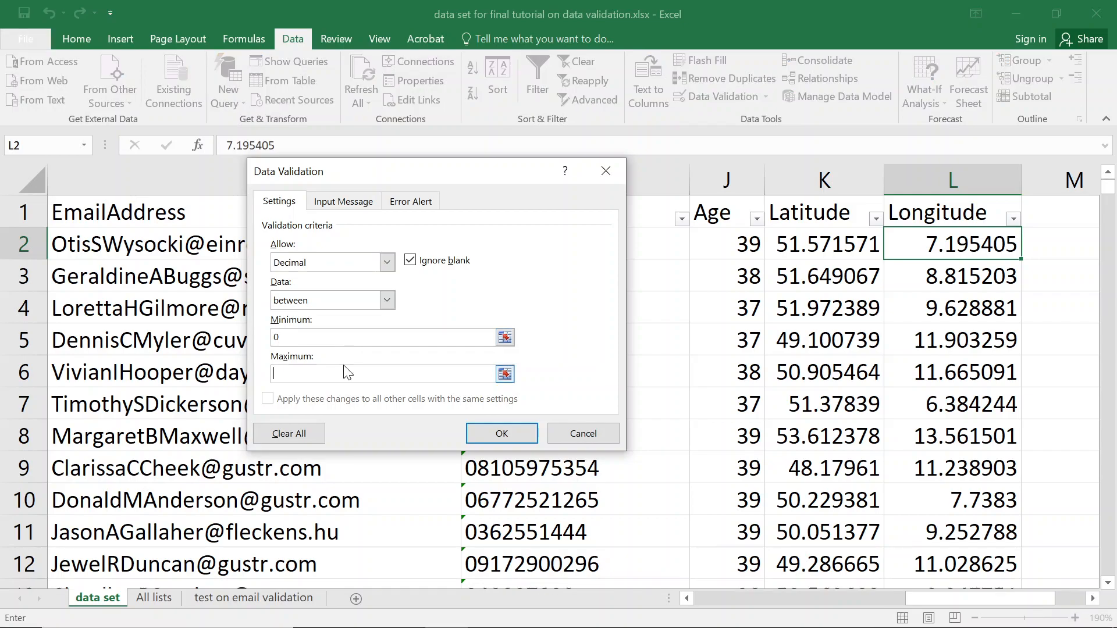
type("999999")
left_click(477, 438)
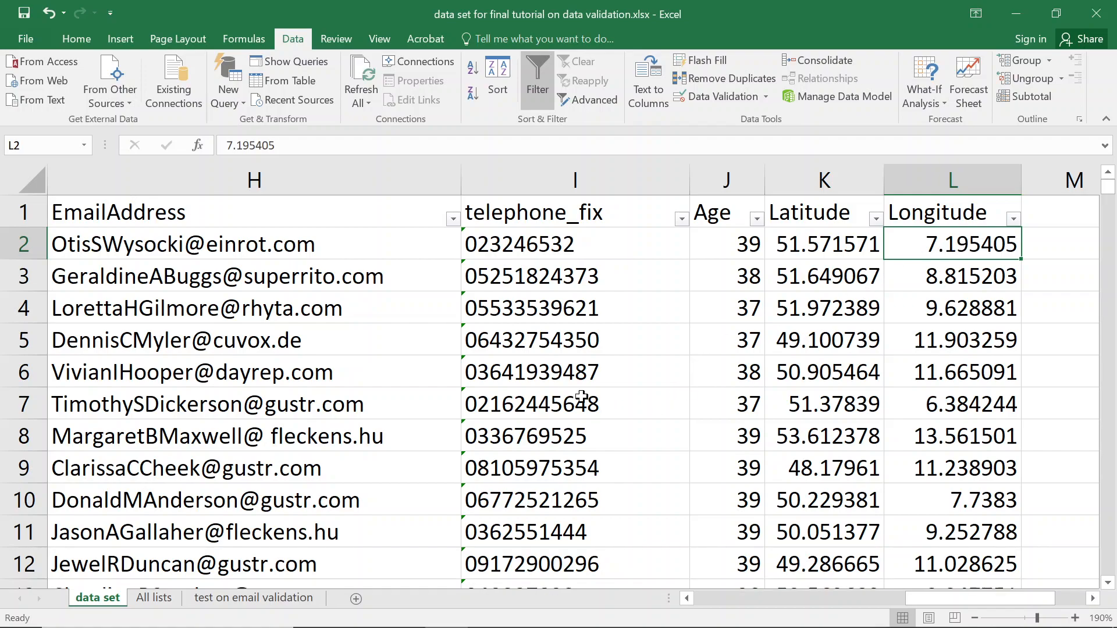
Select the first record's cells A2 through L2 and show the Home ribbon.
left_click(119, 212)
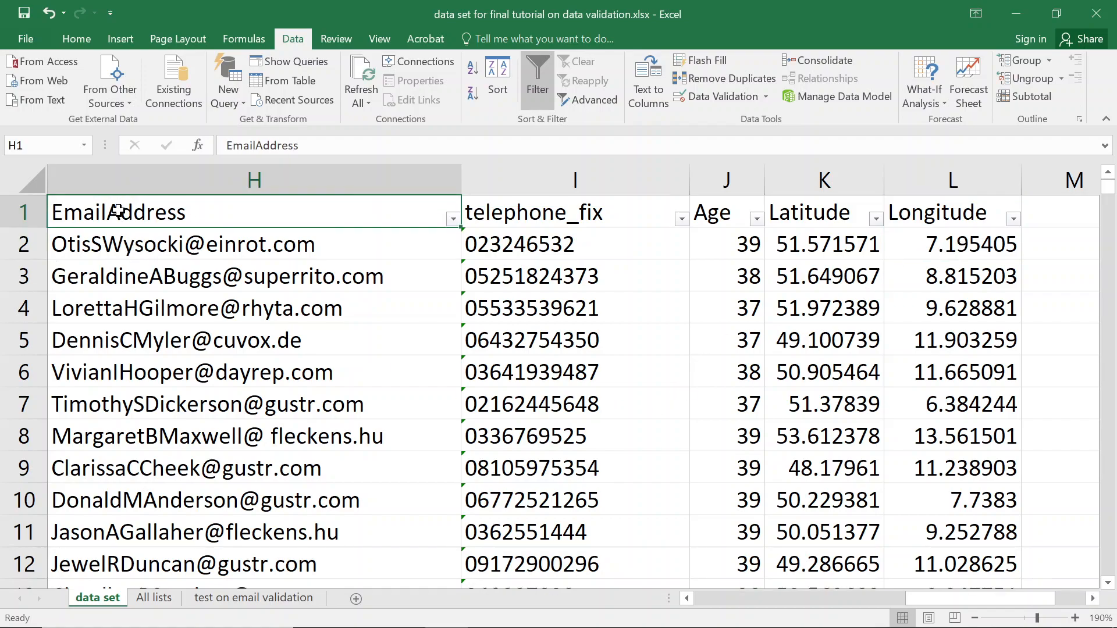
key("Left")
key("Left")
key("Left")
key("Left")
key("Left")
key("Left")
key("Left")
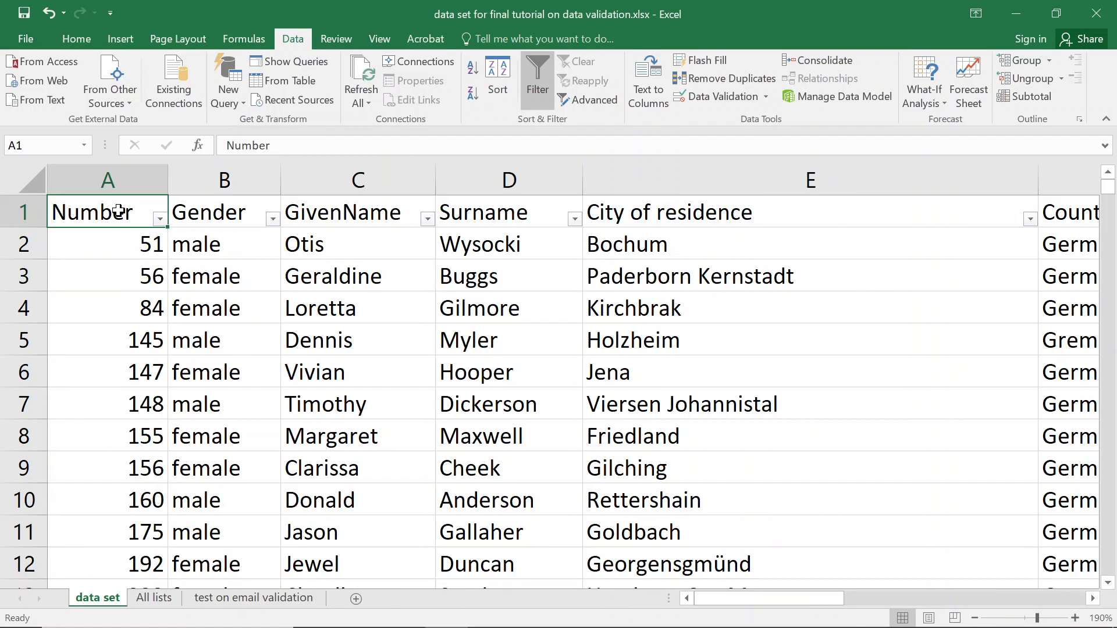
key("Down")
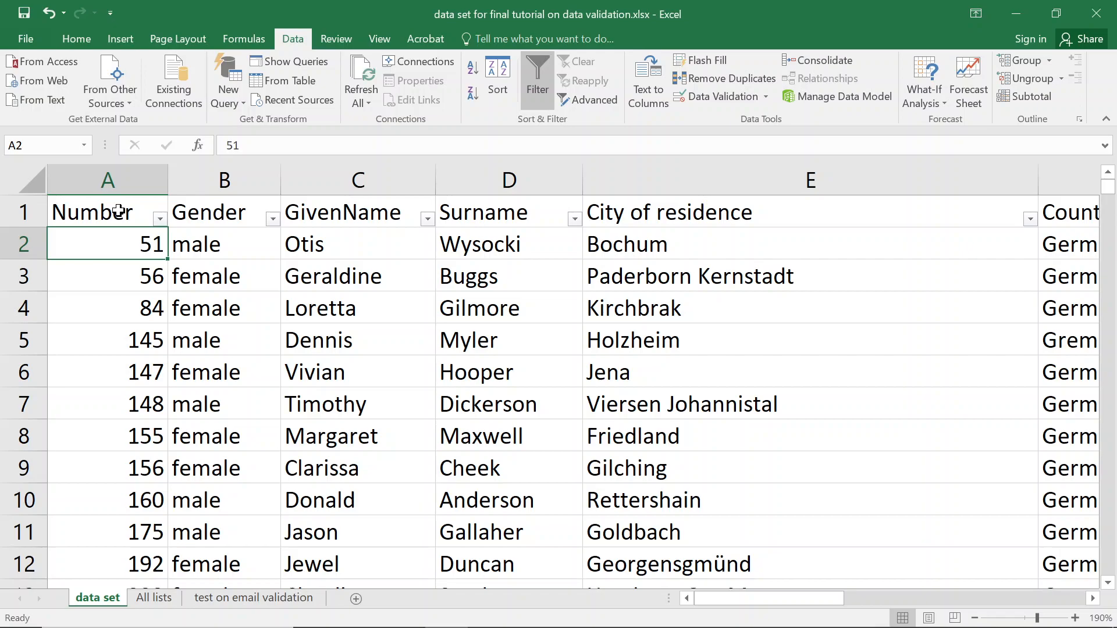
key("ctrl+shift+Right")
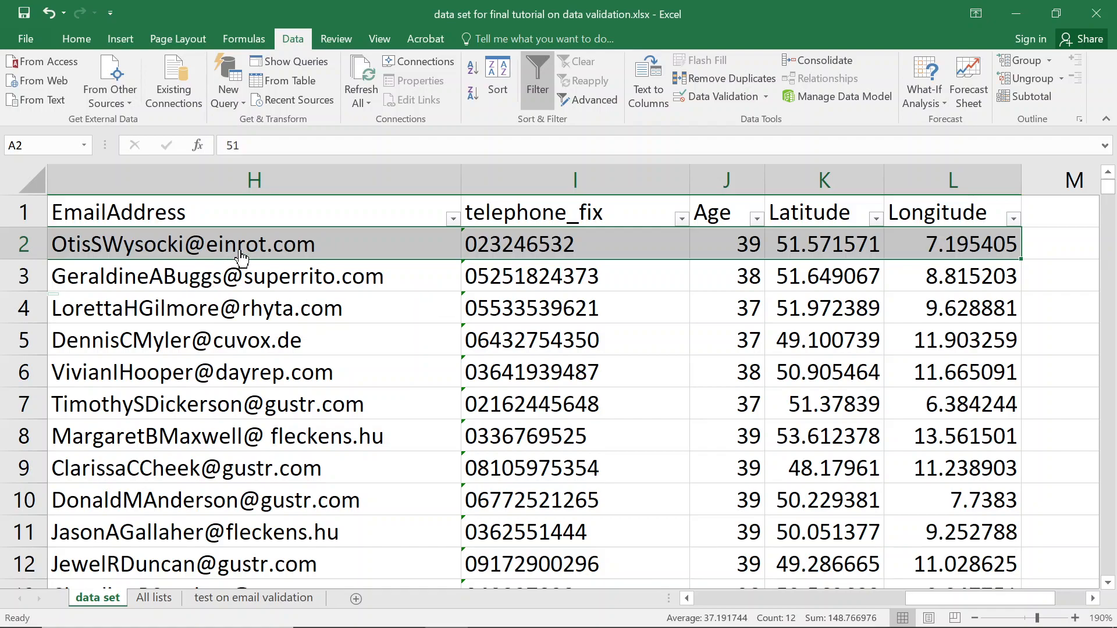
left_click(637, 242)
left_click(851, 241)
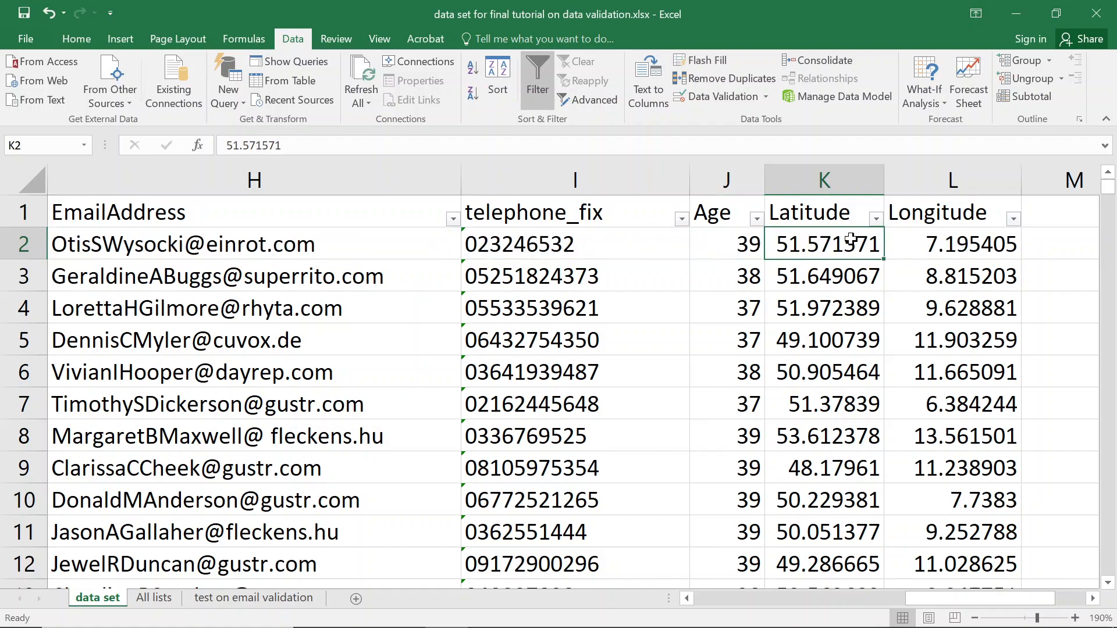
key("ctrl+Left")
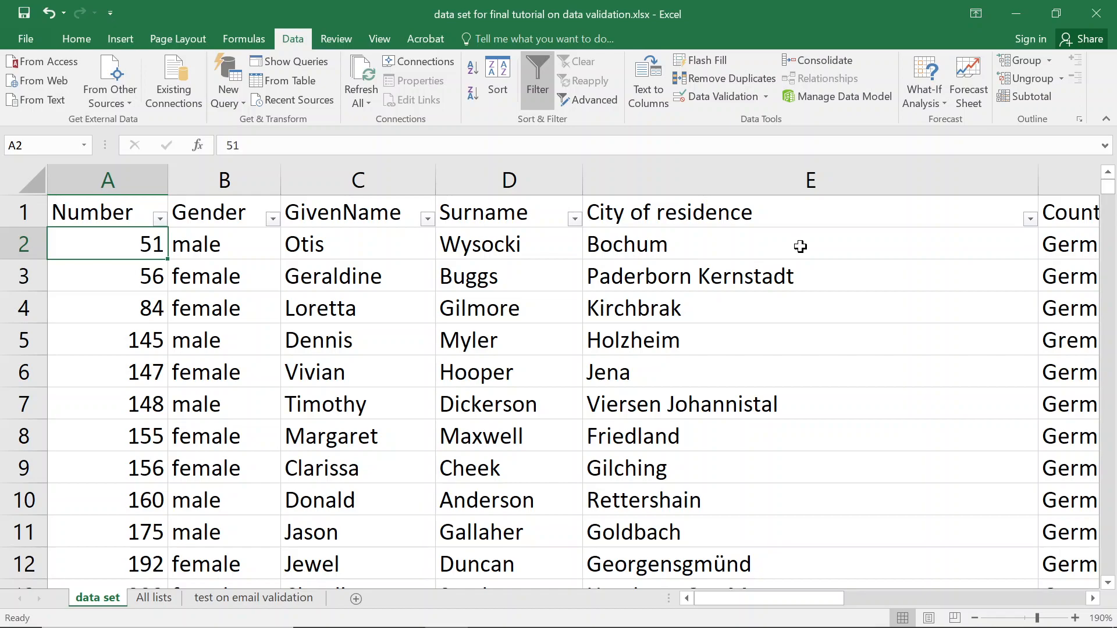
key("ctrl+shift+Right")
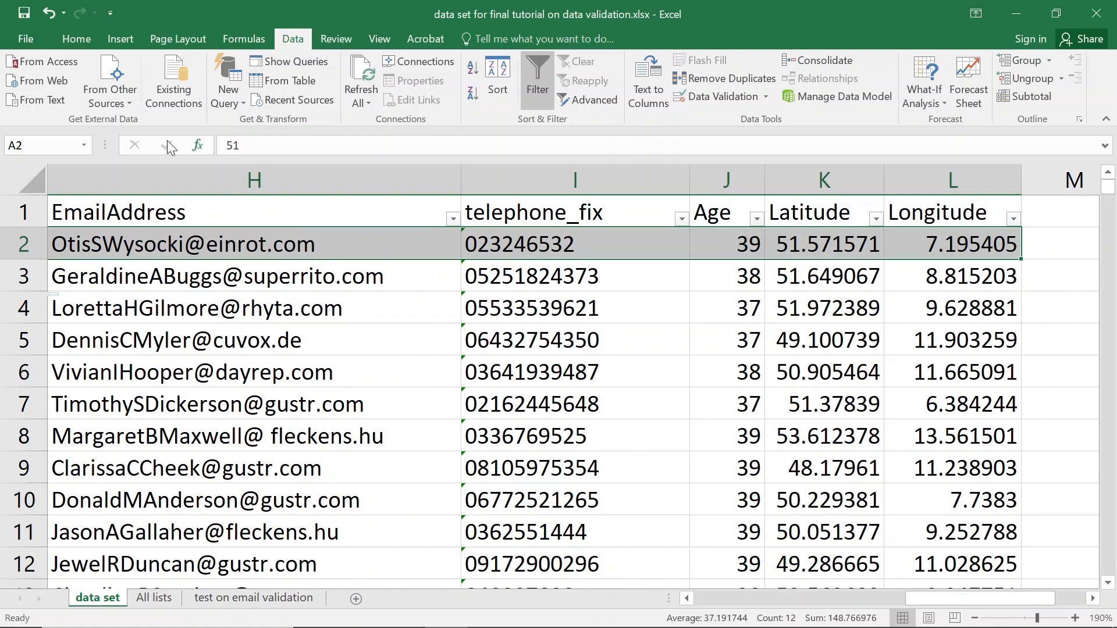
left_click(76, 38)
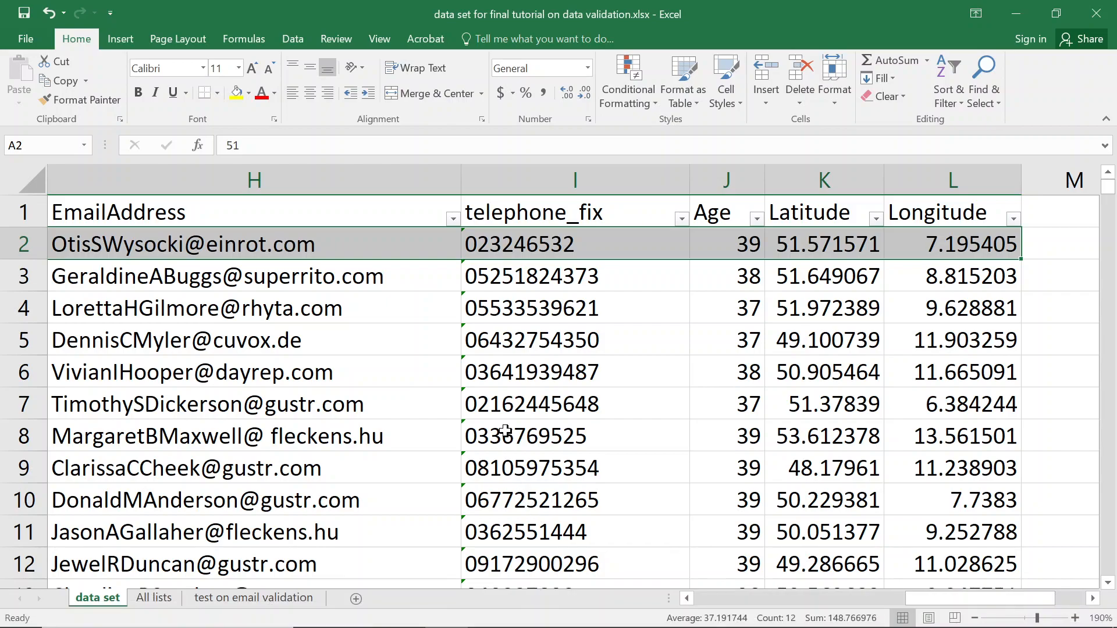
Copy row 2 (A2:L2) and extend the selection down to row 1977 as the paste target.
key("ctrl+c")
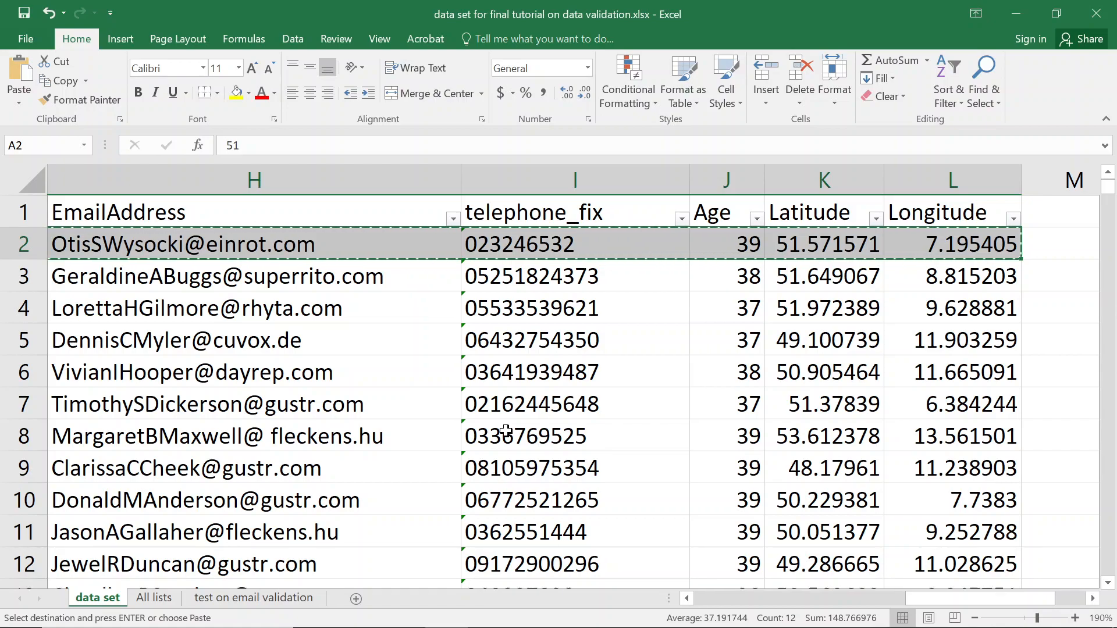
key("ctrl+shift+Down")
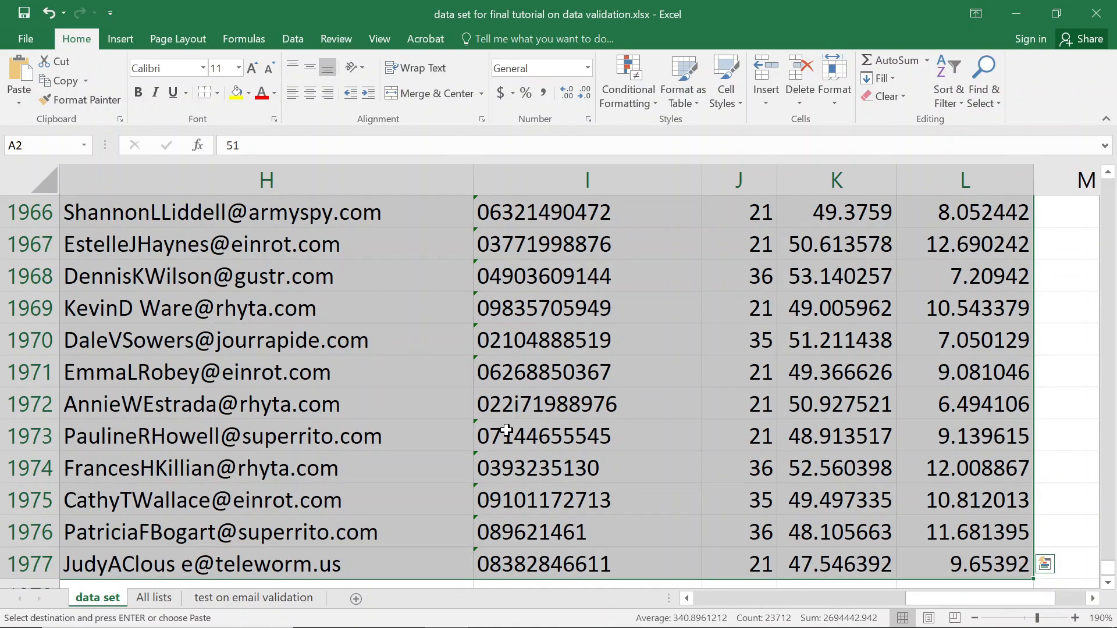
scroll(516, 422, "up", 4)
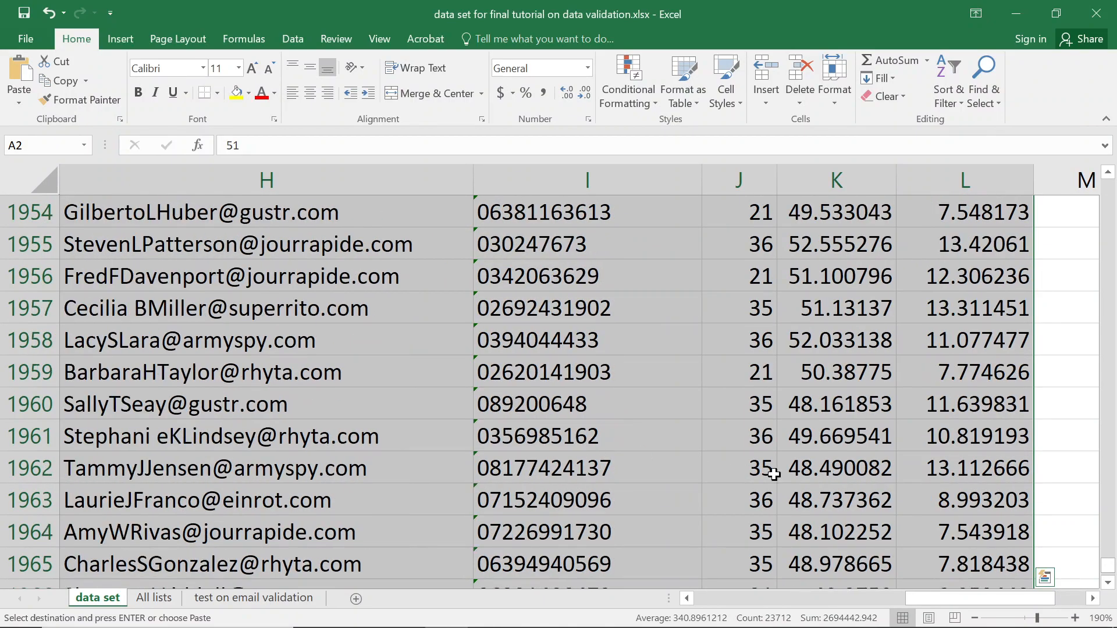
left_click_drag(1111, 573, 1109, 125)
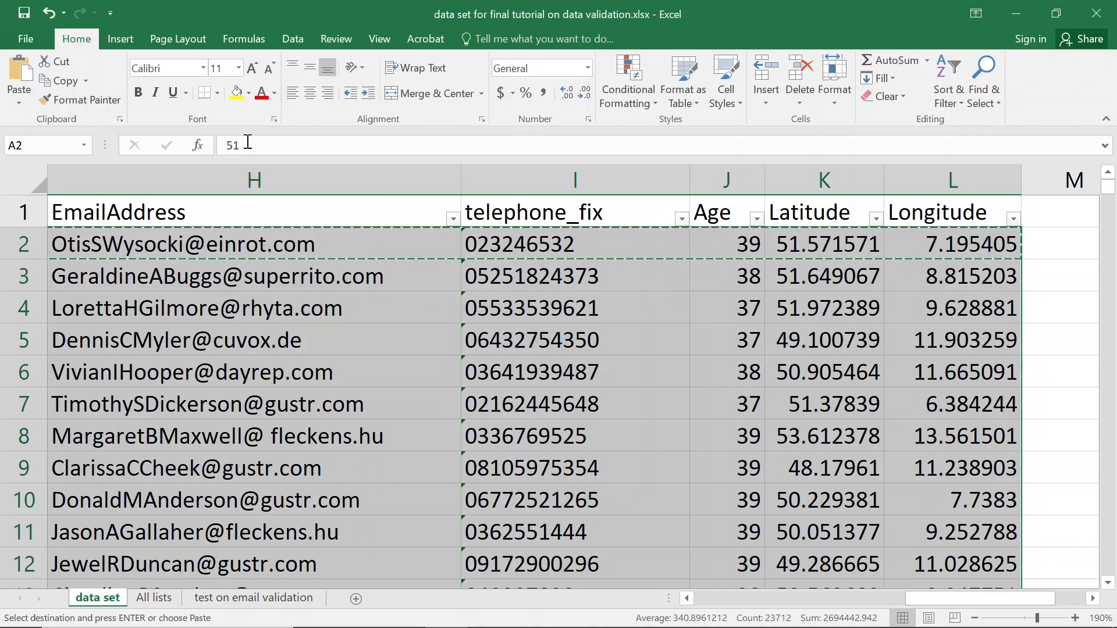
left_click(19, 103)
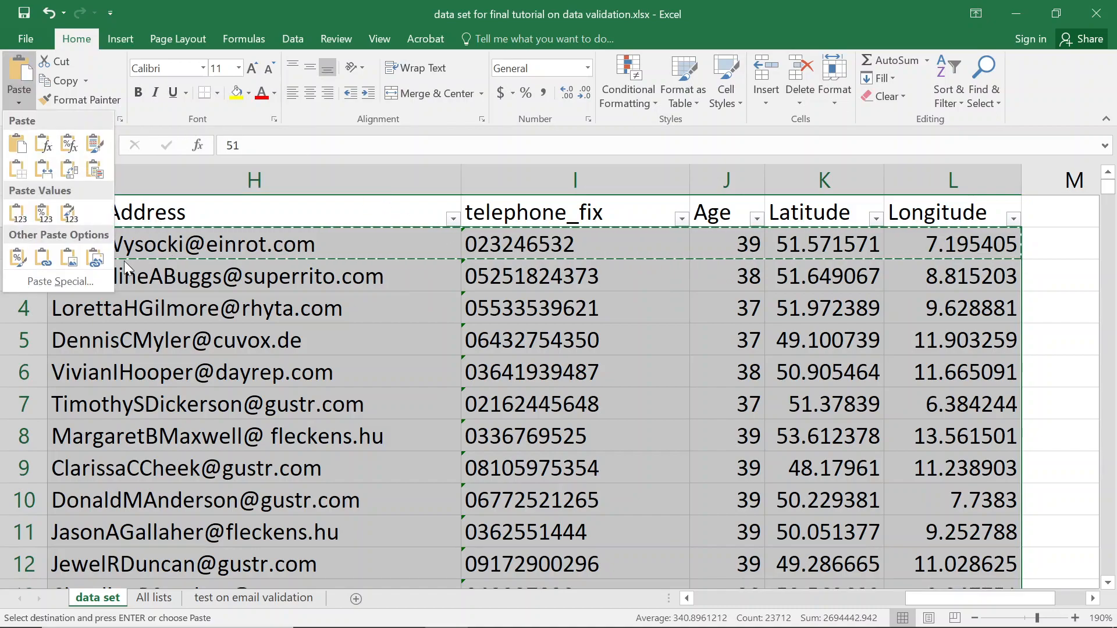
Paste Special only the validation rules from row 2 onto the selected rows.
left_click(74, 37)
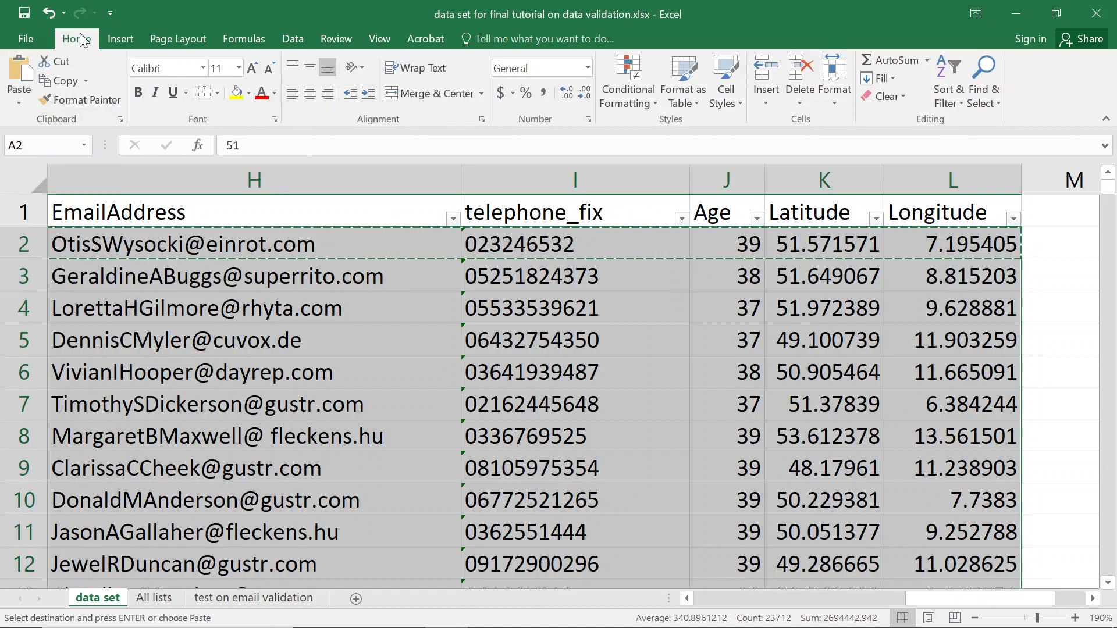
left_click(19, 106)
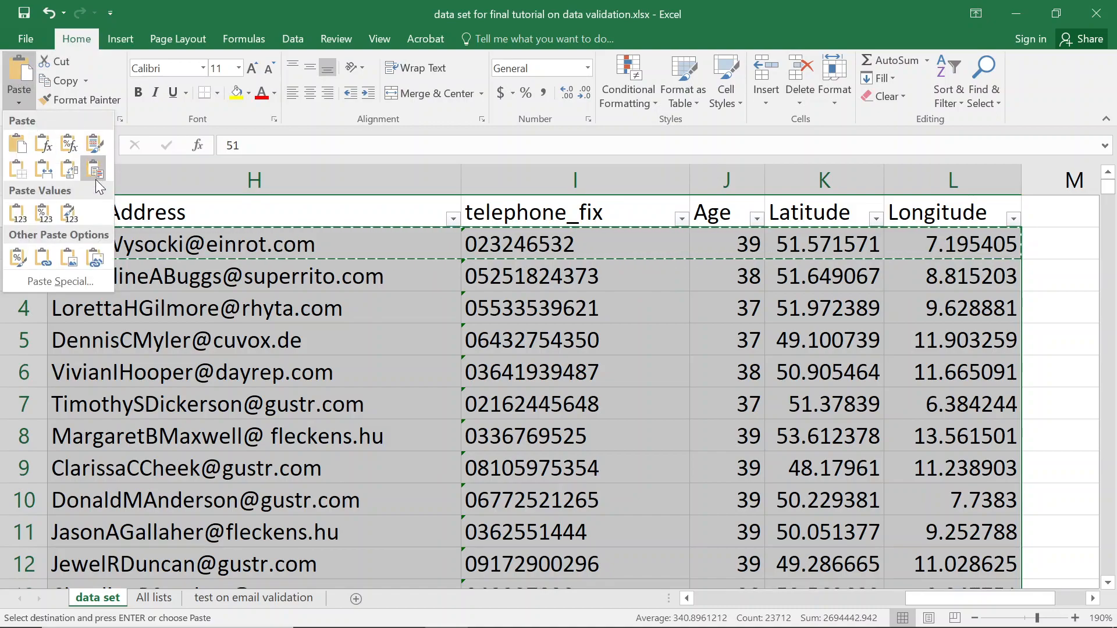
left_click(21, 107)
left_click(19, 106)
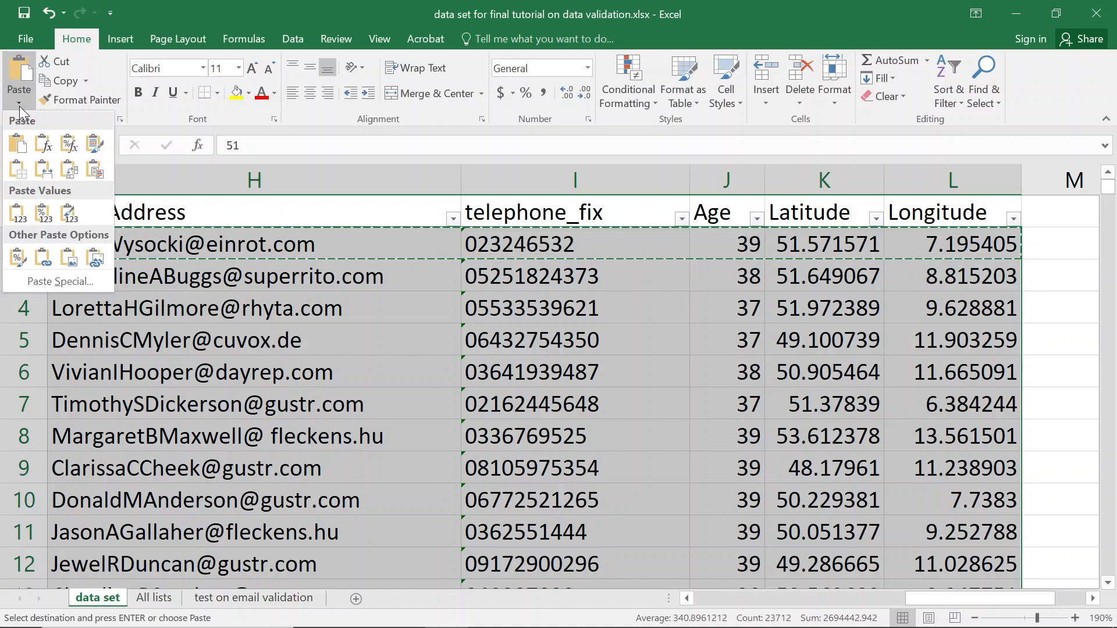
left_click(55, 282)
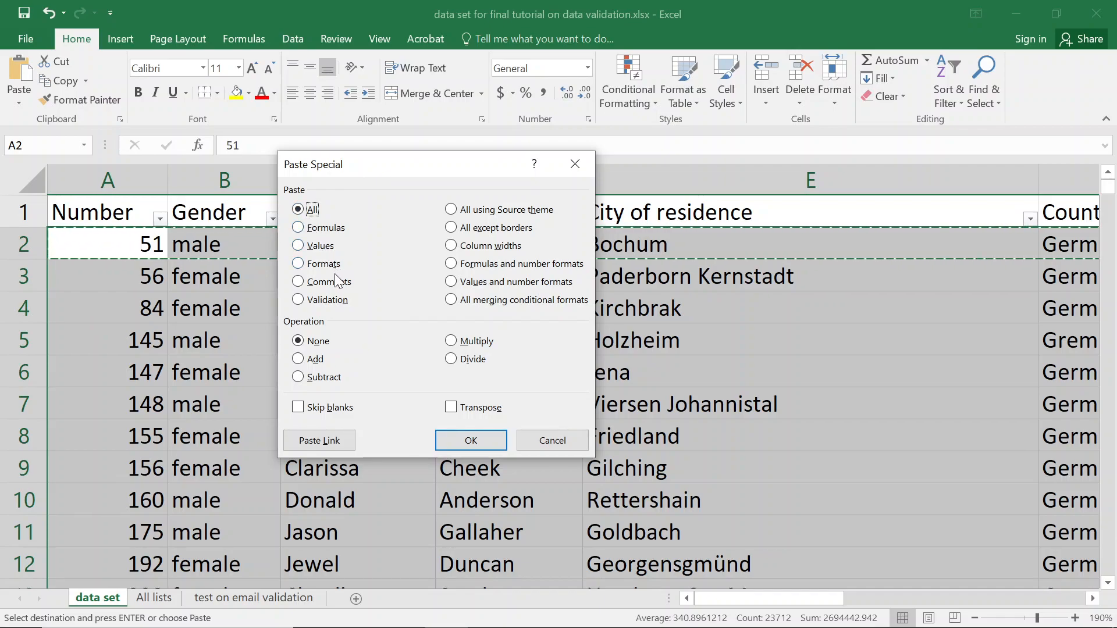
left_click(299, 300)
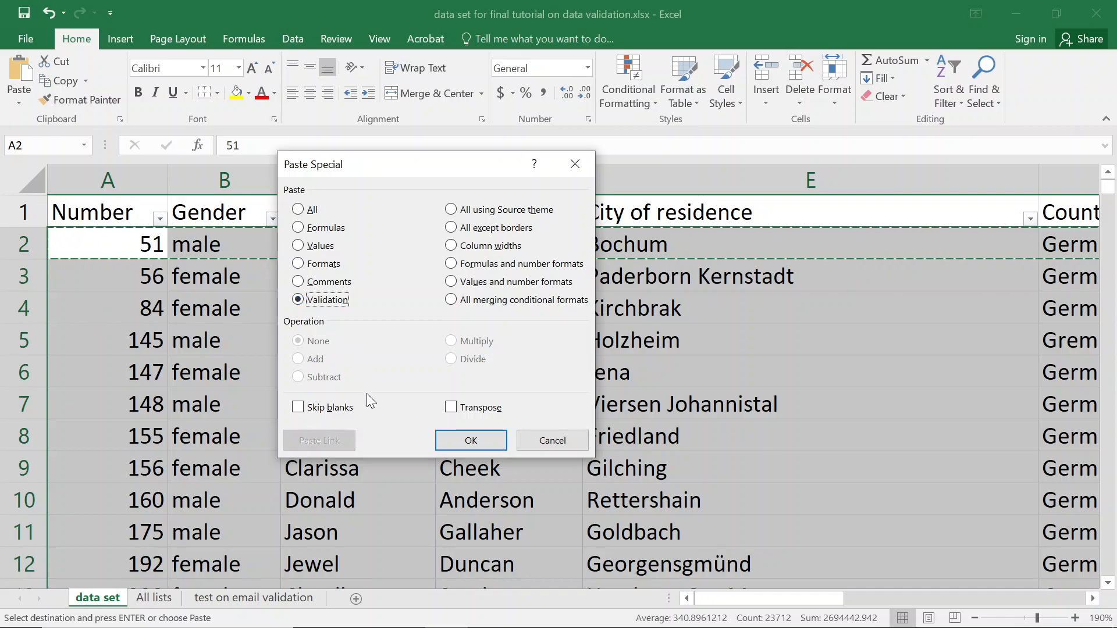
left_click(449, 441)
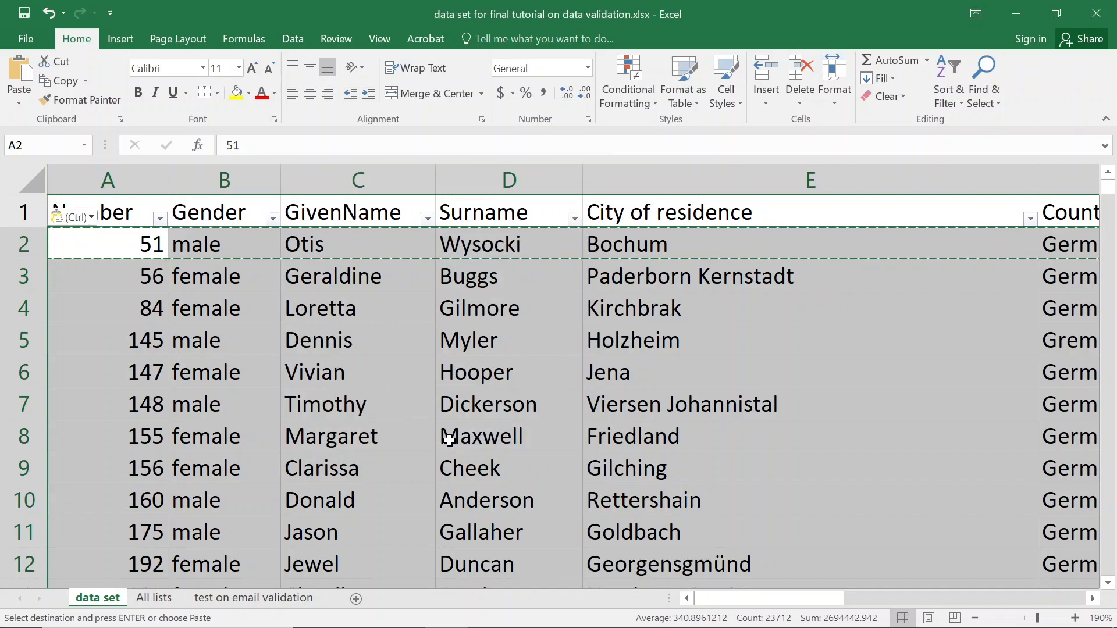
left_click(127, 289)
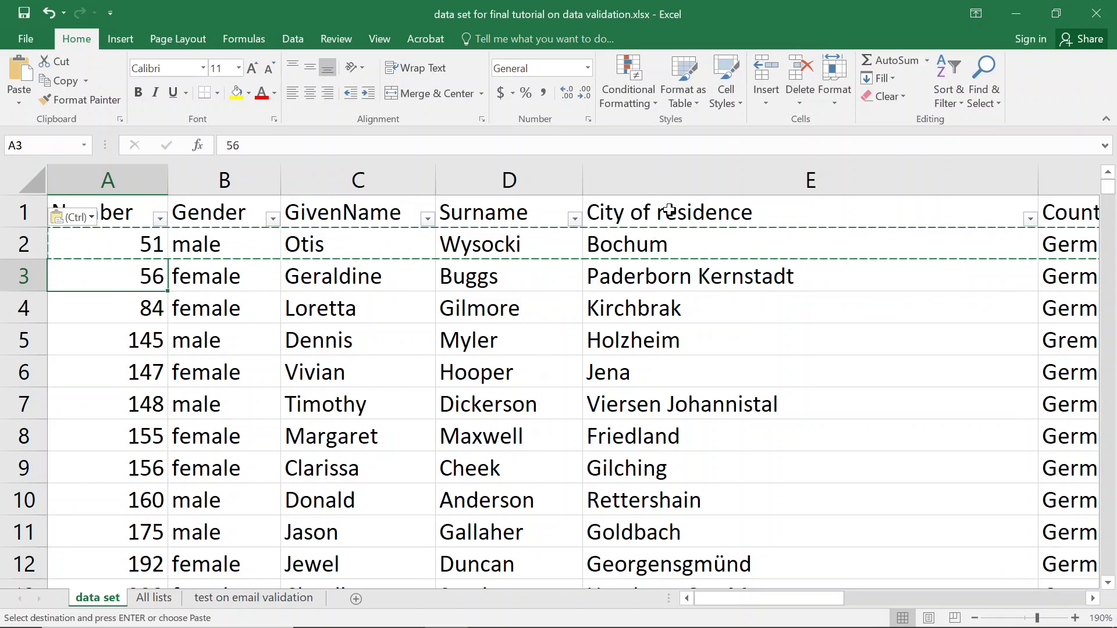
Cancel copy mode with Esc and return to the start of the table.
left_click(1049, 238)
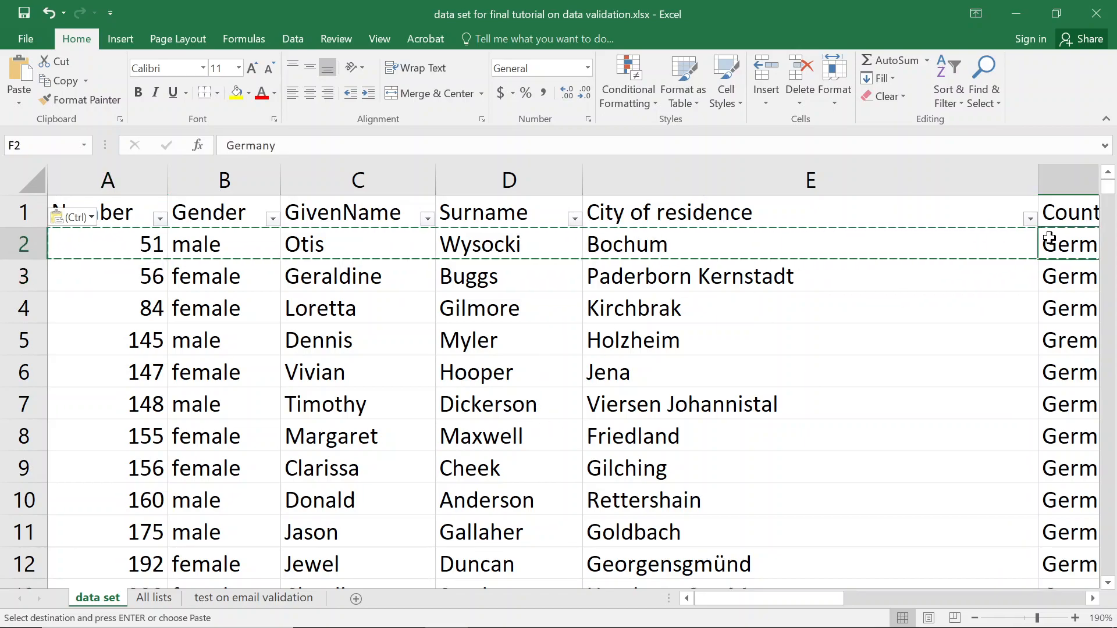
key("Right")
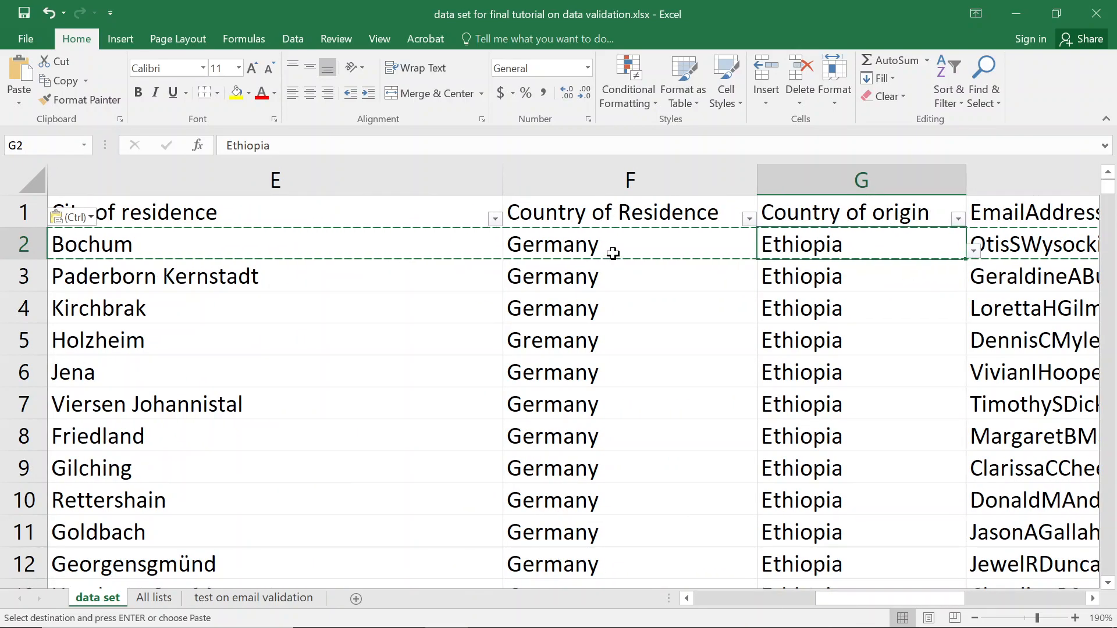
left_click(612, 255)
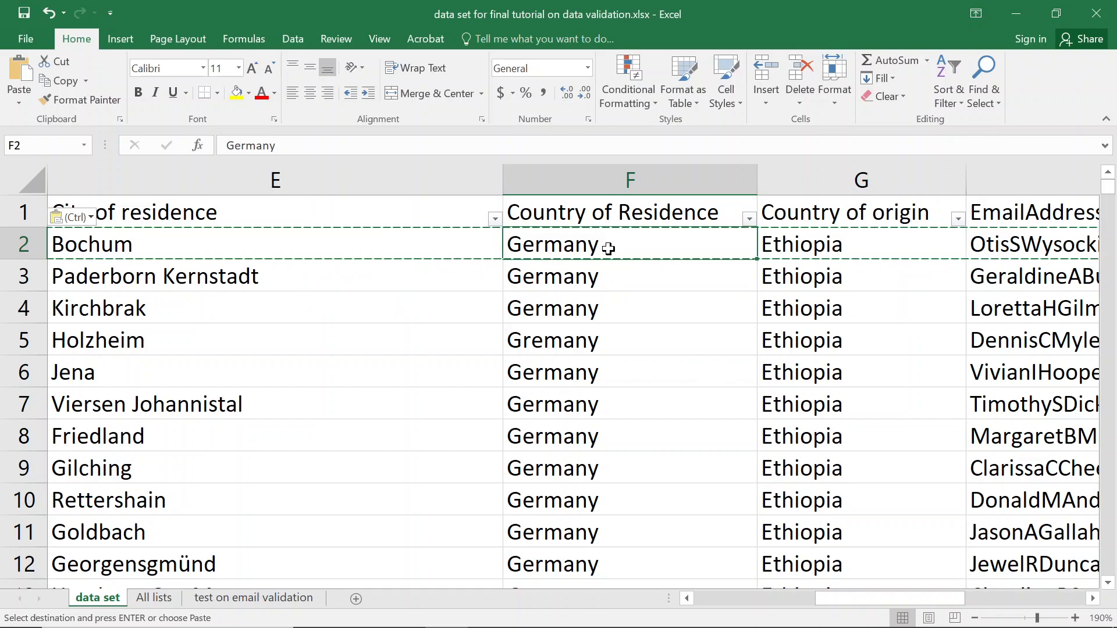
key("Escape")
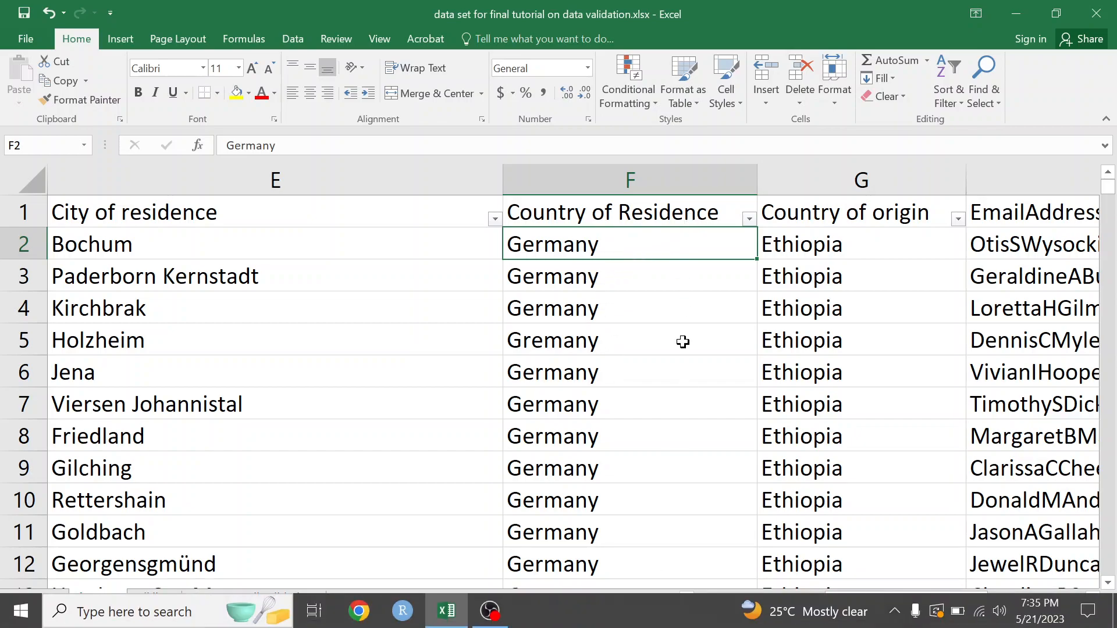
left_click(608, 174)
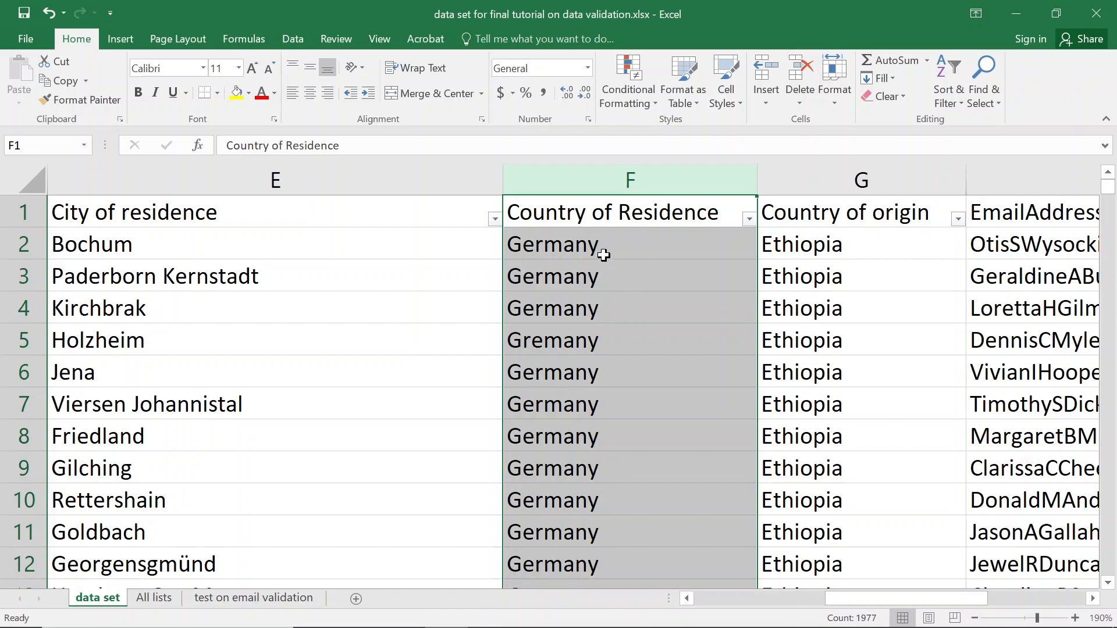
left_click(610, 215)
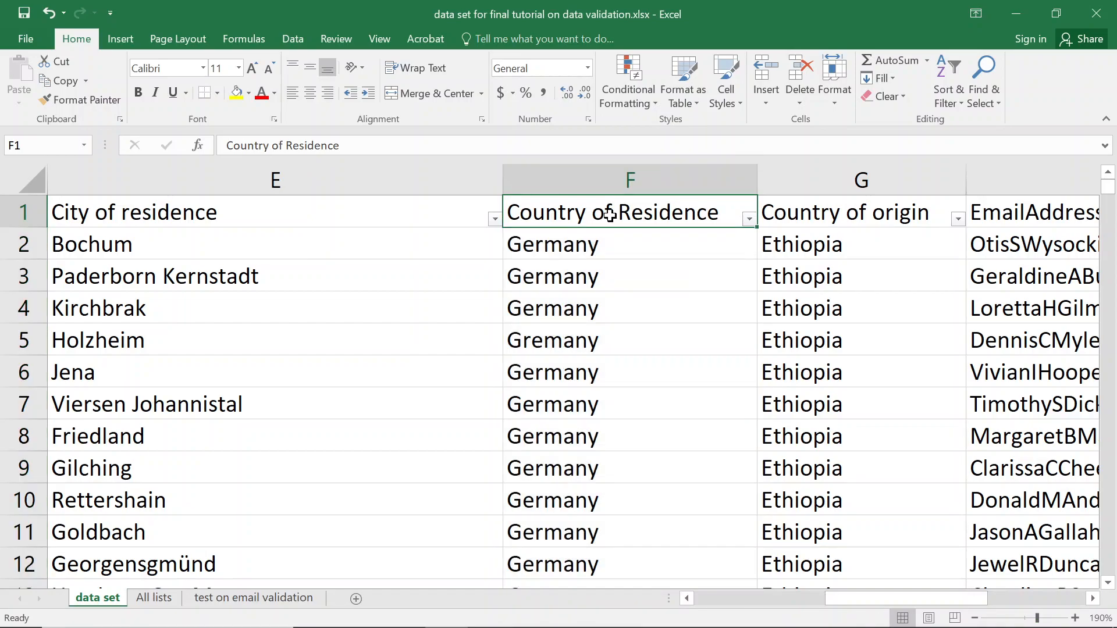
left_click(144, 242)
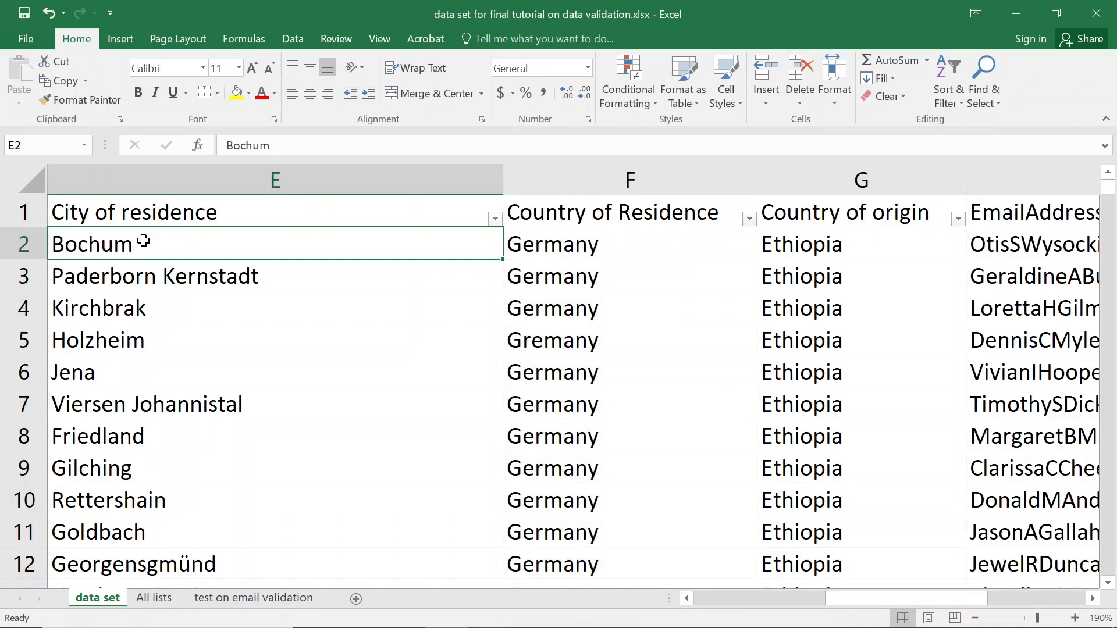
key("Home")
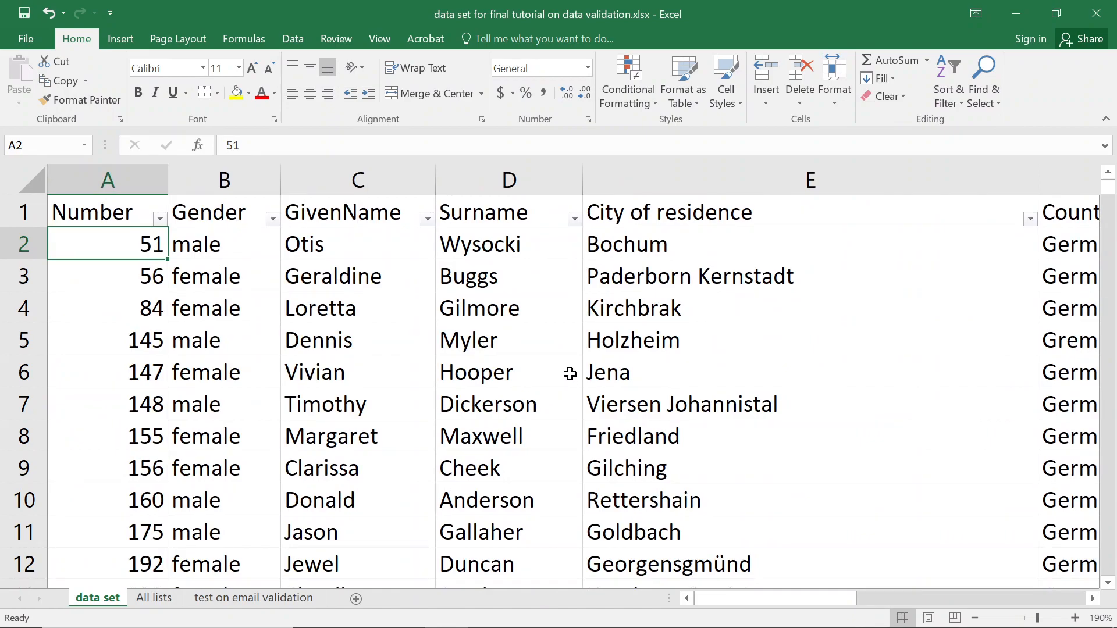
Circle invalid data from the Data tab, accepting the 255-cell limit warning.
left_click(292, 38)
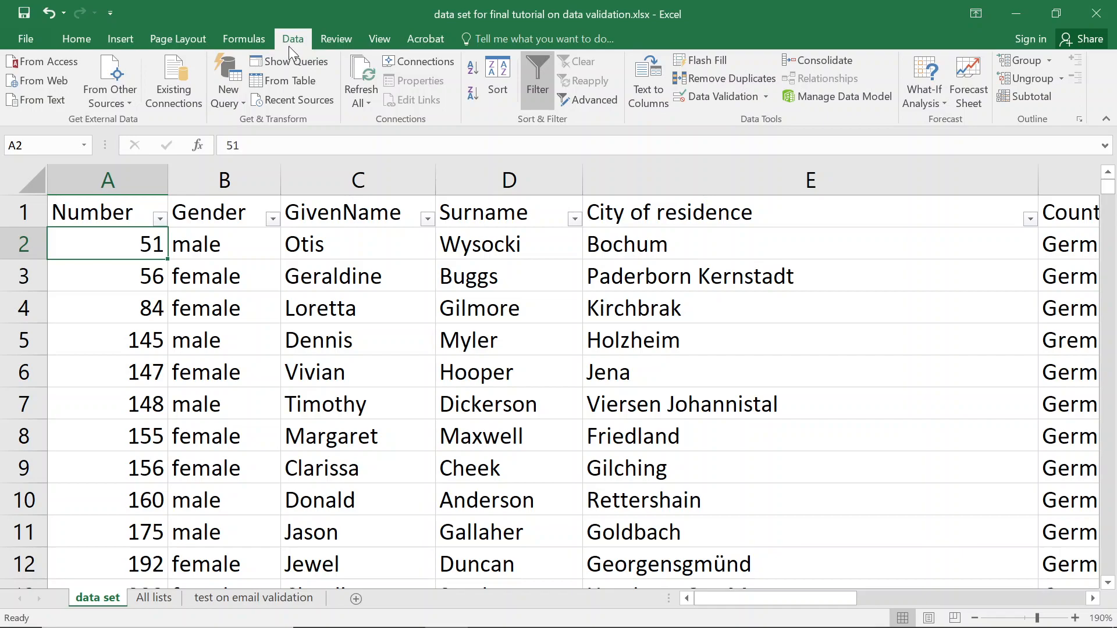
left_click(765, 98)
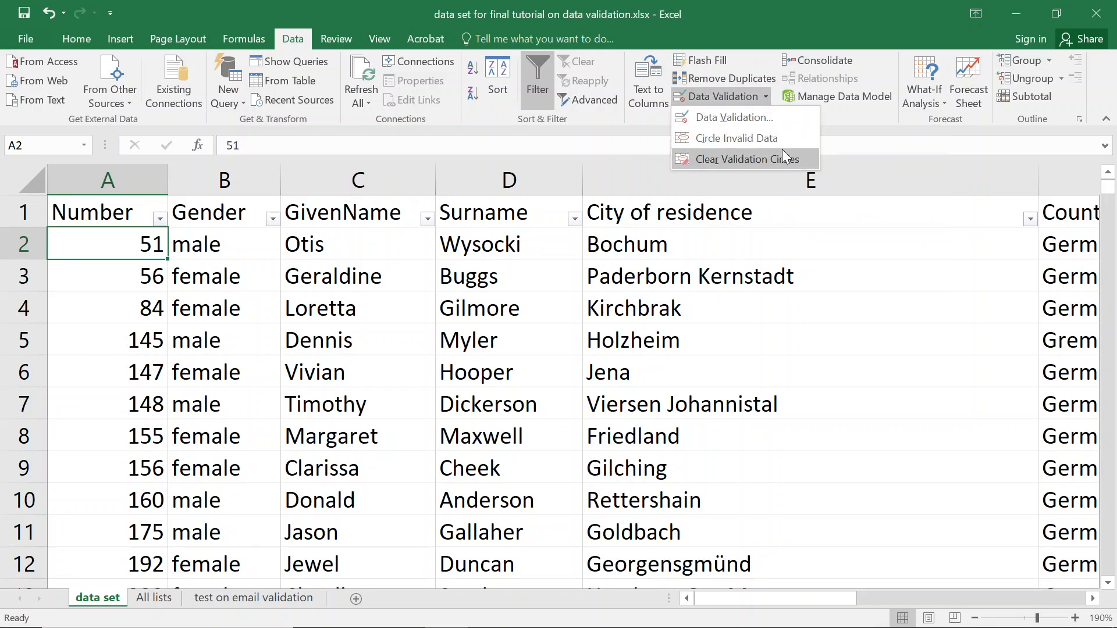
left_click(751, 139)
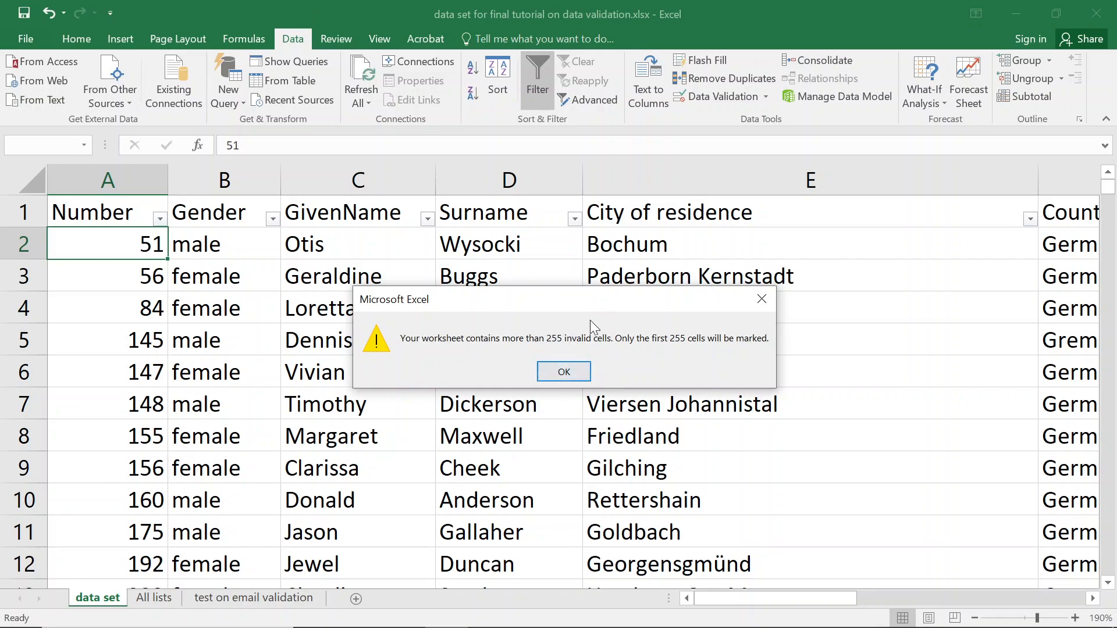
left_click(580, 377)
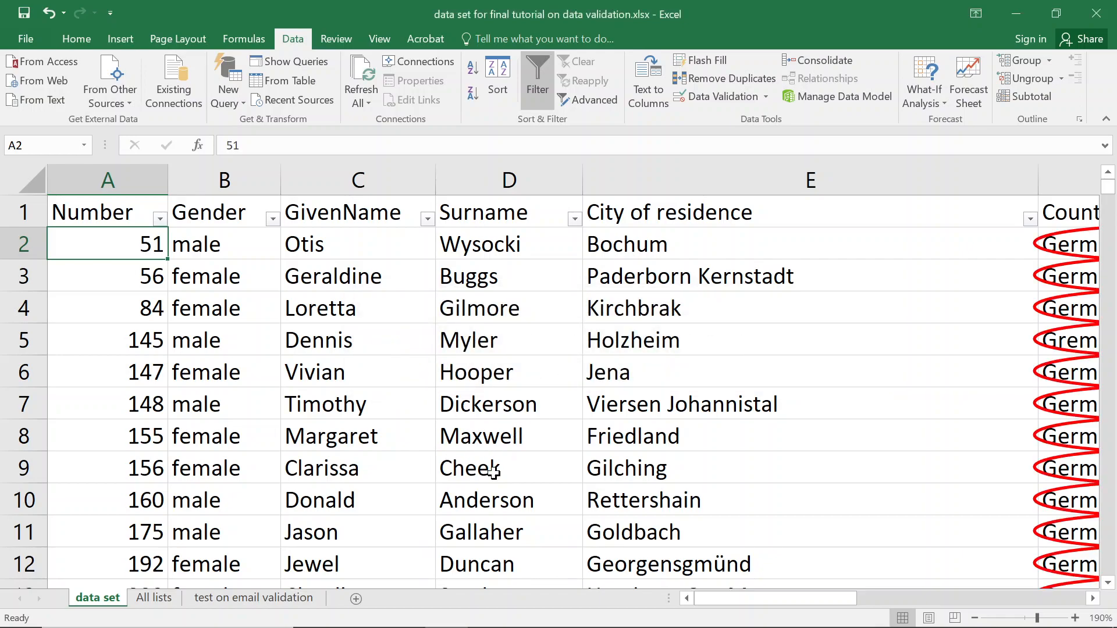
Scroll right to show columns D–G with the circled Country of Residence cells.
left_click_drag(739, 594, 835, 590)
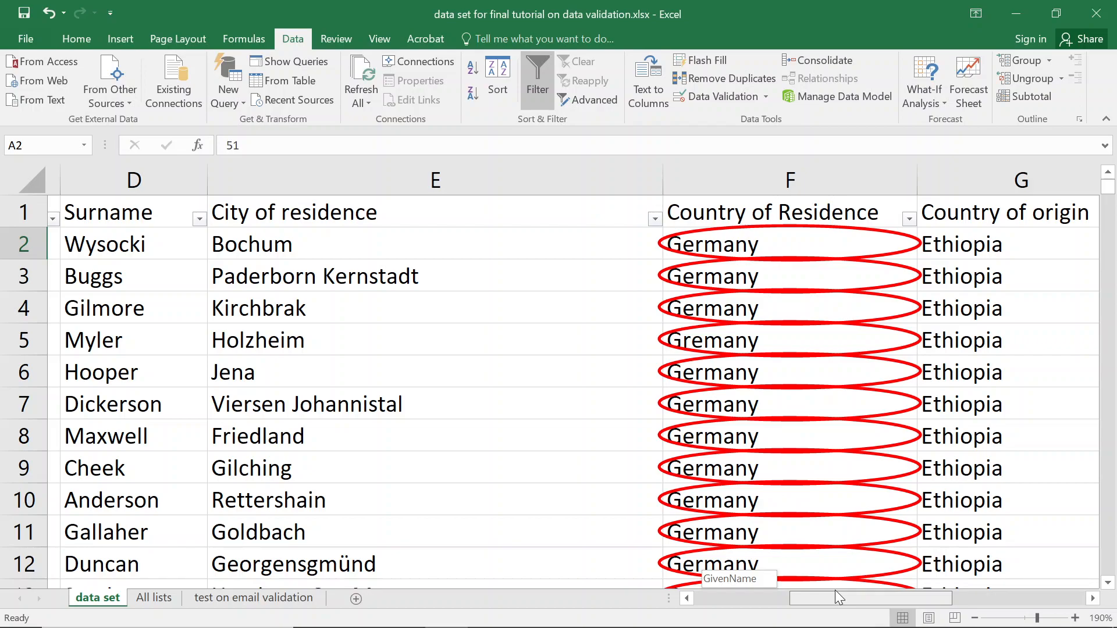
left_click_drag(835, 590, 838, 590)
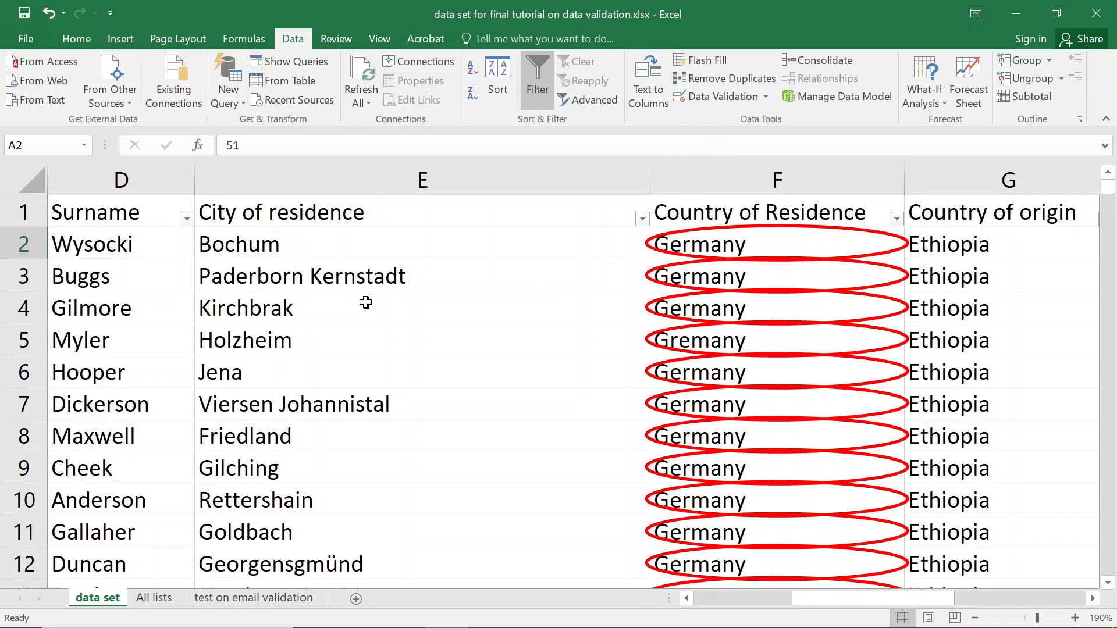
Inspect the Custom validation rule on Country of Residence cell F2 without changing it.
left_click(708, 102)
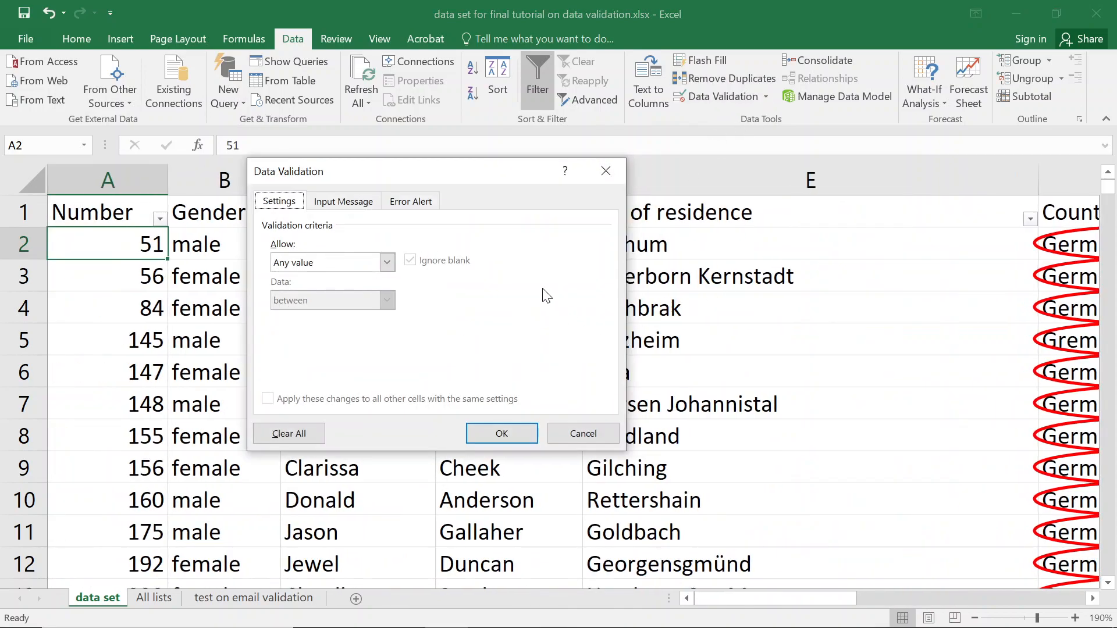
left_click(618, 171)
key("Right")
key("Right")
key("Right")
key("Right")
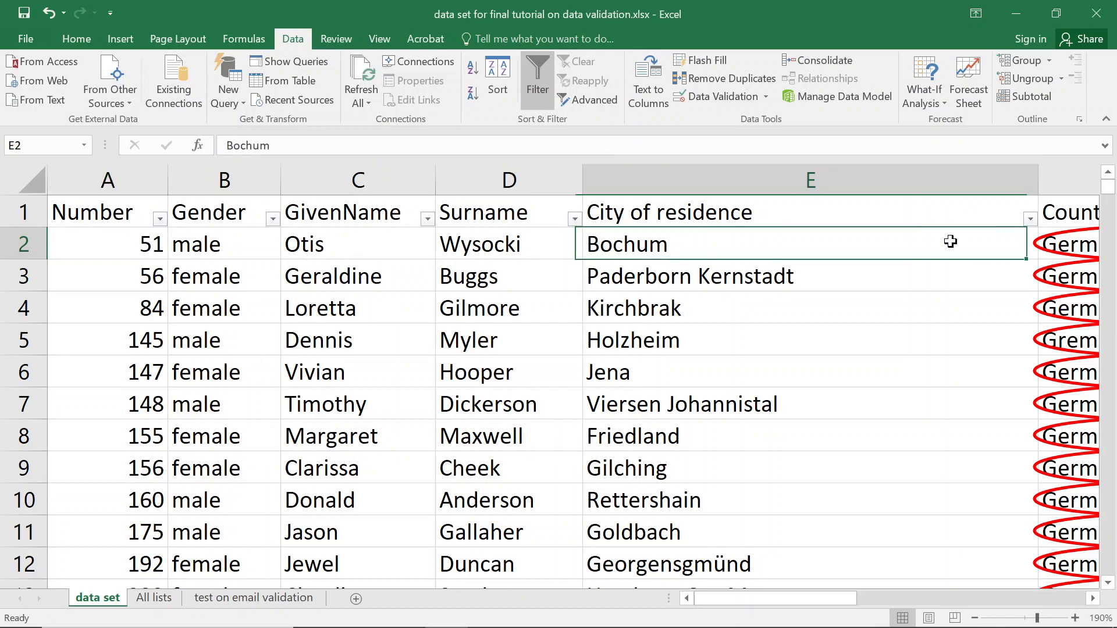
key("Right")
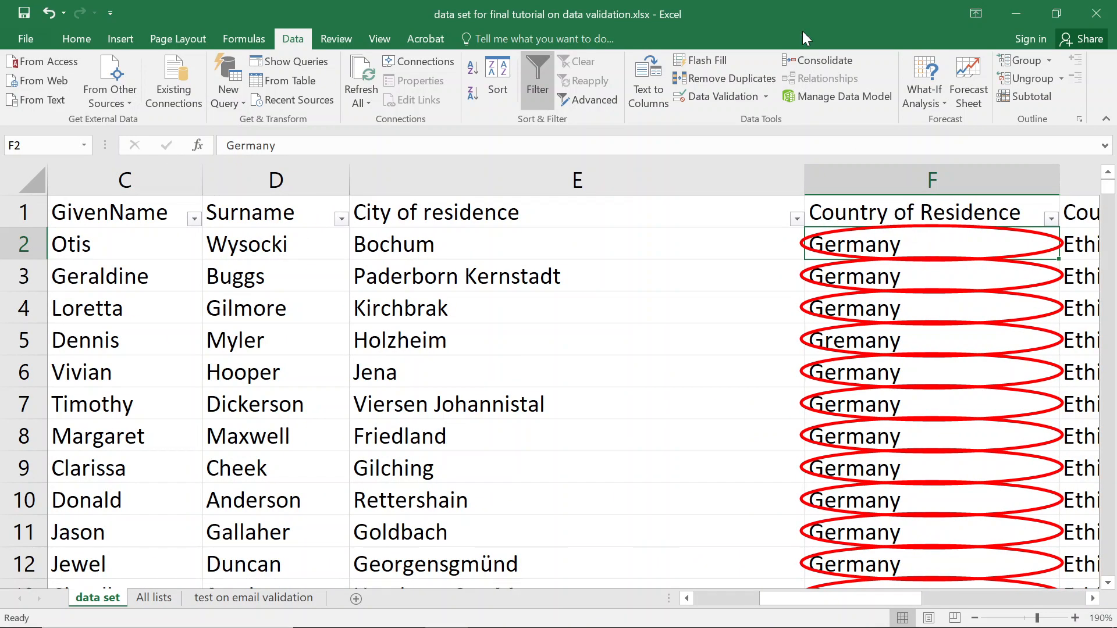
left_click(705, 97)
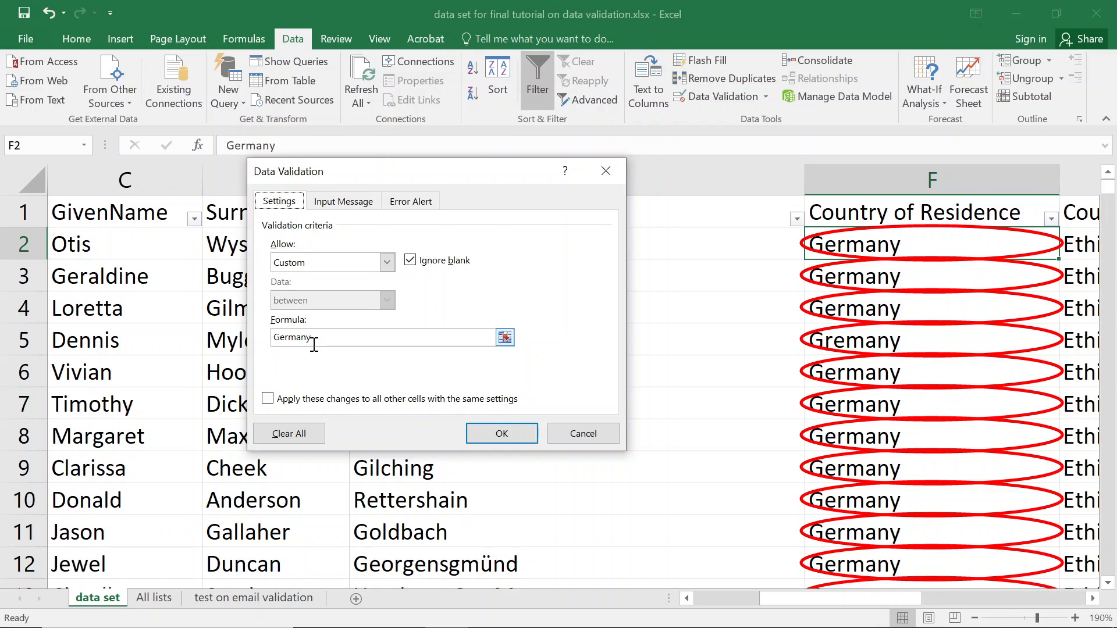
left_click(358, 265)
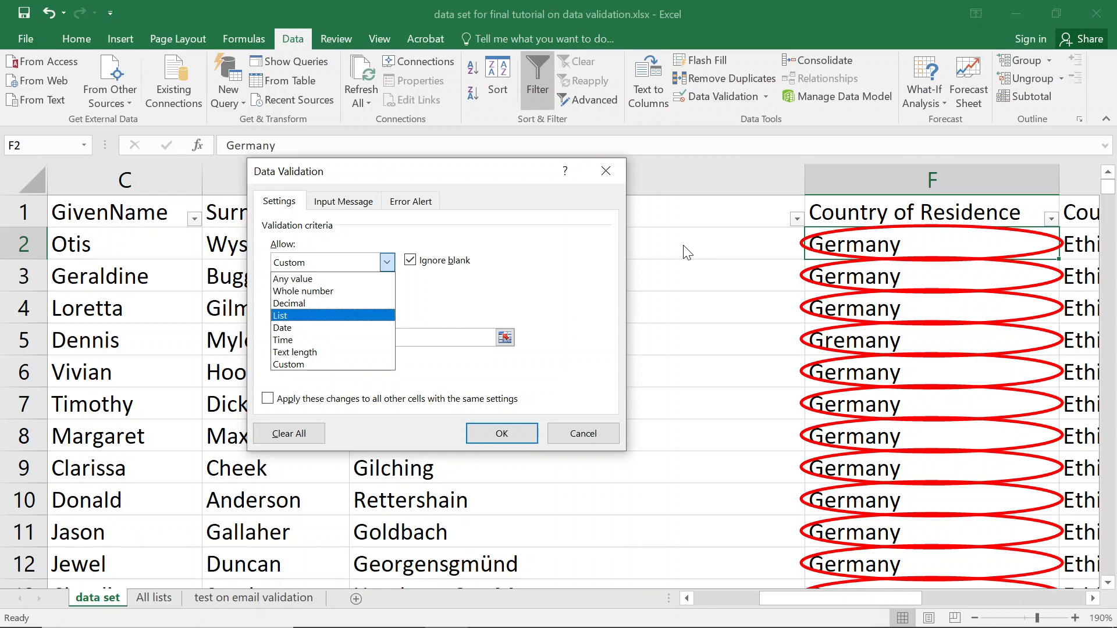
key("Escape")
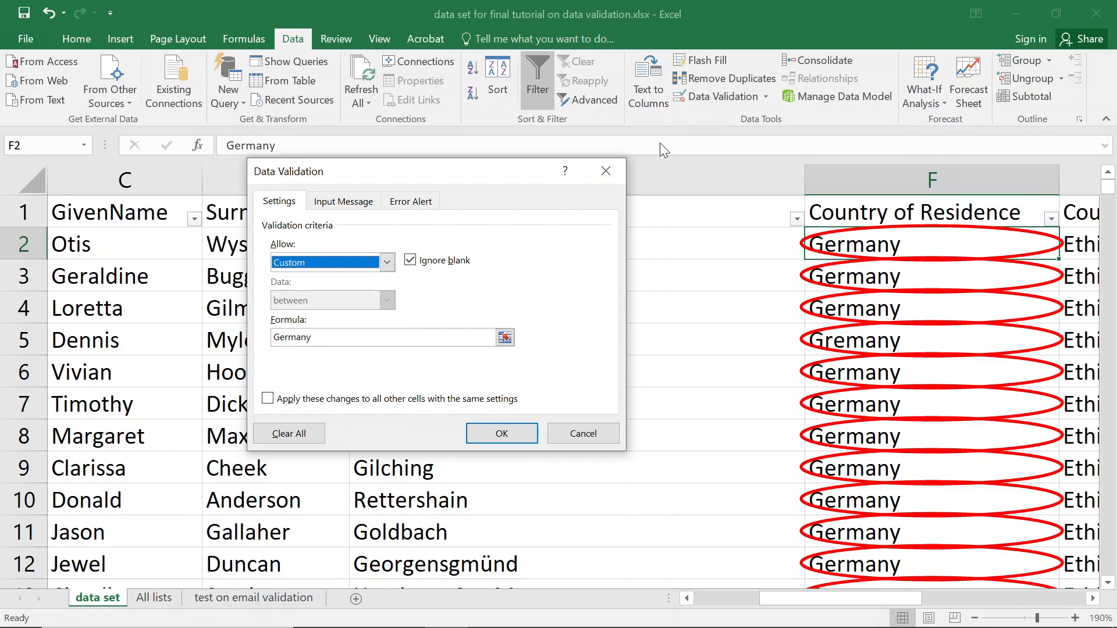
left_click(602, 171)
Clear the validation circles and select F2:F1977.
left_click(764, 97)
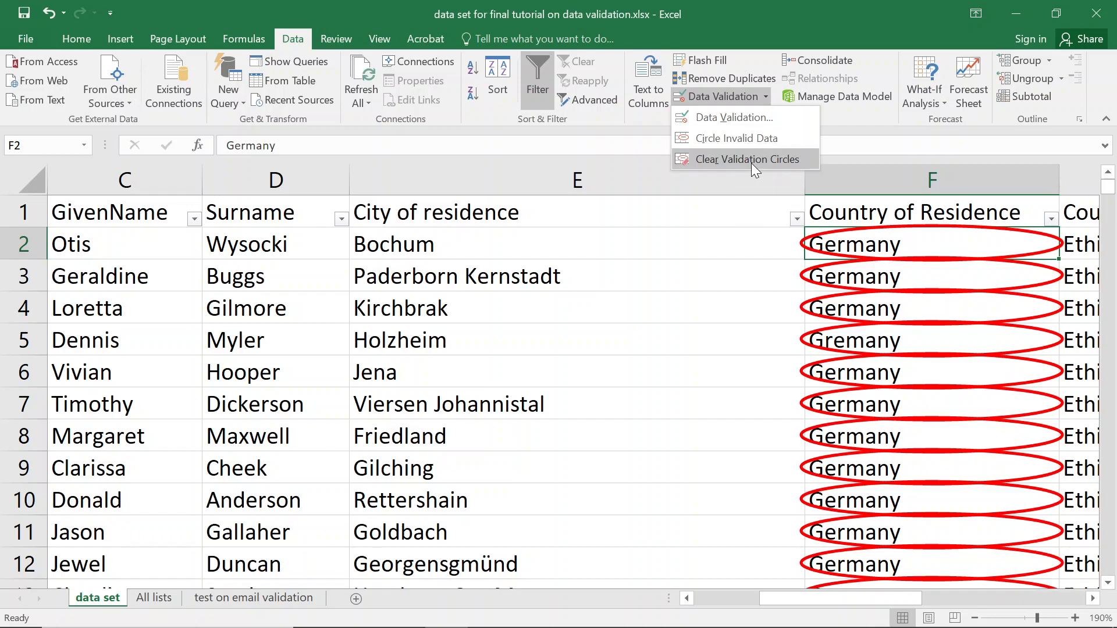
left_click(720, 158)
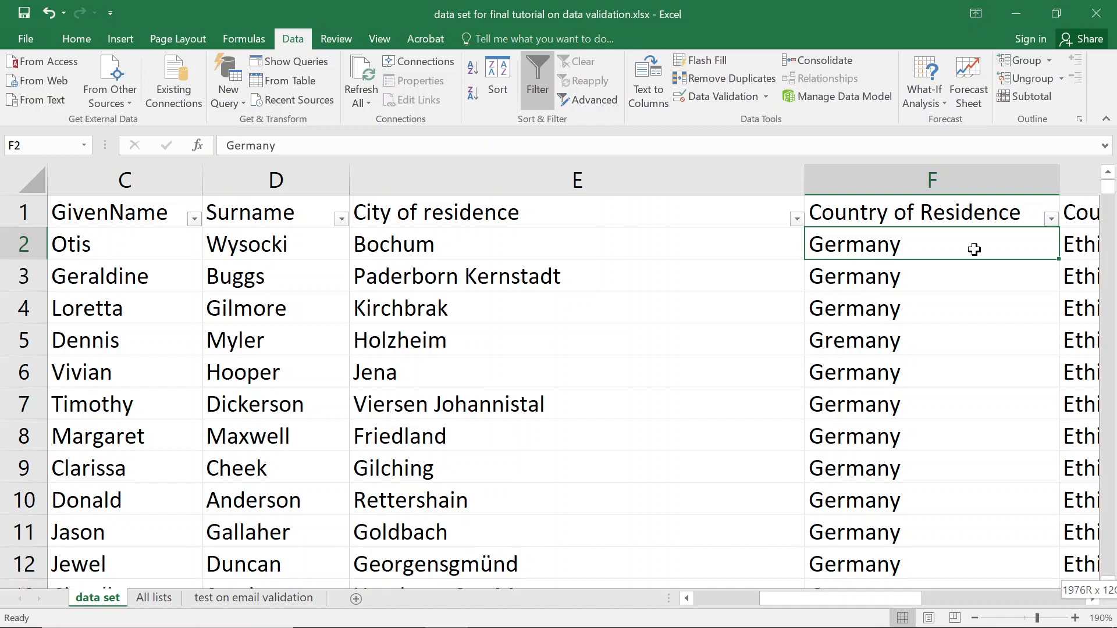
key("ctrl+shift+Down")
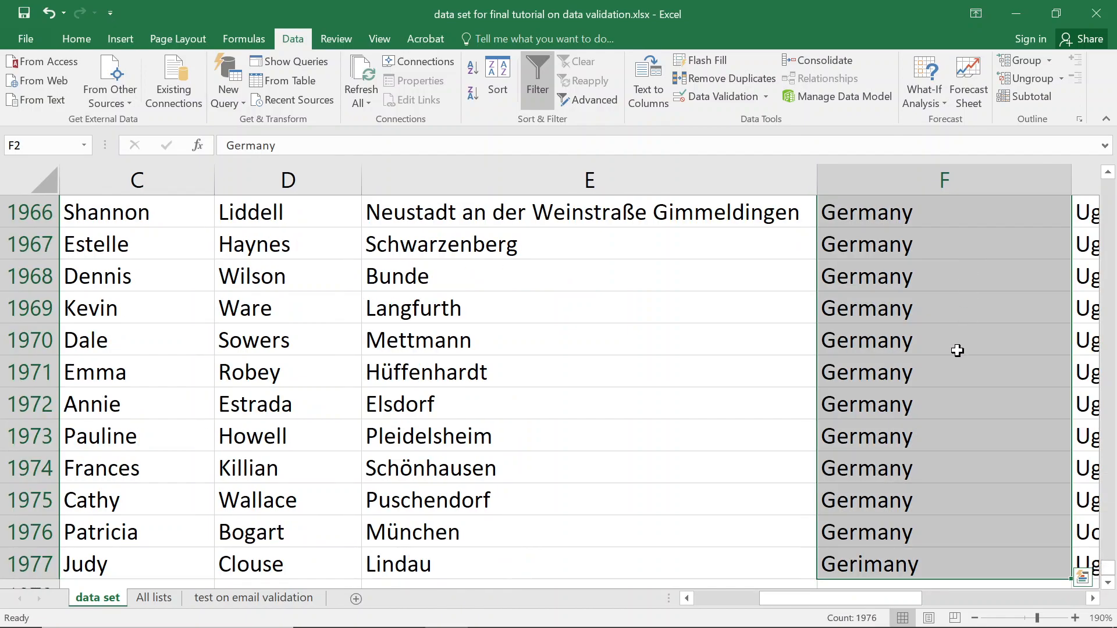
Change the F2:F1977 validation rule to a List with Germany as source.
left_click(724, 96)
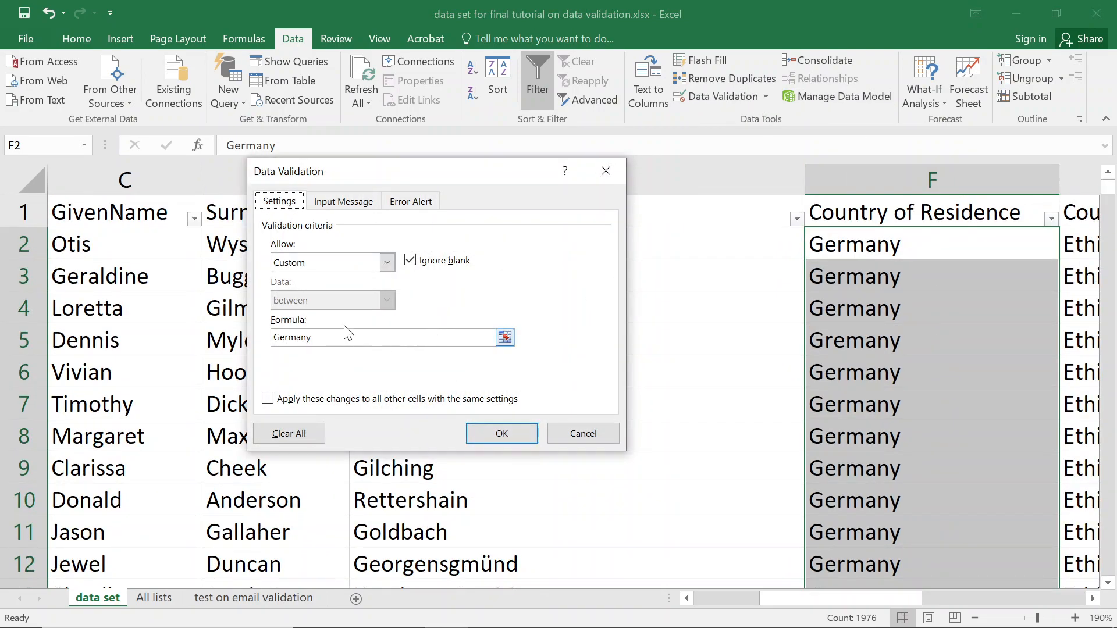
left_click(356, 264)
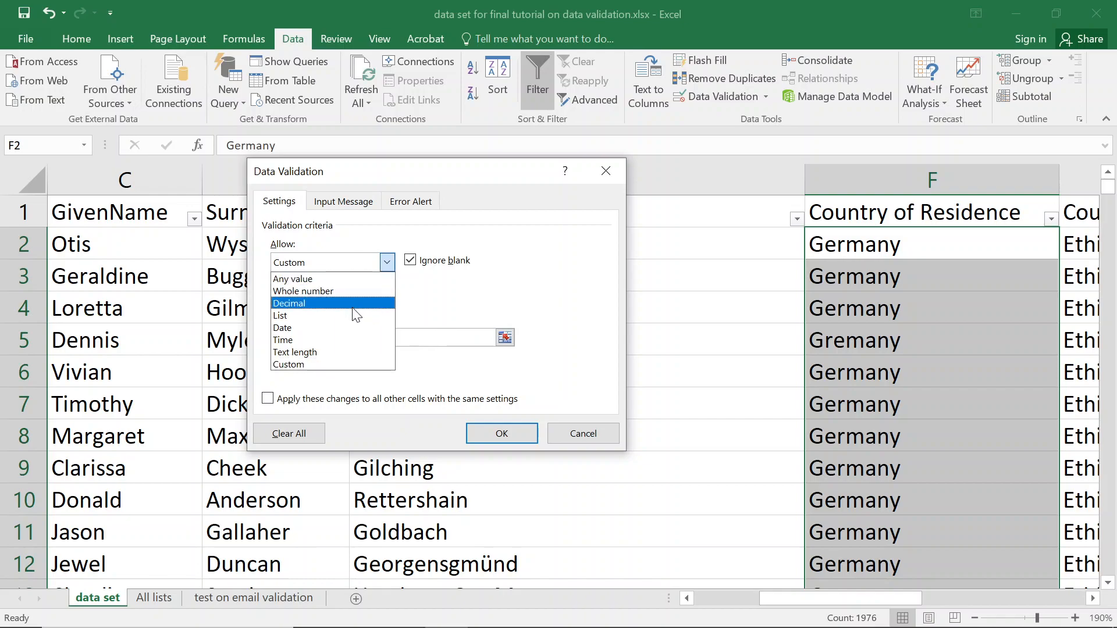
left_click(504, 277)
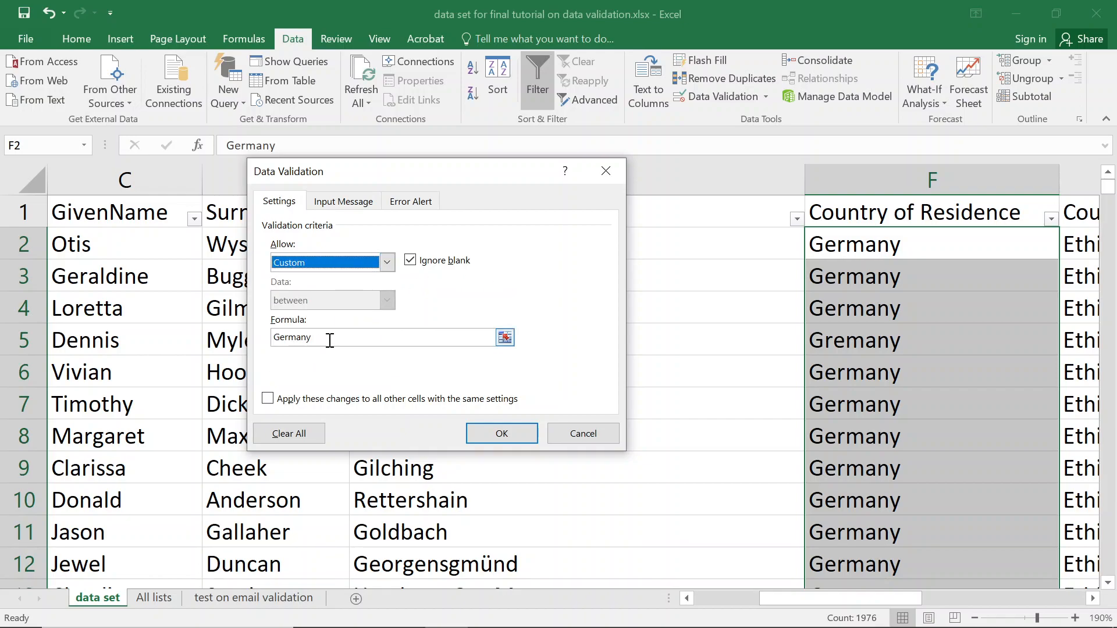
left_click(365, 260)
key("Escape")
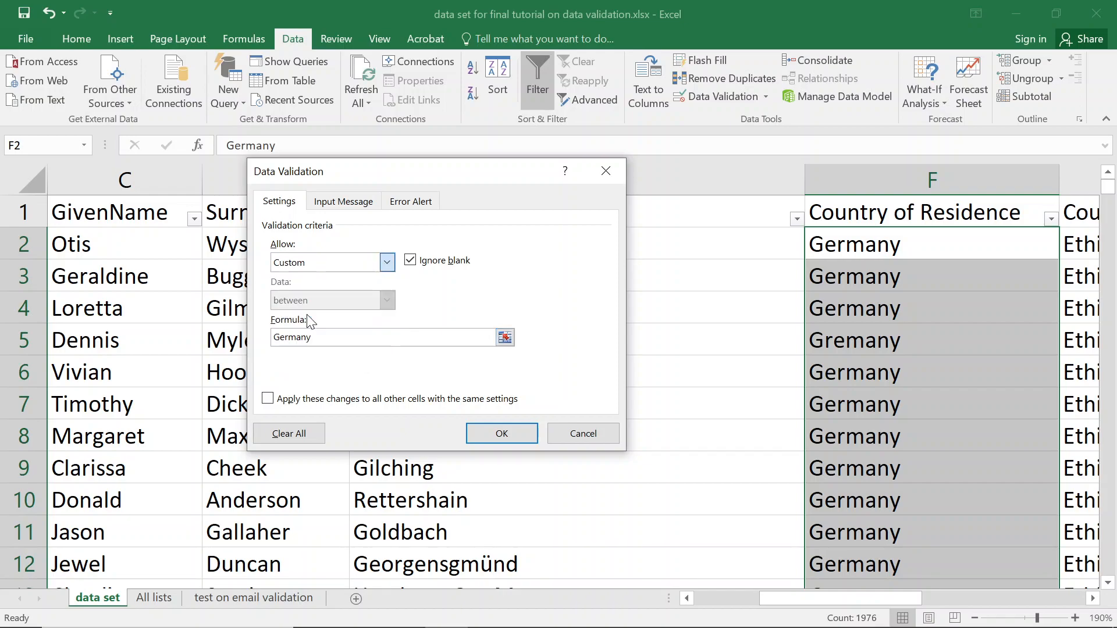
left_click(307, 315)
left_click(335, 344)
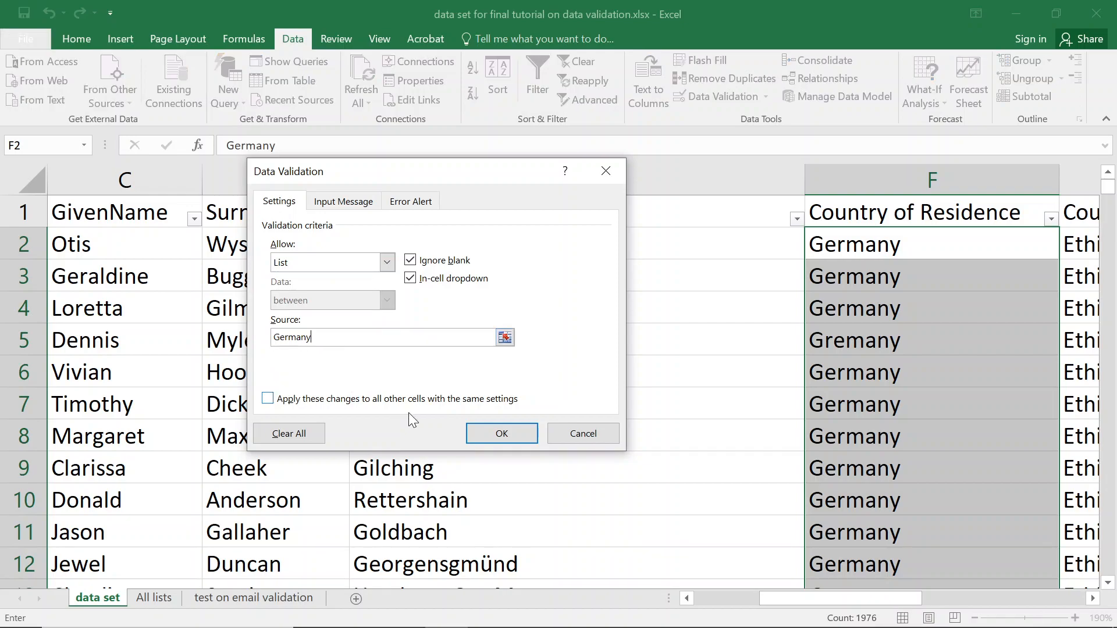
left_click(483, 439)
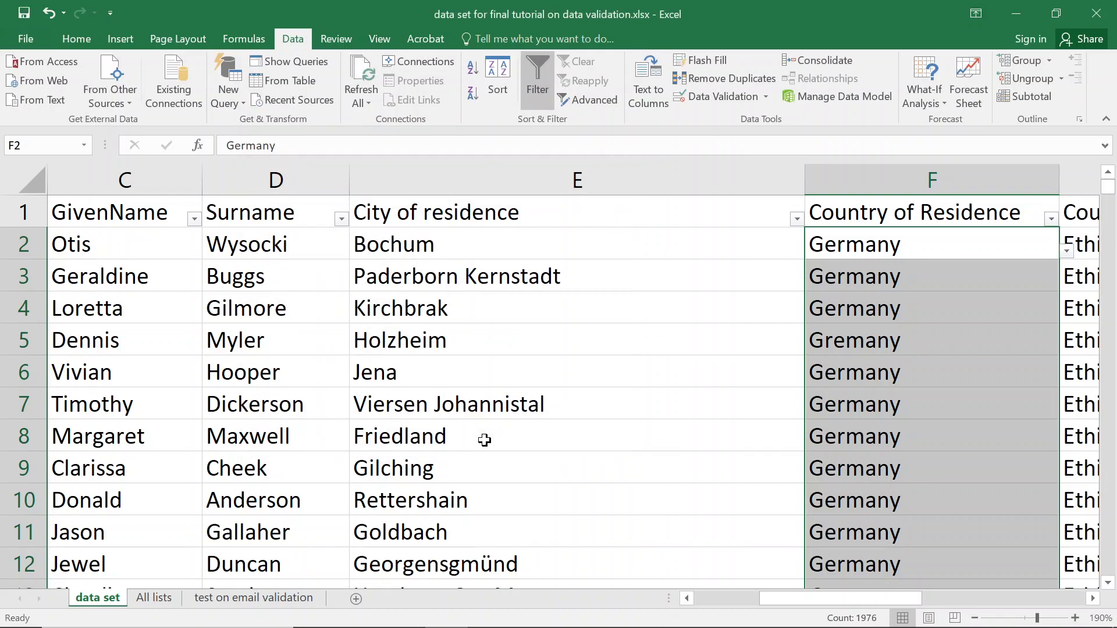
left_click(919, 313)
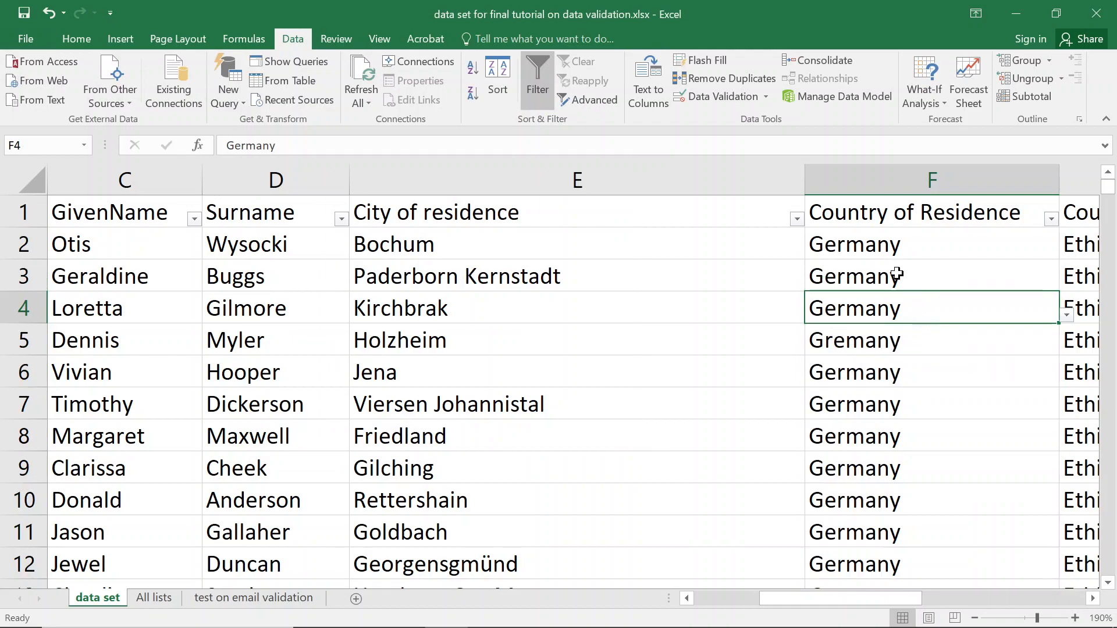
Circle invalid data again so only the misspelled Gremany in F5 is flagged.
left_click(766, 95)
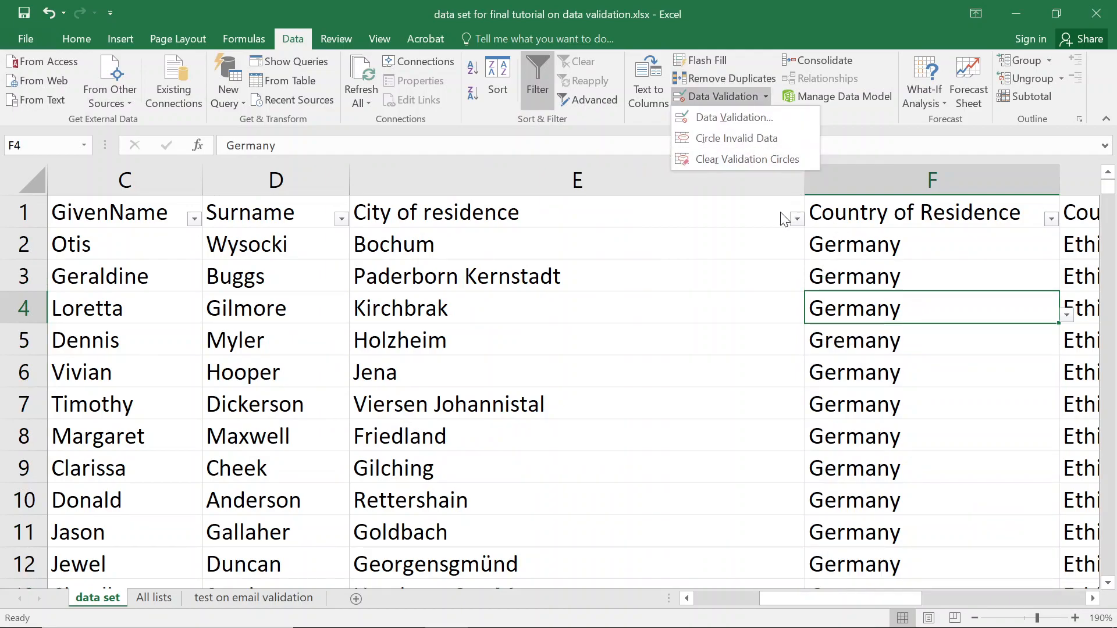
left_click(721, 139)
left_click(547, 375)
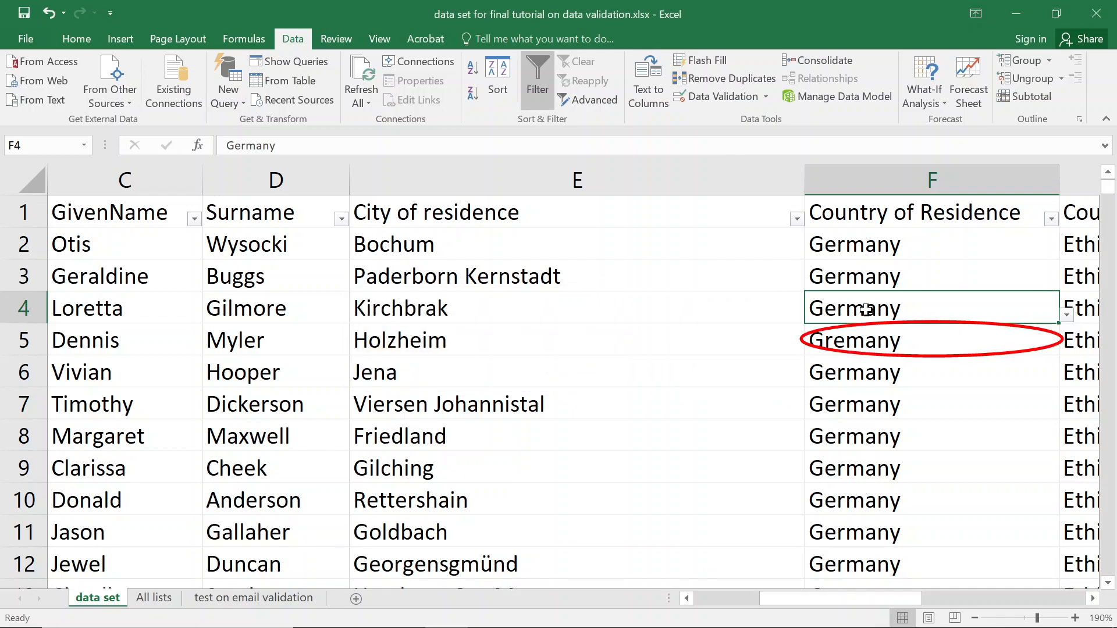
left_click(766, 99)
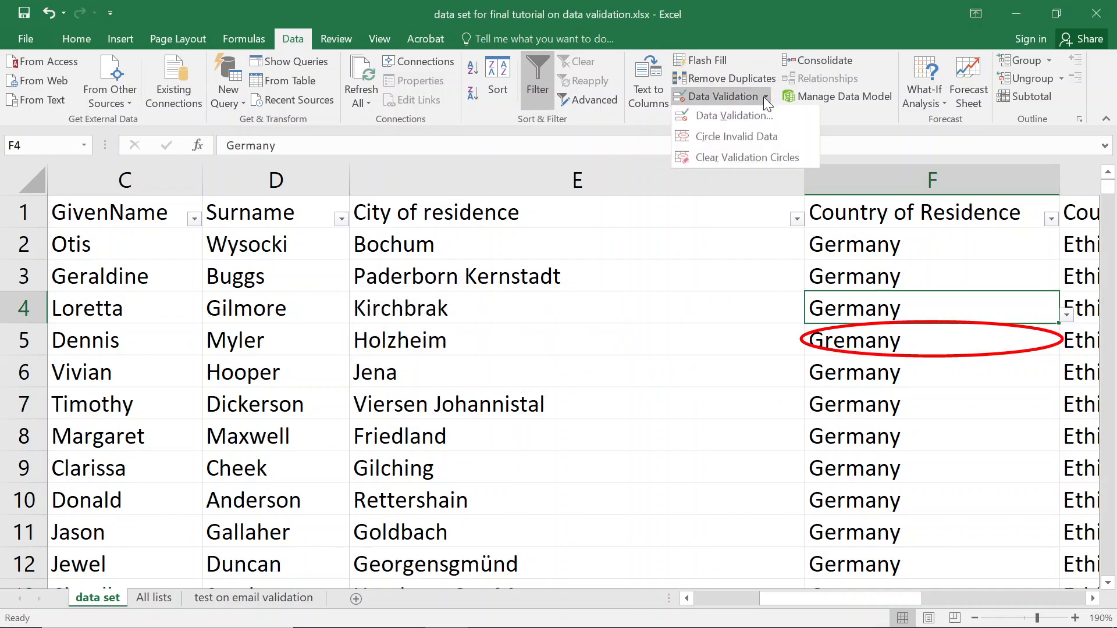
left_click(720, 117)
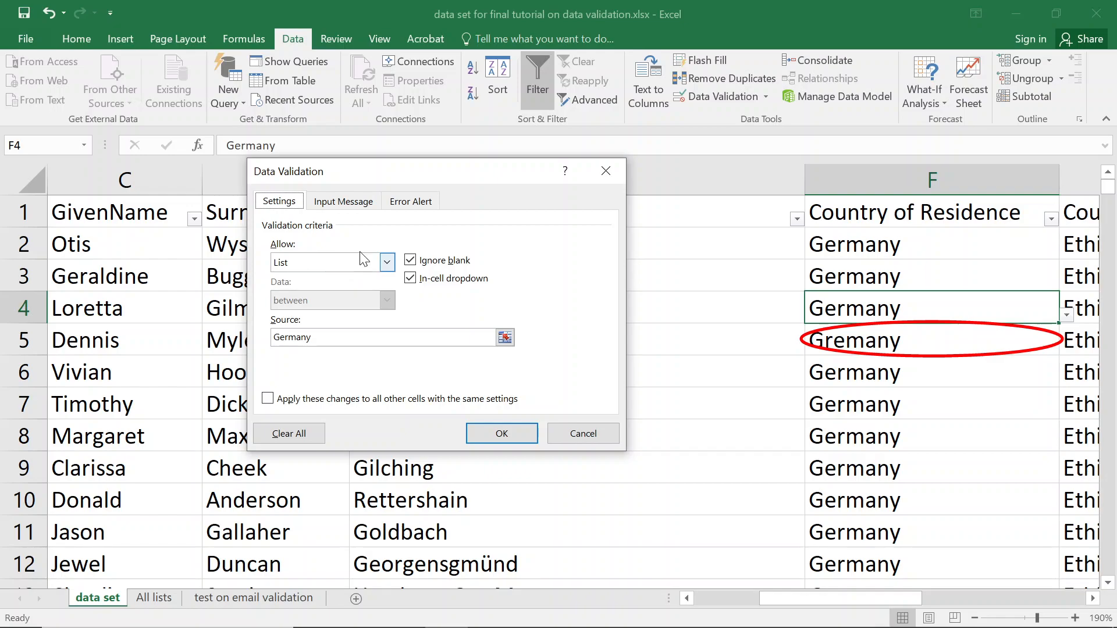
left_click(605, 171)
left_click(135, 220)
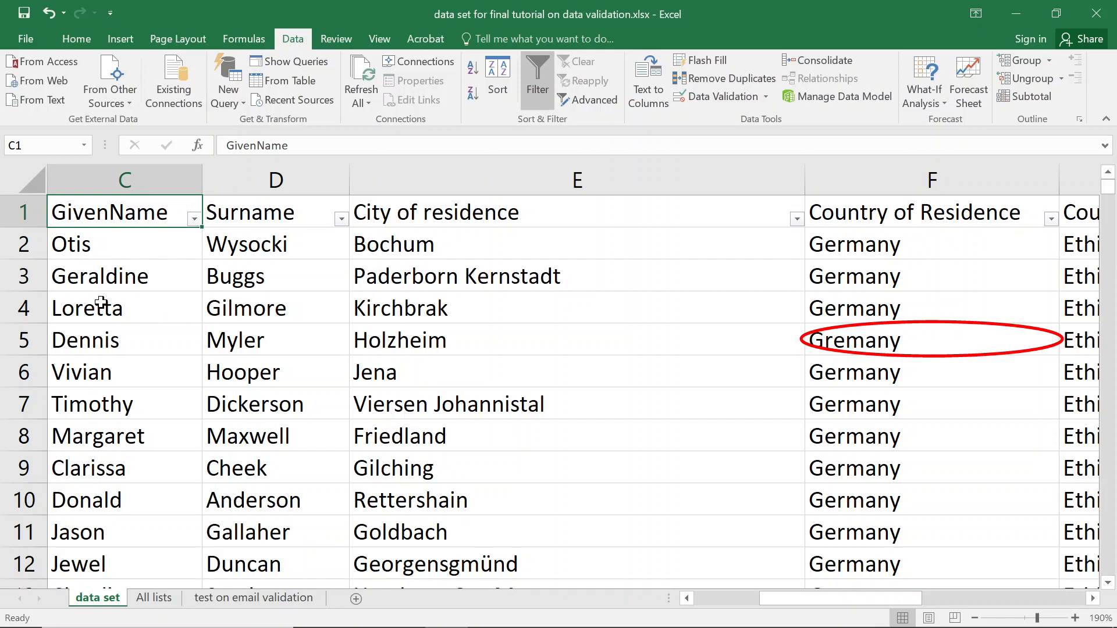
Scroll down the sheet reviewing the circled misspelled entries.
scroll(100, 305, "down", 3)
scroll(803, 403, "up", 3)
scroll(633, 412, "down", 1)
scroll(633, 412, "down", 4)
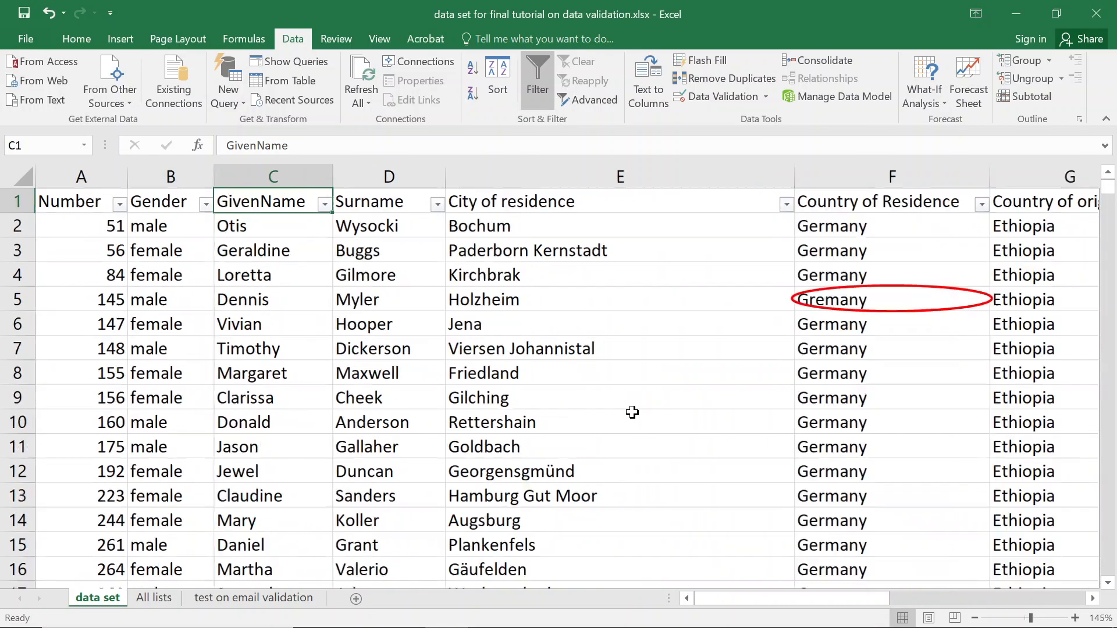
scroll(633, 412, "down", 1)
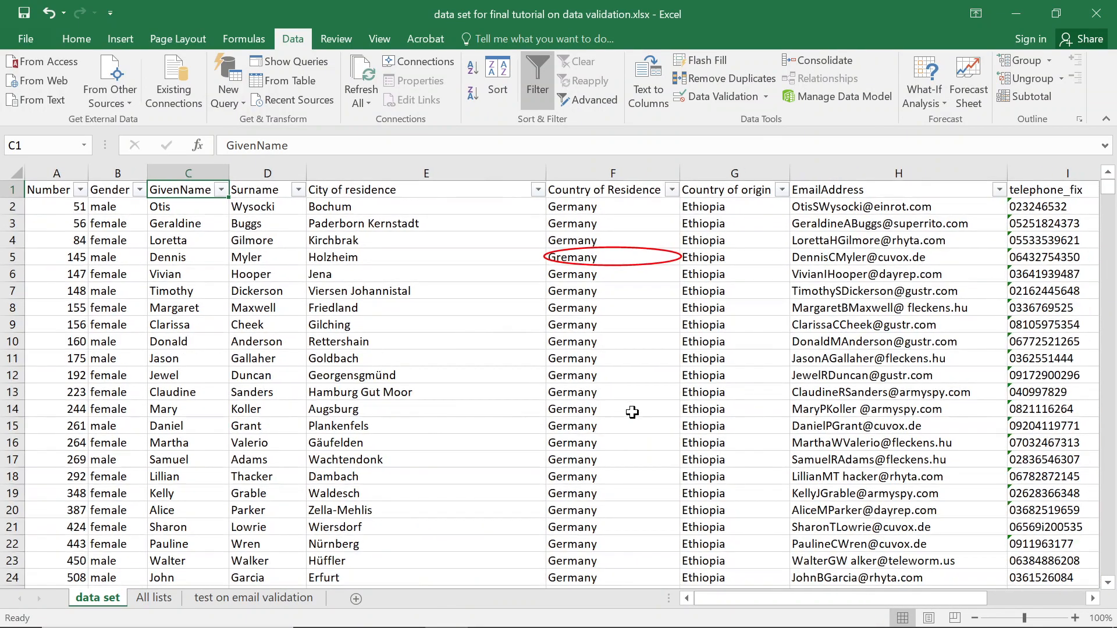
scroll(632, 412, "down", 1)
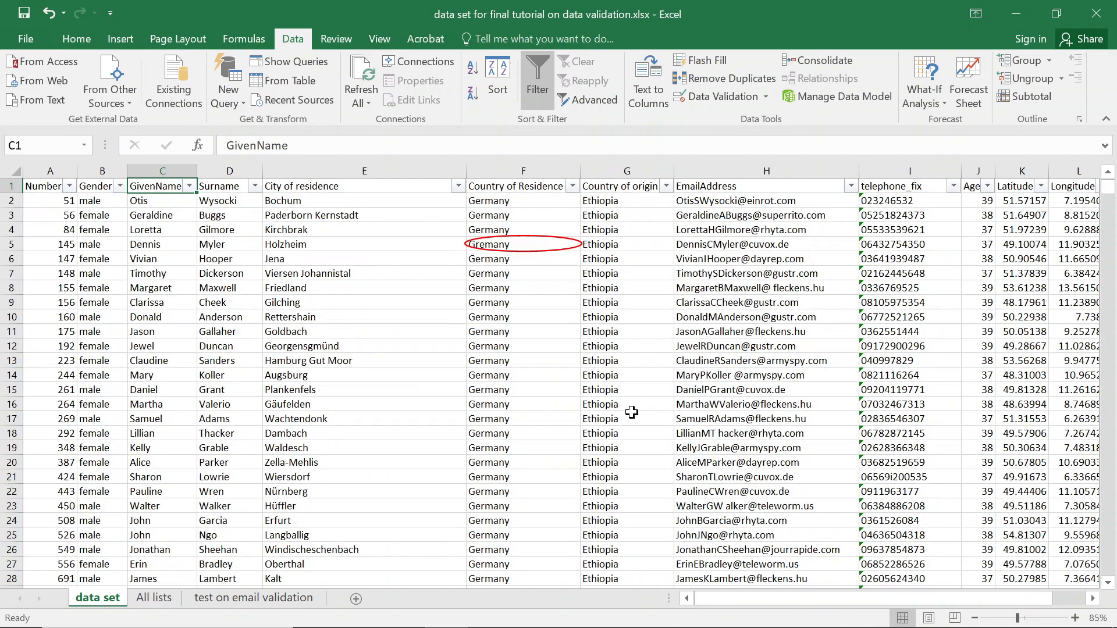
scroll(631, 412, "down", 12)
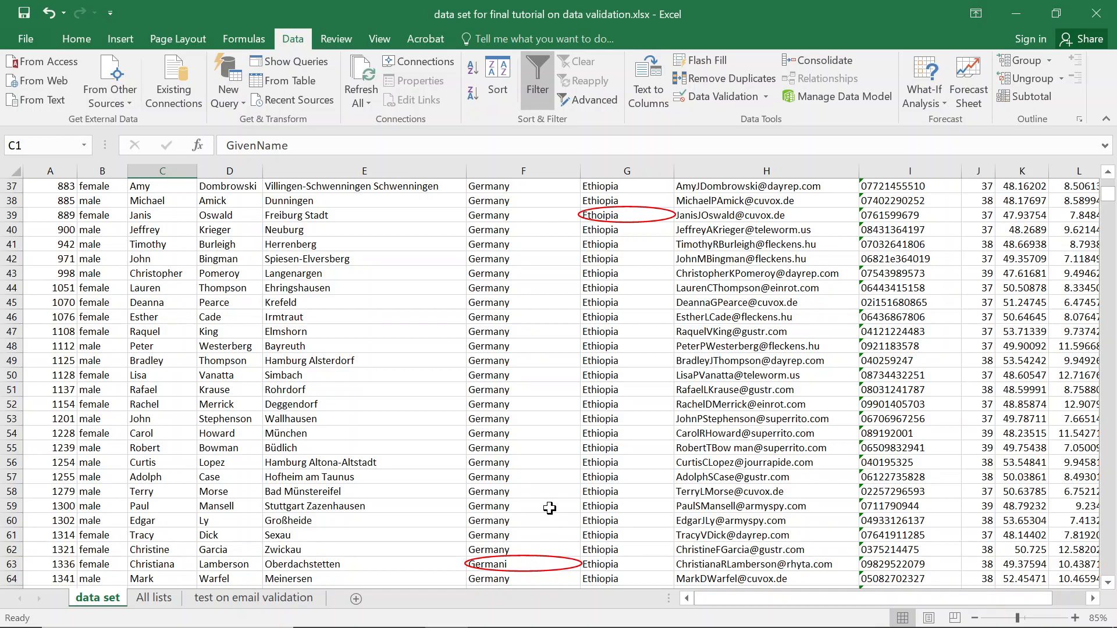
scroll(608, 495, "down", 12)
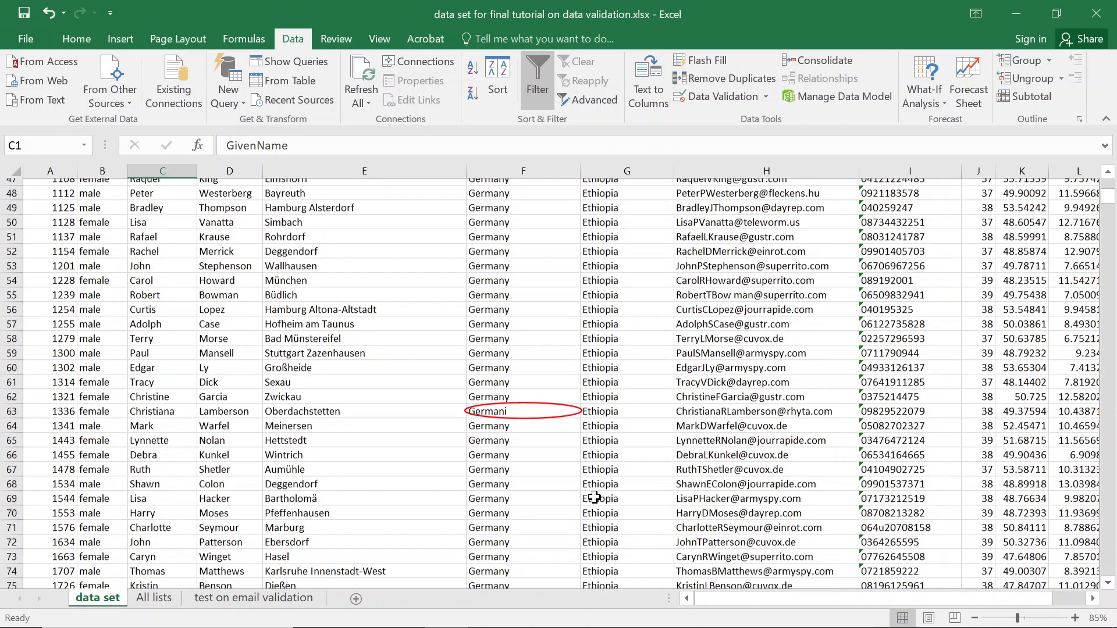
scroll(593, 495, "down", 8)
scroll(592, 430, "up", 5)
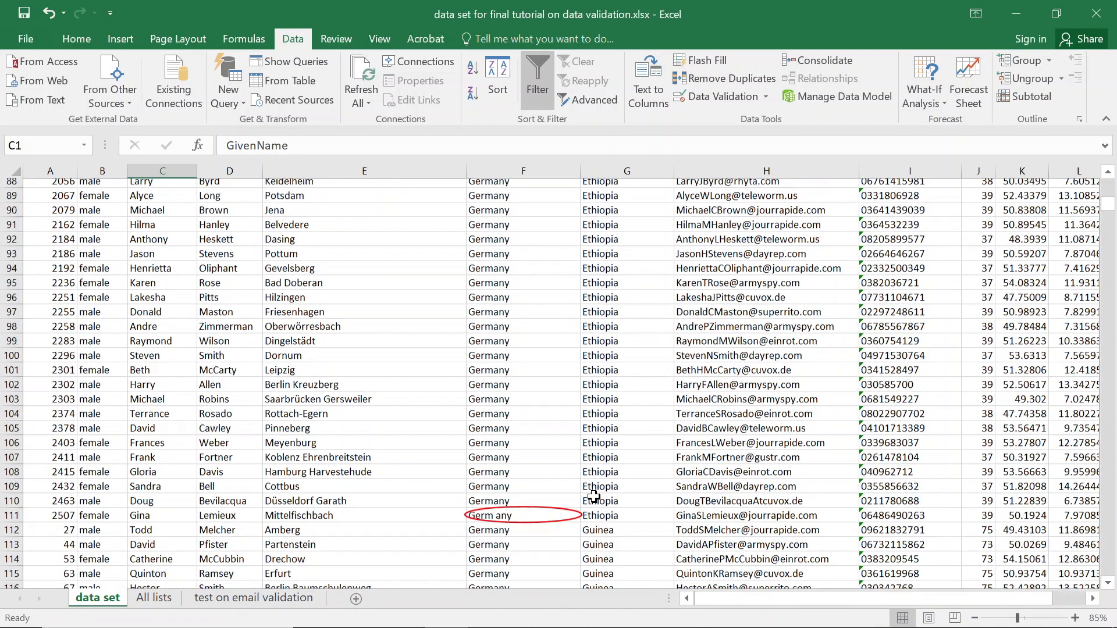
scroll(534, 407, "down", 6)
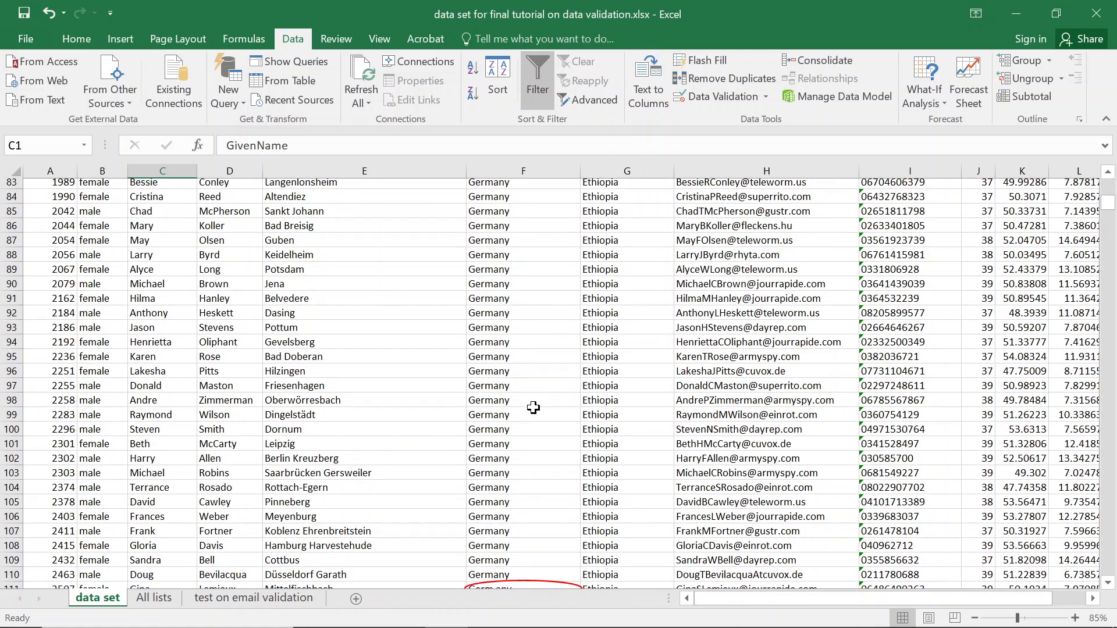
scroll(533, 408, "down", 5)
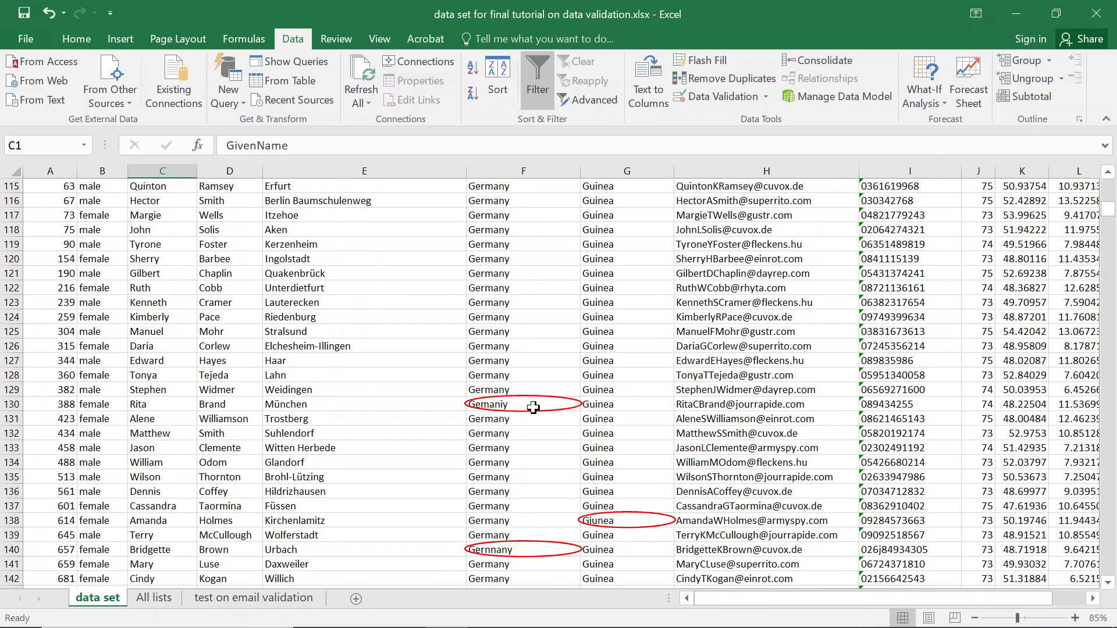
Return to the top and open the Gender filter list showing feamale, femaale and femalie.
scroll(534, 407, "up", 4)
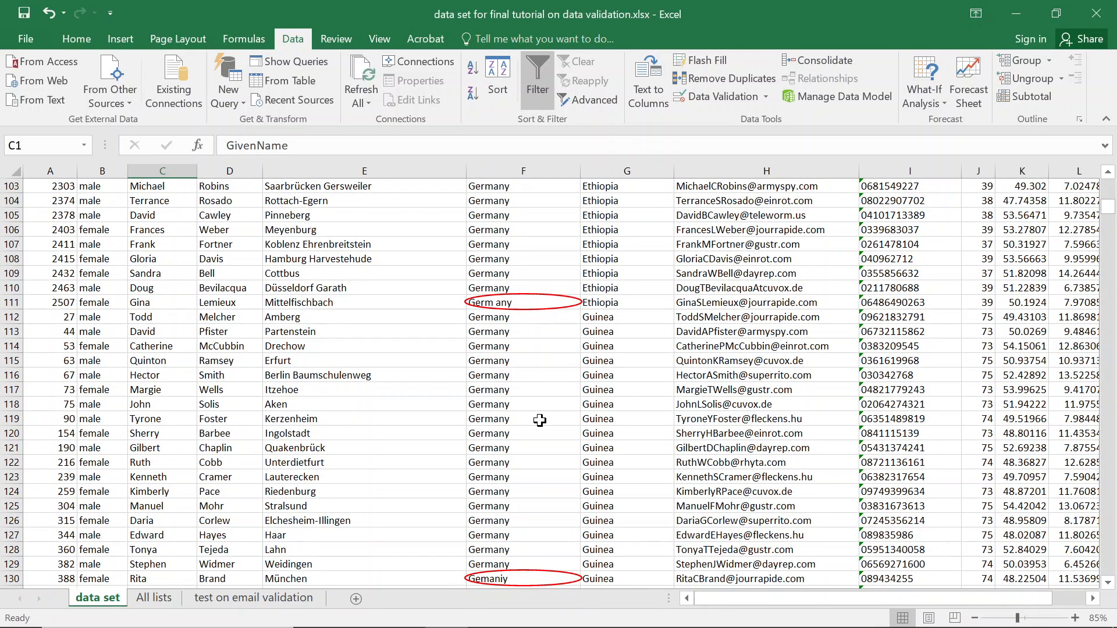
scroll(540, 420, "up", 18)
scroll(524, 372, "up", 16)
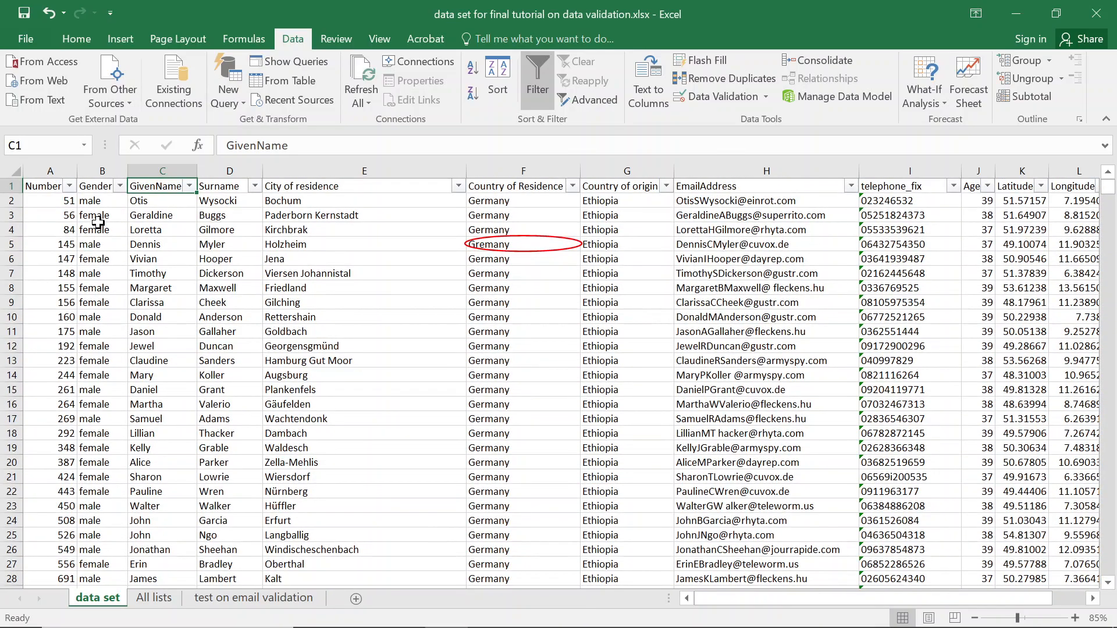
left_click(93, 214)
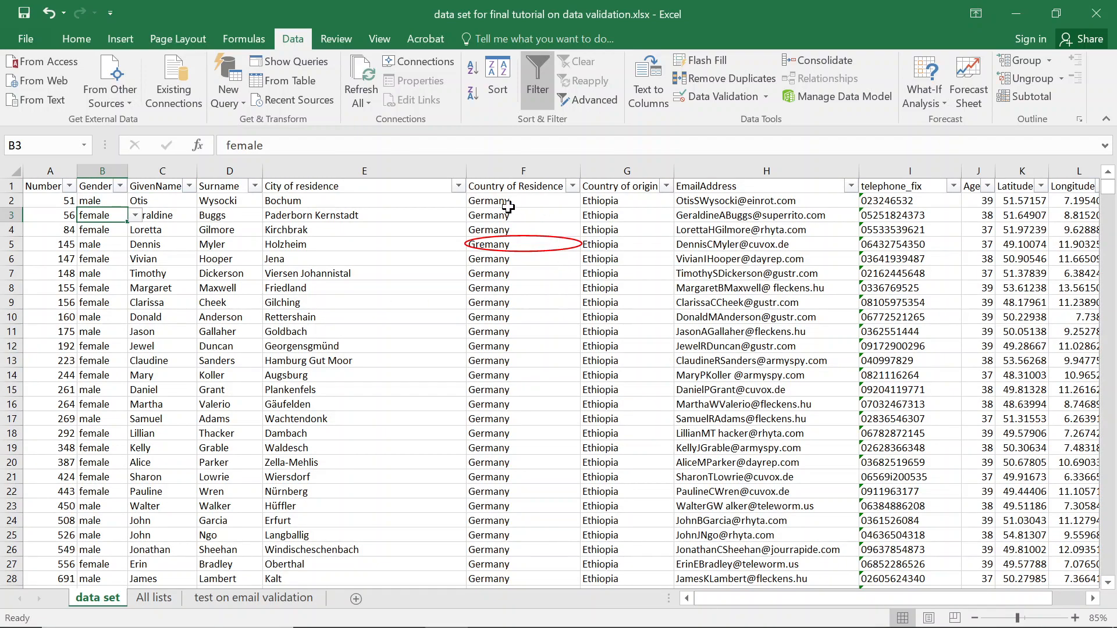
left_click(120, 186)
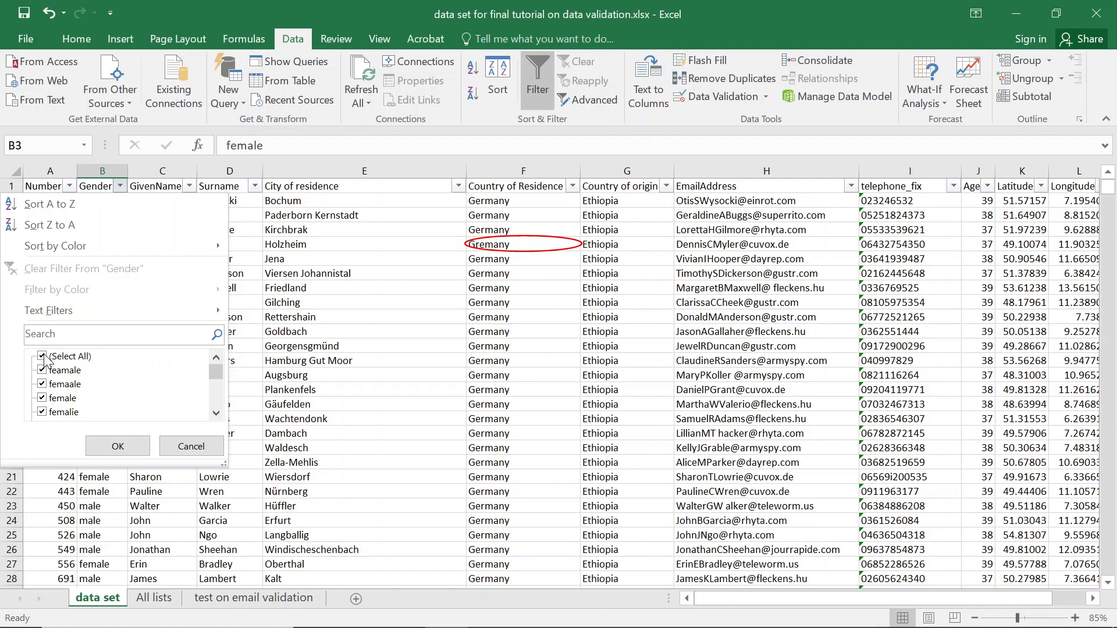
Filter Gender to exclude female and male, leaving 12 misspelled records like mali and ma3le.
left_click(42, 399)
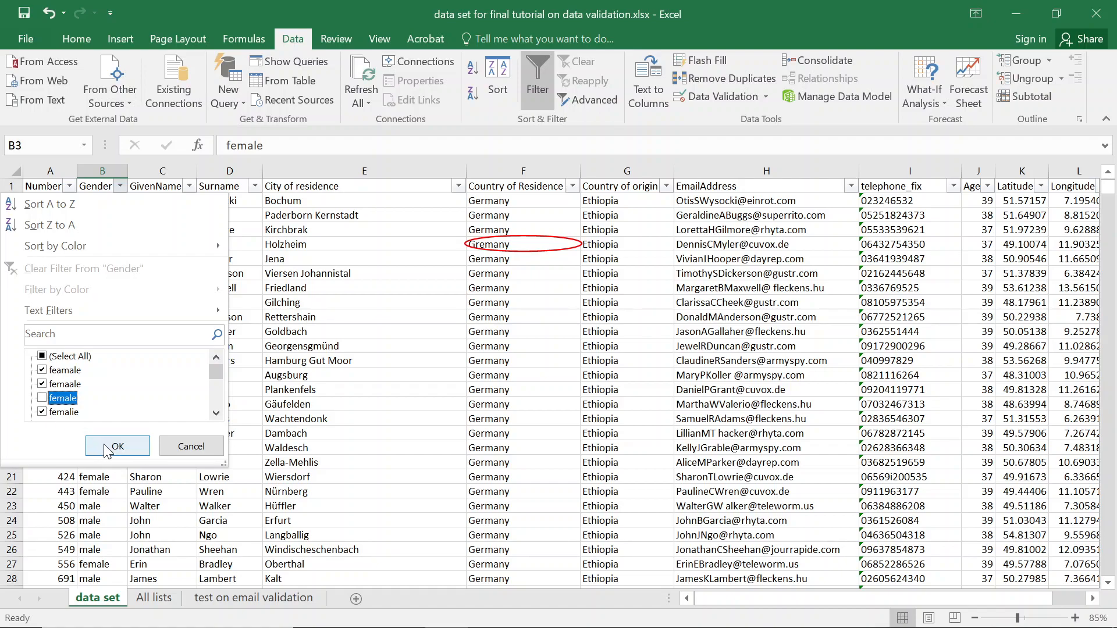
left_click(216, 414)
left_click(217, 414)
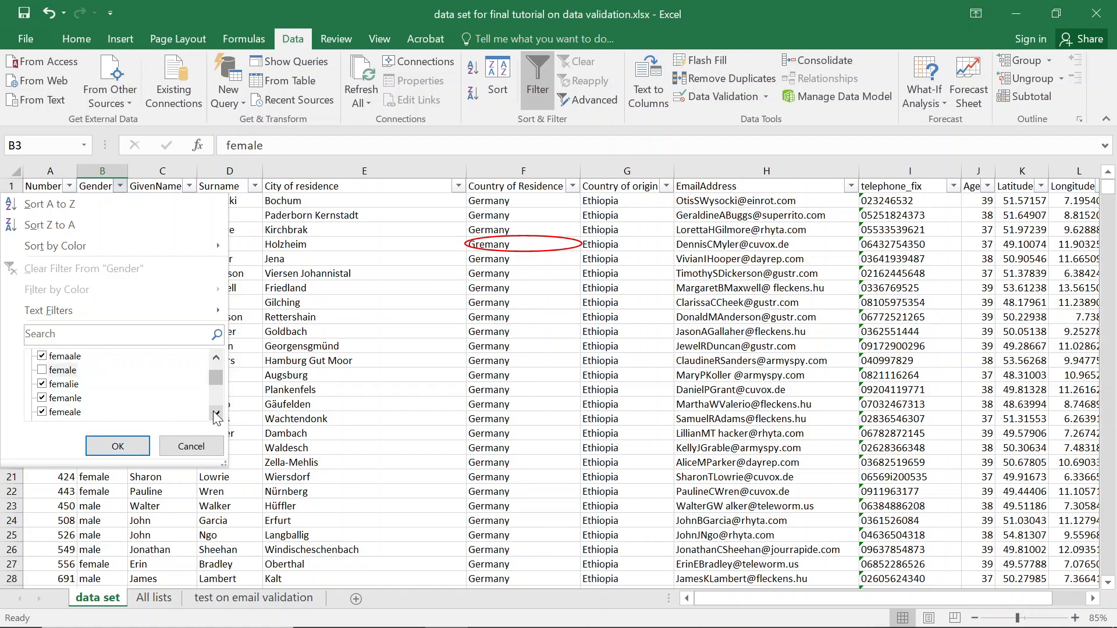
left_click(216, 414)
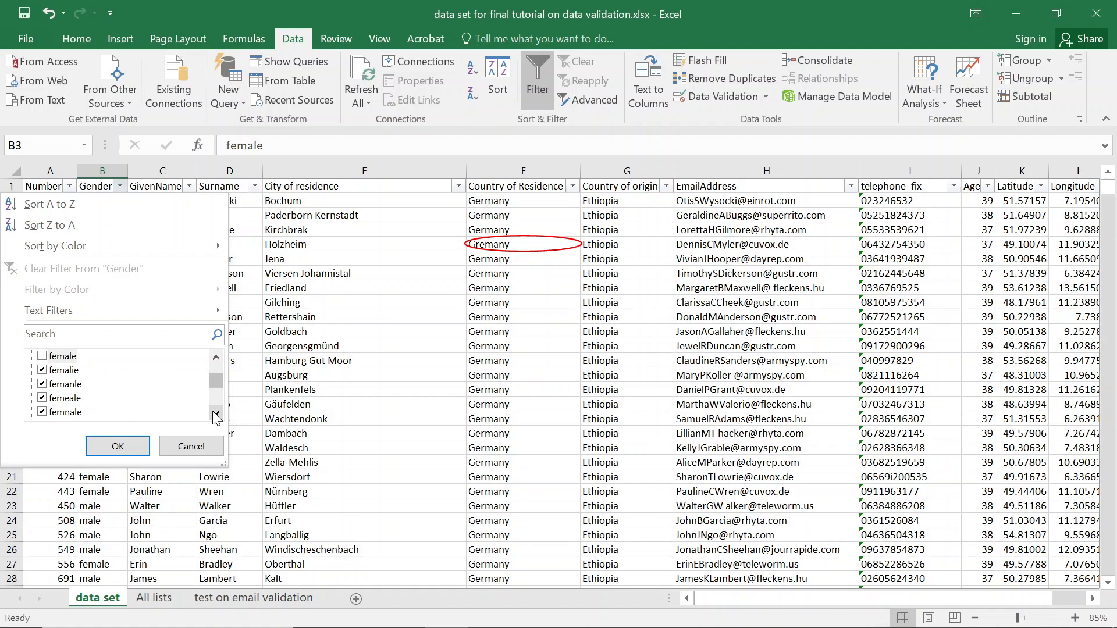
left_click(216, 415)
left_click(216, 414)
left_click(216, 414)
left_click(216, 414)
left_click(217, 414)
left_click(46, 400)
left_click(211, 410)
left_click(116, 446)
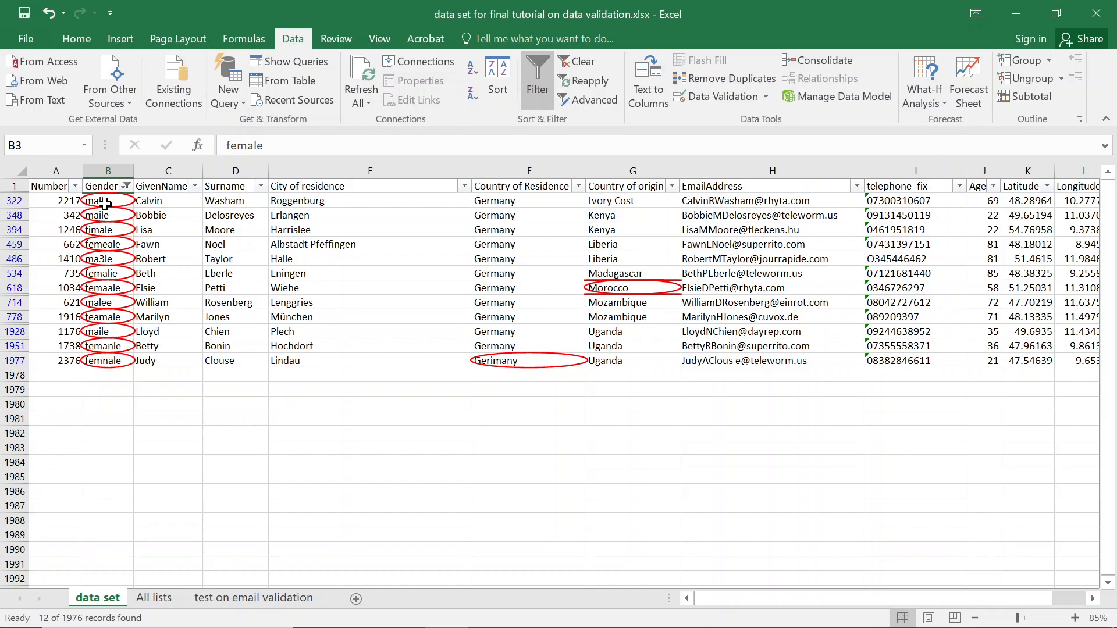
Correct B322 'mali' and B348 'maile' to Male, then save the workbook.
left_click(106, 204)
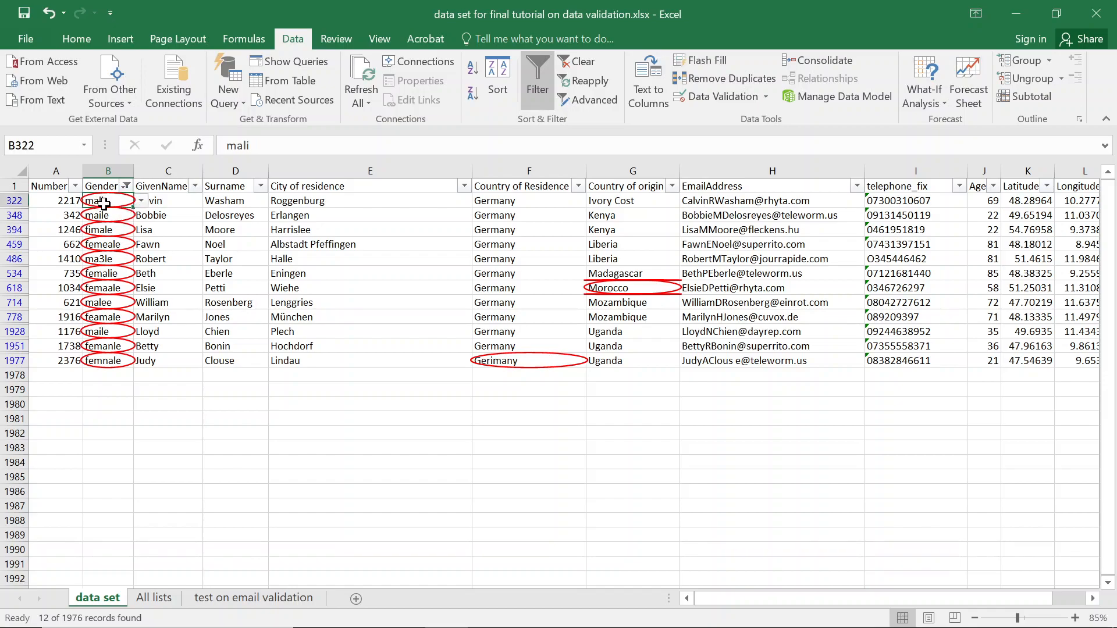
left_click(141, 201)
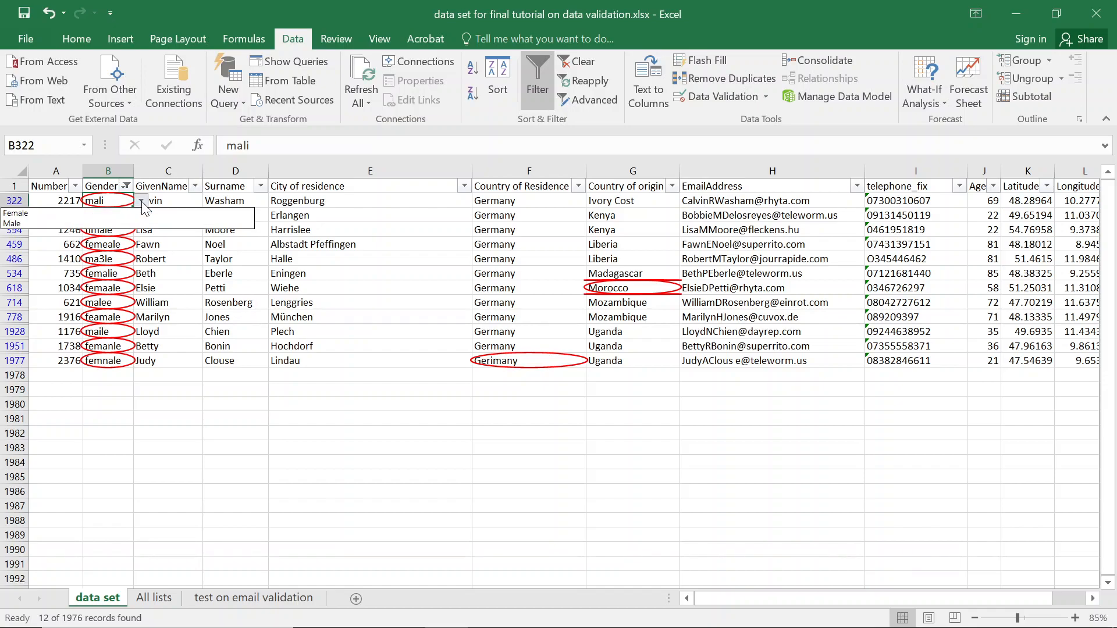
left_click(14, 225)
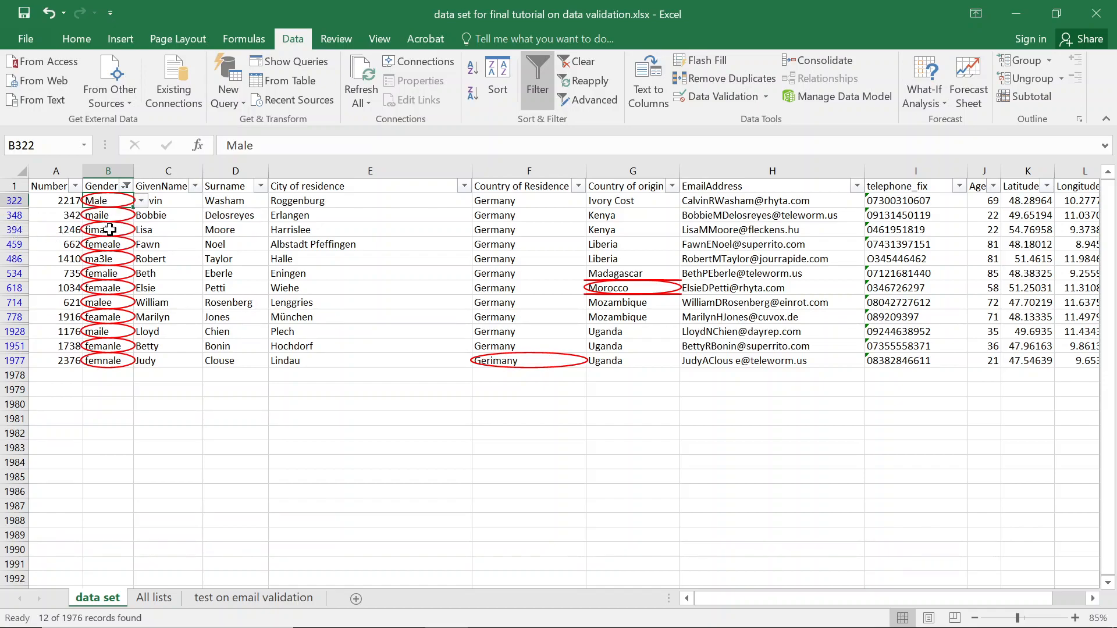
left_click(127, 215)
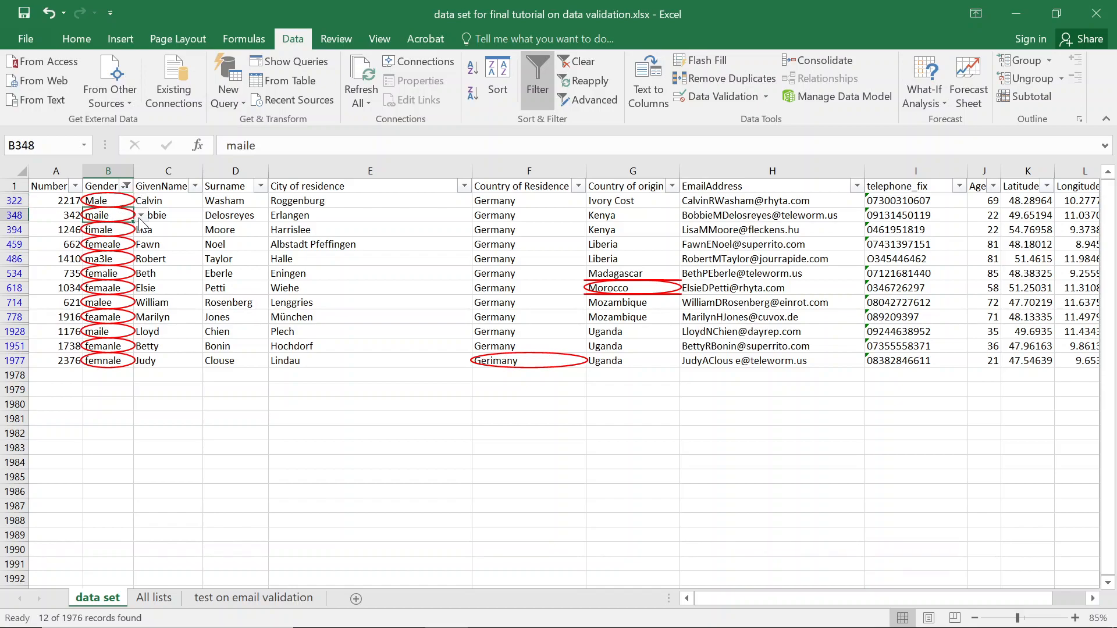
left_click(141, 215)
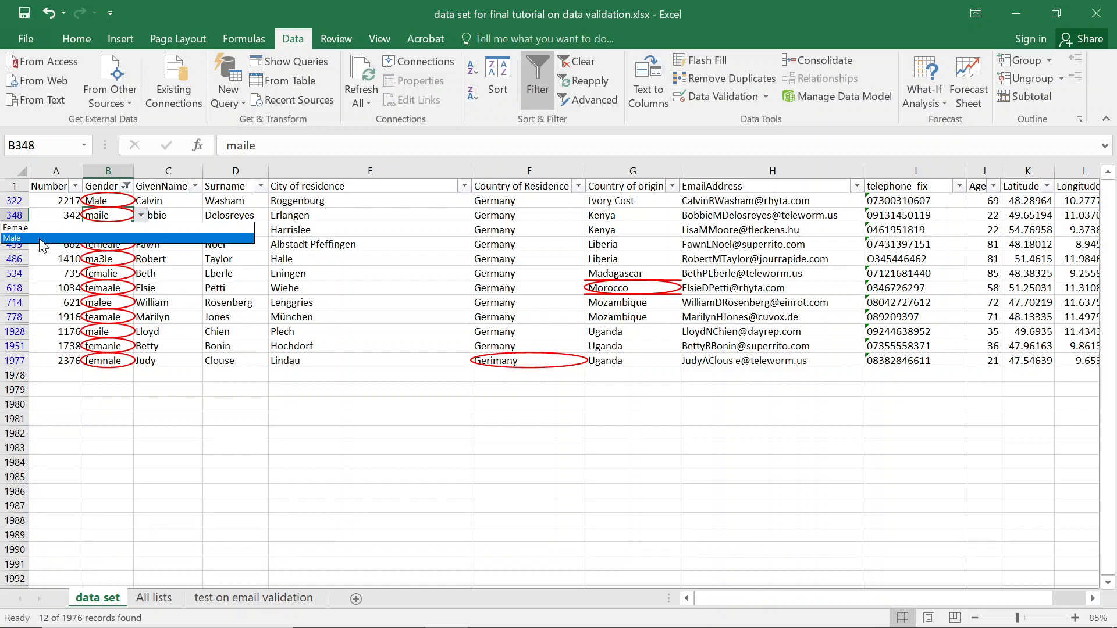
left_click(41, 240)
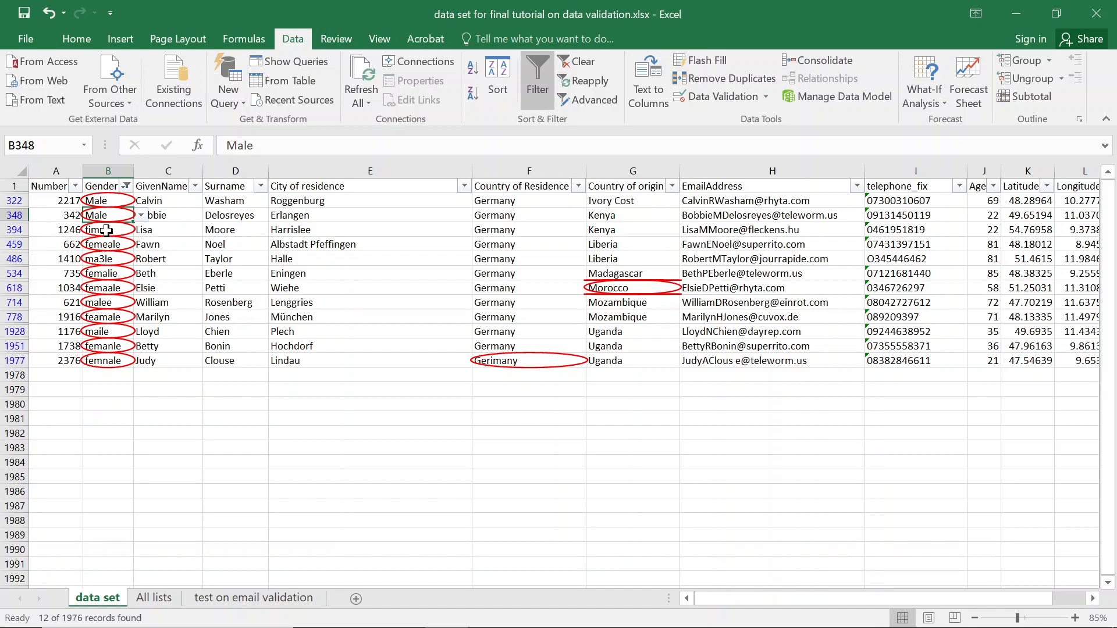
key("ctrl+s")
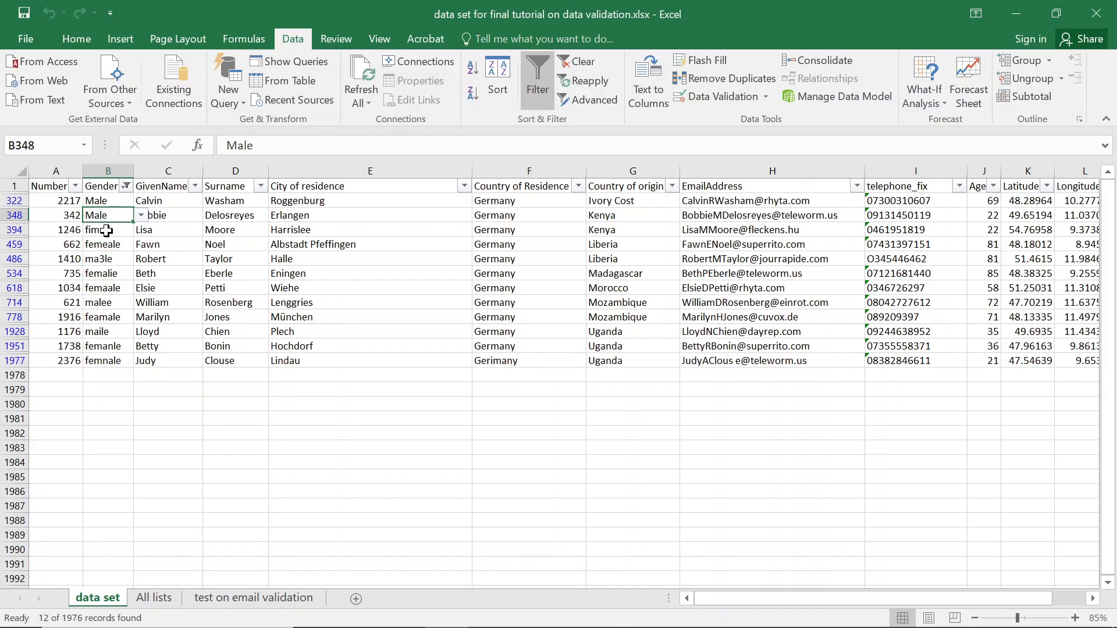
Change the misspelled 'fimale' in B394 to Female.
left_click(109, 232)
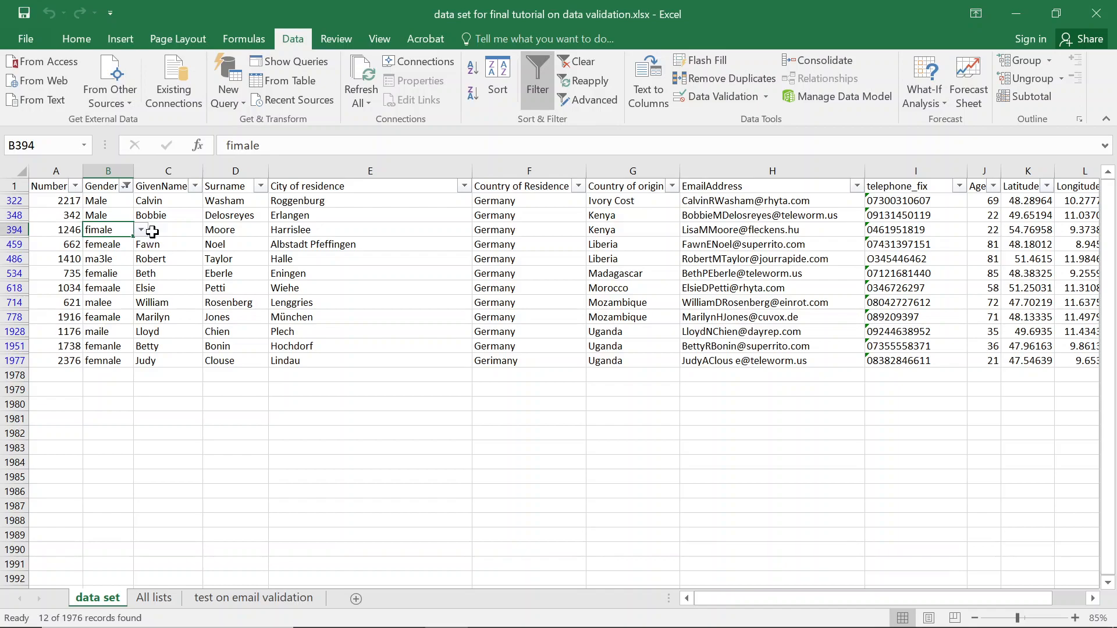
left_click(141, 231)
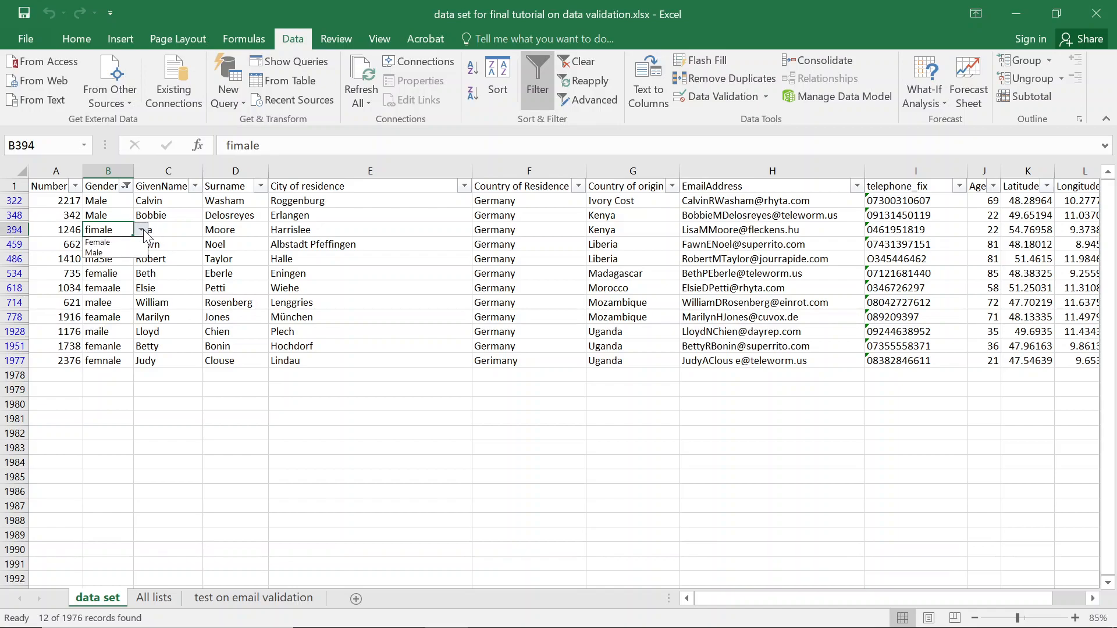
left_click(129, 243)
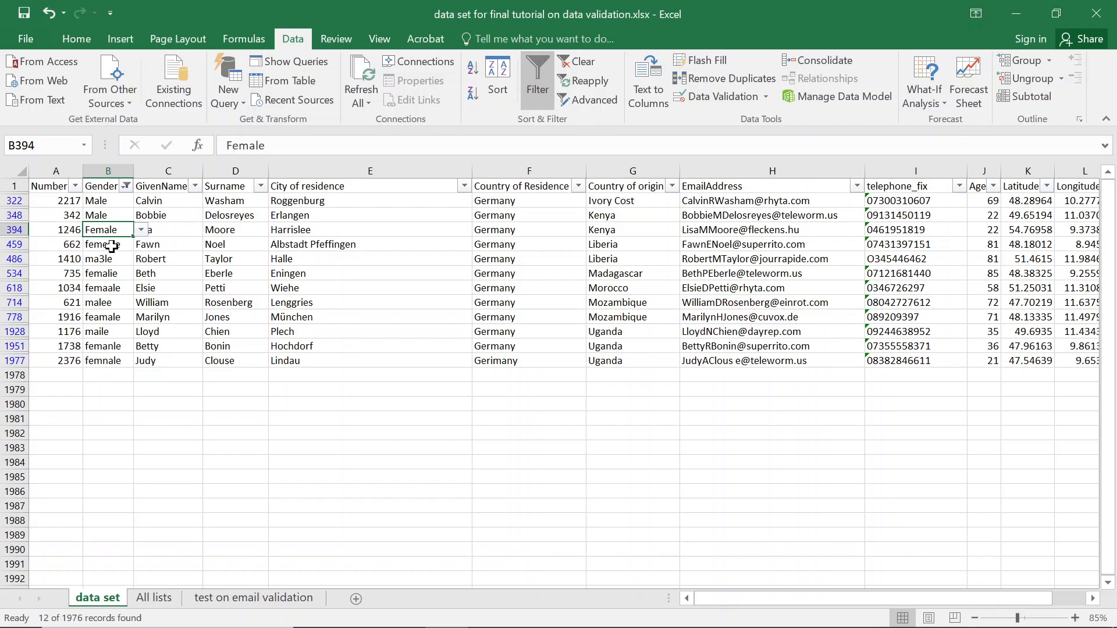
left_click(111, 246)
left_click(142, 244)
key("Escape")
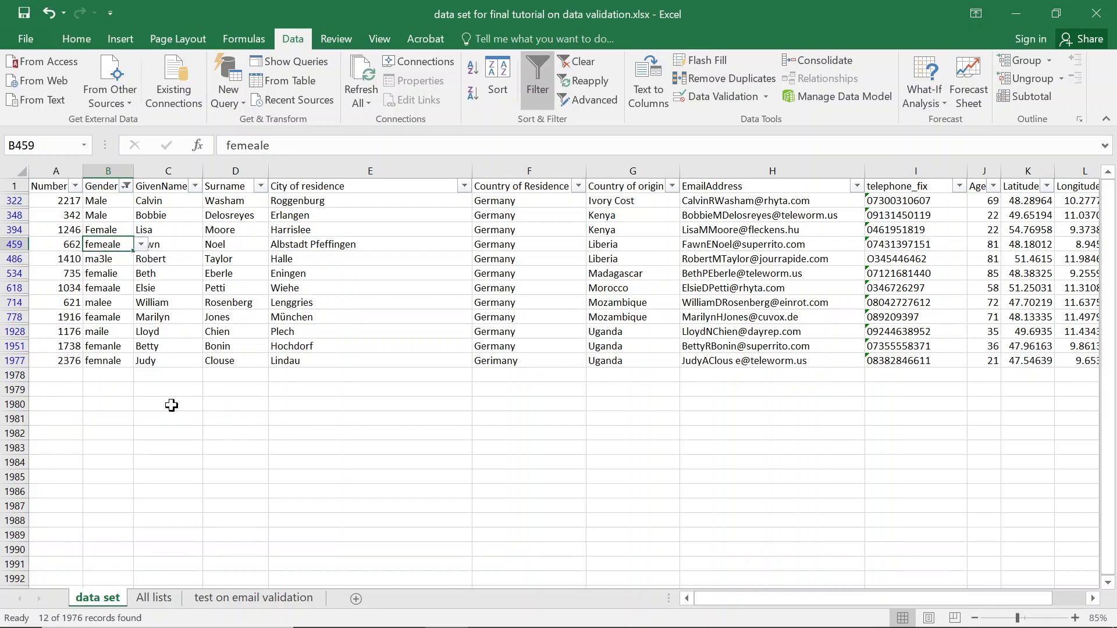
Set B459, B534 and B618 to Female and B486 and B714 to Male.
scroll(161, 384, "up", 3)
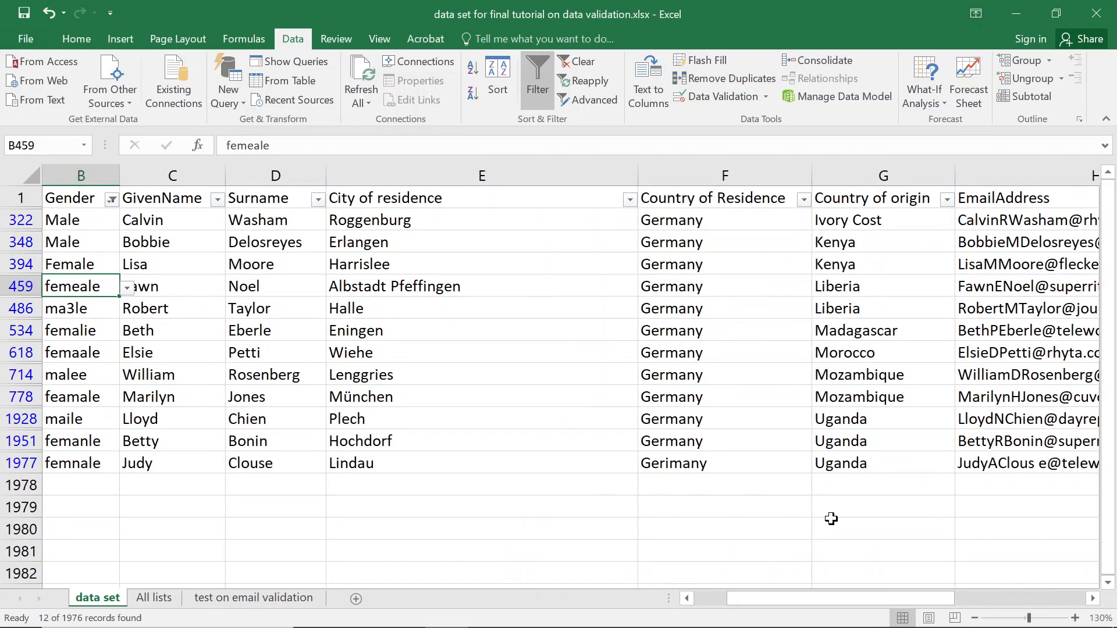
left_click_drag(878, 599, 751, 598)
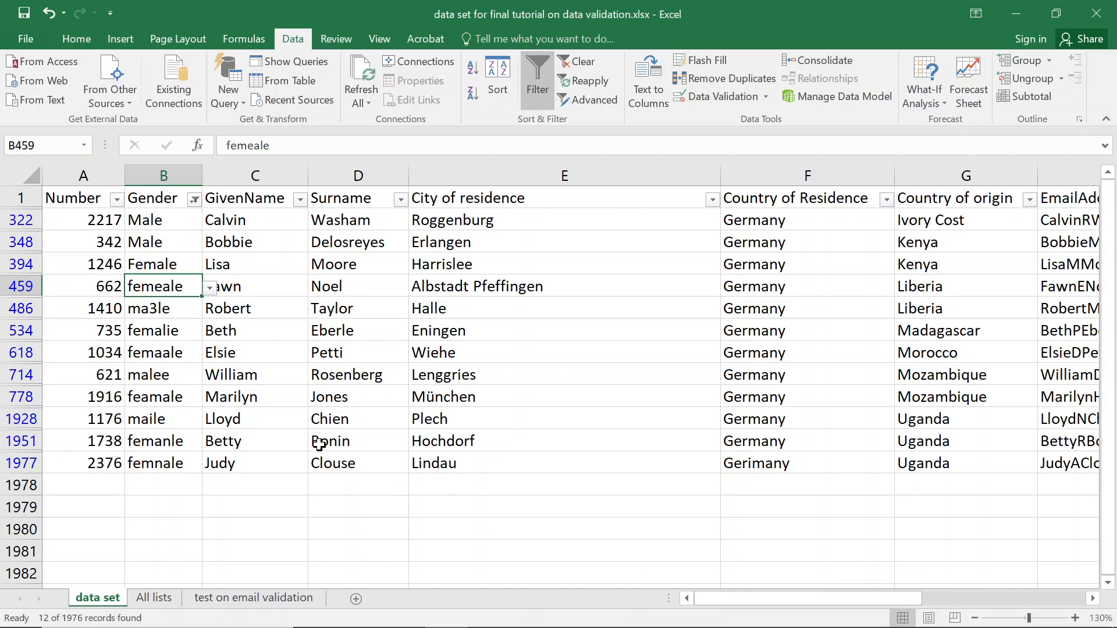
scroll(177, 361, "up", 2)
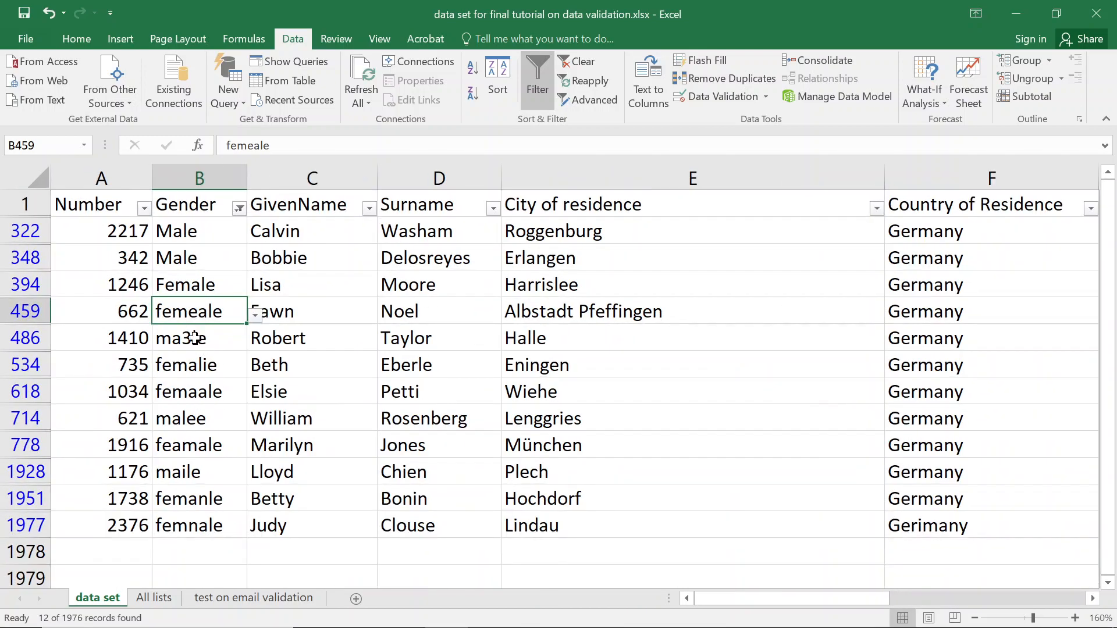
left_click(257, 316)
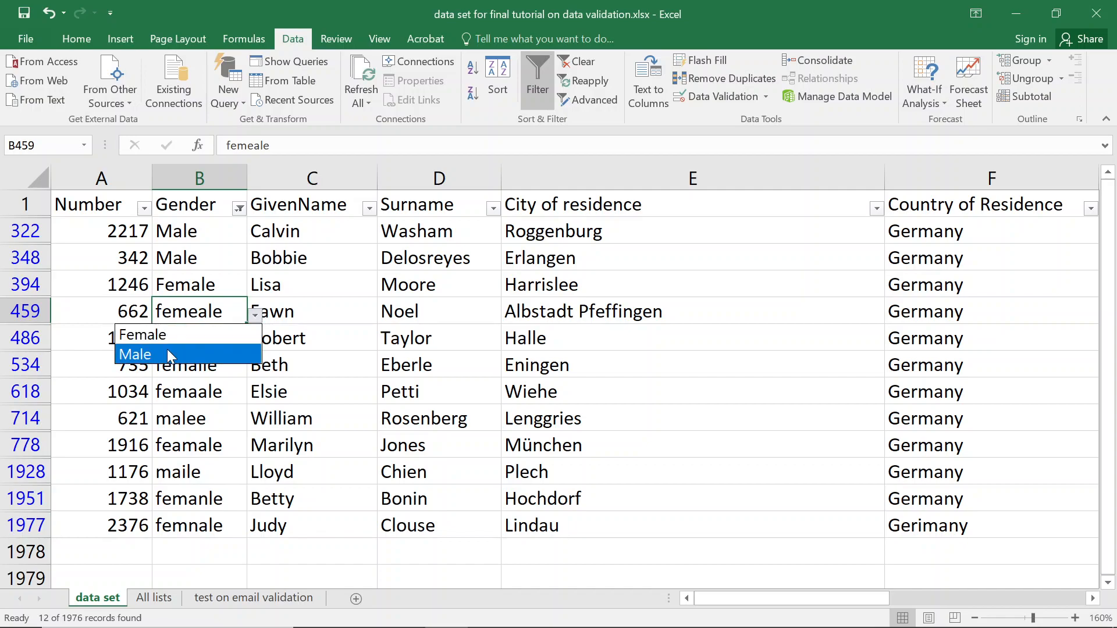
left_click(158, 332)
left_click(213, 346)
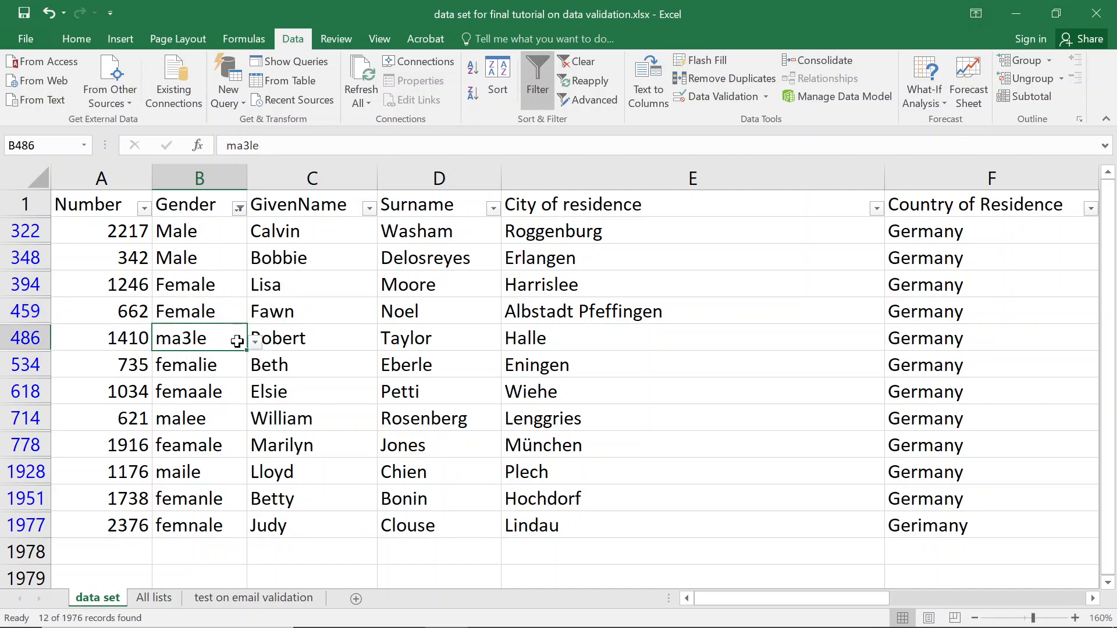
left_click(257, 341)
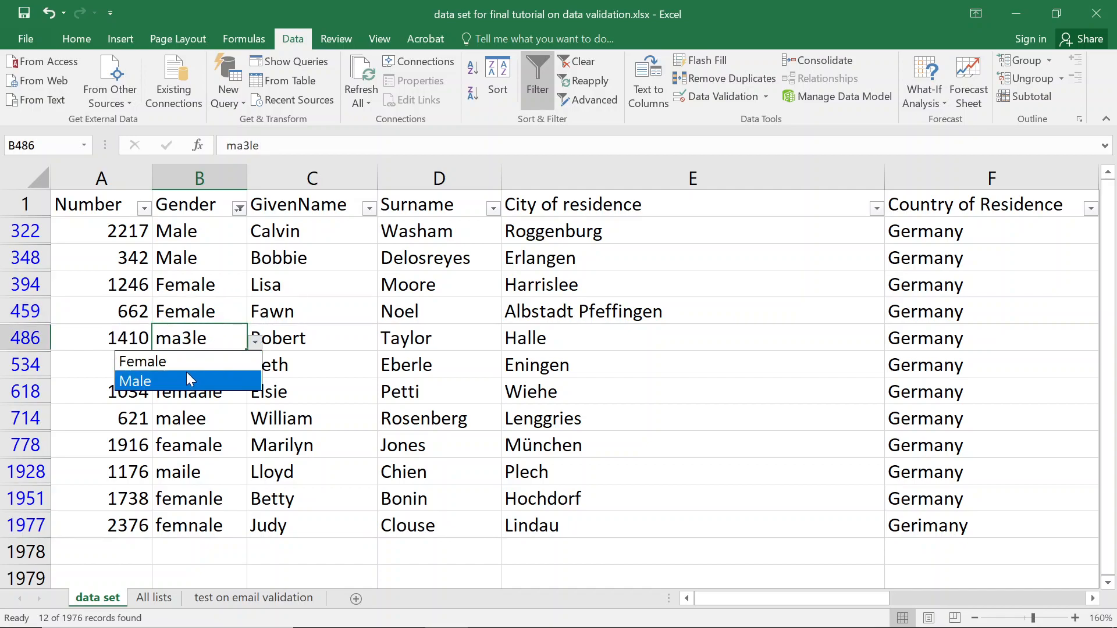
left_click(178, 379)
left_click(225, 369)
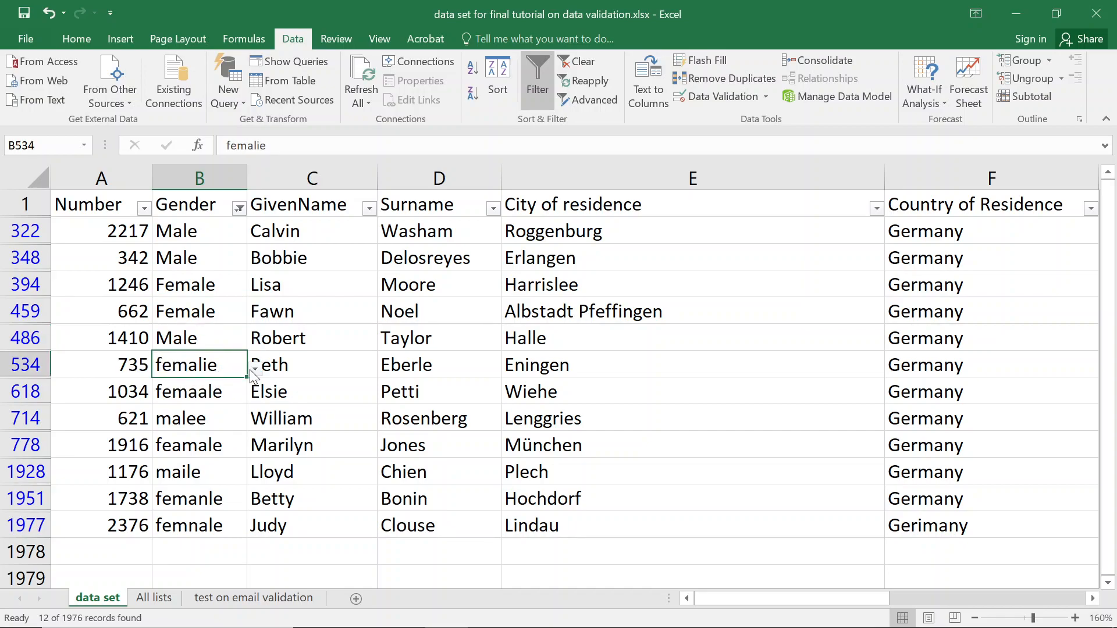
left_click(256, 372)
left_click(185, 388)
left_click(225, 397)
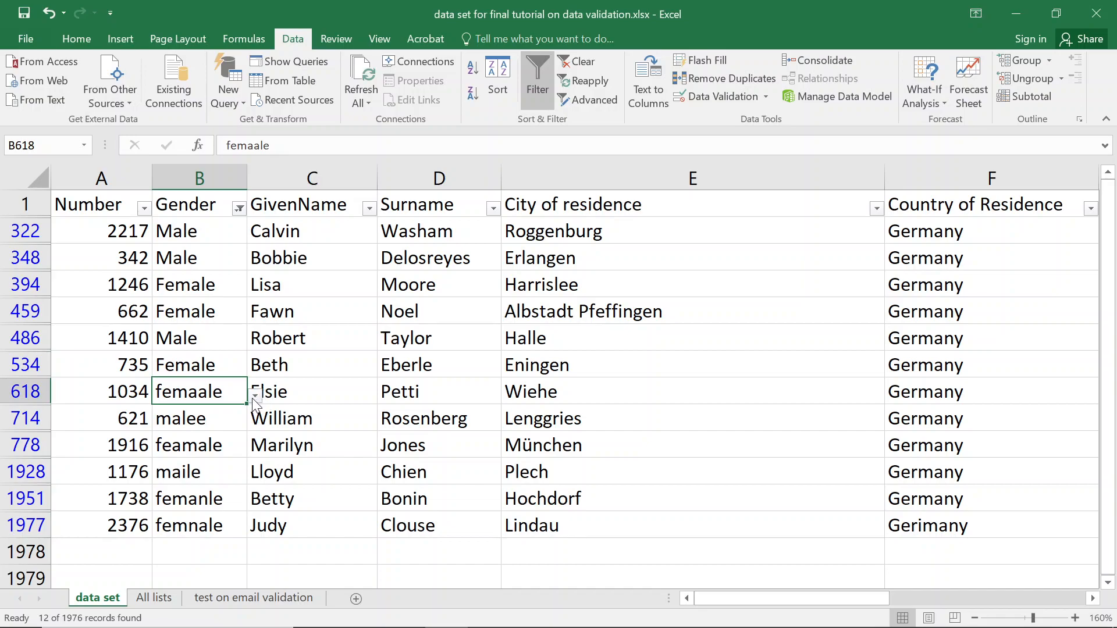
left_click(256, 395)
left_click(161, 423)
left_click(229, 422)
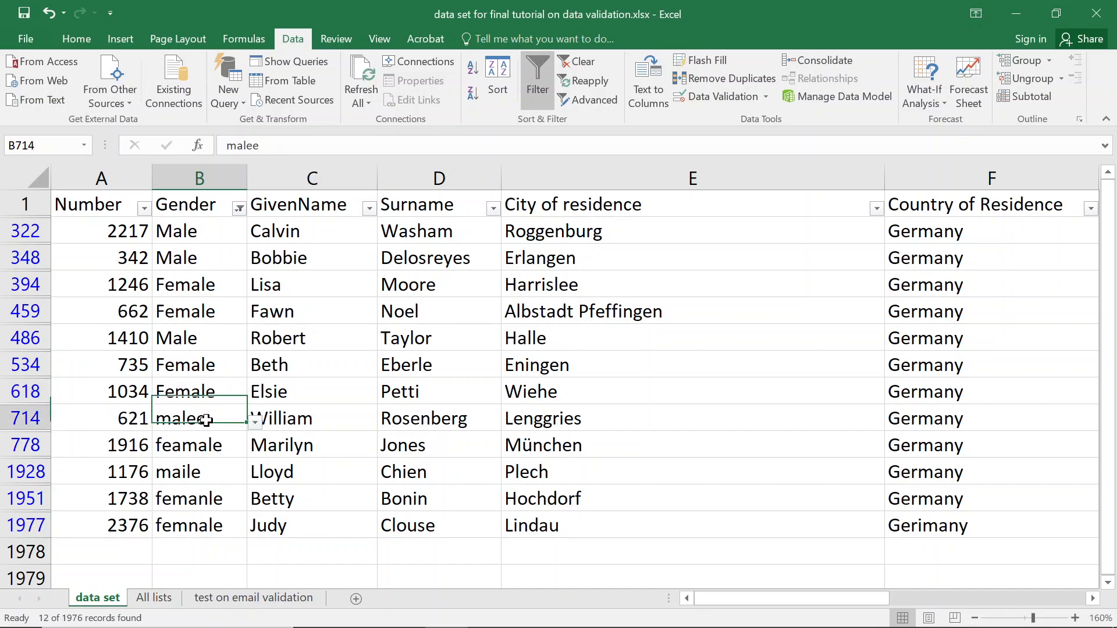
left_click(254, 423)
left_click(187, 460)
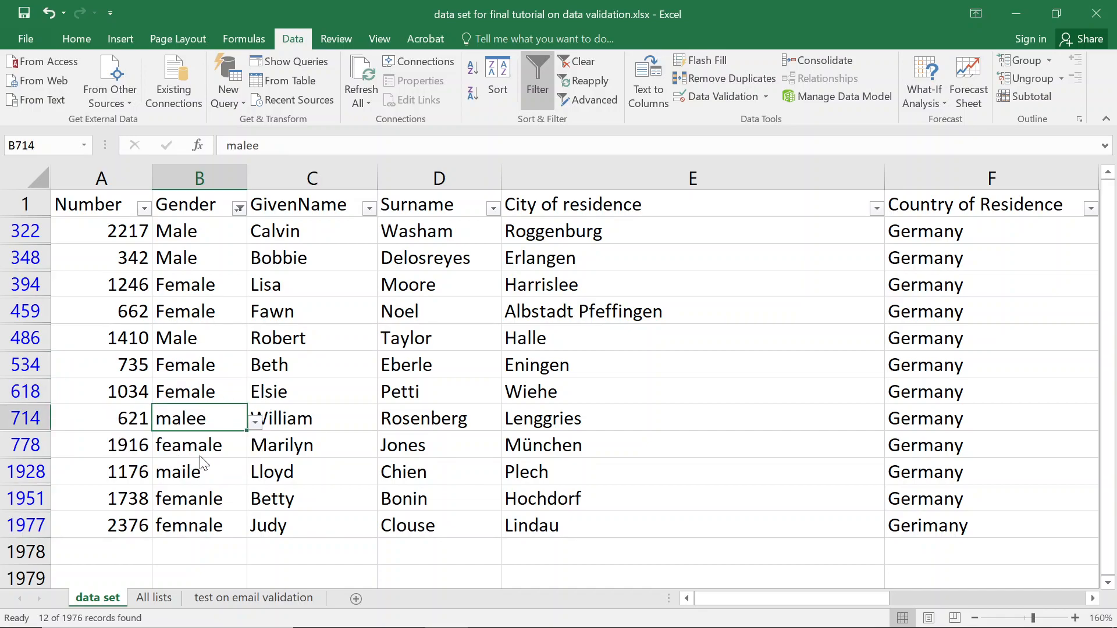
Set B778, B1951 and B1977 to Female and B1928 to Male.
left_click(218, 449)
left_click(255, 449)
left_click(180, 467)
left_click(211, 472)
left_click(255, 476)
left_click(185, 515)
left_click(213, 498)
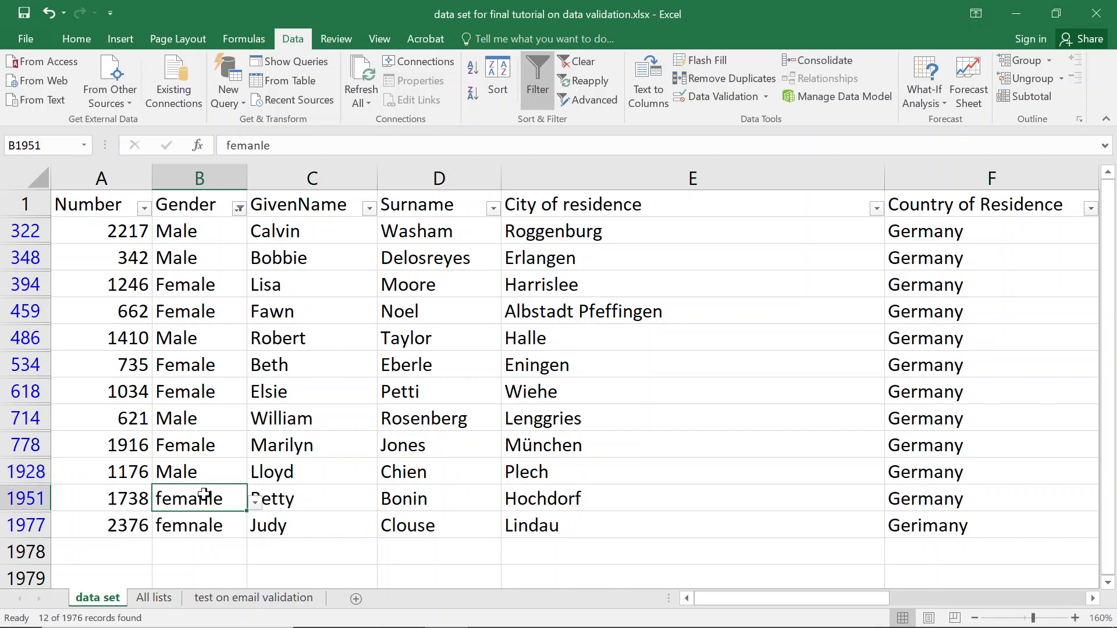
left_click(254, 502)
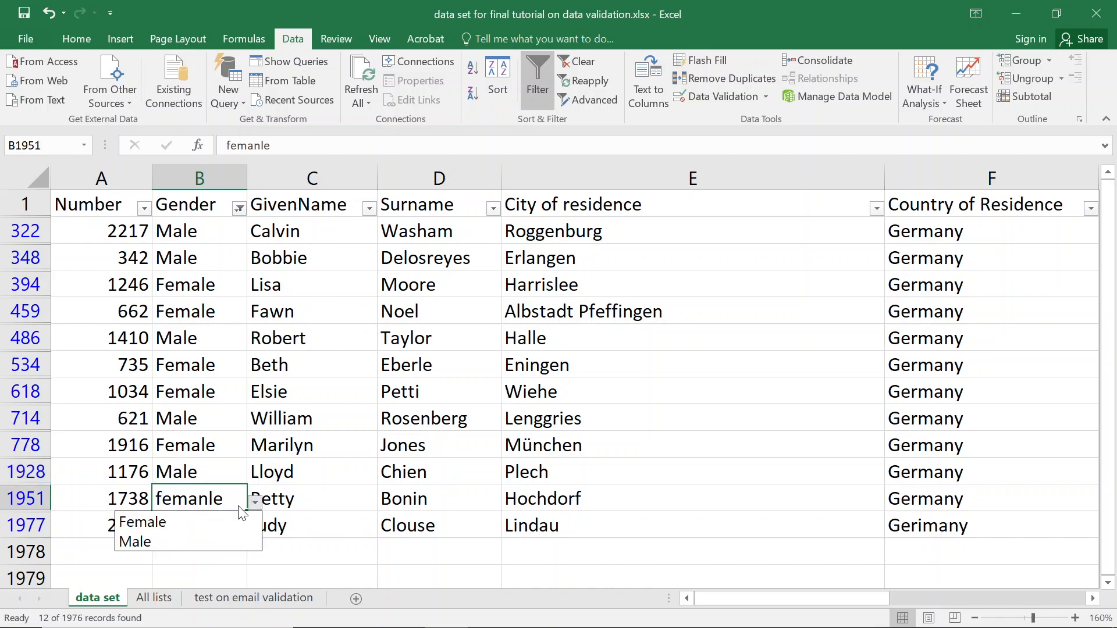
left_click(178, 524)
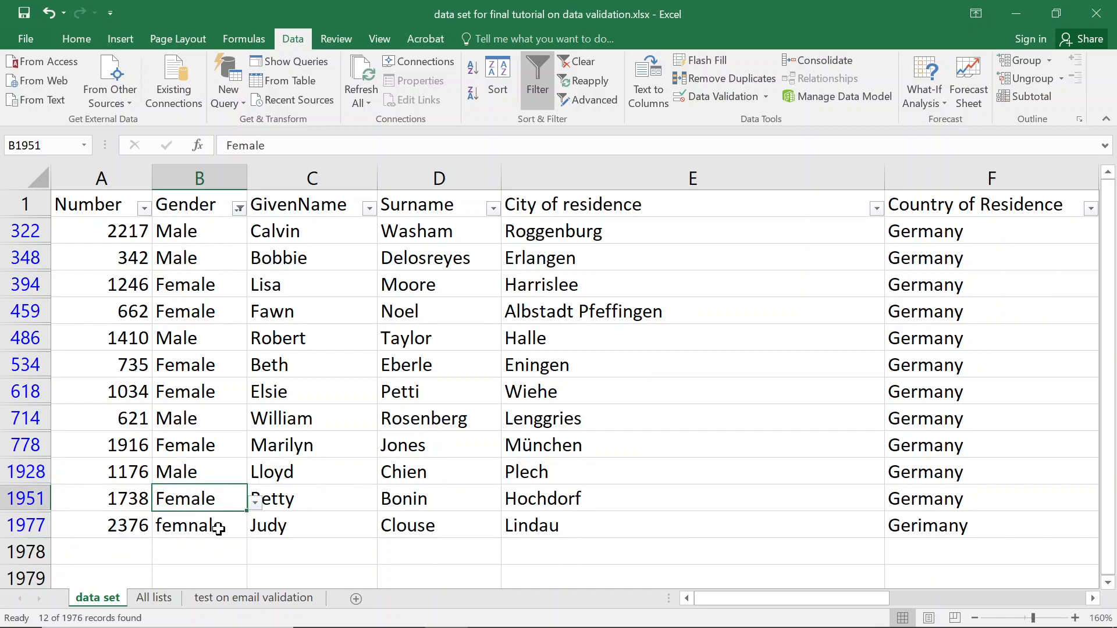
left_click(220, 526)
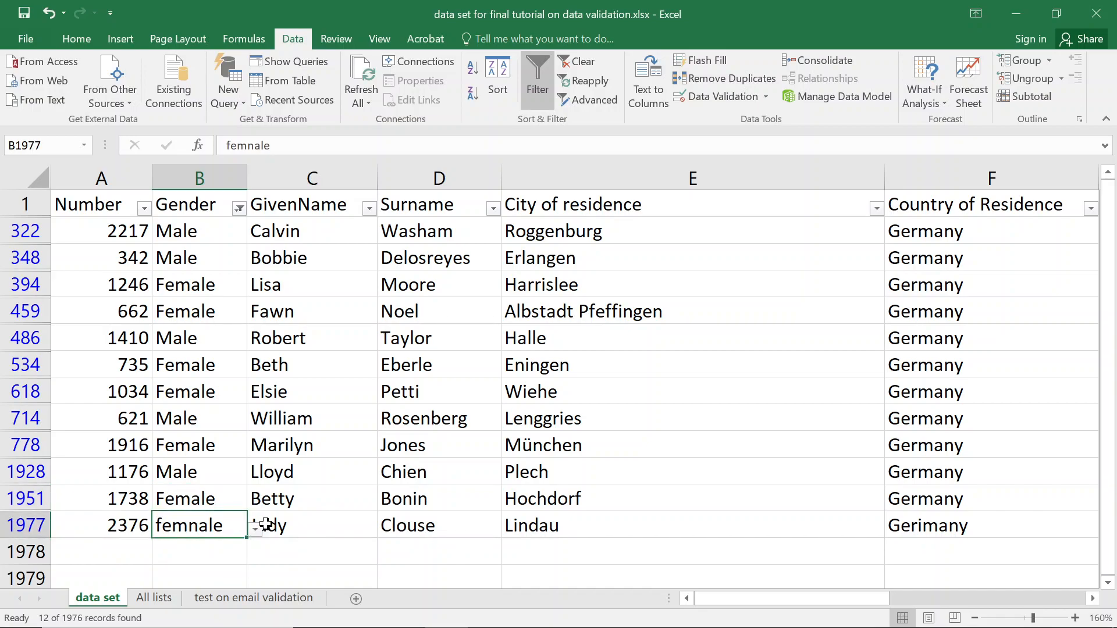
left_click(255, 529)
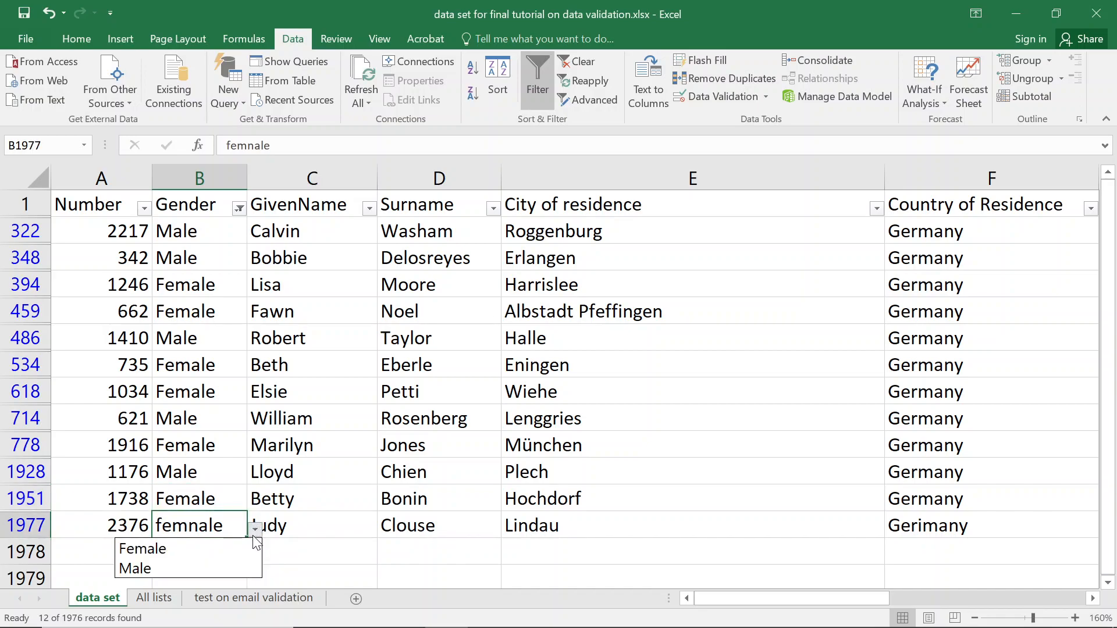
left_click(174, 549)
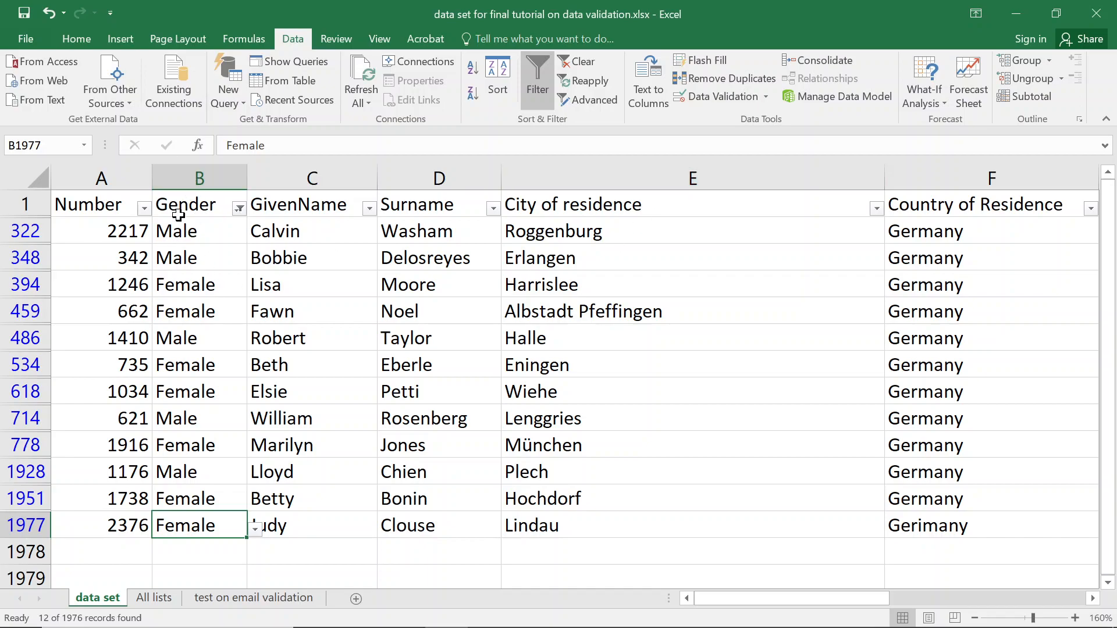
left_click(239, 208)
left_click(100, 291)
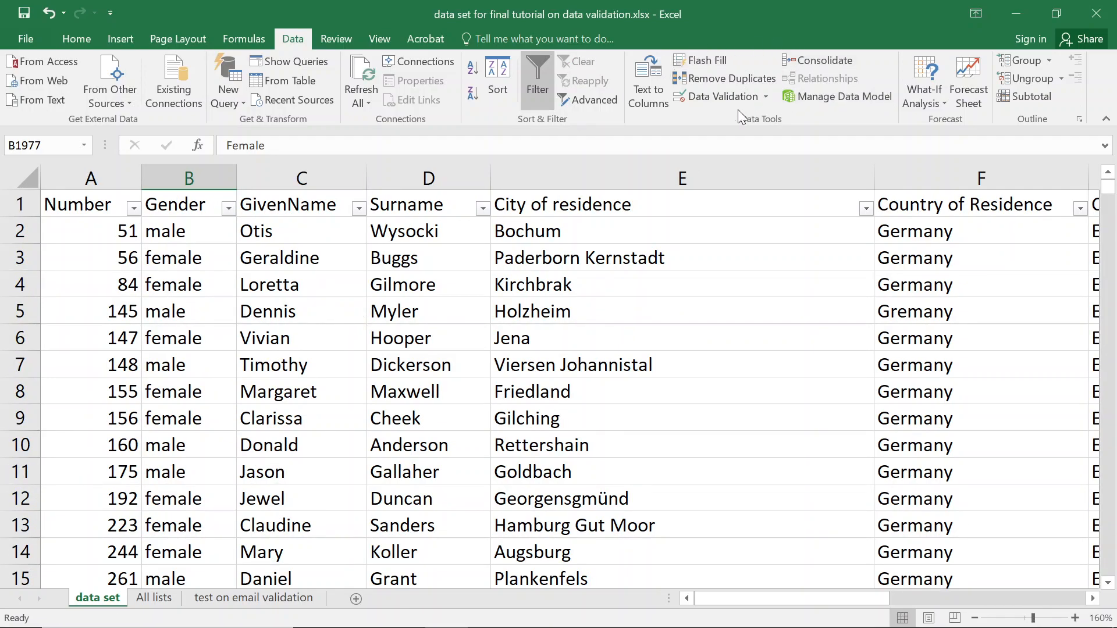
left_click(766, 95)
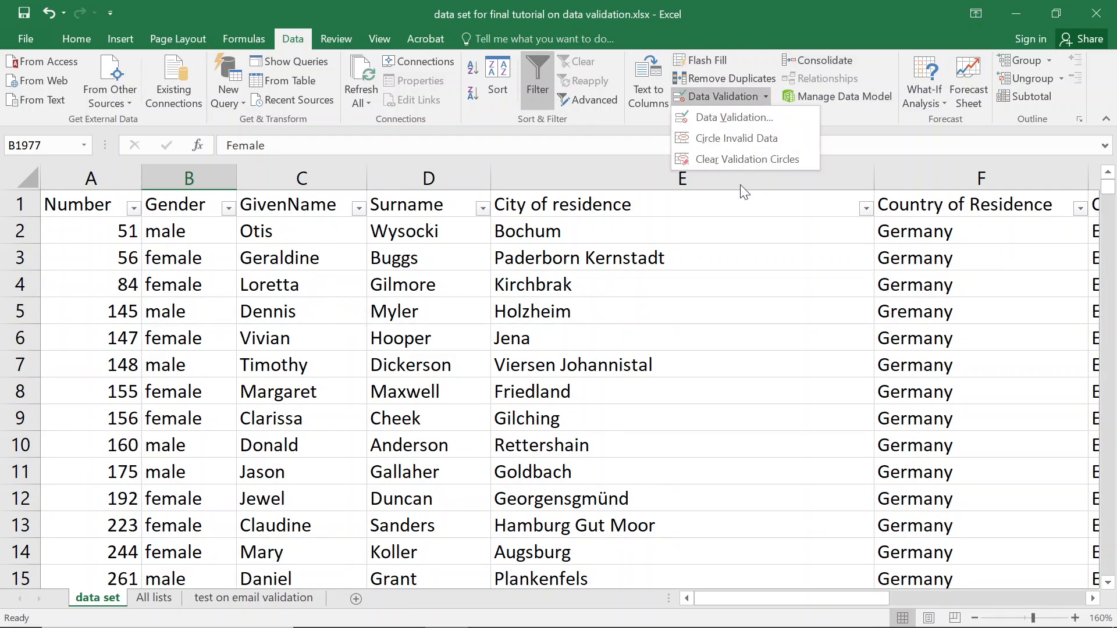
left_click(737, 138)
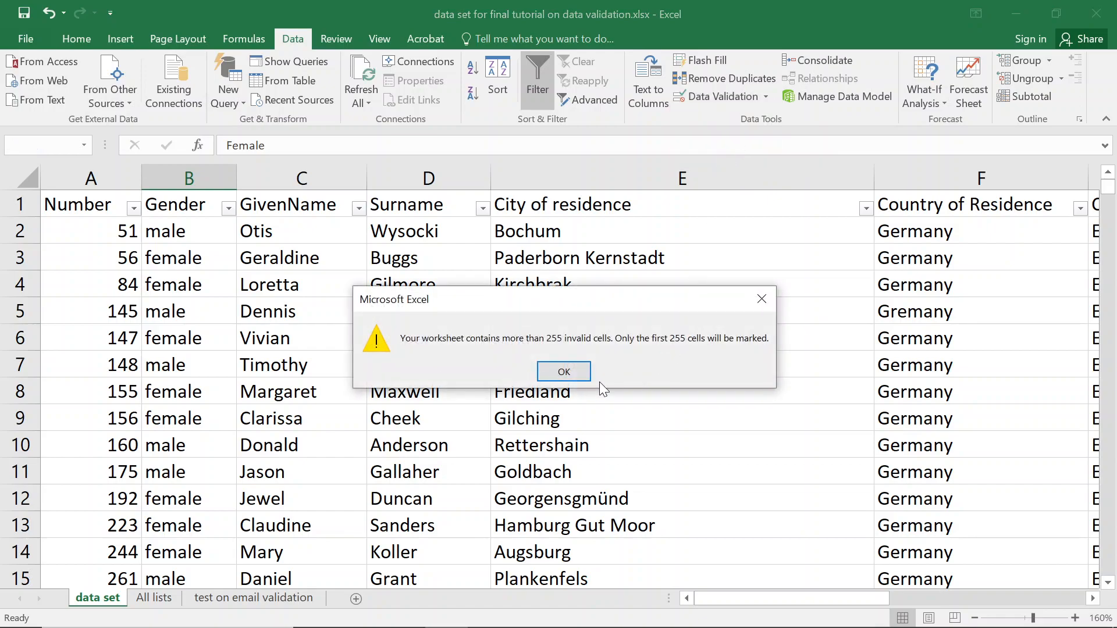
left_click(564, 372)
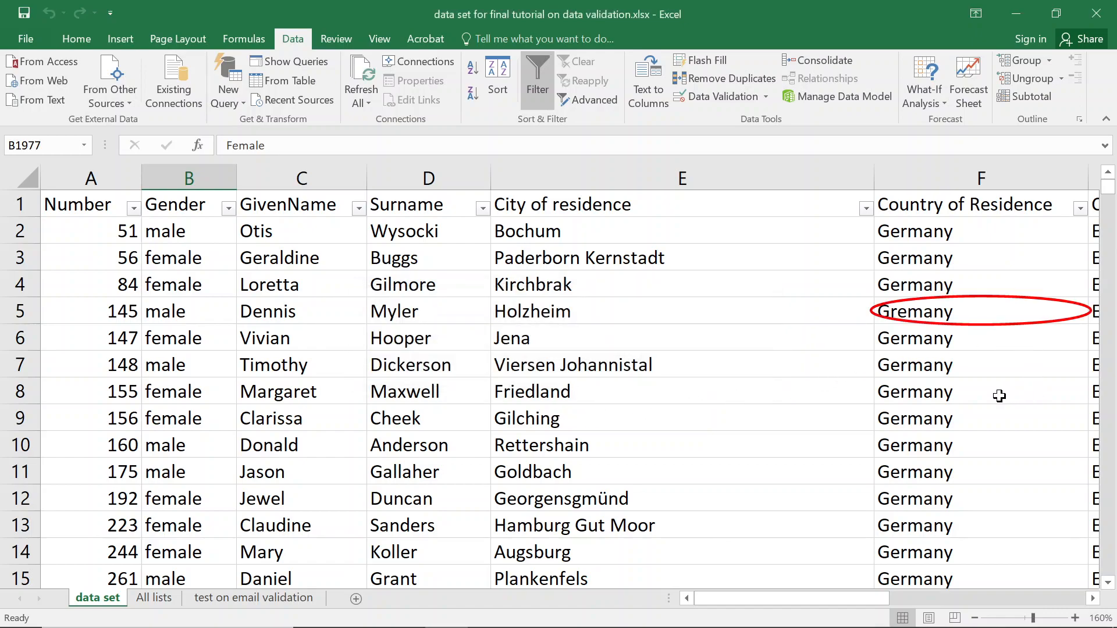
left_click(1092, 599)
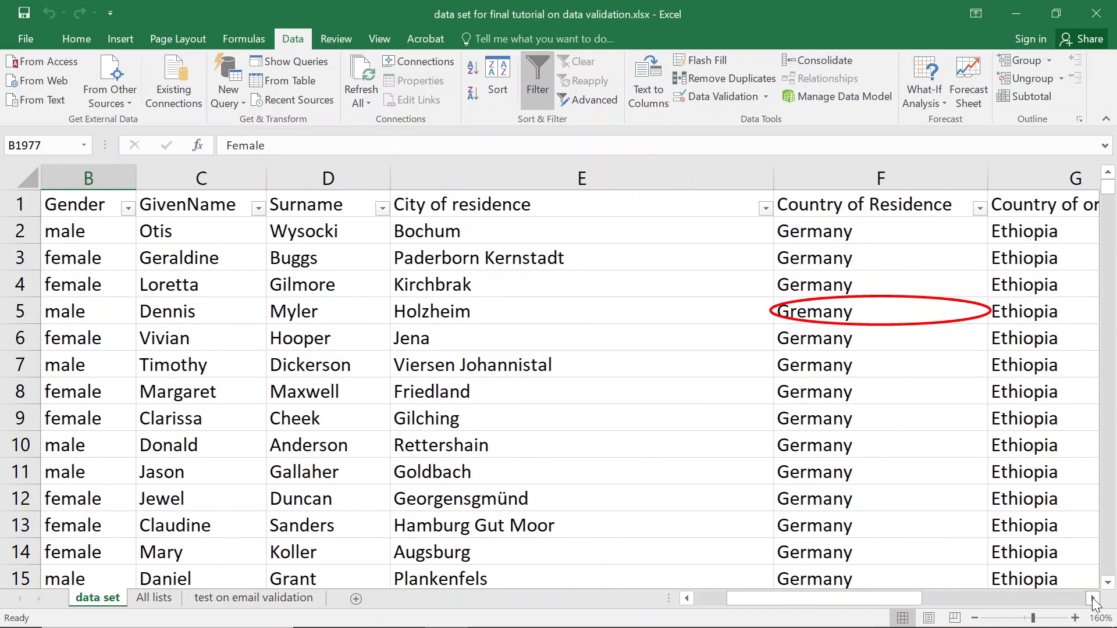
left_click(1093, 599)
scroll(863, 371, "down", 2)
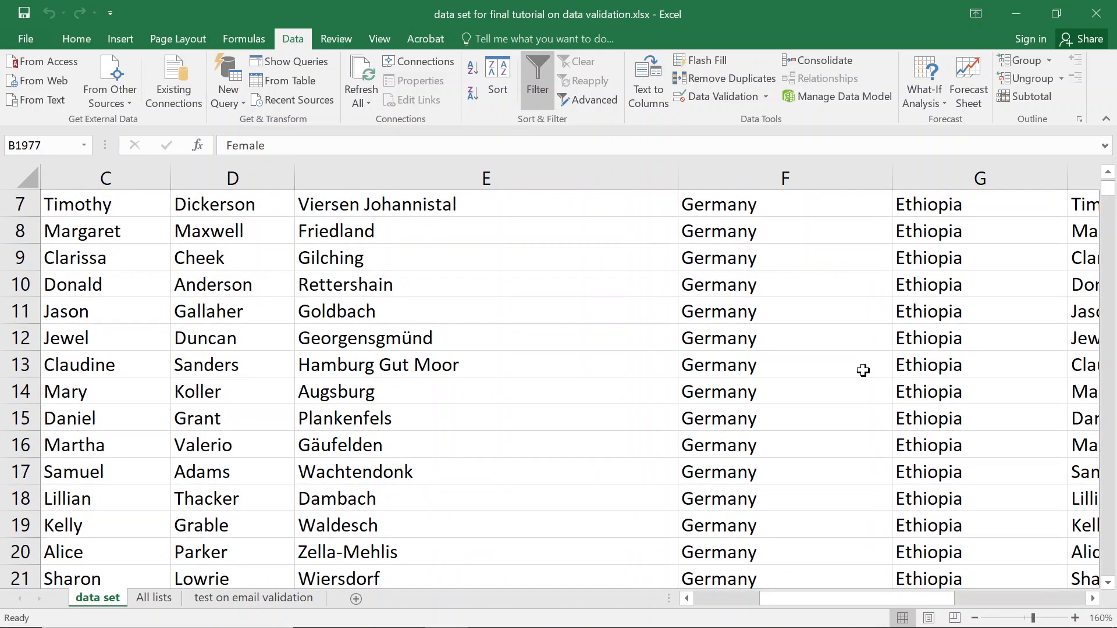
scroll(863, 371, "up", 2)
scroll(844, 343, "down", 20)
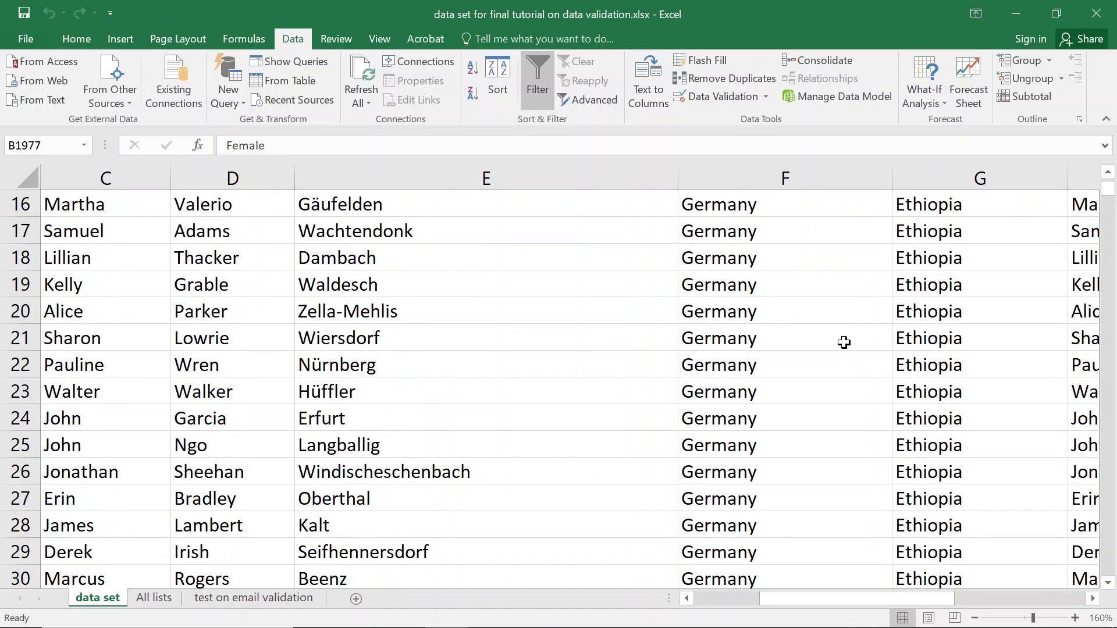
scroll(828, 346, "down", 20)
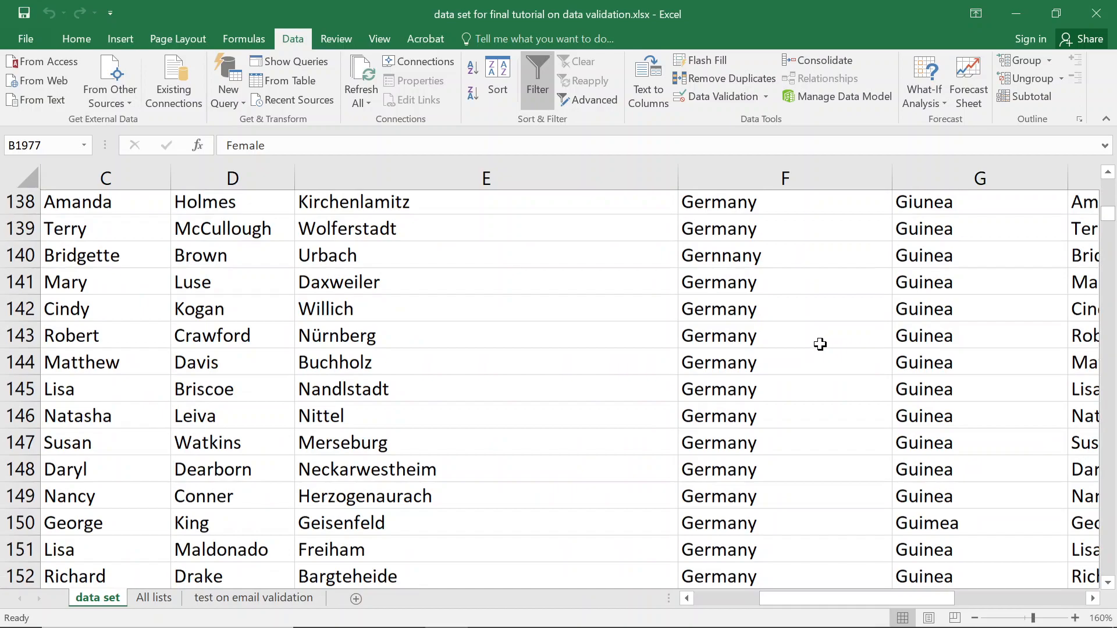
scroll(798, 340, "down", 20)
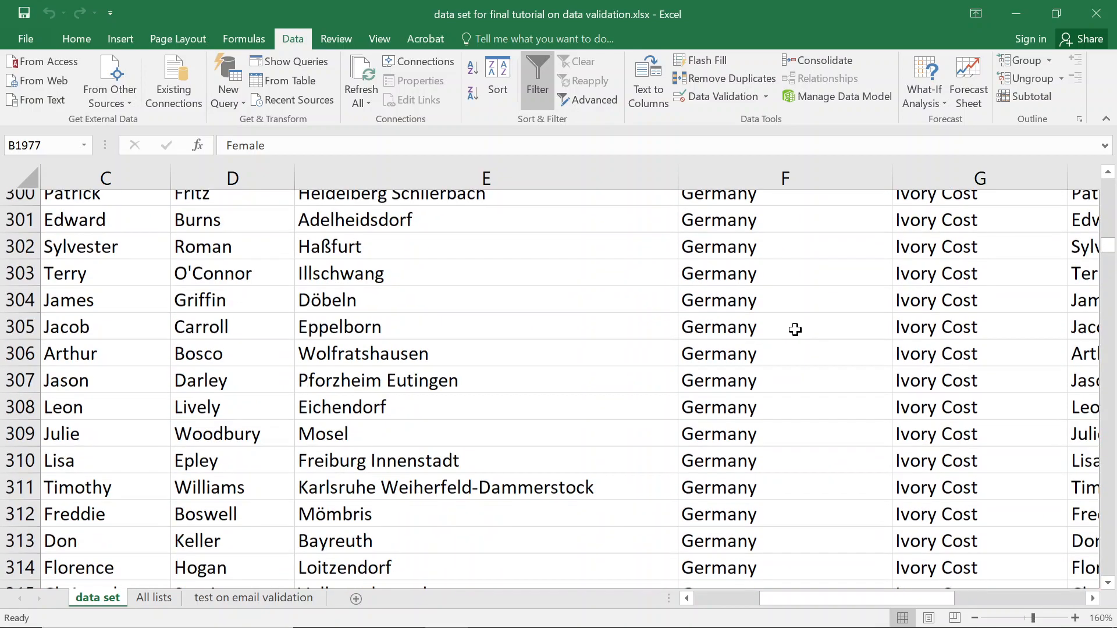
scroll(758, 380, "down", 20)
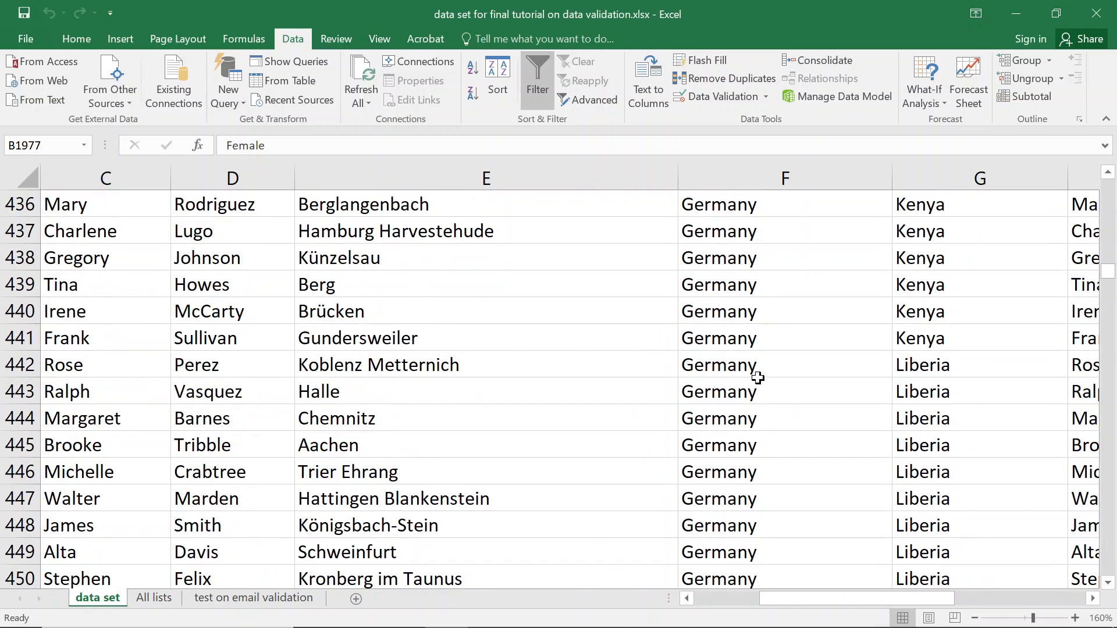
scroll(754, 365, "down", 20)
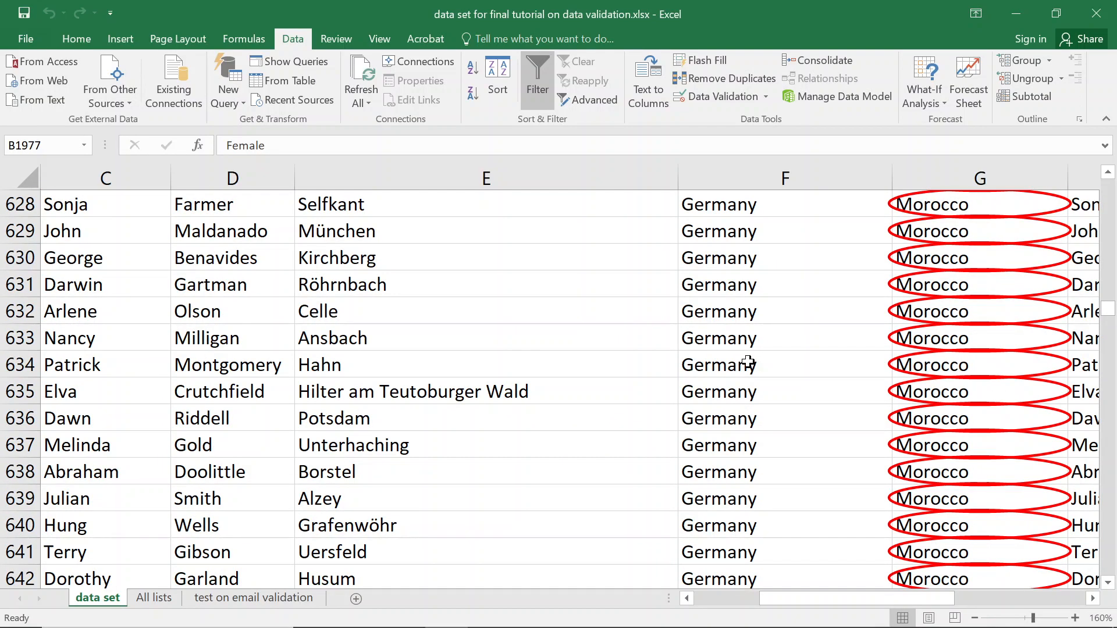
scroll(748, 363, "down", 20)
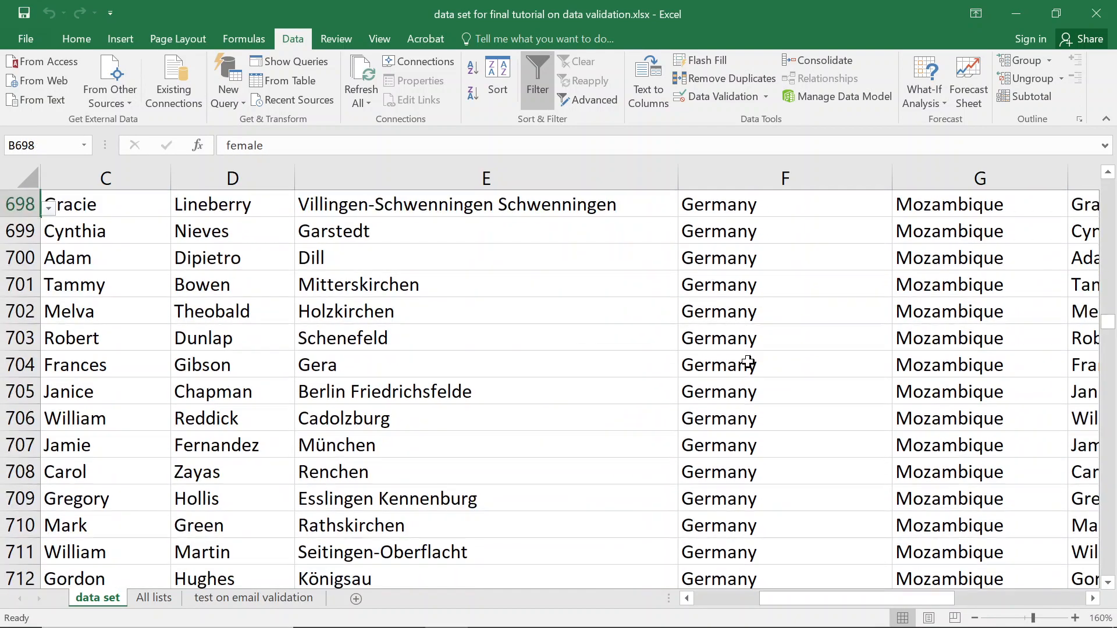
scroll(748, 363, "up", 14)
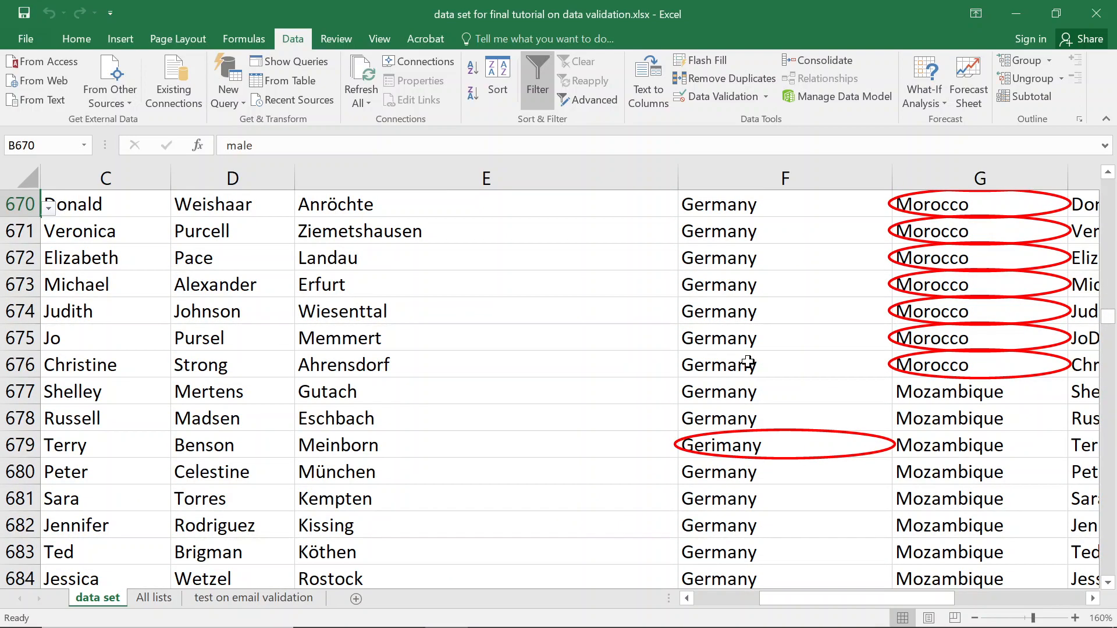
scroll(748, 363, "up", 20)
key("ctrl+Up")
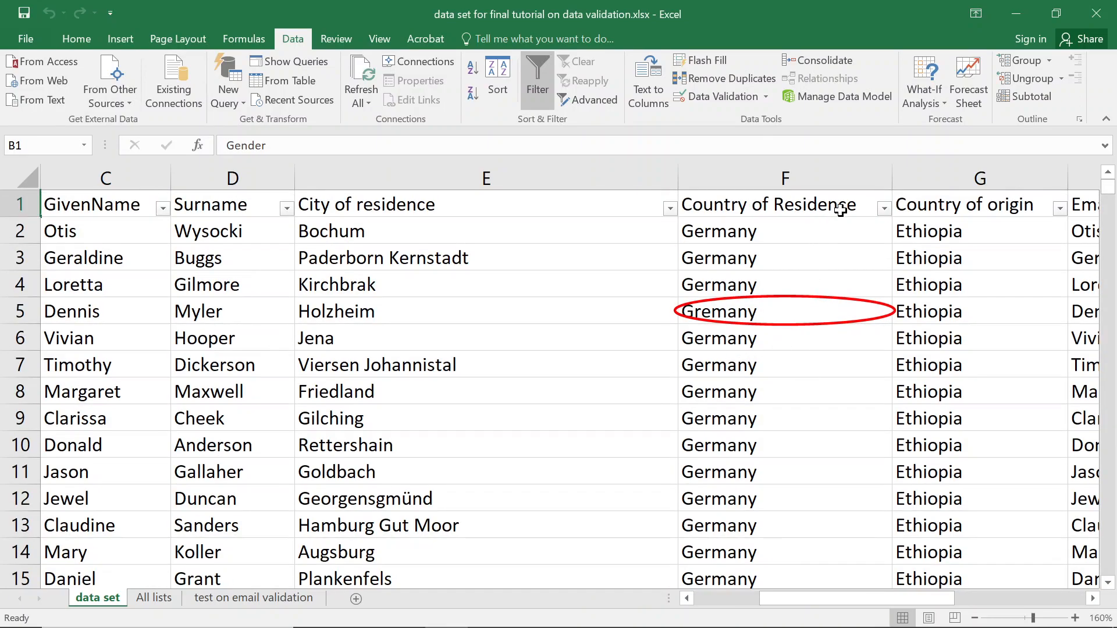
Freeze panes at cell C2 to keep the header row and name columns visible.
left_click(841, 212)
left_click(116, 231)
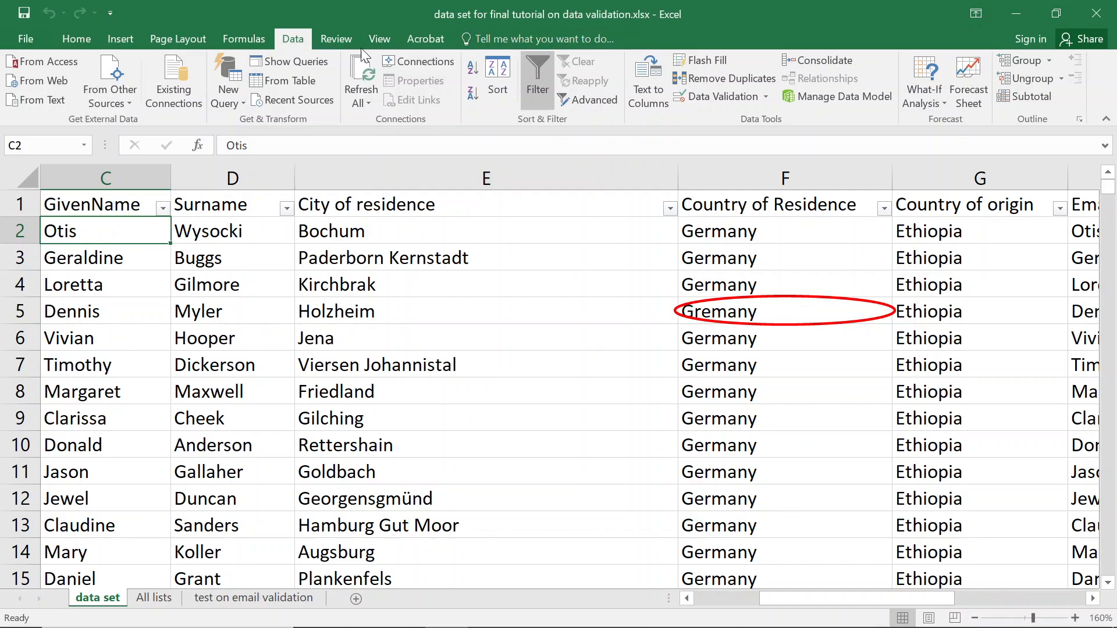
left_click(380, 39)
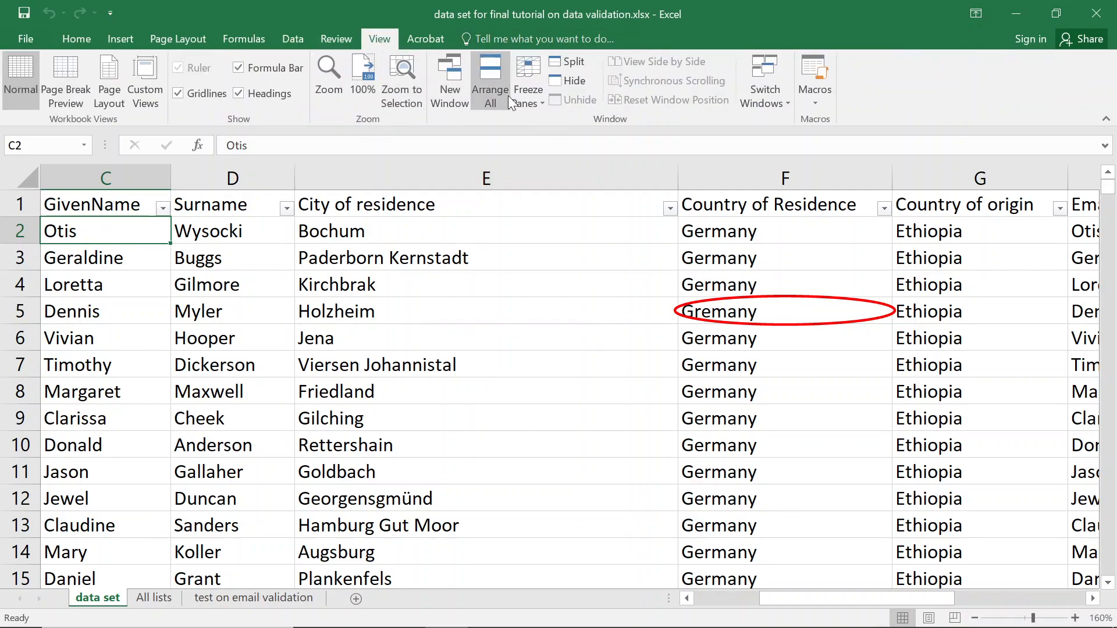
left_click(528, 96)
left_click(597, 149)
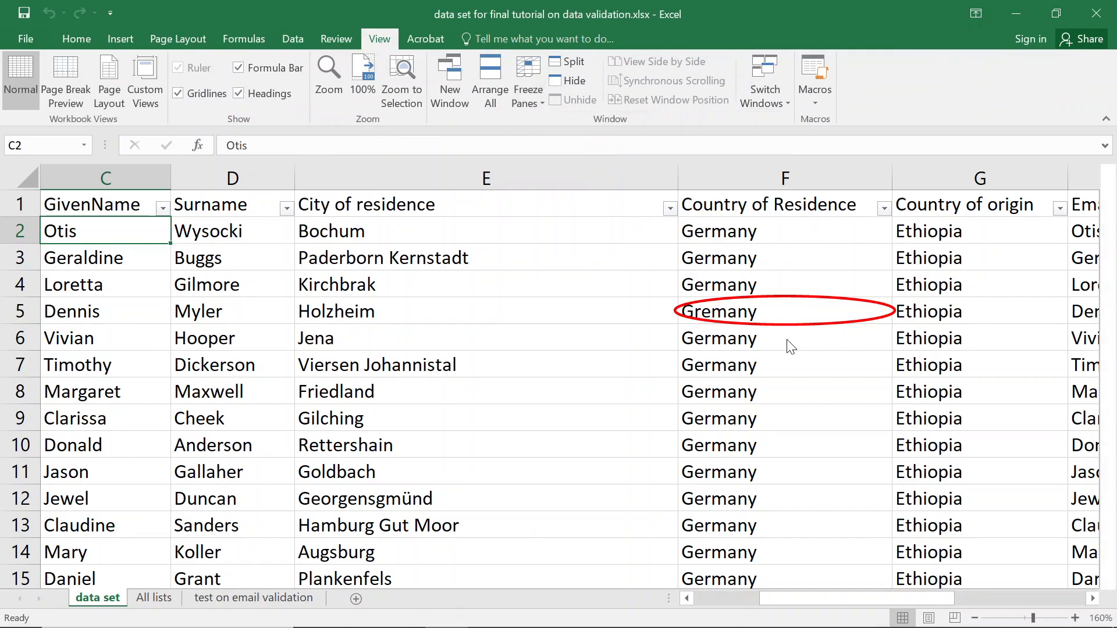
Filter Country of Residence to exclude Germany, showing only the misspelled country entries.
scroll(790, 355, "down", 7)
scroll(789, 367, "down", 8)
scroll(768, 334, "up", 14)
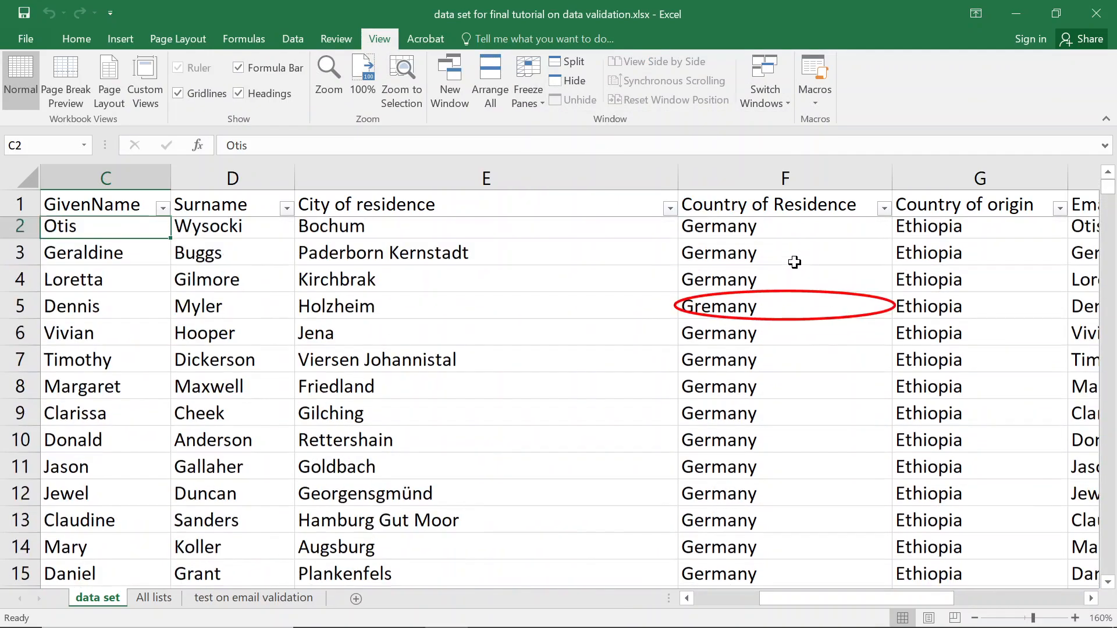
left_click(884, 209)
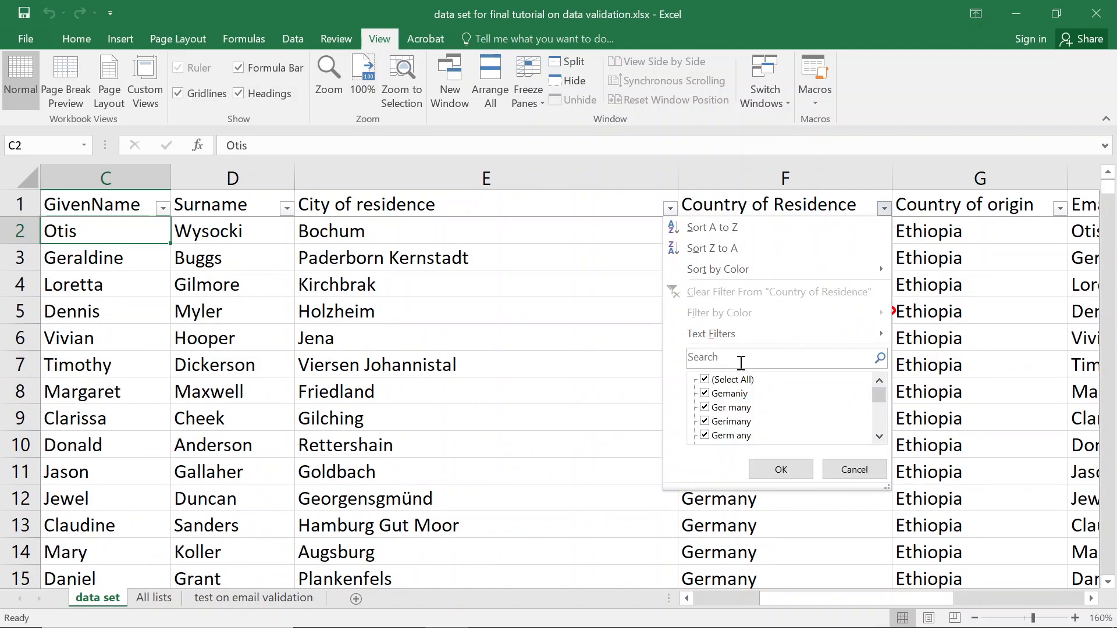
left_click(752, 357)
left_click(879, 436)
left_click(879, 437)
left_click(879, 436)
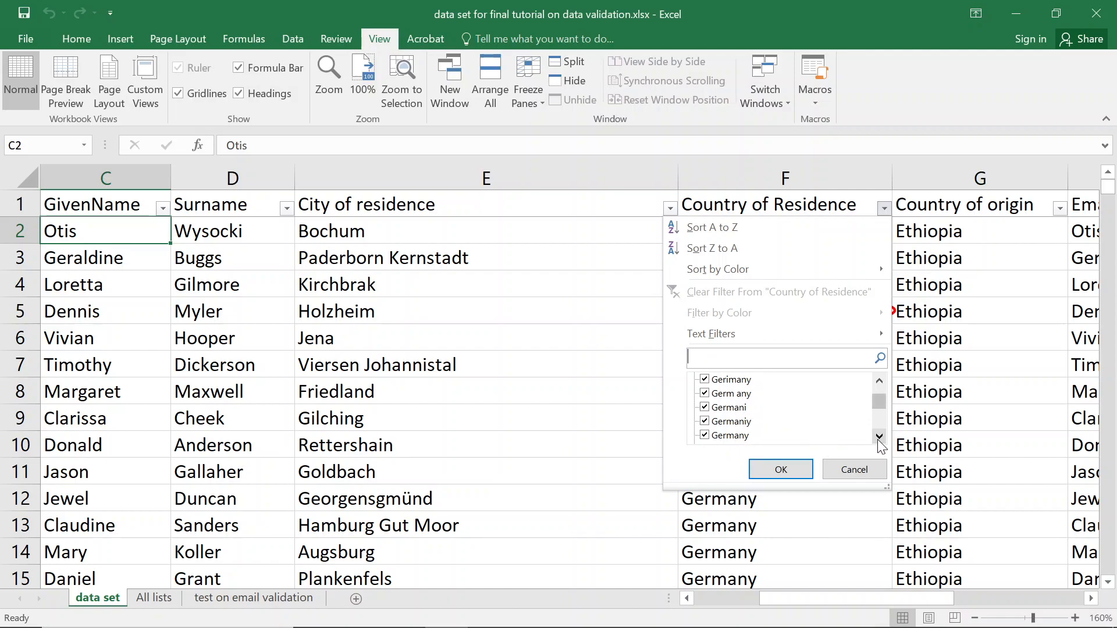
left_click(879, 436)
left_click(705, 423)
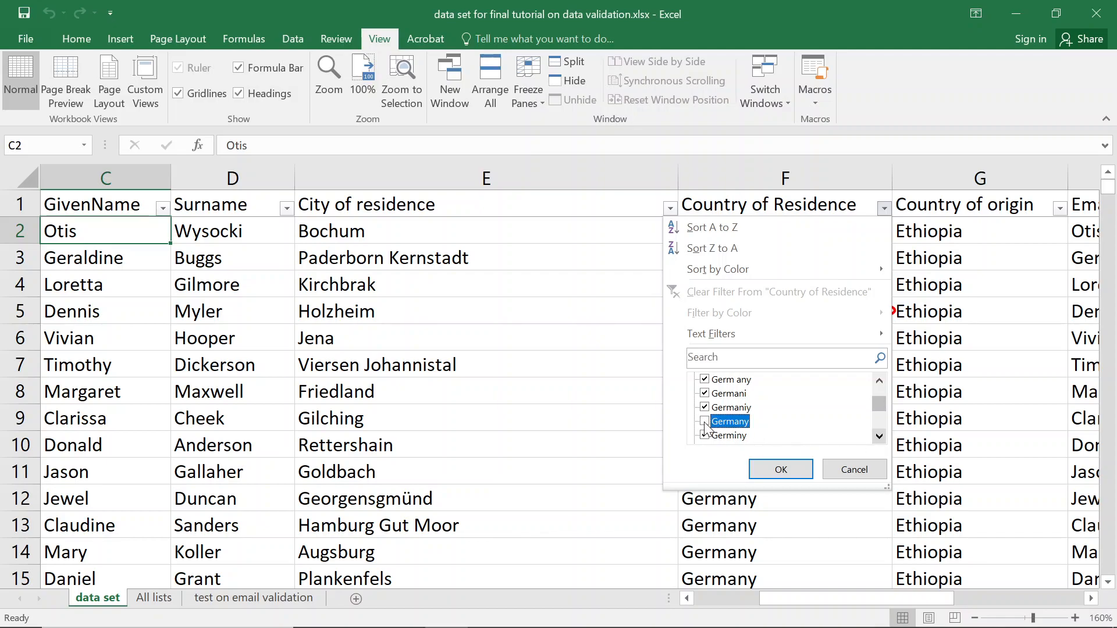
left_click(780, 469)
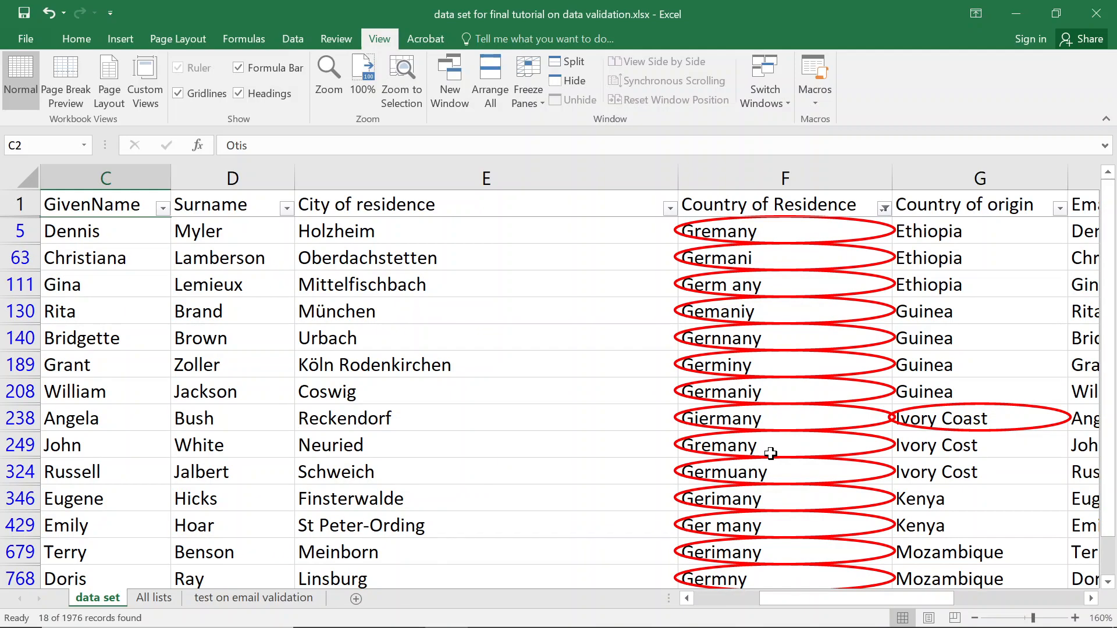
Change F5 from 'Gremany' and F63 from 'Germani' to Germany using the validation list.
left_click(794, 227)
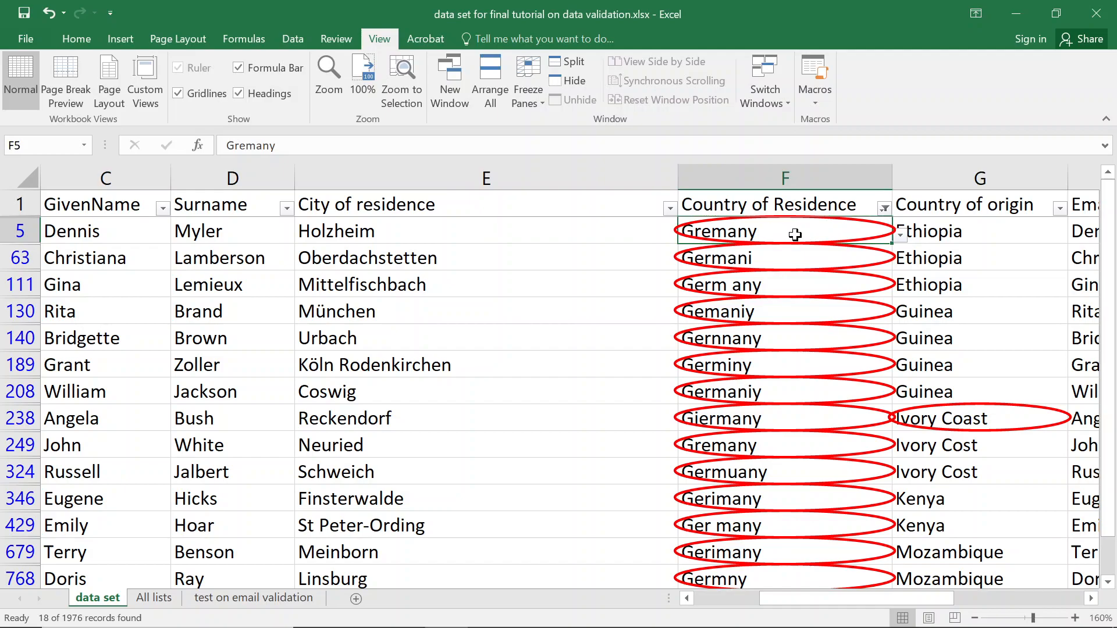
left_click(781, 177)
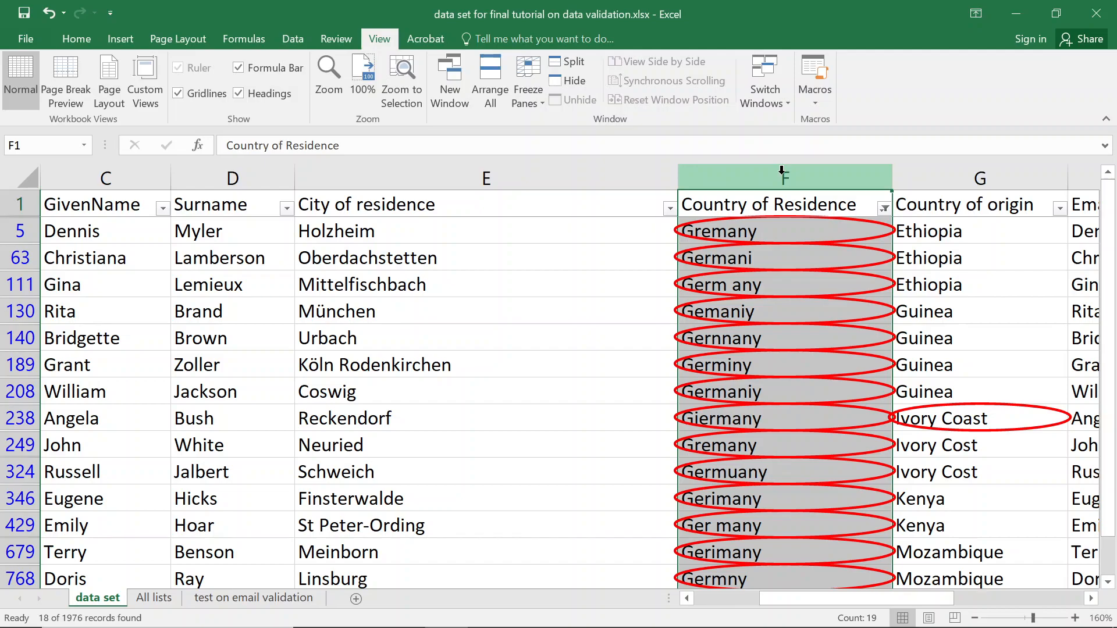
left_click(778, 232)
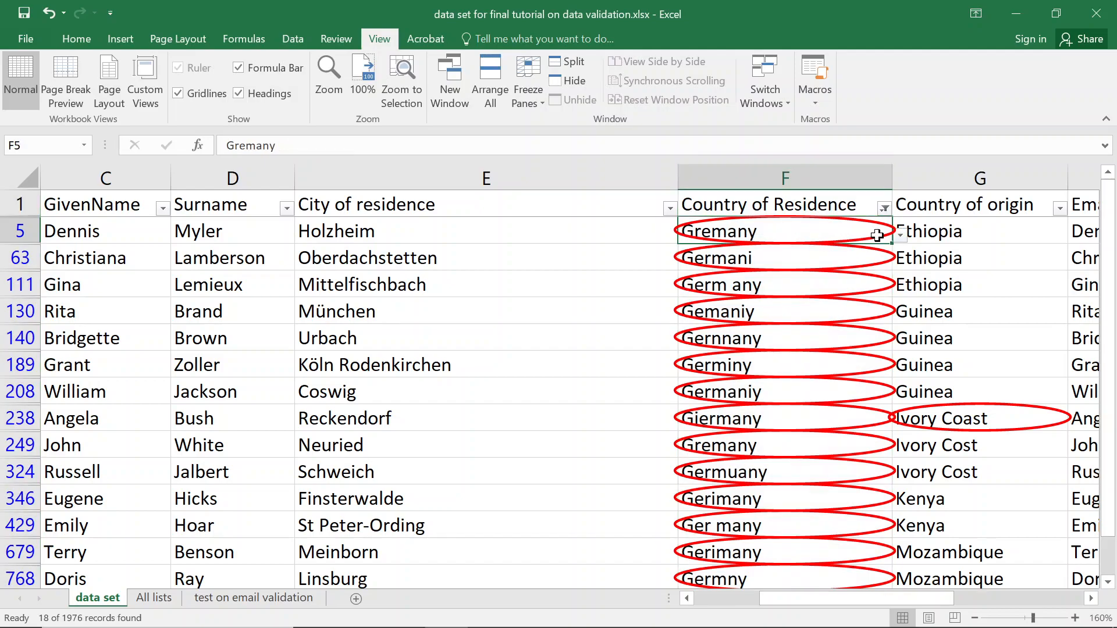
left_click(901, 235)
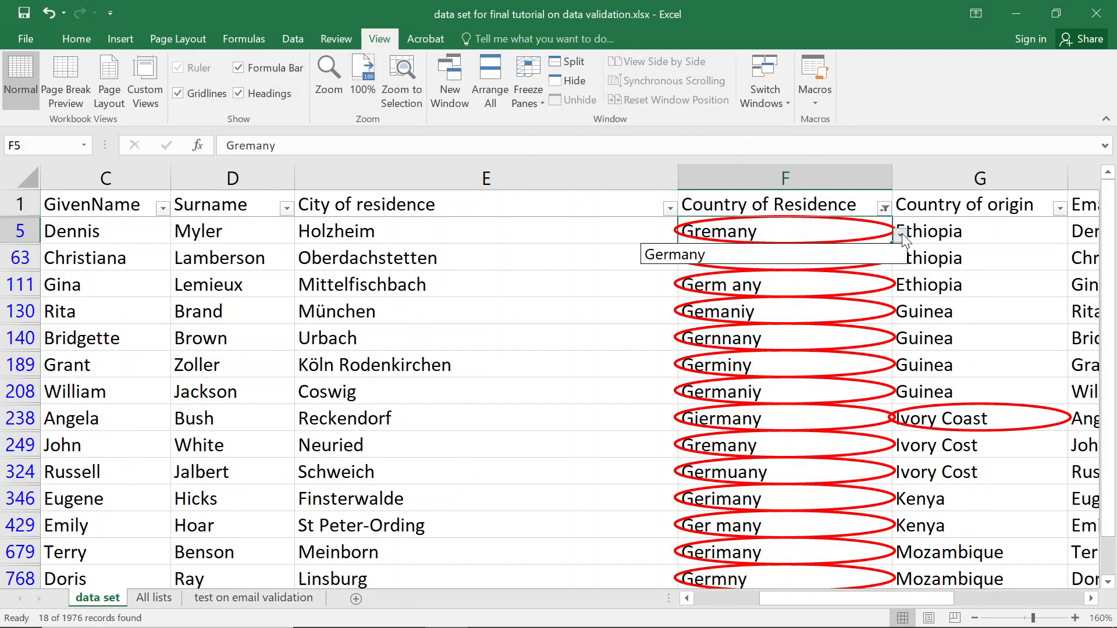
left_click(738, 256)
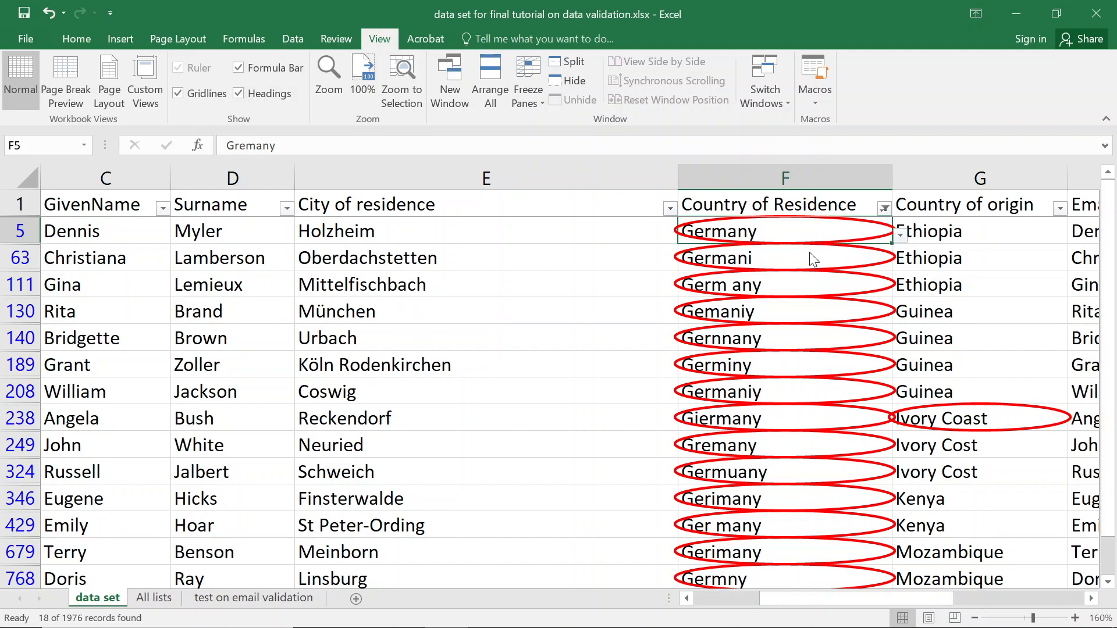
left_click(809, 253)
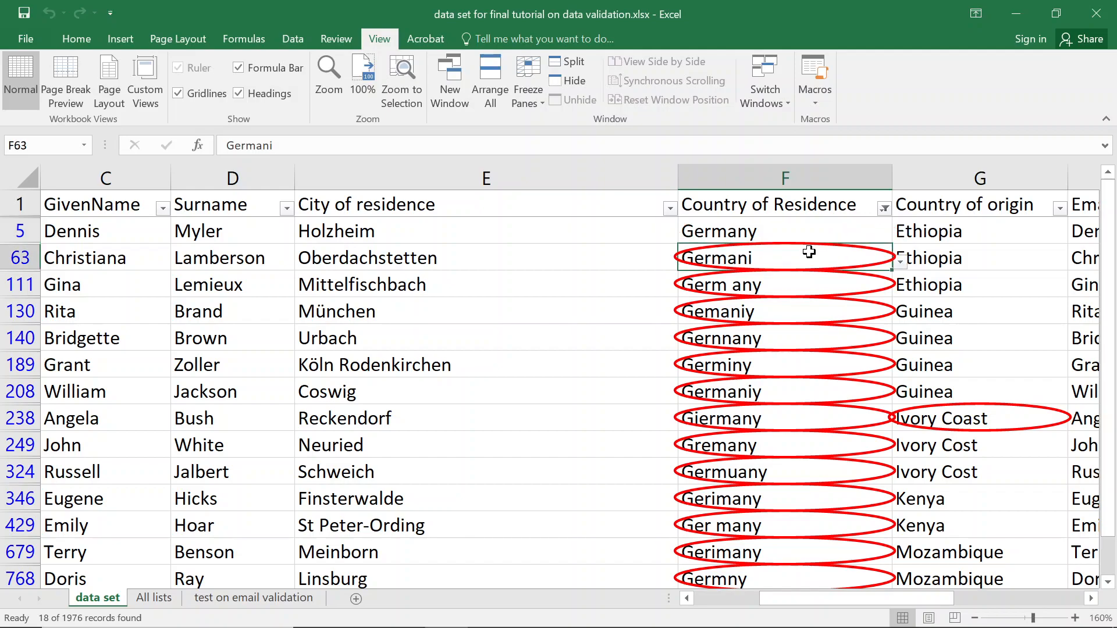
left_click(900, 262)
left_click(769, 281)
left_click(717, 231)
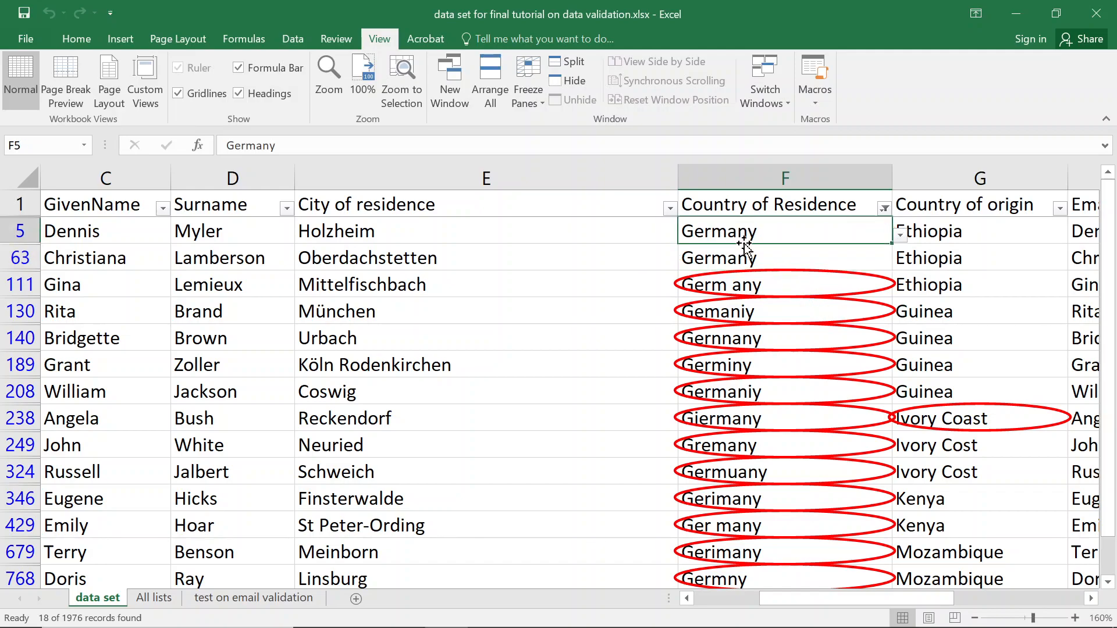
Copy the corrected Germany from F5 and select the misspelled entries down to the last record.
key("ctrl+c")
key("Down")
key("Down")
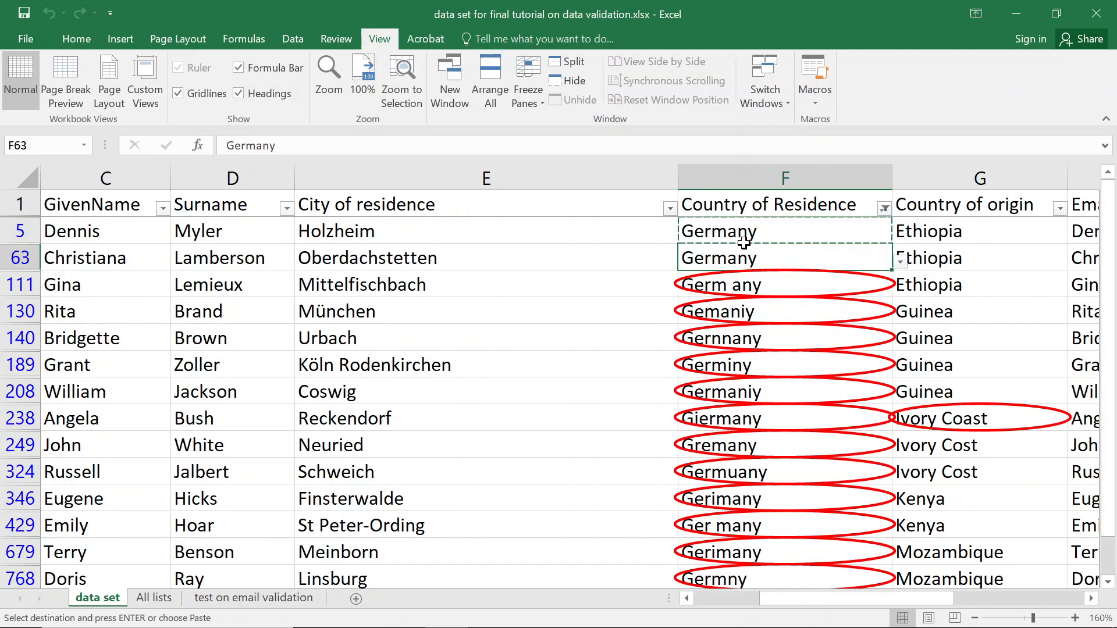
key("Down")
key("Down")
key("Down")
key("Down")
key("Down")
key("Down")
key("Down")
key("Down")
key("Down")
key("Down")
key("Down")
key("Down")
key("Down")
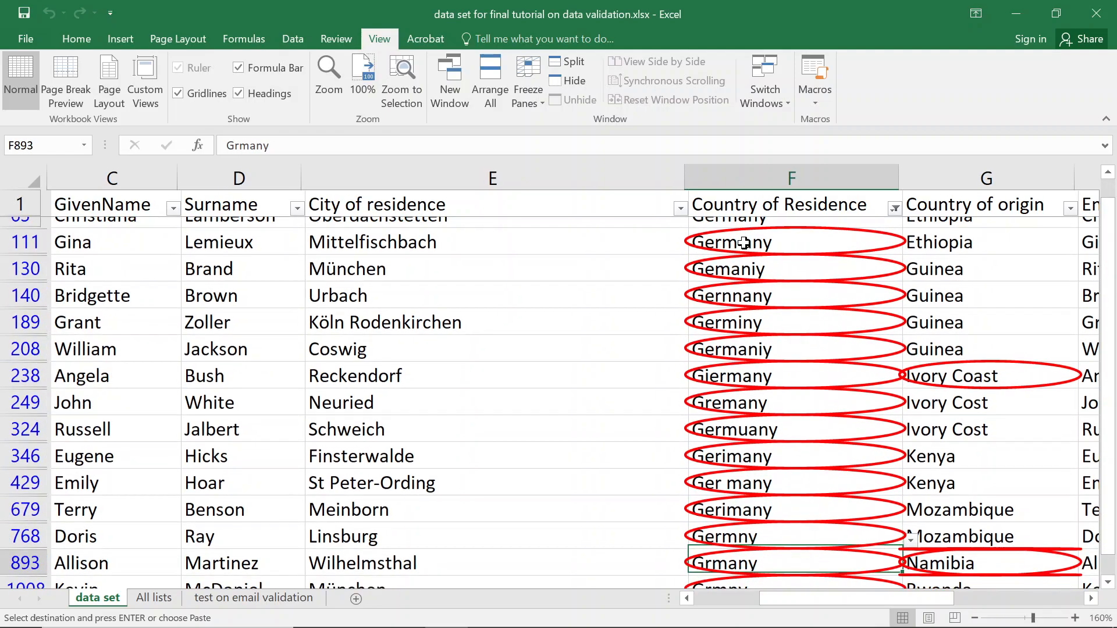
key("ctrl+Up")
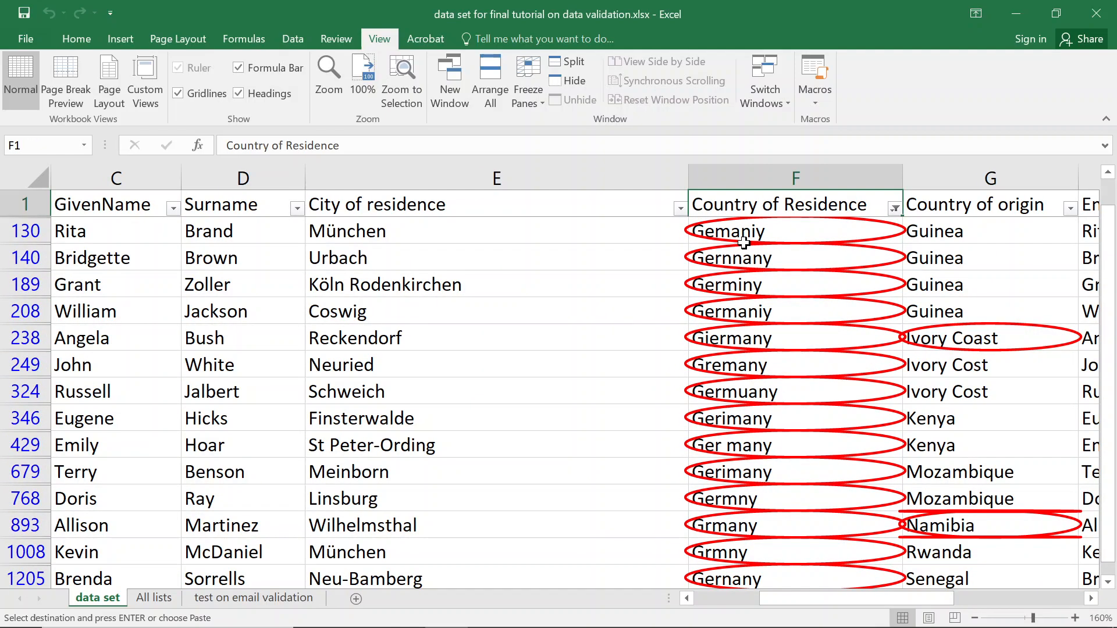
key("Down")
key("Down")
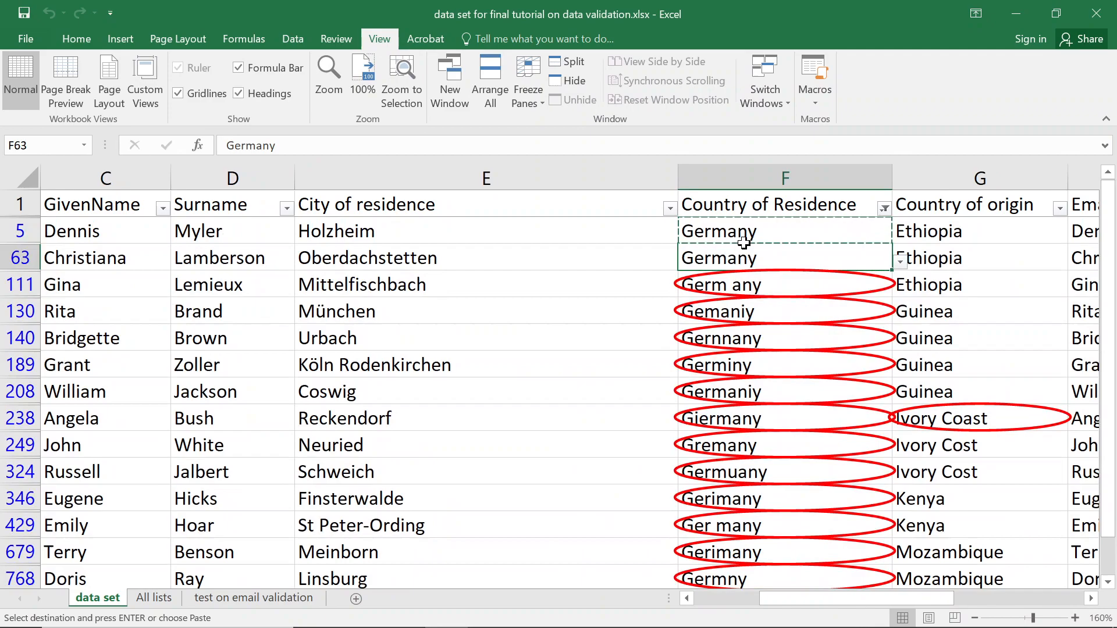
key("shift+Down")
key("shift+Down")
key("shift+Down")
key("shift+Down")
key("shift+Down")
key("shift+Down")
key("shift+Down")
key("shift+Down")
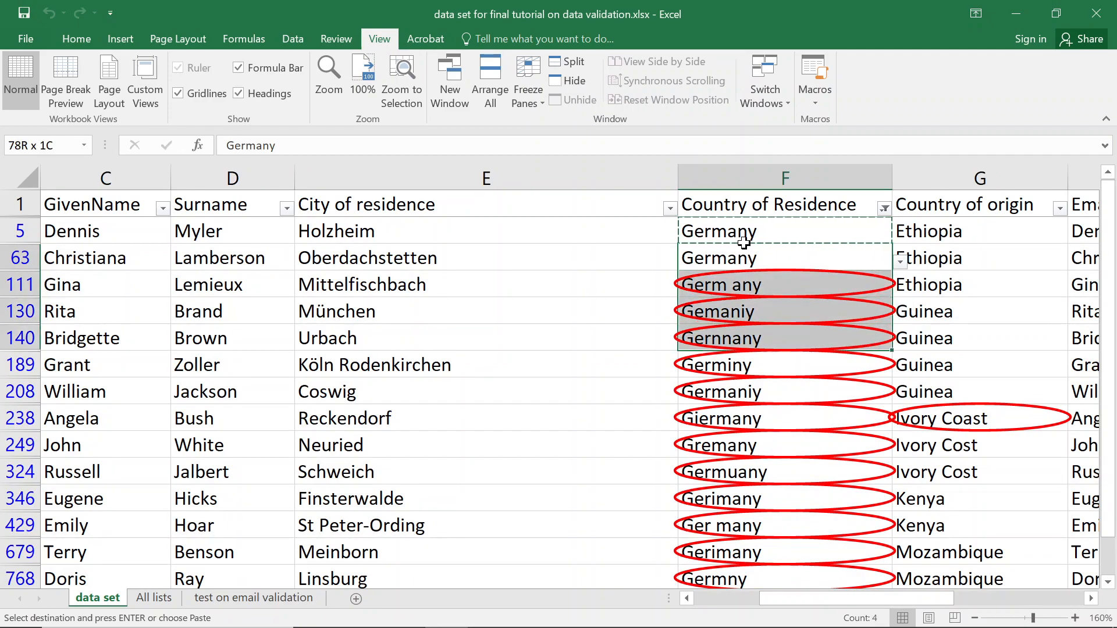
key("shift+Down")
key("shift+Down")
key("shift+Down")
key("shift+Down")
key("shift+Down")
key("shift+Down")
key("shift+Down")
key("shift+Down")
key("shift+Down")
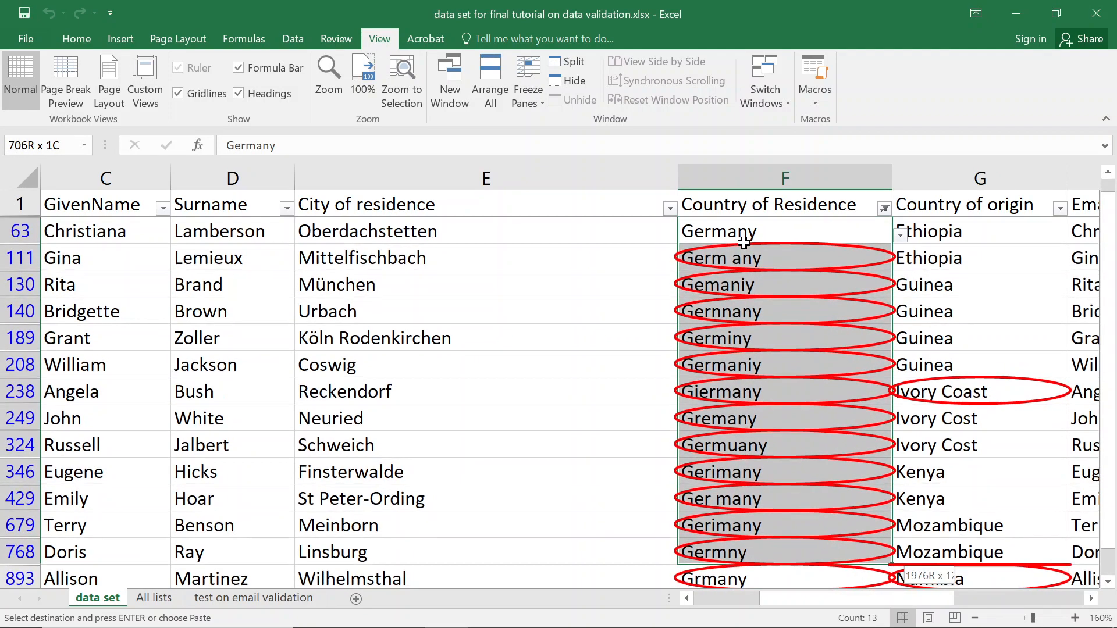
key("shift+Down")
key("shift+Up")
key("shift+Up")
key("shift+Up")
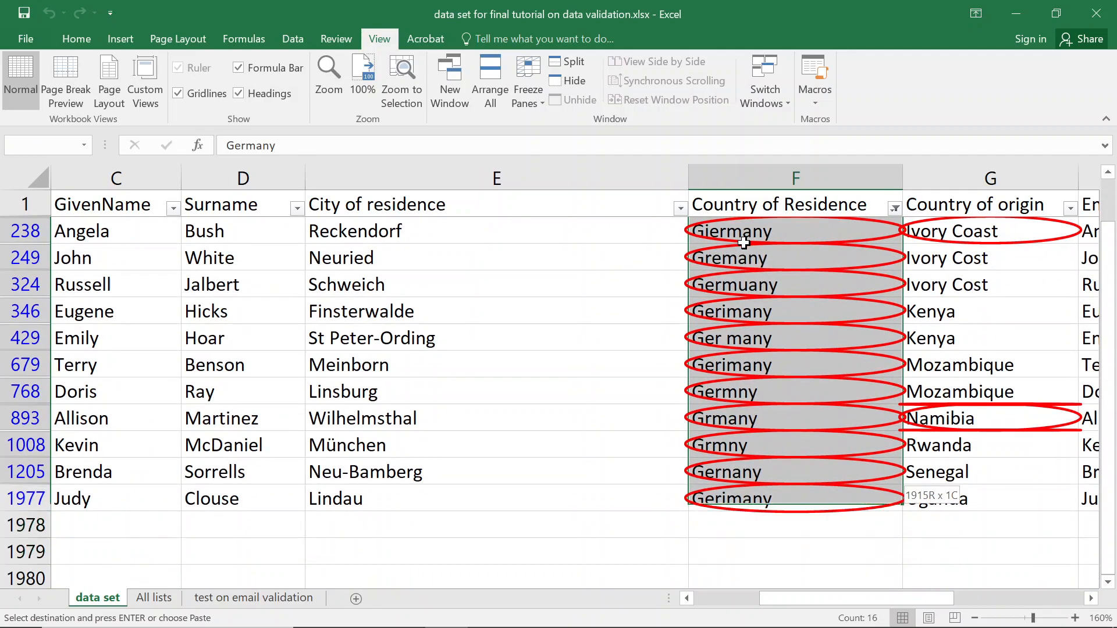
key("shift+Down")
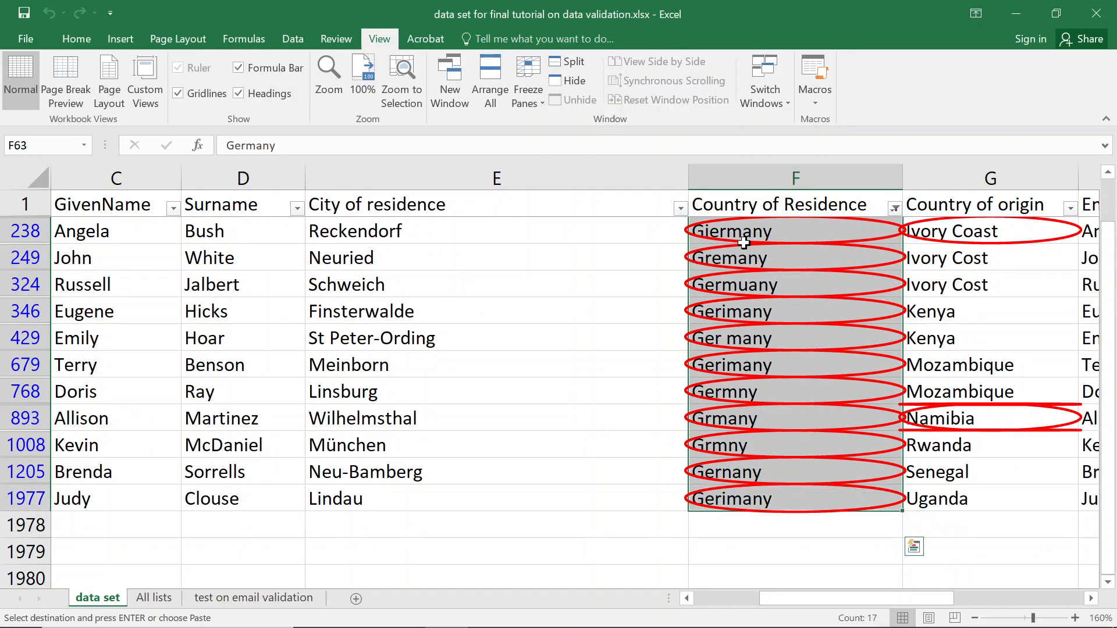
Paste Germany over all the selected misspelled Country of Residence entries.
key("ctrl+q")
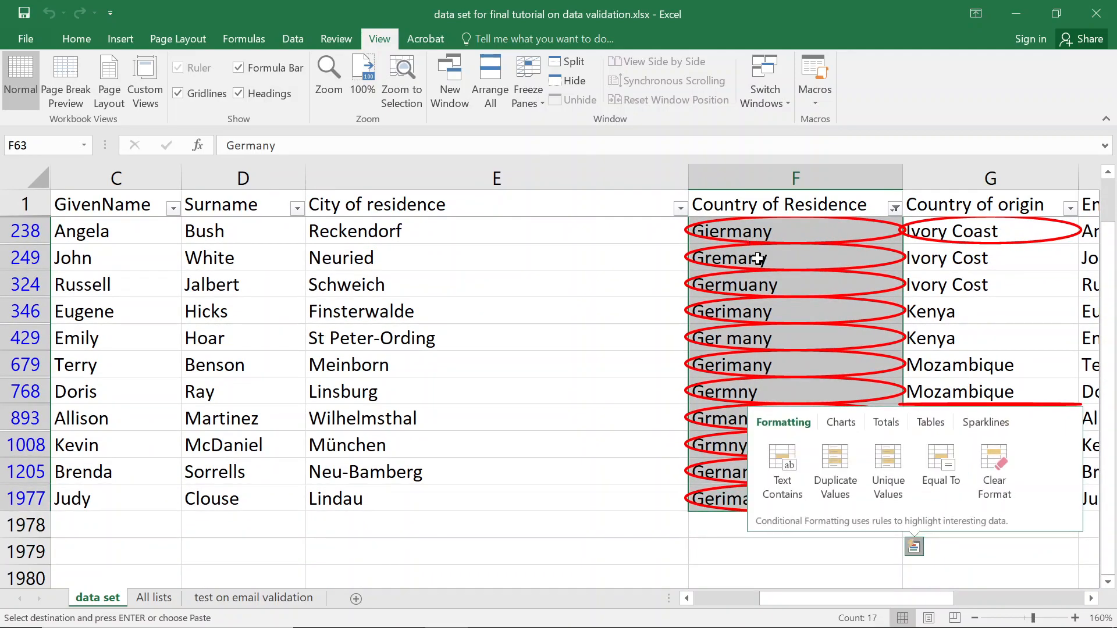
key("Escape")
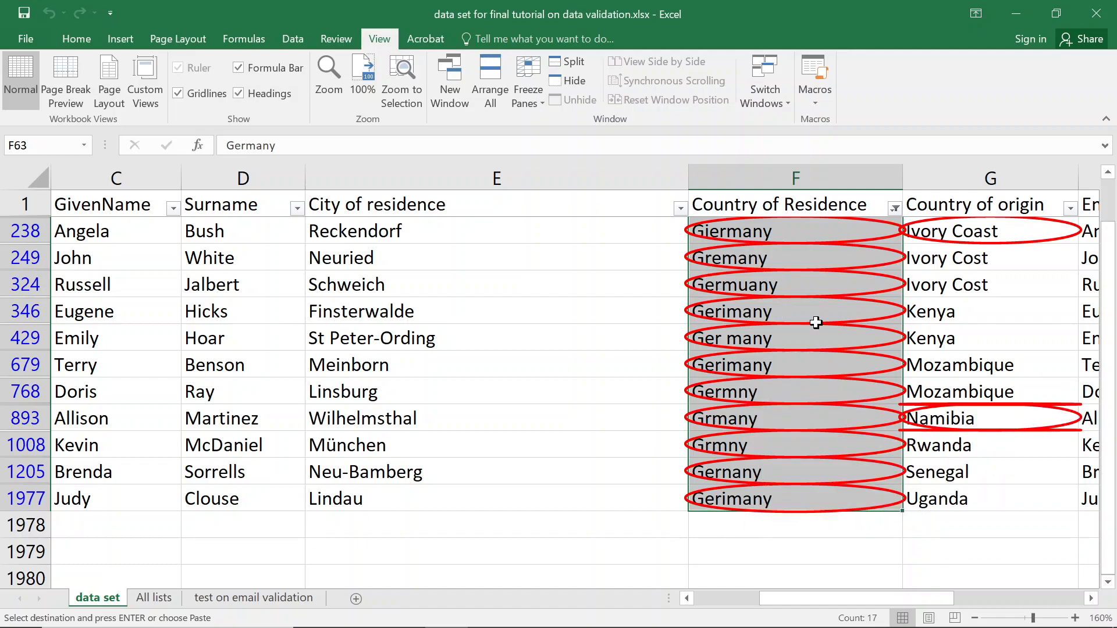
scroll(816, 322, "up", 3)
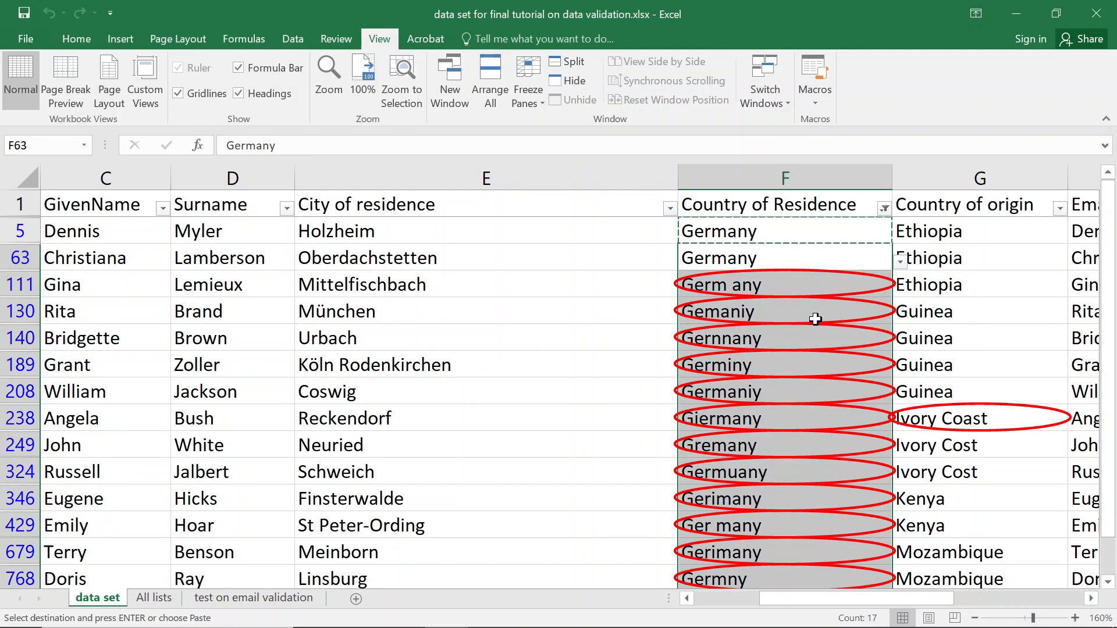
scroll(815, 319, "down", 2)
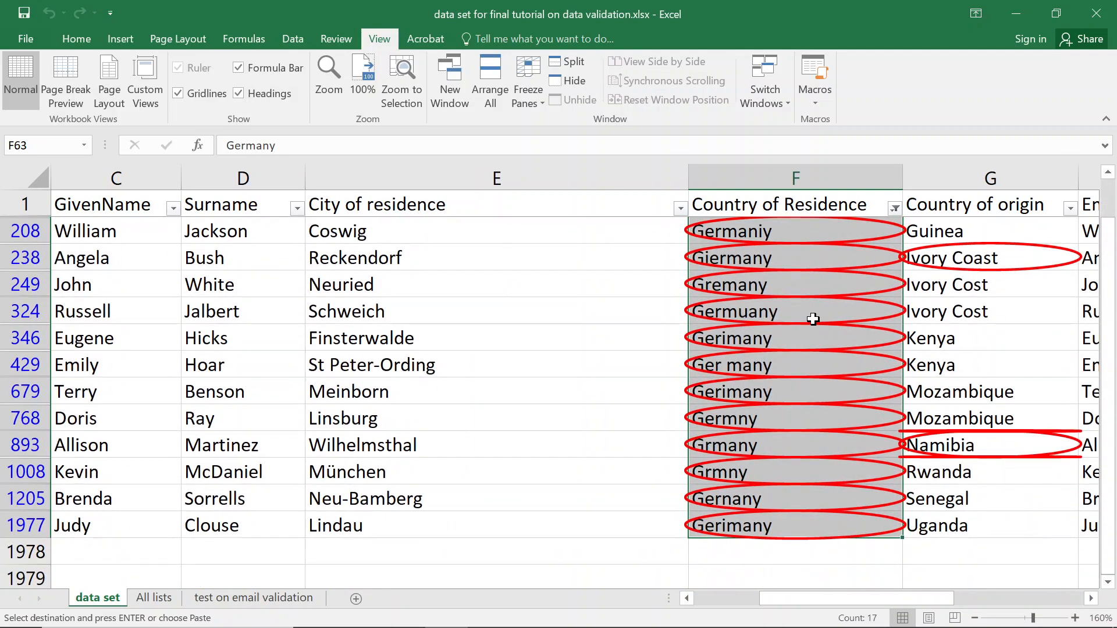
type("Germany")
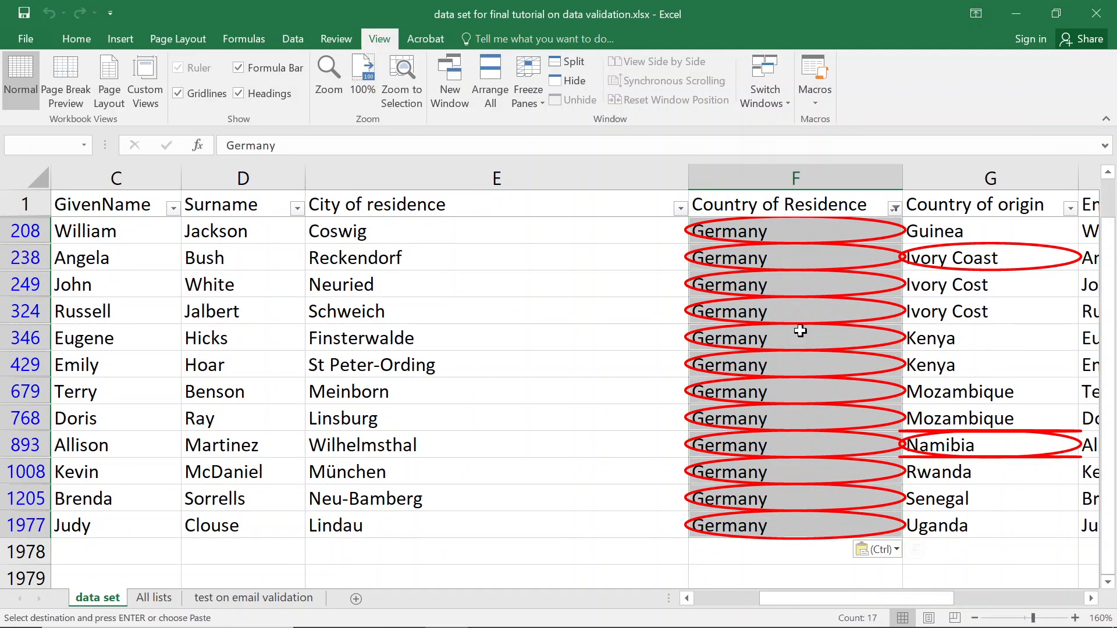
key("Escape")
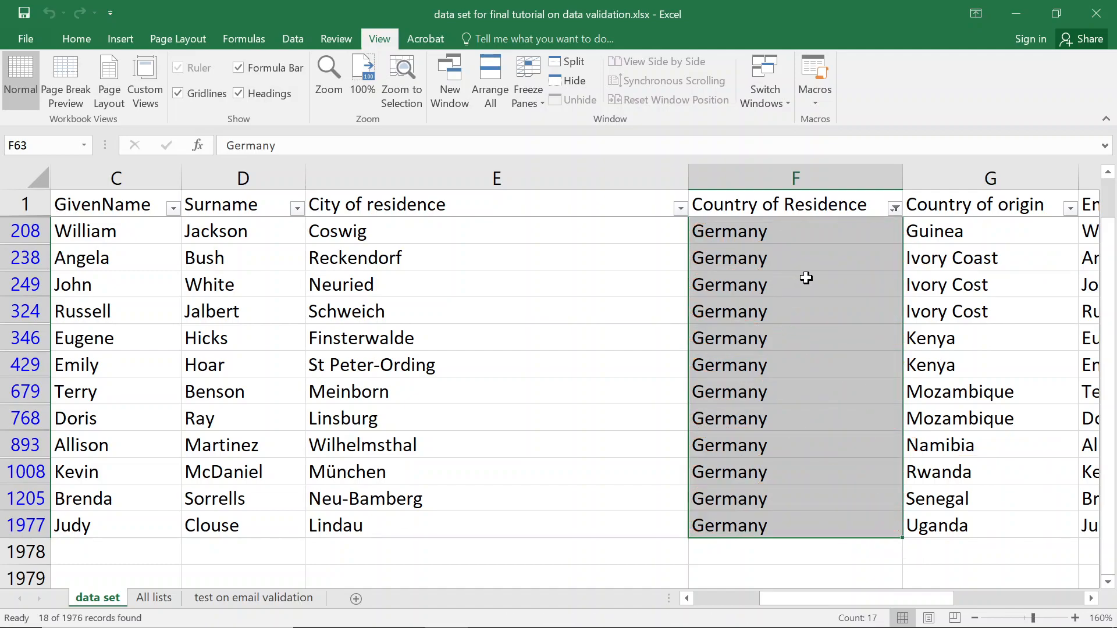
Clear the Country of Residence filter so every record shows again.
left_click(791, 211)
left_click(898, 209)
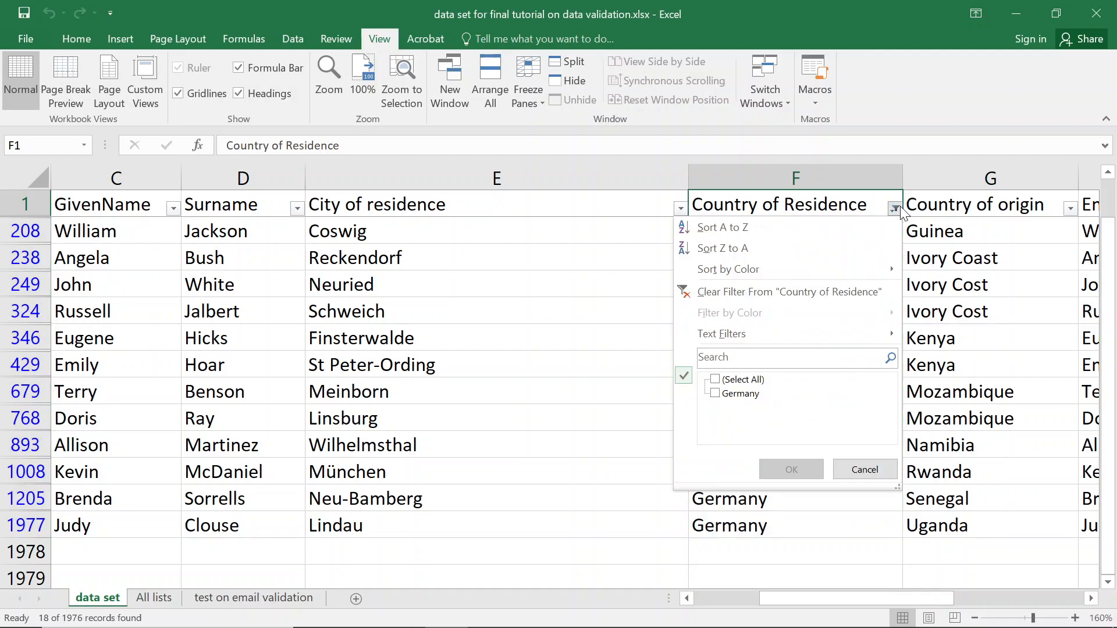
left_click(712, 294)
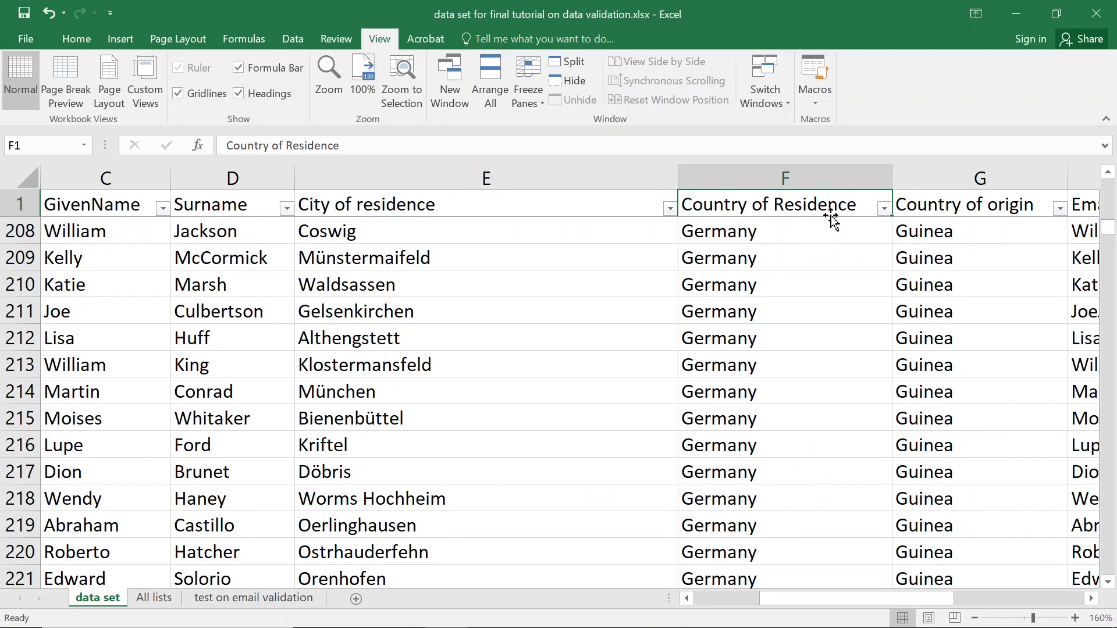
Select the Country of origin column and run Circle Invalid Data from Data Validation.
left_click(981, 212)
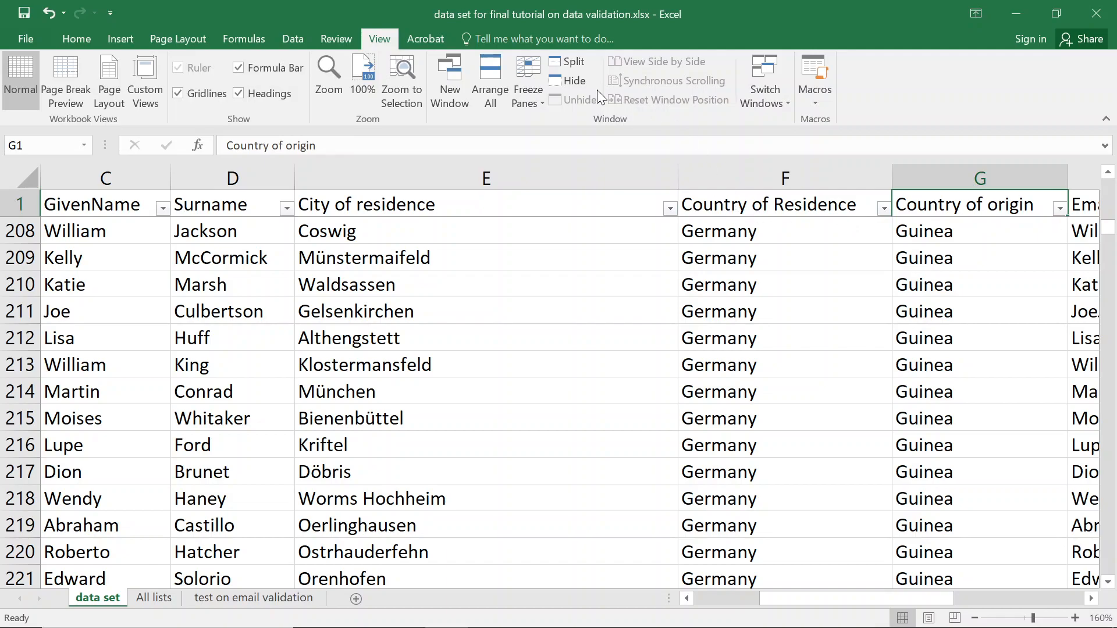
left_click(295, 41)
left_click(767, 98)
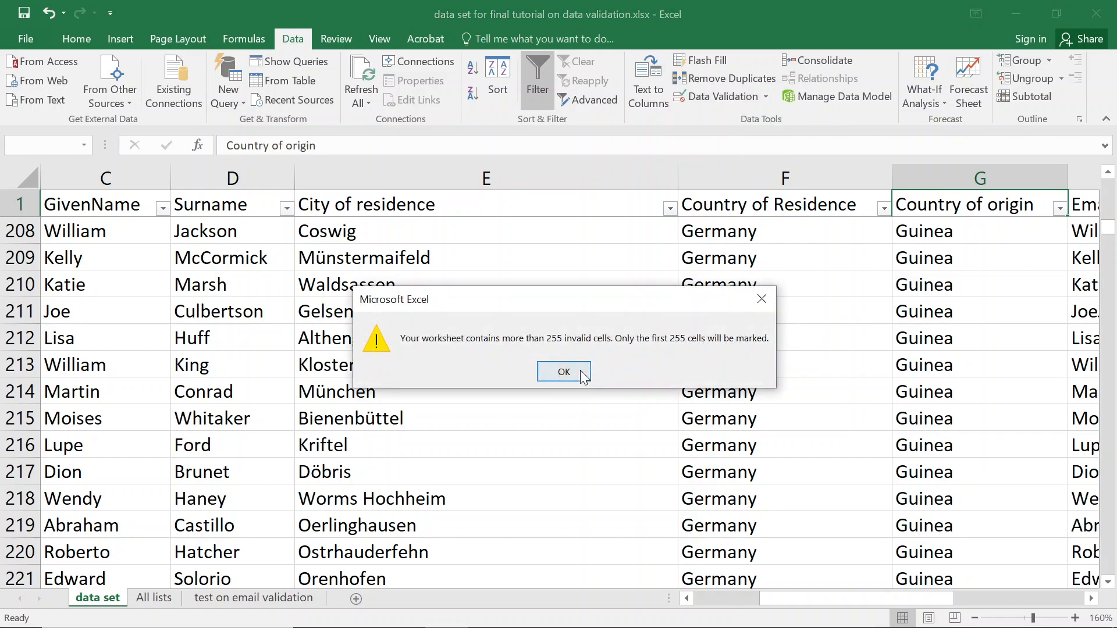
Dismiss the 255-cell warning and remove the extra space in G232 so it reads Ivory Cost.
left_click(579, 370)
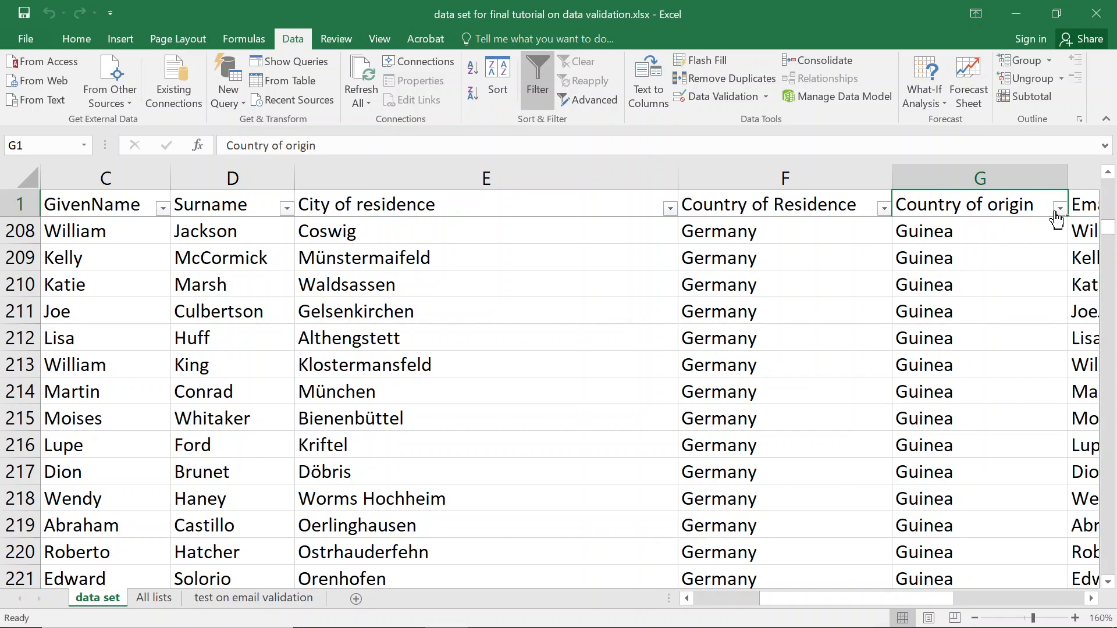
scroll(938, 394, "down", 12)
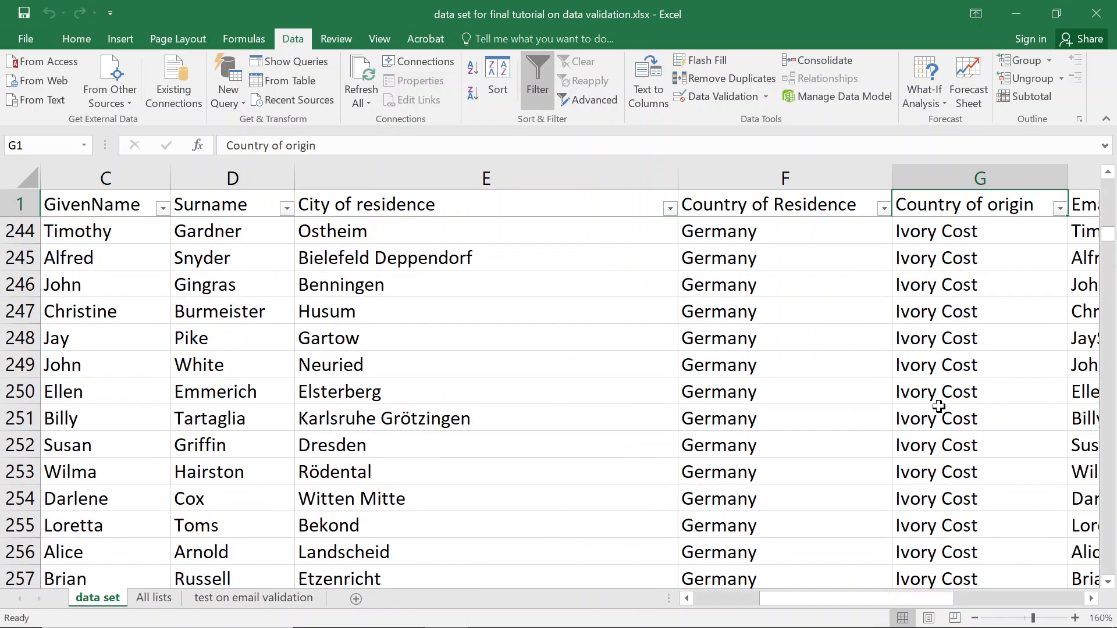
scroll(938, 394, "up", 4)
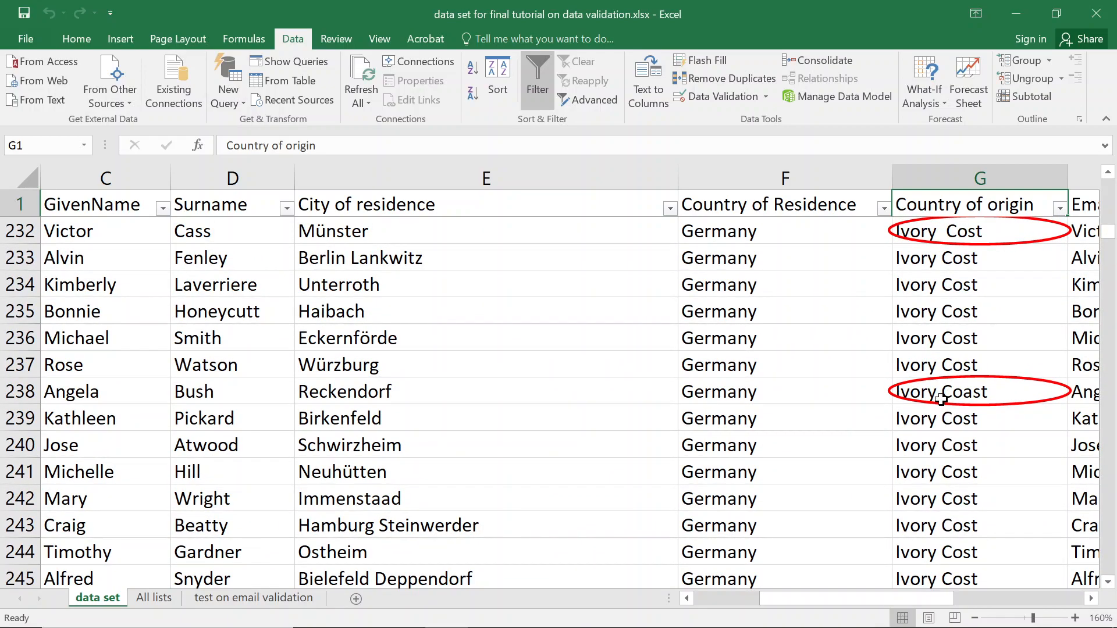
left_click(945, 232)
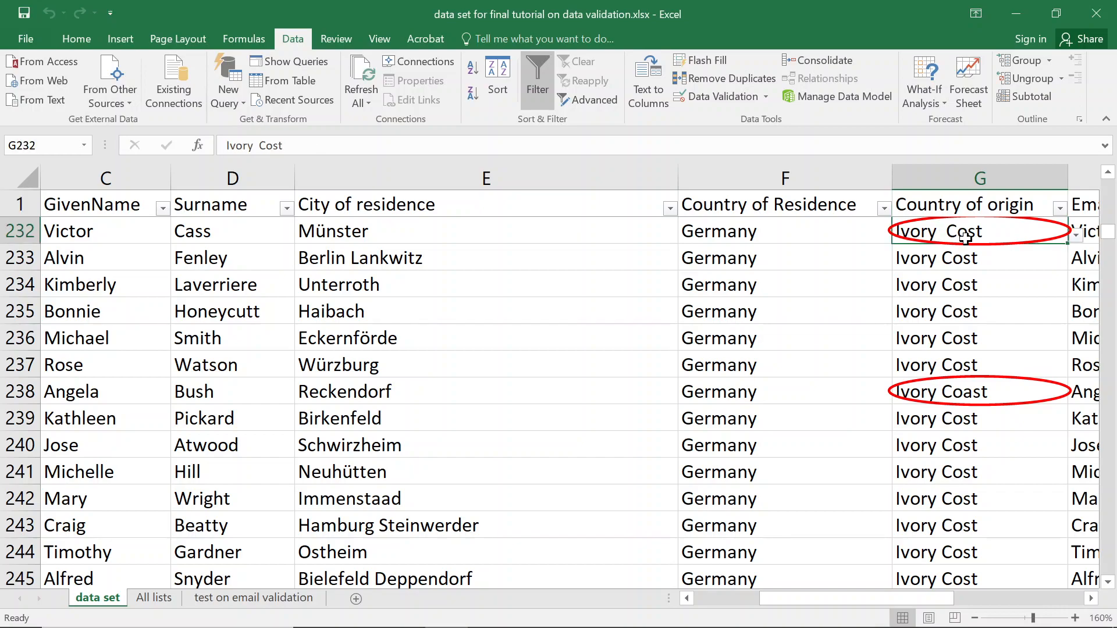
double_click(947, 233)
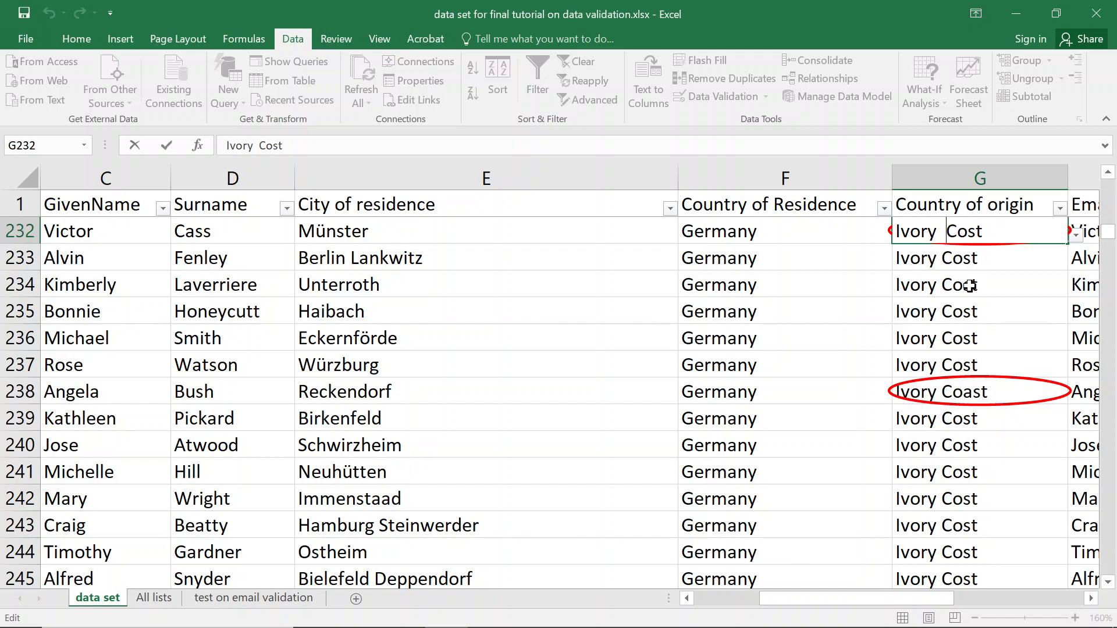
key("Return")
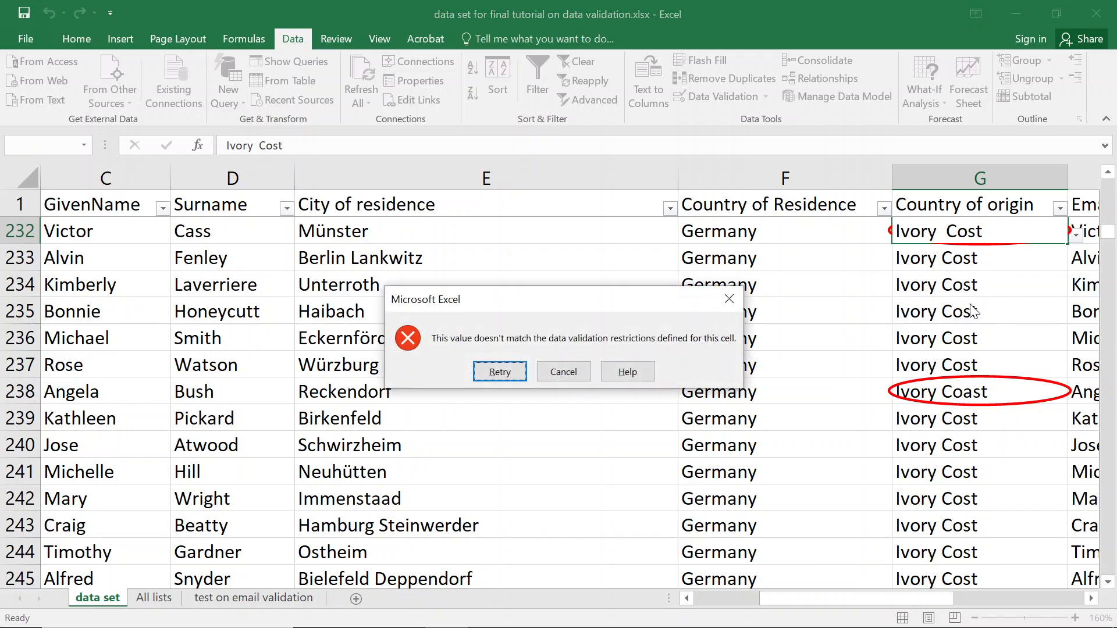
left_click(500, 372)
left_click(947, 233)
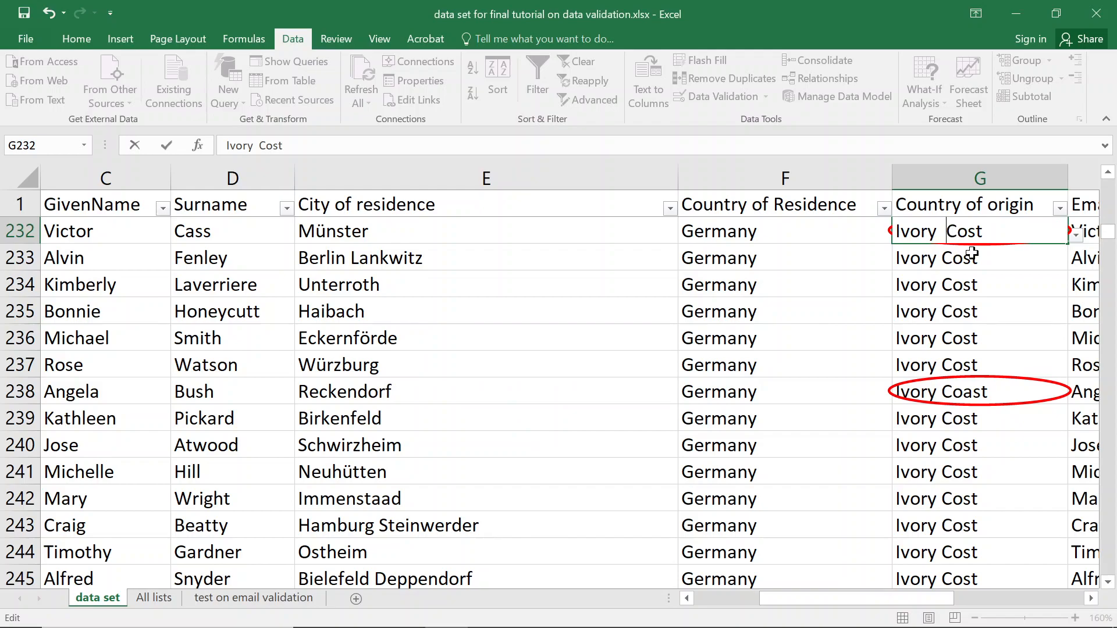
key("BackSpace")
key("Return")
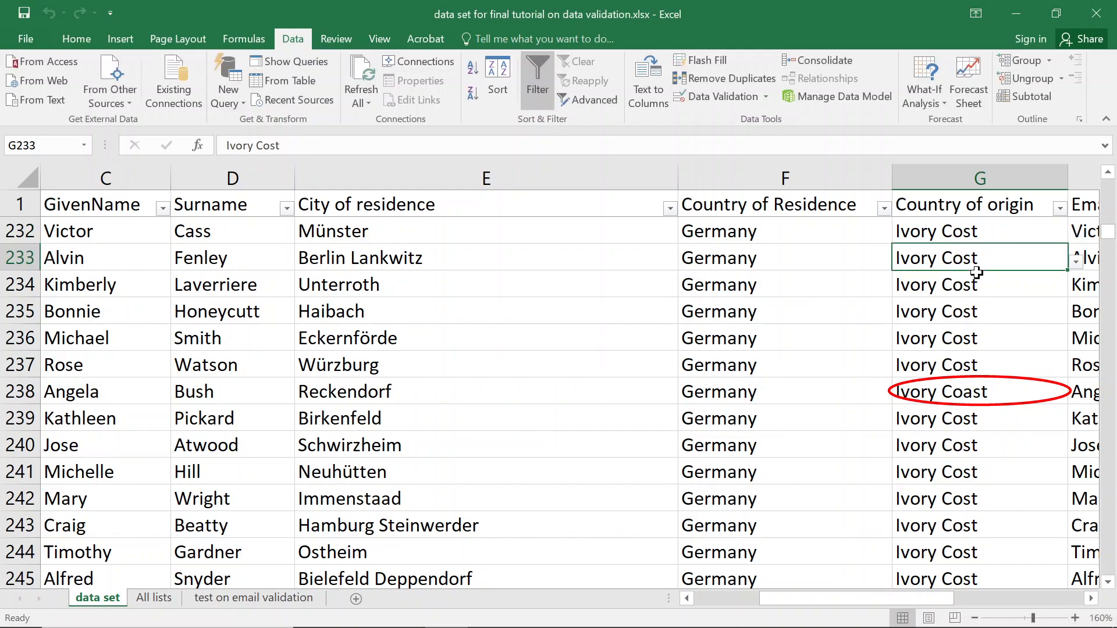
Change G238 from Ivory Coast to Ivory Cost.
double_click(963, 393)
key("BackSpace")
key("Return")
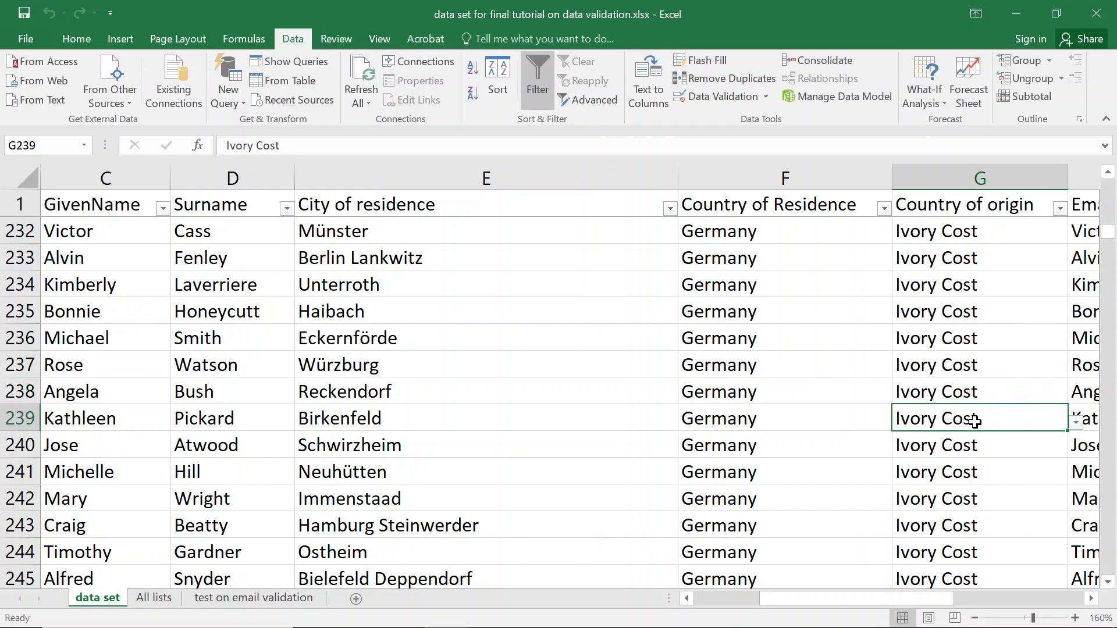
Review the Country of origin filter values without changes and browse the column around G234.
left_click(1060, 207)
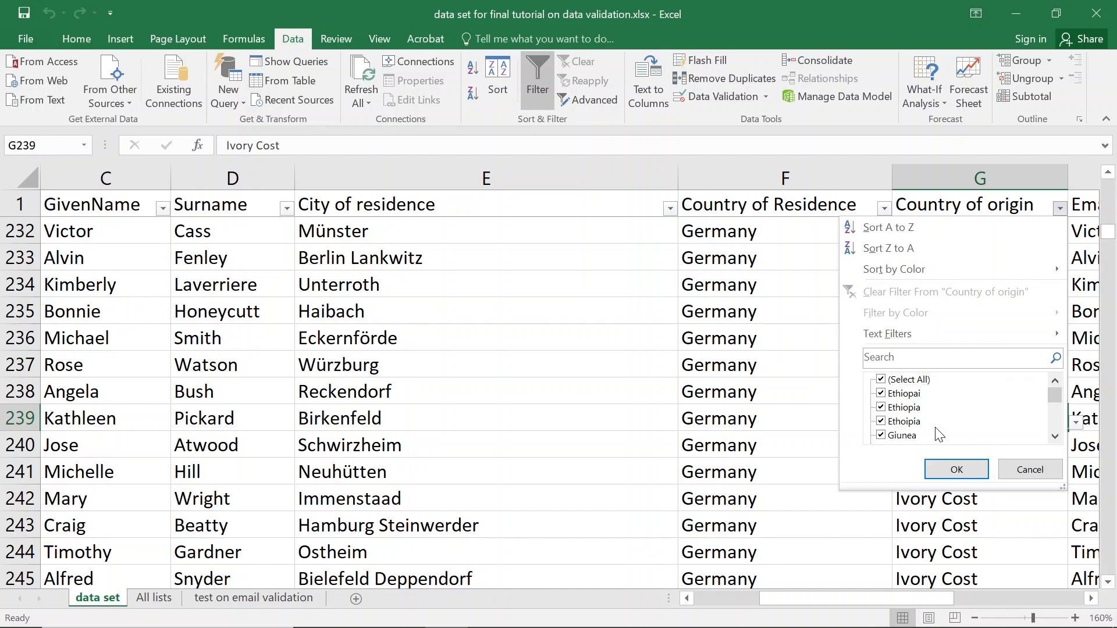
key("Escape")
left_click(963, 285)
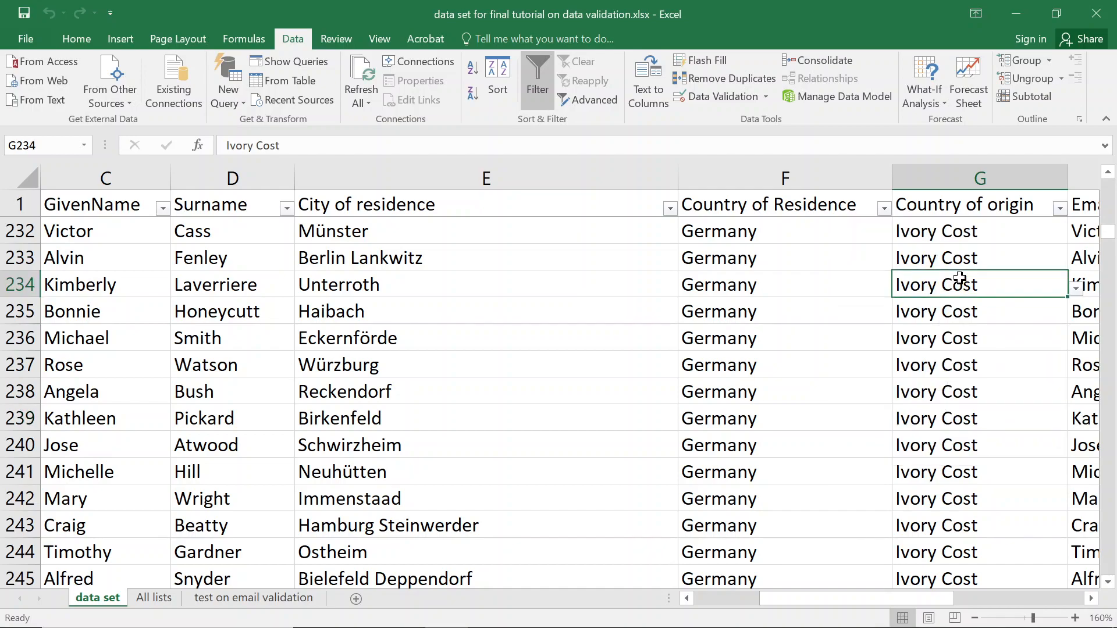
scroll(1001, 297, "up", 3)
scroll(992, 291, "up", 2)
scroll(990, 290, "down", 5)
scroll(990, 289, "up", 17)
scroll(990, 291, "up", 20)
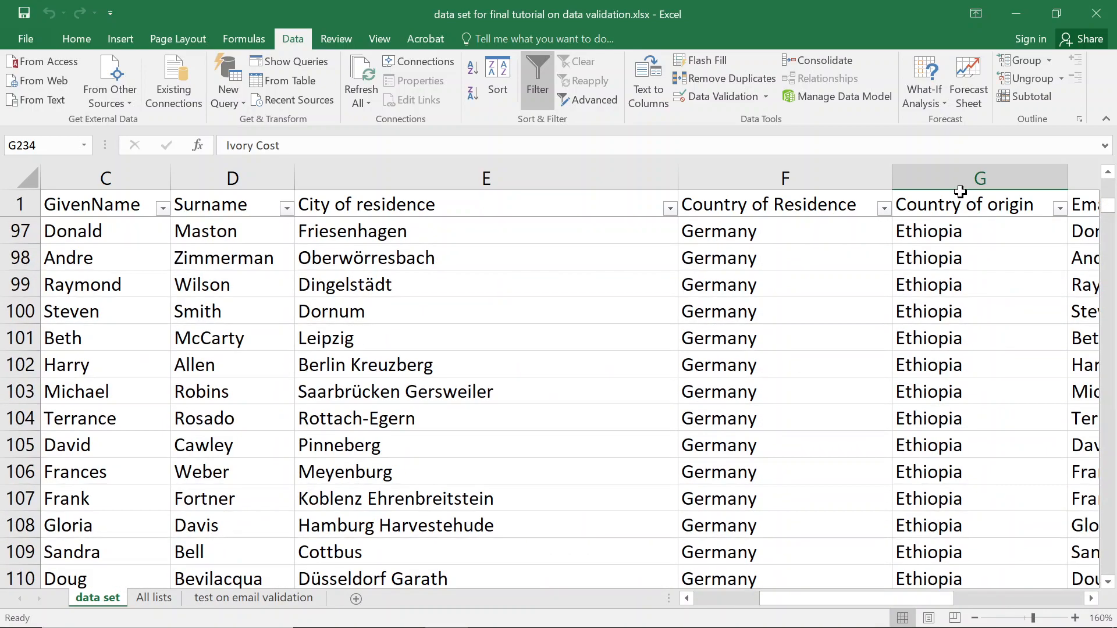
Check the Country of origin filter values for misspellings without applying a filter.
left_click(950, 201)
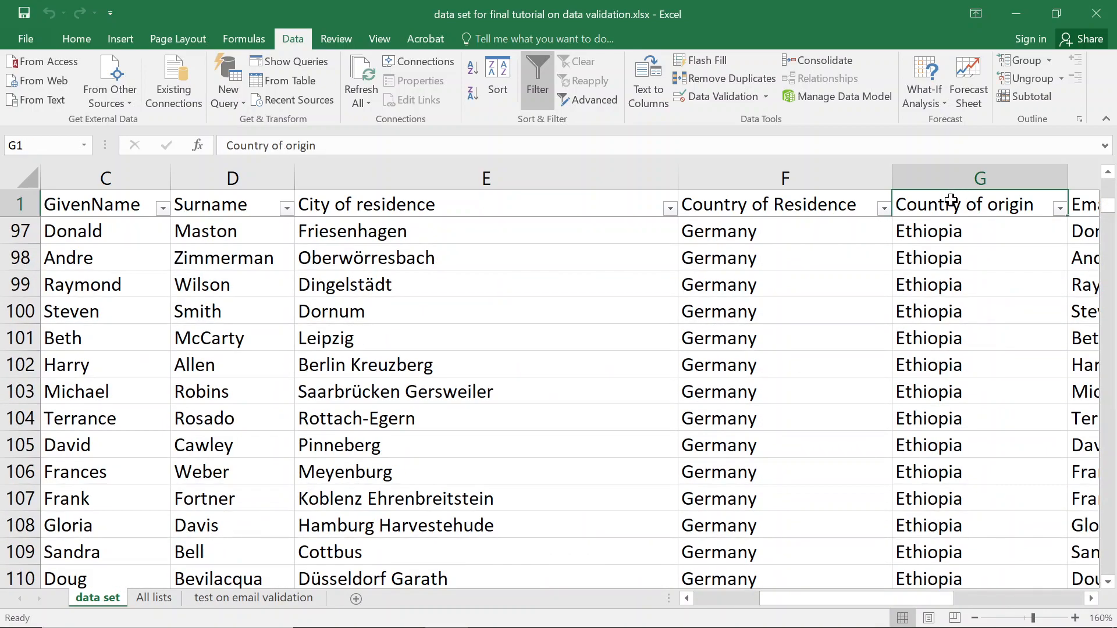
left_click(1059, 208)
mouse_move(865, 337)
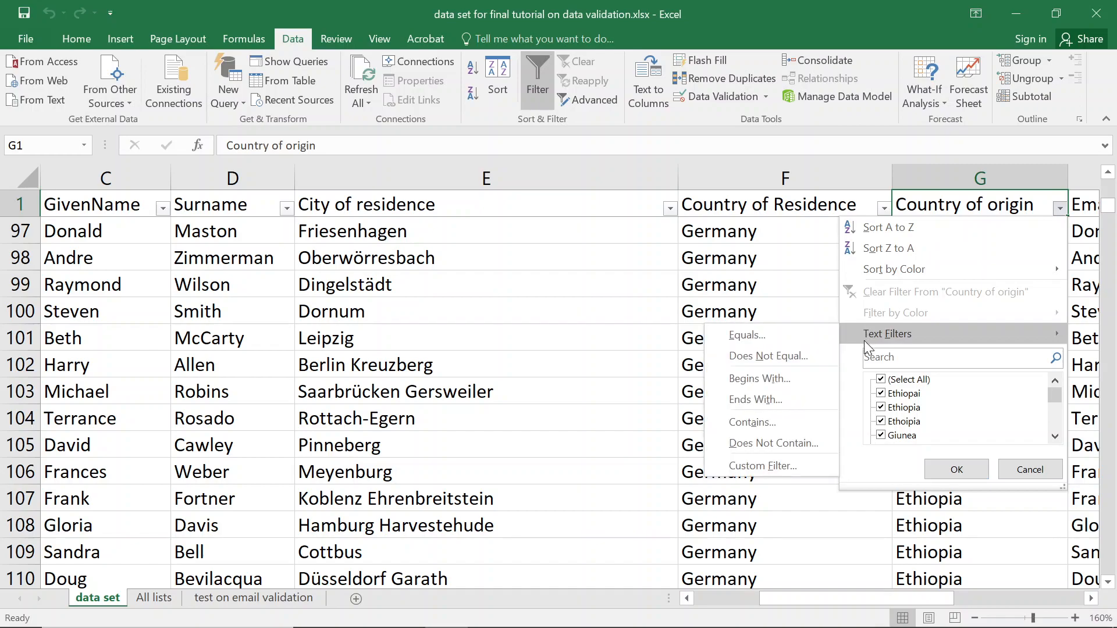
key("Escape")
key("Escape")
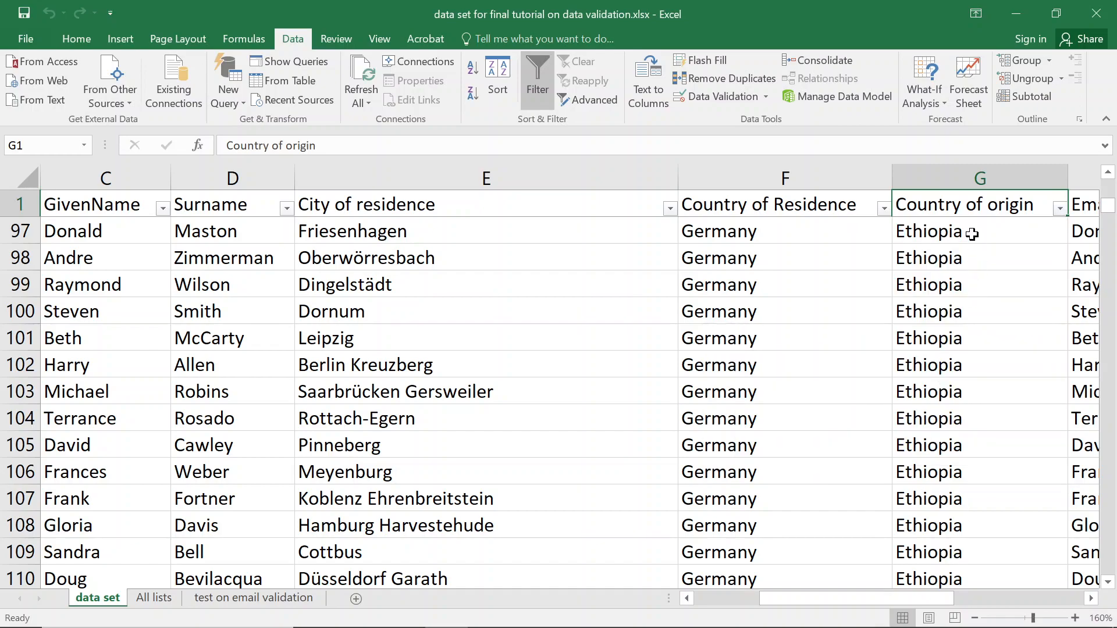
key("Down")
key("Down")
key("Down")
key("Down")
key("Down")
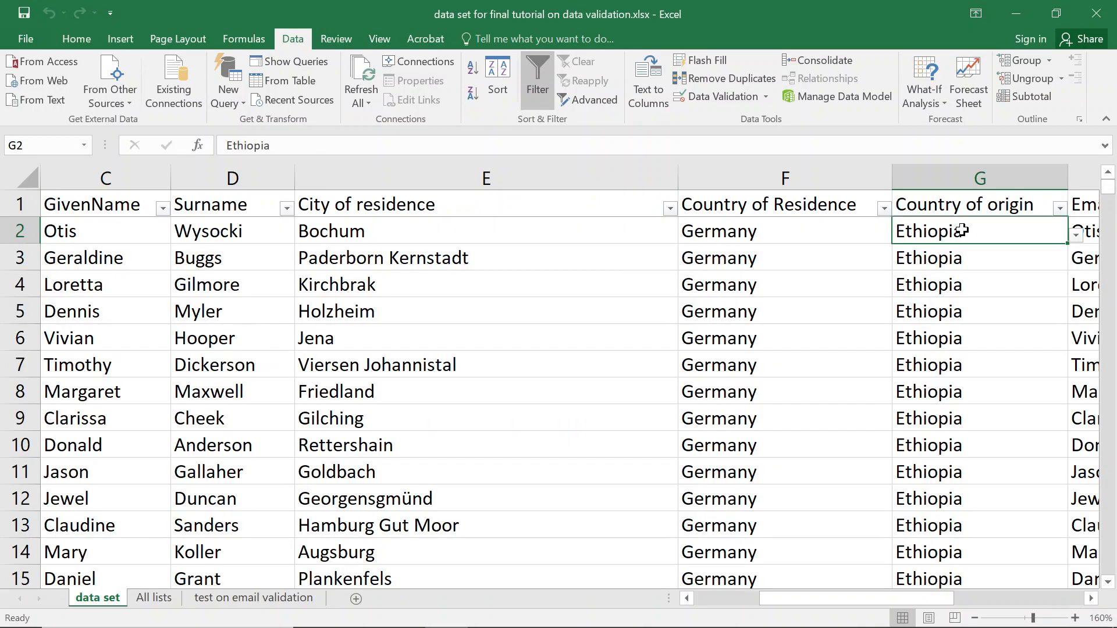
key("Down")
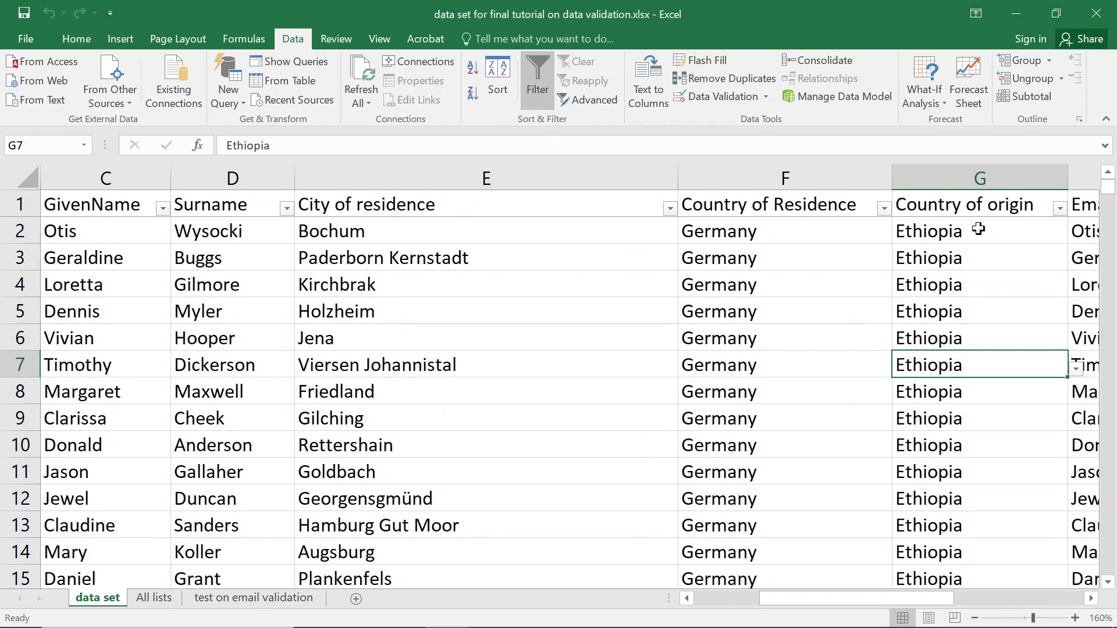
scroll(961, 361, "down", 7)
scroll(960, 387, "down", 7)
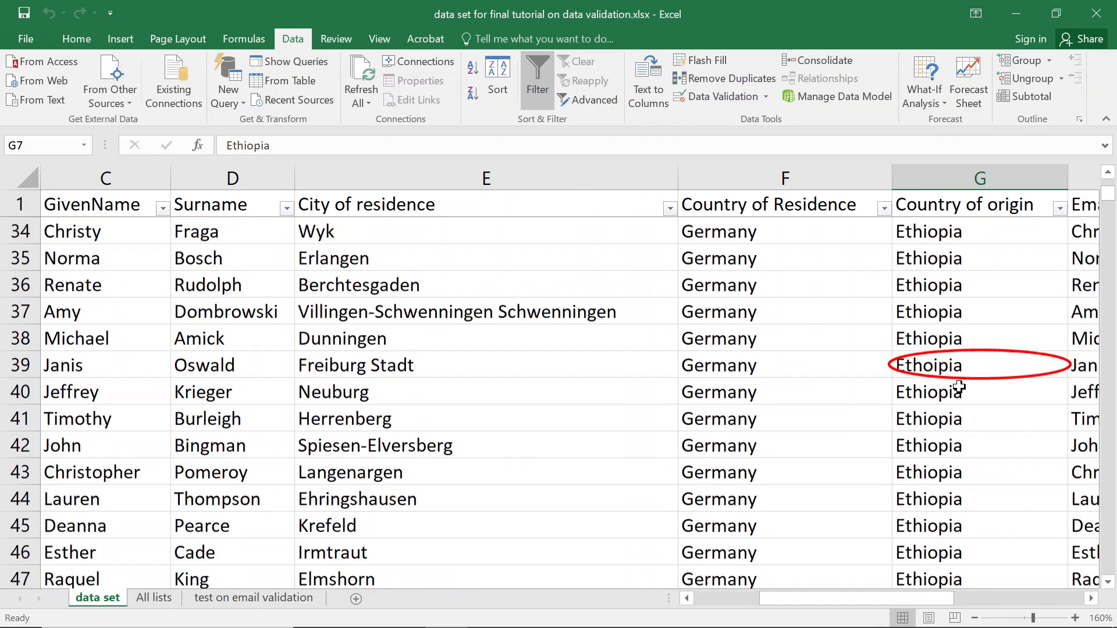
scroll(963, 378, "up", 3)
Correct the misspelled 'Ethoipia' in G39 to 'Ethiopia'.
left_click(966, 340)
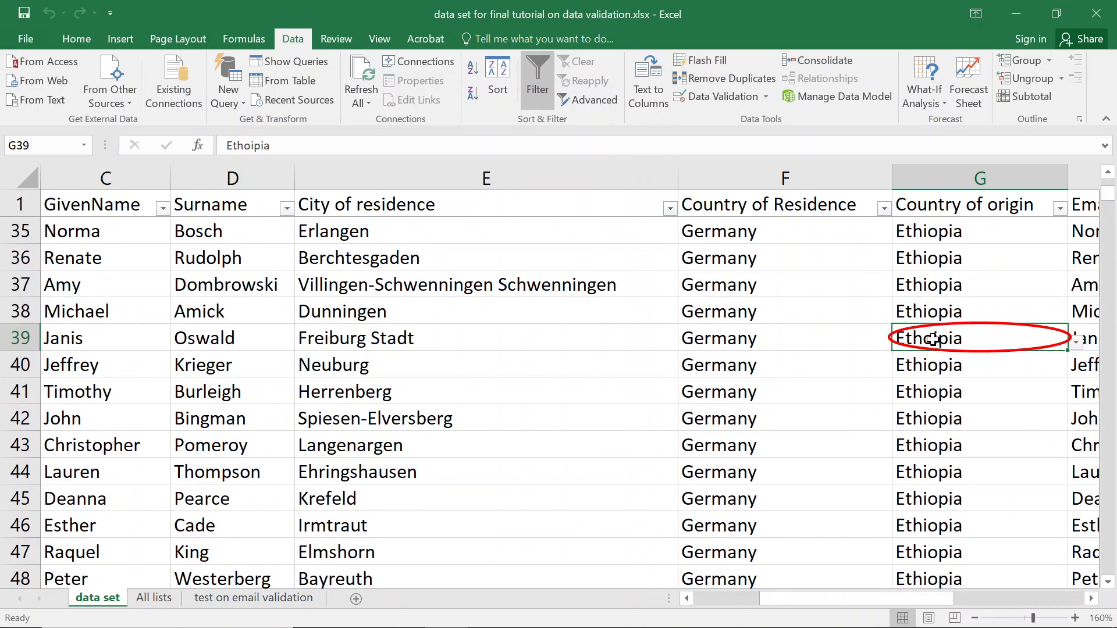
double_click(933, 340)
key("BackSpace")
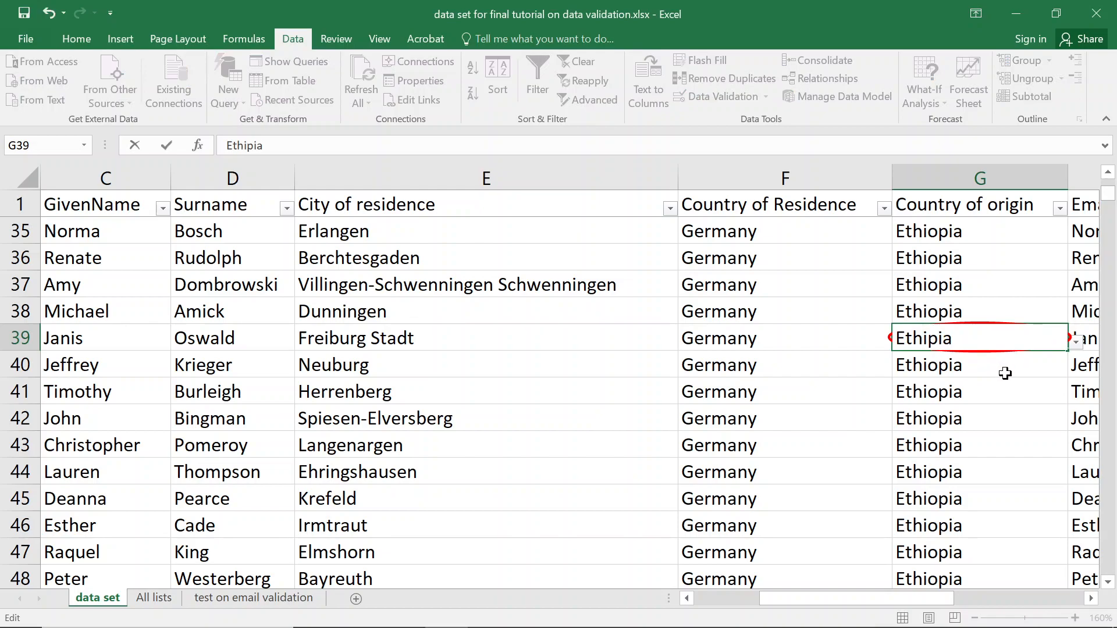
type("o")
left_click(1005, 374)
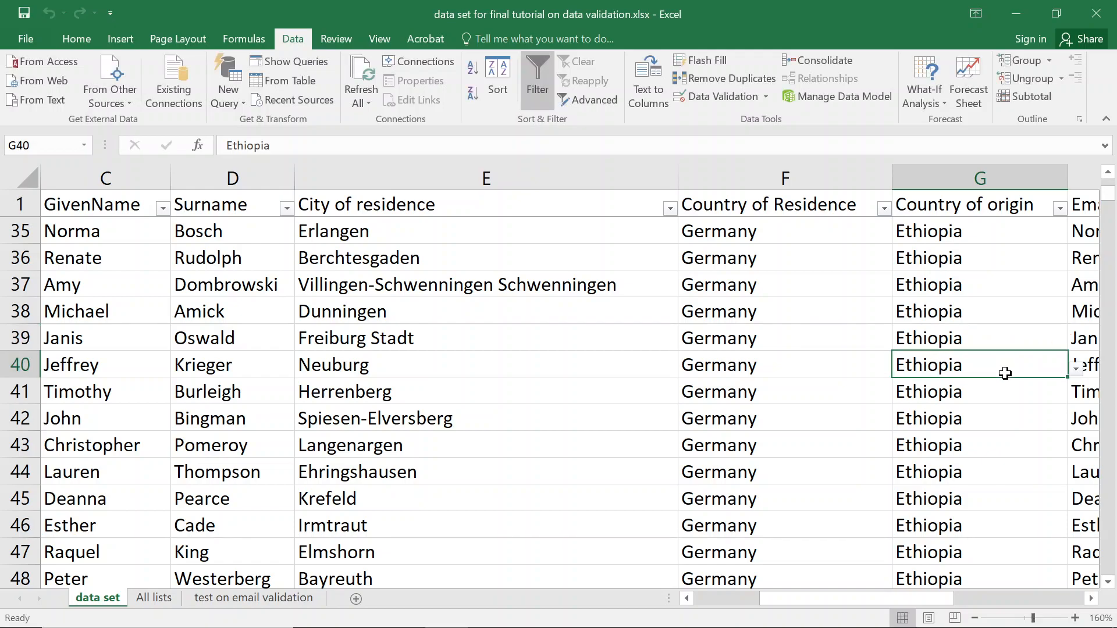
Correct the misspelled 'Ethiopai' in G82 to 'Ethiopia'.
scroll(1007, 366, "down", 6)
scroll(1008, 354, "down", 16)
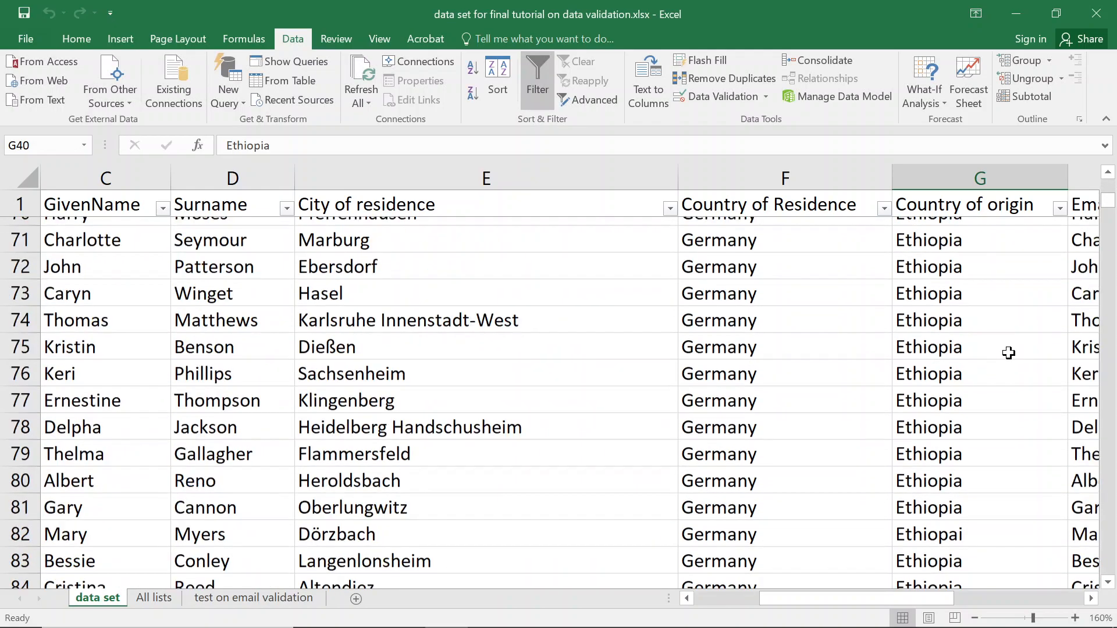
scroll(1008, 353, "up", 3)
scroll(1008, 353, "up", 8)
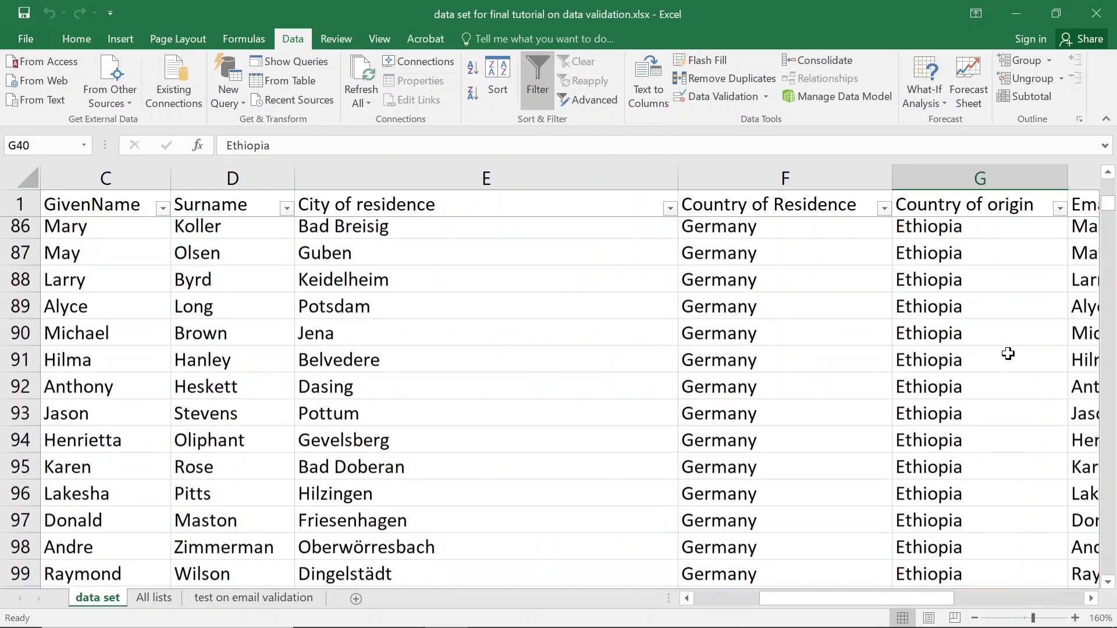
scroll(1007, 357, "down", 2)
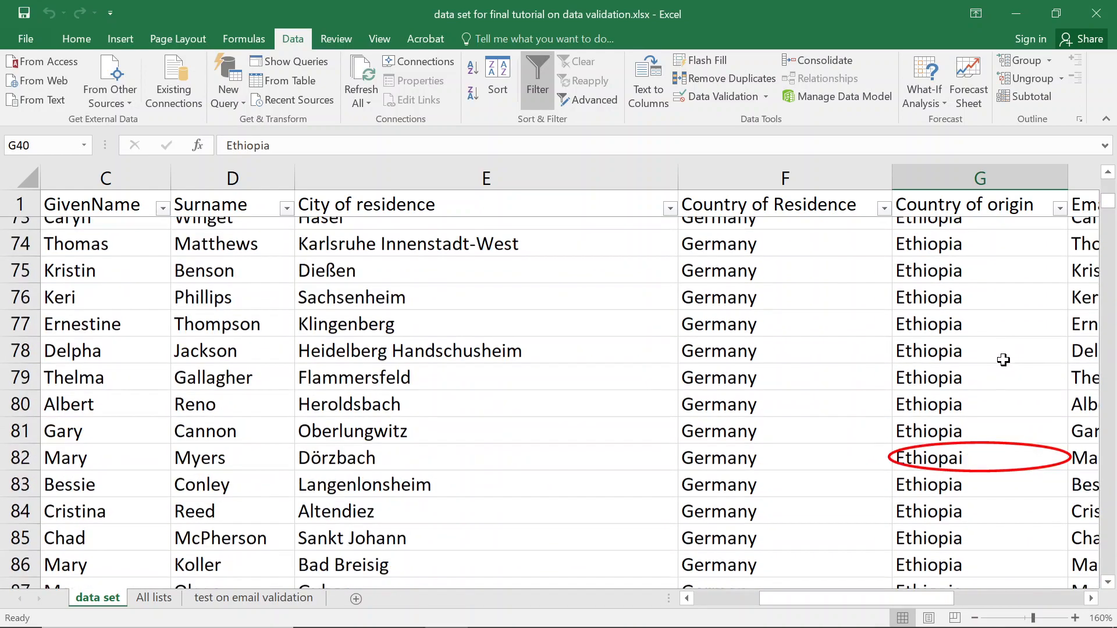
double_click(959, 451)
key("BackSpace")
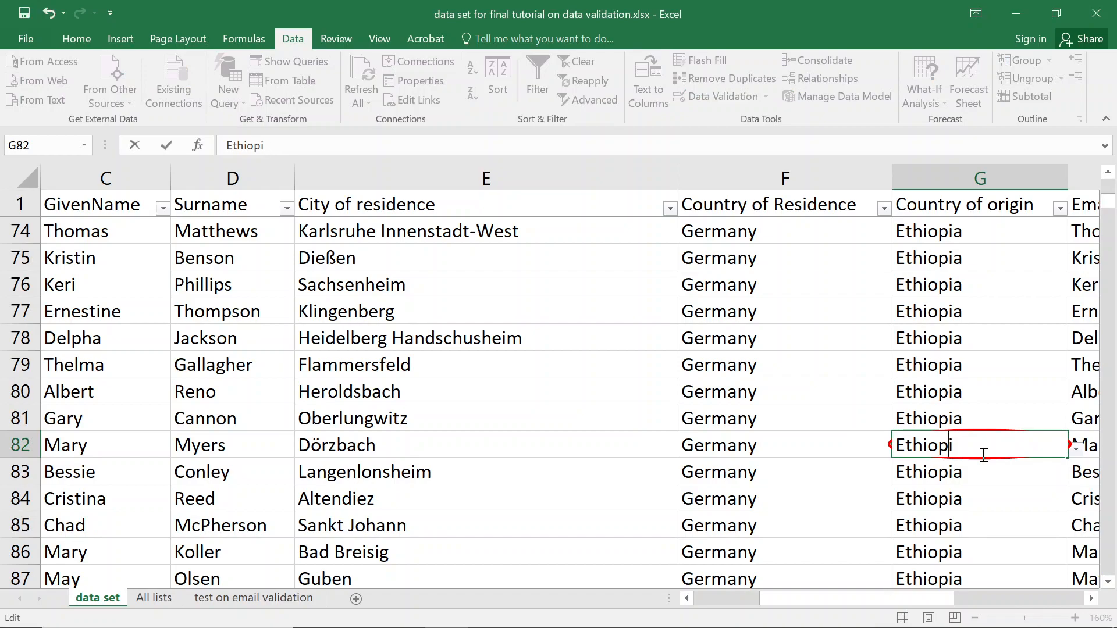
type("a")
key("Return")
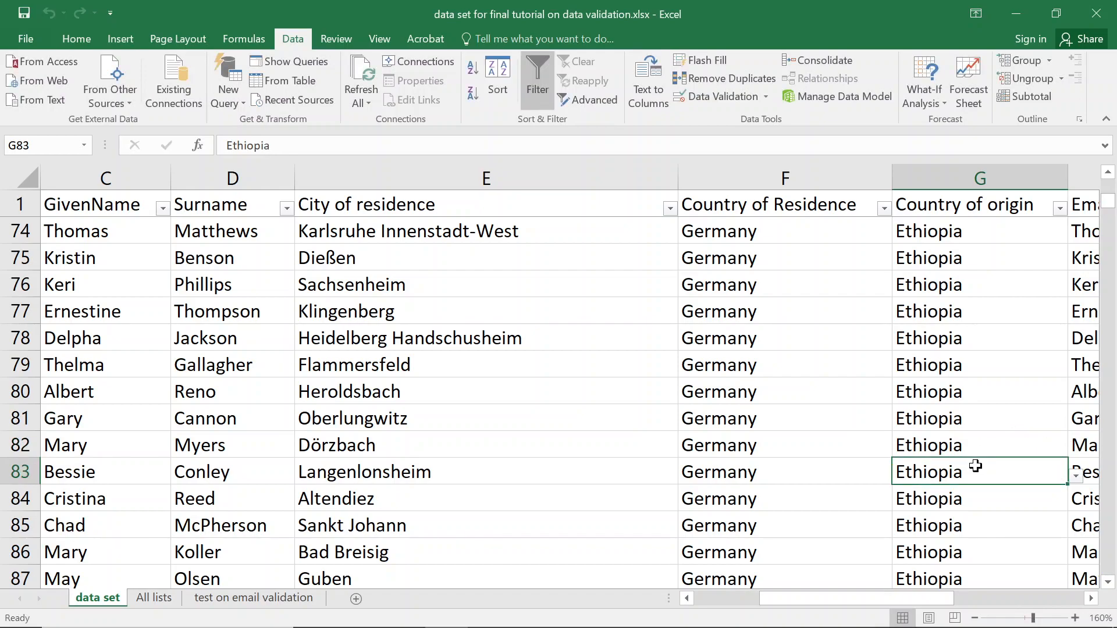
Change 'Guimea' in G150 and 'Guiynea' in G186 to 'Guinea'.
scroll(976, 466, "down", 15)
scroll(976, 466, "down", 11)
scroll(976, 466, "up", 3)
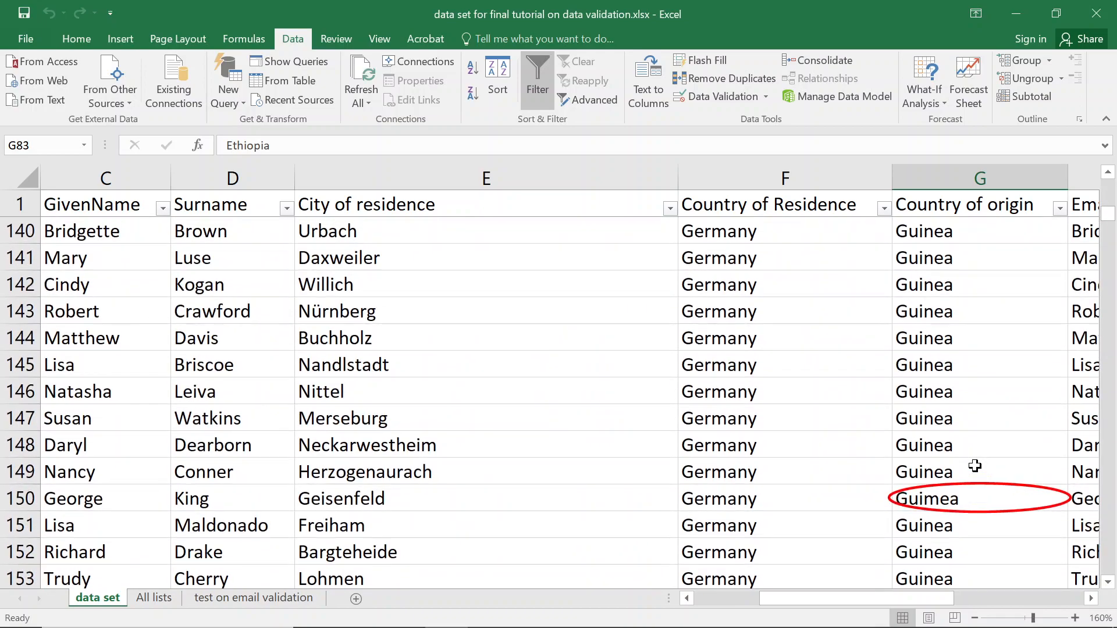
double_click(934, 503)
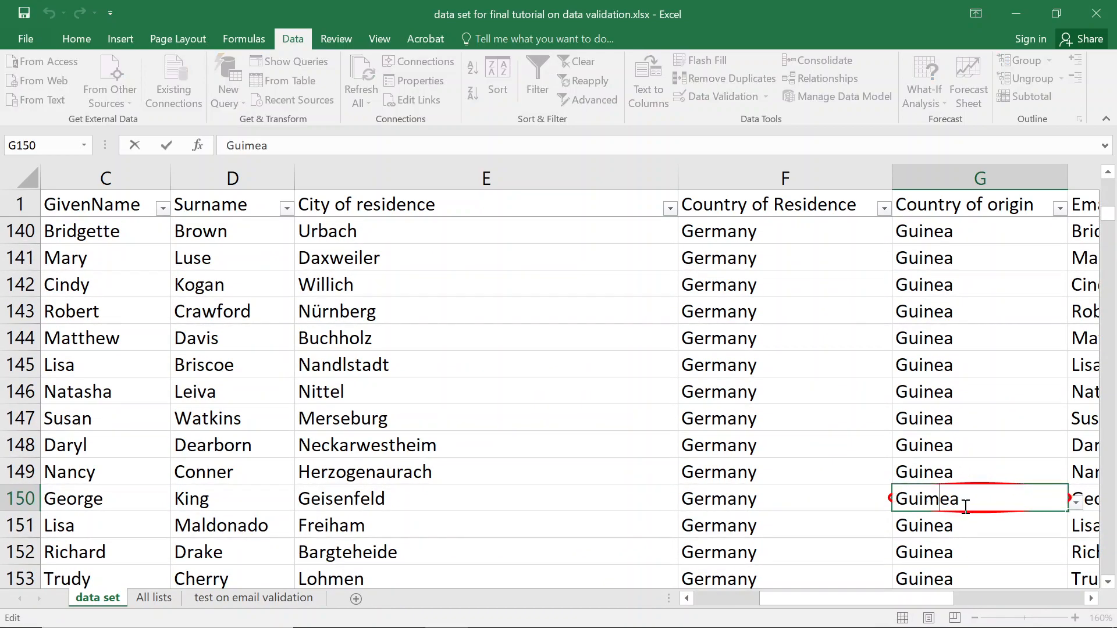
key("BackSpace")
type("n")
key("Return")
scroll(954, 489, "down", 6)
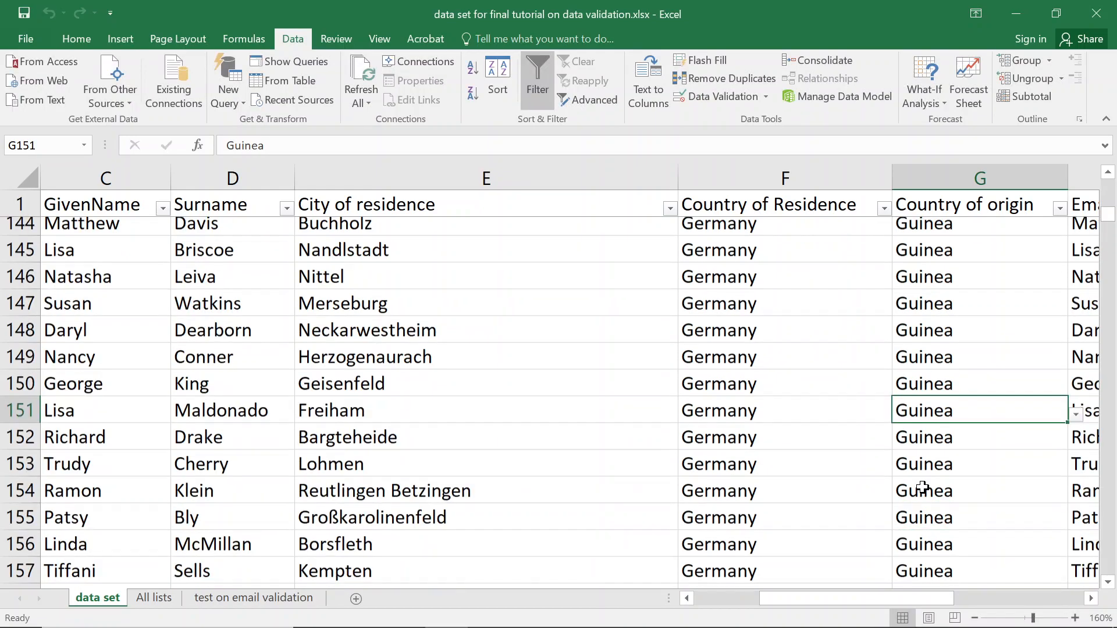
scroll(920, 486, "down", 20)
scroll(918, 488, "up", 2)
scroll(918, 488, "up", 7)
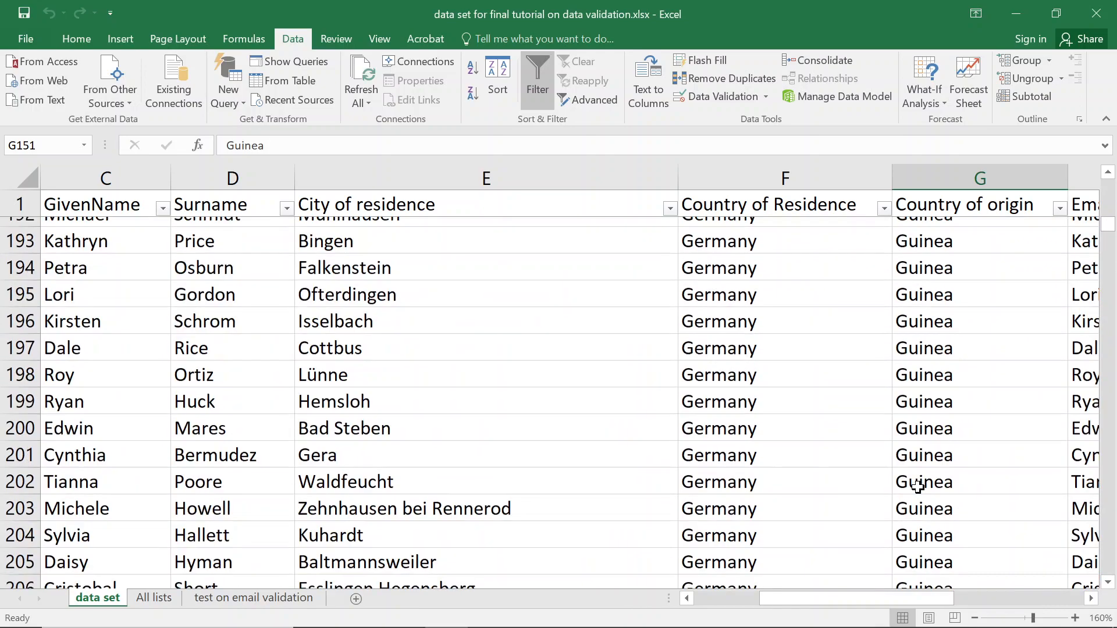
scroll(916, 487, "up", 2)
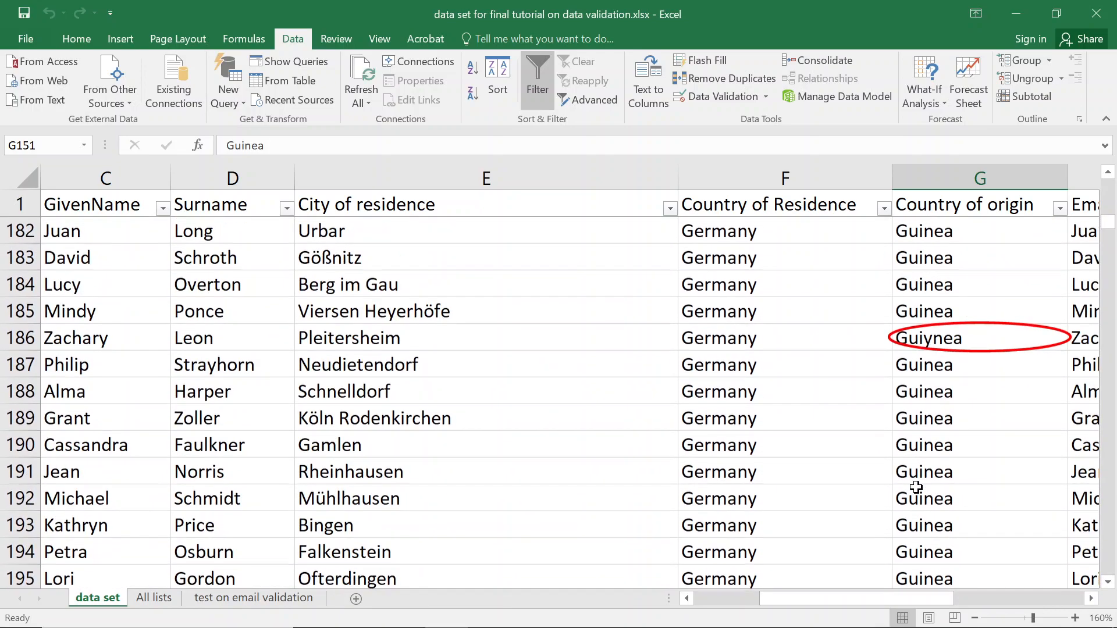
double_click(934, 338)
key("BackSpace")
key("Return")
Bring the circled invalid Morocco entries from row 567 into view, with columns A–B visible.
scroll(960, 395, "down", 4)
scroll(960, 403, "down", 12)
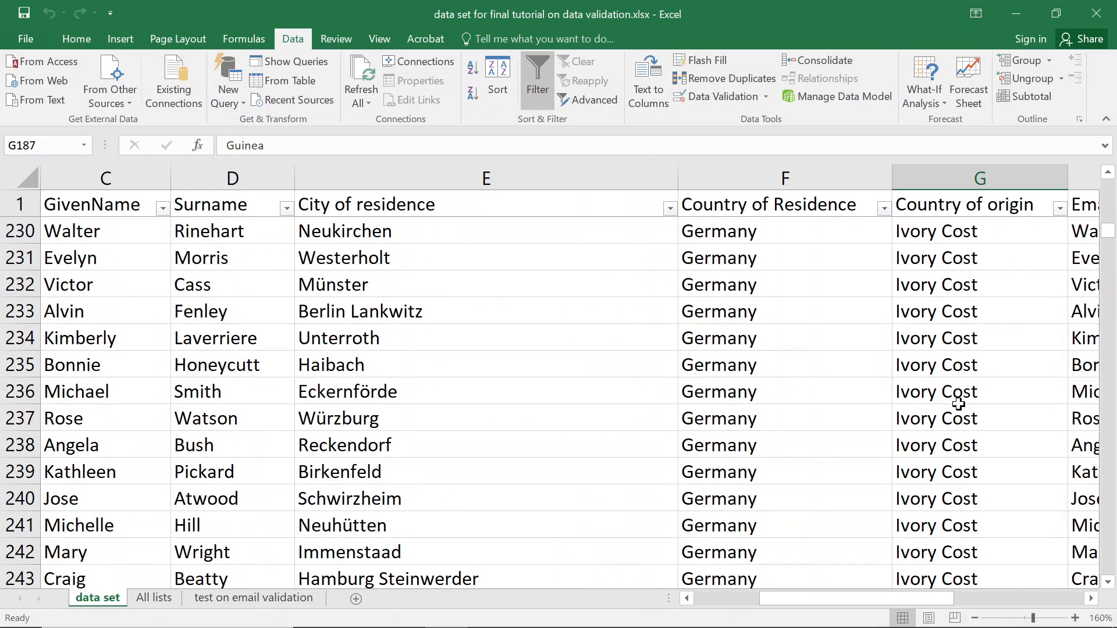
scroll(958, 403, "down", 20)
scroll(949, 402, "down", 20)
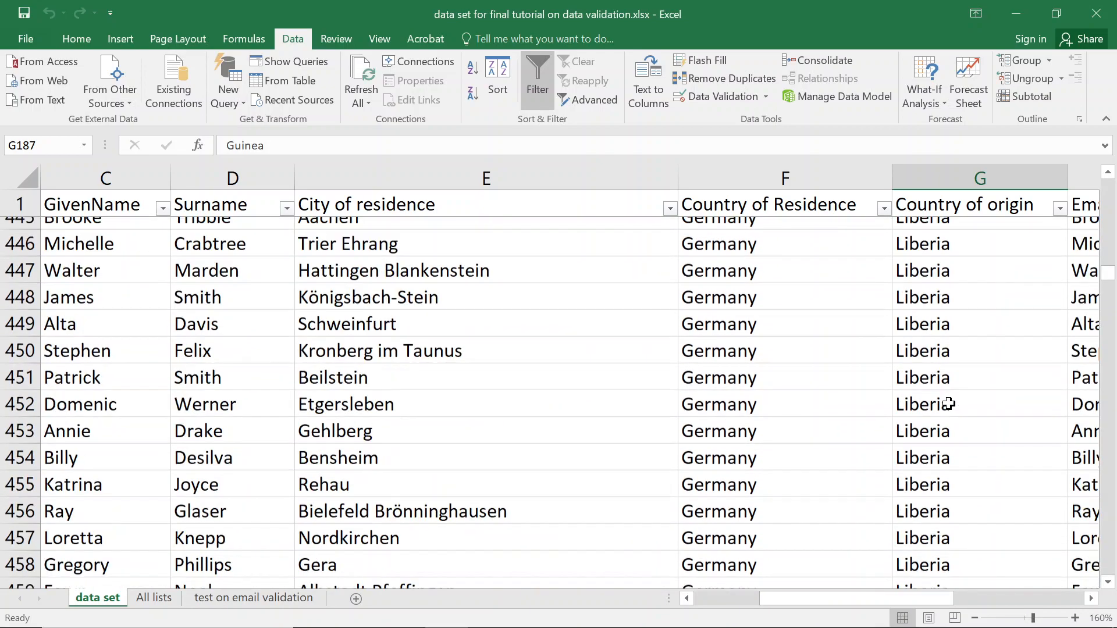
scroll(949, 403, "down", 11)
scroll(949, 402, "down", 3)
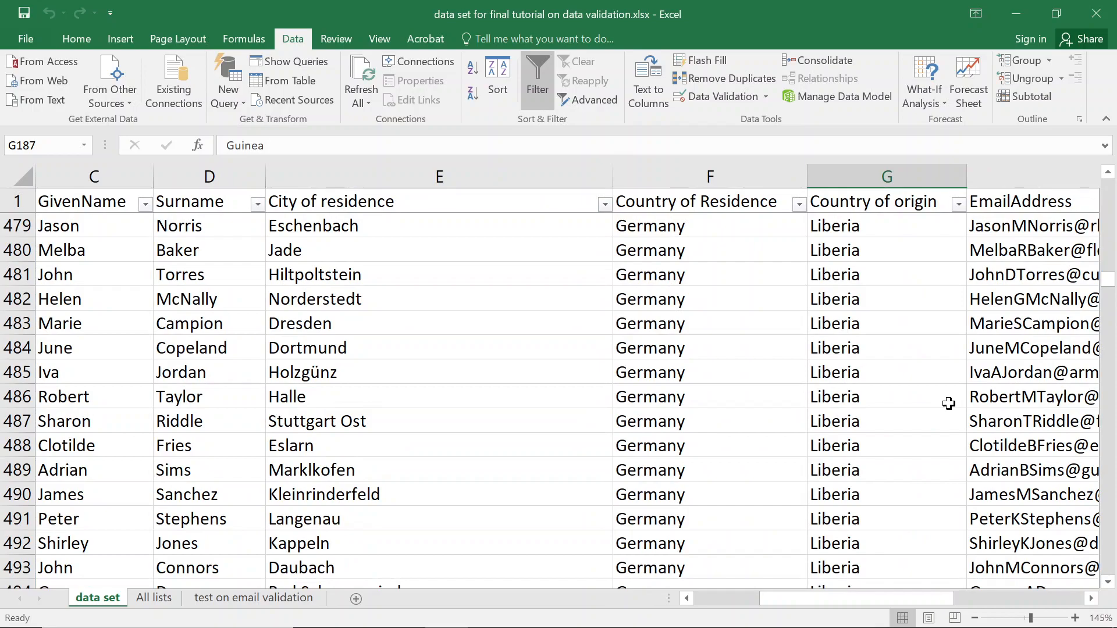
scroll(949, 403, "down", 3)
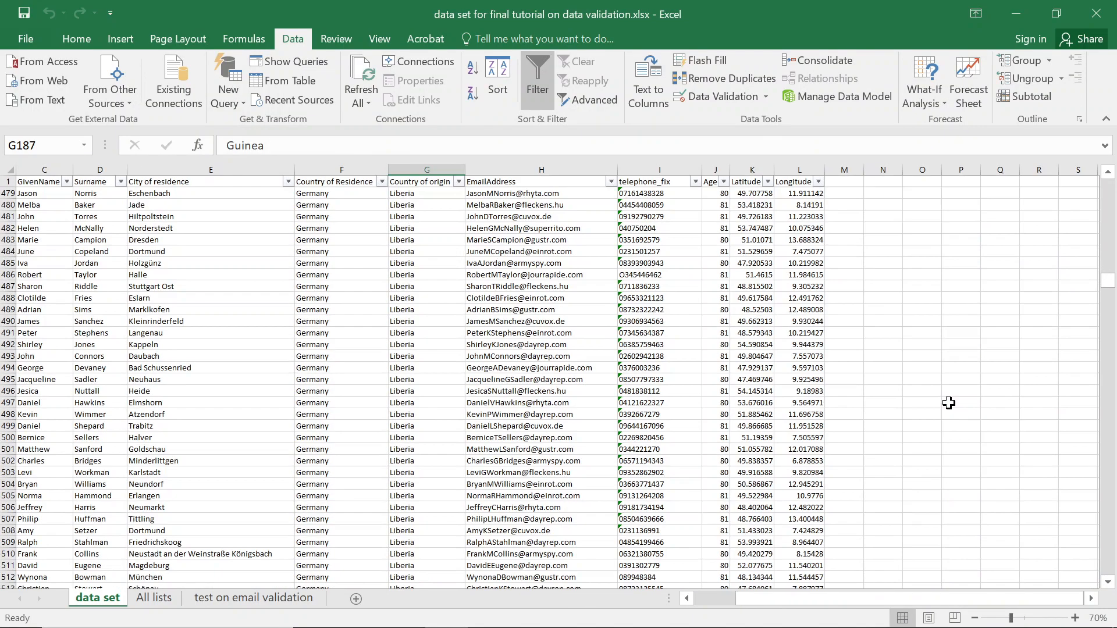
scroll(379, 400, "down", 1)
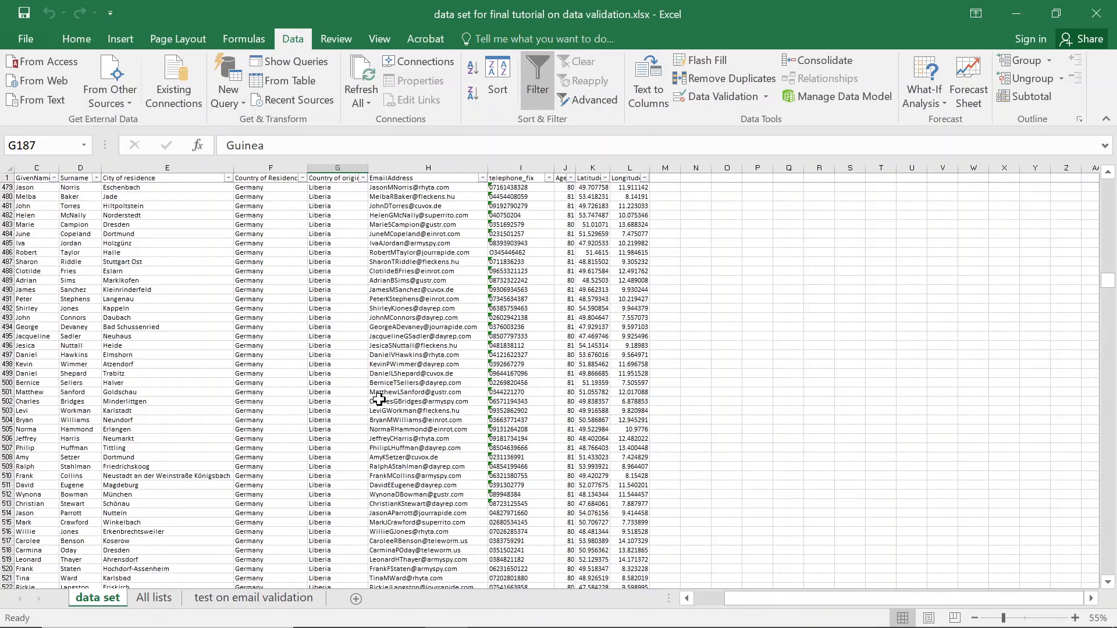
scroll(356, 382, "down", 18)
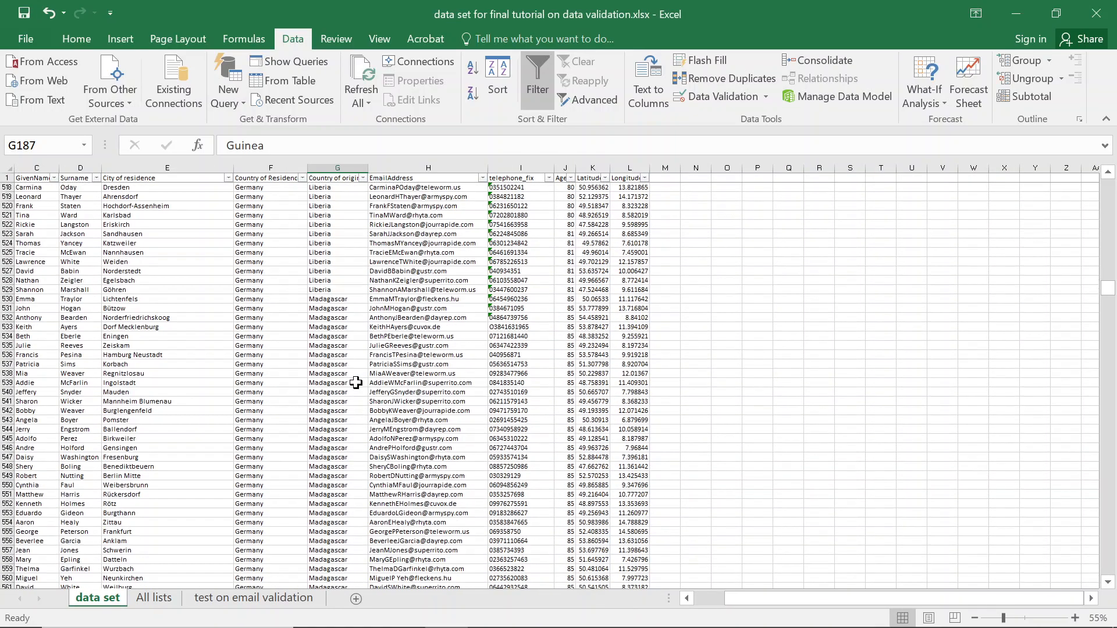
scroll(356, 382, "down", 5)
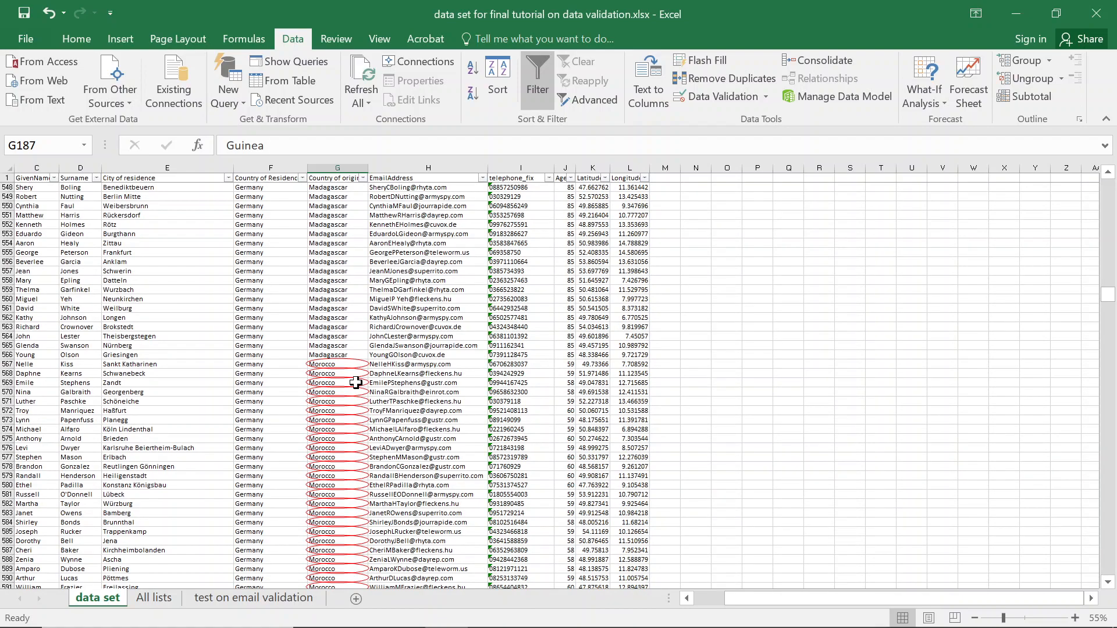
left_click_drag(773, 602, 696, 595)
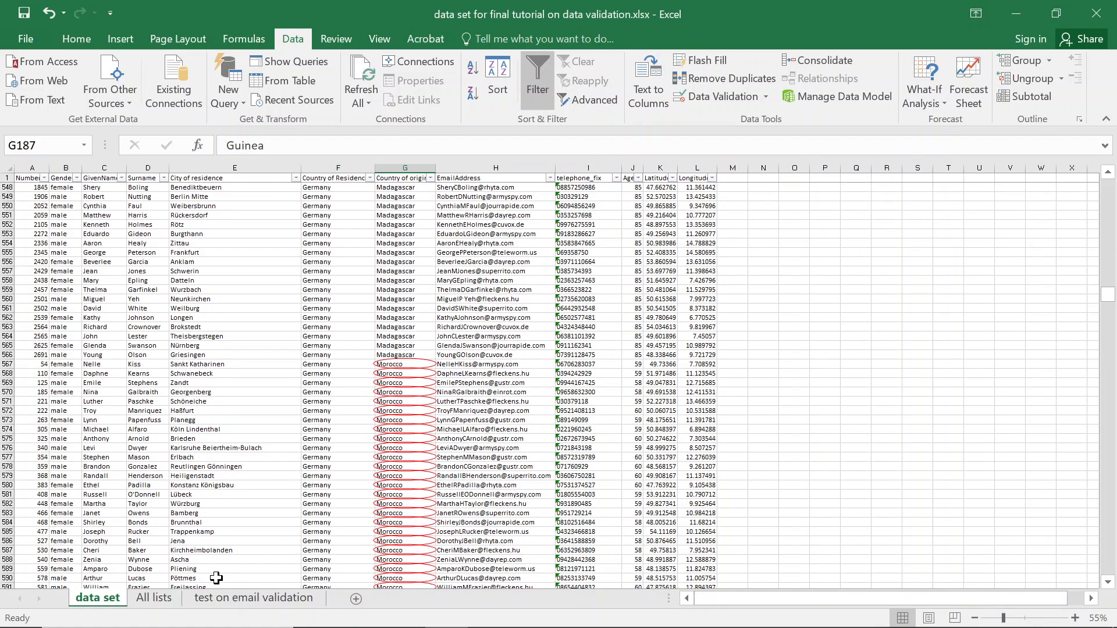
Review the African countries list on the All lists sheet, down to Tunisia.
left_click(155, 599)
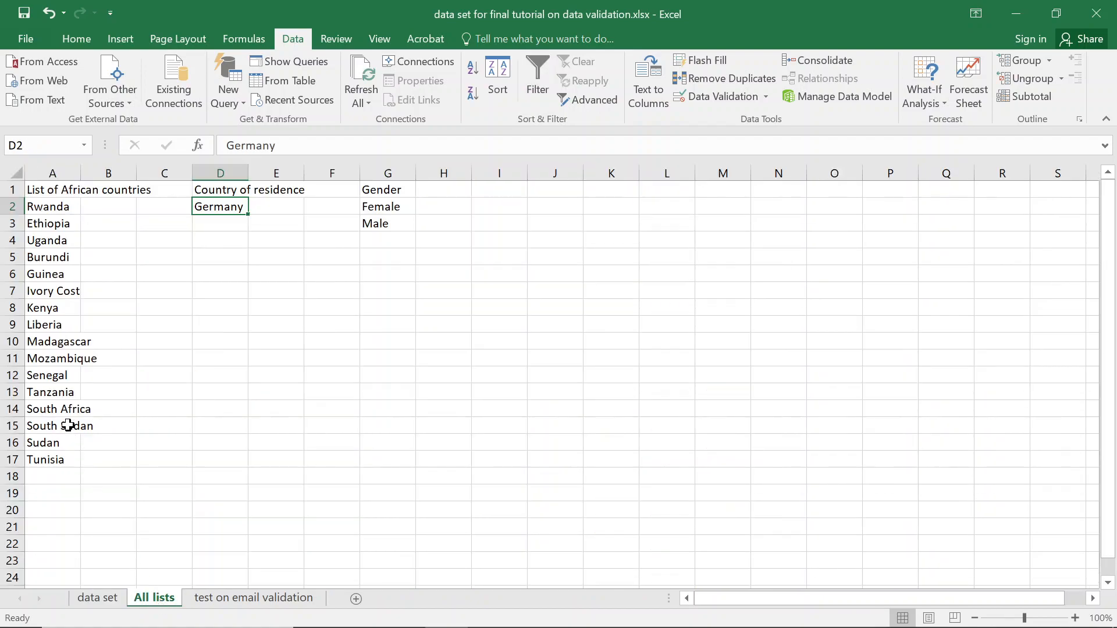
left_click(71, 392)
left_click(62, 459)
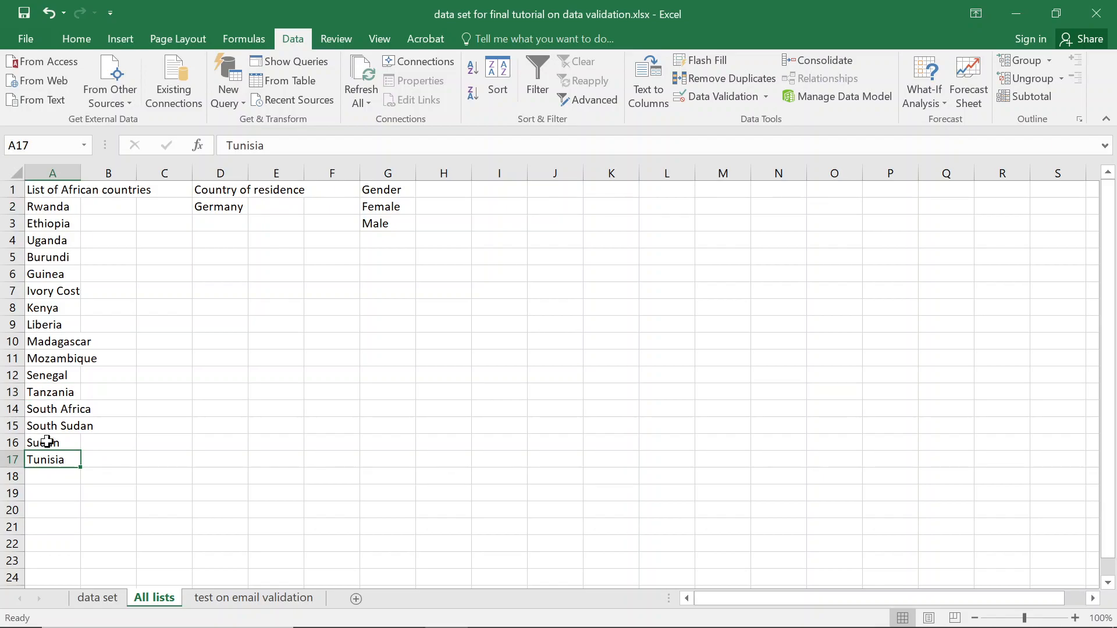
left_click(55, 476)
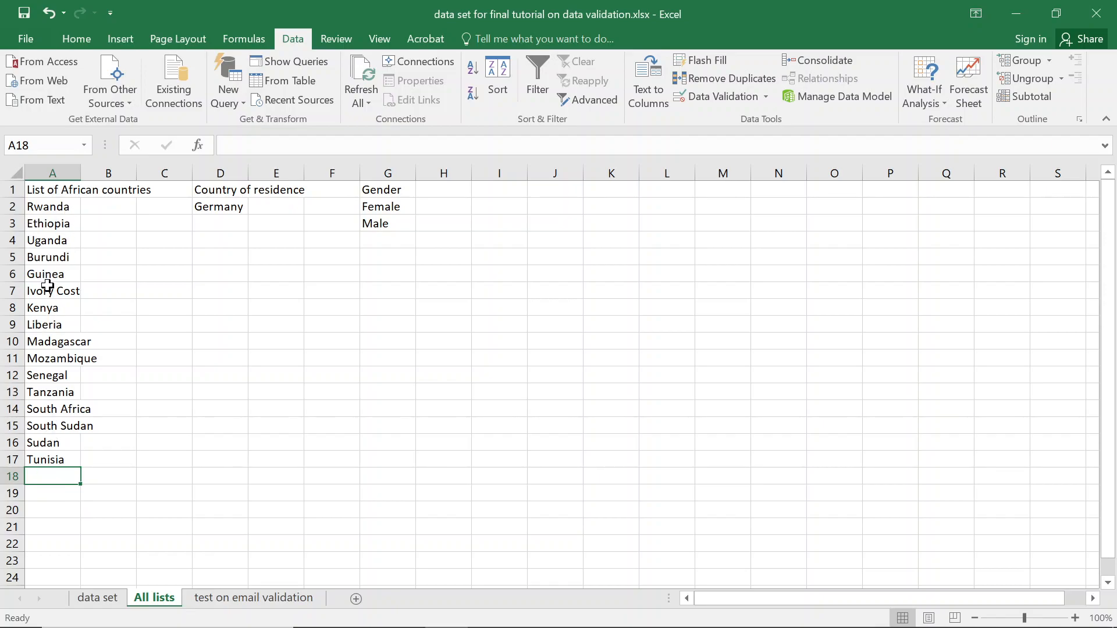
left_click(99, 597)
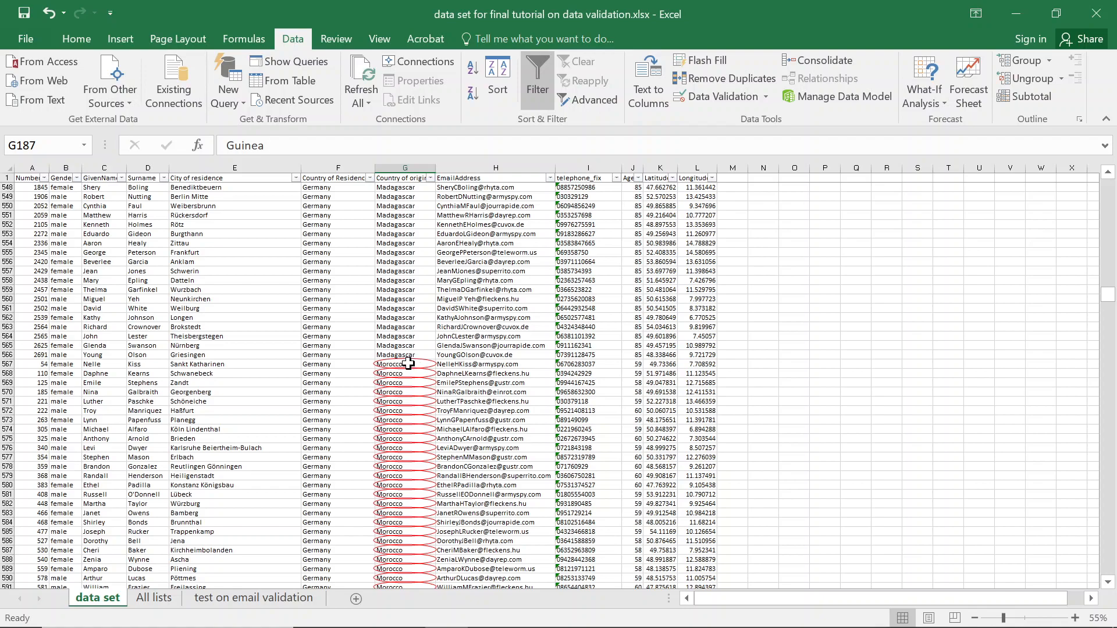
left_click(154, 598)
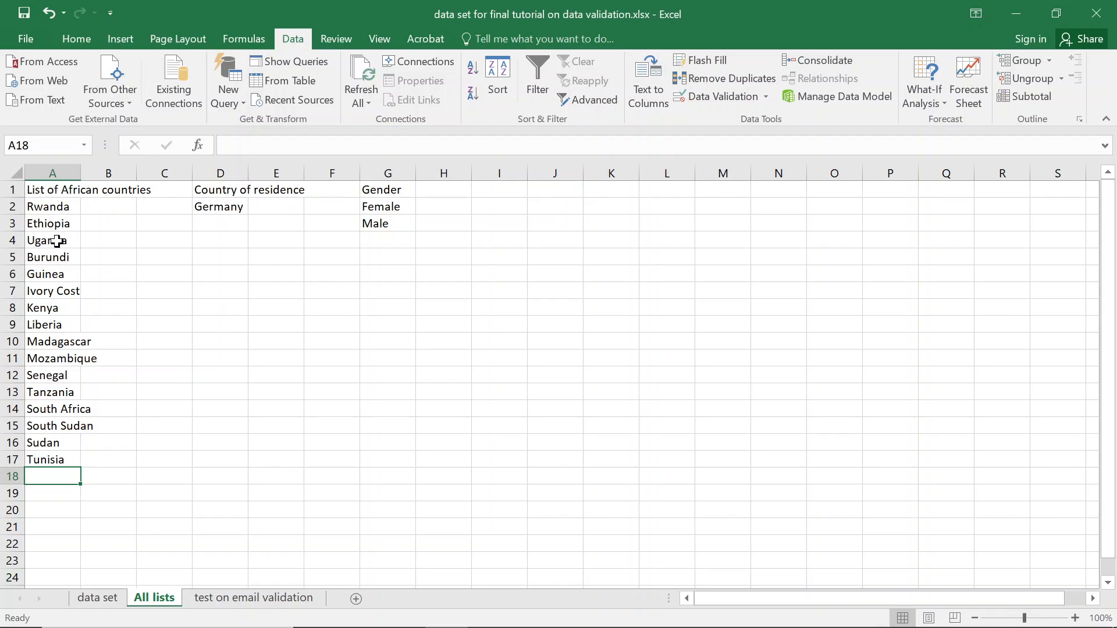
Select the whole List of African countries range, A1:A17.
left_click(56, 187)
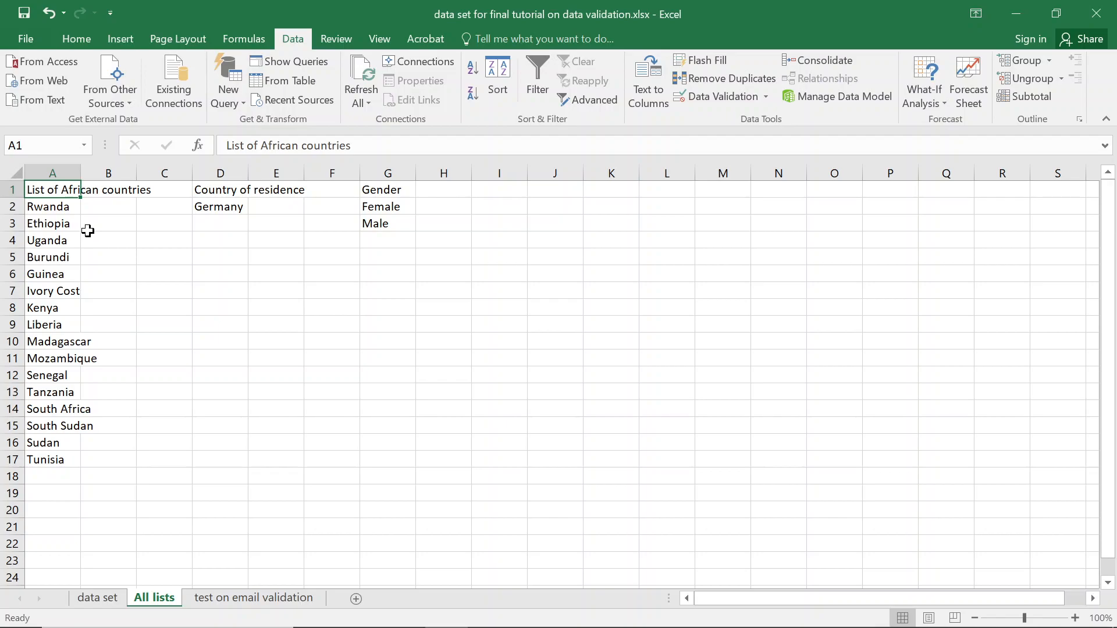
key("ctrl+shift+Down")
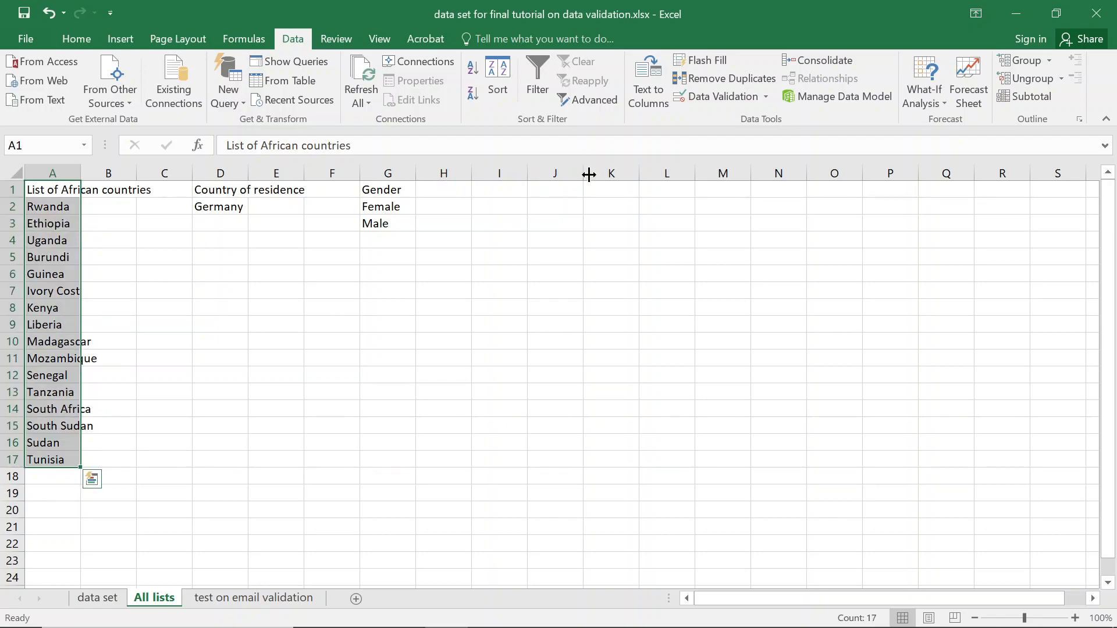
left_click(113, 36)
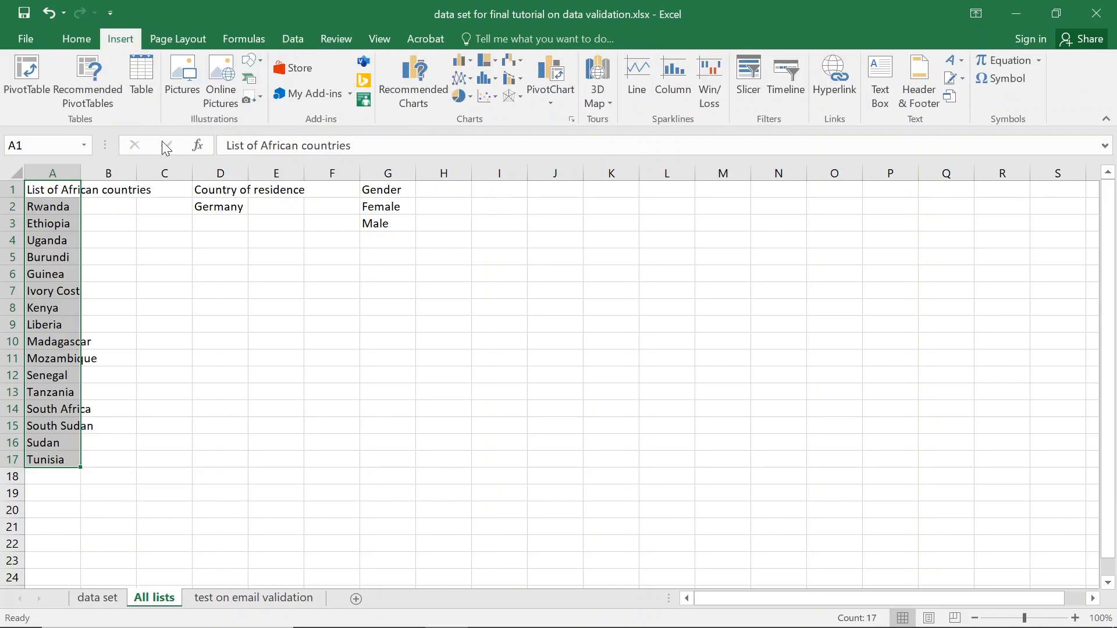
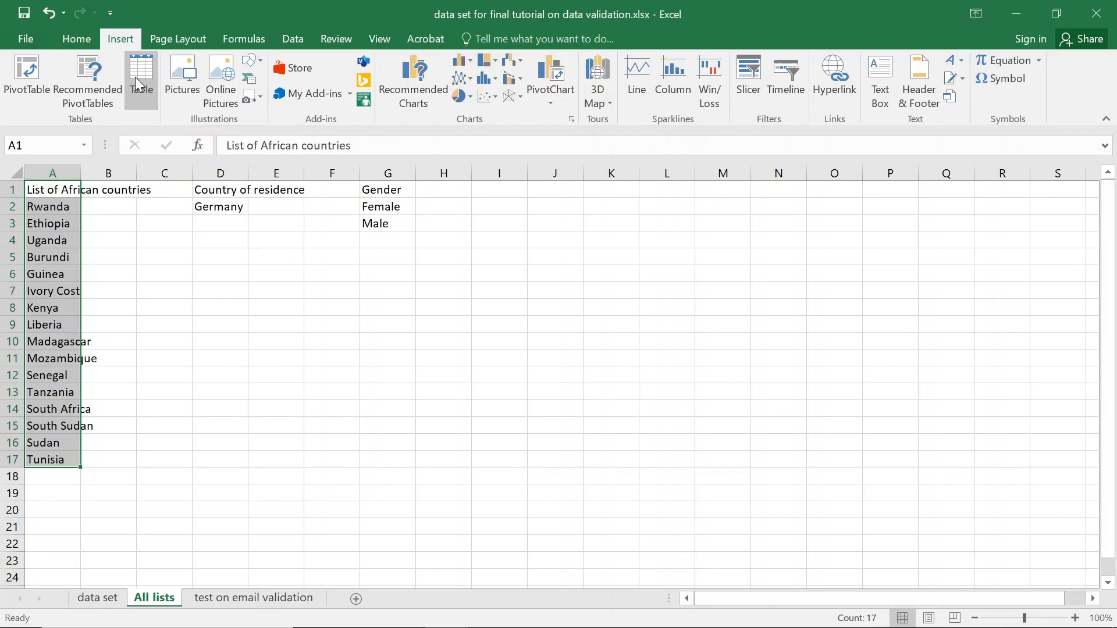
Convert the African countries list A1:A17 into a table with a header row.
left_click(135, 77)
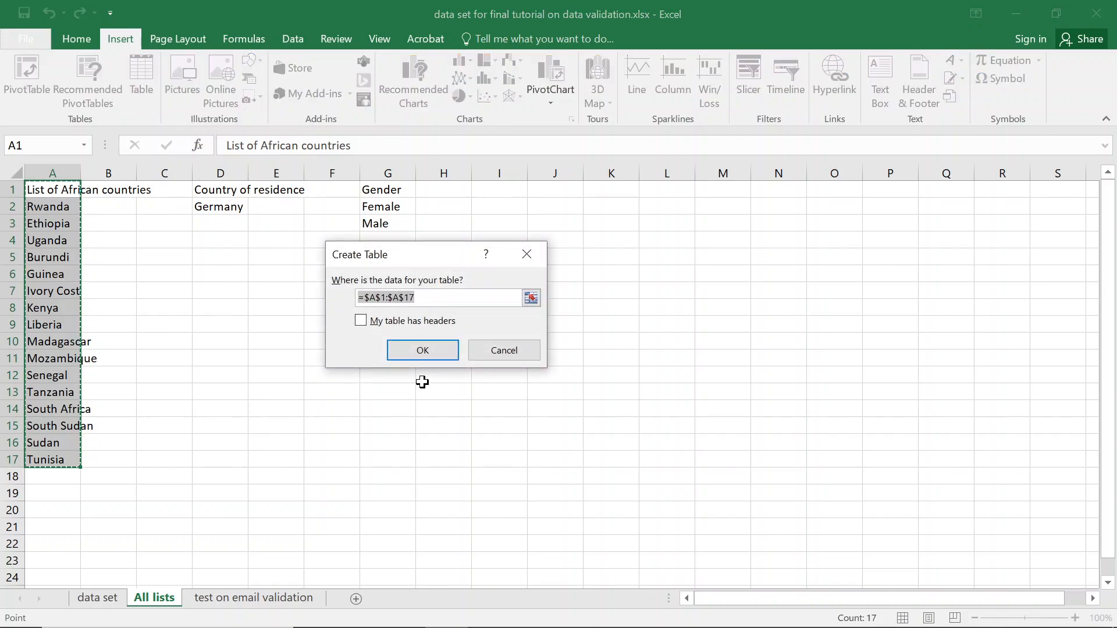
left_click(387, 324)
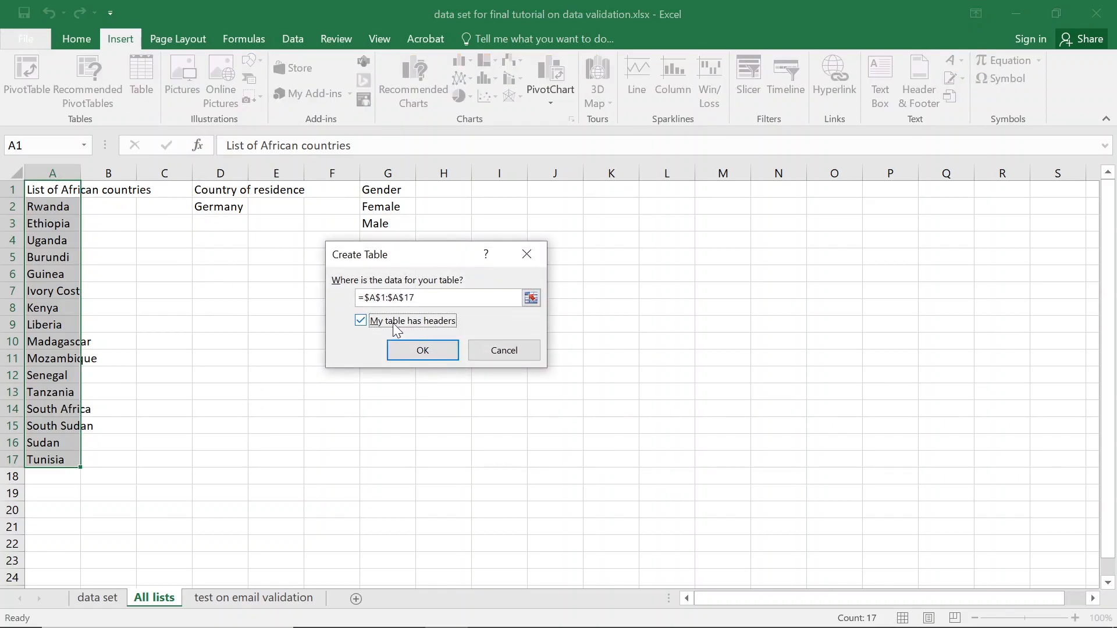
left_click(431, 352)
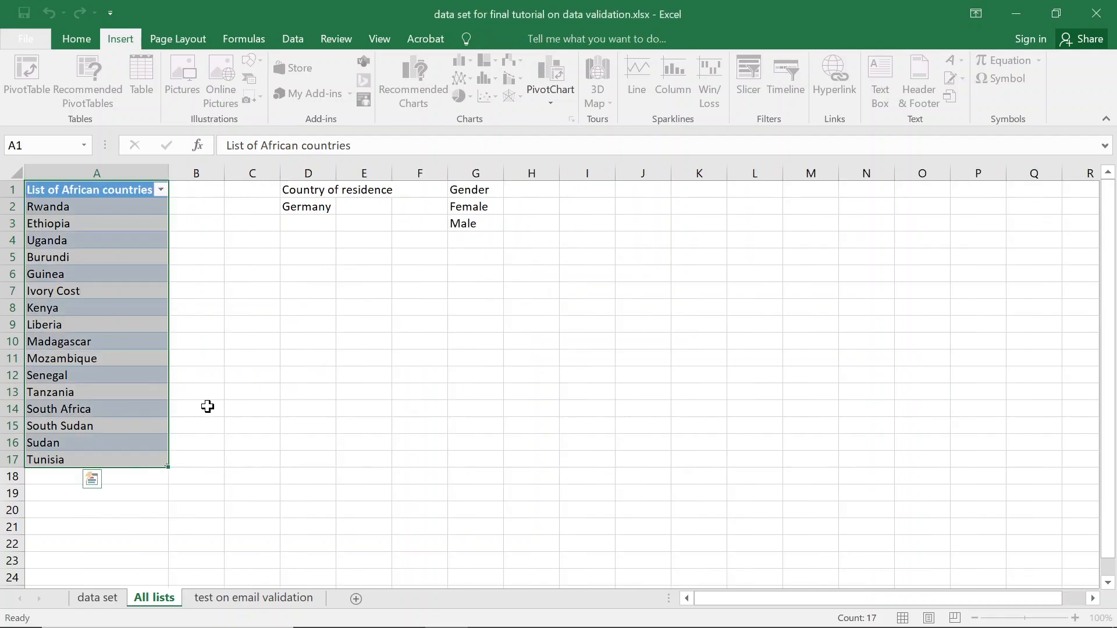
left_click(94, 463)
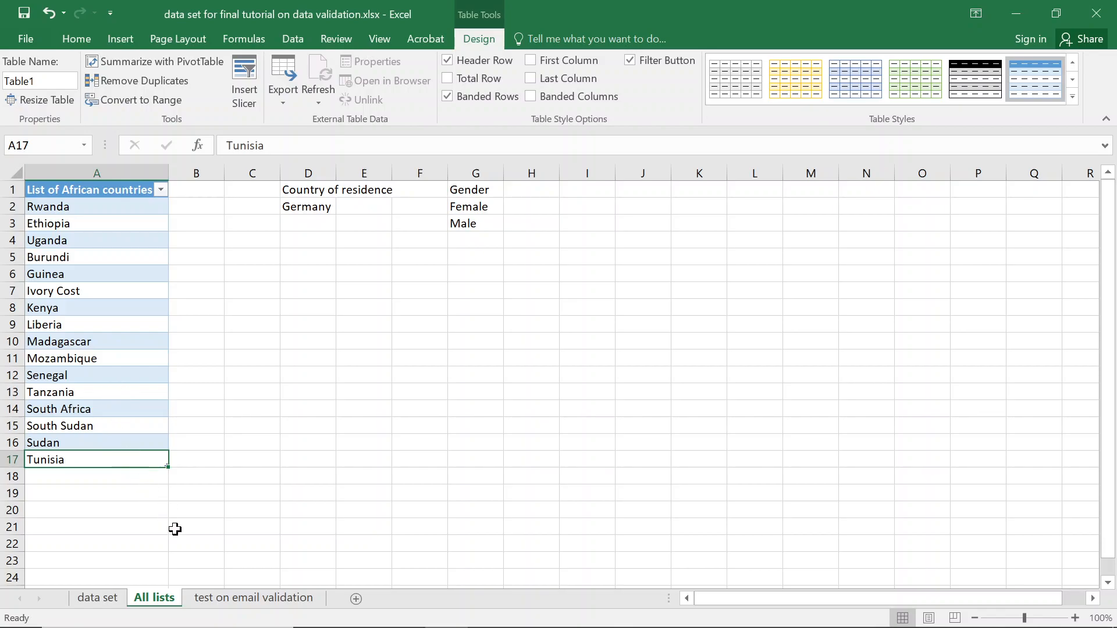
Add Morocco to A18 below Tunisia, then return to the data set sheet.
left_click(73, 476)
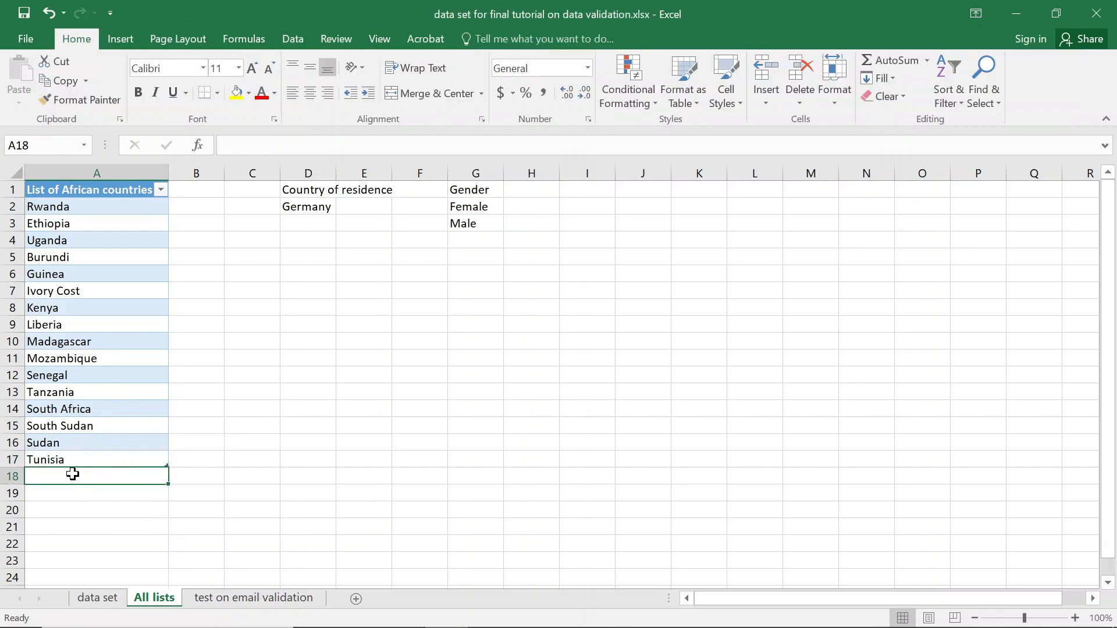
type("Morocco")
key("Return")
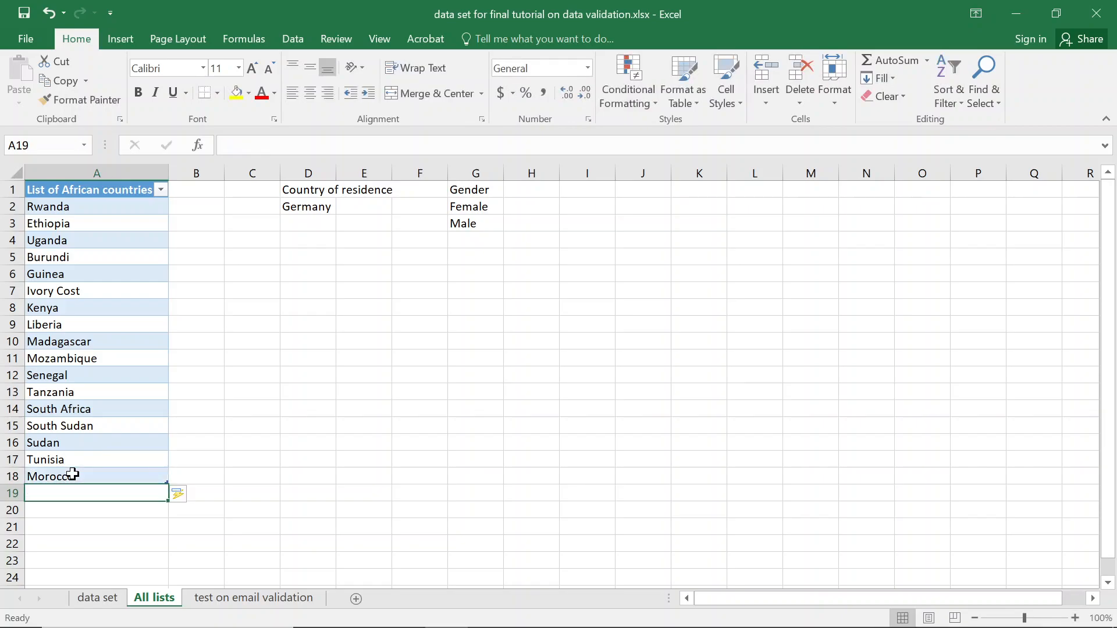
left_click(97, 599)
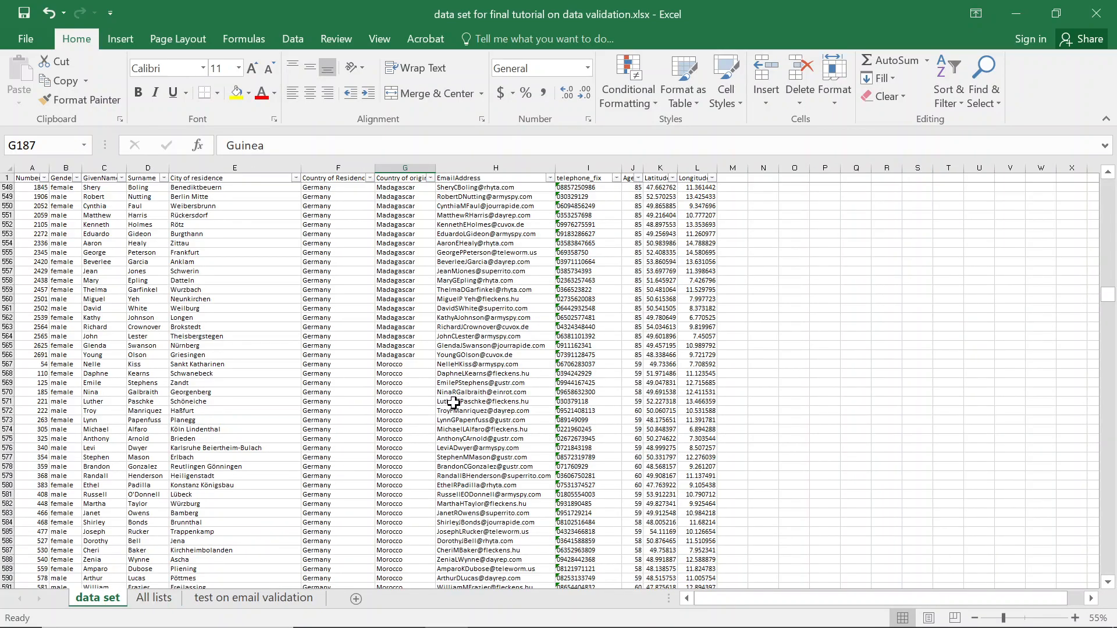
Check the Morocco value in G568 and confirm the countries list now includes Morocco.
left_click(401, 384)
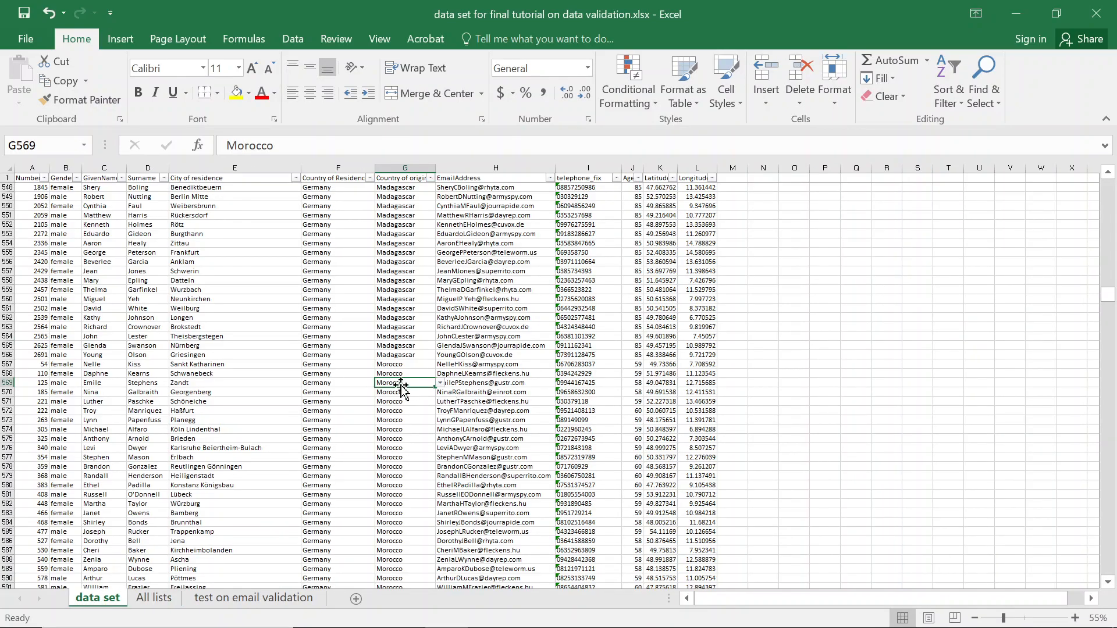
left_click(403, 373)
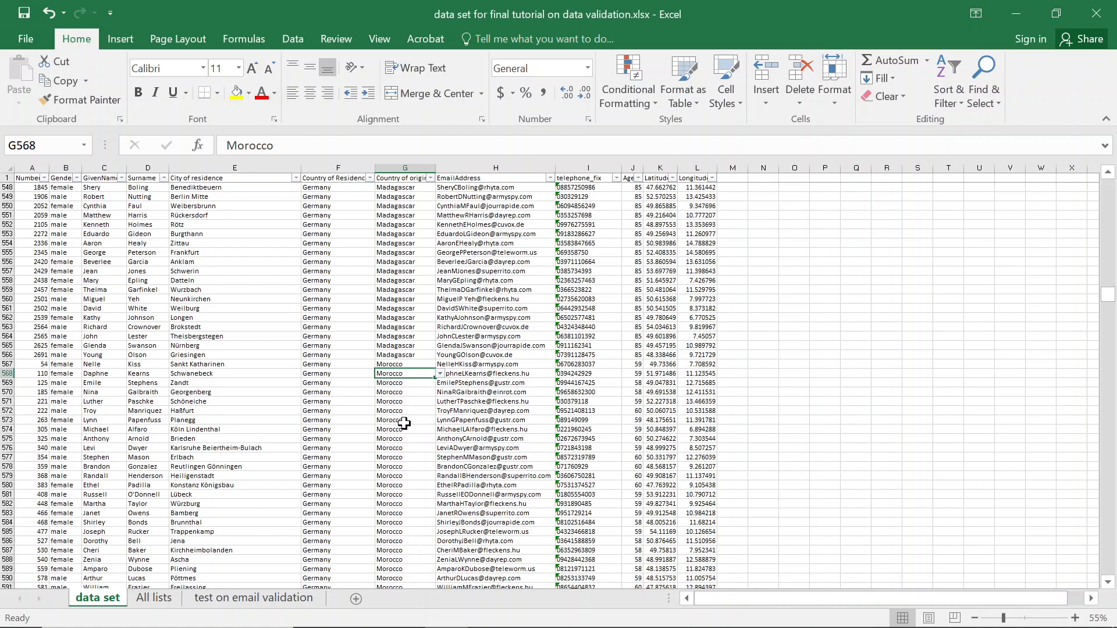
left_click(154, 598)
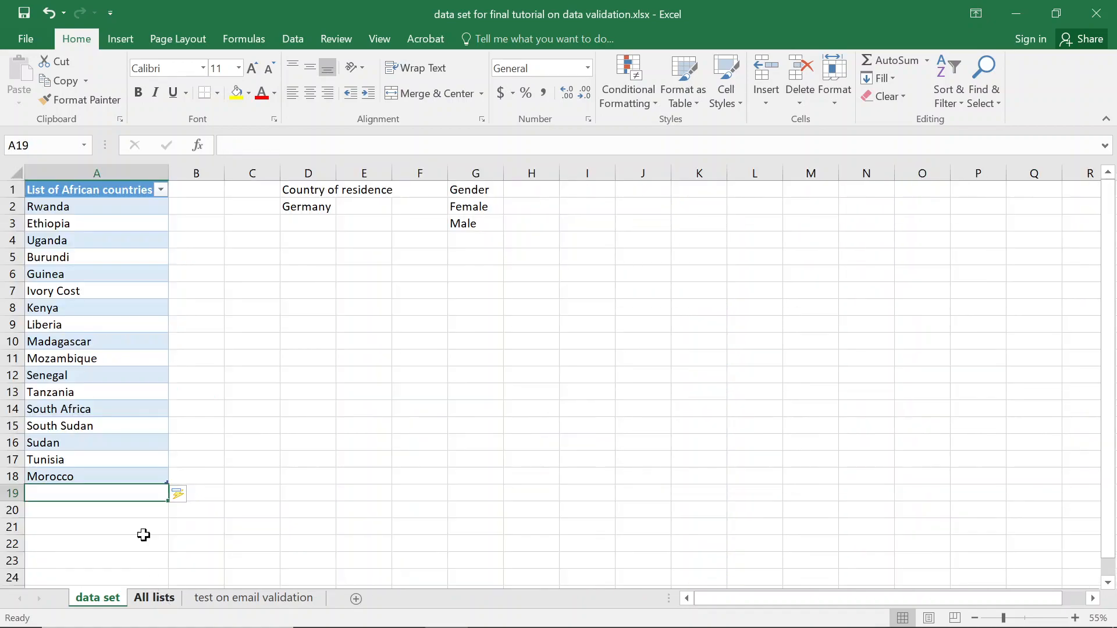
left_click(77, 174)
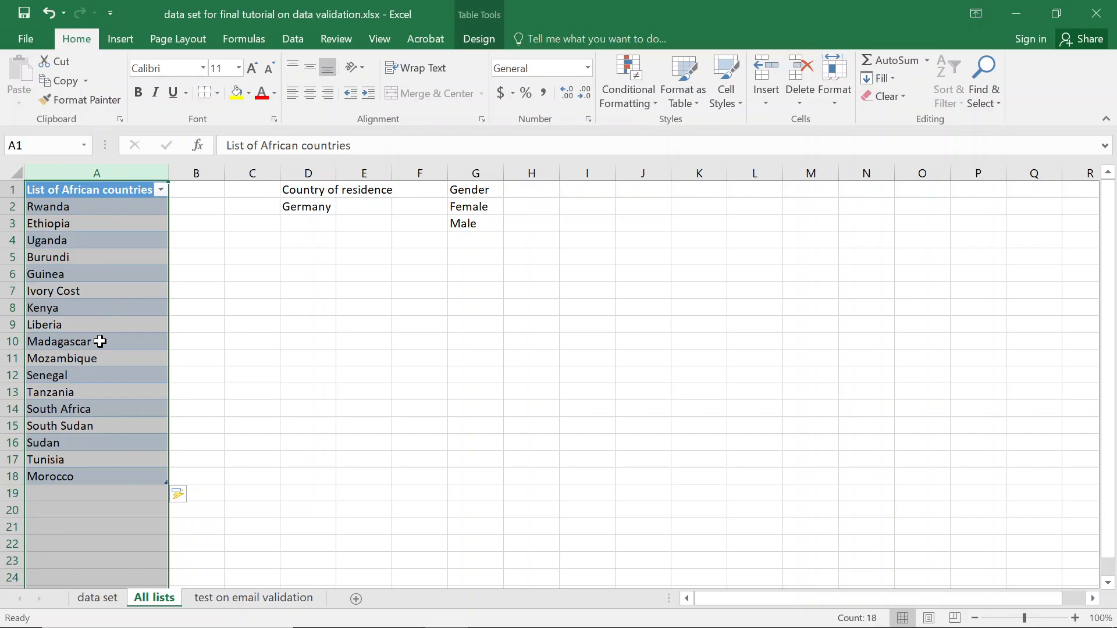
left_click(69, 493)
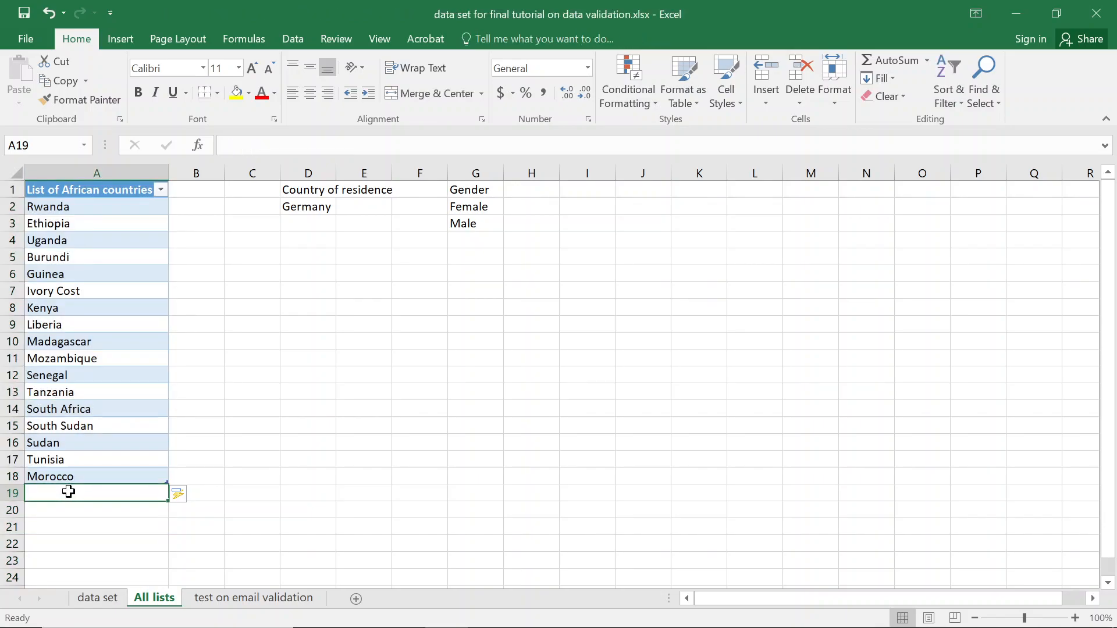
left_click(111, 599)
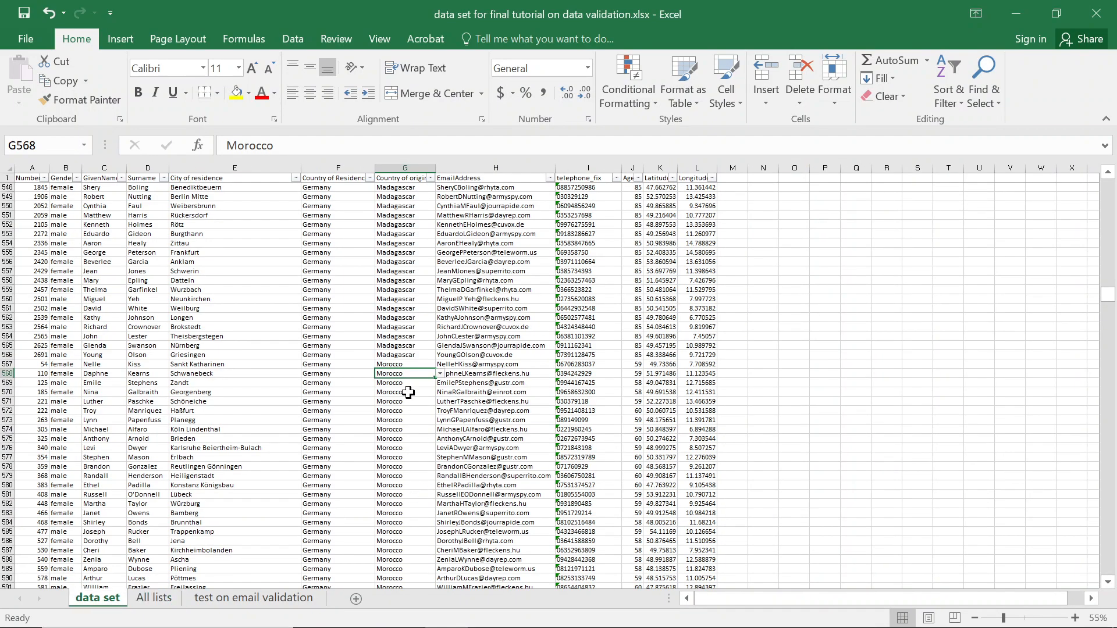
Inspect the allowed country choices in G568's dropdown list.
left_click(441, 374)
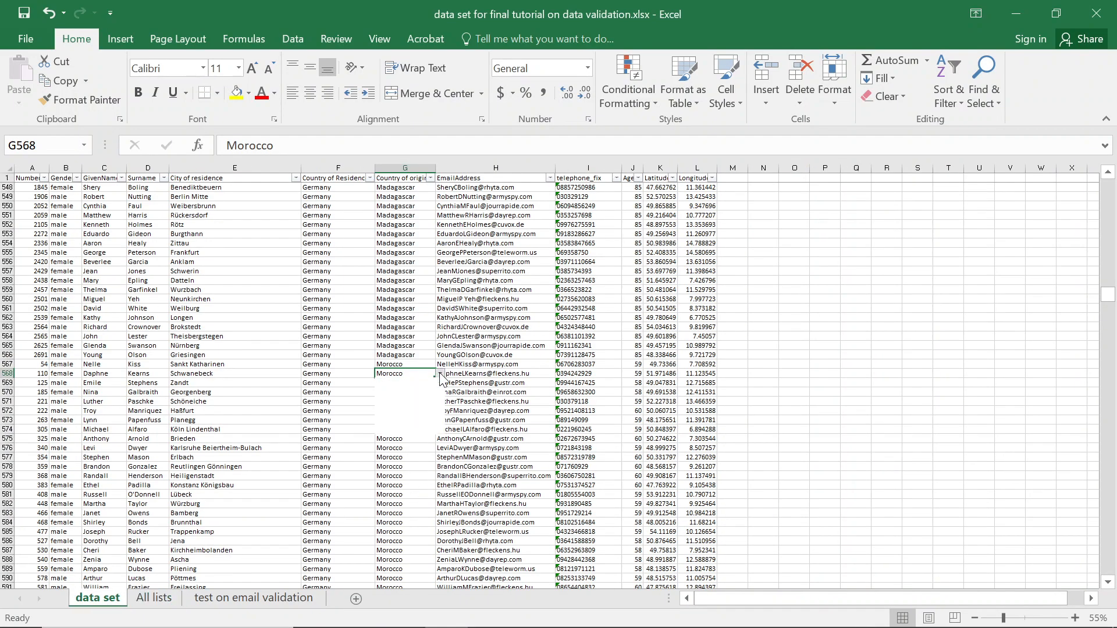
left_click_drag(442, 399, 442, 422)
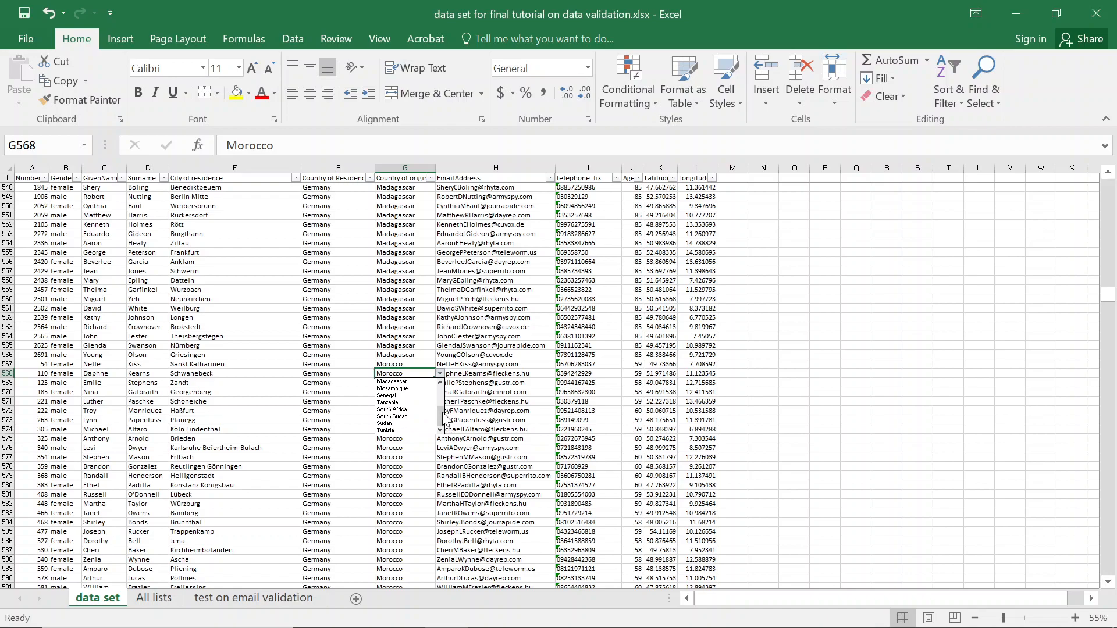
key("Escape")
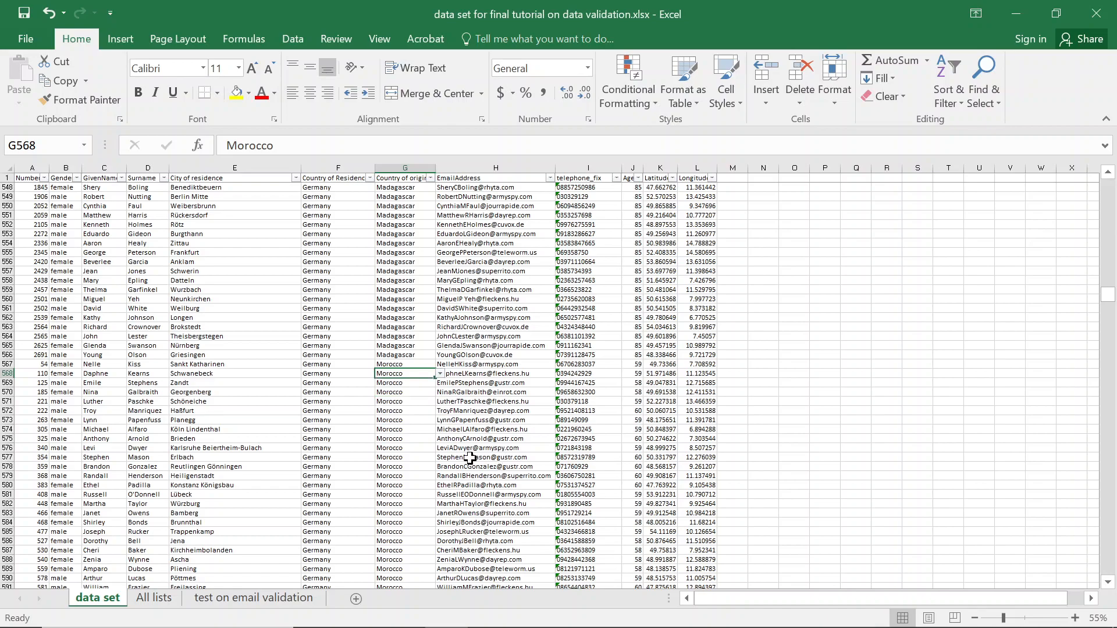
scroll(469, 457, "up", 5)
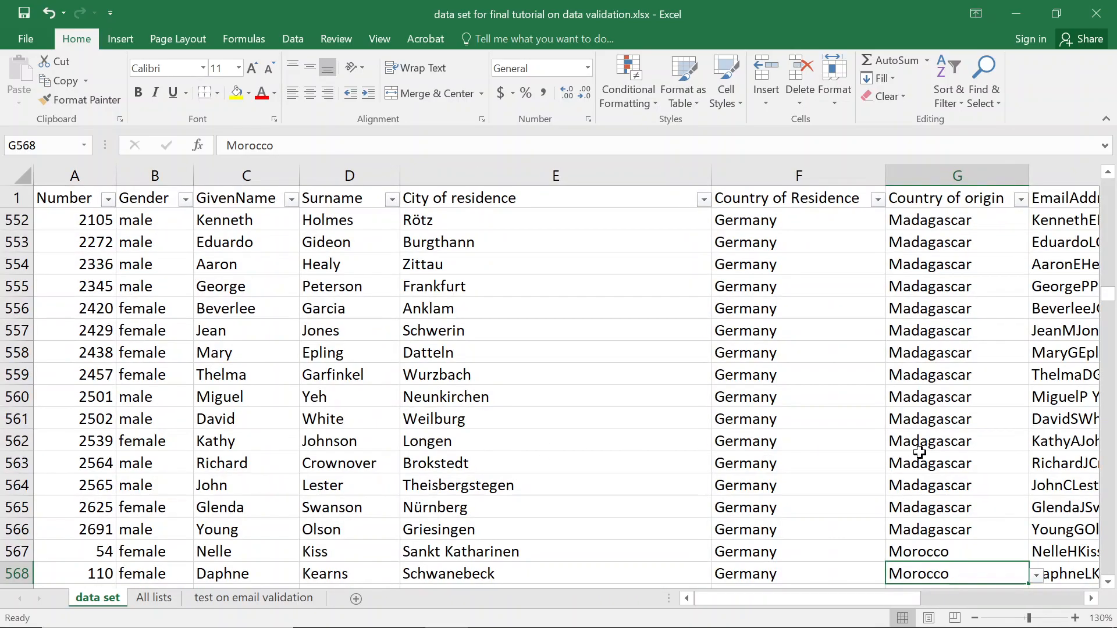
scroll(1030, 529, "up", 1)
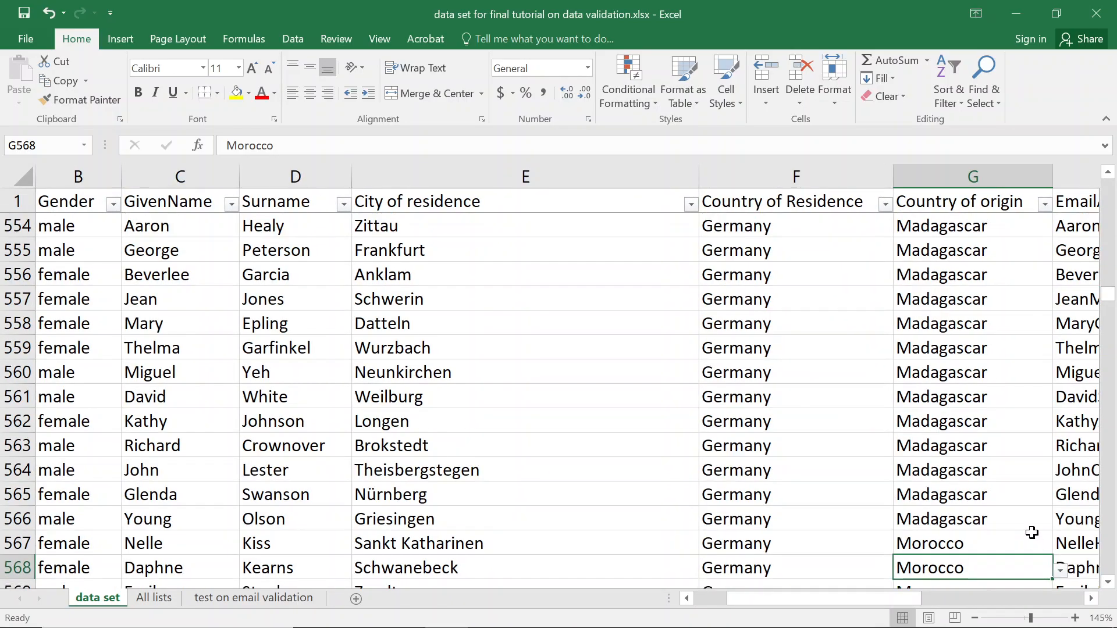
left_click(1108, 583)
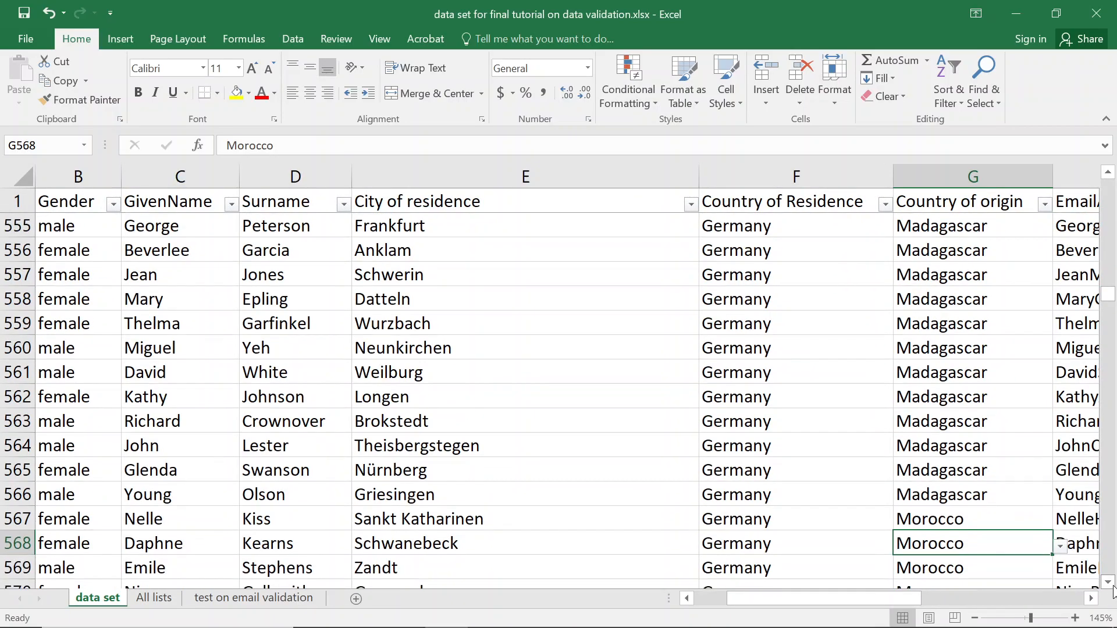
left_click(1060, 547)
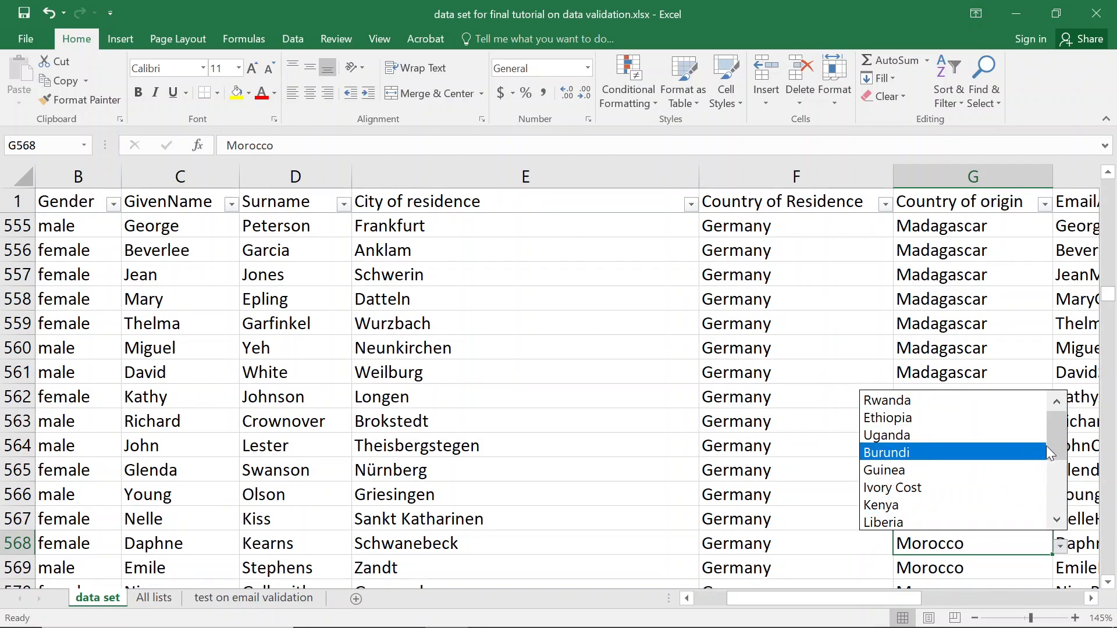
left_click(1057, 519)
left_click(1057, 519)
left_click(1057, 520)
left_click(1058, 519)
left_click(1058, 519)
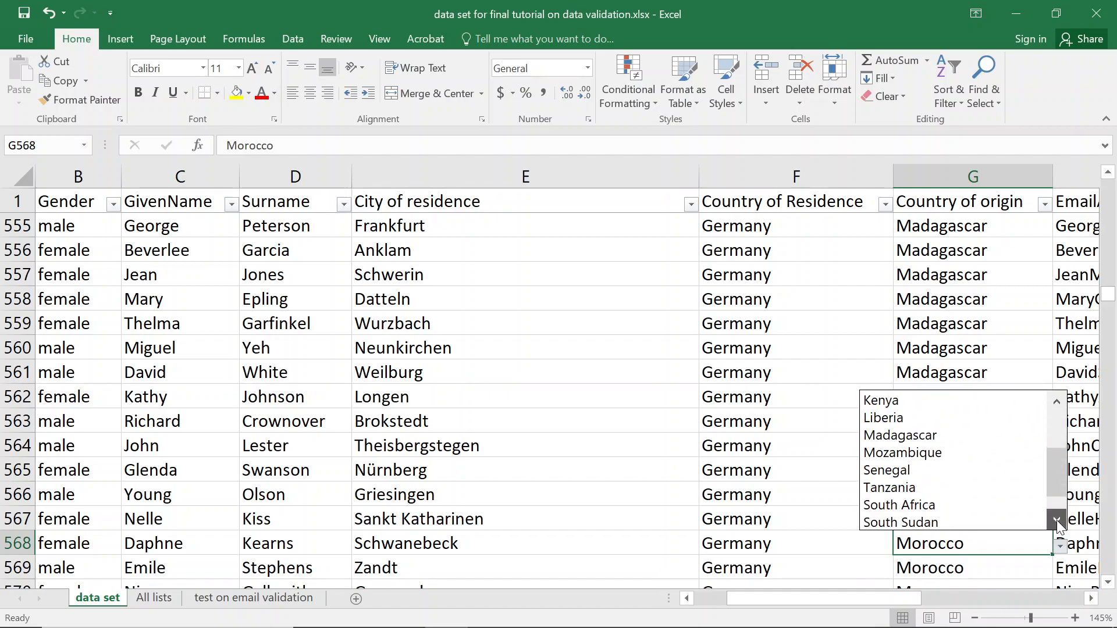
left_click(1057, 519)
left_click(1057, 519)
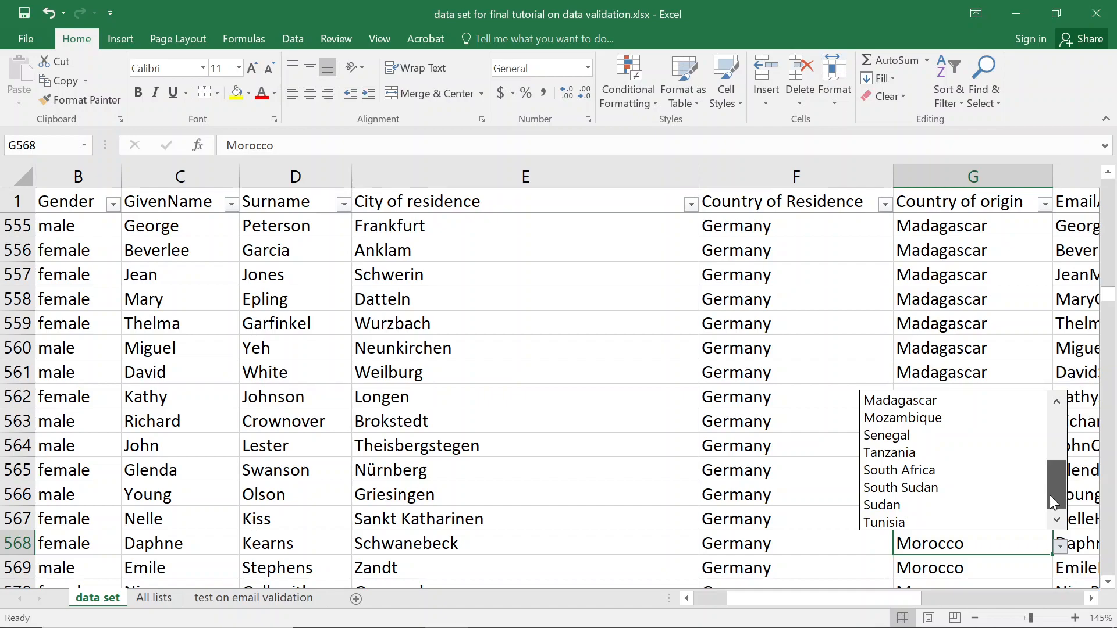
left_click_drag(1050, 494, 1051, 431)
key("Escape")
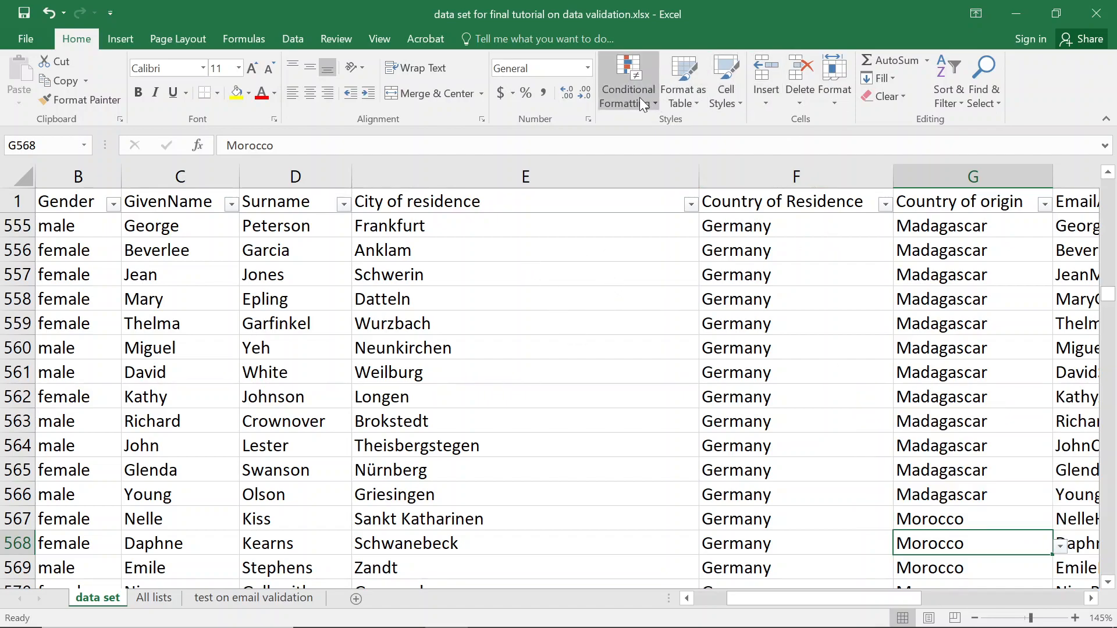
Run Circle Invalid Data and dismiss the too-many-invalid-cells warning.
left_click(308, 40)
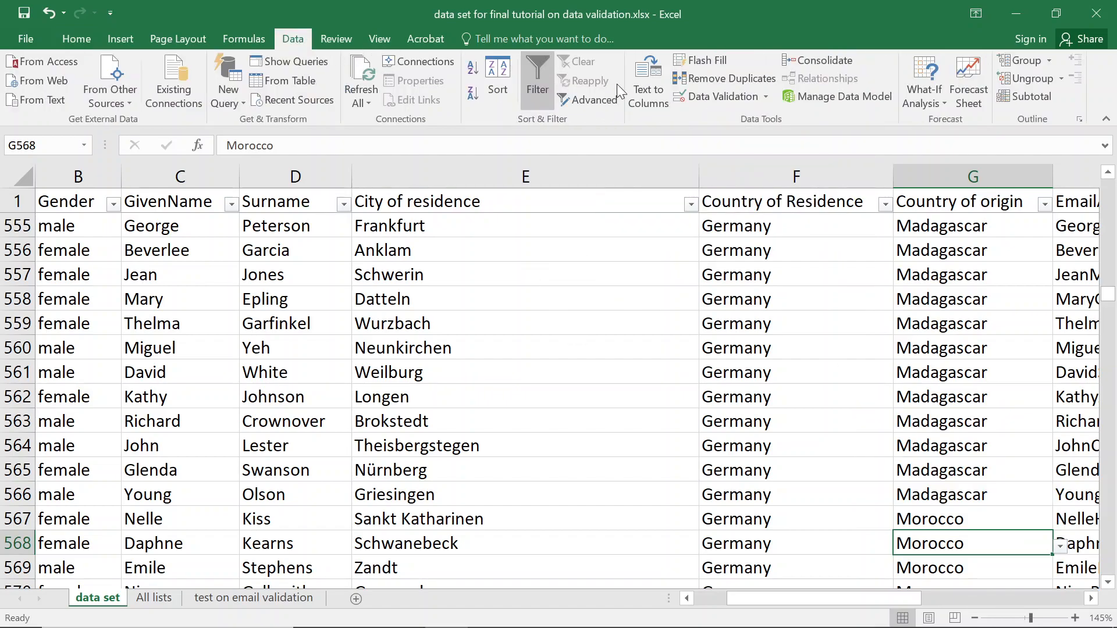
left_click(765, 96)
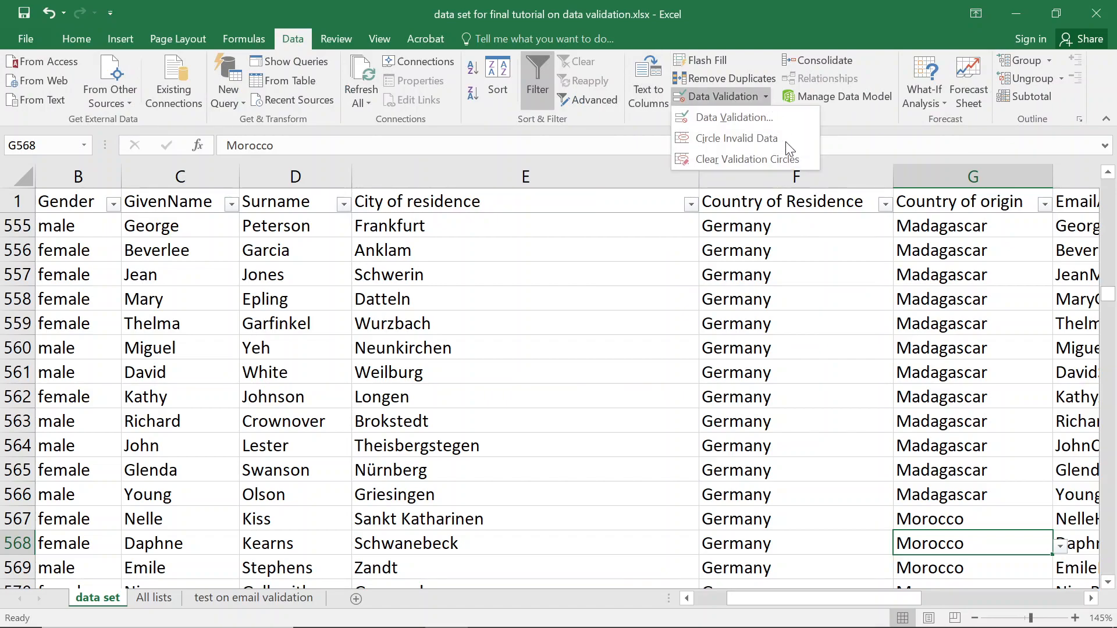
left_click(740, 140)
left_click(566, 371)
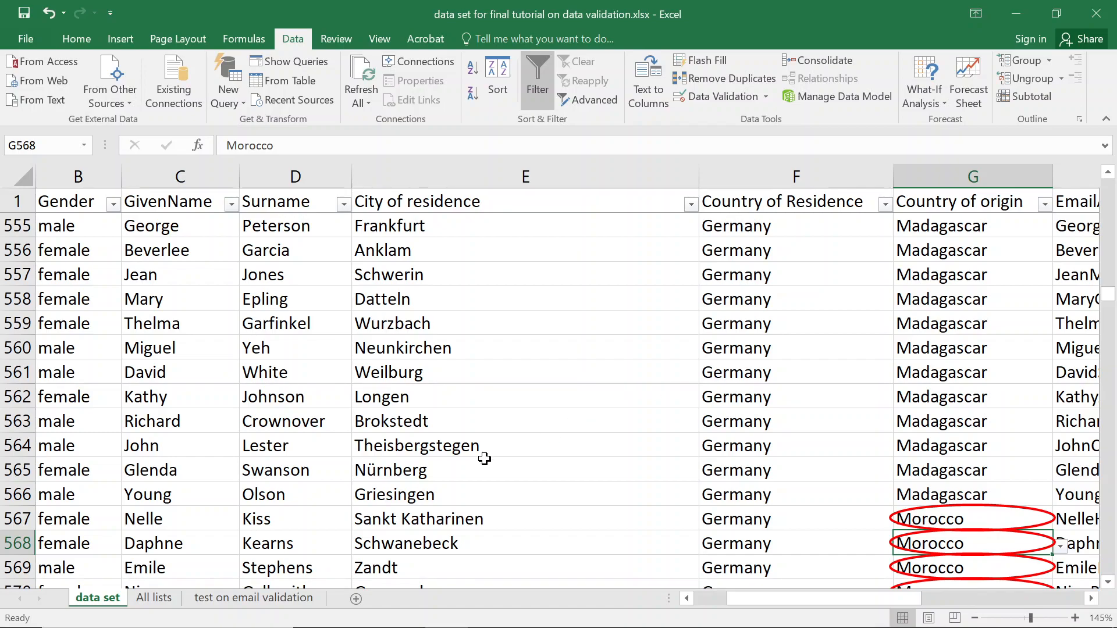
Rename the countries list header to African_countries and save the workbook.
left_click(153, 597)
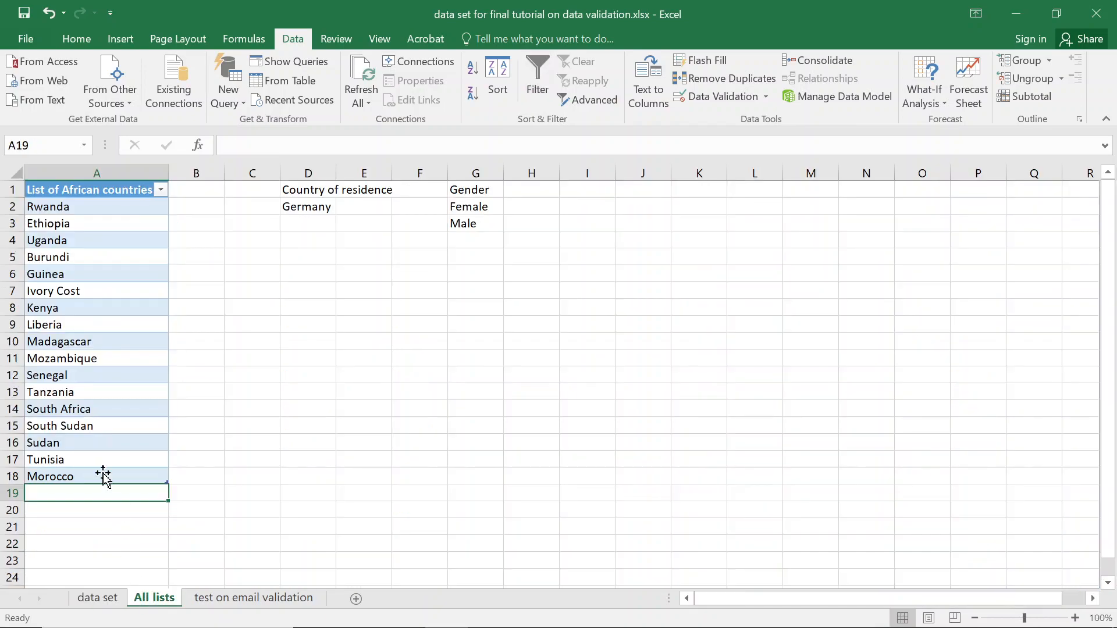
left_click(68, 197)
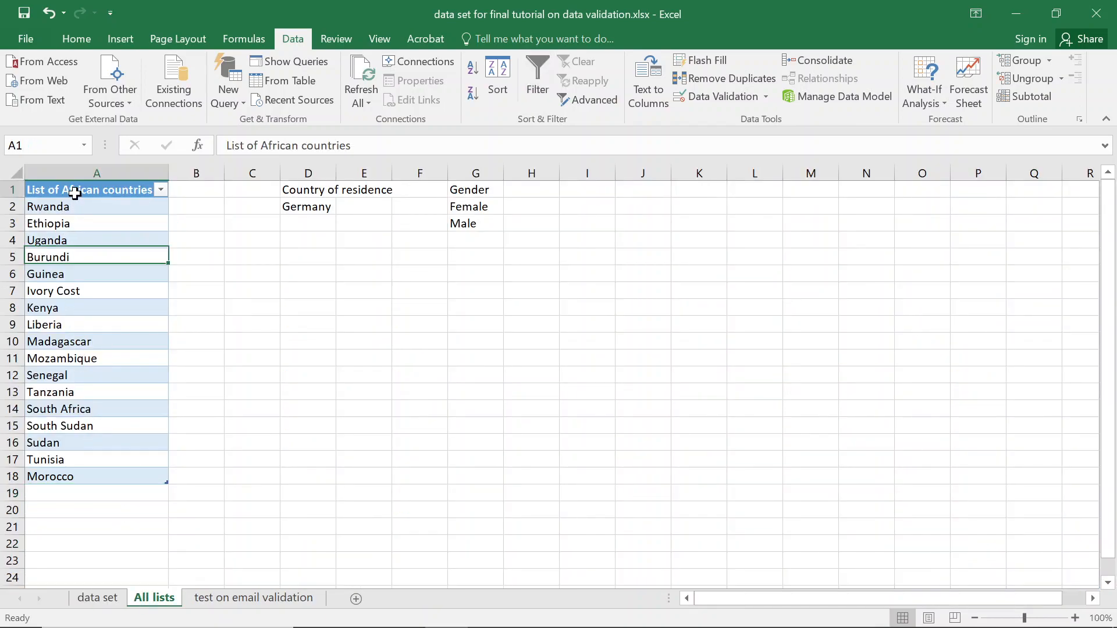
key("Down")
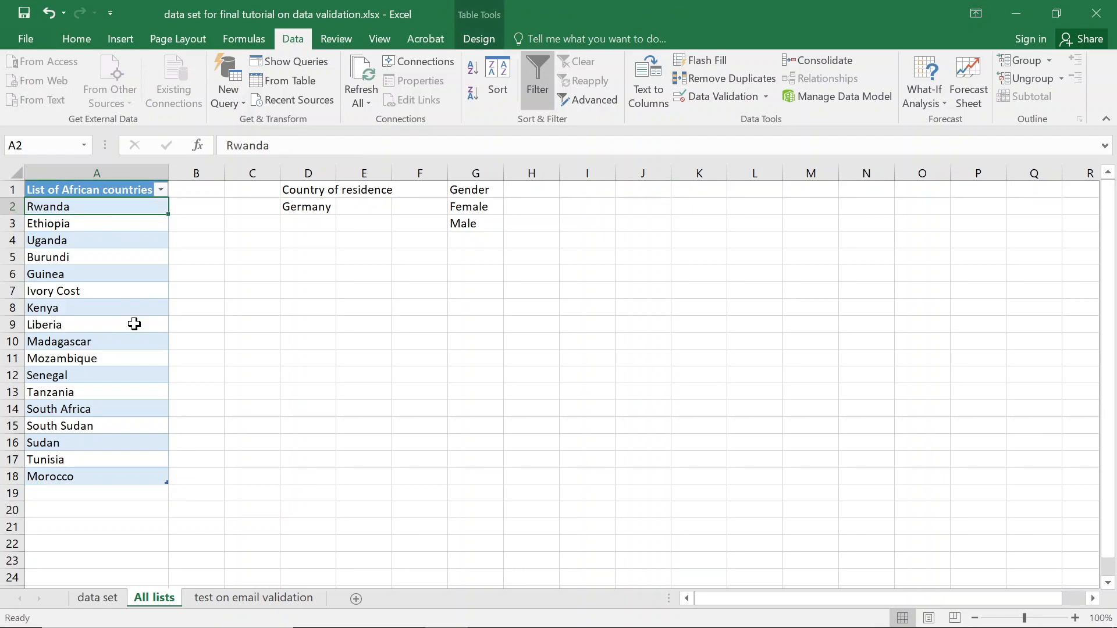
double_click(90, 190)
left_click_drag(165, 192, 3, 197)
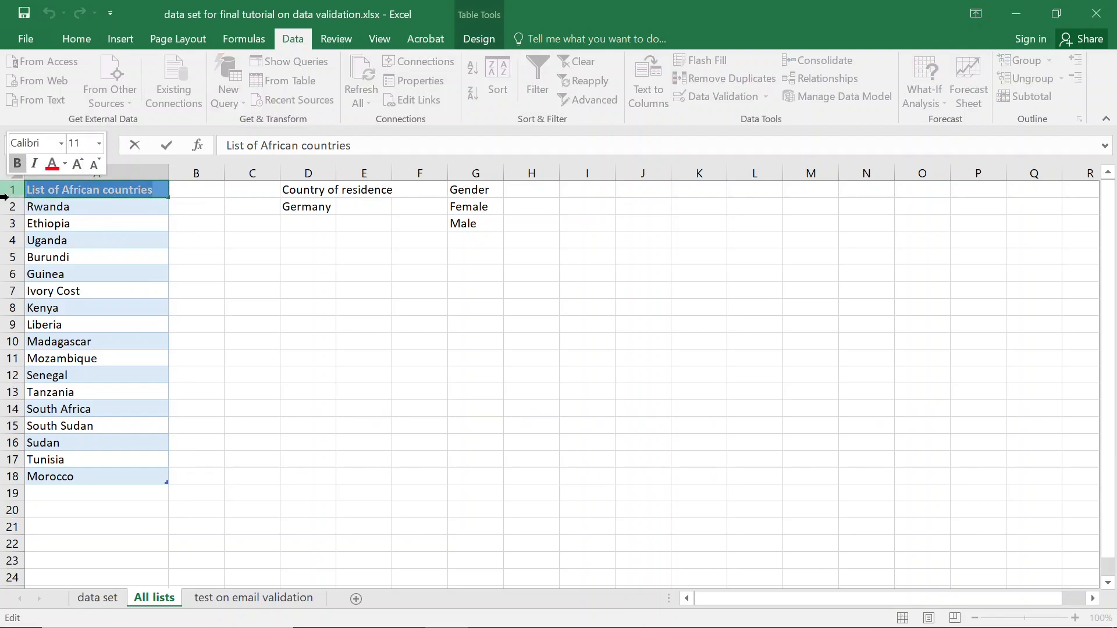
type("F")
type("African")
type("_cou")
type("ntries")
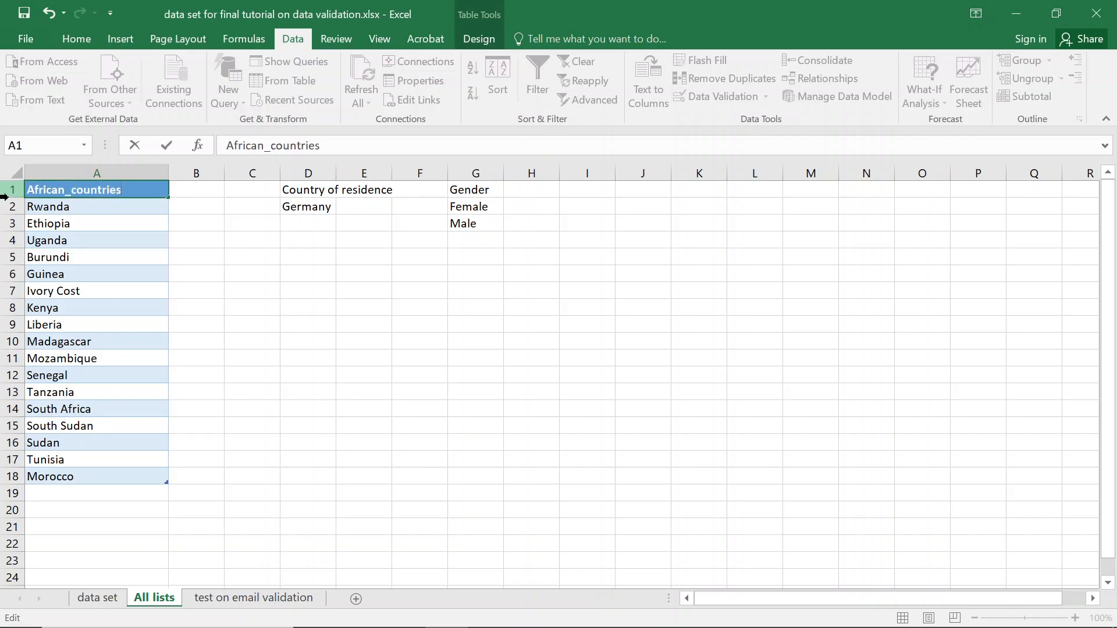
key("Return")
key("ctrl+s")
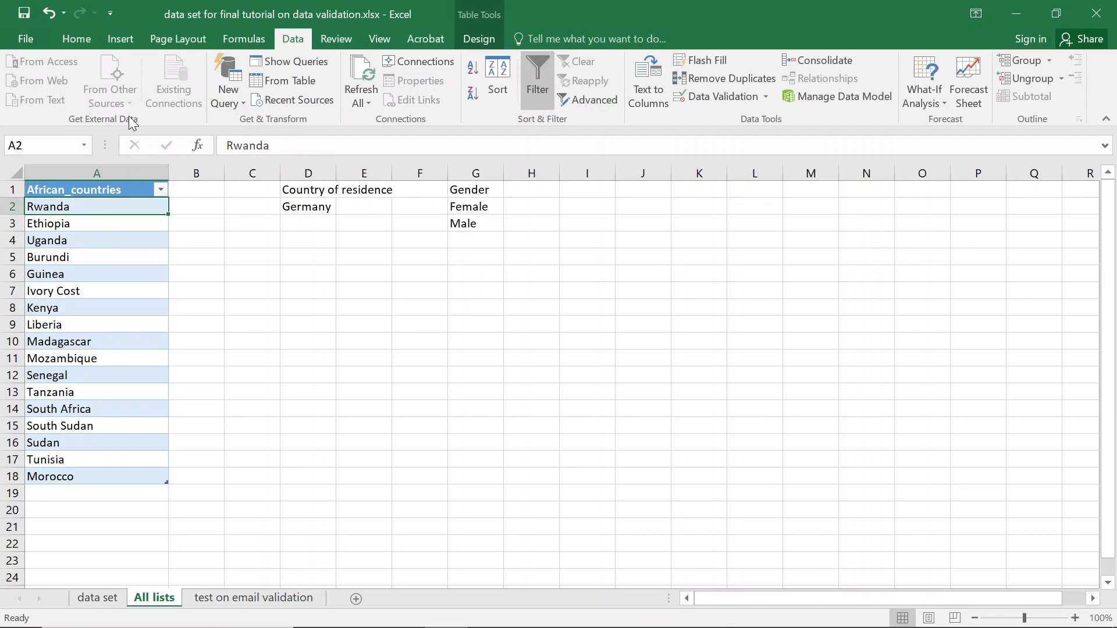
Rename the table from Table1 to africa, then return to the data set sheet.
left_click(78, 239)
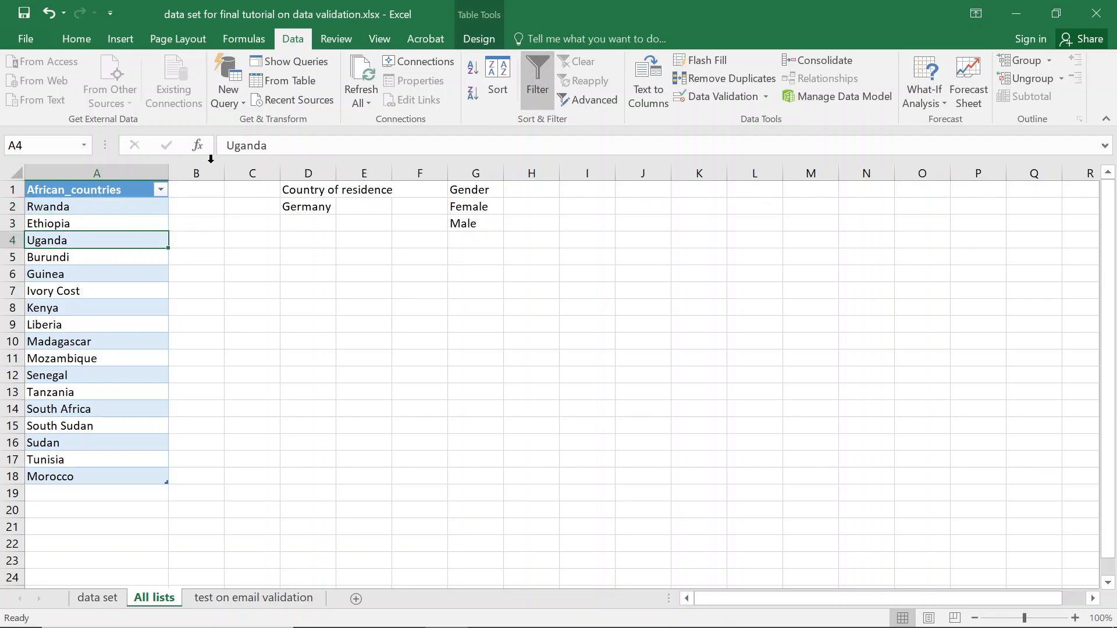
left_click(473, 39)
left_click(41, 85)
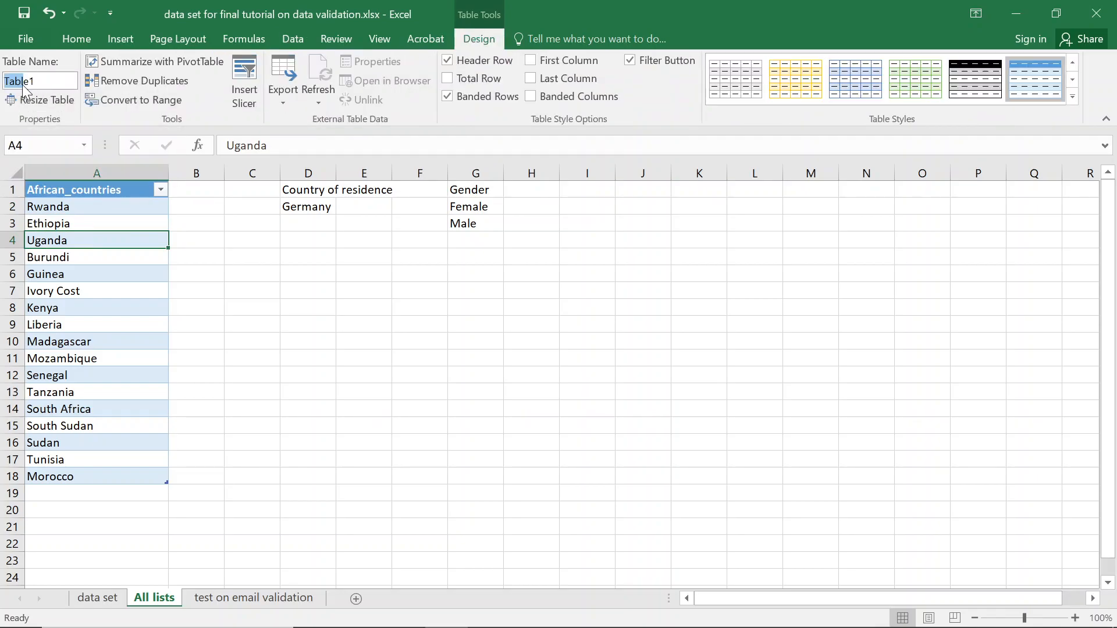
left_click_drag(42, 83, 13, 83)
type("africa")
left_click(132, 294)
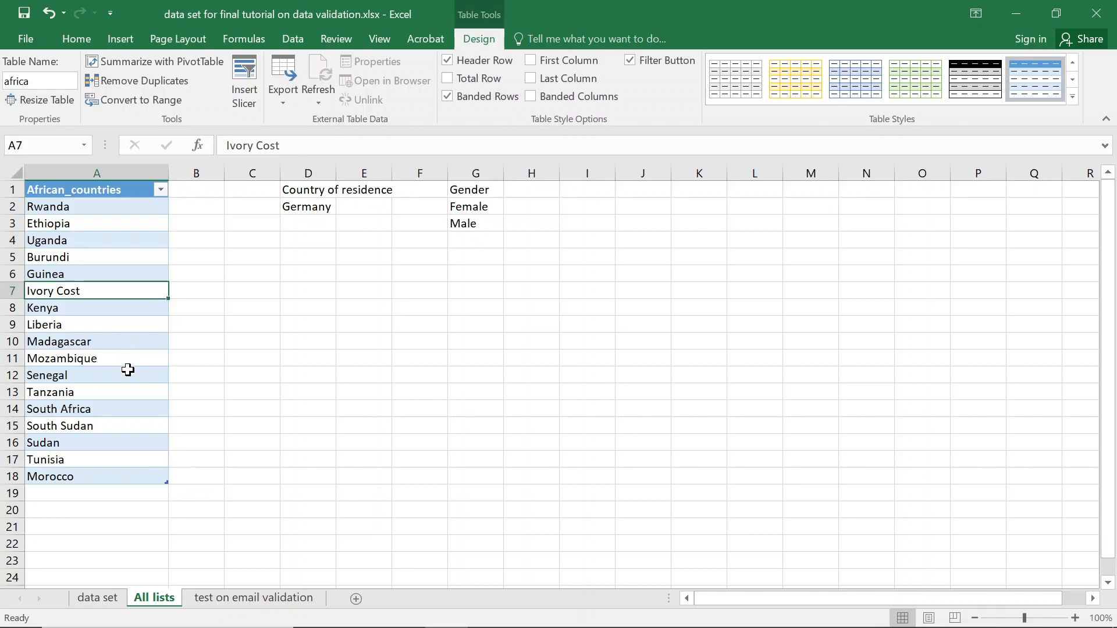
left_click(123, 194)
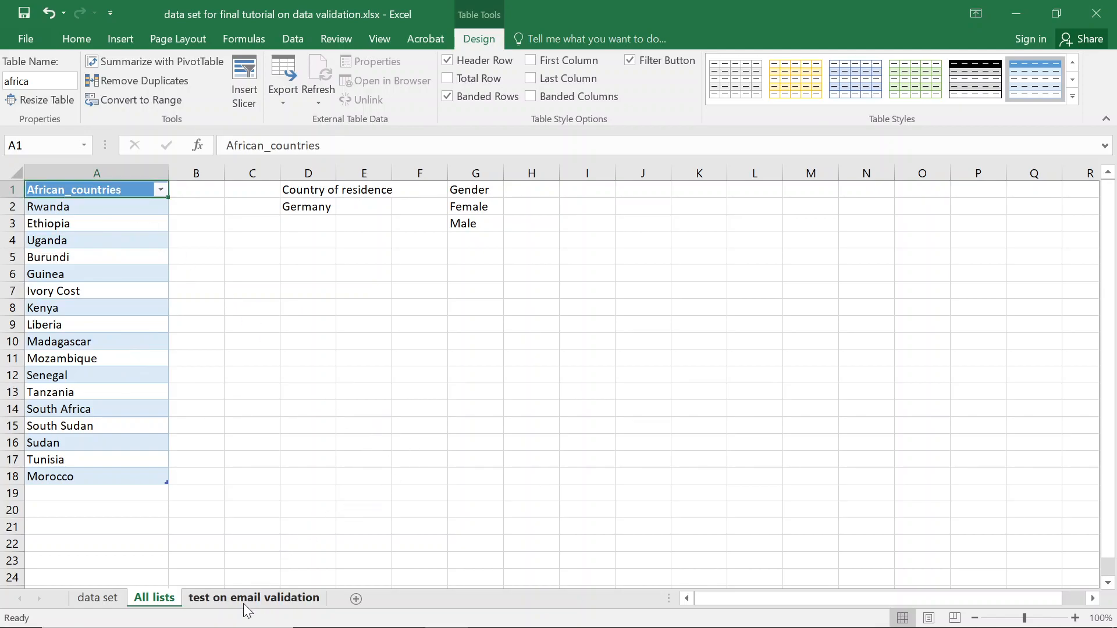
left_click(85, 594)
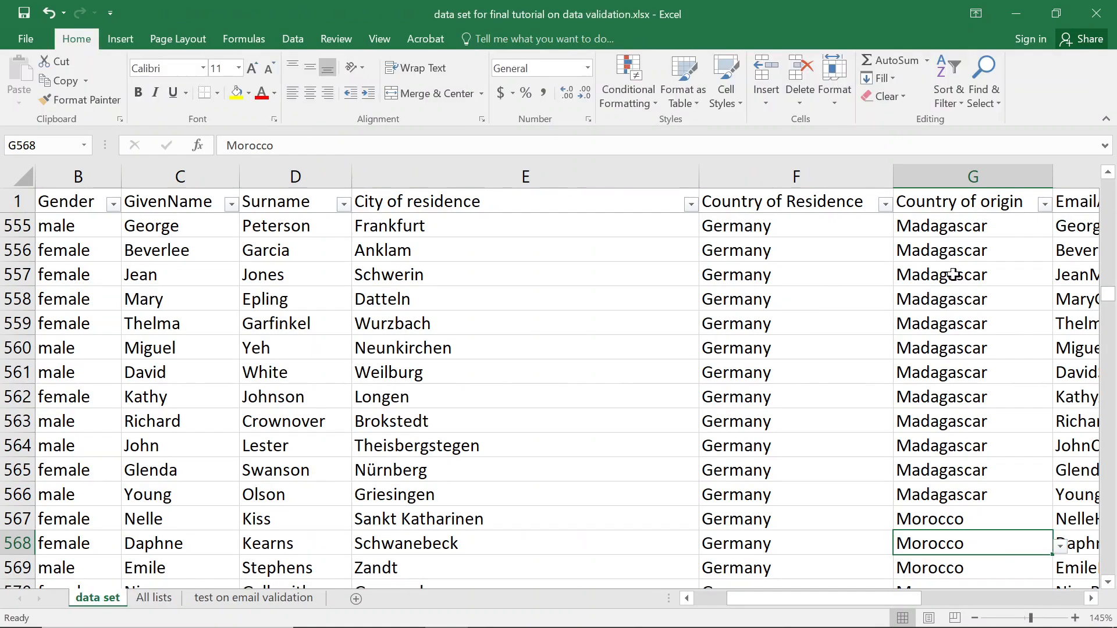
Select the Country of origin entries G2:G1977 and open their Data Validation settings.
left_click(954, 192)
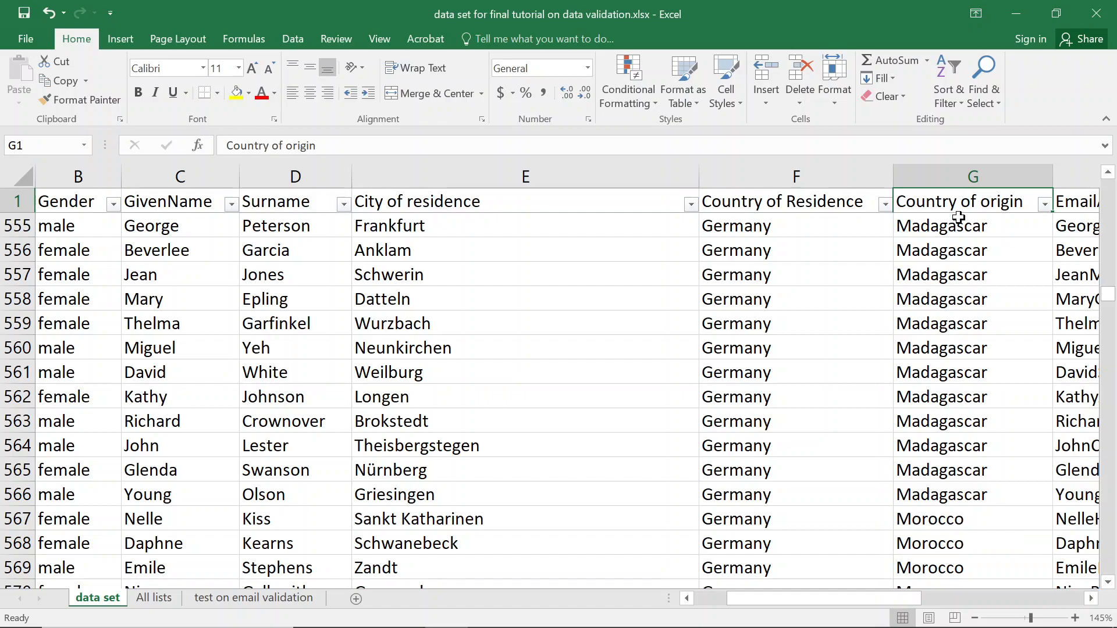
key("Down")
key("ctrl+shift+Down")
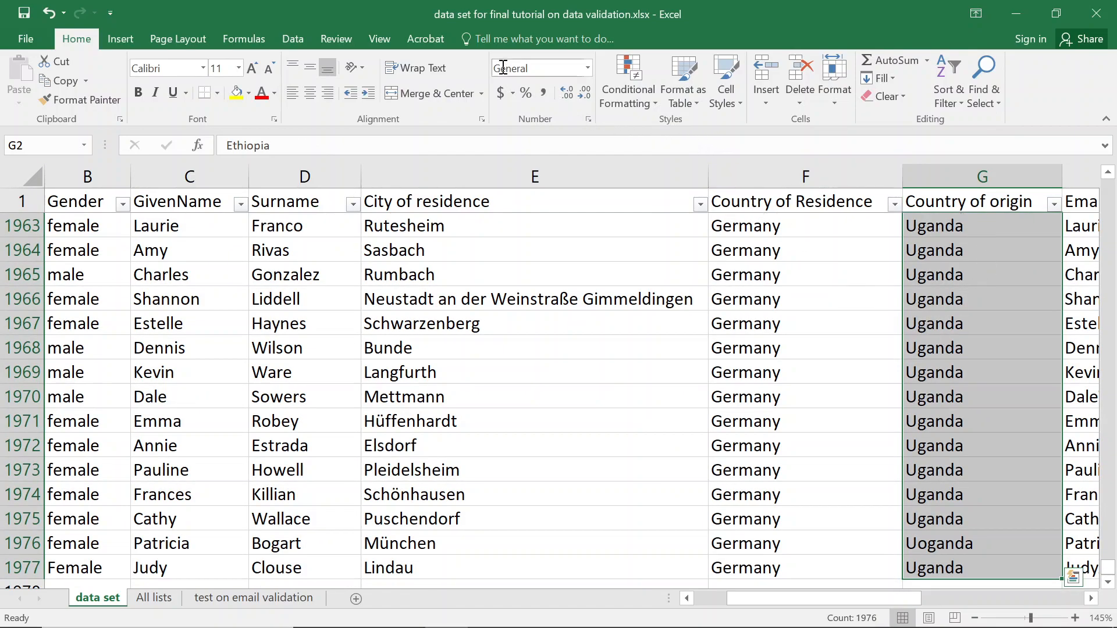
left_click(292, 38)
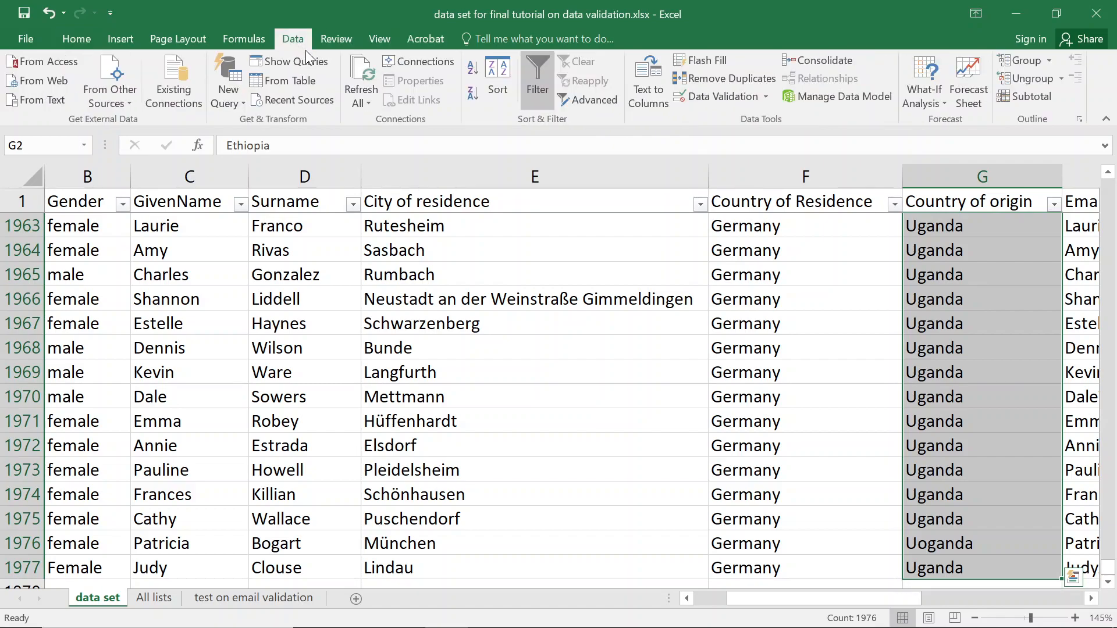
left_click(699, 101)
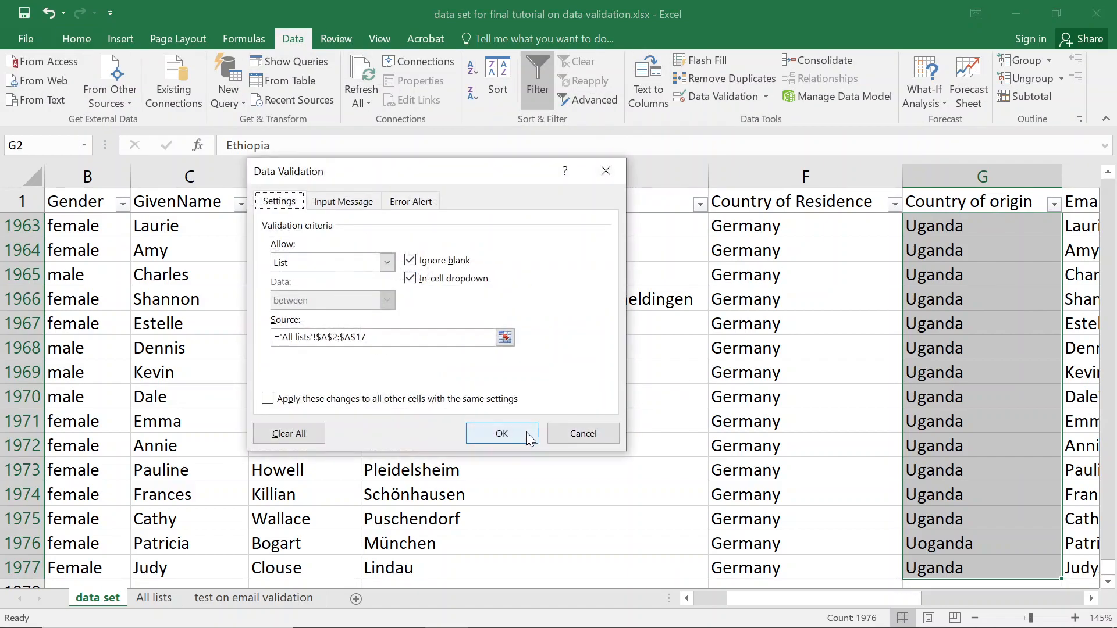
Replace the old list source with the start of =indirect(africa.
left_click_drag(389, 340, 281, 337)
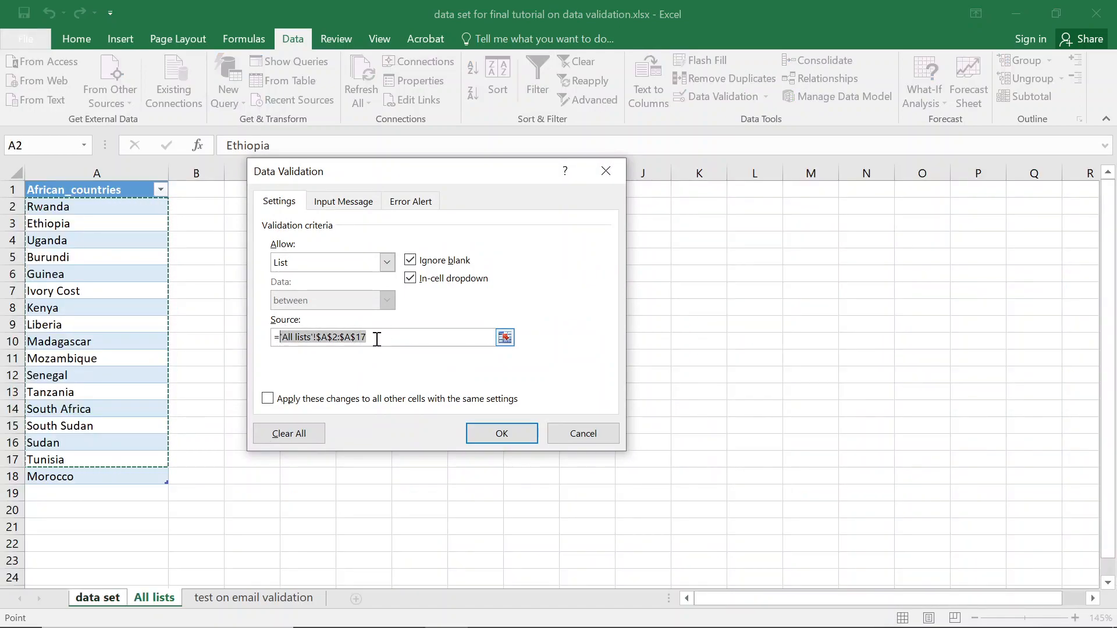
key("BackSpace")
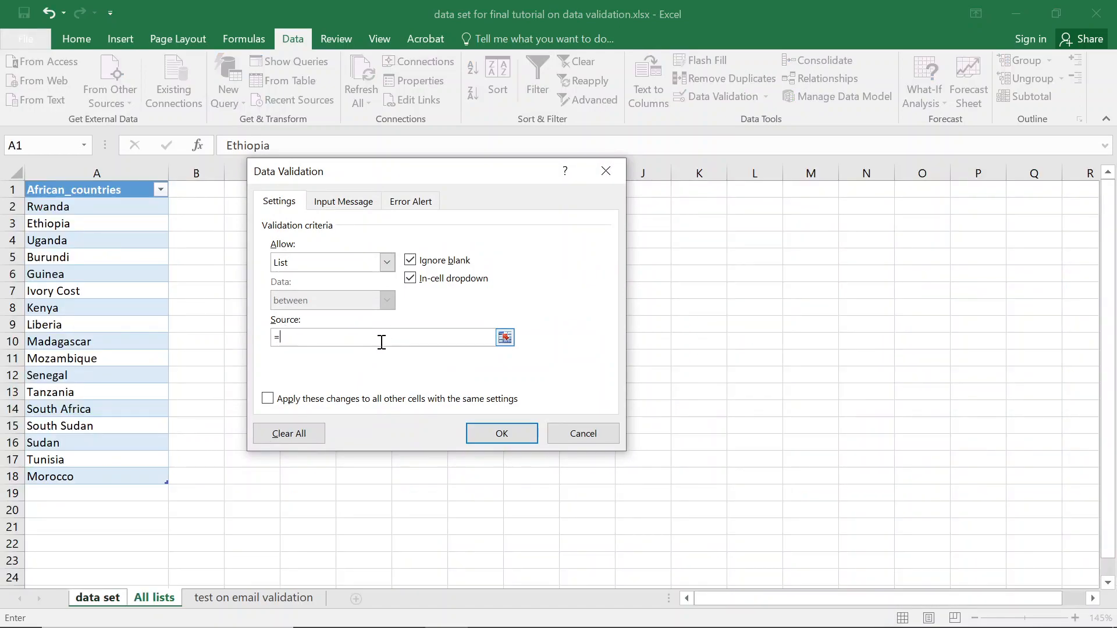
type("africa")
key("BackSpace")
key("BackSpace")
key("BackSpace")
key("BackSpace")
key("BackSpace")
key("BackSpace")
type("indirect")
type("africa")
Enter the [ bracket into the source using the Windows On-Screen Keyboard.
key("super")
type("on")
key("BackSpace")
key("BackSpace")
type("keybo")
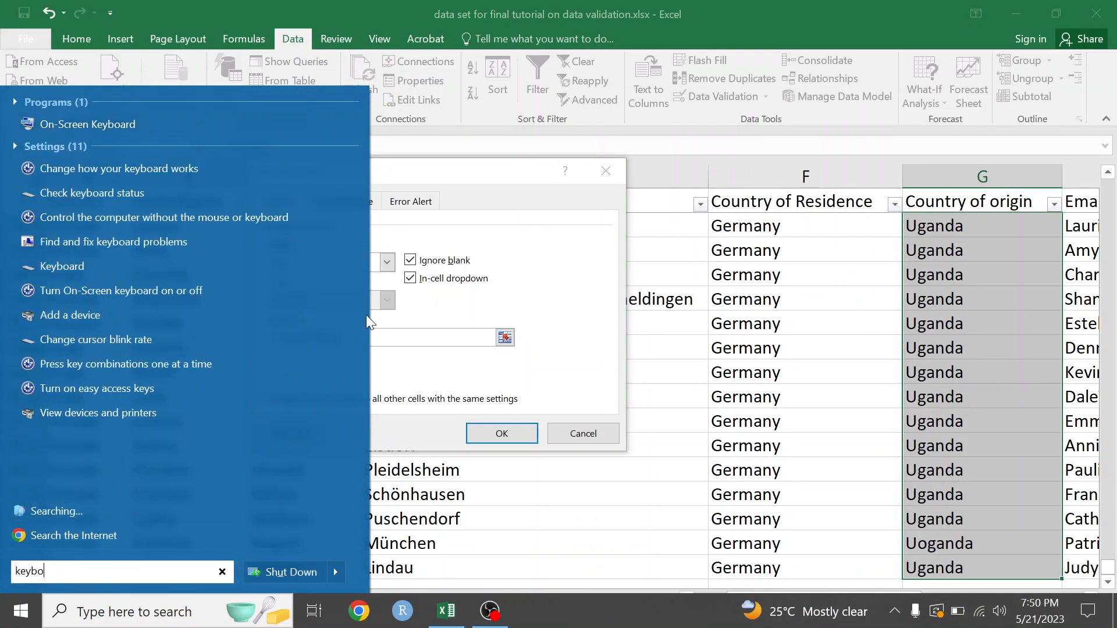
left_click(239, 128)
type("[")
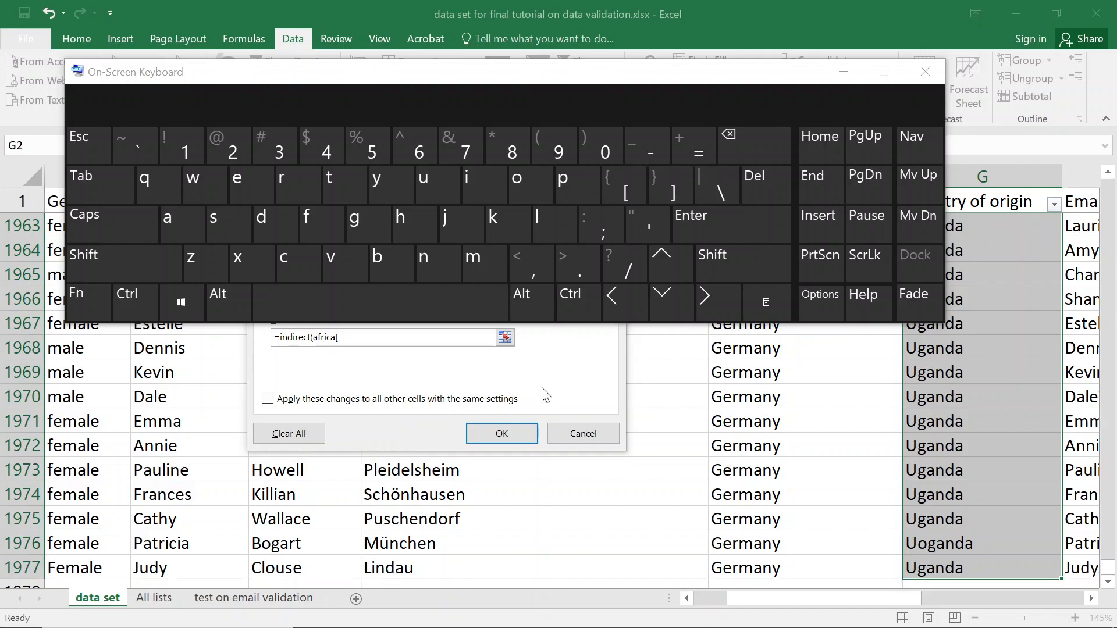
left_click(931, 79)
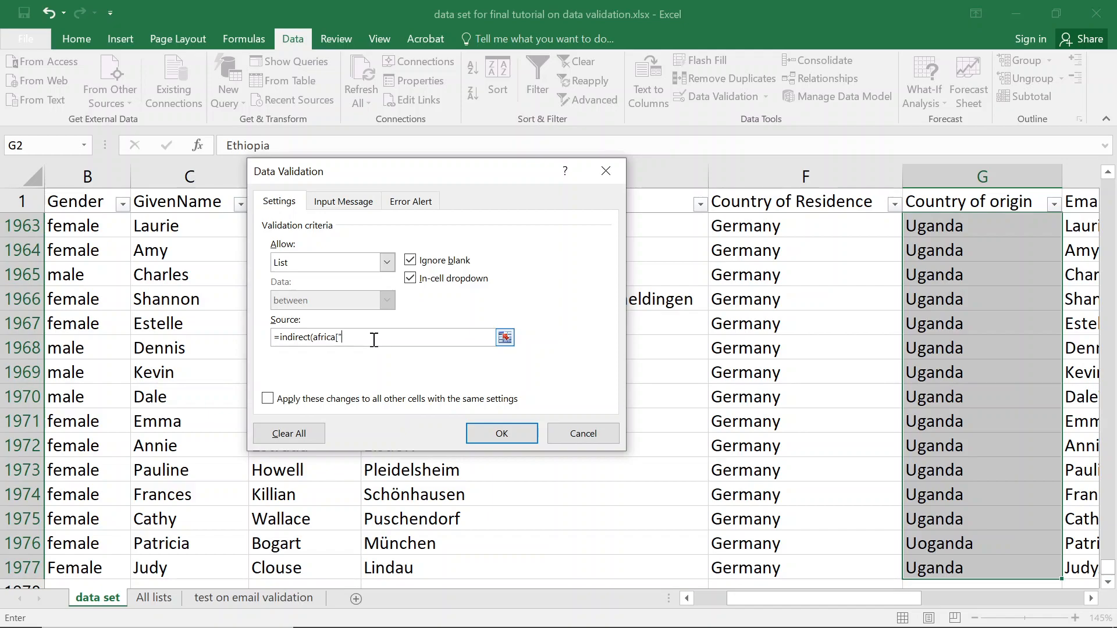
Complete the source as =indirect(africa["African_countries"]) and submit it.
left_click(148, 603)
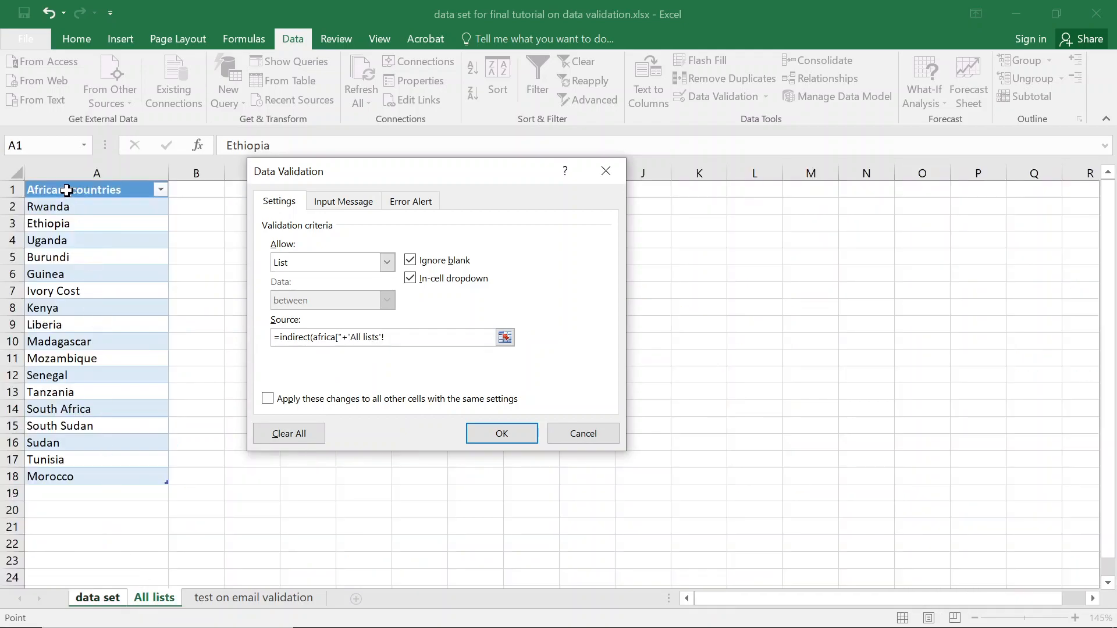
left_click(66, 191)
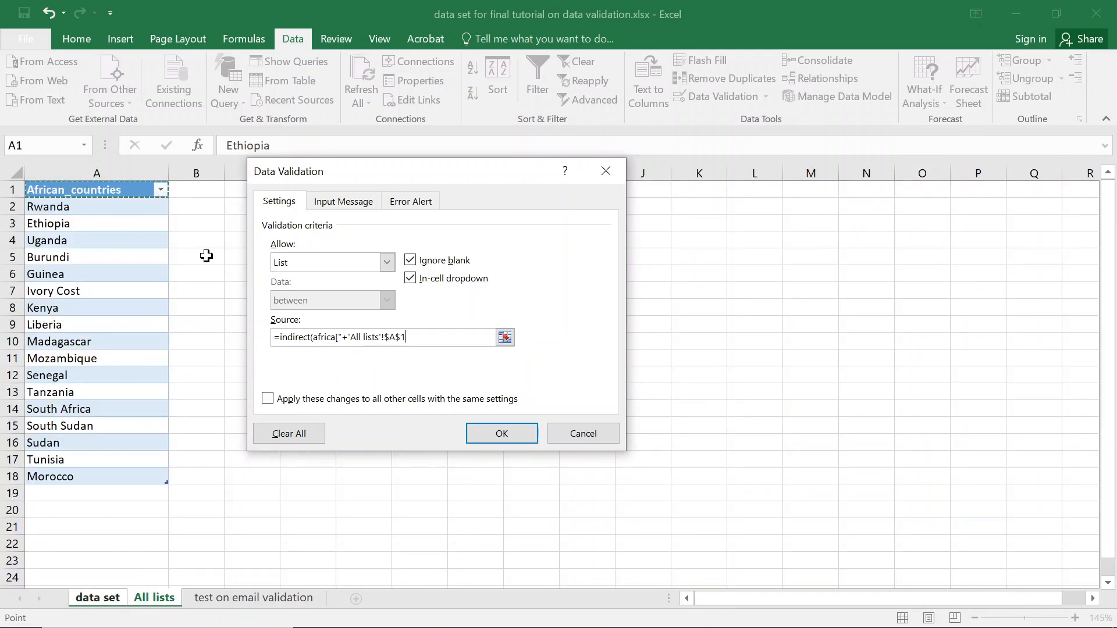
key("BackSpace")
key("BackSpace")
key("BackSpace")
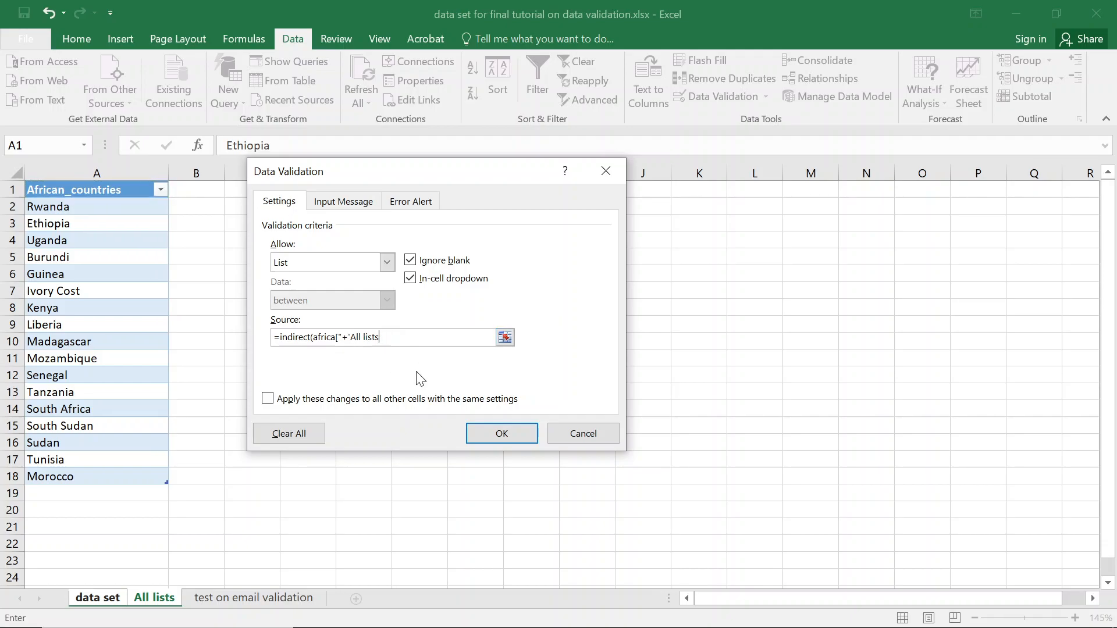
key("BackSpace")
key("BackSpace")
key("BackSpace")
type("\"African_countries")
key("Return")
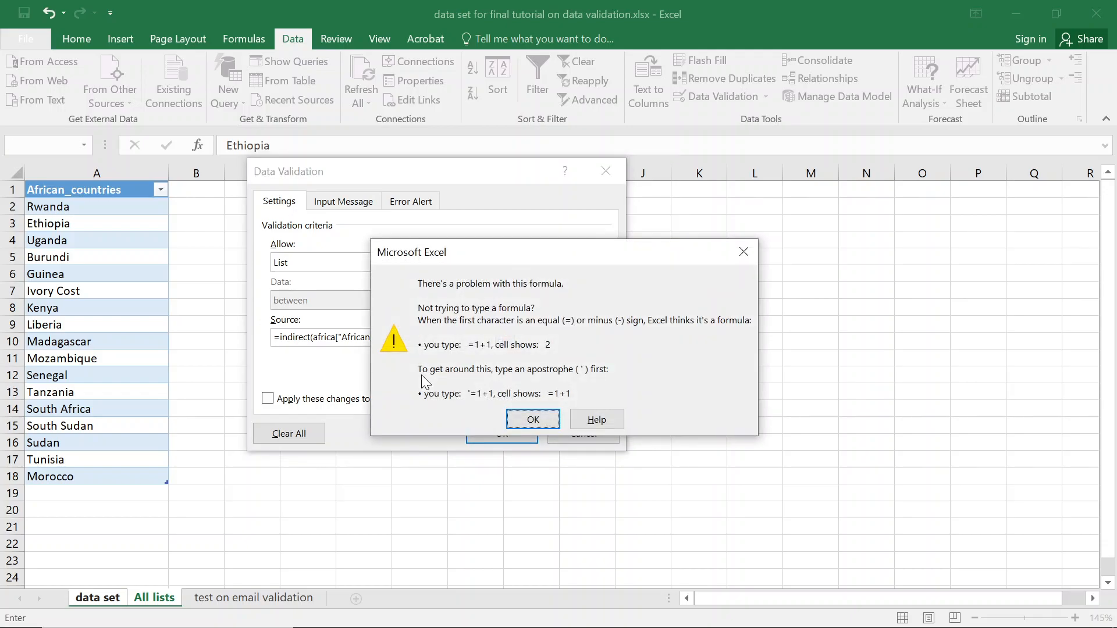
Dismiss the formula error, clear the Source field and cancel the validation change.
left_click(533, 420)
key("ctrl+c")
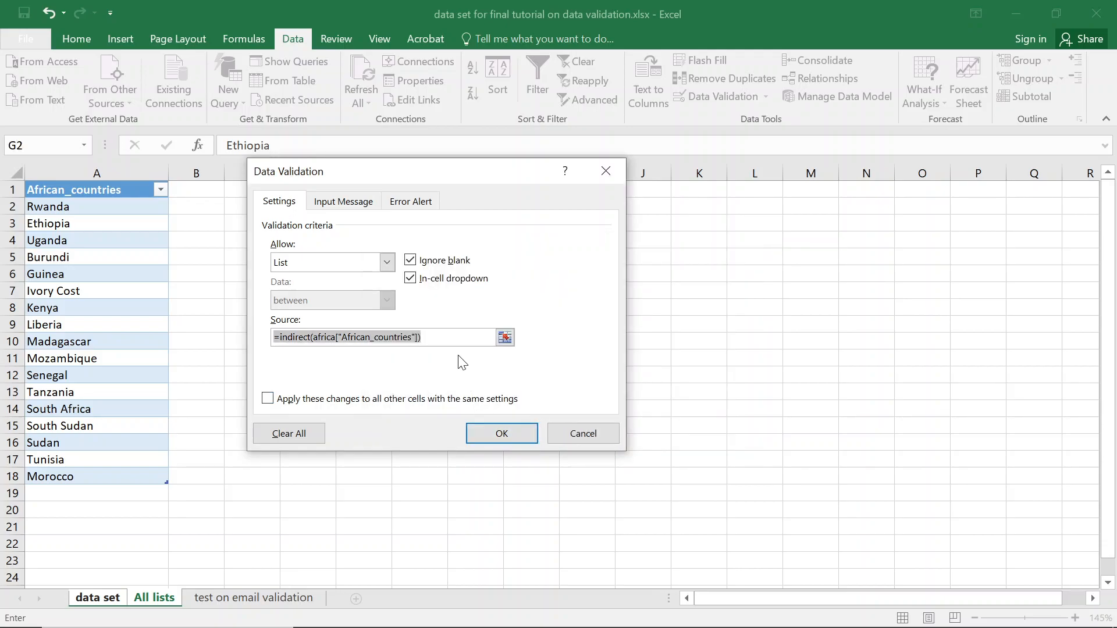
key("BackSpace")
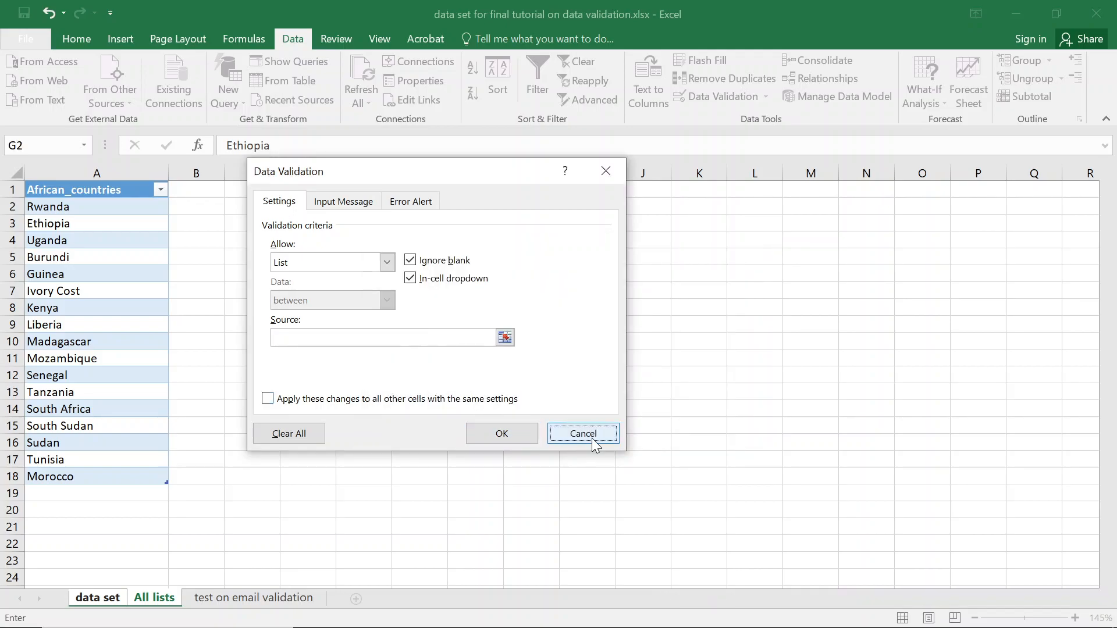
left_click(585, 435)
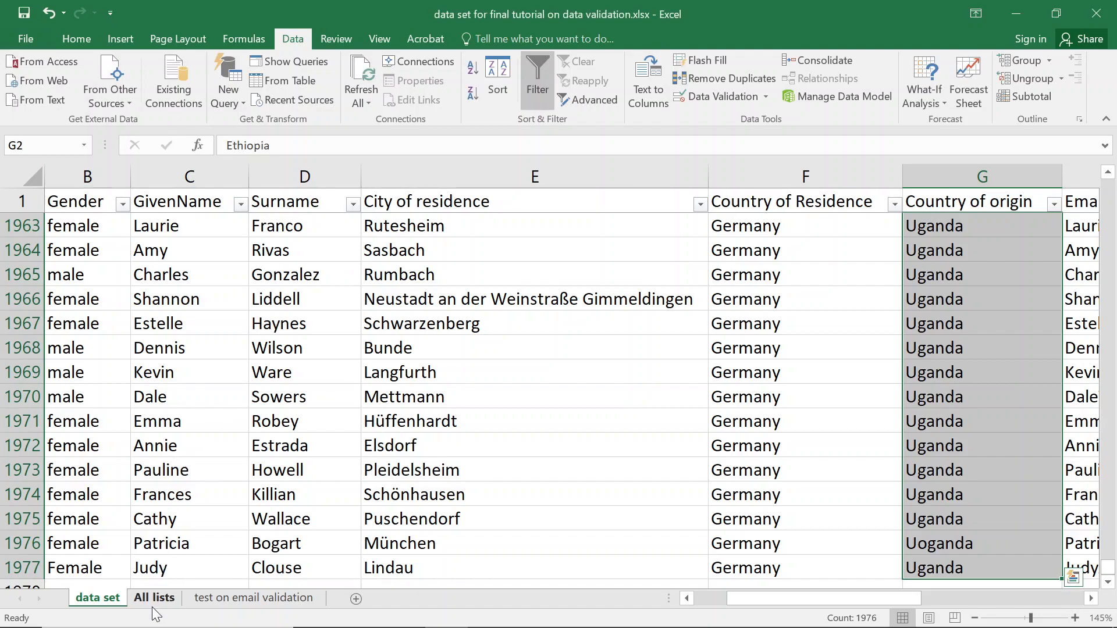
Confirm the countries table on All lists is named africa.
left_click(152, 598)
left_click(90, 254)
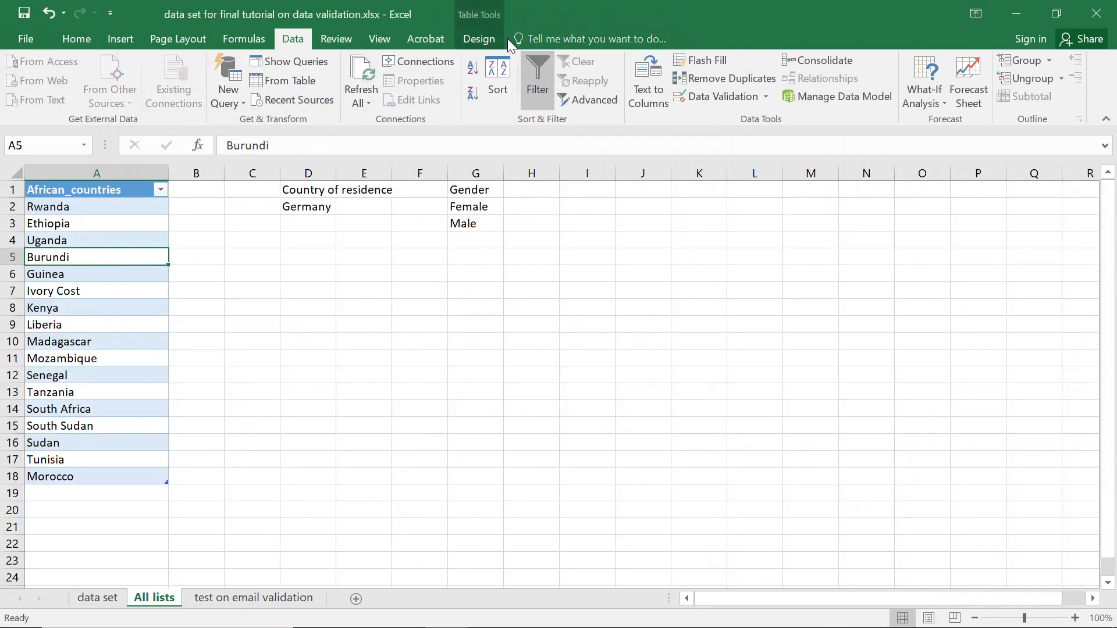
left_click(485, 38)
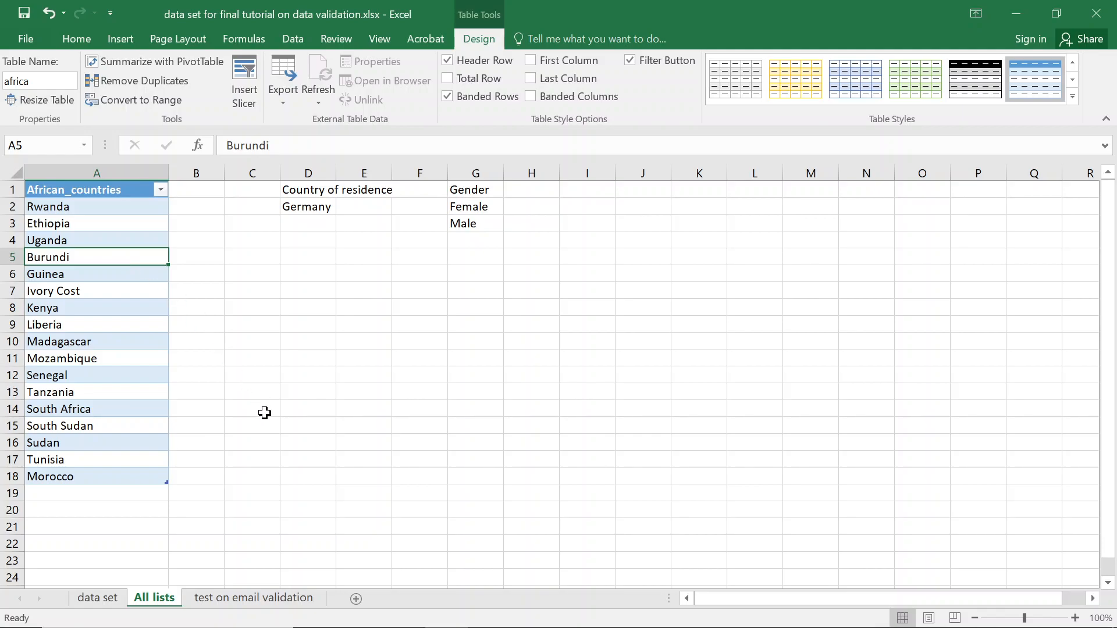
Reopen Data Validation for Country of origin on the data set sheet.
left_click(84, 598)
left_click(140, 602)
left_click(116, 599)
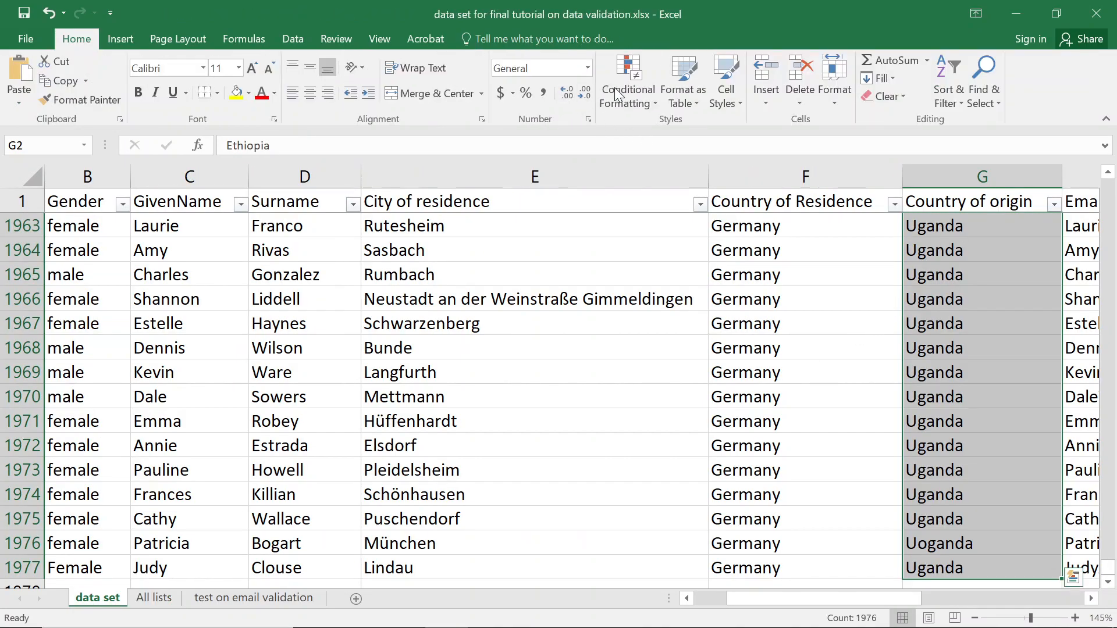
left_click(299, 39)
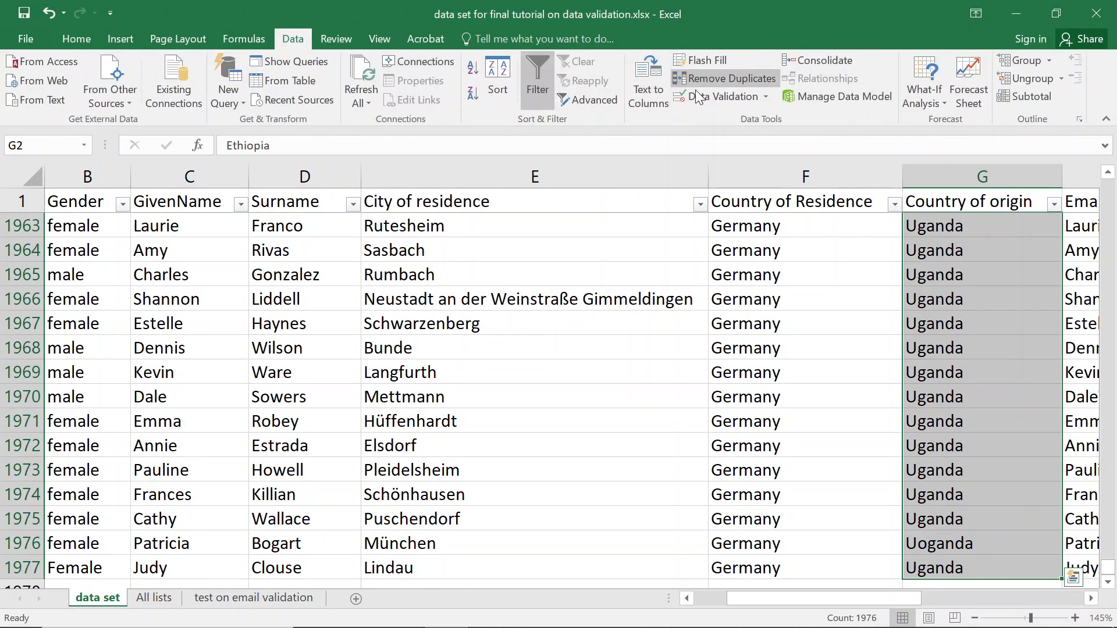
left_click(711, 98)
Paste =indirect(africa["African_countries"]) as the source, then close the dialog after Excel's error.
left_click_drag(385, 337, 284, 330)
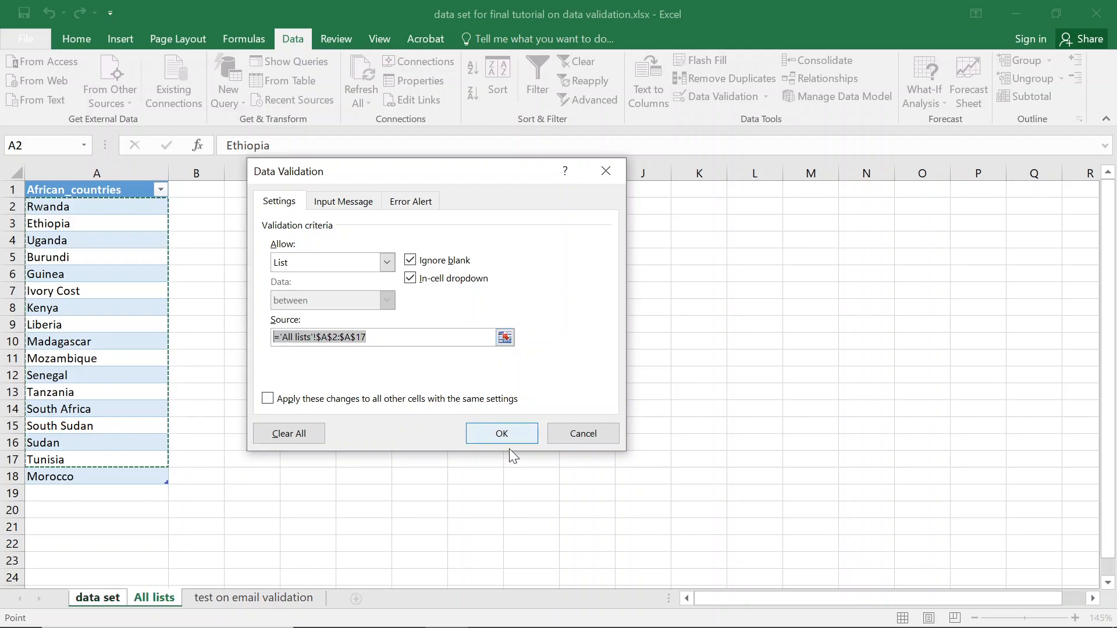
key("ctrl+v")
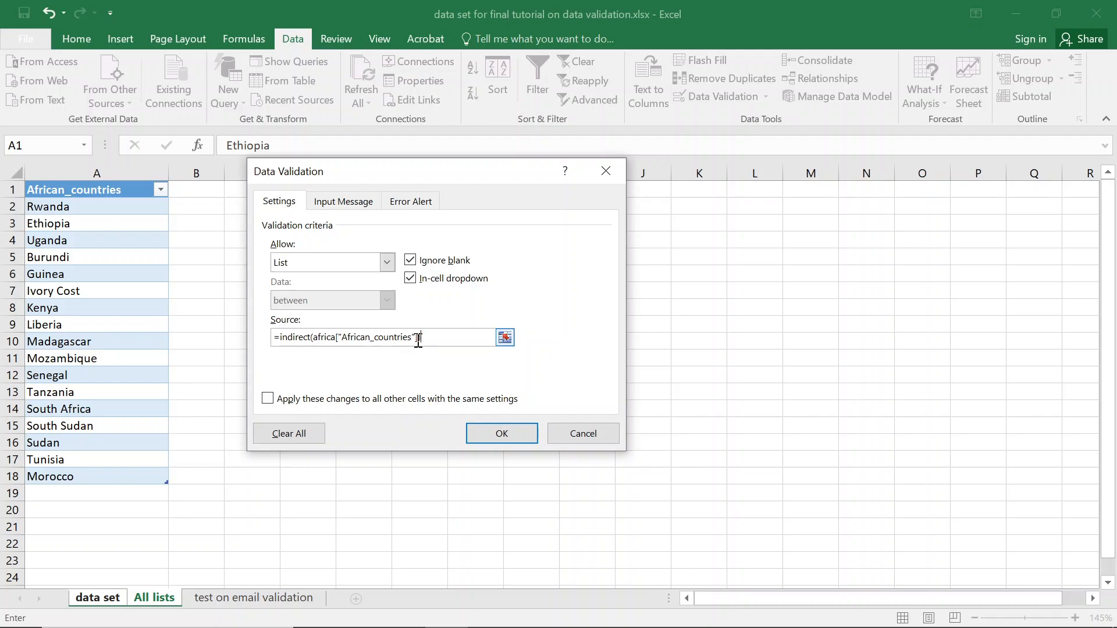
left_click(503, 435)
left_click(529, 420)
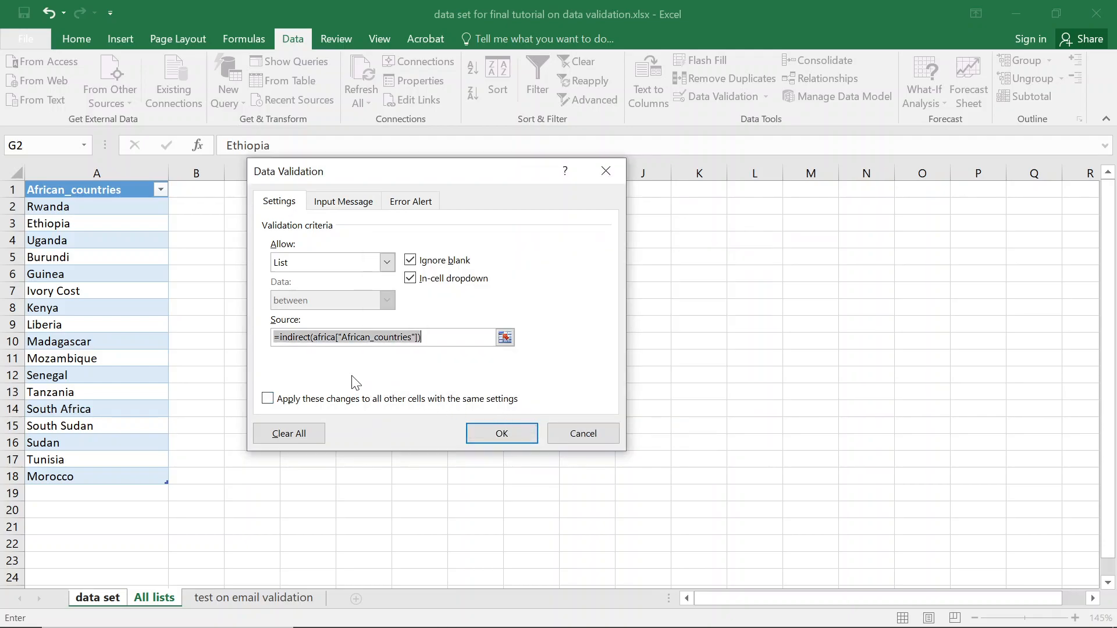
left_click(605, 171)
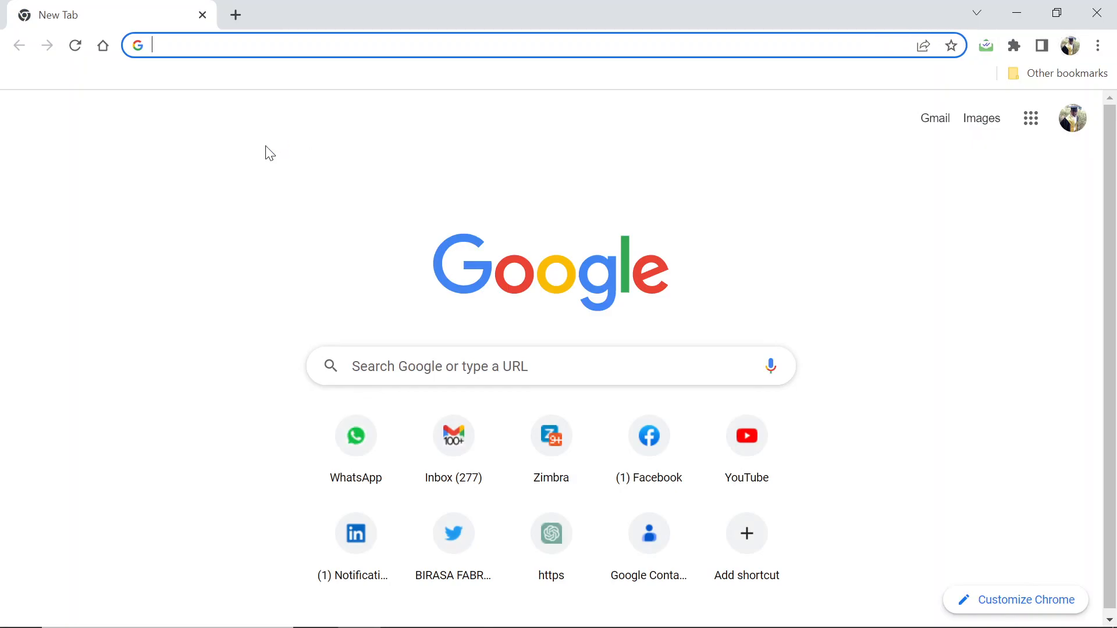
Go to youtube.com and open the tutorial author's channel page.
type("youtube.com")
key("Return")
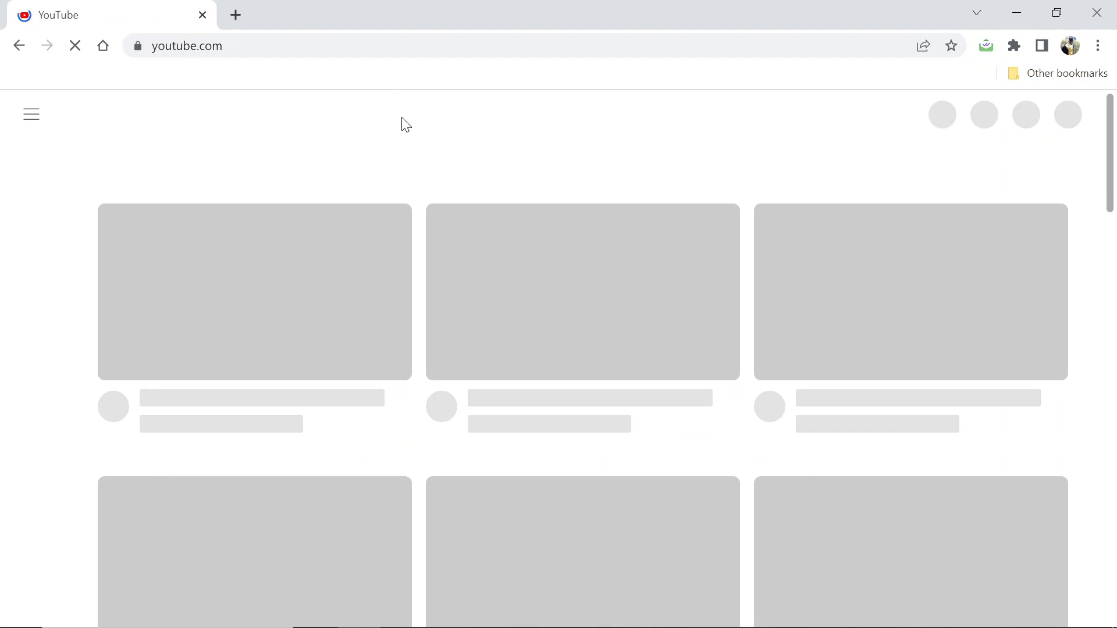
left_click(344, 117)
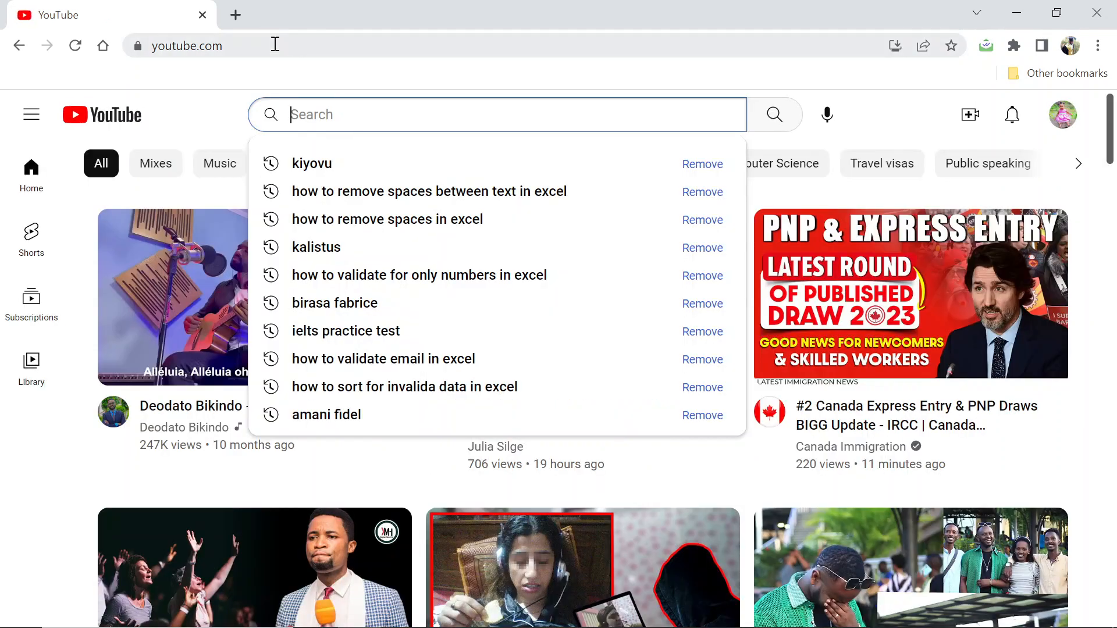
left_click(274, 44)
double_click(276, 47)
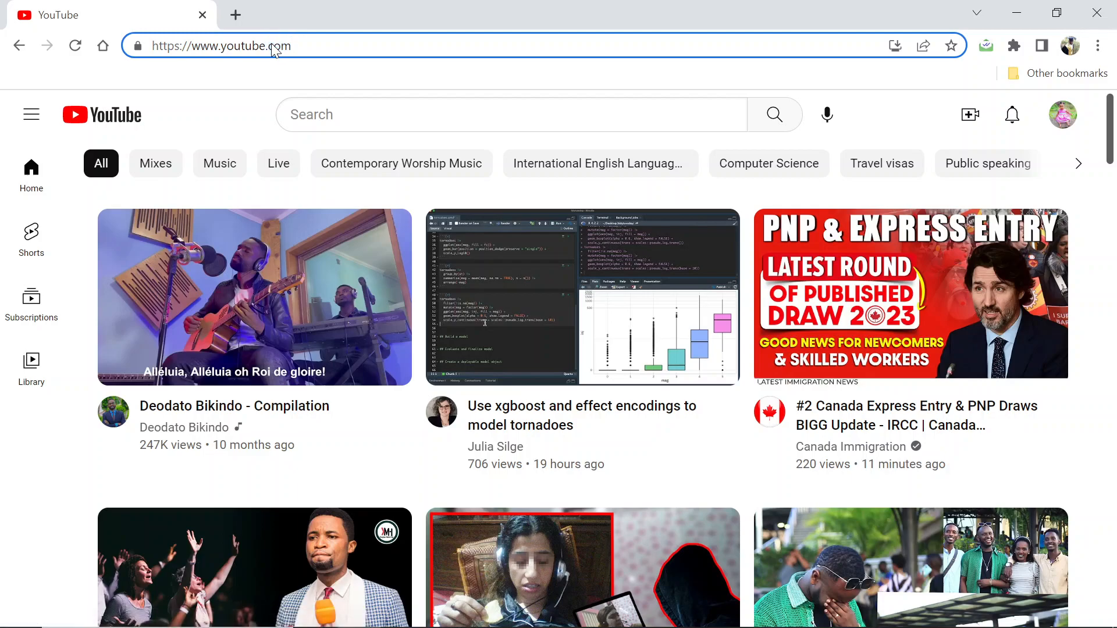
left_click(273, 44)
type("@")
key("Return")
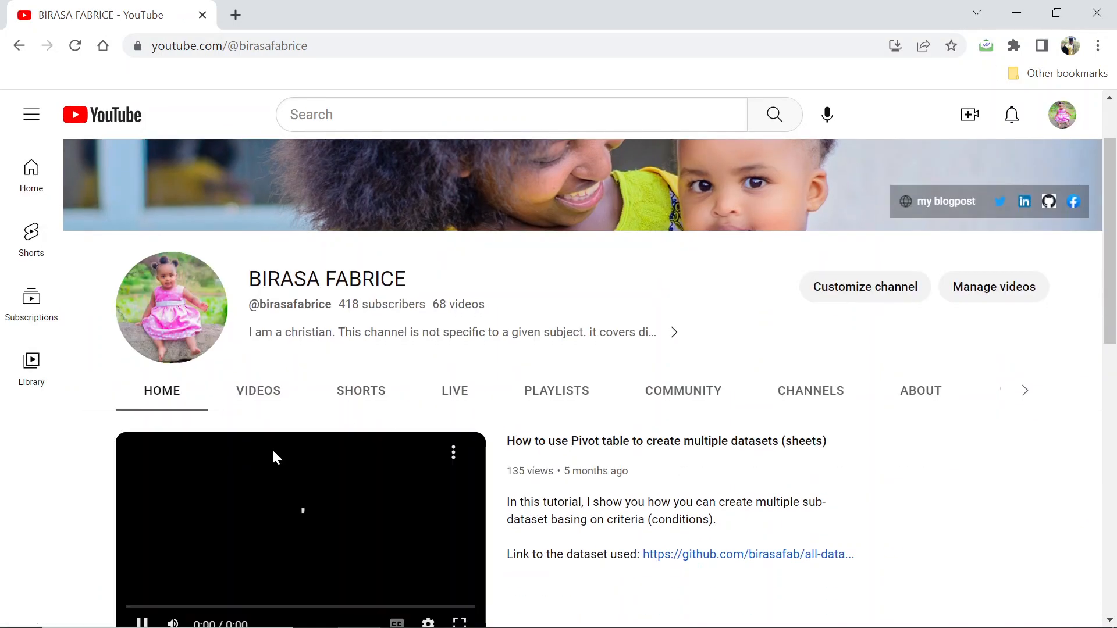
Open the All about data validation in excel (Part 2) video from the channel's Videos tab.
left_click(277, 392)
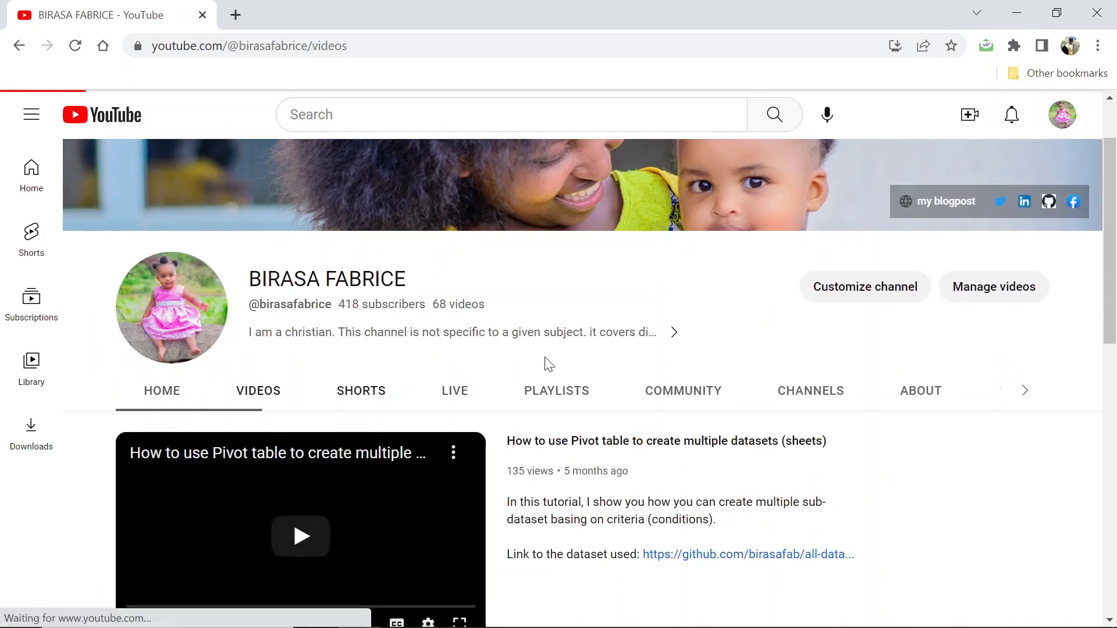
scroll(616, 335, "down", 3)
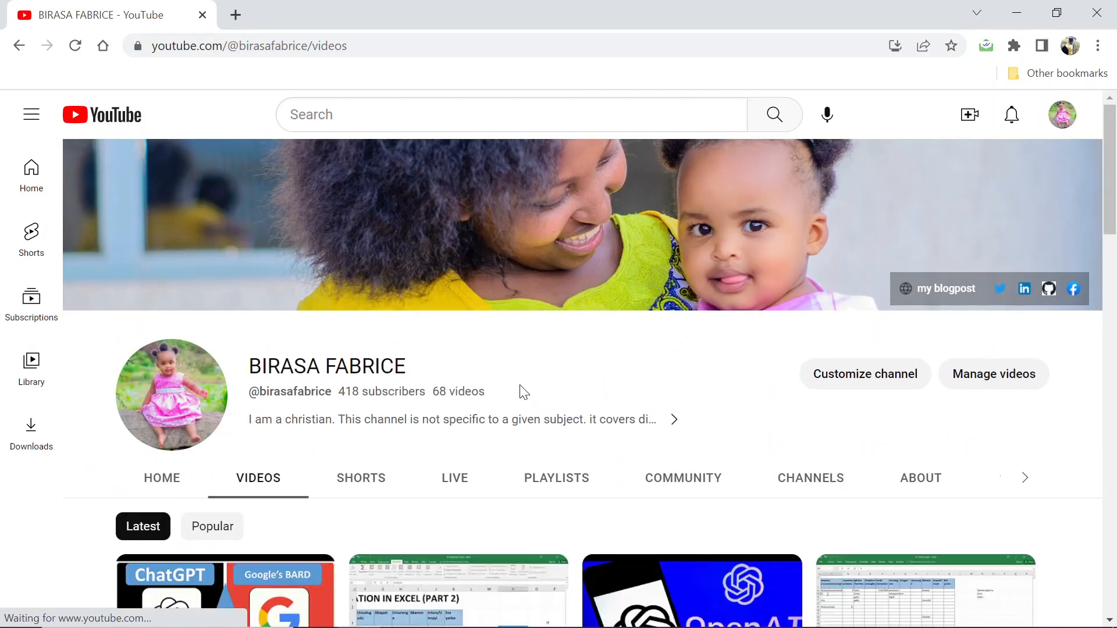
scroll(460, 441, "down", 2)
scroll(460, 440, "down", 3)
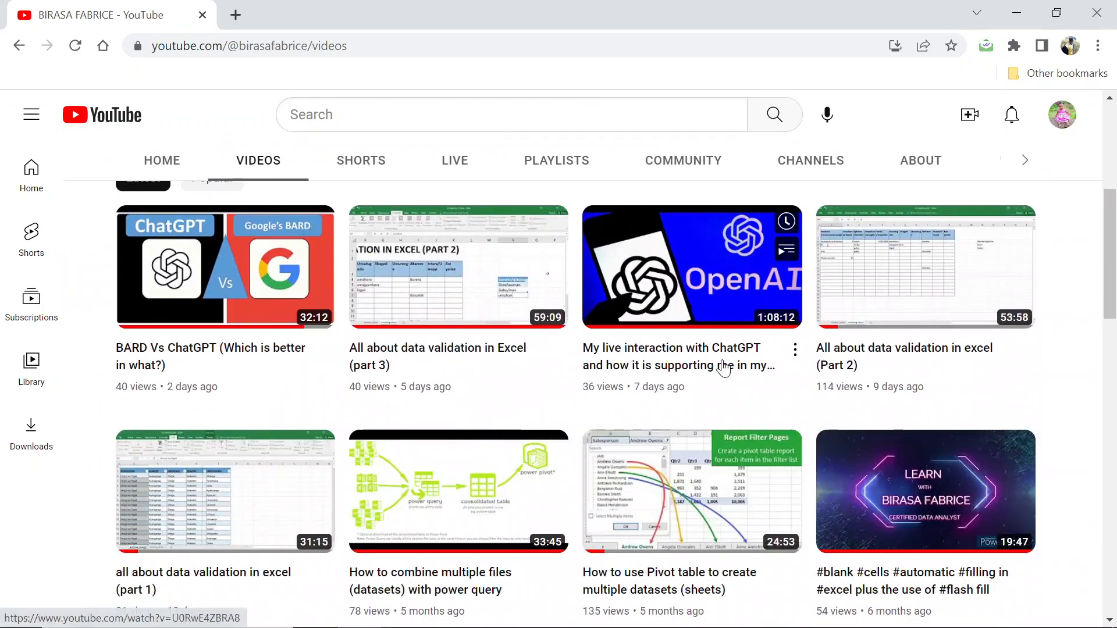
left_click(879, 356)
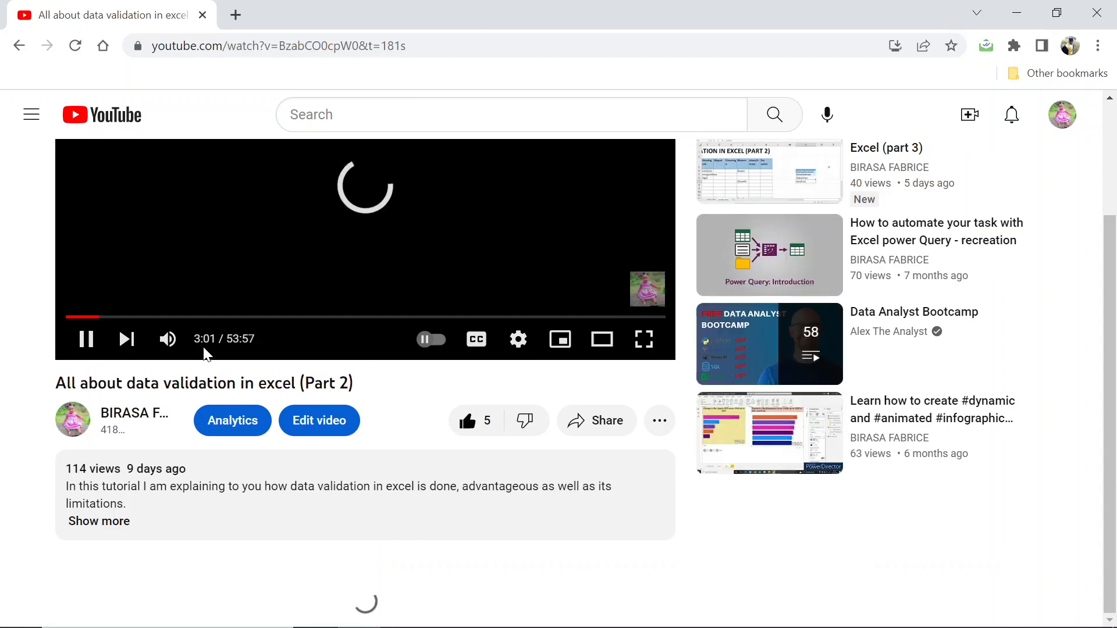
Expand the video description, mute playback and follow the GitHub dataset link.
scroll(243, 425, "down", 2)
scroll(243, 424, "down", 3)
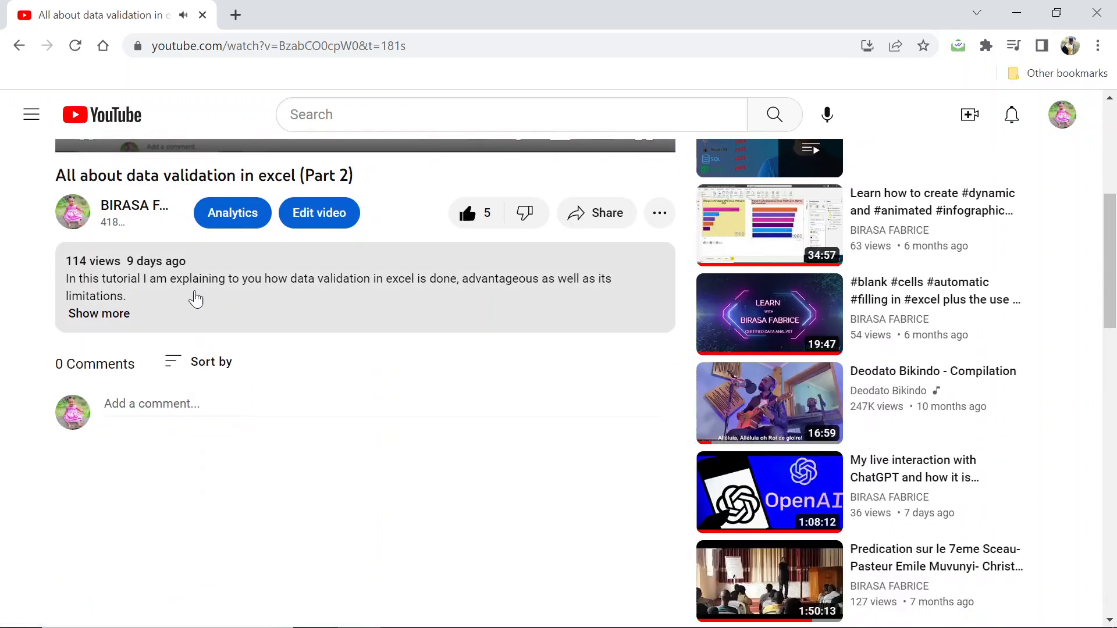
left_click(93, 314)
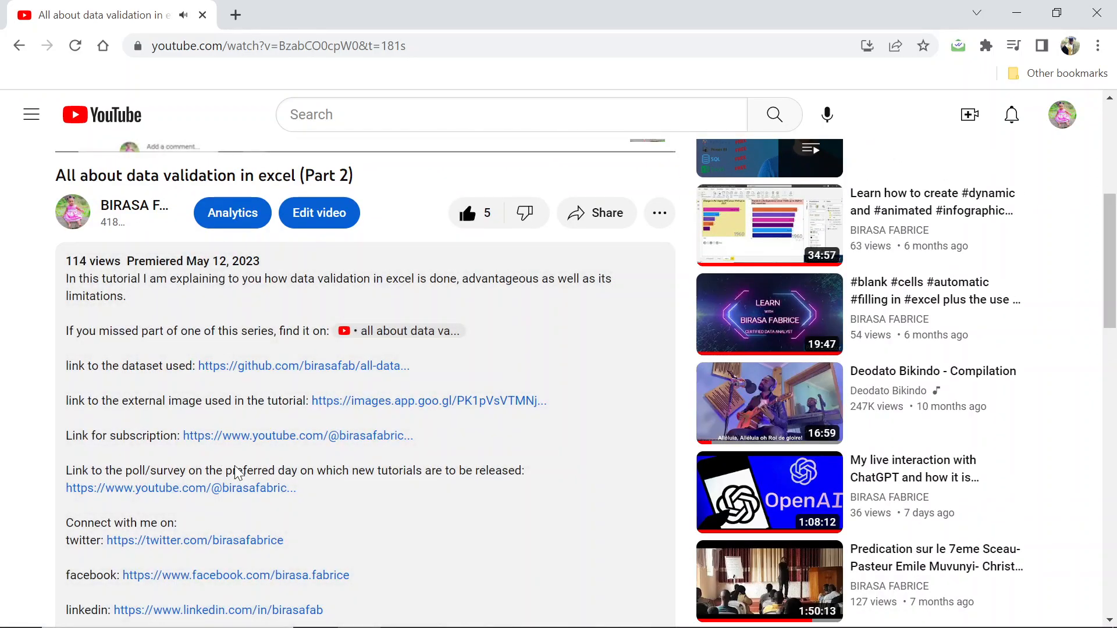
scroll(250, 398, "down", 2)
scroll(249, 397, "up", 8)
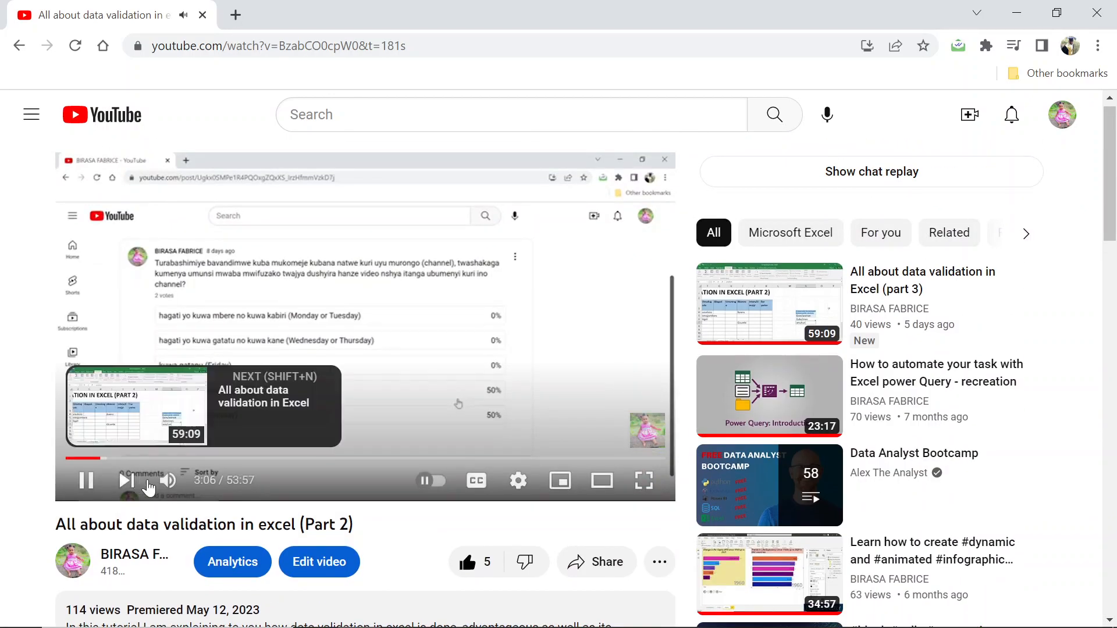
left_click(168, 480)
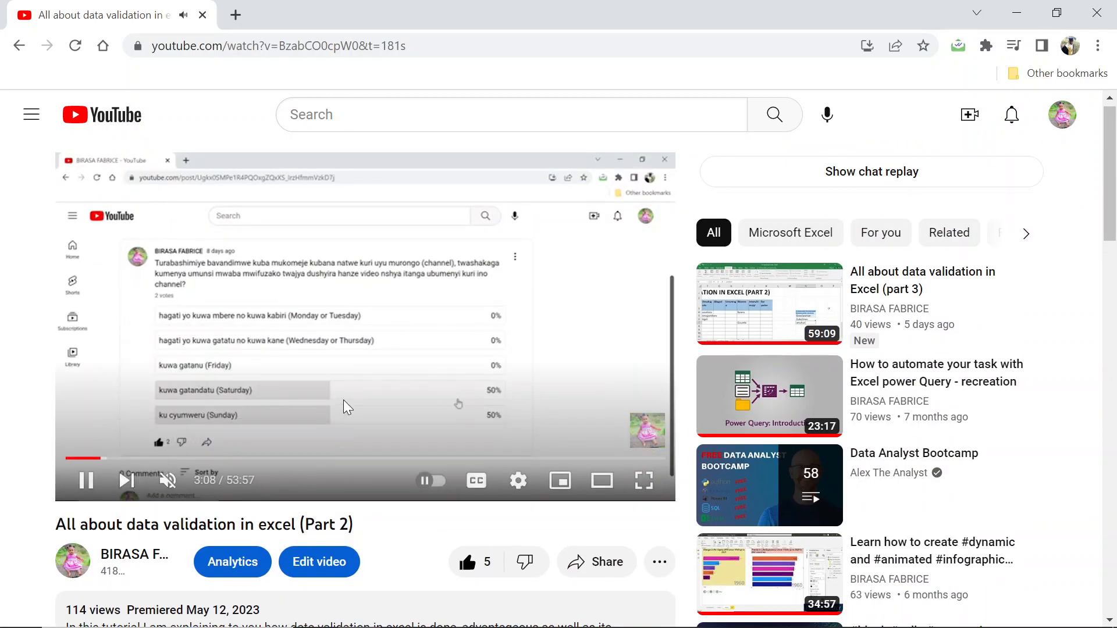
scroll(344, 402, "down", 6)
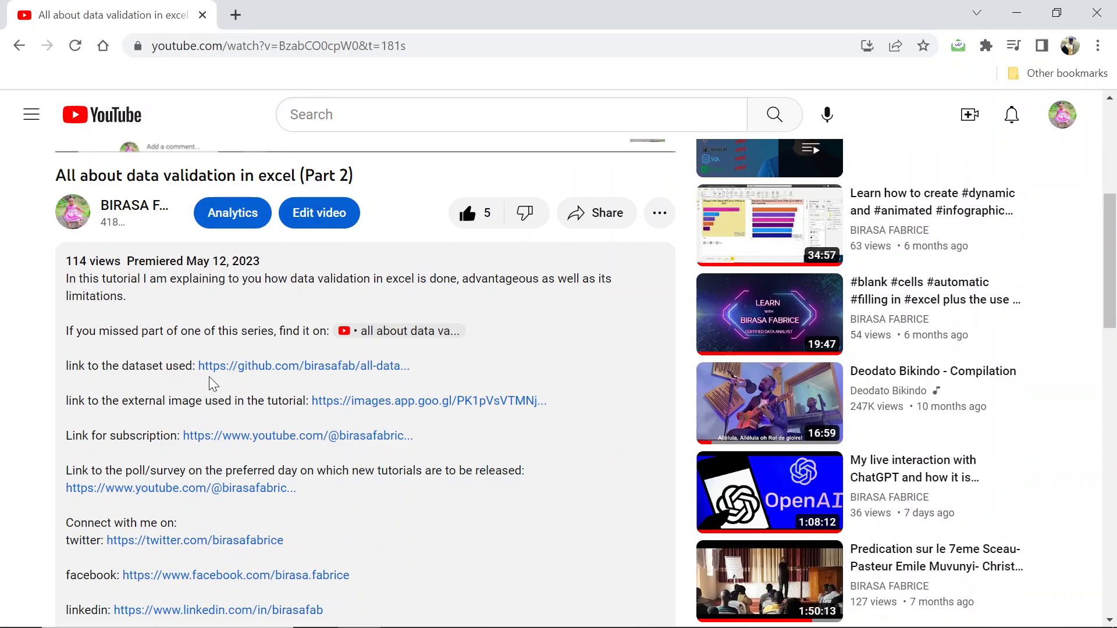
left_click(256, 367)
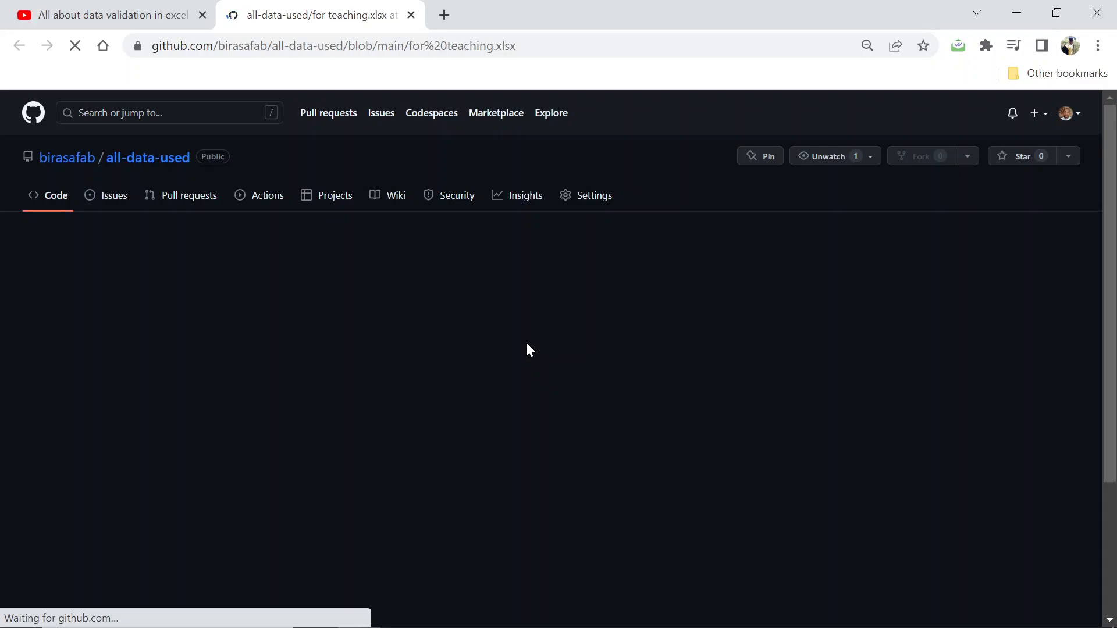
Download for teaching.xlsx via View raw and open the downloaded workbook.
left_click(657, 340)
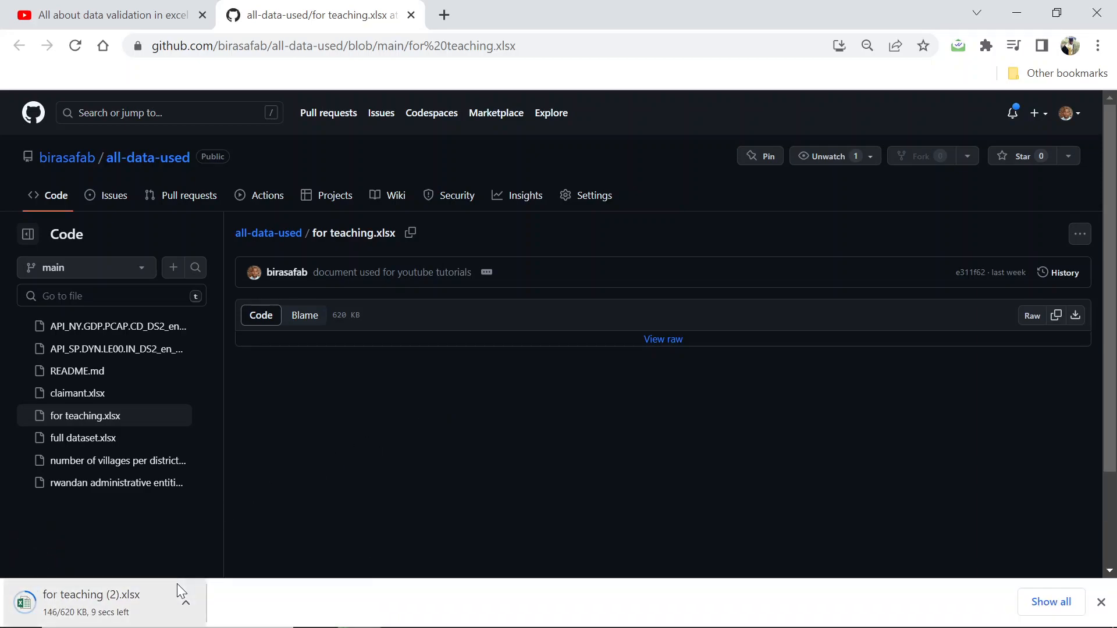
left_click(158, 599)
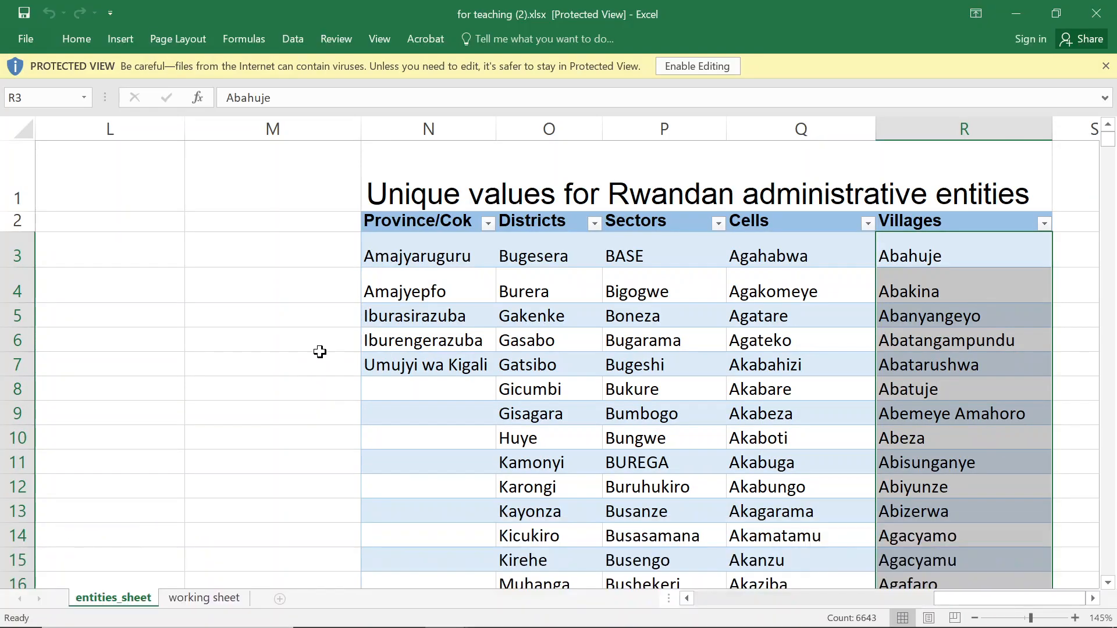
Enable editing and review the working sheet entries and source lists on entities_sheet.
left_click(703, 65)
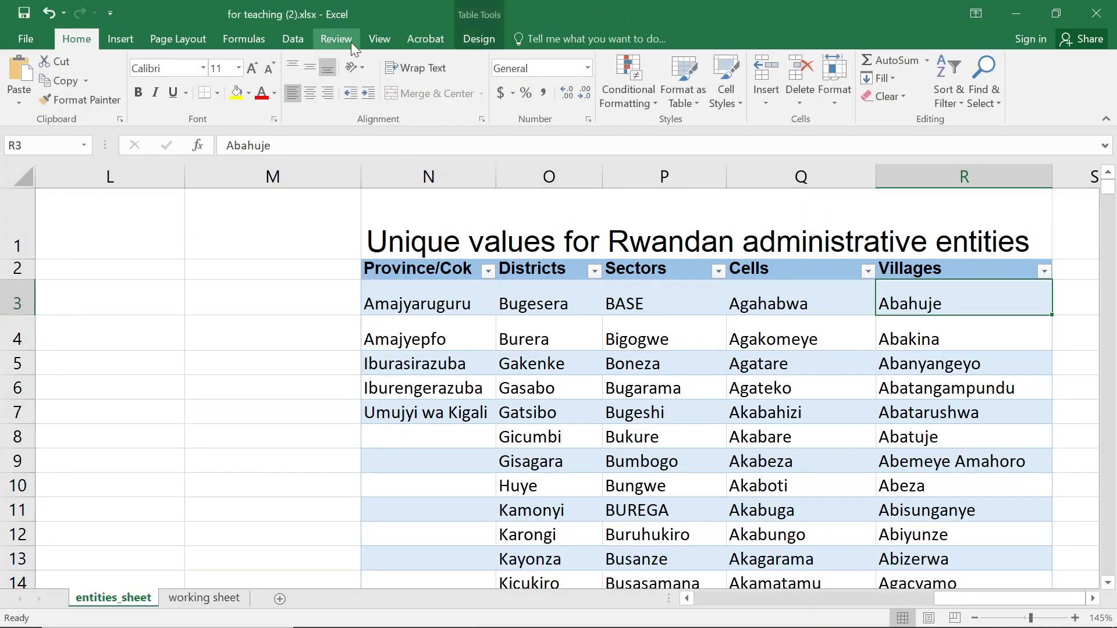
left_click(217, 598)
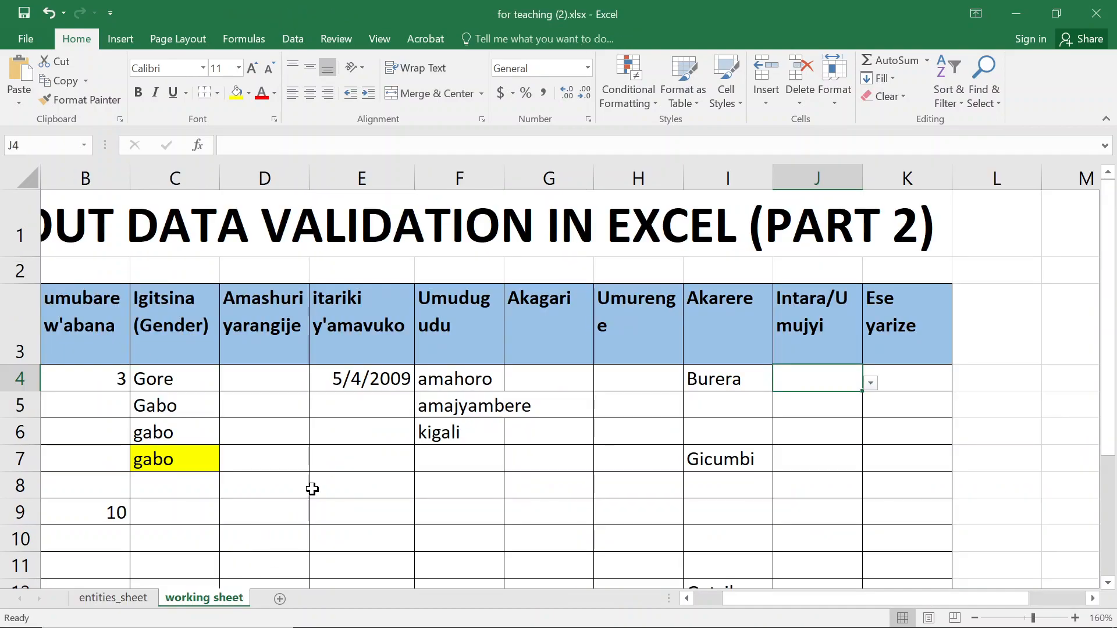
left_click(490, 440)
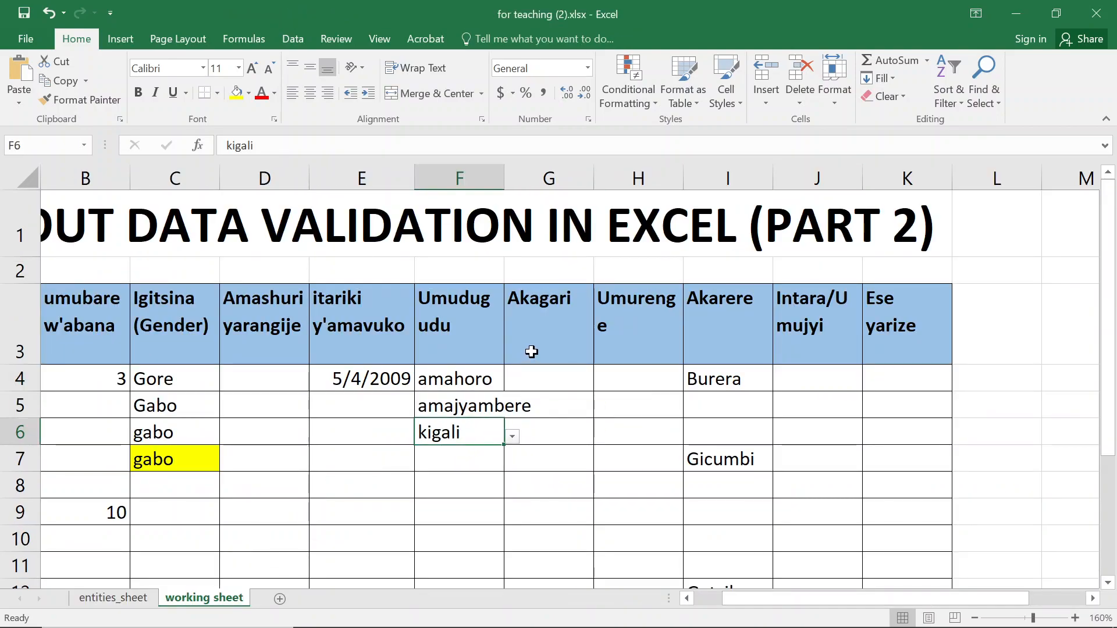
left_click(456, 379)
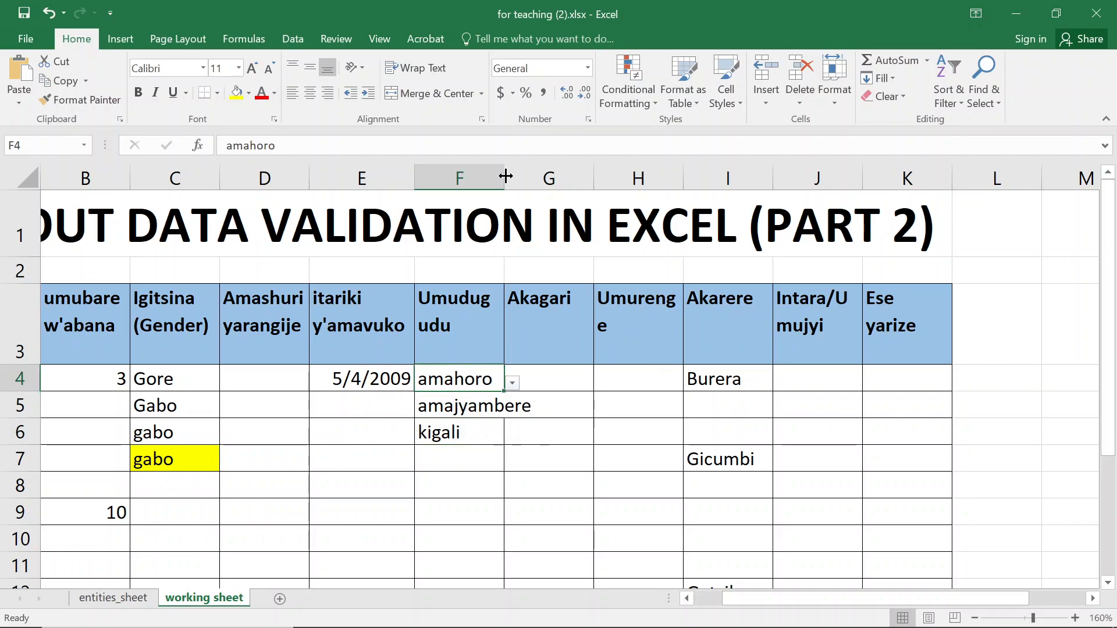
left_click(307, 36)
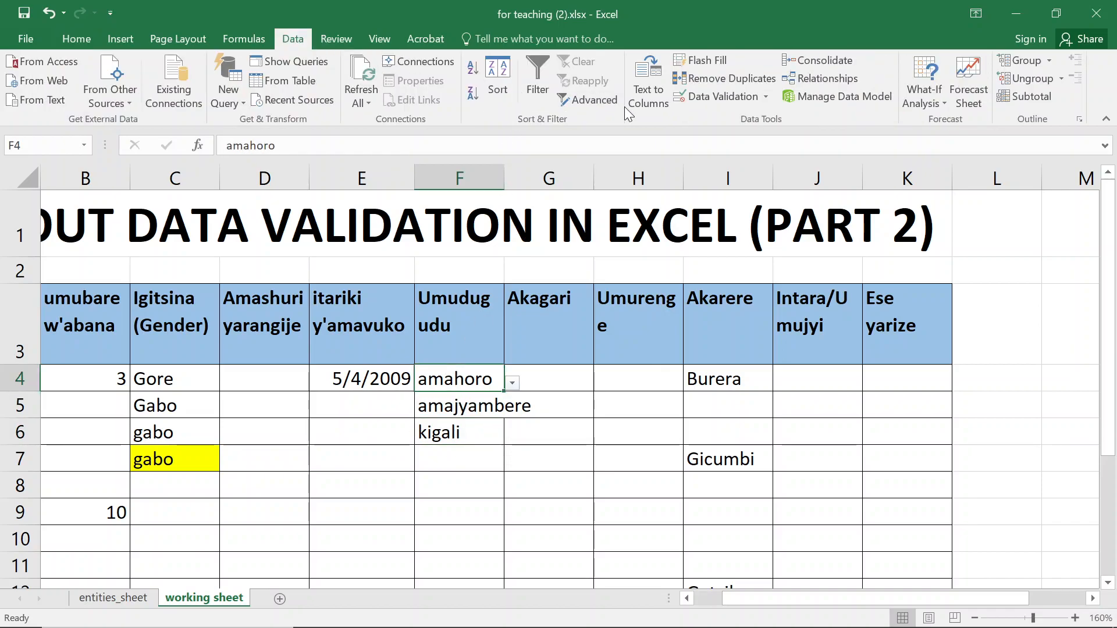
left_click(110, 600)
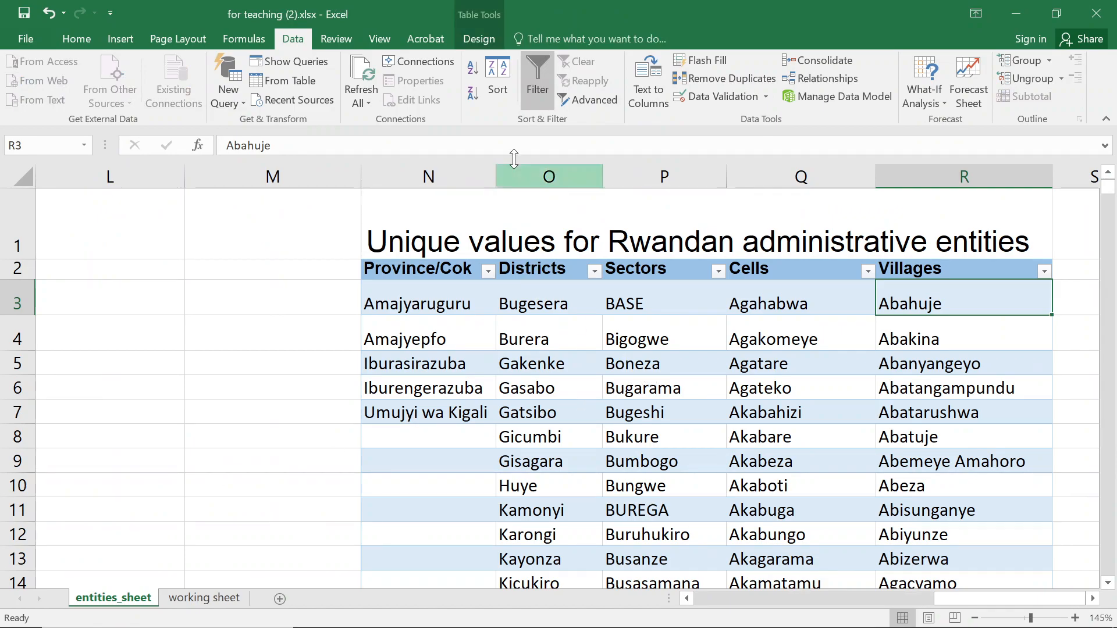
left_click(204, 598)
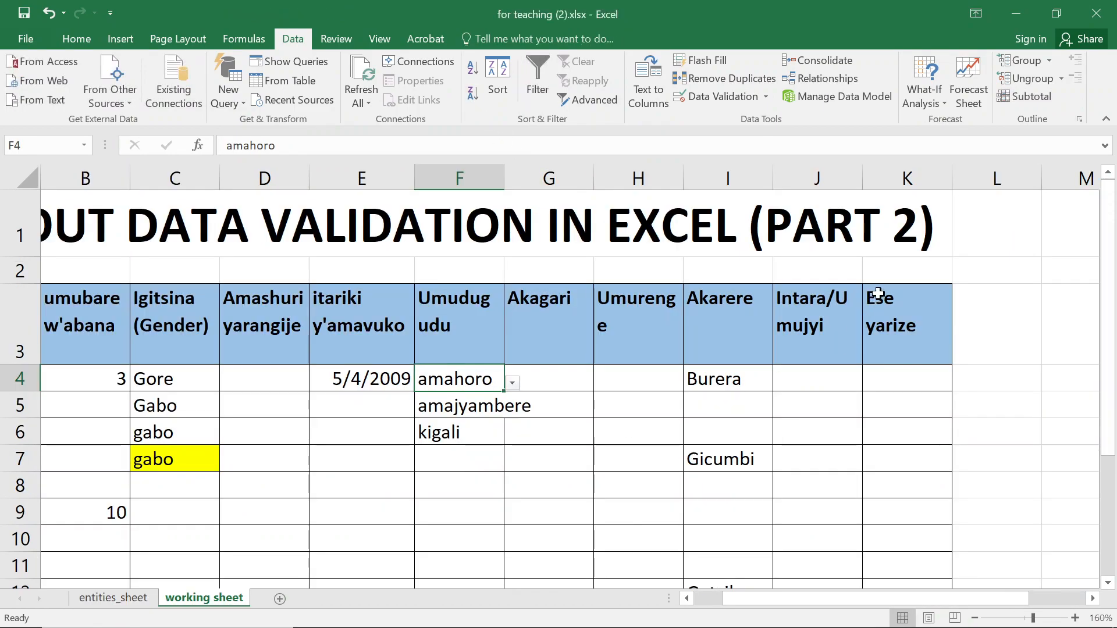
Inspect the list validation sources of cells J4 and F4.
left_click(824, 389)
left_click(693, 94)
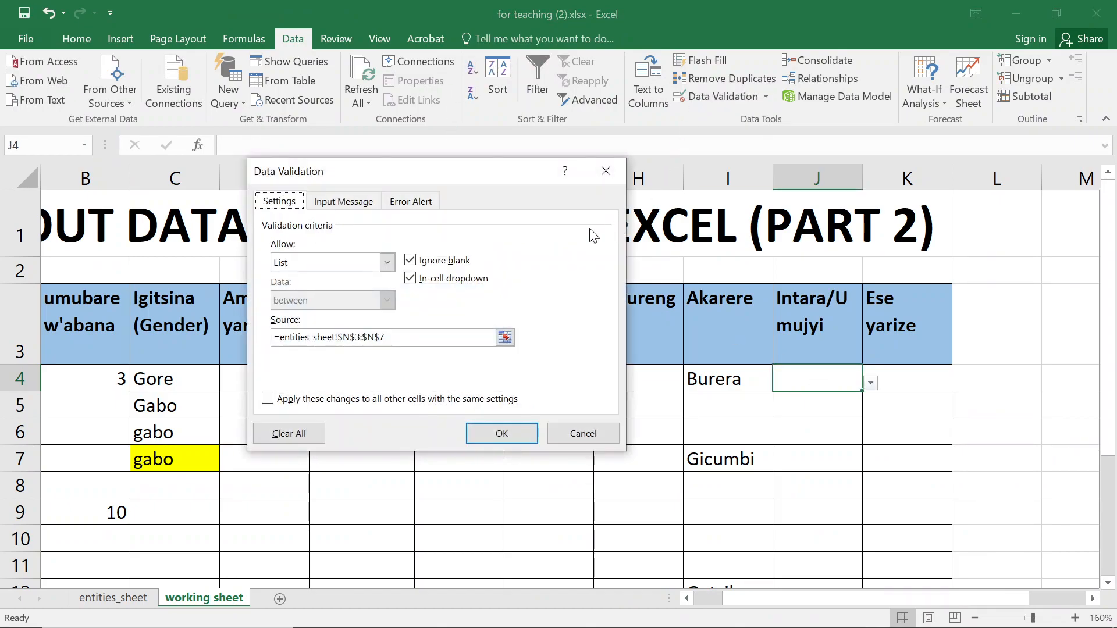
left_click(606, 171)
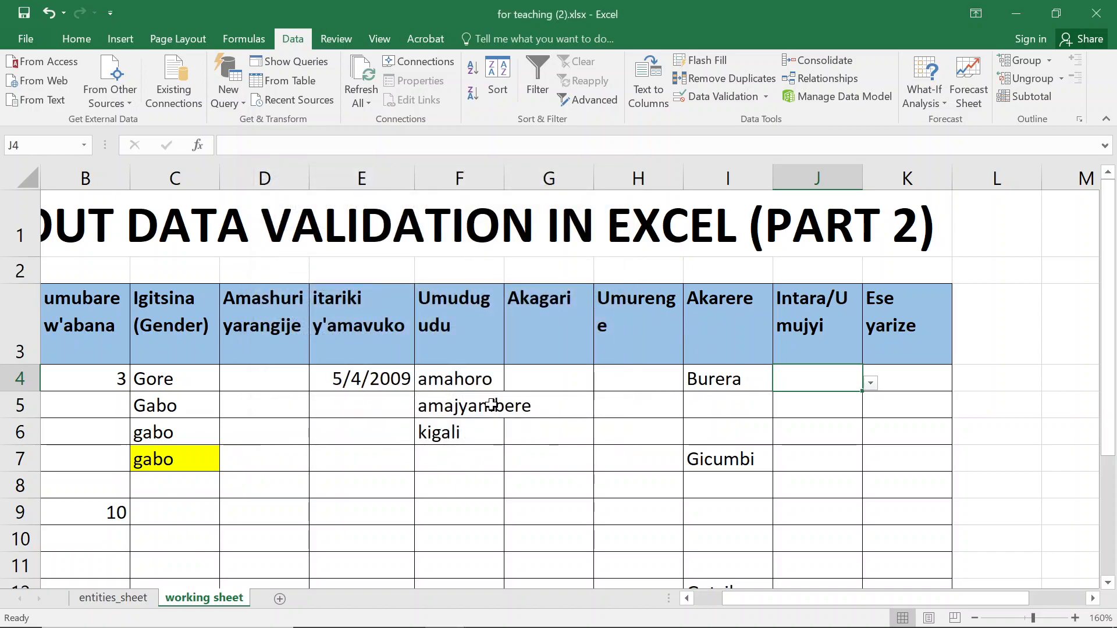
left_click(457, 384)
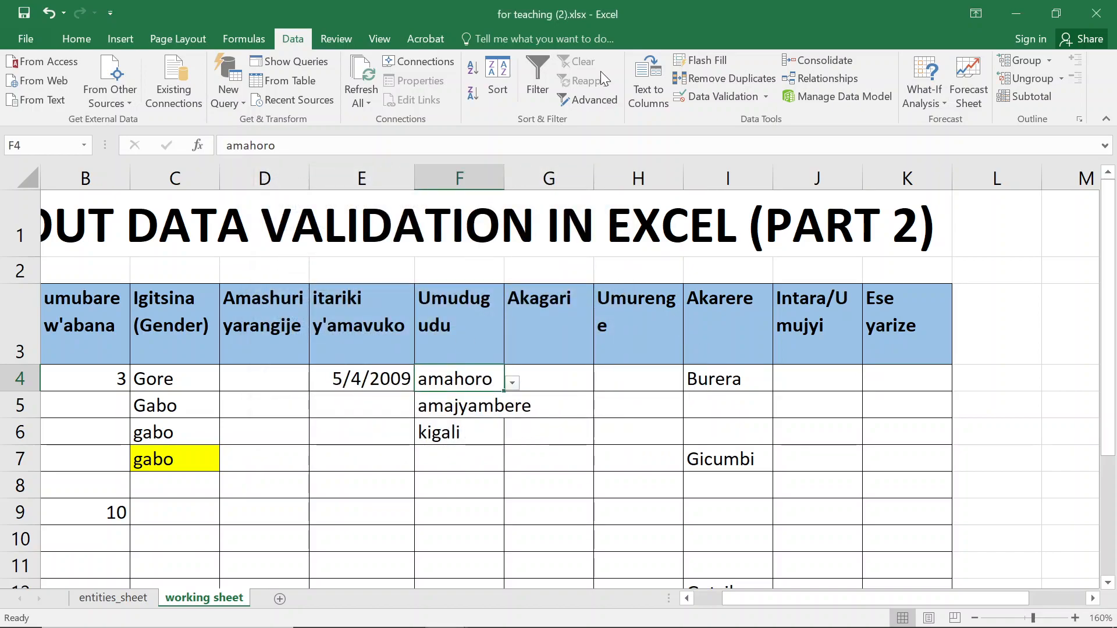
left_click(715, 96)
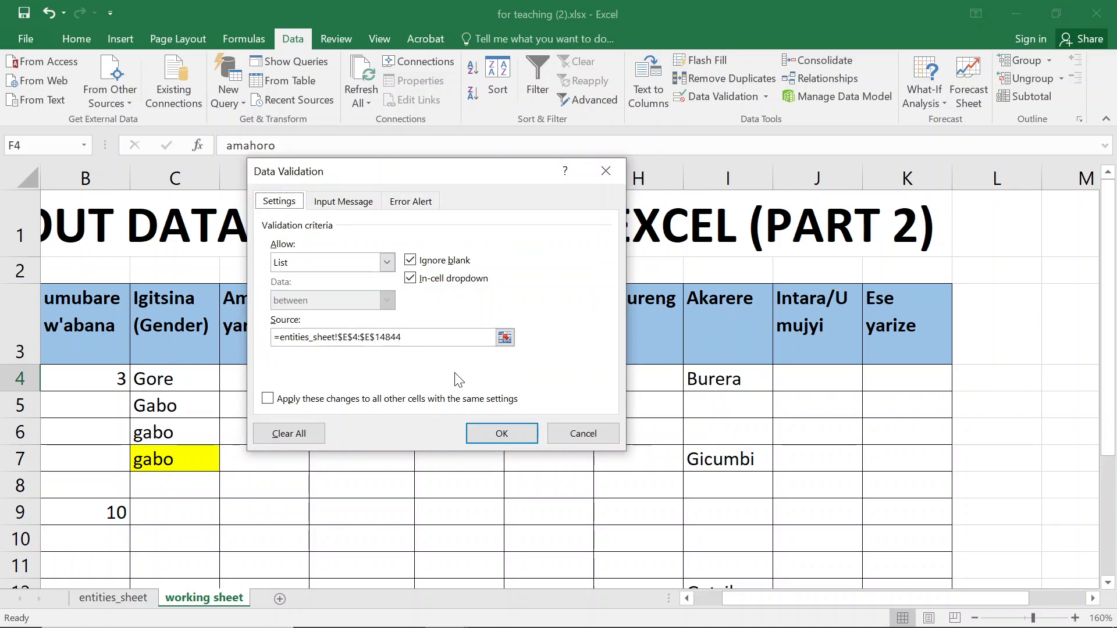
left_click(606, 171)
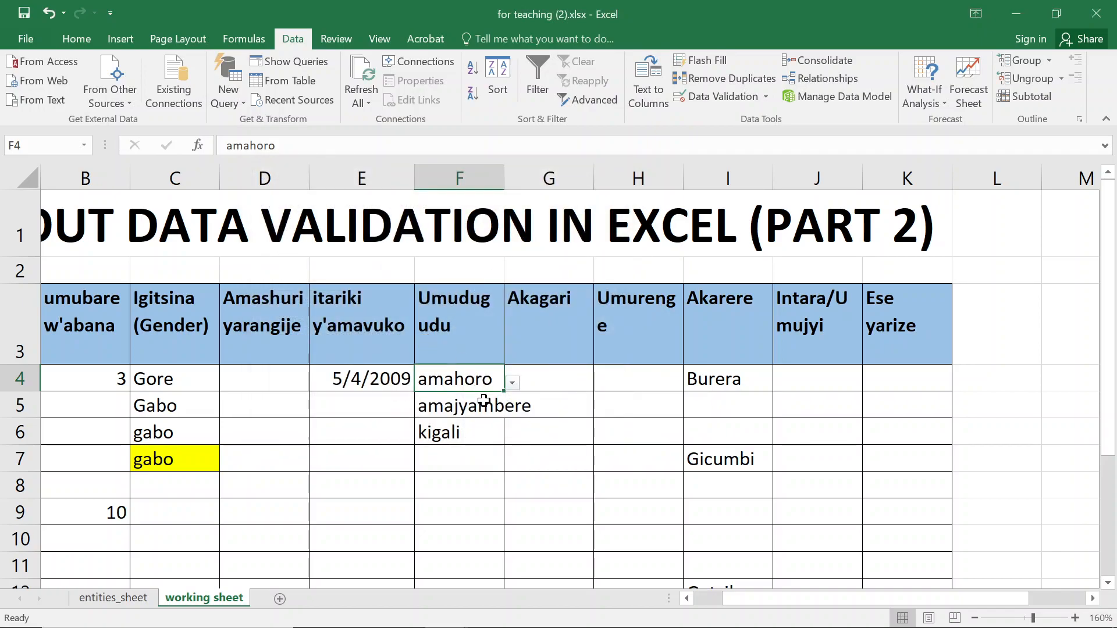
Inspect C4 and H4 validation settings, then close for teaching (2).xlsx without saving.
left_click(464, 410)
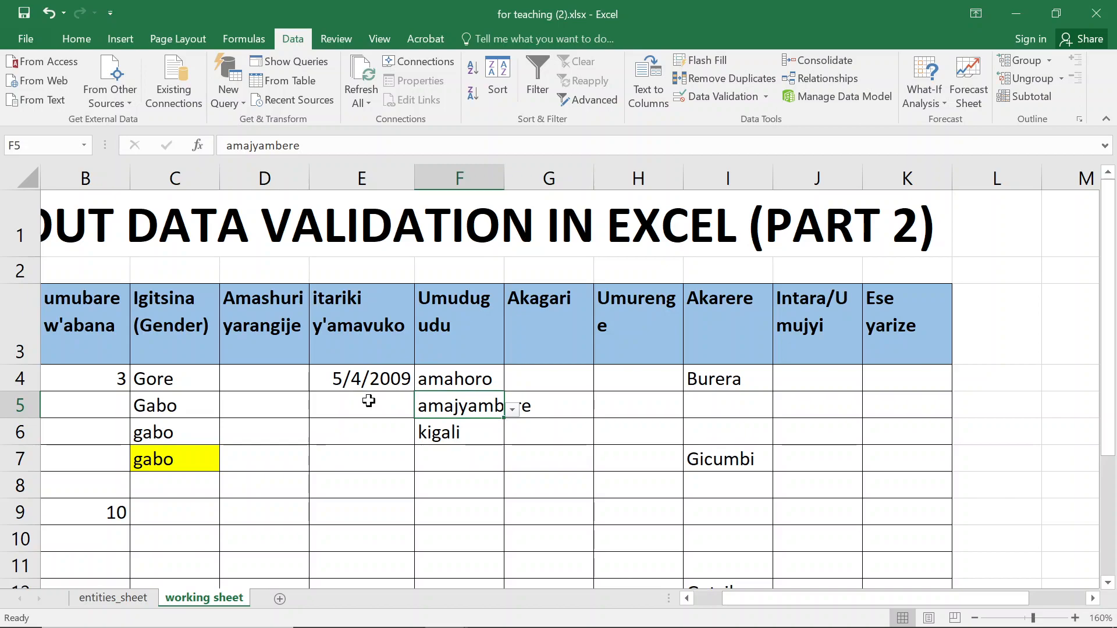
left_click(182, 375)
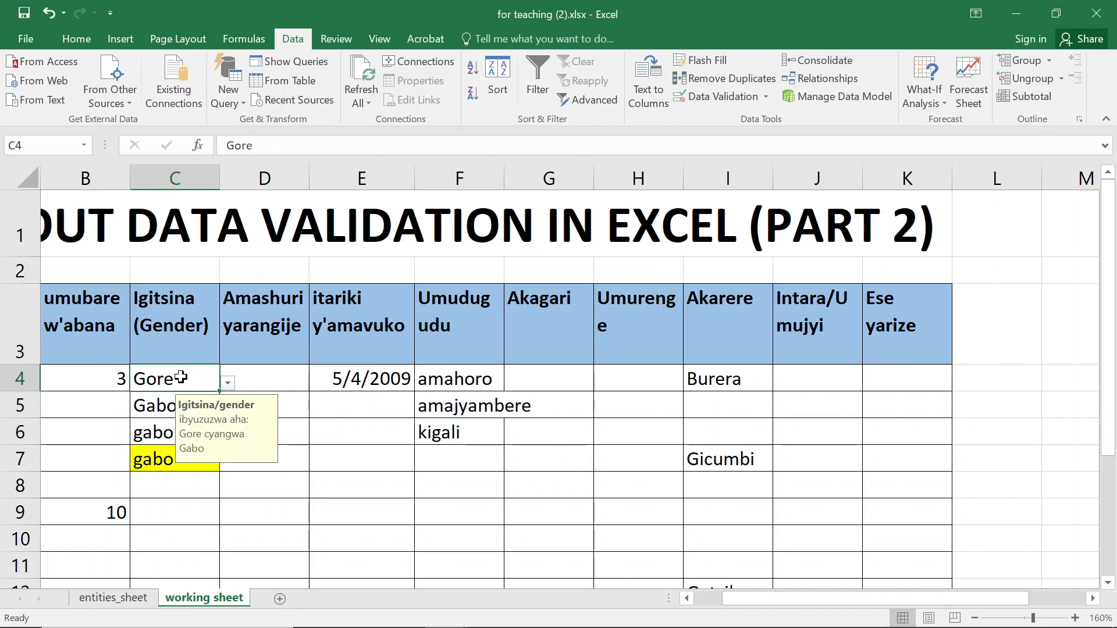
left_click(710, 98)
left_click(606, 170)
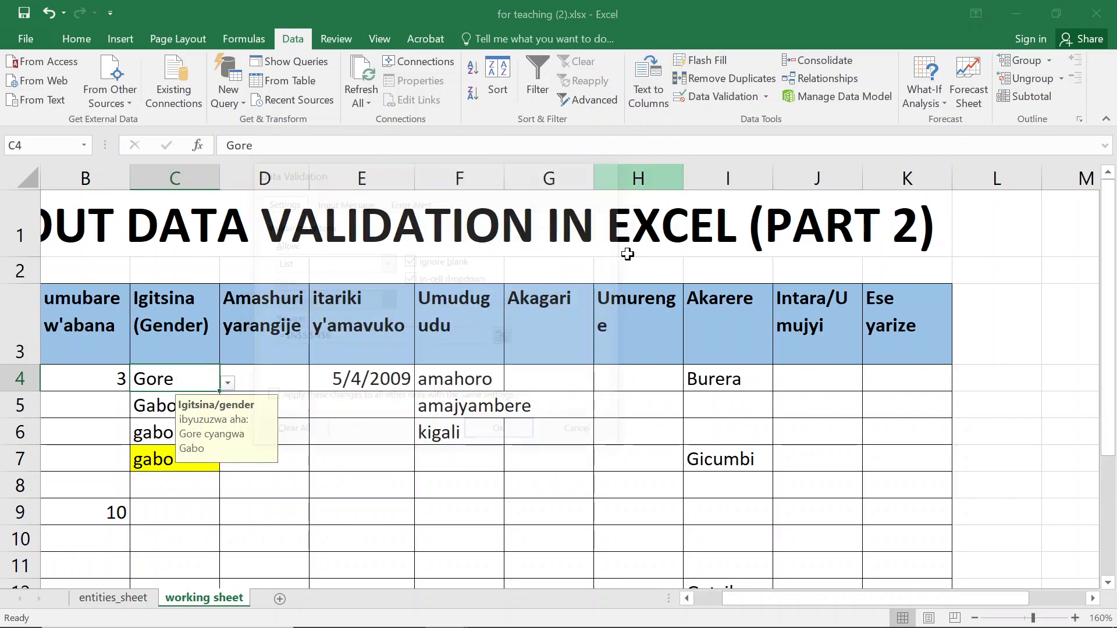
left_click(618, 378)
left_click(704, 99)
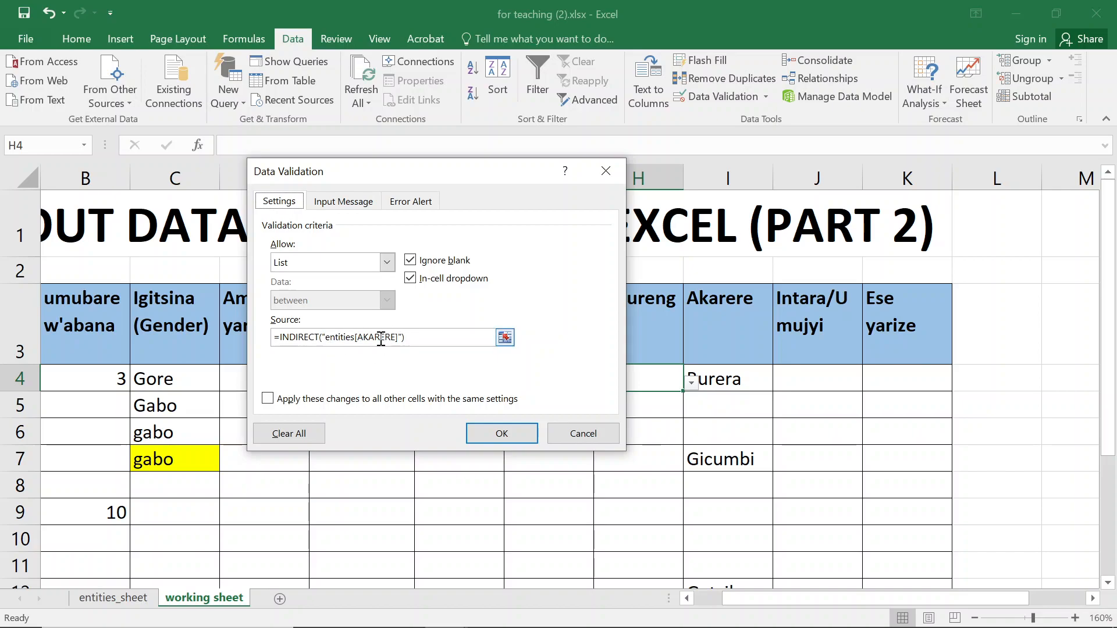
left_click(605, 171)
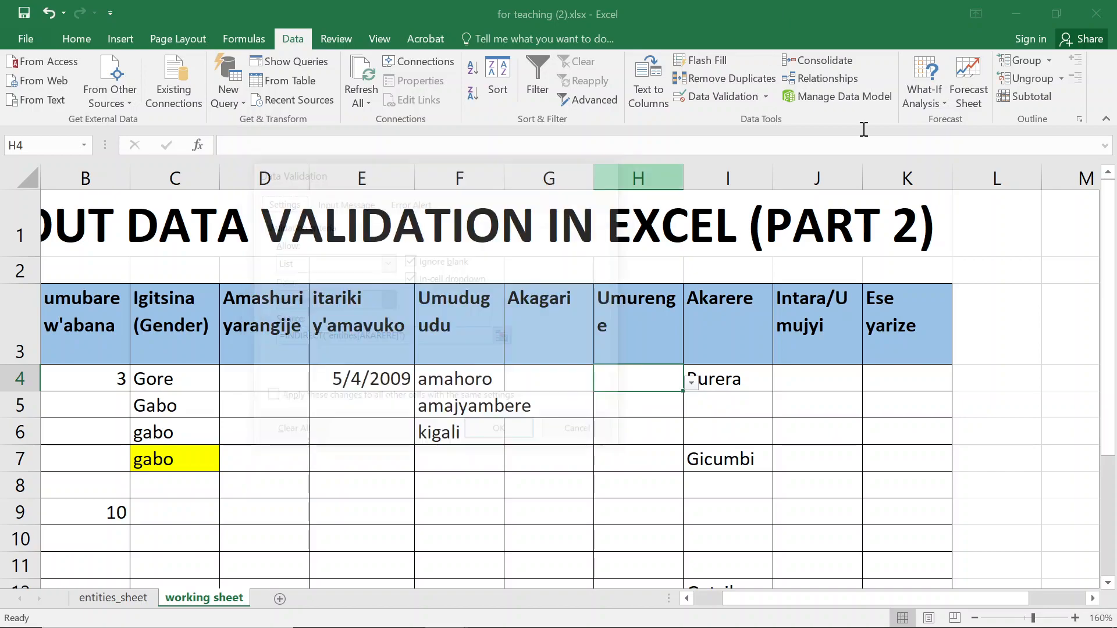
left_click(1112, 7)
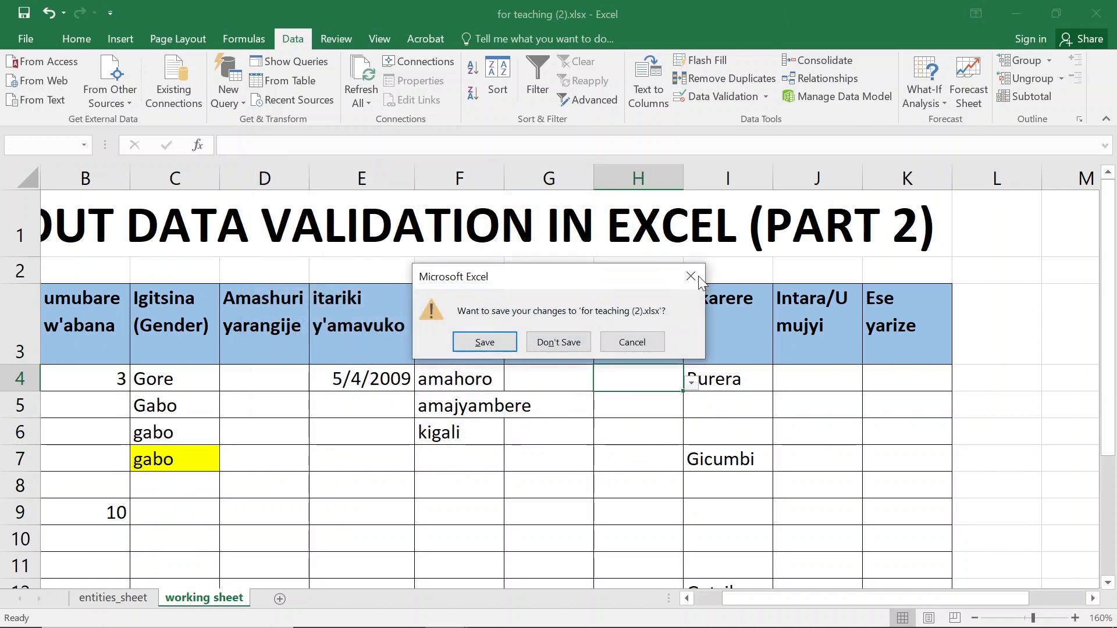
left_click(560, 349)
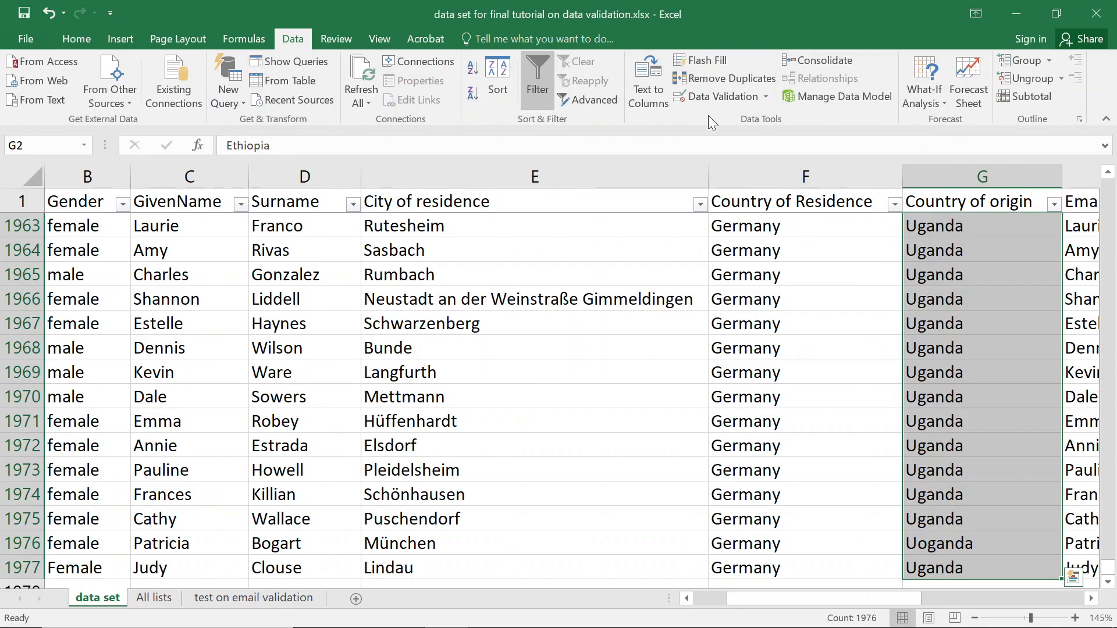
Replace the Country of origin list source with the pasted INDIRECT table reference.
left_click(714, 95)
left_click_drag(367, 337, 277, 337)
left_click(277, 337)
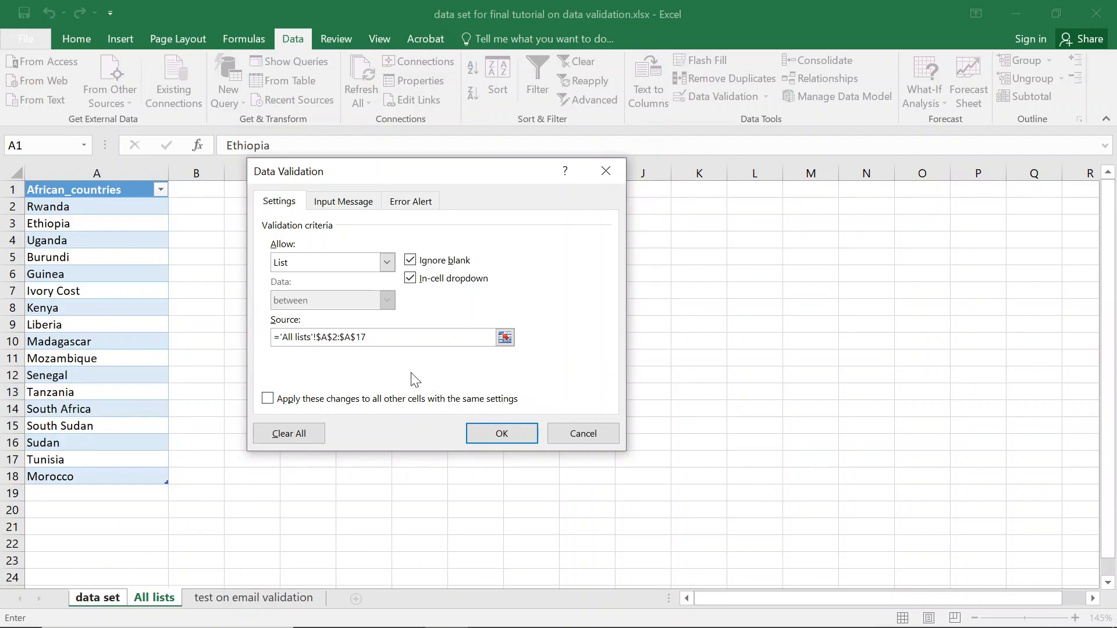
left_click_drag(384, 338, 282, 336)
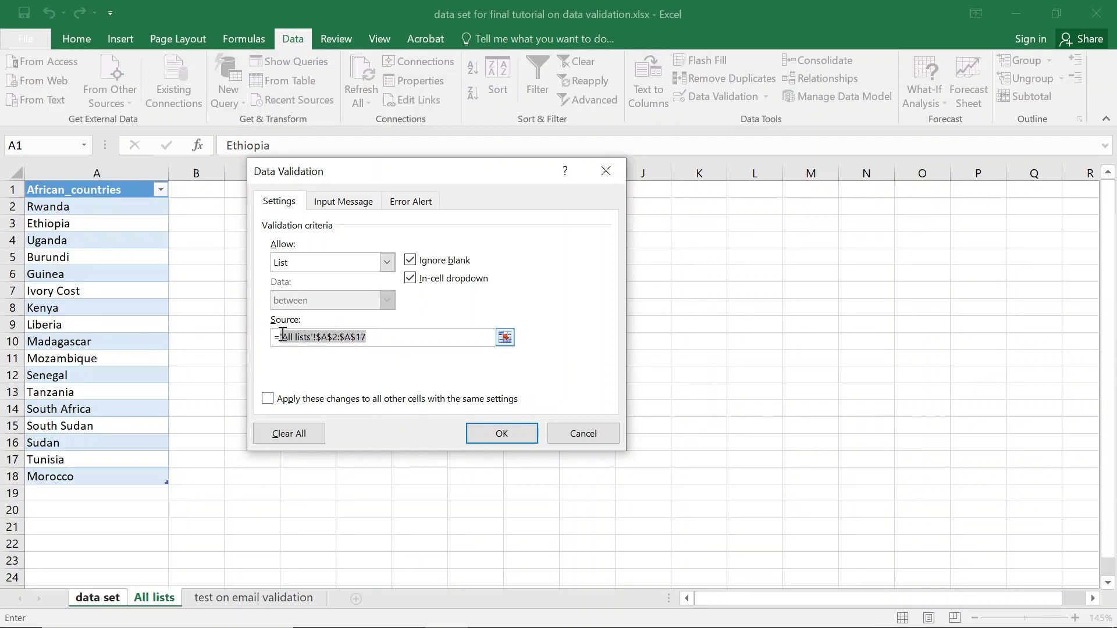
key("BackSpace")
type("indirect(africa[\"African_countries\"])")
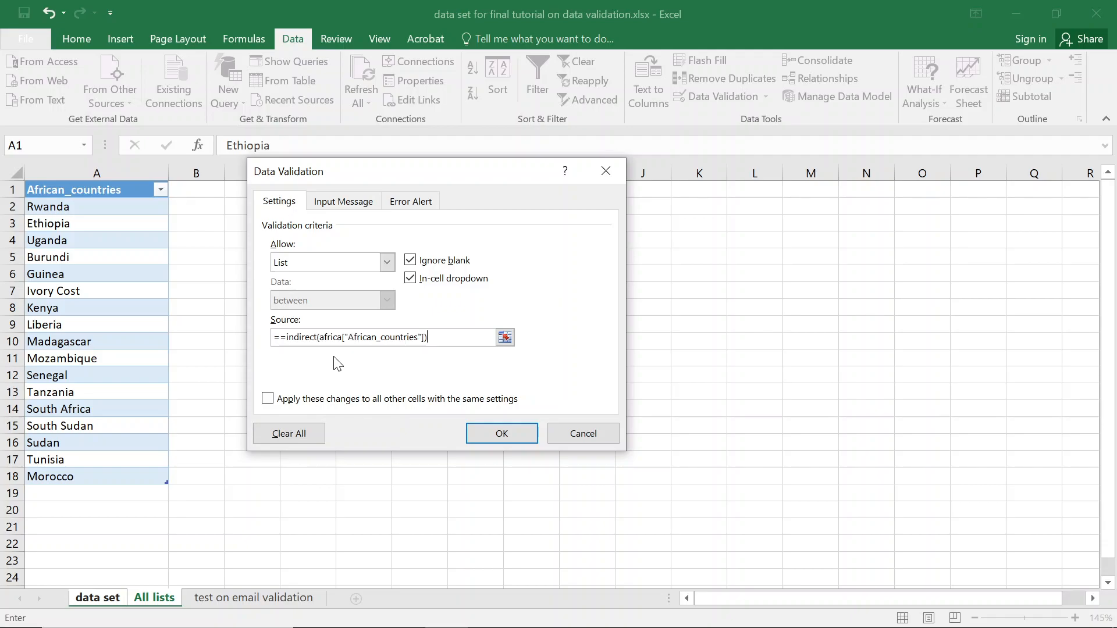
Fix the equals sign and quote marks so the source reads INDIRECT("africa[African_countries]"), and confirm.
left_click(281, 338)
type("=")
key("BackSpace")
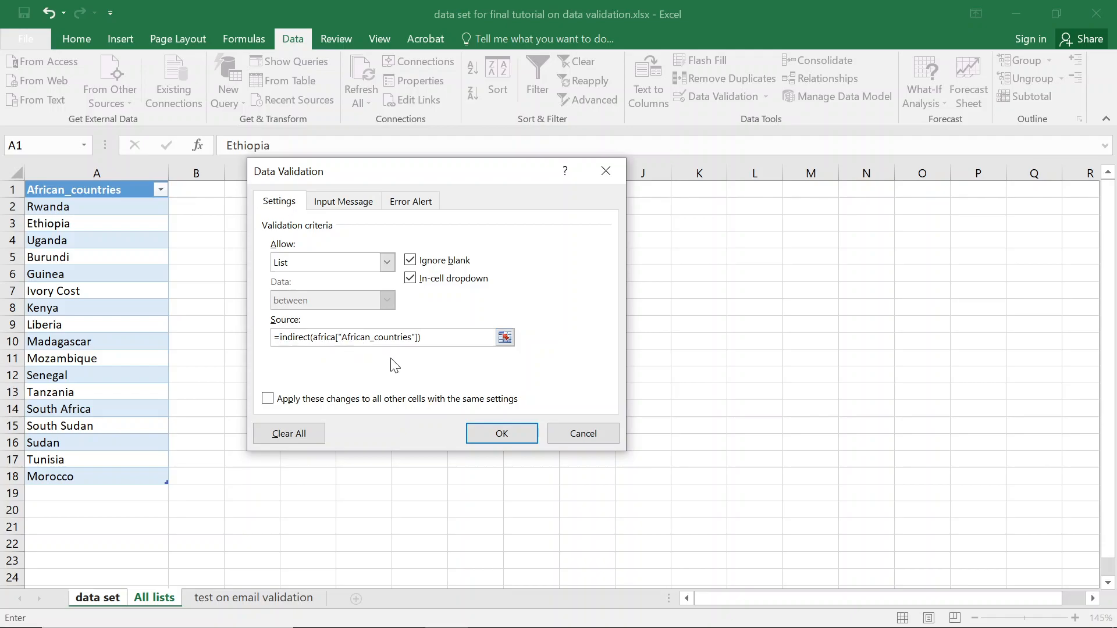
key("BackSpace")
left_click(315, 337)
type("\"")
key("Return")
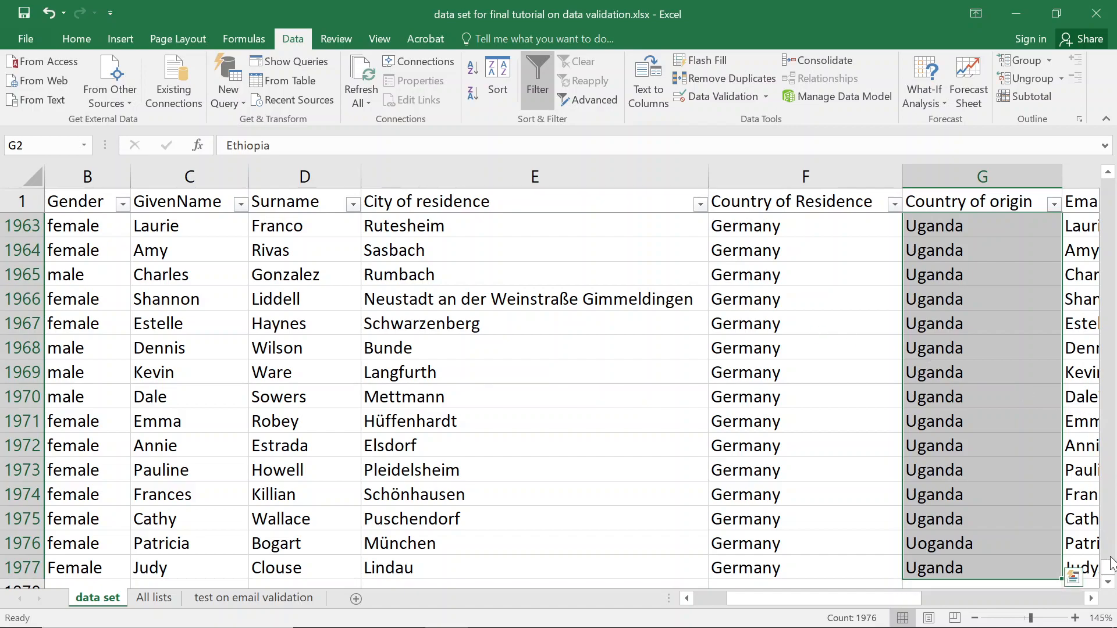
From G5, circle all invalid data, accept the 255-cells warning, and scroll to row 138.
left_click_drag(1111, 574, 1111, 186)
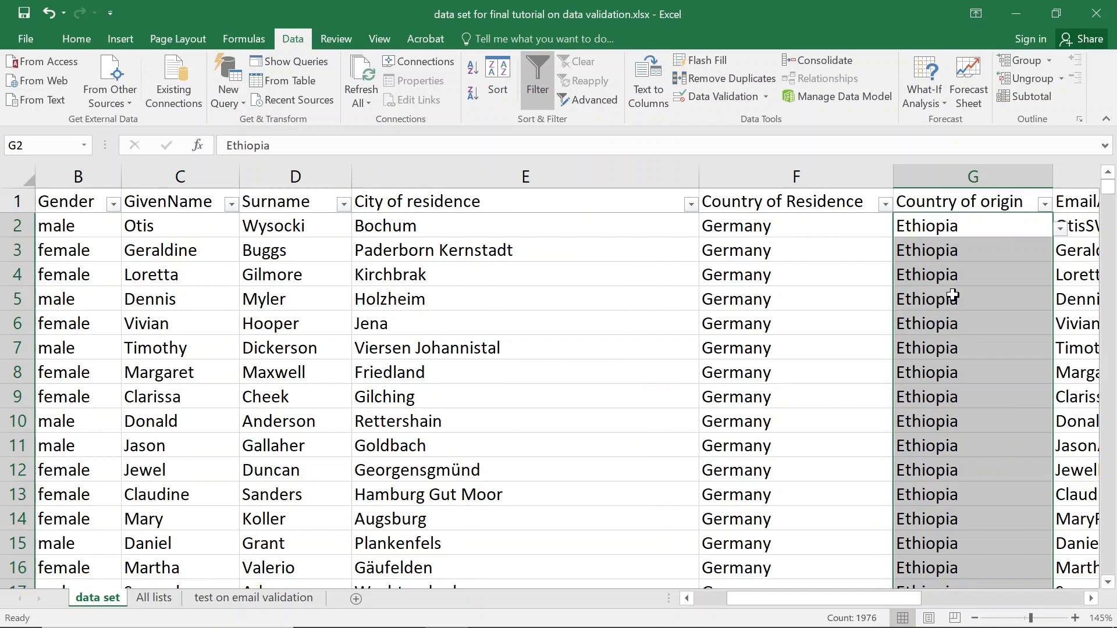
left_click(997, 302)
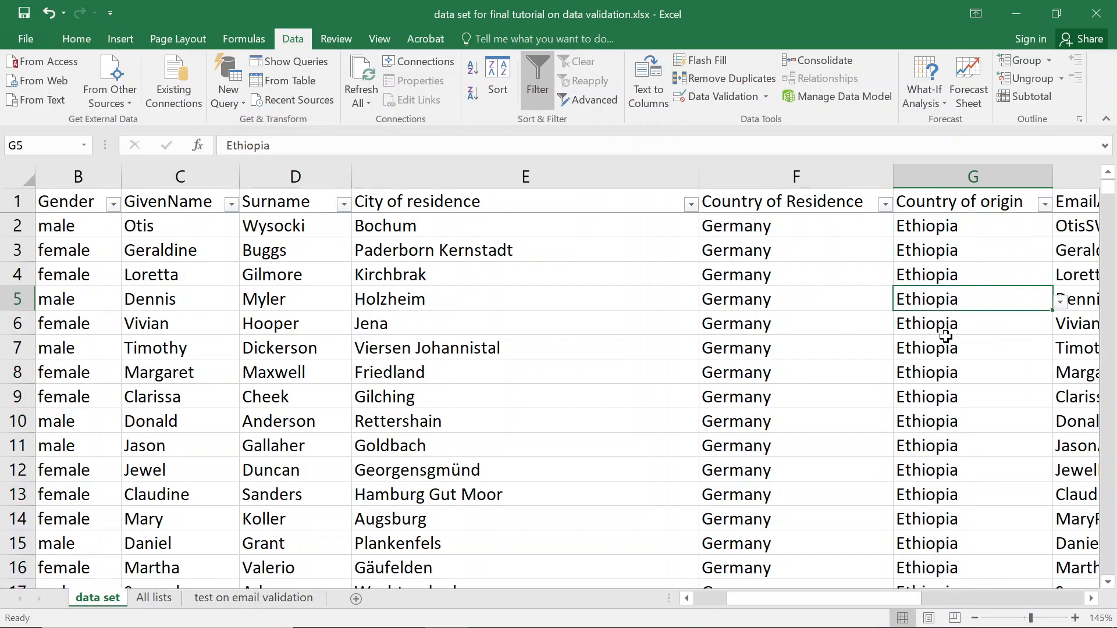
left_click(766, 100)
left_click(728, 153)
left_click(566, 369)
scroll(949, 394, "down", 6)
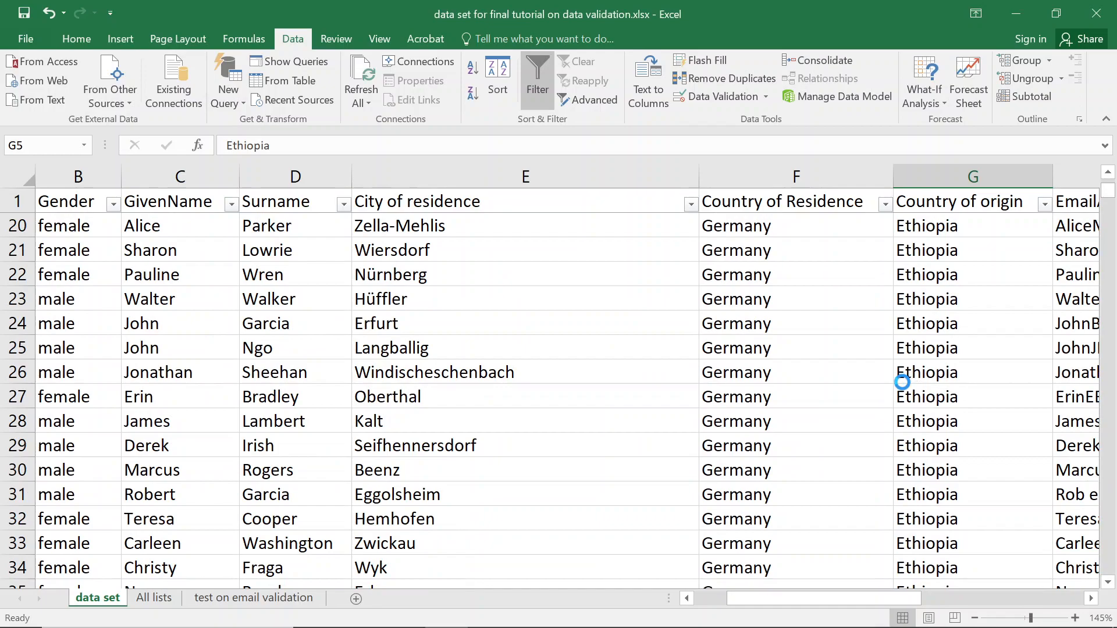
scroll(902, 382, "down", 3, "ctrl")
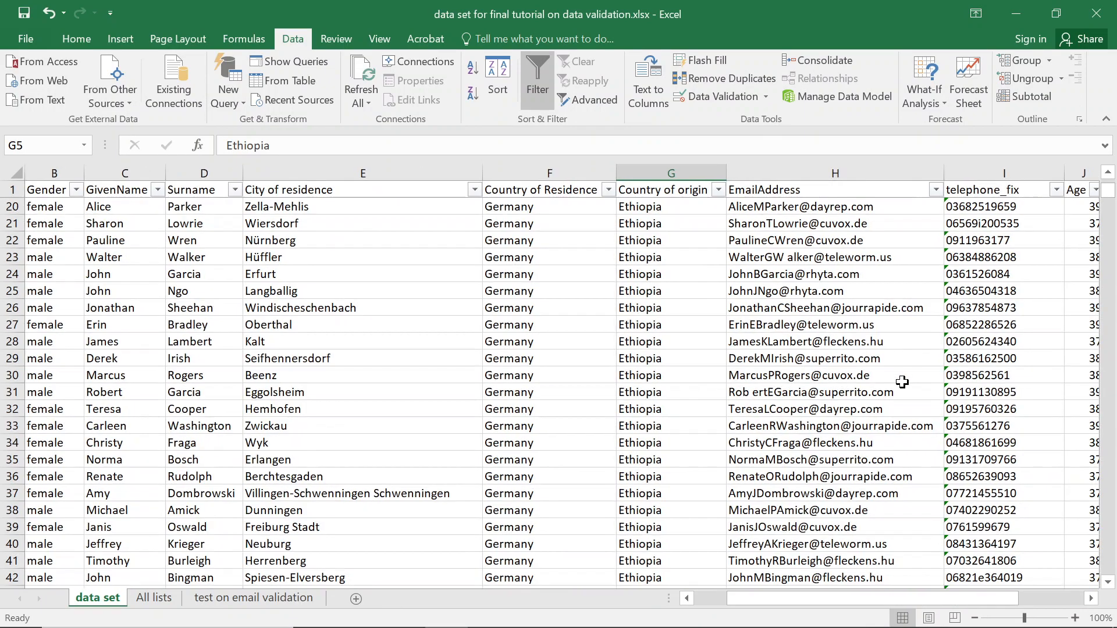
scroll(704, 379, "down", 8)
scroll(698, 379, "down", 20)
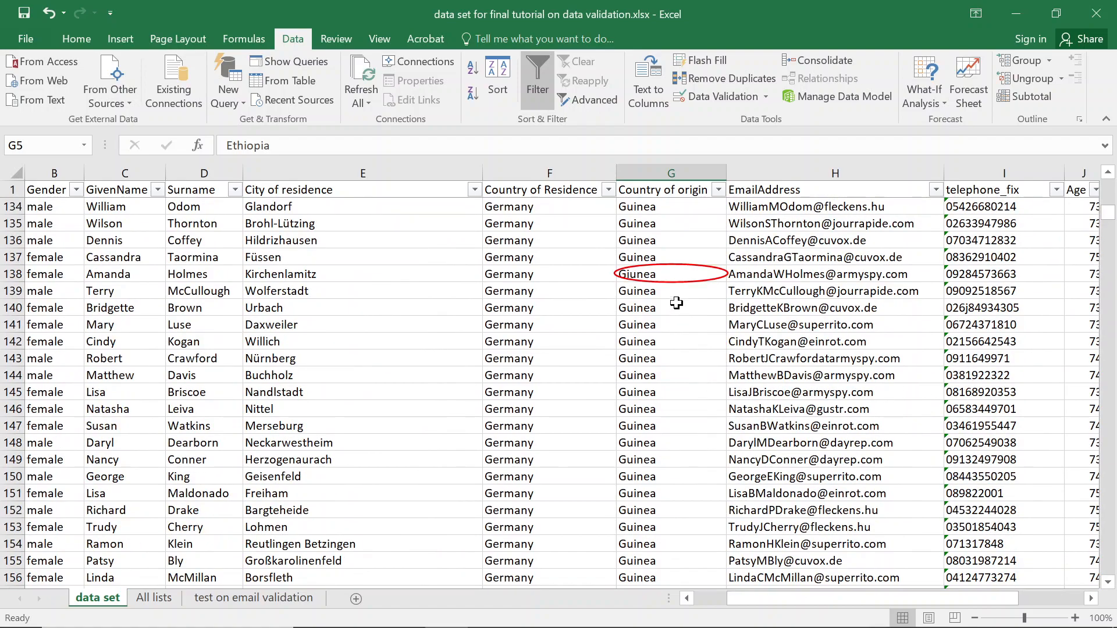
Change G138 from Giunea to Guinea, then page further down the data.
left_click(679, 276)
left_click(734, 275)
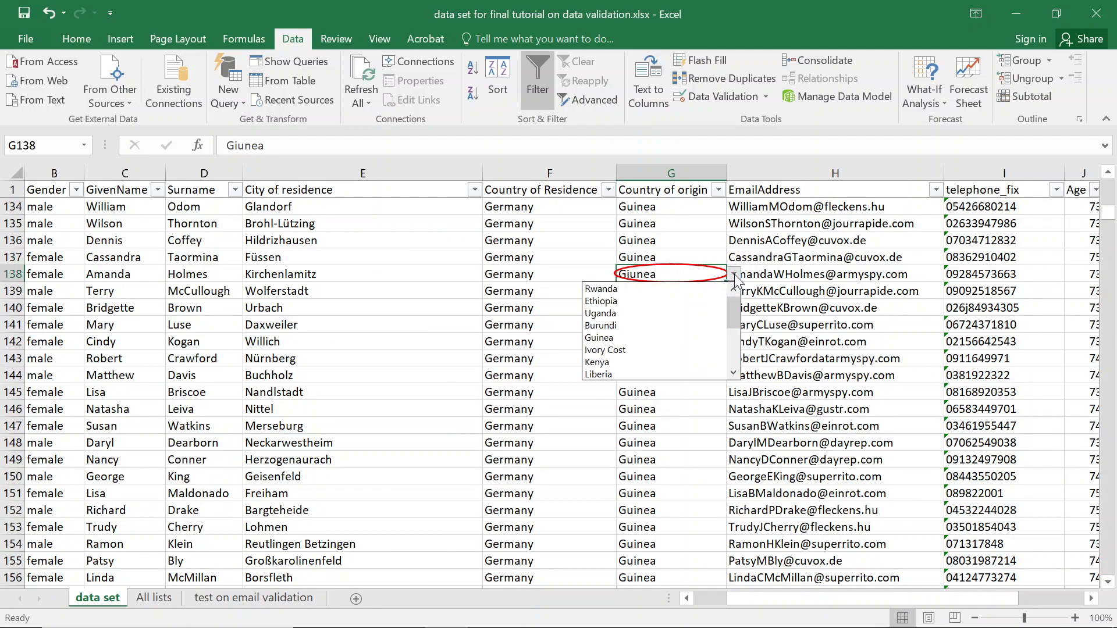
left_click(707, 277)
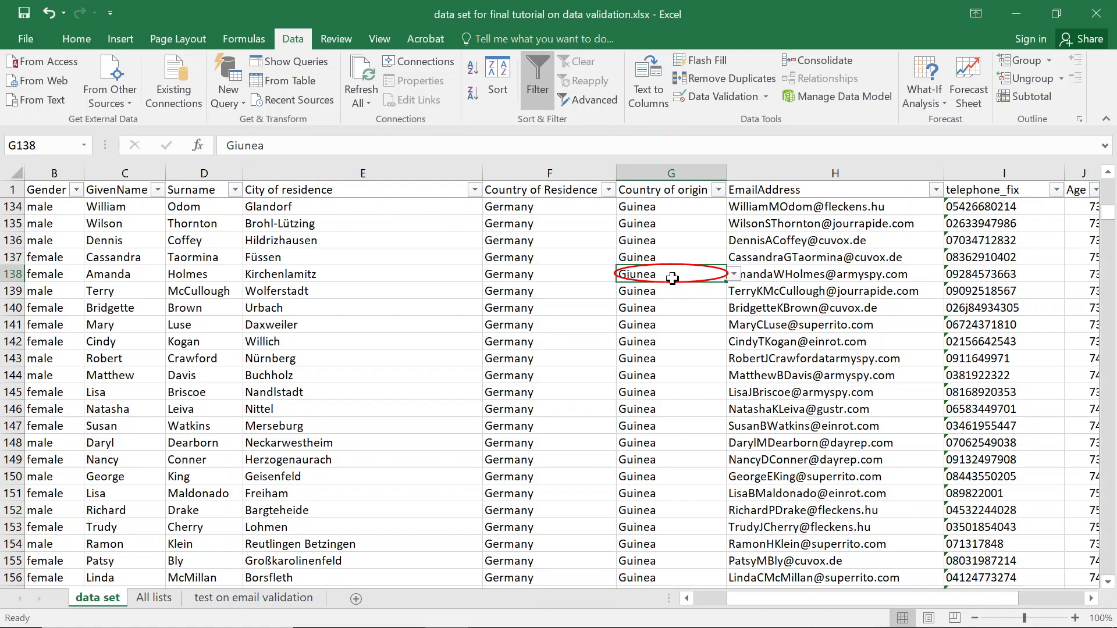
double_click(630, 275)
key("BackSpace")
type("i")
key("Return")
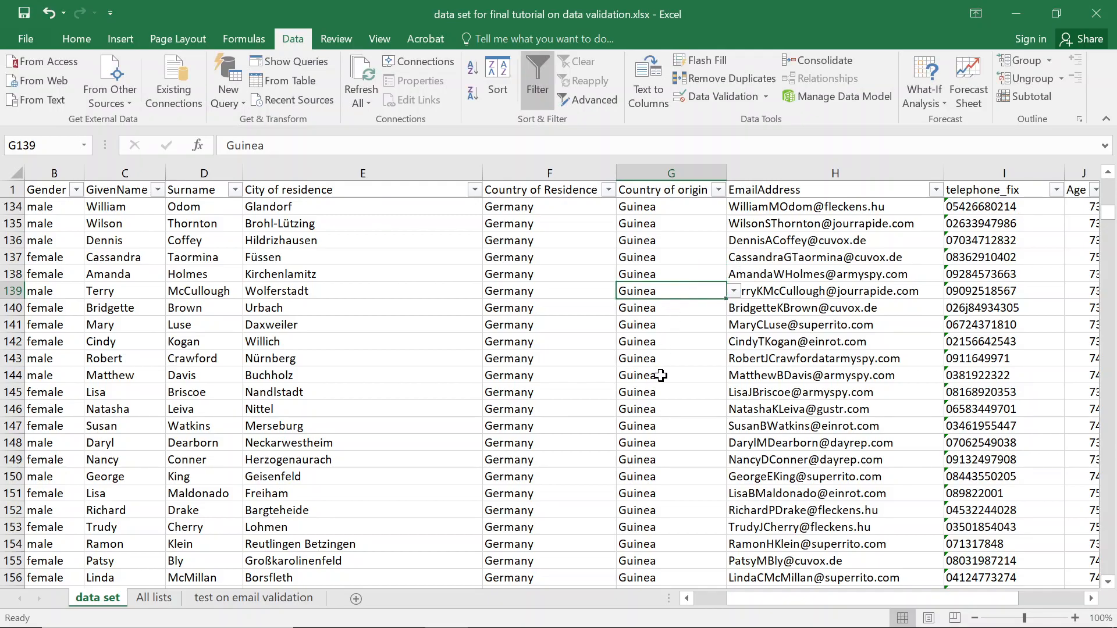
scroll(661, 375, "down", 13)
scroll(659, 376, "down", 20)
scroll(641, 371, "down", 19)
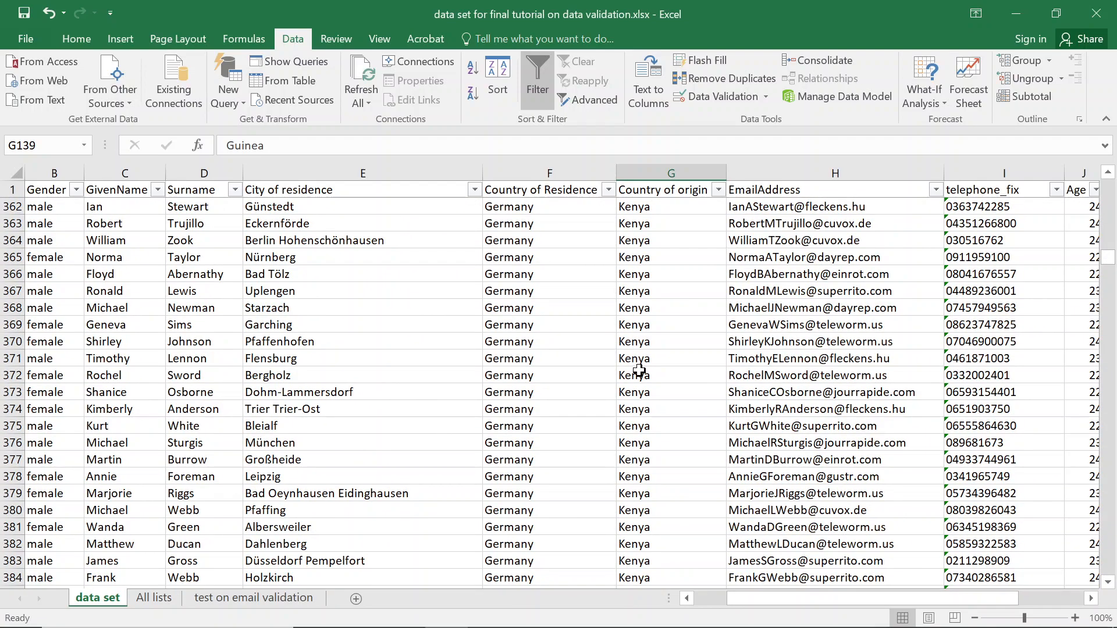
key("Page_Down")
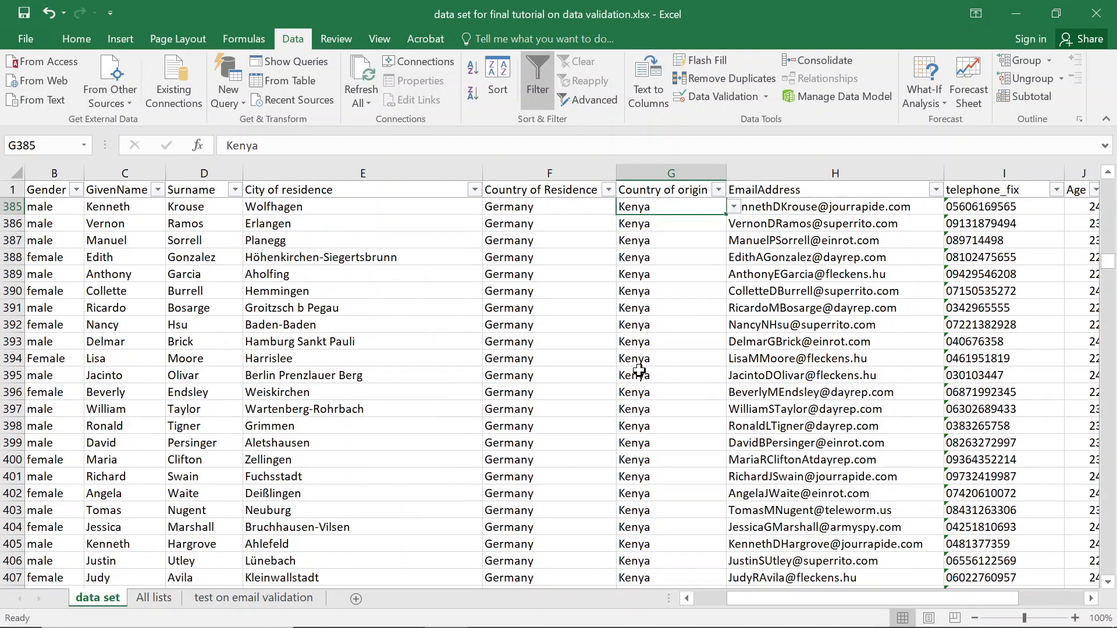
Filter Country of origin to the Morocco rows using the search 'mor'.
left_click(719, 190)
type("mor")
key("Return")
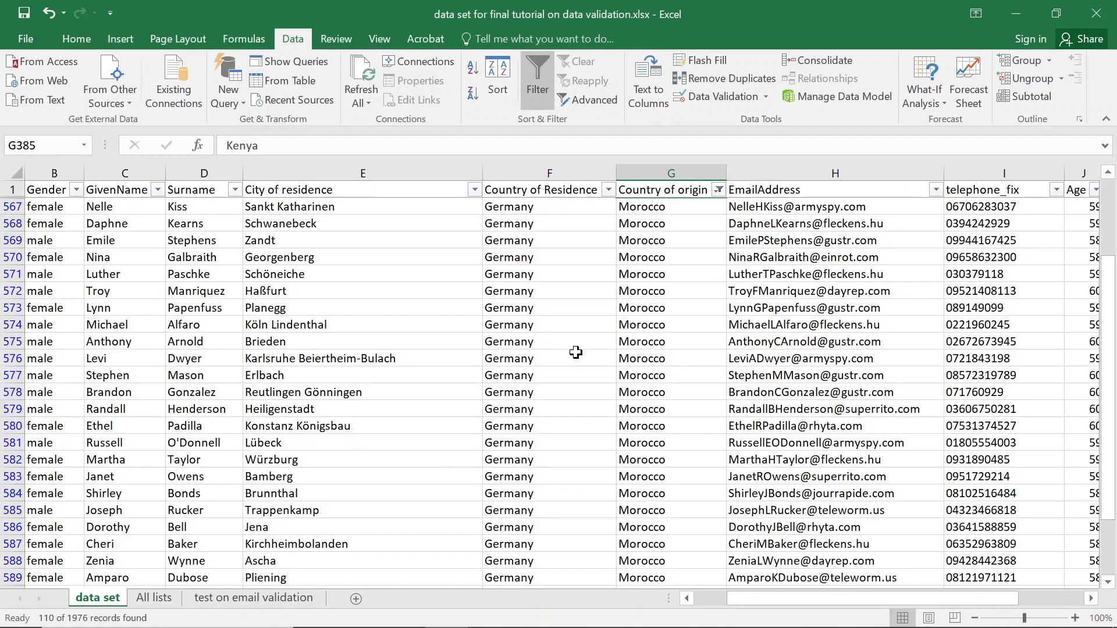
Circle invalid data among the Morocco rows and view the All lists sheet.
left_click(686, 225)
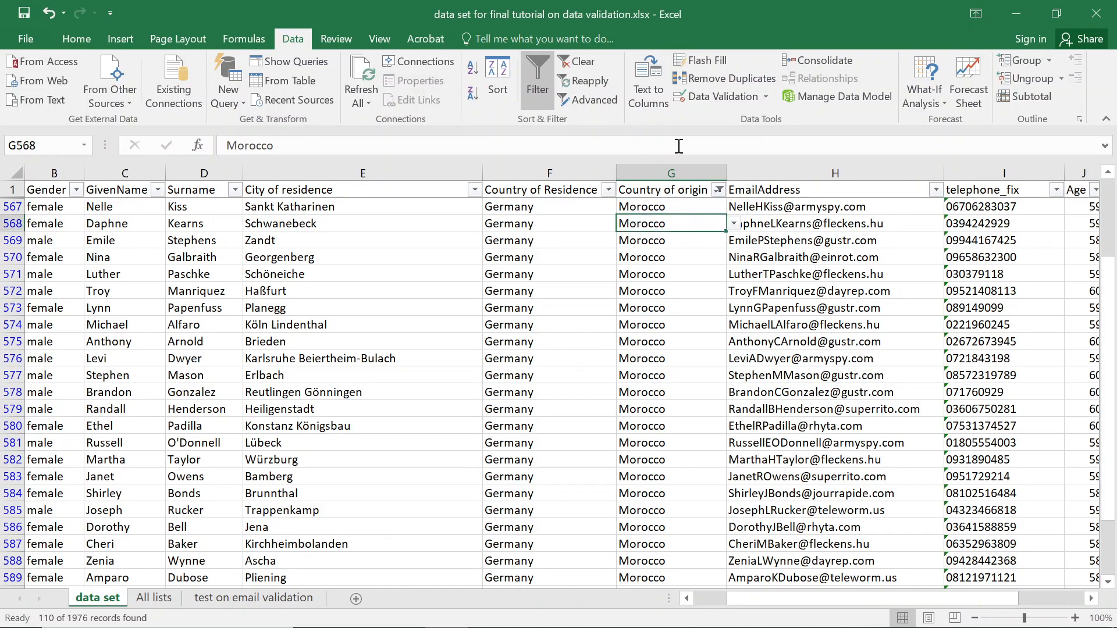
left_click(764, 97)
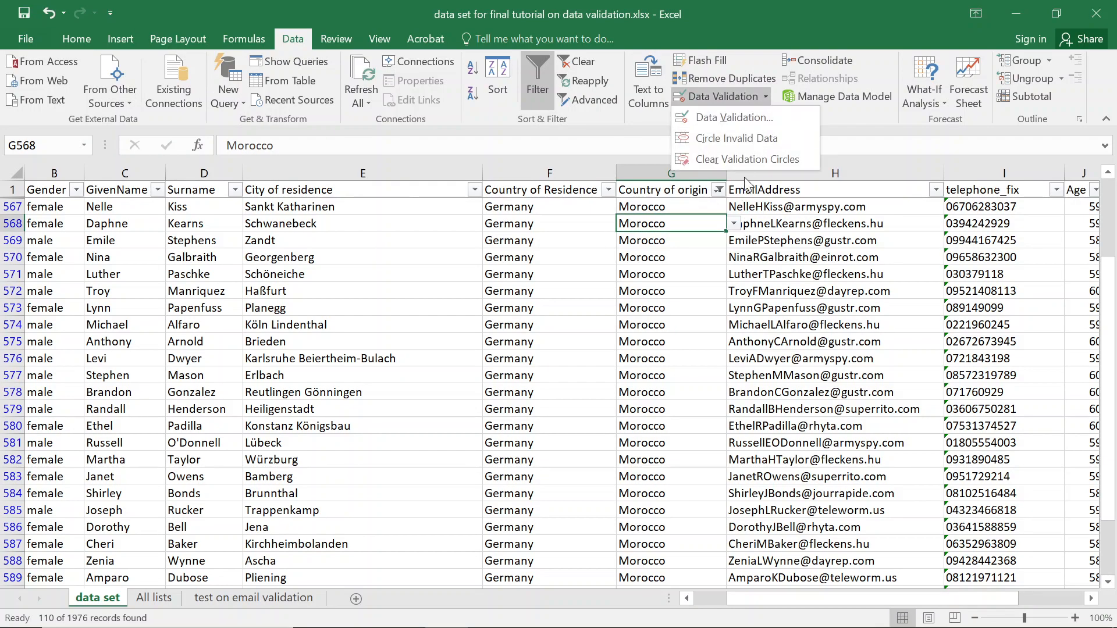
left_click(753, 138)
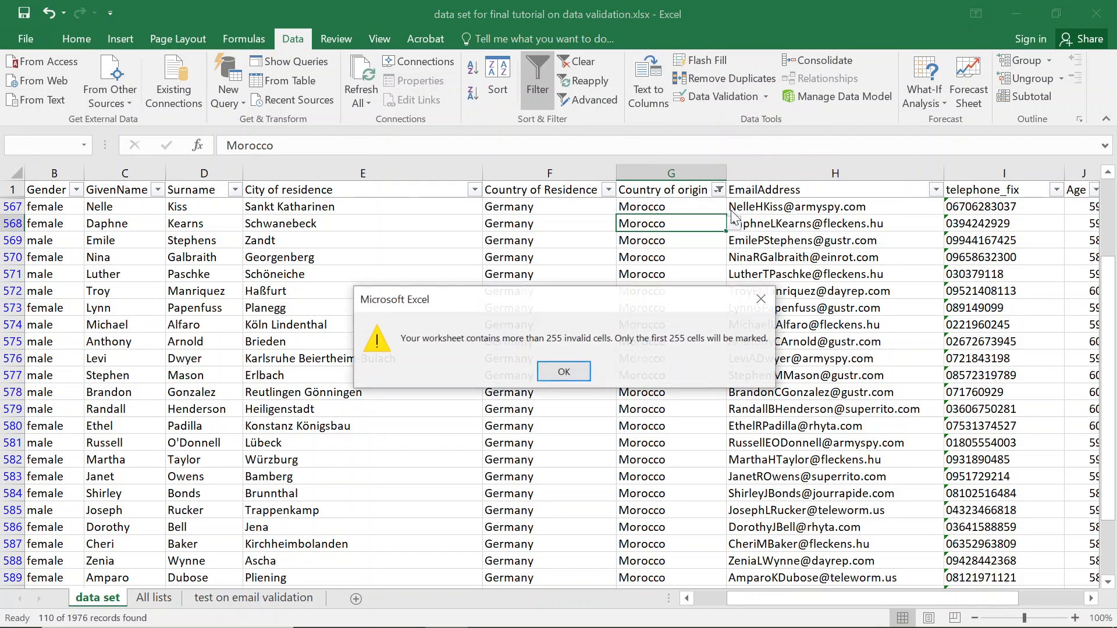
left_click(562, 373)
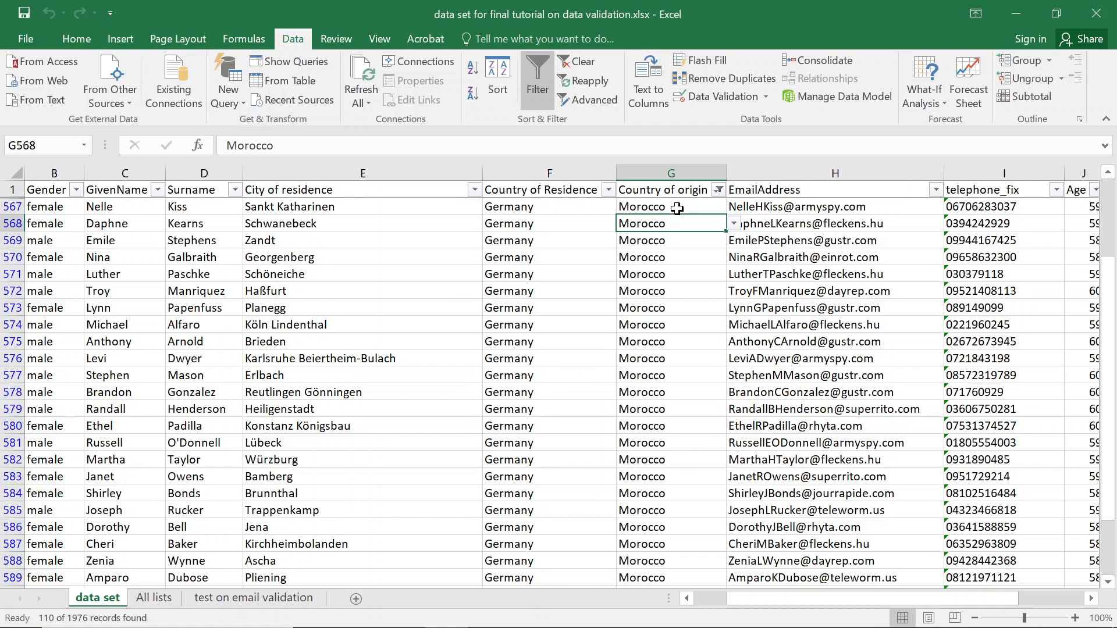
left_click(154, 598)
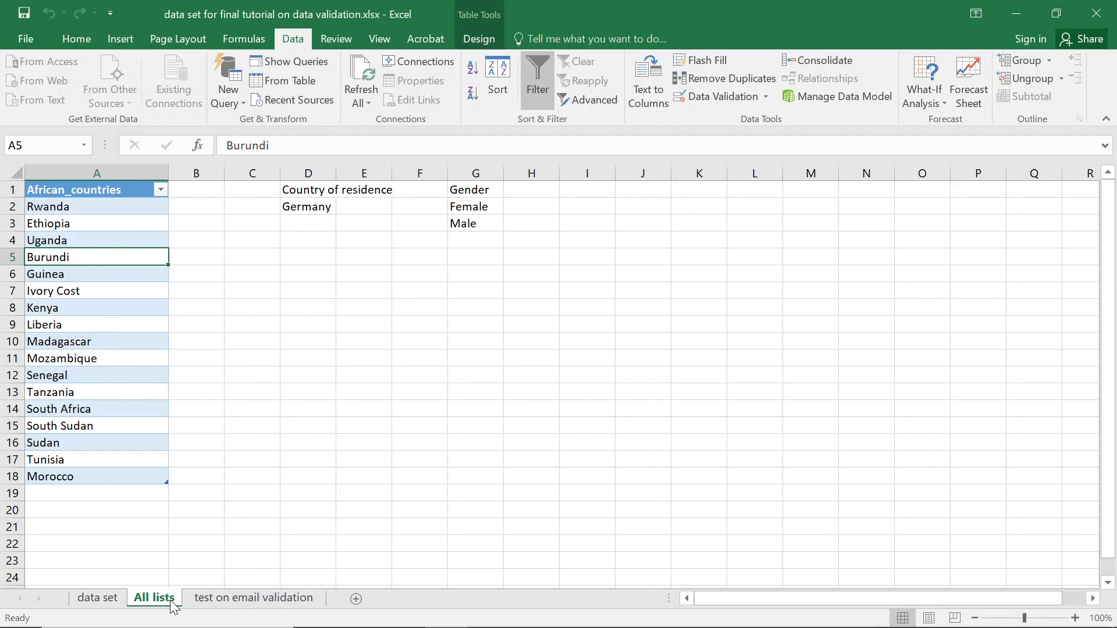
Clear the Morocco filter on the data set sheet to show all rows again.
left_click(97, 600)
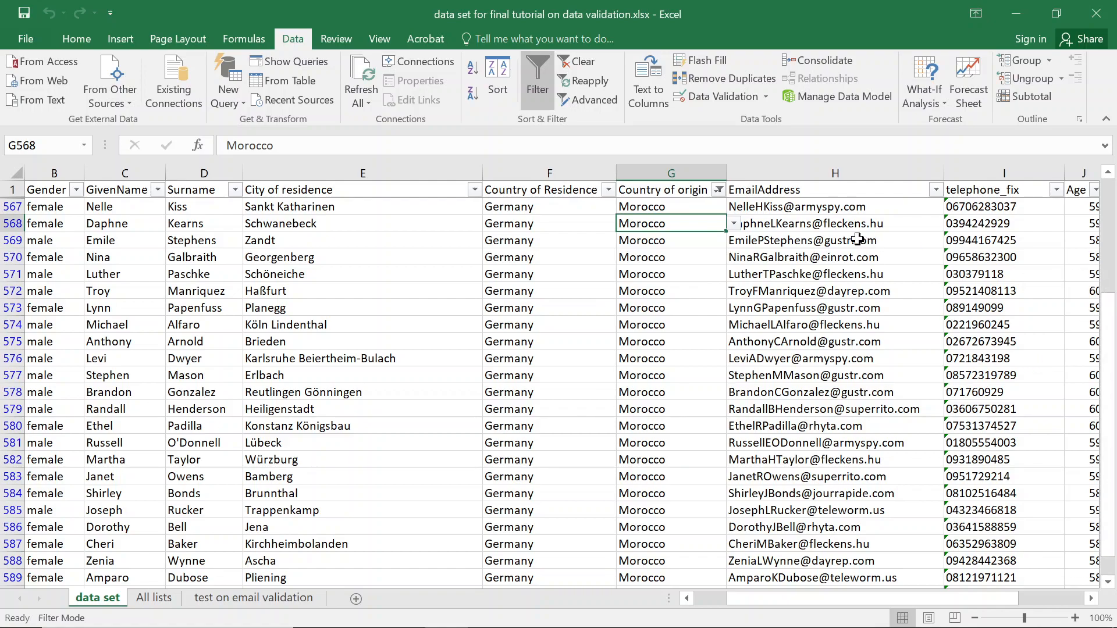
left_click(719, 190)
left_click(617, 285)
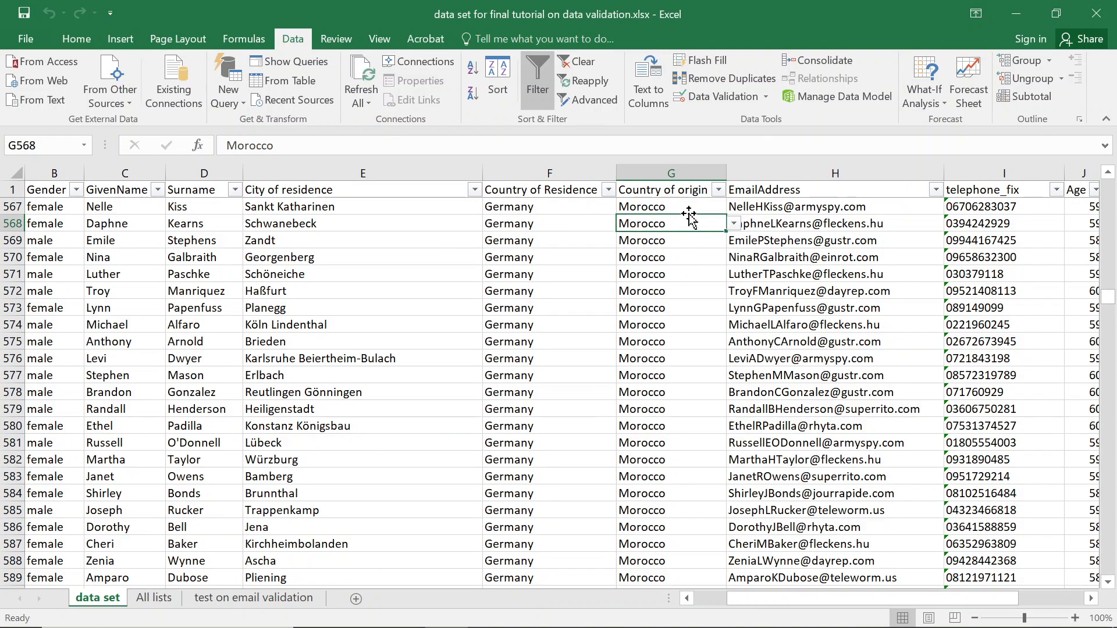
left_click_drag(1108, 296, 1109, 412)
scroll(666, 360, "up", 3)
scroll(662, 338, "up", 3)
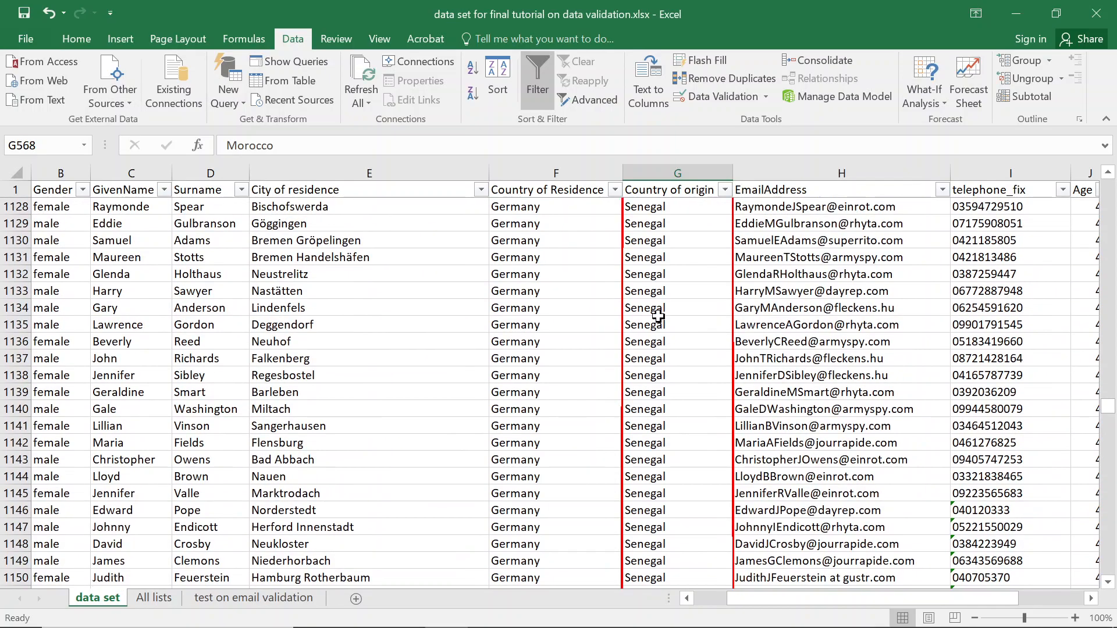
scroll(658, 316, "up", 6)
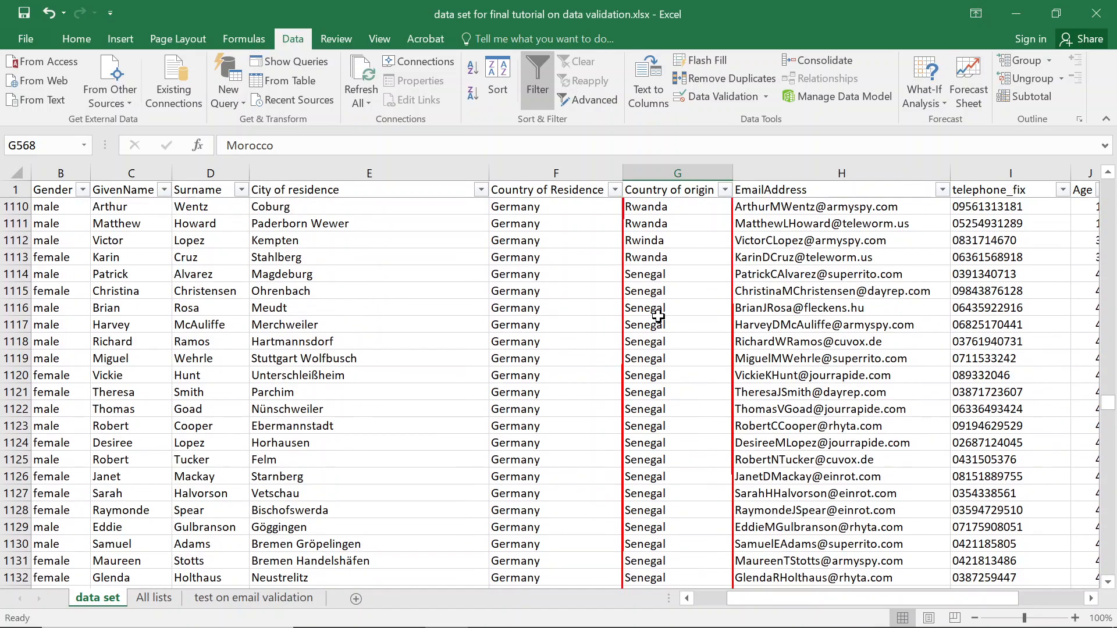
Search All lists for senegal, confirm it's listed, and return to data set.
left_click(155, 597)
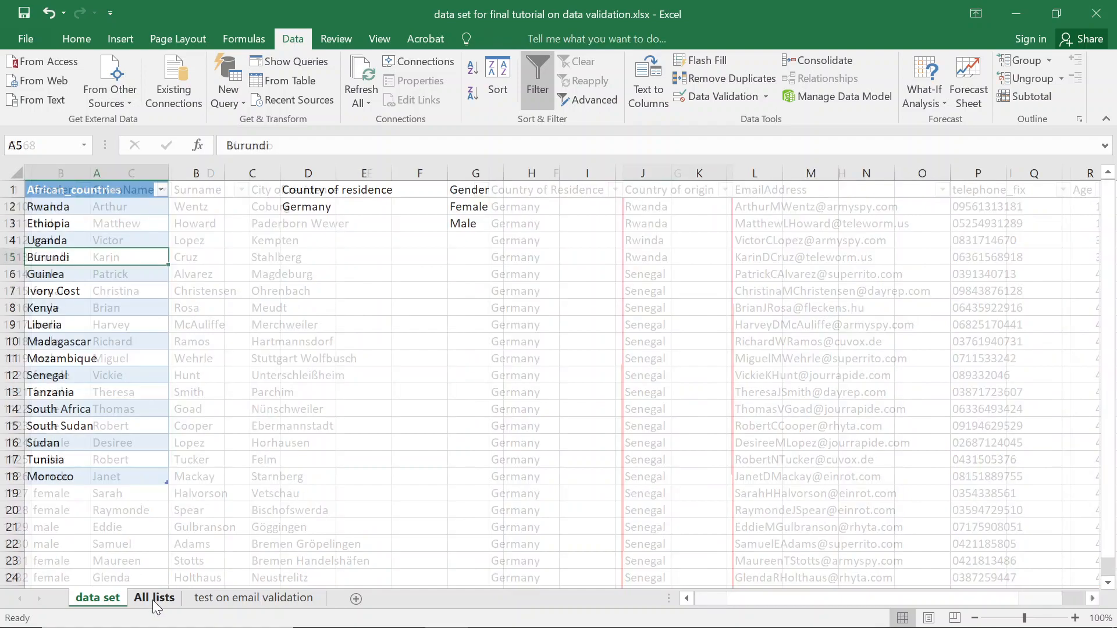
left_click(63, 314)
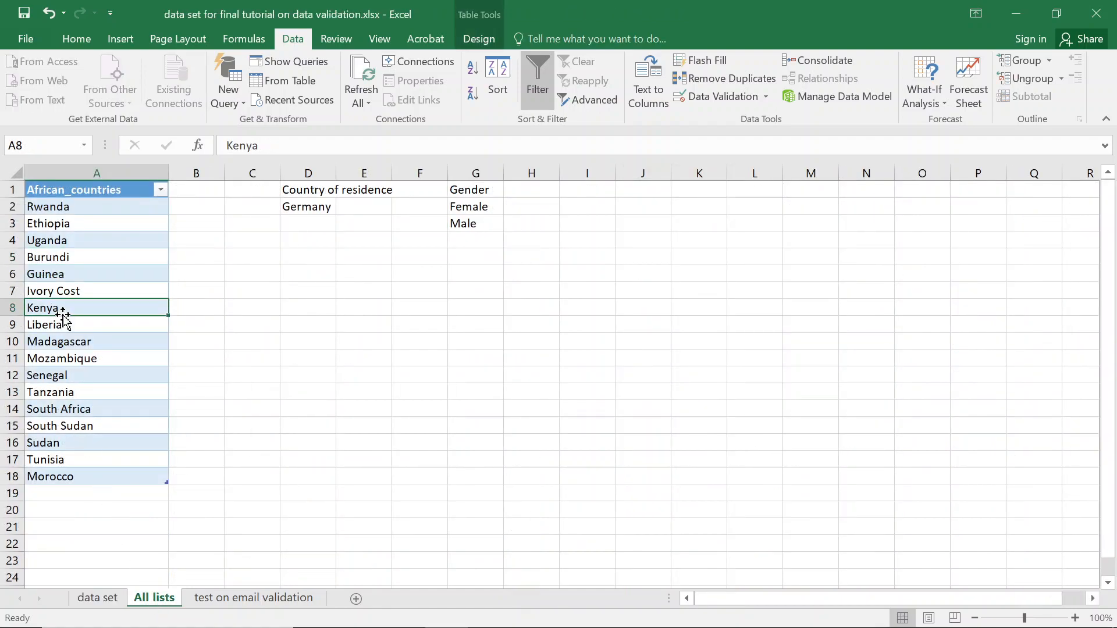
key("ctrl+f")
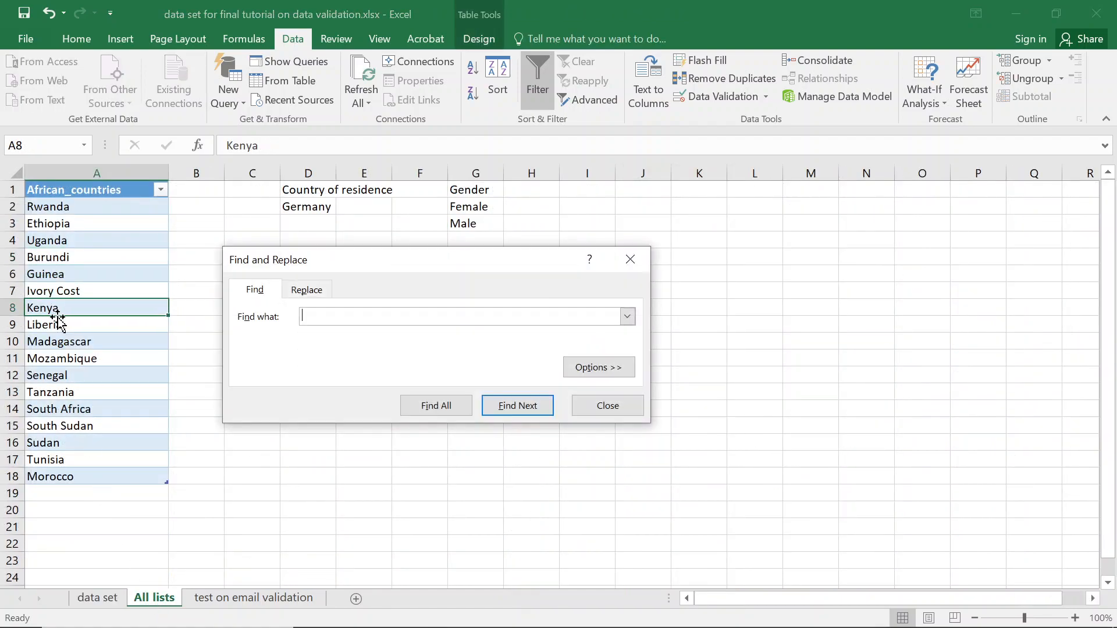
key("Return")
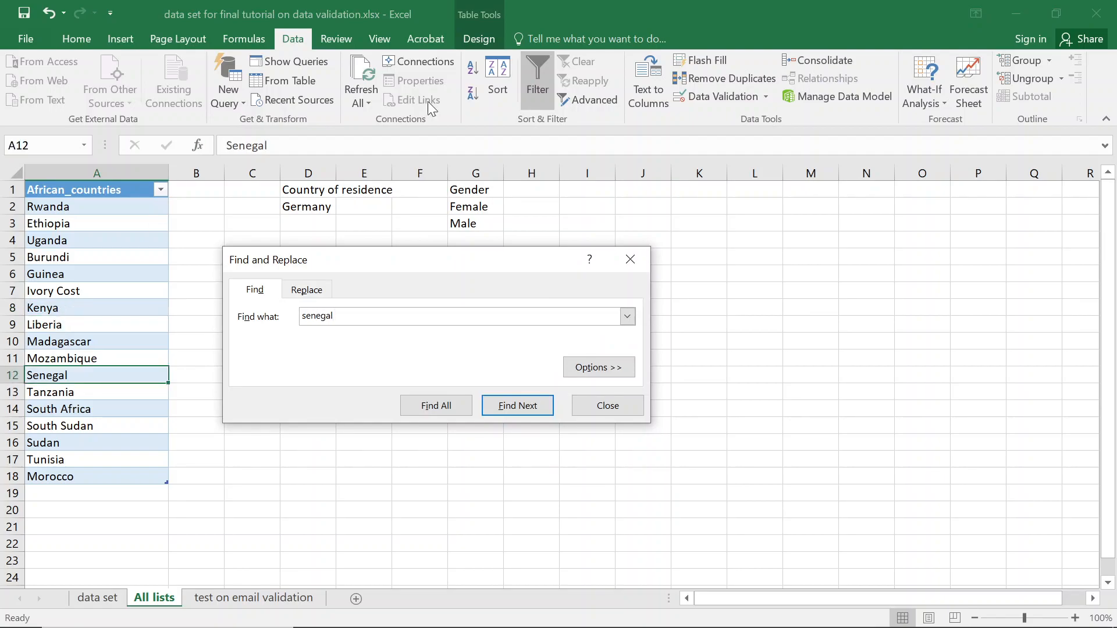
left_click(630, 259)
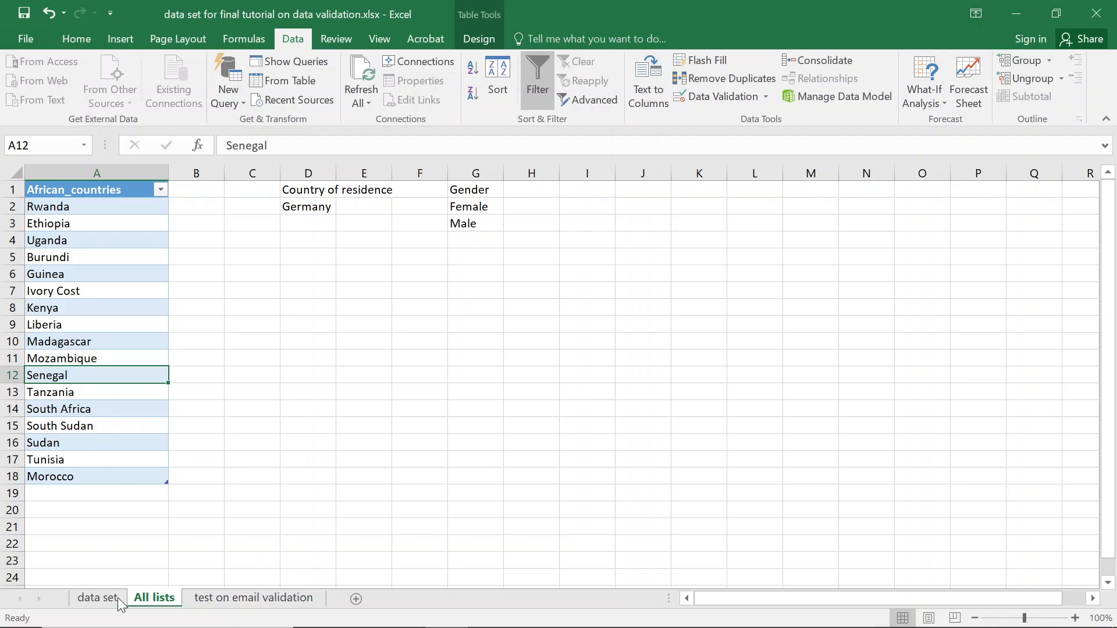
left_click(93, 598)
scroll(695, 307, "up", 9)
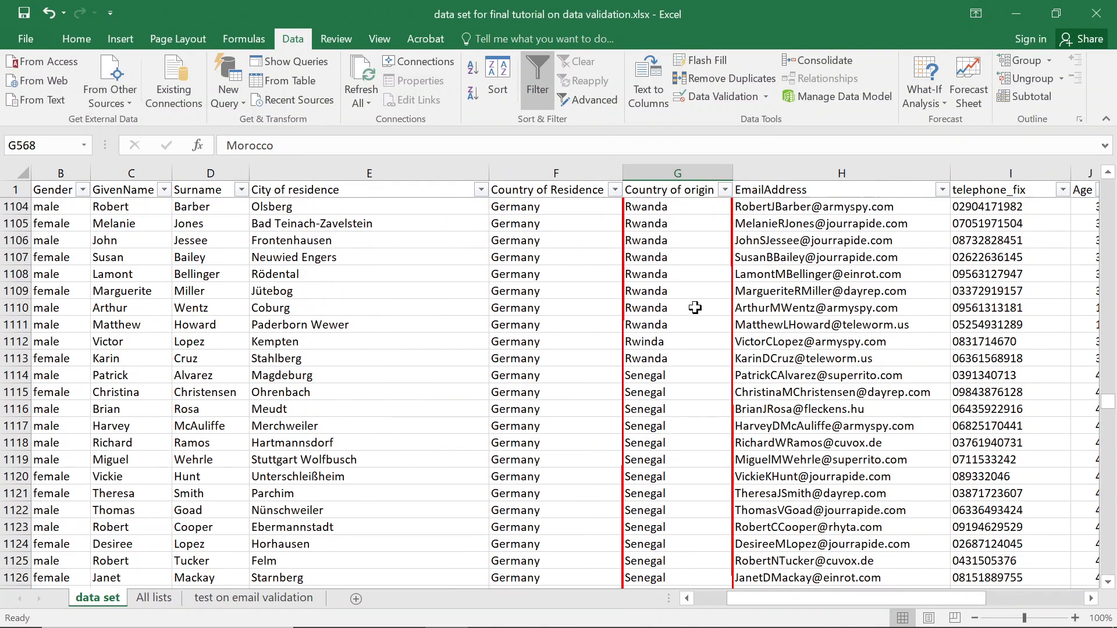
scroll(665, 378, "up", 1)
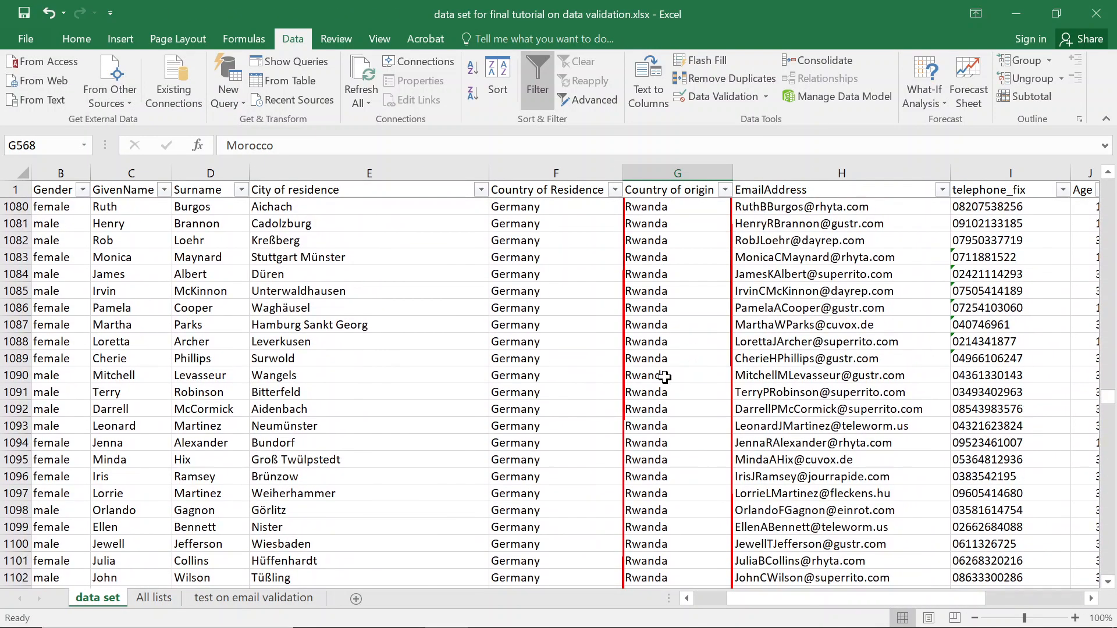
scroll(665, 377, "up", 4)
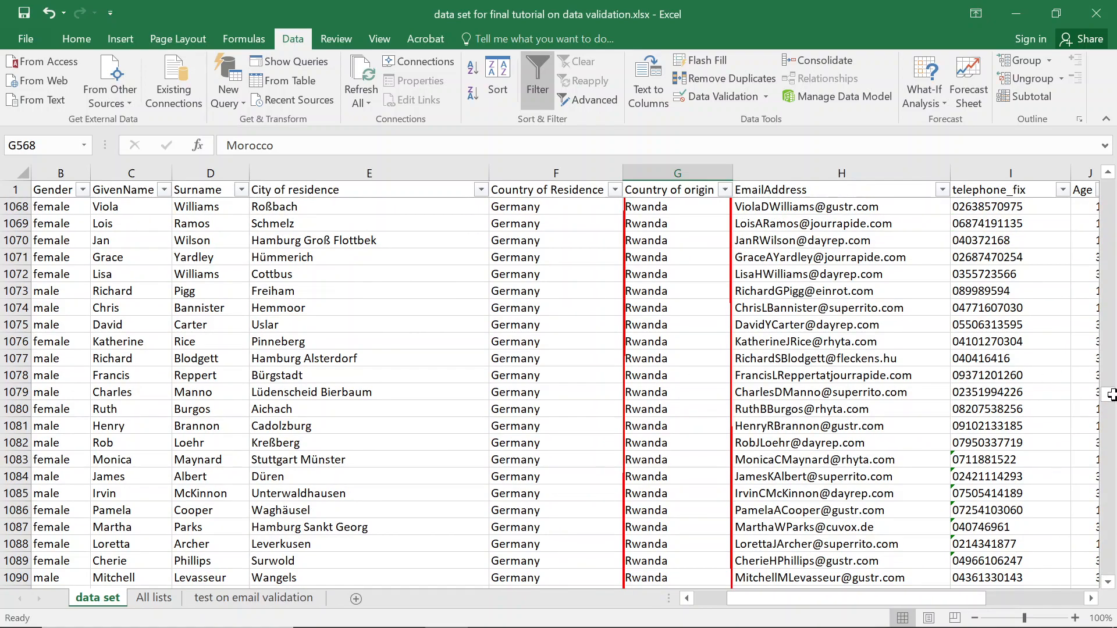
left_click(658, 301)
scroll(675, 209, "up", 6)
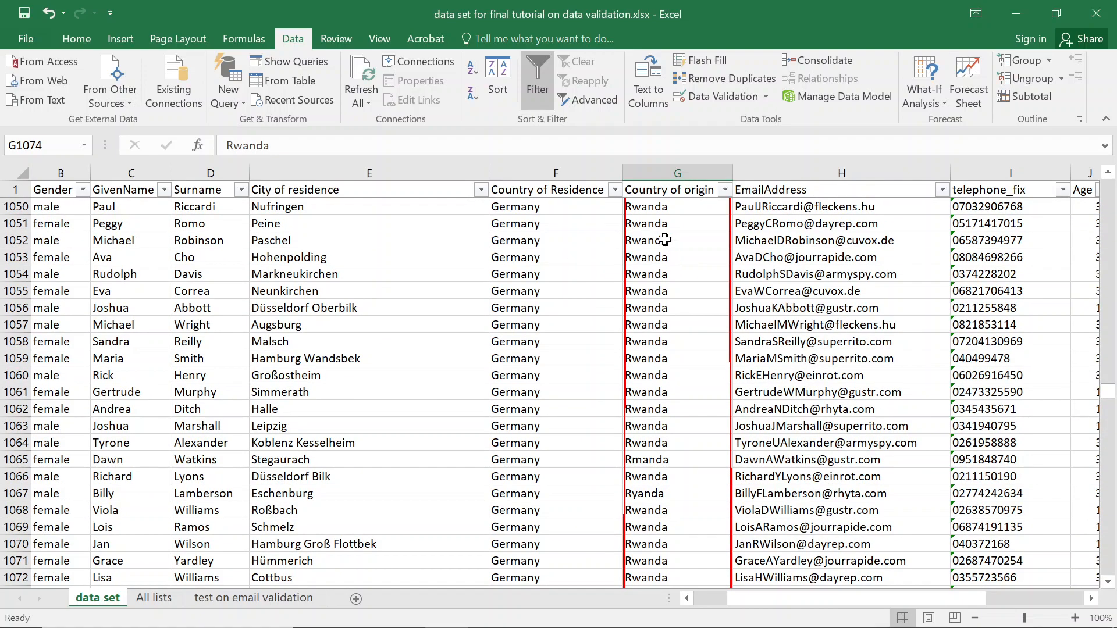
left_click(665, 242)
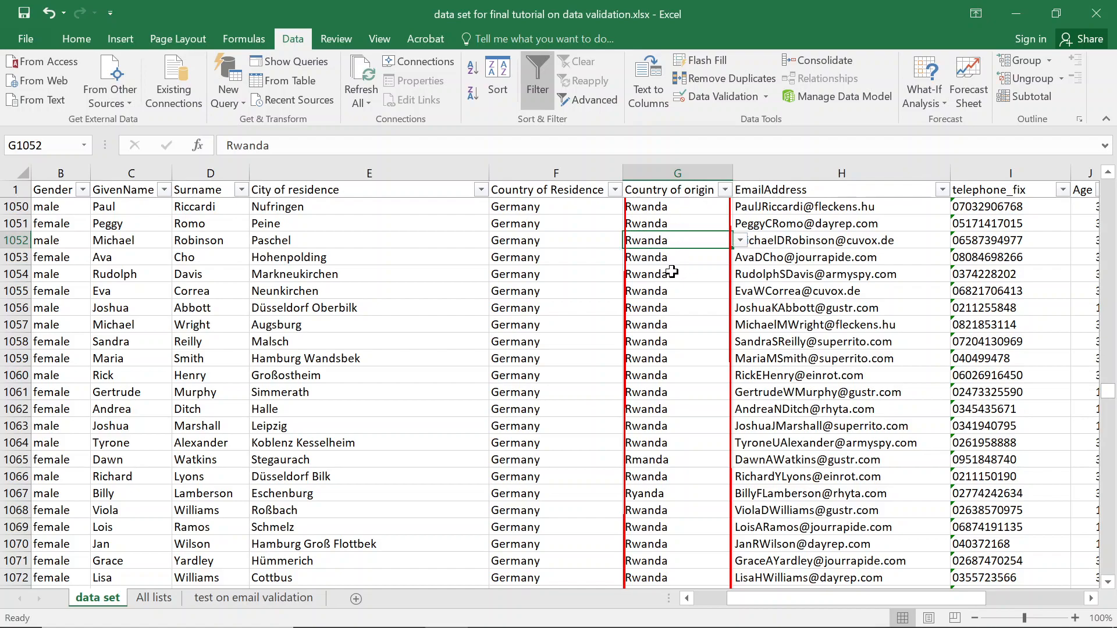
left_click(686, 227)
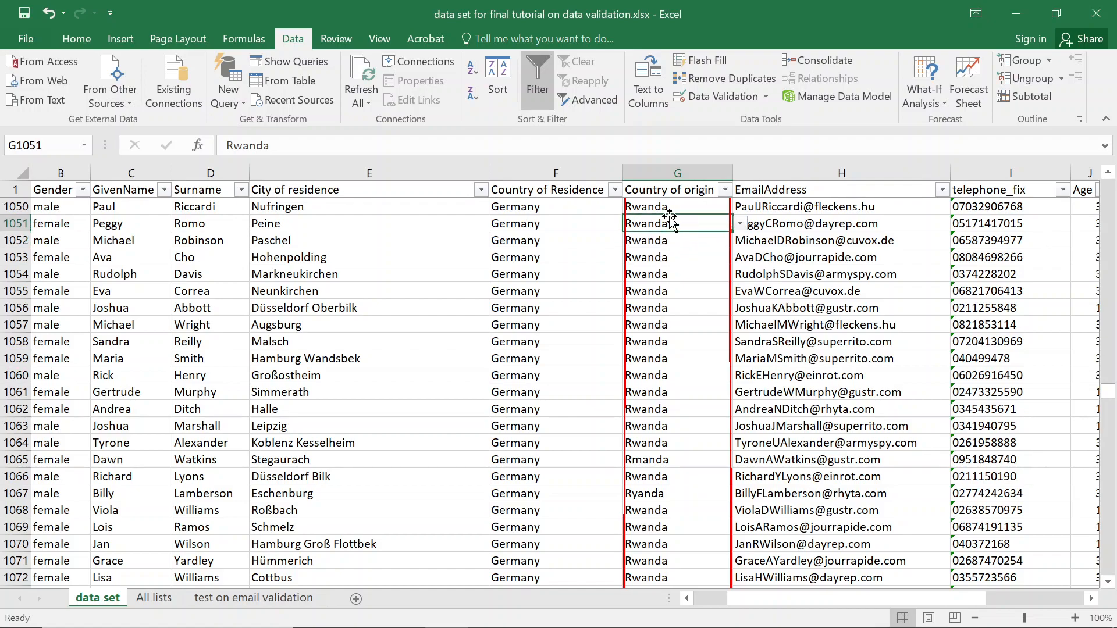
scroll(1105, 387, "up", 6)
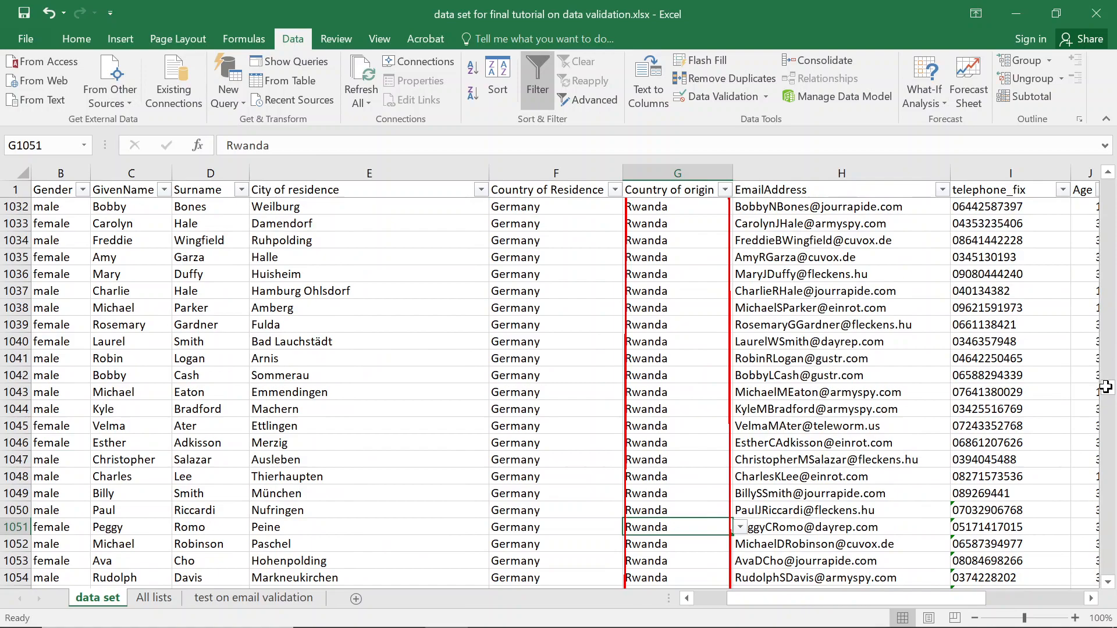
scroll(1110, 388, "up", 4)
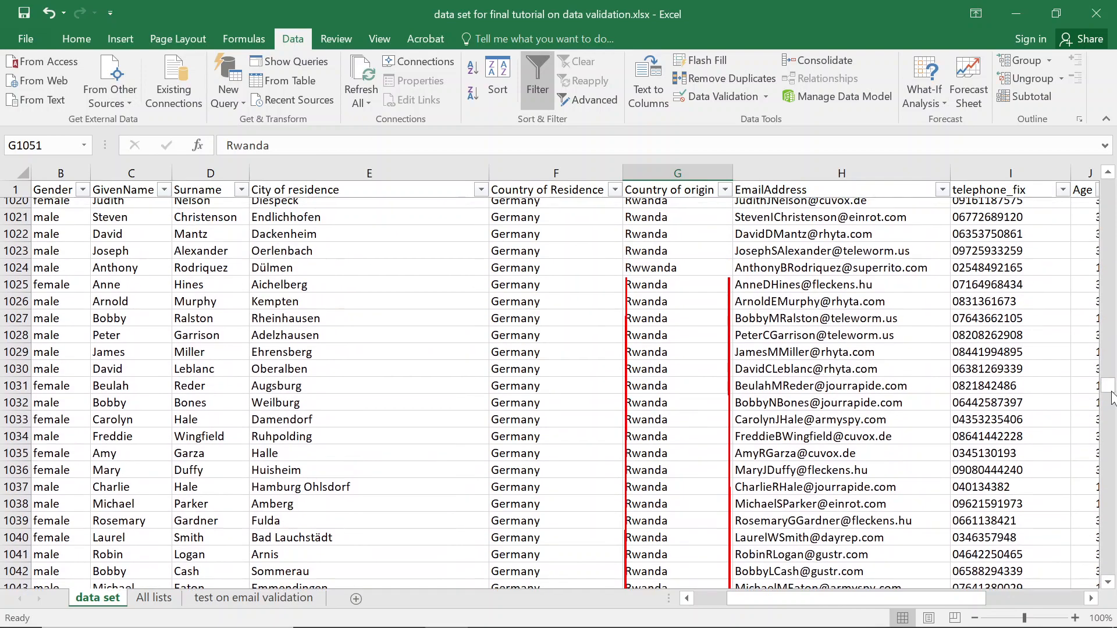
left_click(667, 188)
key("Down")
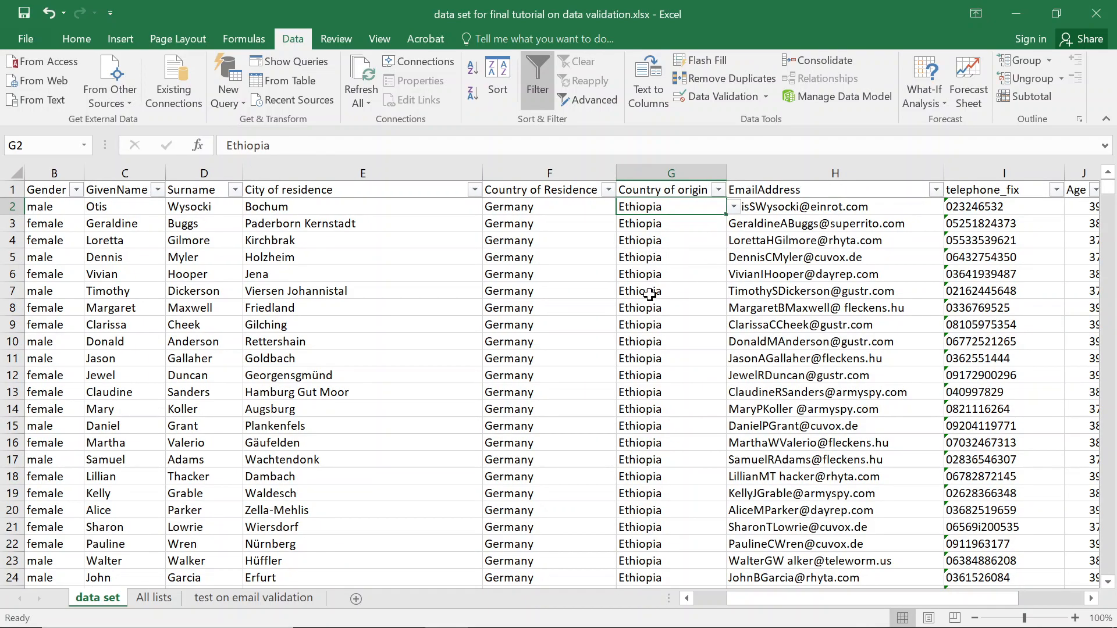
scroll(652, 297, "down", 20)
scroll(649, 297, "down", 20)
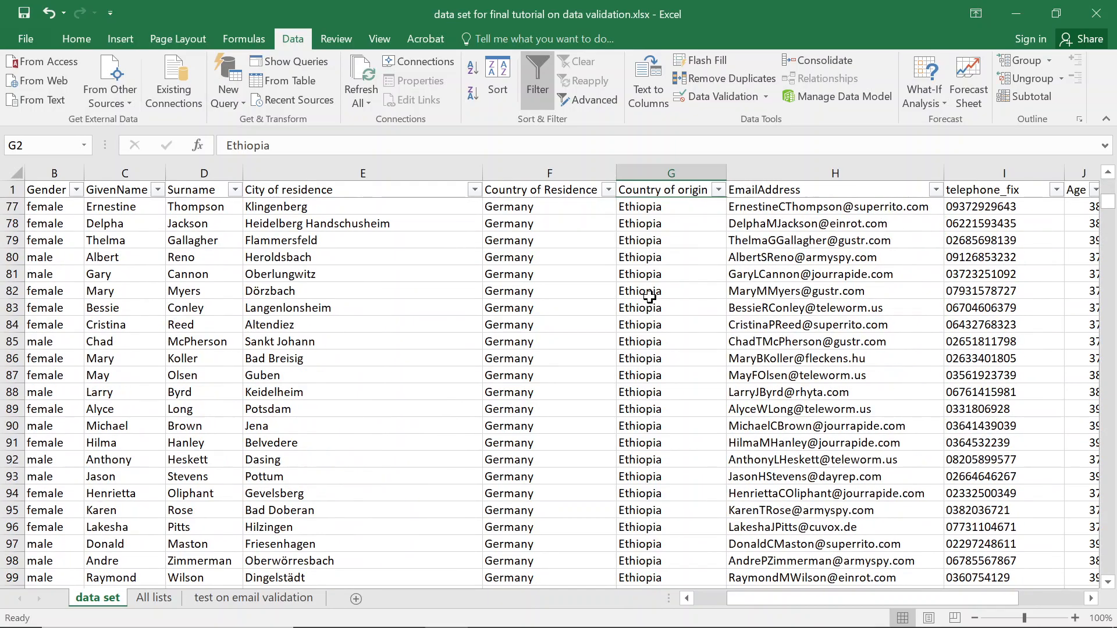
Filter Country of origin to Senegal by searching 'seng'.
scroll(648, 298, "down", 20)
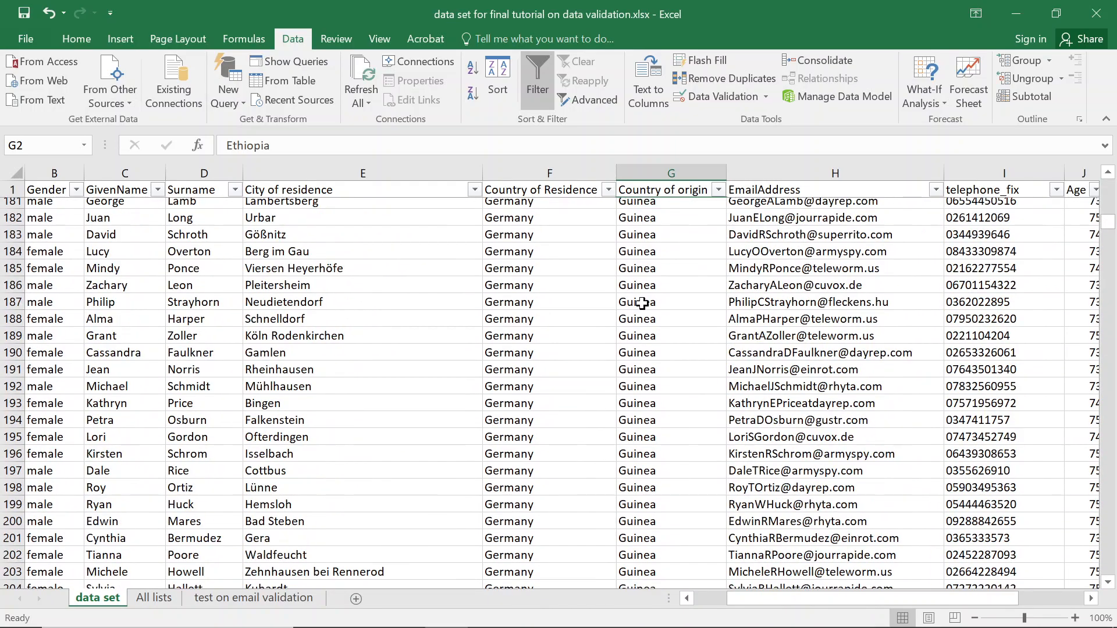
scroll(638, 313, "down", 20)
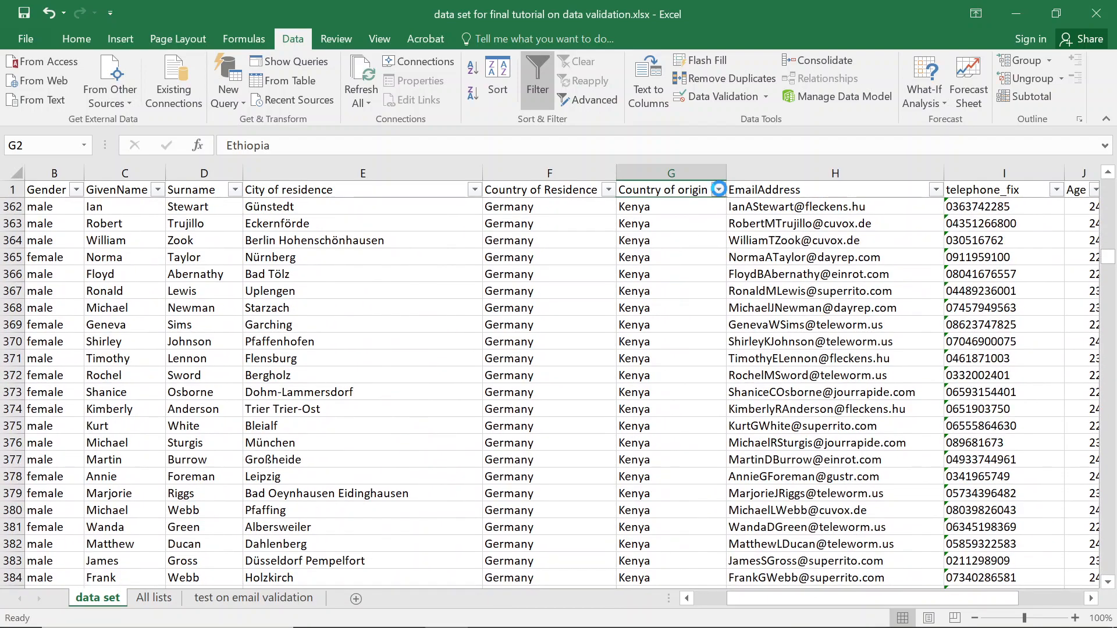
left_click(719, 190)
left_click(548, 337)
type("seng")
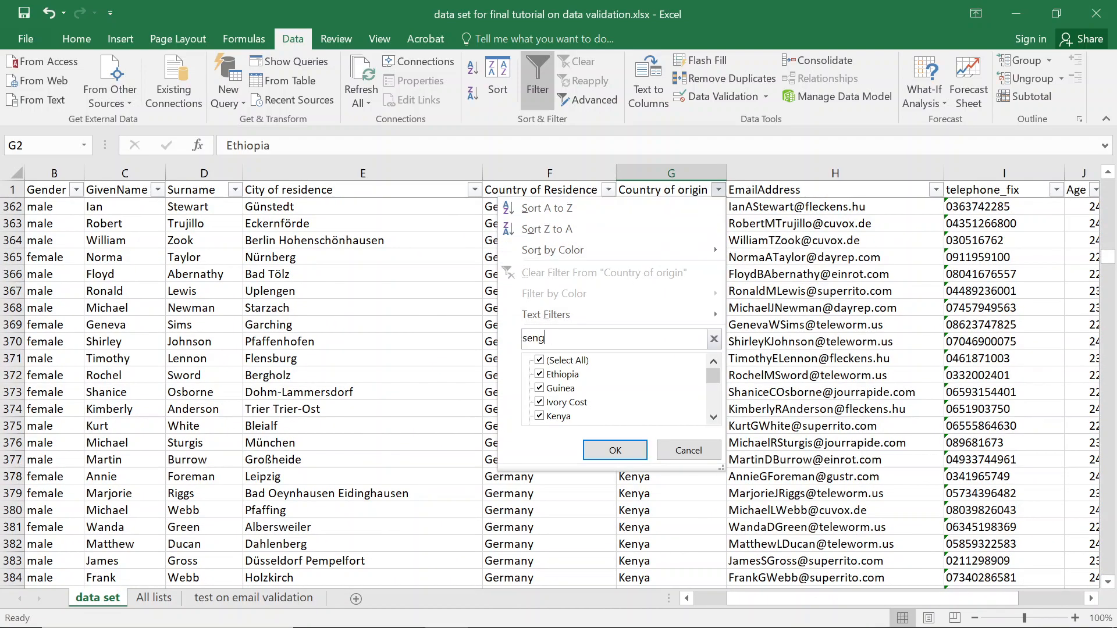
key("Return")
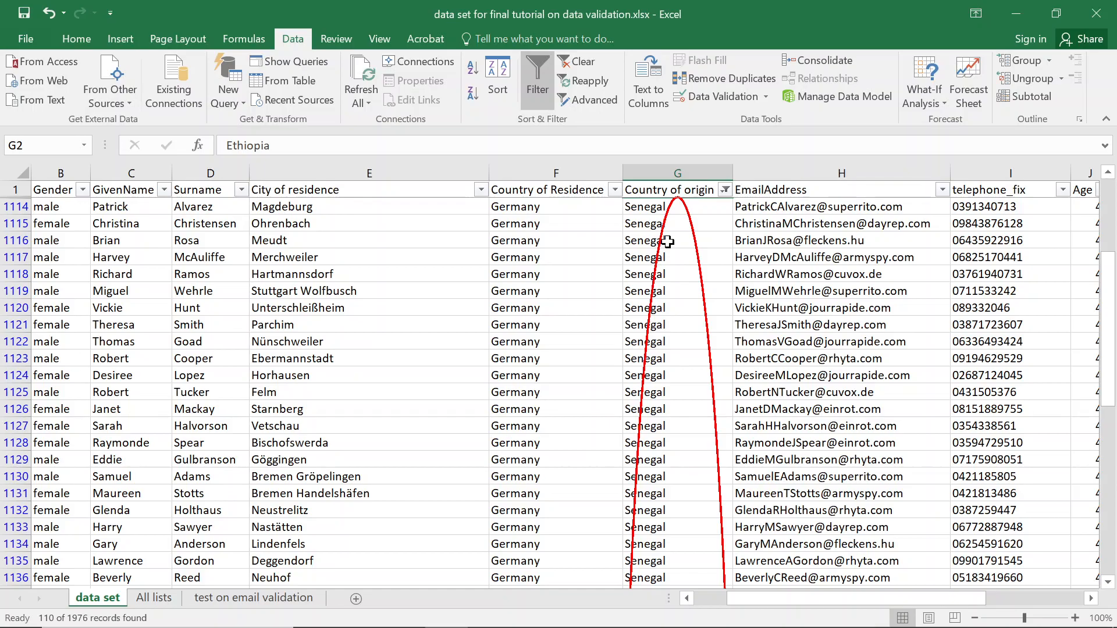
Run Circle Invalid Data on the Senegal rows and dismiss the 255-cells warning.
scroll(667, 241, "down", 16)
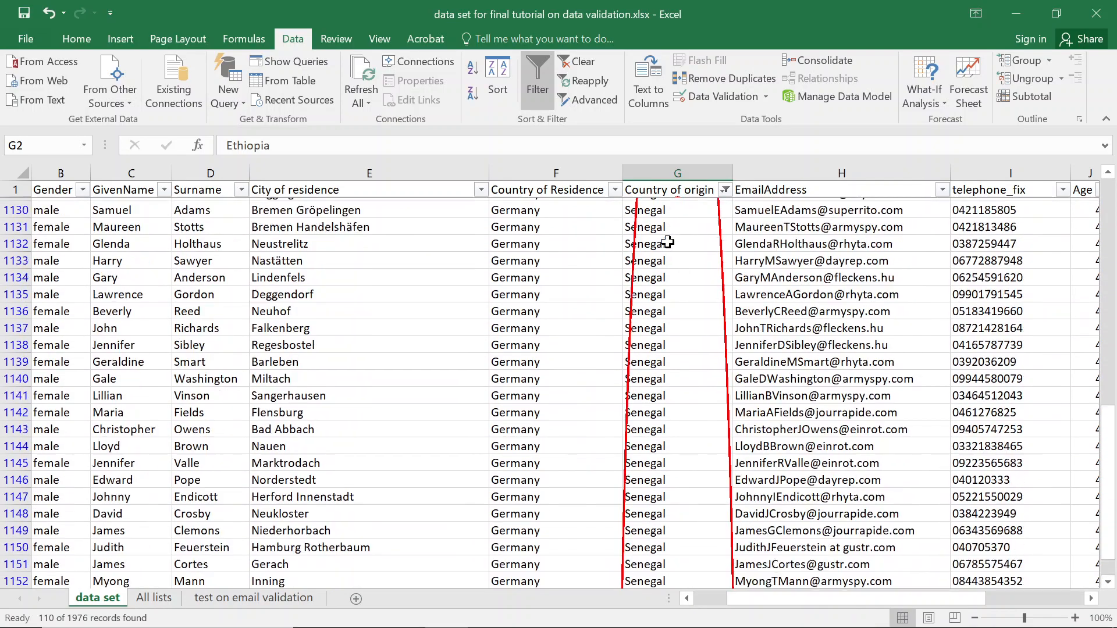
scroll(667, 241, "down", 7)
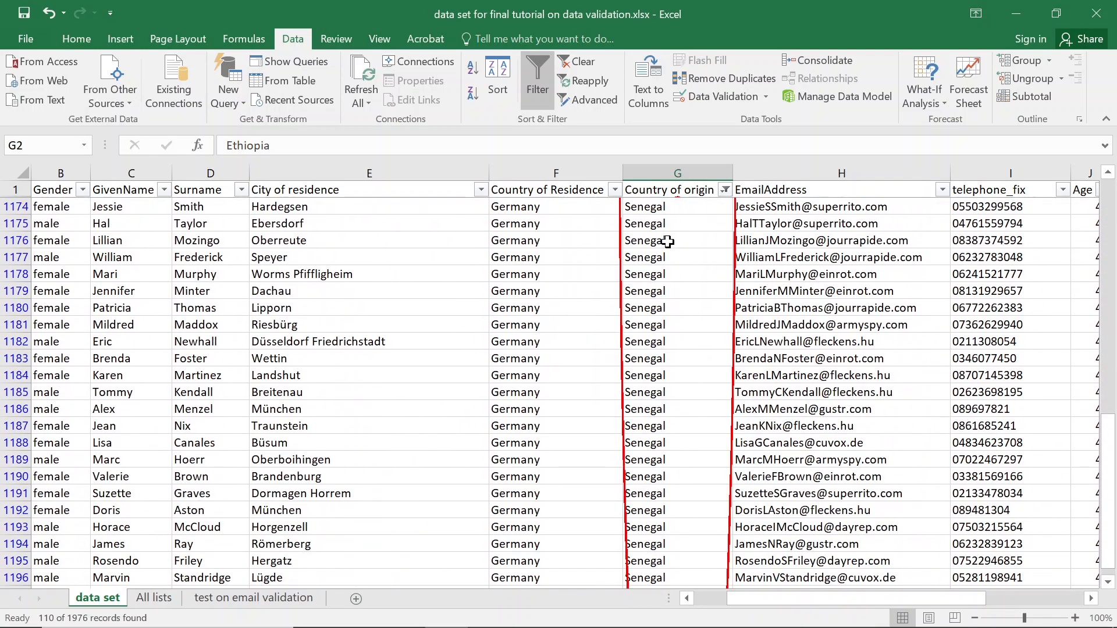
scroll(662, 240, "up", 20)
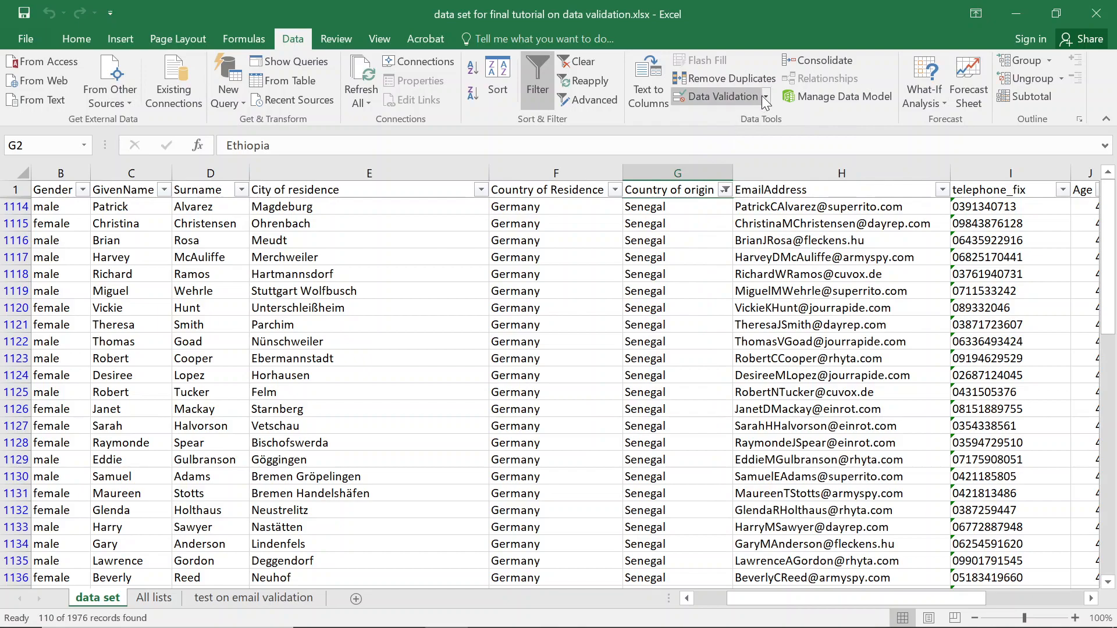
left_click(765, 95)
left_click(739, 138)
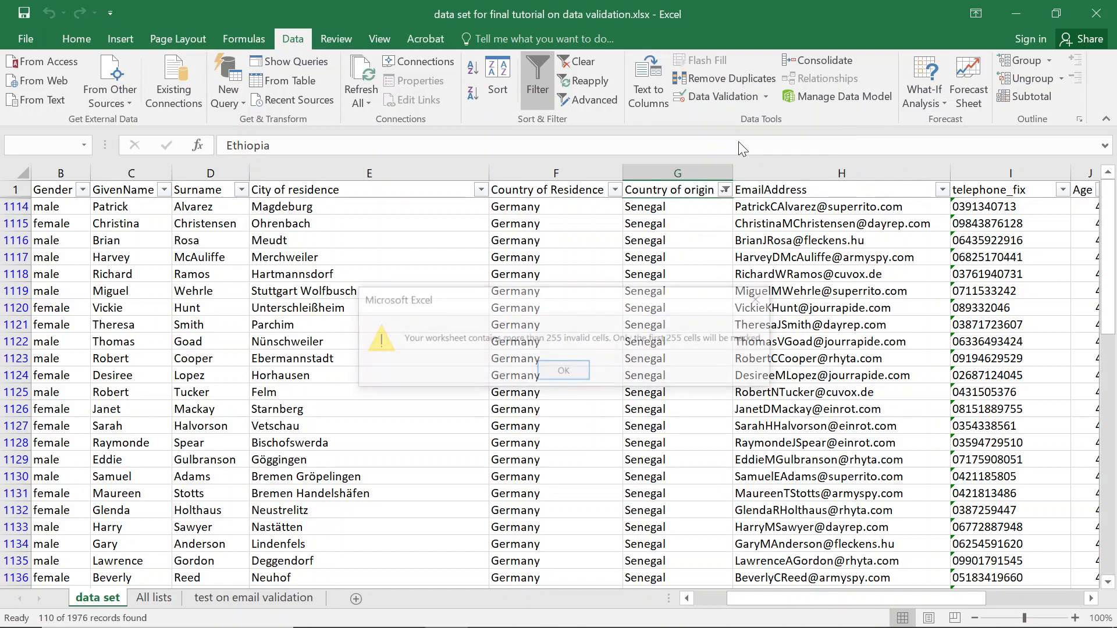
left_click(556, 376)
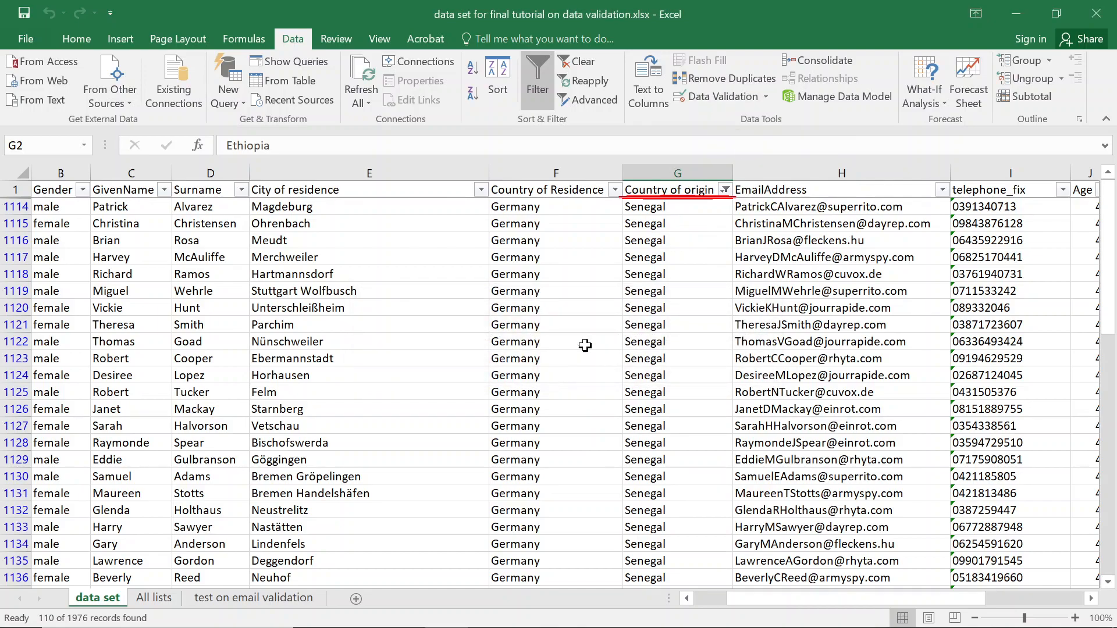
left_click(725, 191)
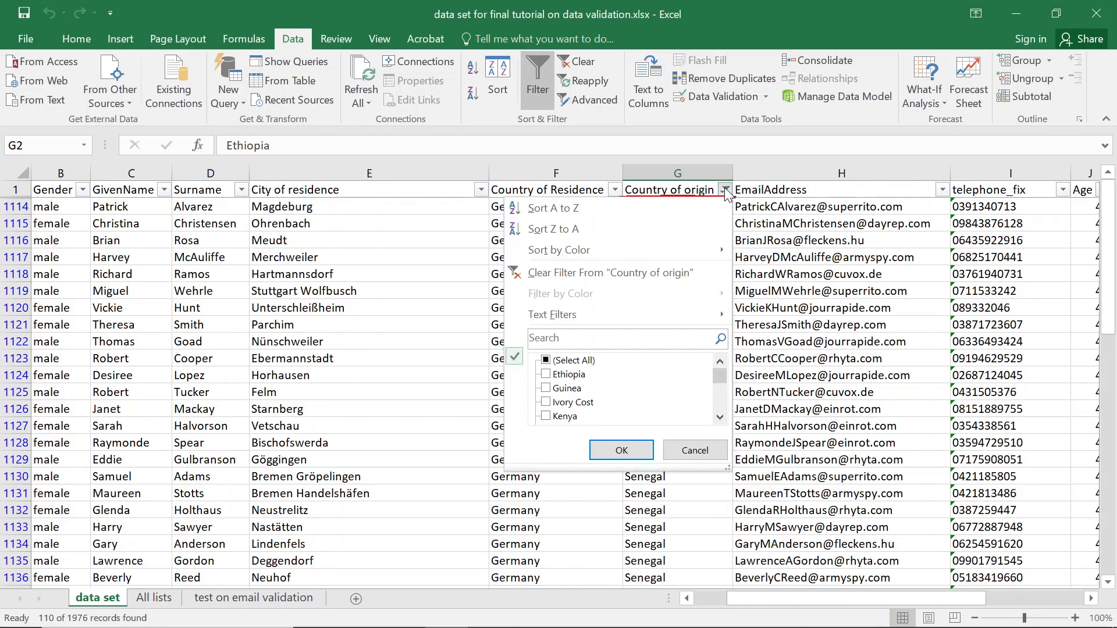
Clear the Senegal filter from Country of origin so all rows show.
left_click(638, 278)
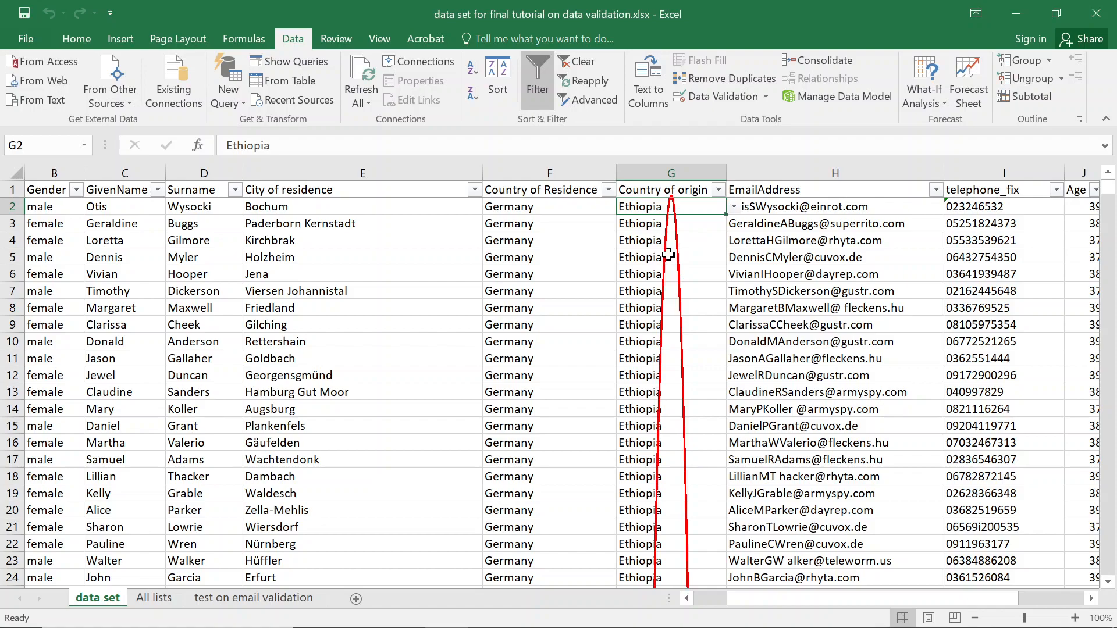
left_click(719, 190)
key("Escape")
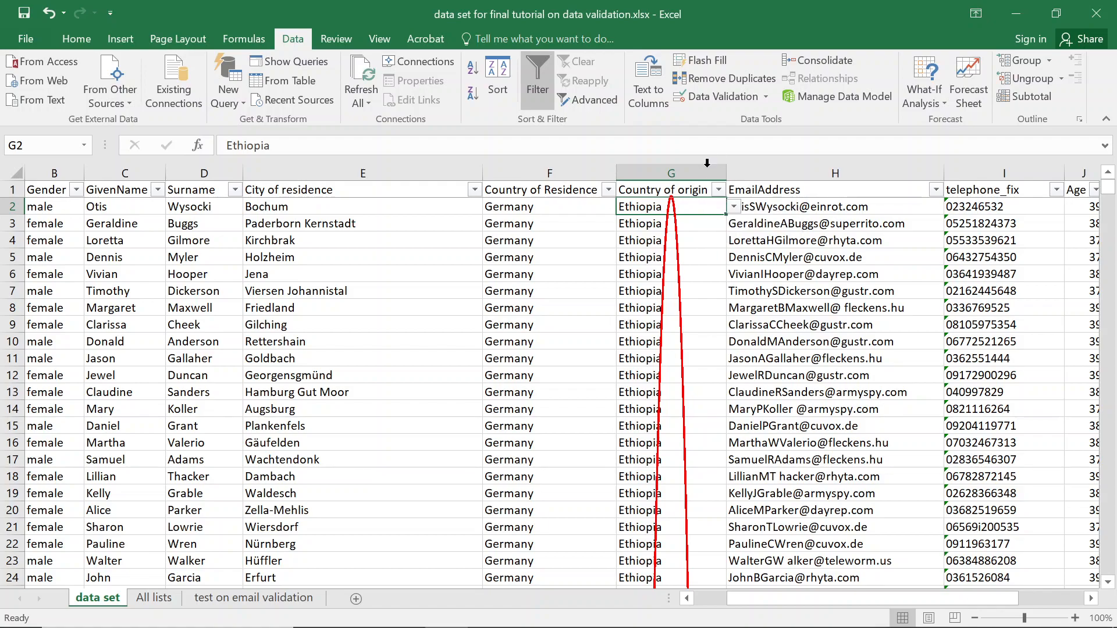
left_click(458, 257)
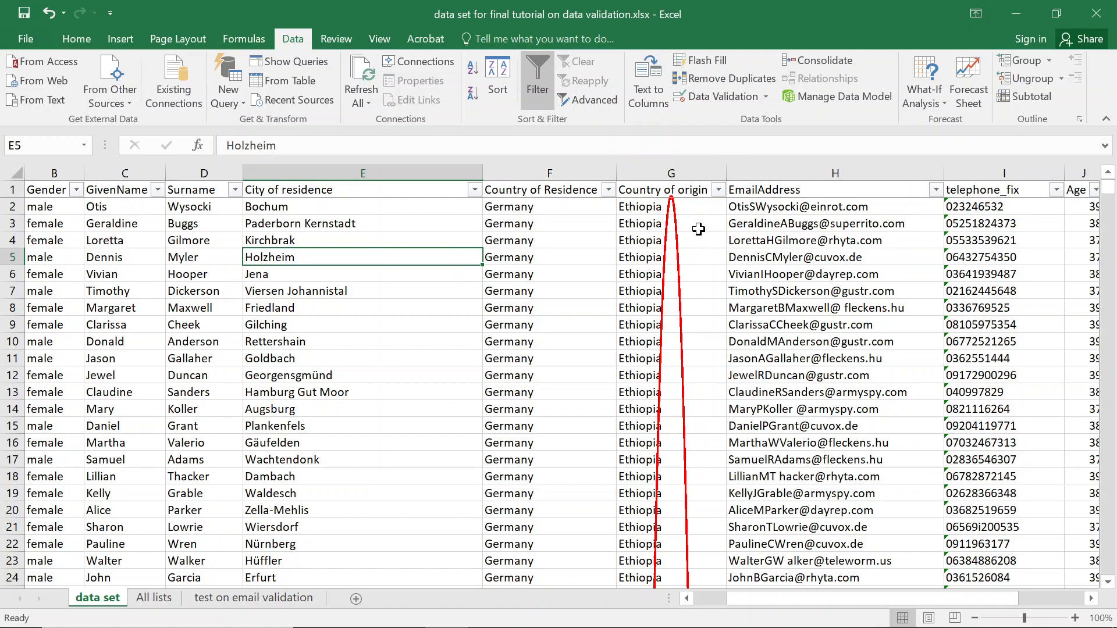
Filter Country of origin to Namibia by searching 'nam'.
left_click(719, 191)
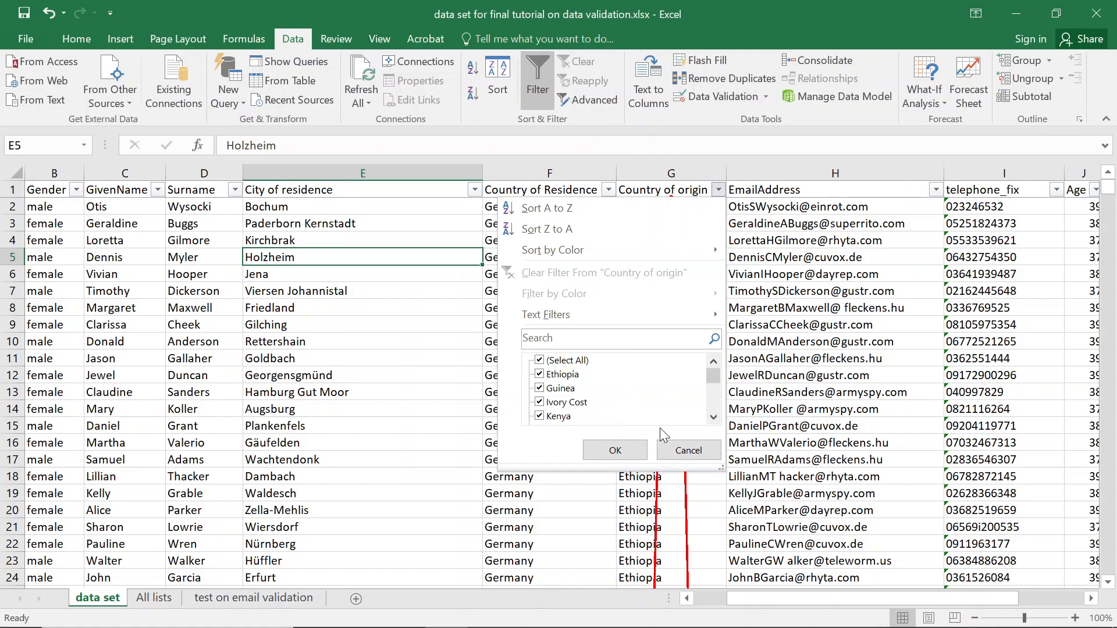
left_click(713, 418)
left_click(714, 418)
left_click(713, 418)
left_click(714, 418)
left_click(714, 418)
left_click(714, 417)
left_click(714, 418)
left_click(714, 417)
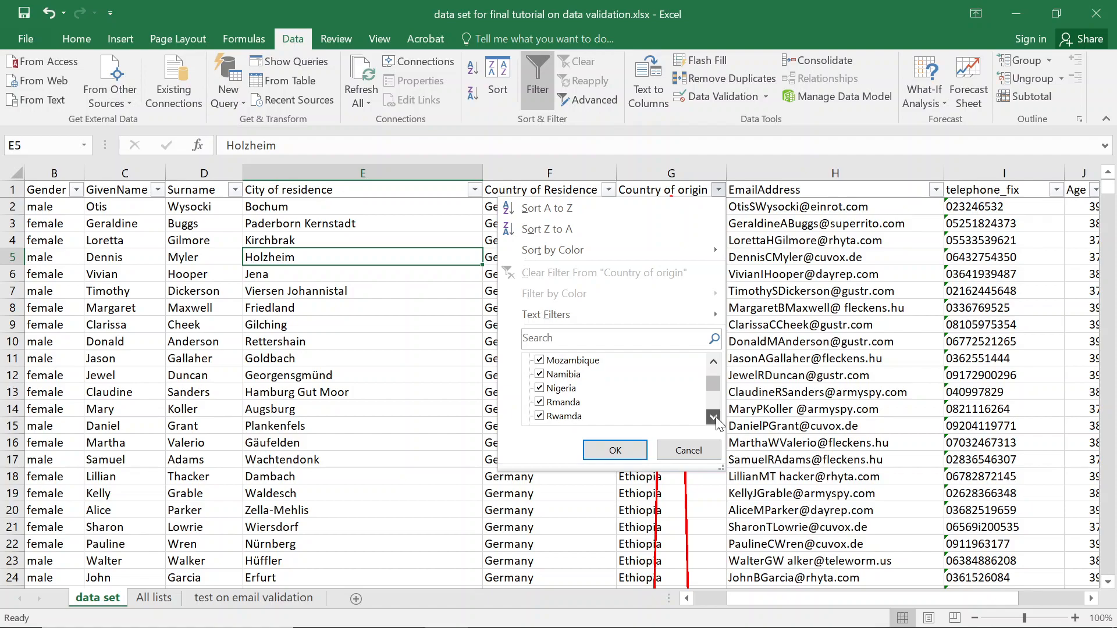
left_click(587, 340)
type("namibia")
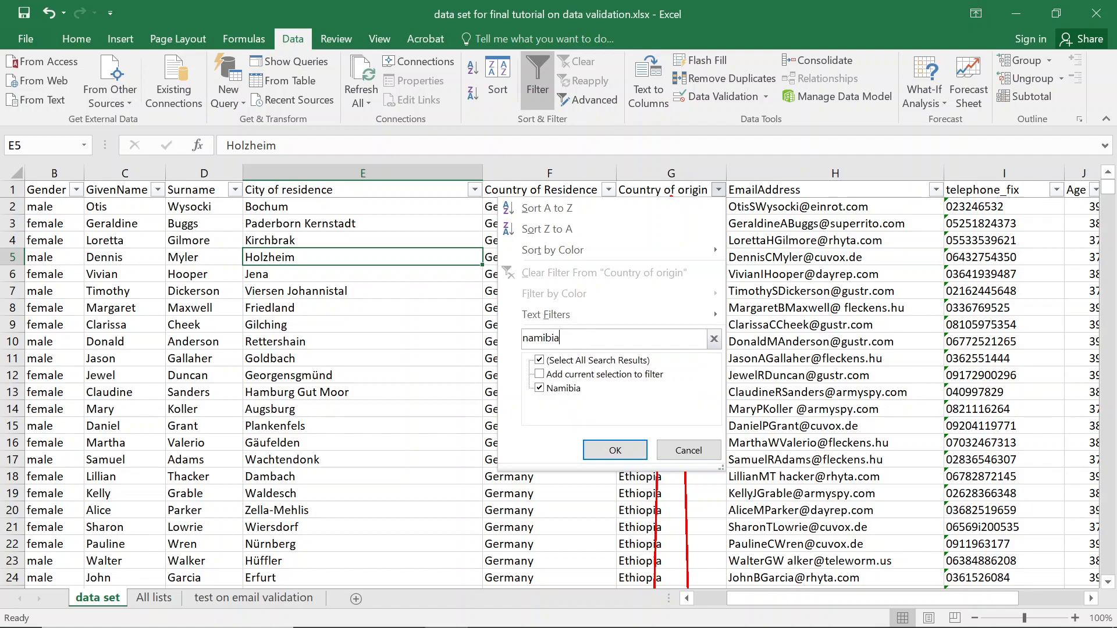
key("Return")
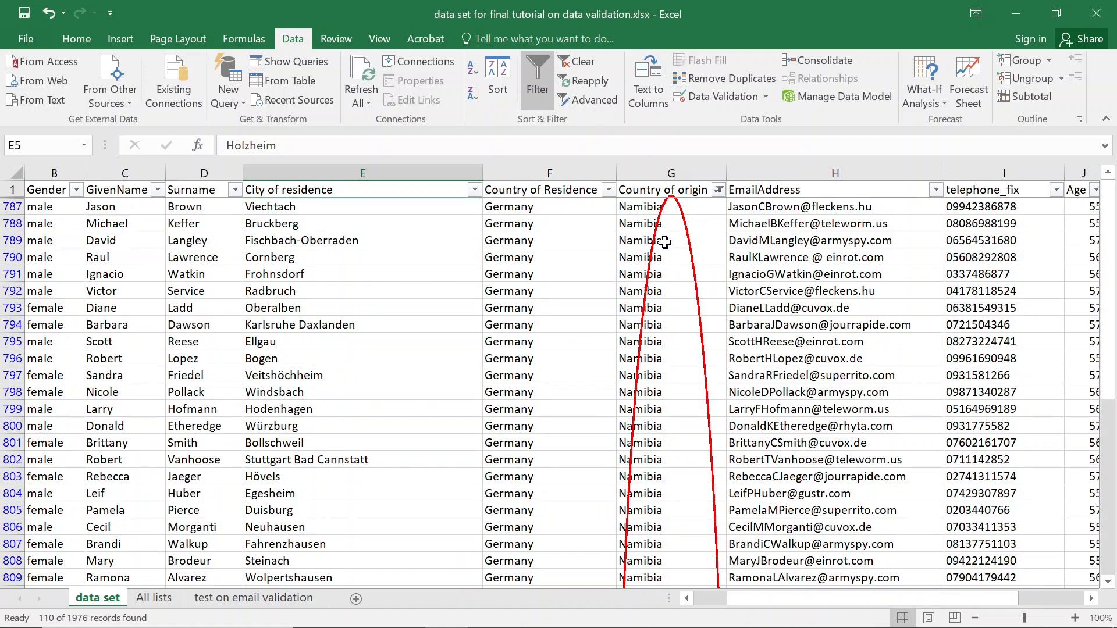
left_click(717, 99)
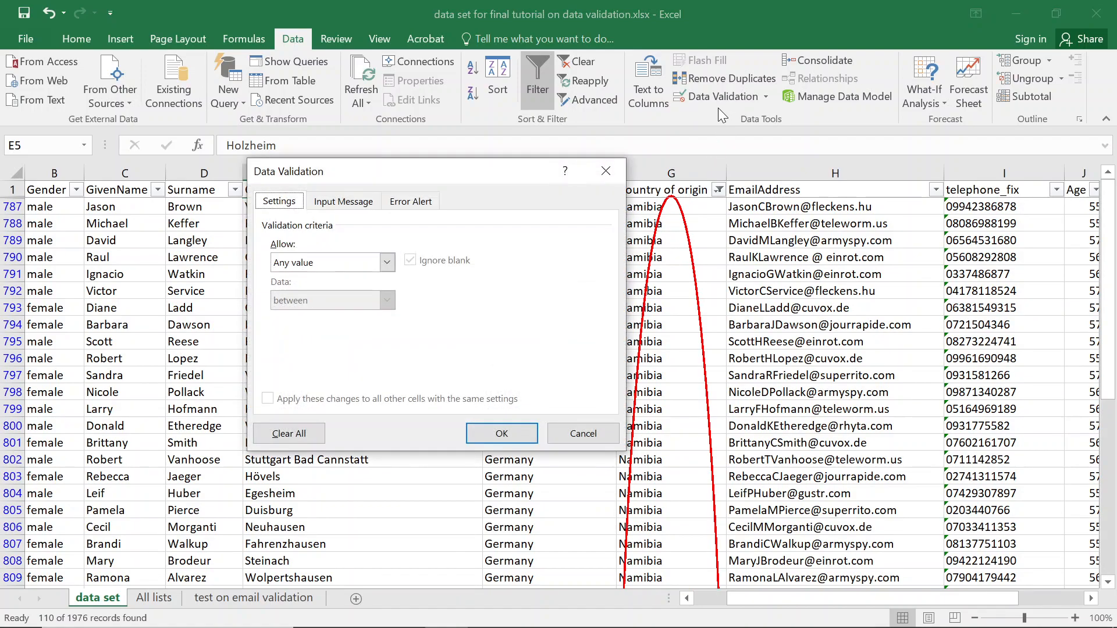
Clear the validation circles and re-circle invalid data so Namibia entries are flagged red.
key("Escape")
left_click(660, 224)
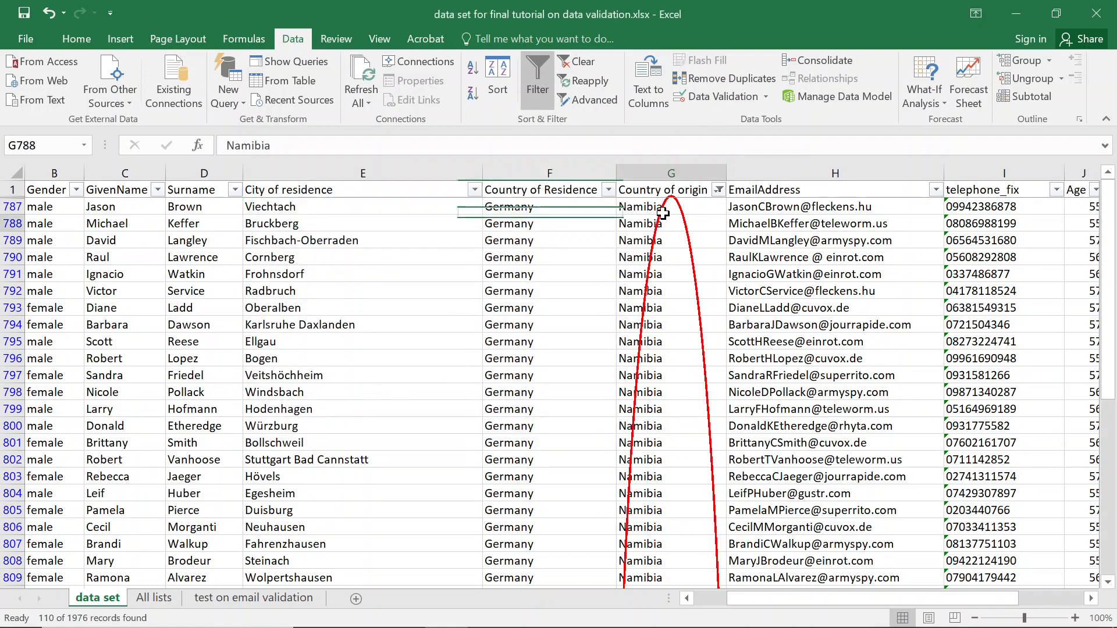
left_click(765, 96)
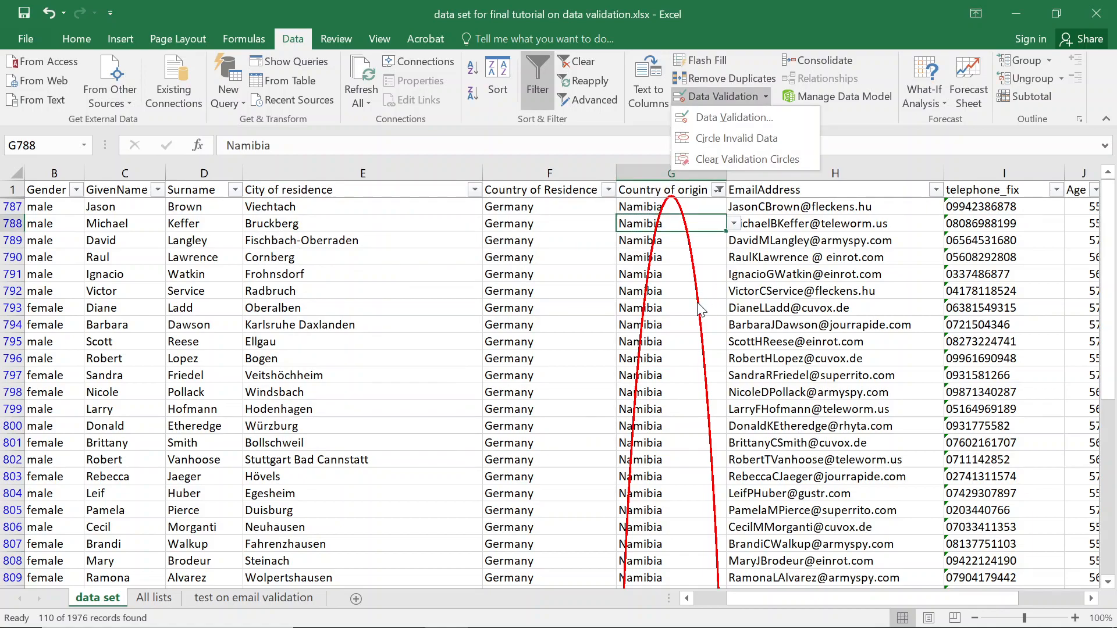
left_click(724, 160)
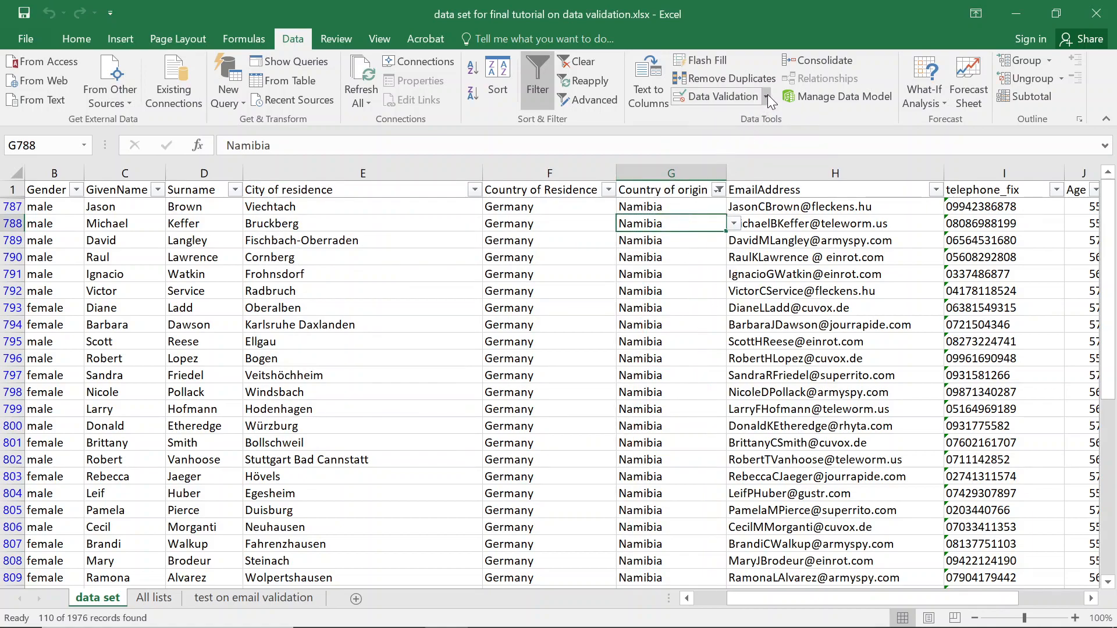
left_click(766, 97)
left_click(713, 141)
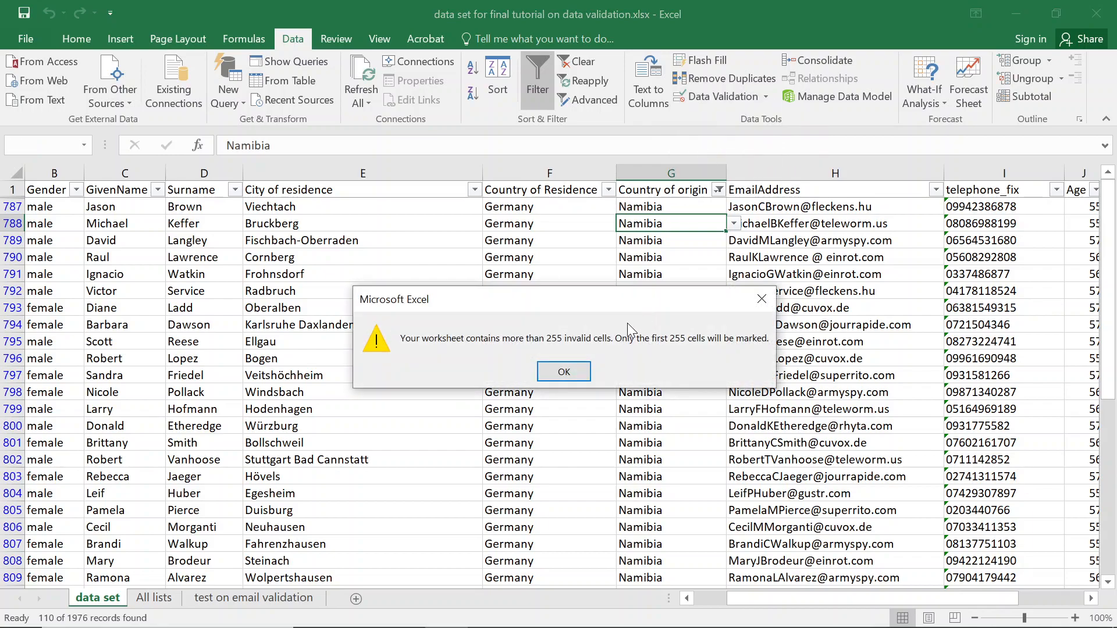
left_click(558, 374)
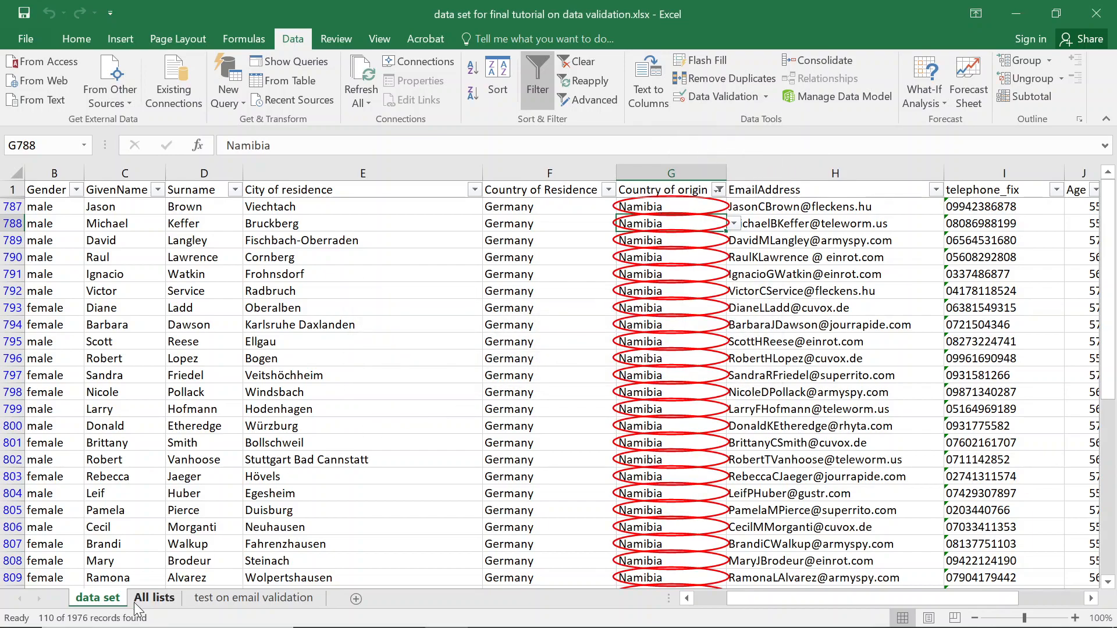
left_click(153, 598)
Add Namibia in A19 of the African_countries list and save the workbook.
left_click(76, 506)
left_click(82, 495)
type("Namibia")
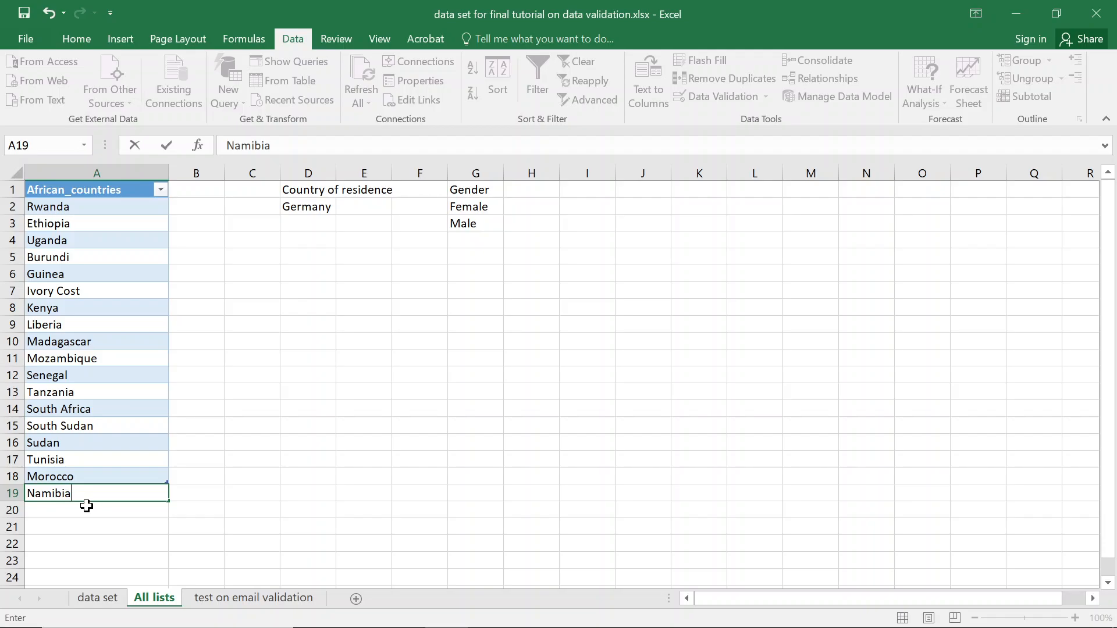
key("Return")
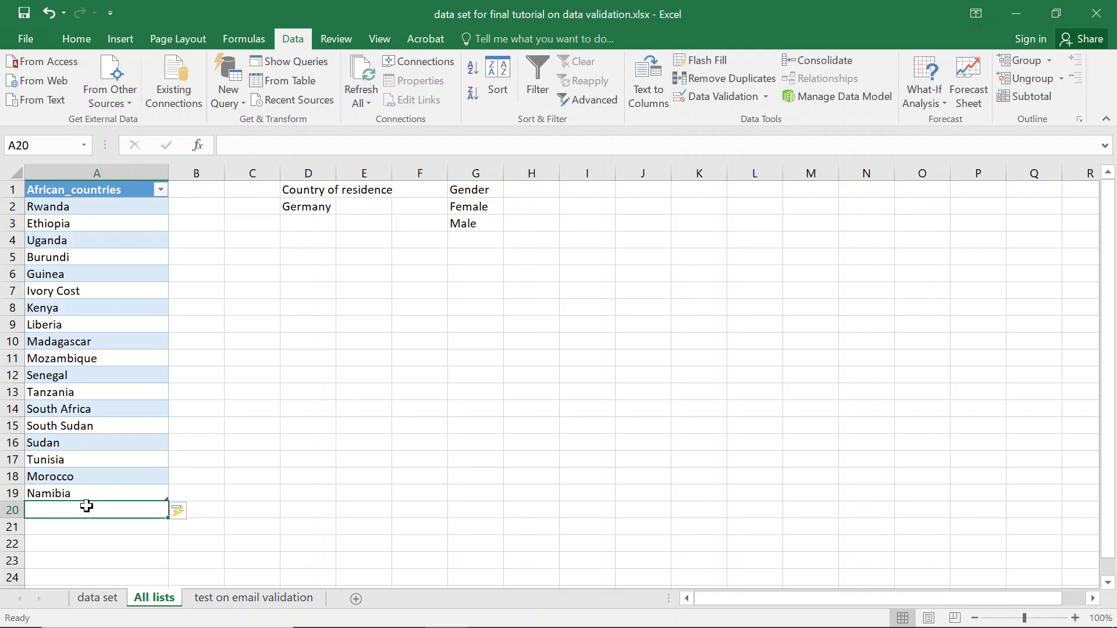
left_click(98, 598)
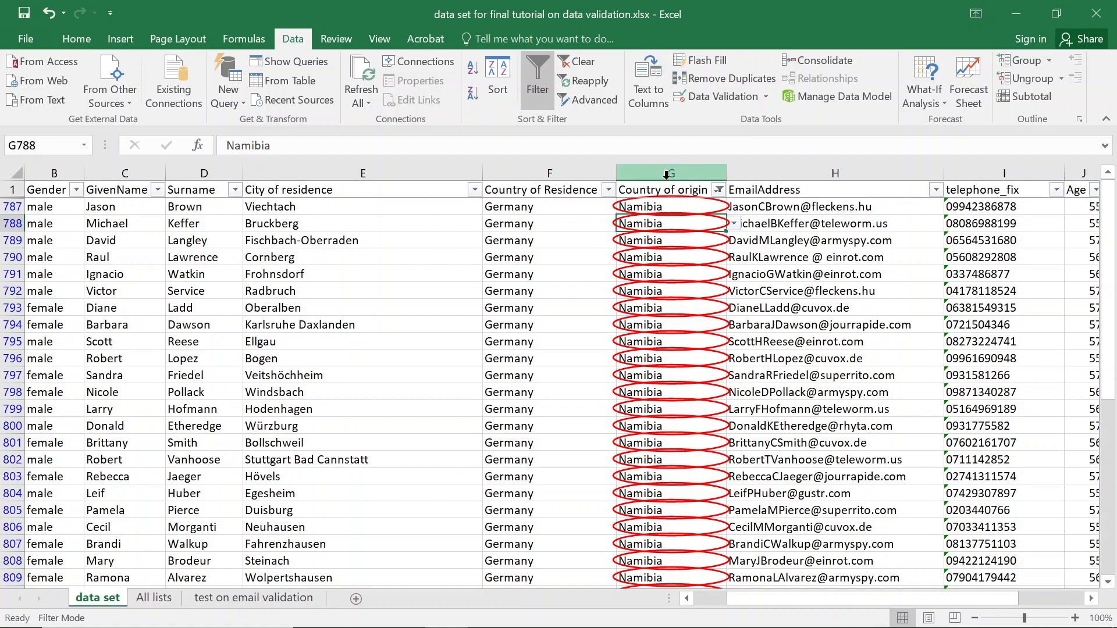
key("ctrl+s")
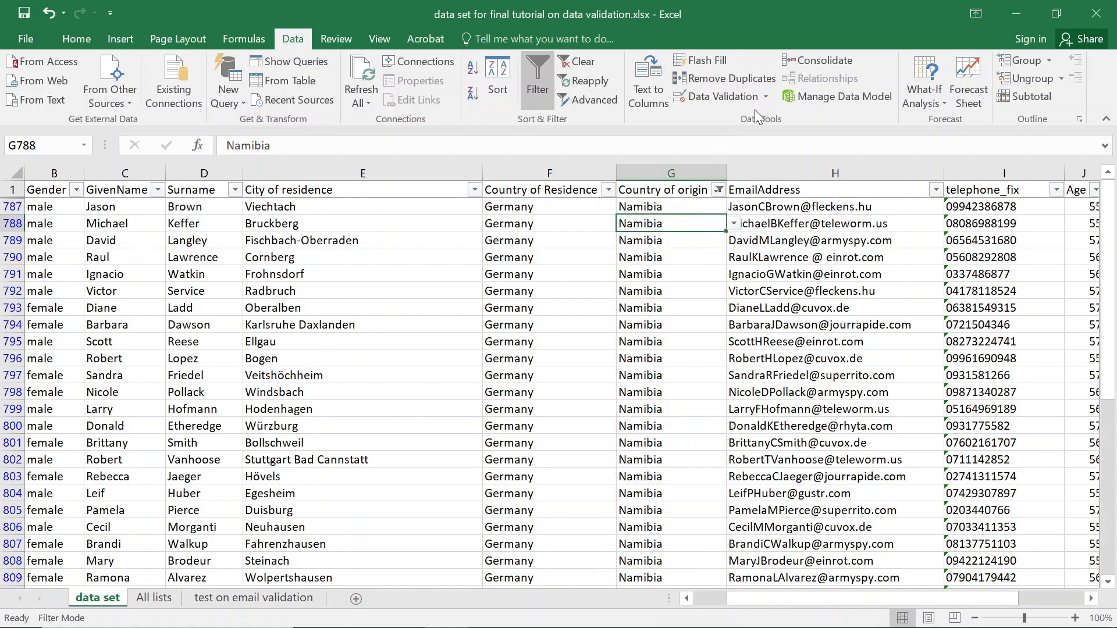
Re-run Circle Invalid Data on the data set and dismiss the 255-cells warning.
left_click(765, 97)
left_click(741, 138)
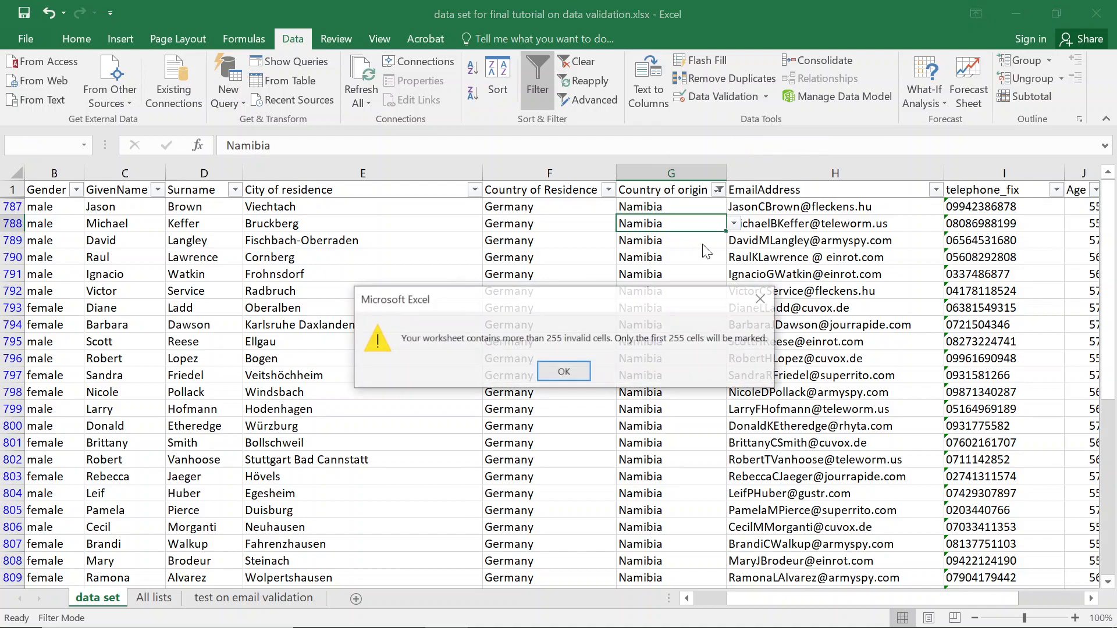
left_click(577, 371)
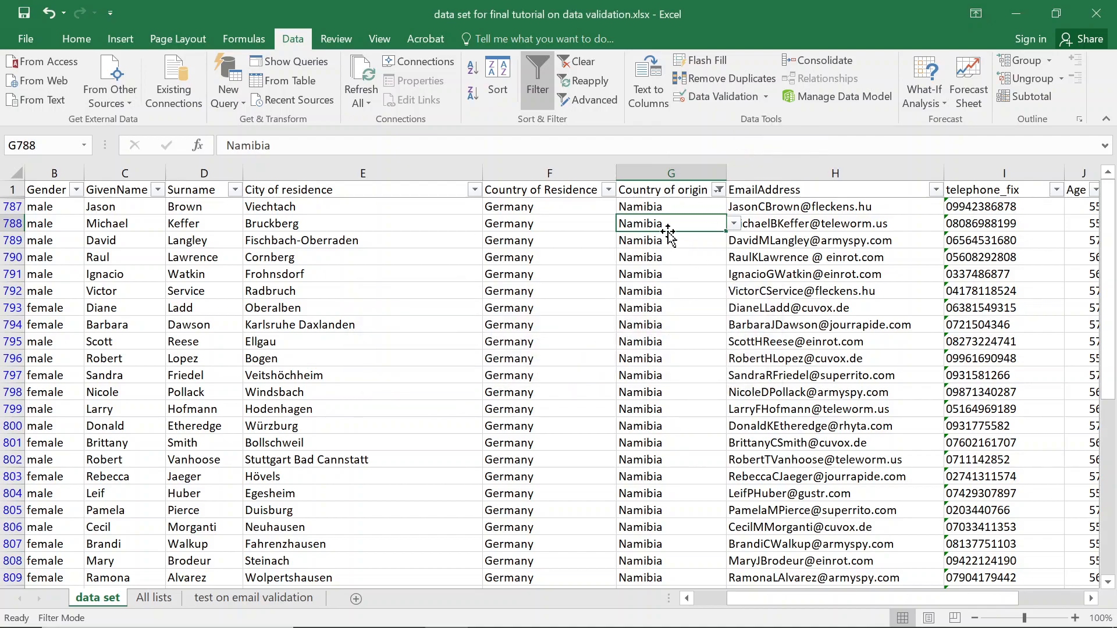
Add Rwamda, Rwinda, Rwwanda and Ryanda to the Country of origin filter.
left_click(719, 190)
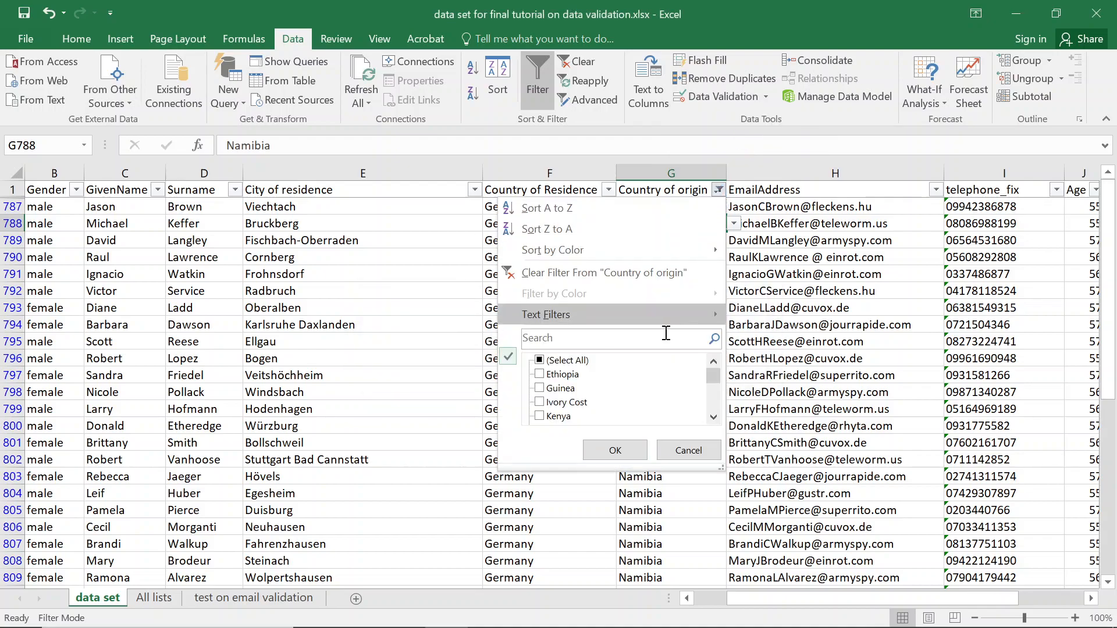
scroll(712, 404, "down", 10)
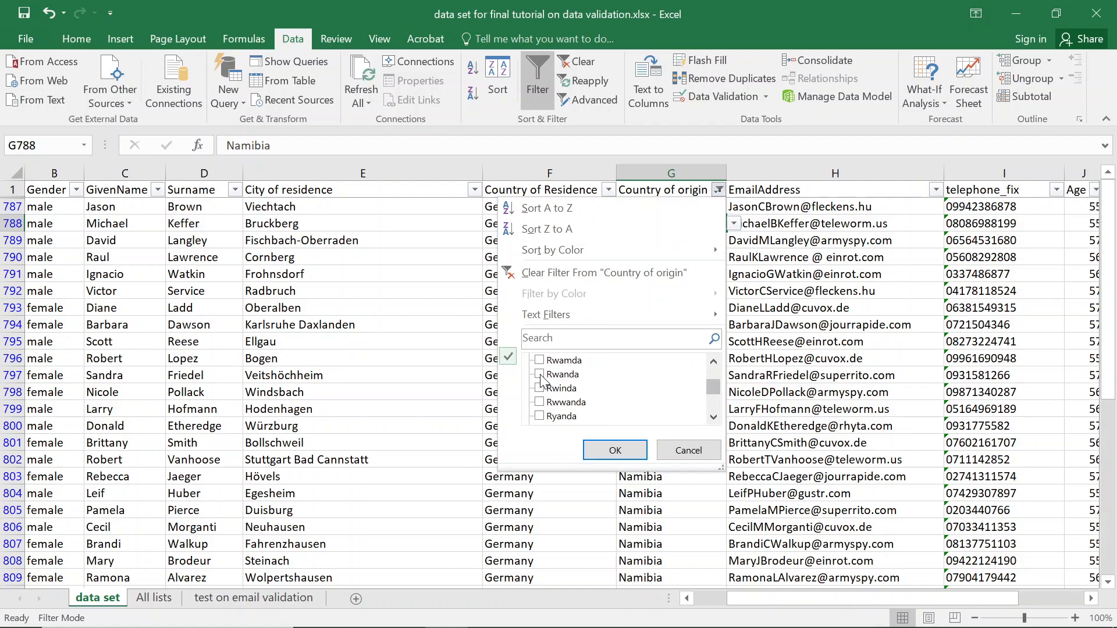
left_click(541, 376)
left_click(539, 375)
left_click(540, 360)
left_click(539, 388)
left_click(539, 403)
left_click(539, 417)
left_click(712, 418)
left_click(712, 417)
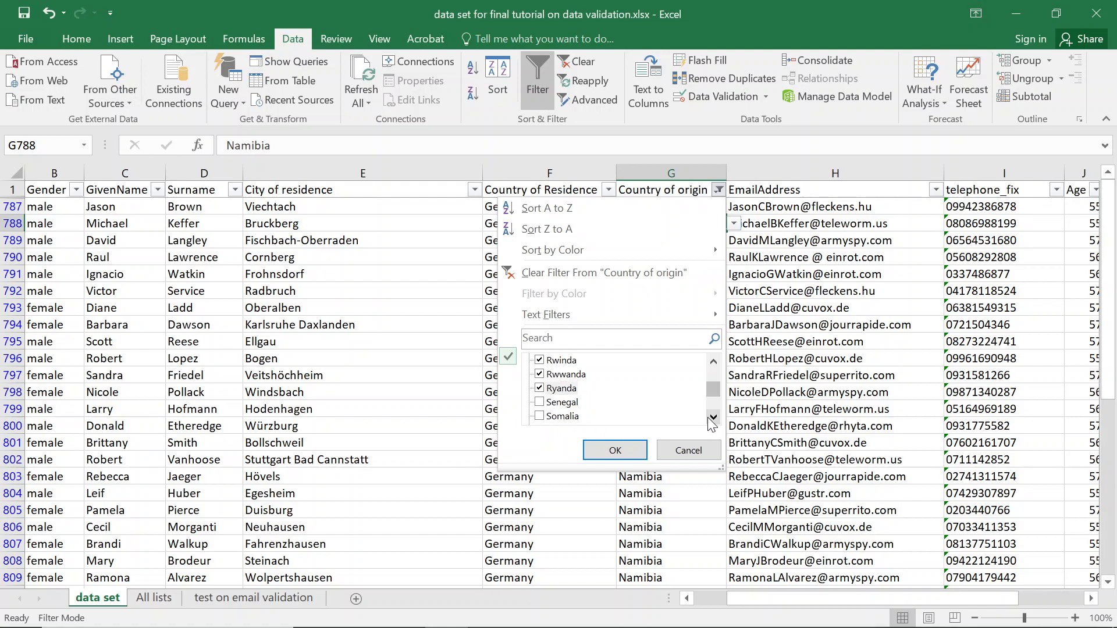
left_click(616, 450)
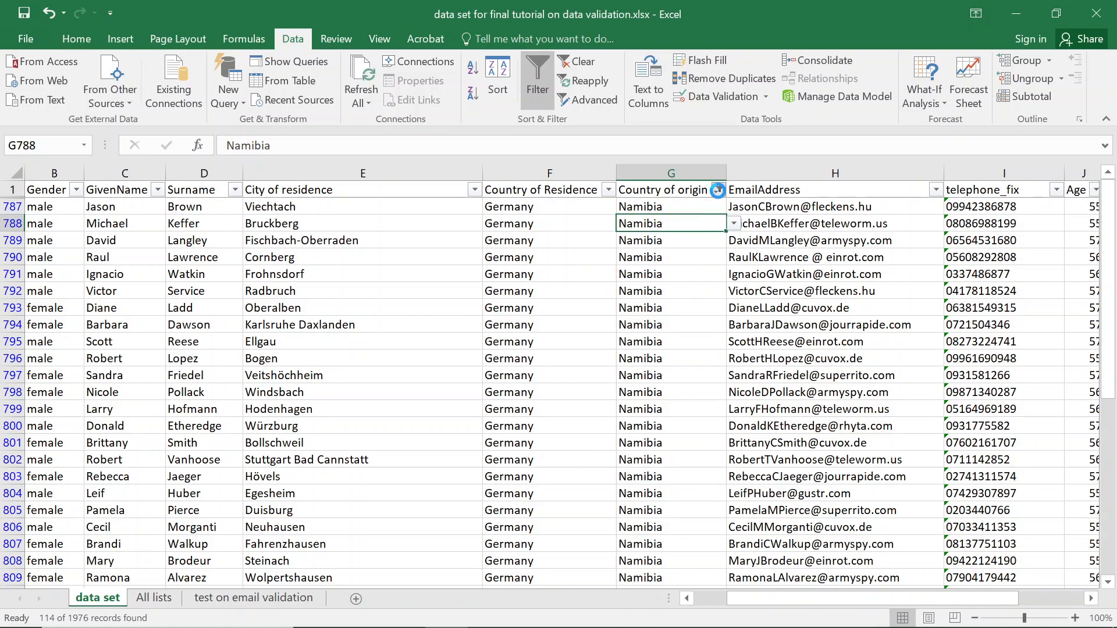
Untick Namibia in the filter so only the misspelled Rwanda rows remain.
left_click(719, 190)
left_click_drag(705, 374, 708, 381)
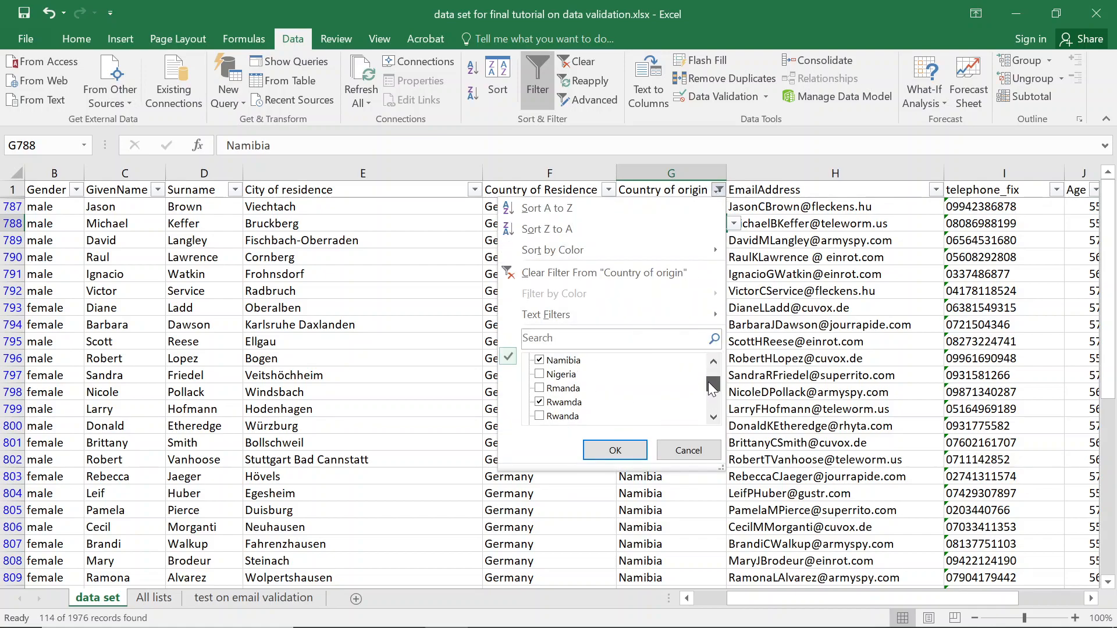
left_click(548, 360)
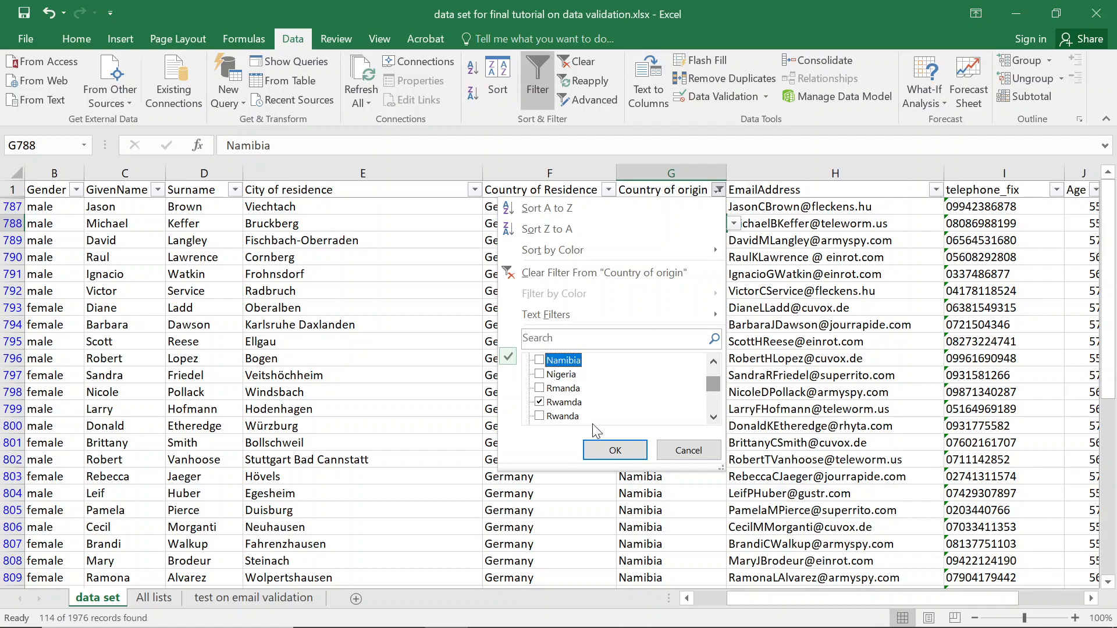
left_click(615, 451)
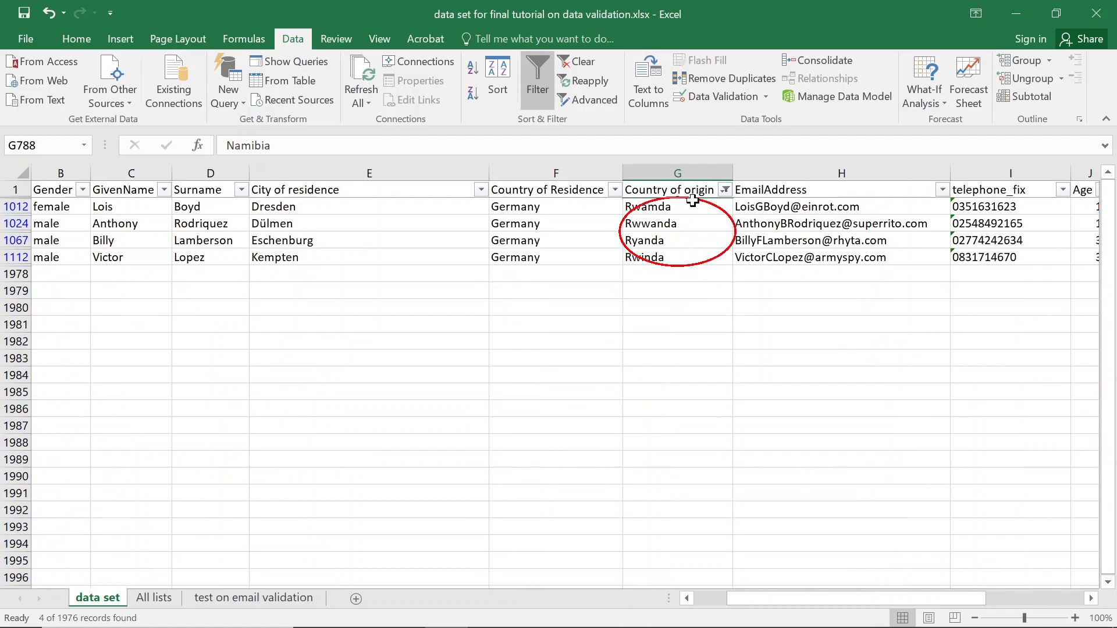
Change G1012 to Rwanda from its dropdown and paste it over G1024:G1112.
left_click(676, 211)
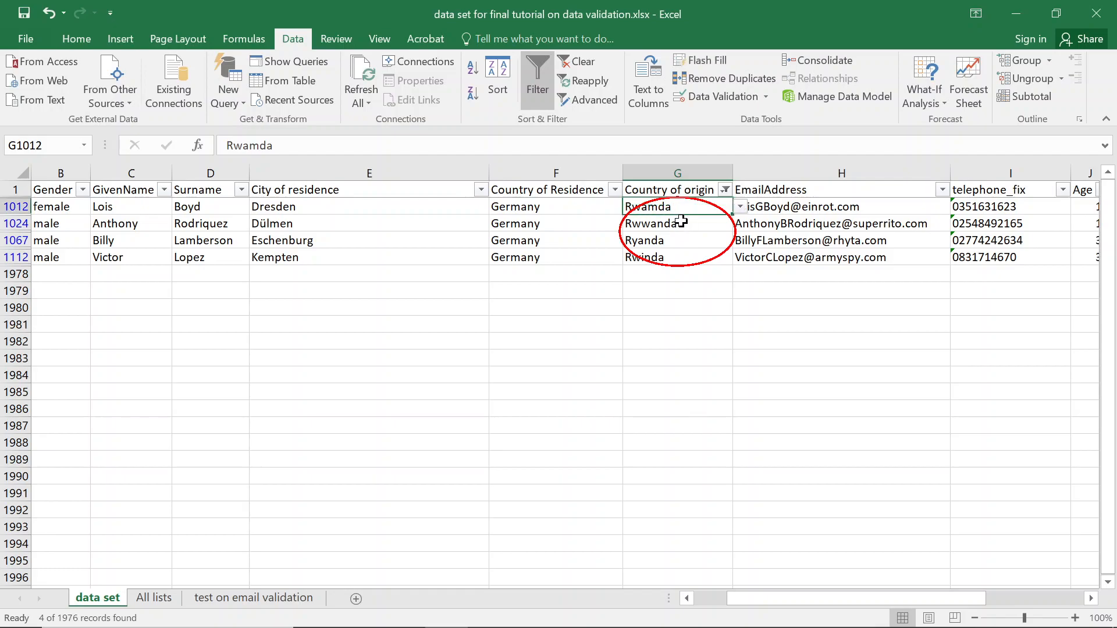
left_click(740, 206)
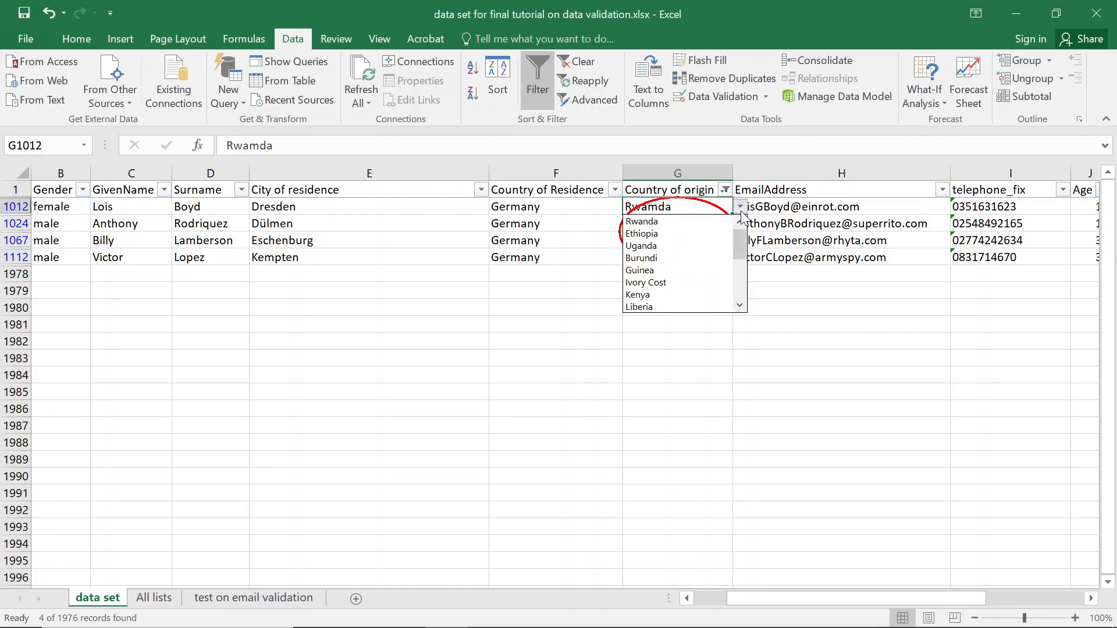
left_click(672, 221)
key("ctrl+c")
left_click_drag(669, 224, 669, 257)
key("ctrl+v")
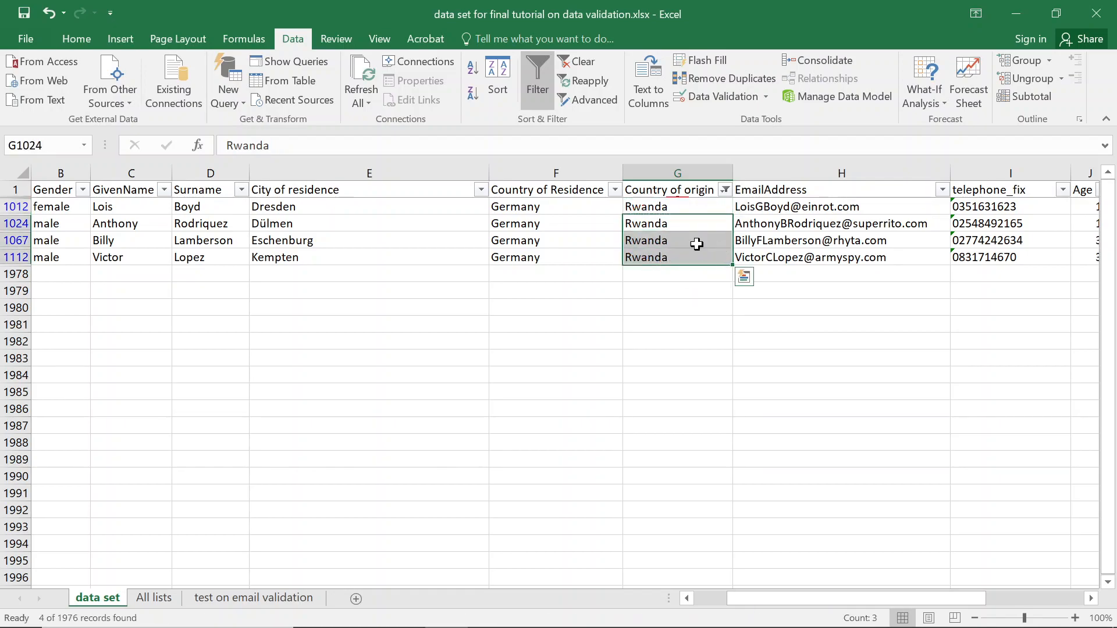
Run Circle Invalid Data and accept the more-than-255-invalid-cells warning.
left_click(705, 206)
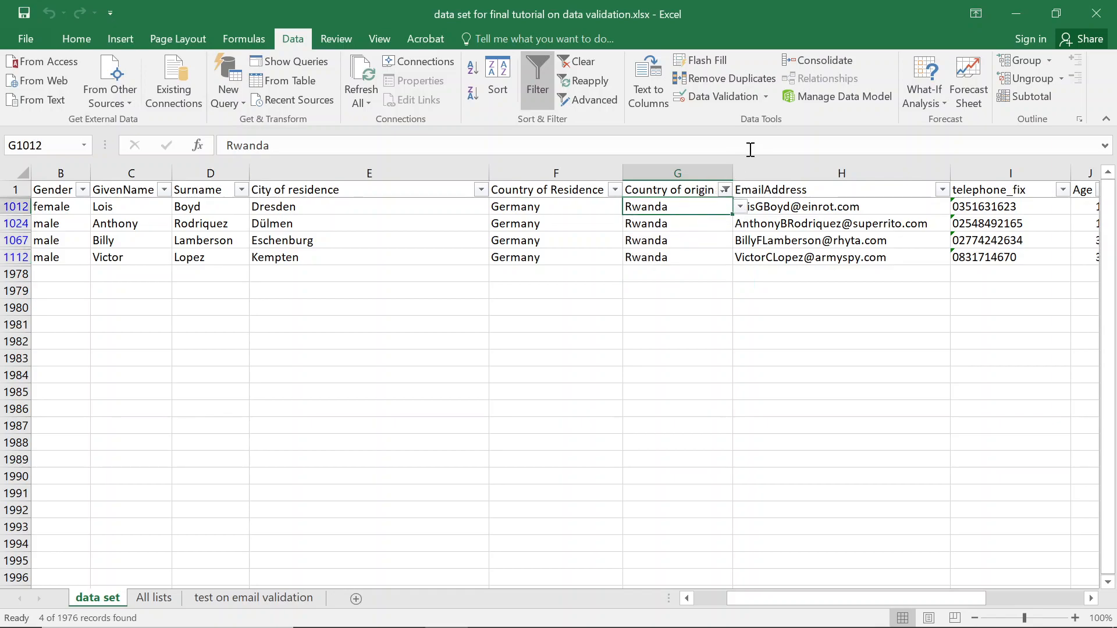
left_click(763, 97)
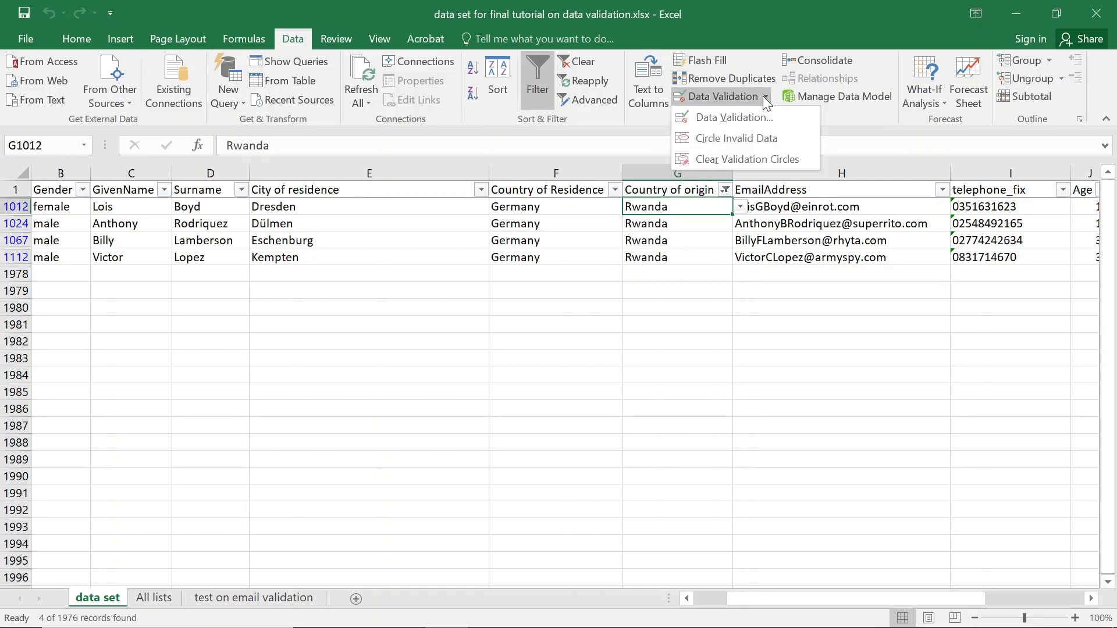
left_click(737, 138)
left_click(560, 373)
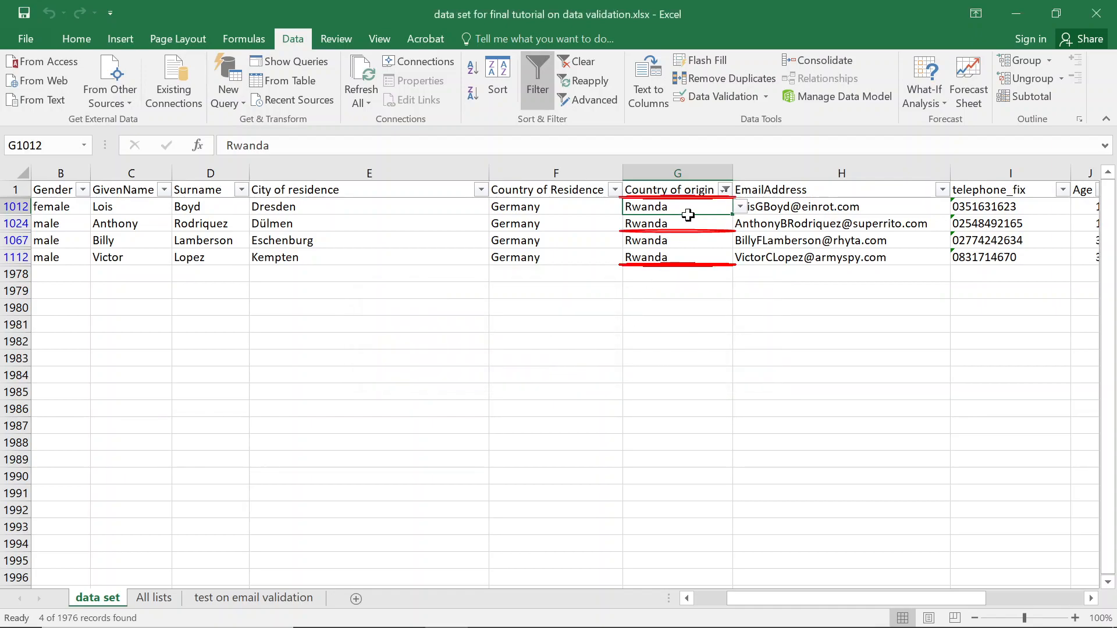
Open the Country of origin filter and scroll through its value list.
left_click(733, 190)
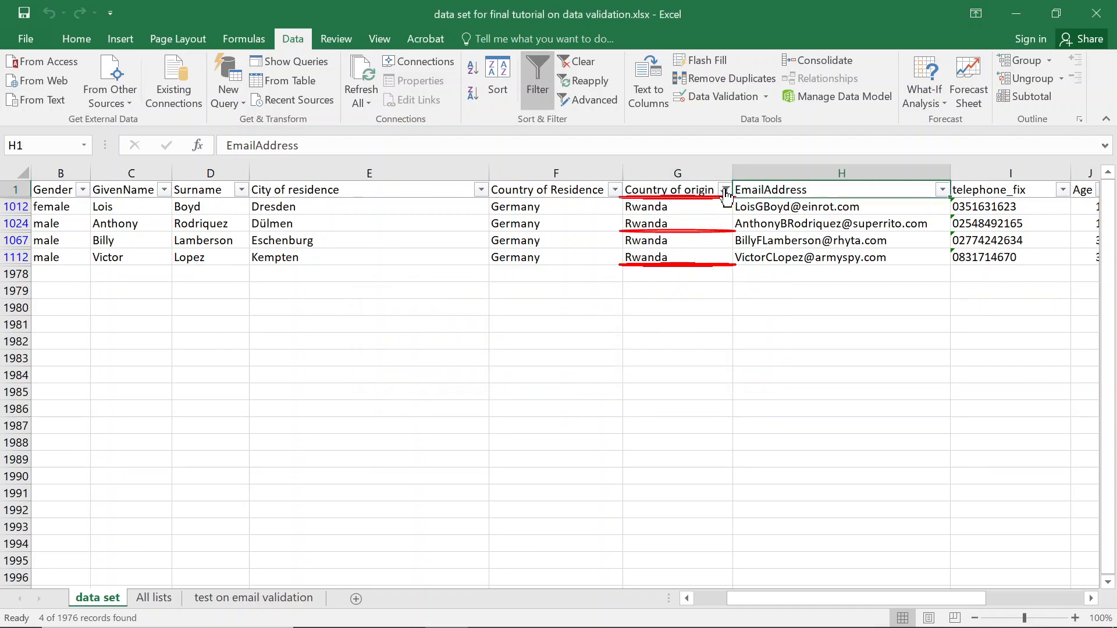
left_click(724, 190)
left_click_drag(713, 378, 719, 399)
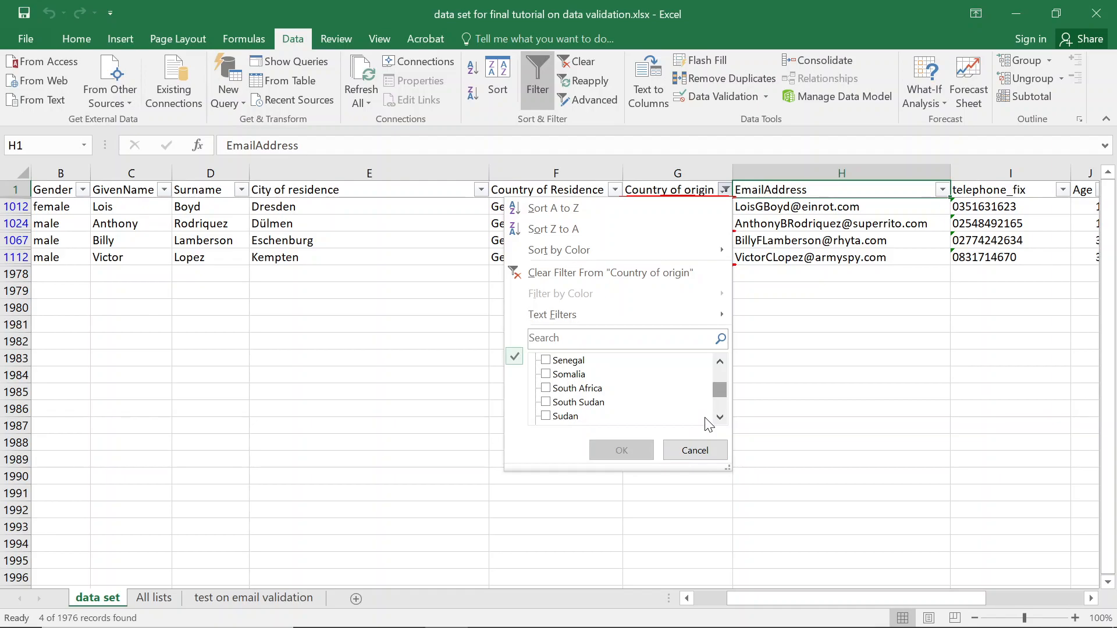
Filter Country of origin to show only the Somalia rows.
key("Escape")
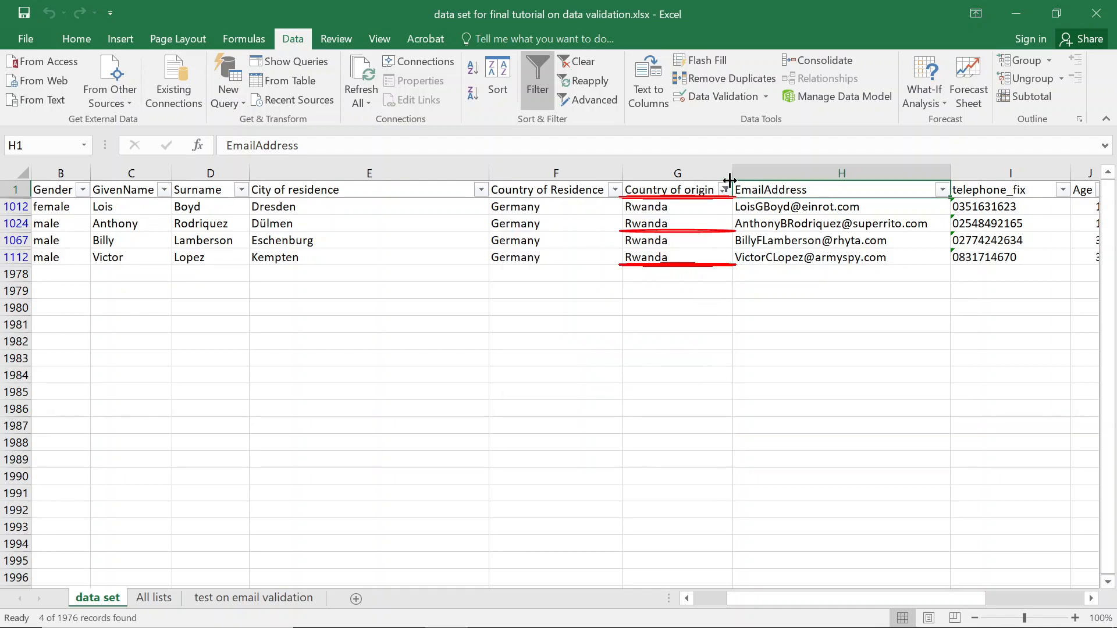
left_click(724, 190)
left_click(564, 343)
type("somalia")
key("Return")
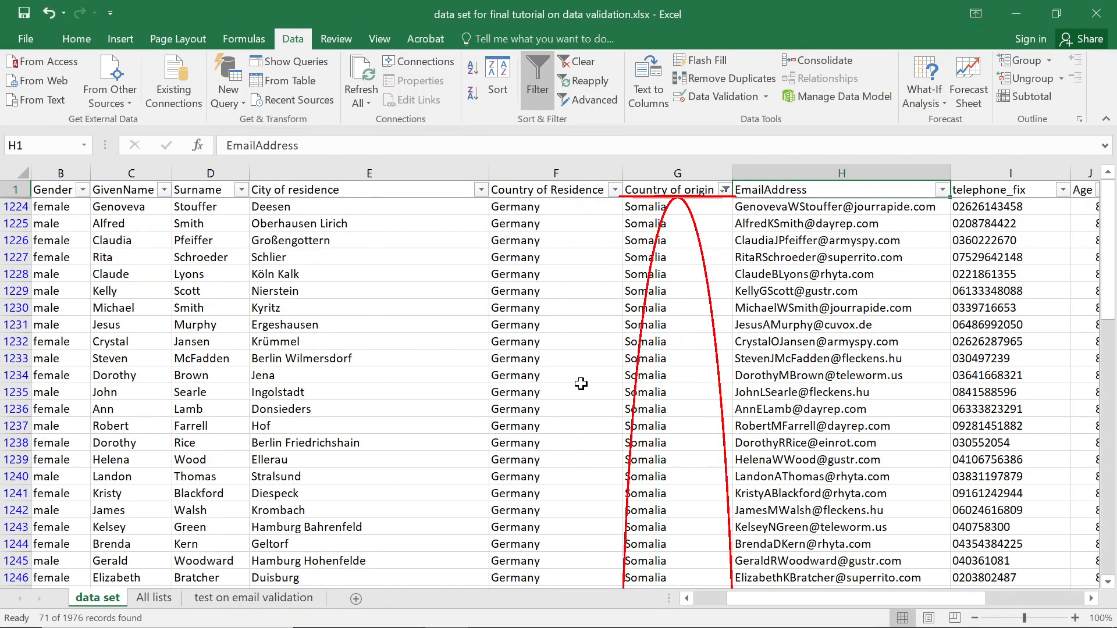
Circle the invalid Somalia entries and accept the too-many-invalid-cells warning.
left_click(742, 98)
key("Escape")
left_click(766, 97)
left_click(723, 141)
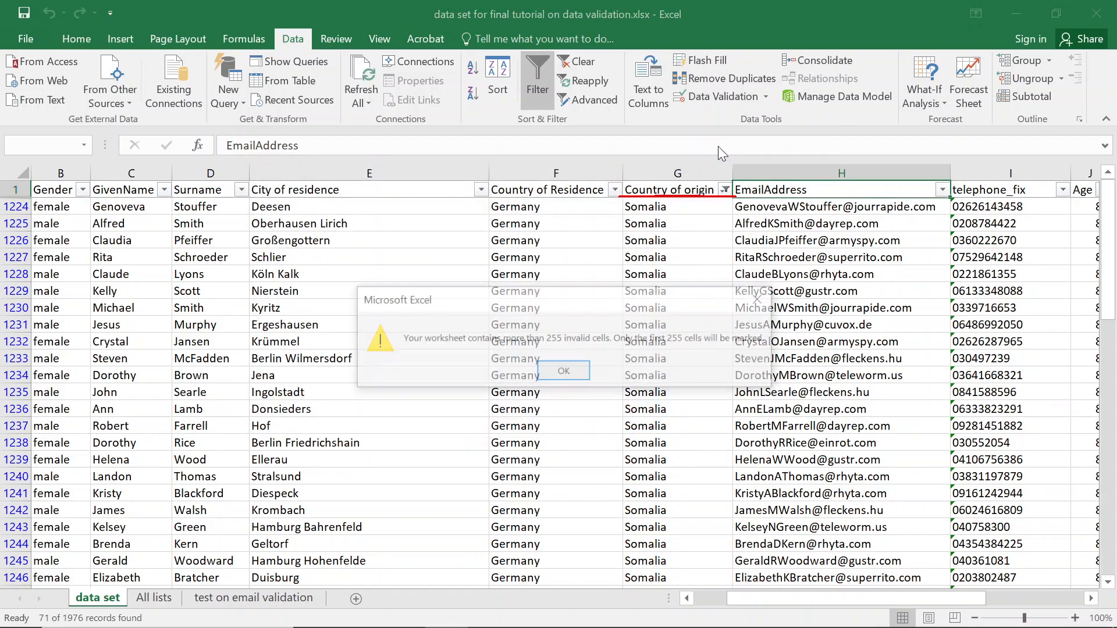
left_click(564, 372)
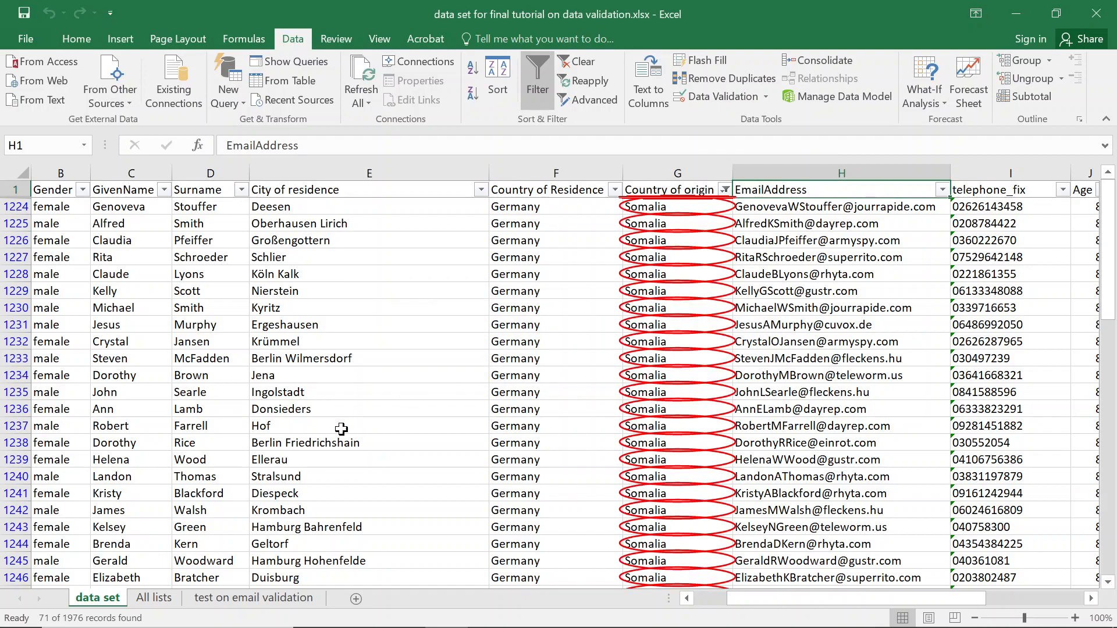
Add Somalia to the African_countries list and rerun Circle Invalid Data on the data set.
left_click(154, 600)
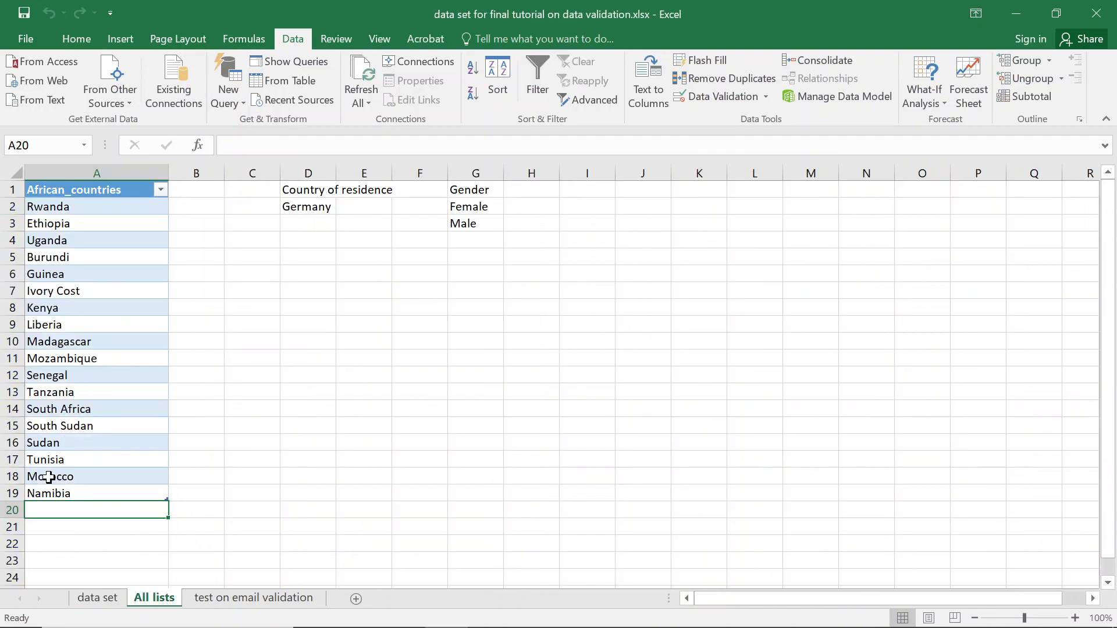
type("Somali")
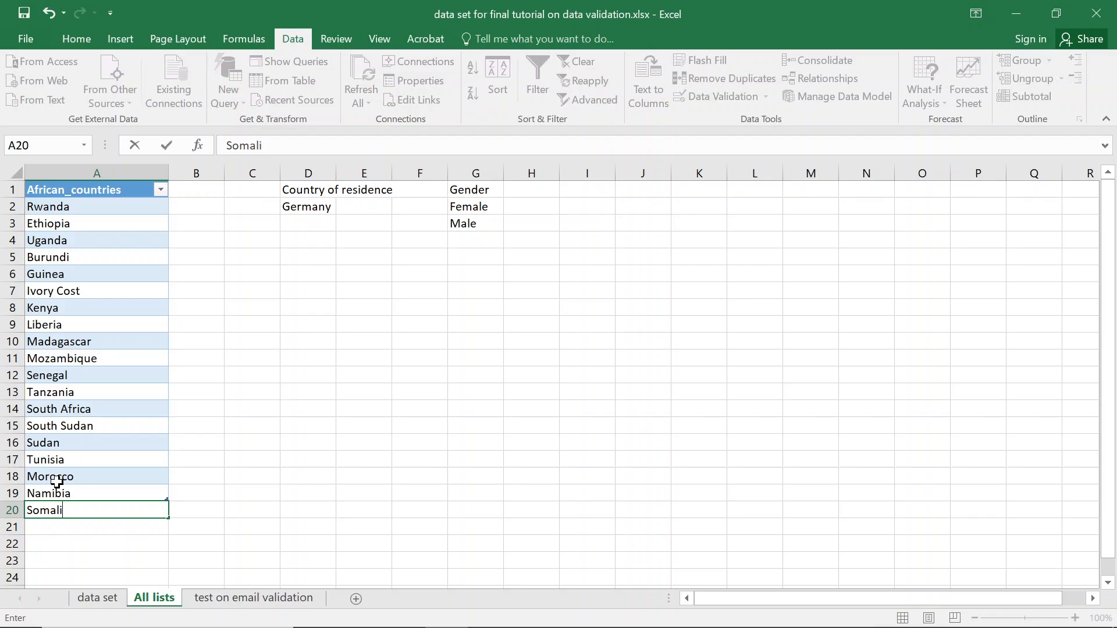
type("a")
key("Return")
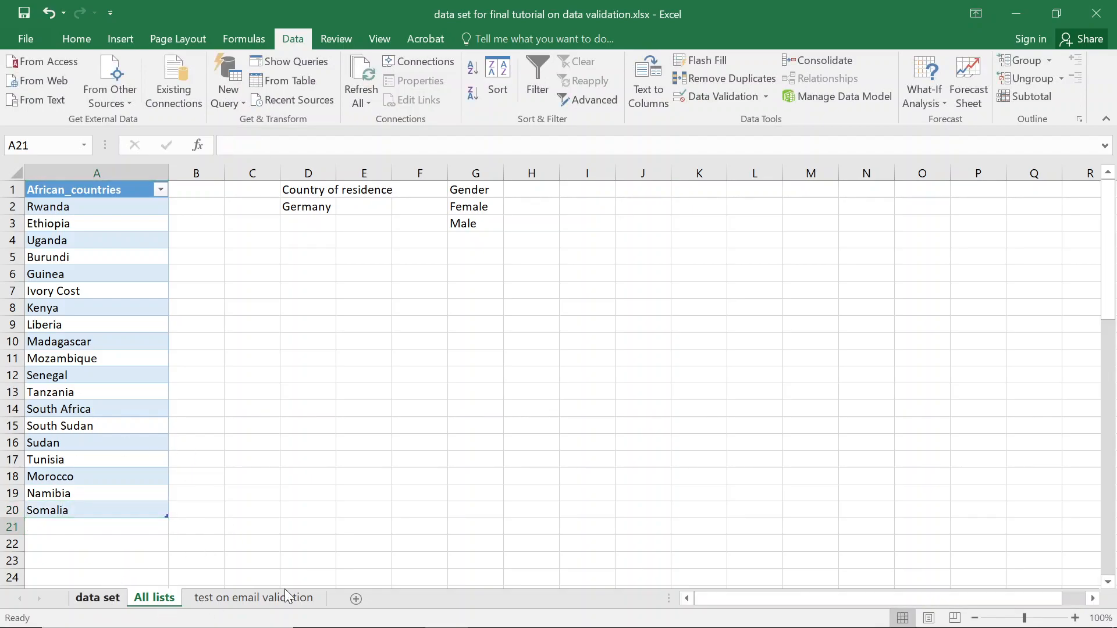
left_click(97, 598)
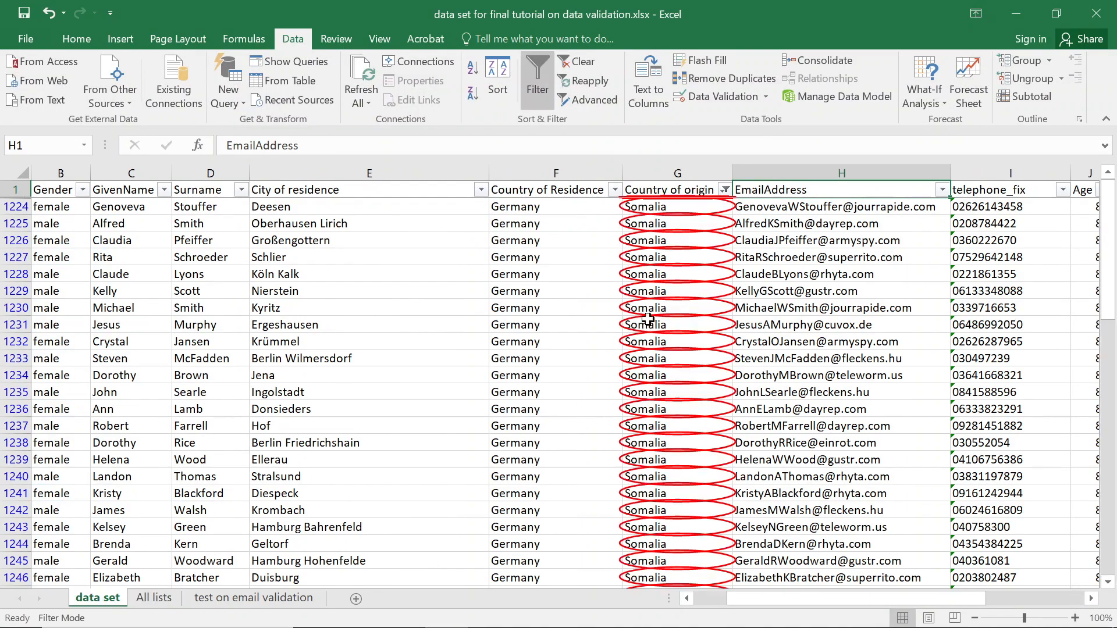
left_click(765, 101)
left_click(739, 140)
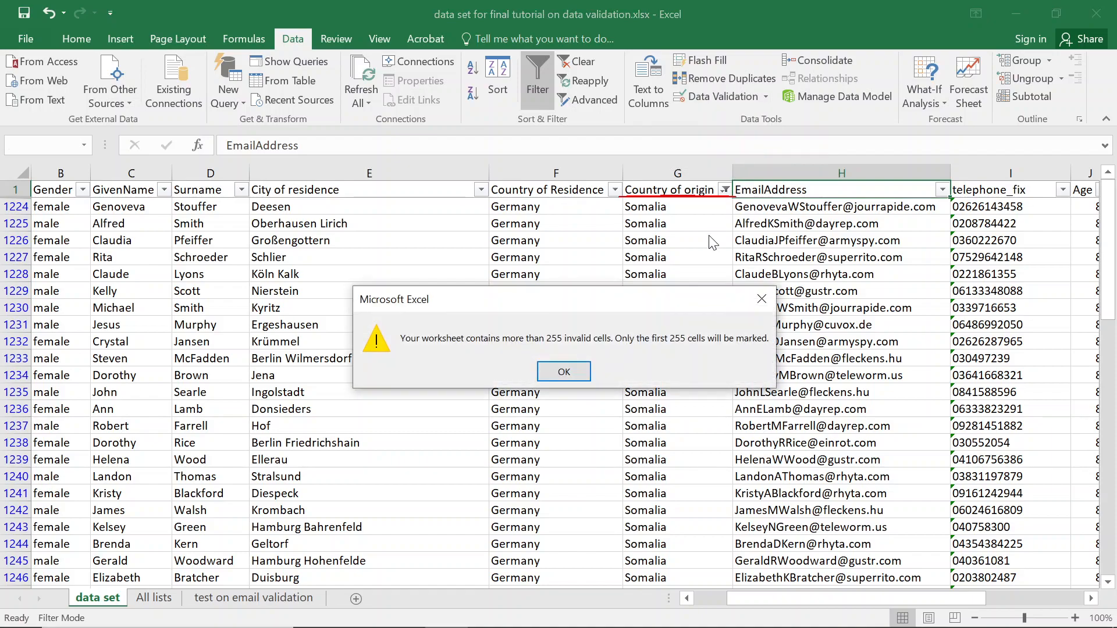
left_click(564, 372)
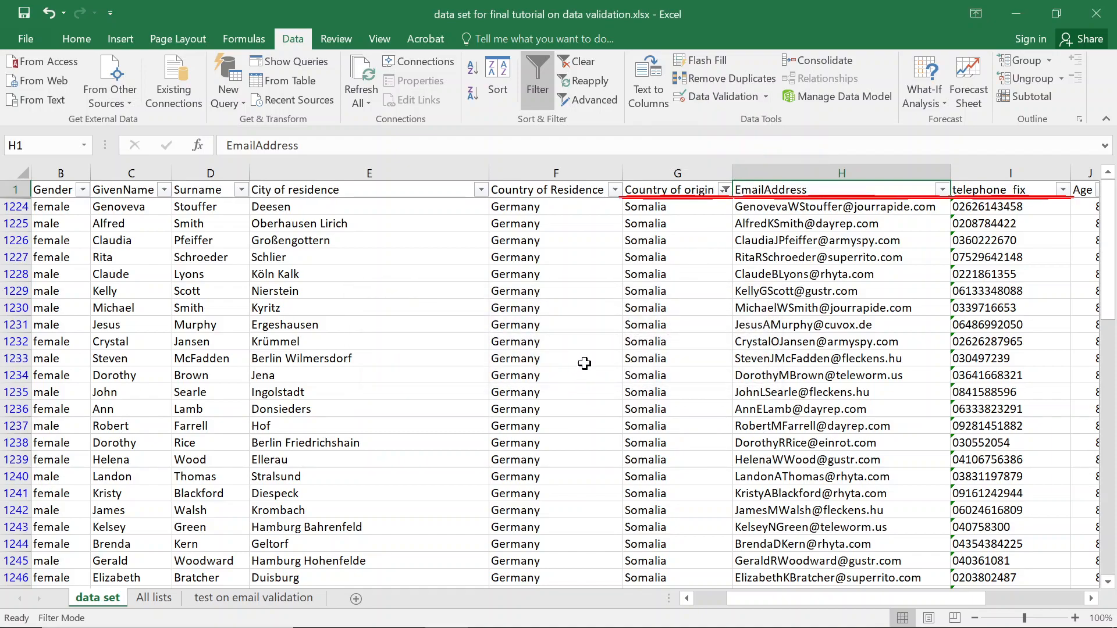
Clear the Country of origin filter and scroll through its values.
left_click(724, 190)
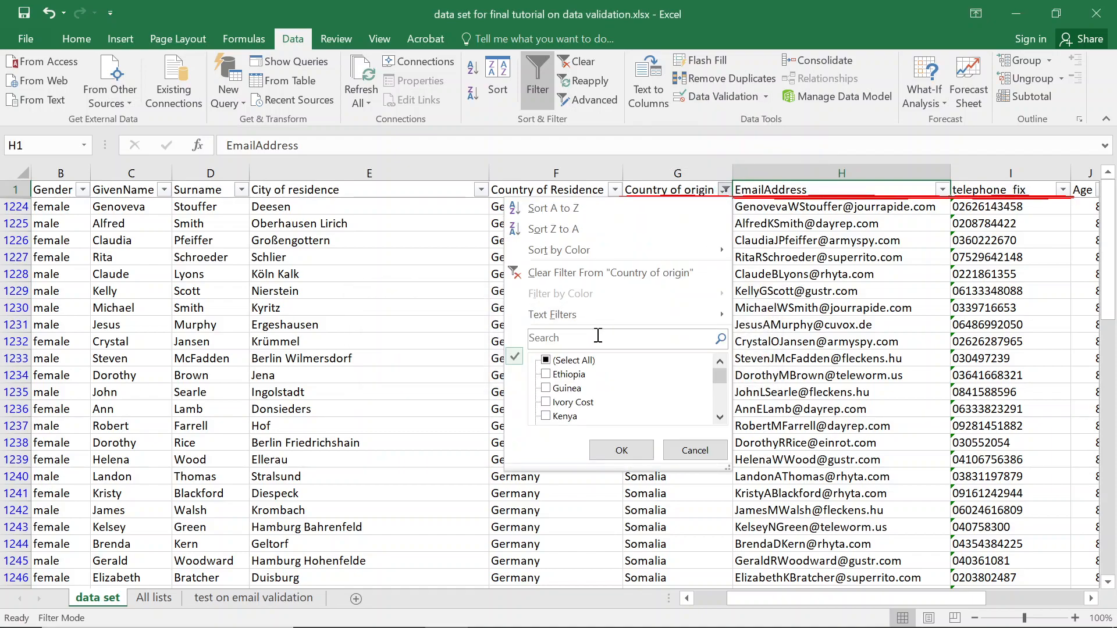
left_click(595, 271)
left_click(719, 191)
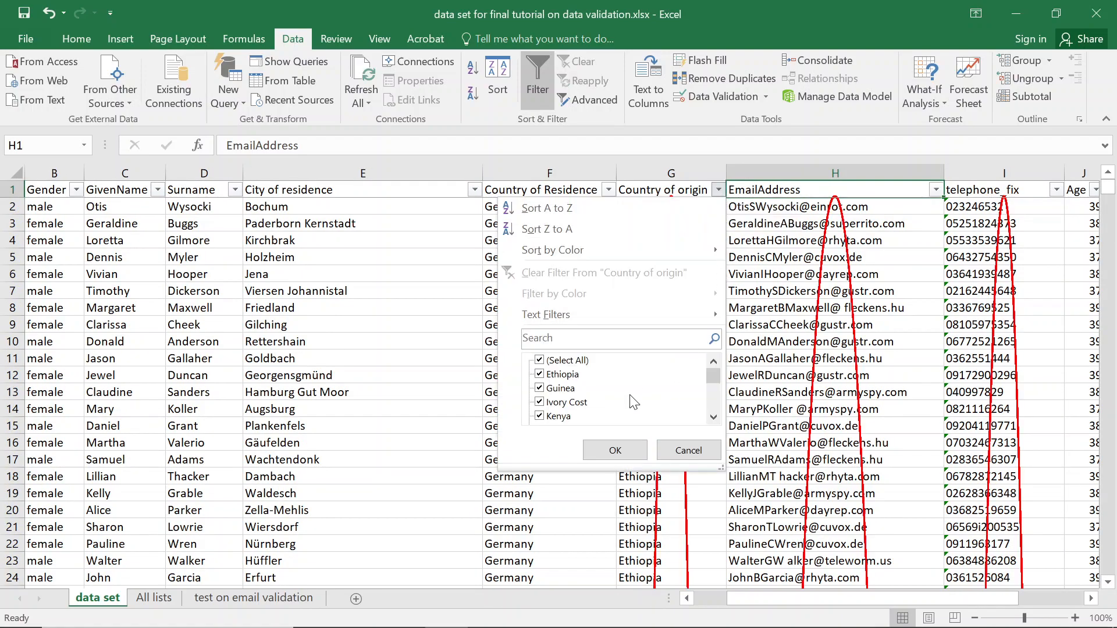
left_click_drag(711, 378, 714, 410)
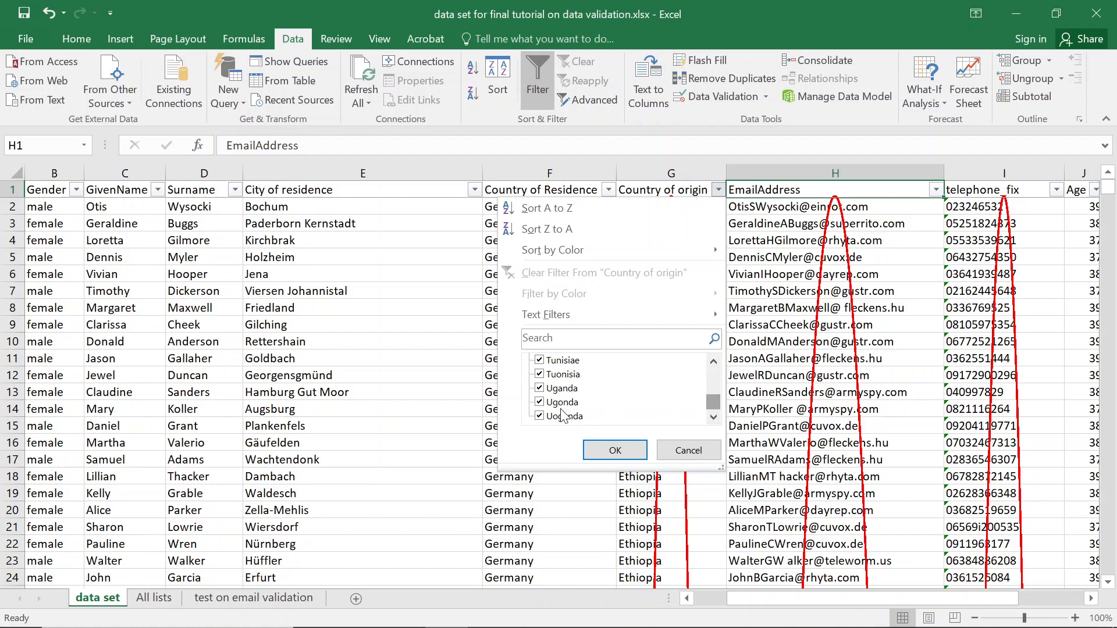
Glance at the All lists sheet and return to the data set with all rows shown.
left_click(633, 451)
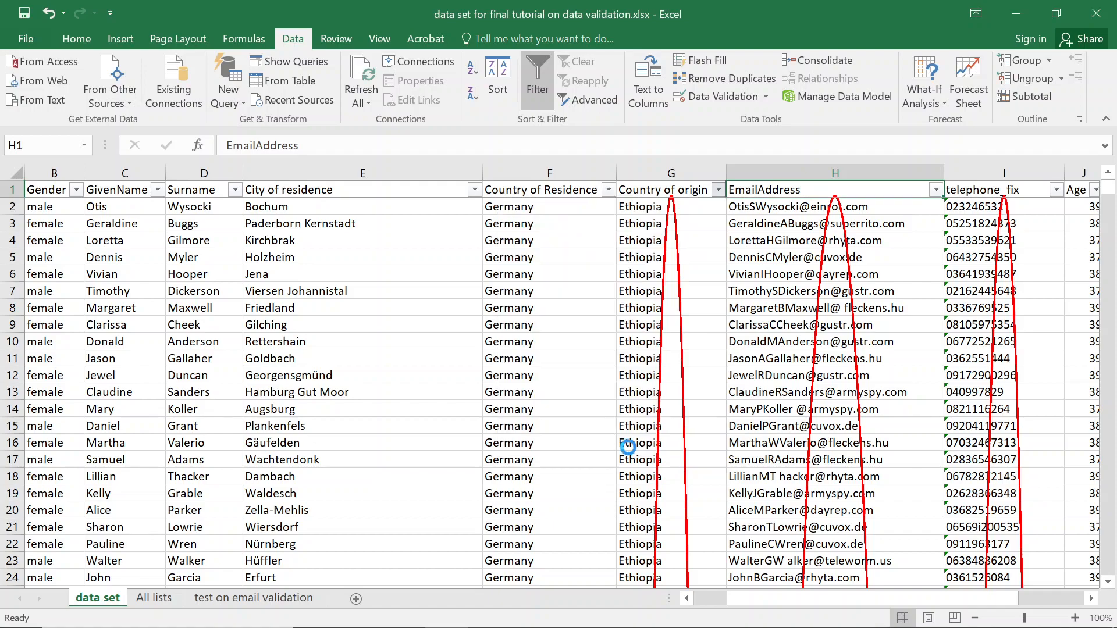
left_click(142, 601)
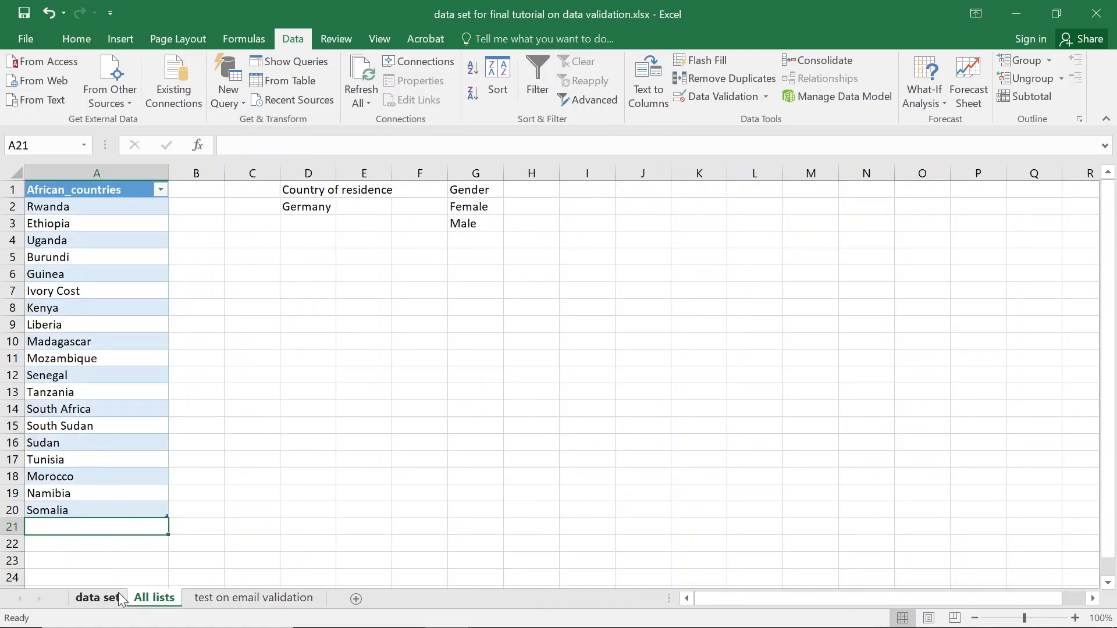
left_click(98, 599)
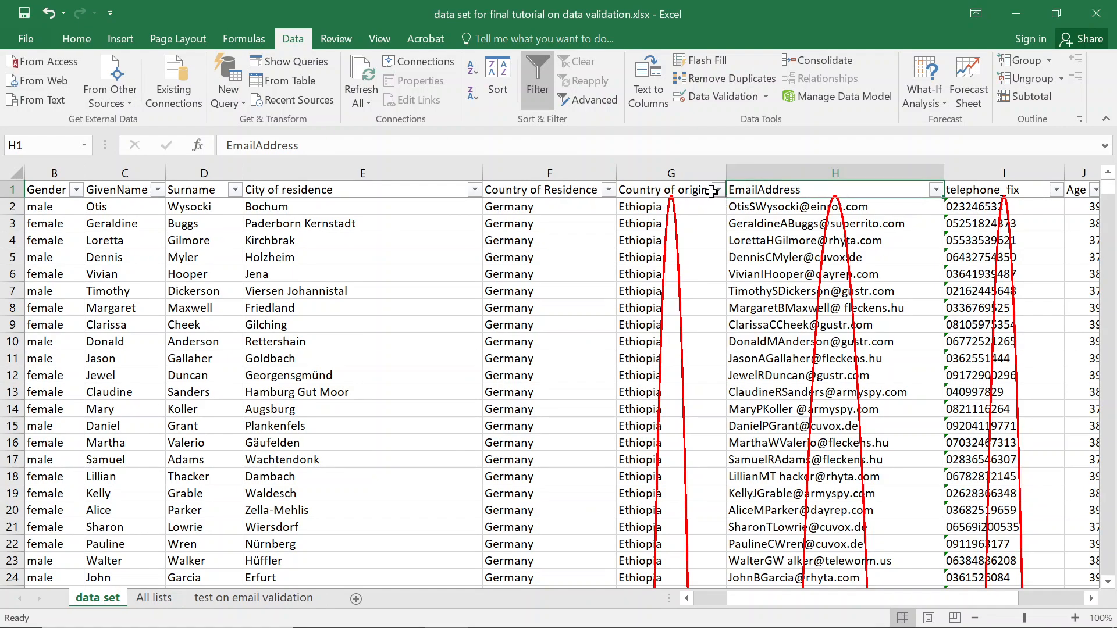
left_click(719, 192)
key("Escape")
Filter Country of origin to only the misspelled Tunisiae row and select it.
left_click(719, 190)
left_click(606, 346)
type("tun")
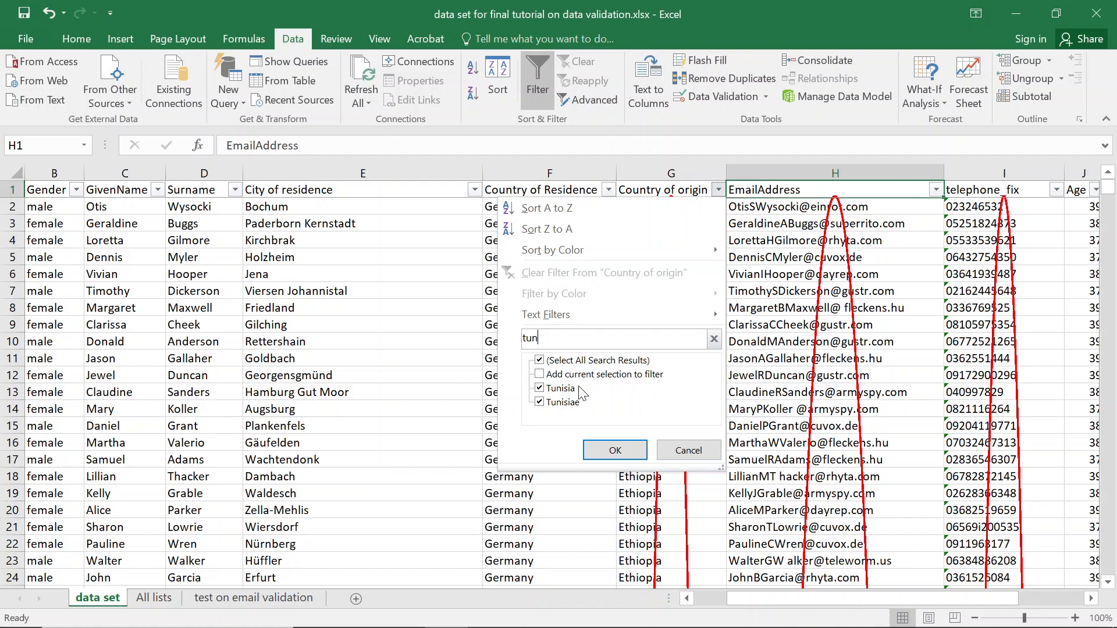
left_click(540, 389)
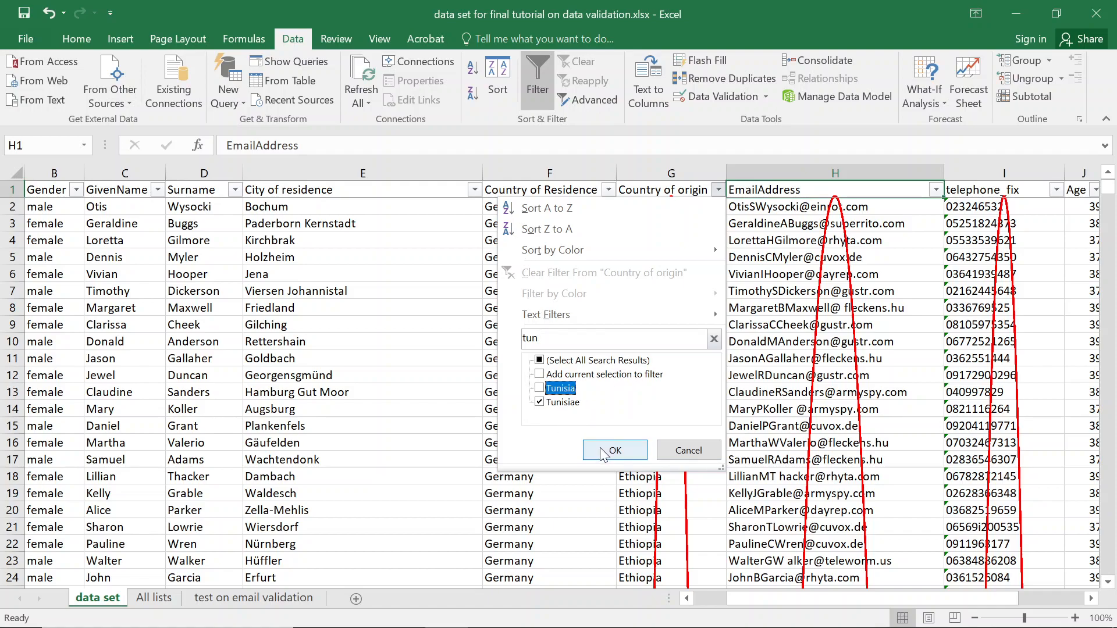
left_click(606, 452)
left_click(676, 208)
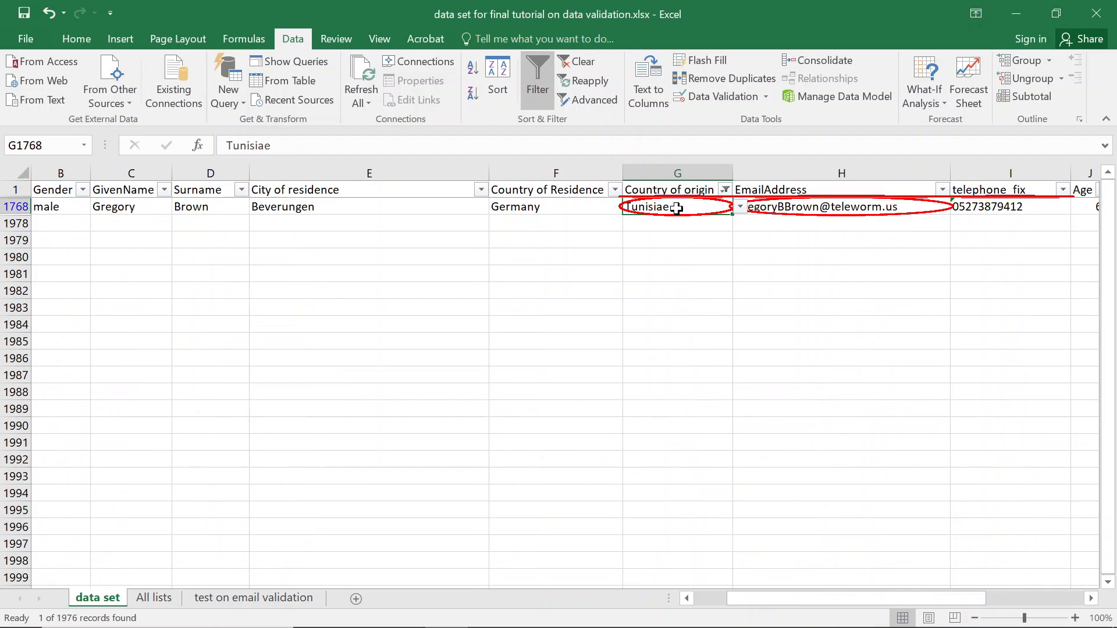
Edit G1768 from Tunisiae to Tunisia.
double_click(693, 207)
key("BackSpace")
key("Return")
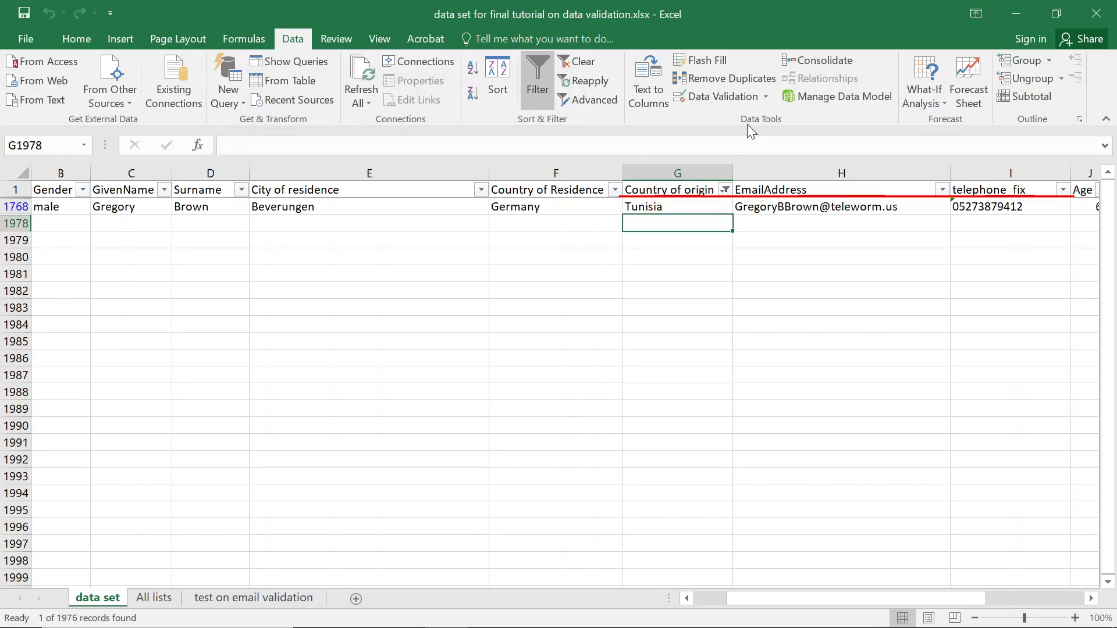
Confirm Tunisia is on the All lists country list, then return to the data set.
left_click(153, 599)
left_click(63, 265)
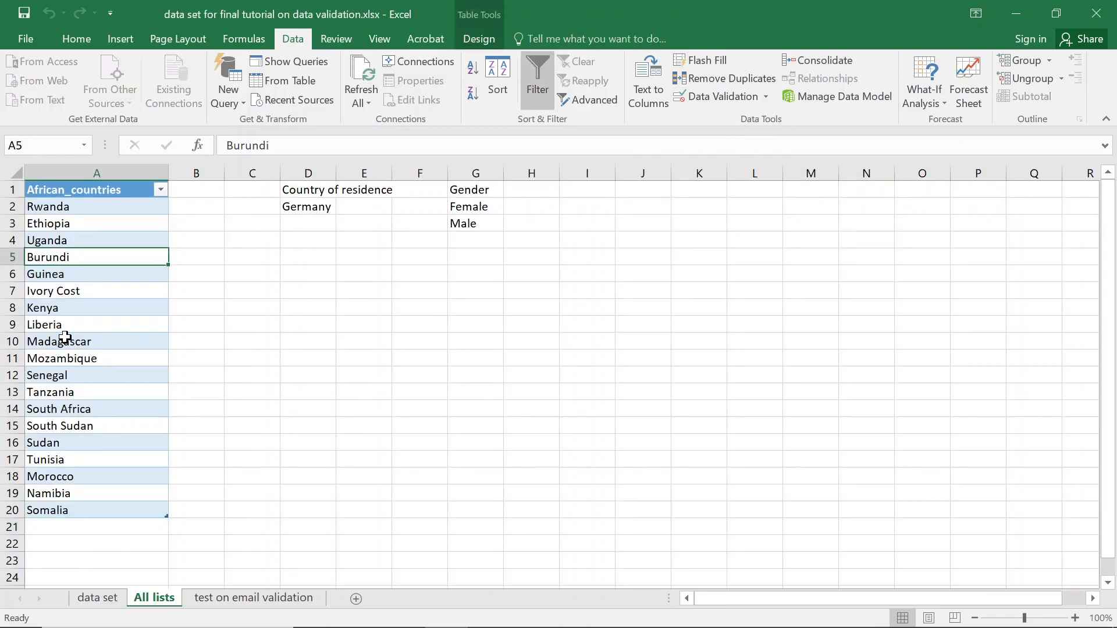
type("t")
key("Escape")
key("ctrl+f")
type("tu")
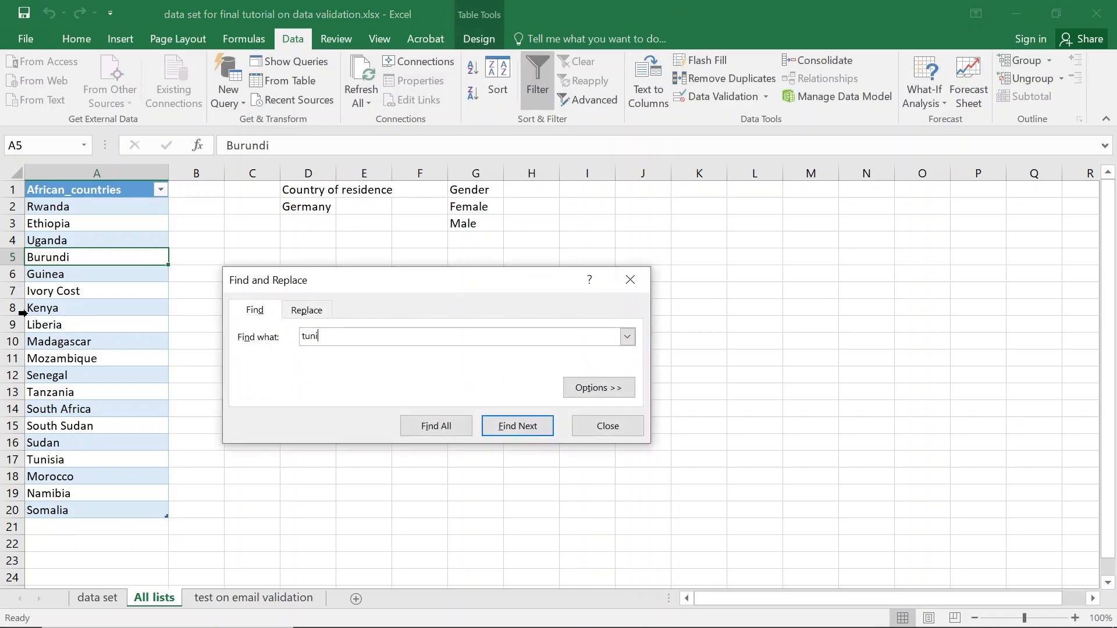
key("Return")
key("Escape")
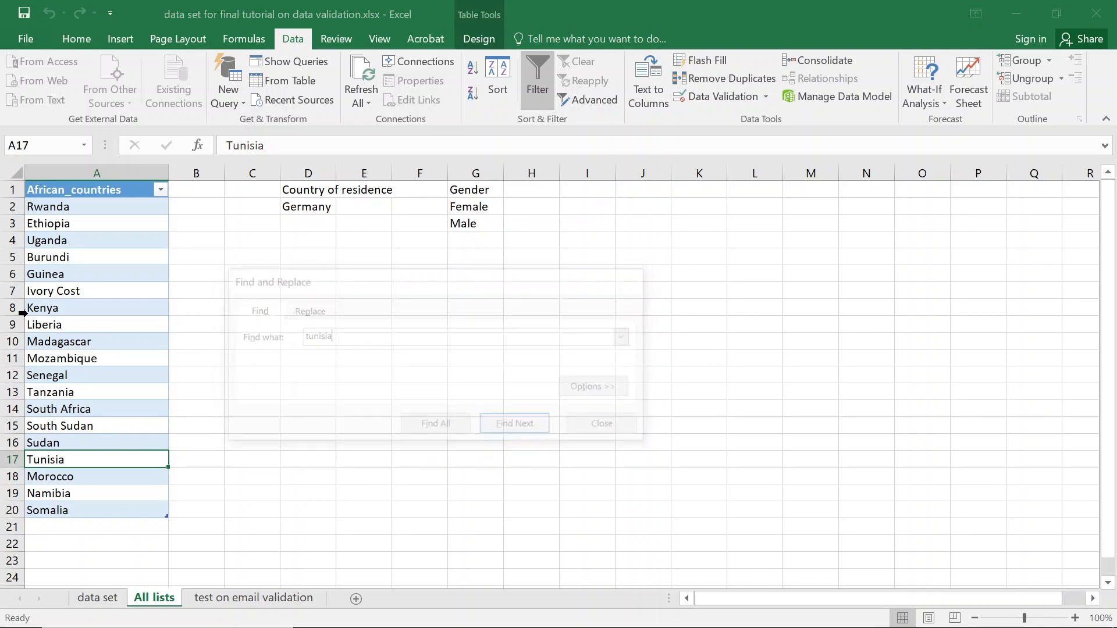
left_click(112, 603)
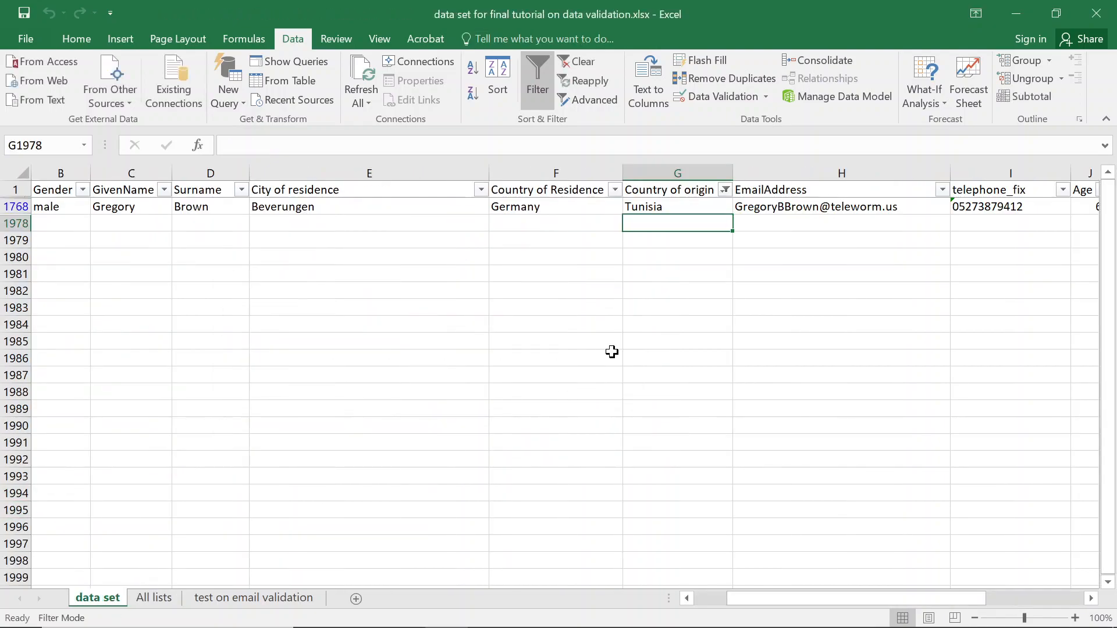
Clear the Country of origin filter and review its values and the All lists sheet.
left_click(726, 190)
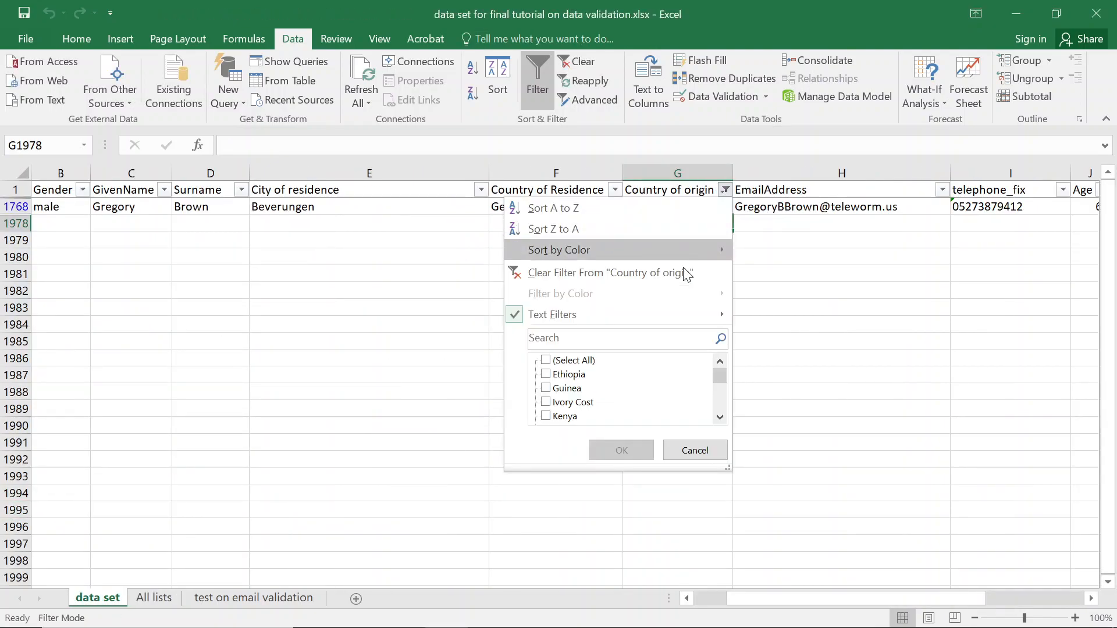
left_click(611, 289)
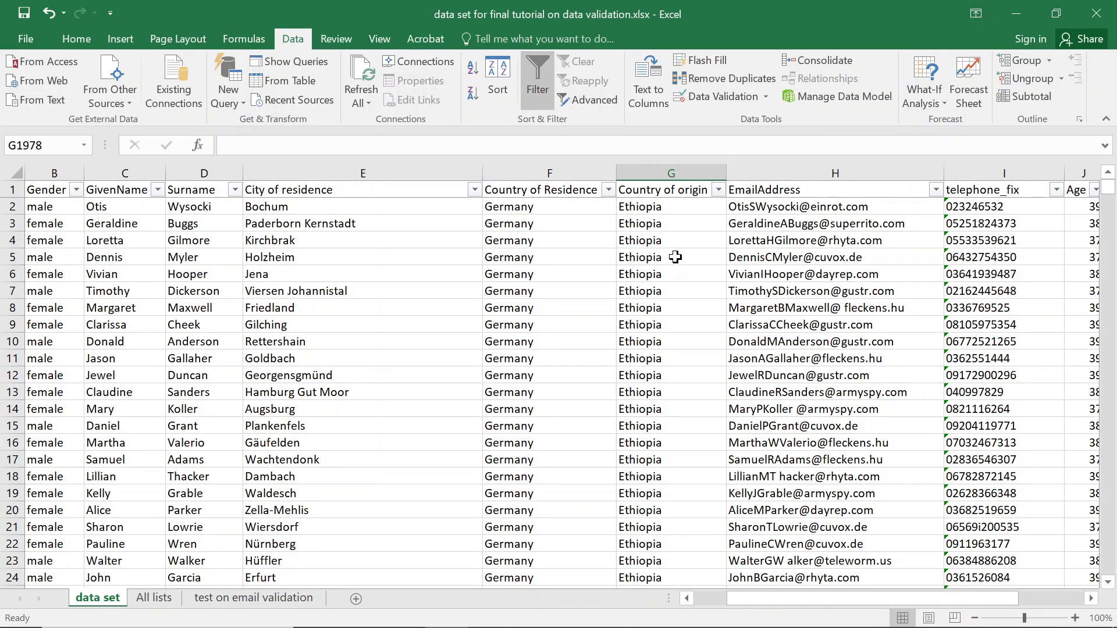
left_click(719, 190)
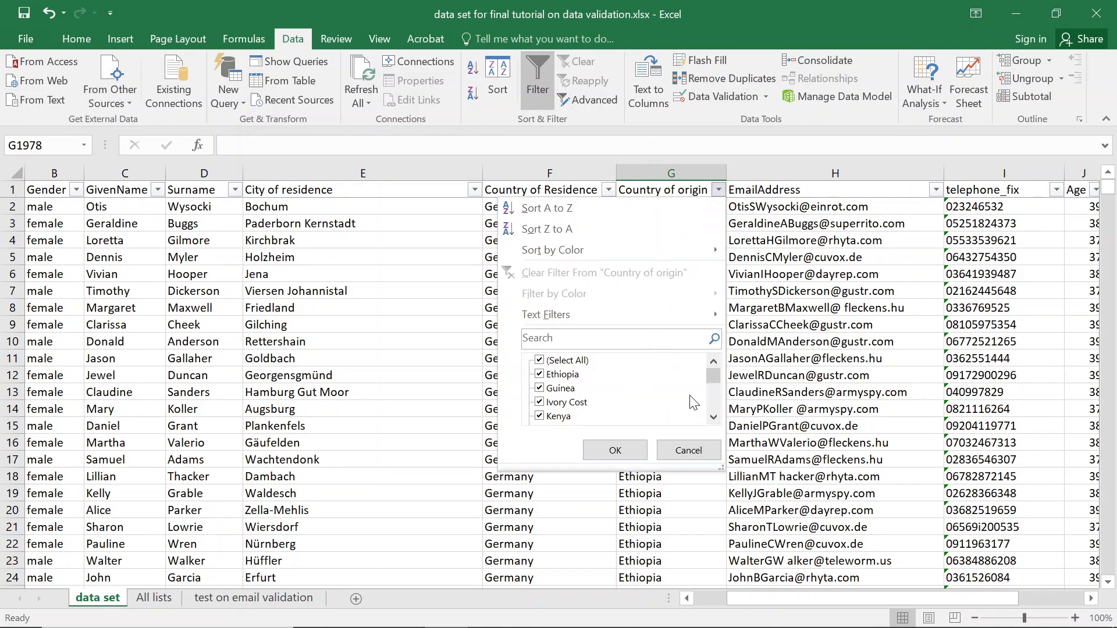
left_click_drag(716, 375, 708, 399)
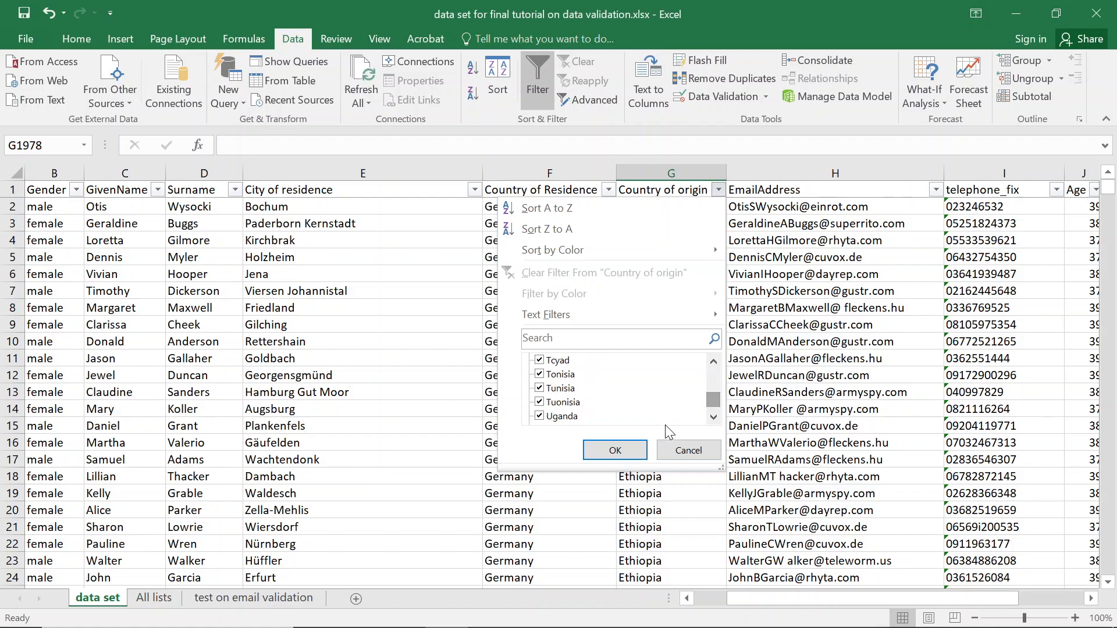
left_click(640, 448)
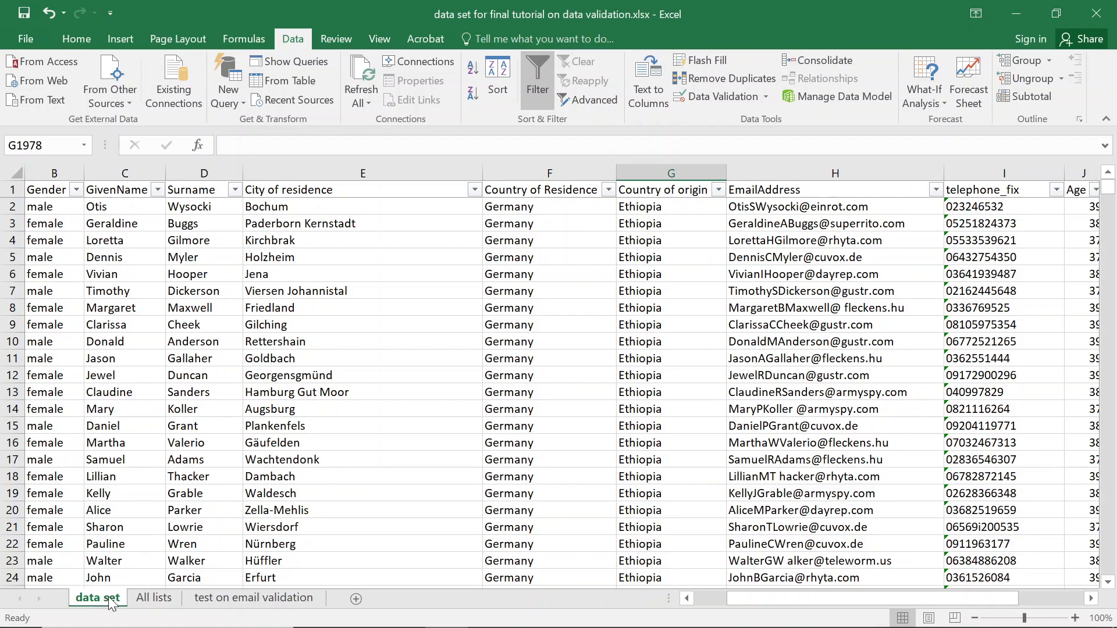
left_click(140, 599)
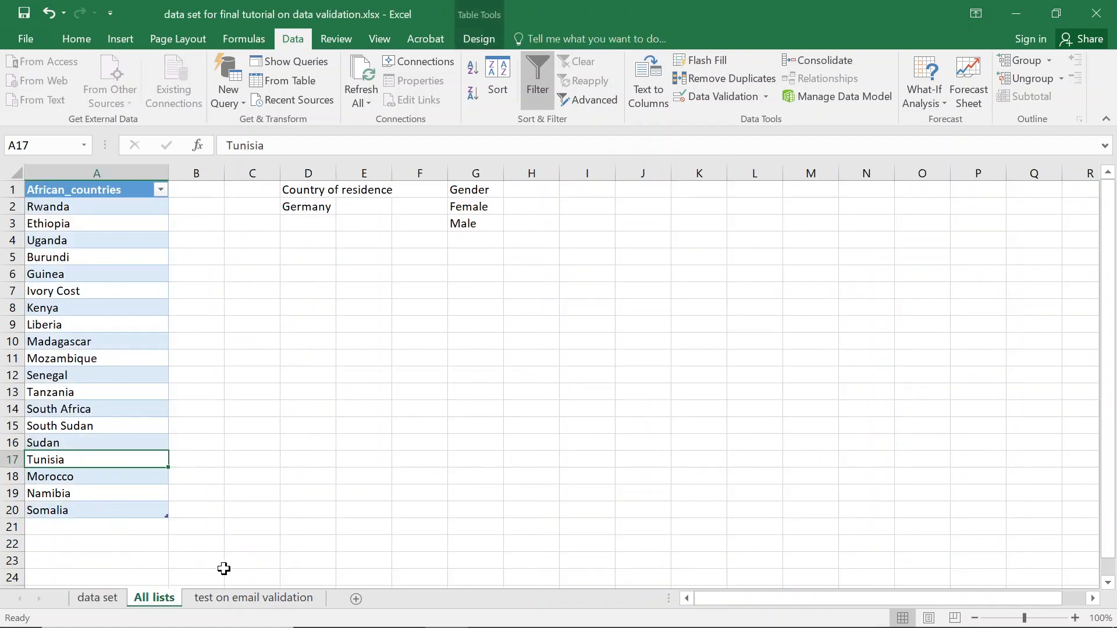
left_click(98, 598)
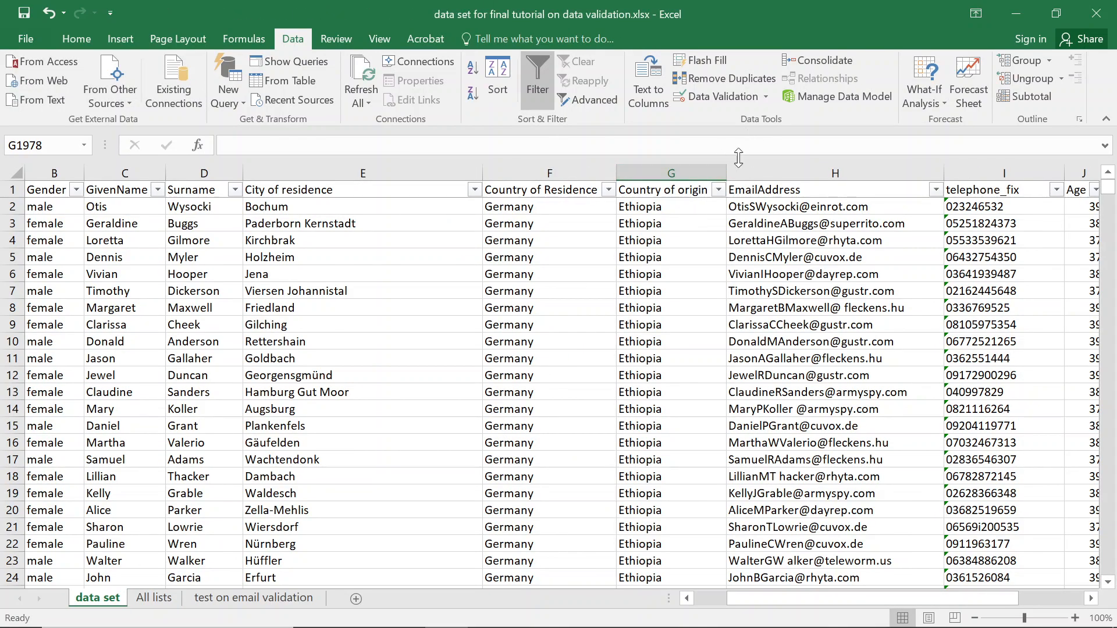
Filter Country of origin to the Tchad rows by searching tch.
left_click(719, 190)
left_click(556, 341)
type("tcha")
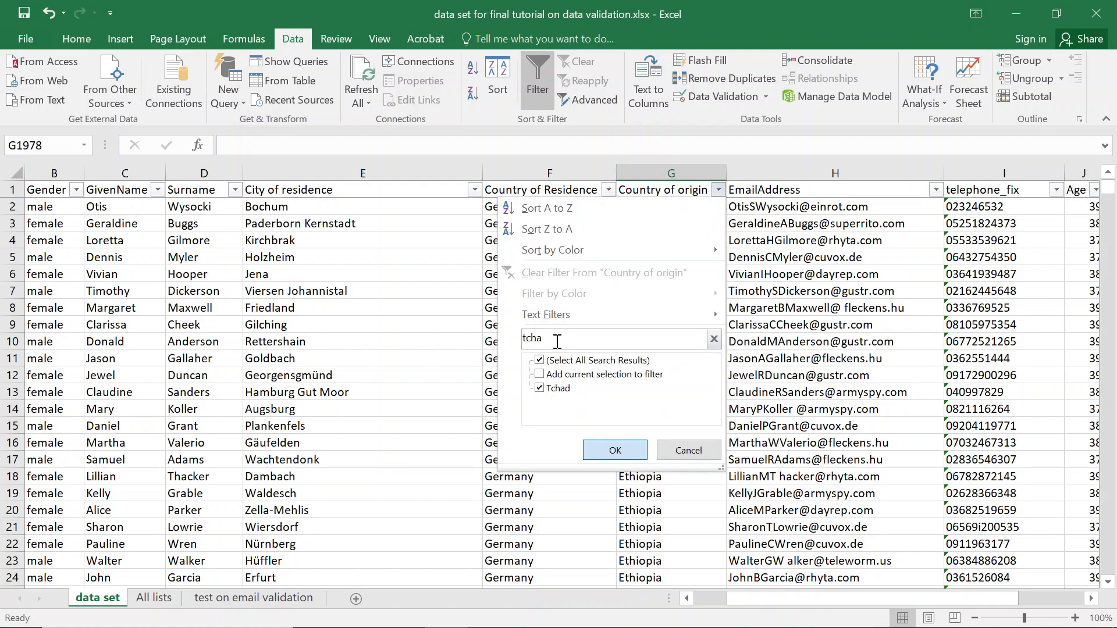
key("Return")
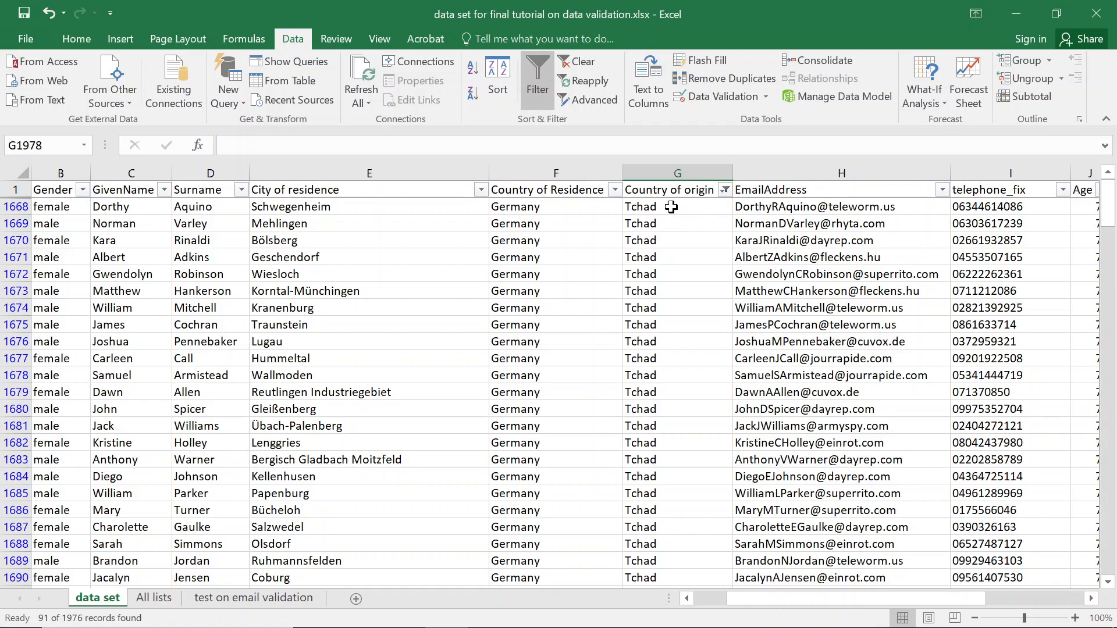
Circle the invalid entries among the filtered Tchad rows.
left_click(765, 97)
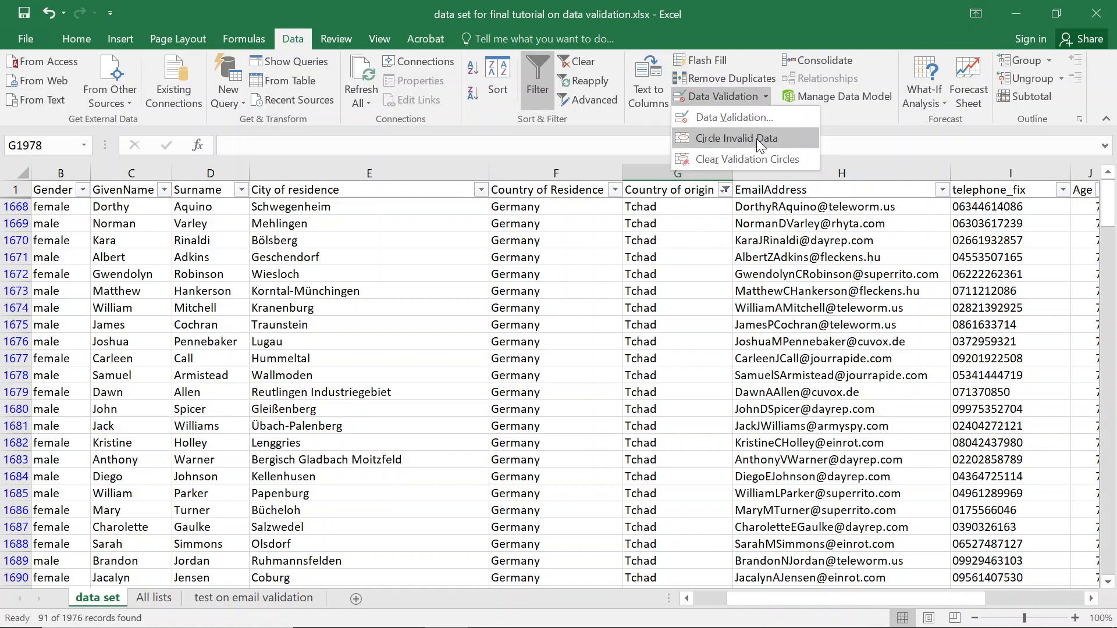
left_click(756, 137)
left_click(563, 371)
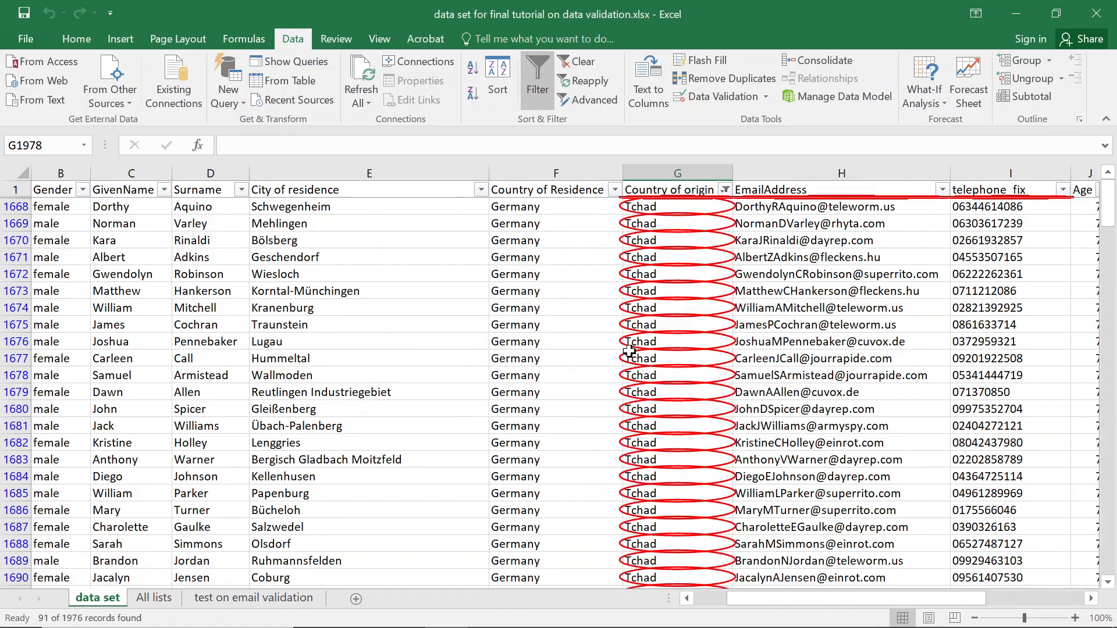
Add Tchad below the African_countries list on the All lists sheet.
left_click(156, 597)
left_click(59, 525)
type("Tchand")
key("Return")
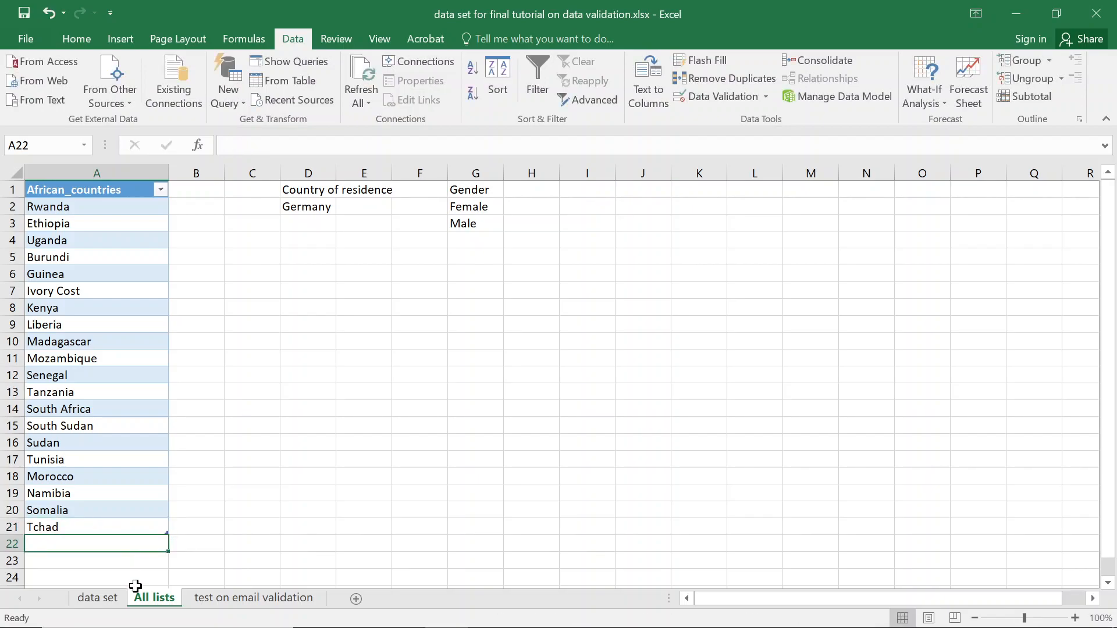
Rerun Circle Invalid Data on the data set and clear the Country of origin filter.
left_click(93, 600)
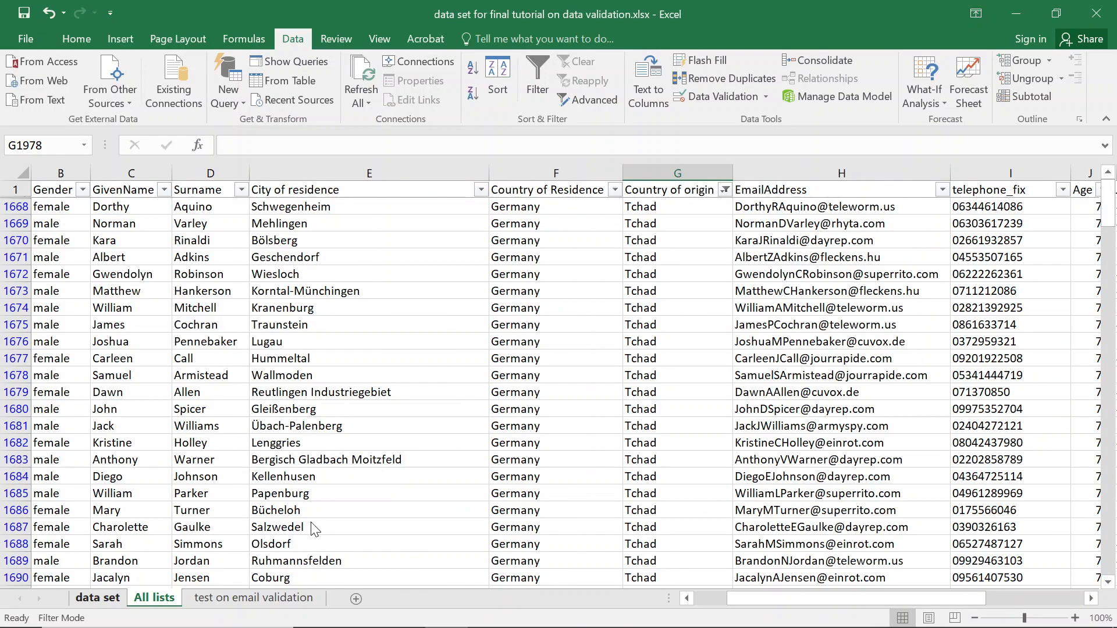
left_click(767, 97)
left_click(748, 142)
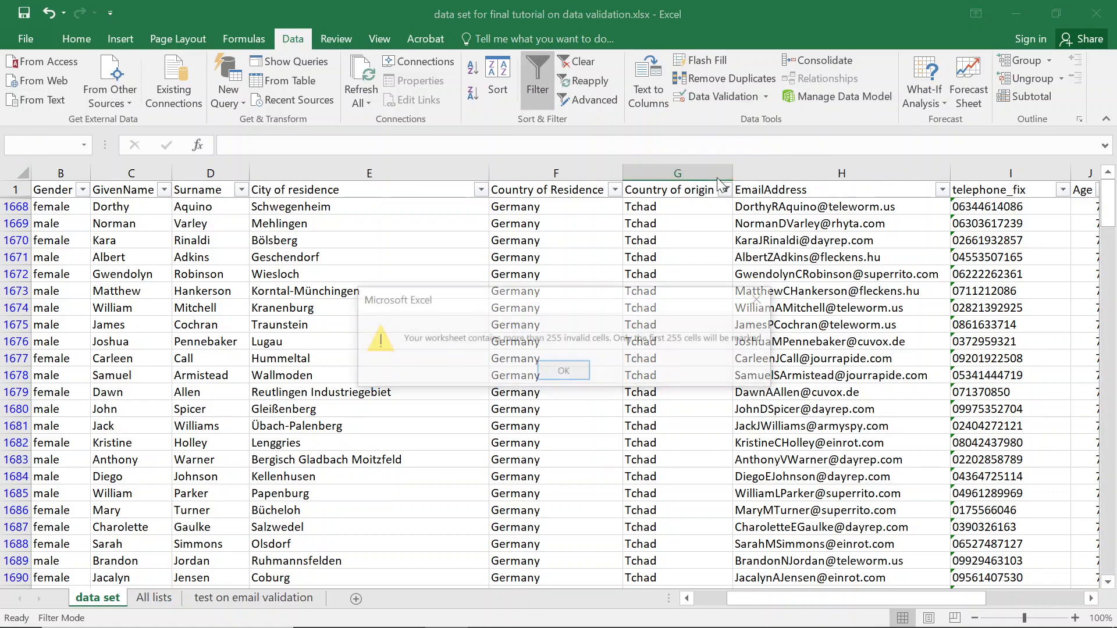
left_click(543, 375)
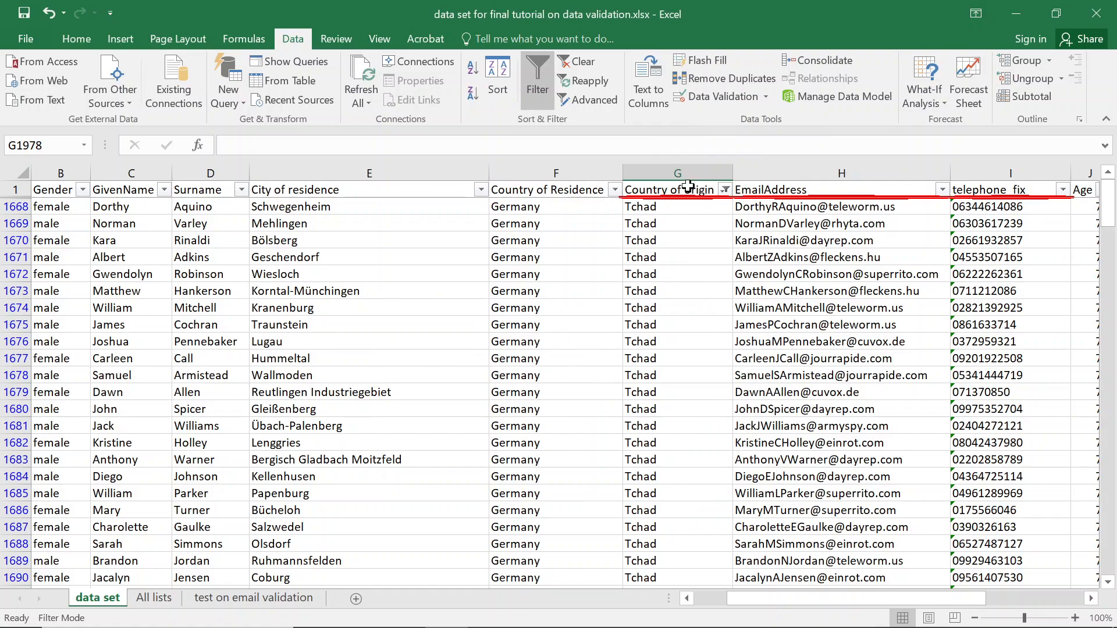
left_click(674, 241)
left_click(725, 190)
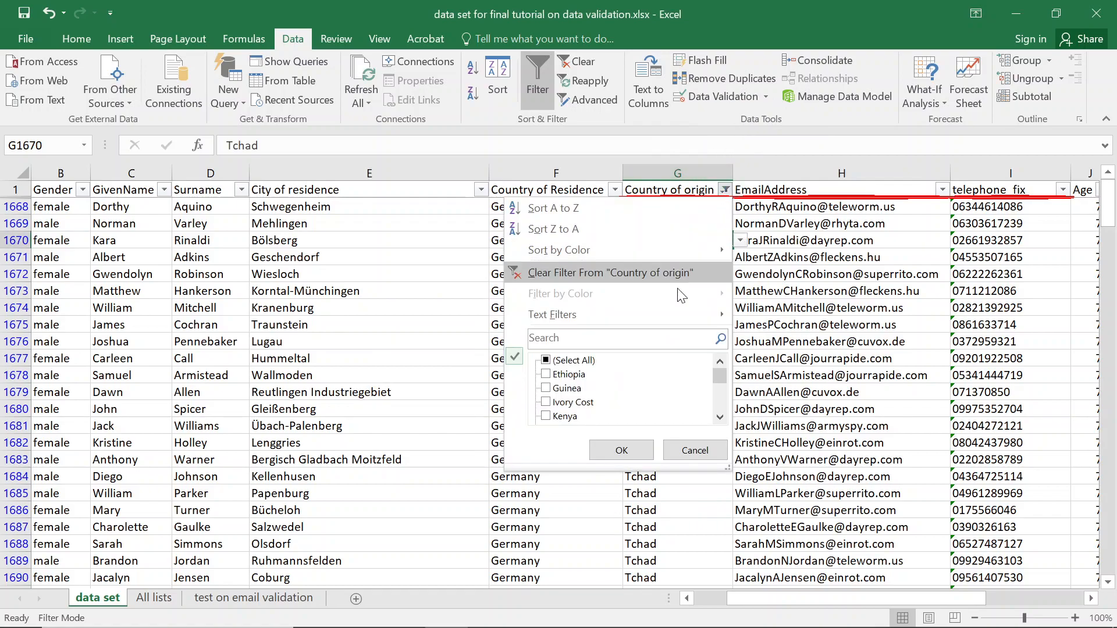
left_click(681, 273)
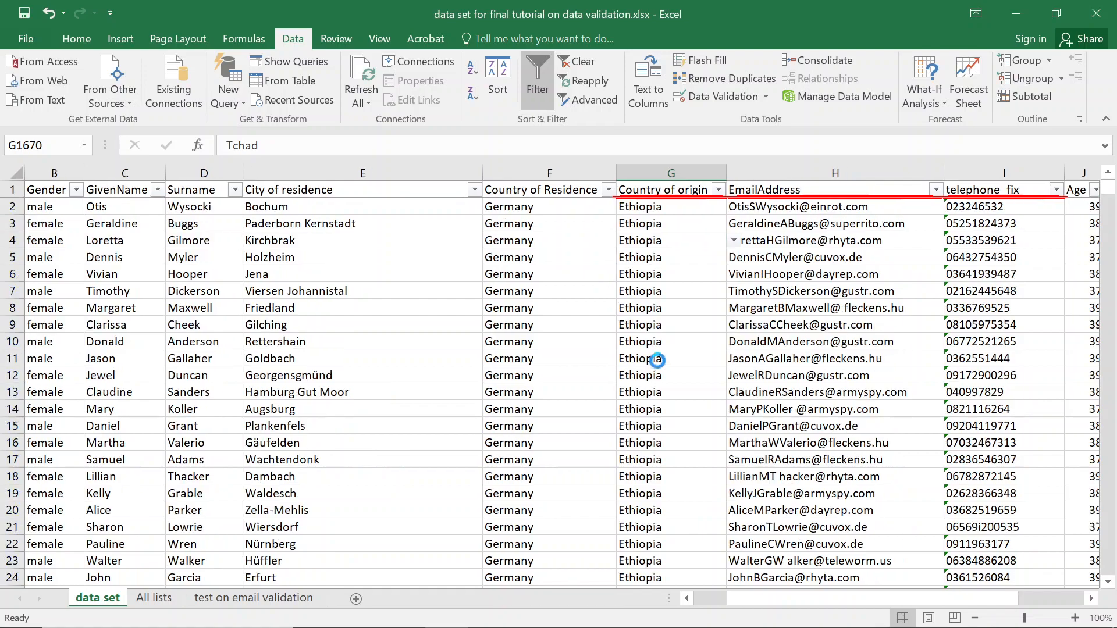
Filter Country of origin to the misspelled Rmanda rows.
left_click(719, 190)
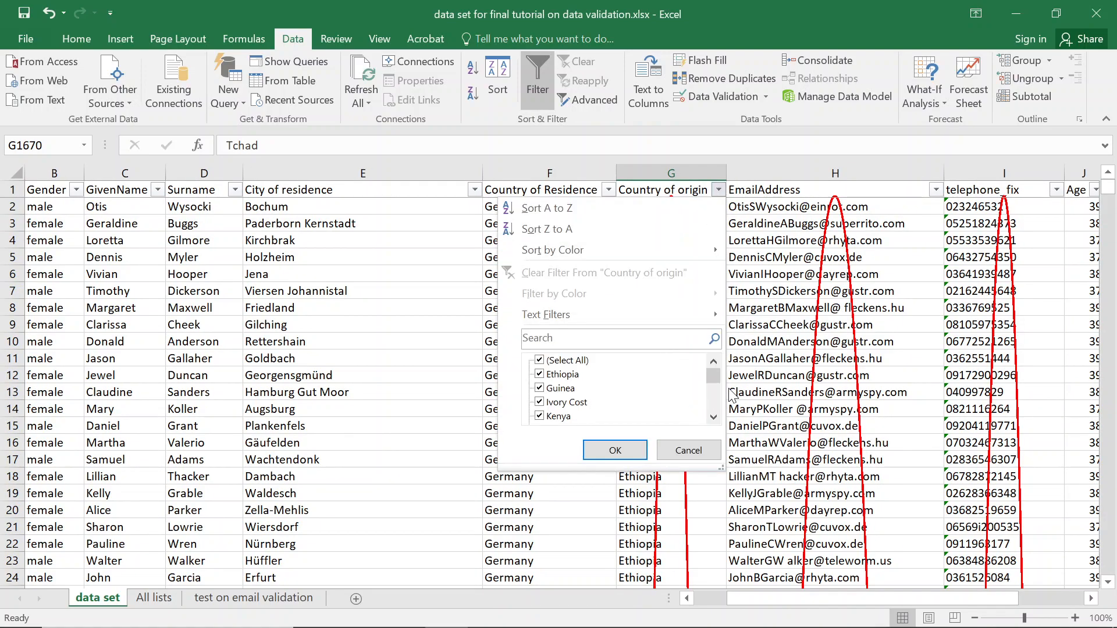
left_click_drag(716, 380, 713, 389)
left_click(594, 341)
type("rw")
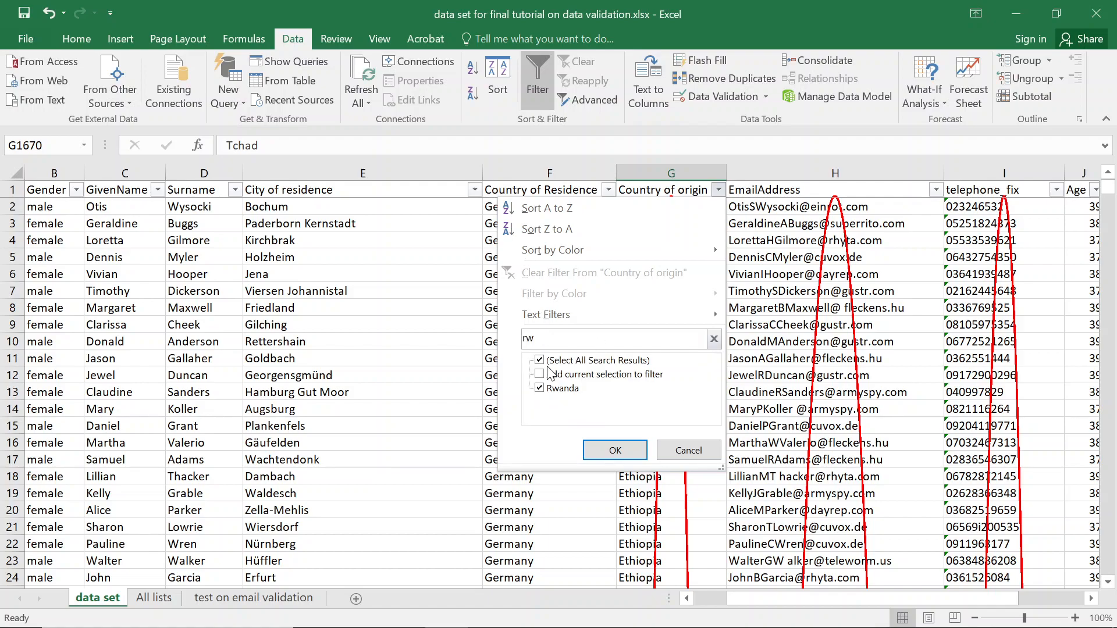
key("BackSpace")
type("r")
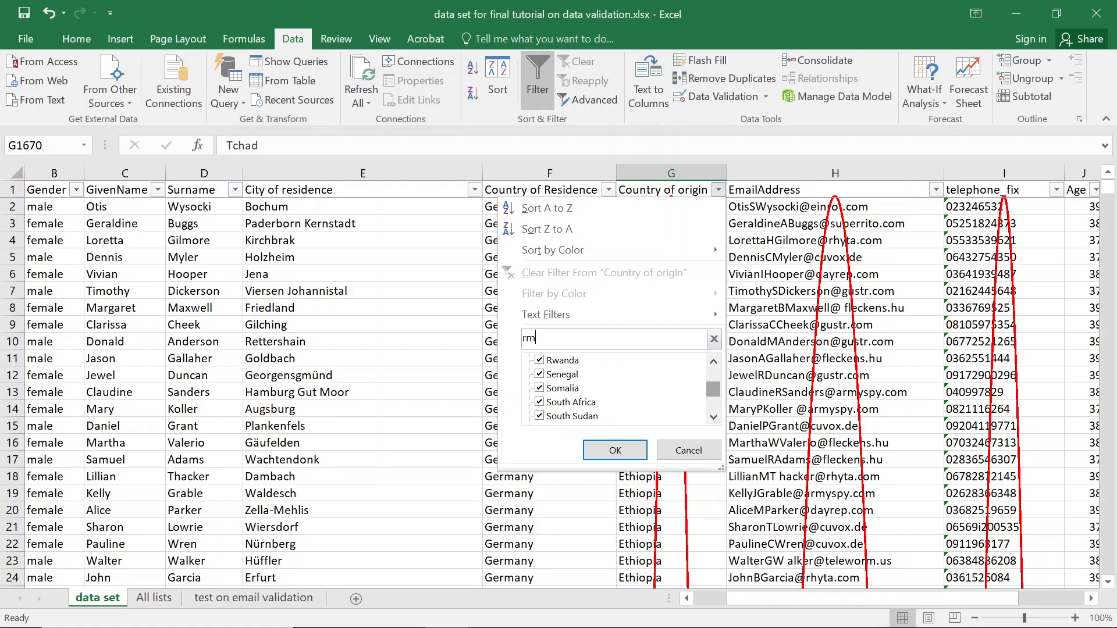
key("BackSpace")
key("BackSpace")
type("mda")
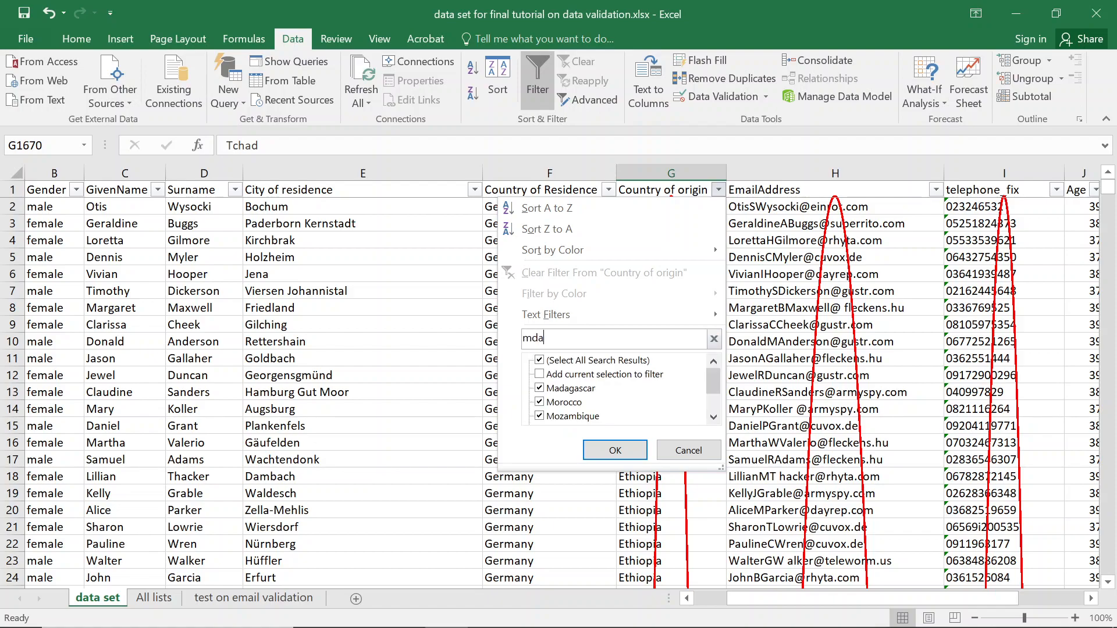
key("BackSpace")
key("BackSpace")
key("BackSpace")
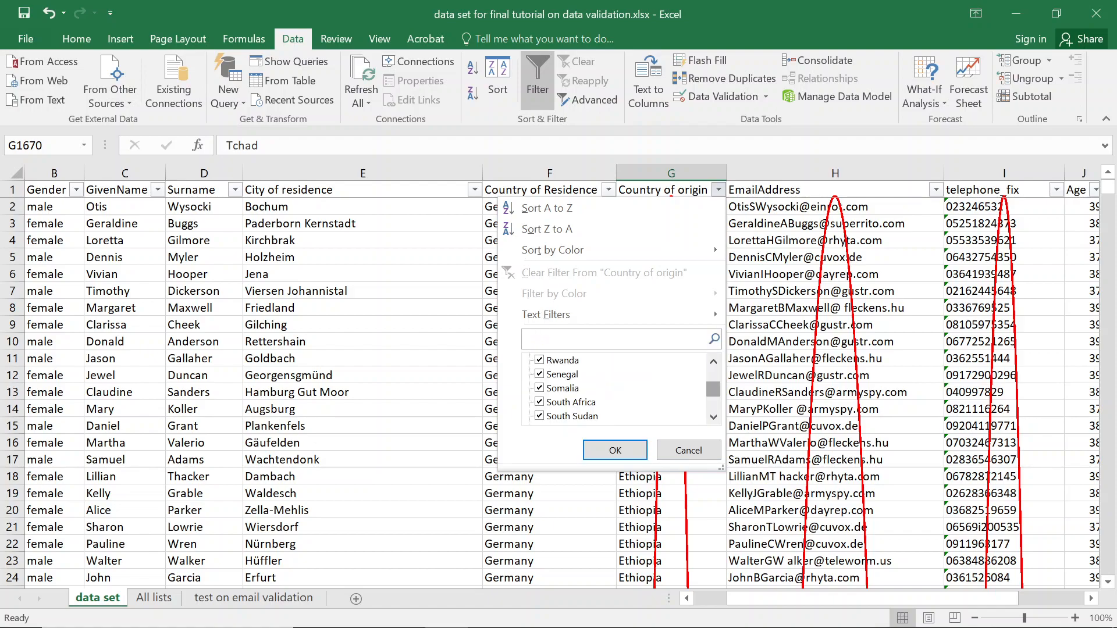
mouse_move(719, 396)
left_mouse_down()
mouse_move(714, 411)
mouse_move(714, 396)
left_mouse_up()
type("r")
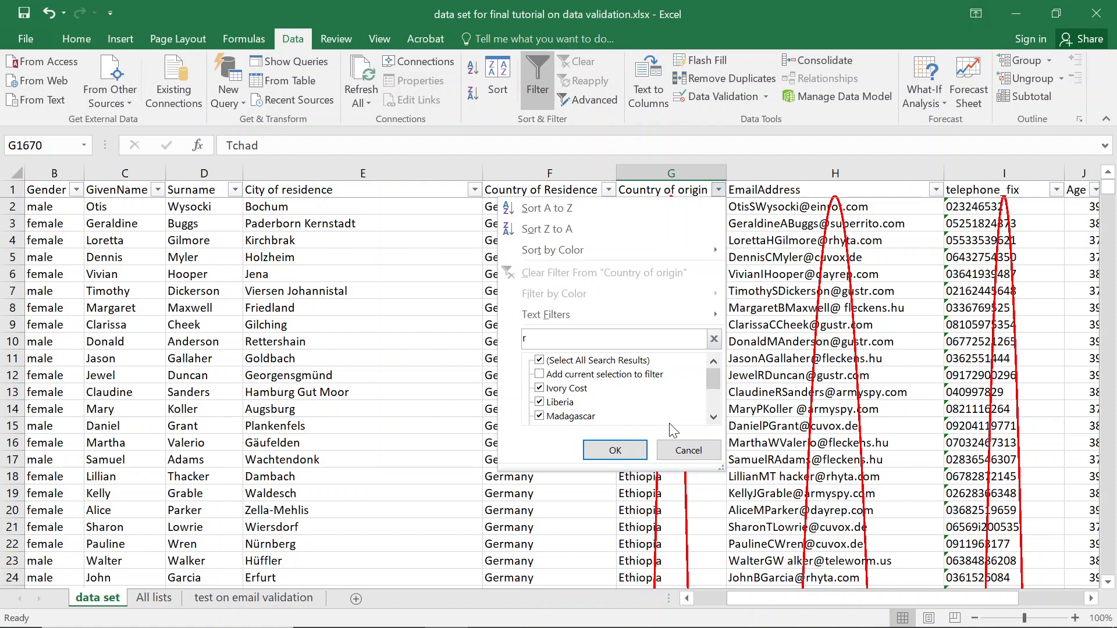
left_click(710, 411)
left_click(709, 411)
left_click(710, 411)
left_click(709, 410)
left_click(709, 411)
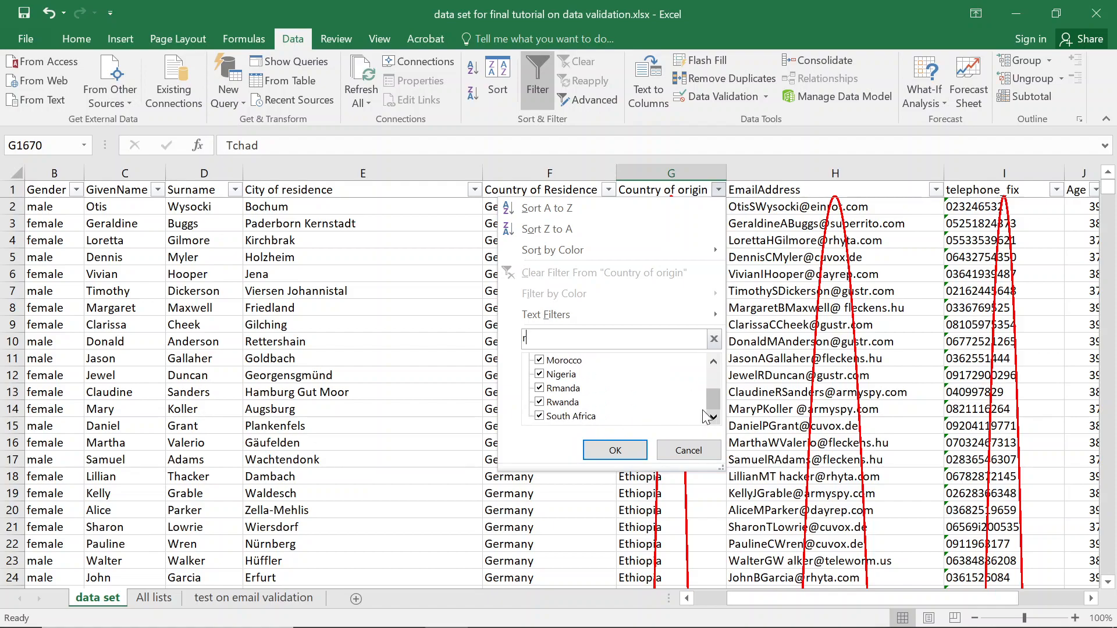
type("ma")
key("Return")
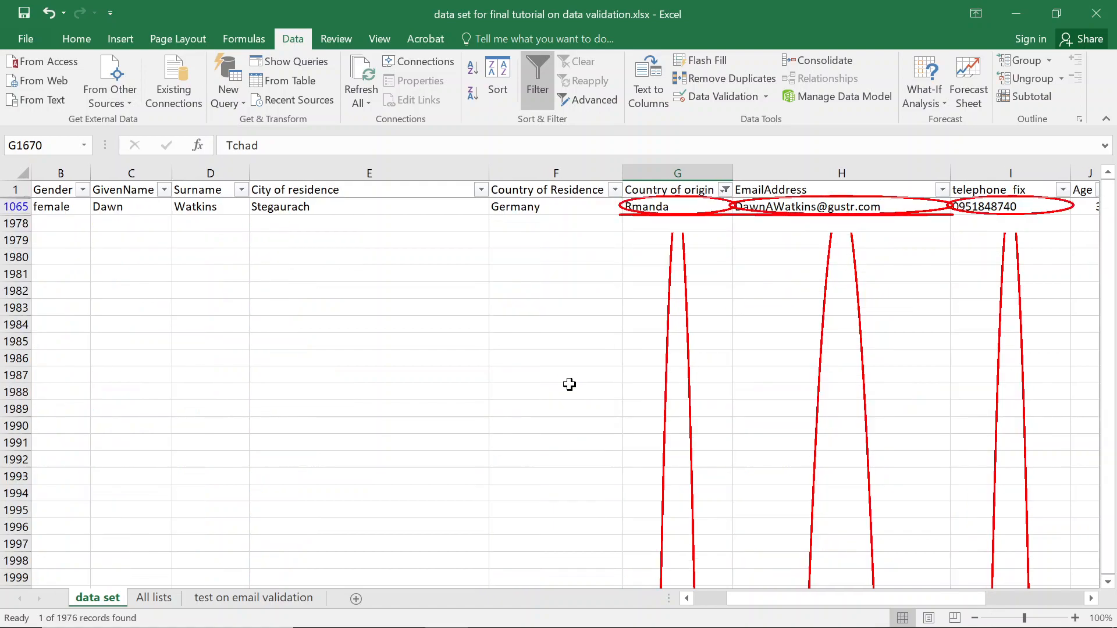
Replace Rmanda with Rwanda from the cell's dropdown and save the workbook.
left_click(658, 207)
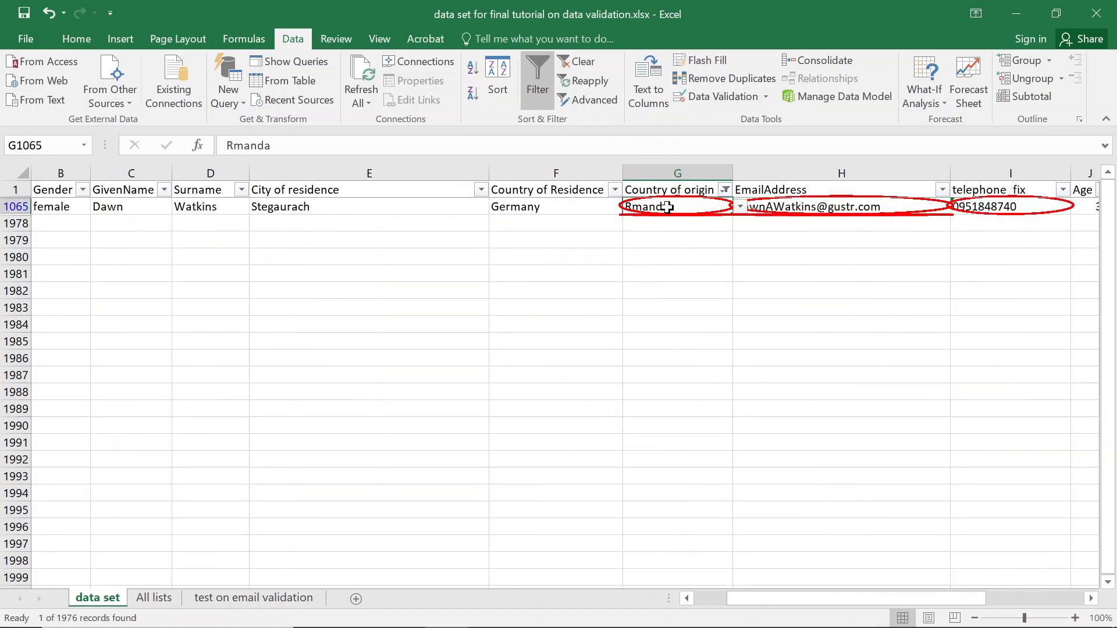
left_click(740, 207)
left_click(666, 224)
key("ctrl+s")
Filter Country of origin to the misspelled Tcyad row.
left_click(725, 190)
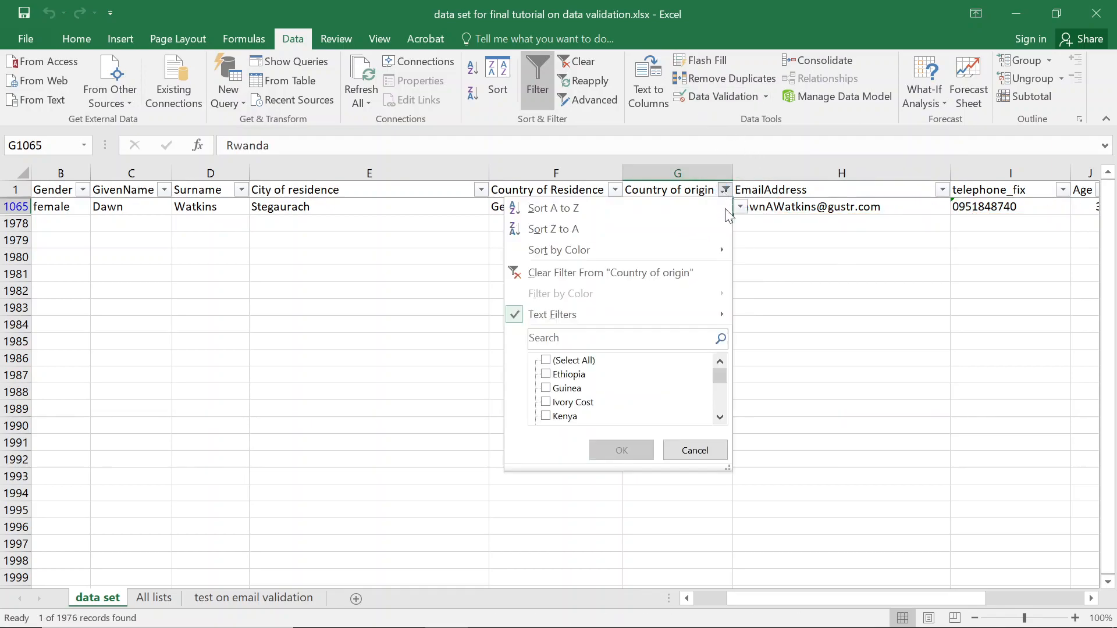
left_click_drag(720, 373, 719, 402)
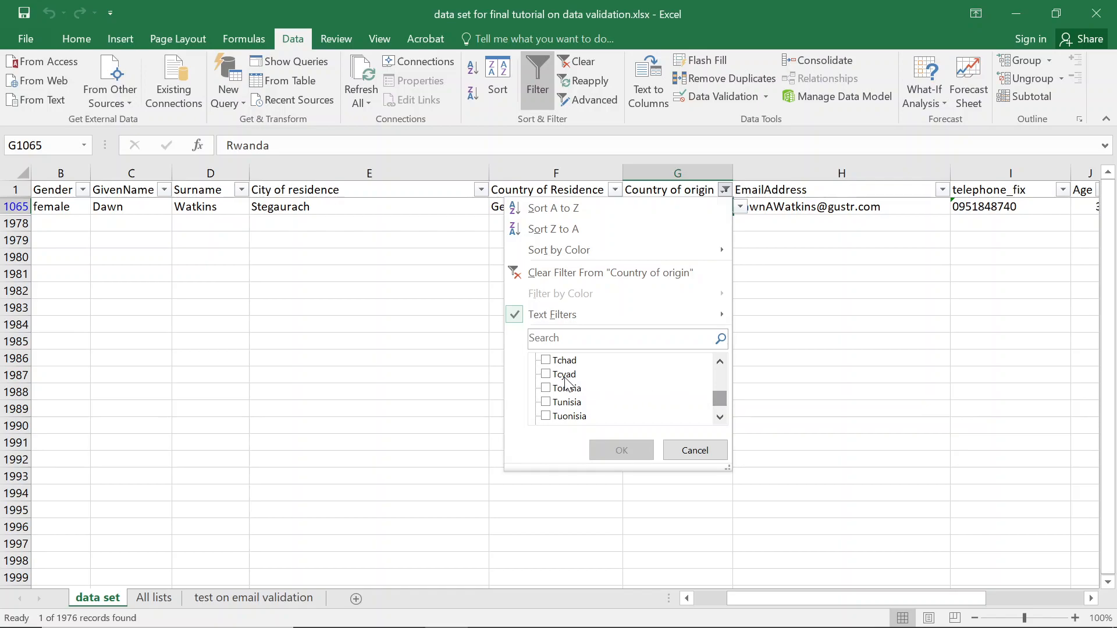
left_click(547, 374)
left_click(640, 449)
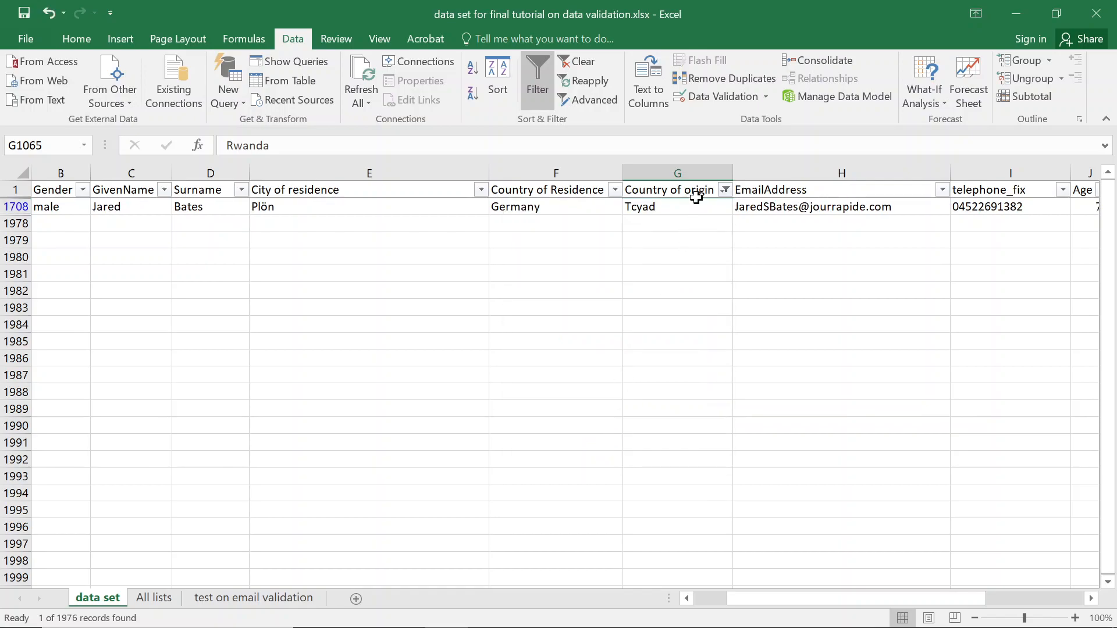
Edit G1708 from Tcyad to Tchad.
left_click(641, 210)
double_click(641, 209)
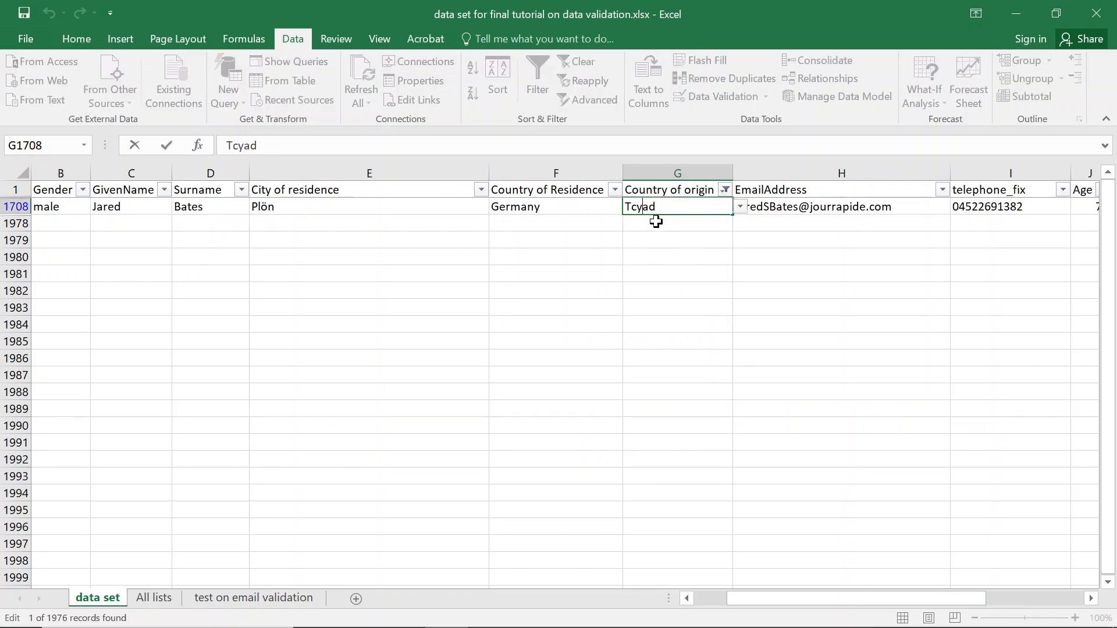
key("BackSpace")
type("h")
key("Return")
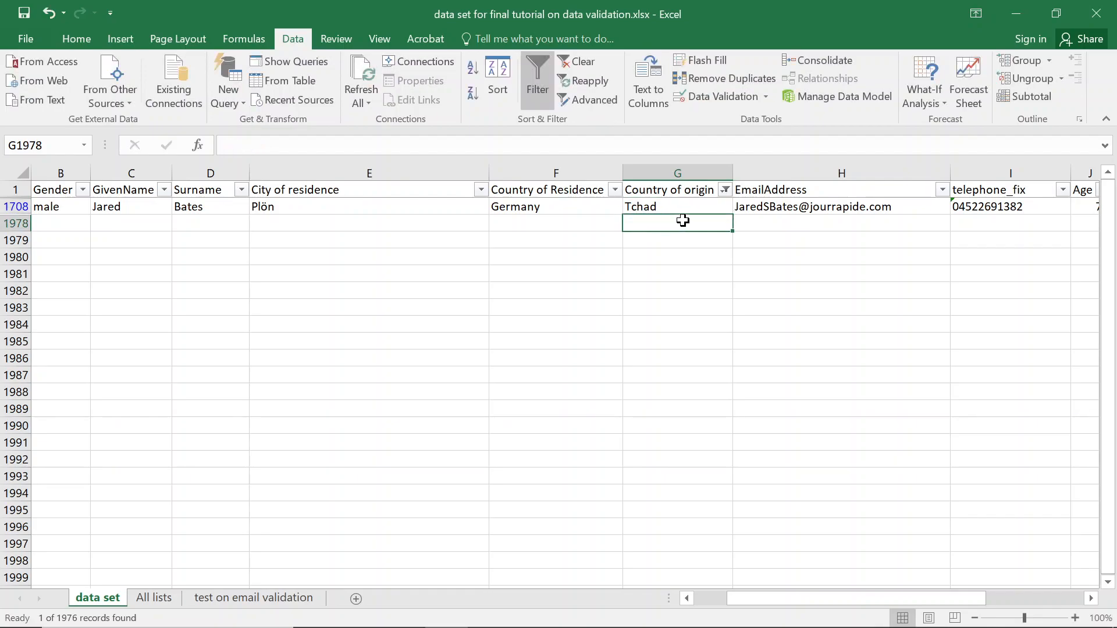
left_click(765, 97)
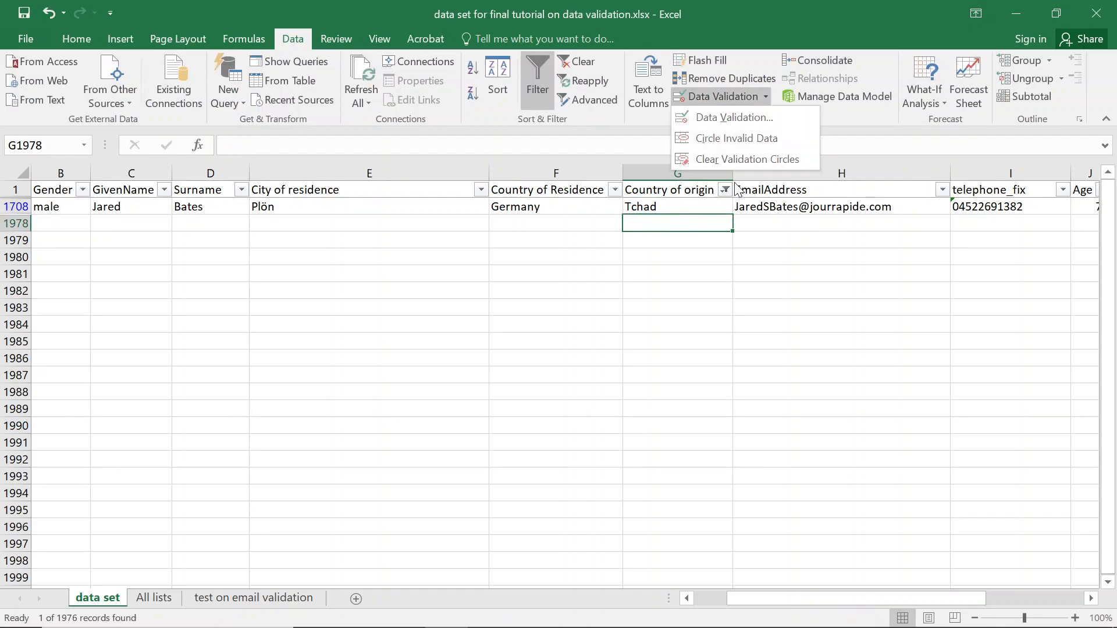
Recircle invalid data and filter Country of origin to Tonisia, Tuonisia, Ugonda and Uoganda.
left_click(728, 138)
left_click(561, 370)
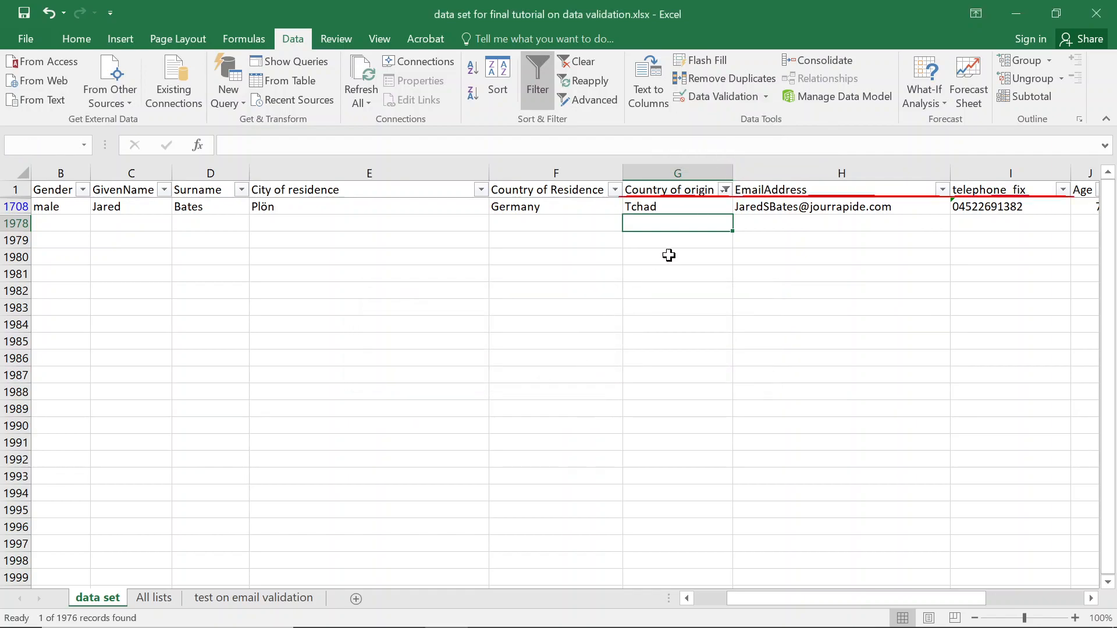
left_click(725, 191)
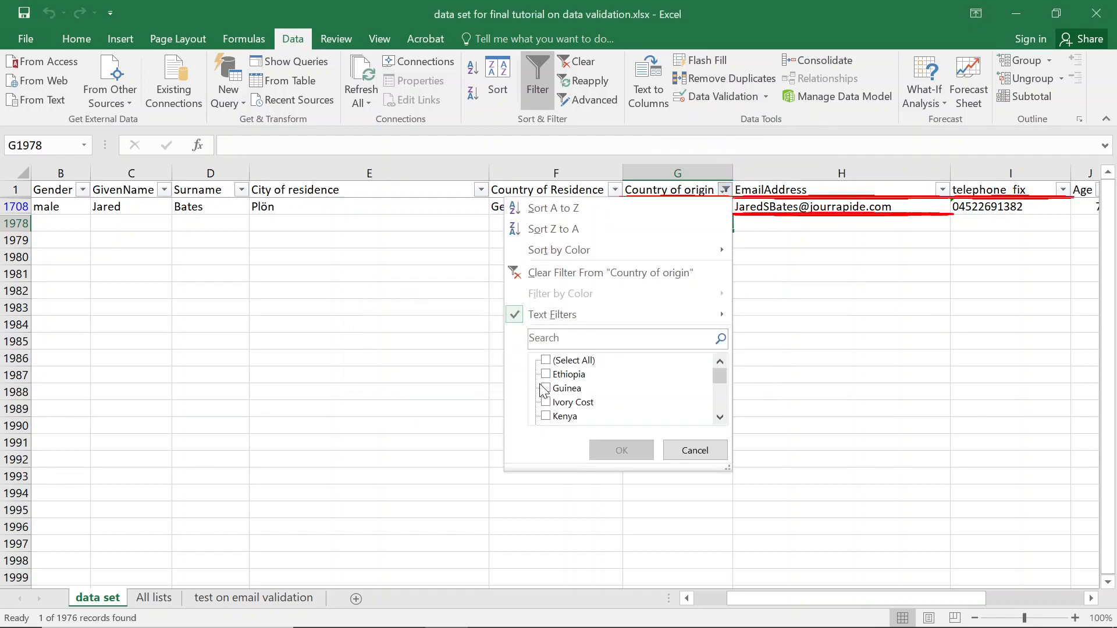
left_click_drag(720, 377, 718, 408)
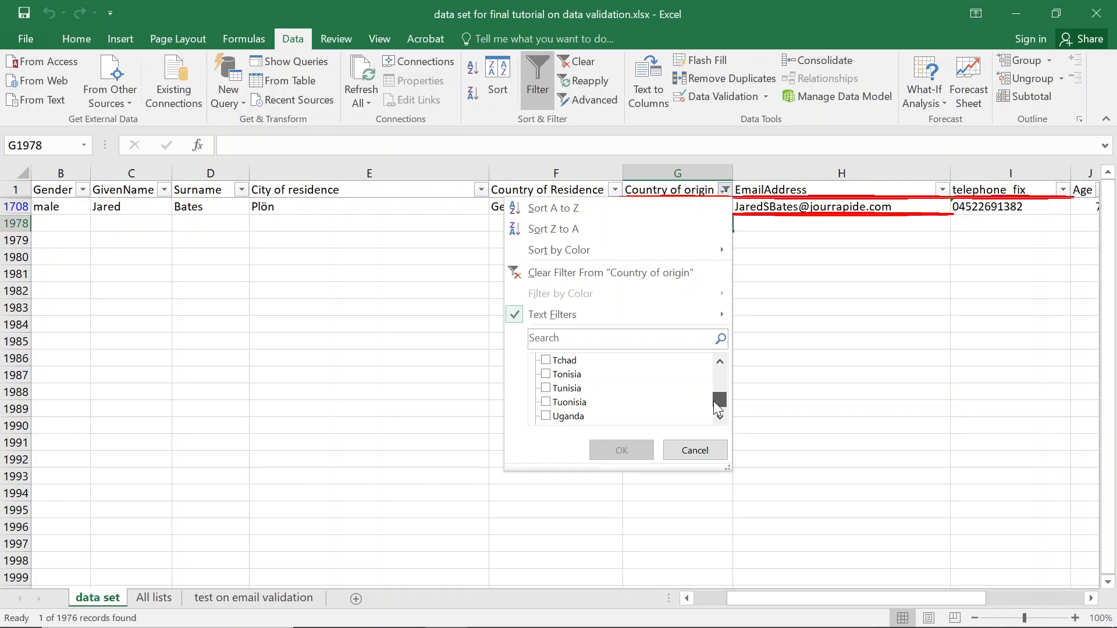
left_click(547, 375)
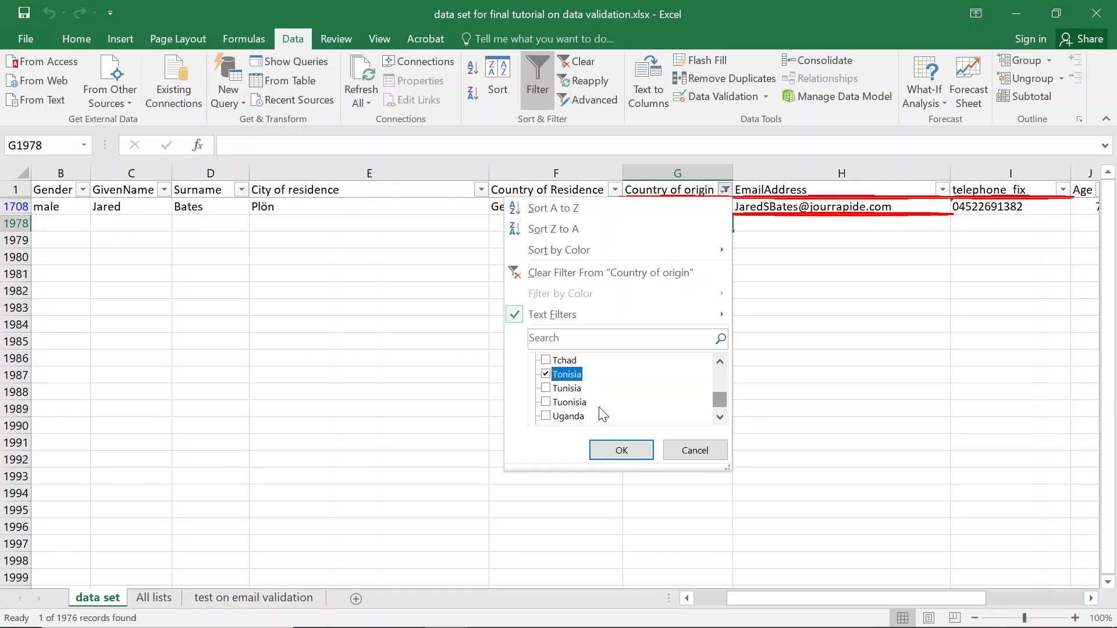
left_click(550, 404)
left_click(719, 416)
left_click(720, 417)
left_click(554, 402)
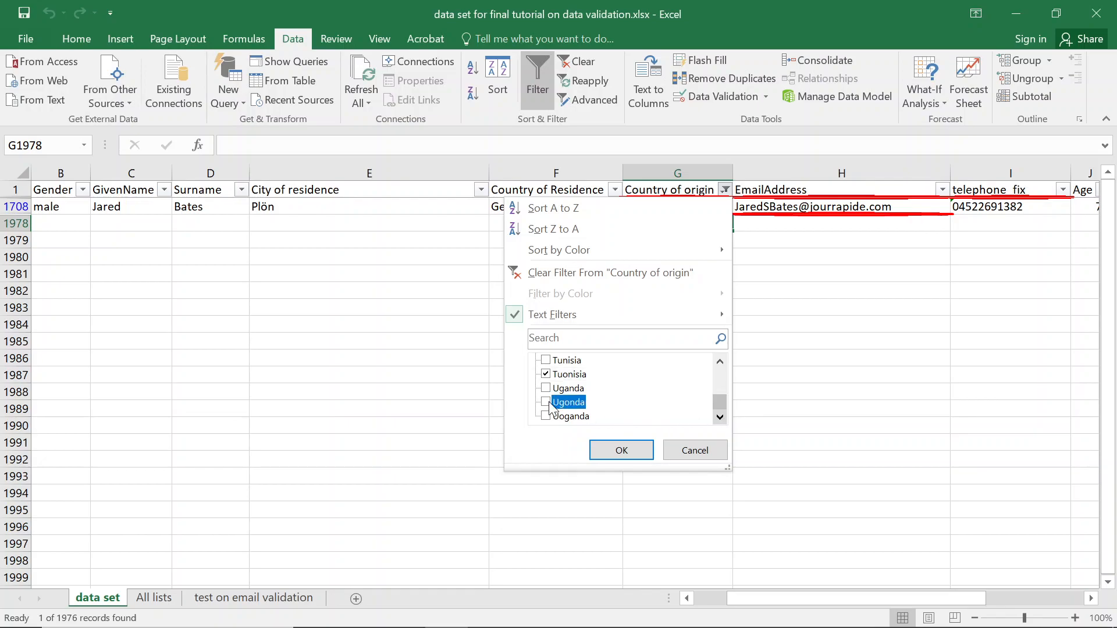
left_click(569, 417)
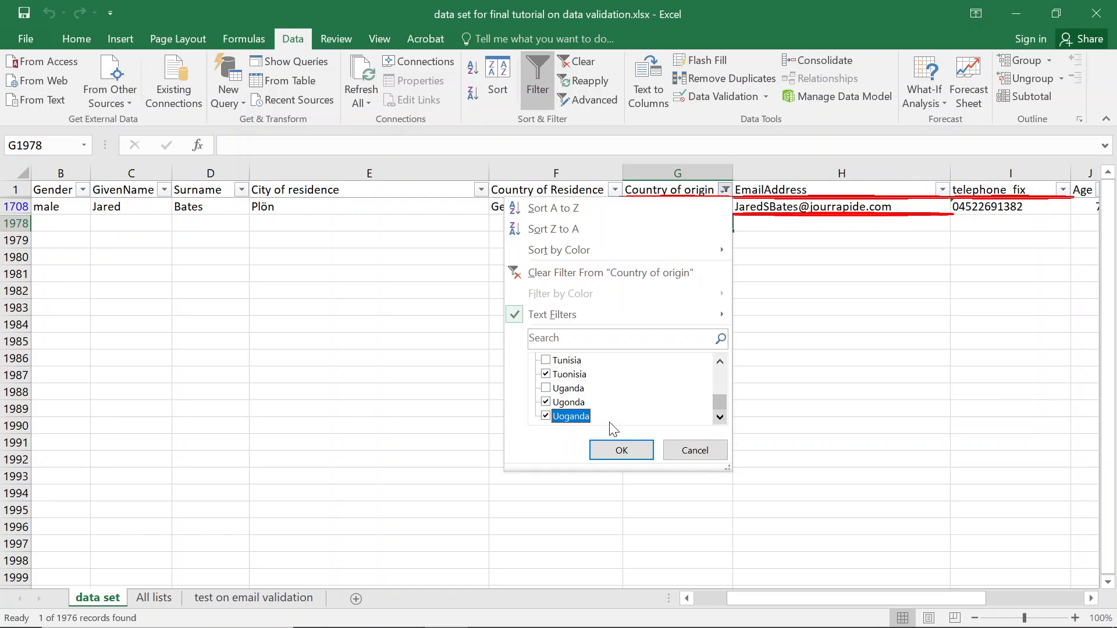
left_click(622, 450)
Retype Tonisia and Tuonisia as Tunisia, and Ugonda and Uoganda as Uganda.
left_click(649, 221)
left_click(714, 208)
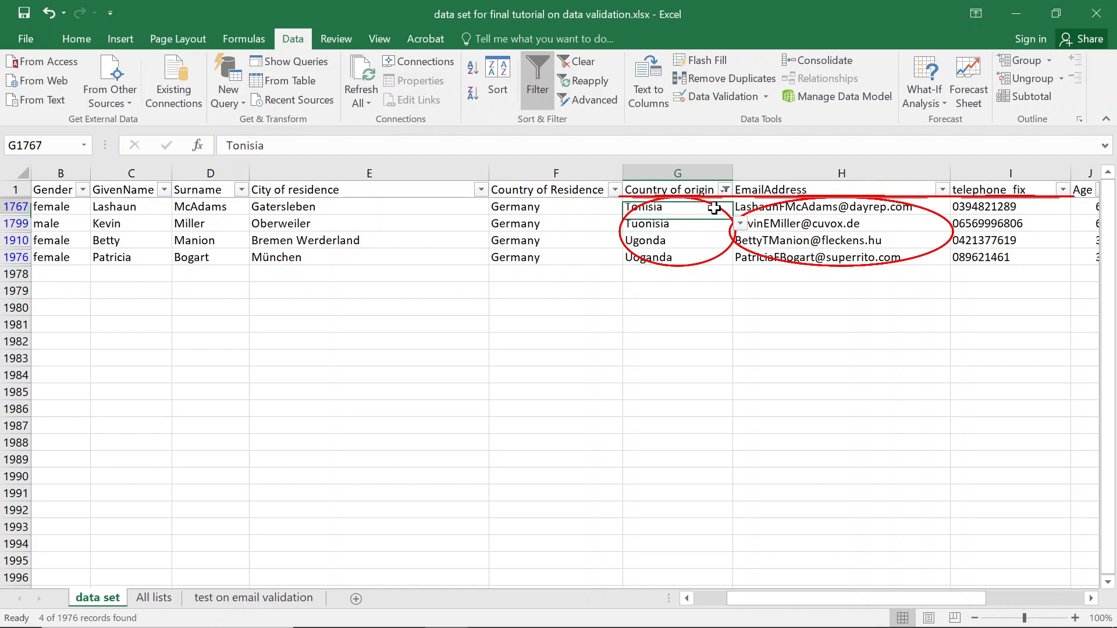
type("tun")
left_click(671, 223)
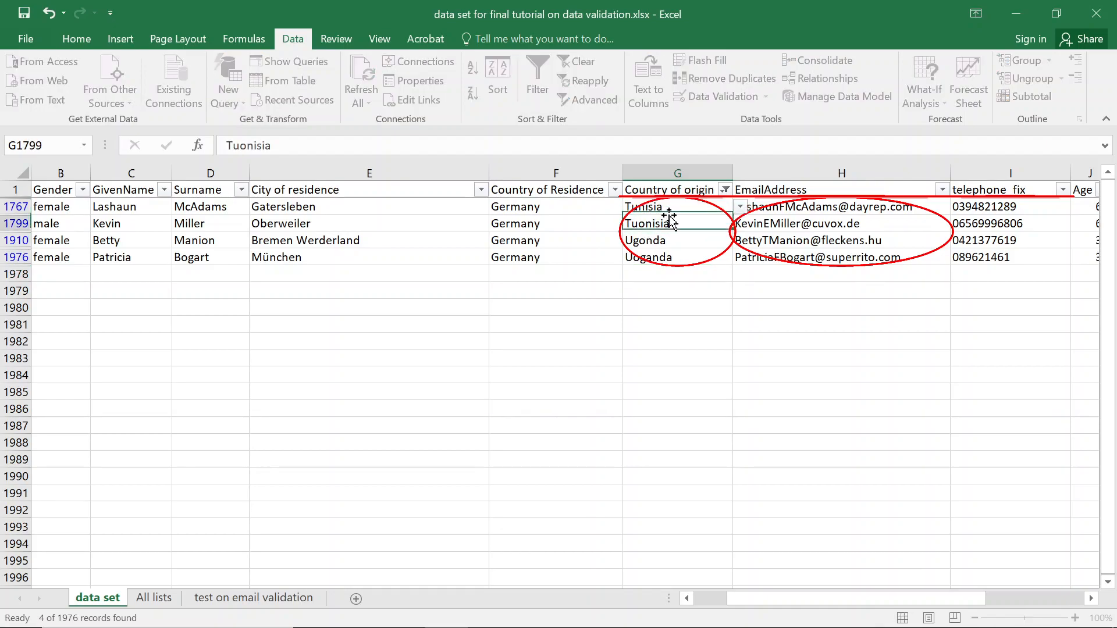
type("tun")
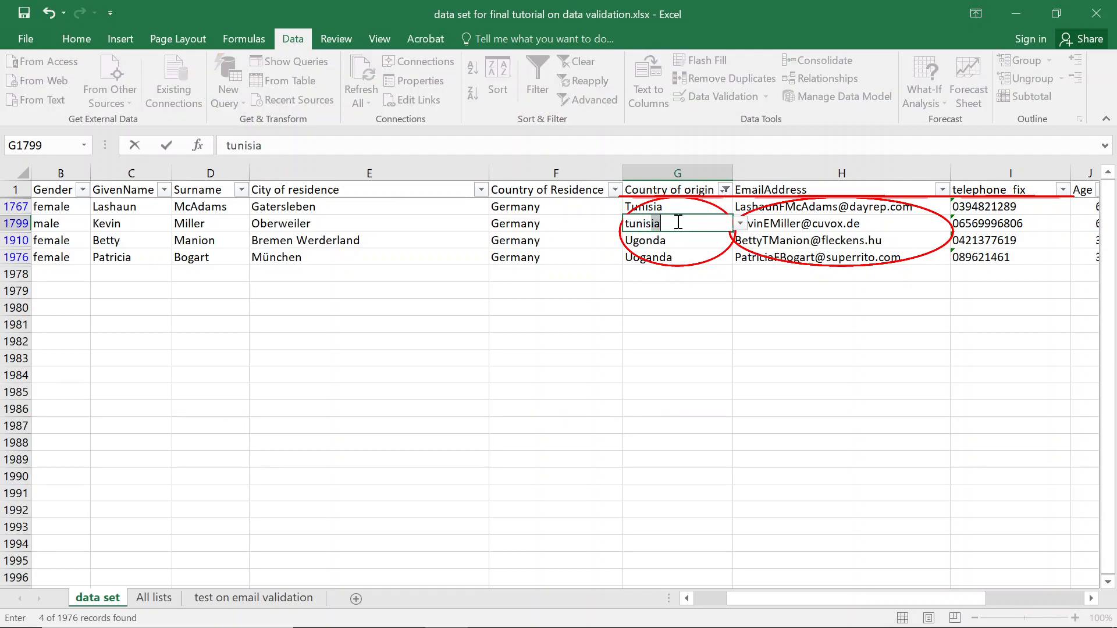
left_click(643, 241)
type("uga")
key("Return")
type("uga")
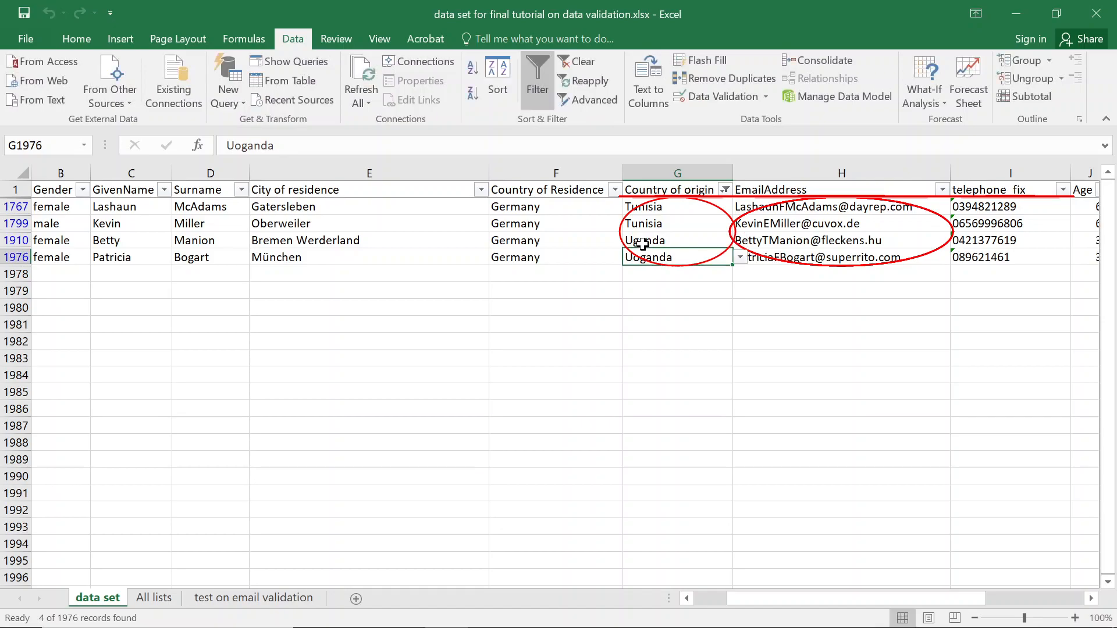
key("ctrl+Return")
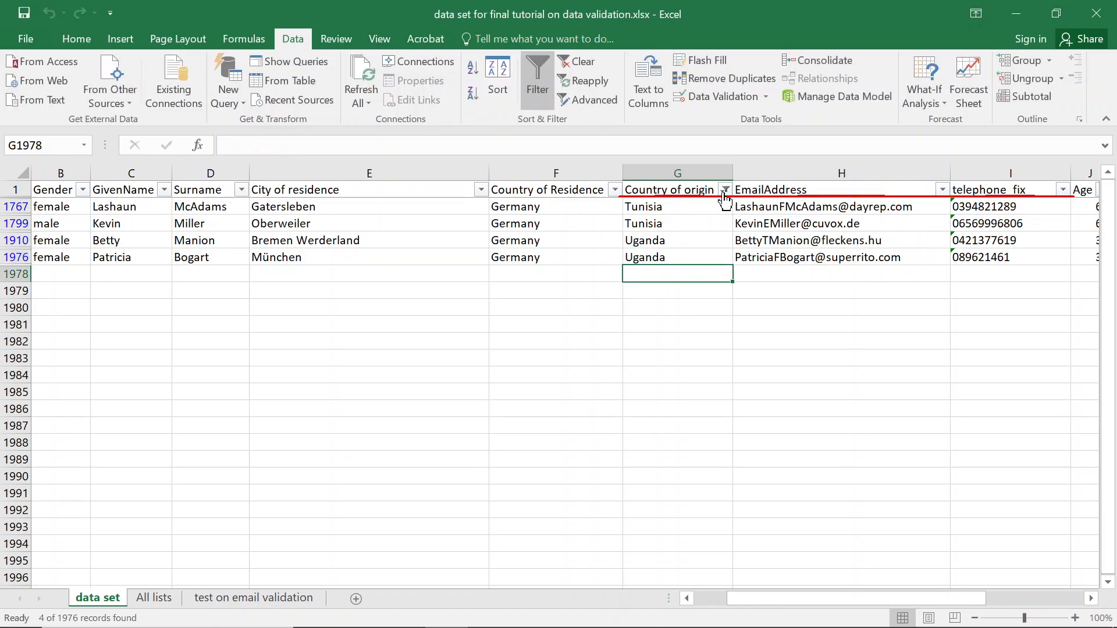
Filter the Country of origin column to show only Tanzqnia and Nigeria rows.
left_click(695, 209)
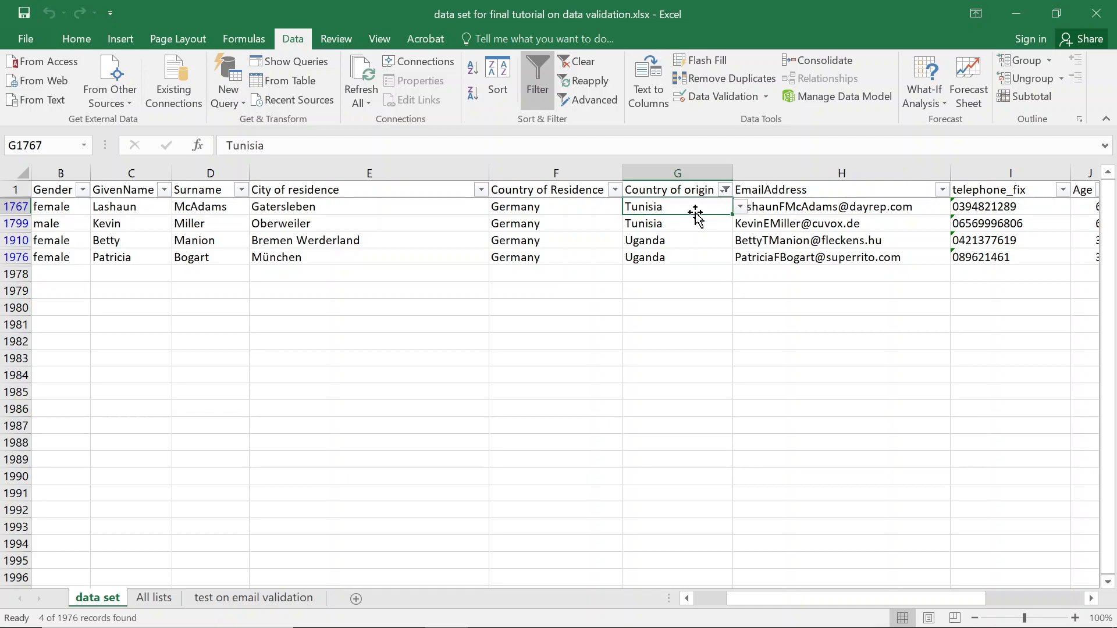
left_click(723, 192)
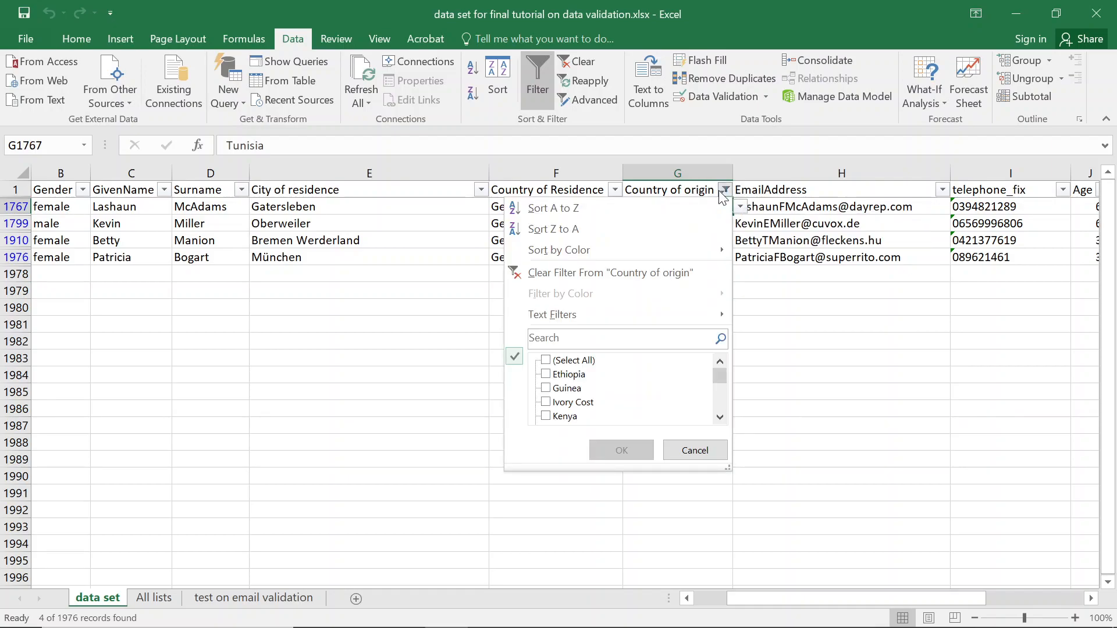
left_click_drag(721, 386, 711, 428)
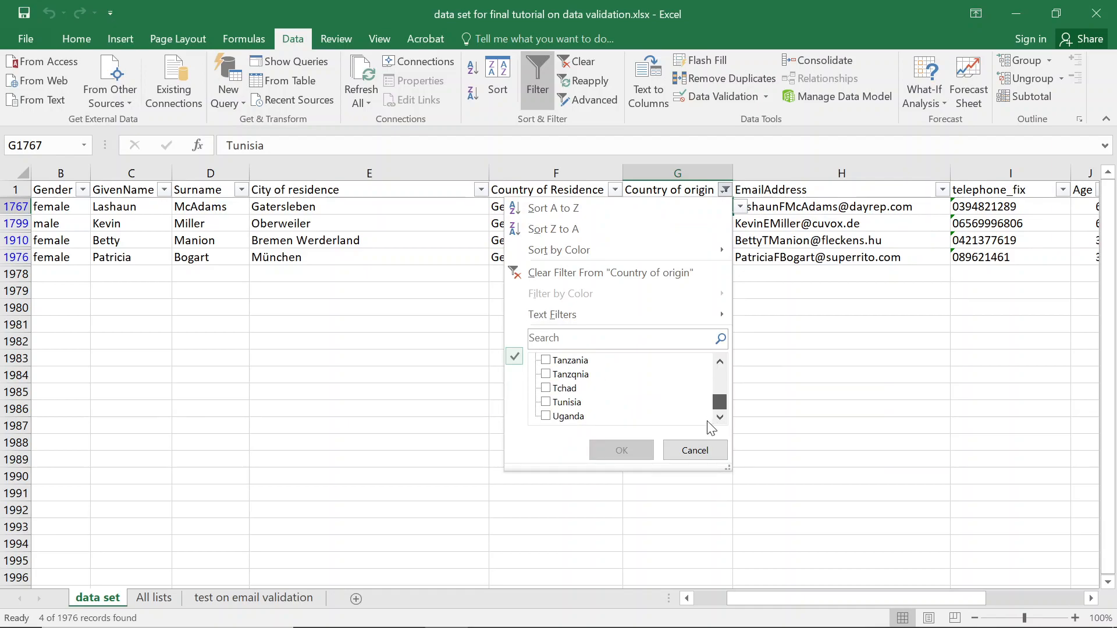
left_click(547, 375)
scroll(718, 377, "up", 1)
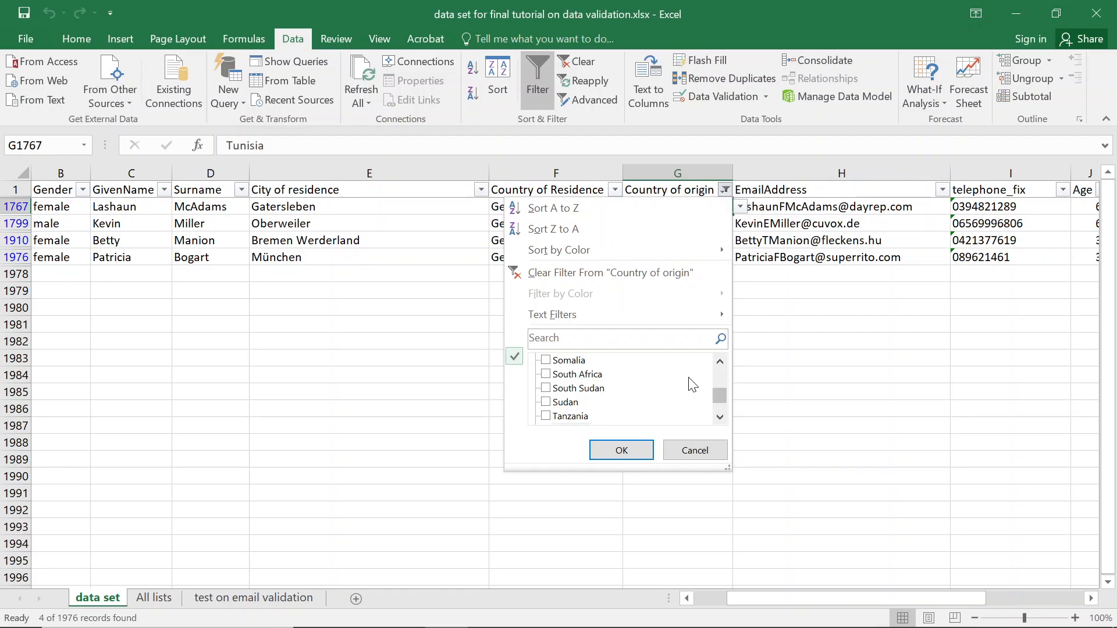
scroll(716, 376, "up", 1)
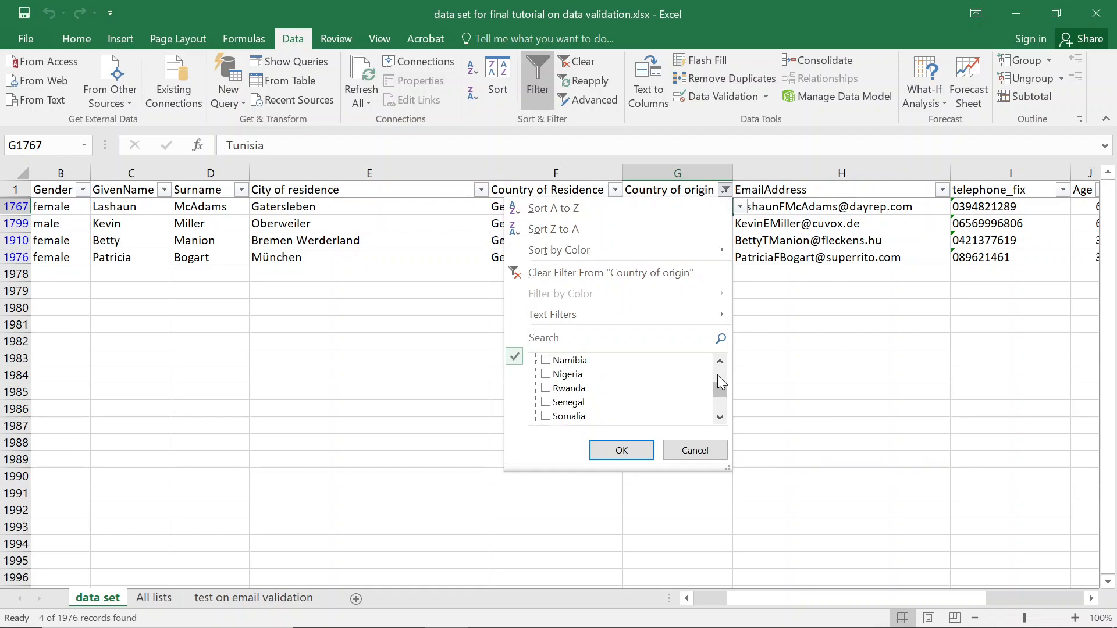
left_click(558, 375)
left_click(621, 451)
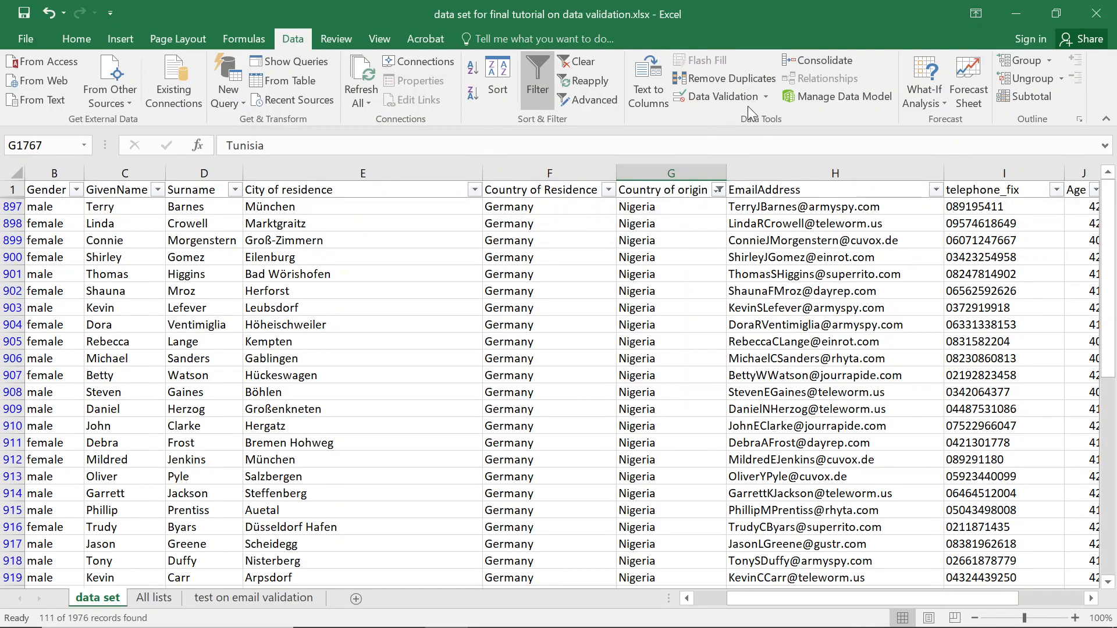
Circle invalid data on the filtered rows, dismissing the too-many-invalid-cells warning.
left_click(764, 98)
left_click(745, 139)
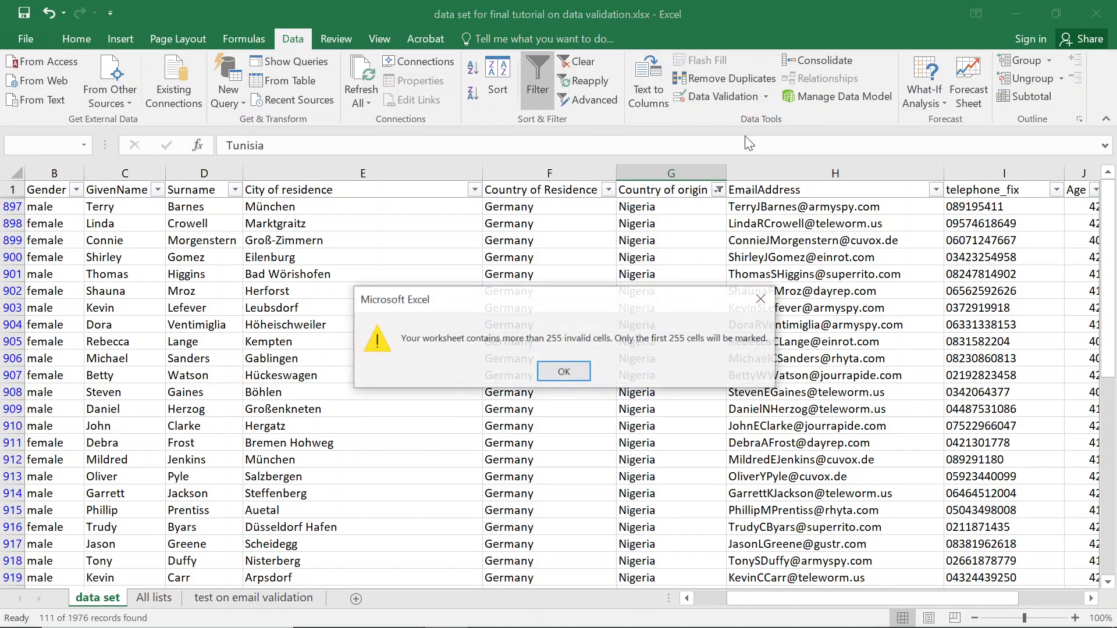
left_click(562, 372)
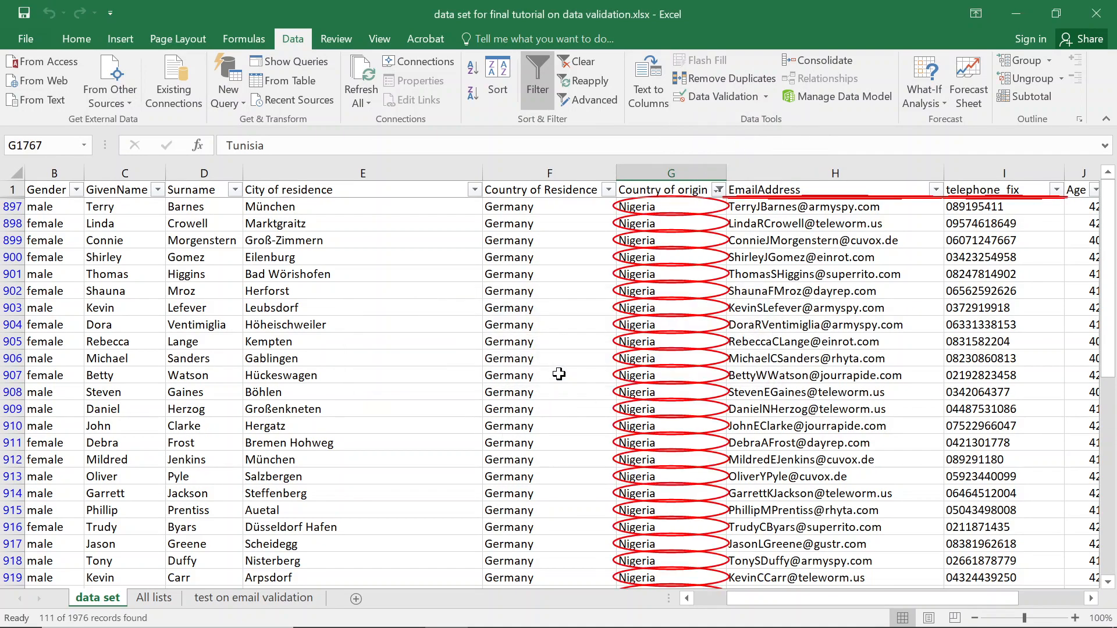
Add Nigeria in cell A22 of the African_countries list on the All lists sheet.
left_click(154, 599)
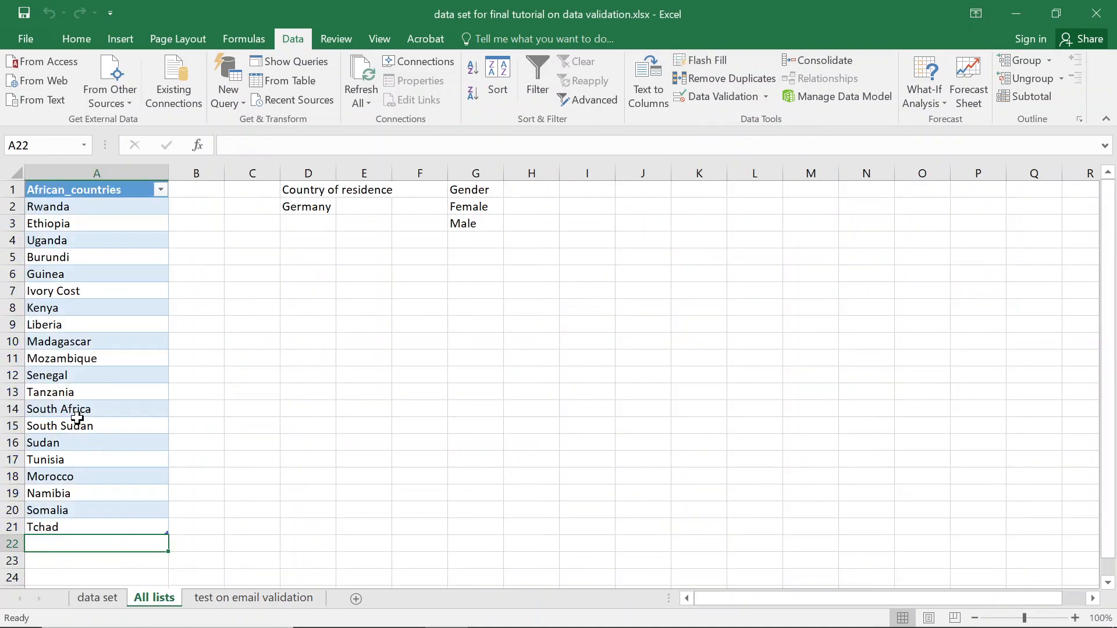
type("Nig")
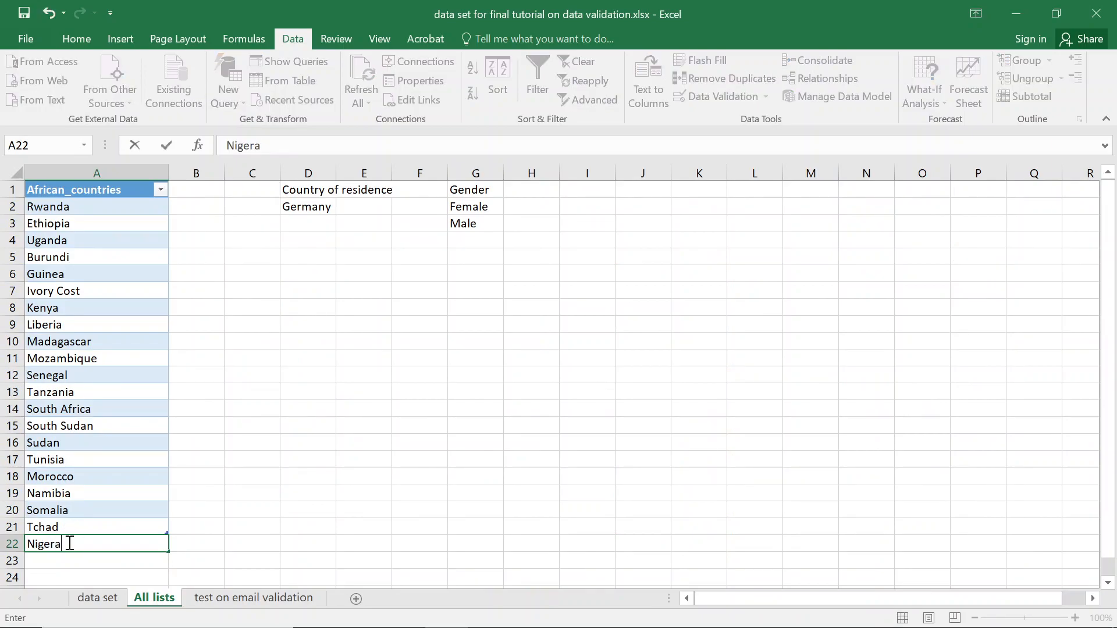
type("erioa")
key("Return")
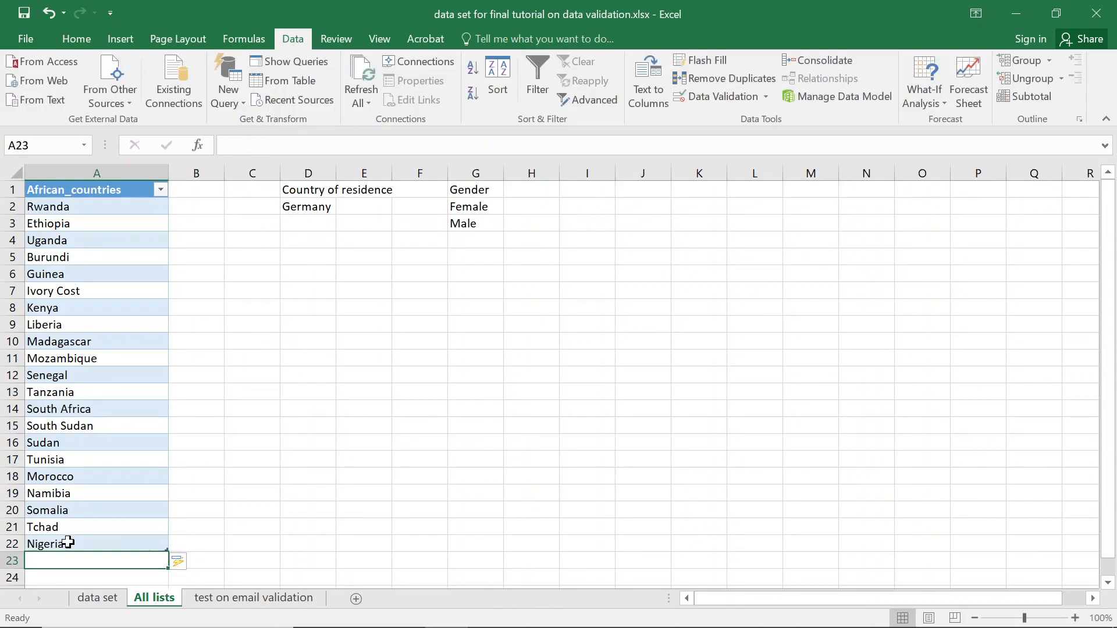
left_click(97, 598)
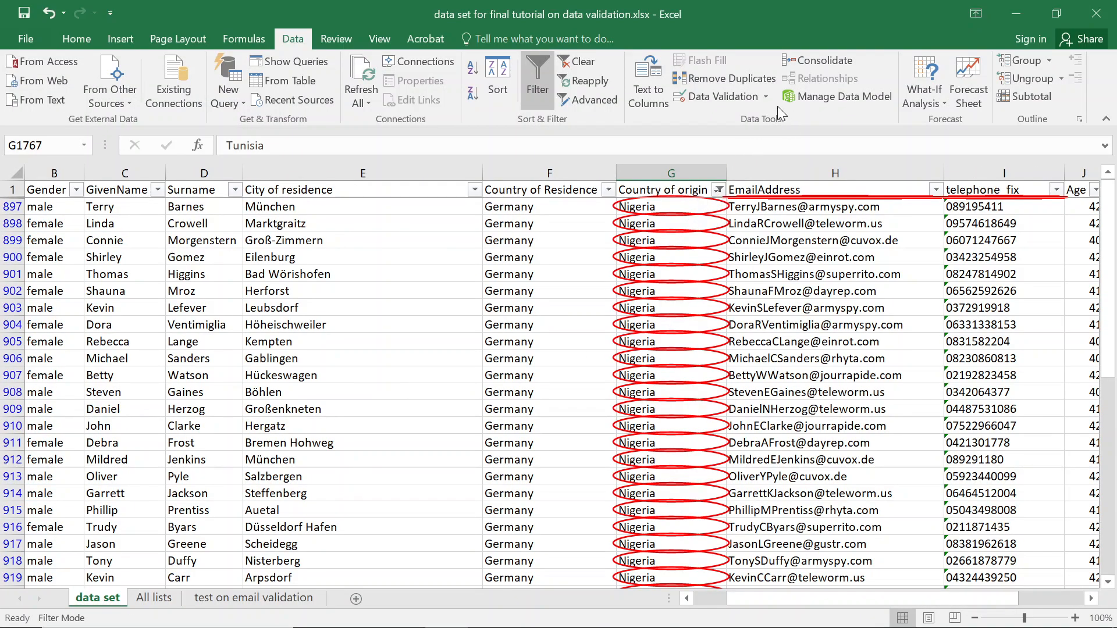
Save the workbook and circle invalid data again, dismissing the warning.
key("ctrl+s")
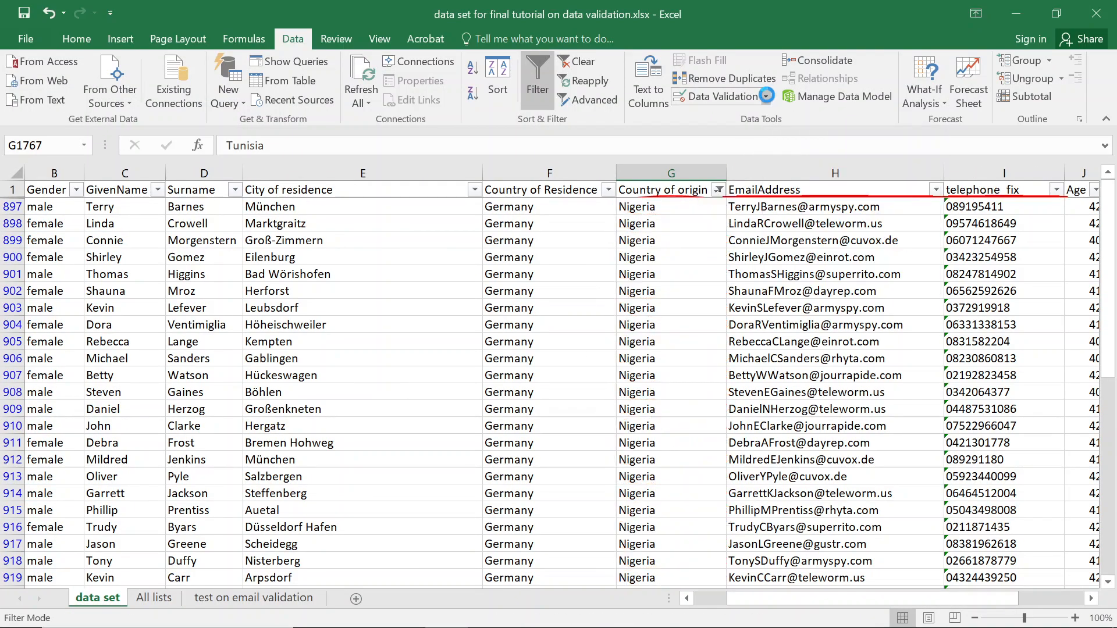
left_click(767, 105)
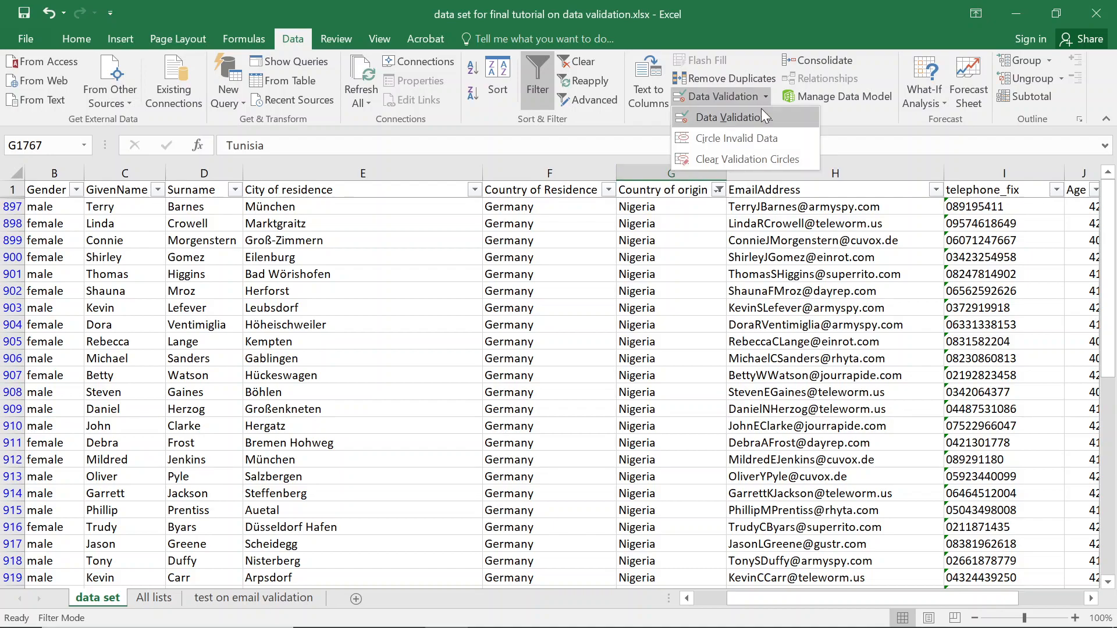
left_click(734, 132)
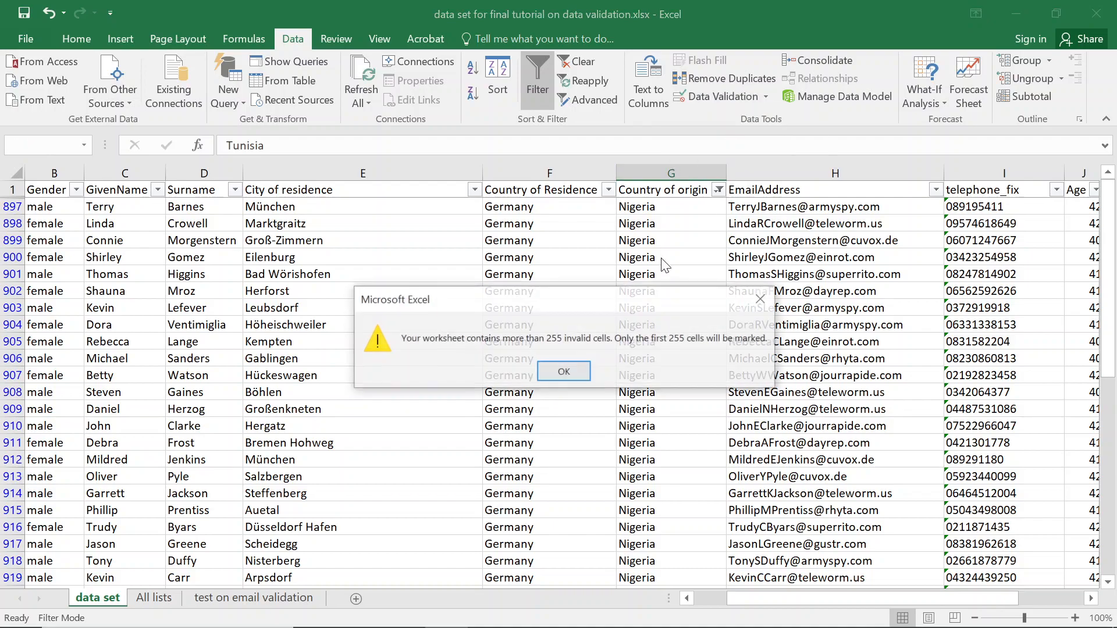
left_click(562, 372)
Filter Country of origin to Tanzqnia only and correct that entry to Tanzania.
left_click(717, 191)
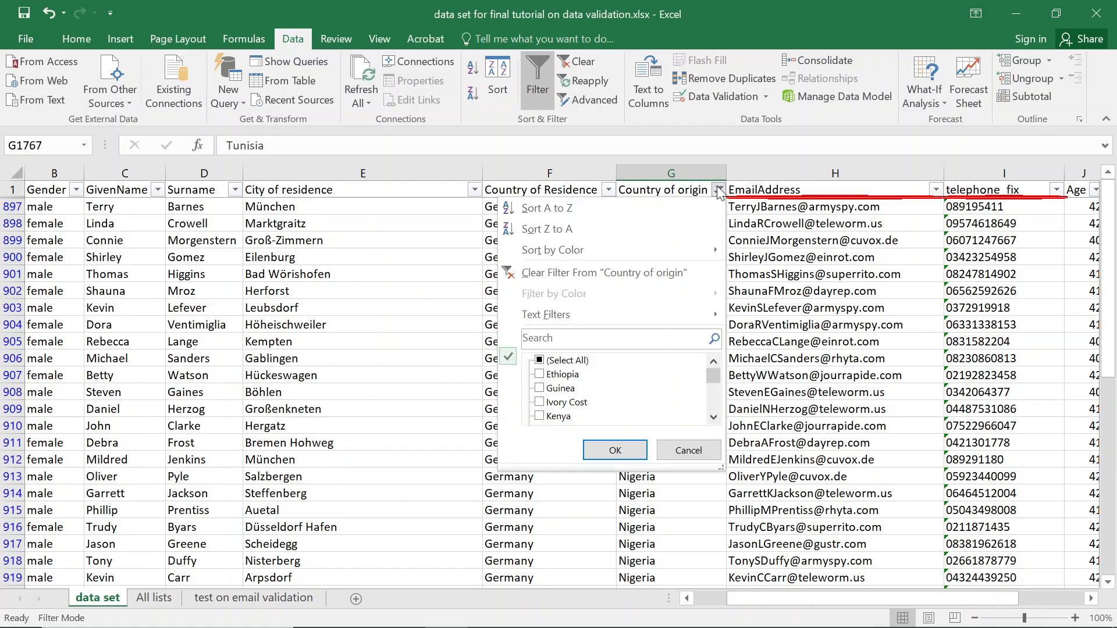
mouse_move(717, 371)
left_mouse_down()
mouse_move(716, 403)
mouse_move(714, 358)
mouse_move(705, 386)
left_mouse_up()
left_click(553, 376)
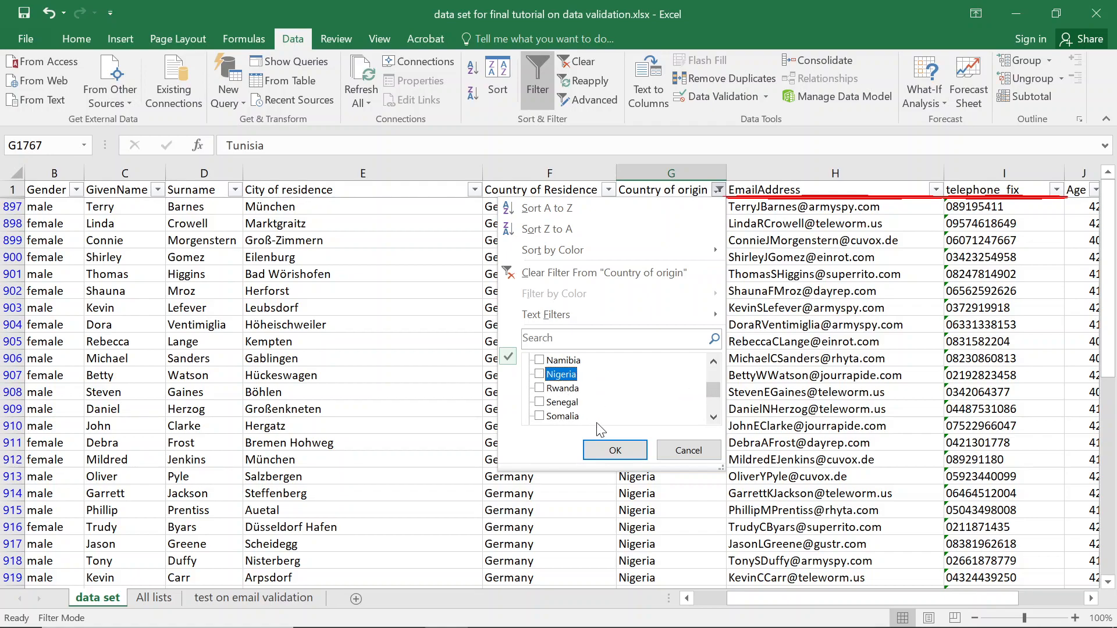
left_click(614, 453)
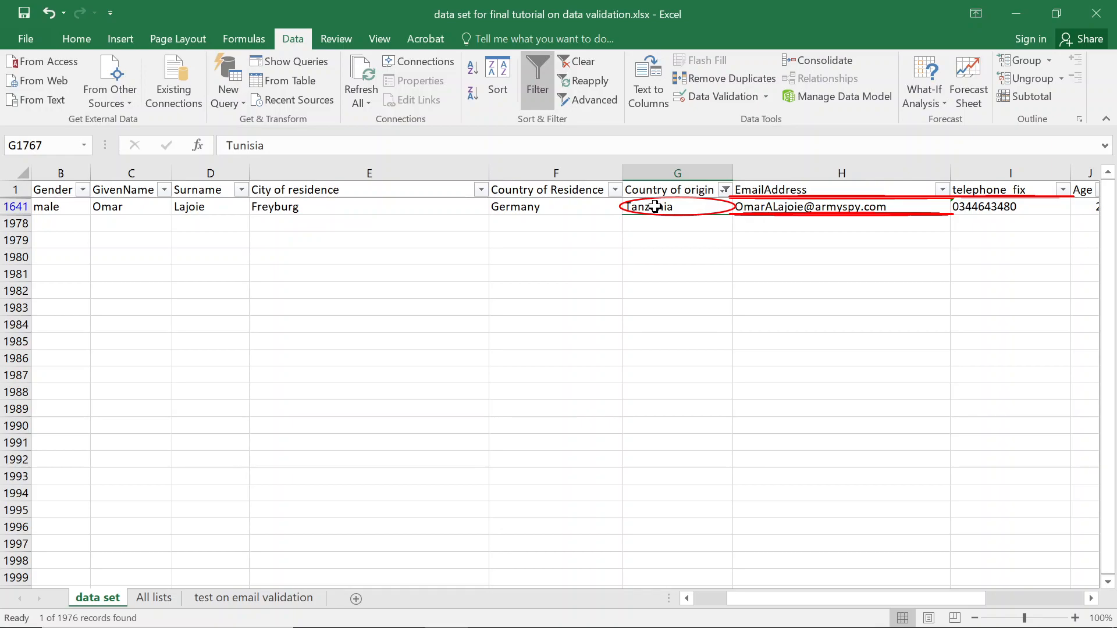
left_click(657, 207)
double_click(659, 207)
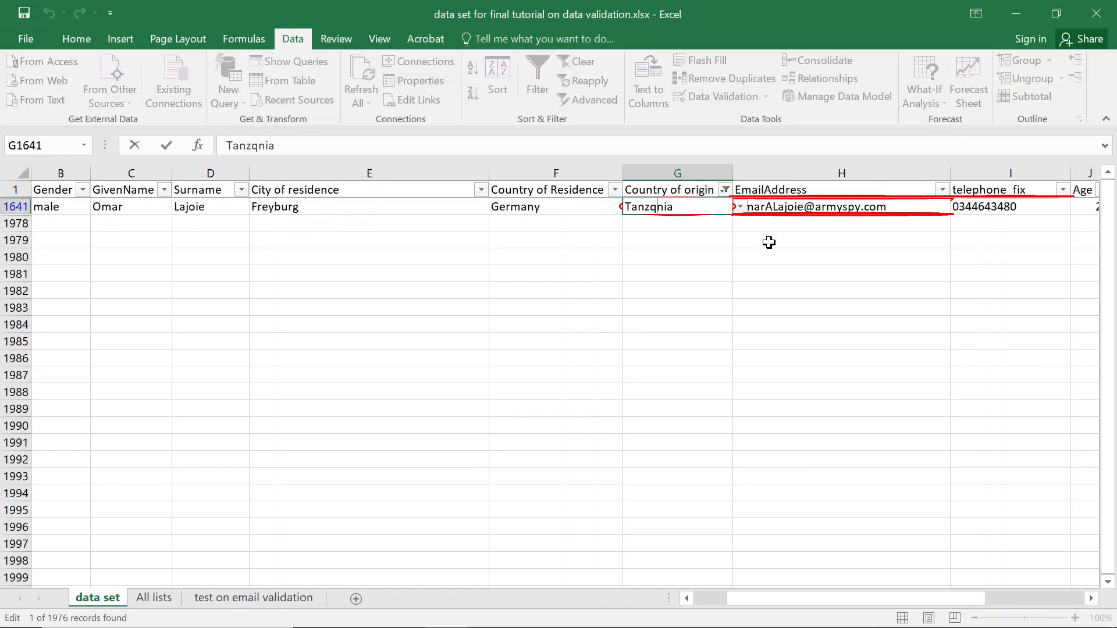
key("BackSpace")
type("a")
key("Return")
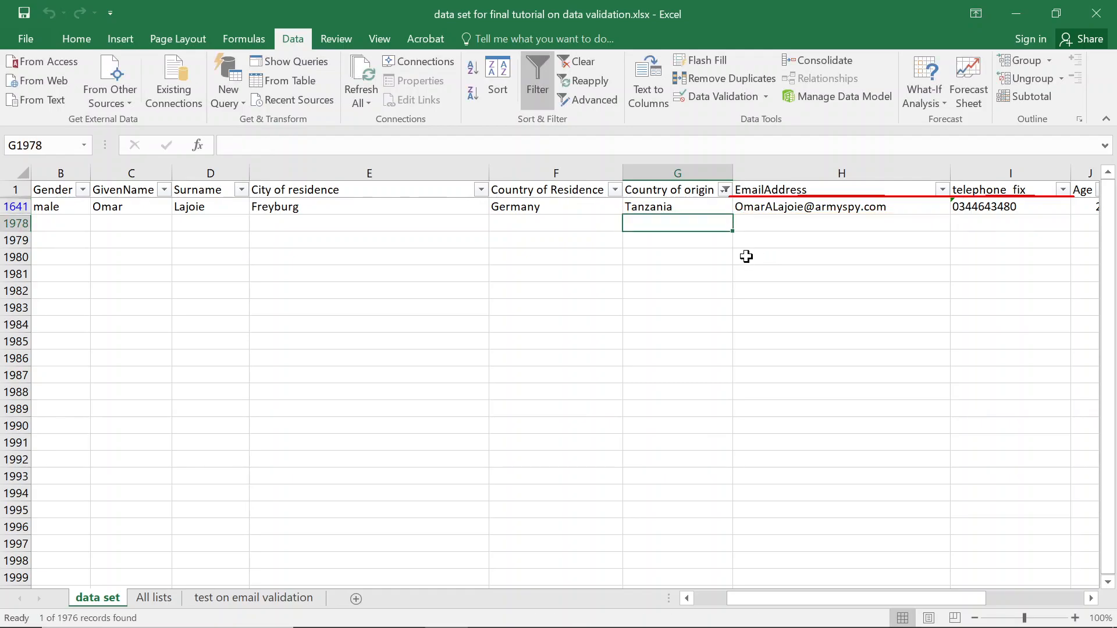
Clear the Country of origin filter and re-circle invalid data across the full table.
left_click(725, 191)
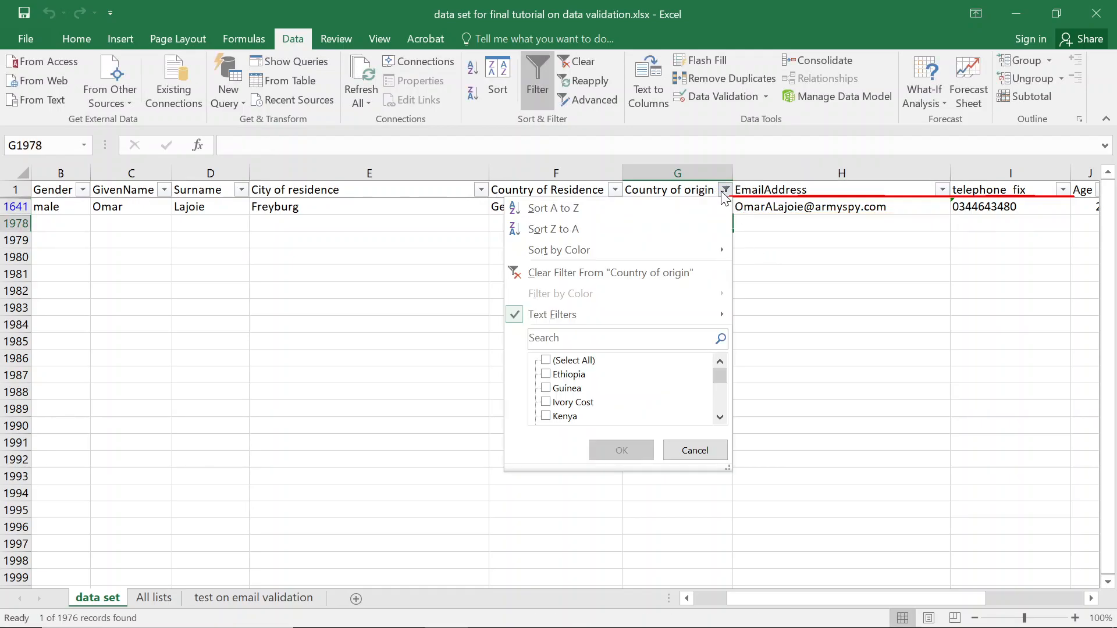
left_click(616, 275)
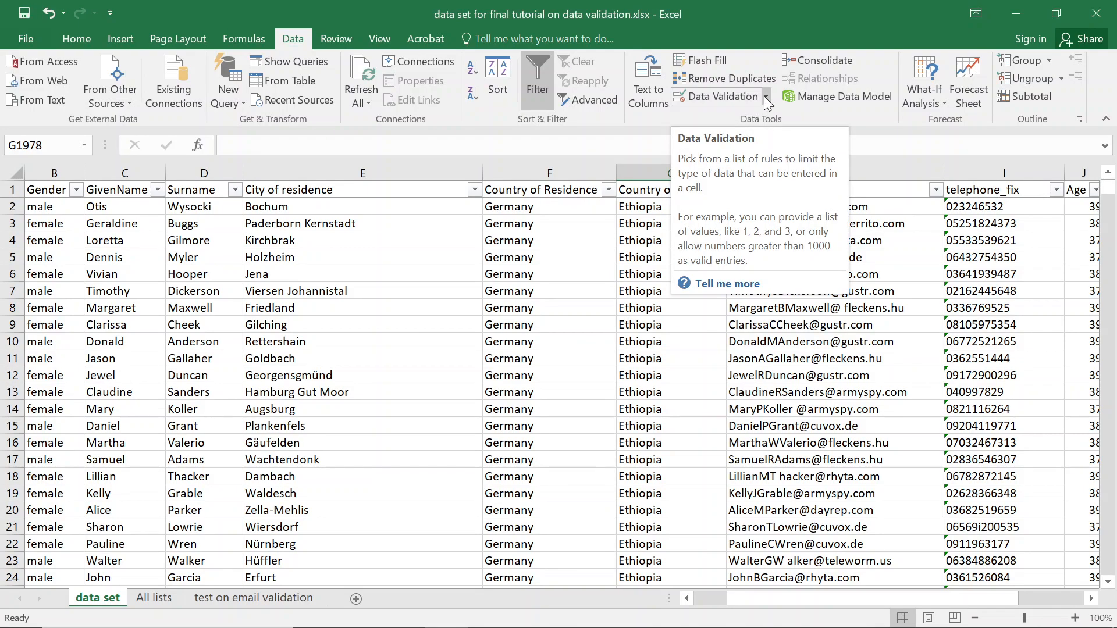
left_click(763, 96)
left_click(751, 144)
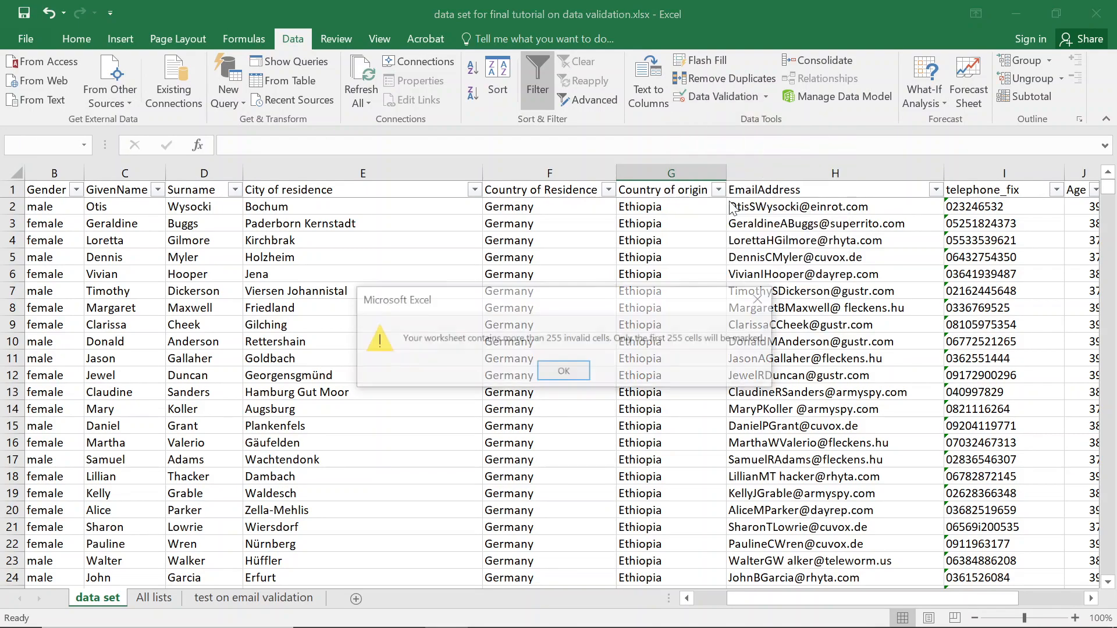
left_click(551, 370)
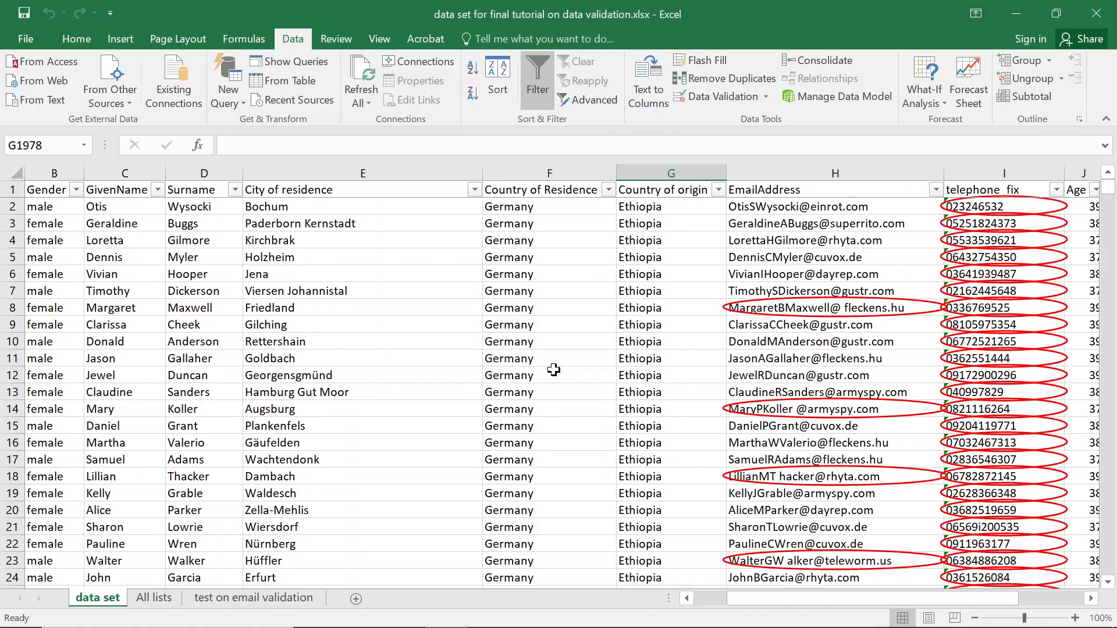
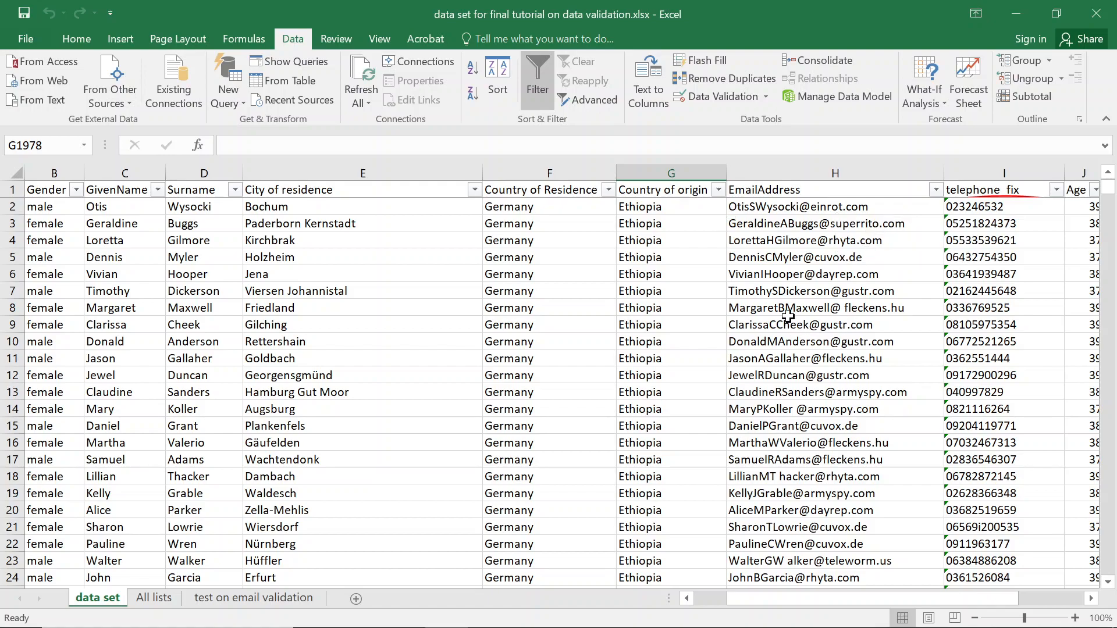
Zoom the data set sheet in to 160% and scroll right so columns E–H show.
scroll(790, 317, "up", 2)
scroll(788, 314, "up", 2)
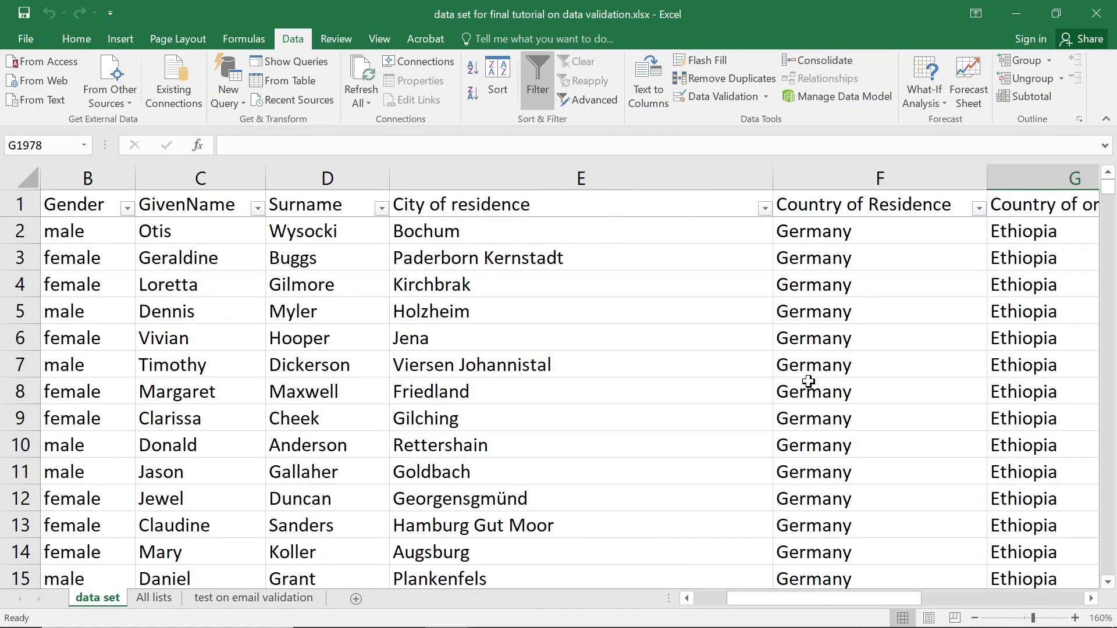
left_click_drag(822, 601, 918, 589)
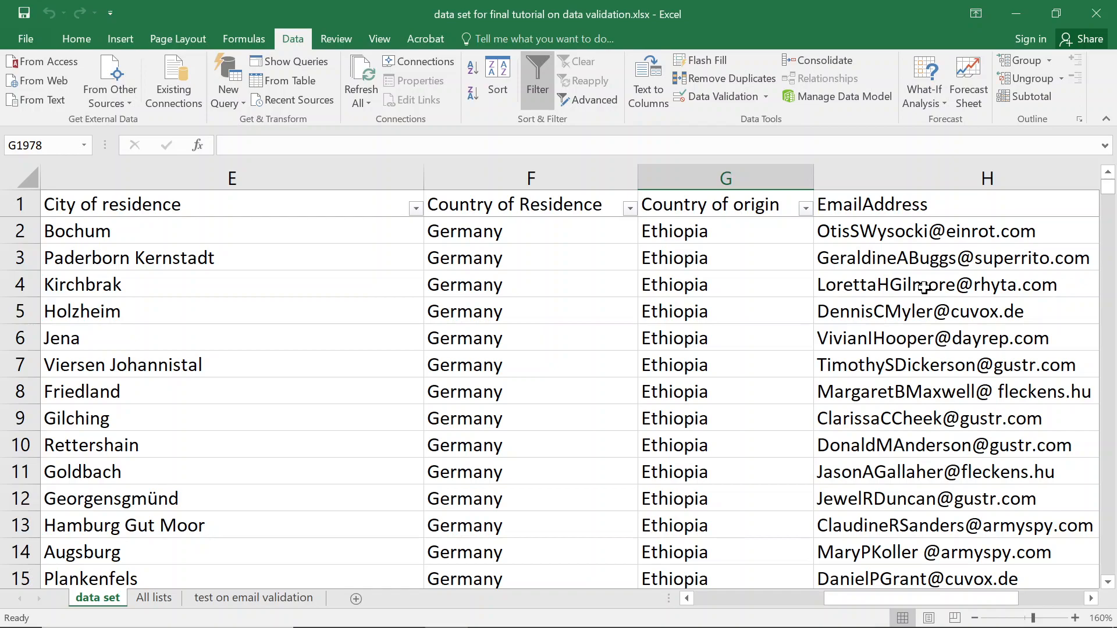
From H1, circle invalid data, flagging two space-containing emails, and dismiss the 255-cell warning.
left_click(899, 207)
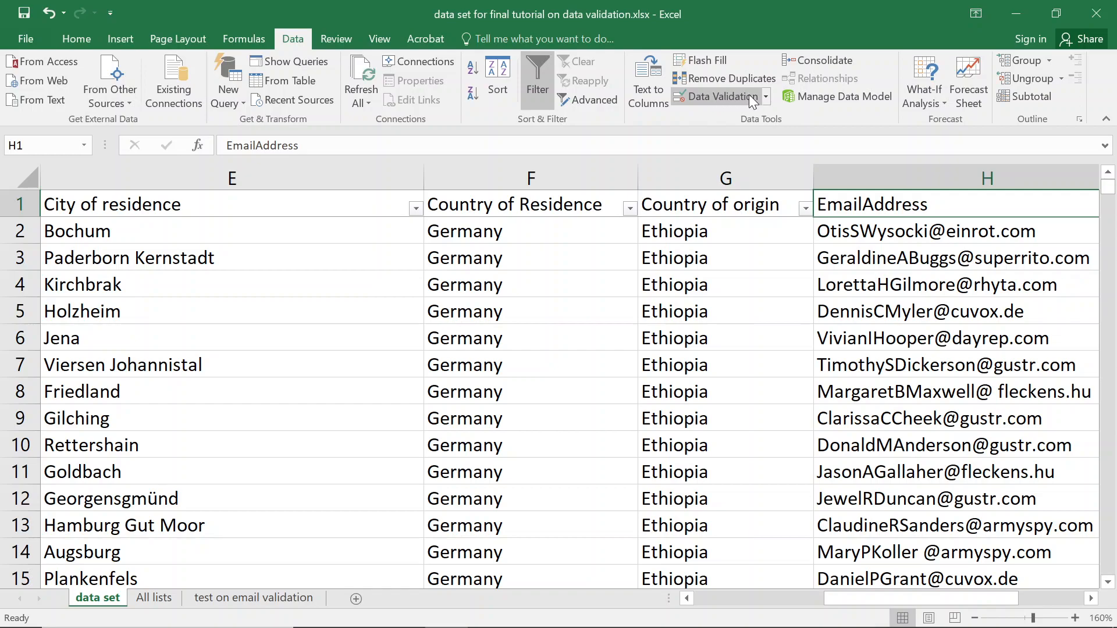
left_click(766, 95)
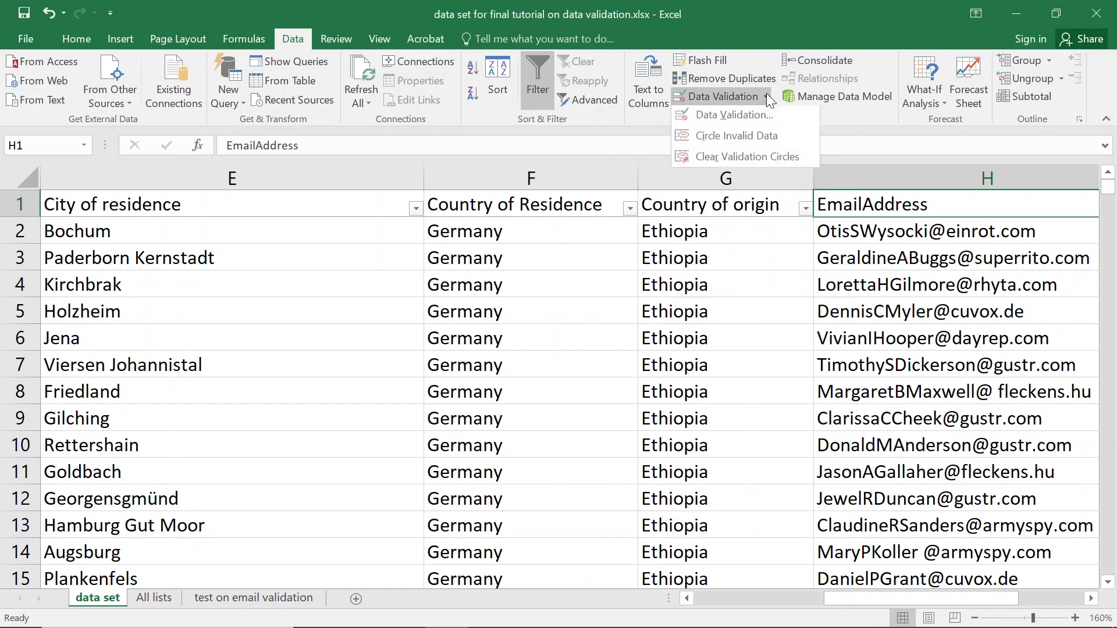
left_click(734, 137)
left_click(563, 372)
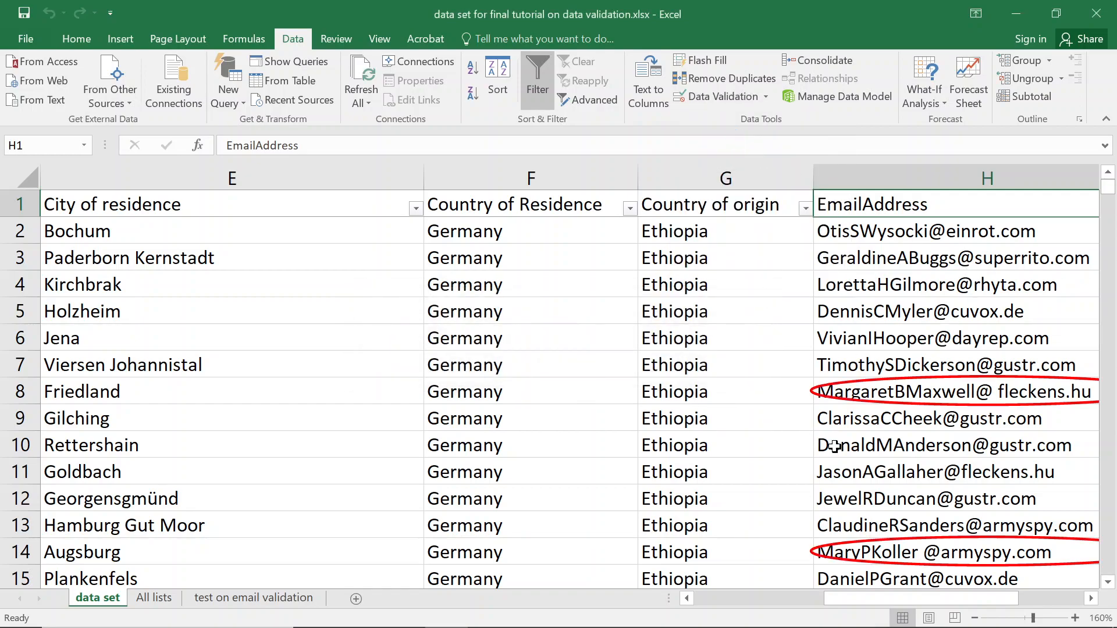
left_click(1091, 600)
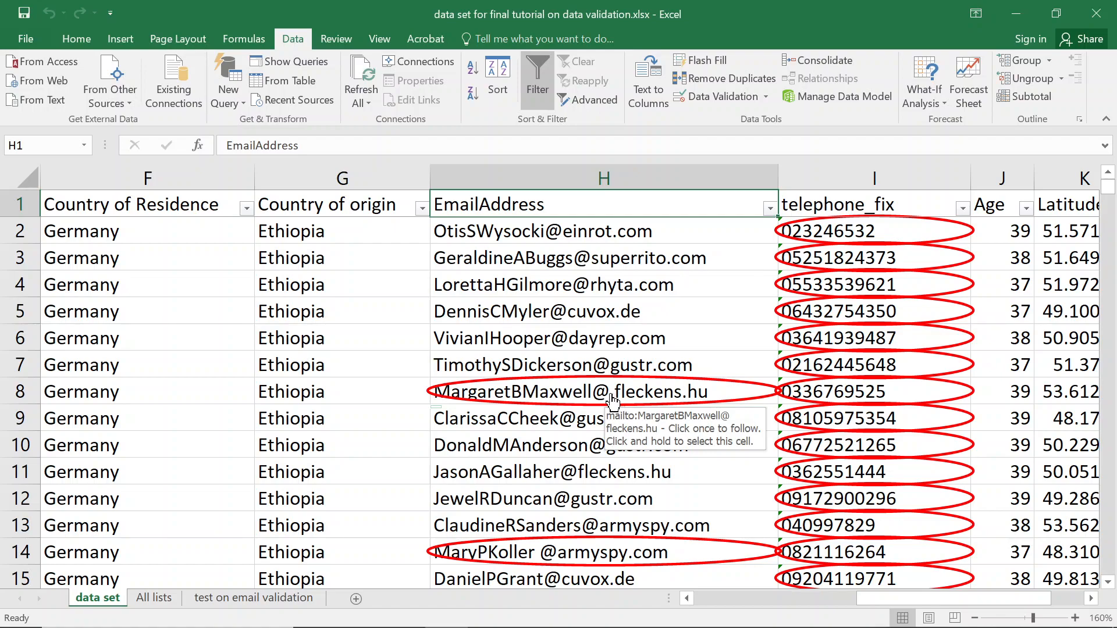
Delete the stray space after the @ sign in the H8 email.
left_click(357, 389)
key("Right")
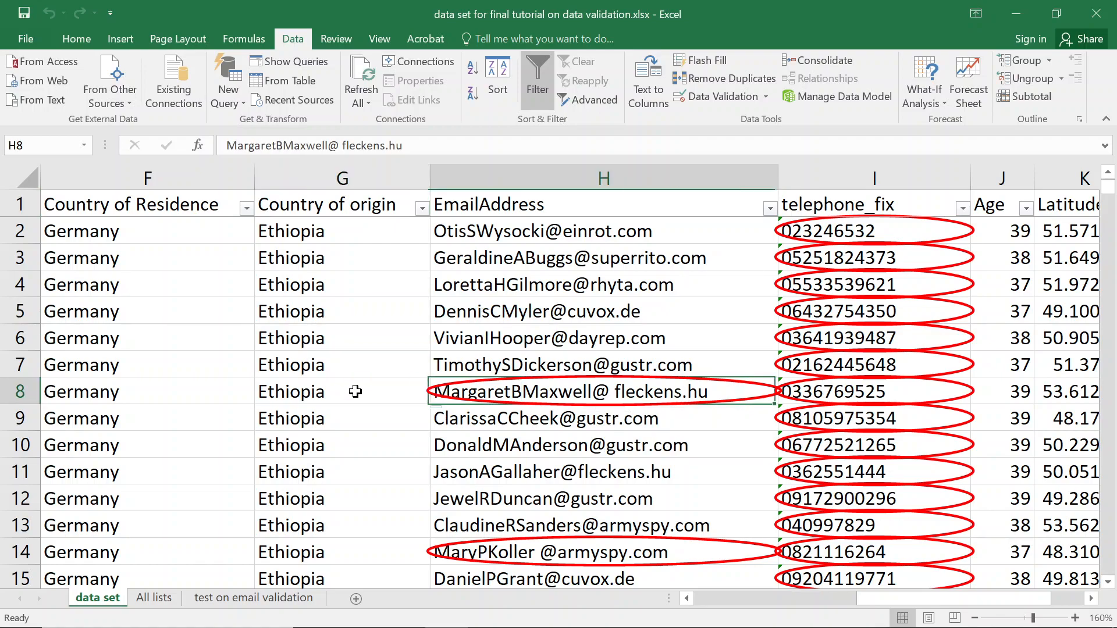
left_click(356, 144)
key("Delete")
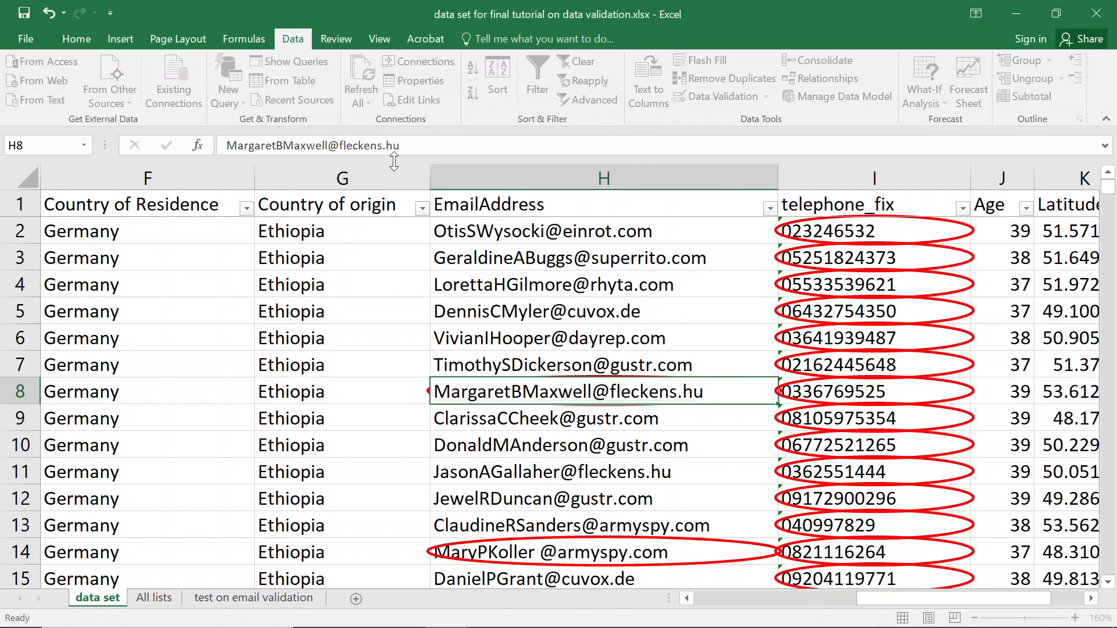
key("Return")
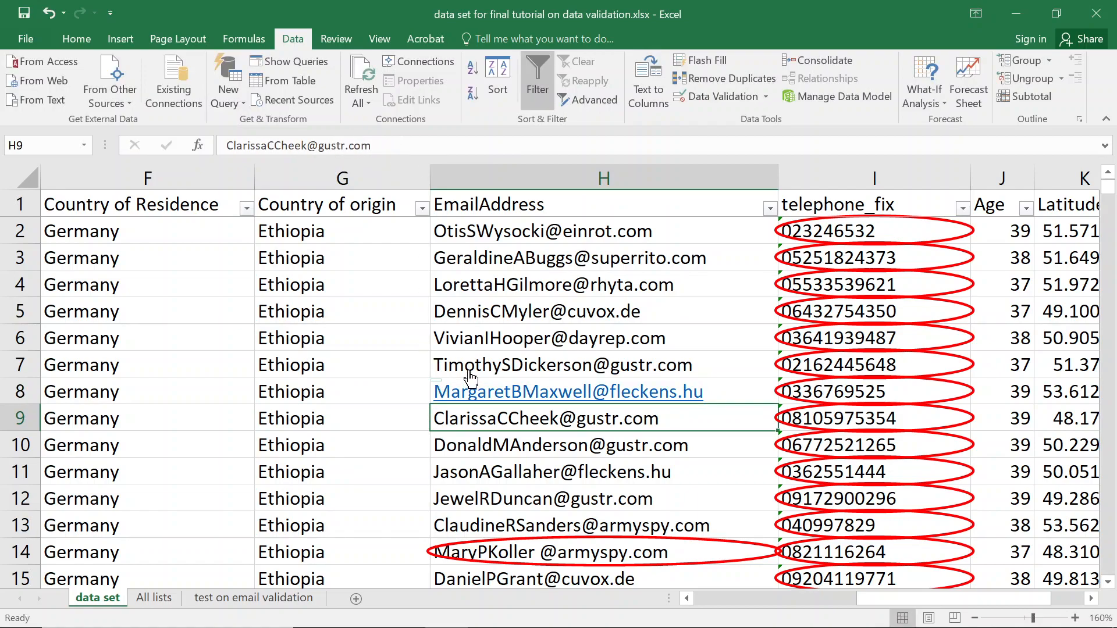
Copy H7's plain formatting onto H8 and return to the Data Validation options.
left_click(355, 357)
key("Right")
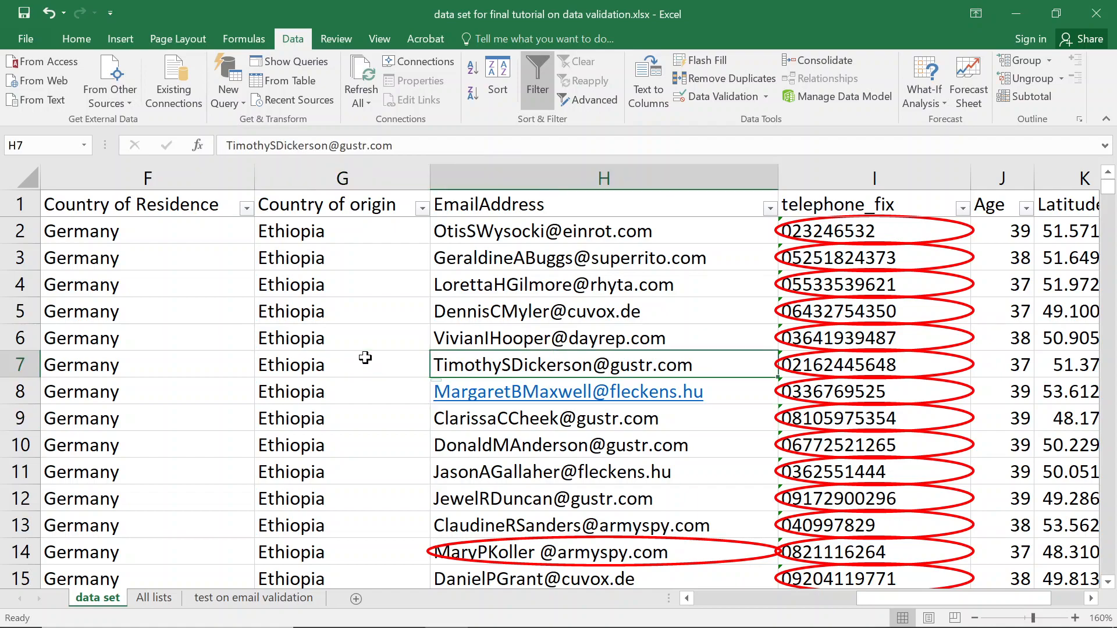
left_click(82, 34)
left_click(64, 101)
key("Down")
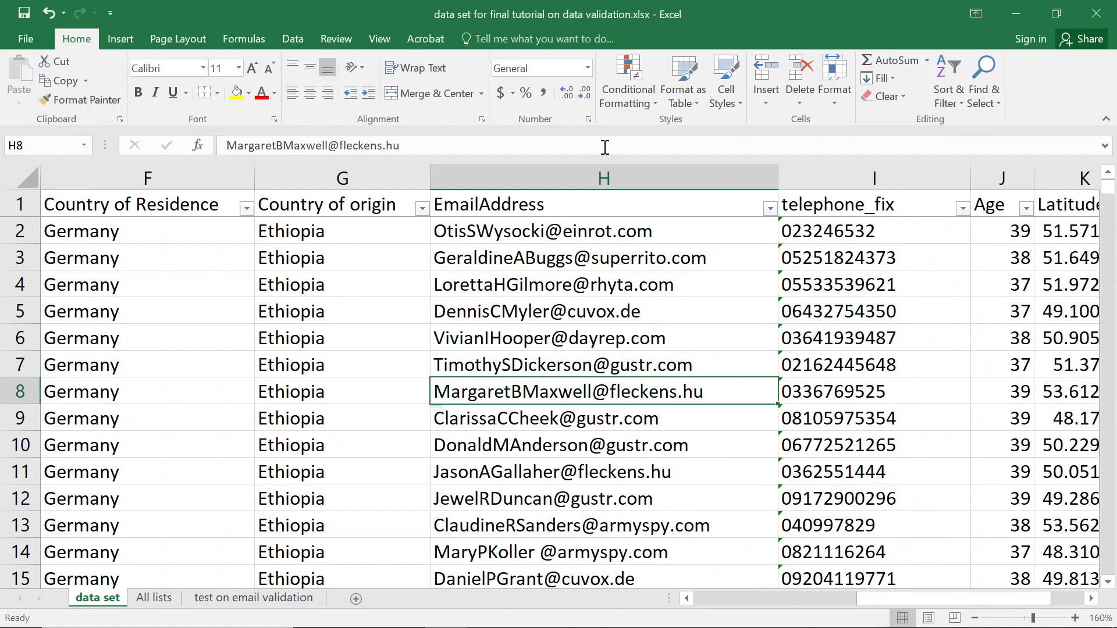
left_click(299, 38)
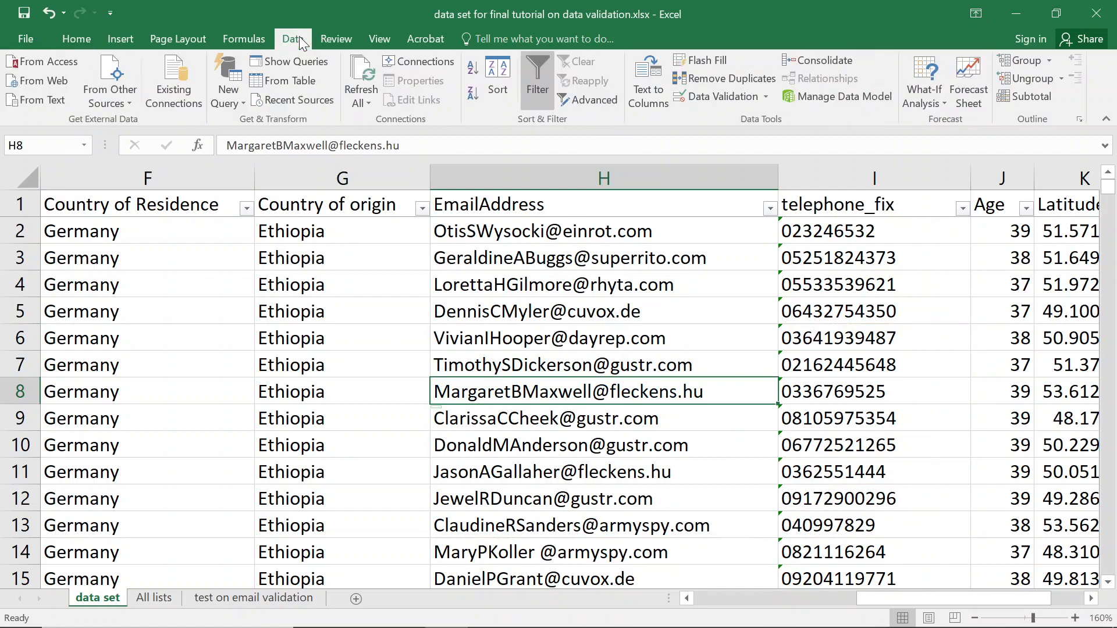
left_click(767, 96)
Re-circle invalid data and remove the stray spaces from the H14 and H18 emails.
left_click(752, 144)
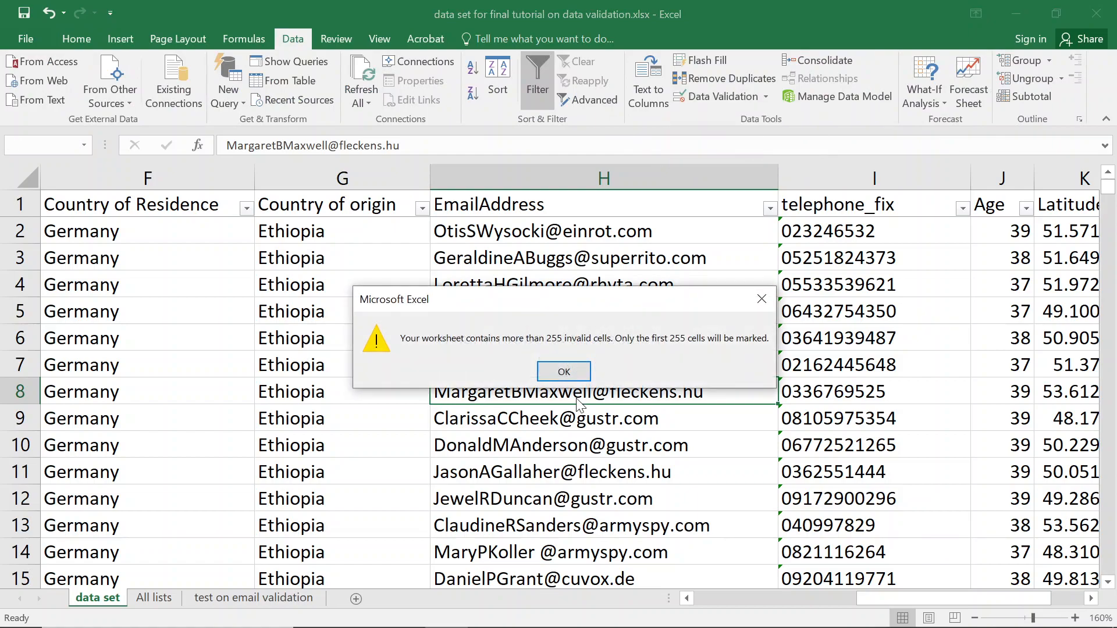
left_click(562, 377)
scroll(558, 468, "down", 1)
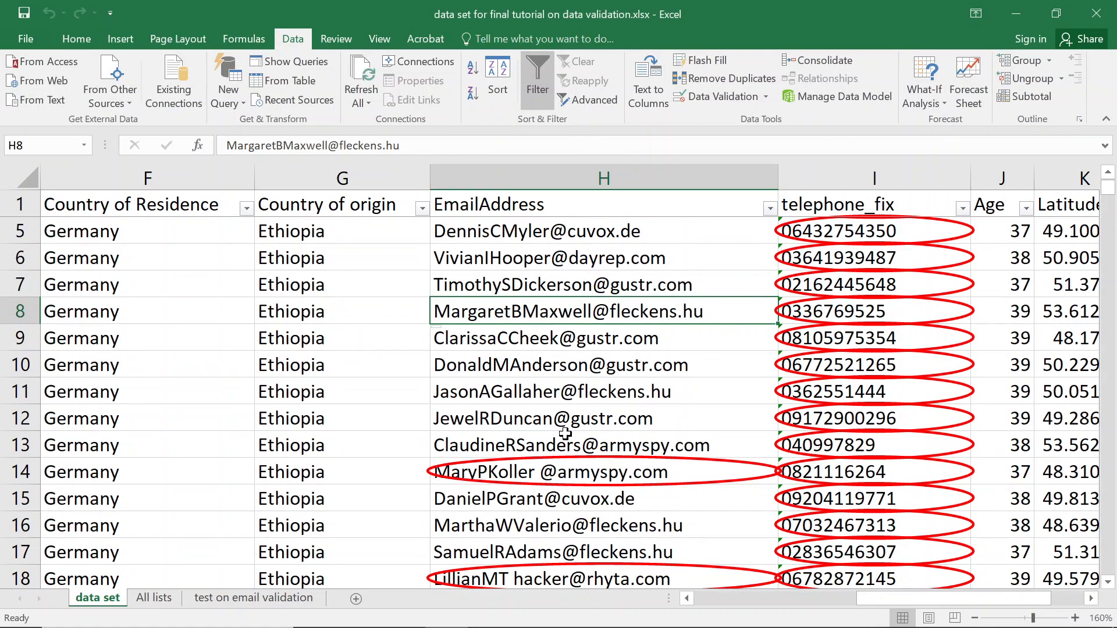
left_click(542, 472)
double_click(542, 472)
key("Return")
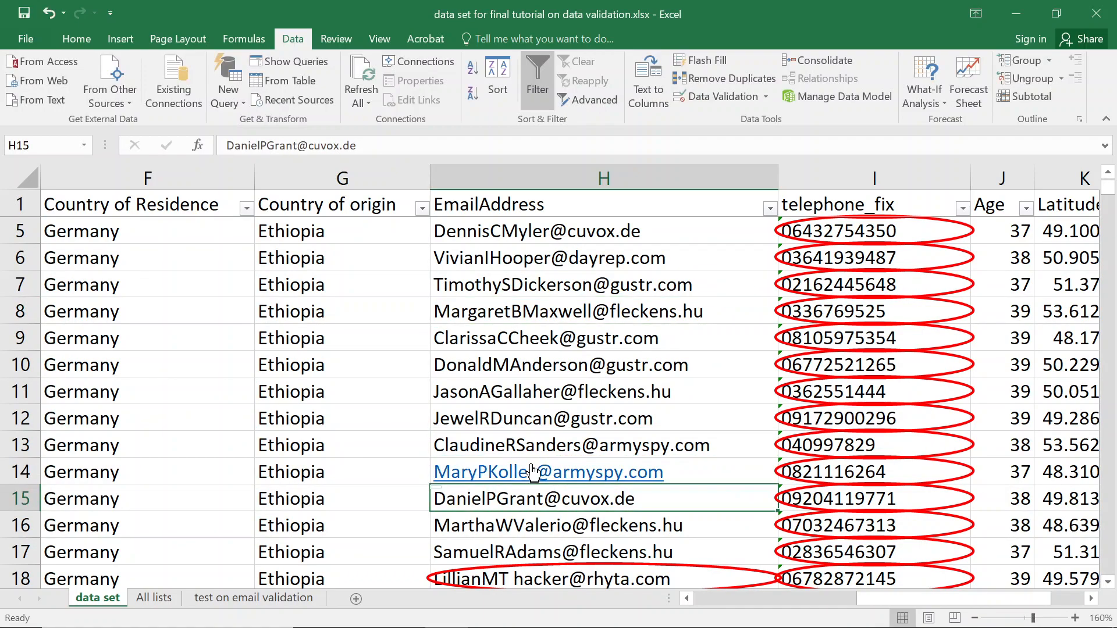
scroll(534, 471, "down", 2)
left_click(504, 418)
double_click(504, 418)
key("Delete")
key("Return")
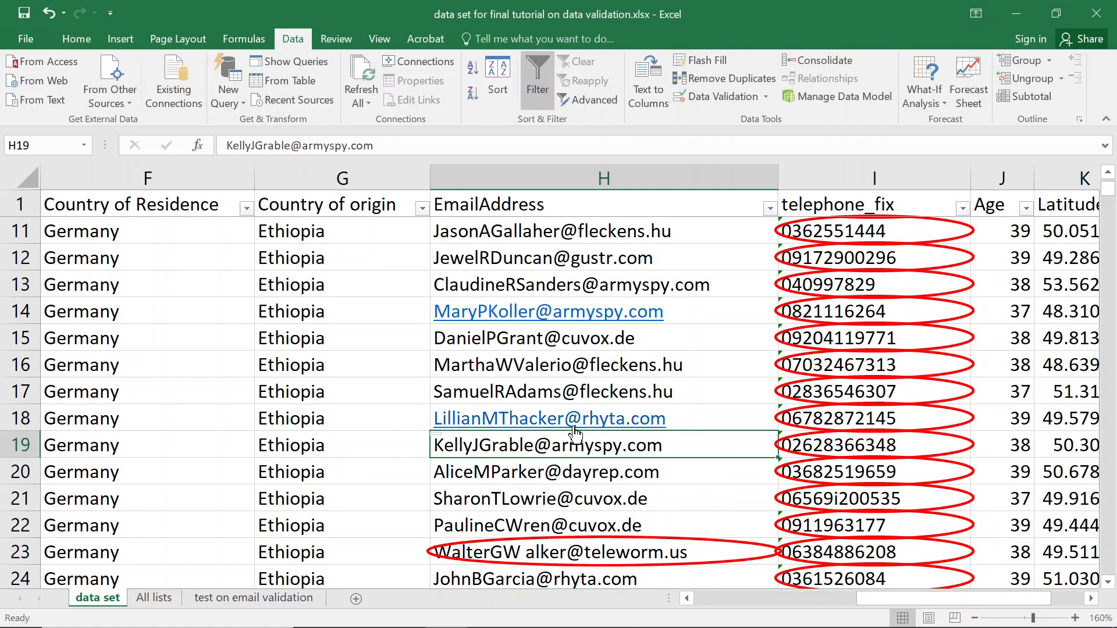
Remove the stray spaces from the H23 and H31 emails and save the workbook.
scroll(573, 425, "down", 1)
left_click(529, 474)
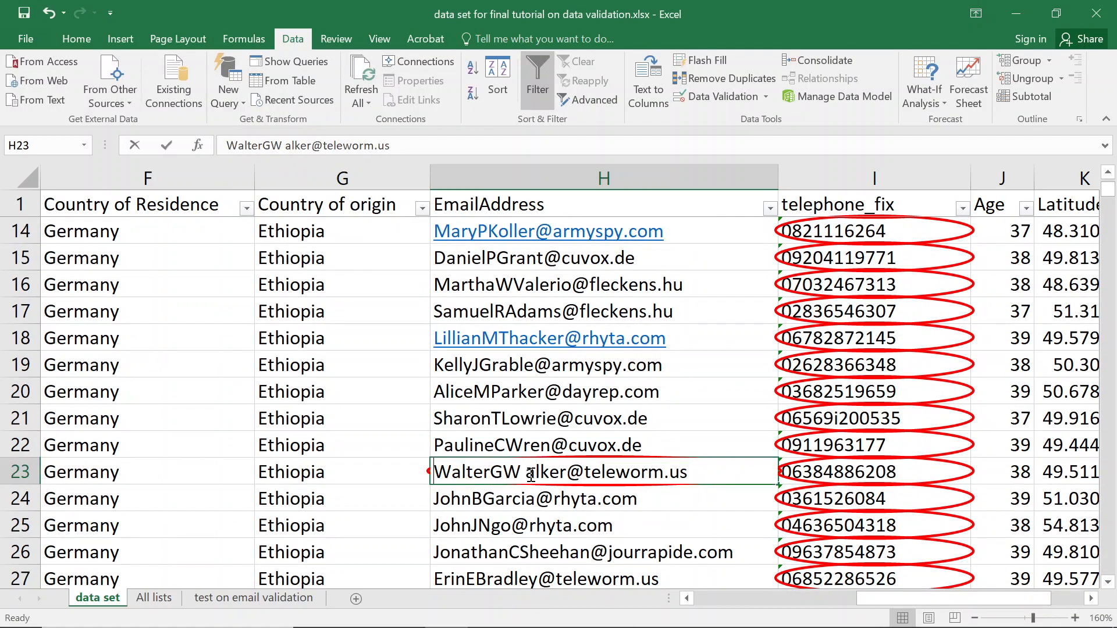
double_click(529, 474)
key("Delete")
key("Return")
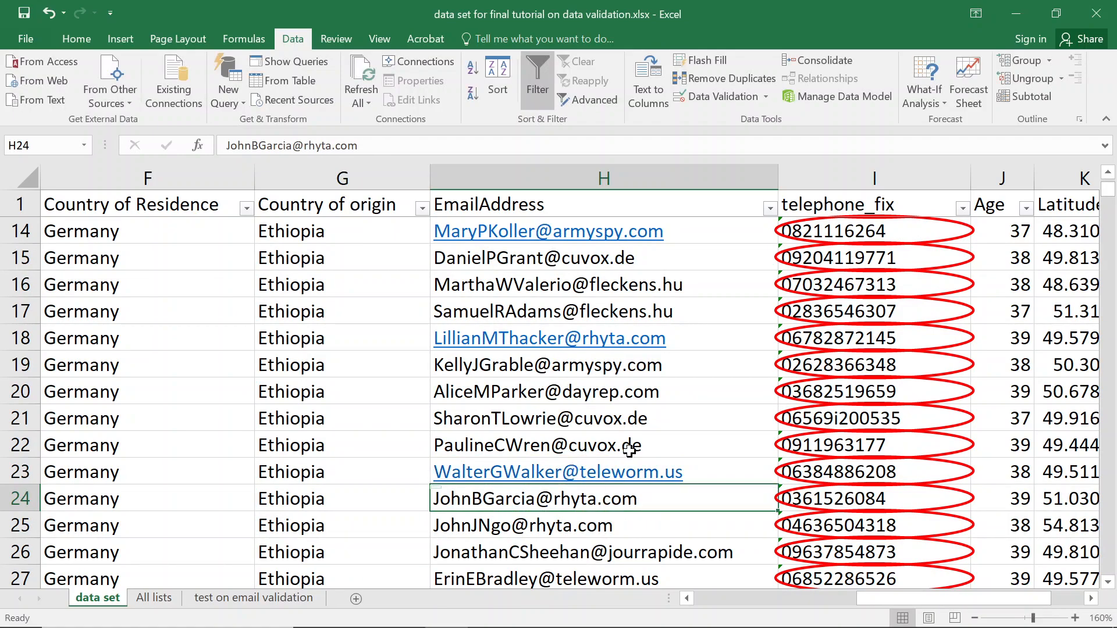
scroll(628, 453, "down", 2)
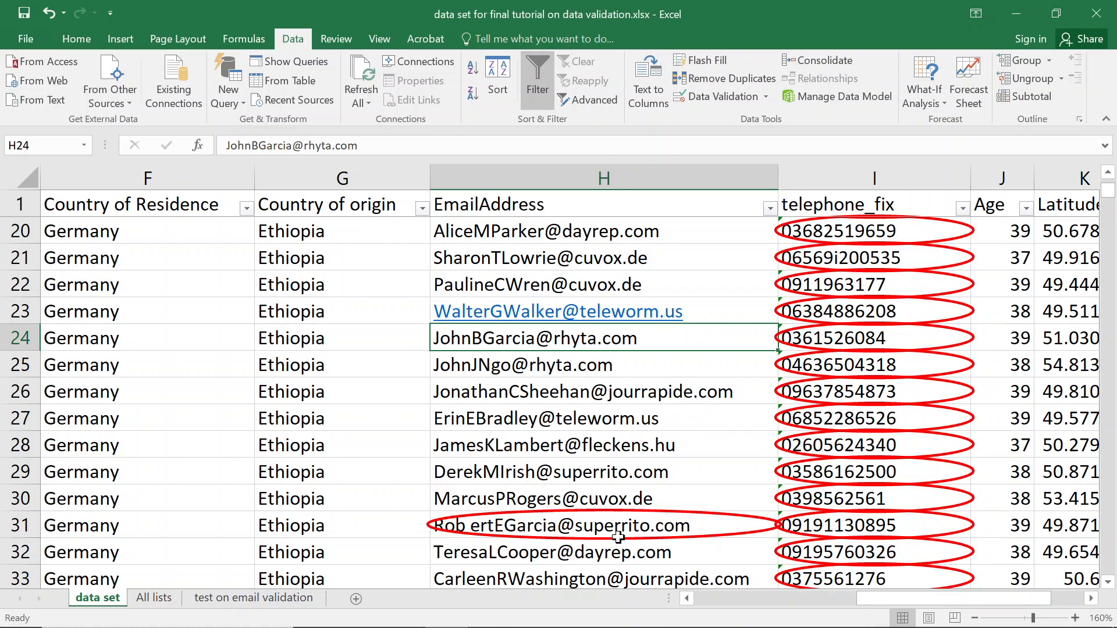
double_click(470, 525)
key("BackSpace")
key("Return")
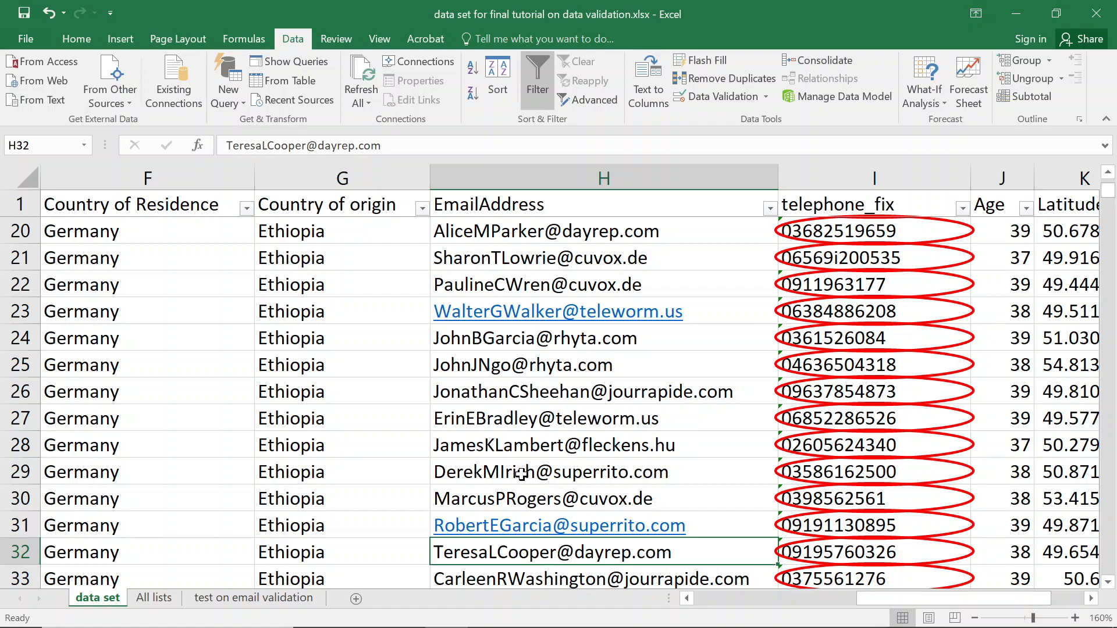
key("ctrl+s")
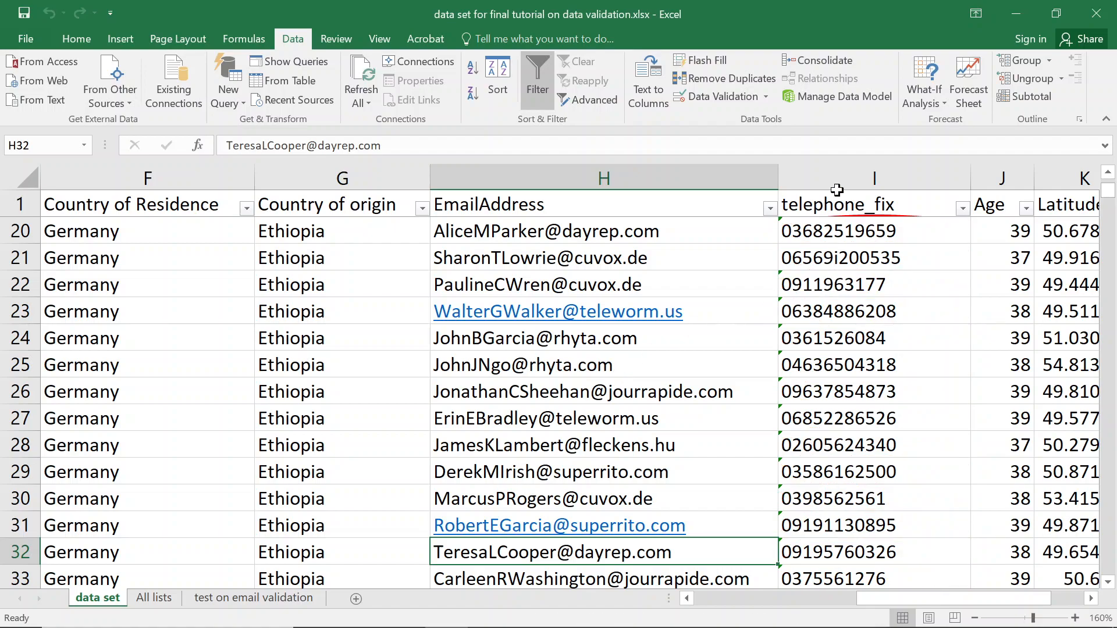
Insert a new column before telephone_fix with the header email_fix.
left_click(820, 177)
right_click(815, 172)
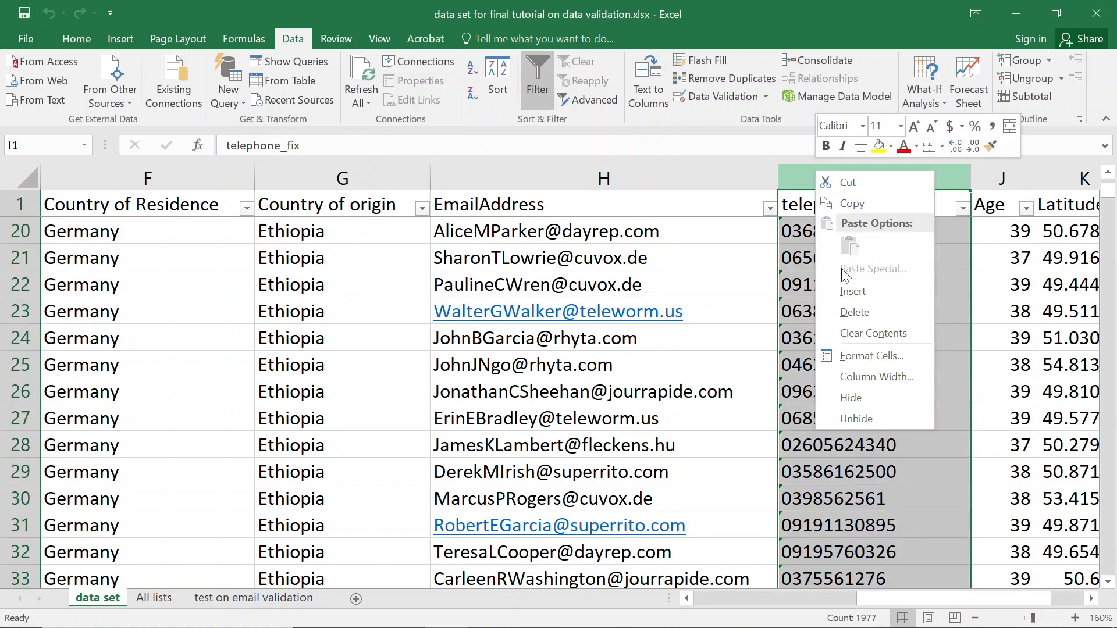
left_click(851, 291)
left_click(820, 227)
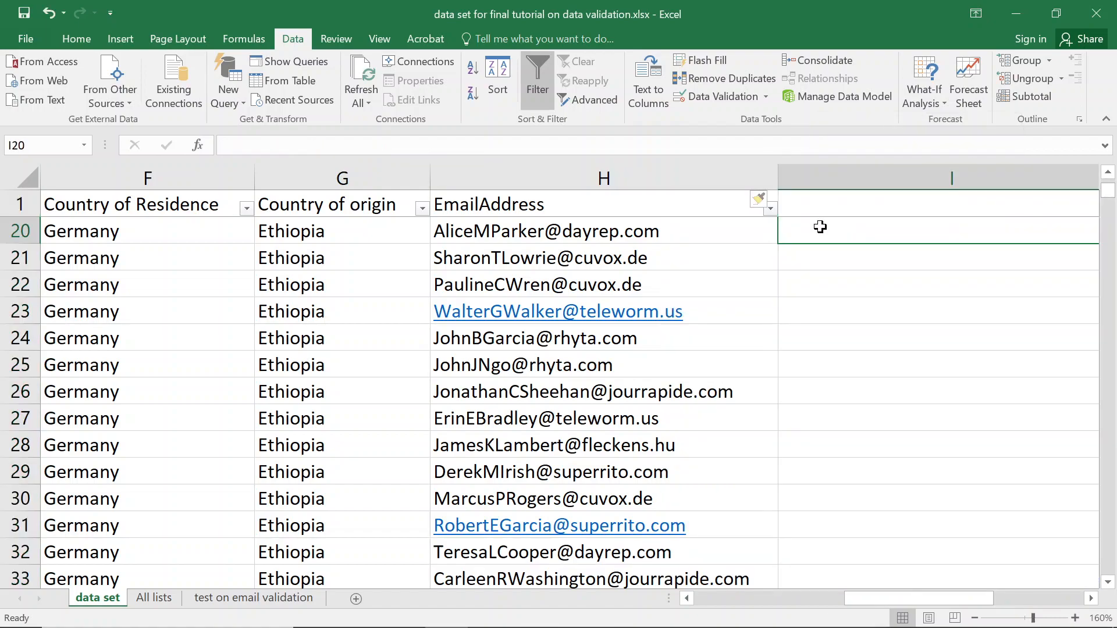
left_click(821, 204)
type("email")
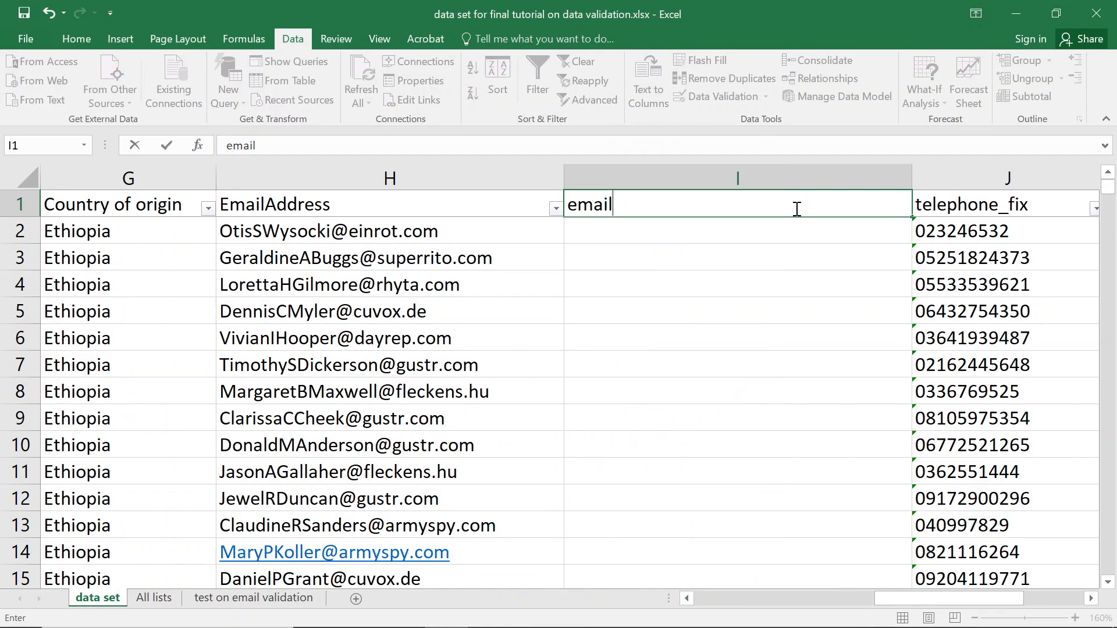
type("_fix")
key("Return")
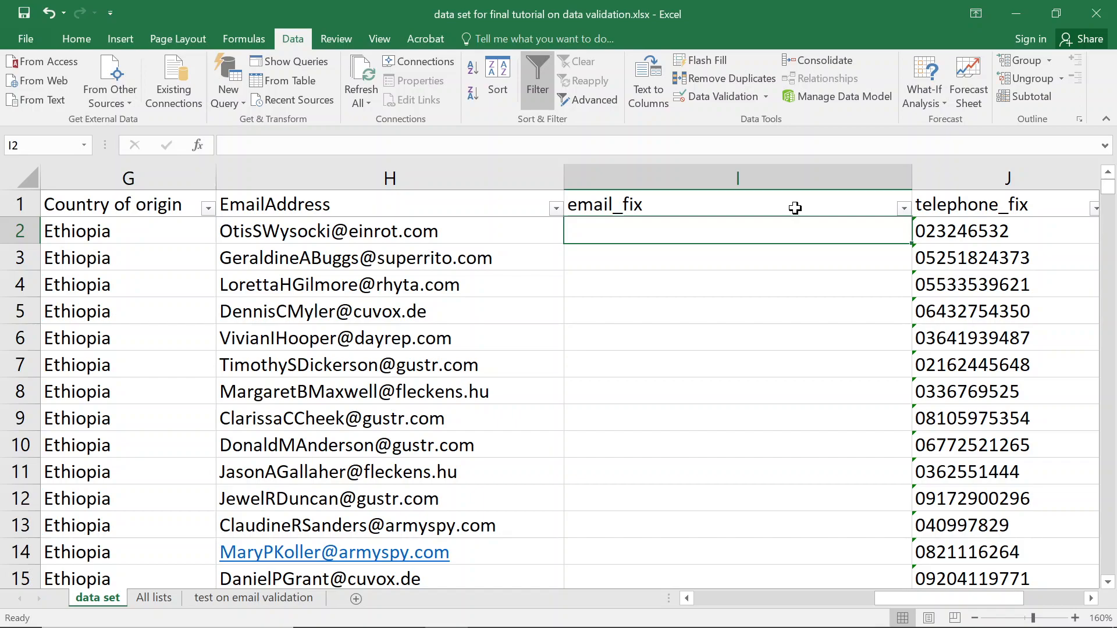
Enter =SUBSTITUTE(H2," ","") in I2 and fill it down the email_fix column.
type("=sub")
key("Tab")
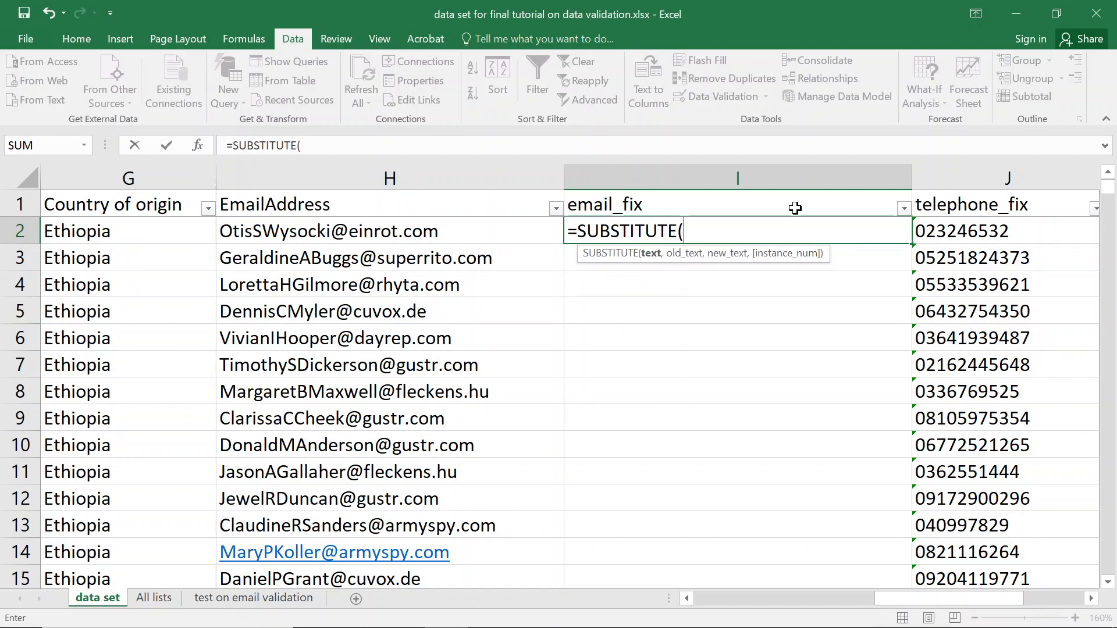
key("Left")
type(",")
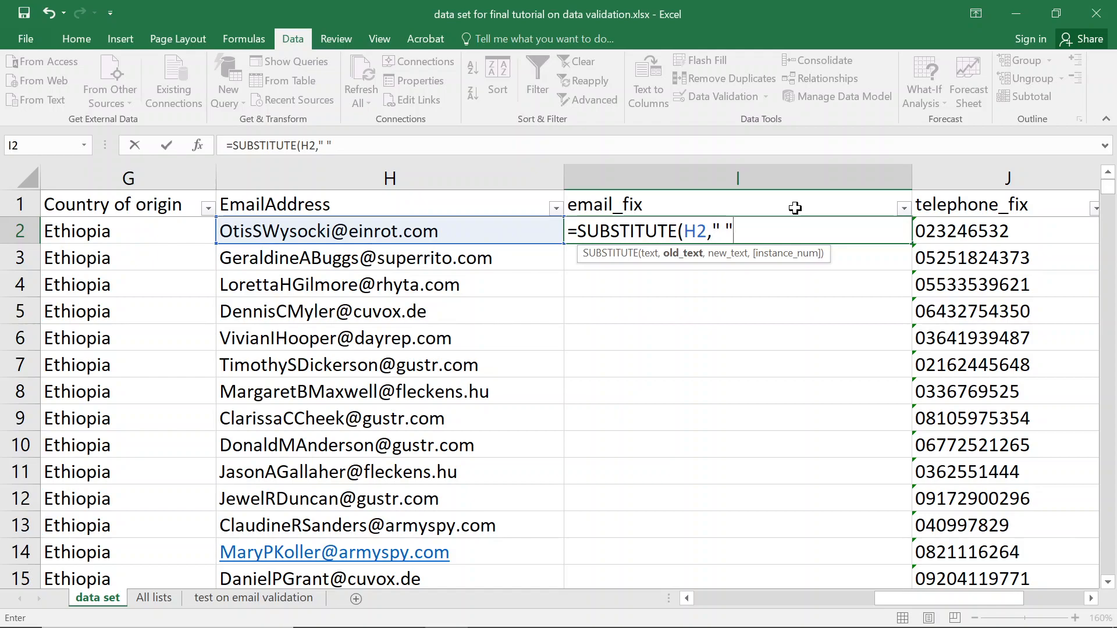
type("\" \",\"")
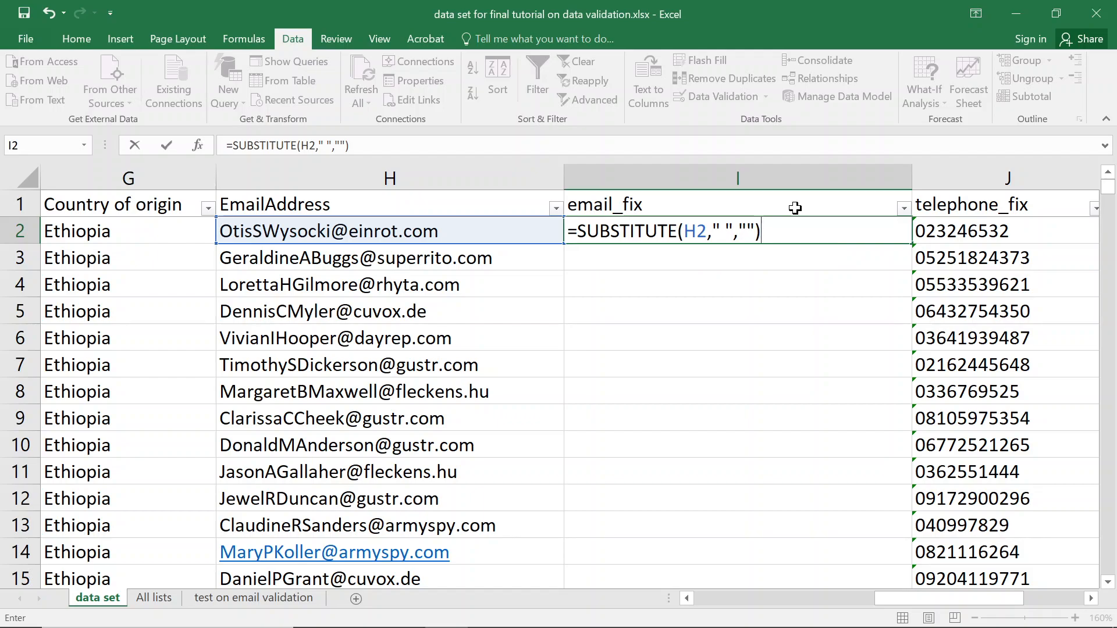
key("Return")
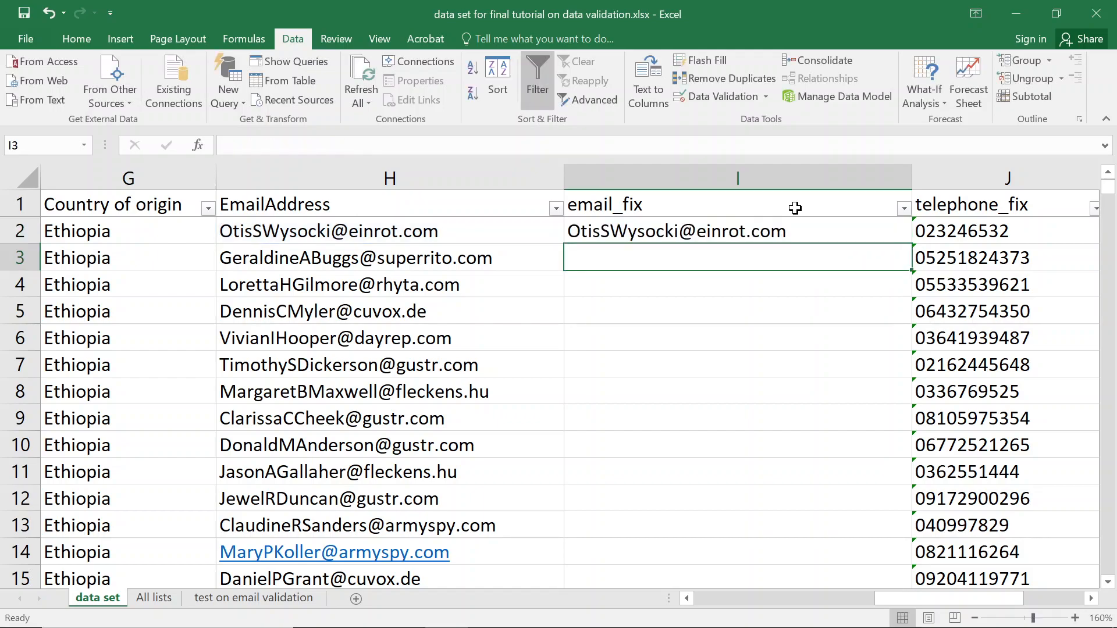
left_click(846, 231)
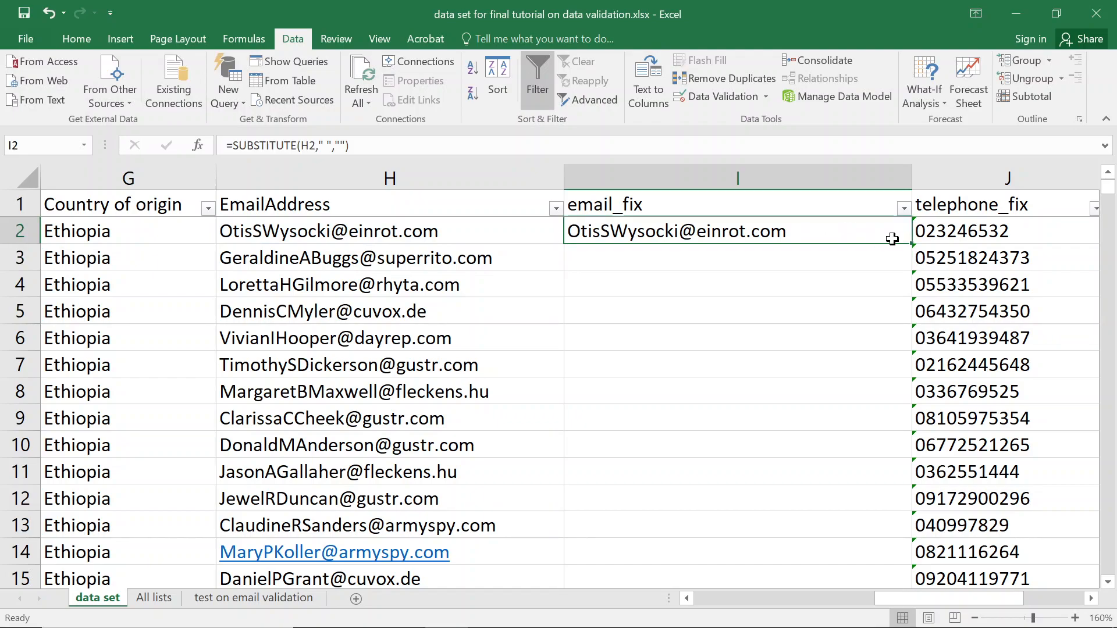
double_click(913, 242)
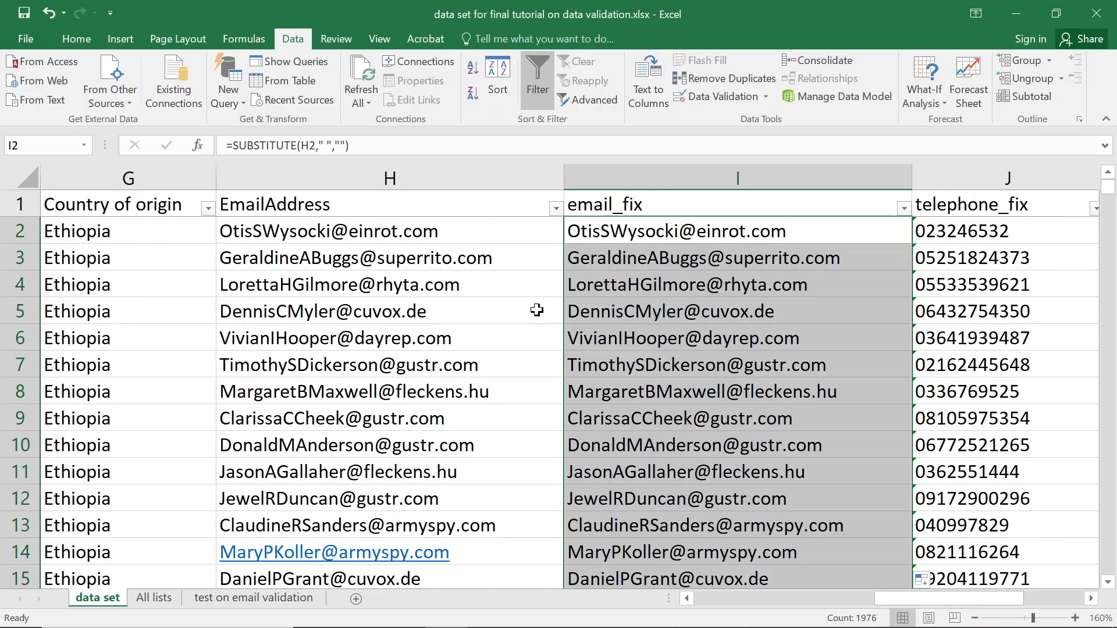
left_click(423, 256)
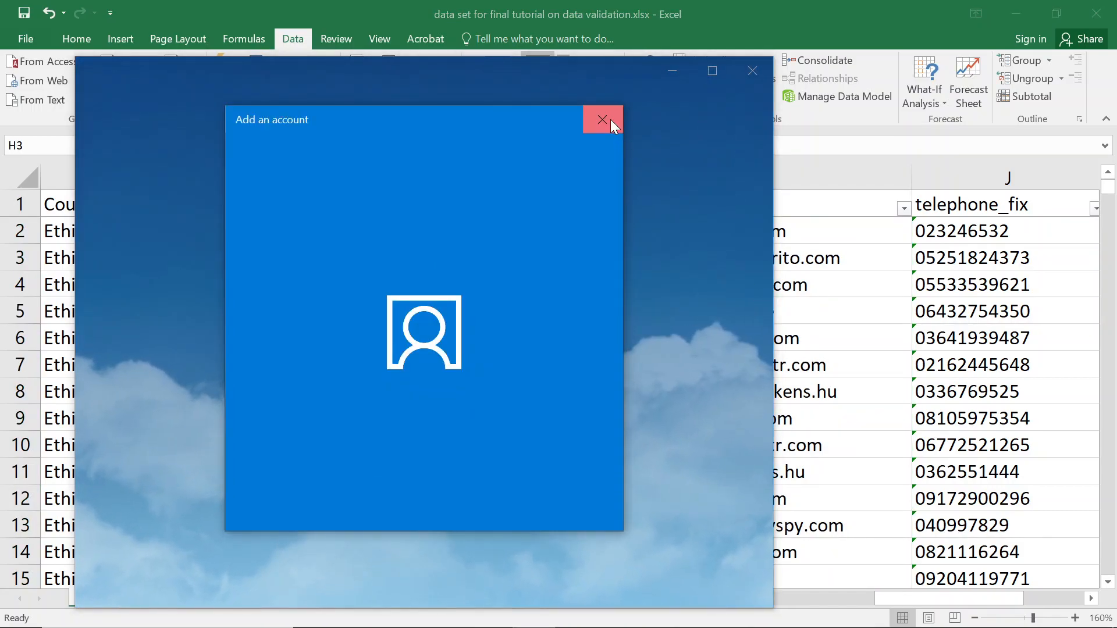
Close the Mail account window and circle invalid data, accepting the 255-cell warning.
left_click(603, 120)
left_click(757, 61)
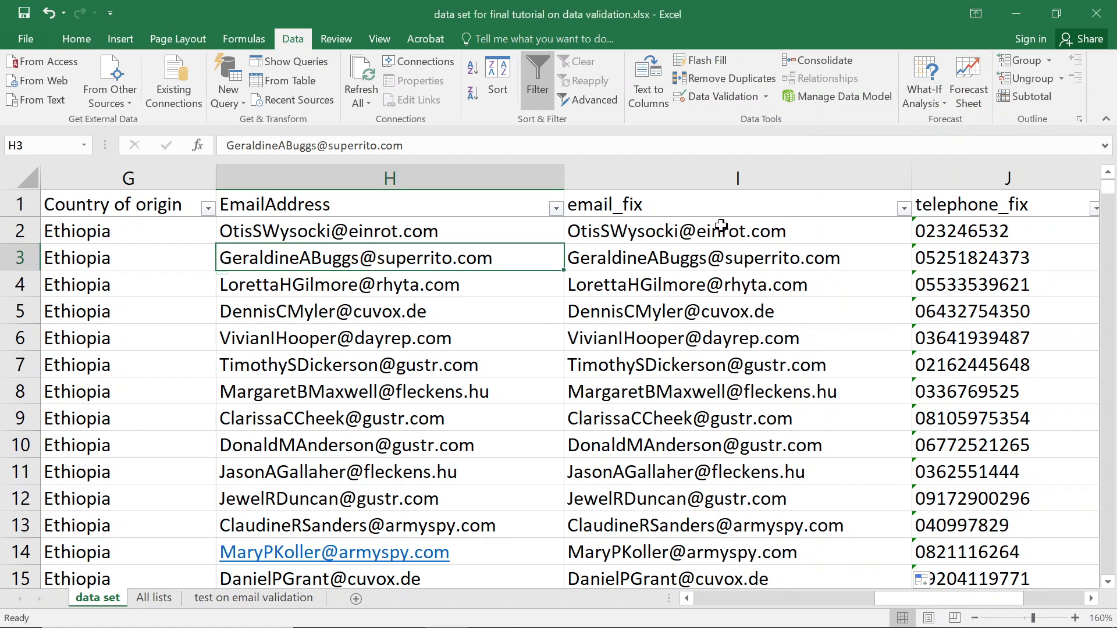
left_click(669, 202)
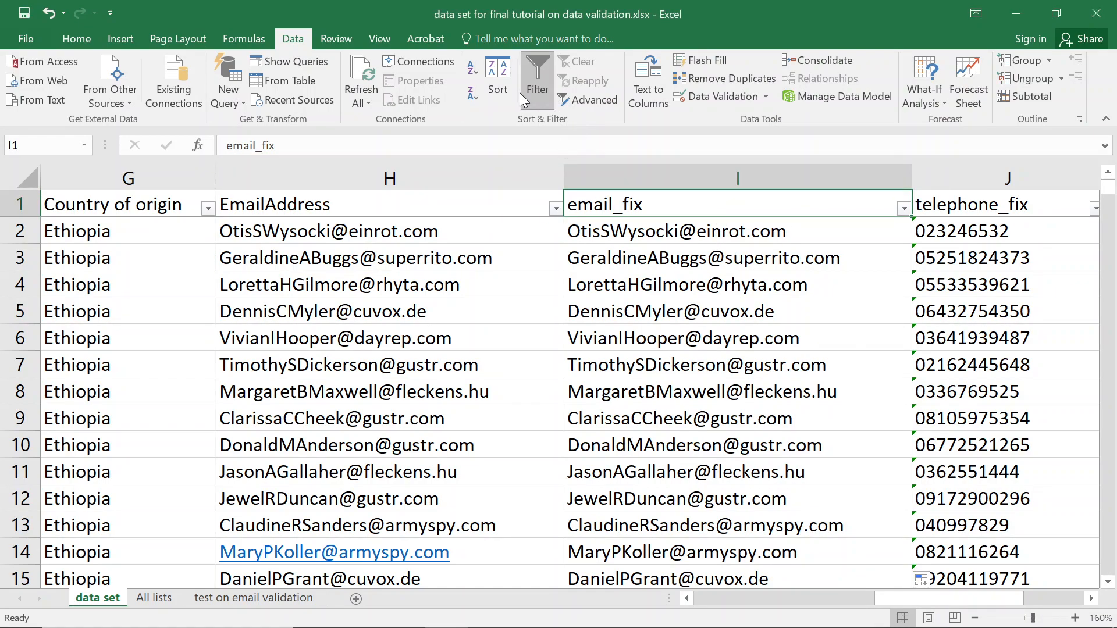
left_click(765, 96)
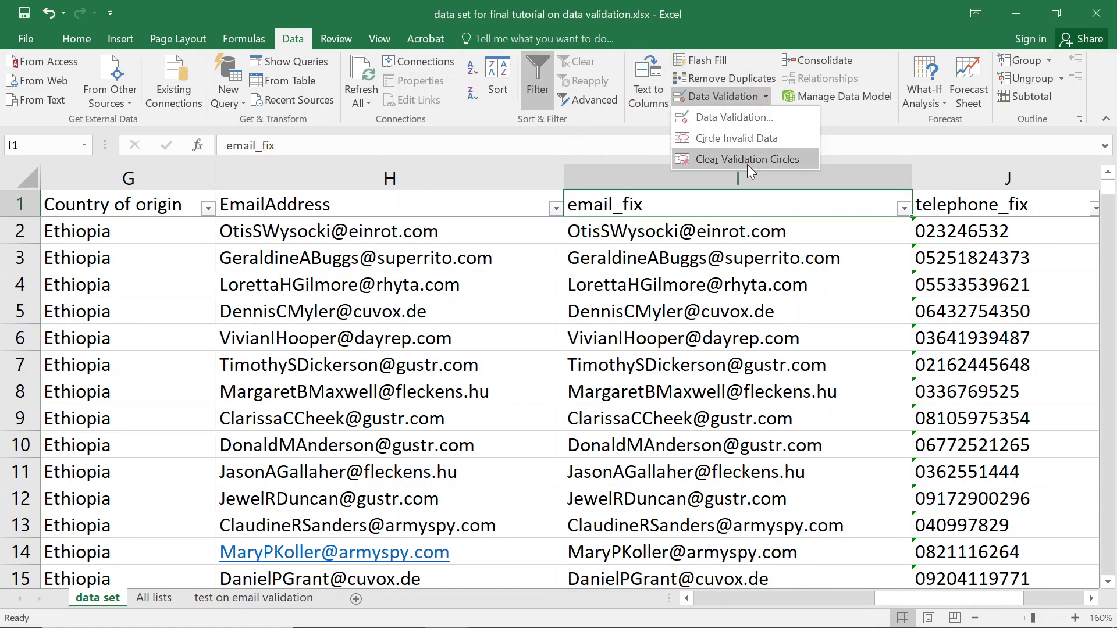
left_click(746, 143)
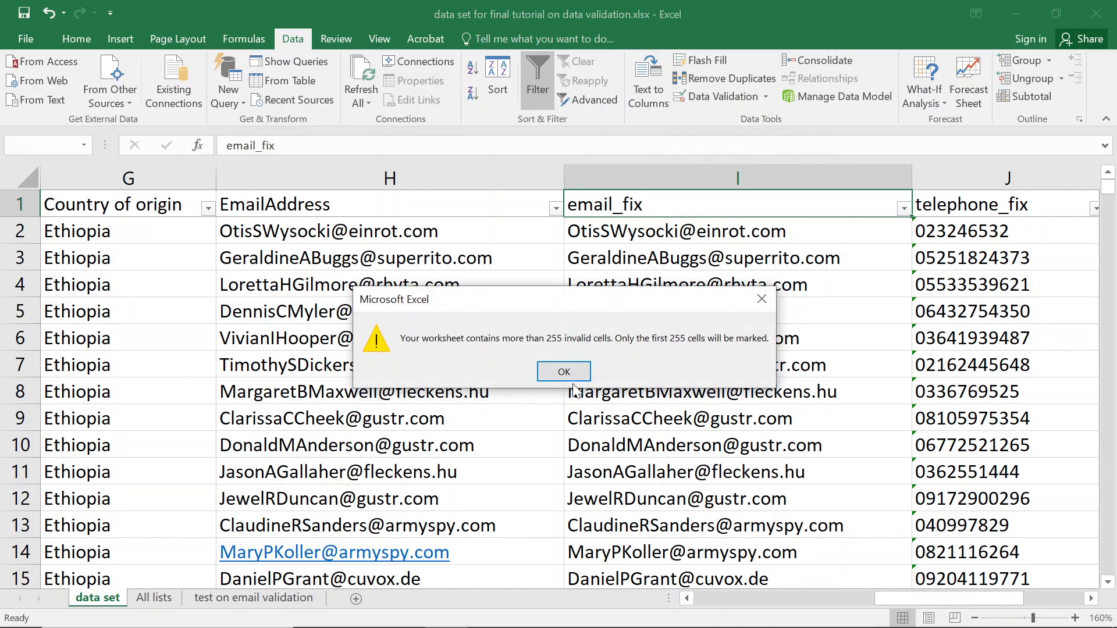
left_click(566, 373)
Scroll through the sheet to review the circled entries and the email_fix values.
scroll(418, 434, "down", 5)
scroll(417, 434, "down", 20)
scroll(412, 426, "up", 4)
scroll(412, 425, "down", 5)
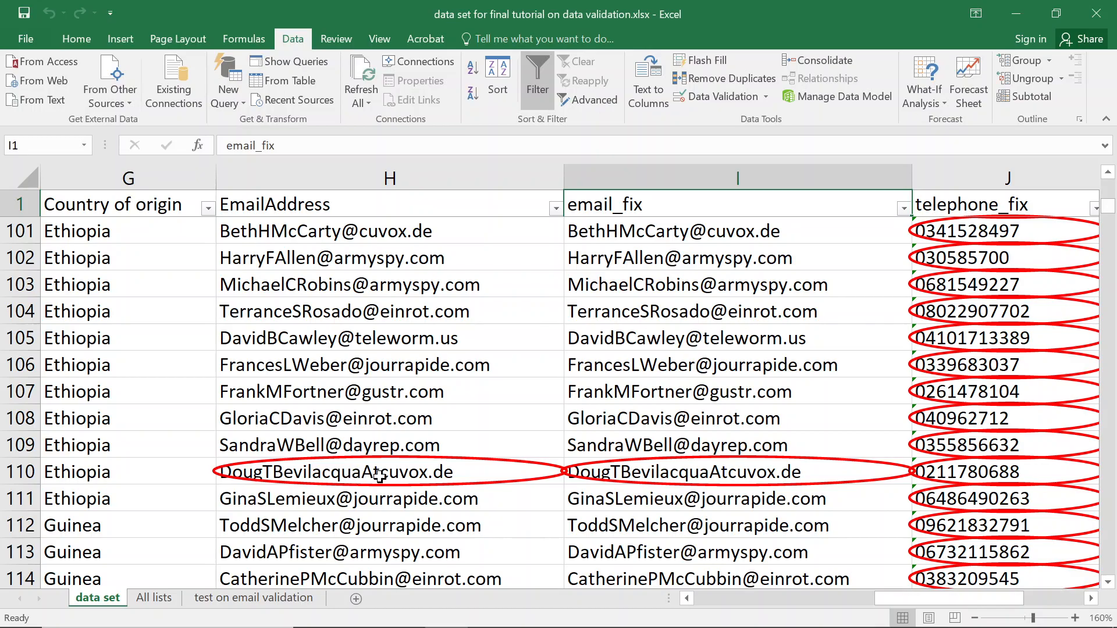
scroll(379, 476, "down", 5)
scroll(379, 476, "up", 3)
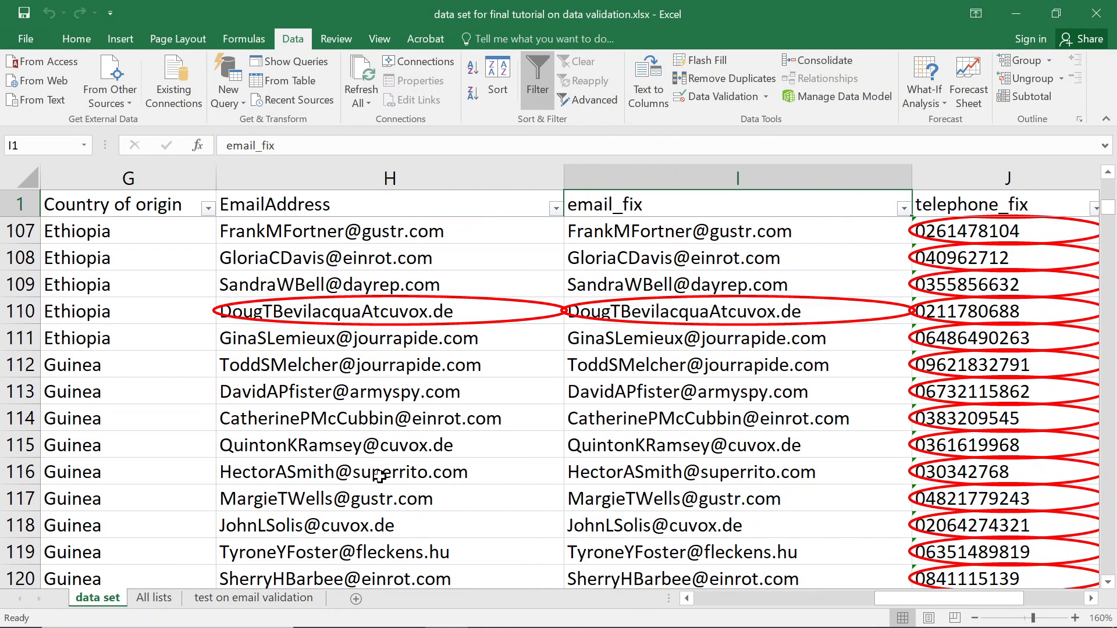
scroll(373, 458, "down", 13)
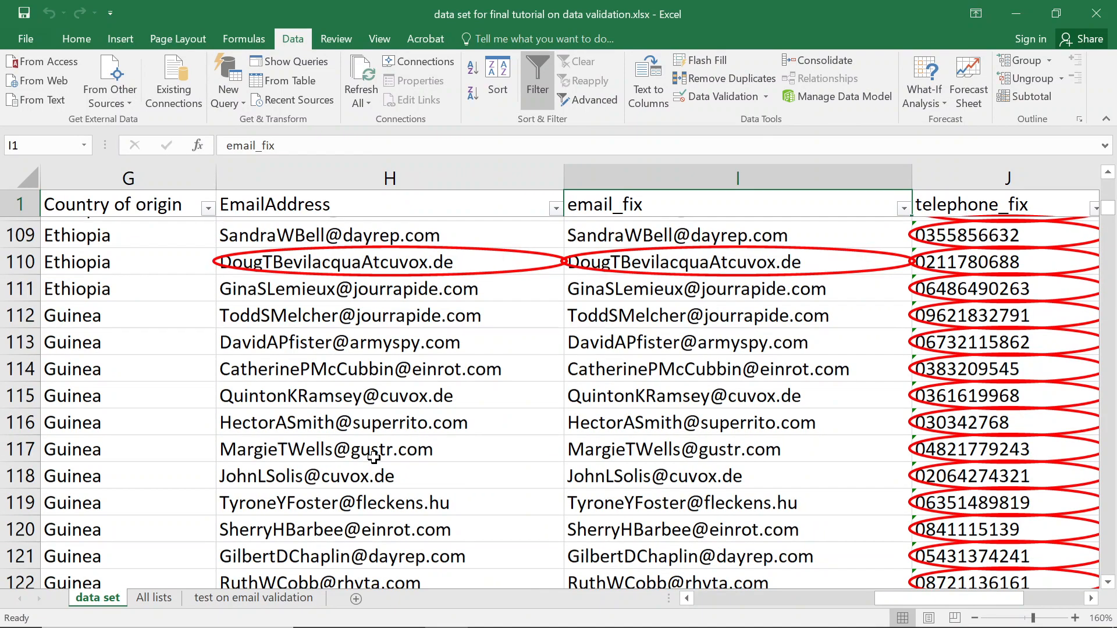
scroll(371, 454, "up", 1)
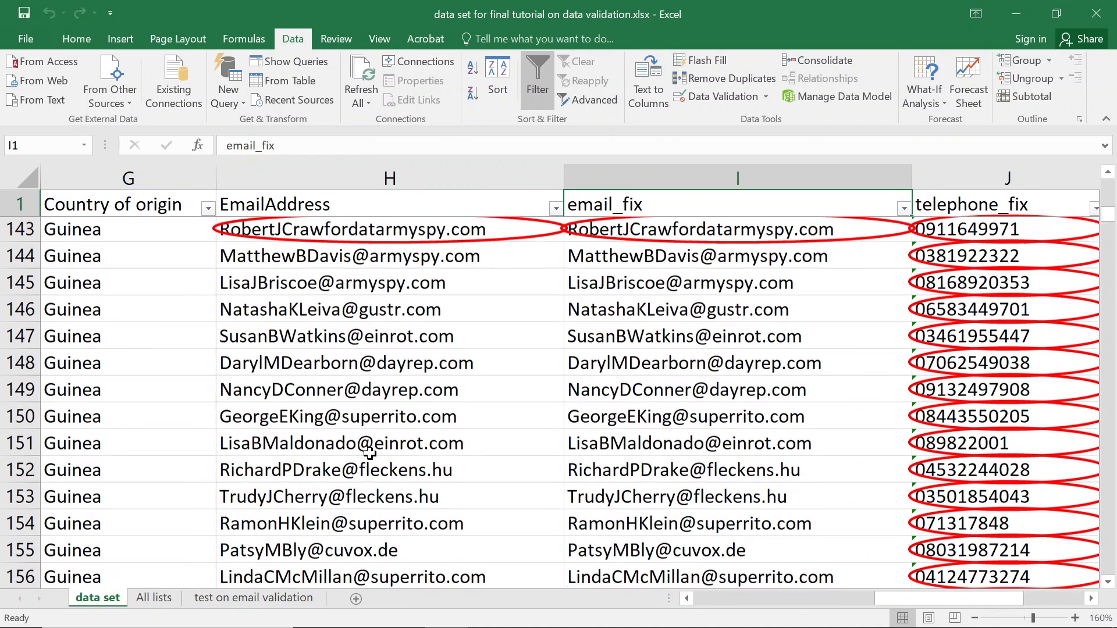
scroll(370, 453, "down", 9)
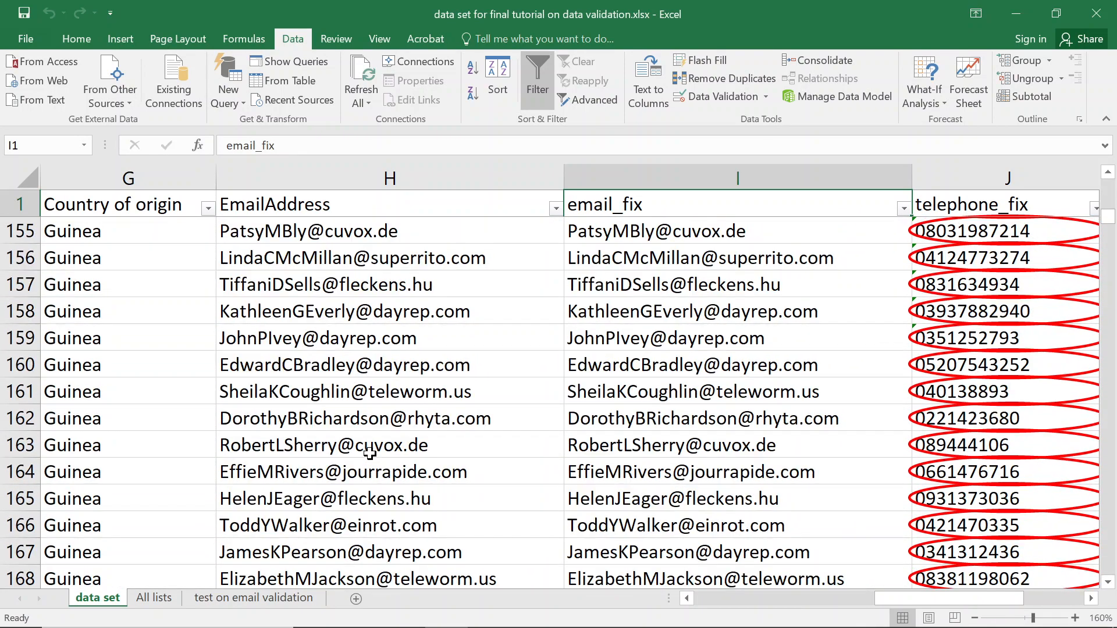
scroll(370, 453, "down", 9)
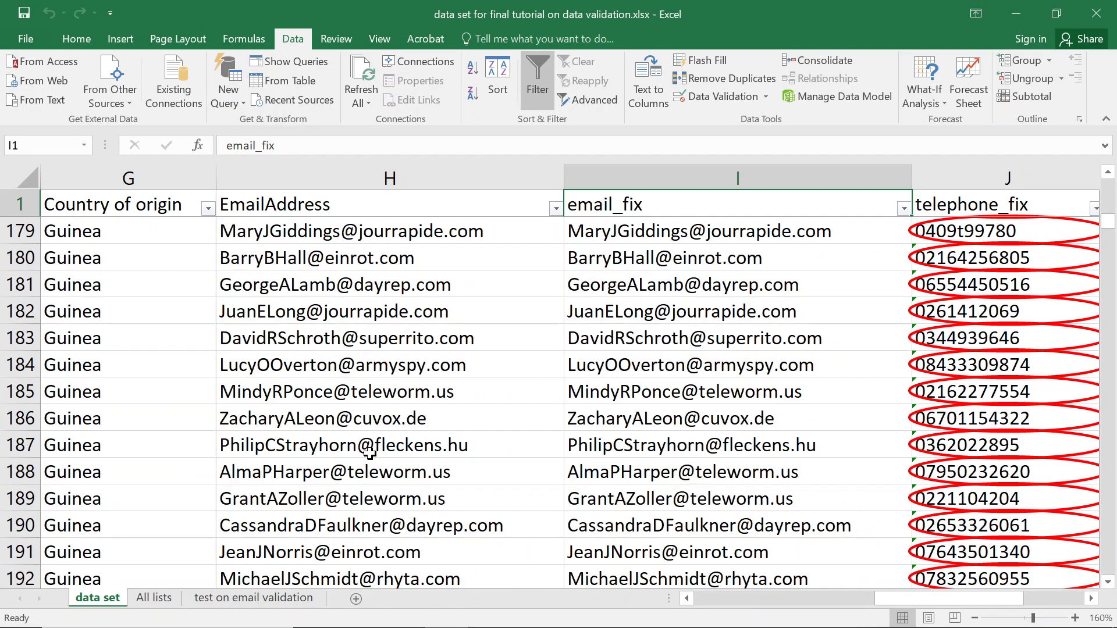
scroll(370, 454, "up", 2)
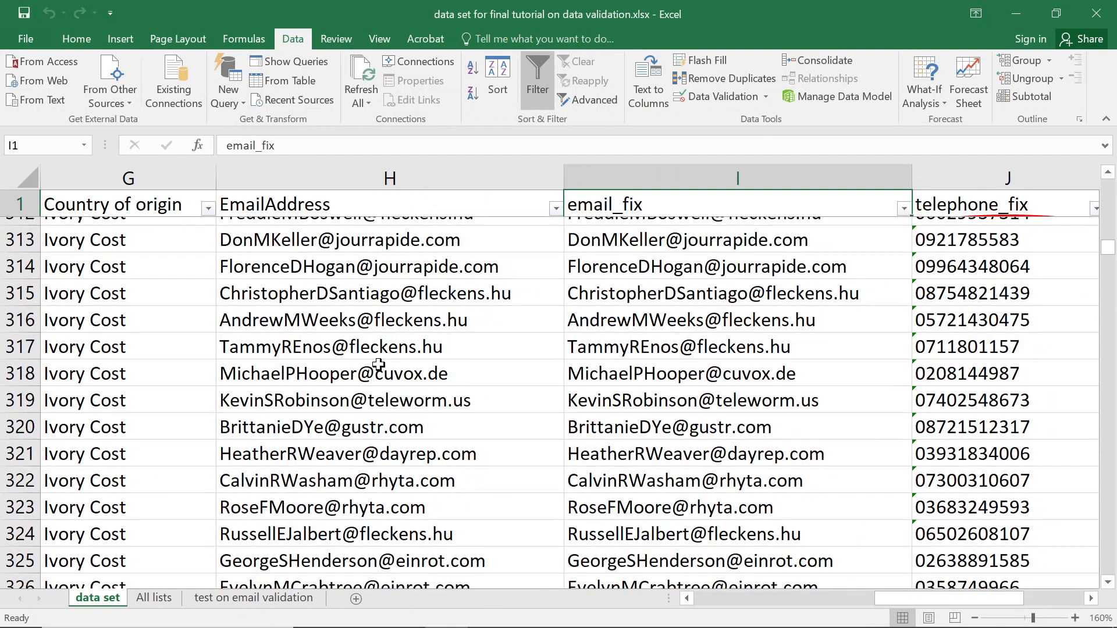
scroll(379, 365, "down", 18)
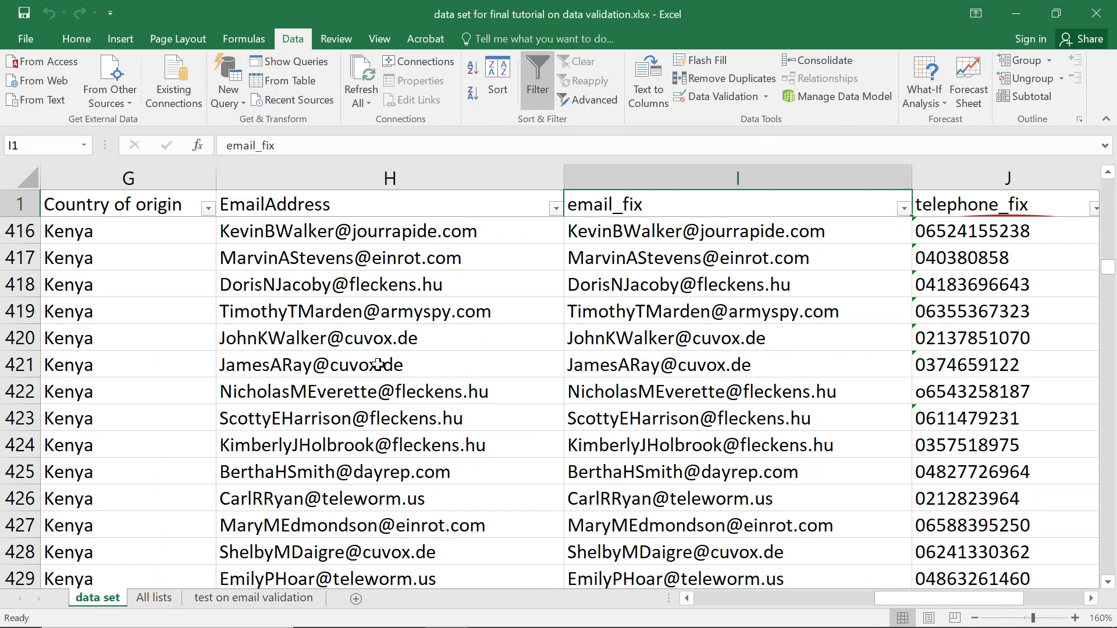
scroll(379, 365, "down", 20)
scroll(379, 365, "down", 20)
scroll(378, 365, "down", 20)
scroll(372, 366, "up", 5)
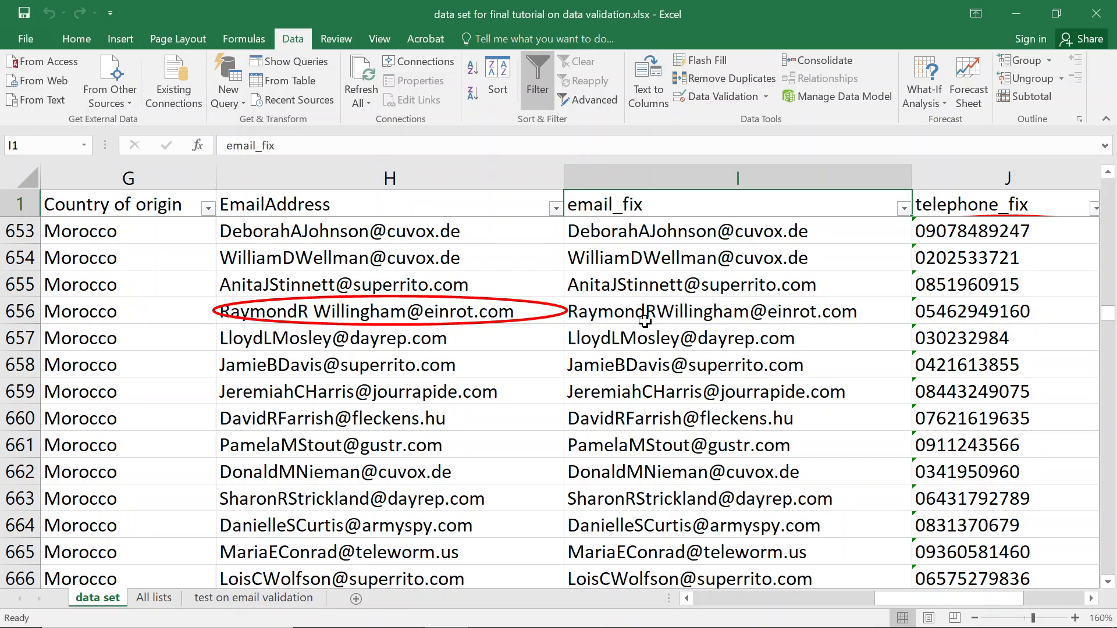
scroll(558, 349, "down", 20)
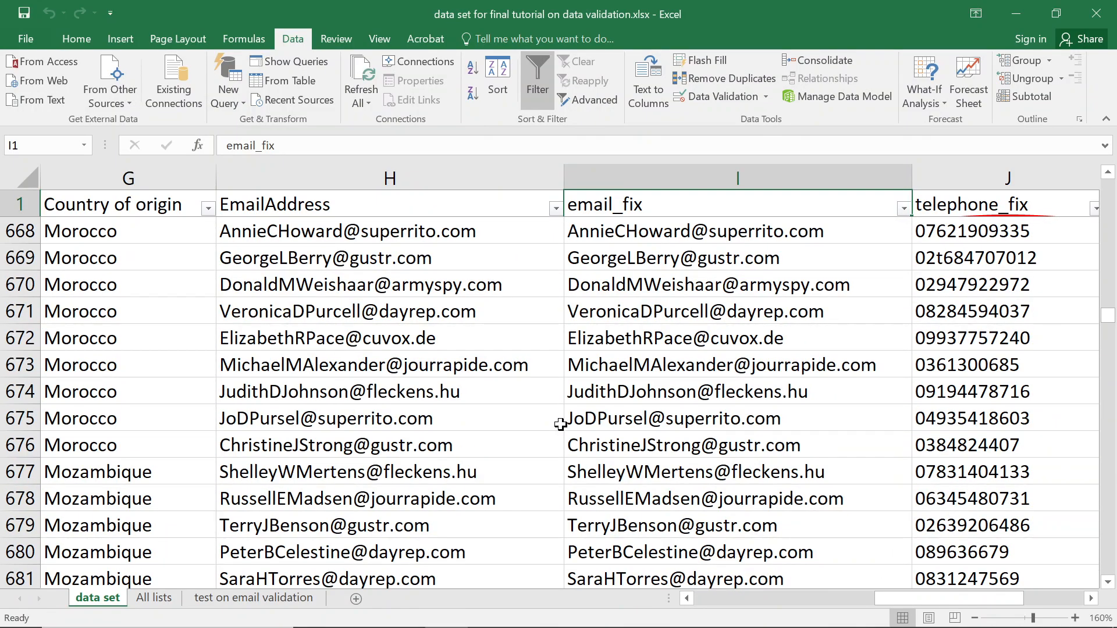
scroll(559, 403, "down", 2)
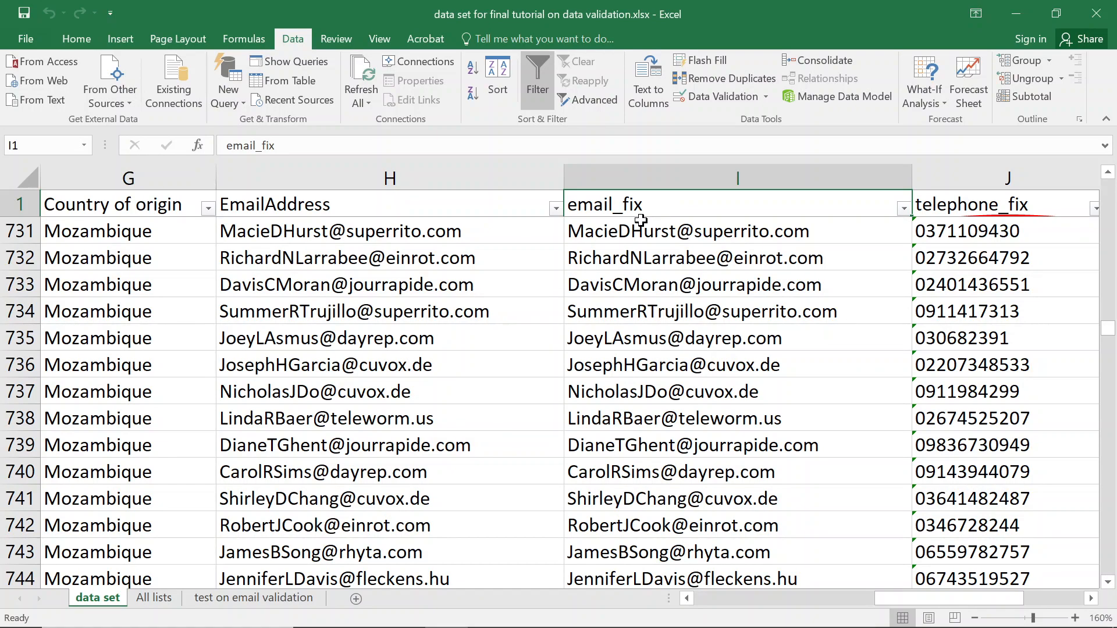
Replace the email_fix formulas in I2:I1977 with their plain values and save.
key("Down")
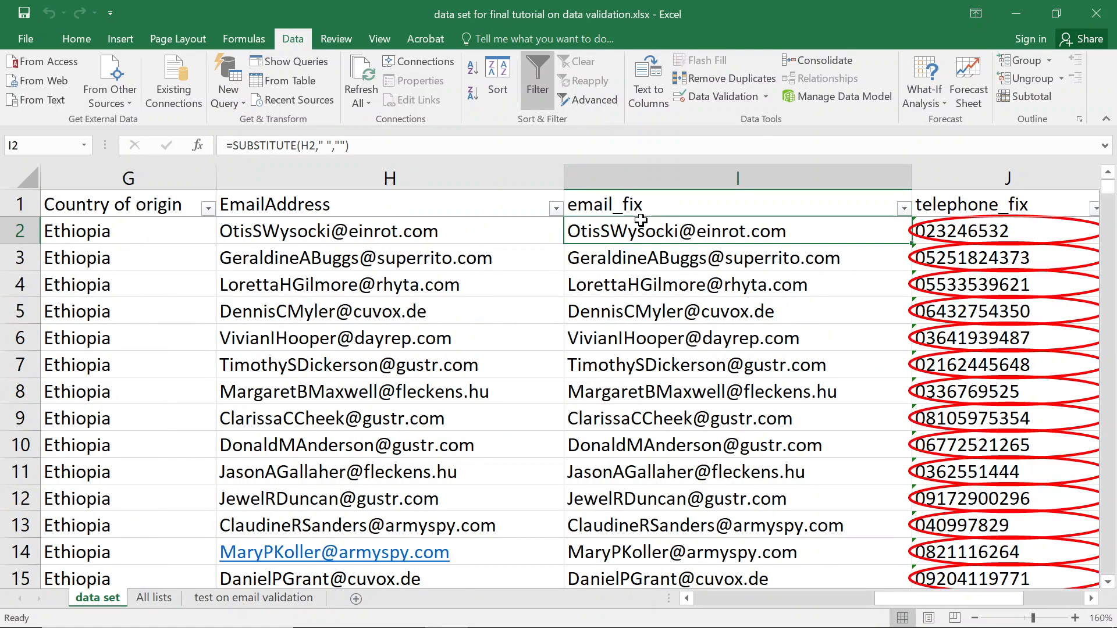
key("ctrl+shift+Down")
key("ctrl+c")
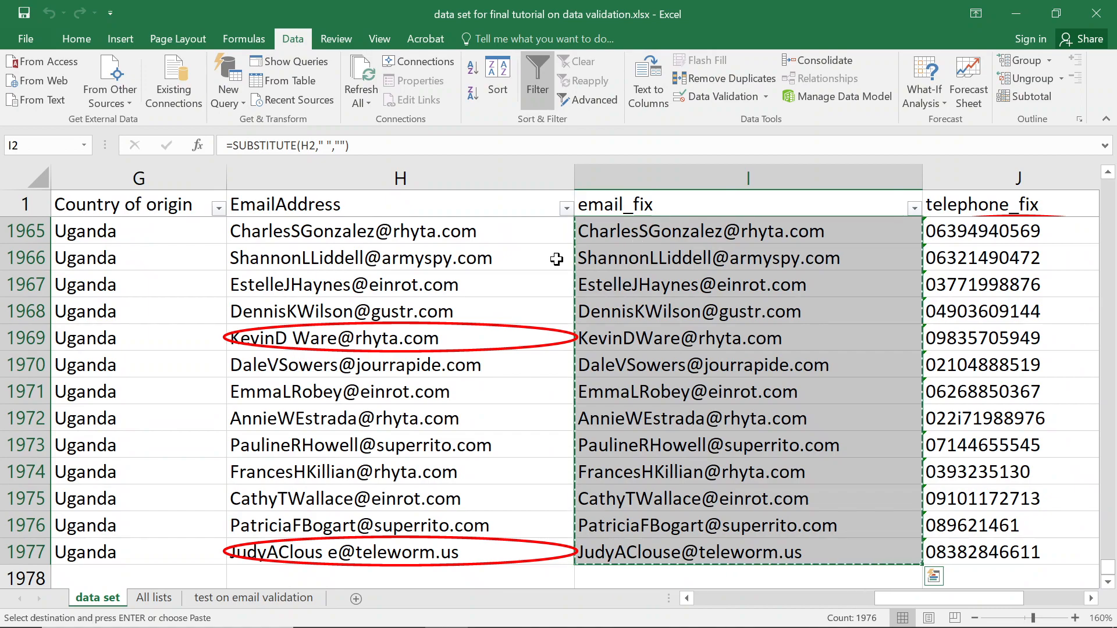
left_click(76, 37)
left_click(17, 100)
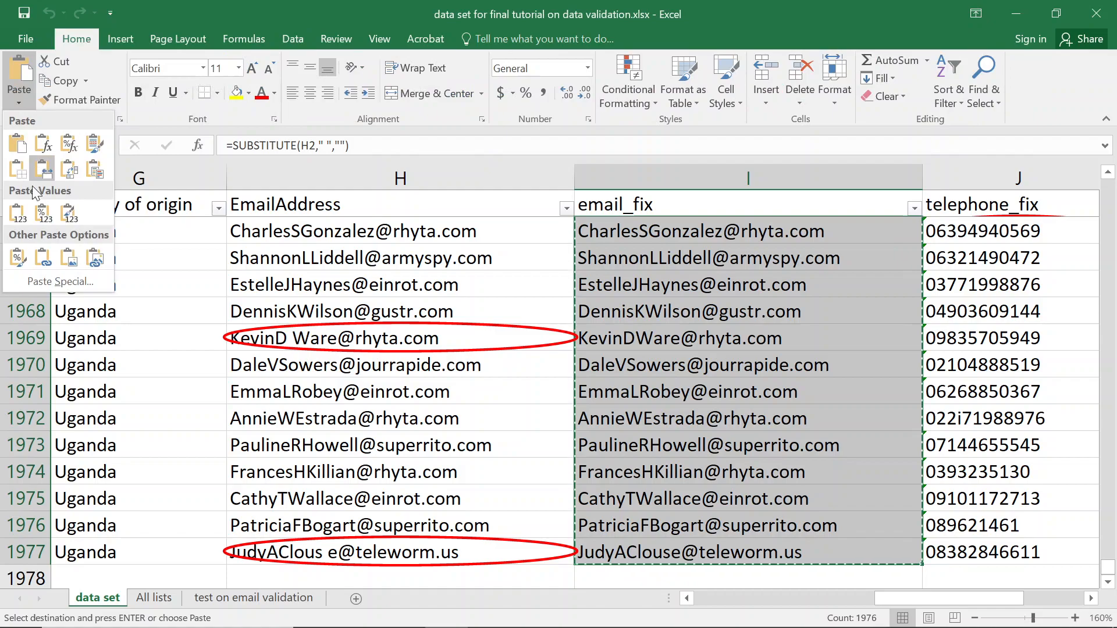
left_click(38, 219)
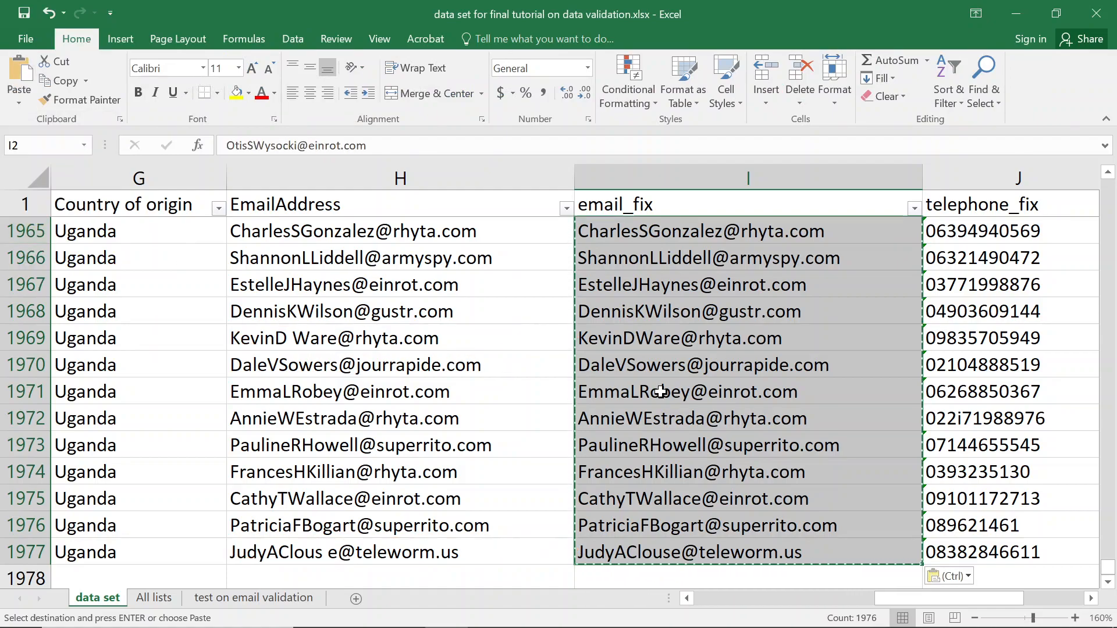
key("ctrl+s")
Delete the original EmailAddress column H so email_fix moves into column H.
left_click(360, 166)
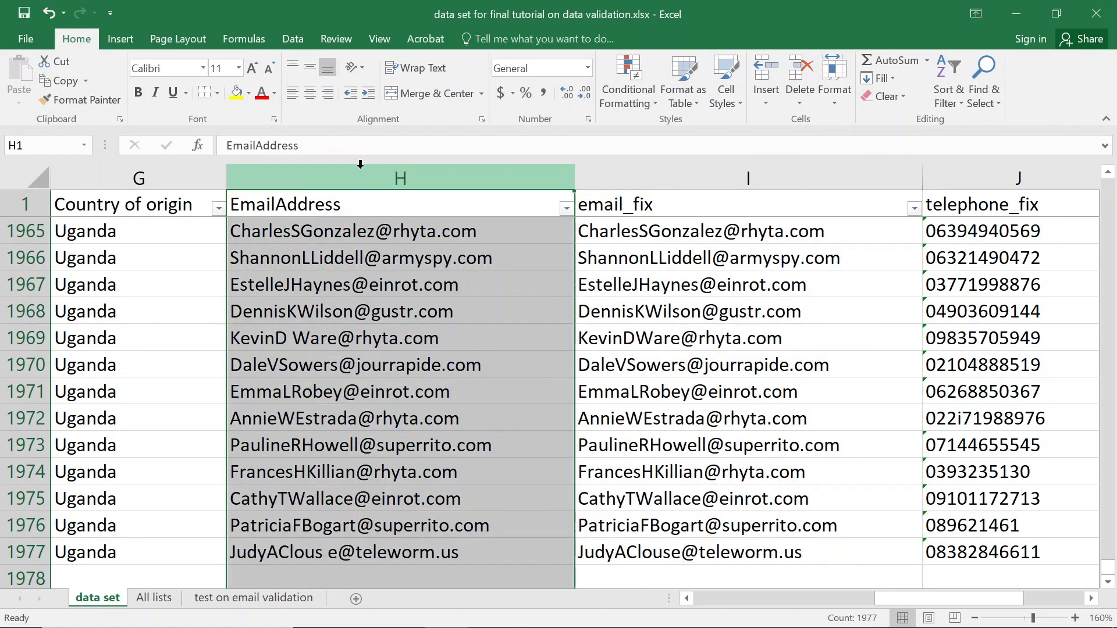
right_click(405, 176)
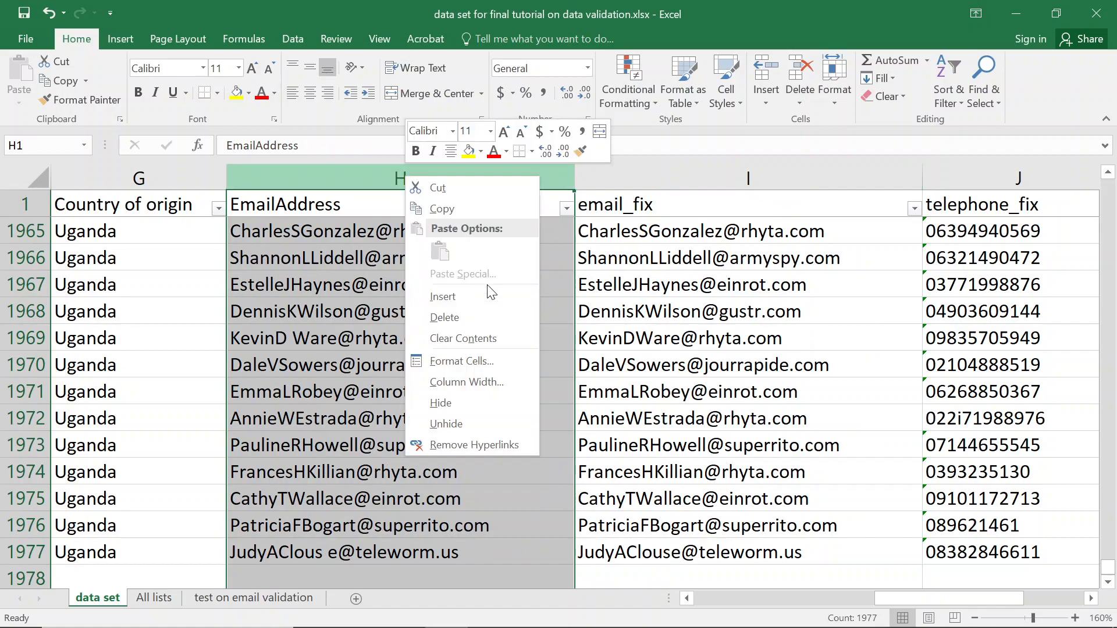
left_click(452, 317)
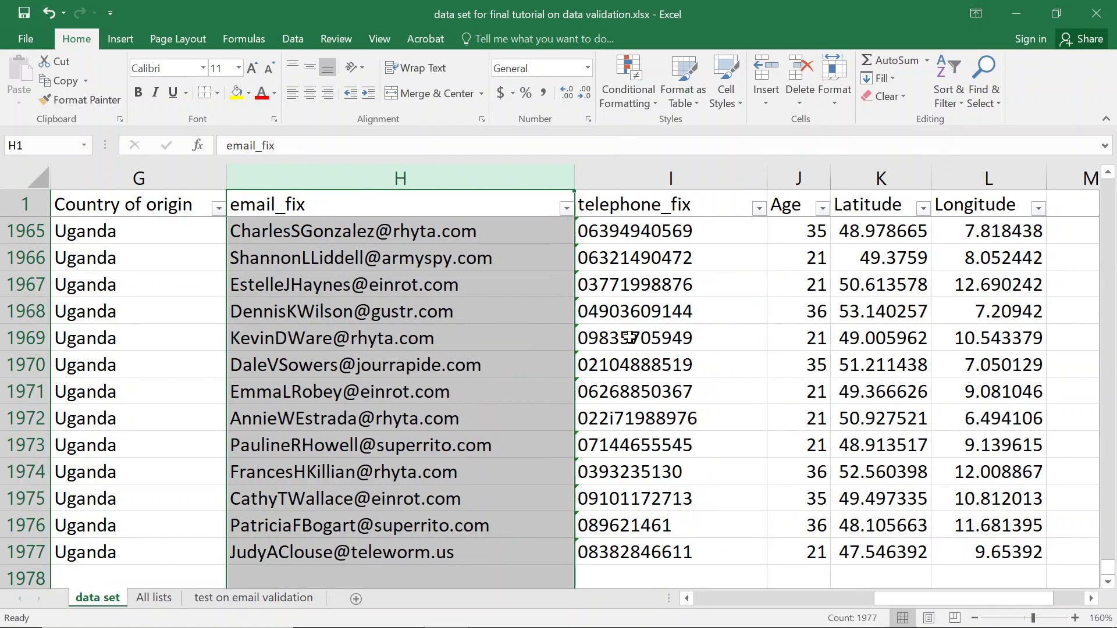
left_click(311, 198)
key("Down")
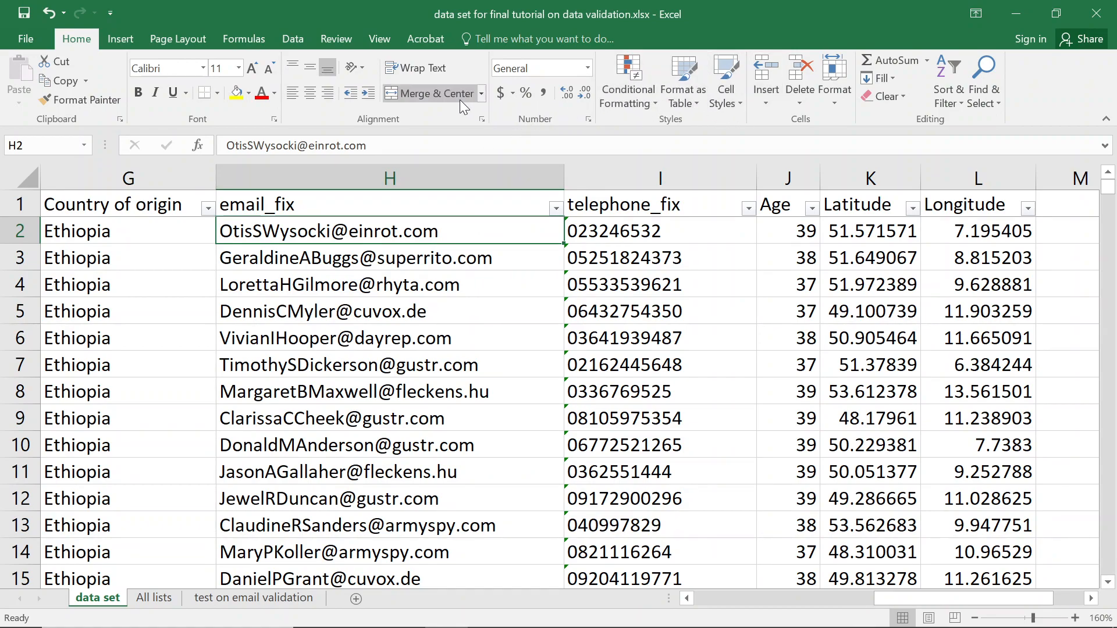
Re-circle invalid data after the column swap and scroll to confirm no emails are flagged.
left_click(293, 40)
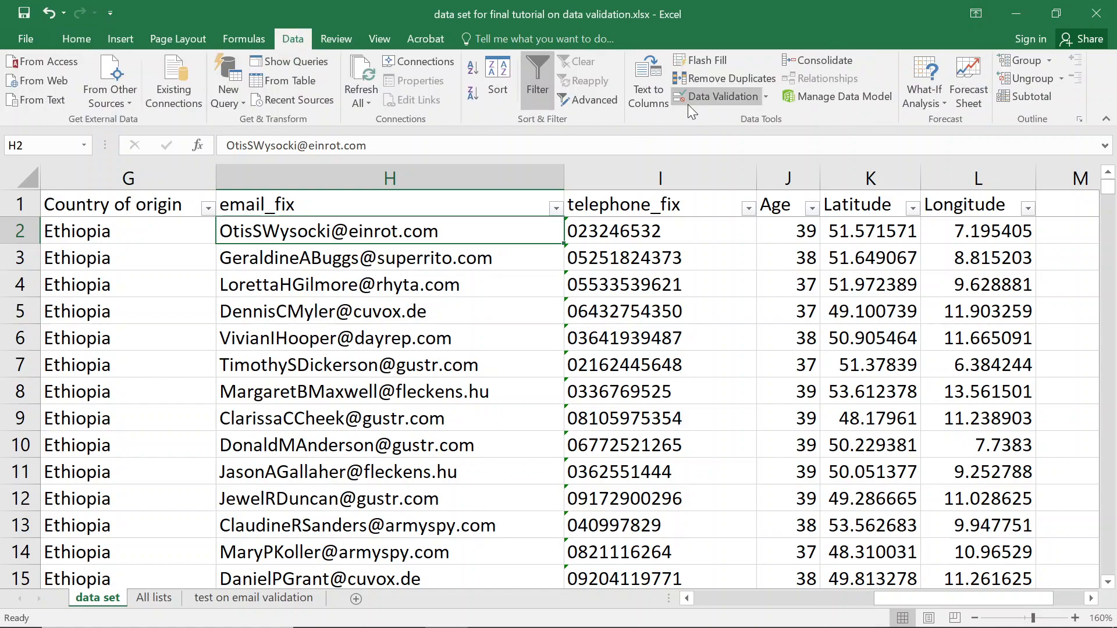
left_click(766, 98)
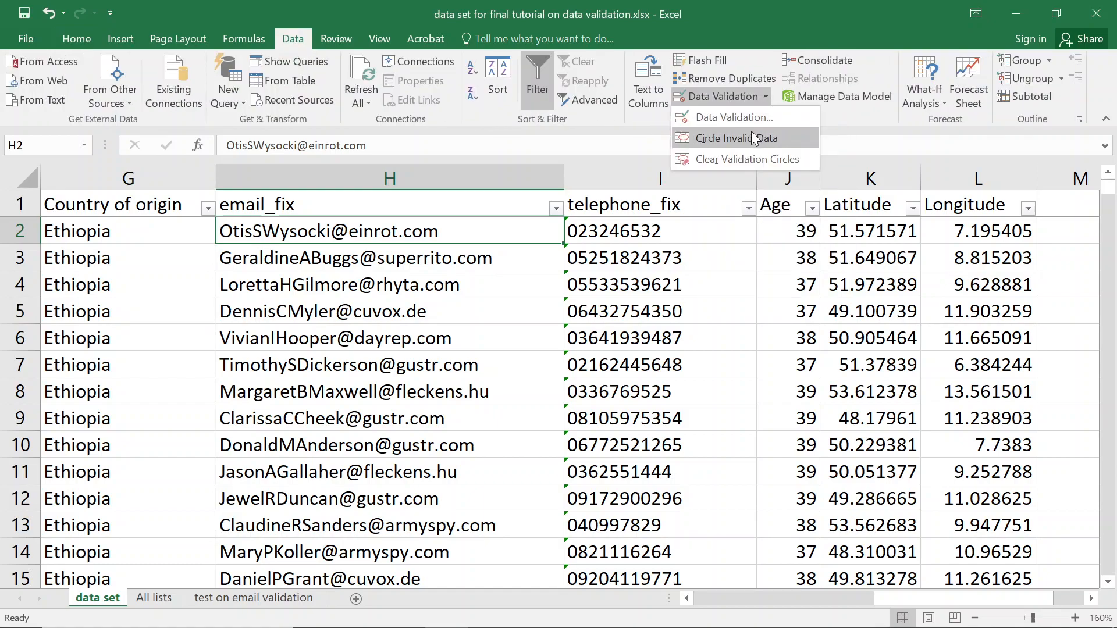
left_click(751, 136)
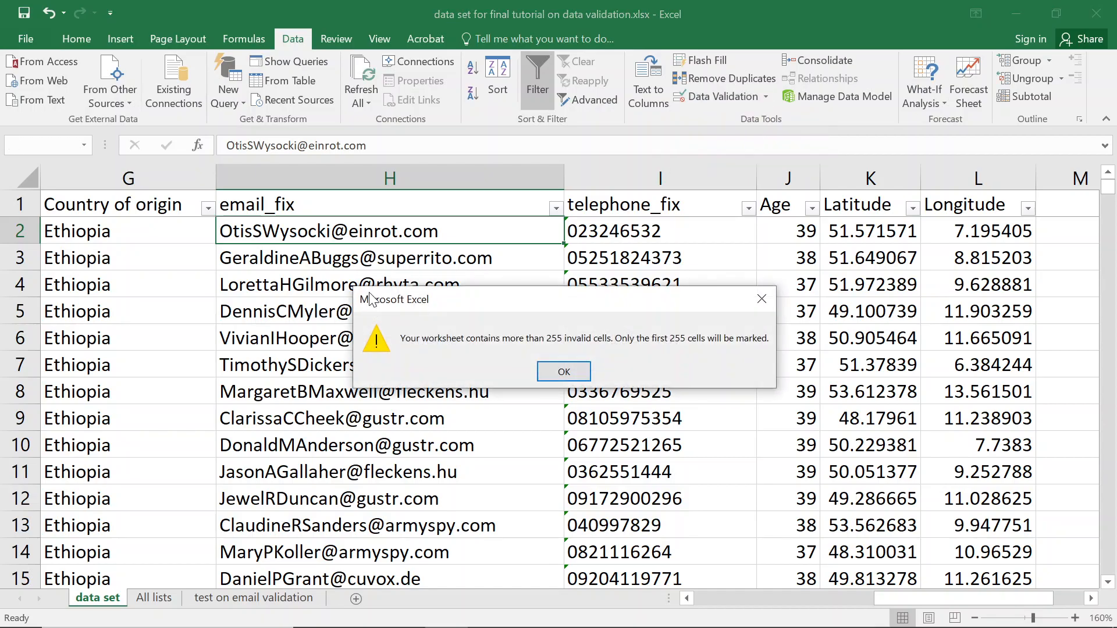
left_click(563, 372)
scroll(402, 365, "down", 19)
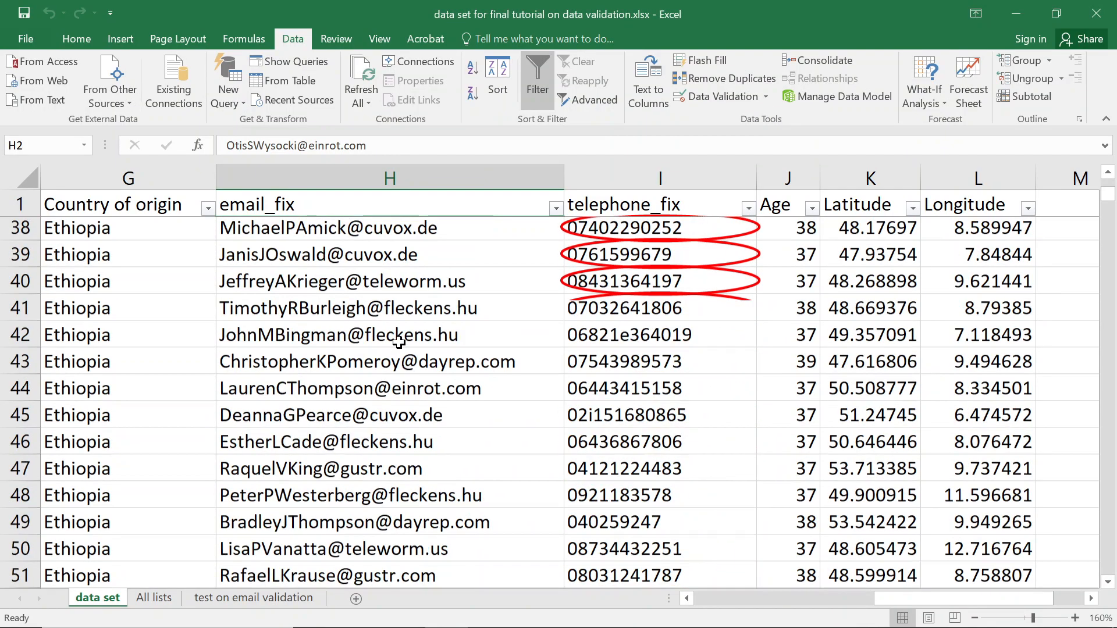
scroll(399, 342, "up", 4)
scroll(384, 320, "down", 20)
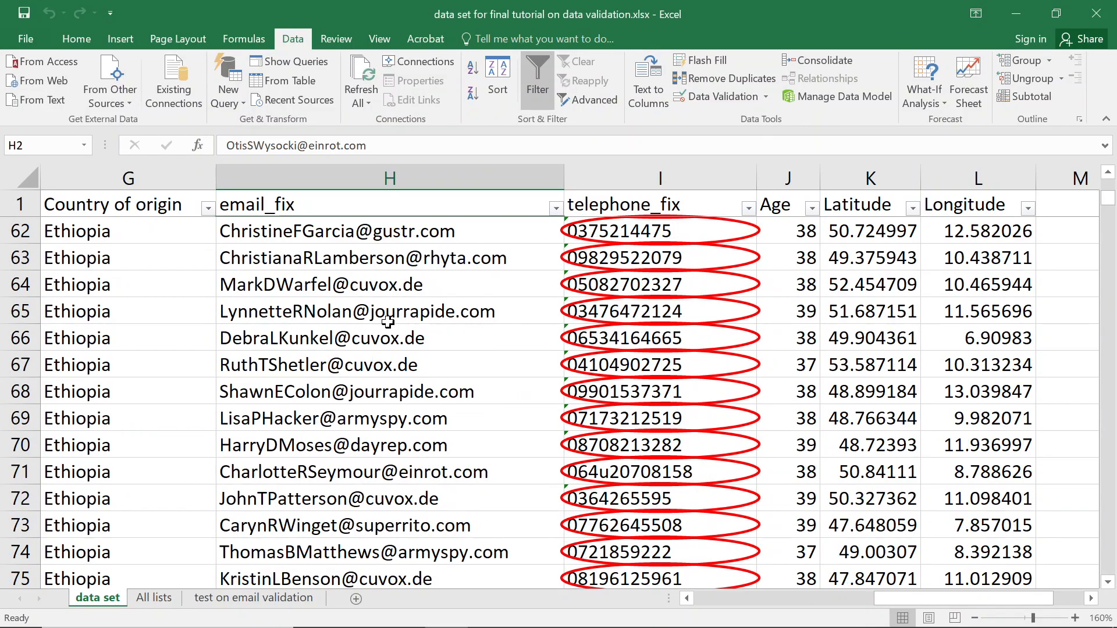
scroll(378, 301, "down", 20)
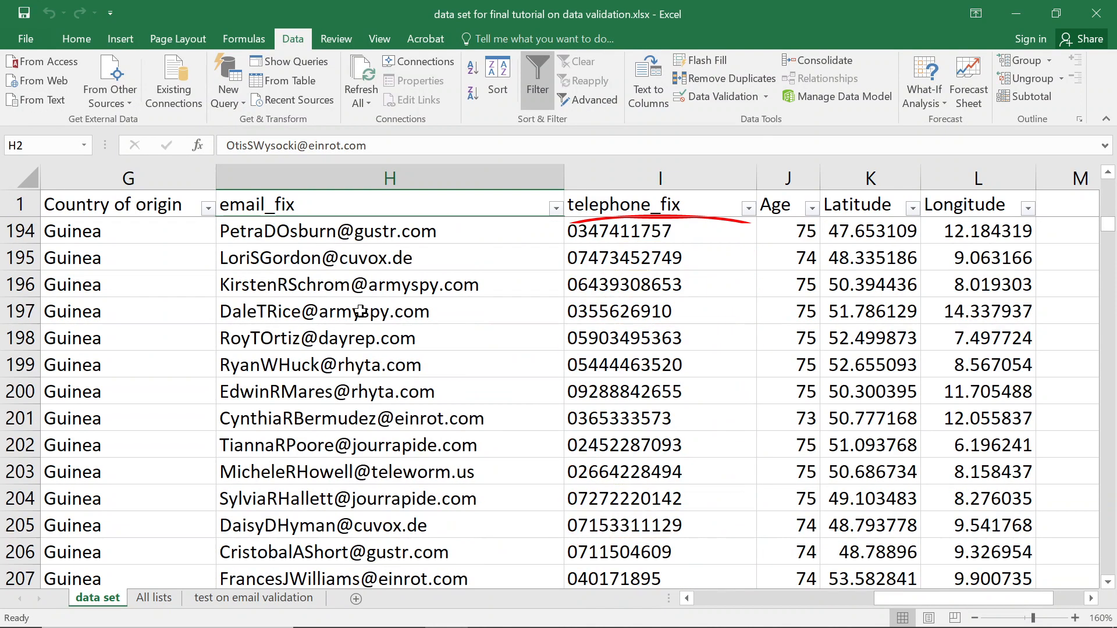
left_click(480, 200)
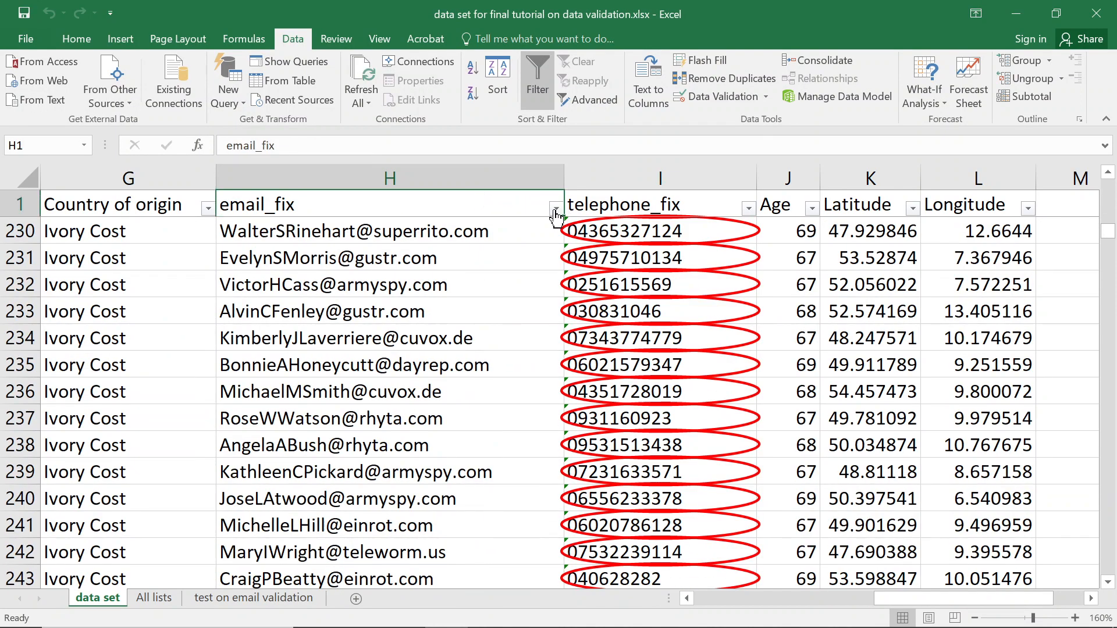
left_click(556, 208)
left_click(417, 355)
type("at")
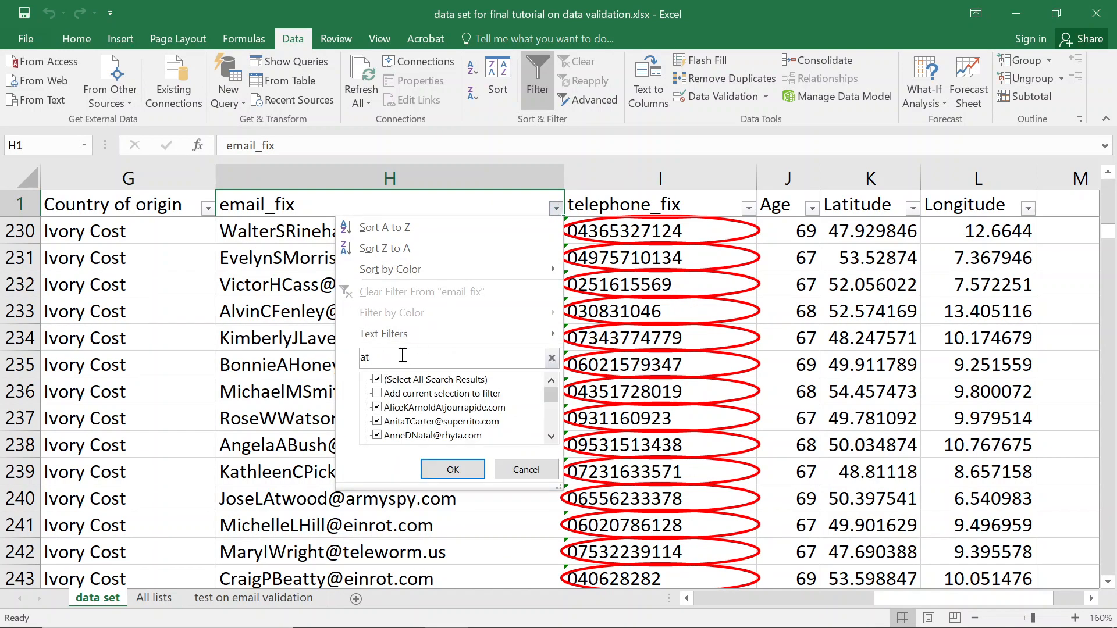
key("Return")
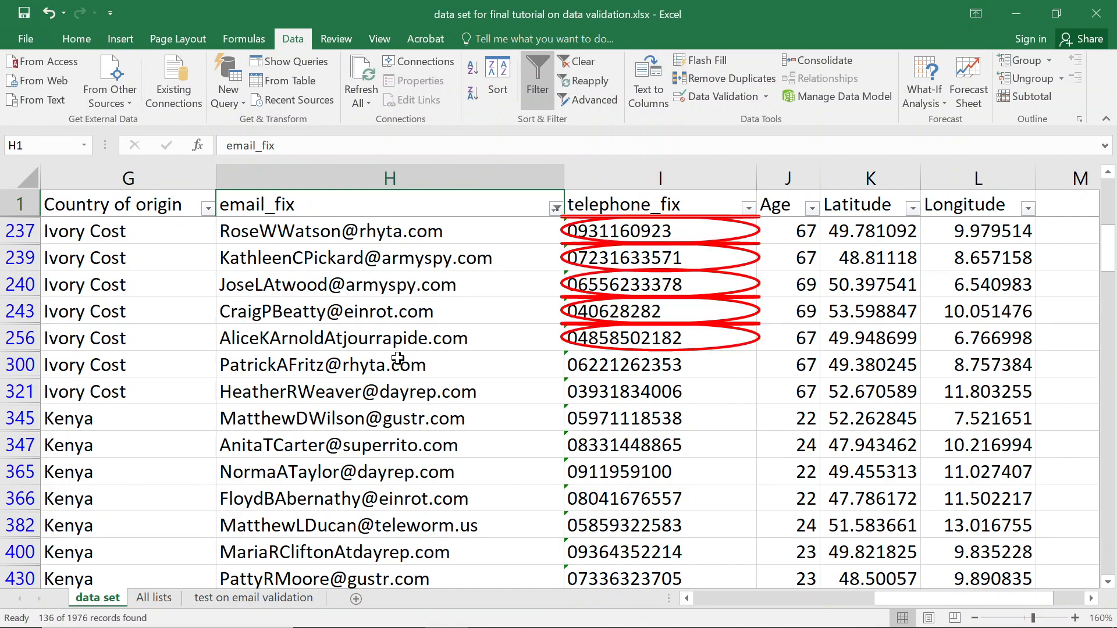
scroll(396, 355, "up", 6)
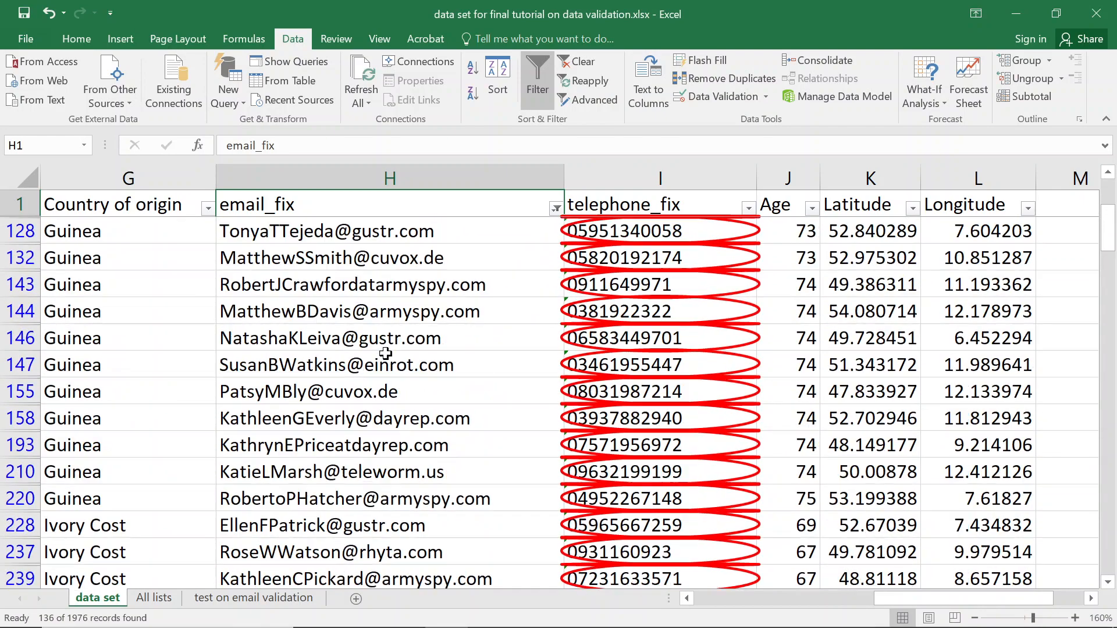
scroll(384, 353, "up", 1)
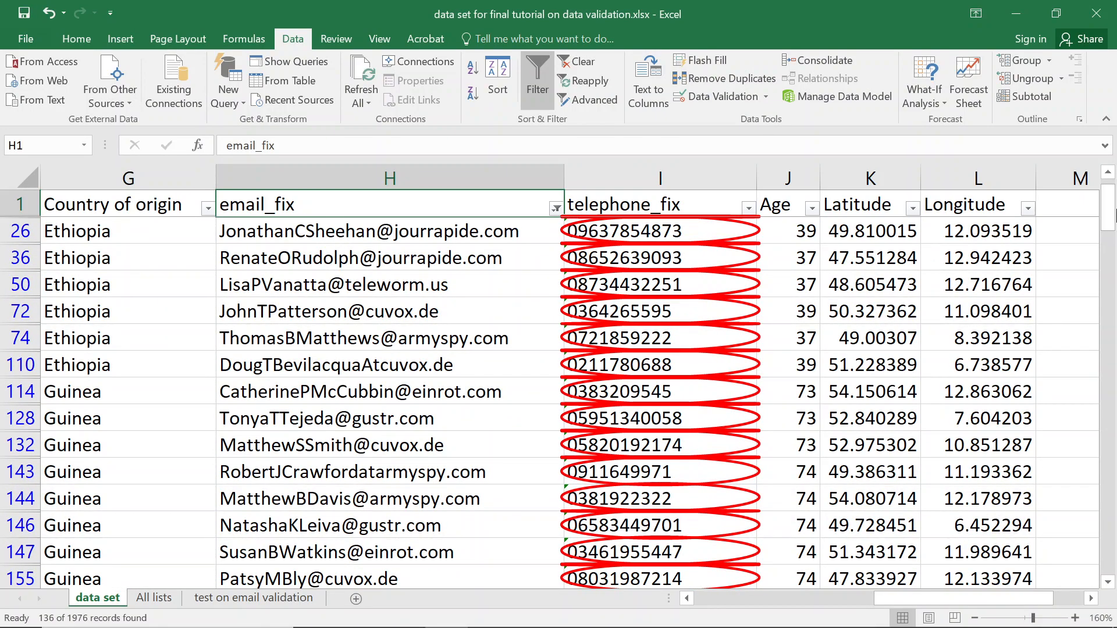
scroll(292, 359, "down", 1)
scroll(292, 360, "down", 7)
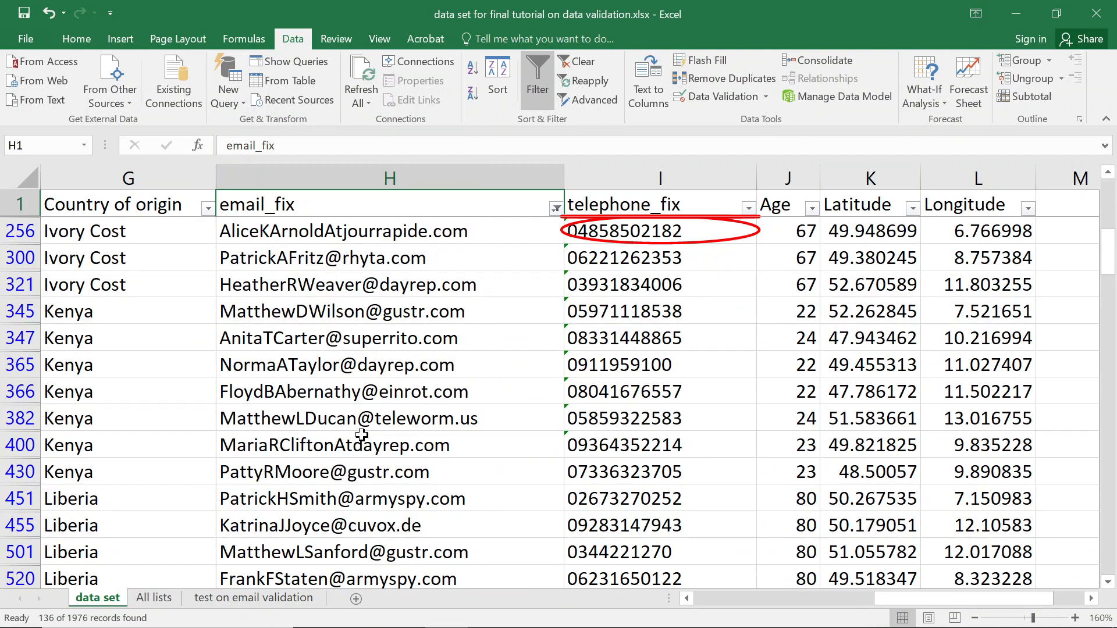
scroll(362, 435, "down", 3)
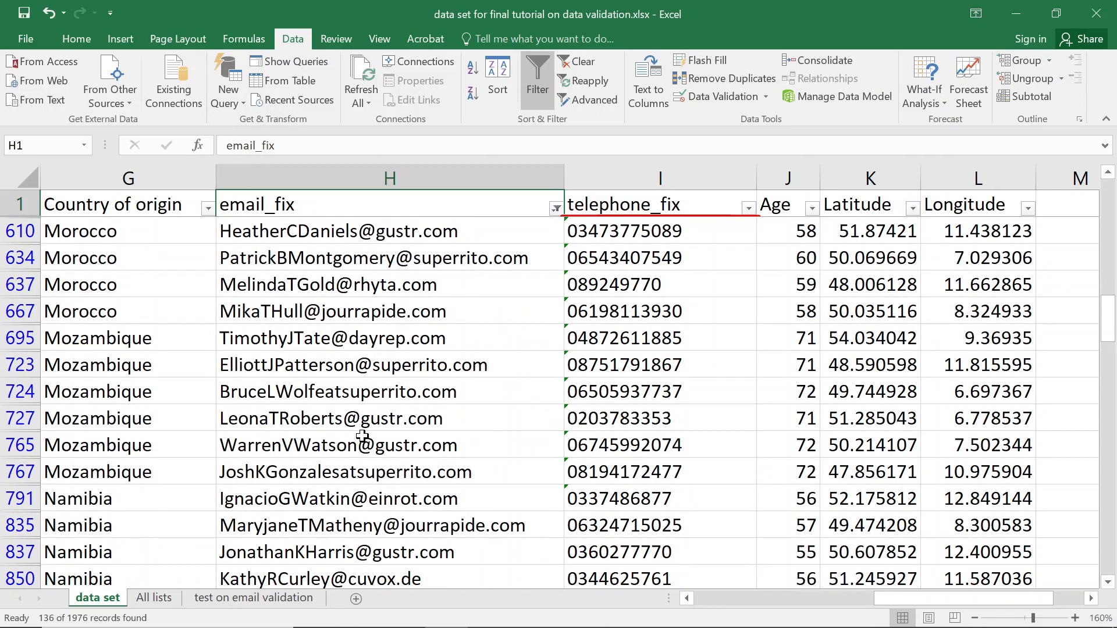
scroll(370, 438, "down", 3)
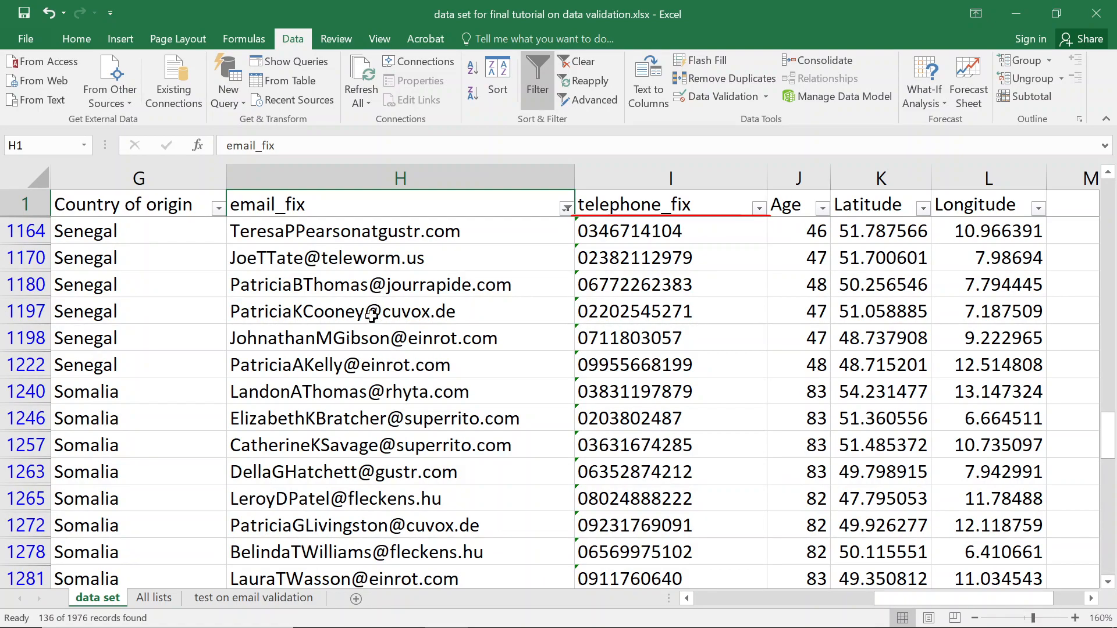
scroll(374, 297, "down", 2)
scroll(365, 358, "down", 6)
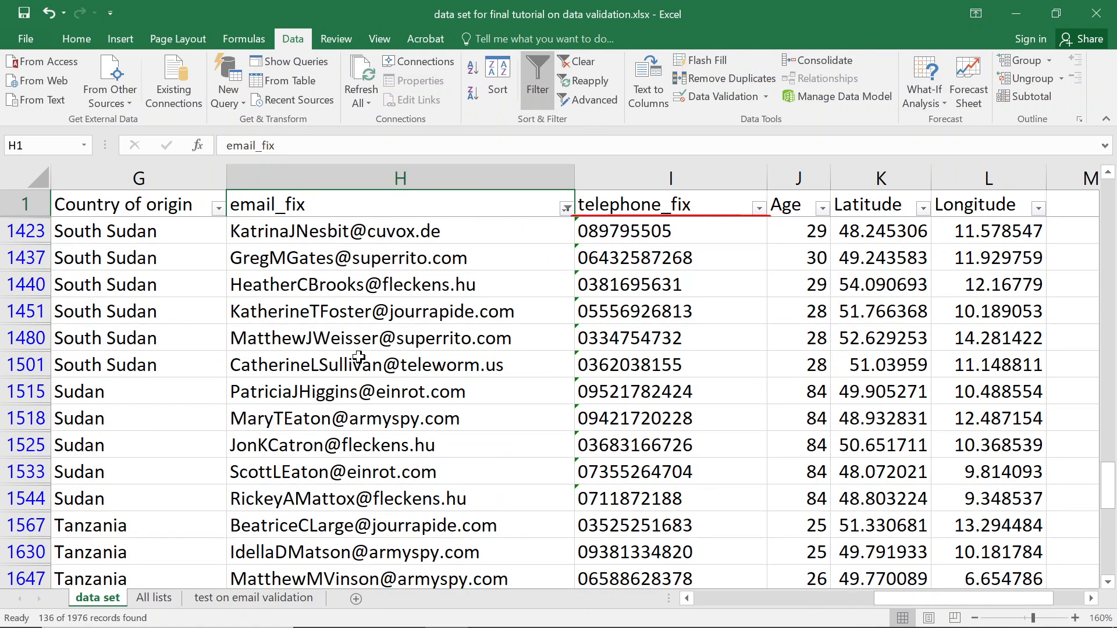
scroll(364, 354, "down", 5)
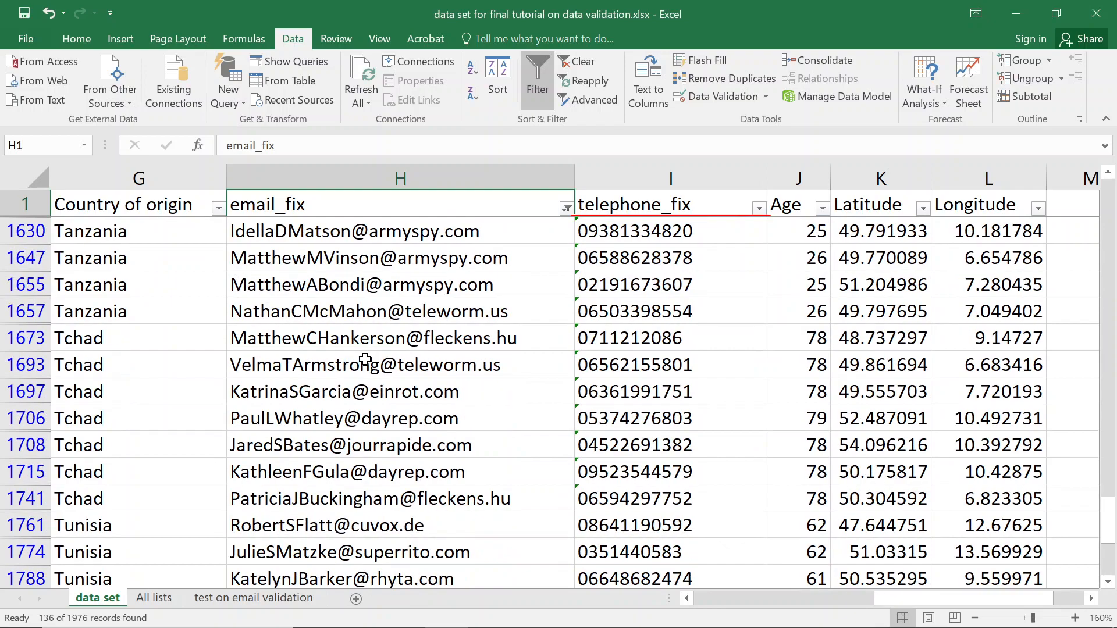
scroll(365, 355, "down", 2)
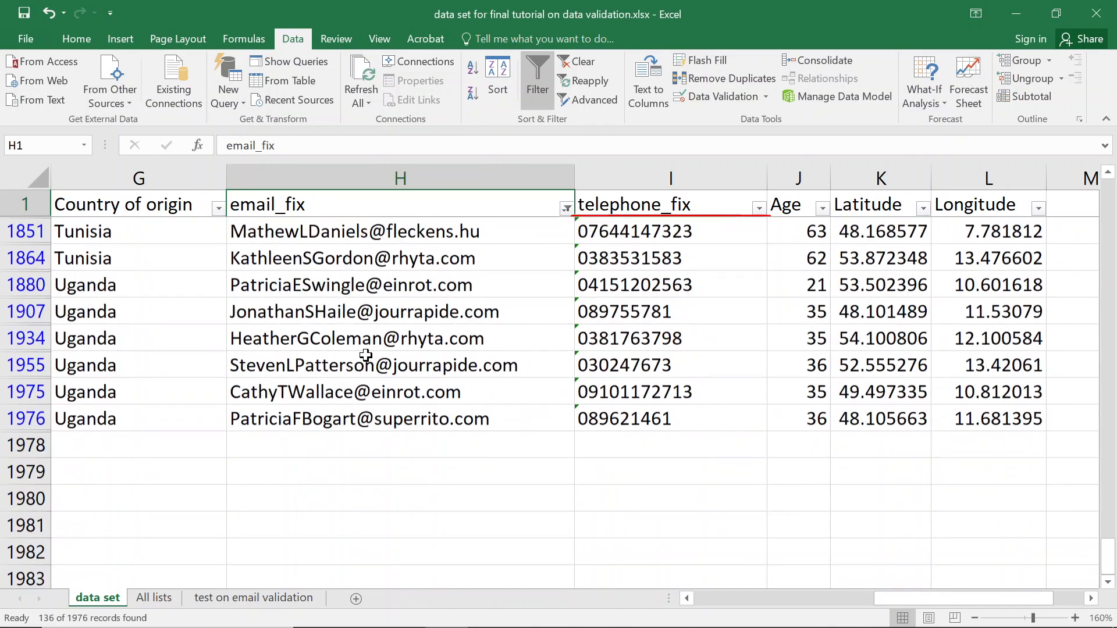
scroll(365, 355, "up", 5)
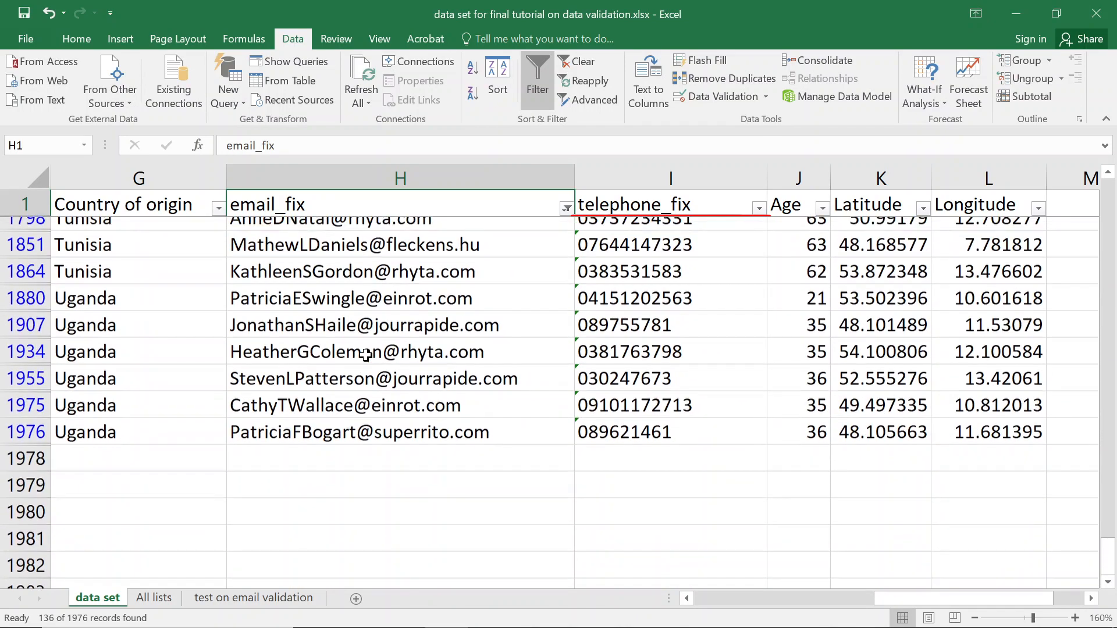
scroll(366, 355, "up", 7)
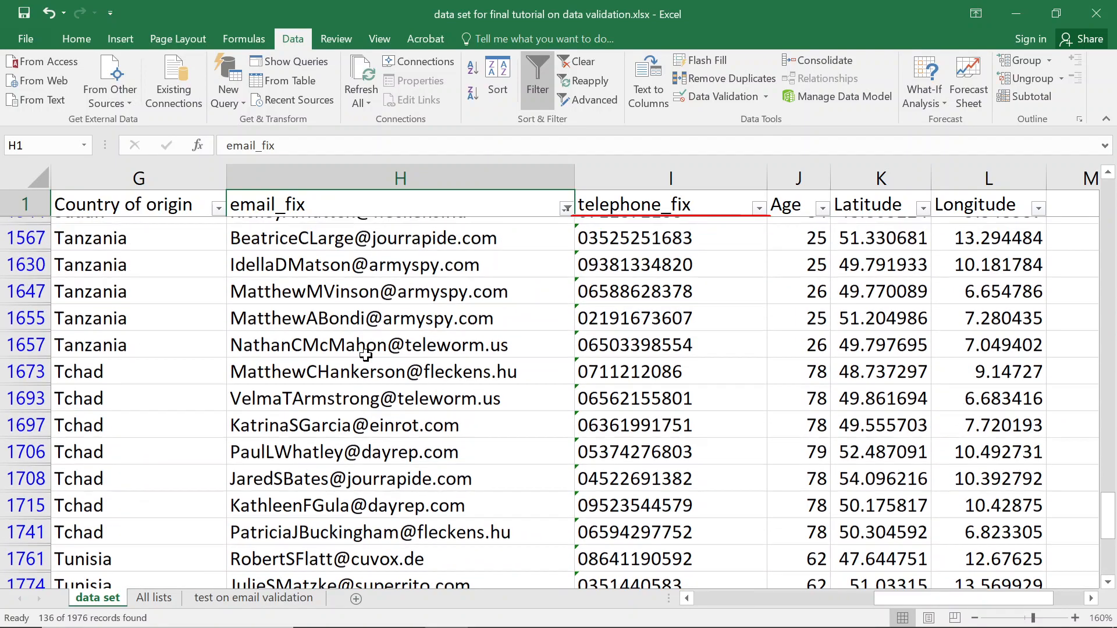
scroll(365, 356, "up", 1)
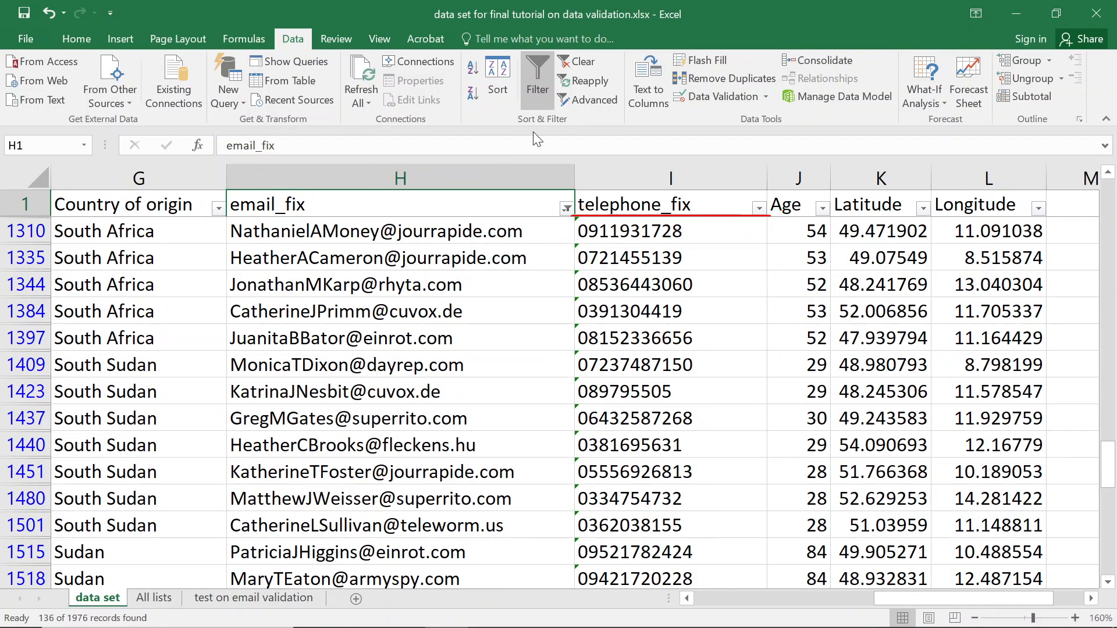
Save the workbook while the email_fix 'at' filter shows 136 of 1976 records.
key("ctrl+s")
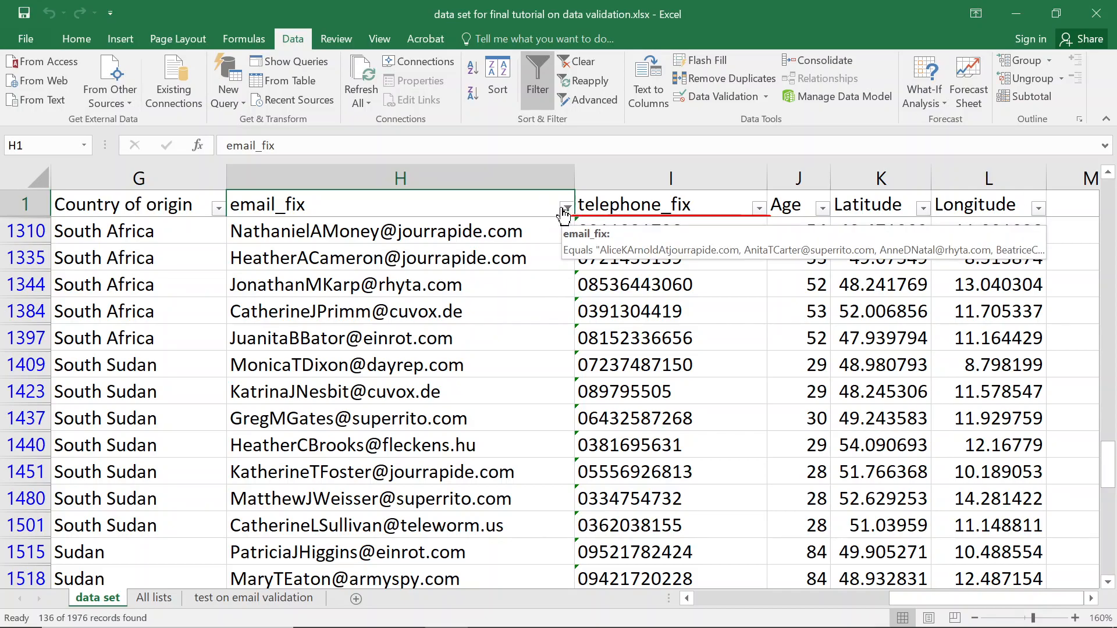
Circle invalid data in the 136-record filtered view, accepting the 255-cell warning, and check the email_fix filter.
scroll(427, 311, "up", 6)
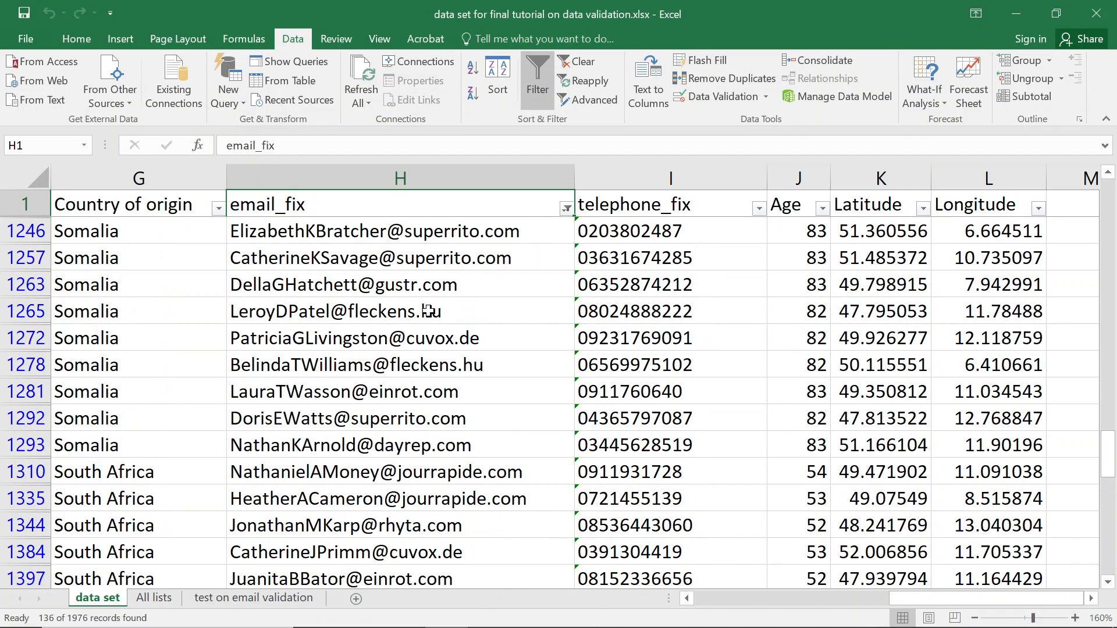
scroll(428, 311, "up", 12)
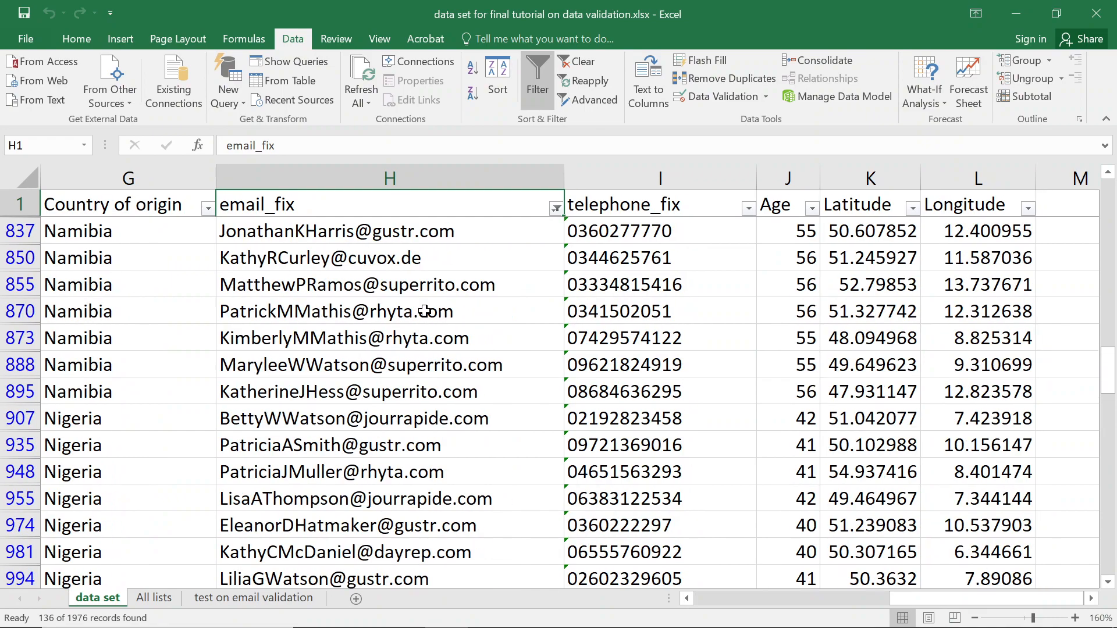
left_click(767, 95)
left_click(752, 139)
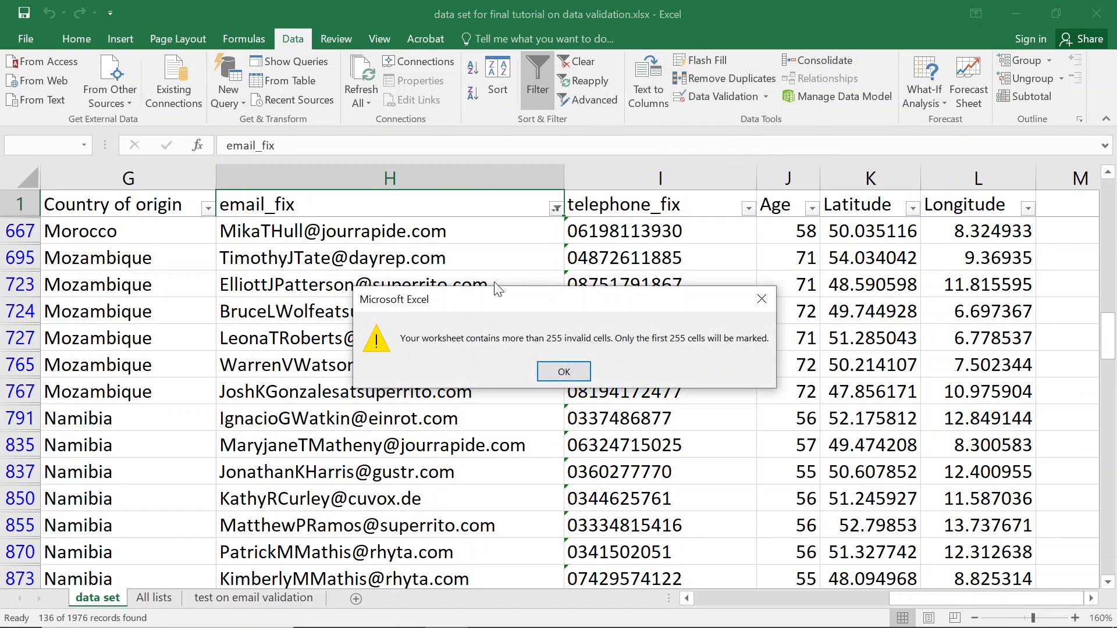
left_click(561, 370)
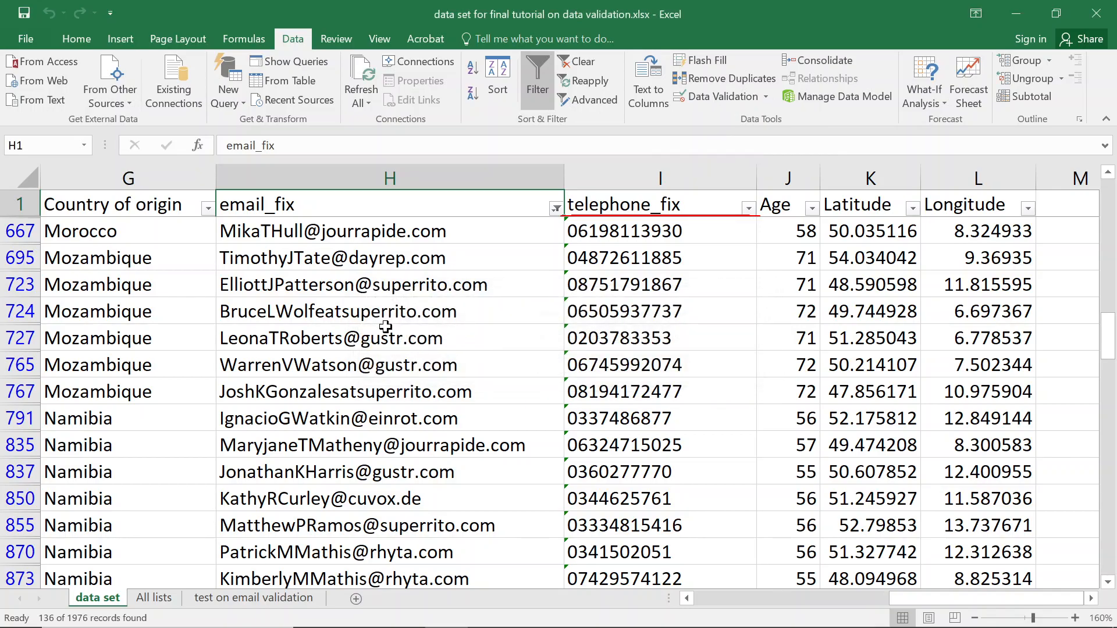
scroll(382, 317, "up", 1)
scroll(381, 317, "up", 6)
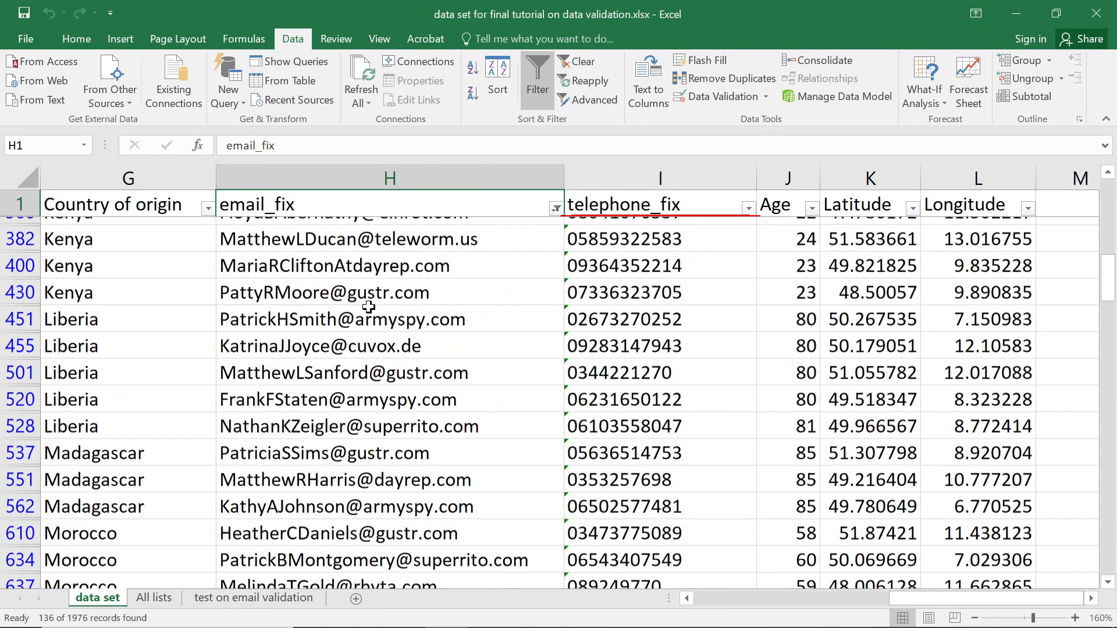
scroll(366, 302, "up", 7)
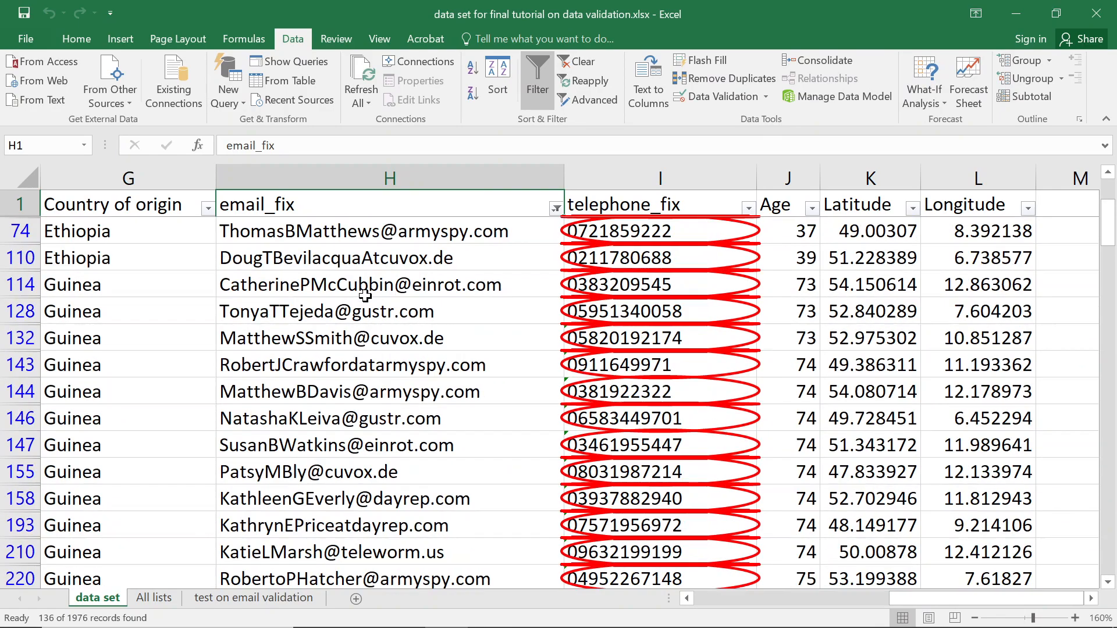
scroll(364, 294, "down", 2)
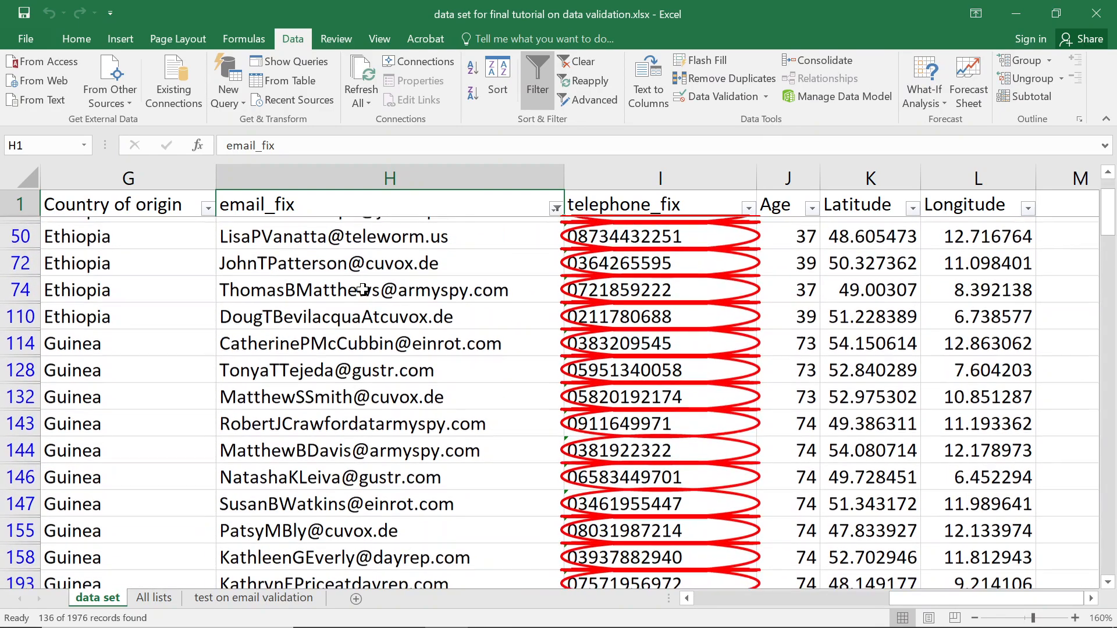
scroll(362, 289, "down", 10)
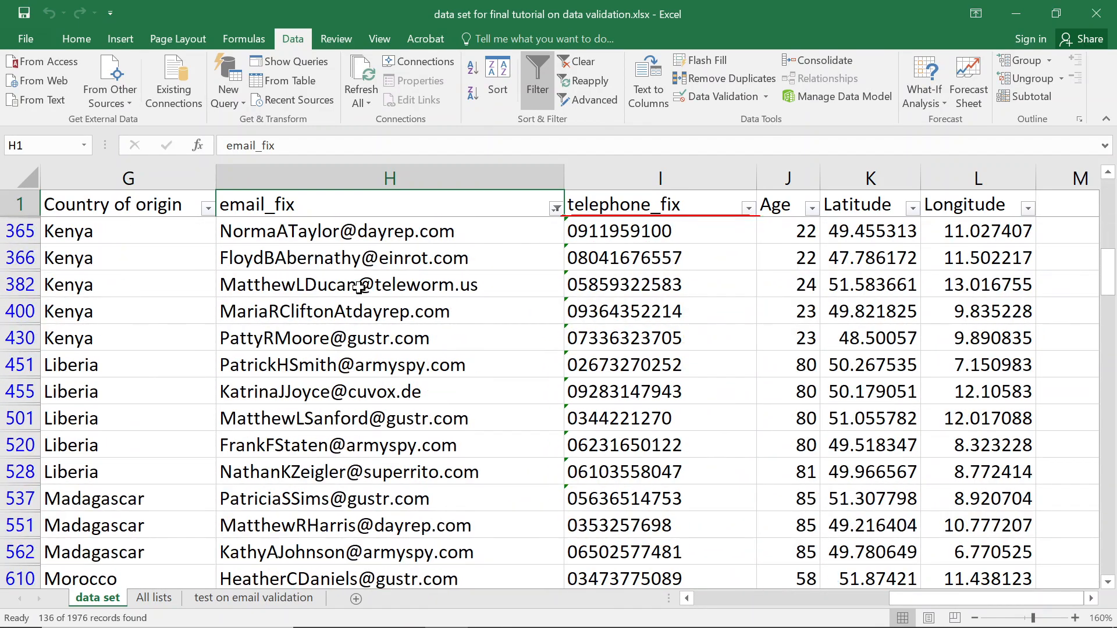
left_click(556, 208)
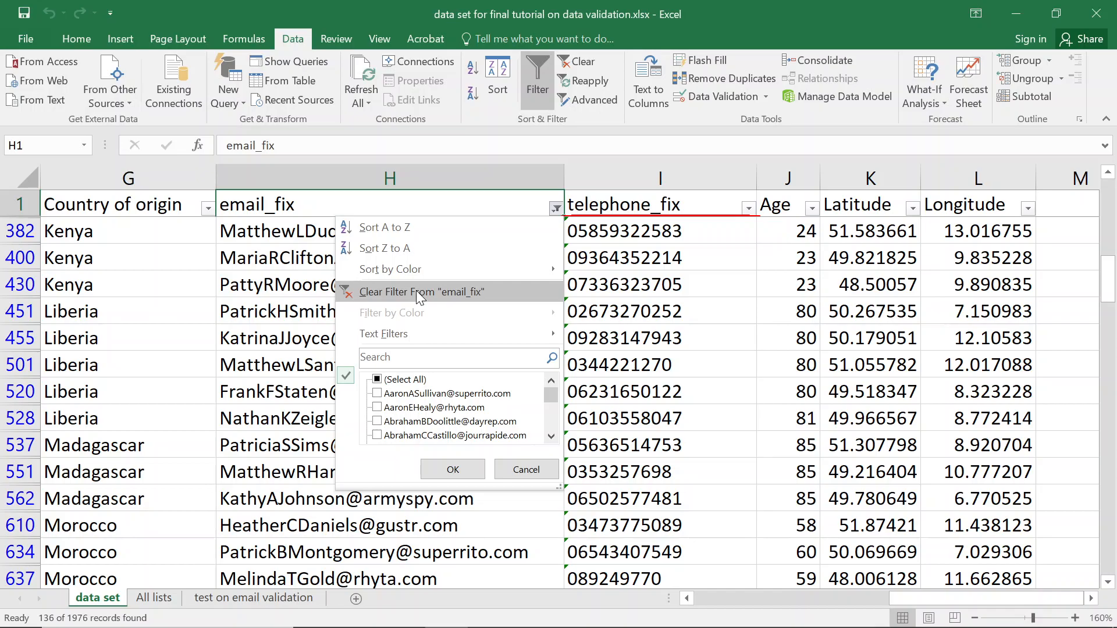
Close the email_fix filter menu unchanged and scroll down through the data.
key("Escape")
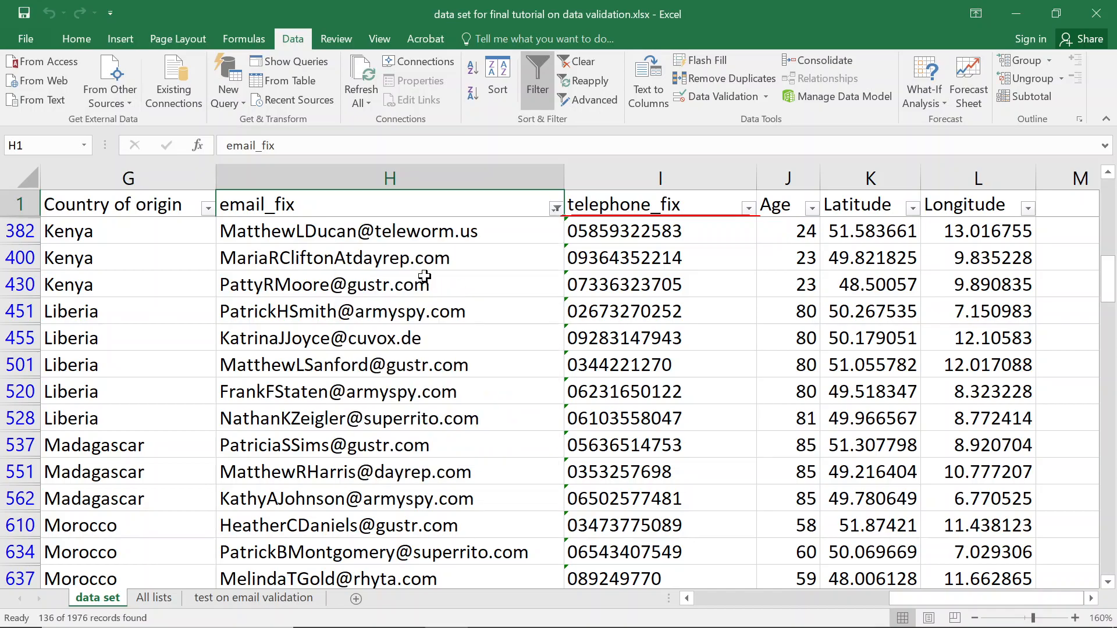
scroll(421, 273, "down", 2)
scroll(421, 273, "down", 5)
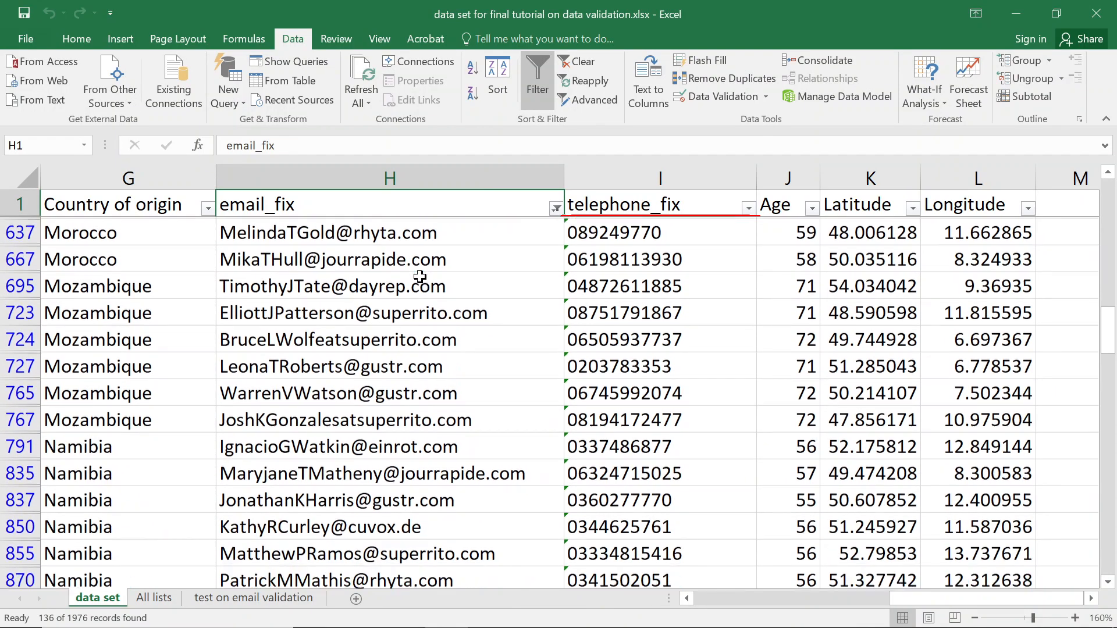
scroll(420, 277, "down", 6)
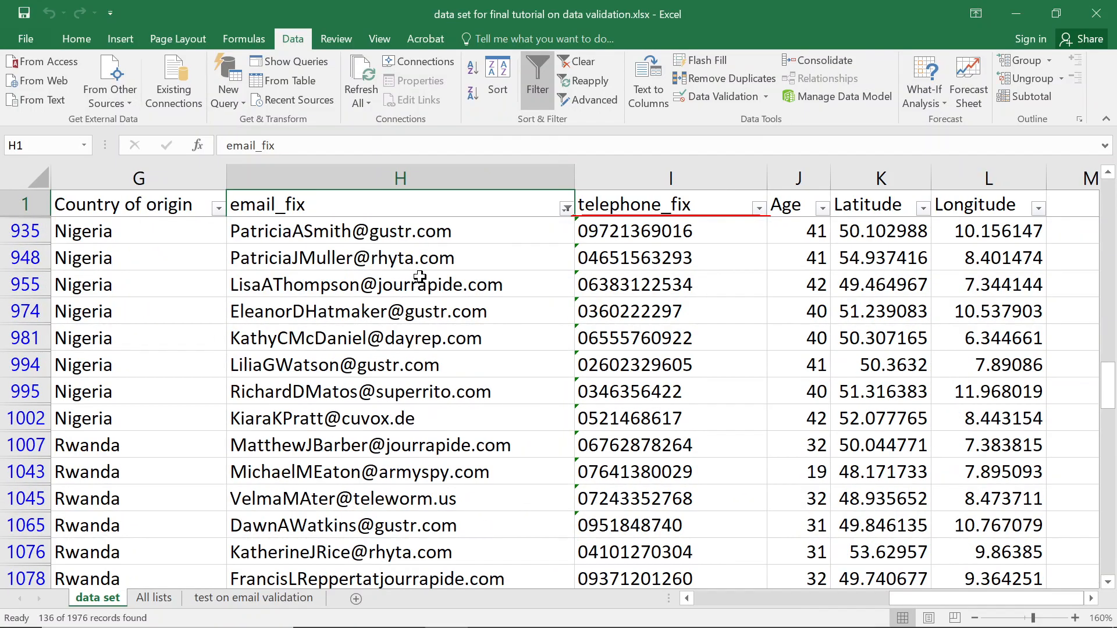
scroll(420, 277, "down", 7)
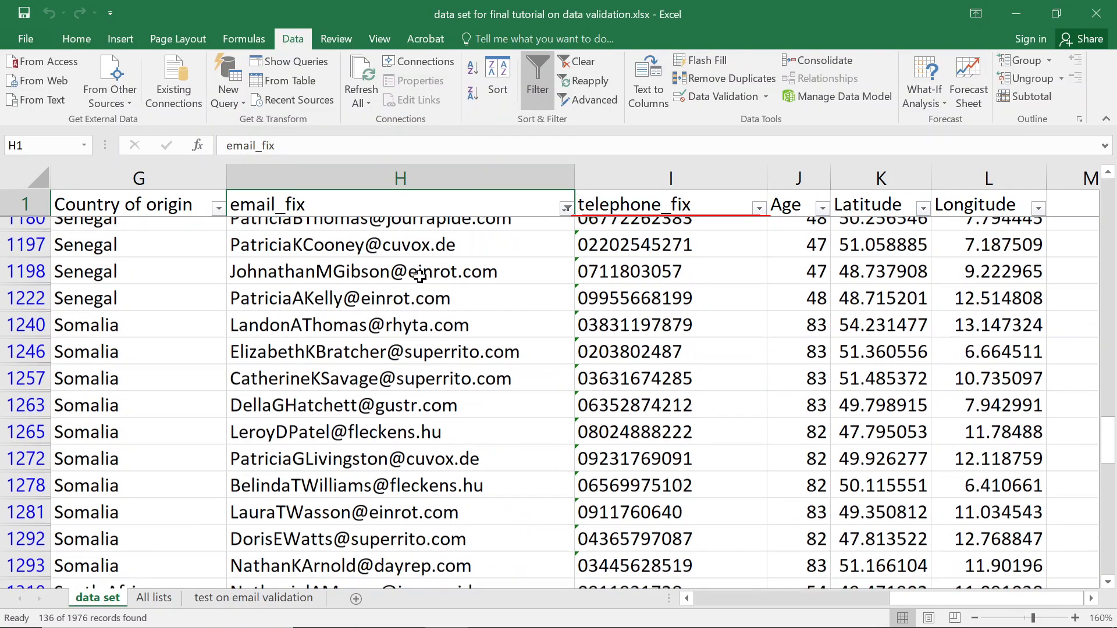
scroll(420, 277, "down", 7)
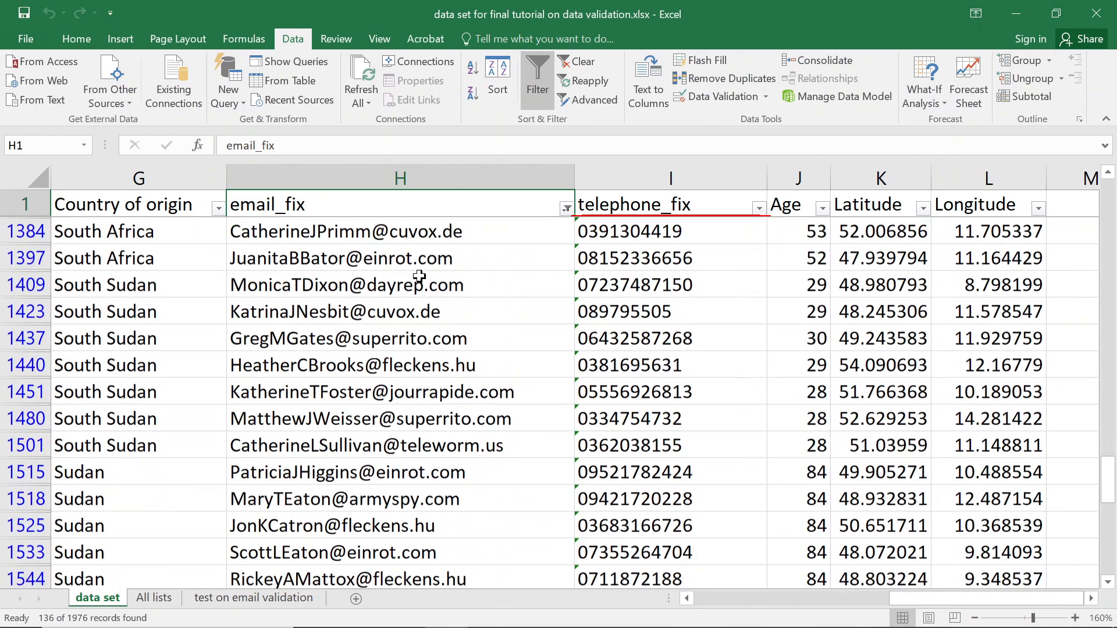
scroll(418, 277, "down", 5)
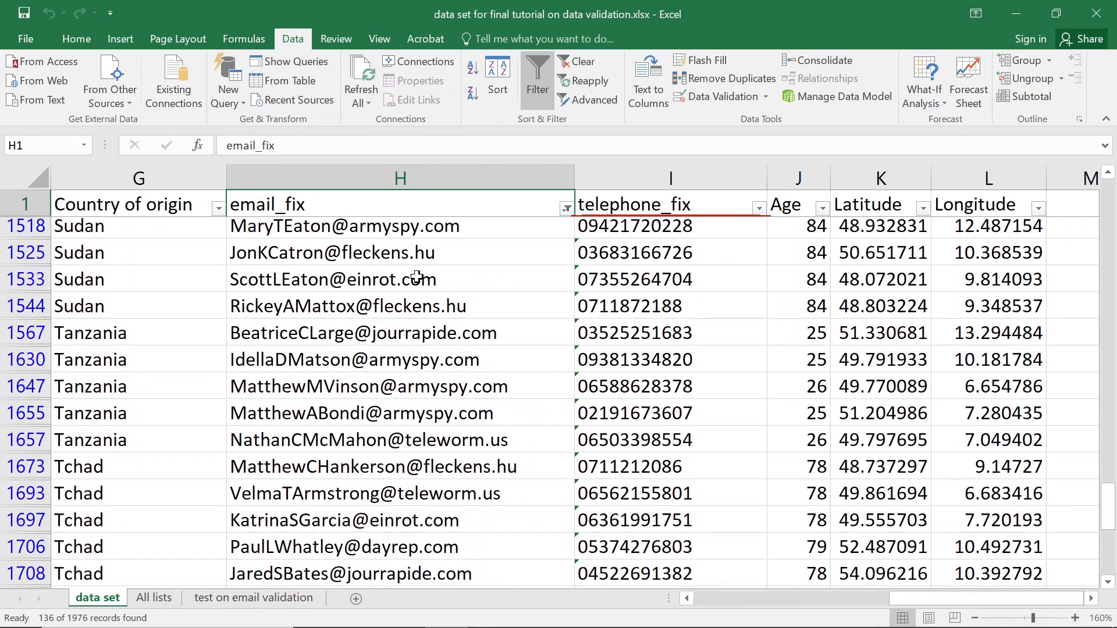
Filter email_fix by the search 'ati', then clear the email_fix filter.
left_click(565, 209)
left_click(442, 358)
type("ati")
key("Return")
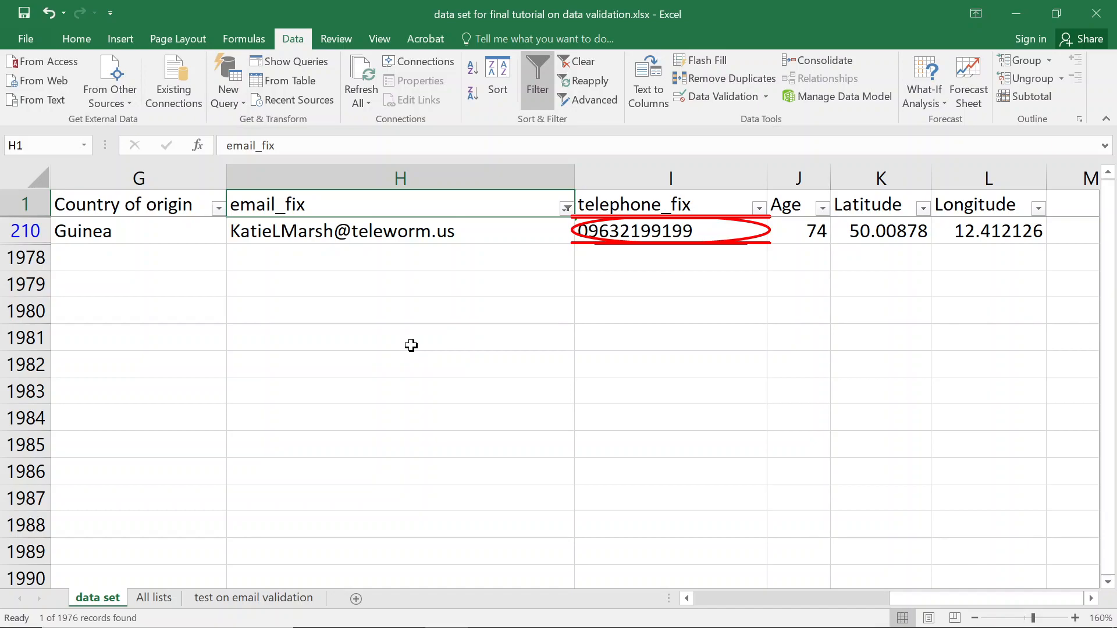
left_click(566, 209)
left_click(436, 289)
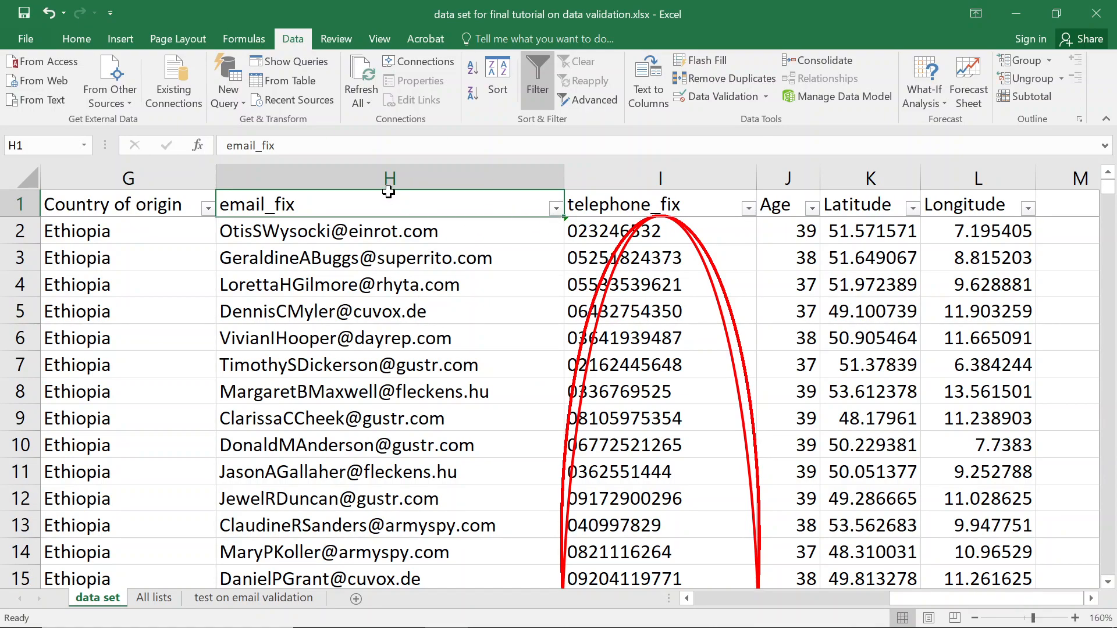
Circle invalid data, accept the 255-invalid-cells warning, and scroll through the circled column I.
left_click(399, 172)
left_click(745, 93)
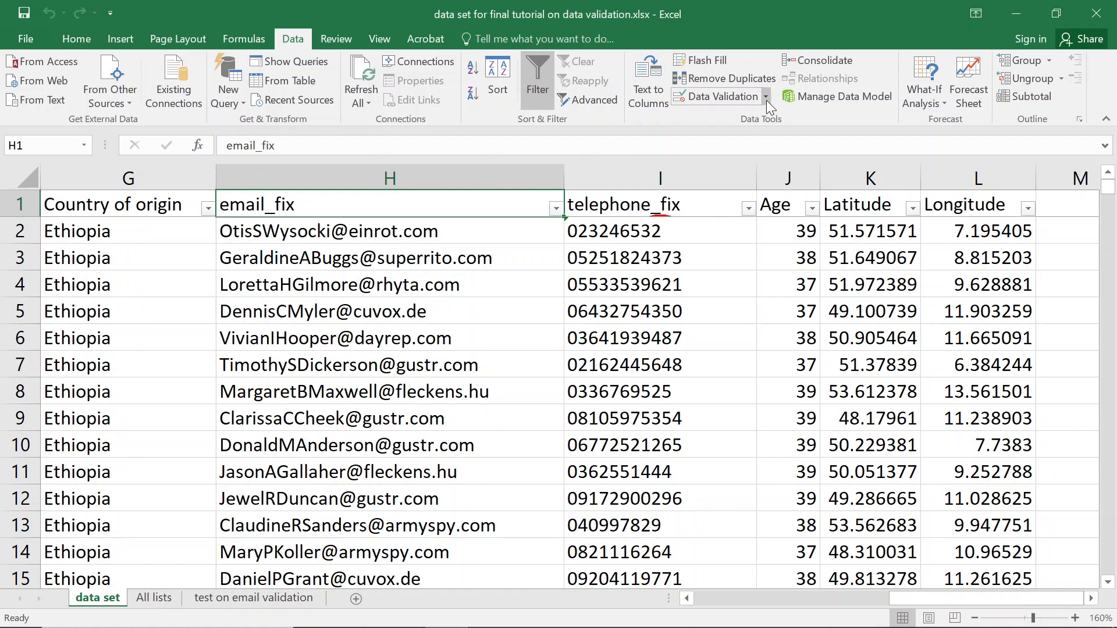
left_click(766, 97)
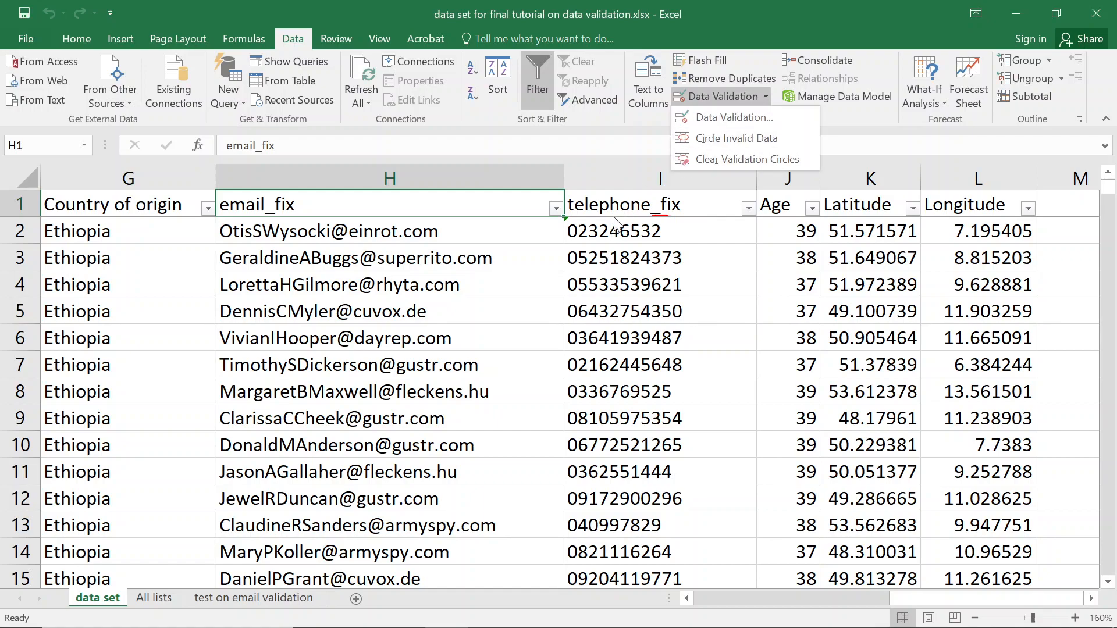
left_click(752, 139)
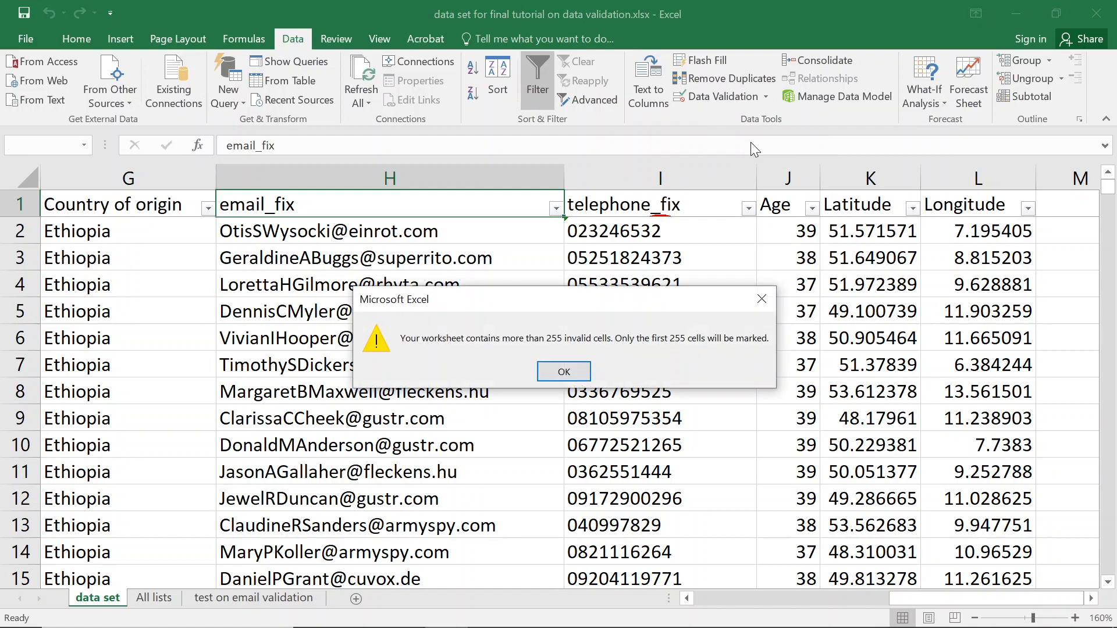
left_click(566, 370)
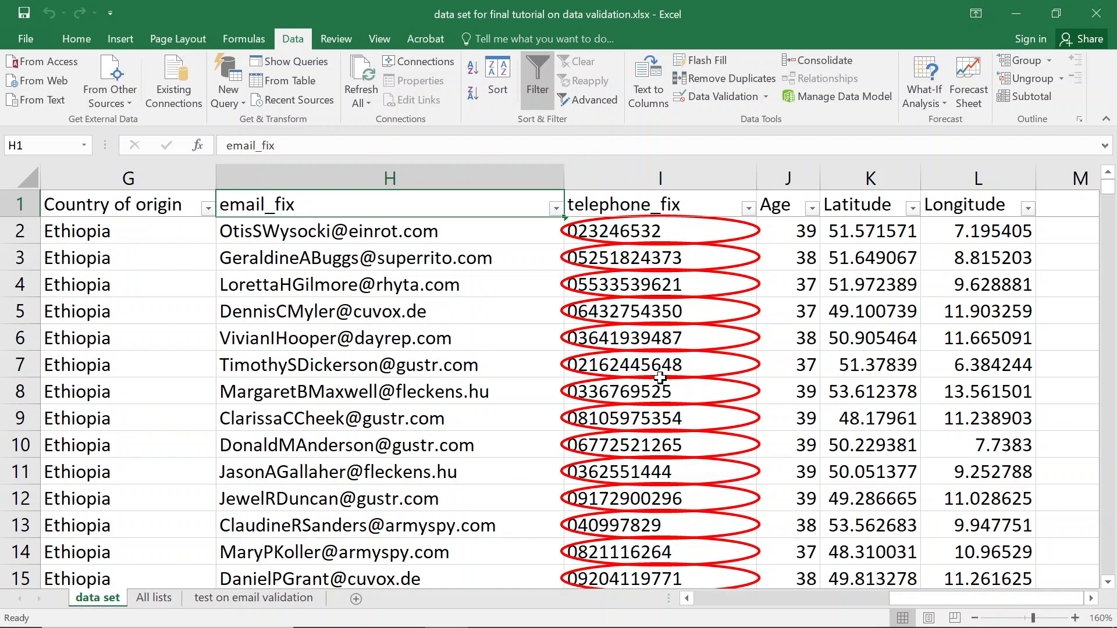
scroll(660, 323, "down", 11)
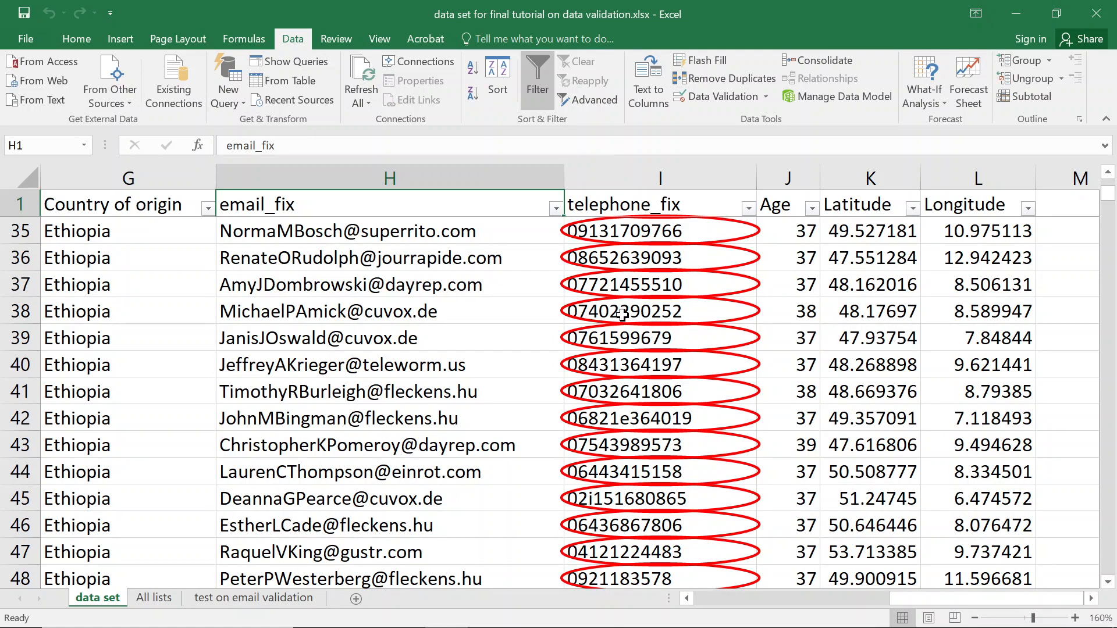
scroll(622, 317, "up", 11)
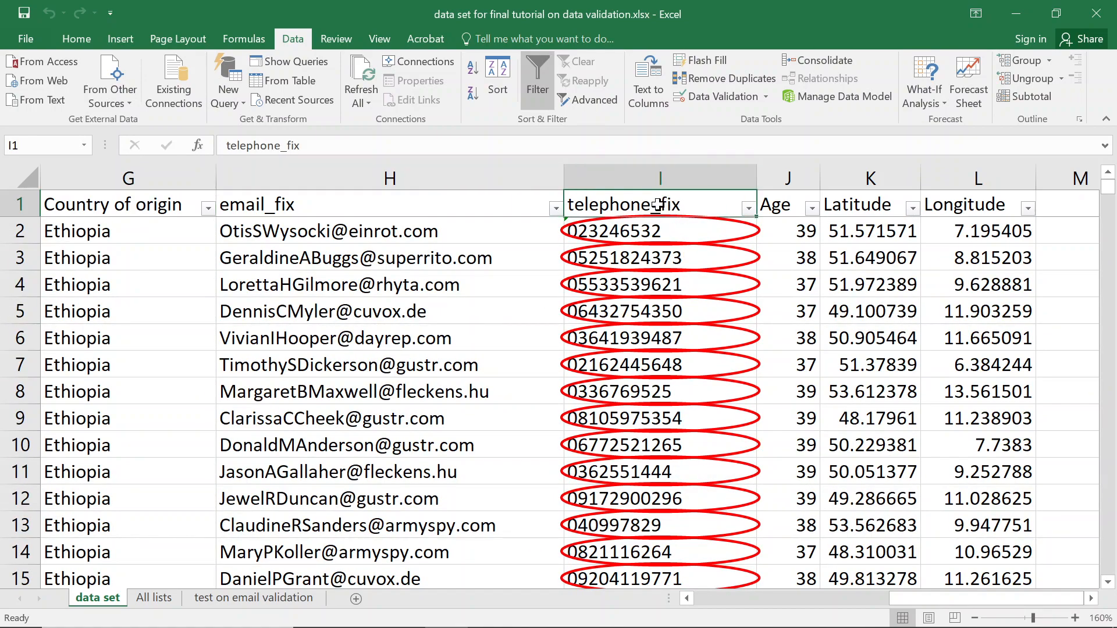
key("Down")
key("ctrl+shift+Down")
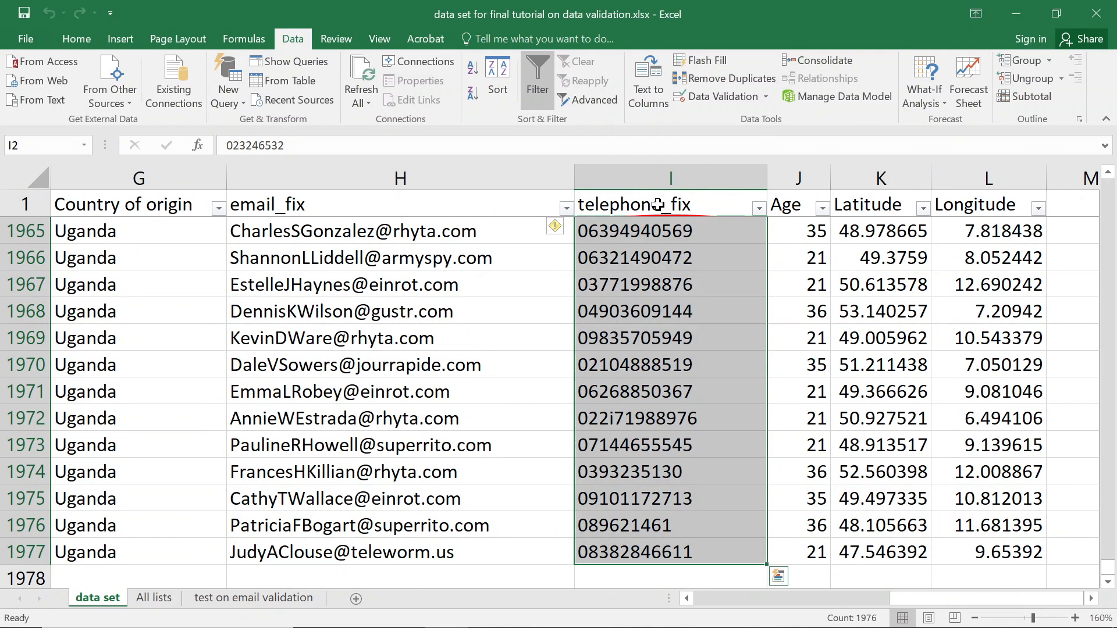
left_click(727, 99)
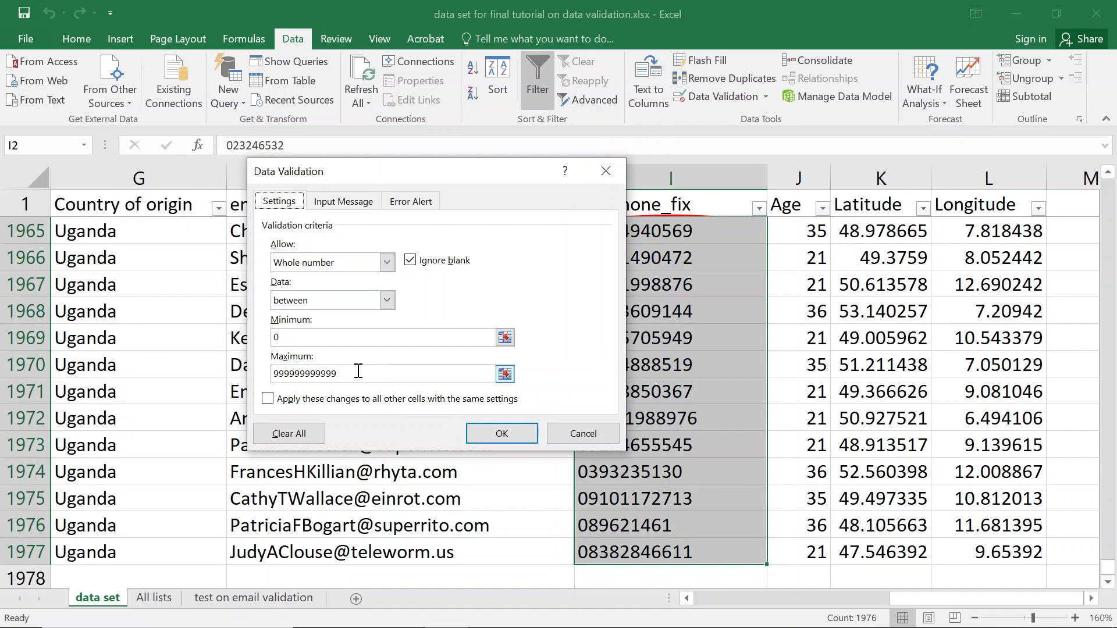
left_click_drag(358, 371, 289, 372)
type("99")
left_click(476, 427)
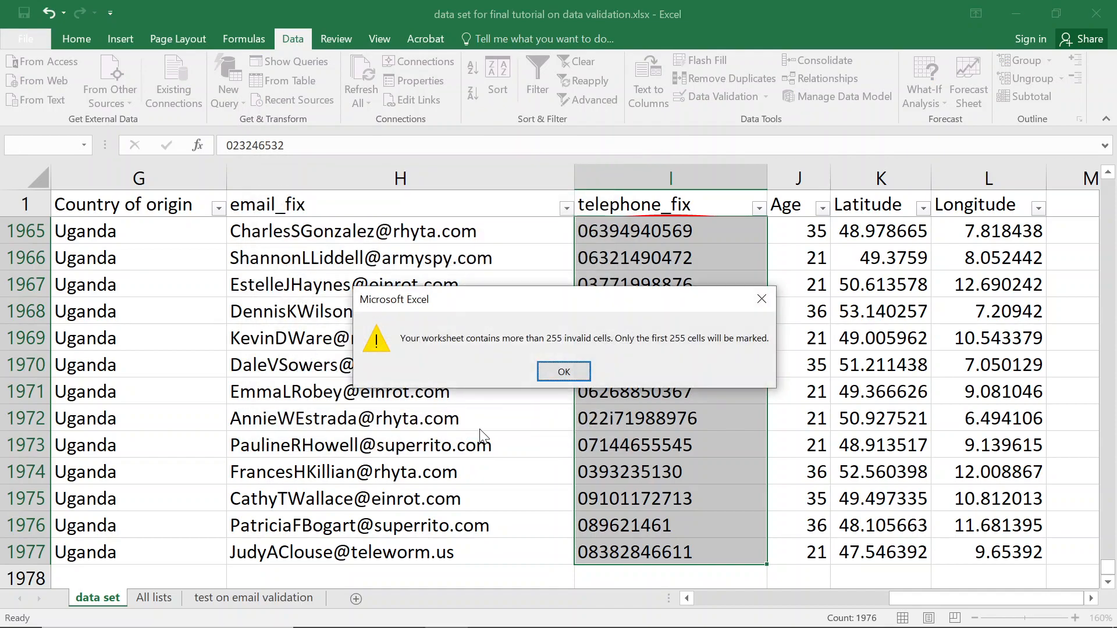
left_click(562, 376)
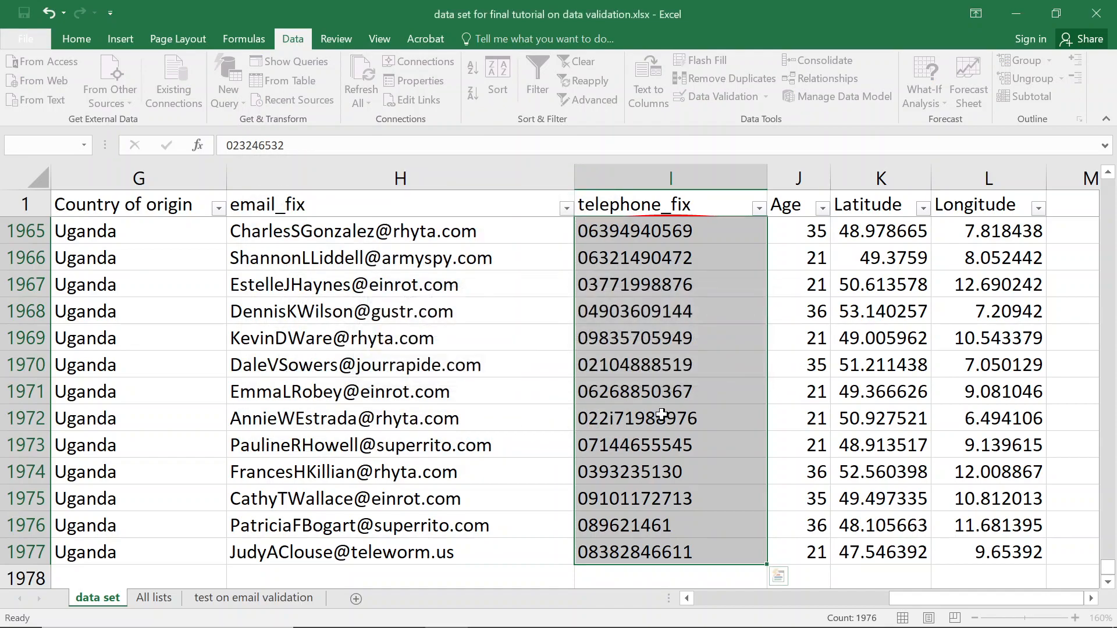
scroll(642, 326, "up", 6)
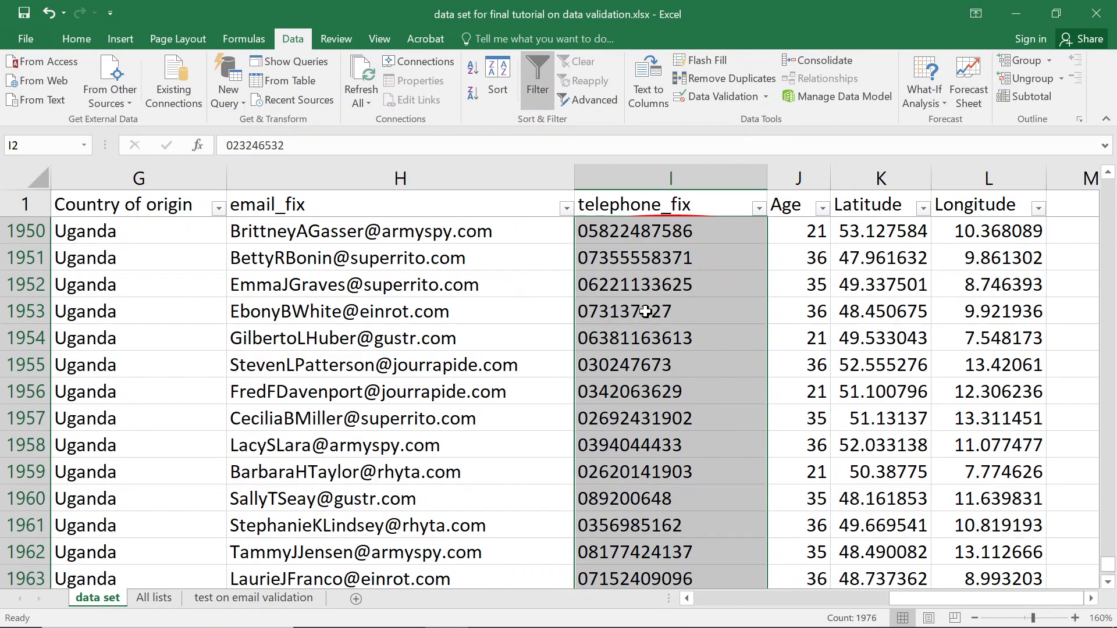
left_click(666, 205)
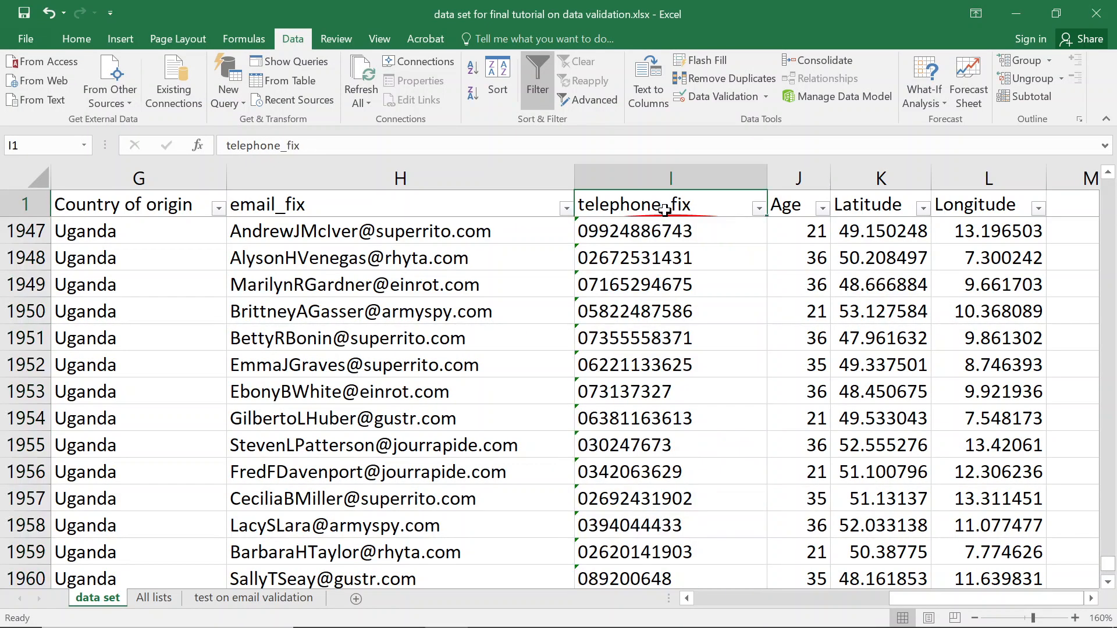
Save the workbook and circle the invalid telephone_fix entries, accepting the warning.
key("Down")
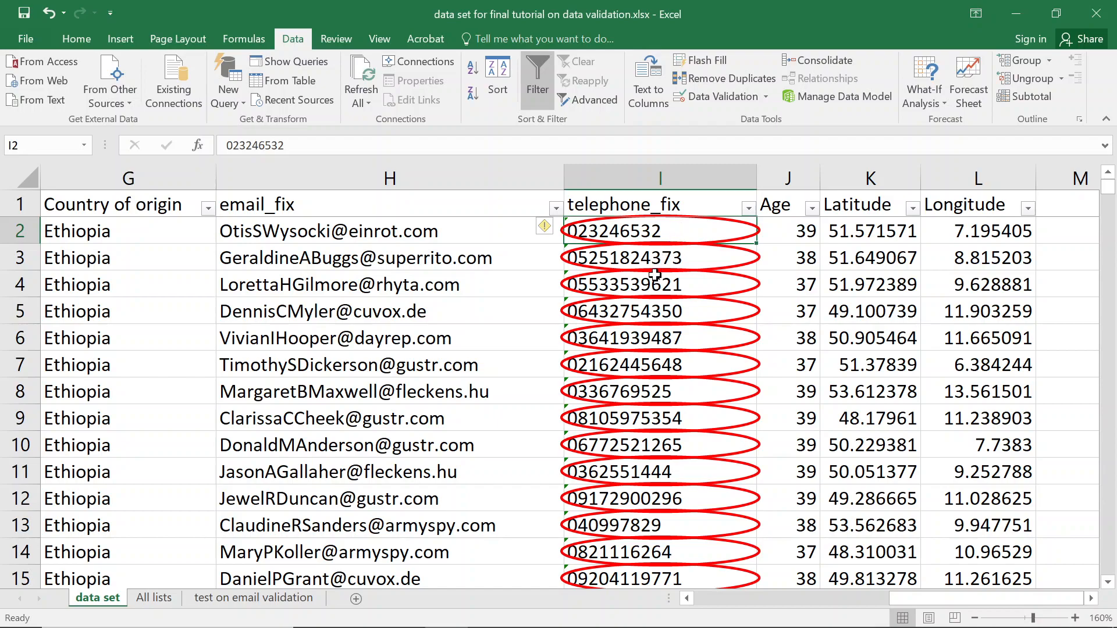
key("ctrl+s")
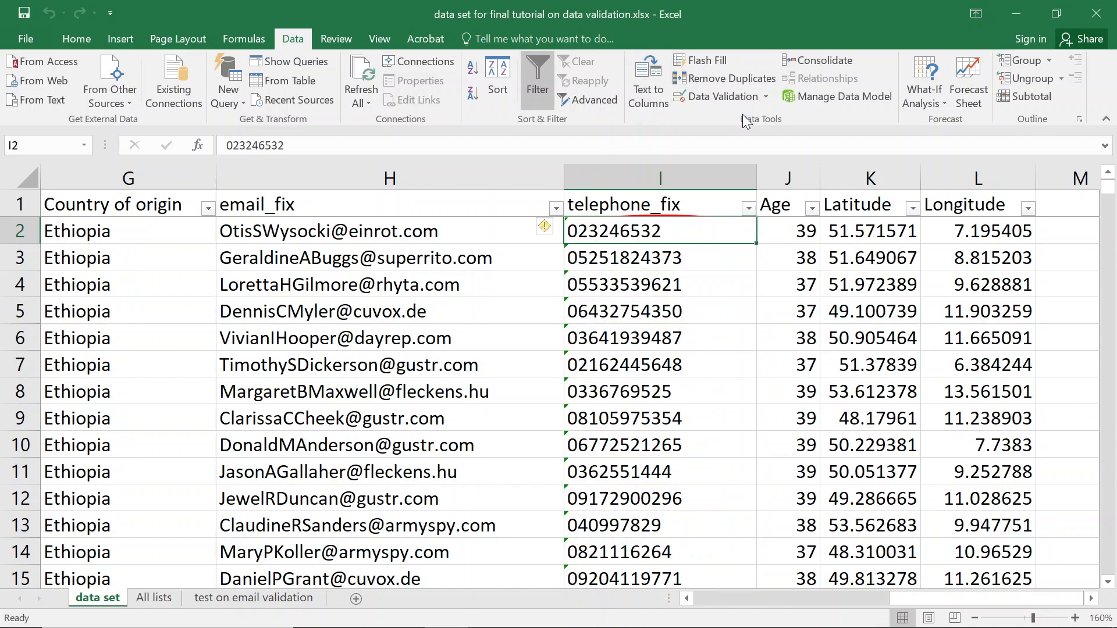
left_click(764, 96)
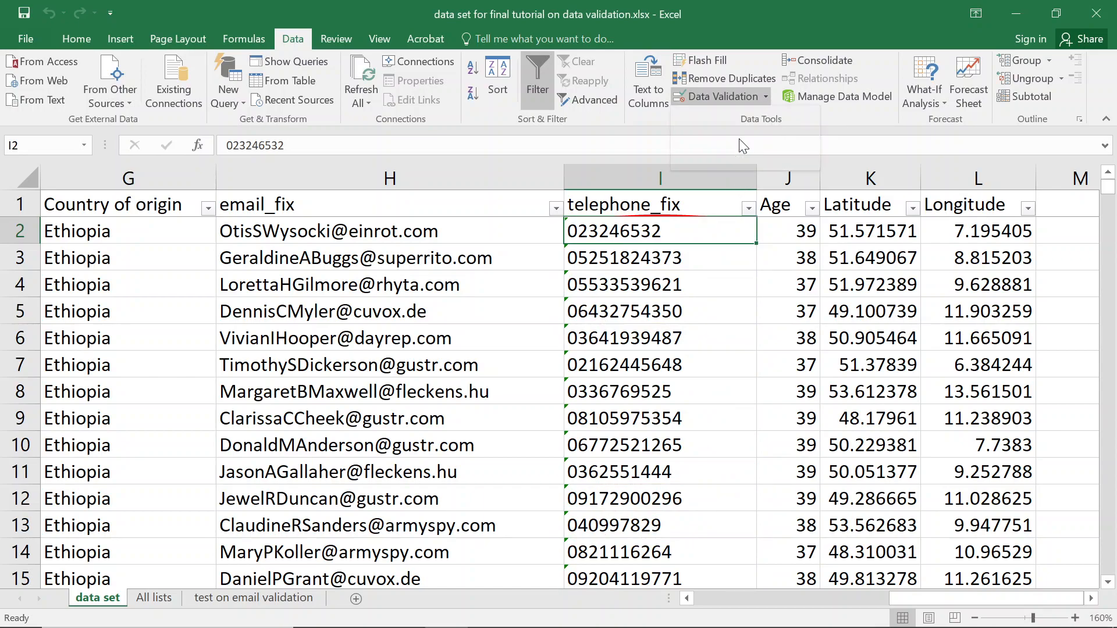
left_click(738, 139)
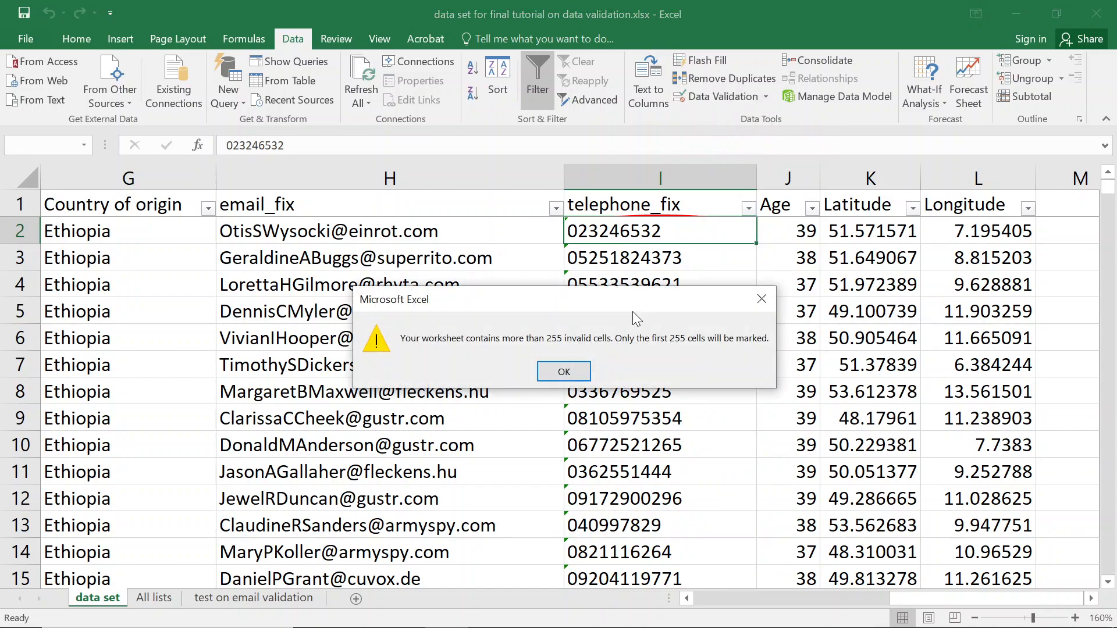
left_click(563, 367)
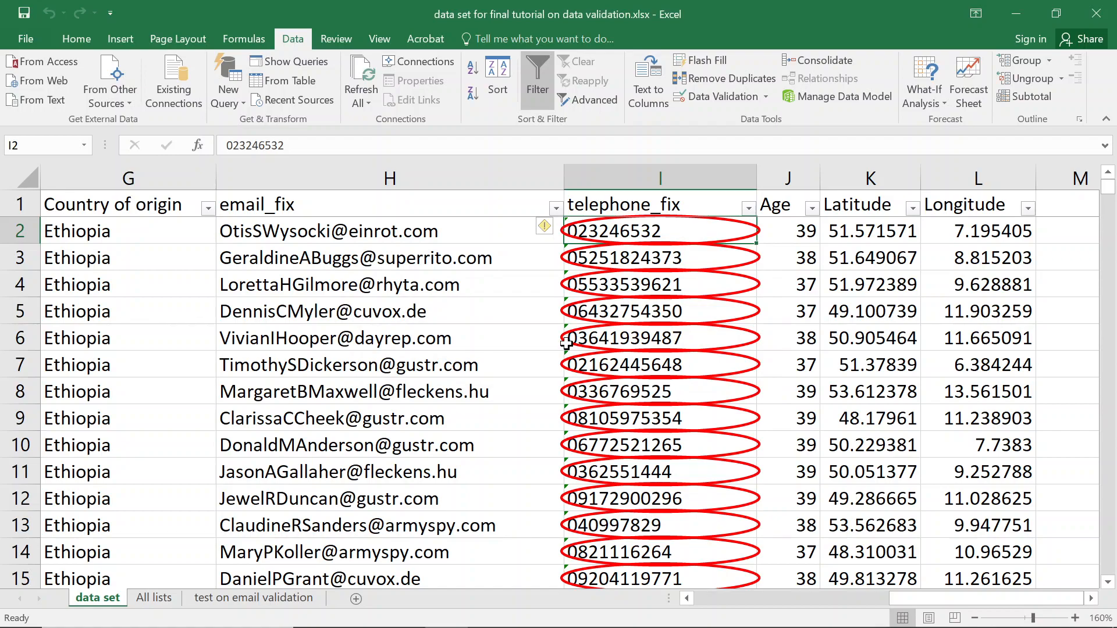
Re-enter the I2 phone number and cancel the validation error that rejects it.
left_click(226, 147)
key("Return")
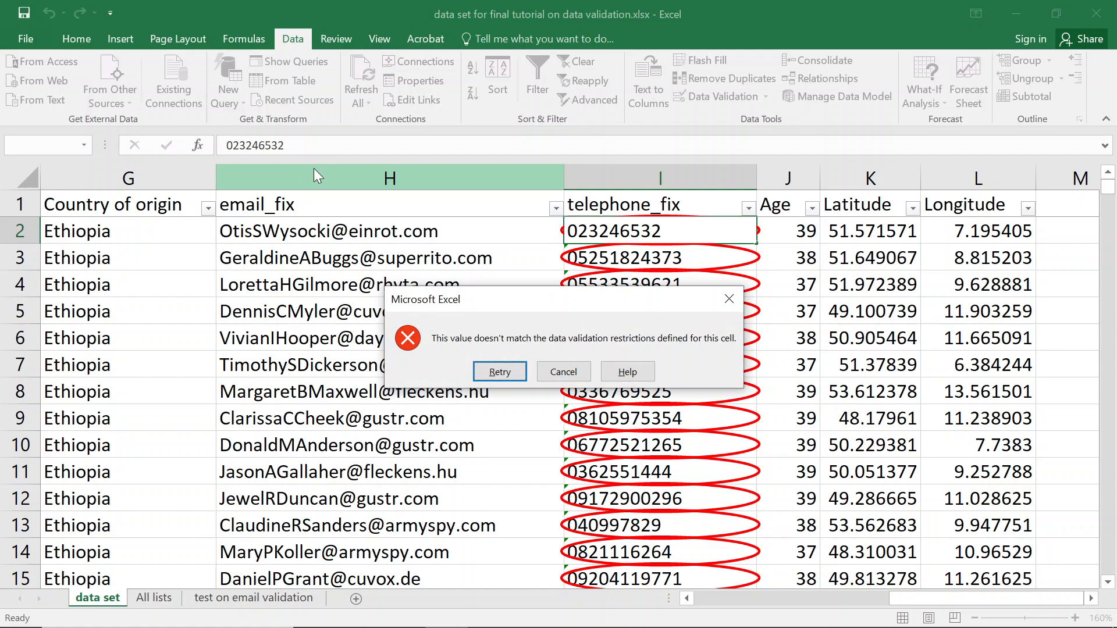
key("Escape")
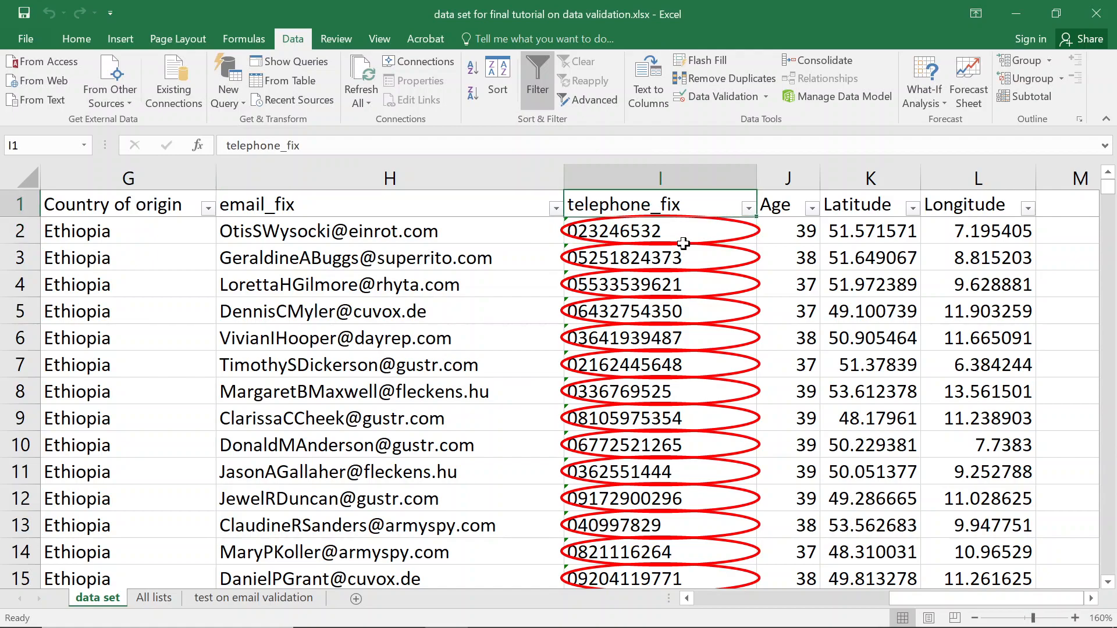
Switch the I2:I1977 validation from whole number to decimal, 0 to 9999999.
key("ctrl+shift+Down")
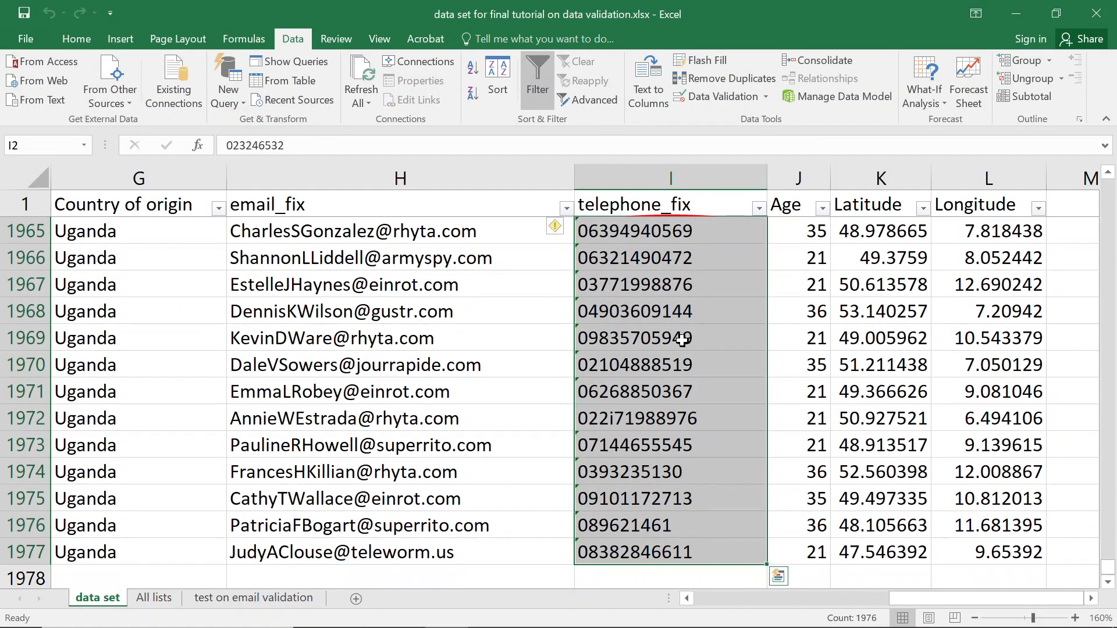
left_click(724, 100)
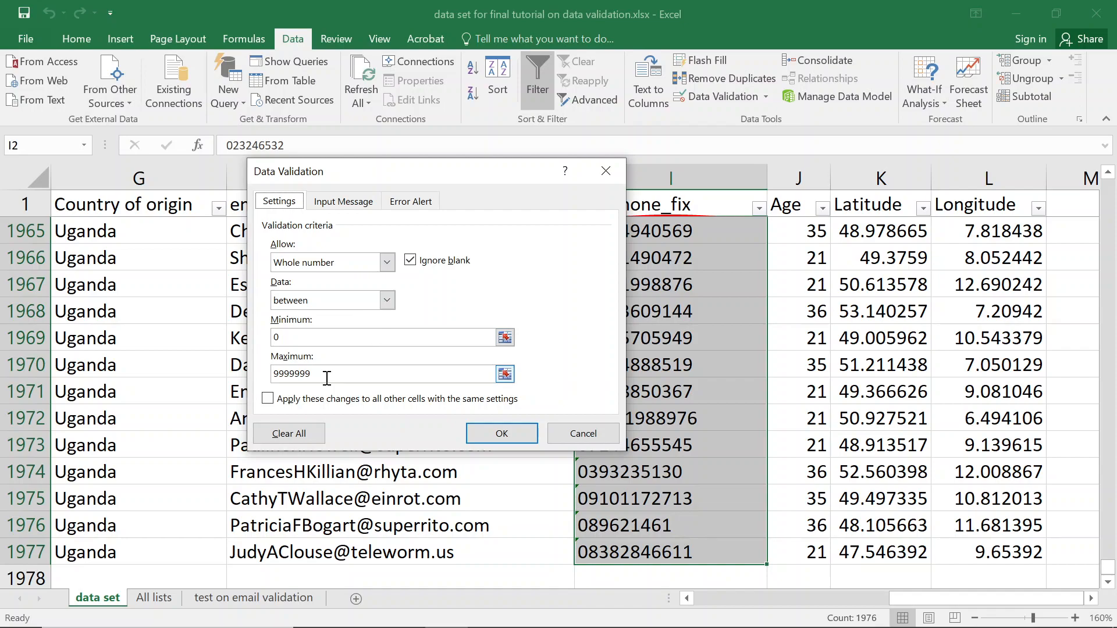
left_click(385, 263)
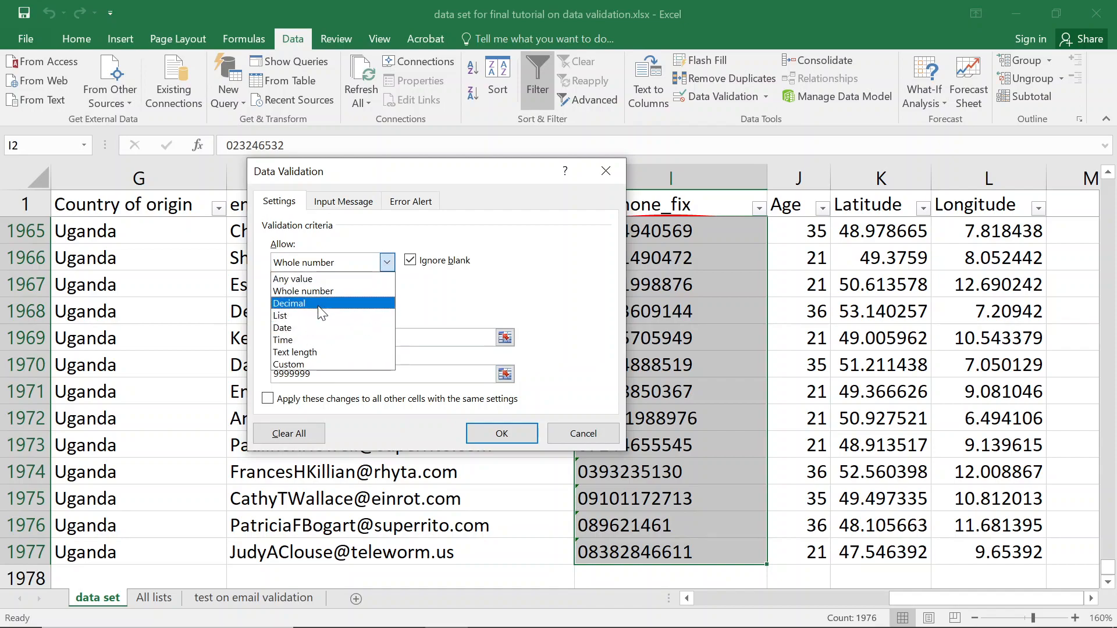
left_click(322, 314)
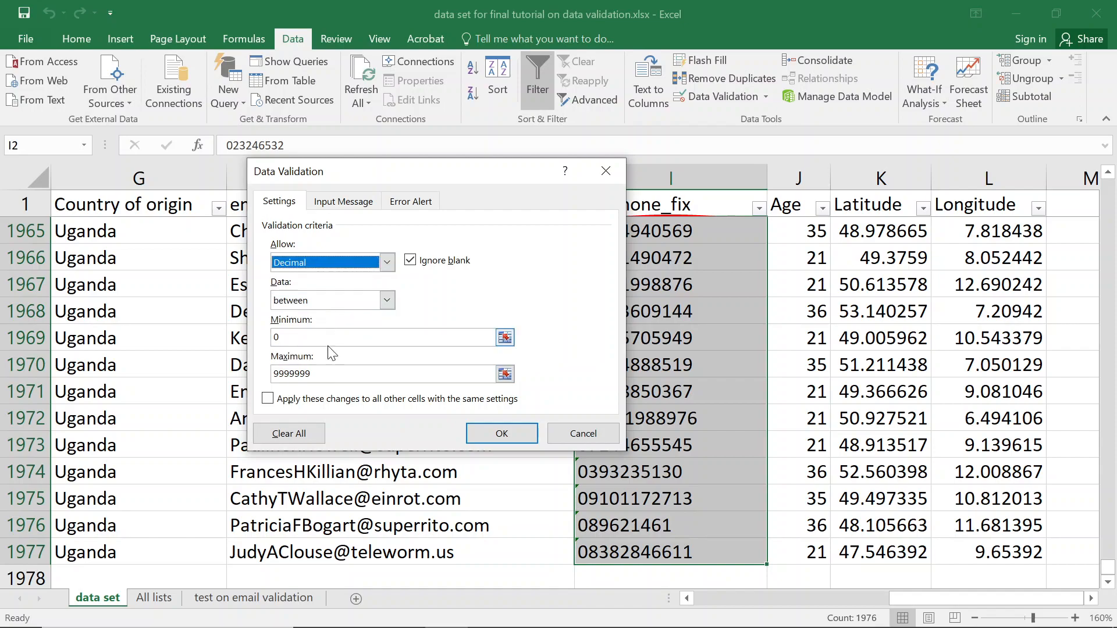
left_click(491, 445)
left_click(568, 369)
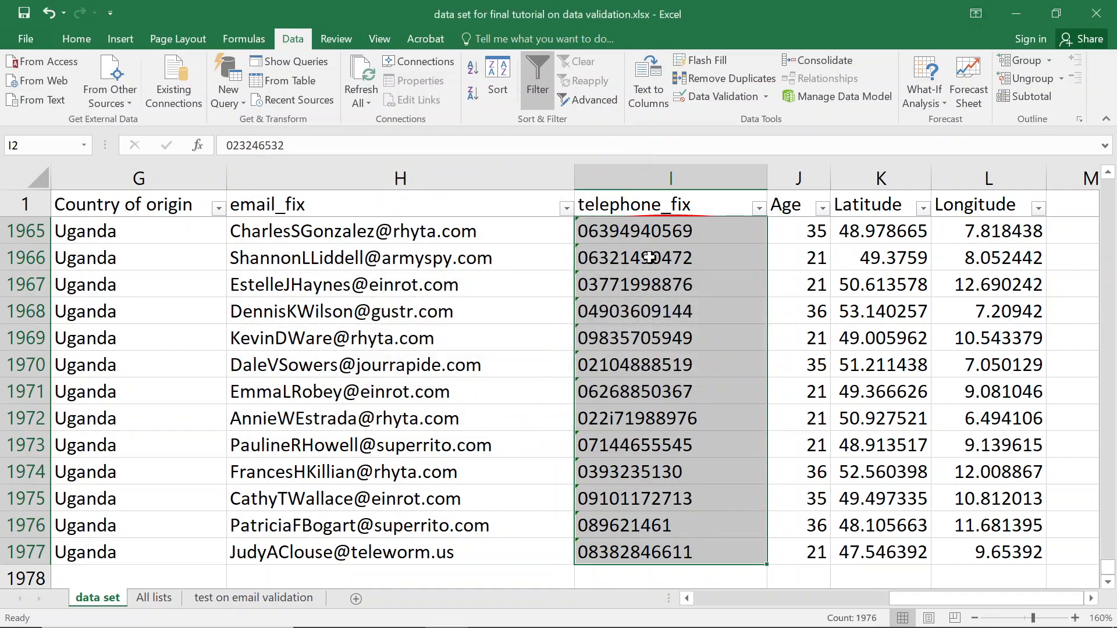
scroll(681, 210, "up", 6)
Circle invalid telephone_fix entries from I2, then bring up I2's Data Validation dialog.
left_click(681, 211)
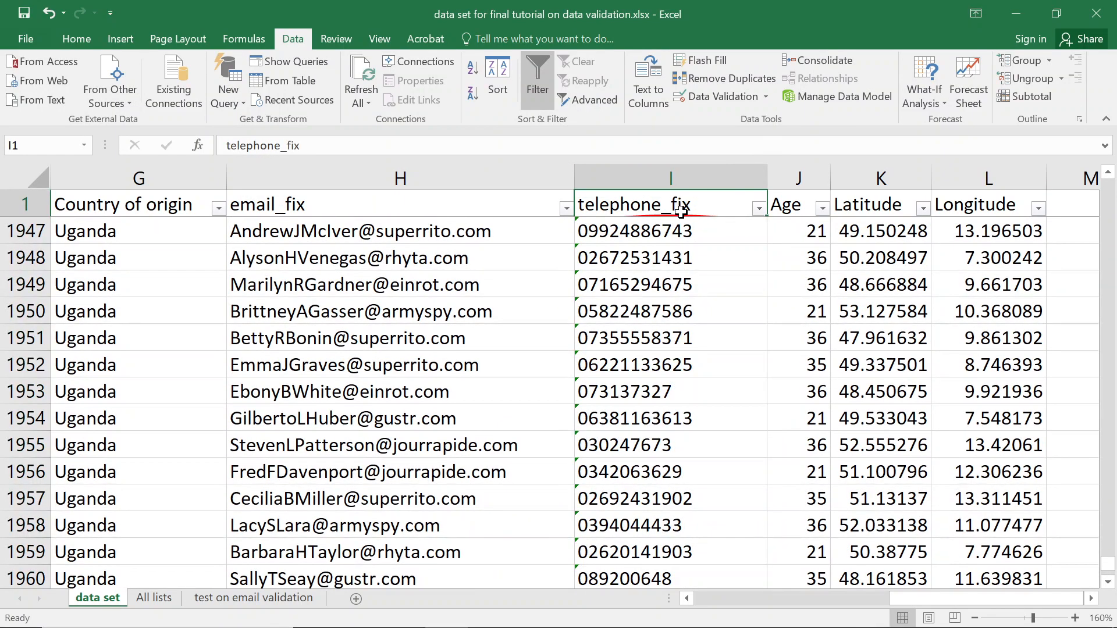
key("Down")
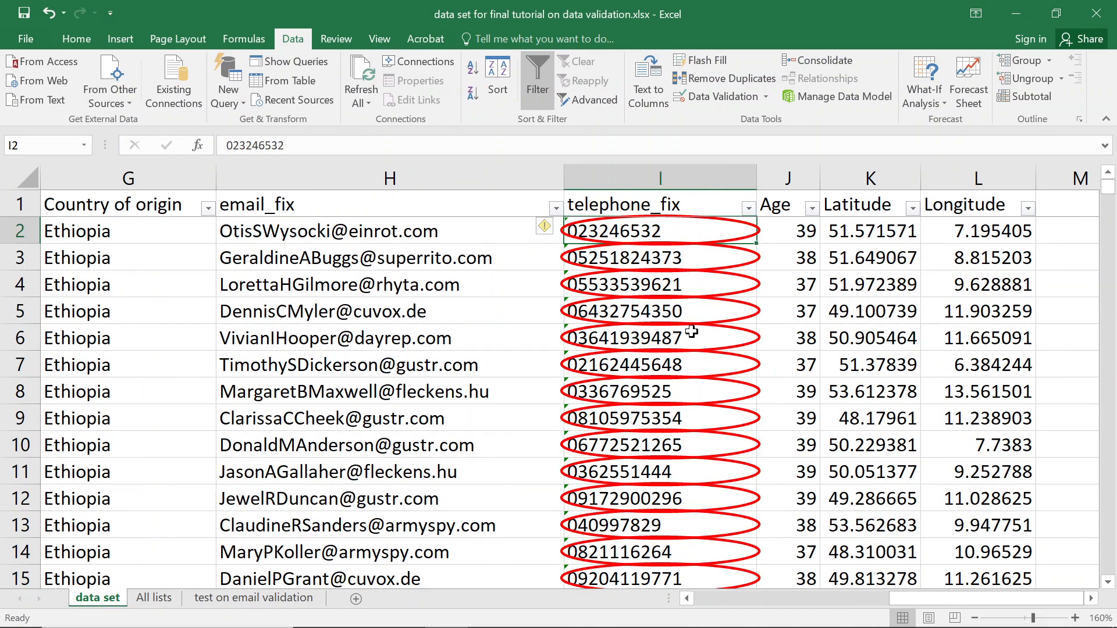
left_click(766, 96)
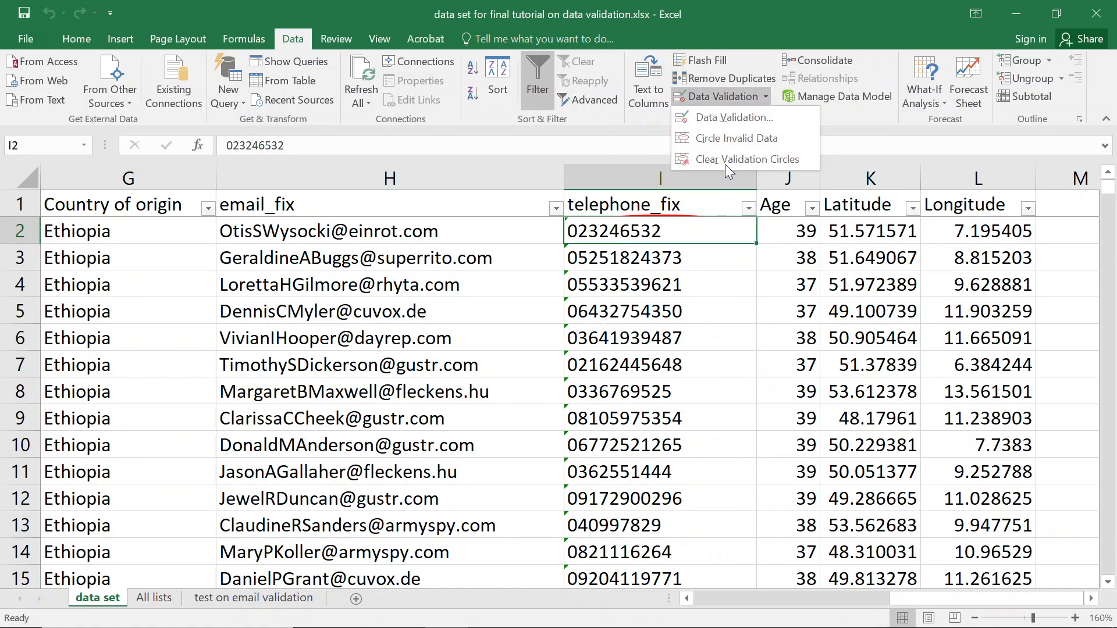
left_click(738, 138)
left_click(568, 372)
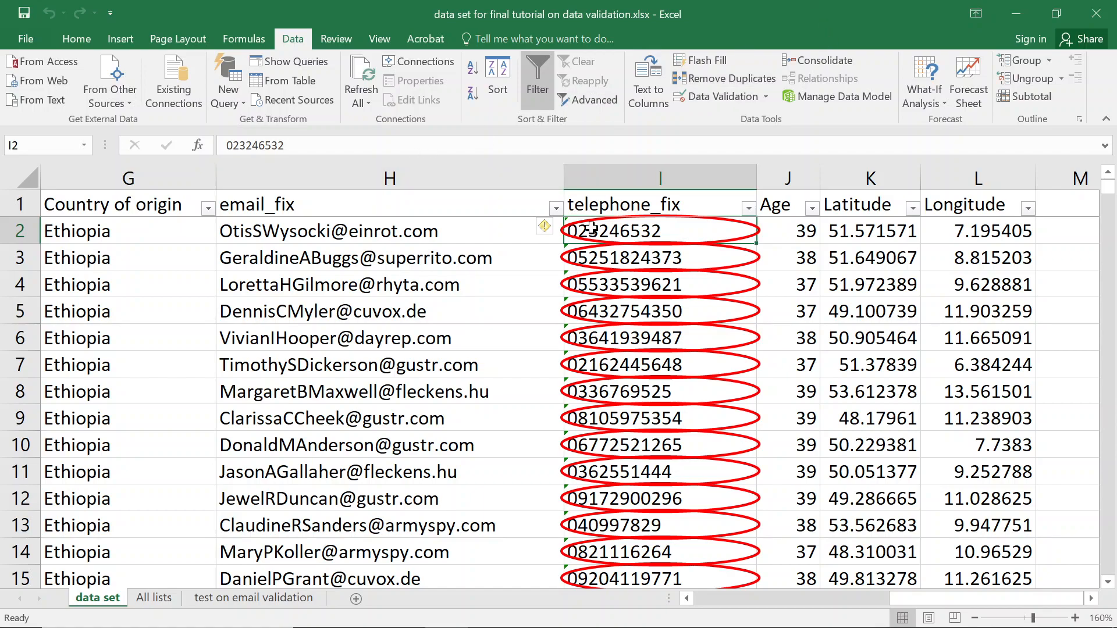
left_click(750, 97)
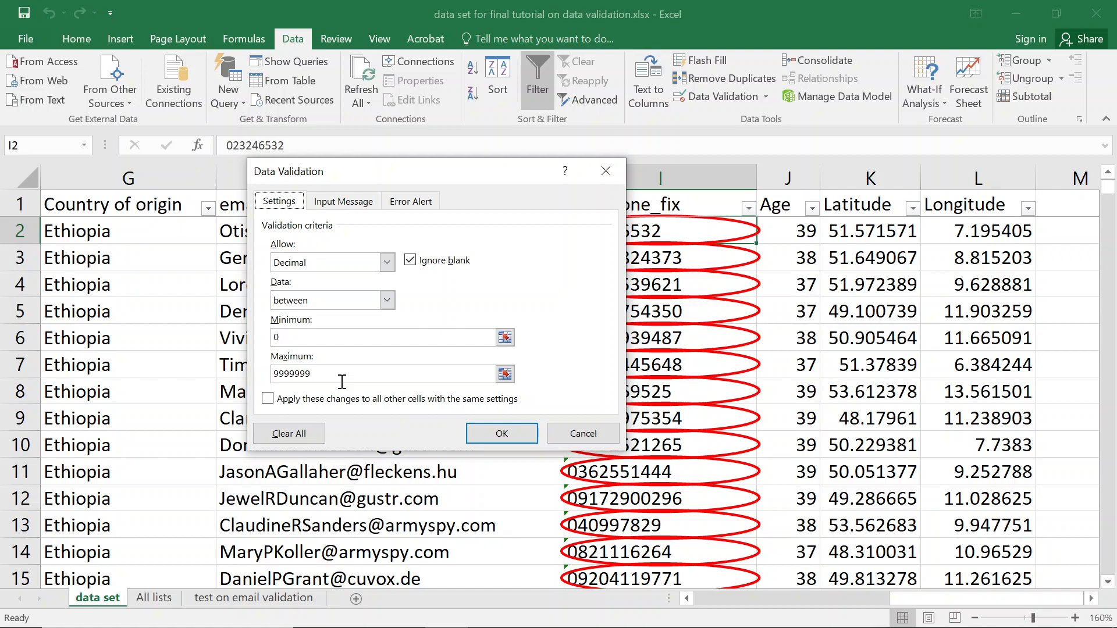
Keep the 'between' condition and close the Data Validation dialog without changes.
left_click(351, 301)
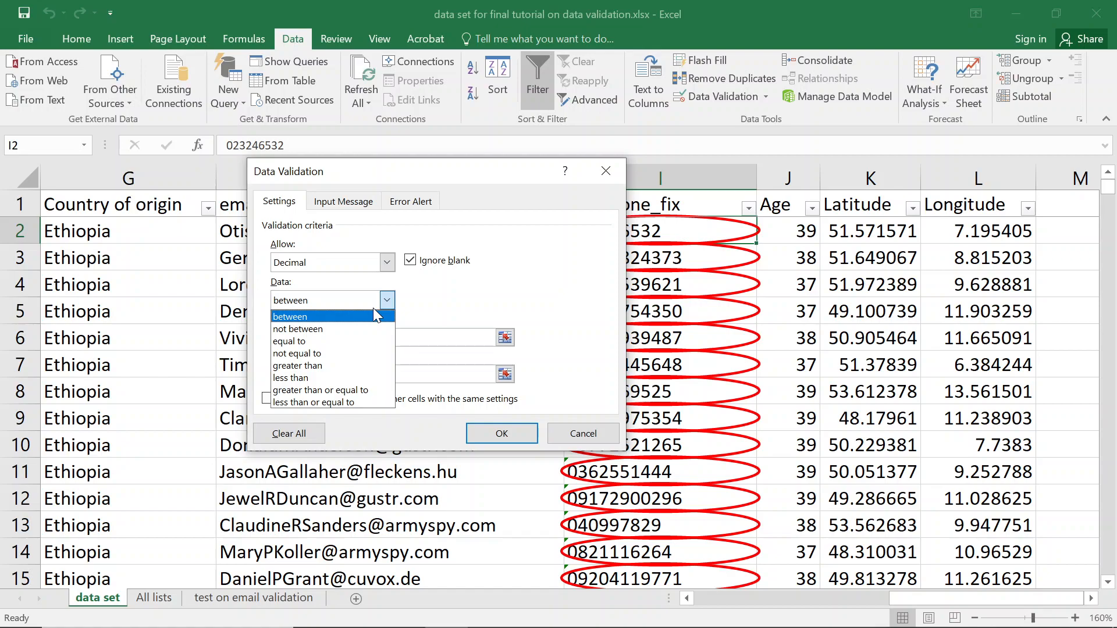
left_click(315, 319)
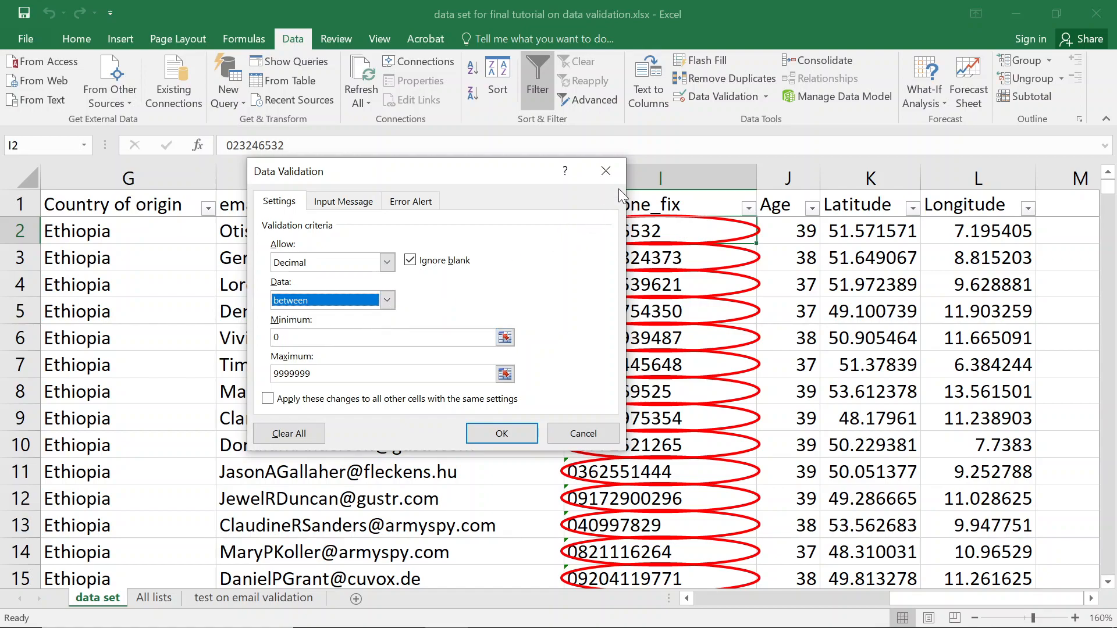
left_click(605, 171)
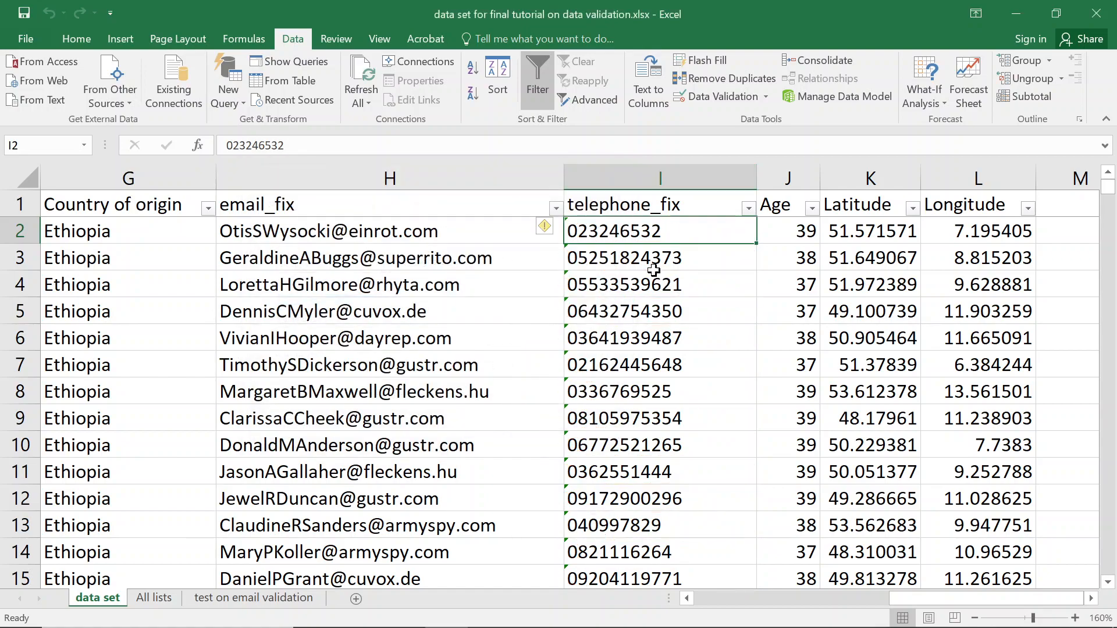
Run Circle Invalid Data twice, dismissing the too-many-invalid-cells warning each time.
left_click(766, 98)
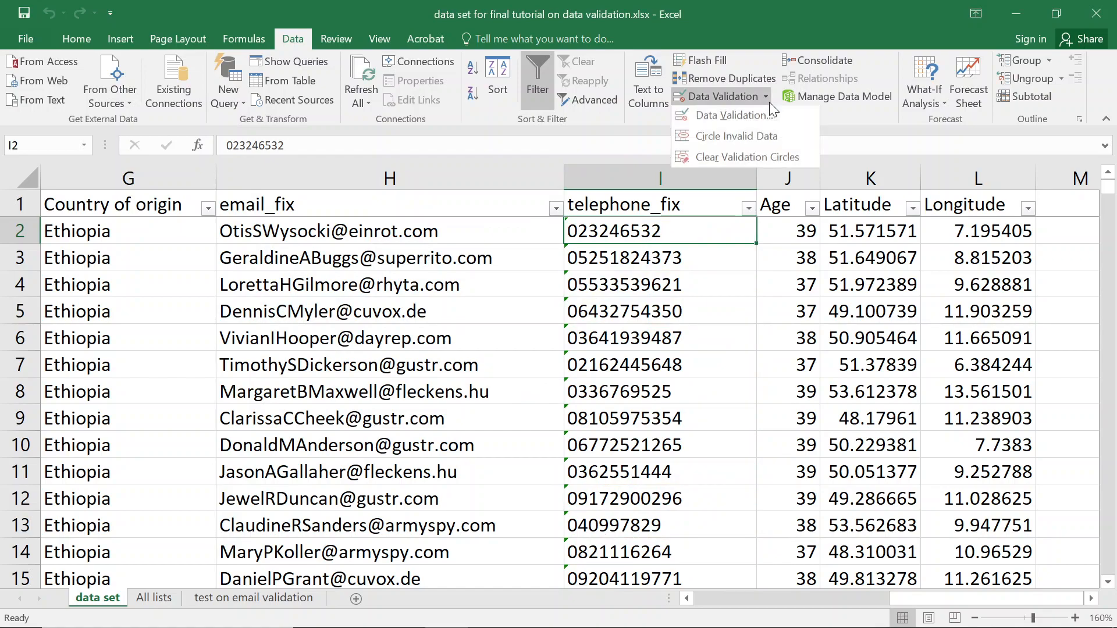
left_click(737, 138)
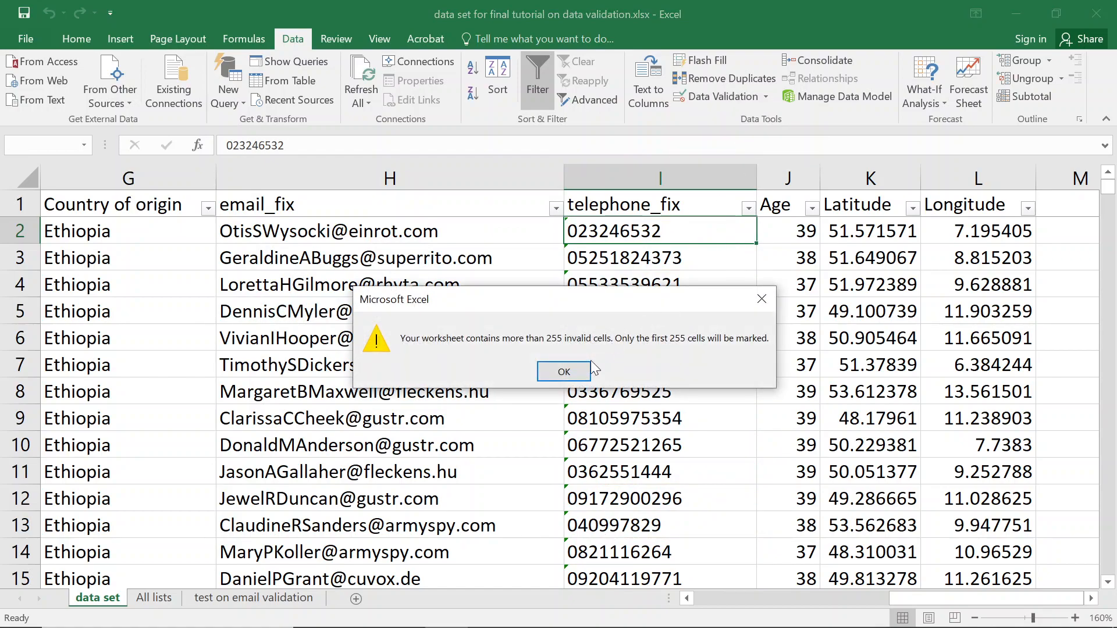
left_click(564, 372)
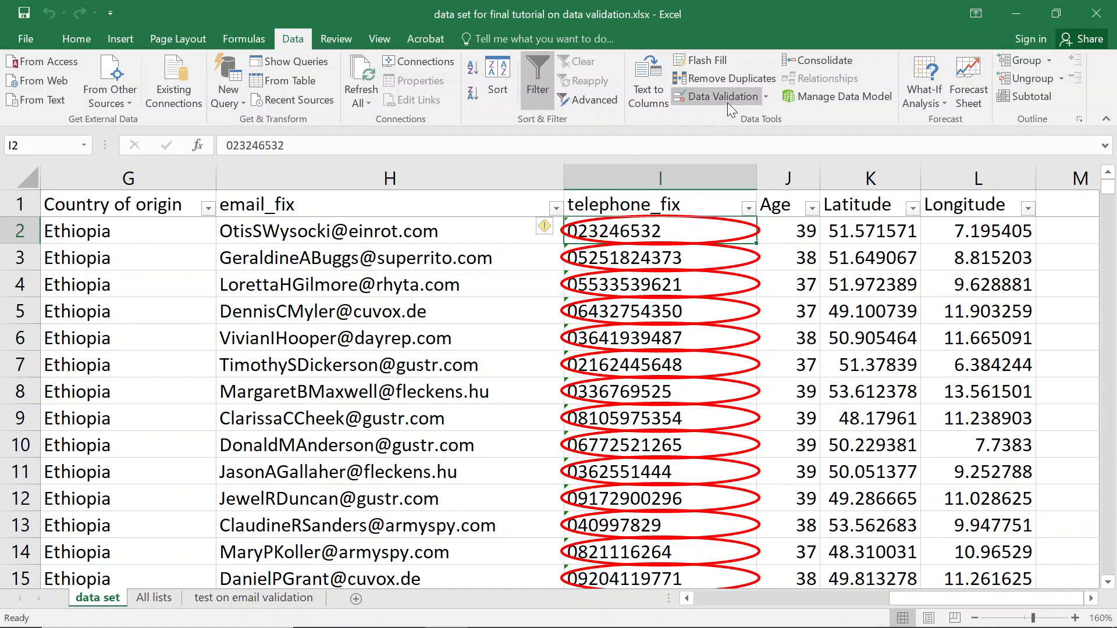
left_click(767, 97)
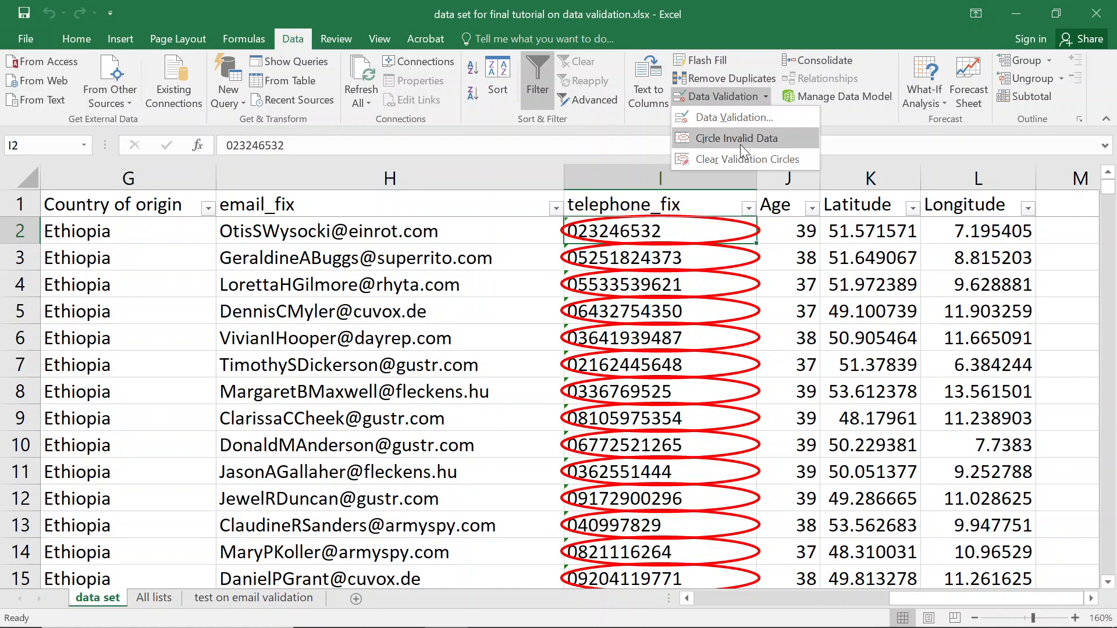
left_click(740, 143)
left_click(564, 371)
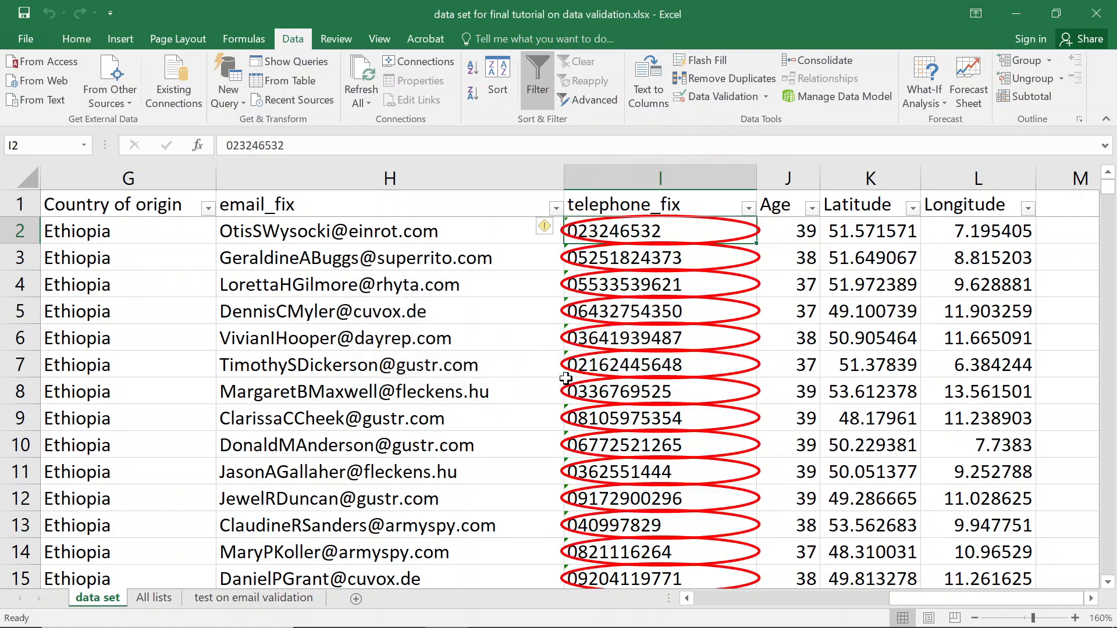
Select the telephone_fix data range I2:I1977.
left_click(636, 207)
key("Down")
key("ctrl+shift+Down")
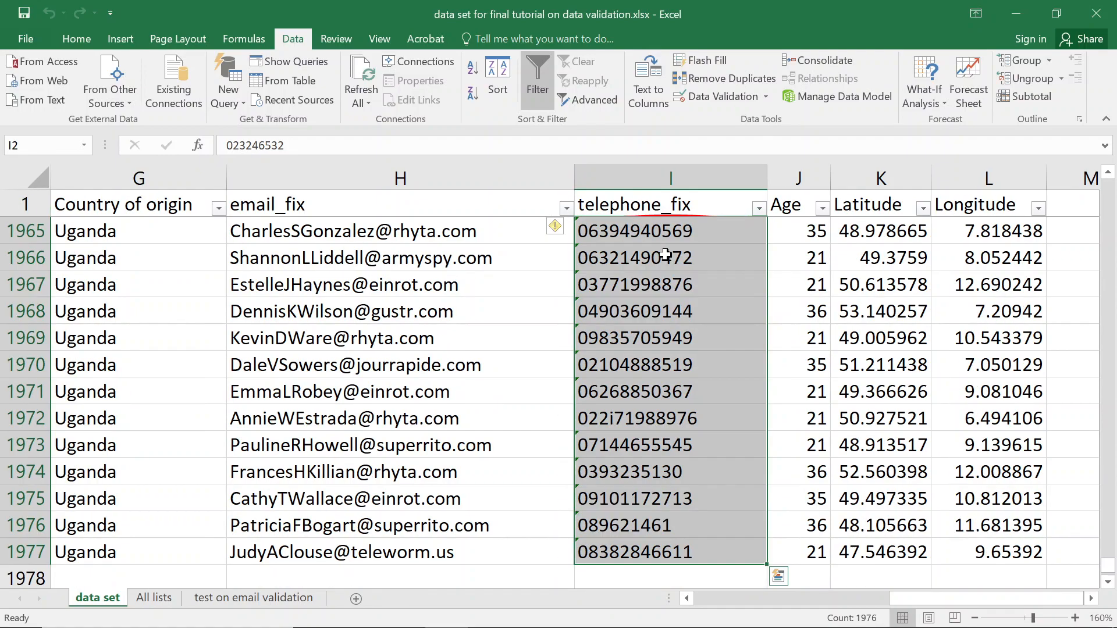
left_click(729, 96)
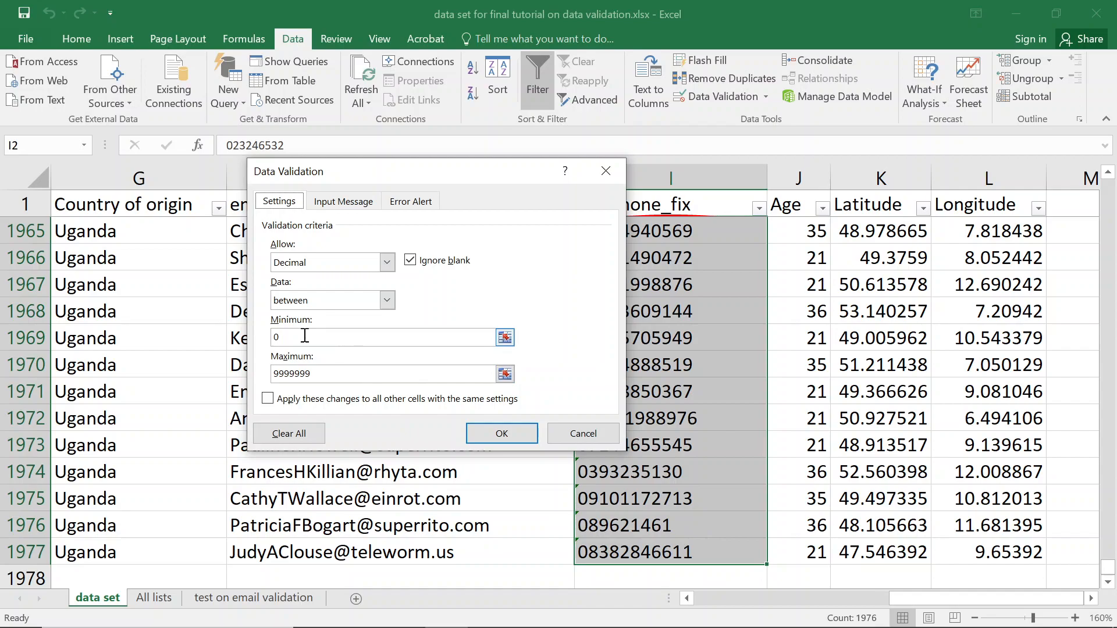
left_click(386, 262)
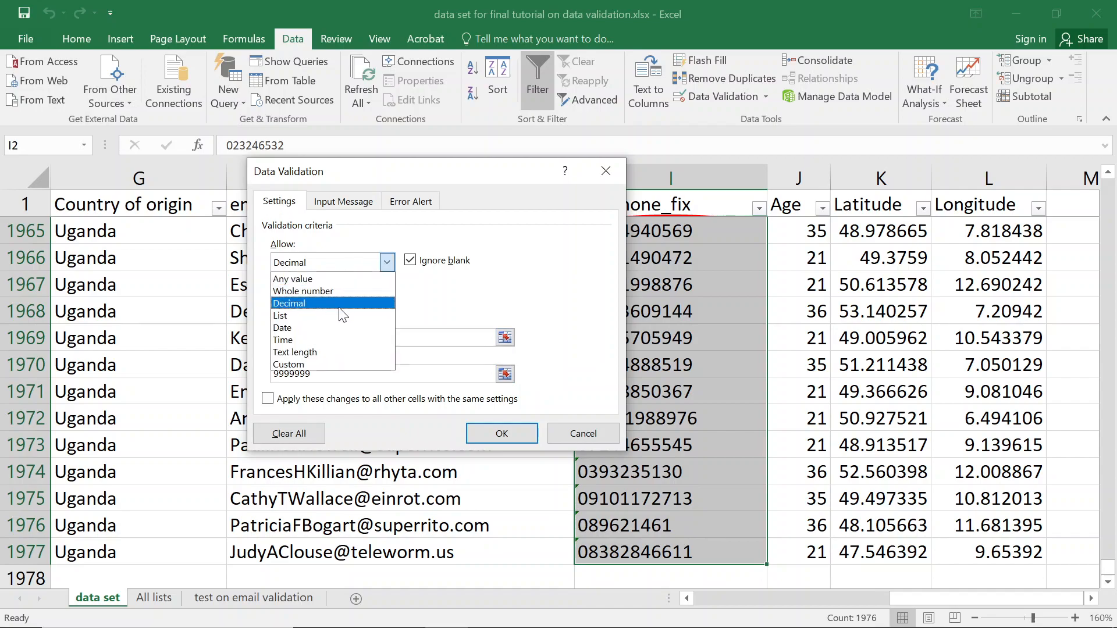
left_click(299, 362)
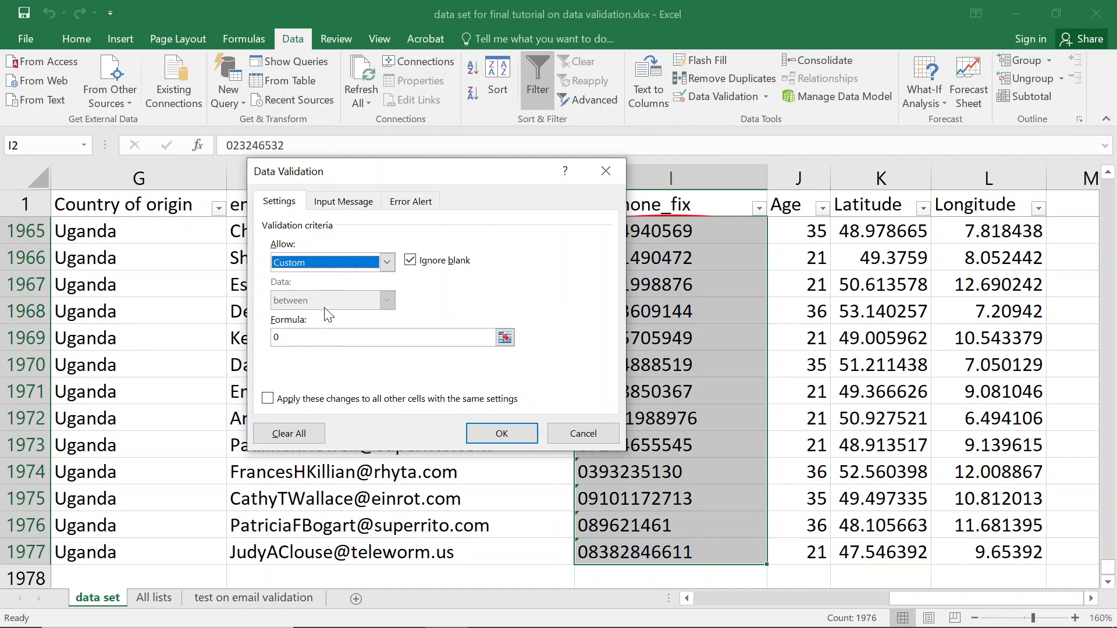
left_click(329, 343)
key("BackSpace")
type("=isnumber")
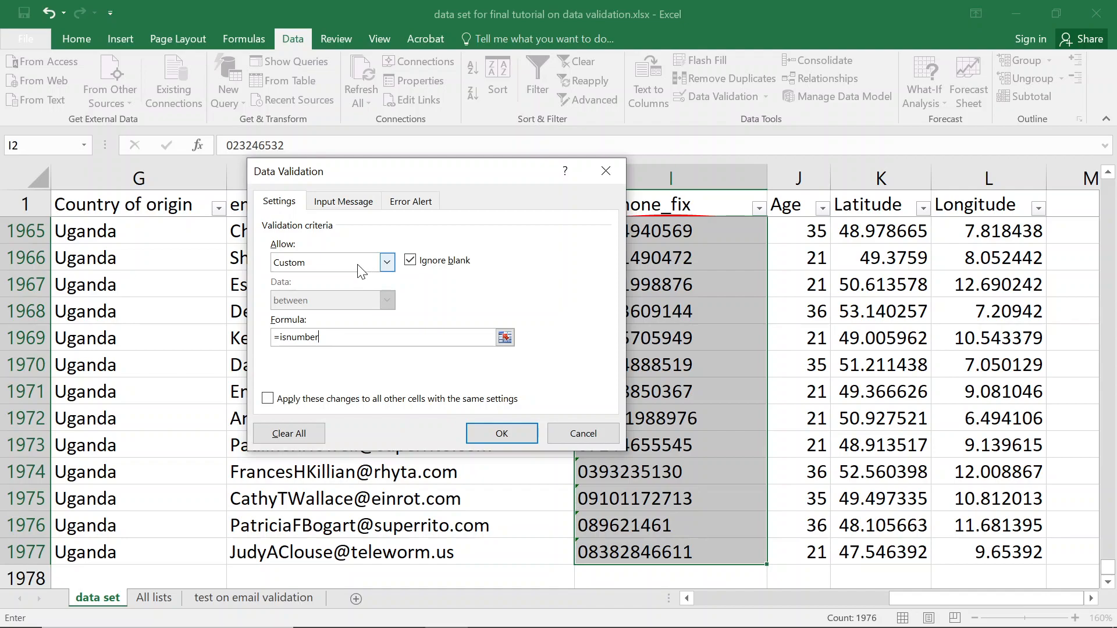
left_click(604, 171)
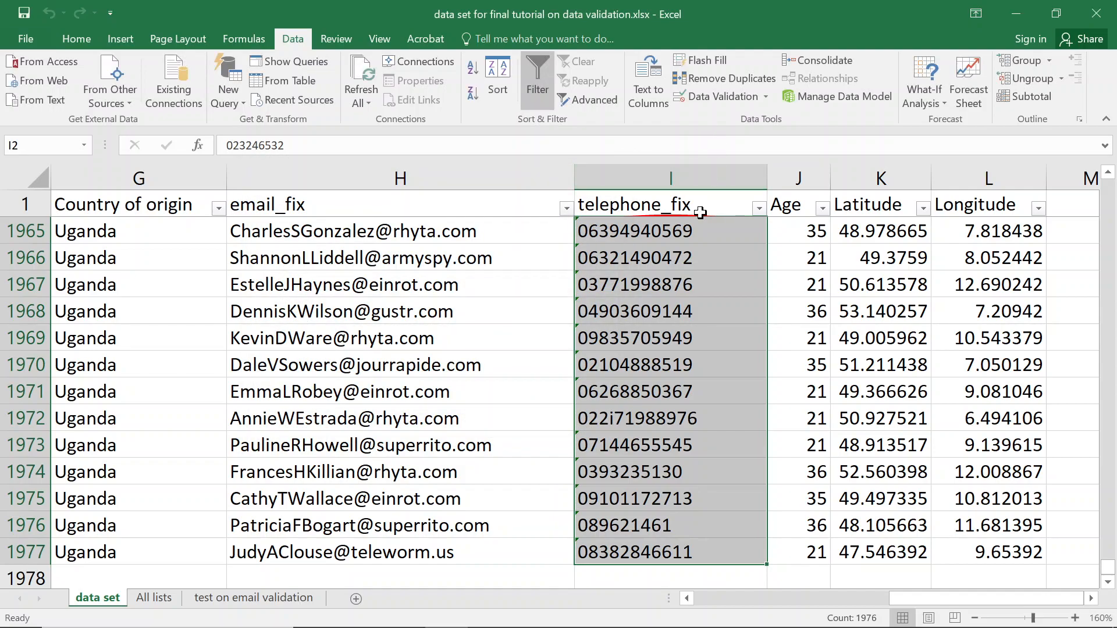
Reopen Data Validation for the telephone numbers and dismiss the low-battery notification.
left_click(724, 98)
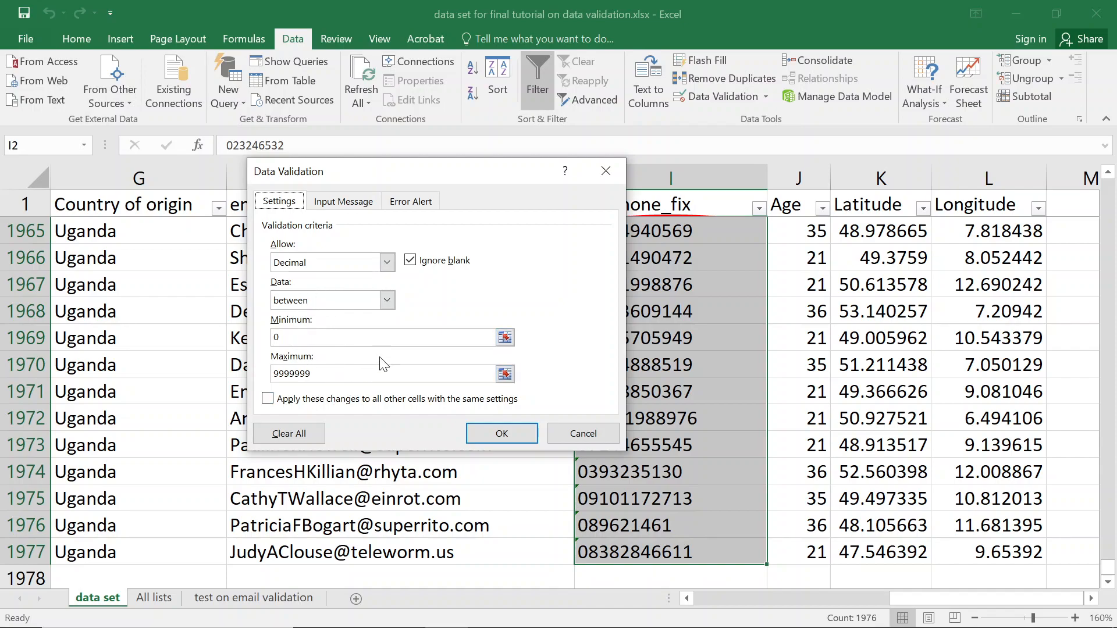
left_click(387, 262)
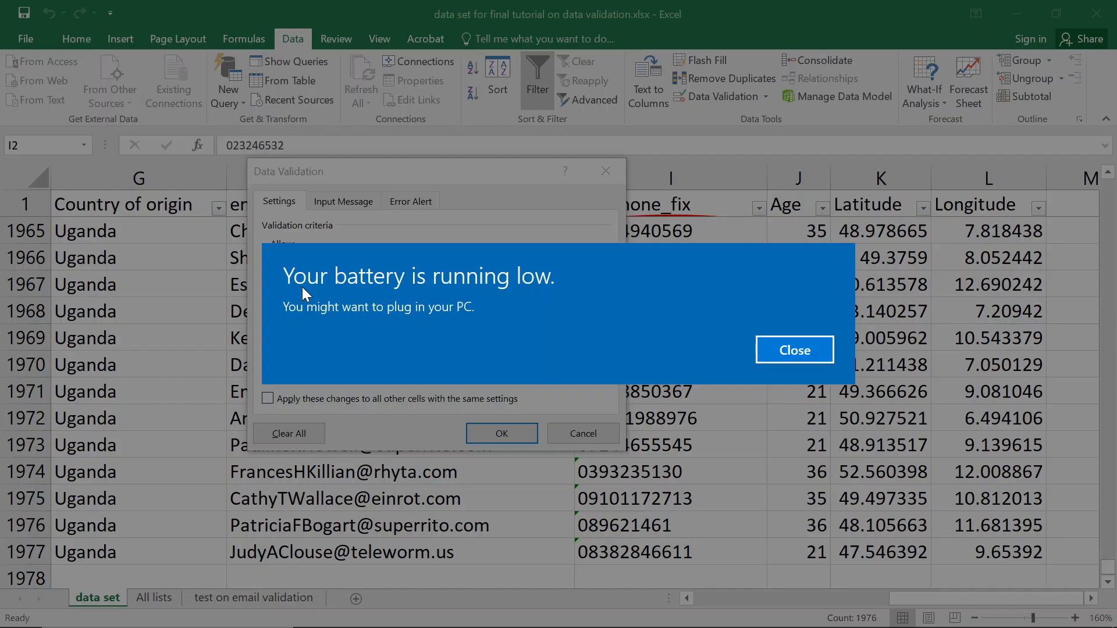
left_click(766, 355)
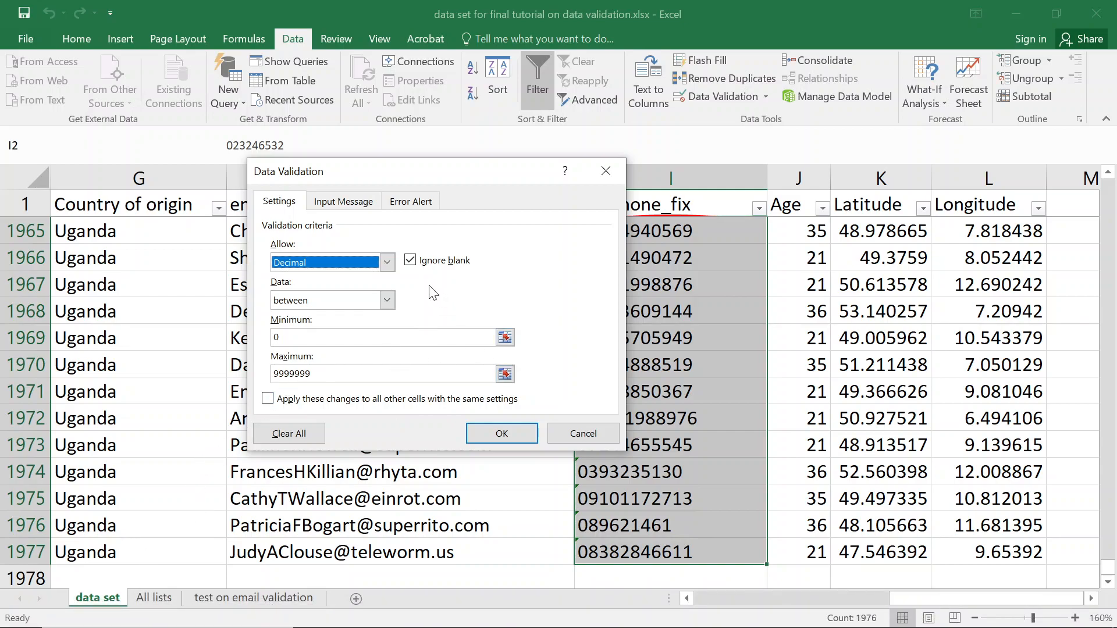
Set Allow to Custom with the formula =ISNUMBER(I2) and apply it.
left_click(392, 265)
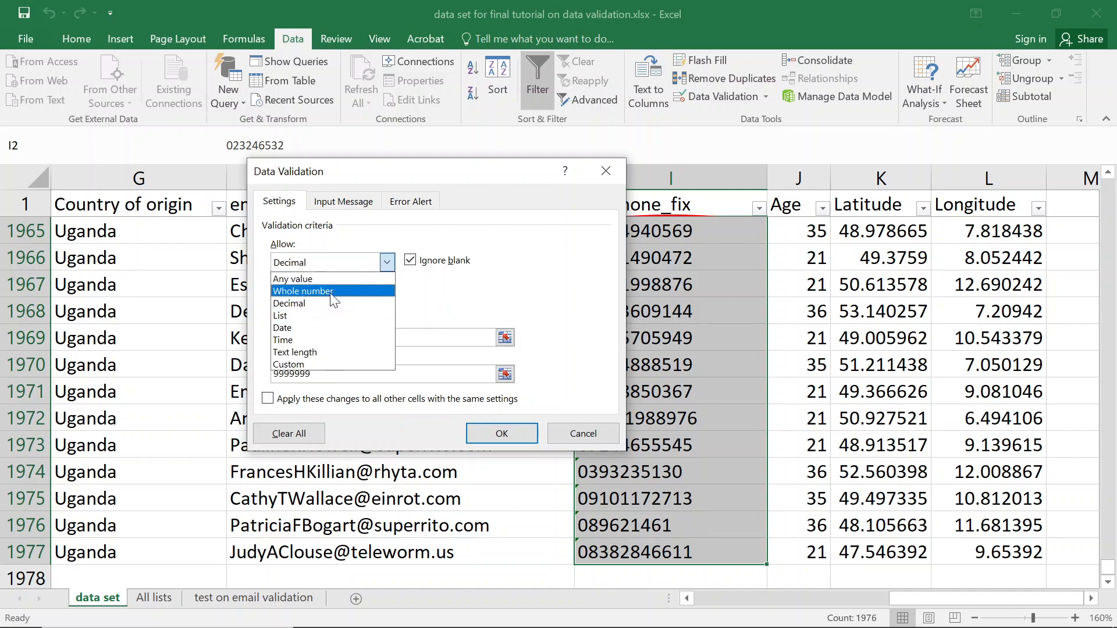
left_click(303, 364)
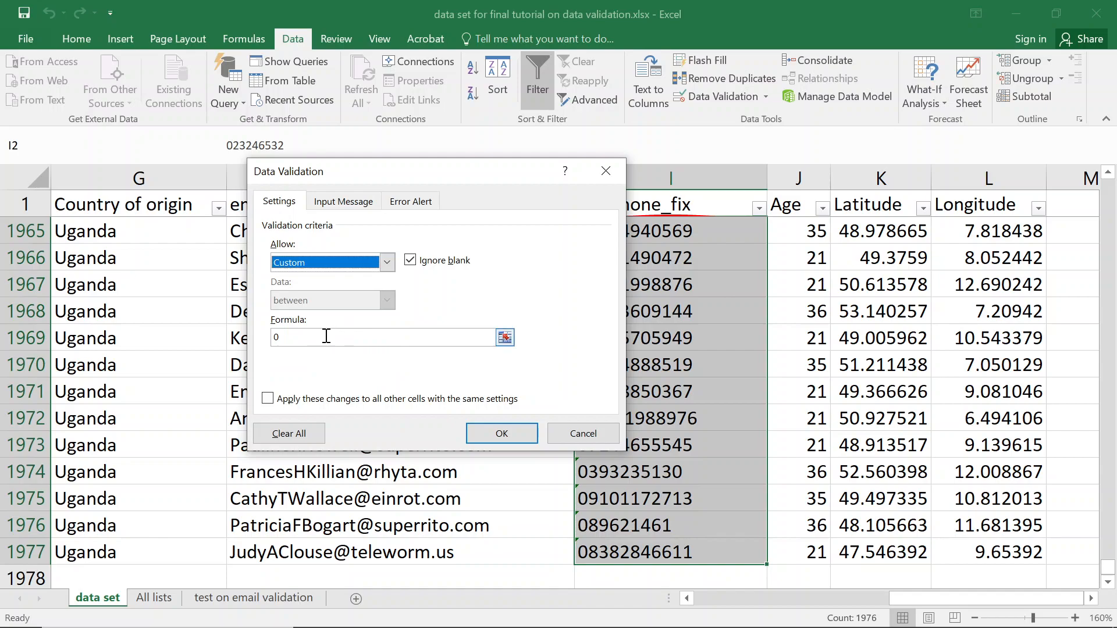
left_click(294, 337)
type("0")
key("BackSpace")
type("=isnm")
key("BackSpace")
key("BackSpace")
key("BackSpace")
key("BackSpace")
type("isnumber")
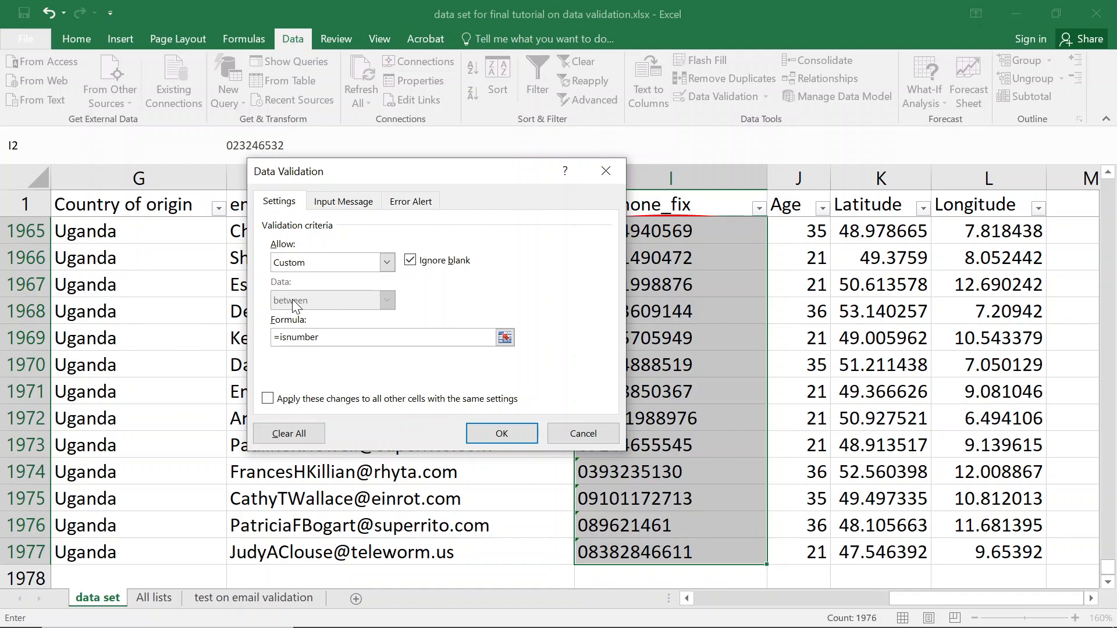
type("(i2)")
key("Return")
key("Return")
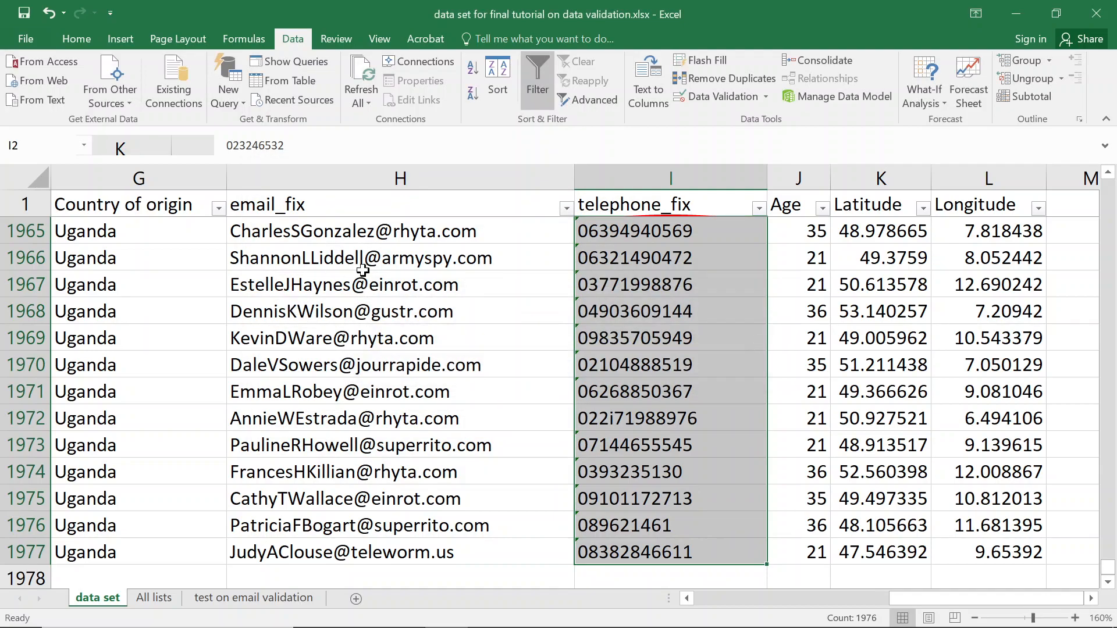
Circle the entries failing the =ISNUMBER(I2) rule, accepting the invalid-cells warning.
left_click(768, 96)
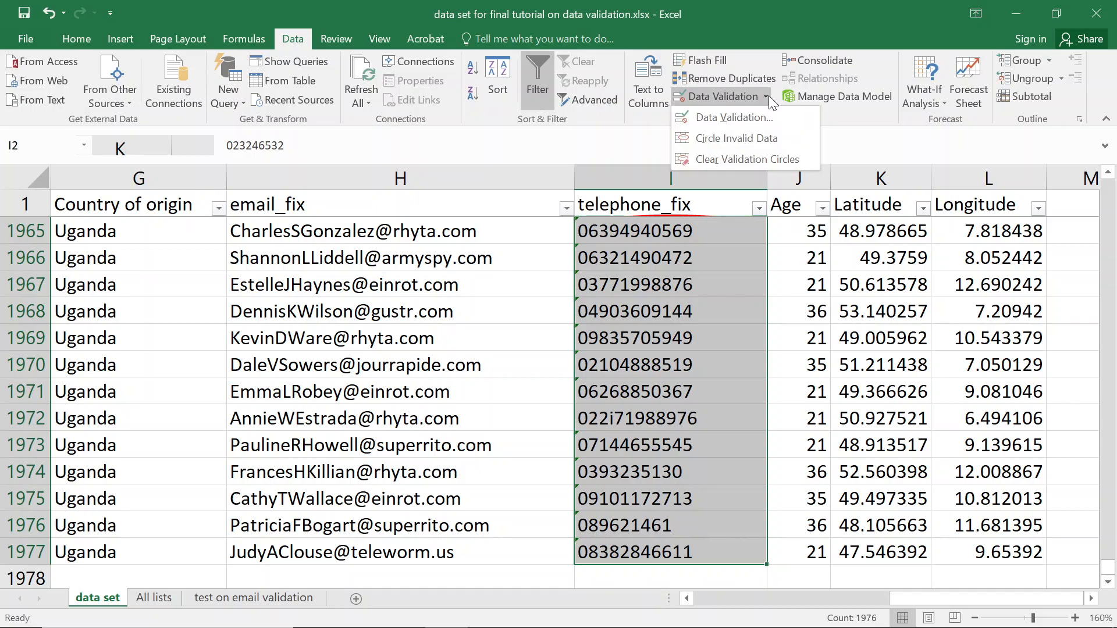
left_click(746, 138)
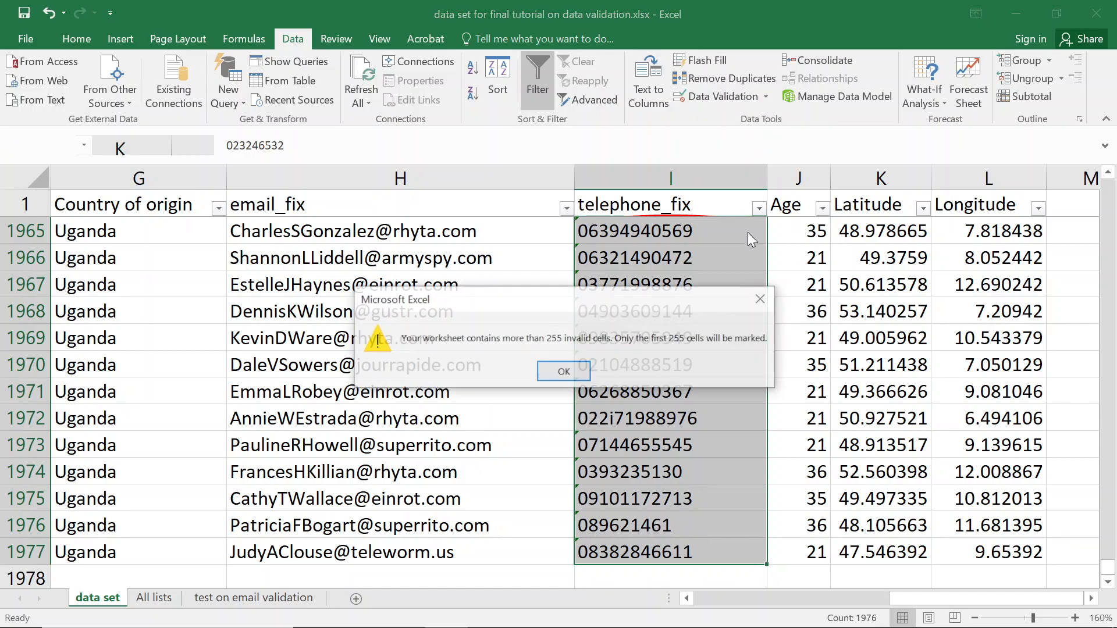
left_click(563, 371)
scroll(640, 330, "up", 4)
scroll(639, 330, "up", 9)
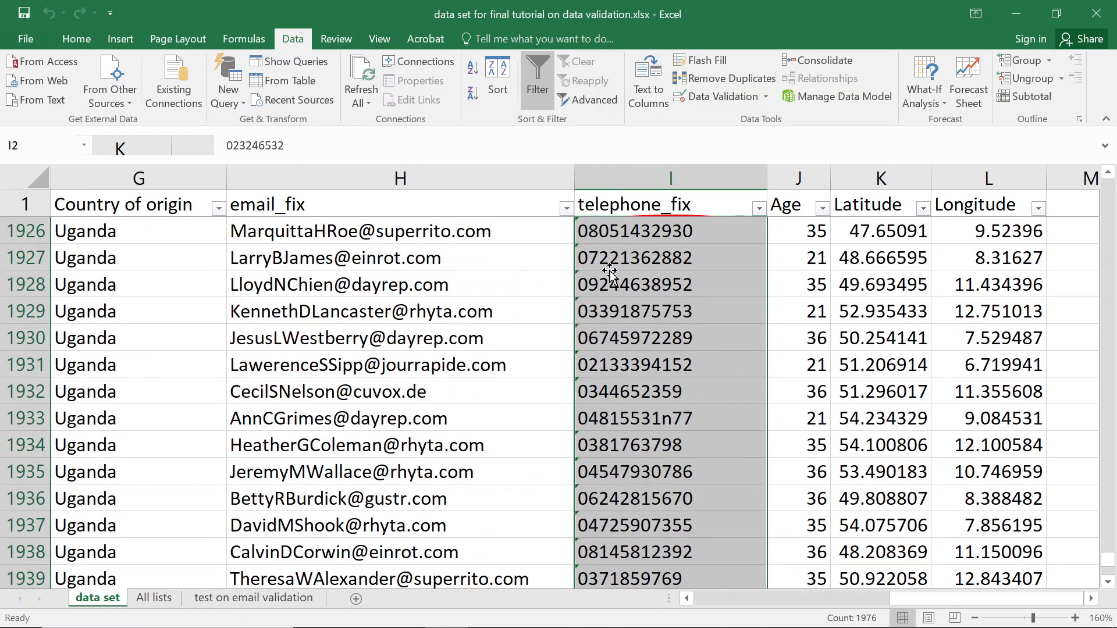
Review column I from top to bottom, then reselect I2:I1977.
left_click(616, 185)
key("Return")
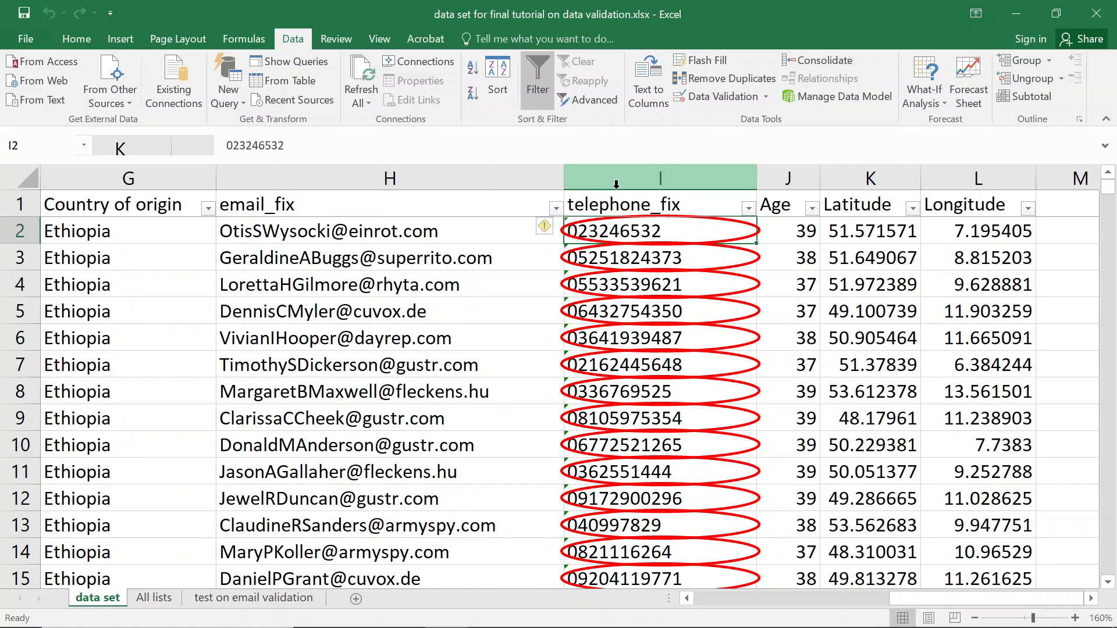
key("Return")
key("ctrl+Down")
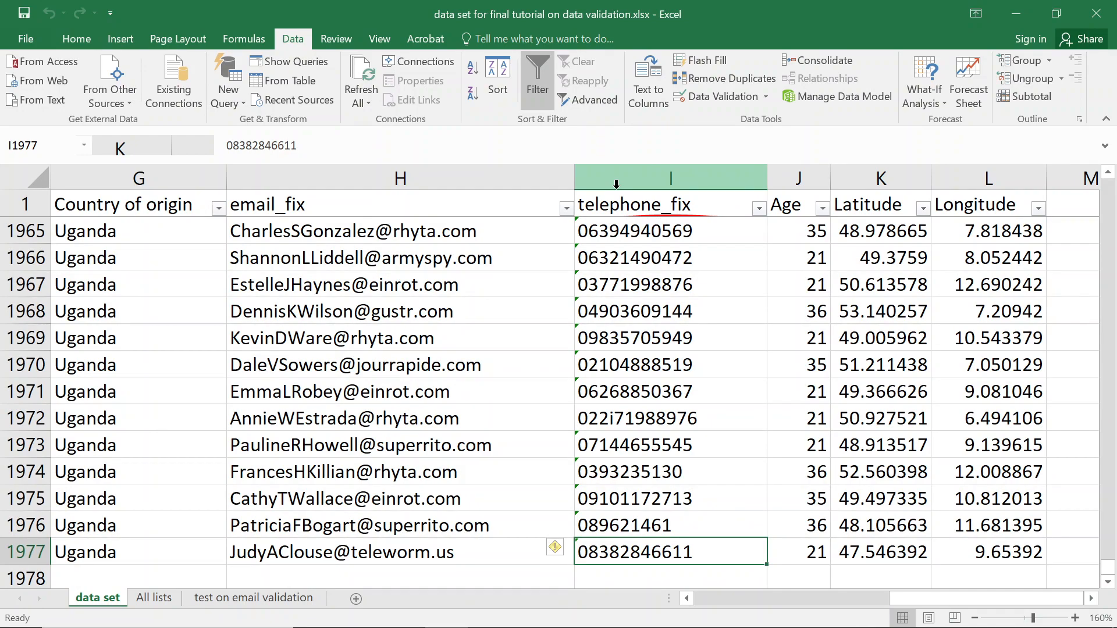
key("ctrl+Up")
key("Down")
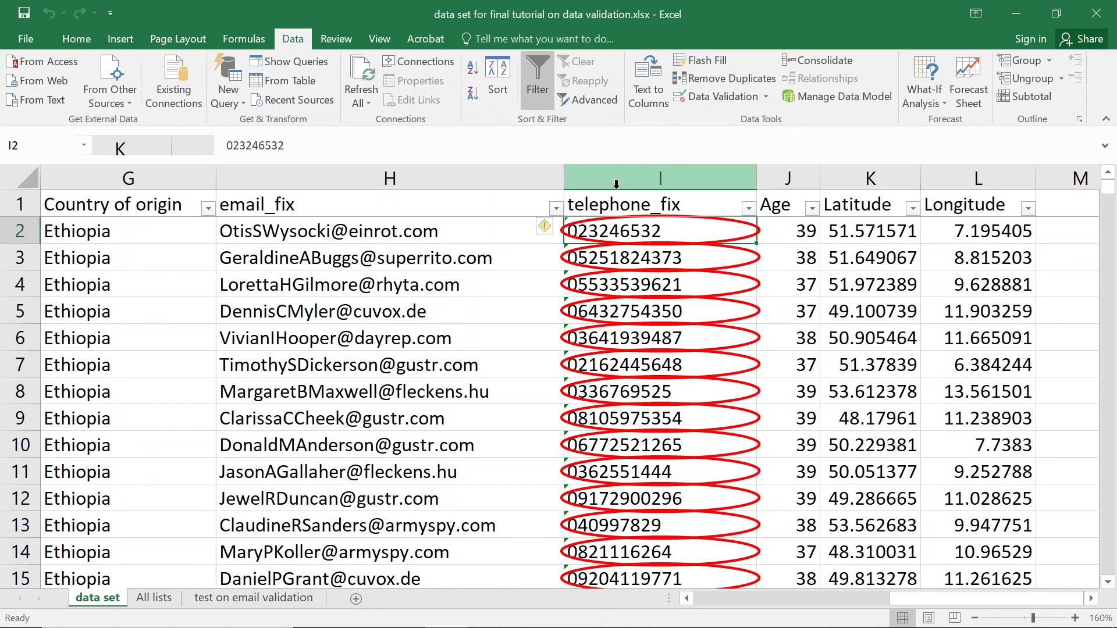
key("ctrl+shift+Down")
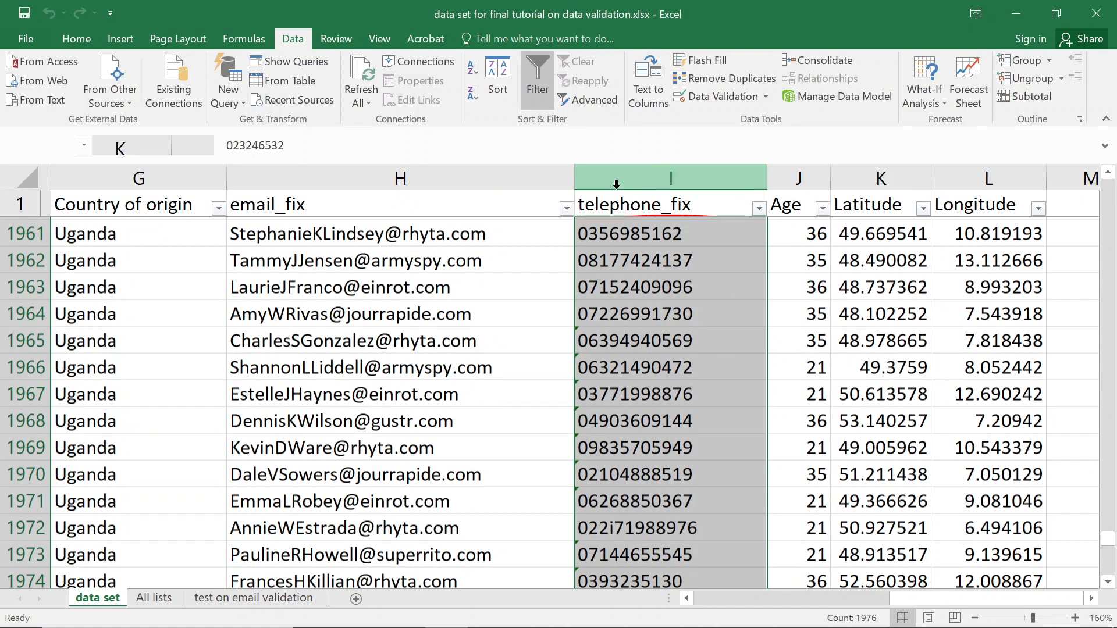
left_click(700, 96)
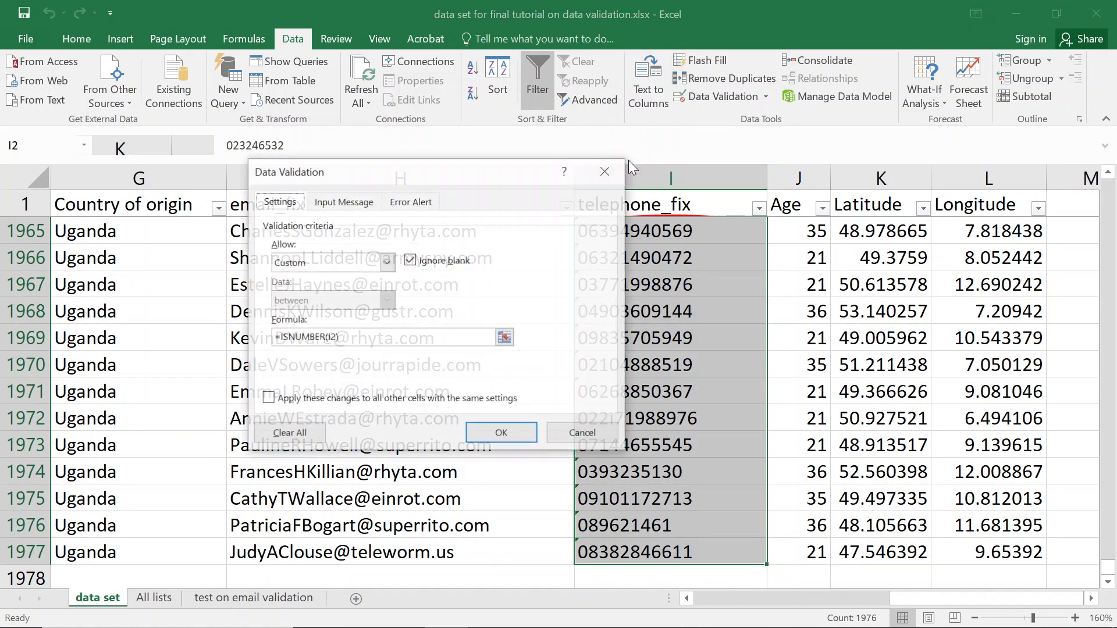
left_click_drag(355, 337, 280, 335)
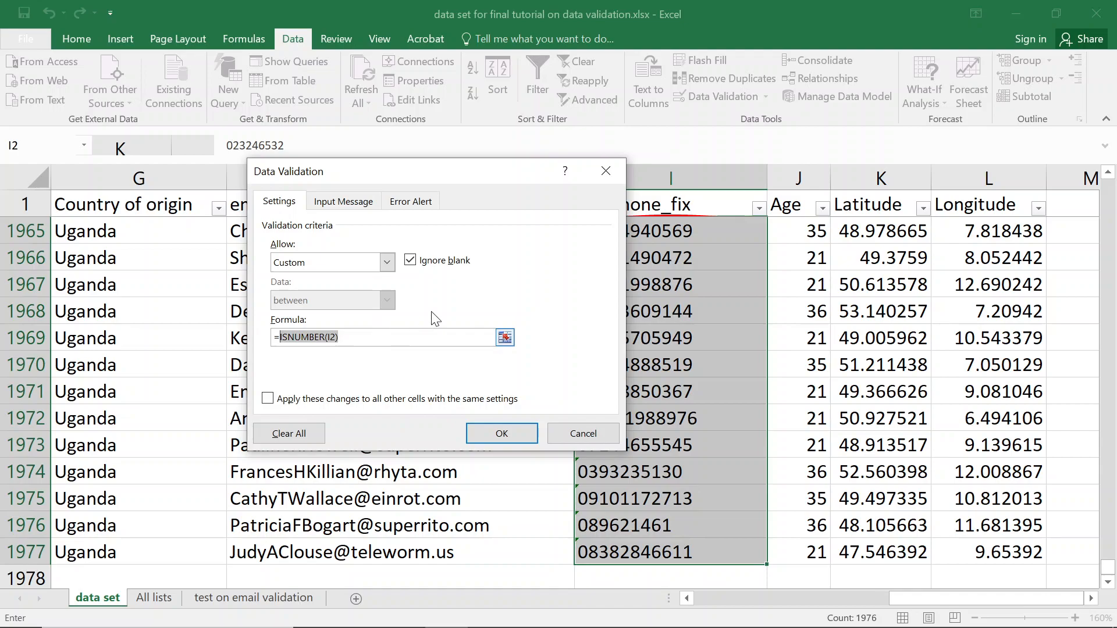
left_click(606, 174)
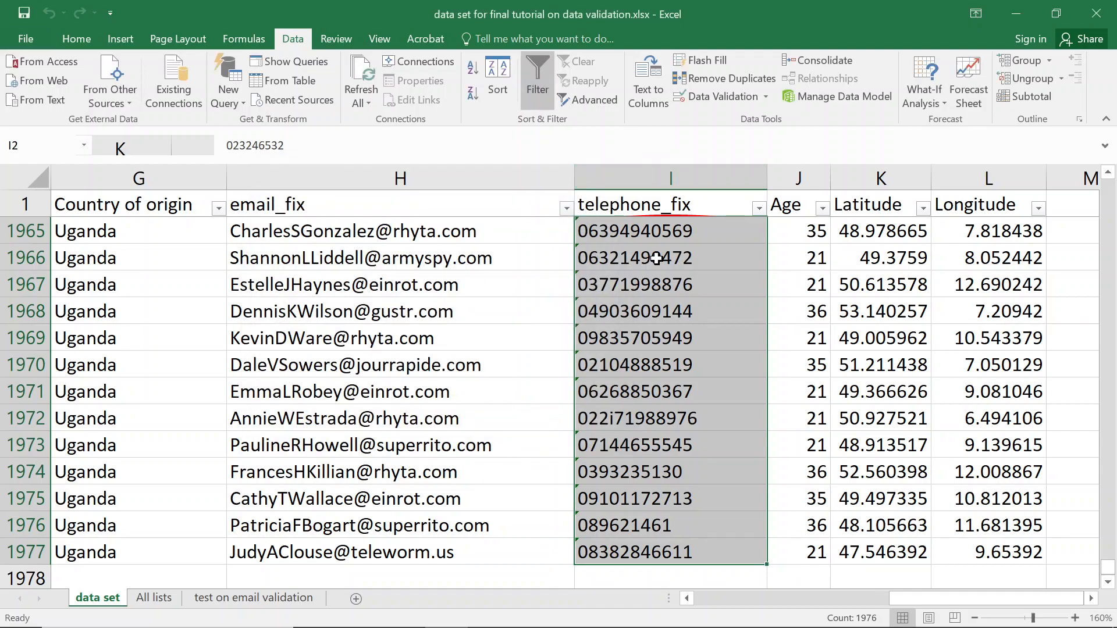
left_click(677, 205)
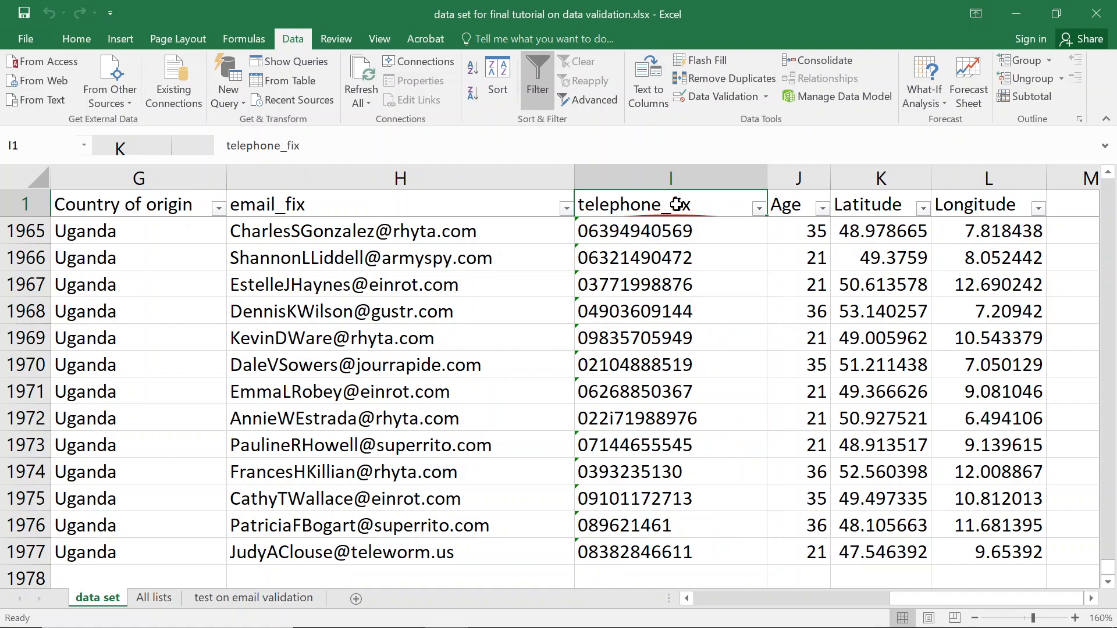
Review and confirm the telephone_fix number-only =ISNUMBER(I2) validation rule.
key("Down")
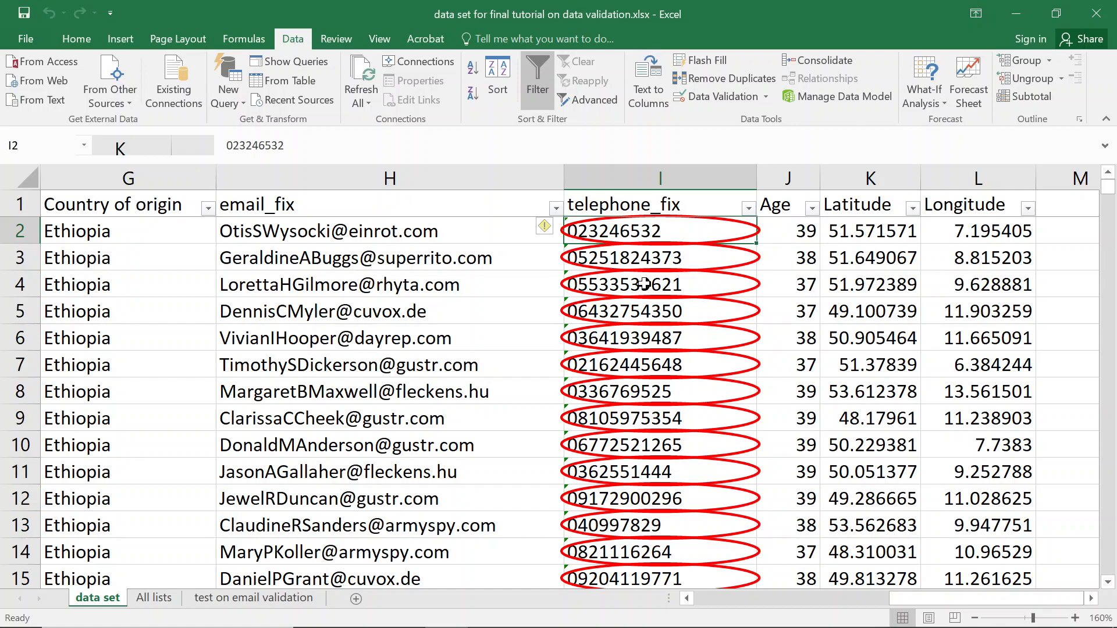
left_click(812, 209)
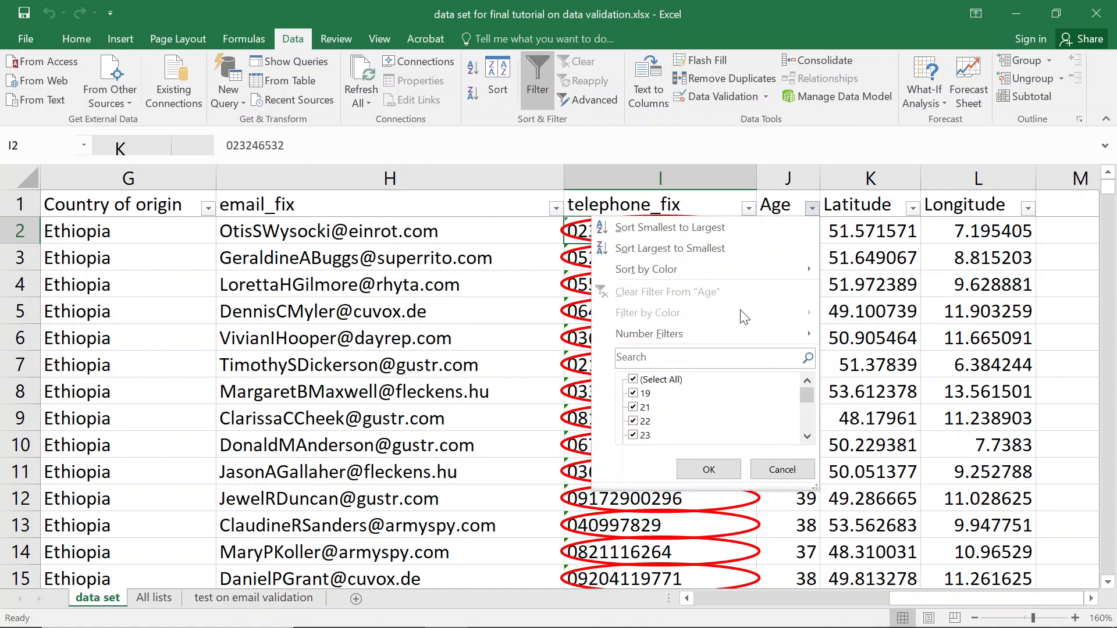
left_click(756, 206)
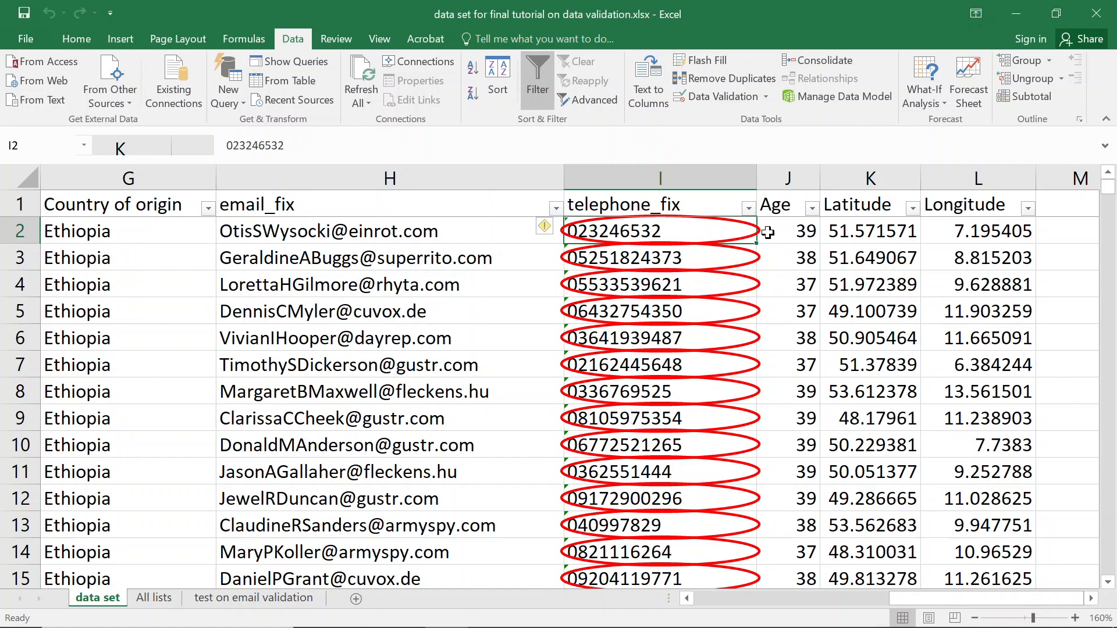
left_click(716, 97)
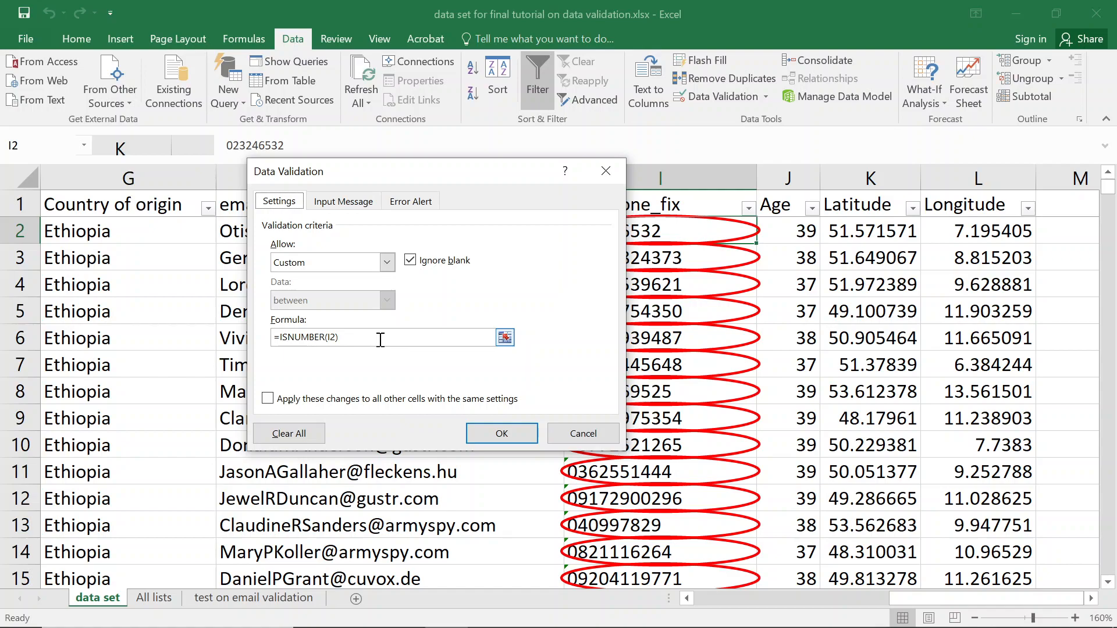
left_click(497, 431)
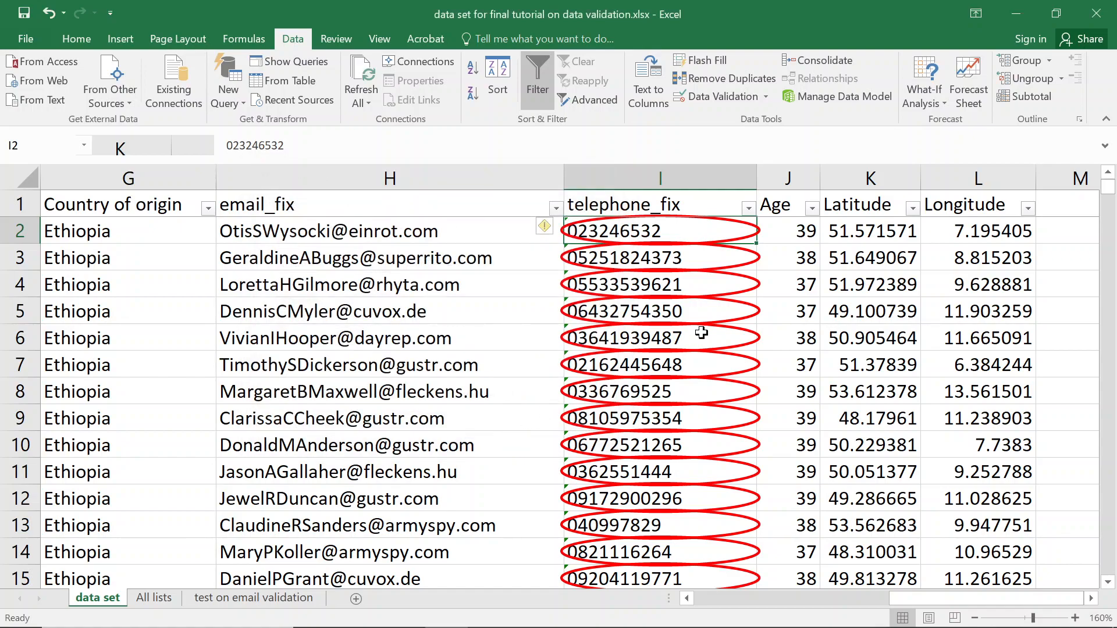
Open the validation rule for the first Age value in J2.
left_click(803, 213)
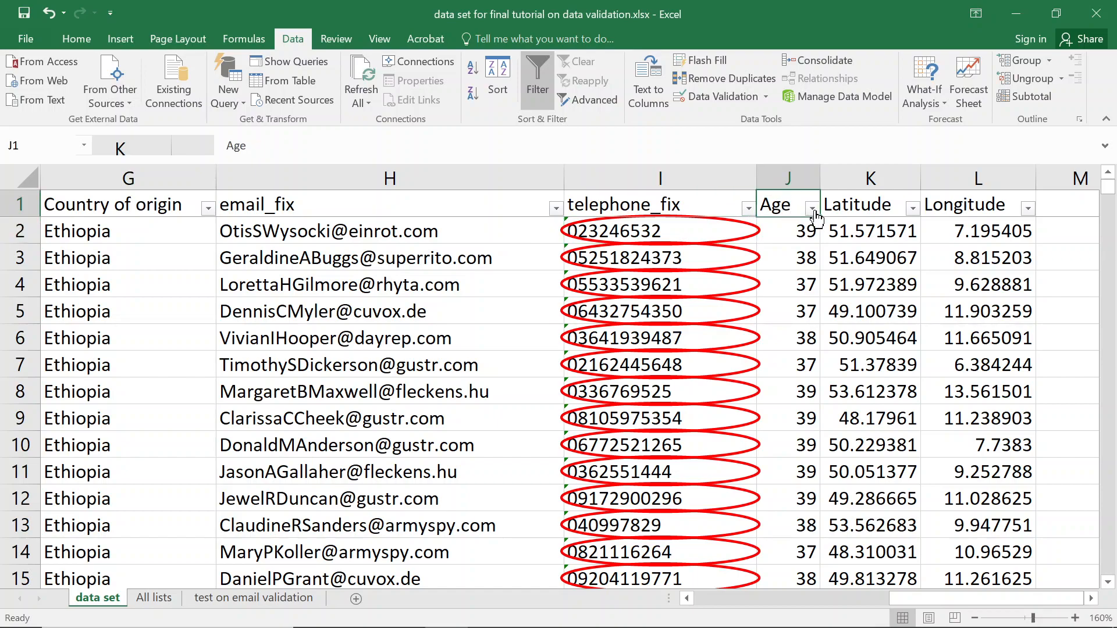
left_click(804, 229)
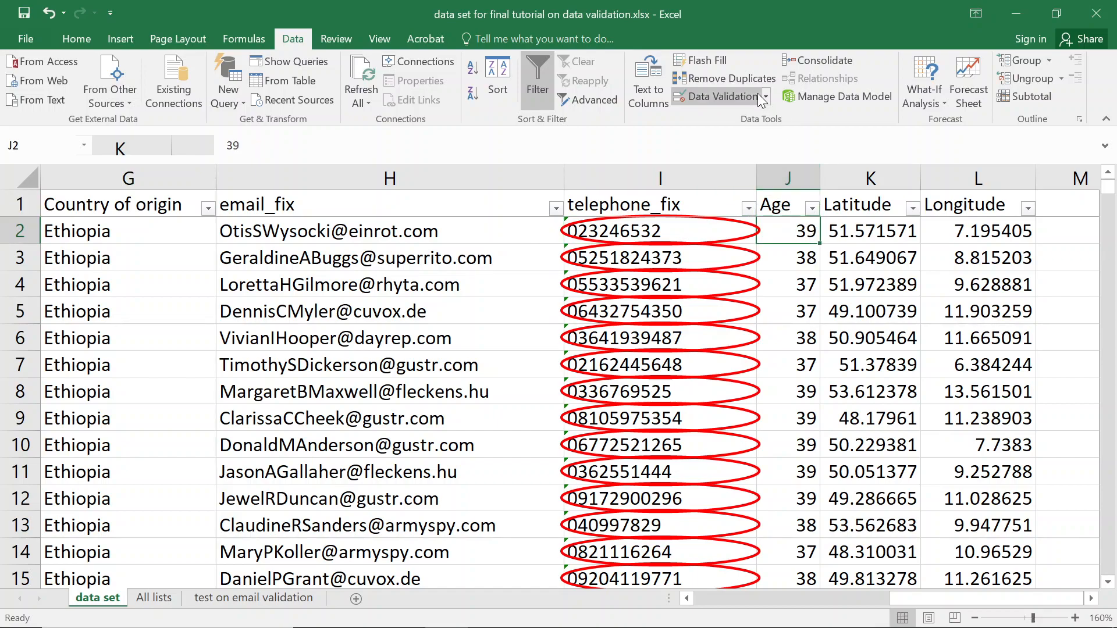
left_click(723, 99)
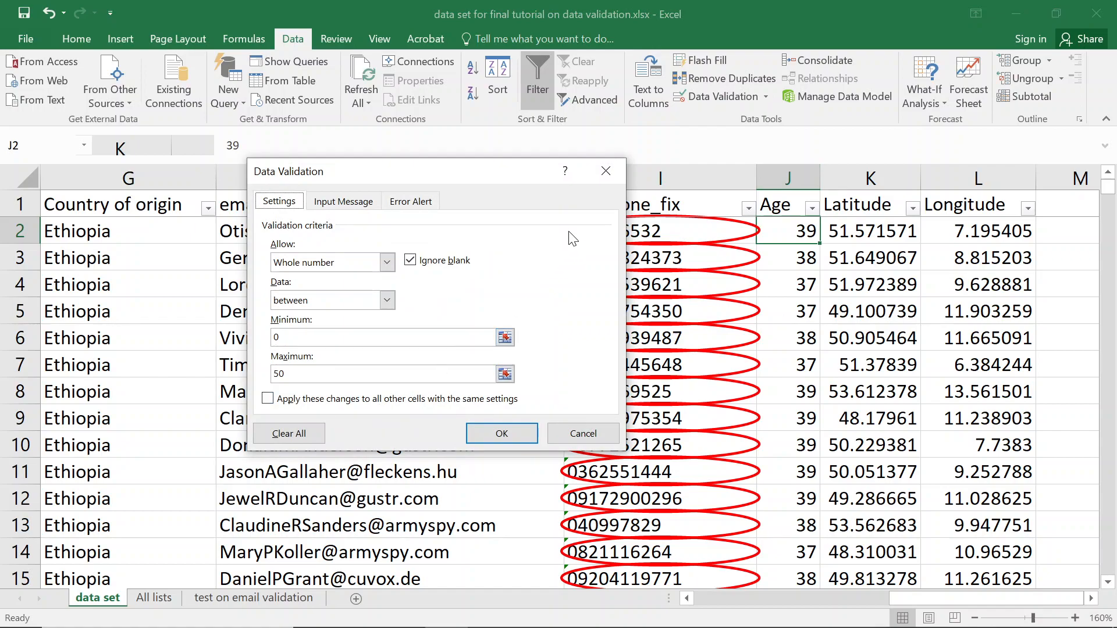
Close the validation rule and hide the telephone_fix column.
left_click(607, 171)
right_click(687, 174)
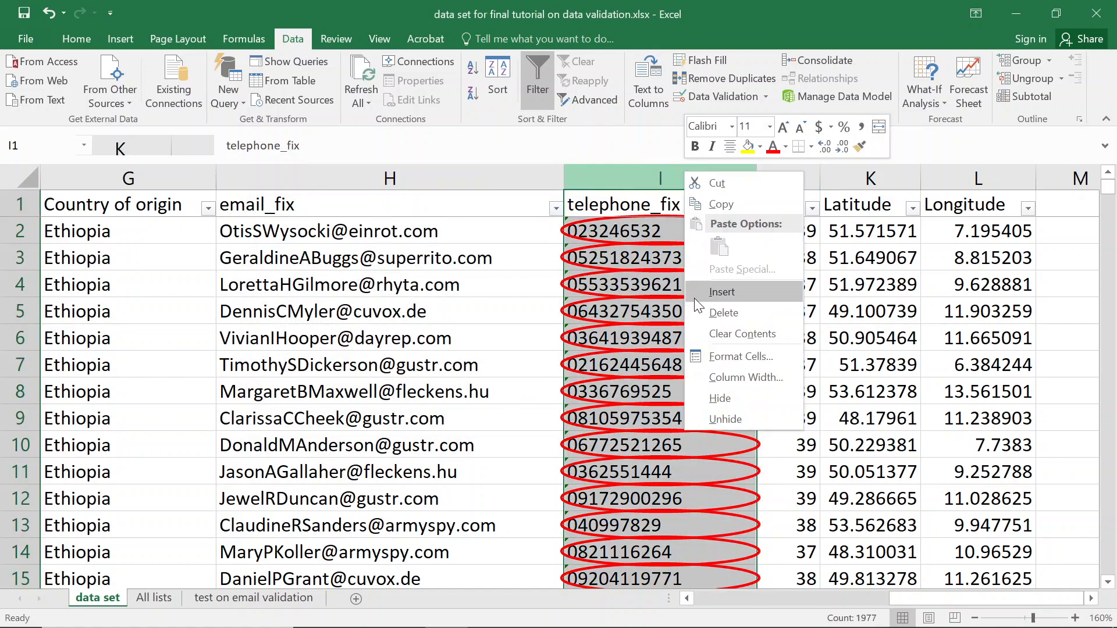
left_click(720, 400)
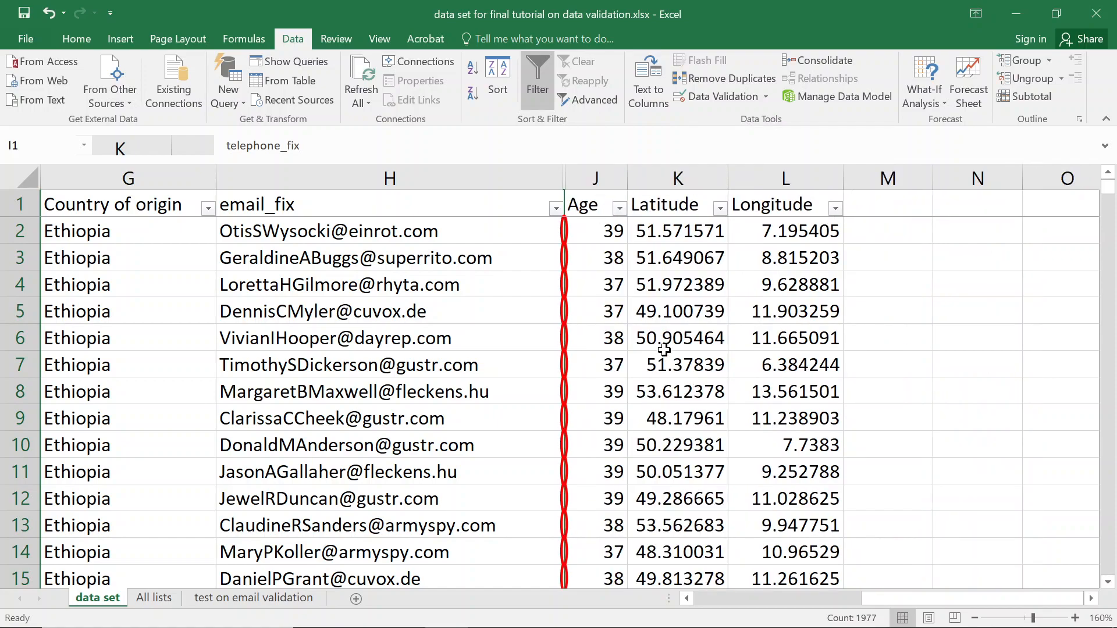
Circle invalid data with telephone_fix hidden, dismissing the too-many-invalid-cells warning.
left_click(597, 208)
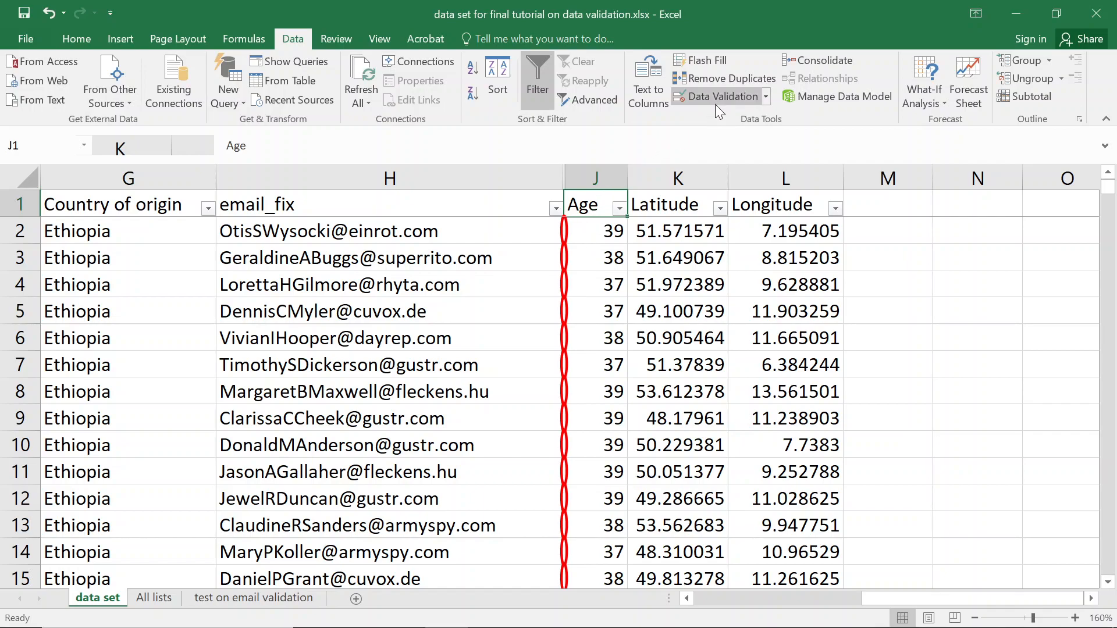
left_click(766, 96)
left_click(727, 139)
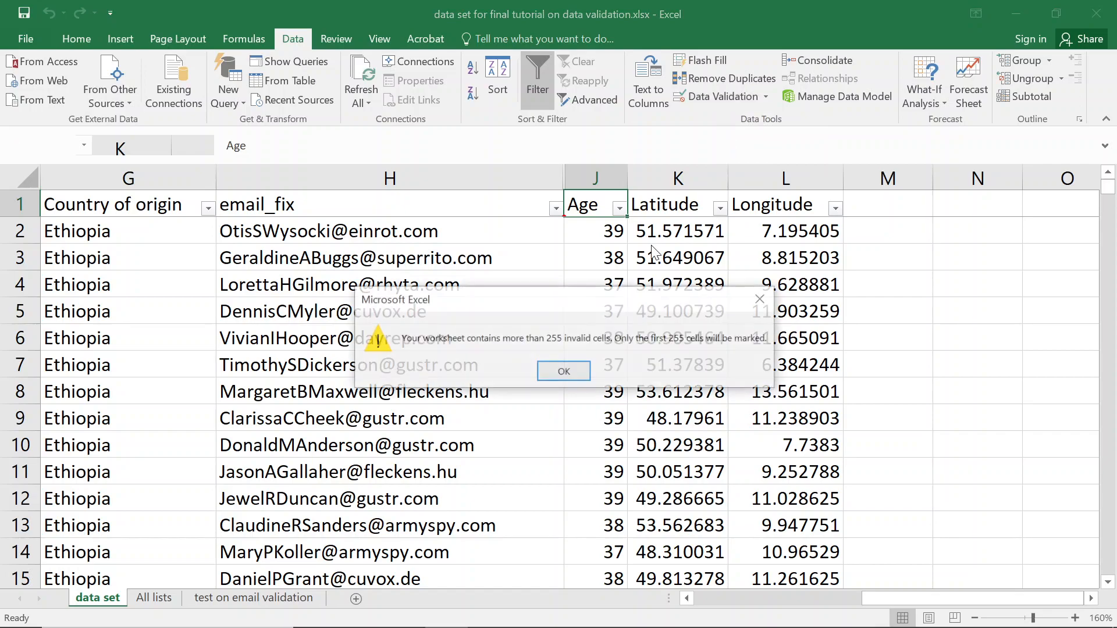
left_click(567, 370)
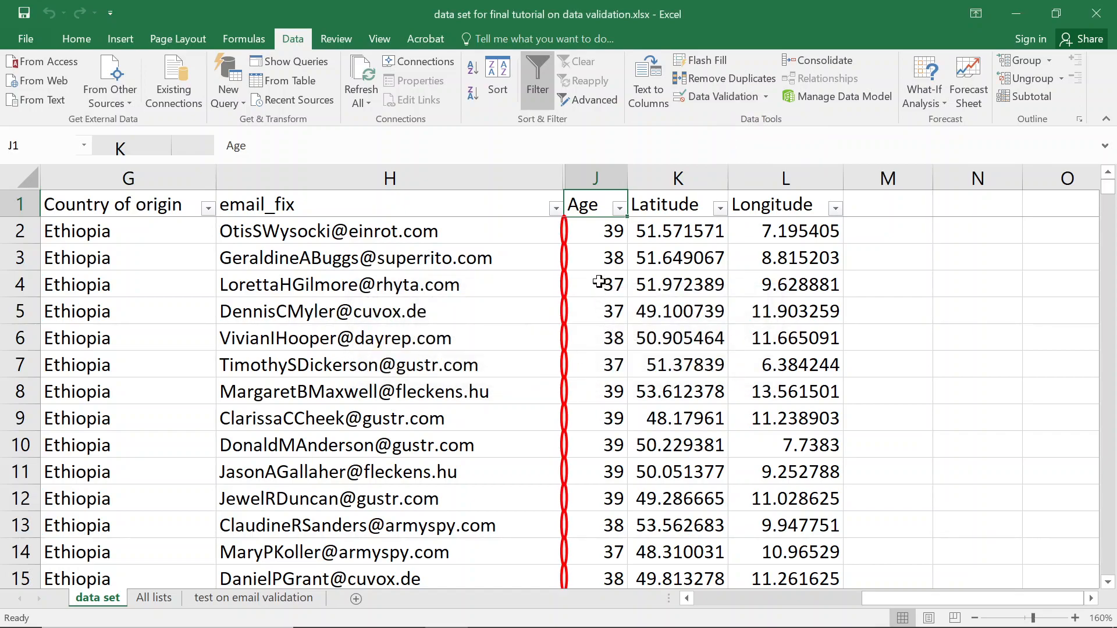
Unhide the telephone_fix column near the age-75 rows.
scroll(603, 320, "down", 20)
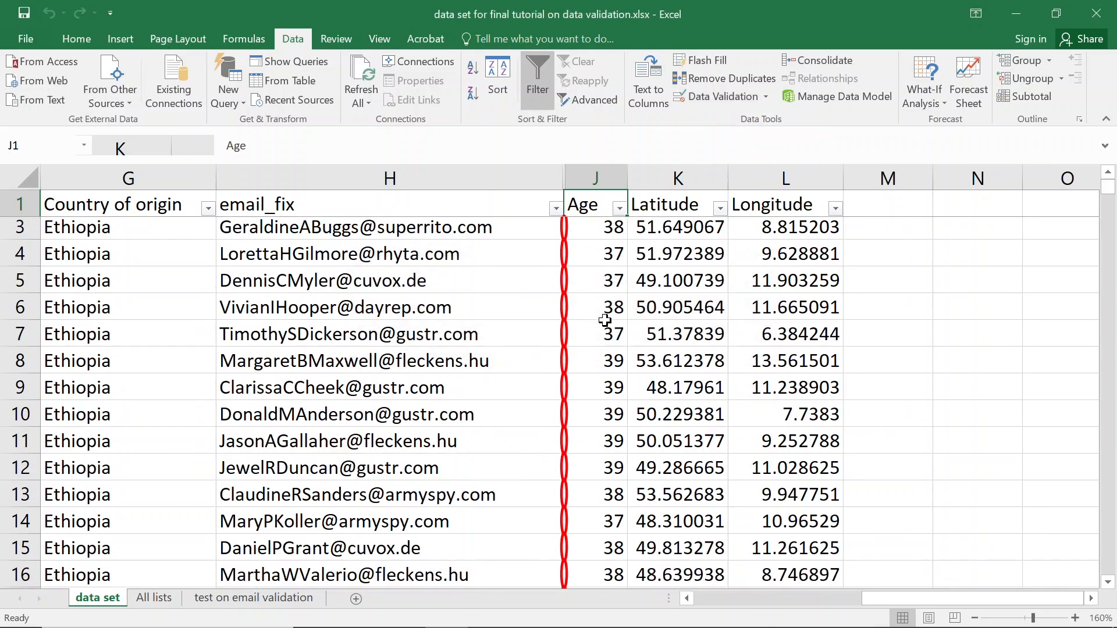
scroll(604, 319, "down", 20)
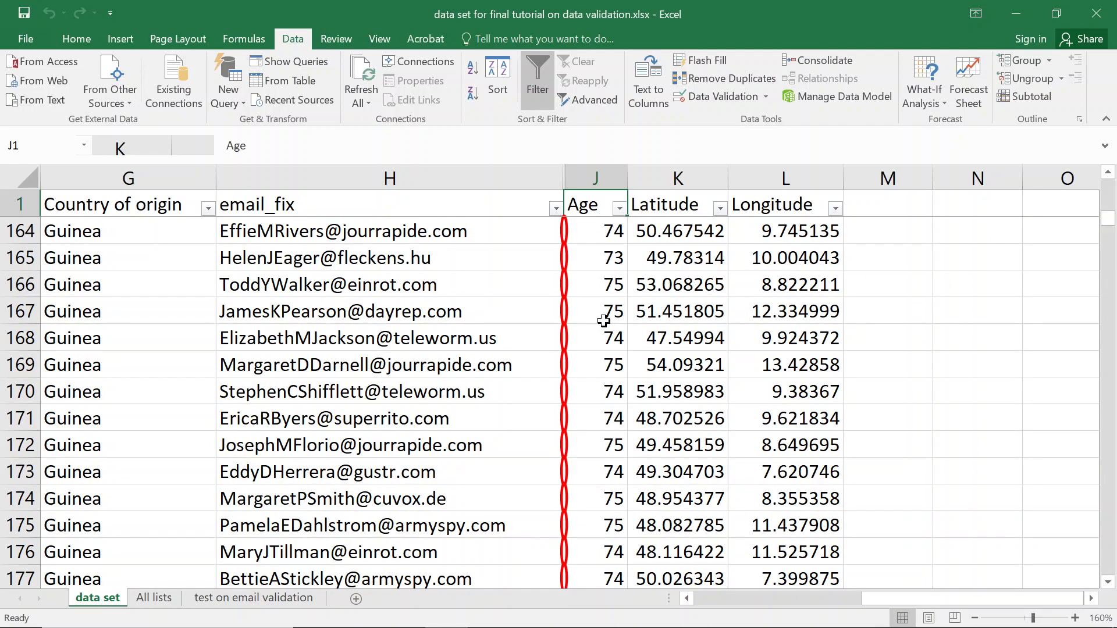
left_click(605, 365)
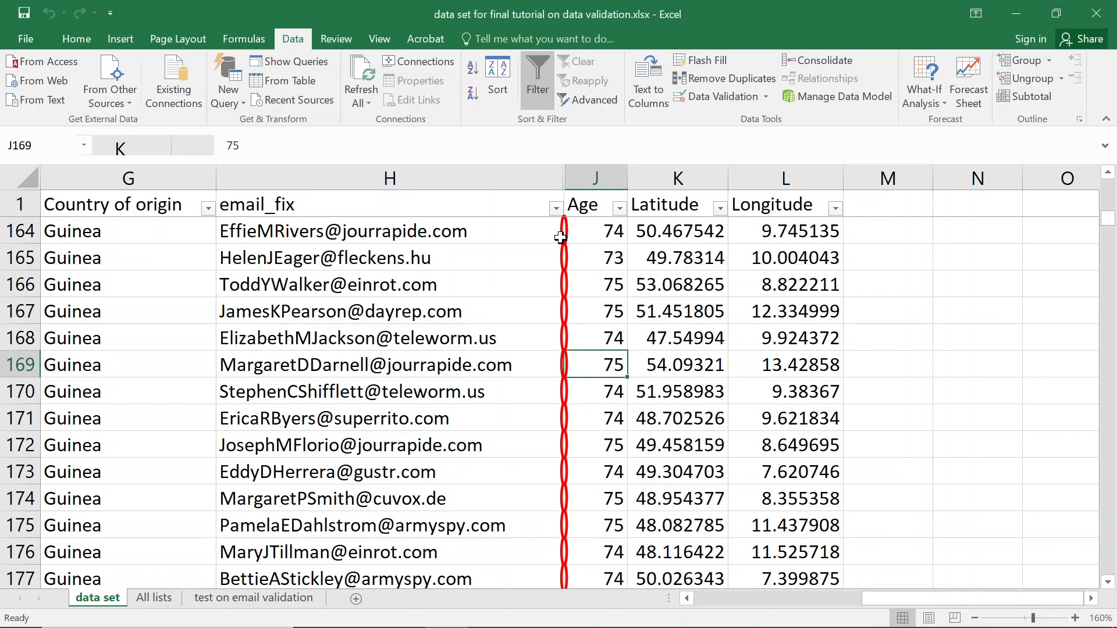
double_click(566, 178)
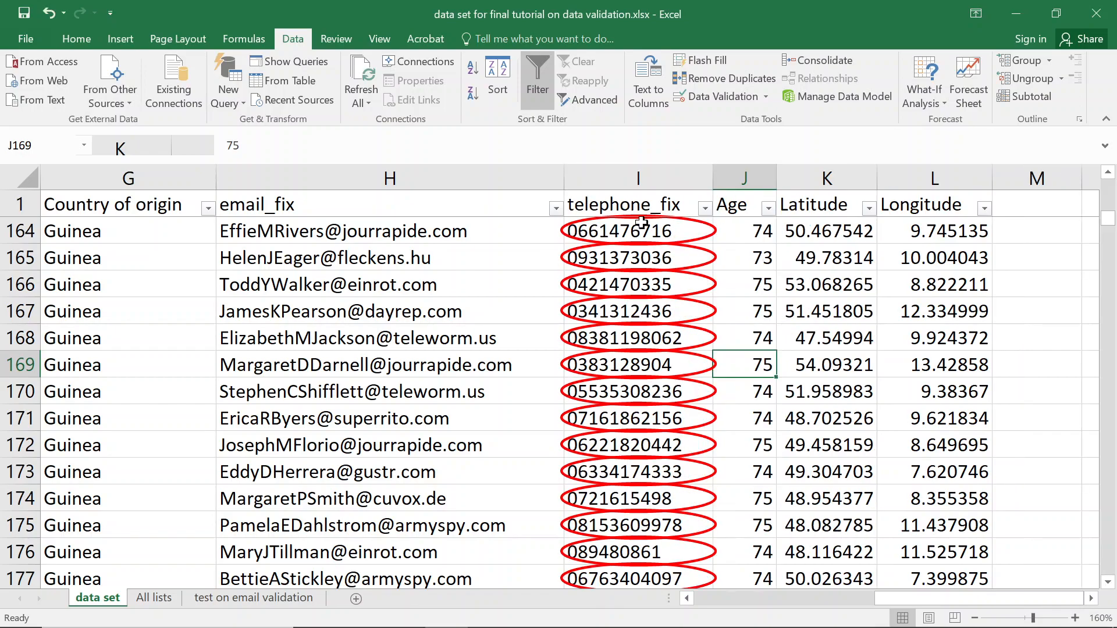
left_click(652, 185)
right_click(655, 192)
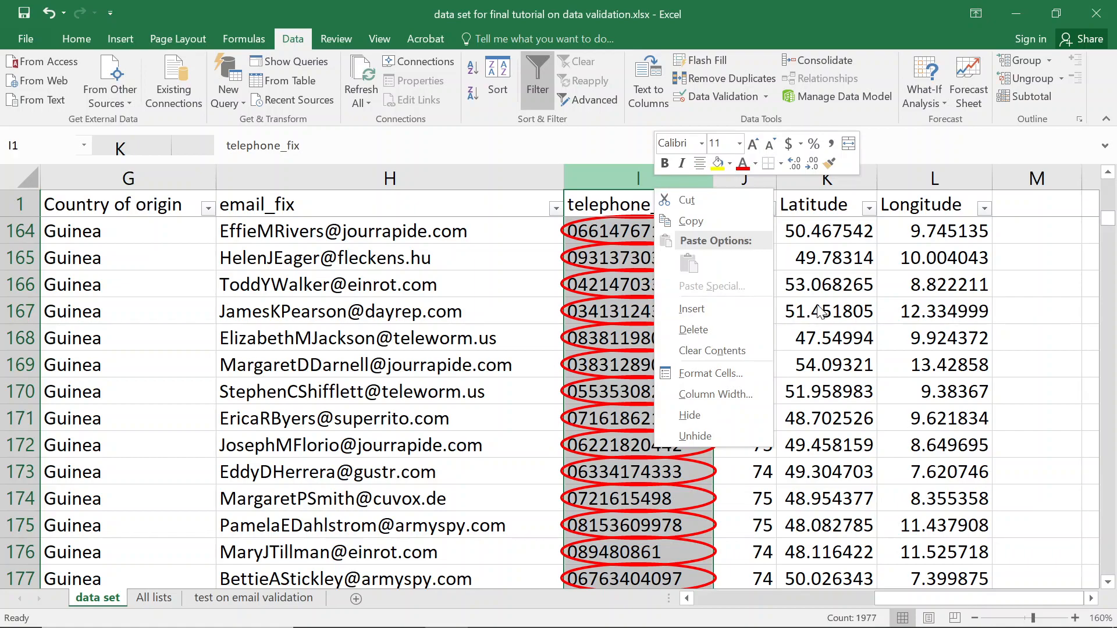
key("Escape")
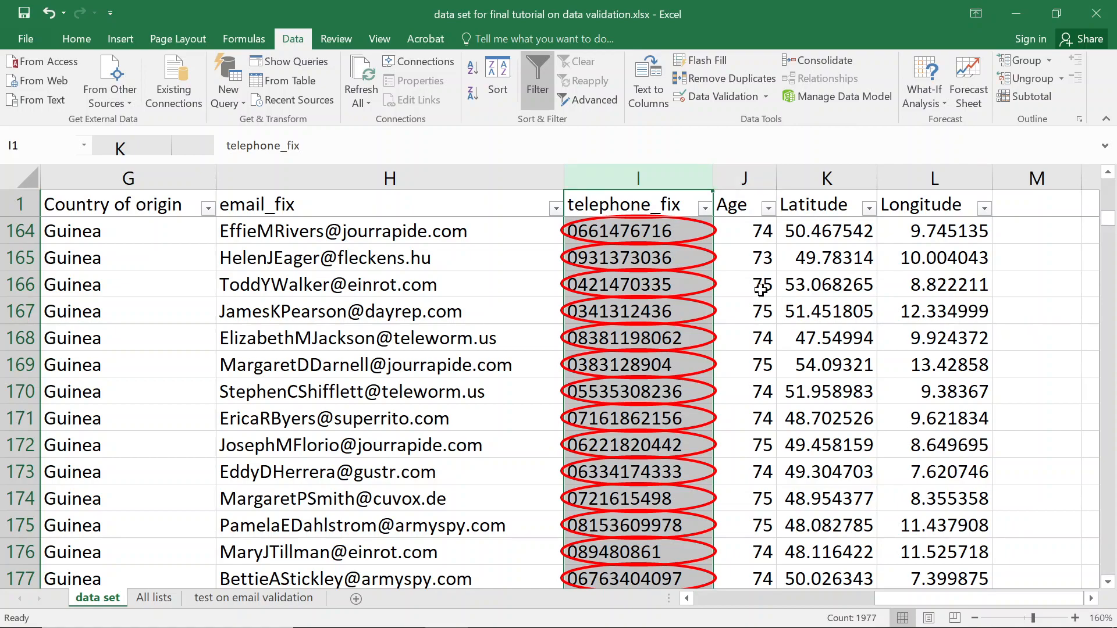
Circle invalid data again from Age cell J167, dismissing the warning.
left_click(751, 178)
left_click(759, 311)
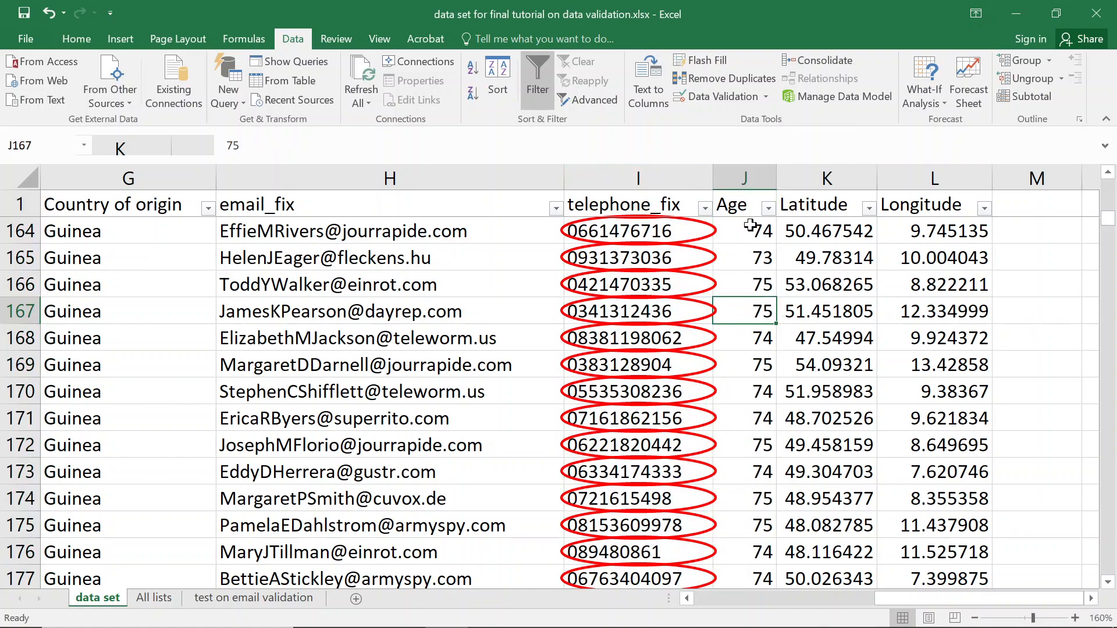
left_click(767, 96)
left_click(747, 142)
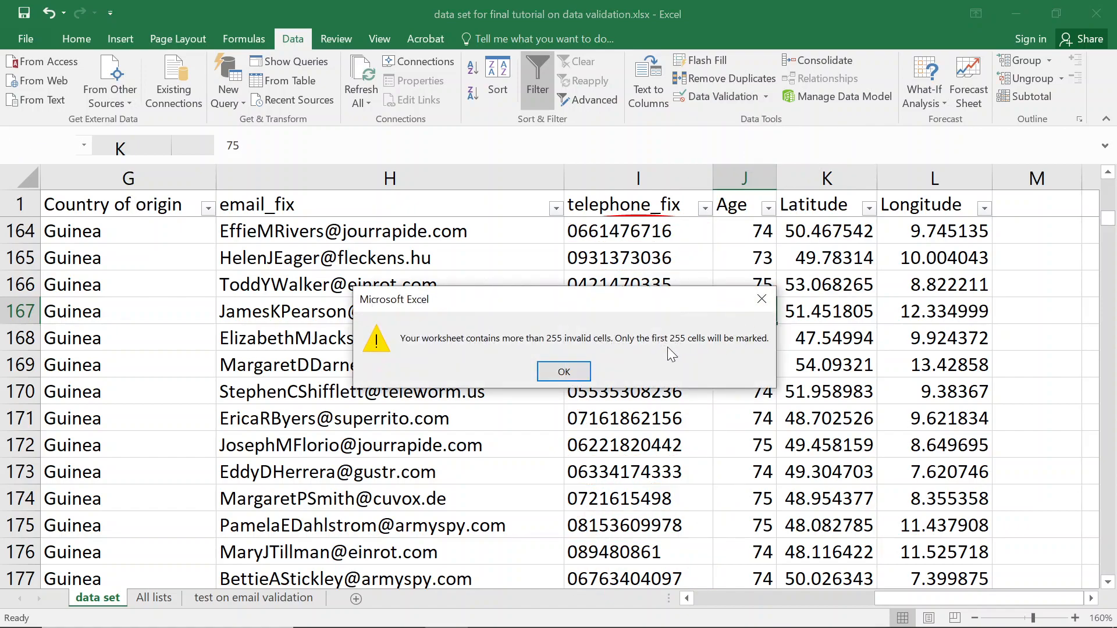
key("Return")
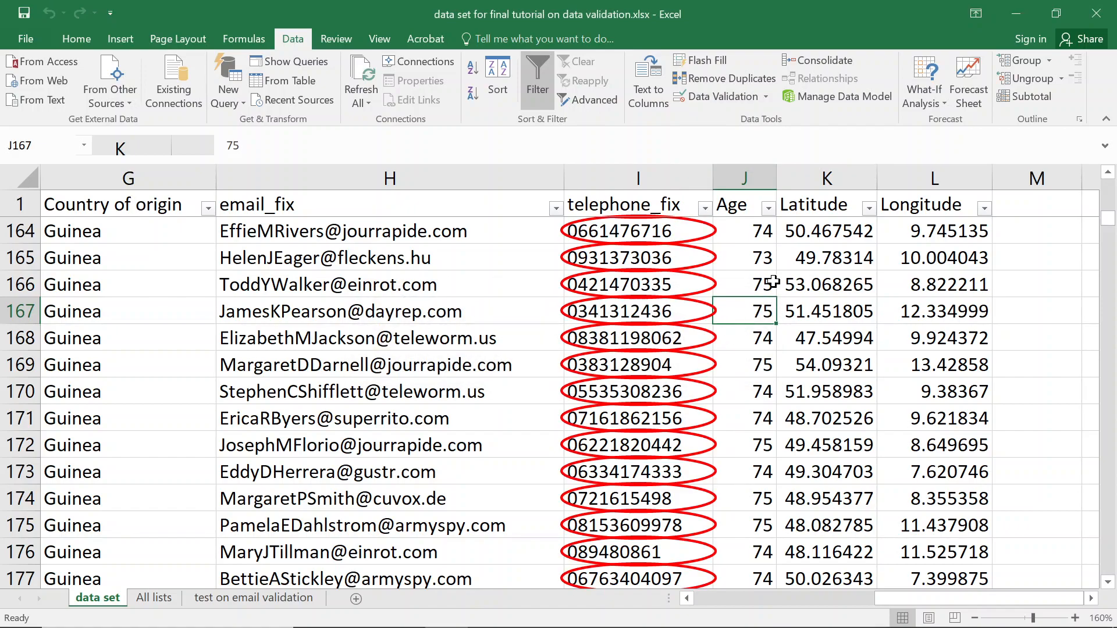
Change J167's whole-number validation rule to less than, with maximum 50.
left_click(723, 98)
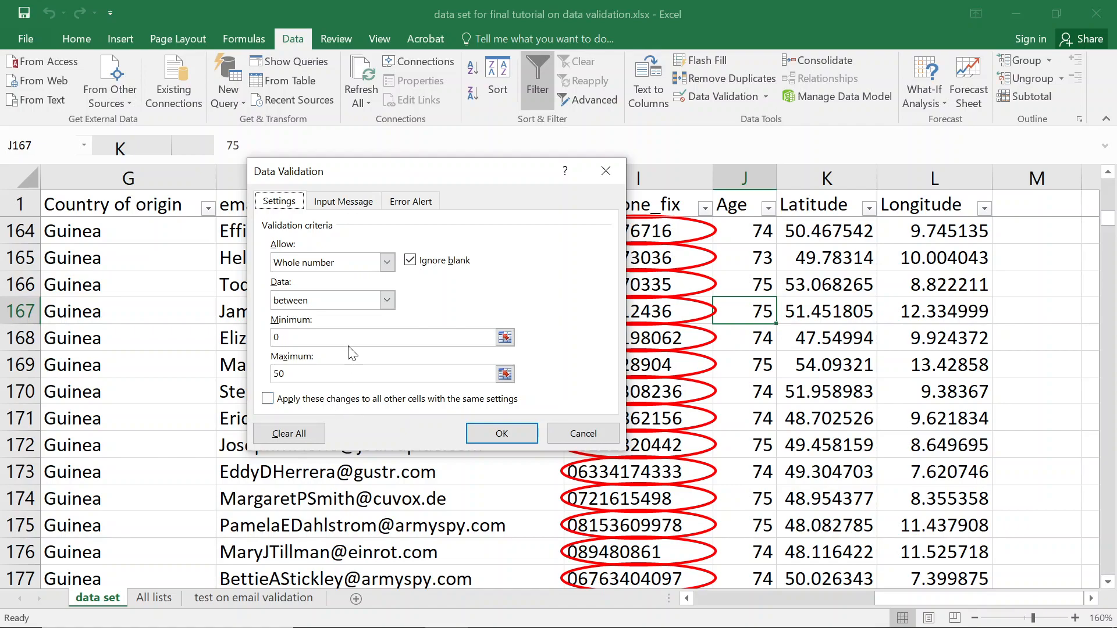
left_click(387, 262)
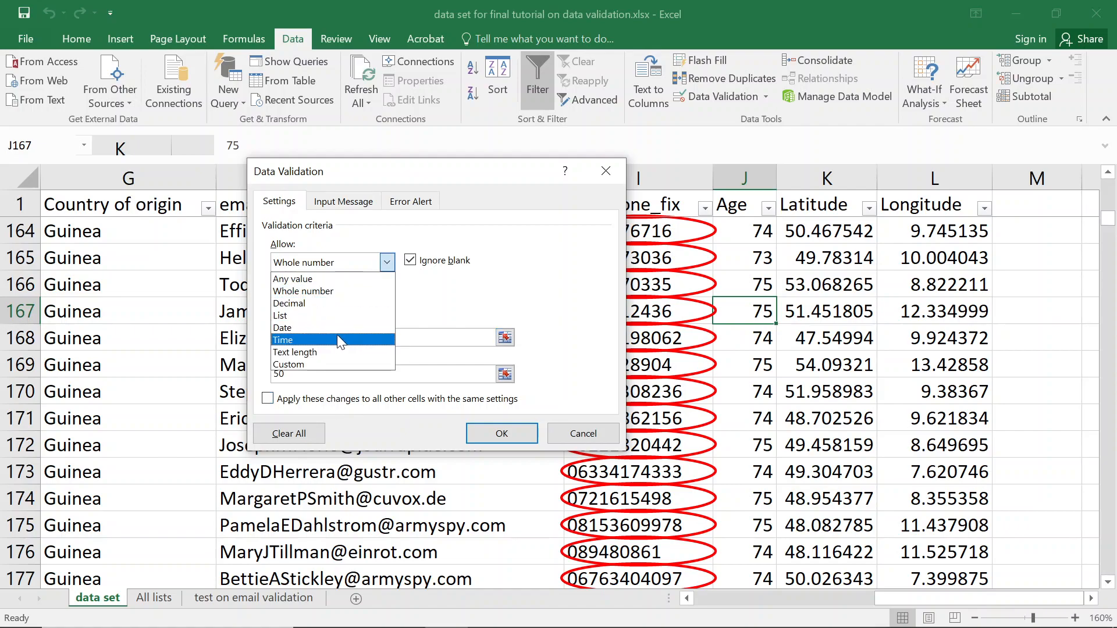
left_click(360, 225)
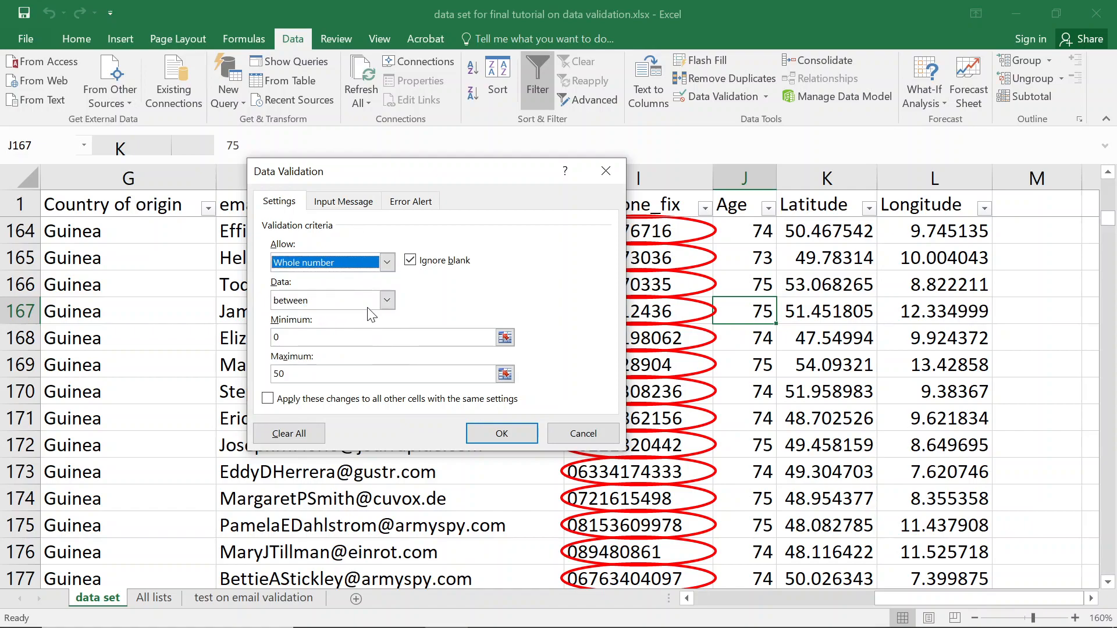
left_click(369, 302)
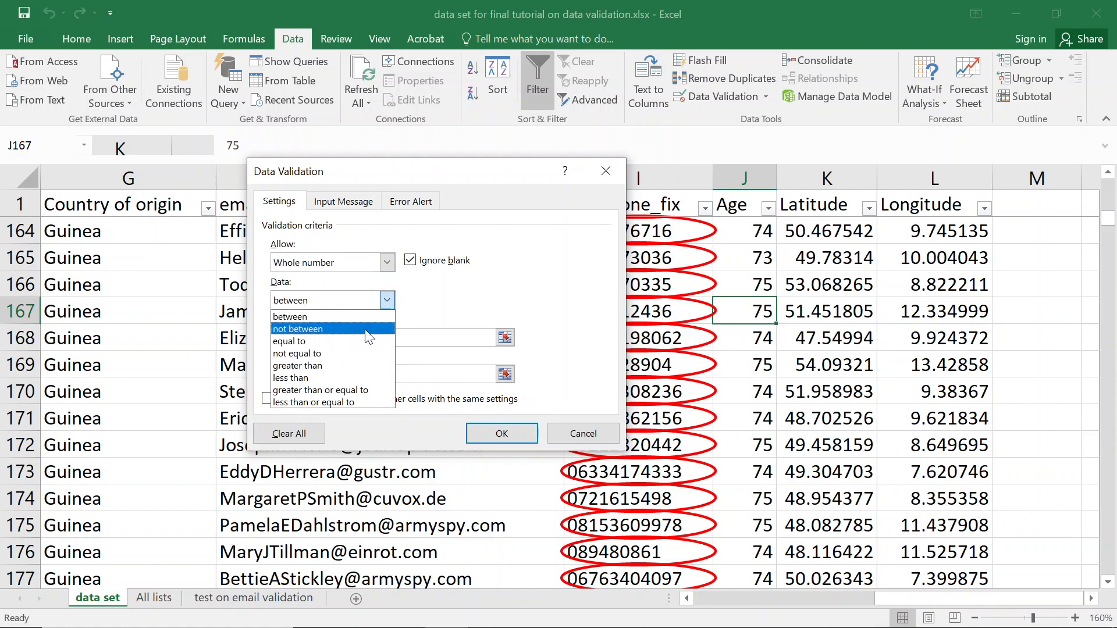
left_click(347, 378)
left_click(320, 336)
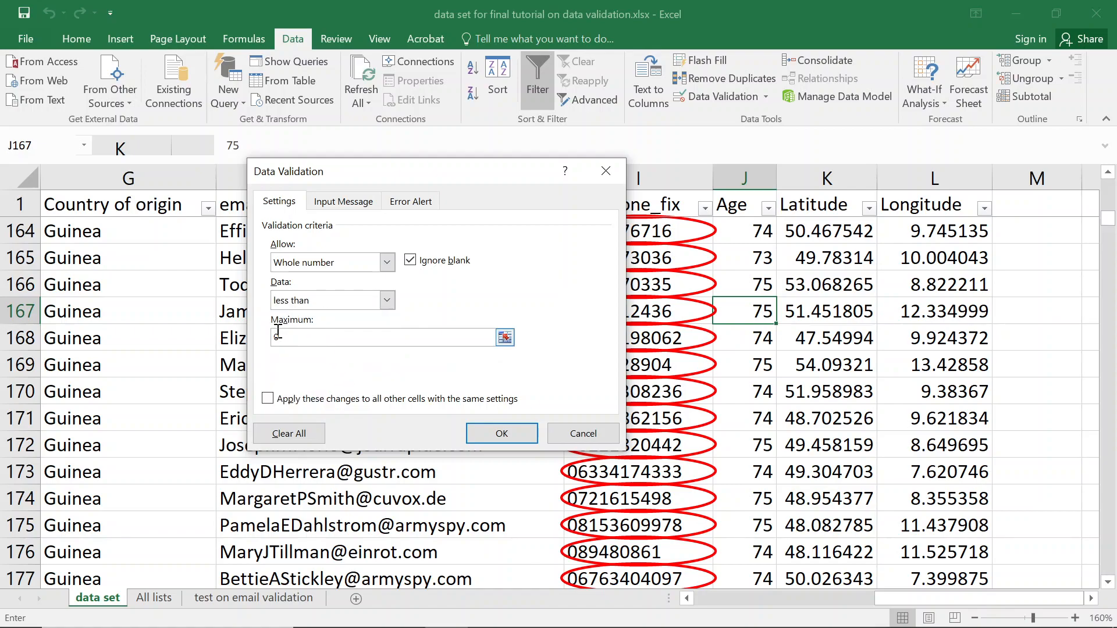
type("+")
key("Left")
key("BackSpace")
key("BackSpace")
key("BackSpace")
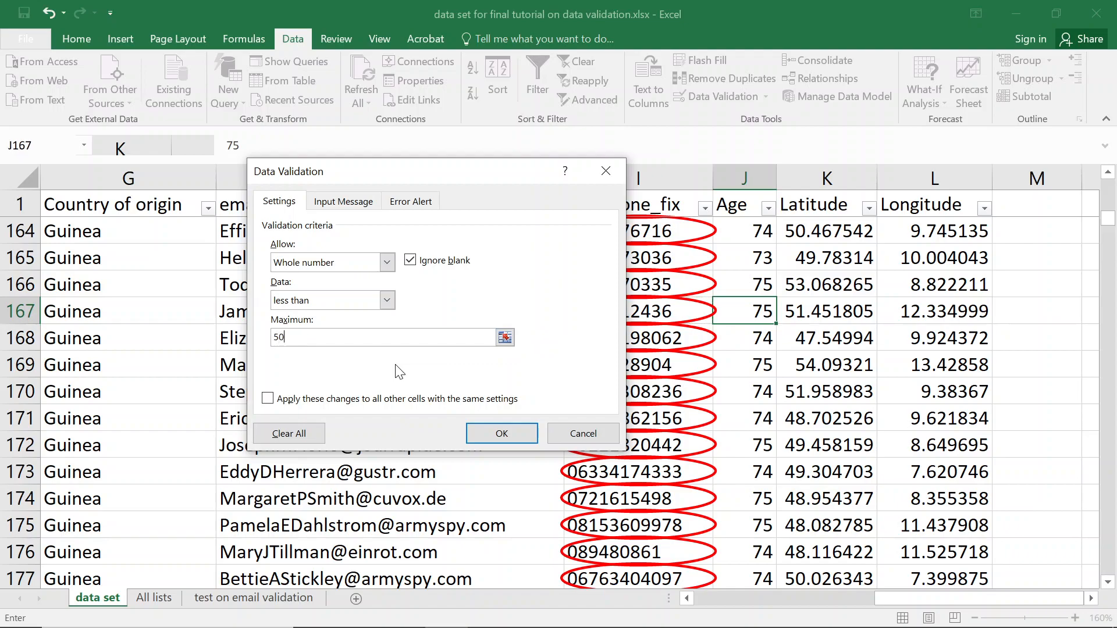
key("Return")
key("Return")
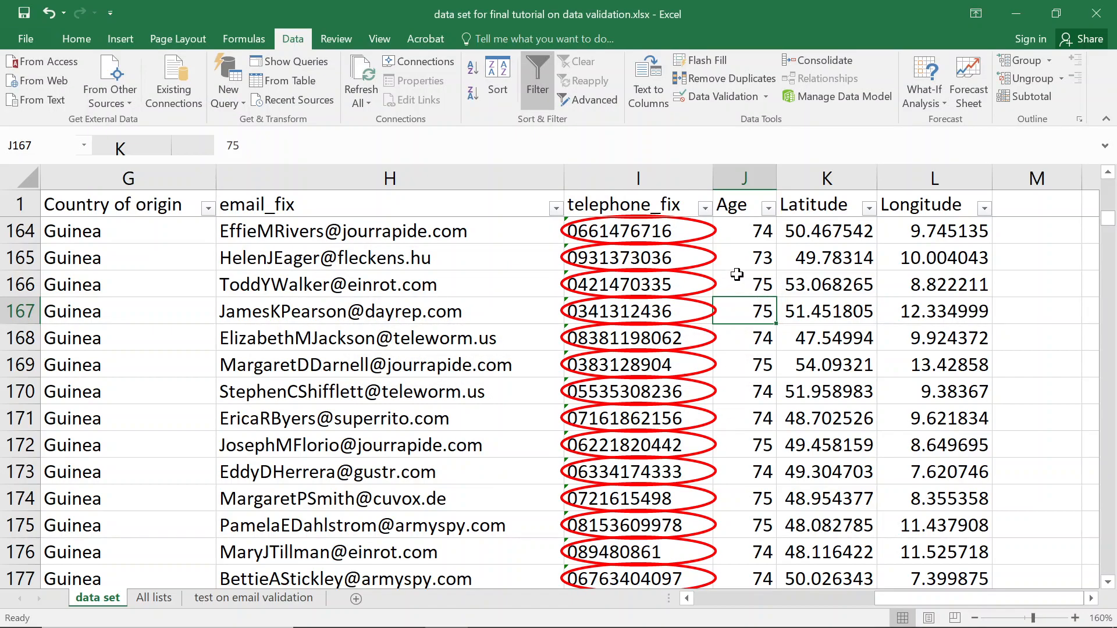
Apply a whole-number less-than rule to all Age values down to row 1977.
left_click(739, 210)
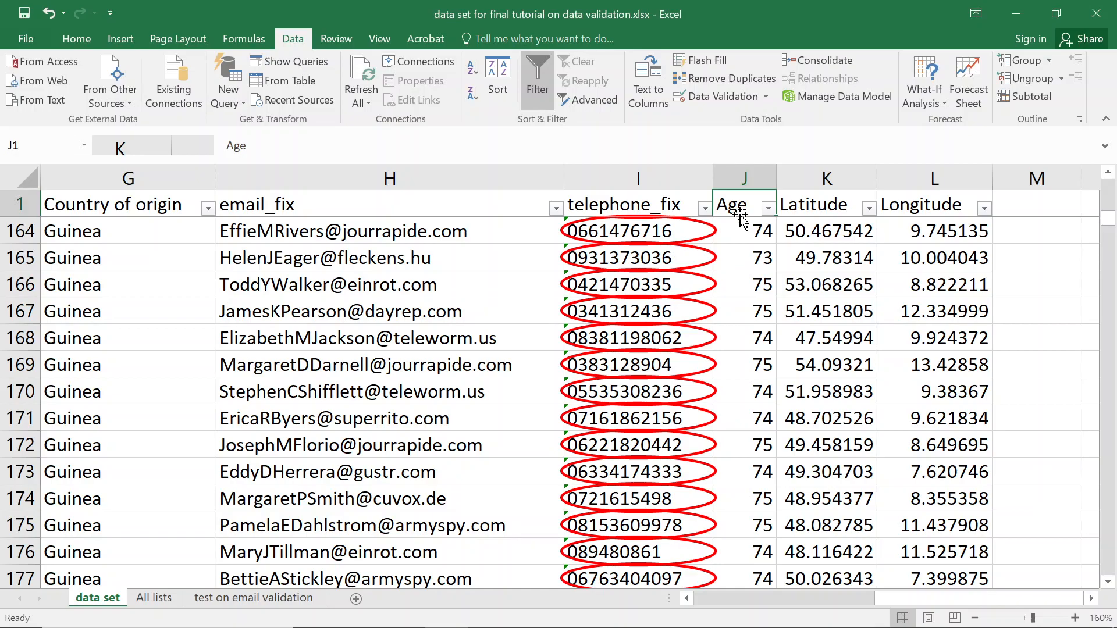
left_click(740, 210)
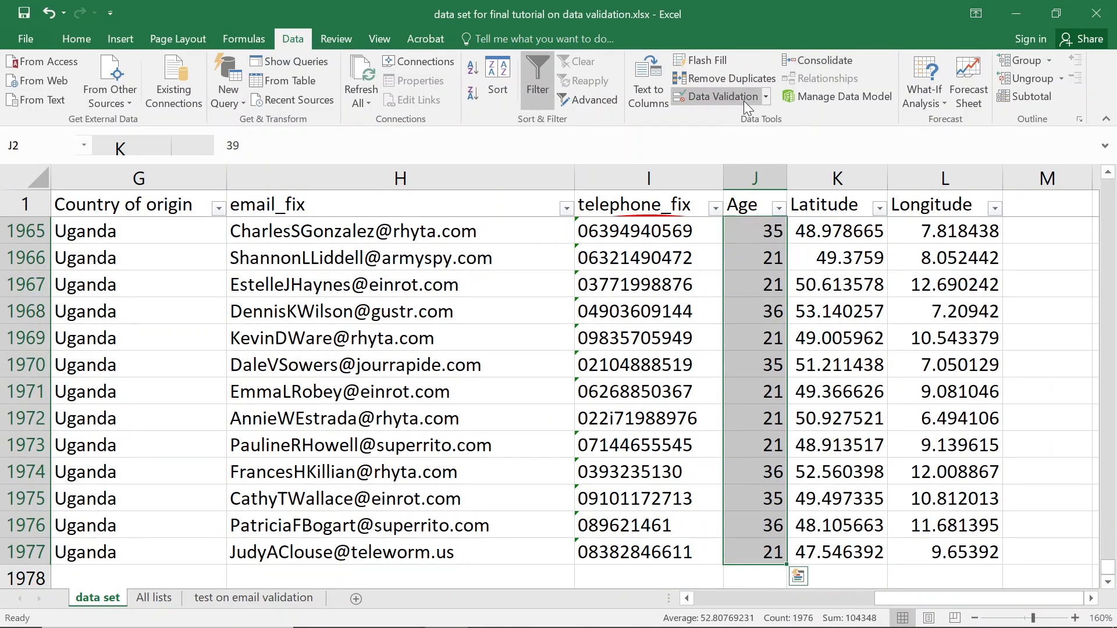
left_click(722, 96)
left_click(533, 377)
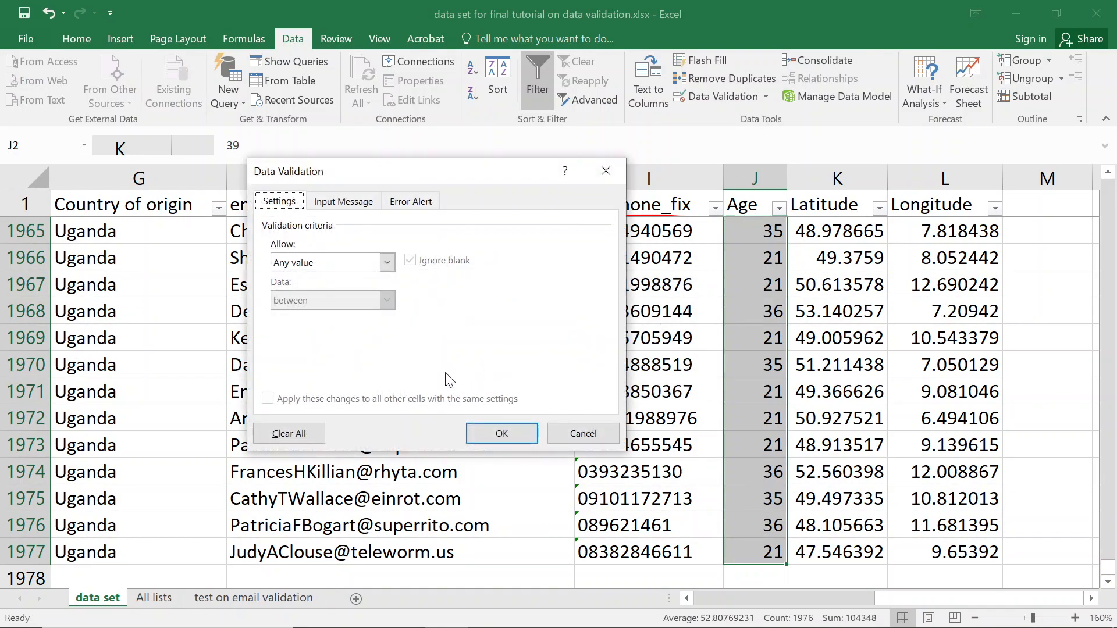
left_click(336, 265)
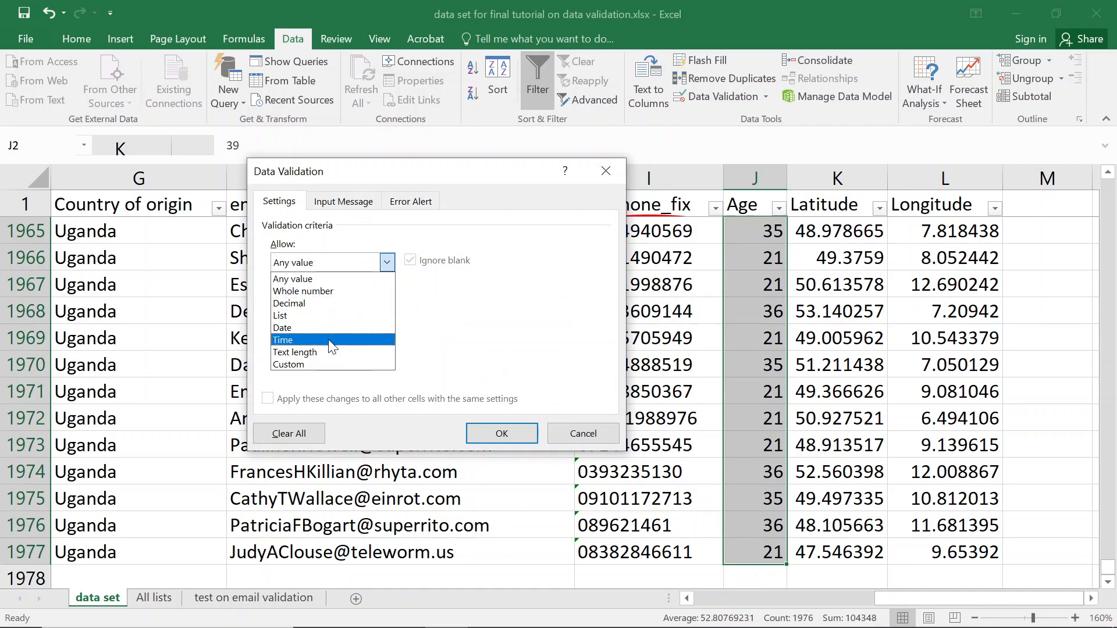
left_click(304, 290)
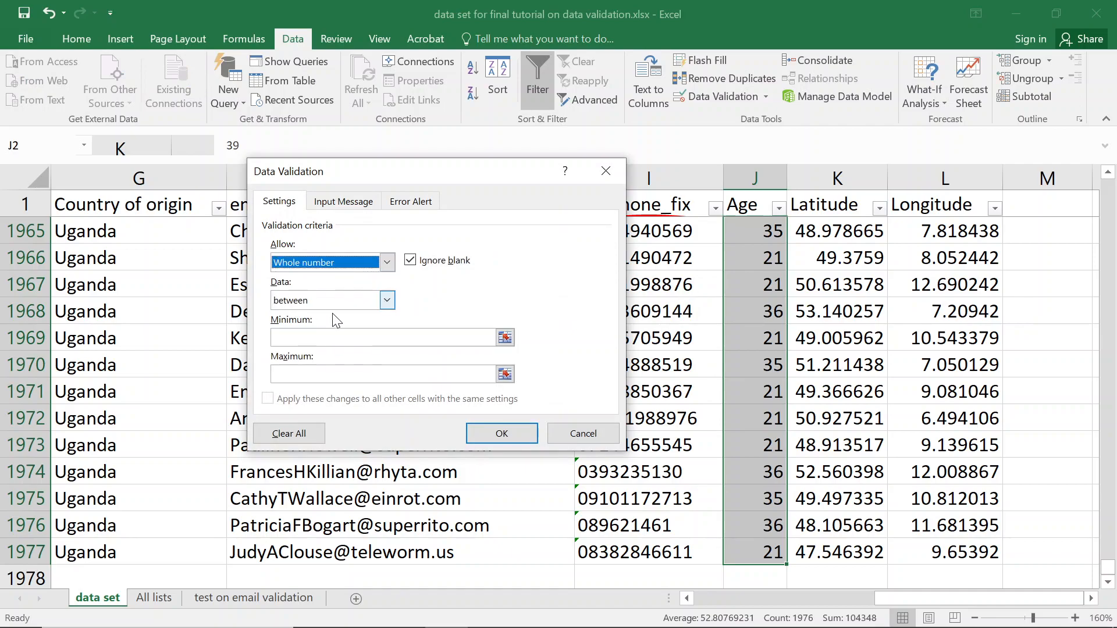
left_click(326, 300)
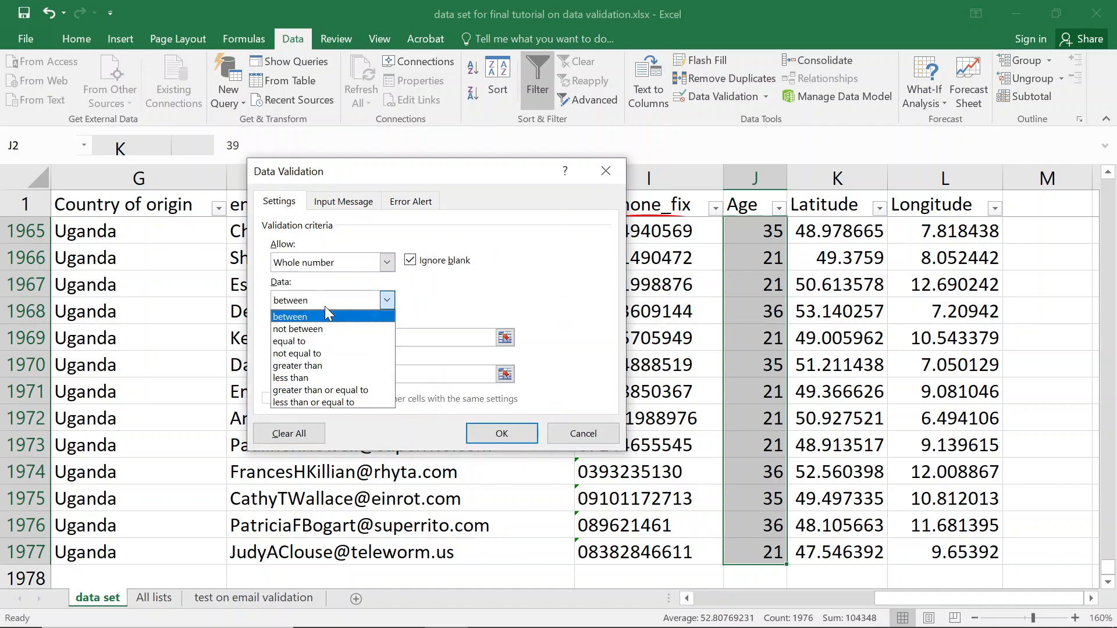
left_click(314, 378)
left_click(322, 339)
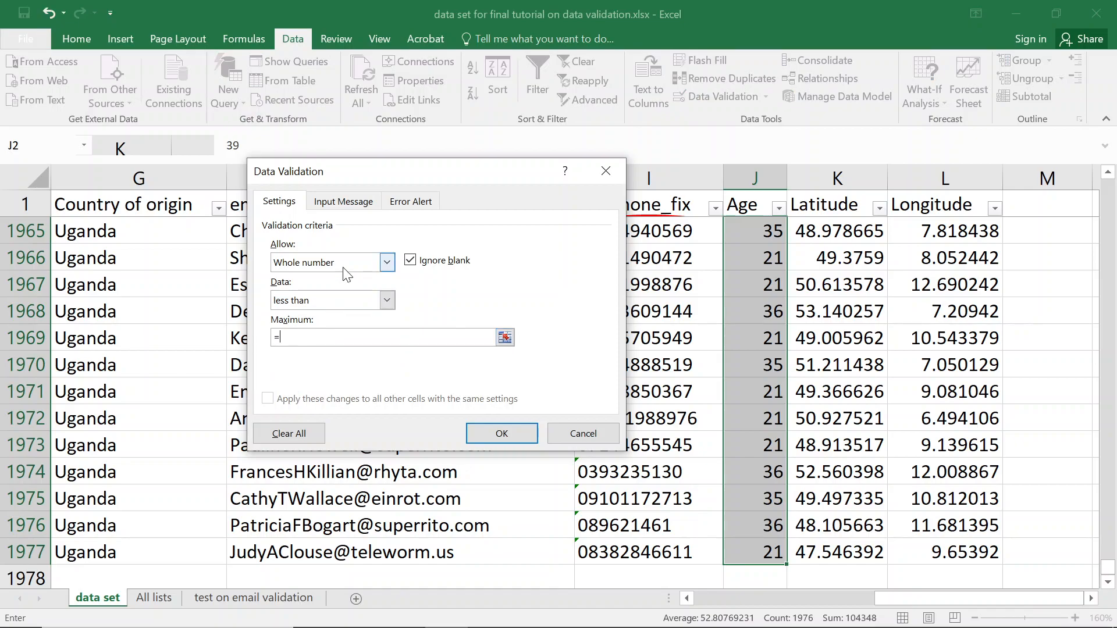
key("Return")
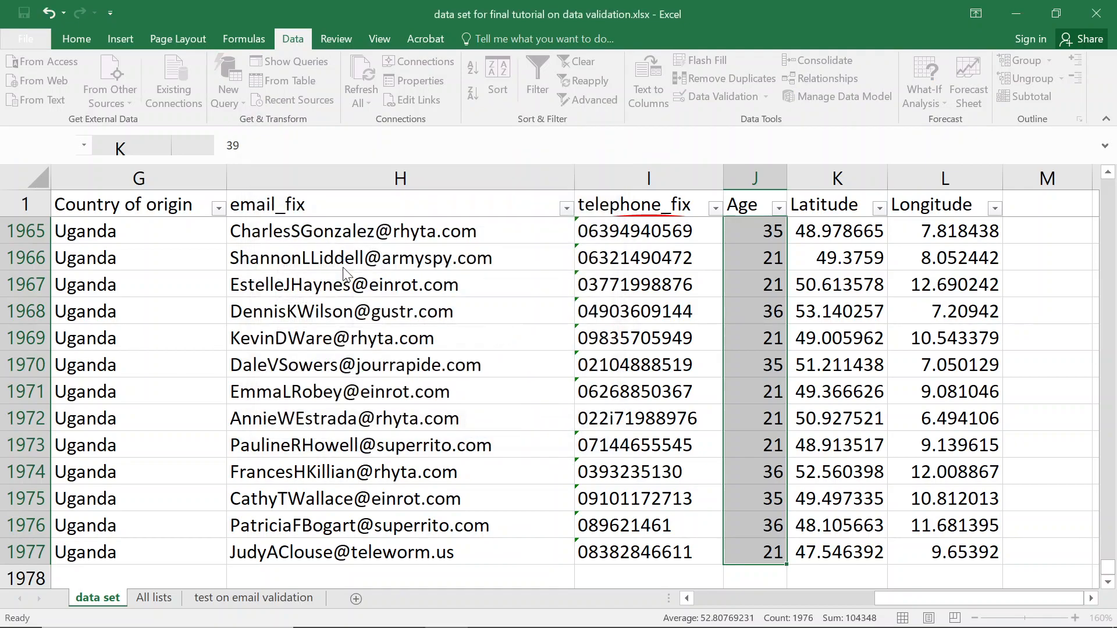
key("Return")
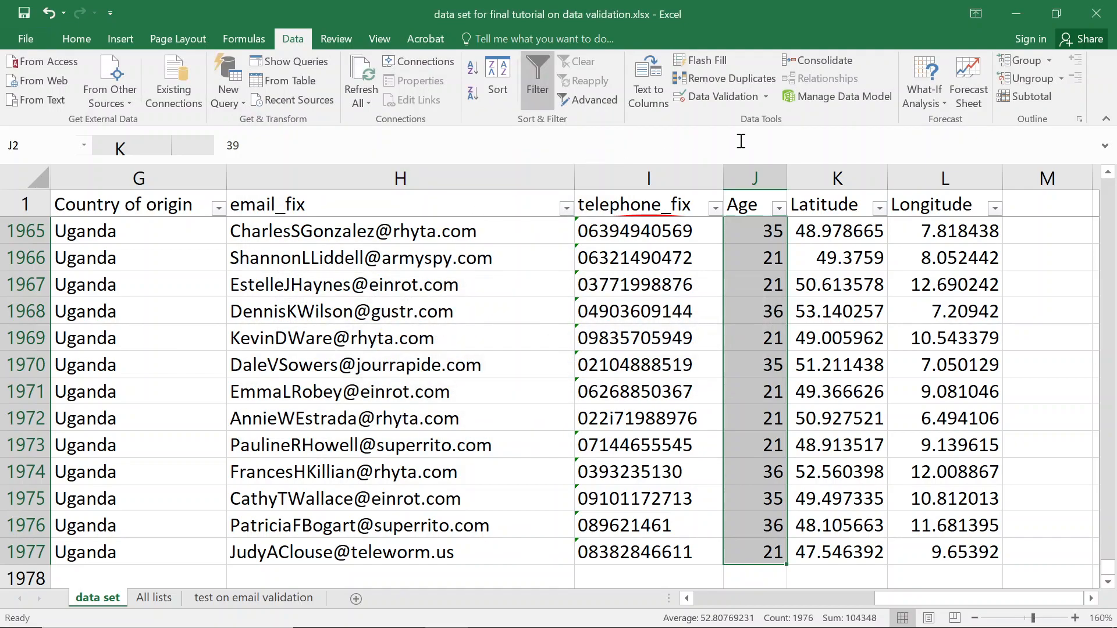
left_click(766, 96)
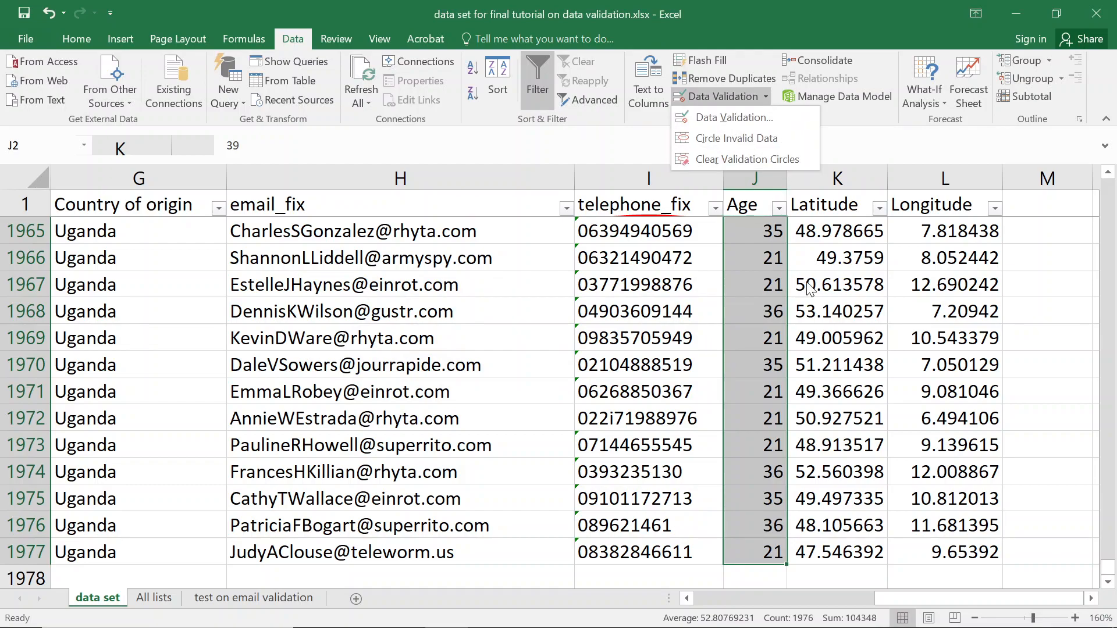
Circle all invalid data, dismissing the 255 invalid cells warning.
left_click(807, 285)
left_click(807, 285)
left_click(757, 98)
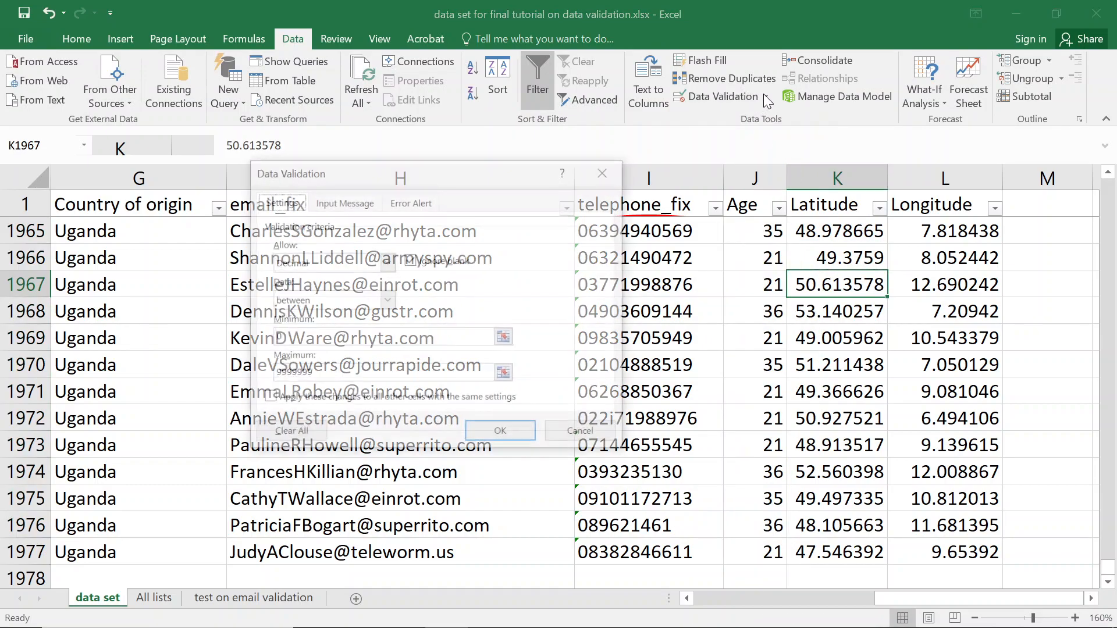
key("Escape")
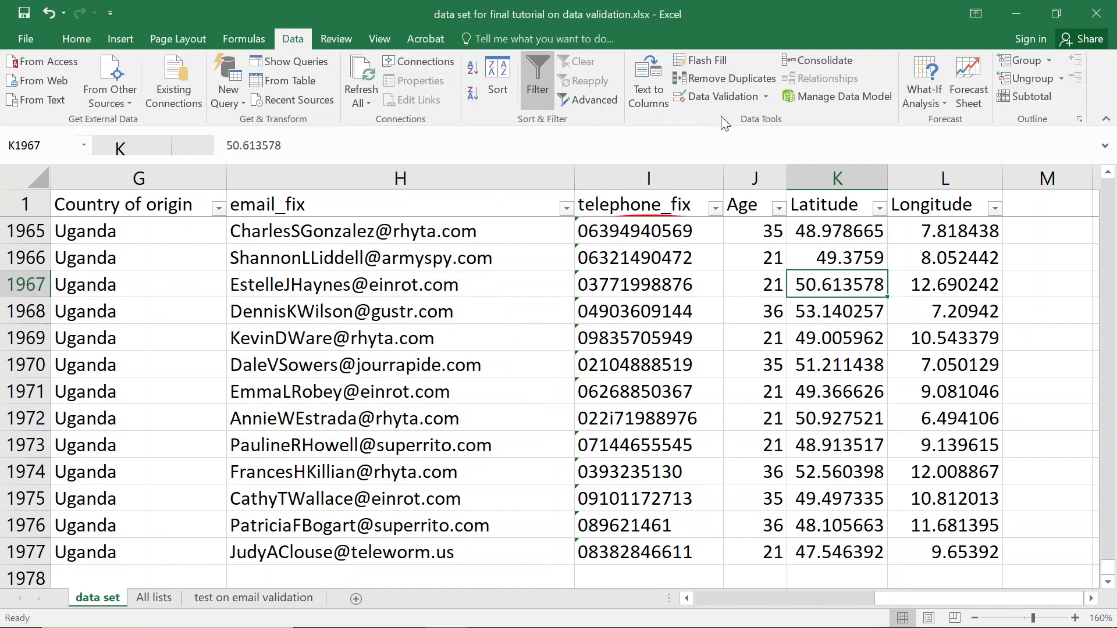
left_click(765, 96)
left_click(755, 139)
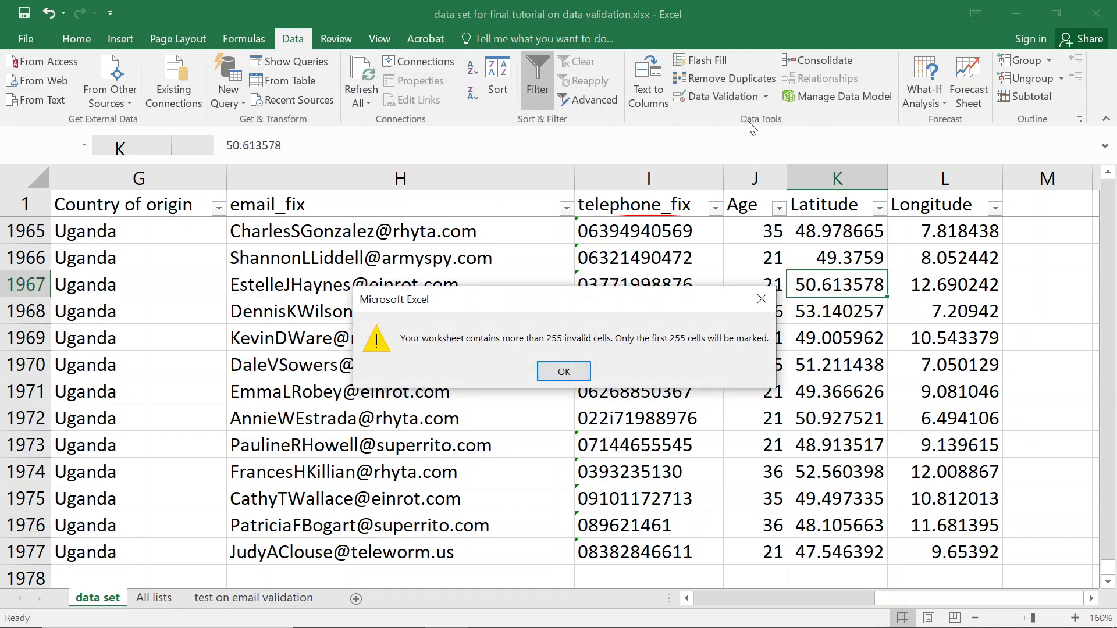
key("Return")
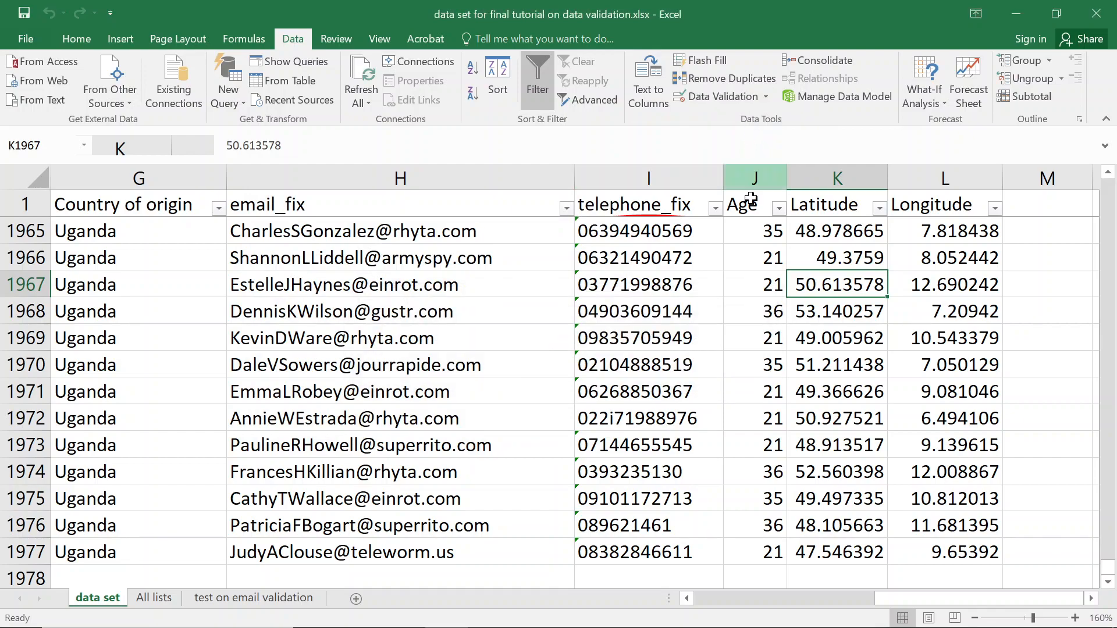
Confirm an age of 51 in J4 is rejected, leaving 37.
scroll(761, 245, "up", 14)
left_click(754, 207)
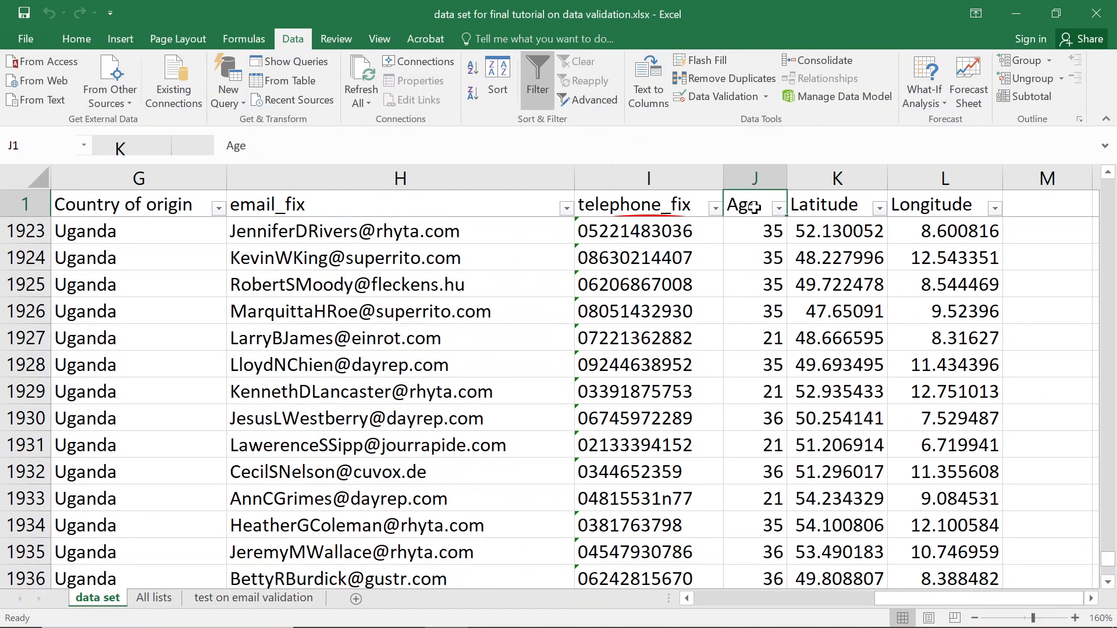
key("Down")
key("Down")
key("Down")
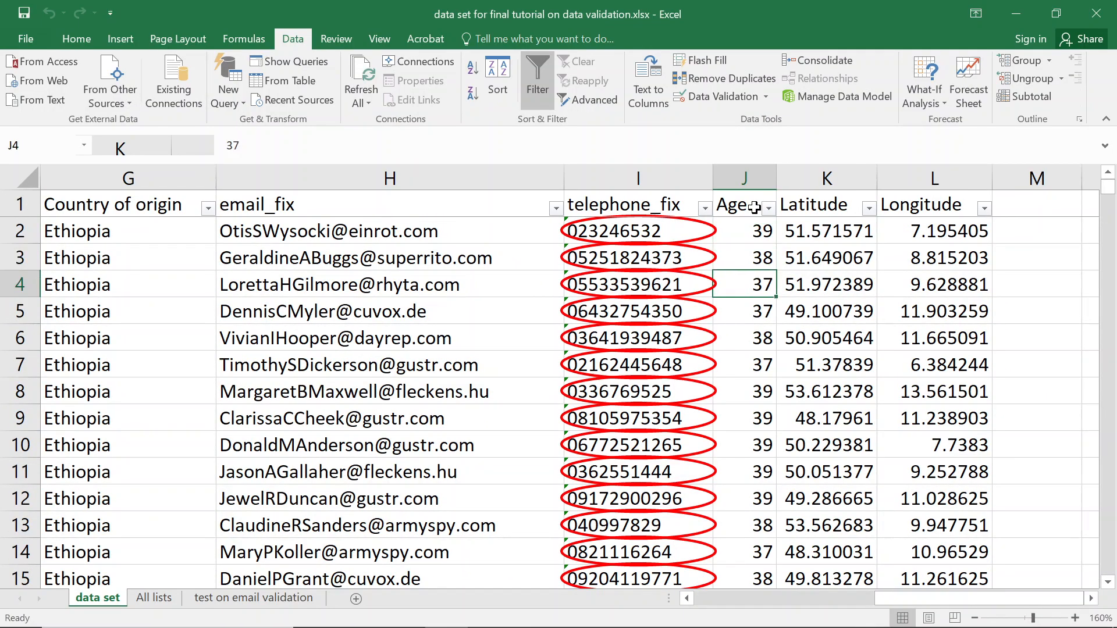
type("51")
key("Return")
key("Escape")
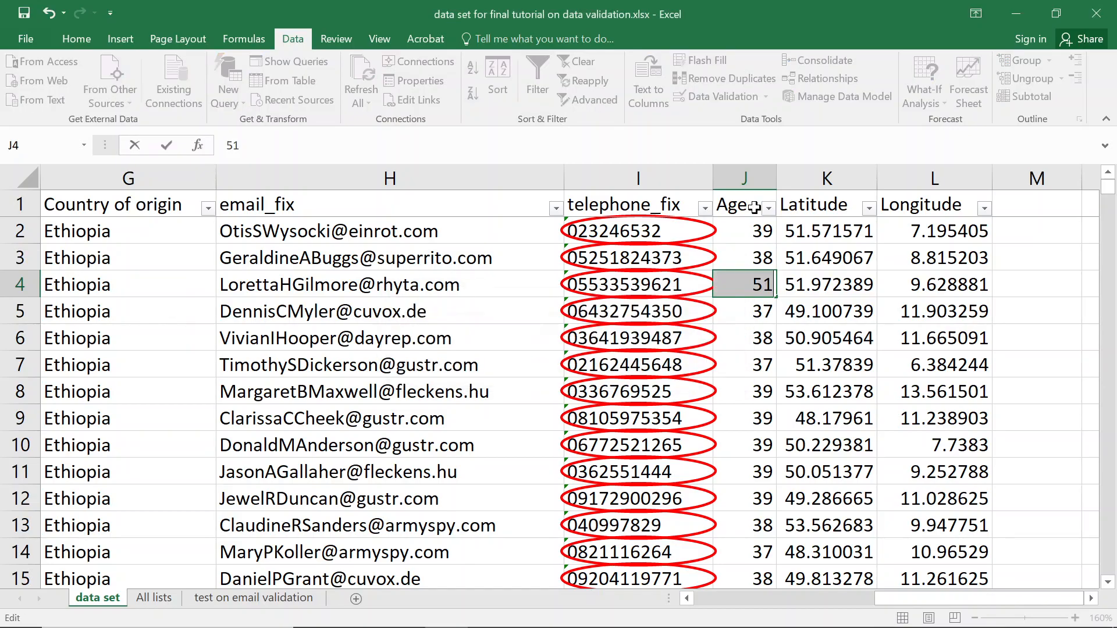
scroll(793, 372, "down", 1)
scroll(793, 373, "down", 18)
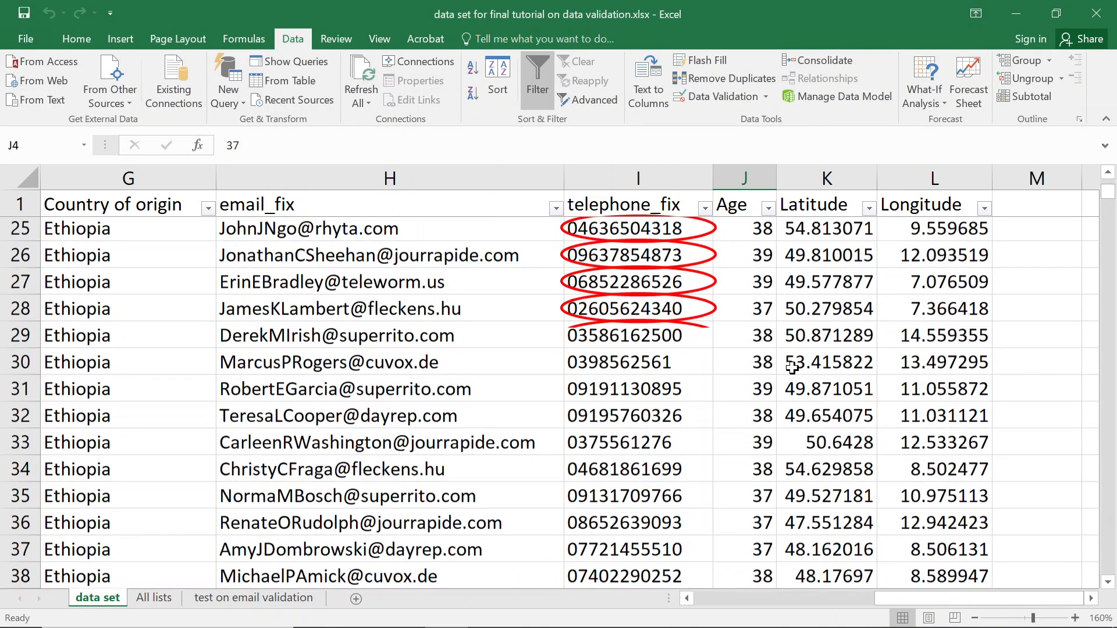
left_click(768, 208)
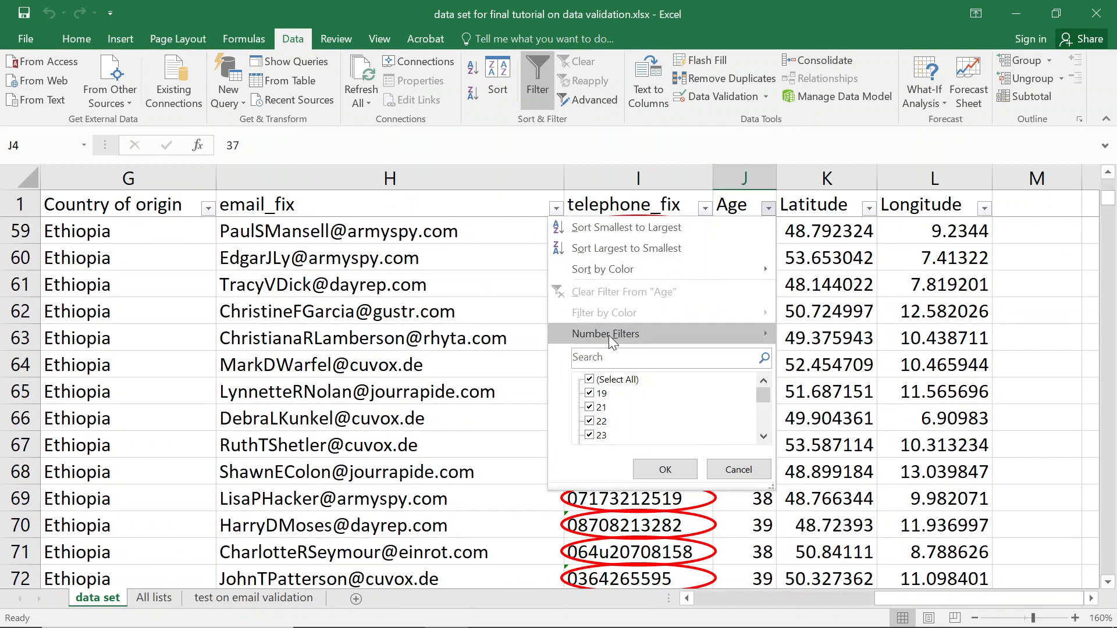
Filter the Age column to show only age 75.
left_click(620, 359)
type("75")
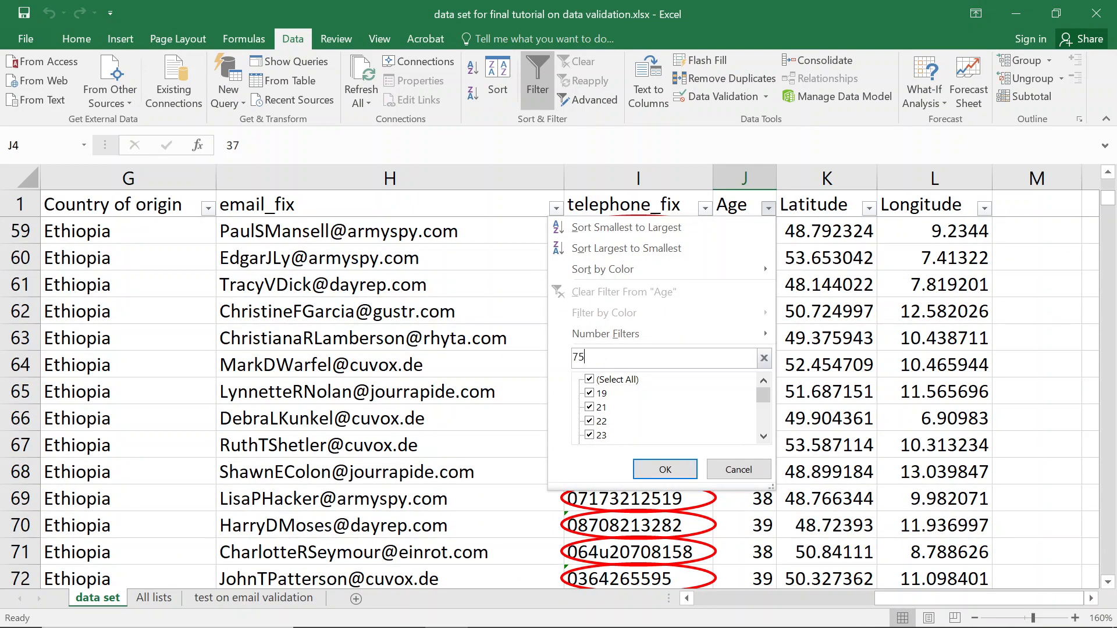
key("Return")
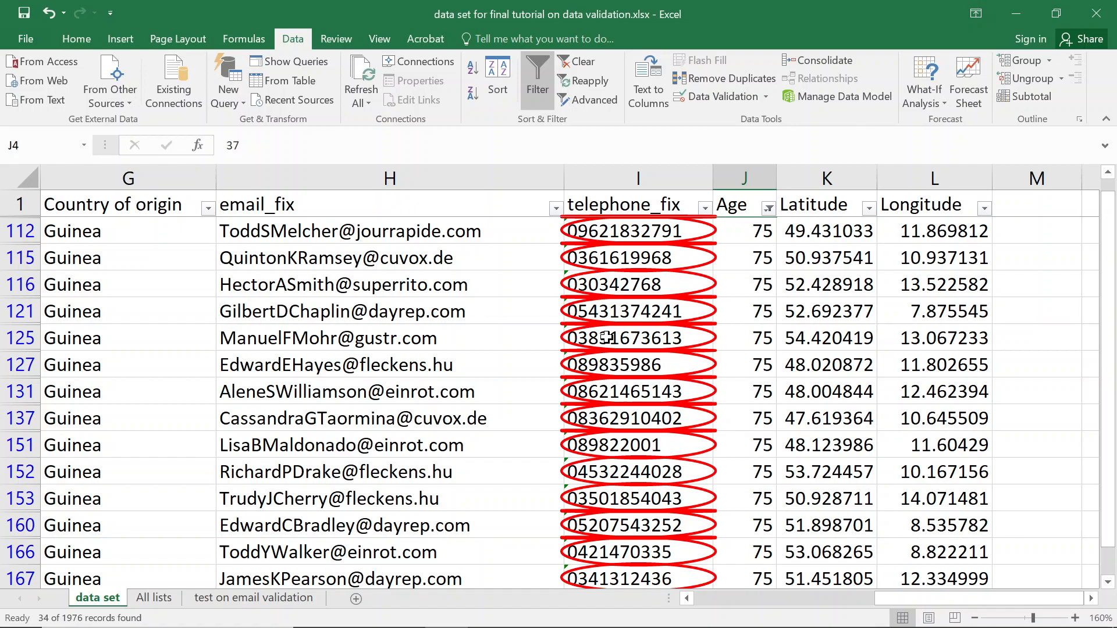
Check the validation rule on age cell J121 without changes.
left_click(759, 314)
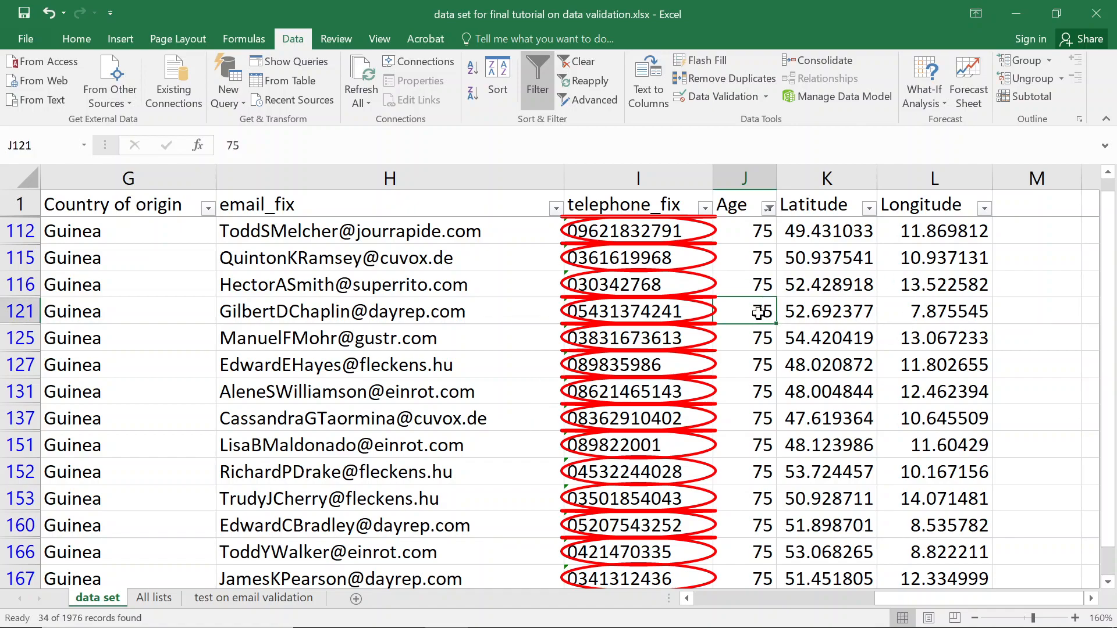
left_click(721, 99)
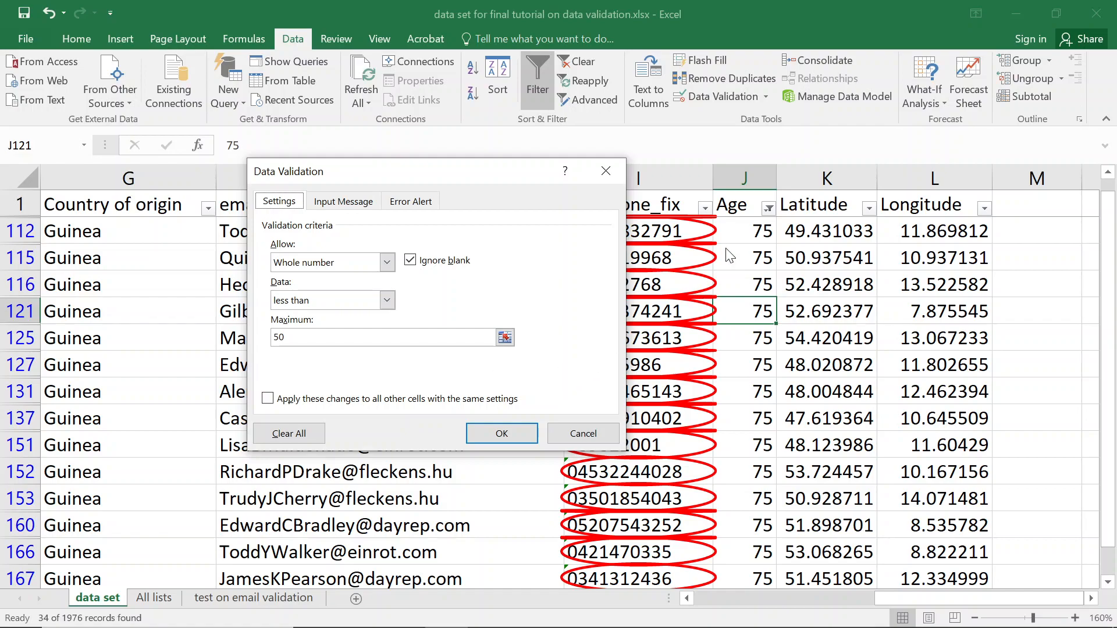
key("Escape")
left_click(746, 210)
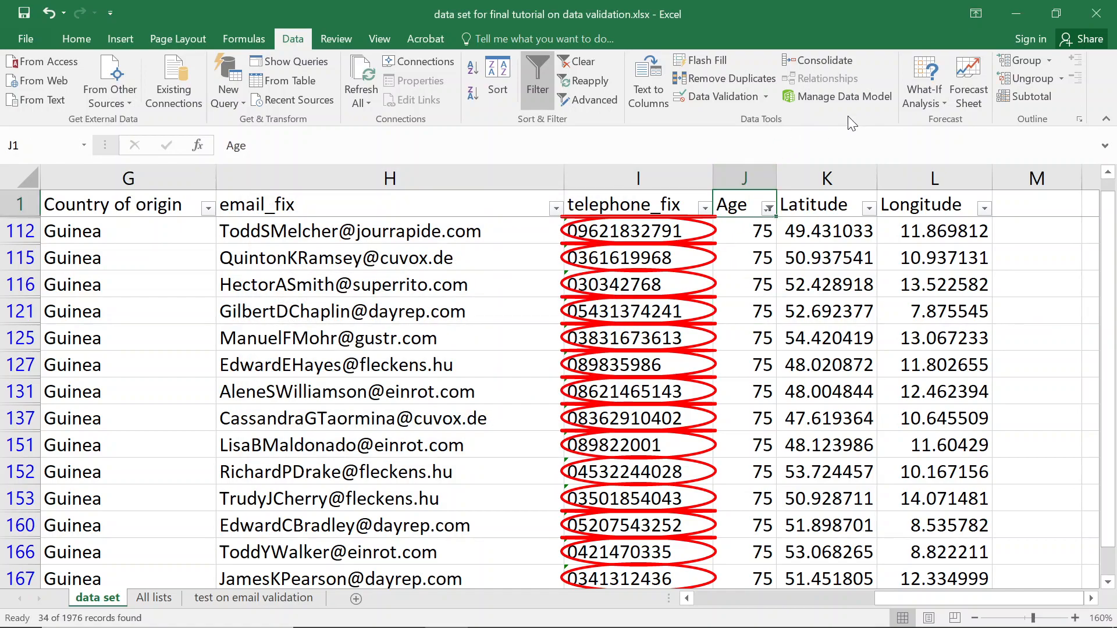
left_click(75, 39)
left_click(946, 82)
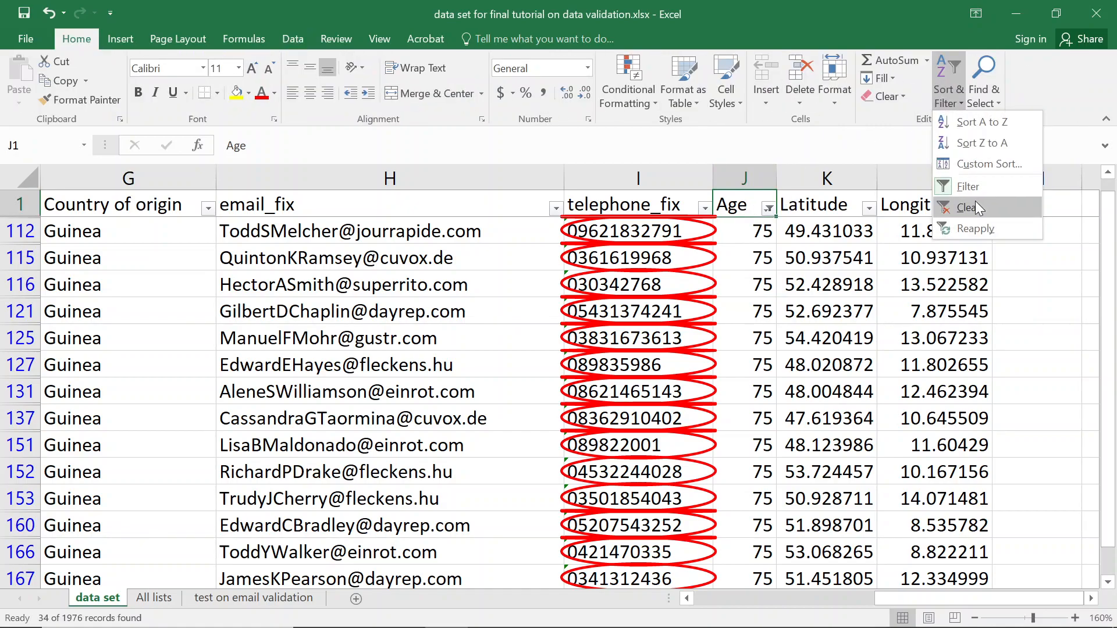
Clear the Age filter and select all Age values J2:J1977.
left_click(975, 202)
key("Down")
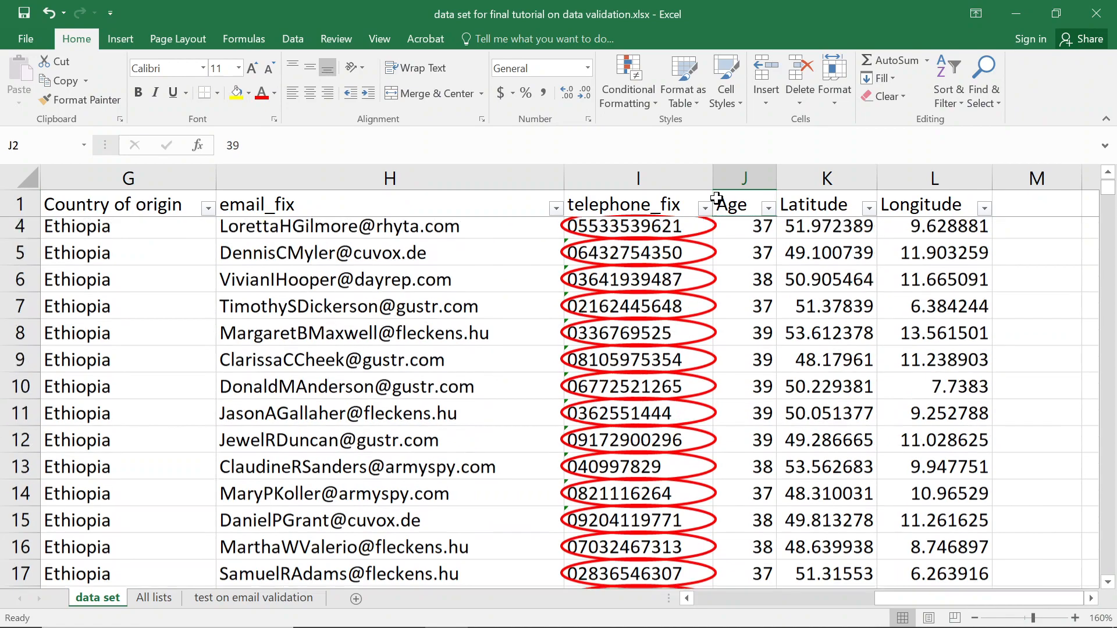
key("ctrl+shift+Down")
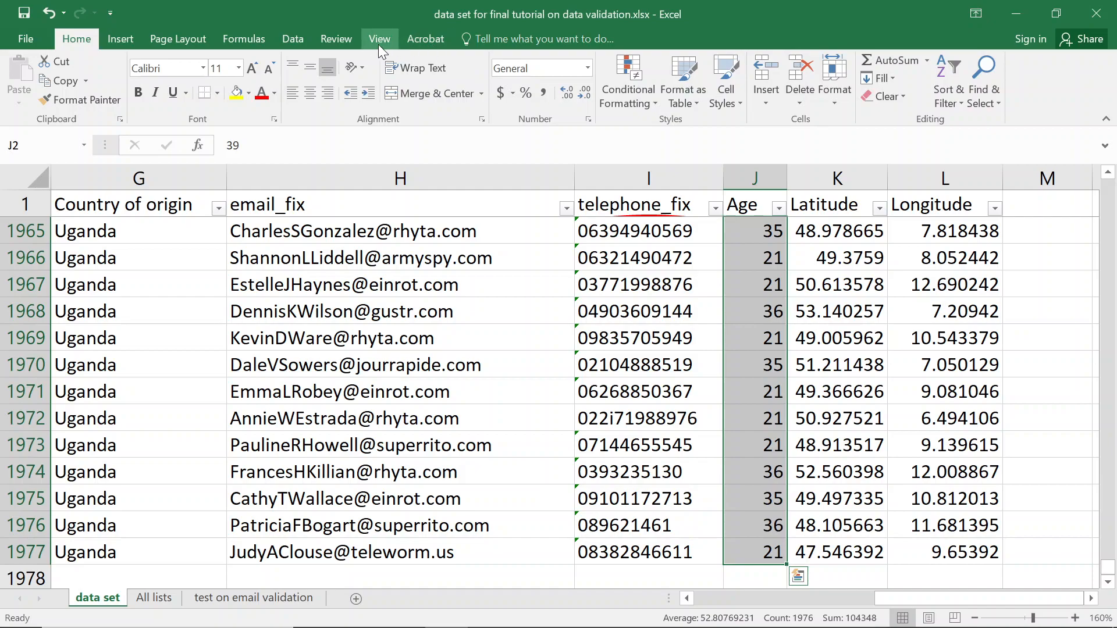
Set the Age rule's maximum to =50 and save the workbook.
left_click(299, 42)
left_click(690, 96)
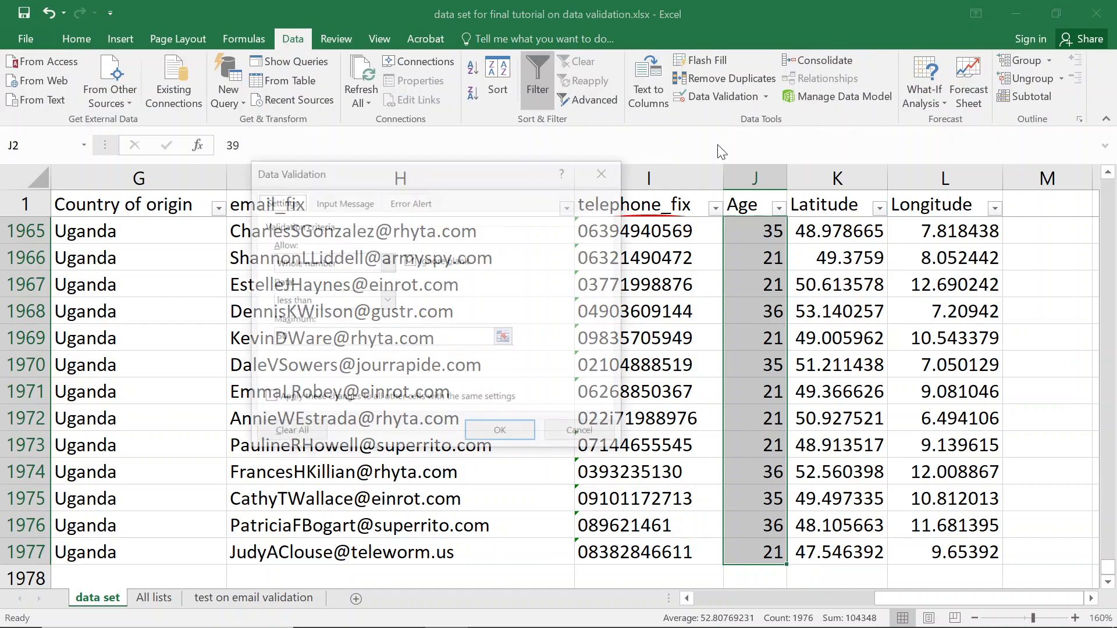
left_click(276, 337)
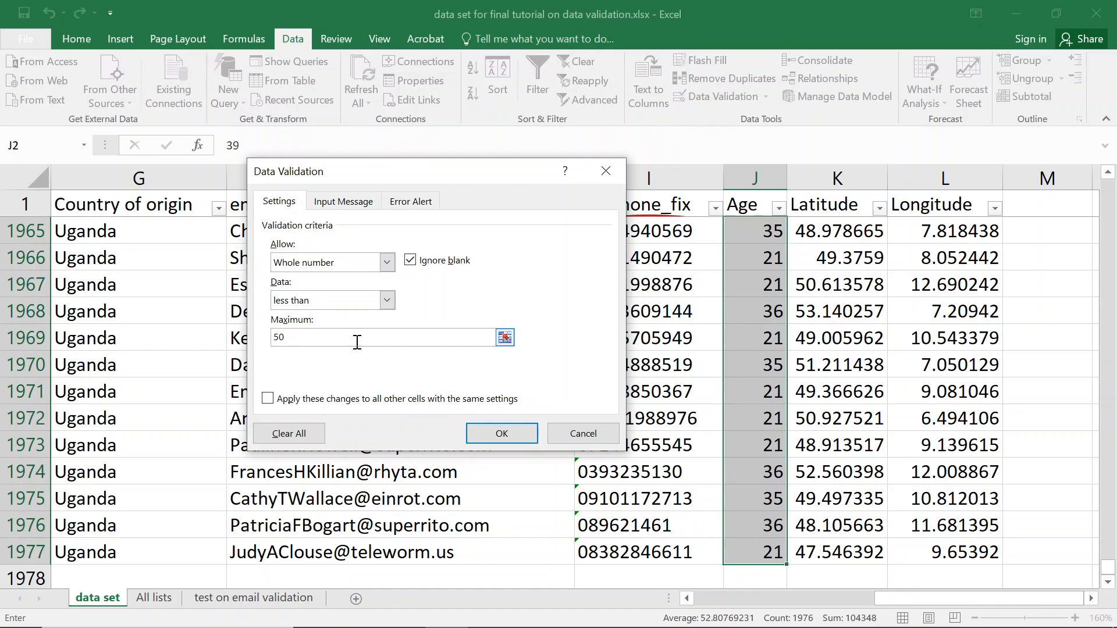
type("=")
key("Return")
key("ctrl+s")
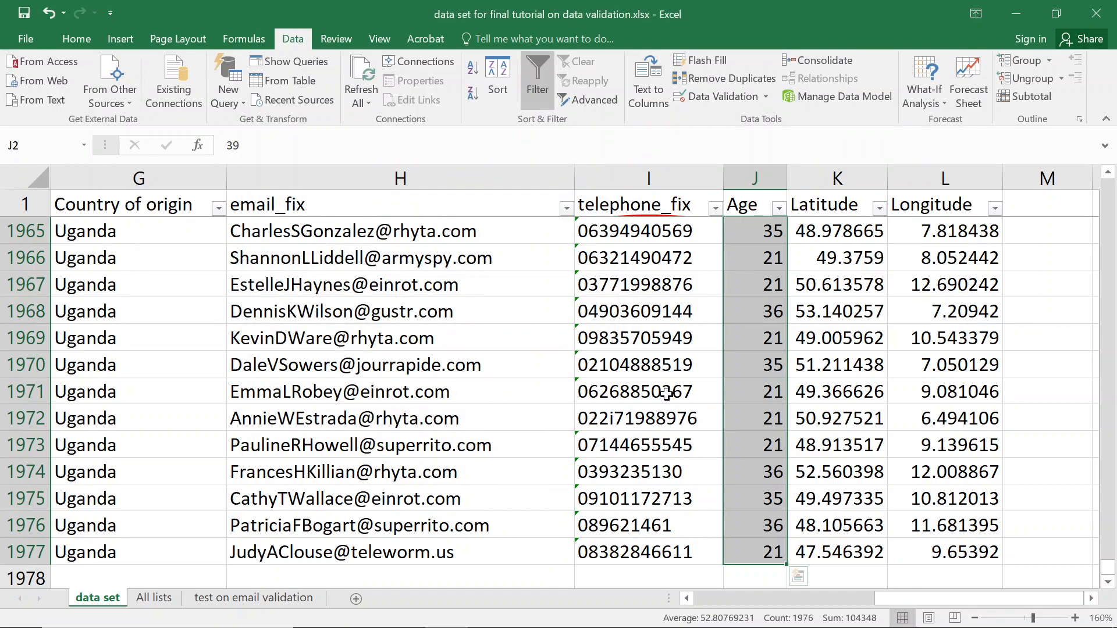
Circle invalid data again, dismissing the invalid cells warning.
left_click(765, 95)
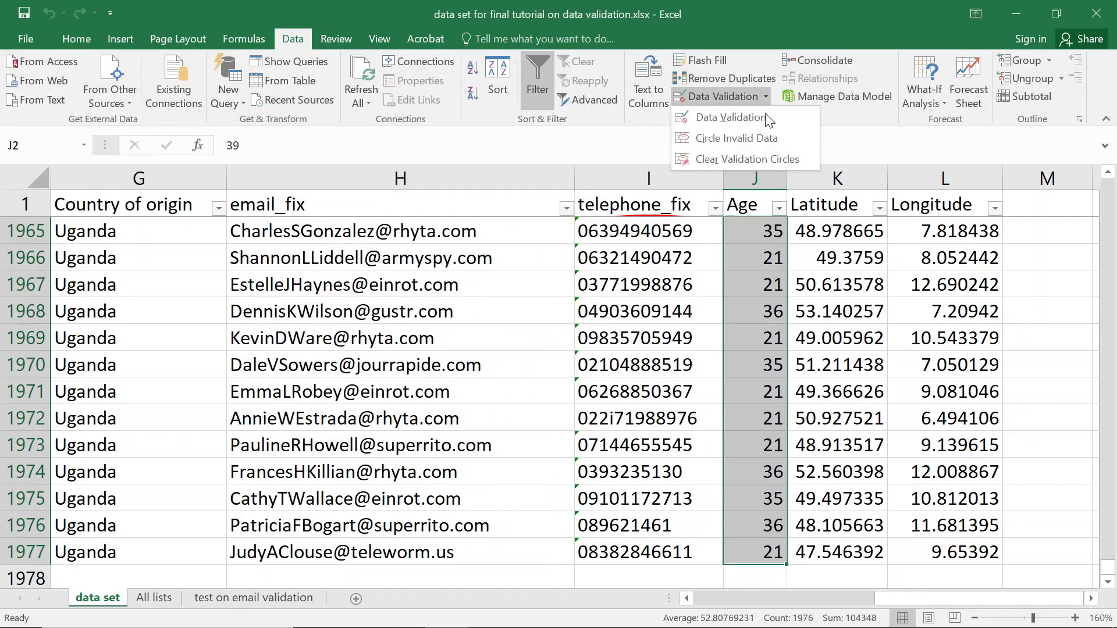
left_click(749, 139)
left_click(566, 369)
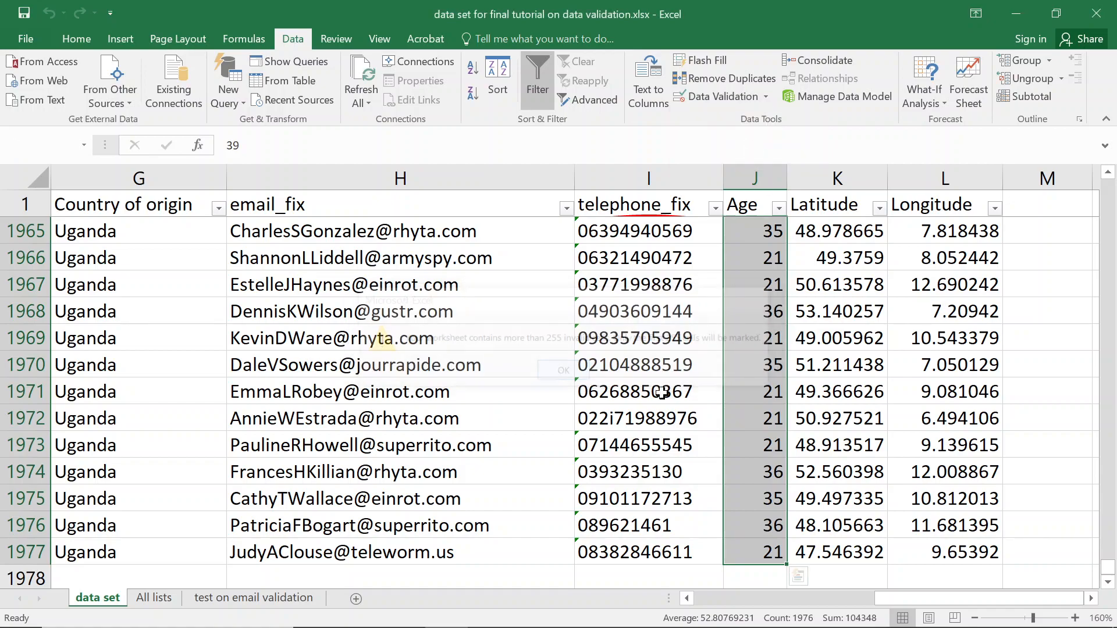
Confirm entering 75 in J1971 is rejected, restoring 21.
left_click(771, 394)
type("75")
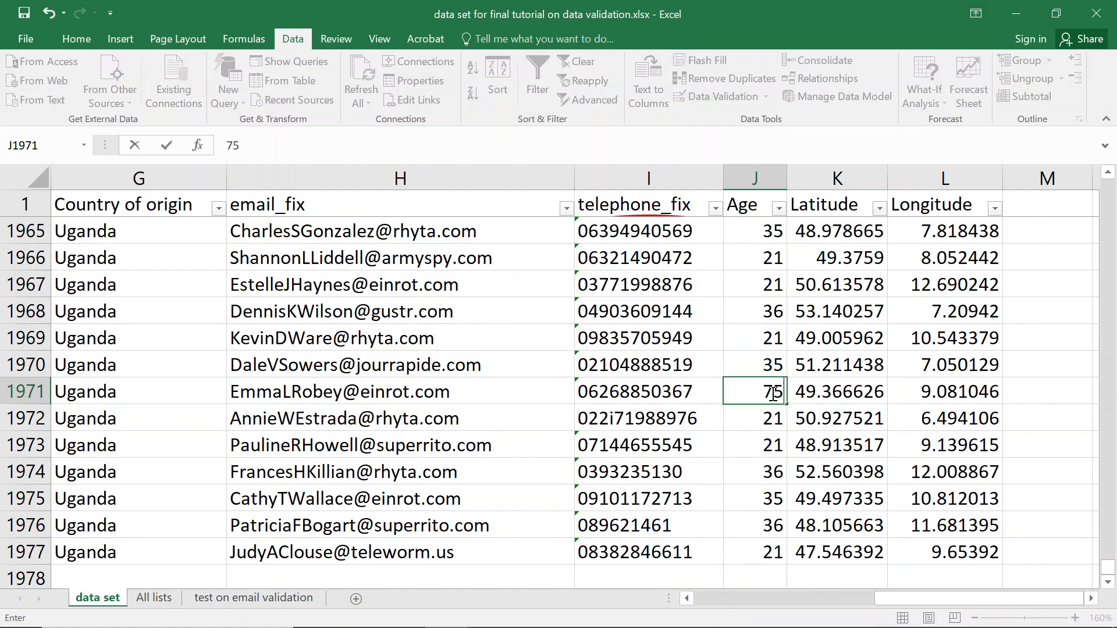
key("Return")
key("Escape")
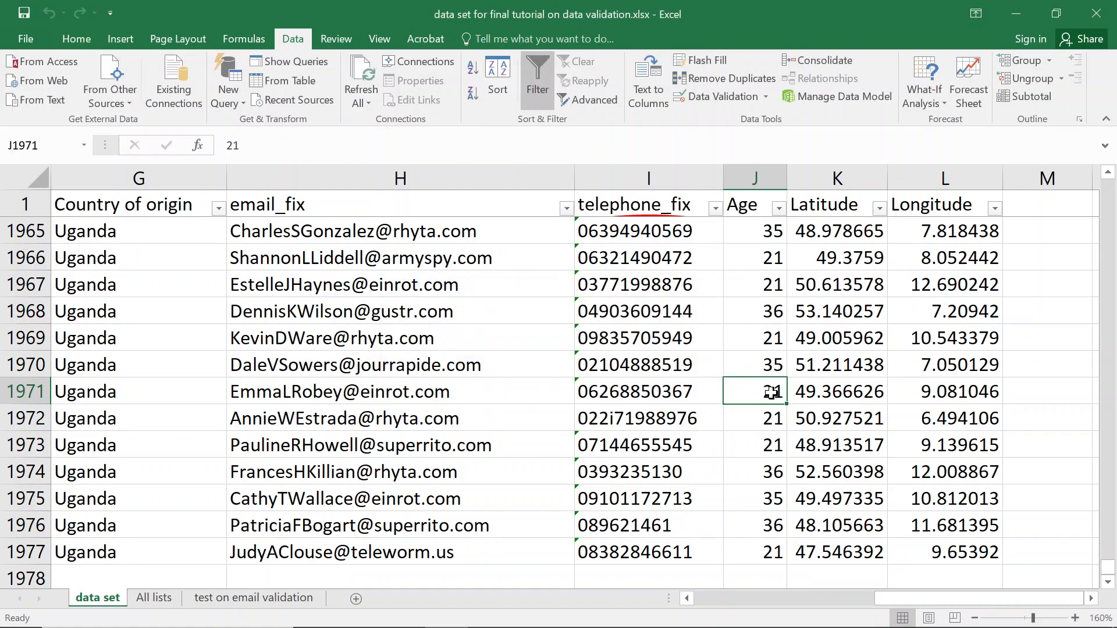
Filter the Age column back to 75.
left_click(780, 207)
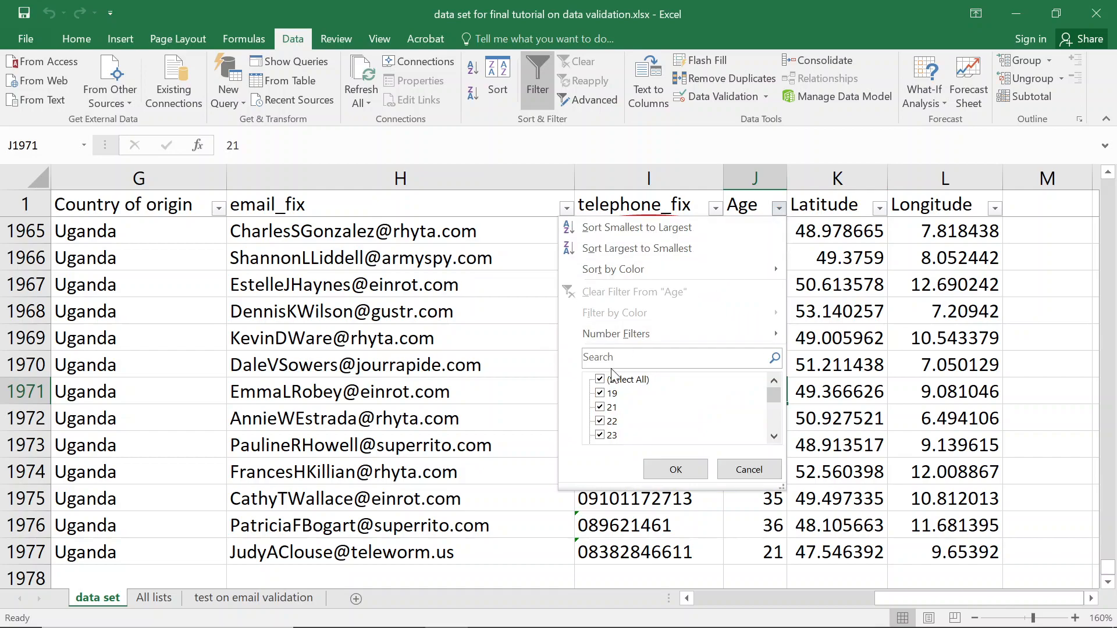
left_click(626, 365)
type("75")
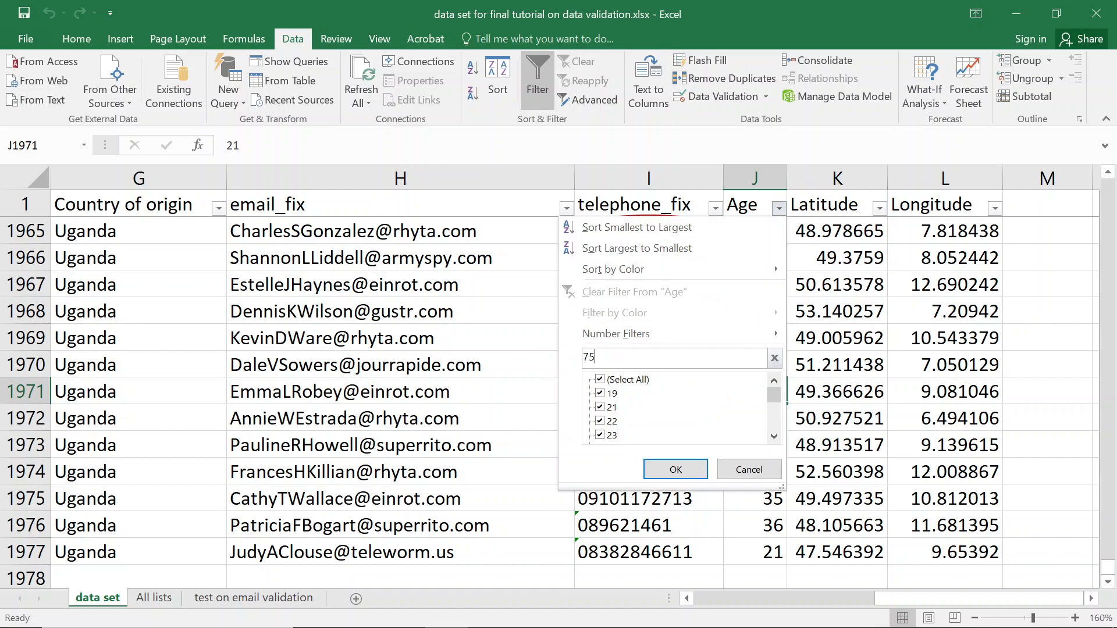
key("Return")
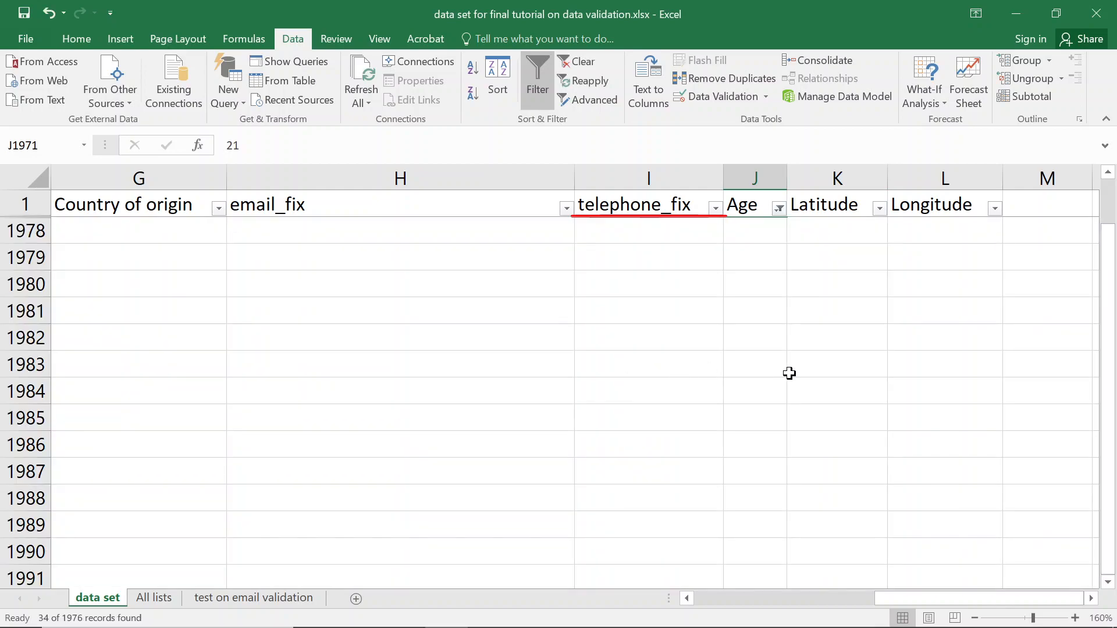
scroll(780, 366, "up", 9)
scroll(769, 325, "up", 2)
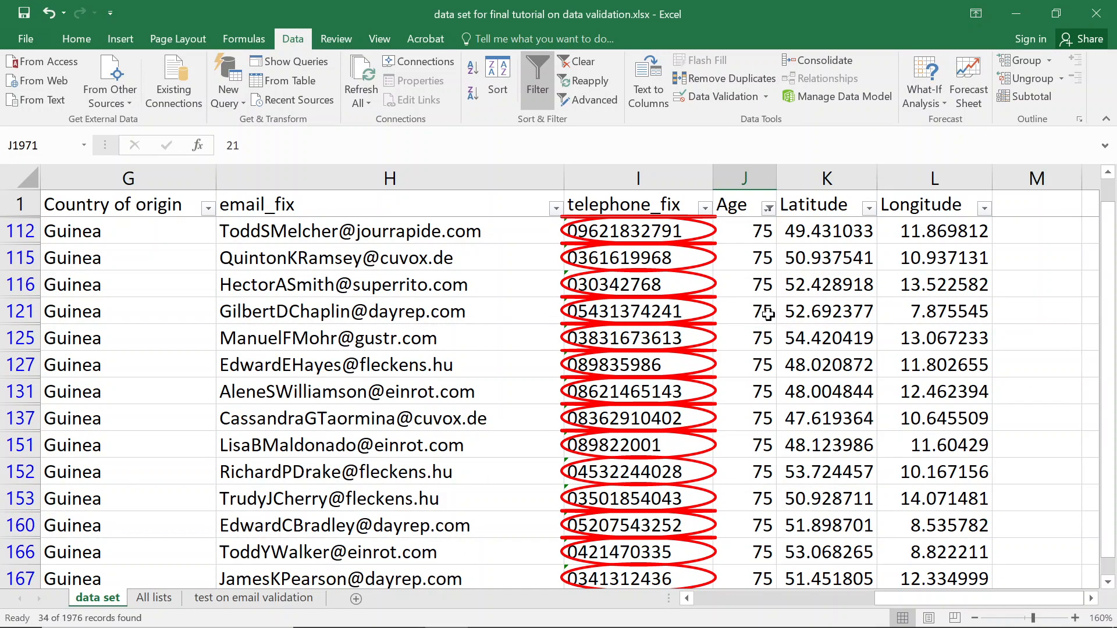
Re-enter age 75 in J112 to test the rule, then save the workbook.
left_click(750, 231)
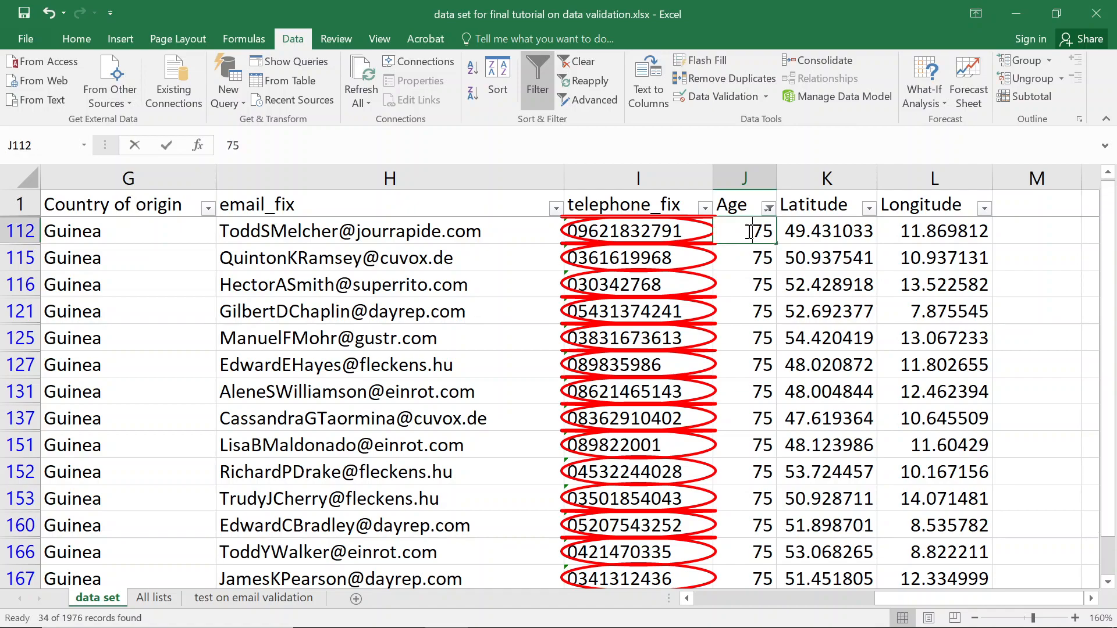
double_click(769, 234)
key("Return")
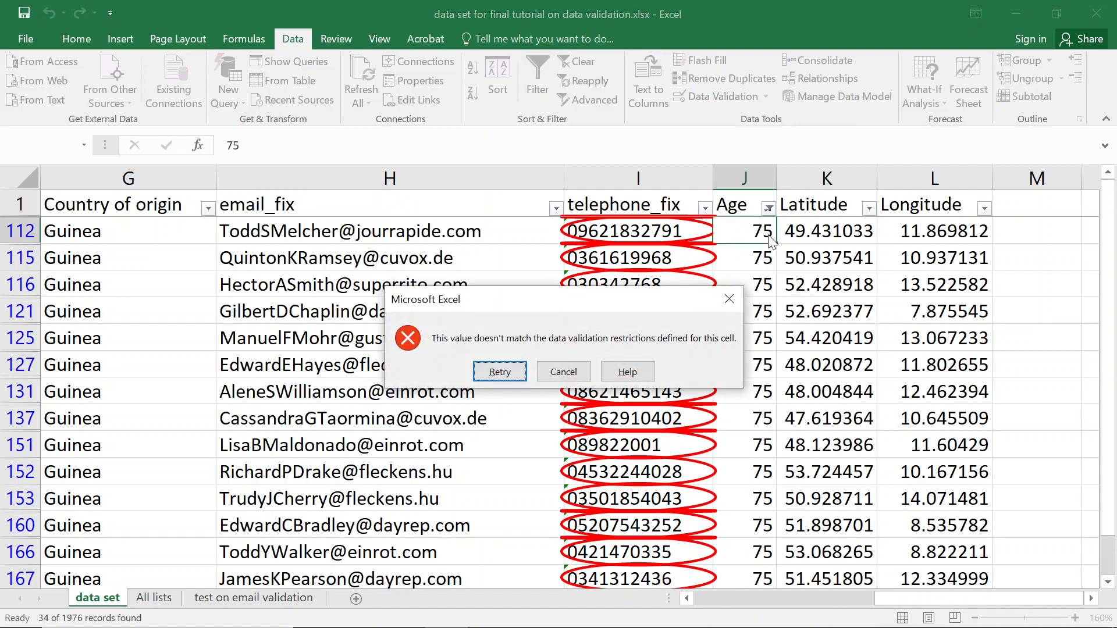
key("Escape")
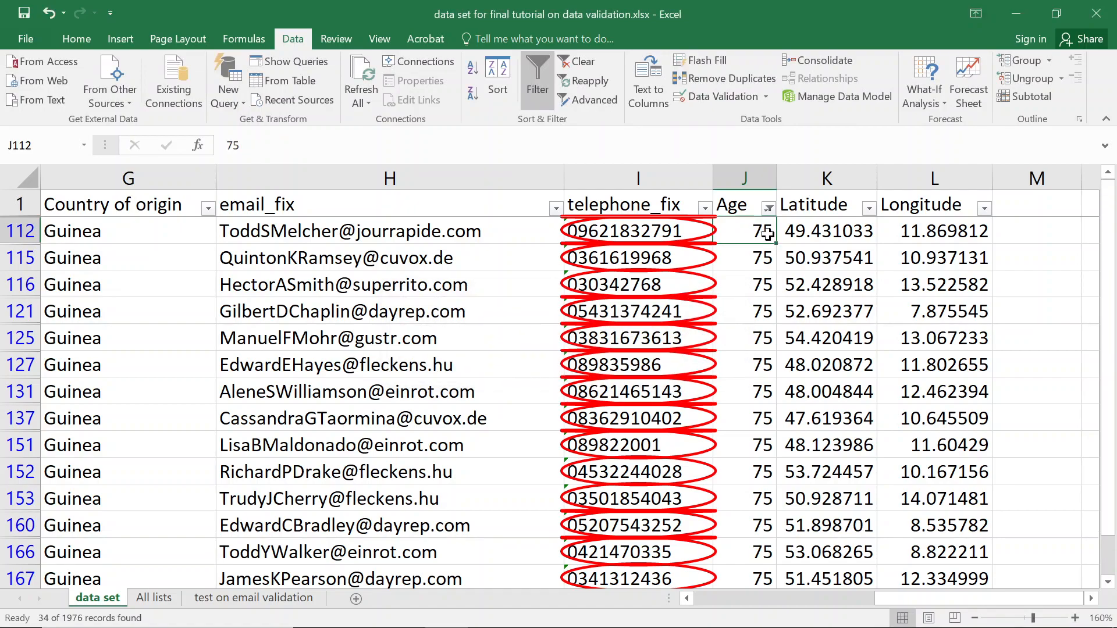
key("ctrl+s")
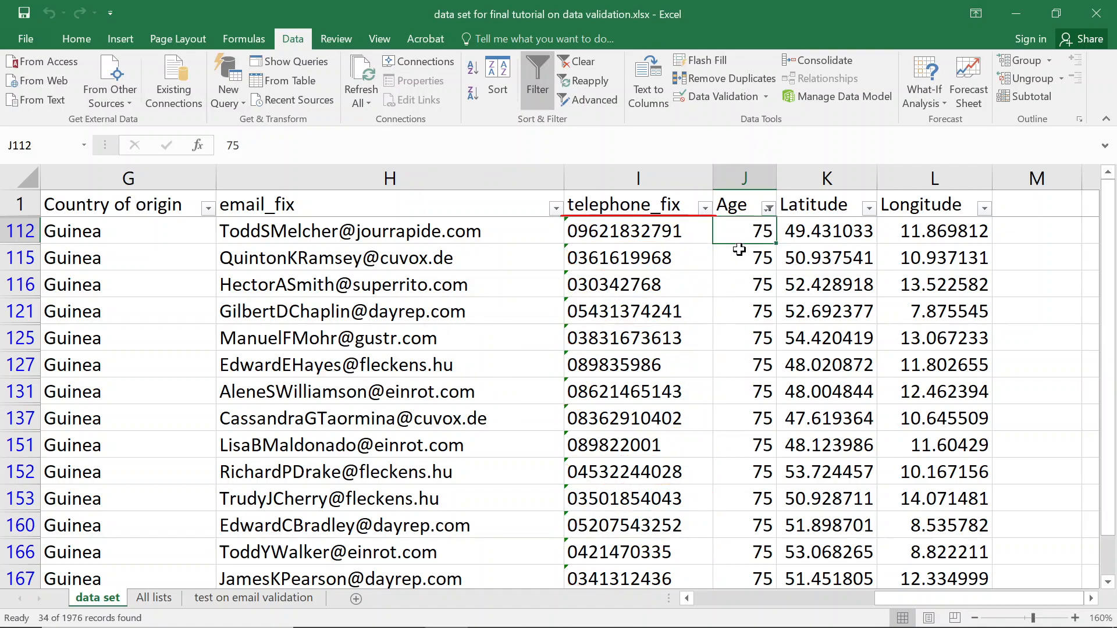
Filter Age to 75 and circle invalid data, dismissing the warning.
left_click(769, 208)
left_click(624, 358)
type("75")
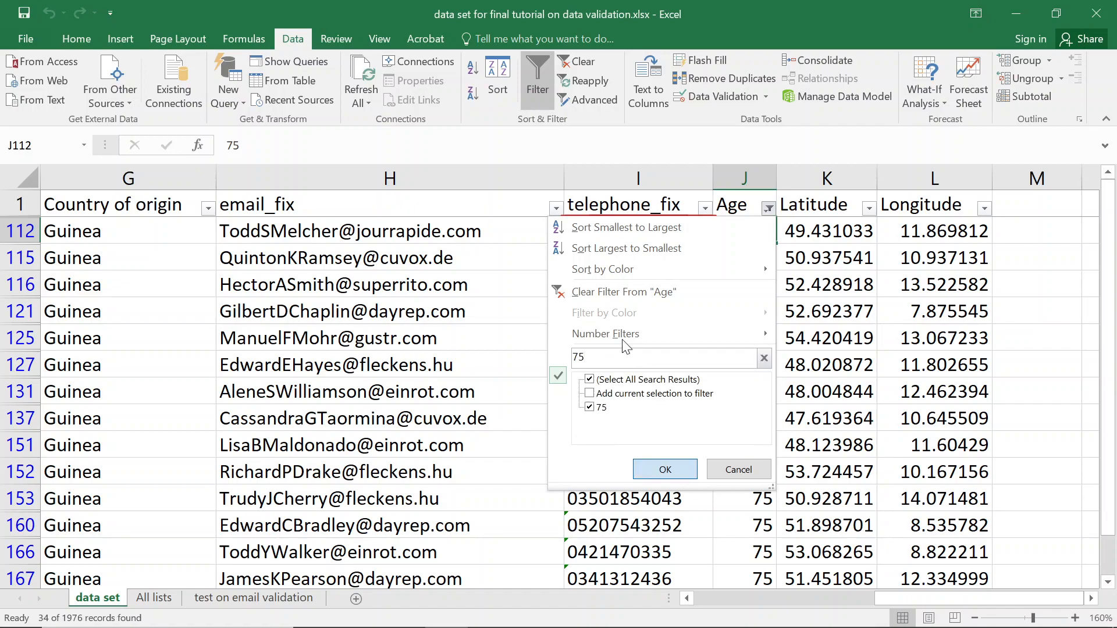
key("Return")
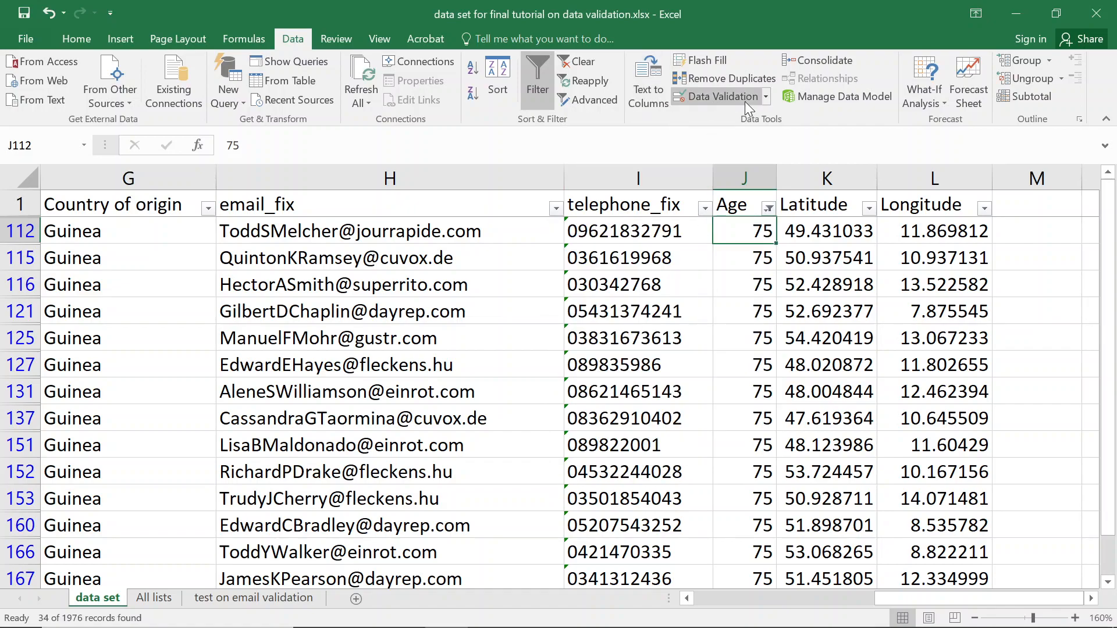
left_click(766, 97)
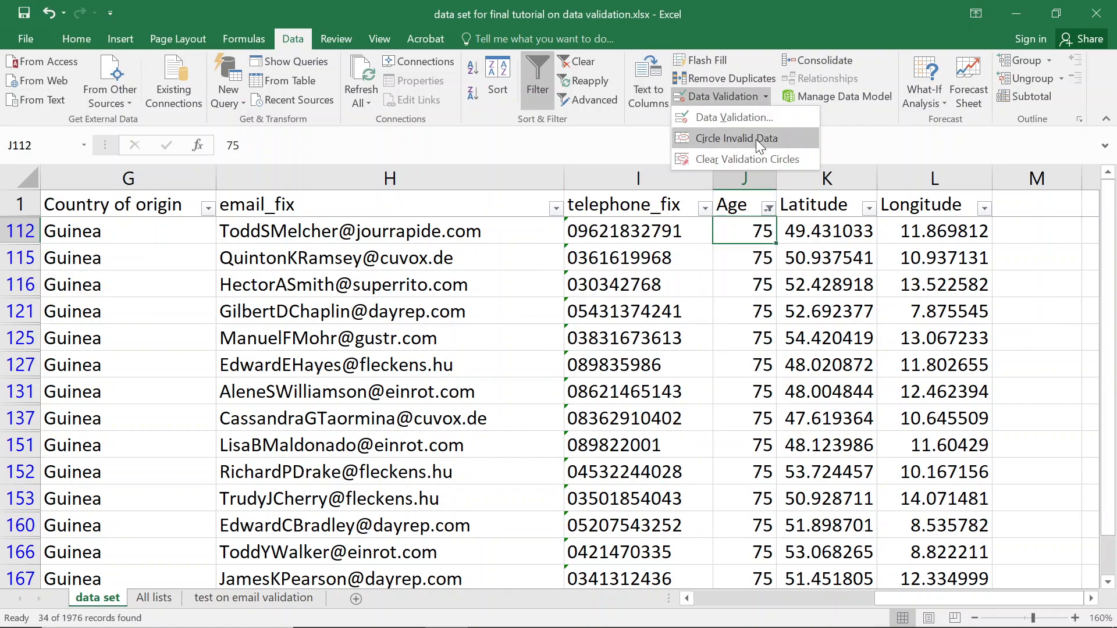
left_click(756, 139)
left_click(563, 370)
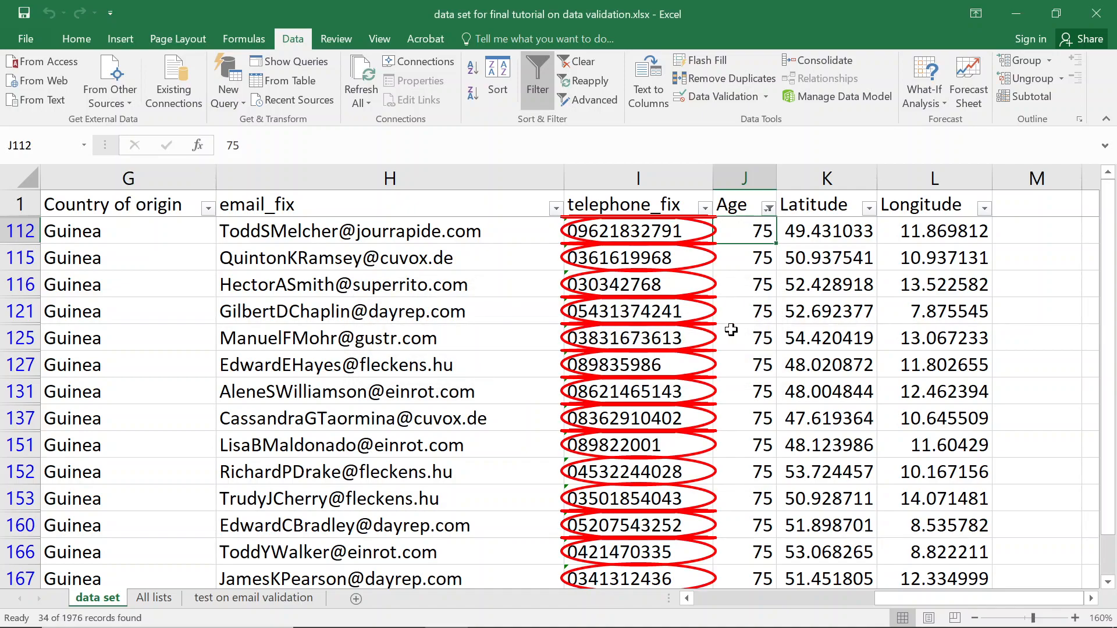
Save, then circle invalid data again from row 116, dismissing the warning.
left_click(760, 276)
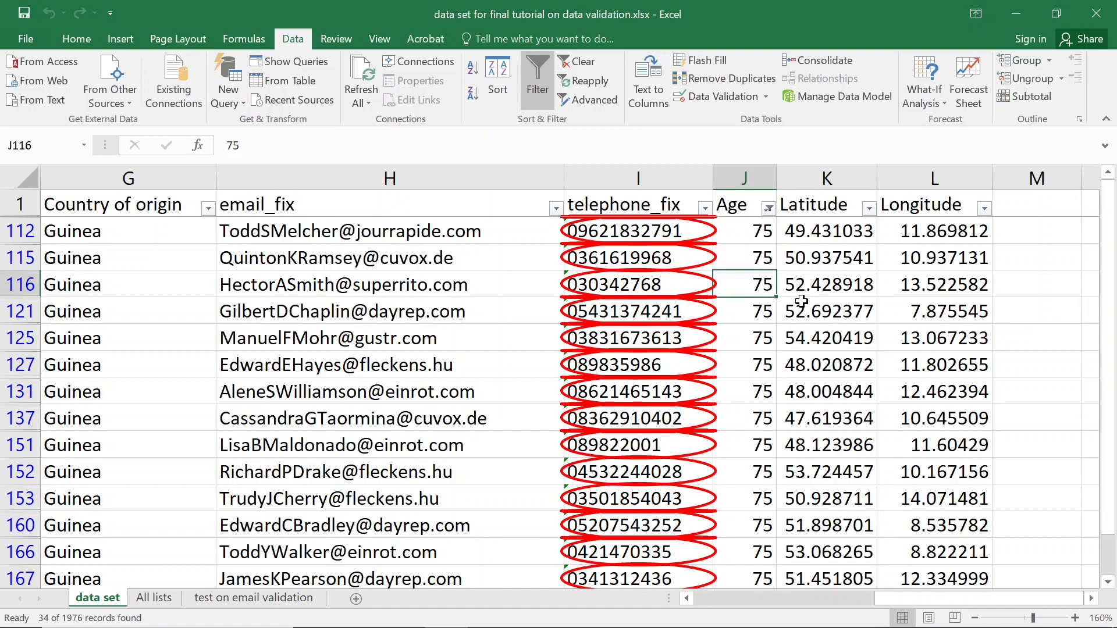
key("ctrl+s")
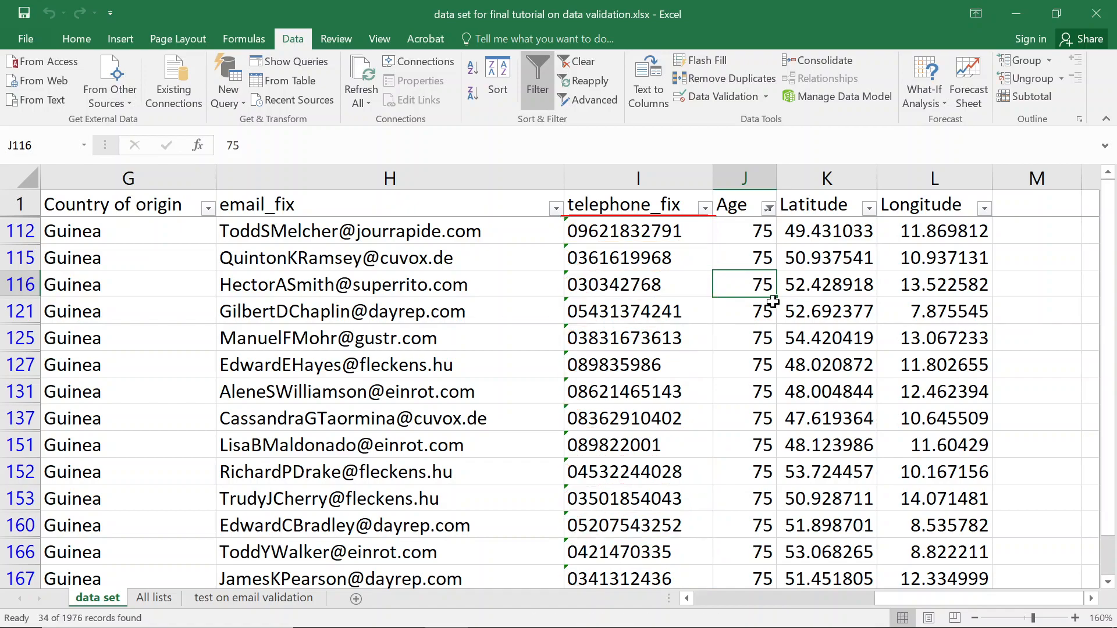
left_click(765, 99)
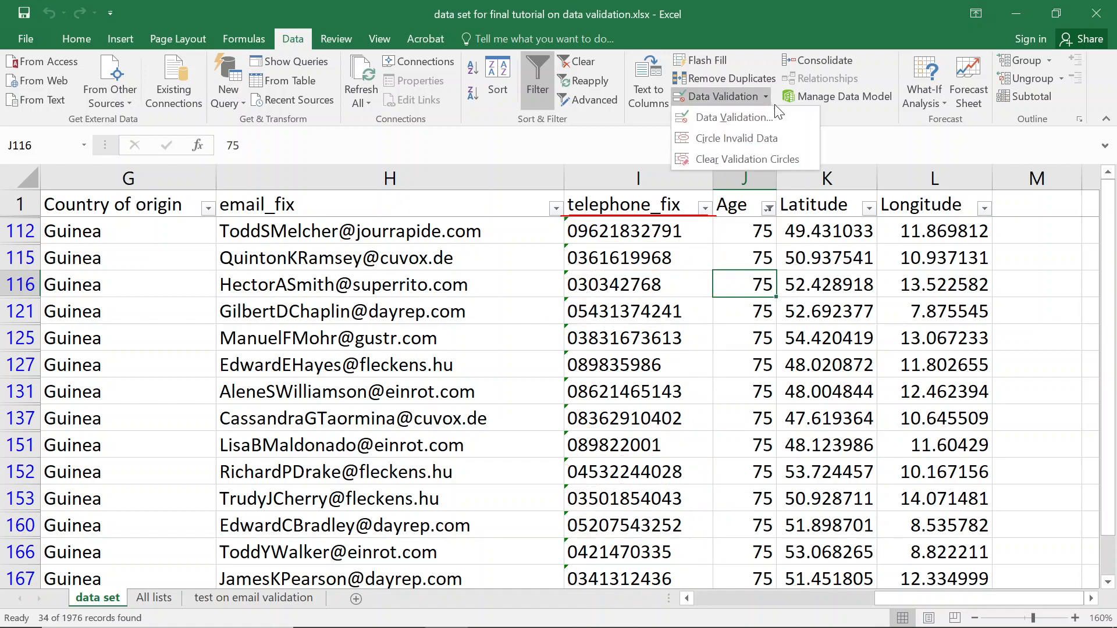
left_click(824, 313)
left_click(834, 287)
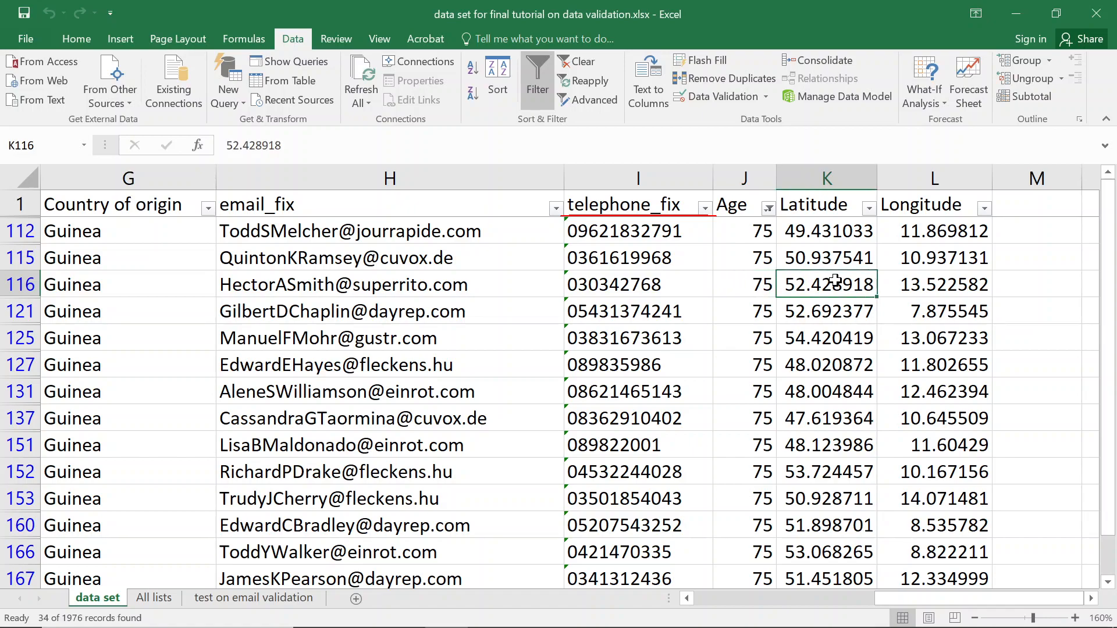
left_click(764, 95)
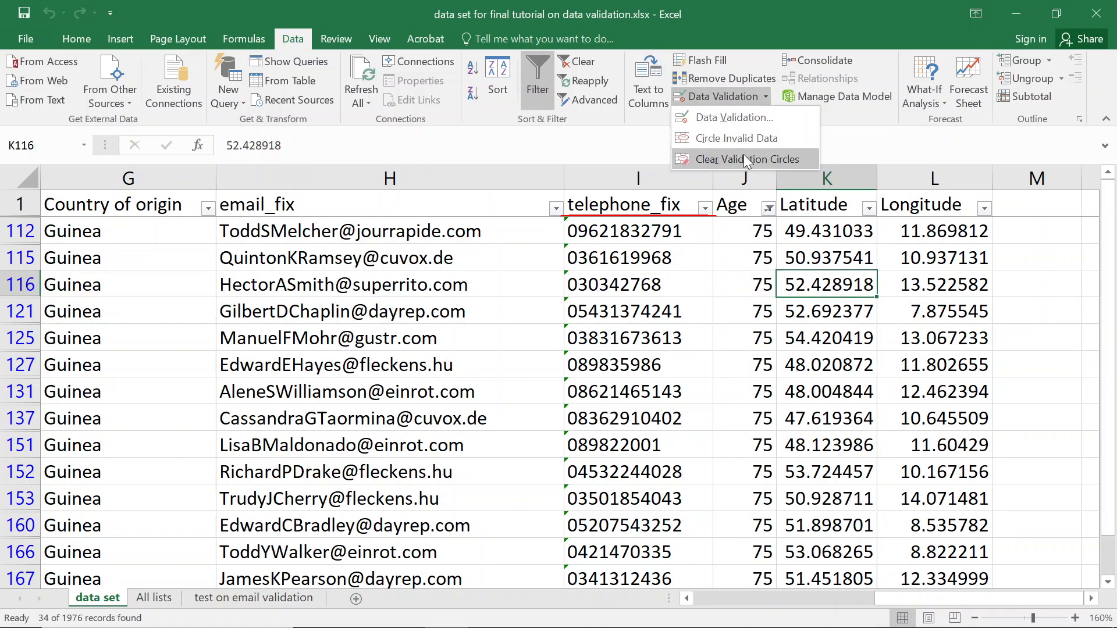
left_click(743, 154)
left_click(767, 97)
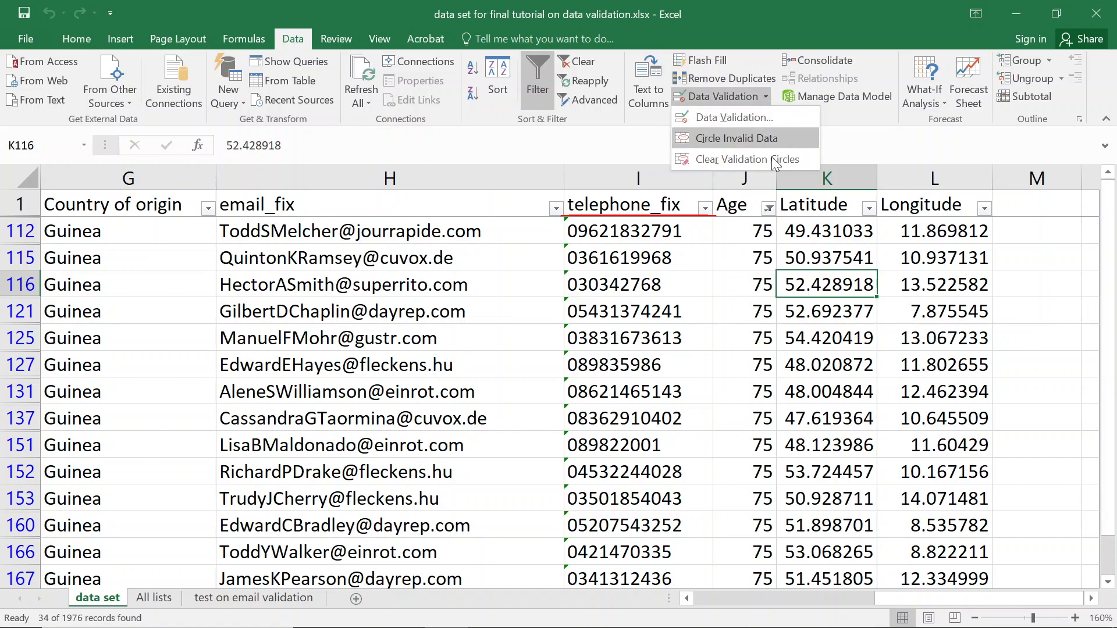
left_click(735, 140)
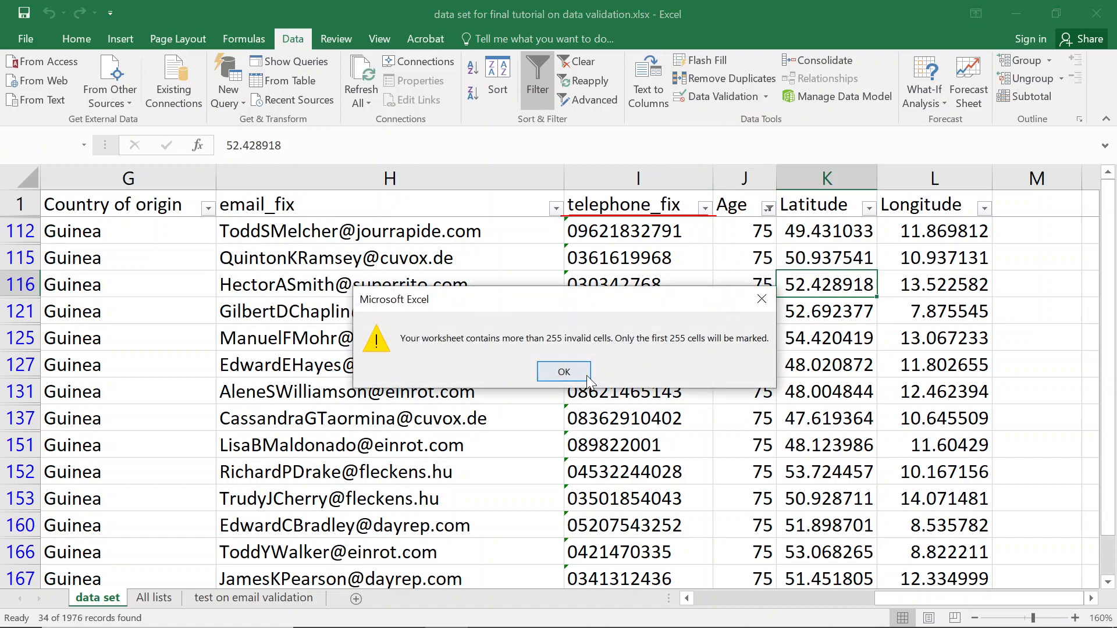
left_click(585, 373)
Re-enter age 75 in J116 to test the rule and cancel the rejection.
left_click(762, 256)
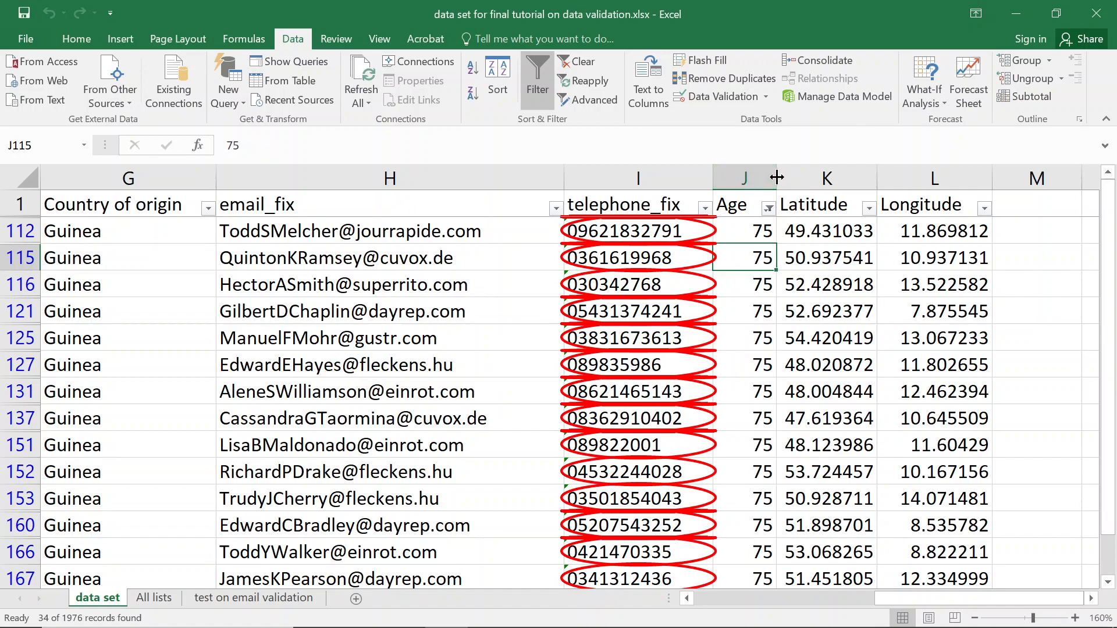
left_click(769, 330)
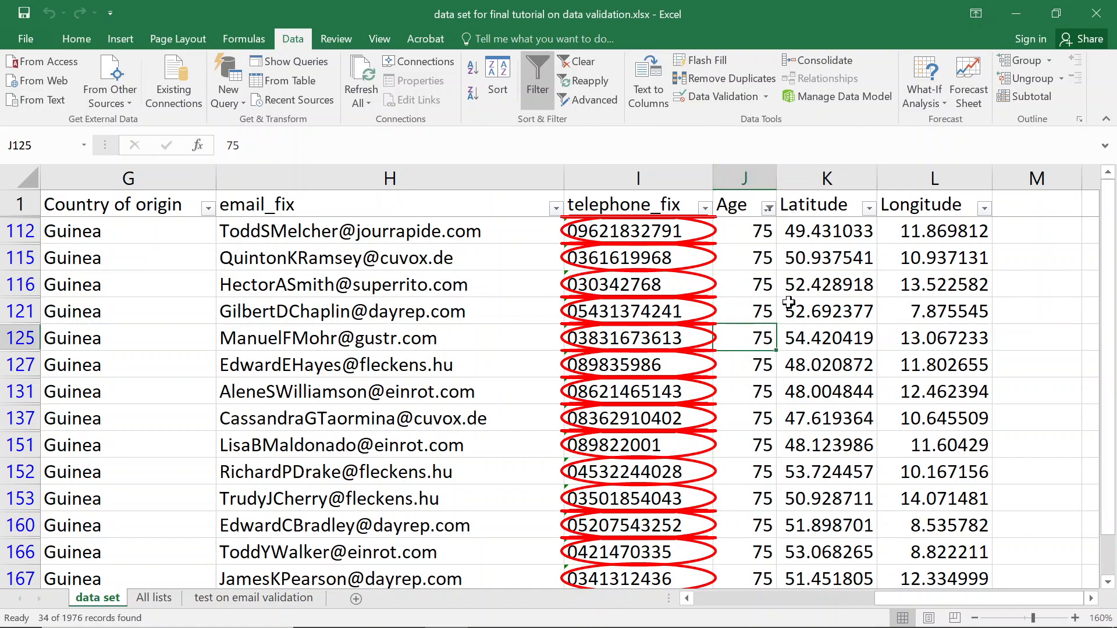
left_click(749, 287)
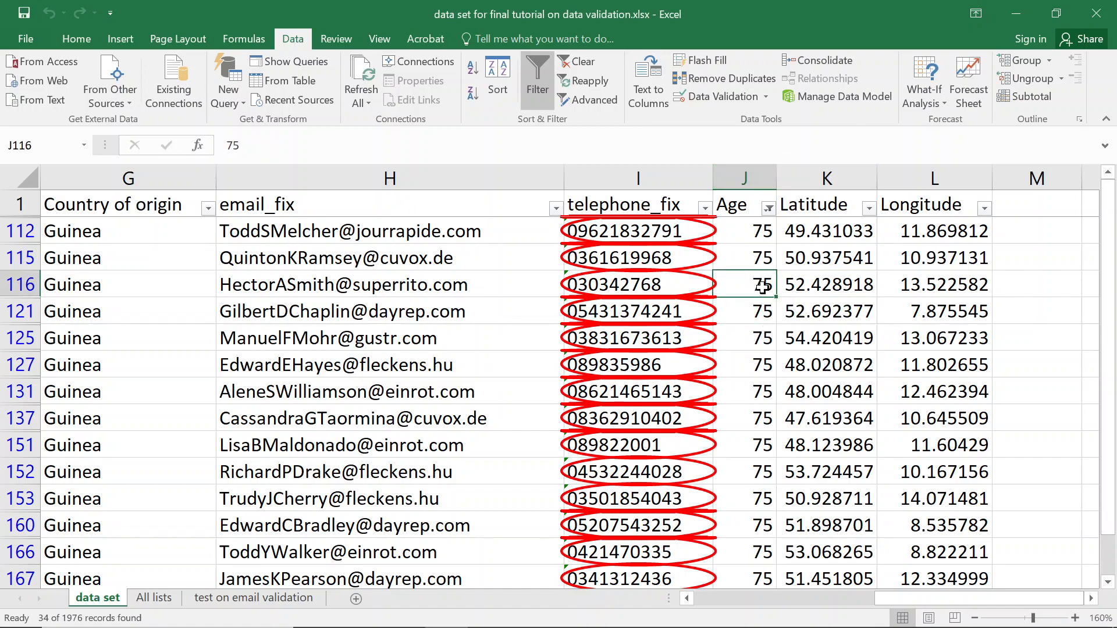
double_click(730, 284)
key("Return")
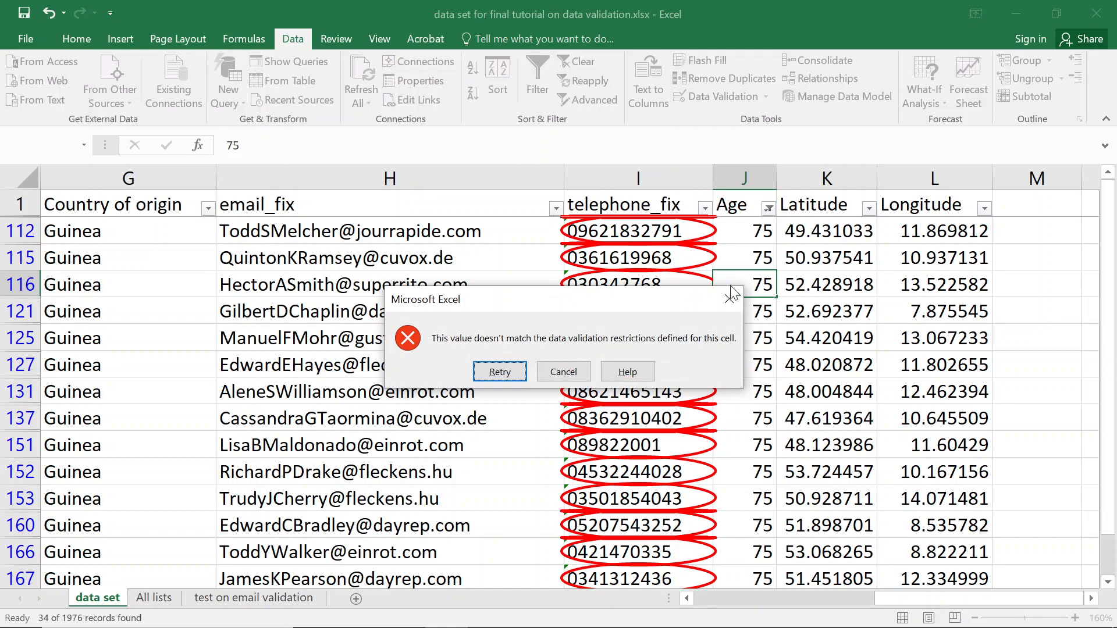
left_click(563, 371)
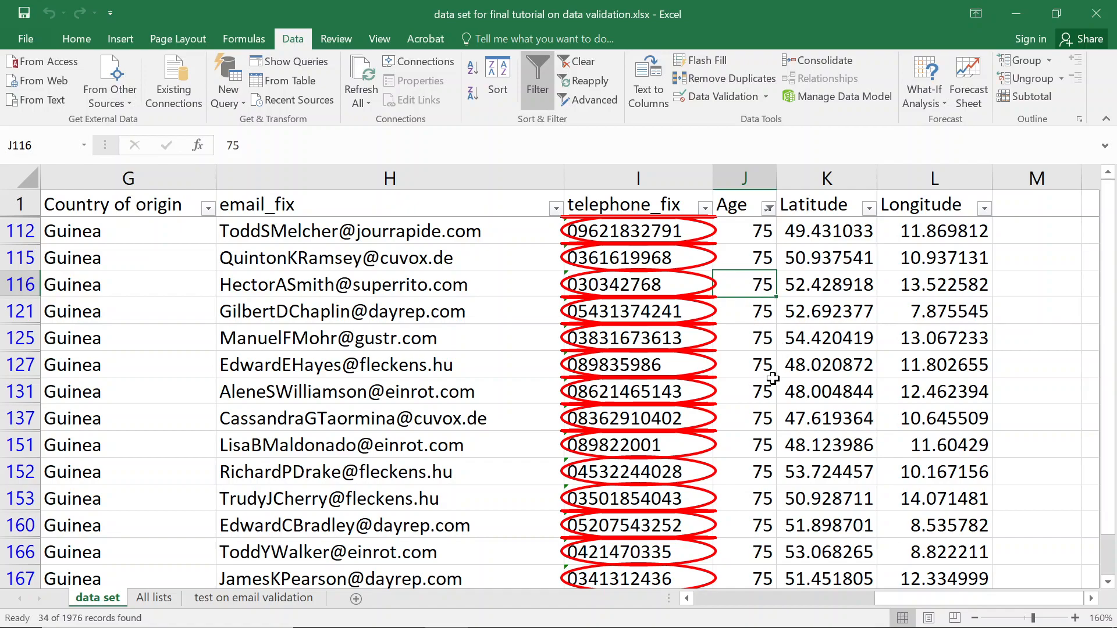
Open the whole-number less-than-50 validation rule for age cell J153.
left_click(742, 345)
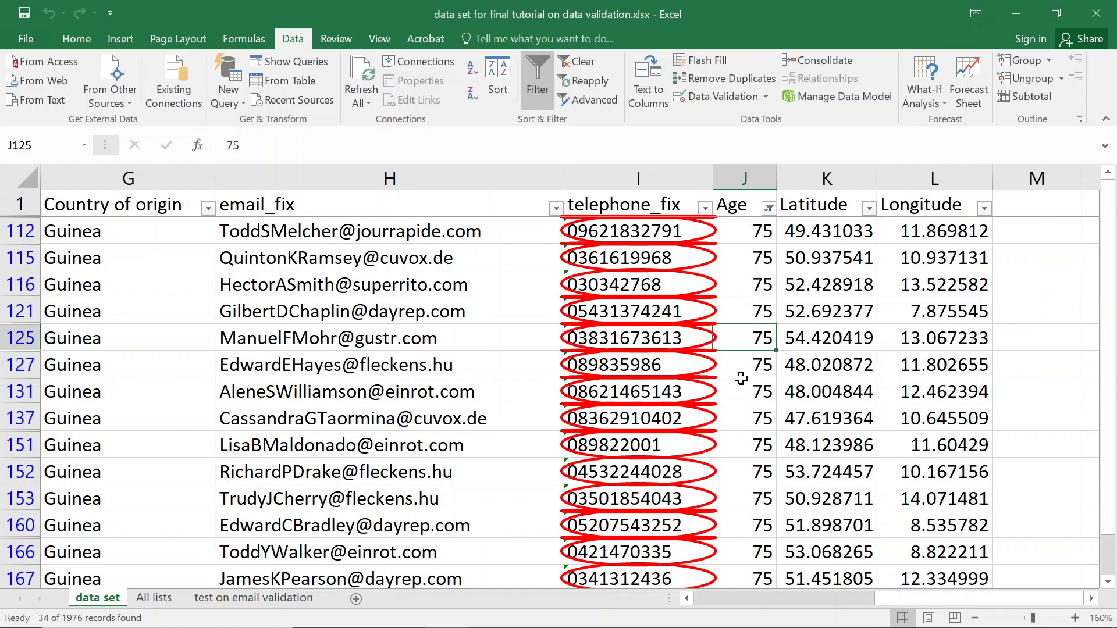
scroll(740, 362, "down", 3)
left_click(720, 299)
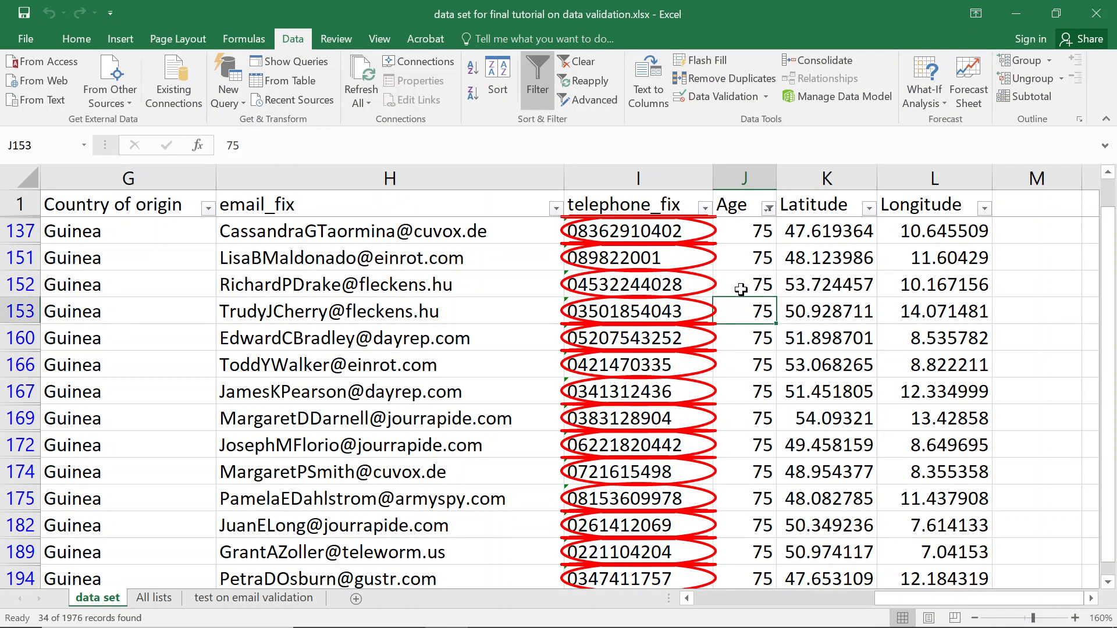
left_click(717, 95)
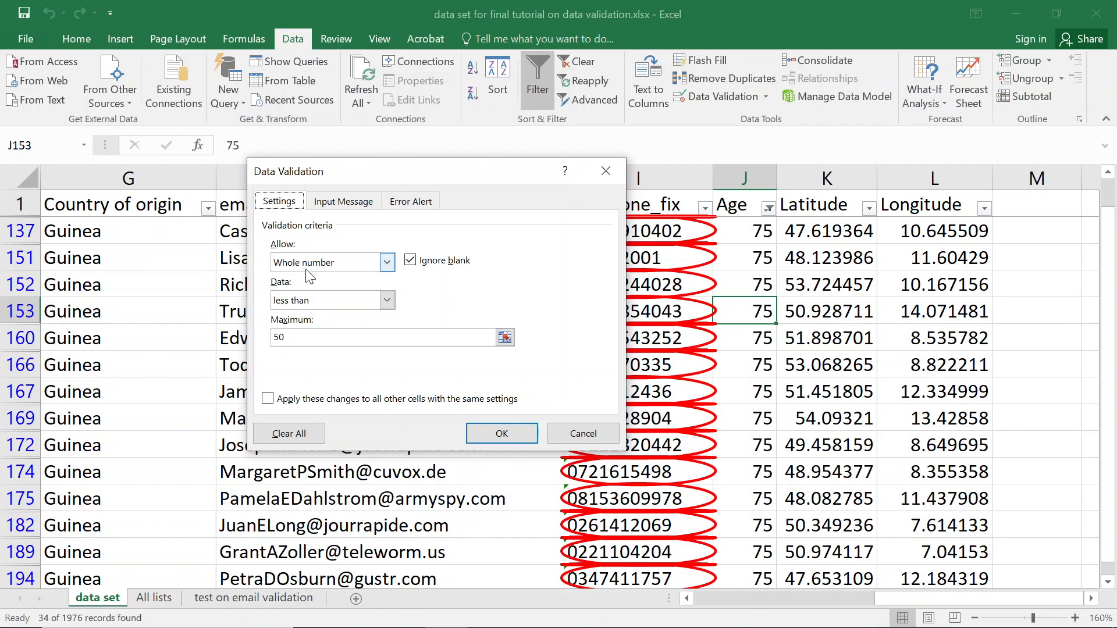
Close the validation rule unchanged and delete the telephone_fix column.
left_click(341, 301)
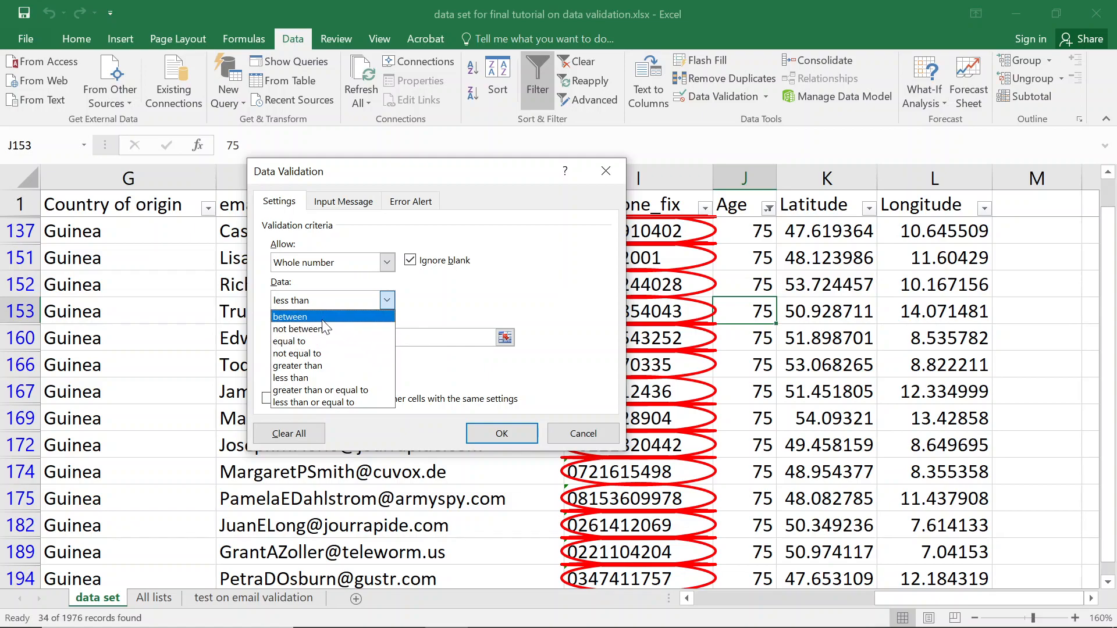
left_click(583, 434)
left_click(751, 283)
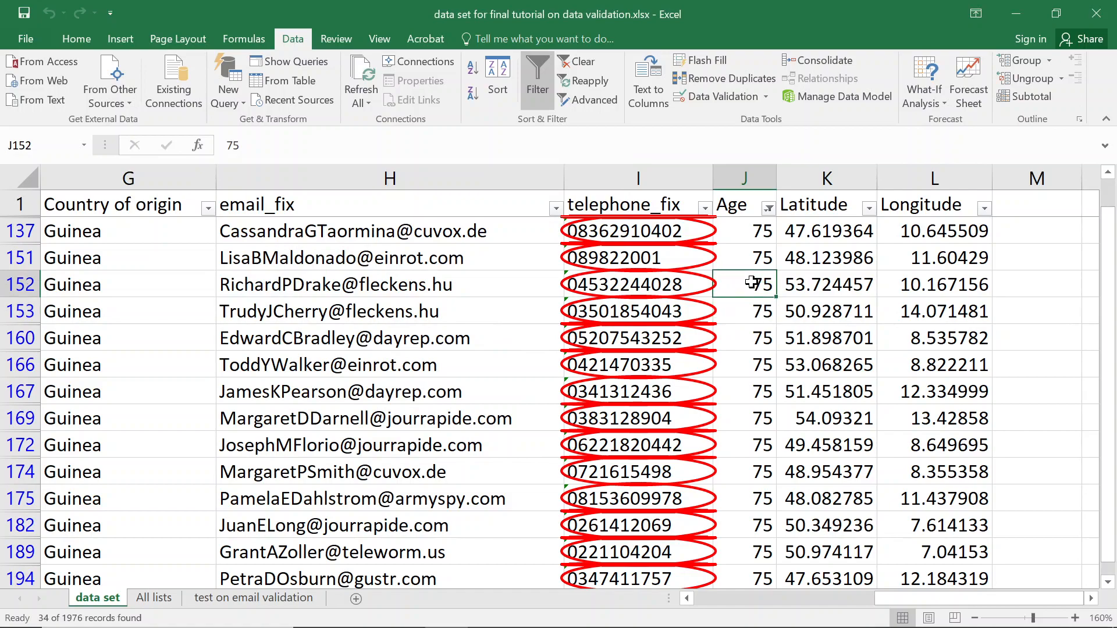
left_click(613, 176)
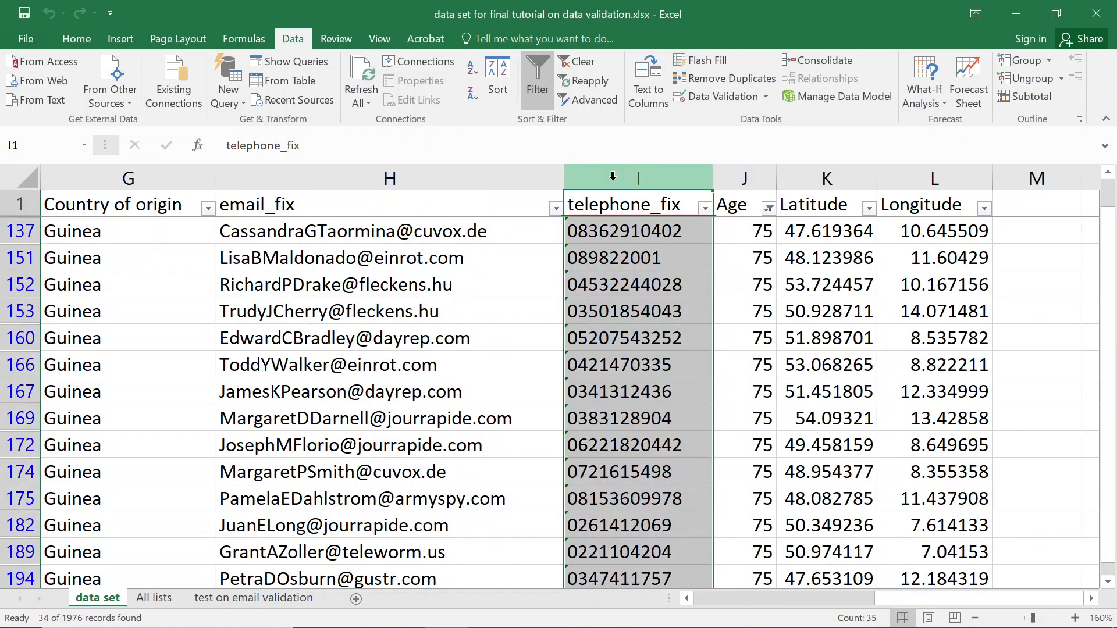
right_click(613, 176)
left_click(666, 325)
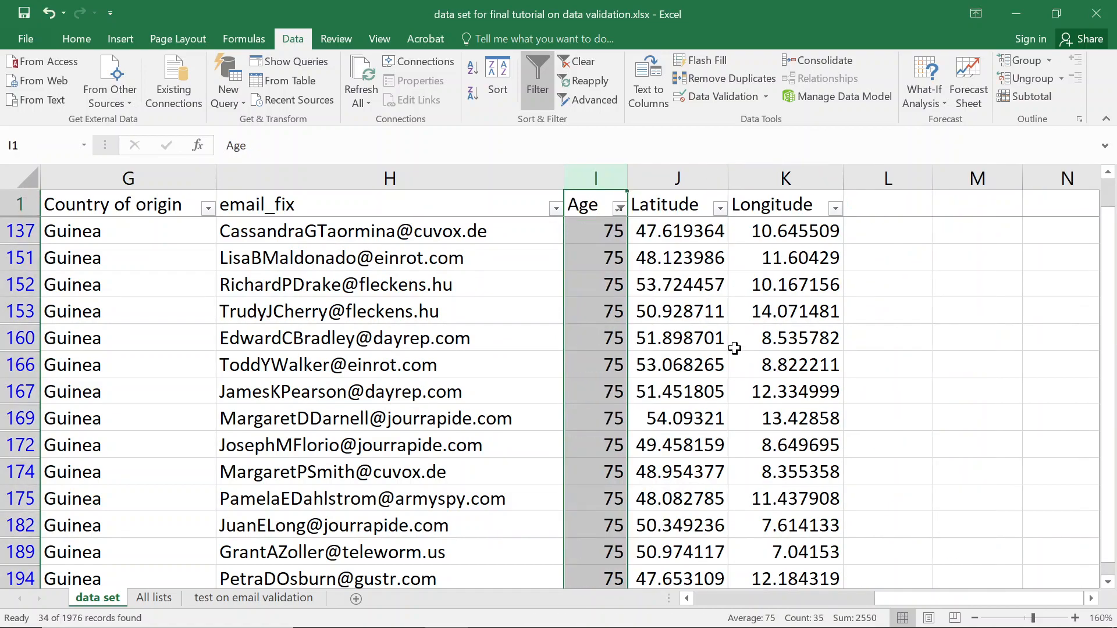
Check age cell I137's rule, then circle invalid data, dismissing the warning.
left_click(596, 235)
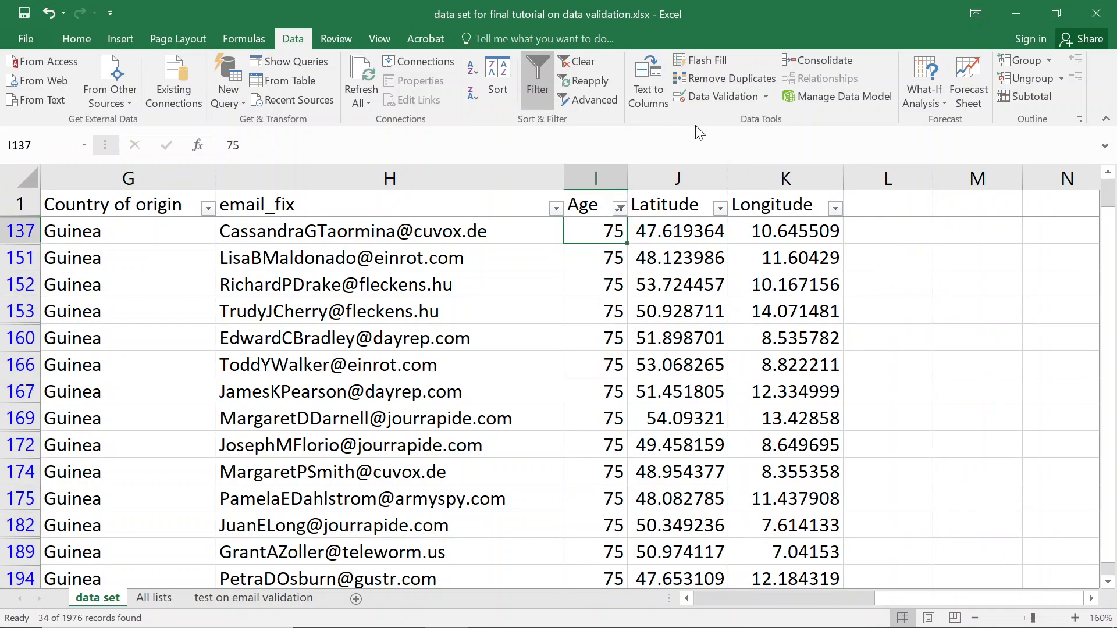
left_click(742, 96)
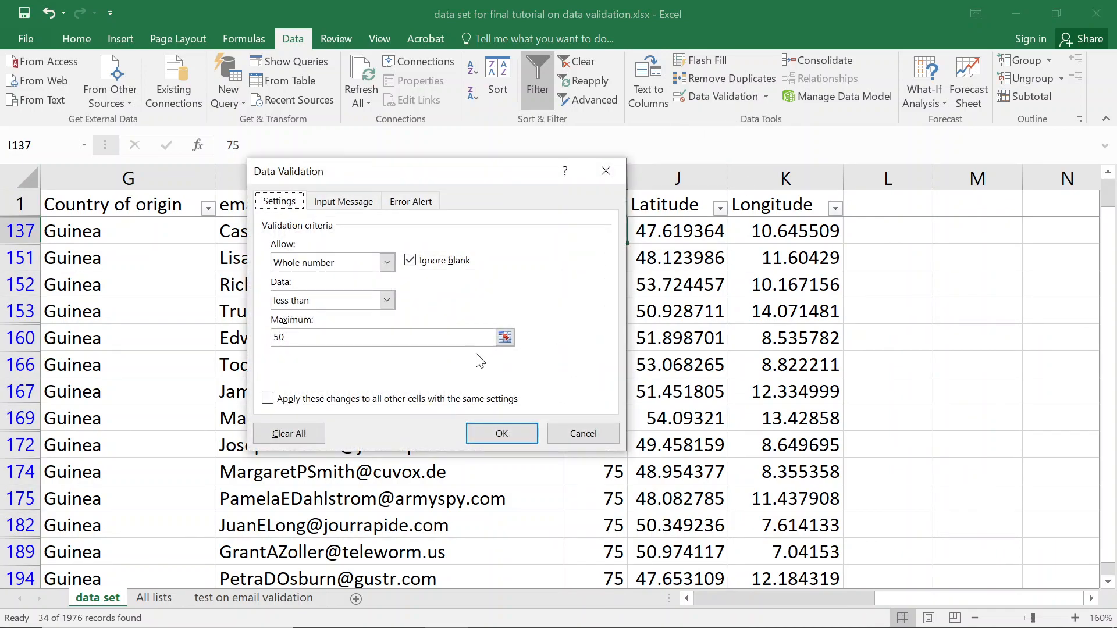
key("Escape")
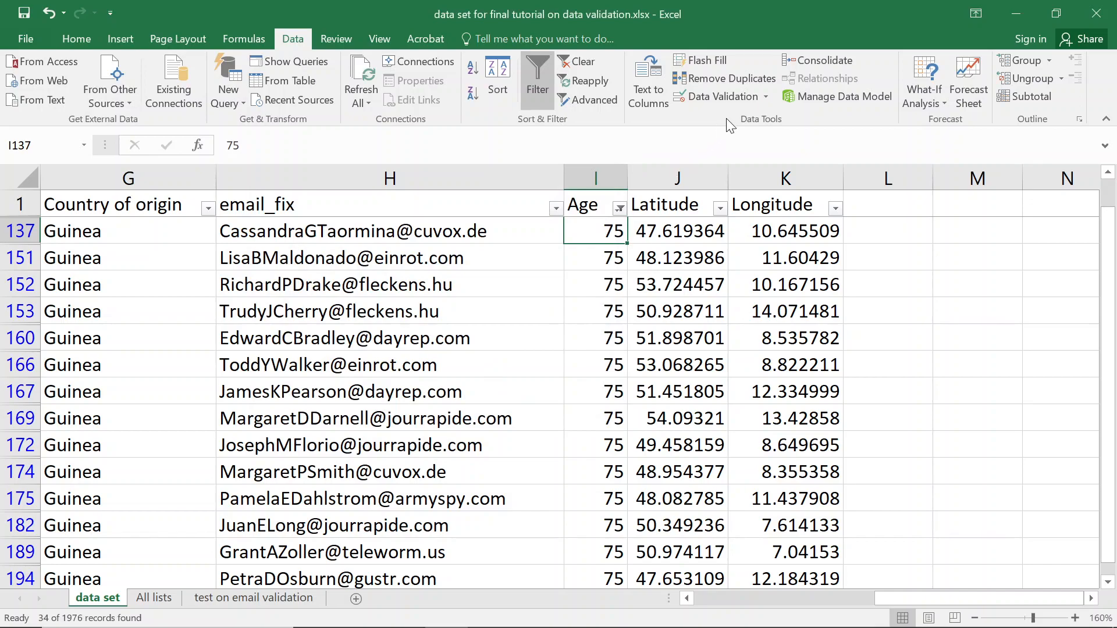
left_click(765, 97)
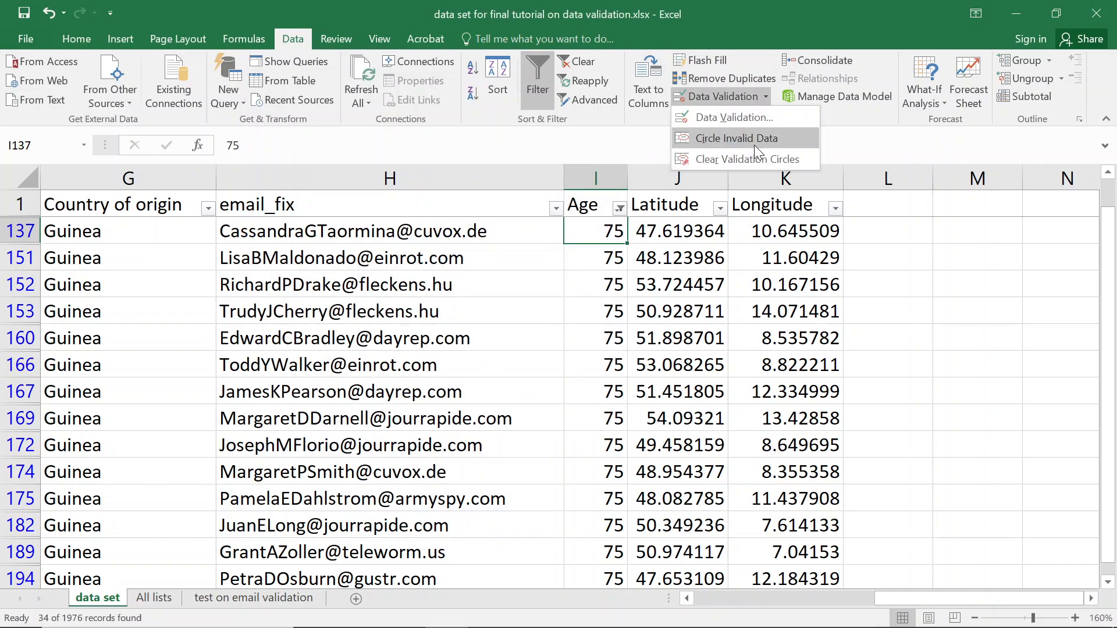
left_click(753, 142)
left_click(563, 372)
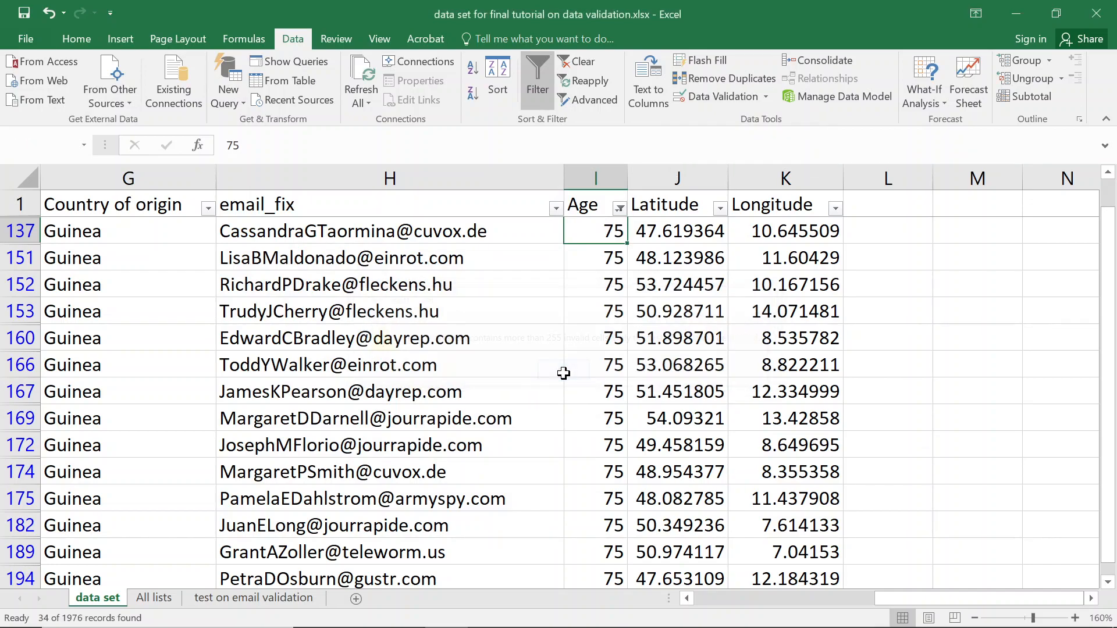
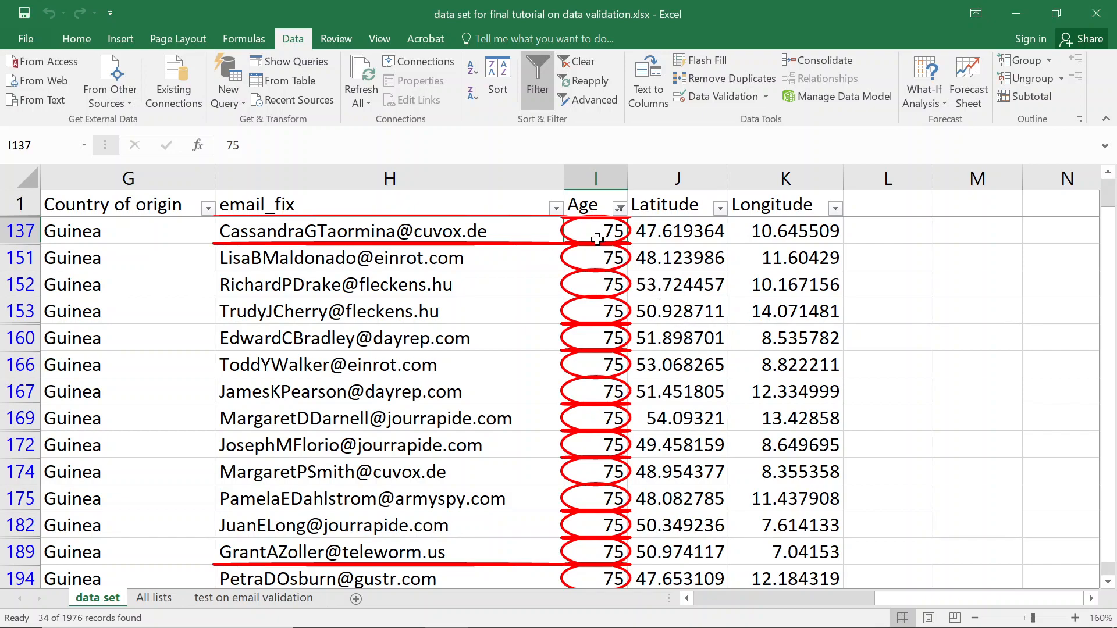
Clear the Age column filter so all 1976 records reappear, then scroll through the data.
scroll(624, 403, "down", 3)
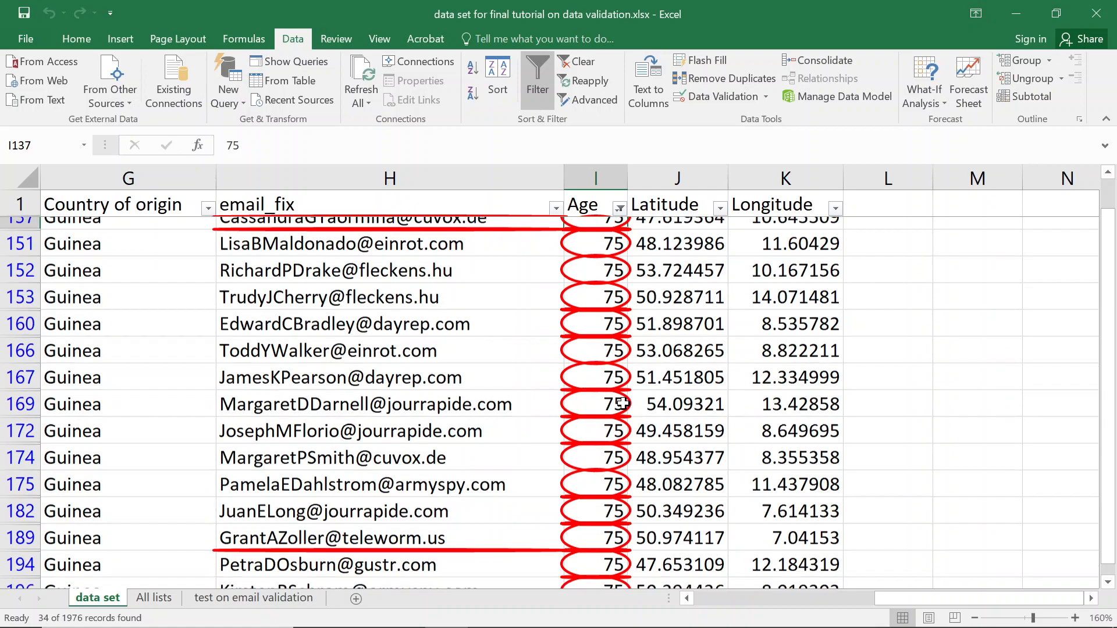
scroll(623, 404, "down", 5)
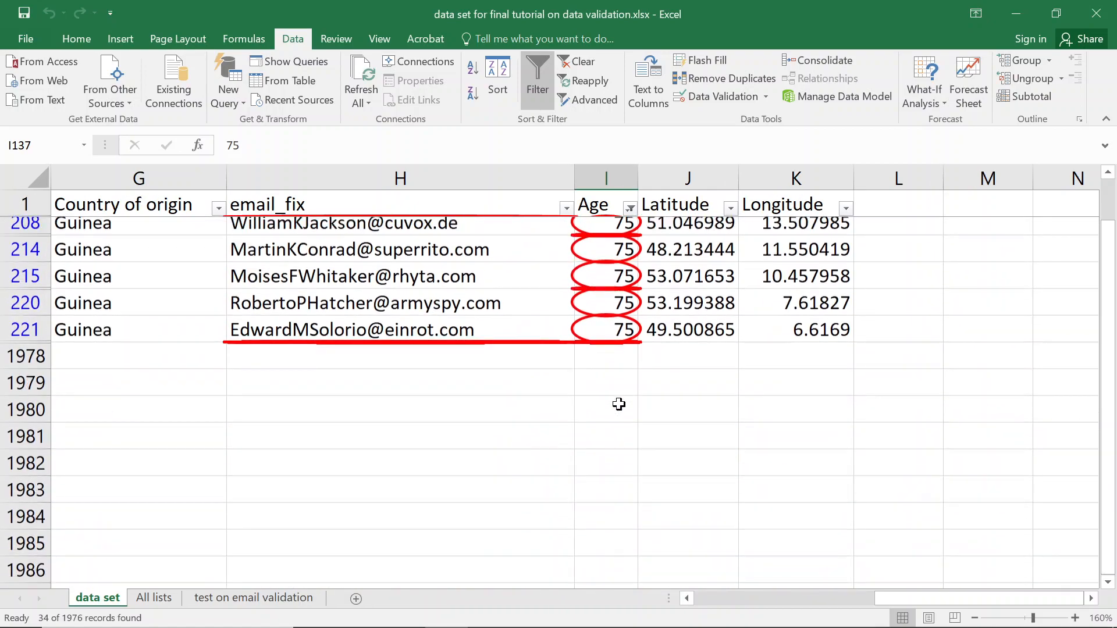
scroll(621, 252, "up", 2)
left_click(630, 208)
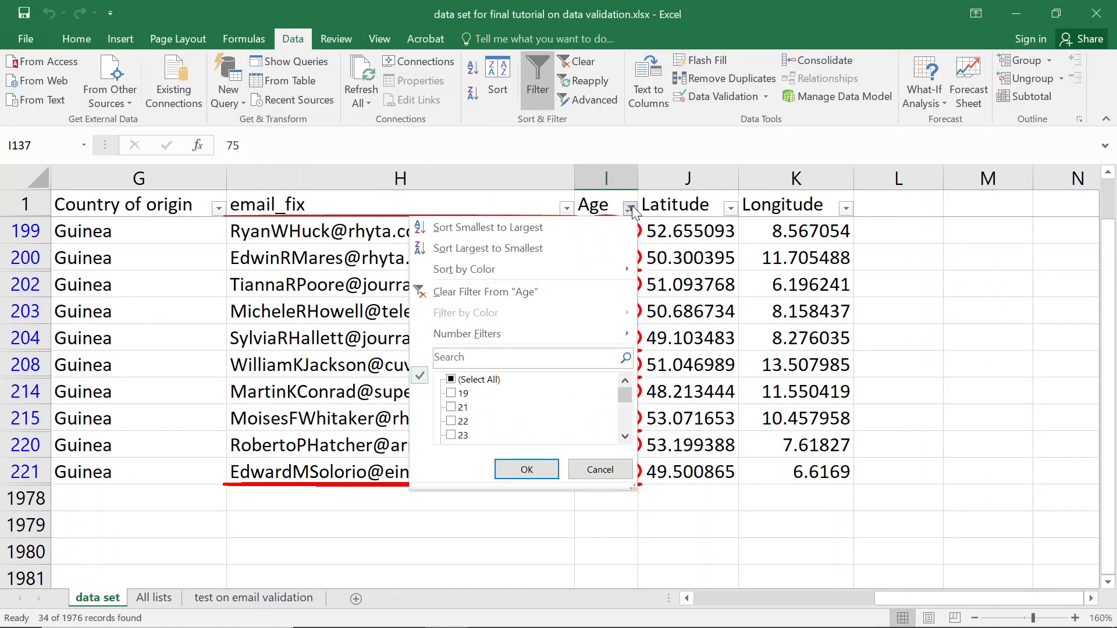
left_click(509, 293)
scroll(608, 244, "up", 13)
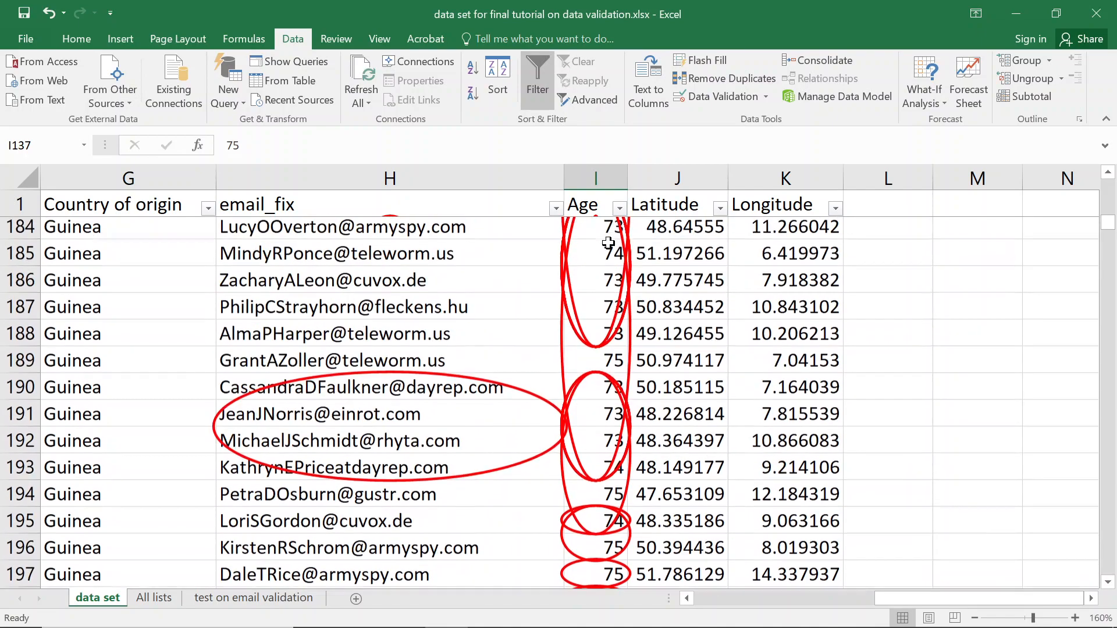
scroll(615, 336, "up", 6)
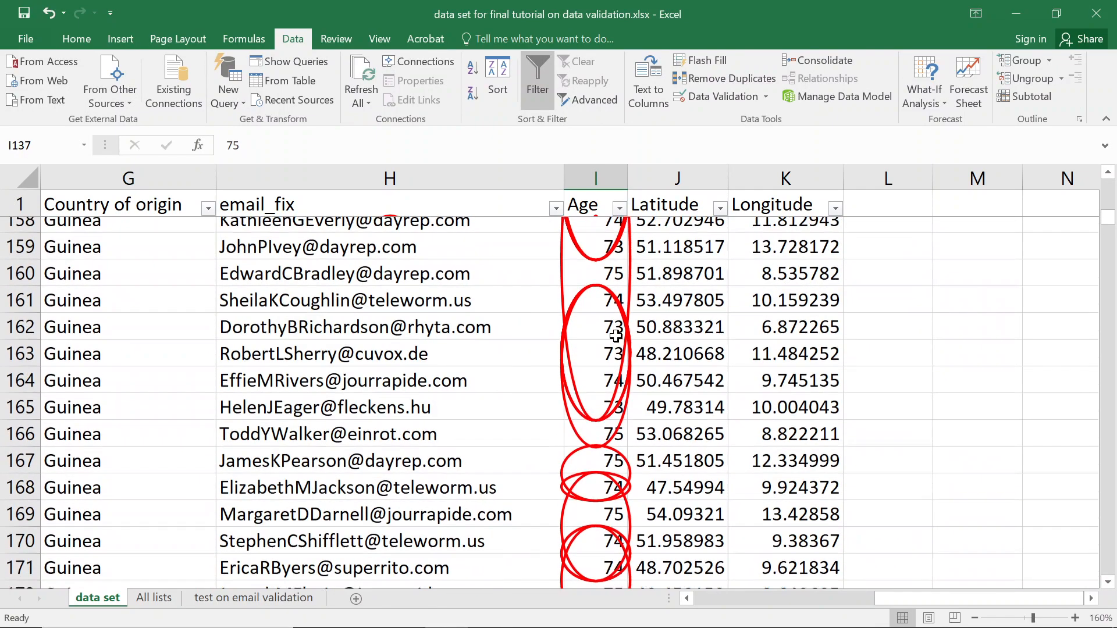
scroll(616, 332, "up", 13)
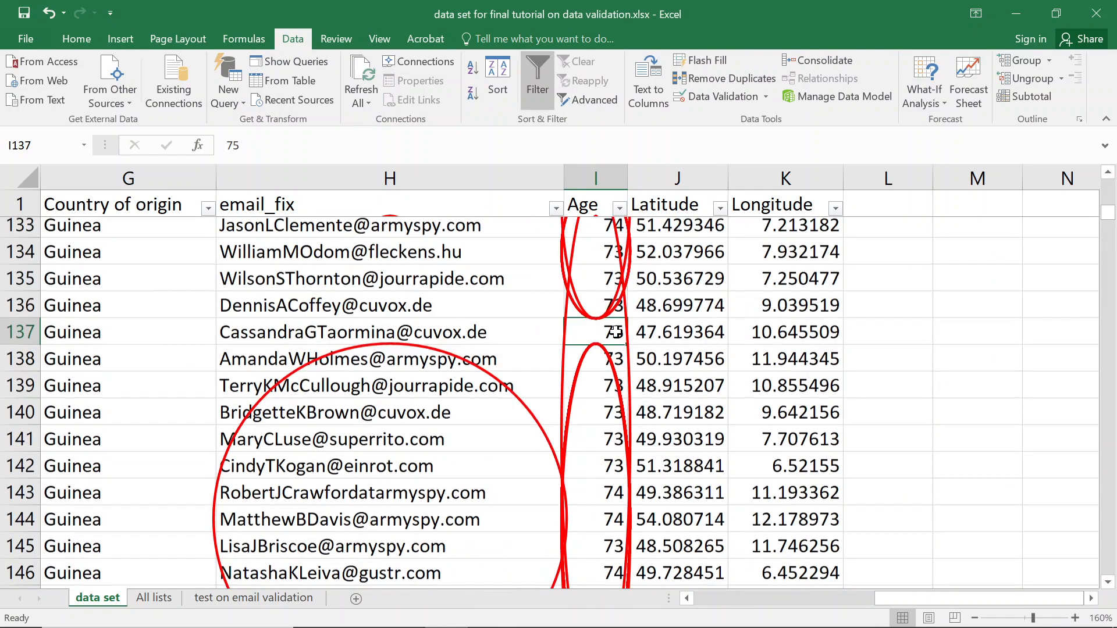
scroll(614, 328, "up", 4)
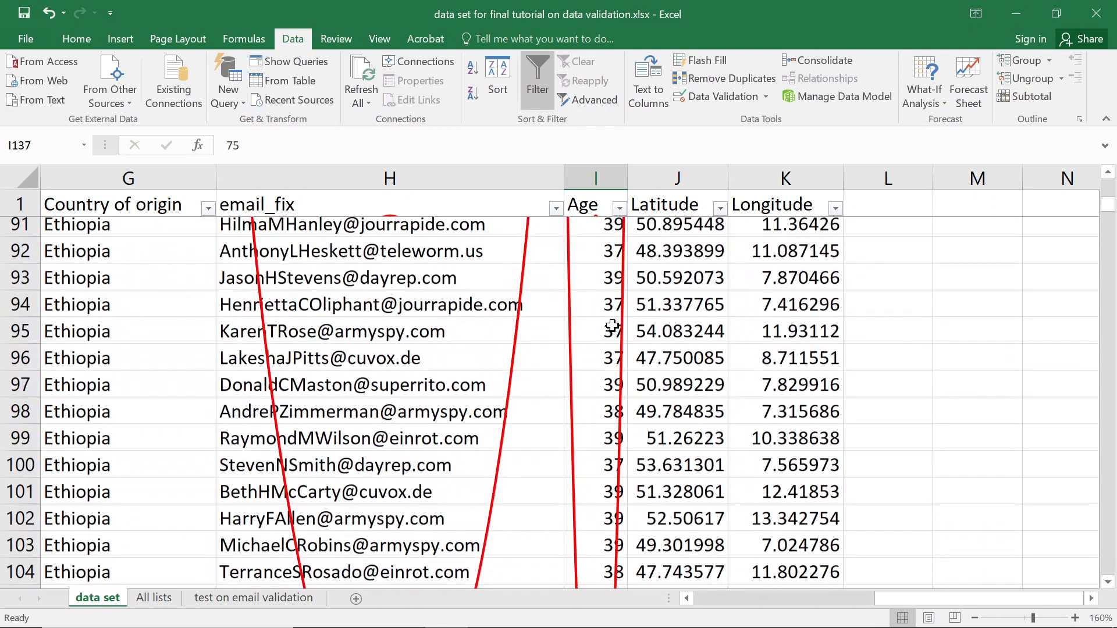
scroll(612, 326, "down", 5)
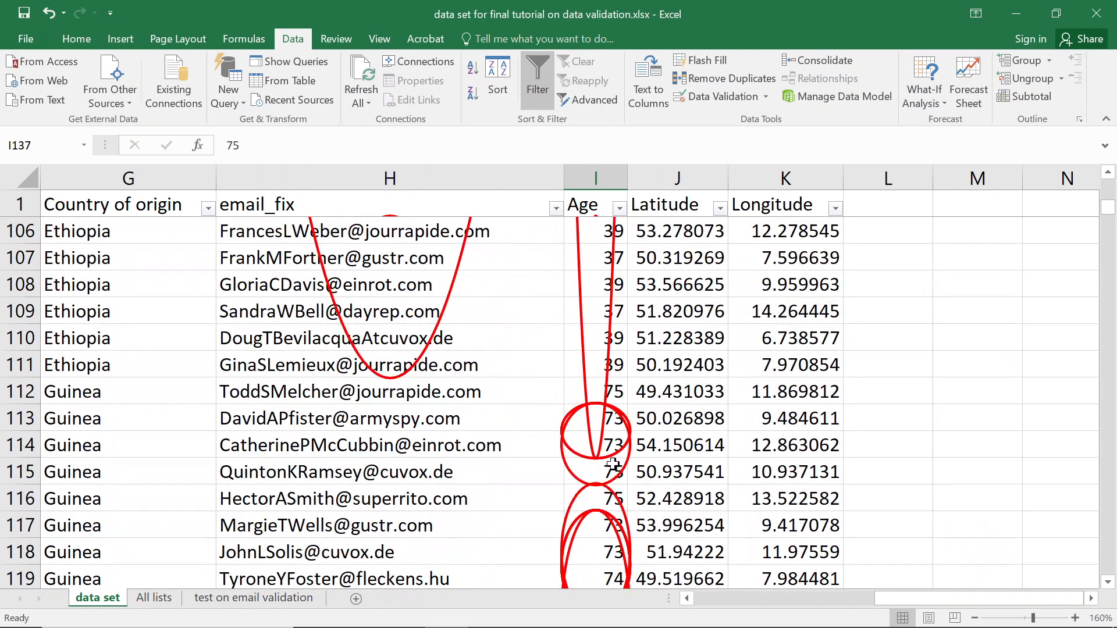
scroll(608, 466, "down", 6)
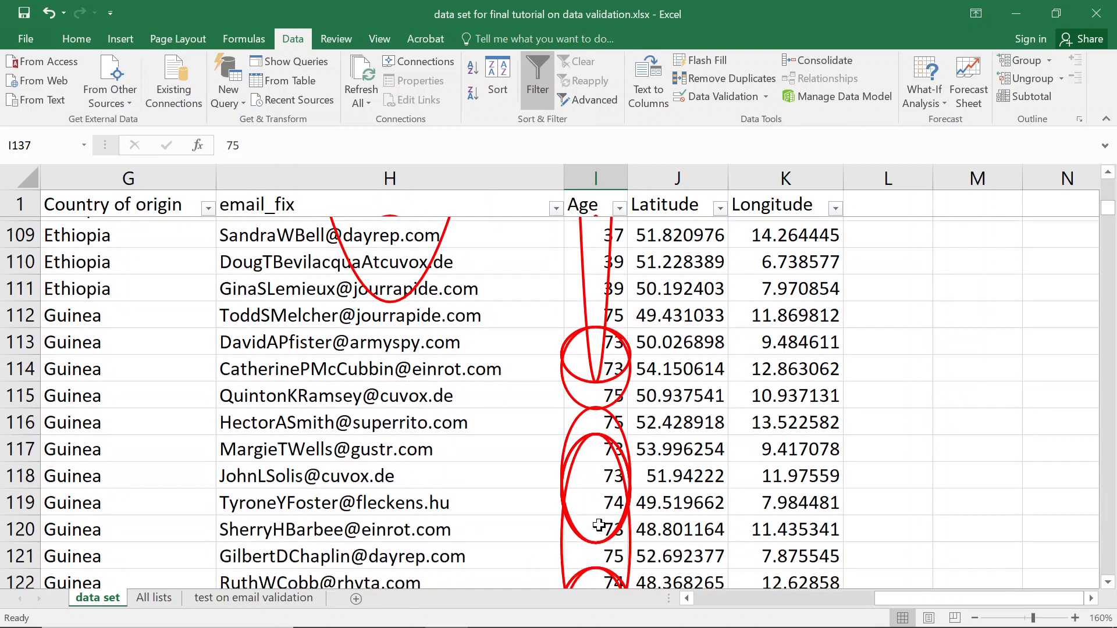
scroll(598, 492, "up", 5)
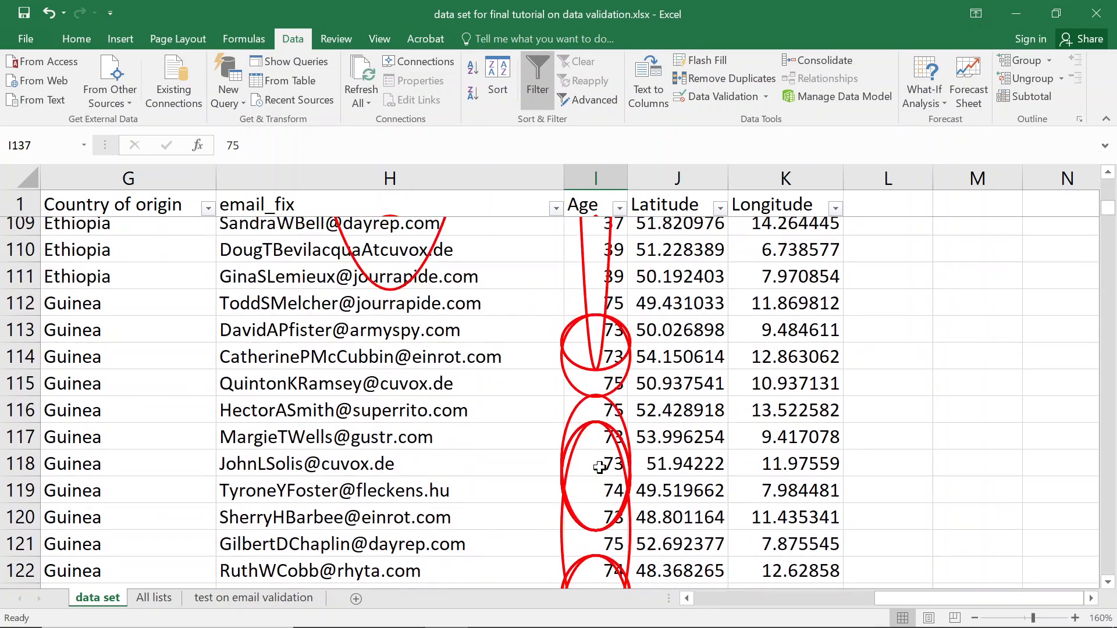
Apply the whole-number, less-than-50 validation rule to the ages in I2:I1977.
left_click(591, 203)
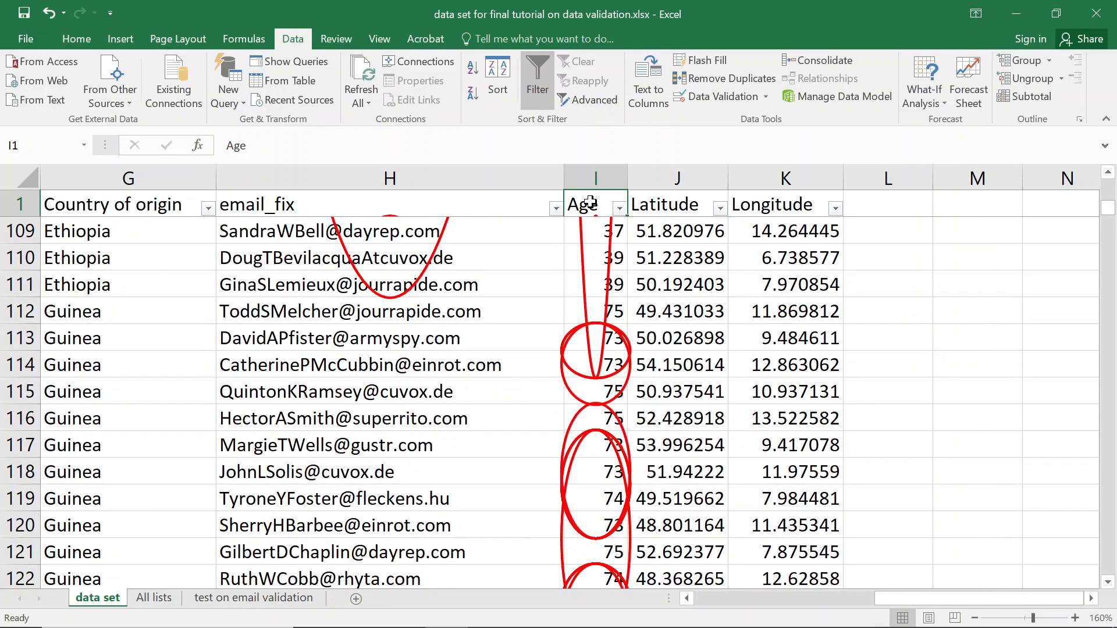
key("Down")
key("ctrl+shift+Down")
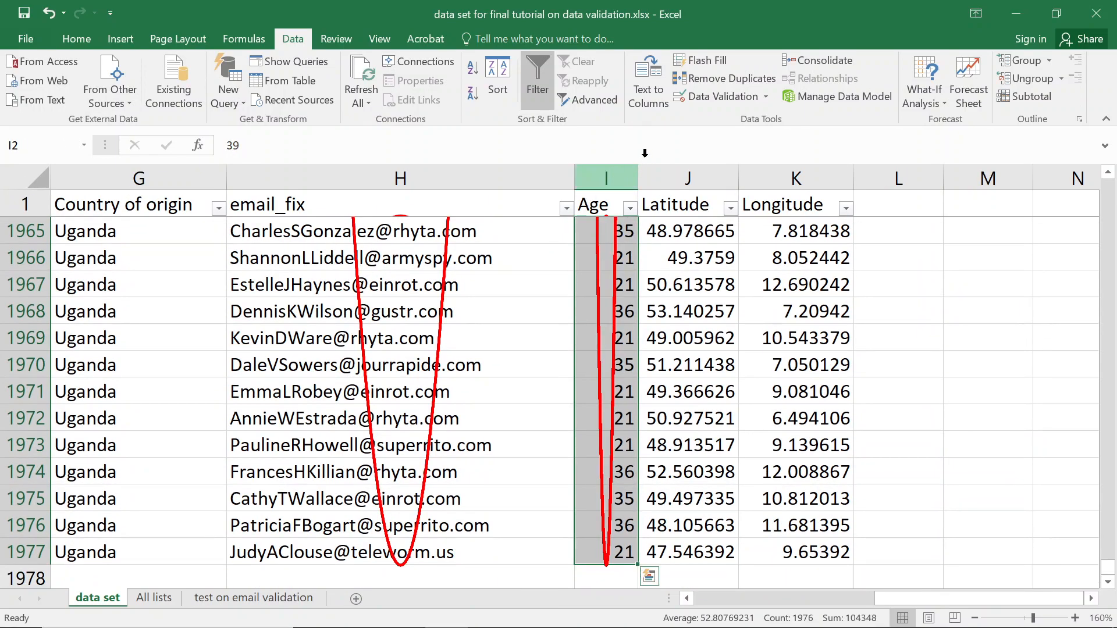
left_click(728, 94)
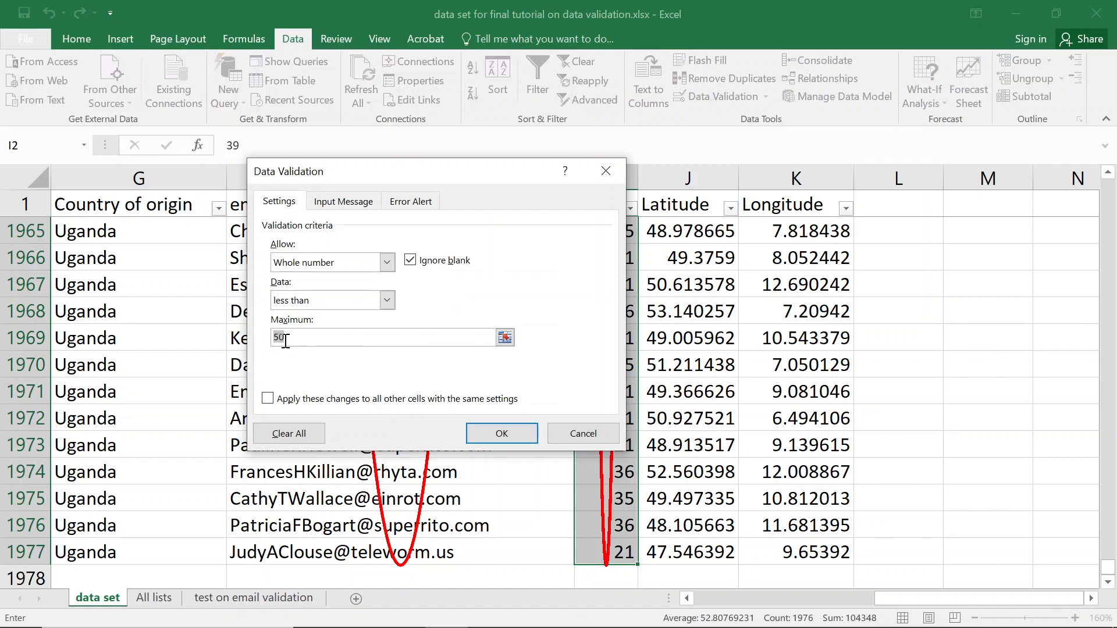
key("Return")
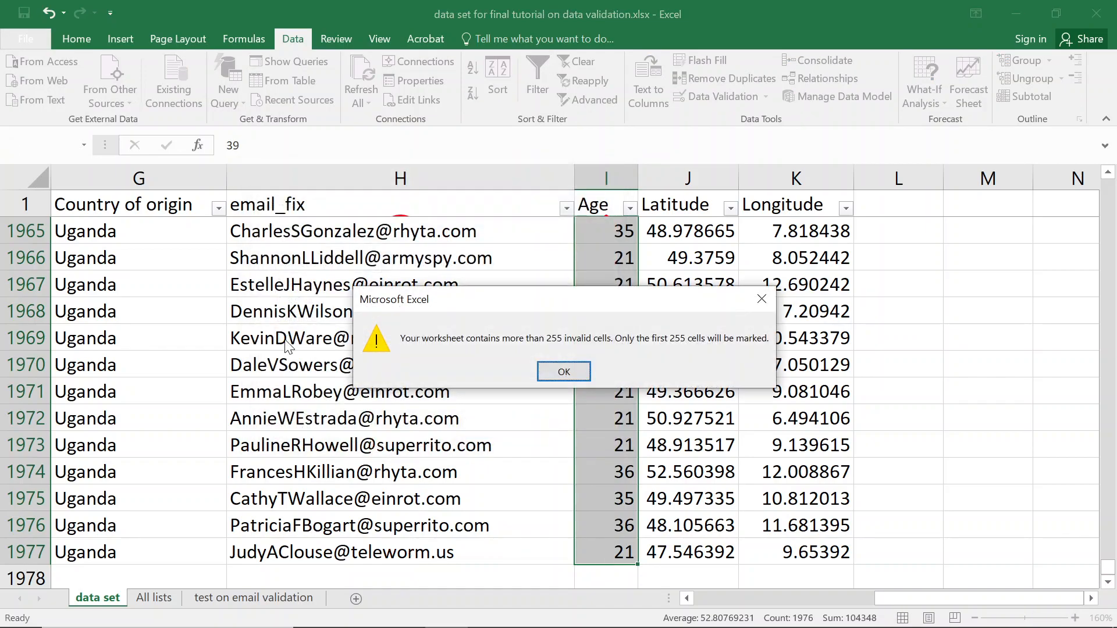
key("Return")
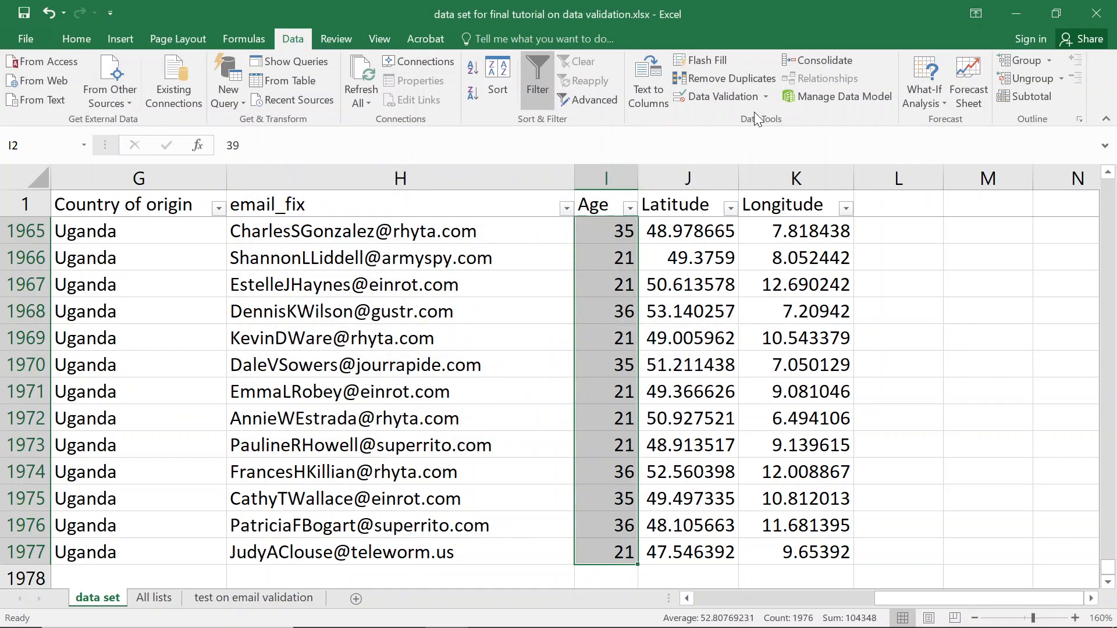
Circle the invalid ages in red, accepting the 255-cell limit warning.
left_click(763, 100)
left_click(757, 135)
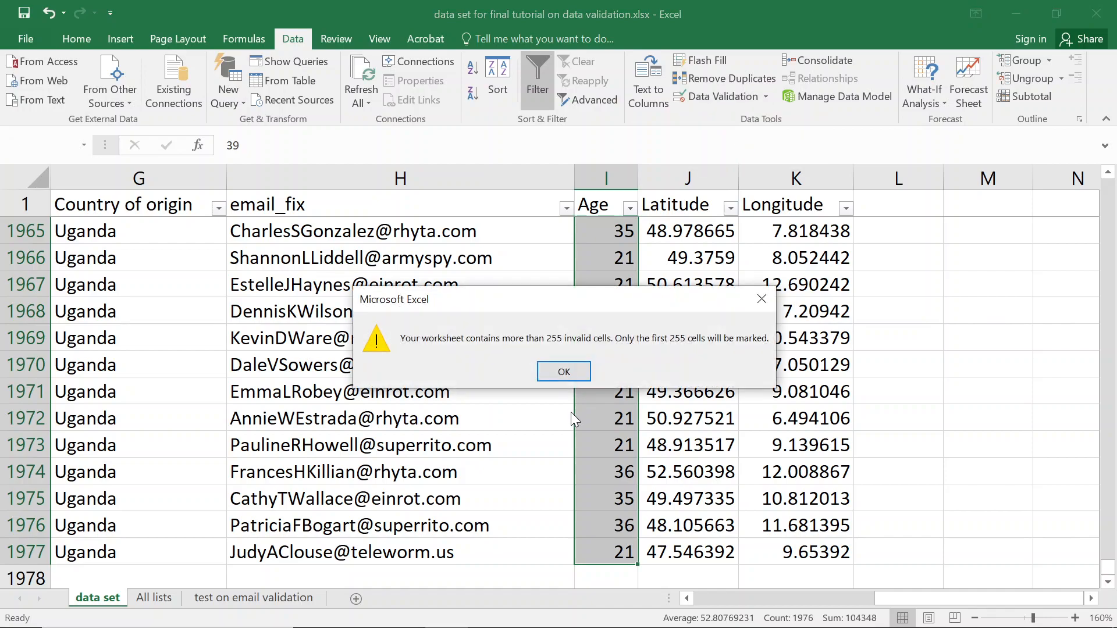
left_click(553, 371)
scroll(585, 418, "up", 1)
scroll(585, 419, "up", 20)
scroll(618, 266, "up", 20)
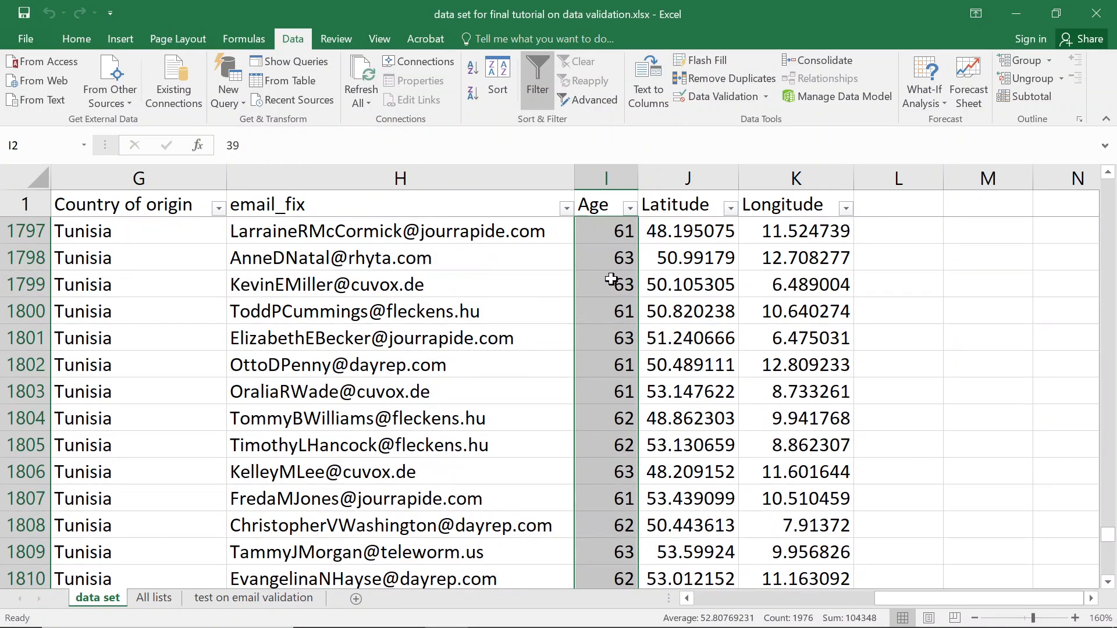
scroll(612, 279, "up", 20)
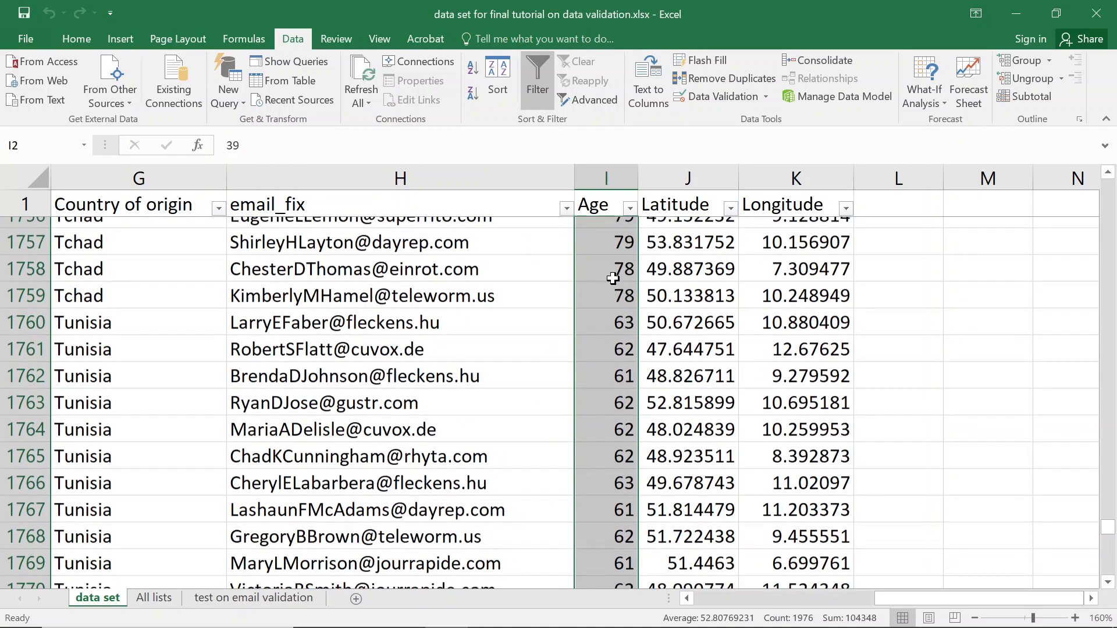
scroll(614, 278, "up", 18)
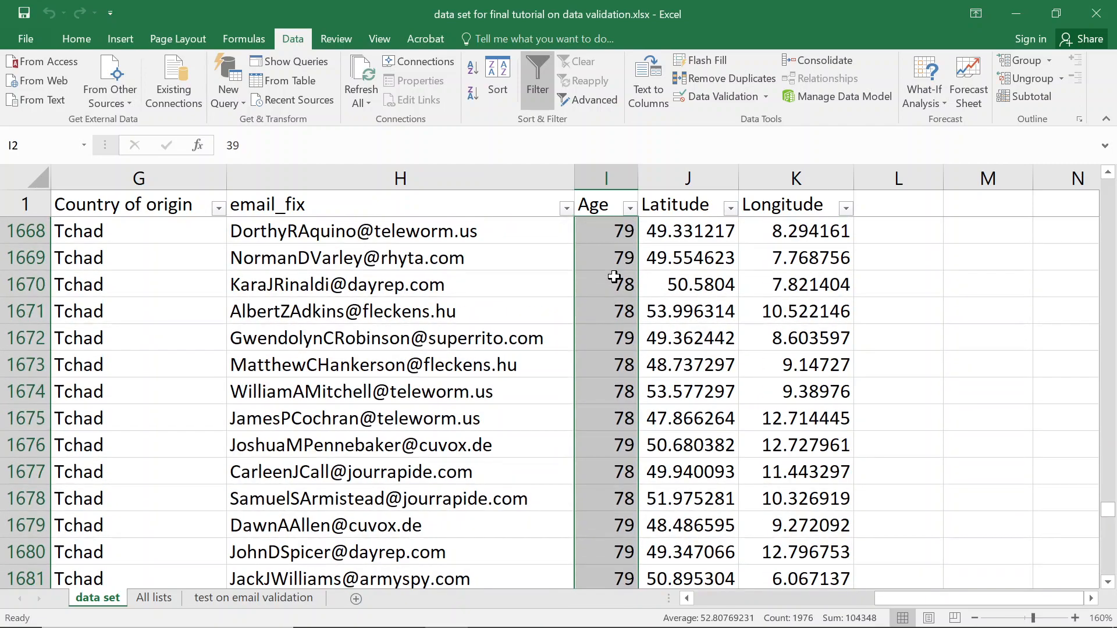
left_click(613, 277)
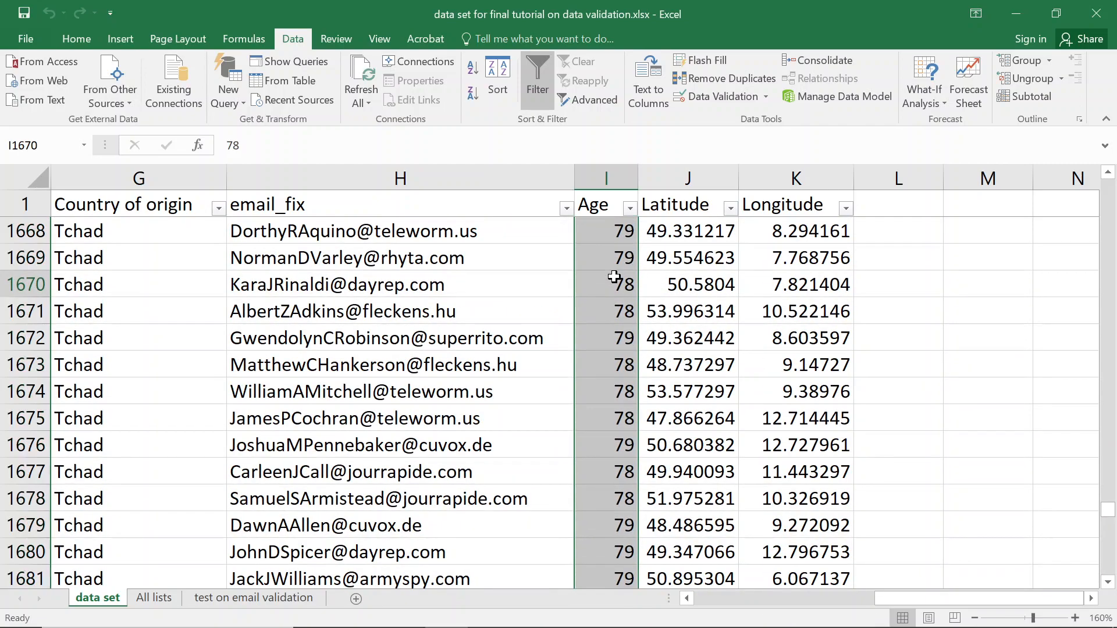
left_click(721, 96)
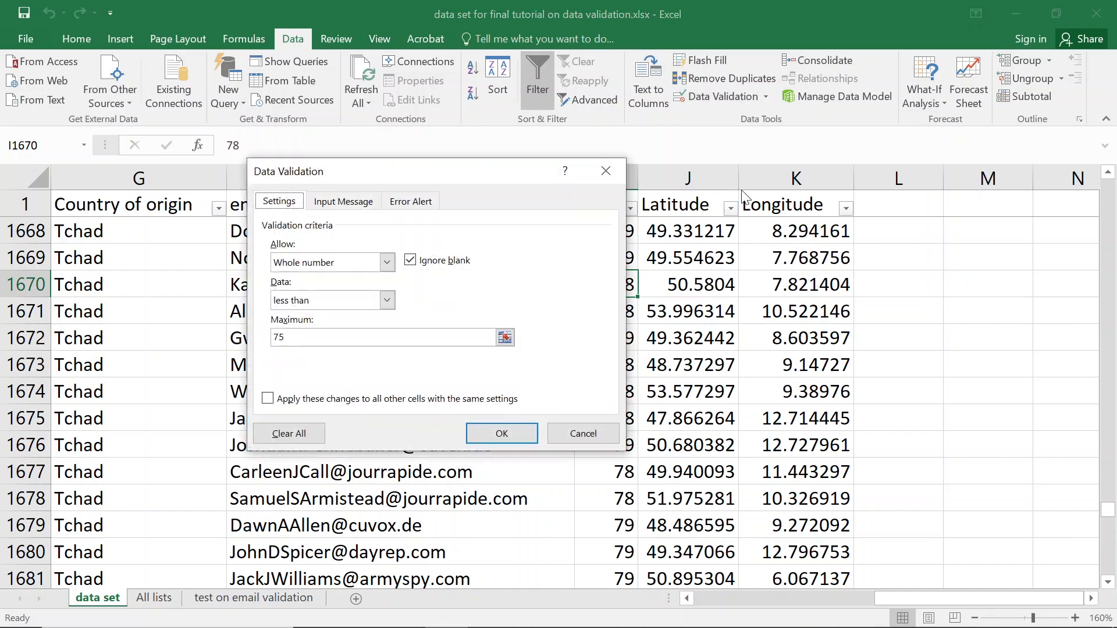
left_click(620, 180)
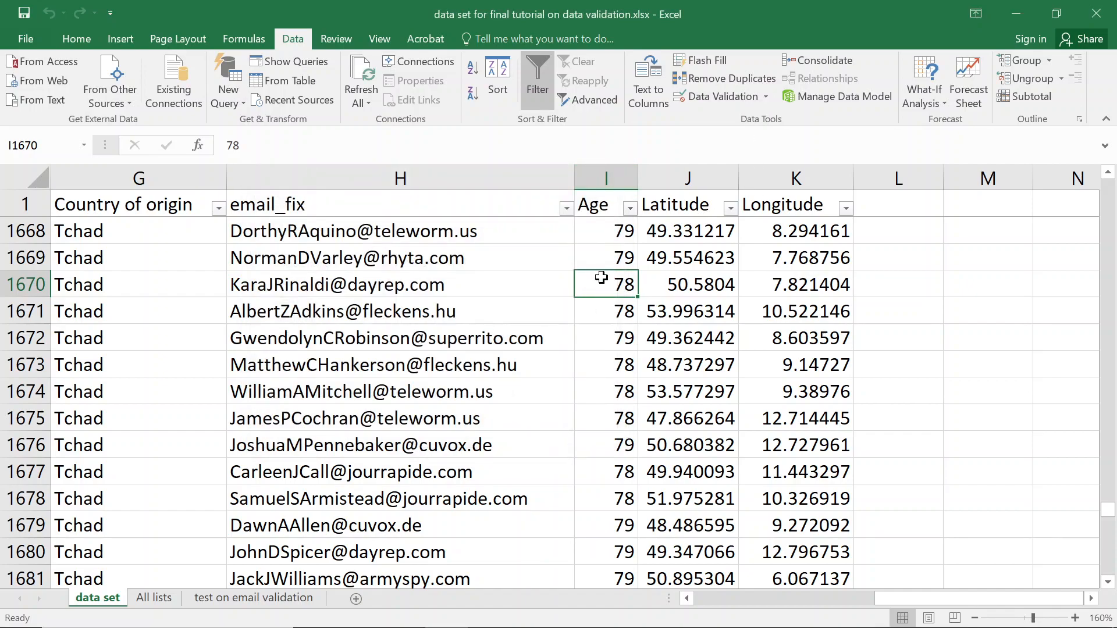
Rerun Circle Invalid Data, acknowledging the 255-cell marking limit.
left_click(769, 96)
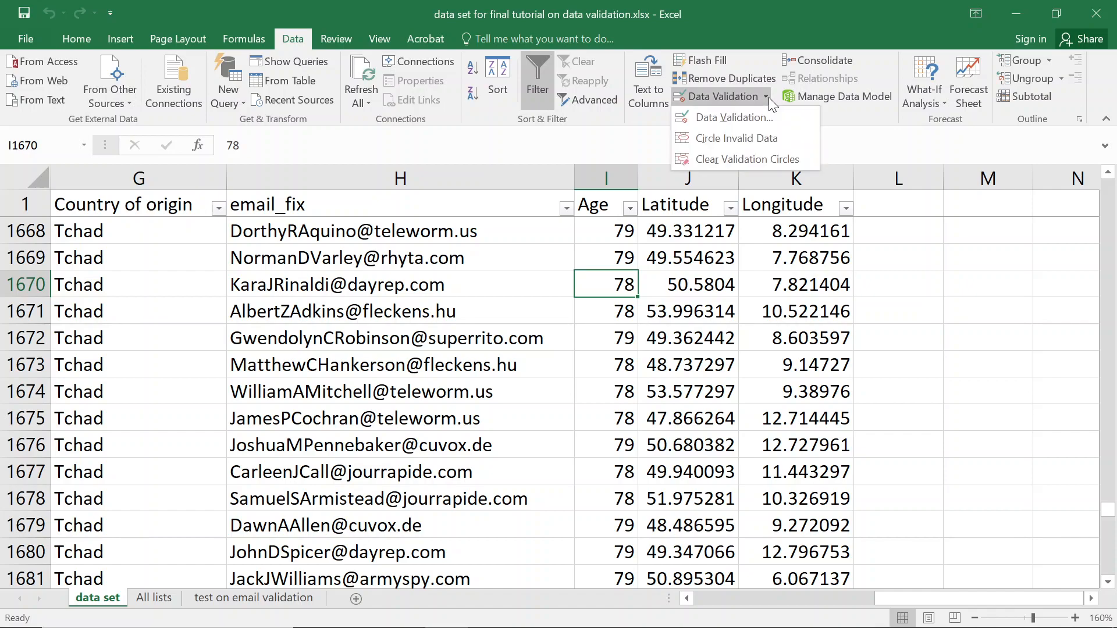
left_click(744, 138)
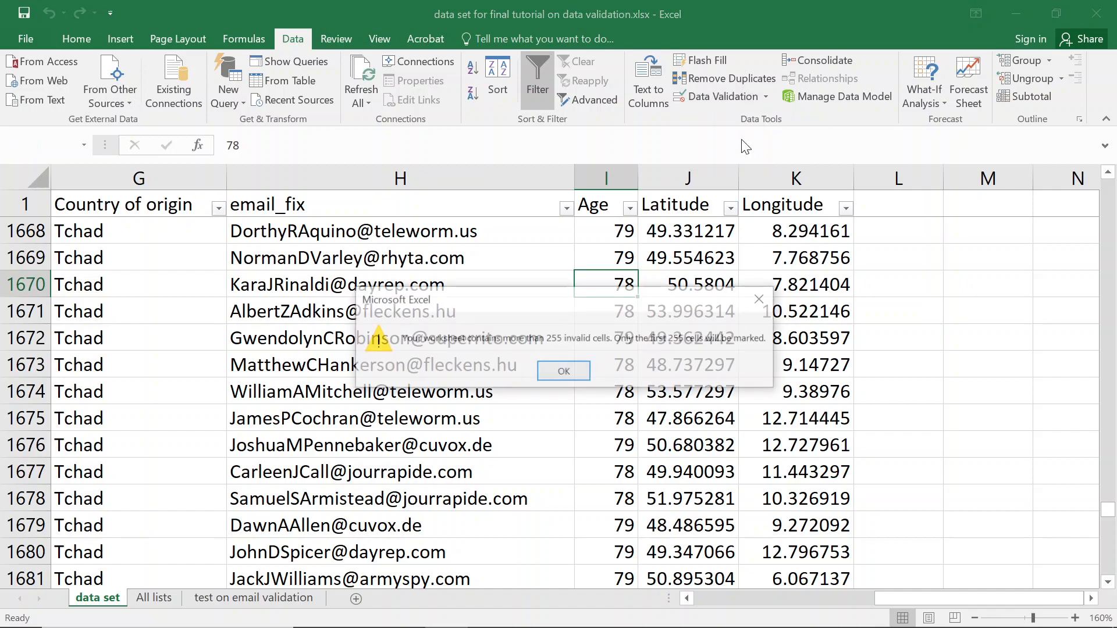
left_click(564, 372)
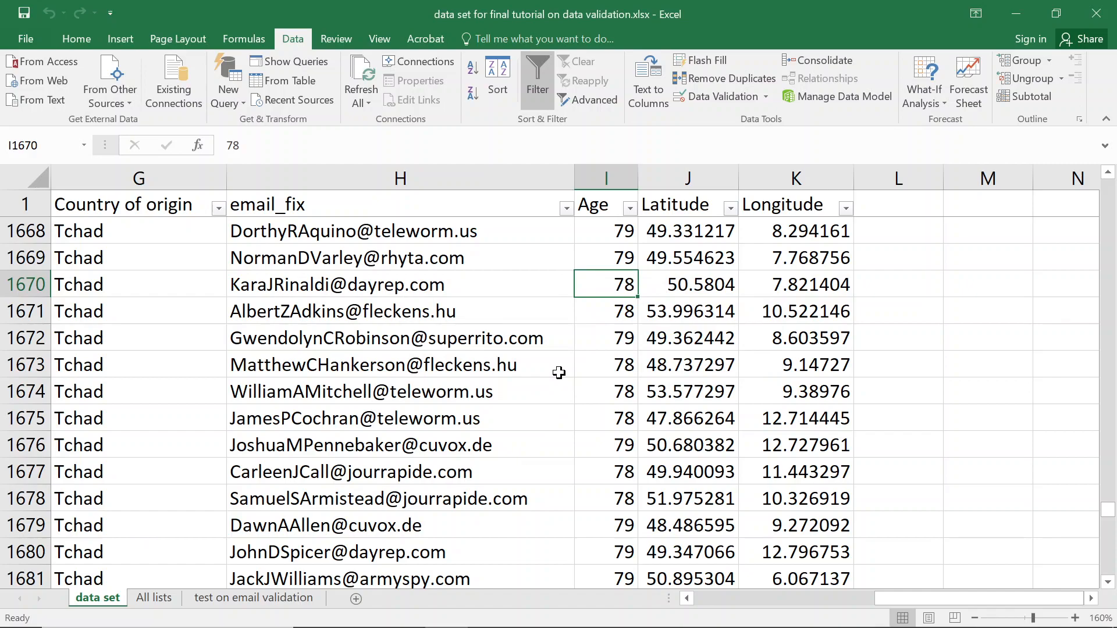
Filter the Age column to 78 and circle the invalid entries again.
left_click(629, 208)
left_click(501, 362)
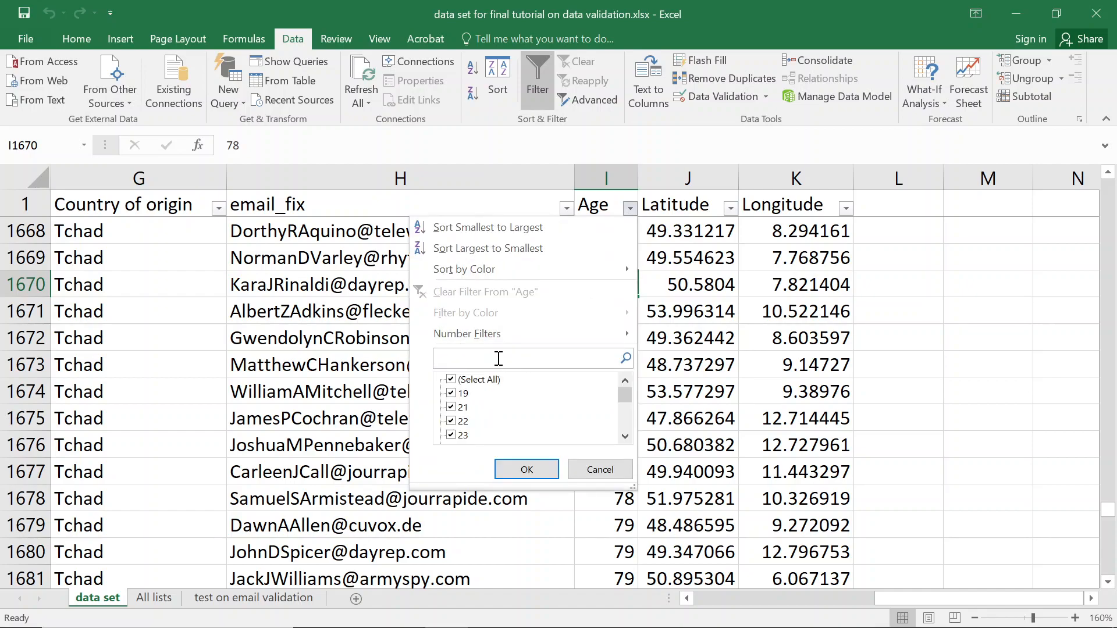
type("78")
key("Return")
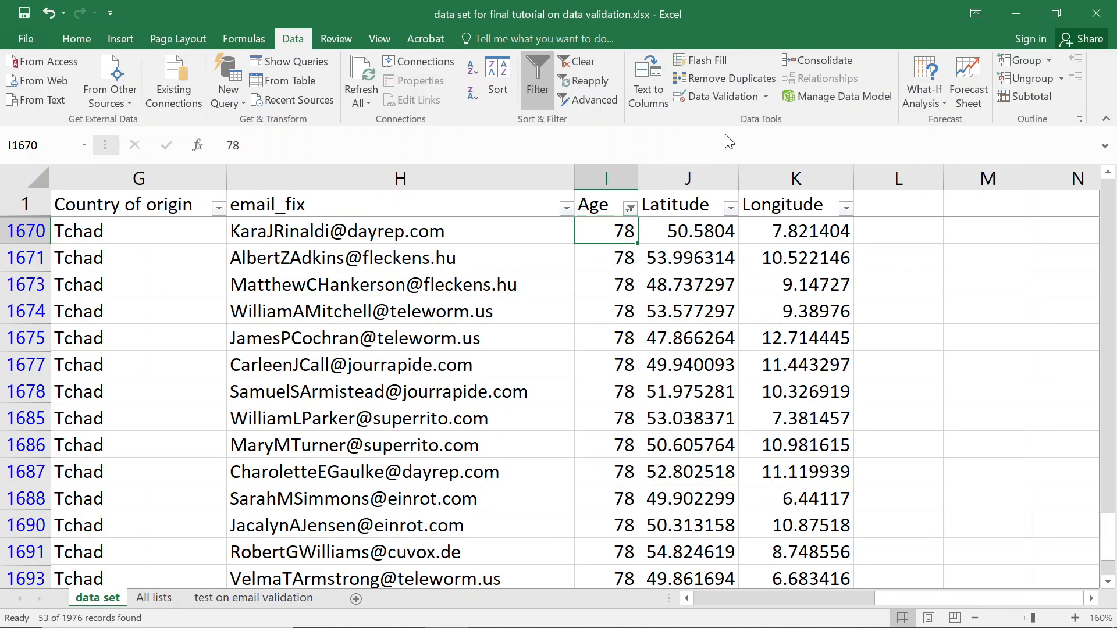
left_click(765, 95)
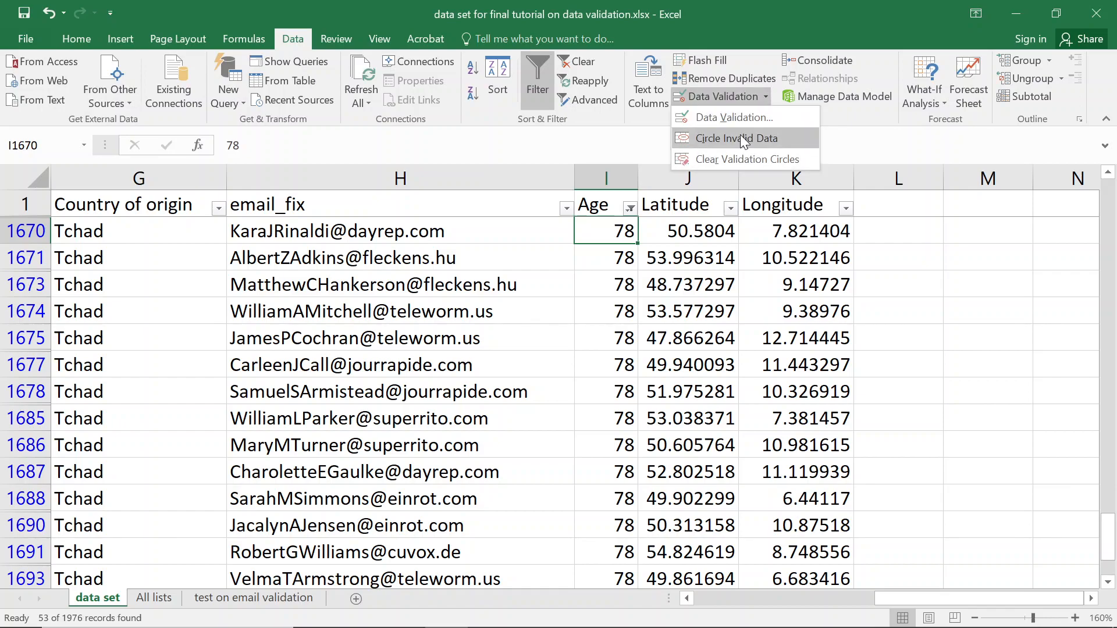
left_click(740, 135)
left_click(552, 375)
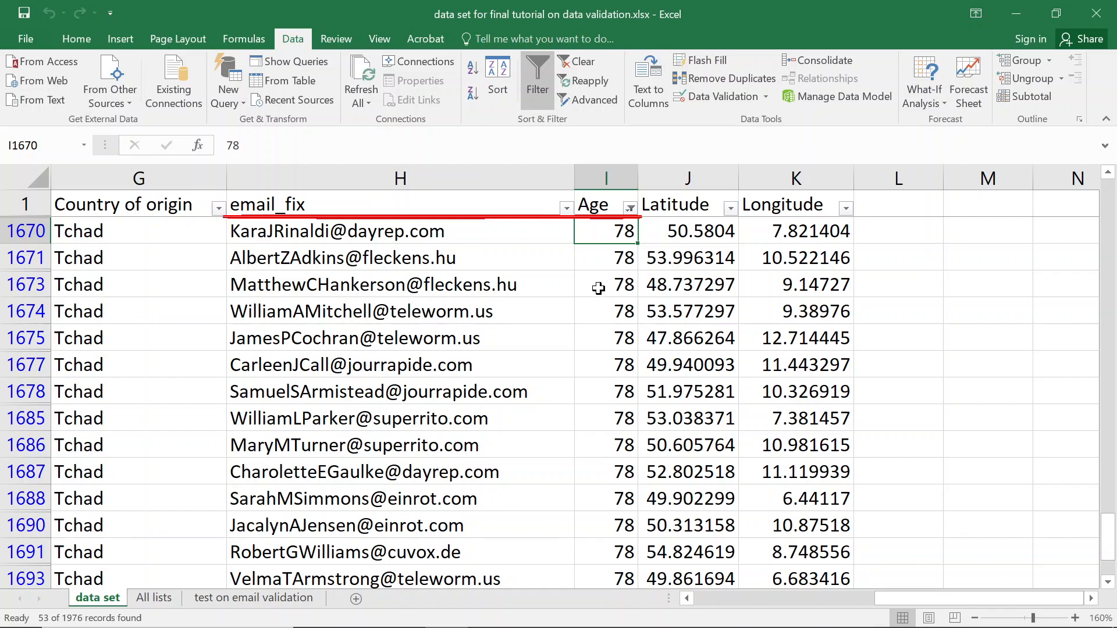
Delete the email_fix column so Age shifts into column H.
left_click(412, 174)
right_click(411, 174)
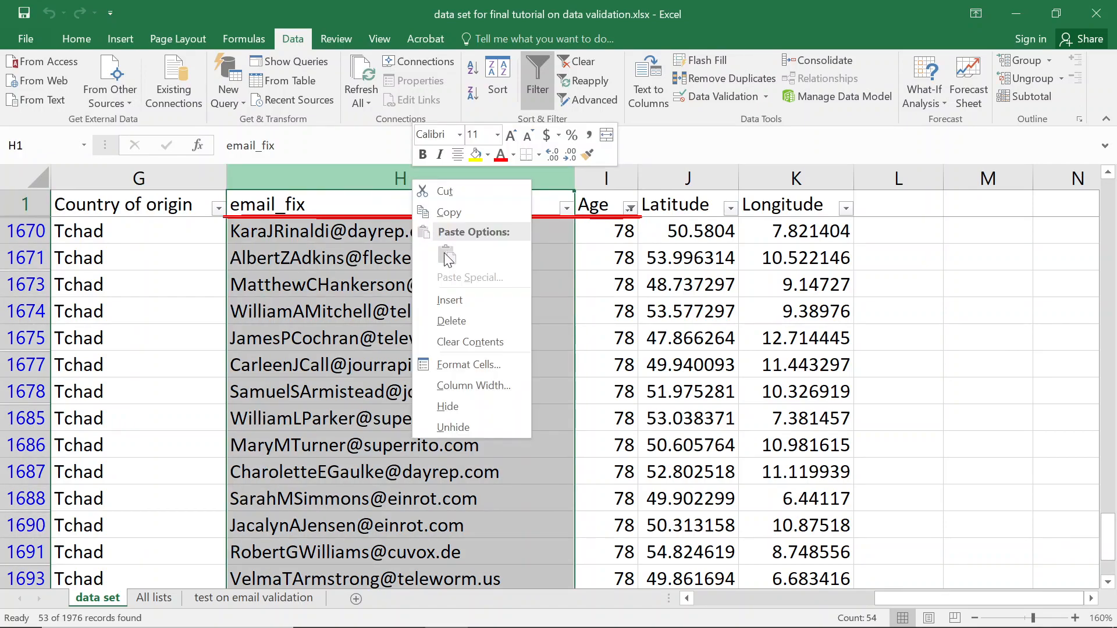
left_click(451, 321)
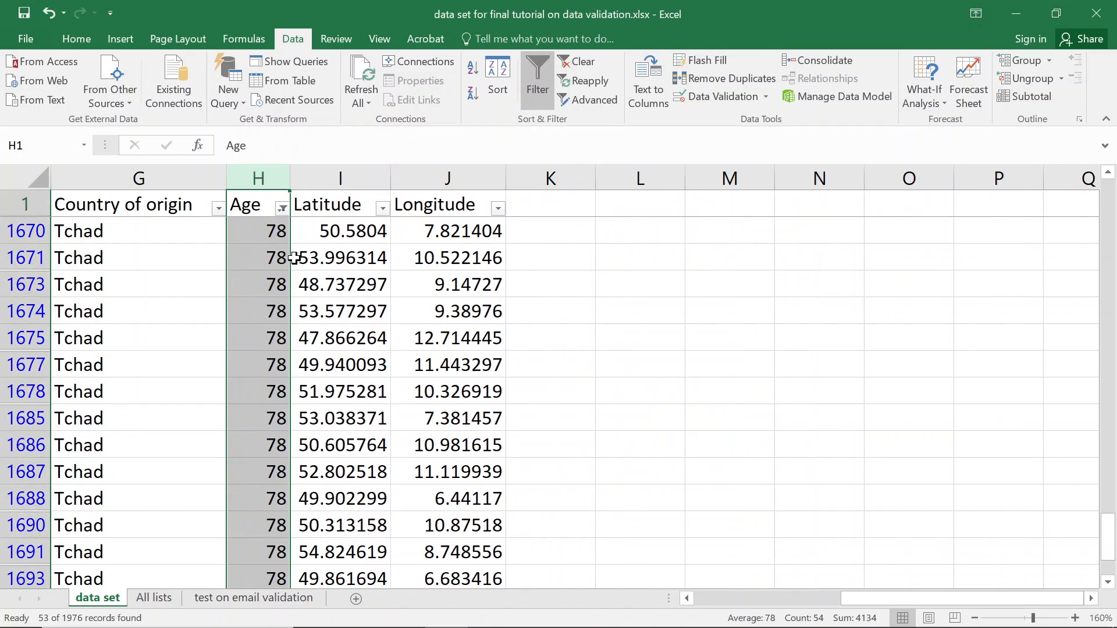
From cell H1671, circle the invalid ages in red past the 255-cell warning.
left_click(264, 258)
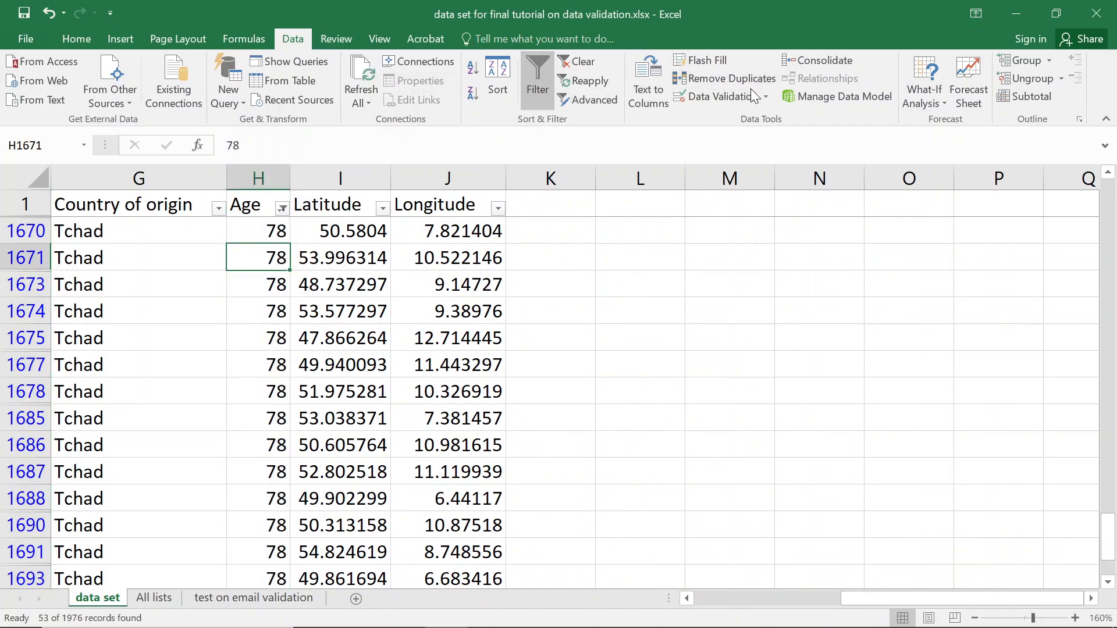
left_click(765, 96)
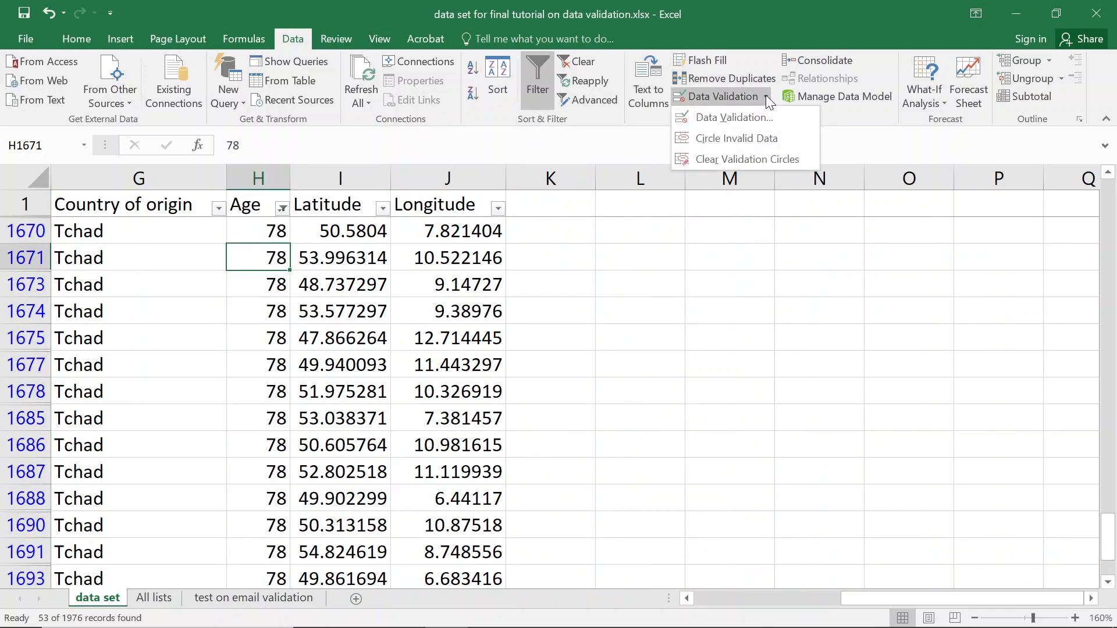
left_click(760, 136)
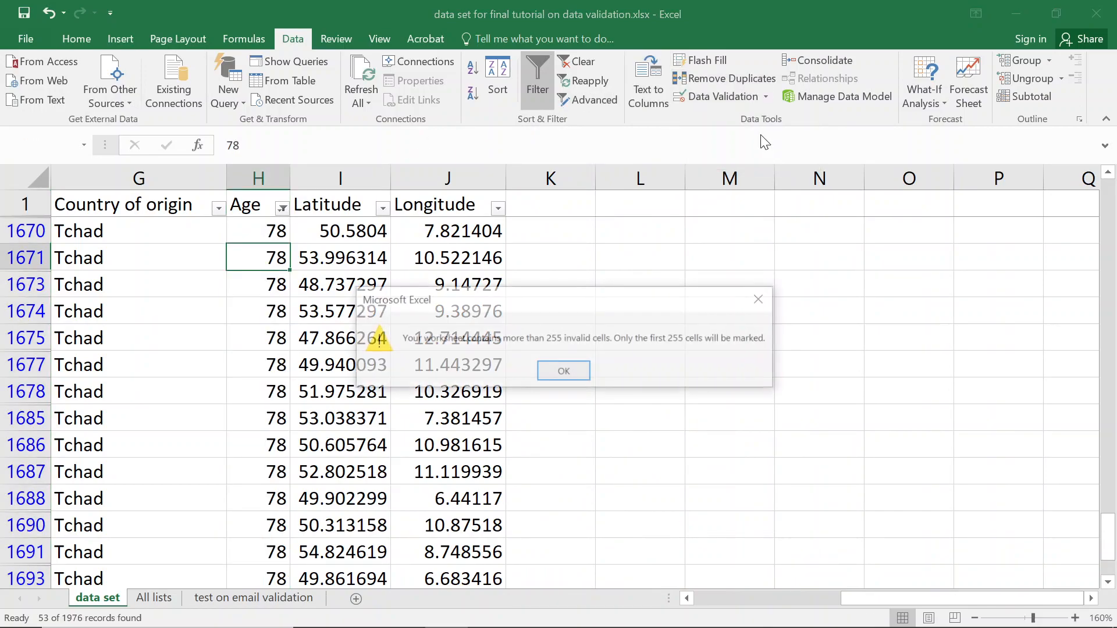
left_click(567, 369)
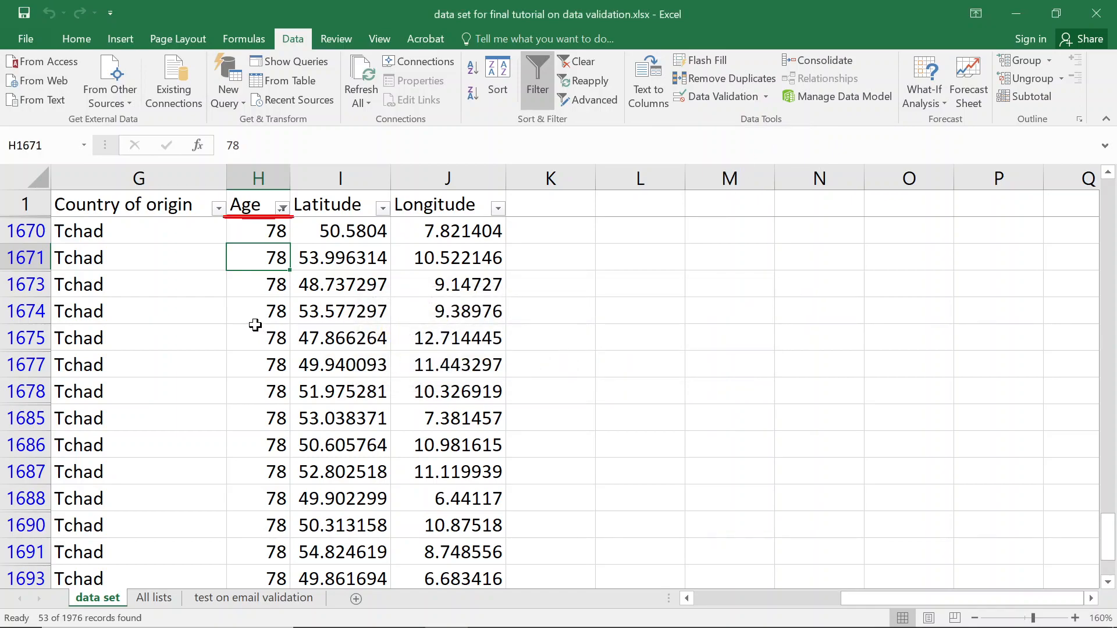
Clear the Age filter and sort ages from largest to smallest.
left_click(282, 208)
left_click(179, 292)
scroll(277, 222, "up", 2)
scroll(277, 222, "up", 2)
left_click(282, 208)
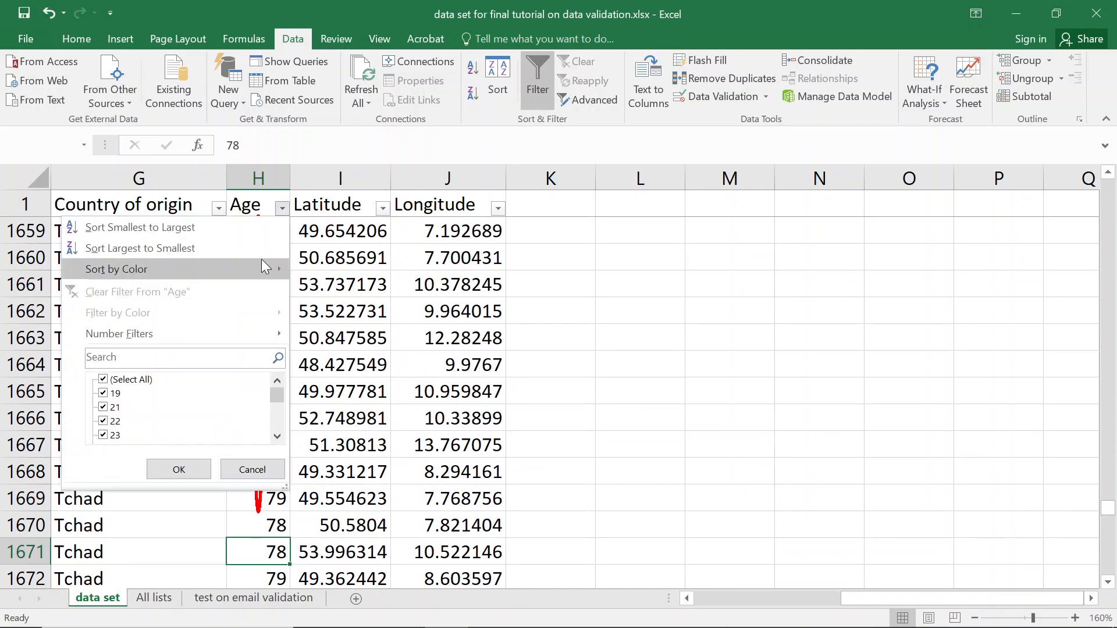
left_click(156, 250)
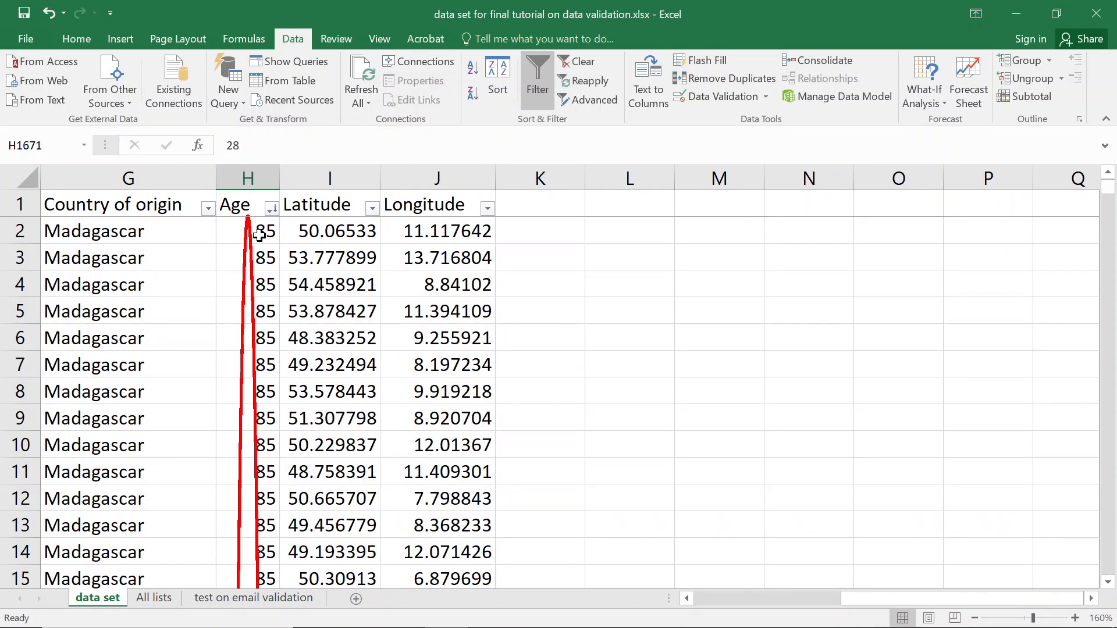
Circle the invalid ages so the top age-85 values in column H get marked.
left_click(765, 97)
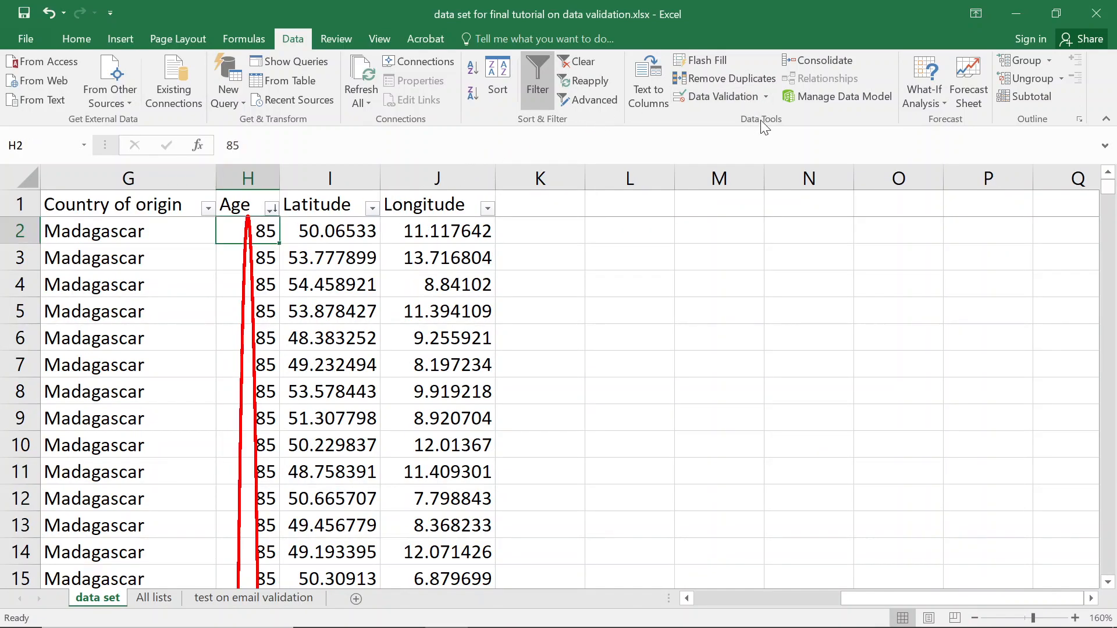
left_click(721, 149)
left_click(765, 95)
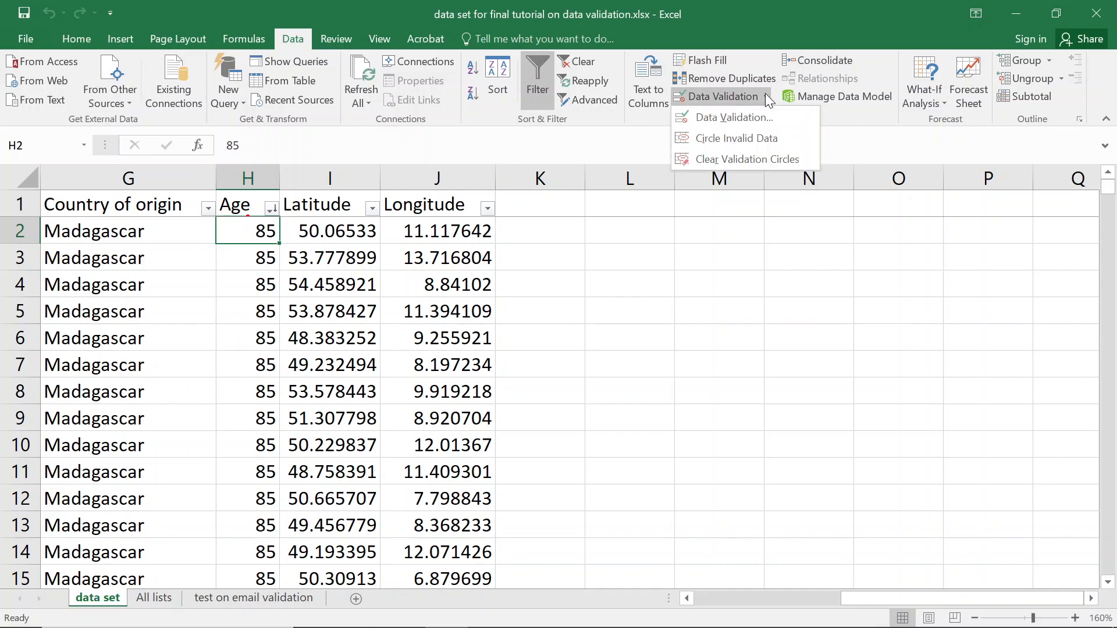
left_click(735, 139)
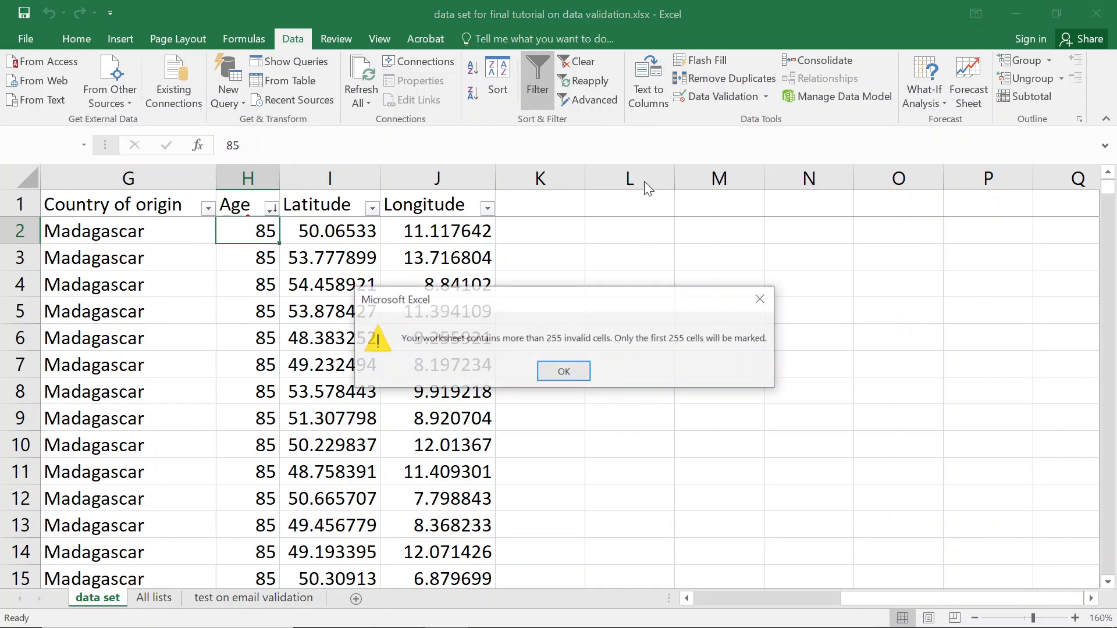
left_click(564, 373)
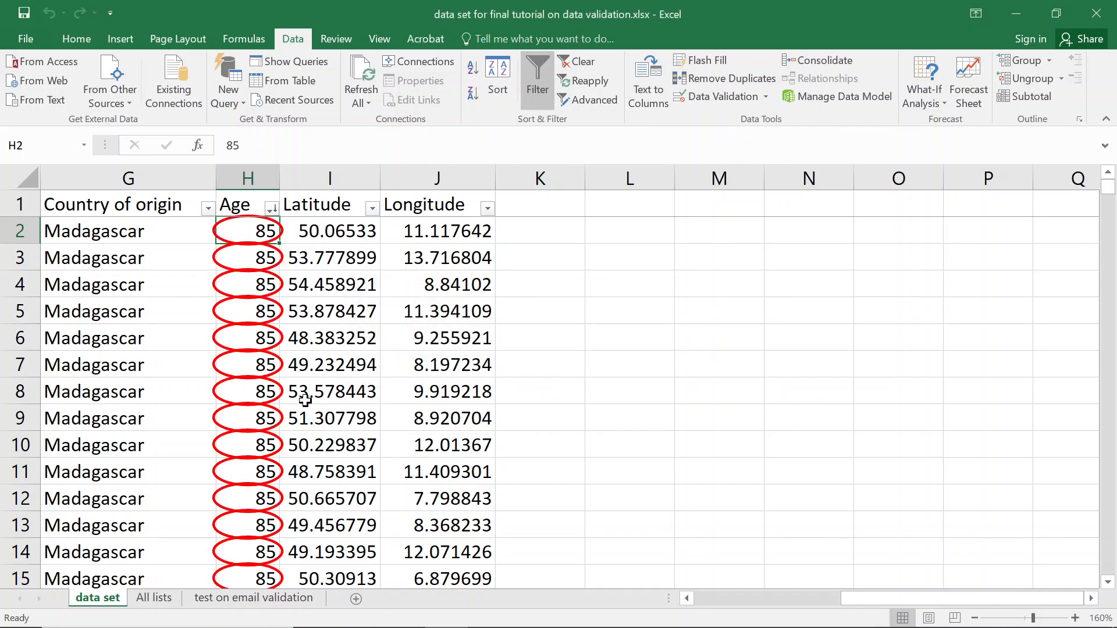
scroll(267, 387, "down", 8)
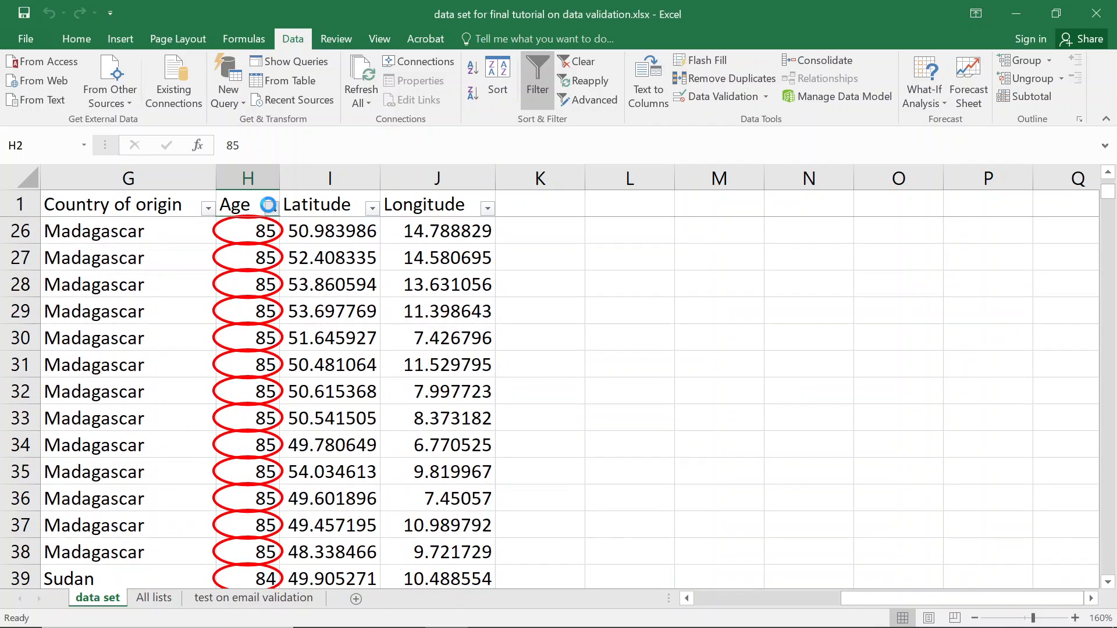
Filter Age to 78 (53 of 1976 records) and view its whole-number-less-than-75 rule.
left_click(272, 208)
type("78")
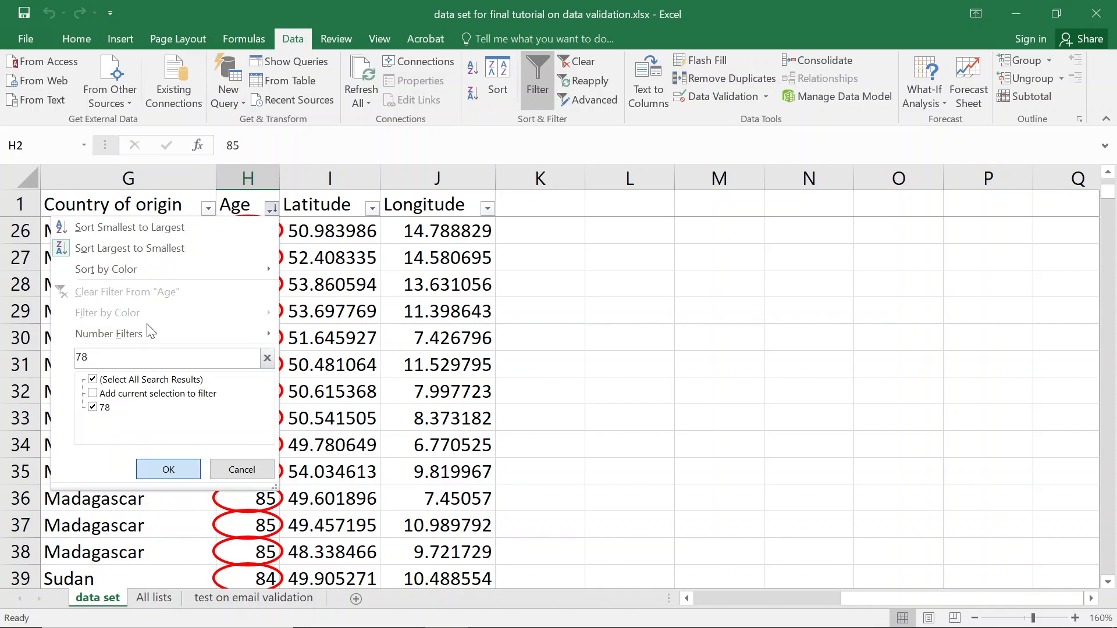
key("Return")
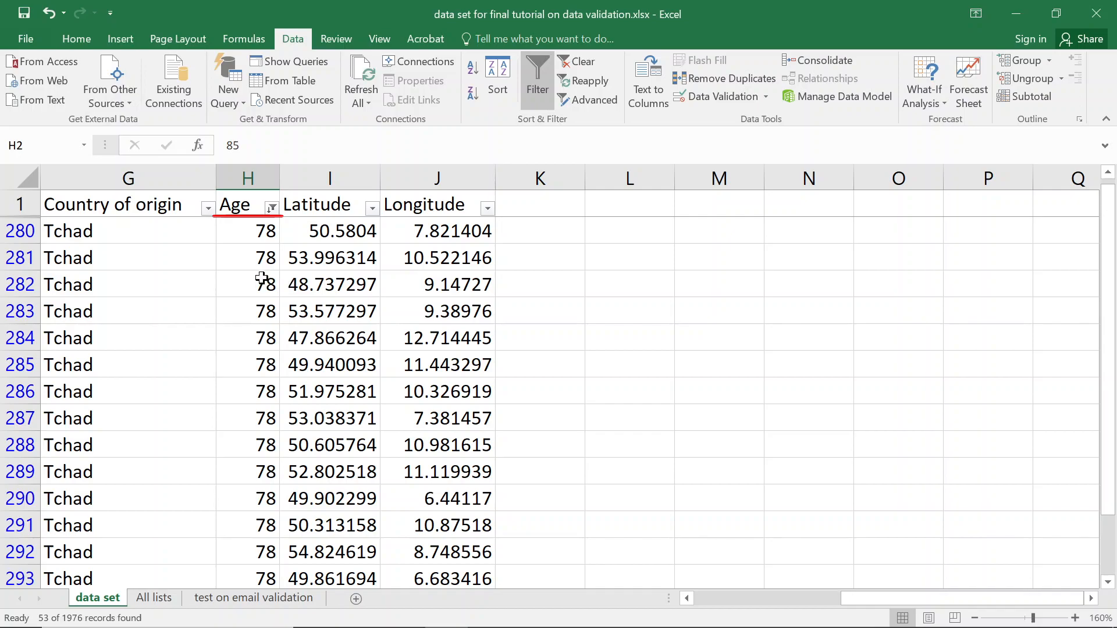
left_click(703, 96)
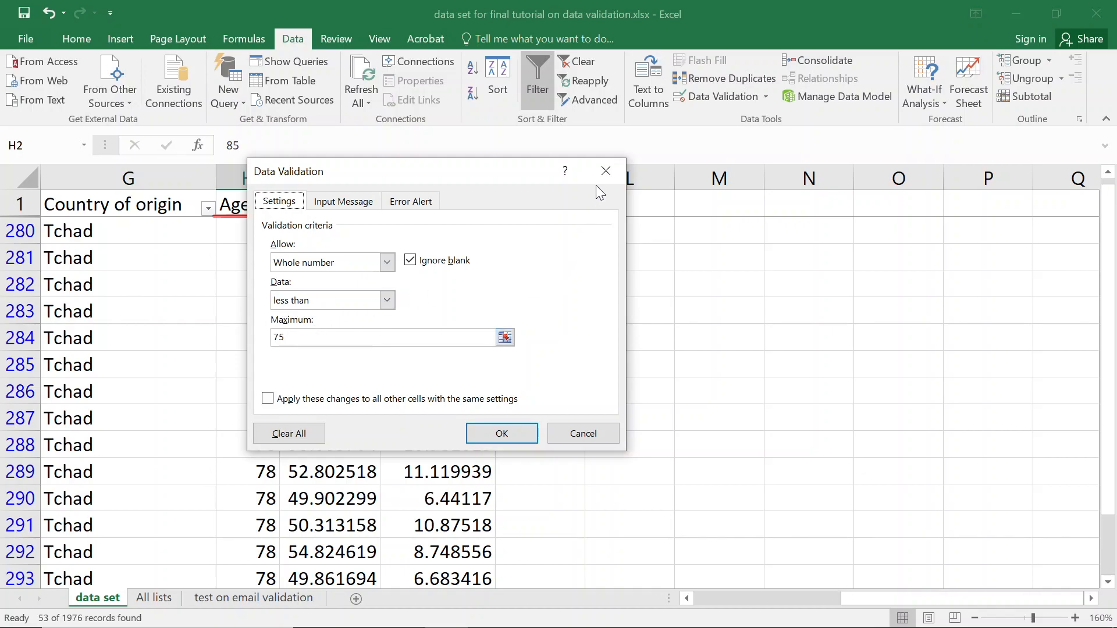
Close the Age rule and look at the Latitude filter options without changing them.
left_click(605, 171)
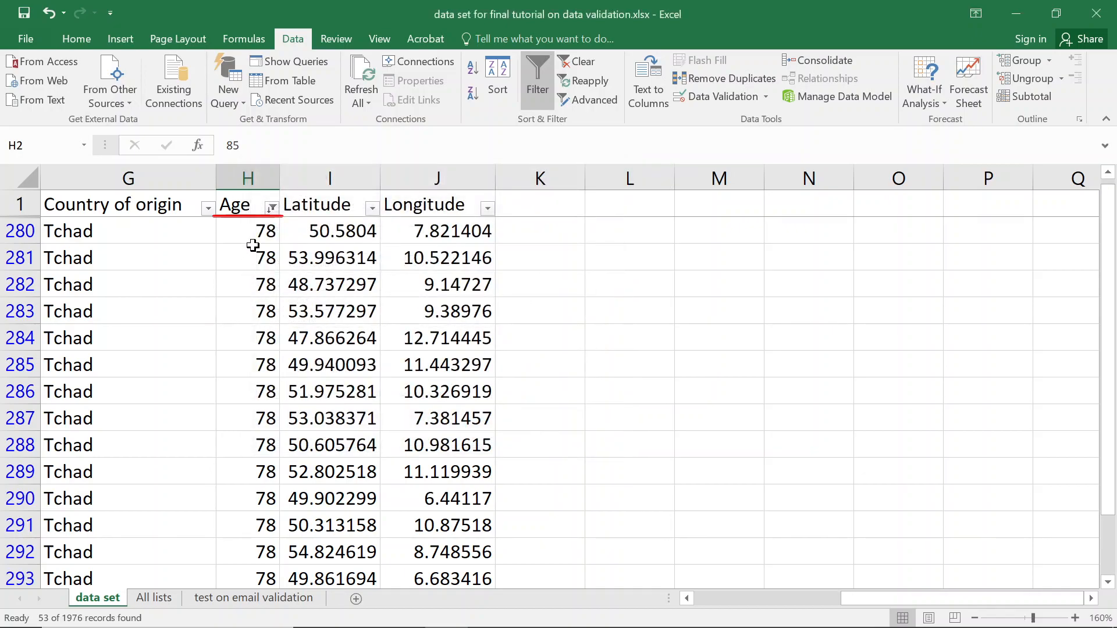
left_click(236, 227)
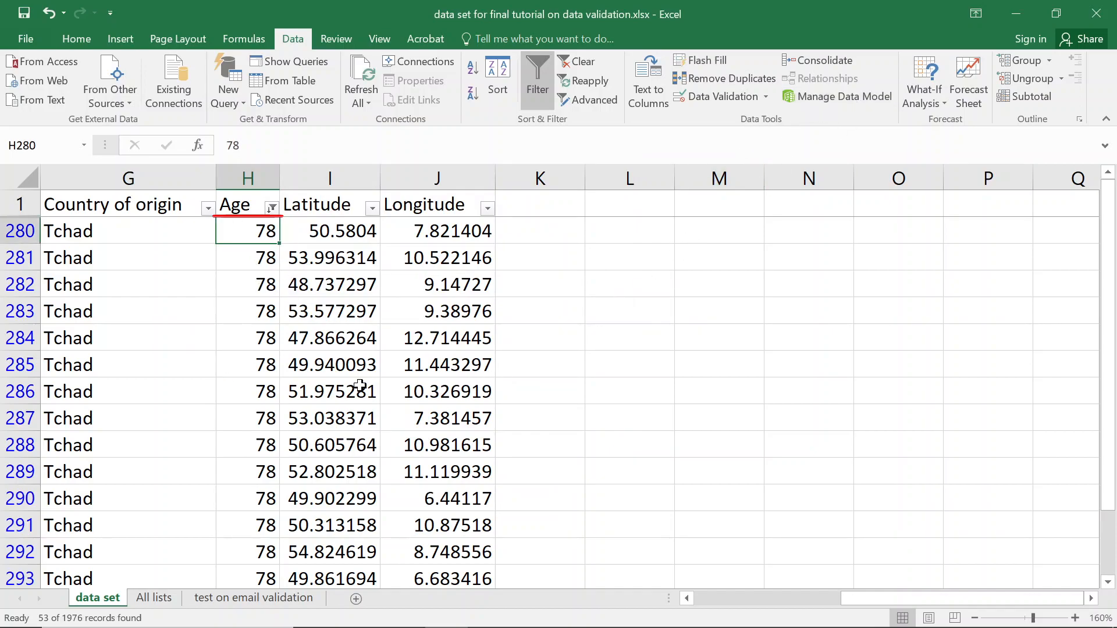
left_click(325, 357)
left_click(372, 208)
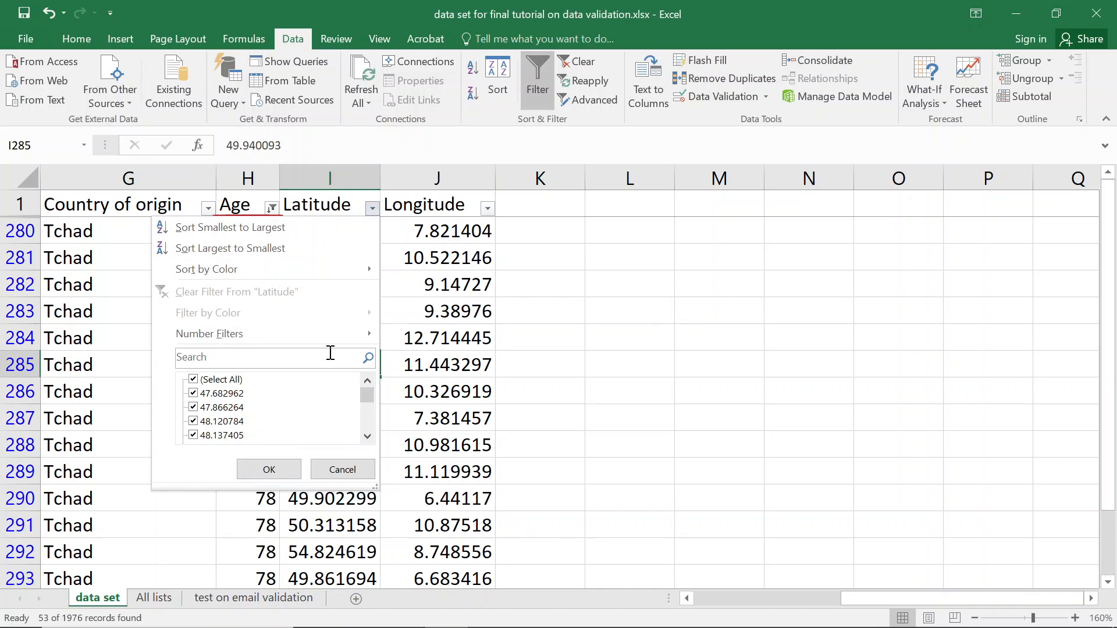
left_click_drag(366, 395, 366, 420)
left_click(458, 251)
Check cell J282's Longitude rule, decimal between 0 and 999999, then close it.
left_click(439, 282)
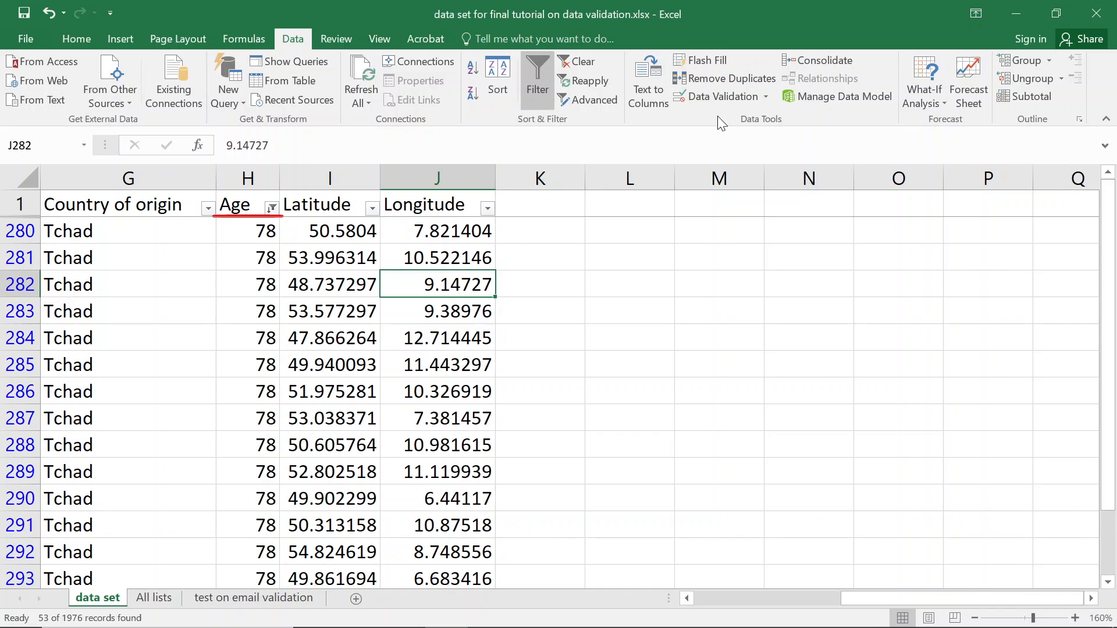
left_click(717, 97)
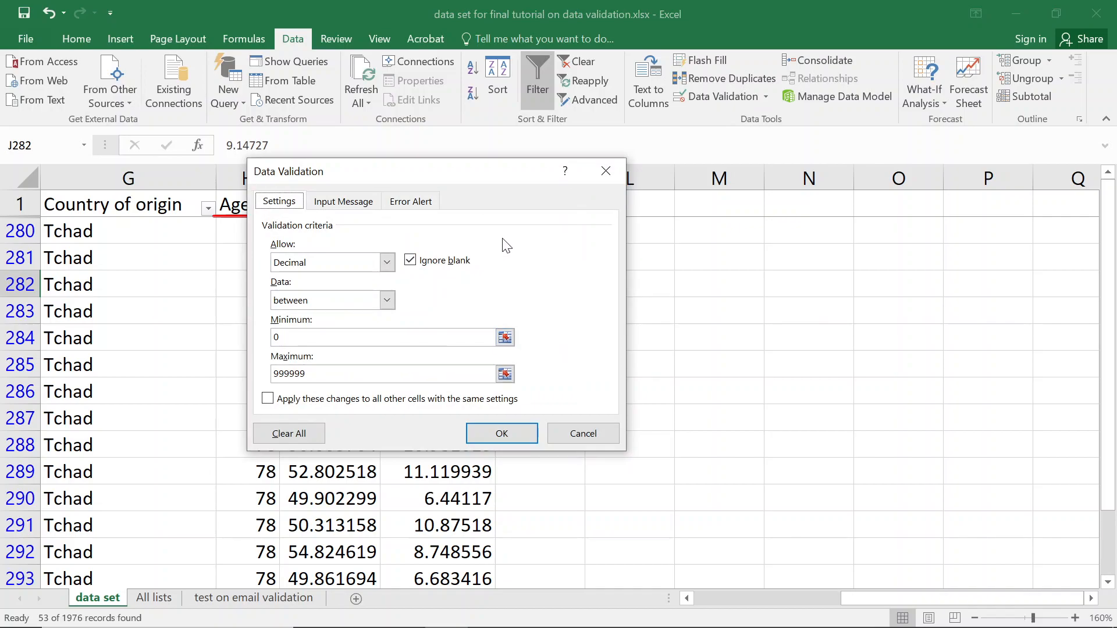
left_click(619, 168)
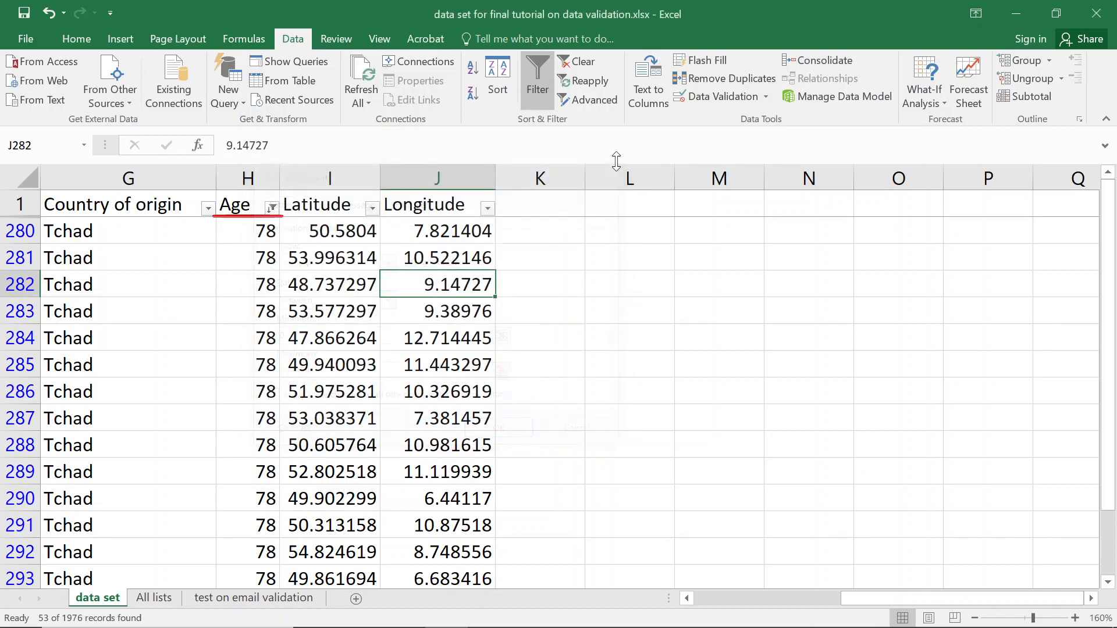
left_click(361, 230)
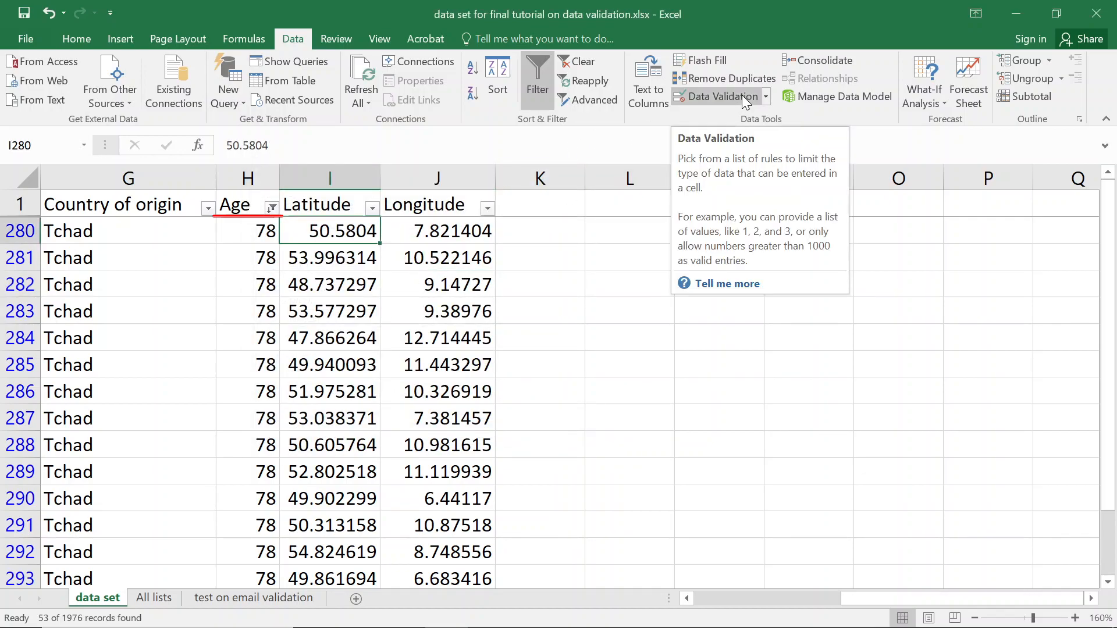
Rerun Circle Invalid Data on the age-78 rows, then select Age header H1.
left_click(765, 96)
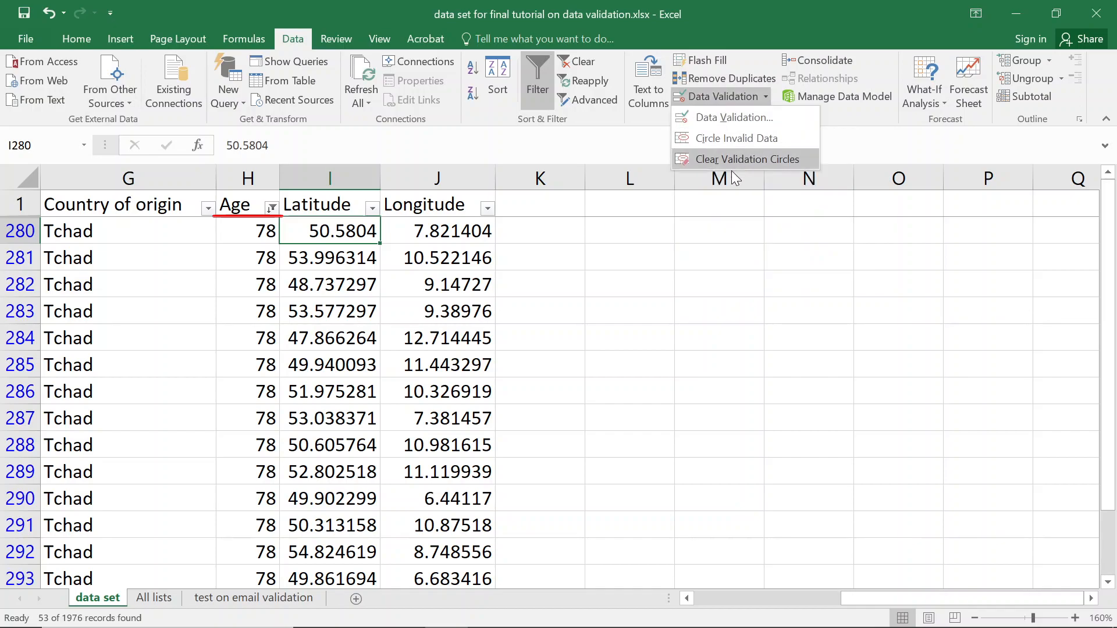
left_click(748, 146)
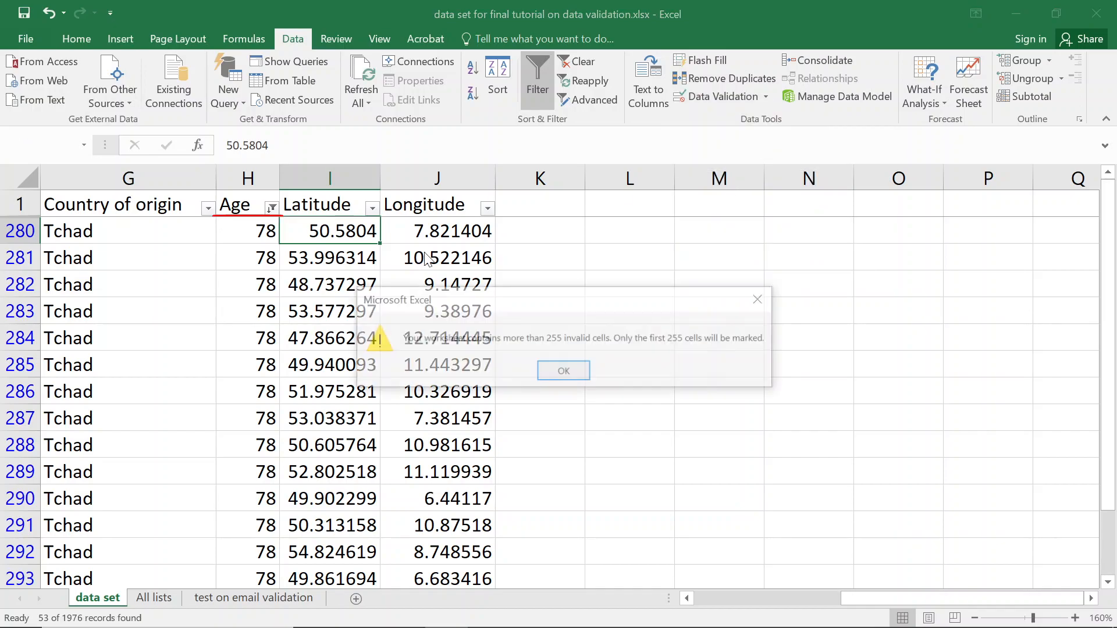
left_click(568, 370)
scroll(336, 312, "down", 20)
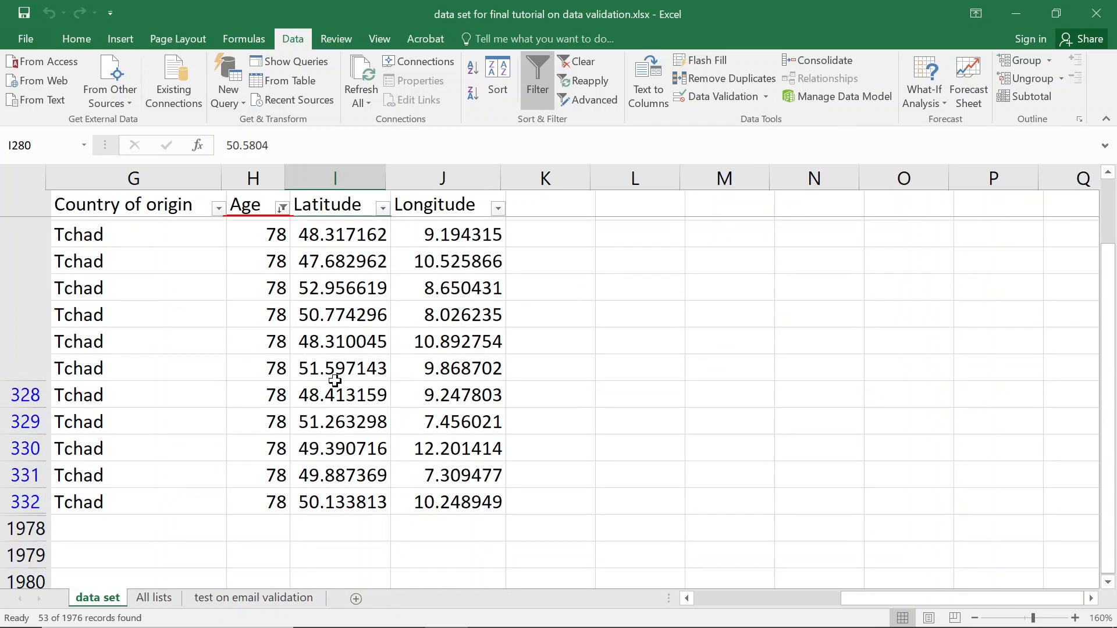
scroll(330, 378, "up", 20)
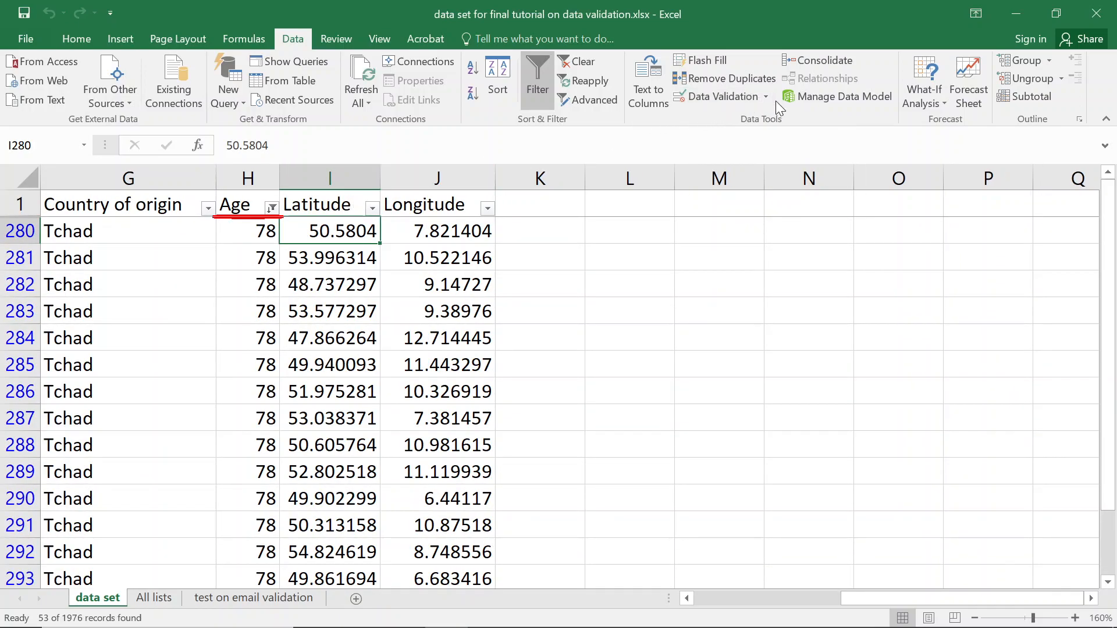
left_click(263, 211)
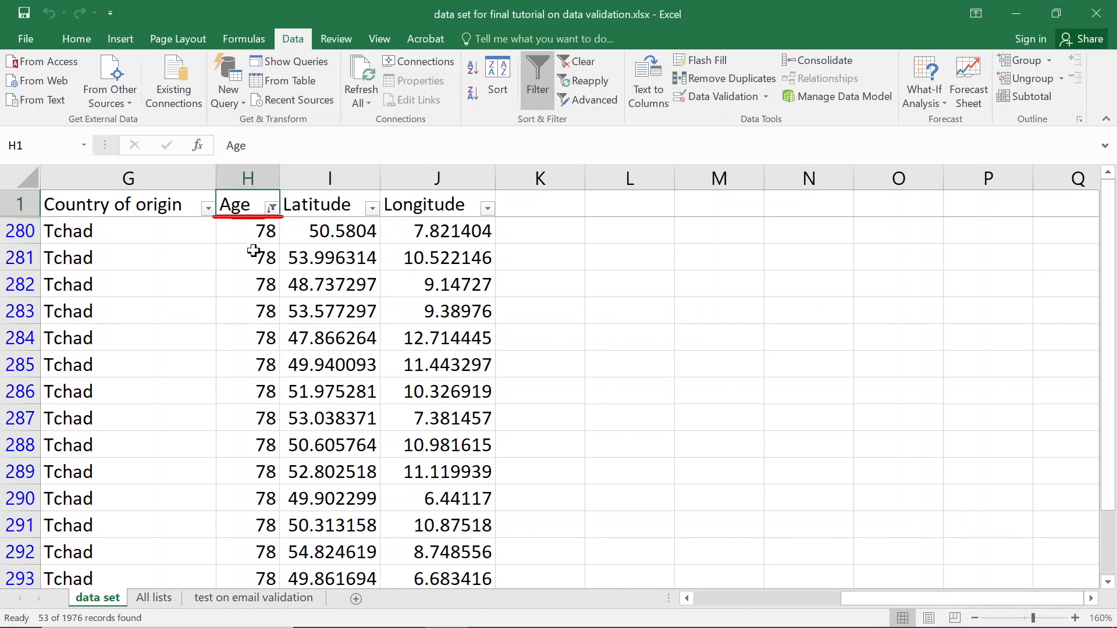
Clear the Age filter to show all records, leaving the validation rule unchanged.
left_click(272, 208)
key("Escape")
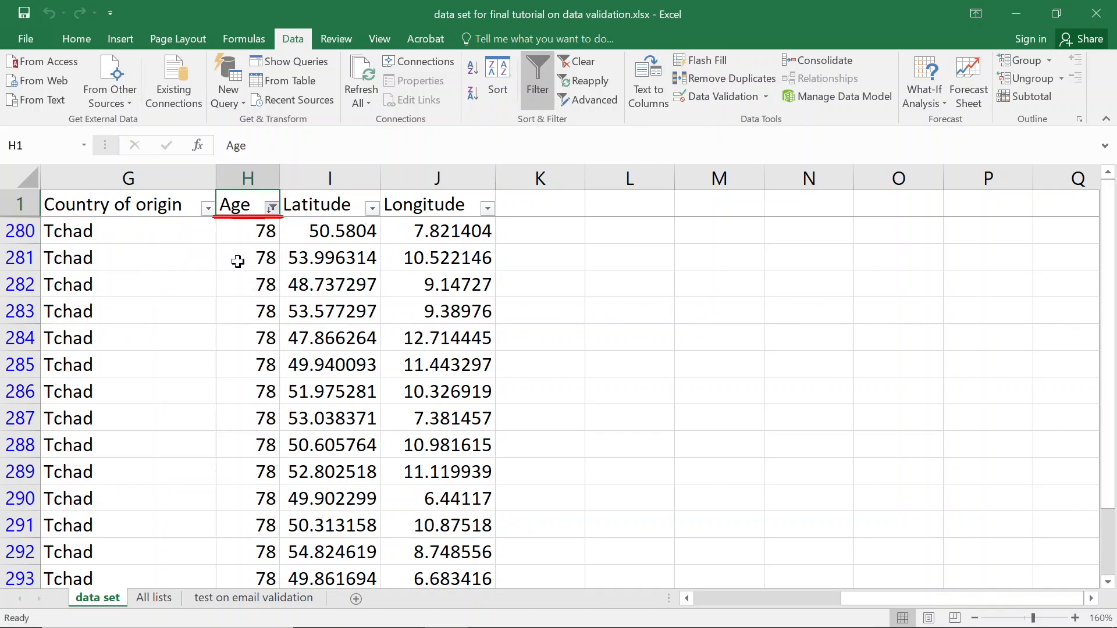
left_click(372, 208)
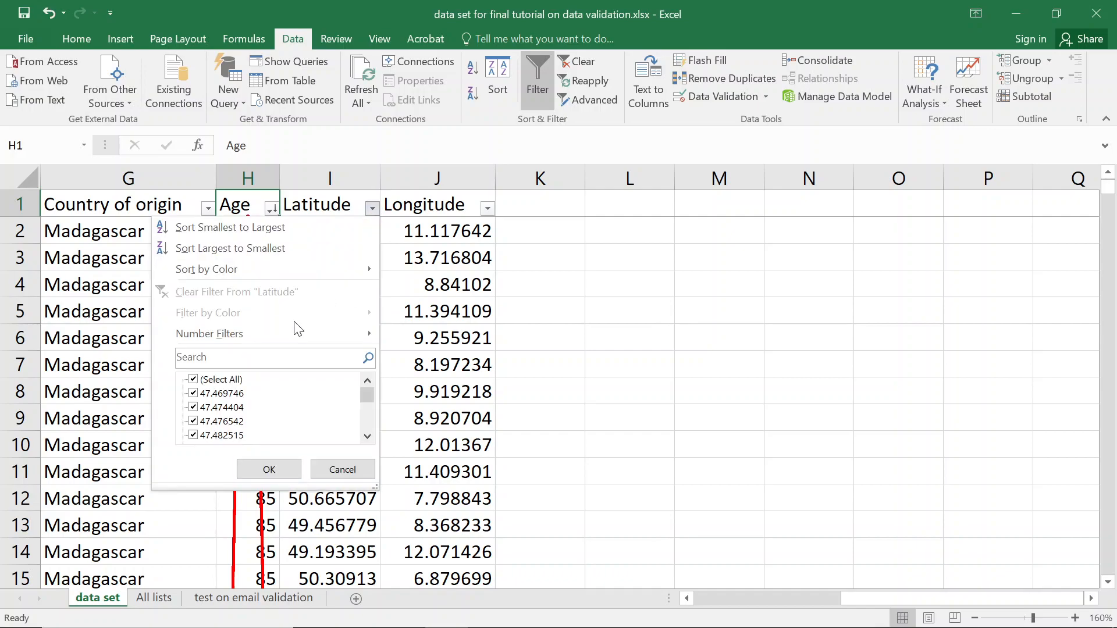
left_click(717, 102)
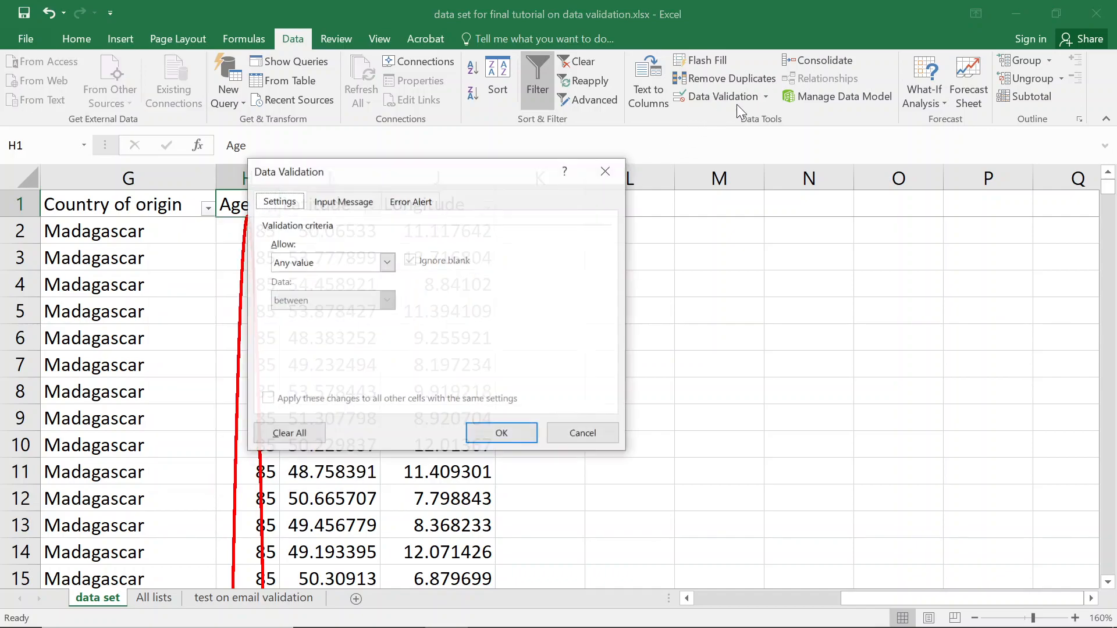
key("Escape")
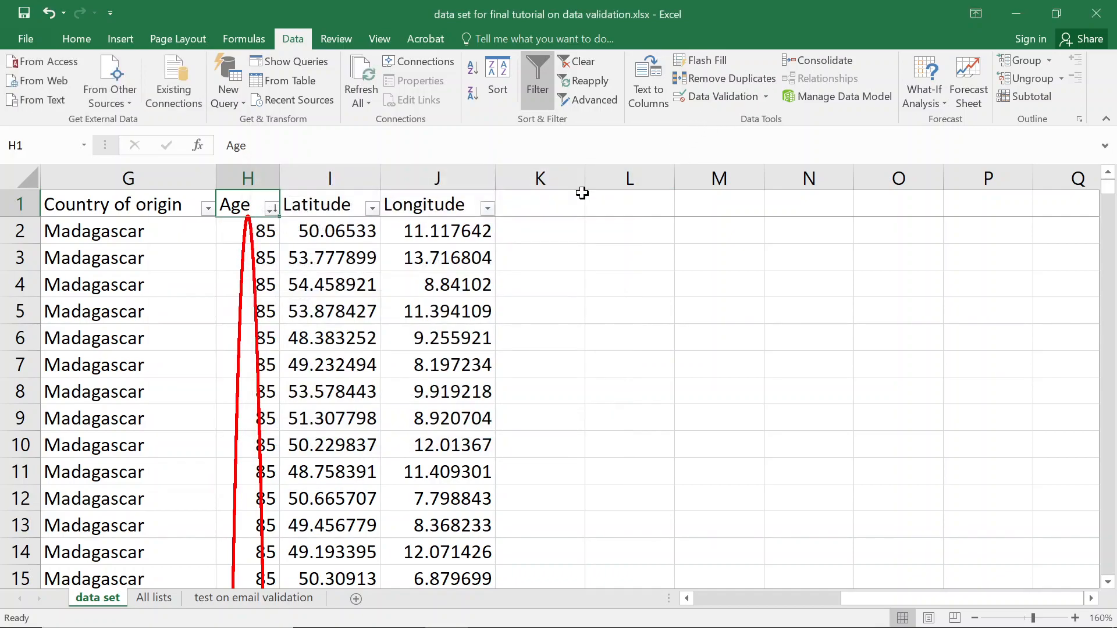
Circle the invalid ages twice from different cells, accepting the 255-cell warning each time.
left_click(321, 270)
left_click(763, 99)
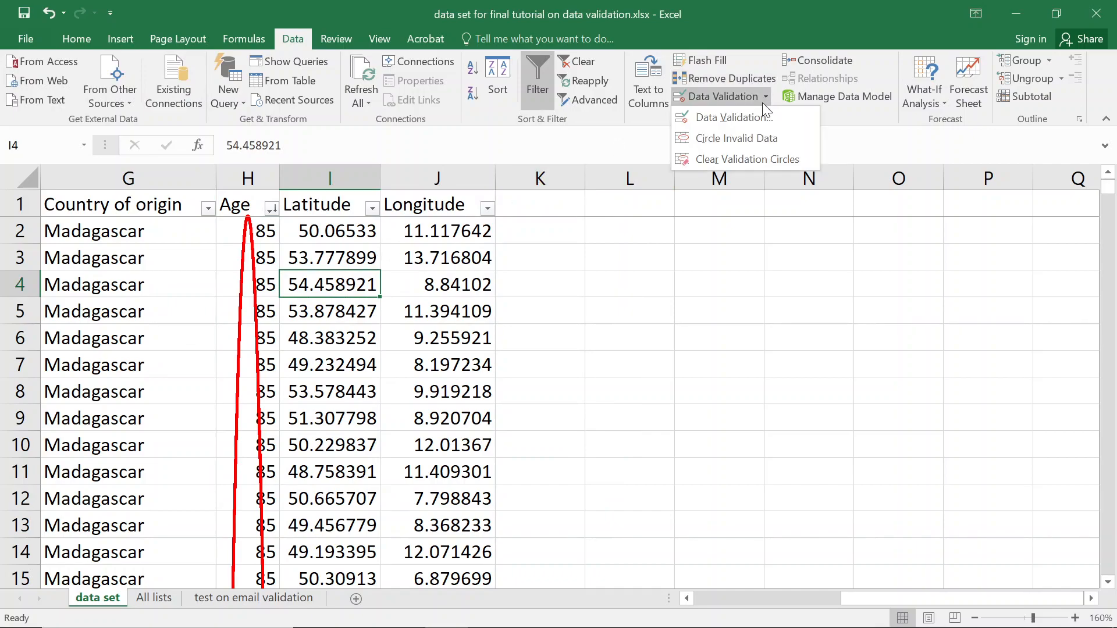
left_click(748, 135)
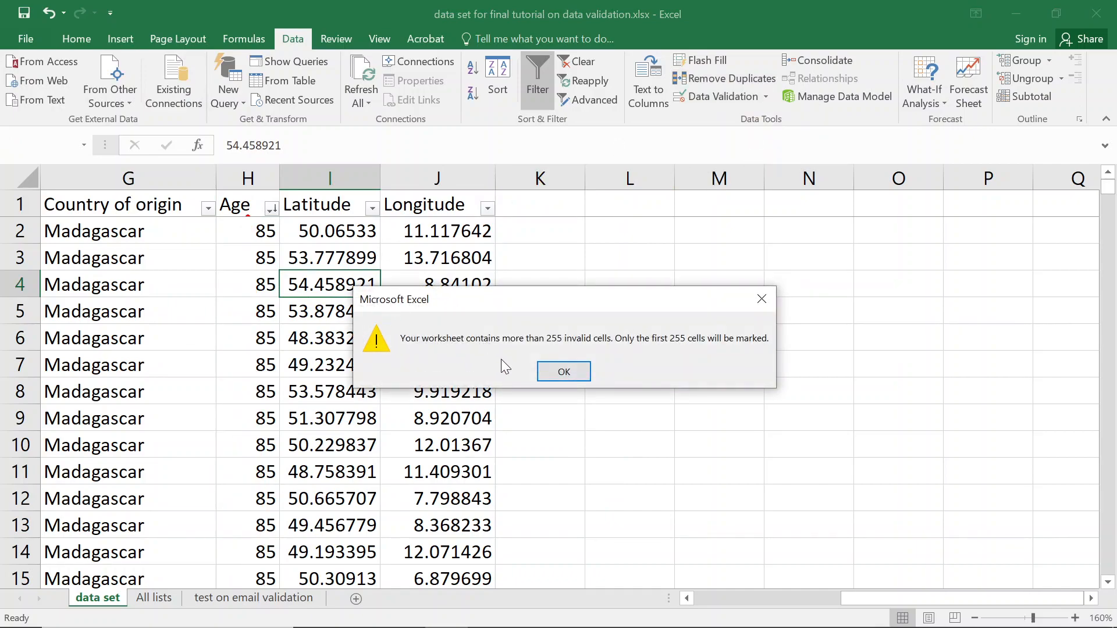
left_click(567, 371)
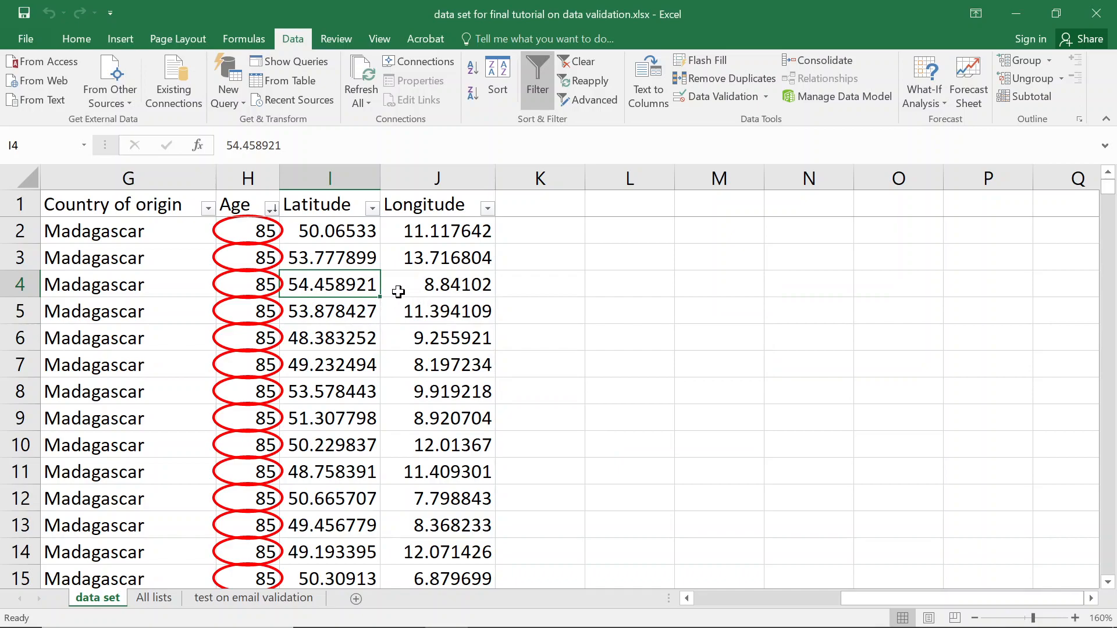
scroll(315, 323, "down", 6)
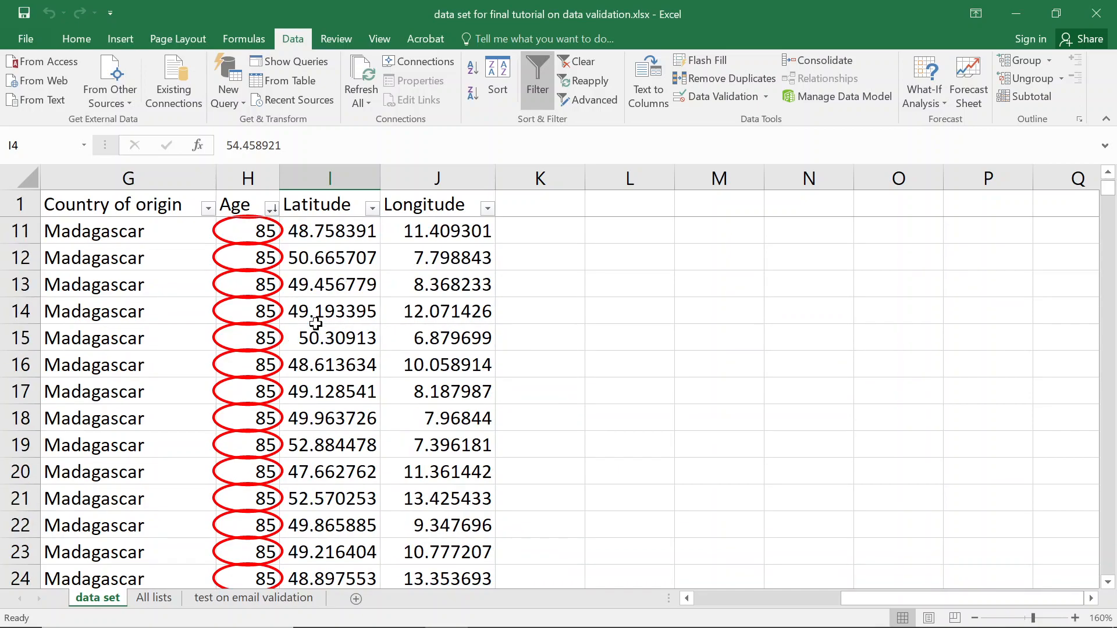
left_click(443, 285)
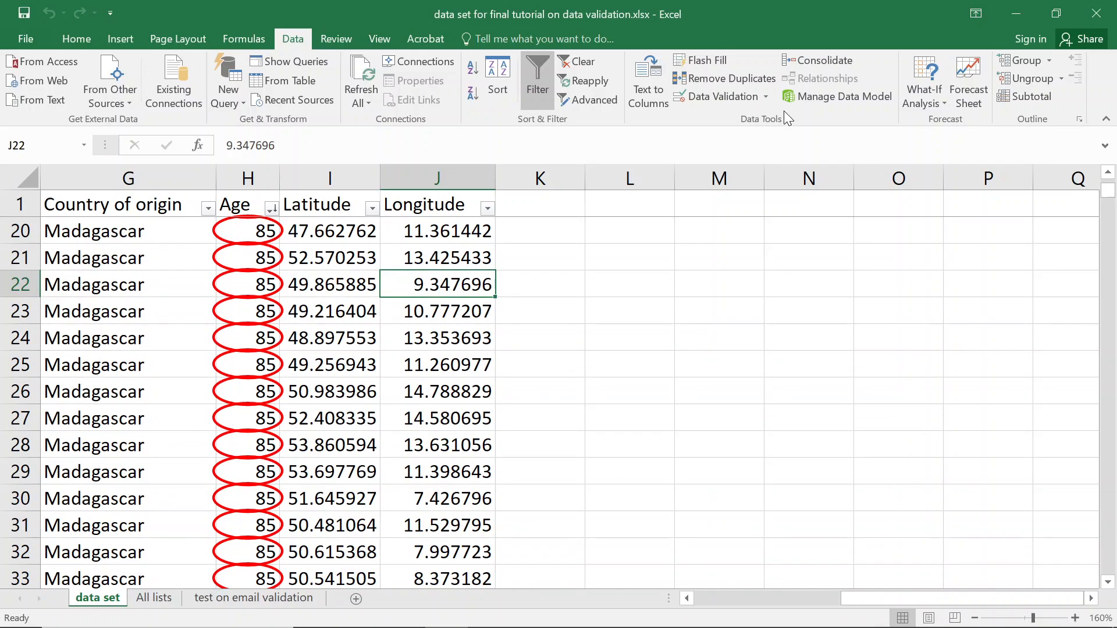
left_click(765, 99)
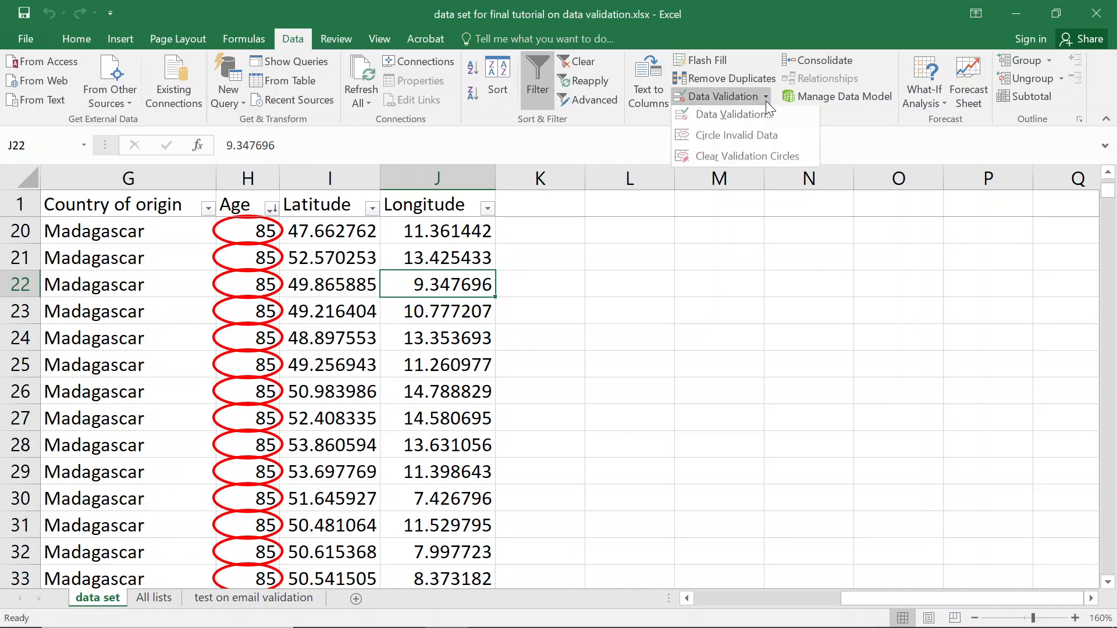
left_click(737, 139)
left_click(564, 369)
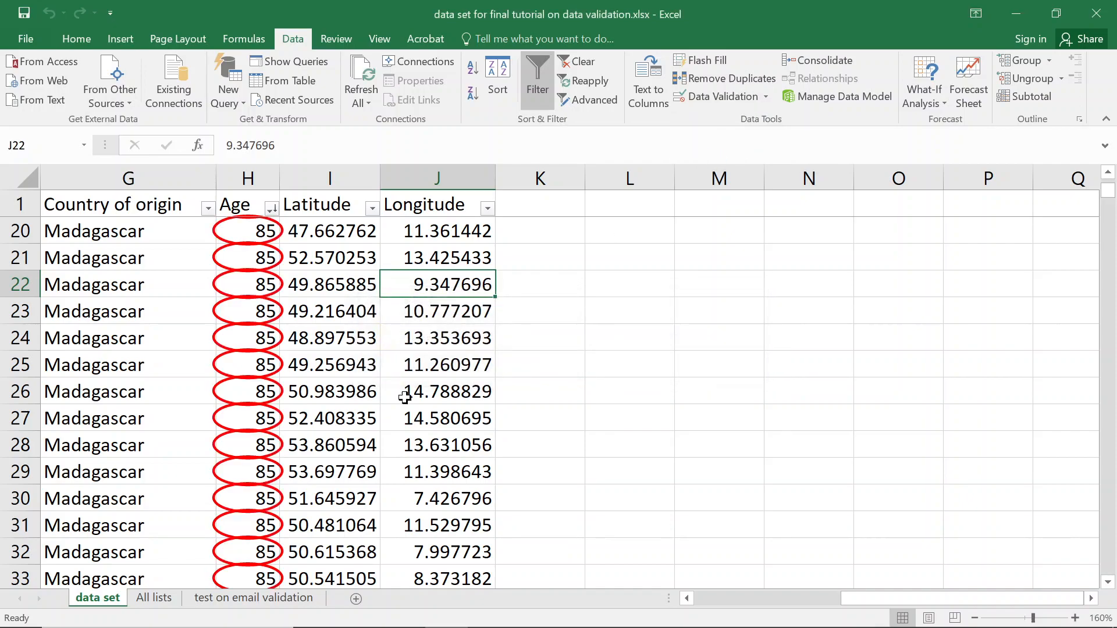
Scroll to rows 254–257, where circles stop partway through the age-79 values.
scroll(314, 384, "down", 20)
scroll(314, 378, "down", 20)
scroll(314, 374, "down", 19)
scroll(244, 477, "down", 20)
scroll(244, 477, "up", 5)
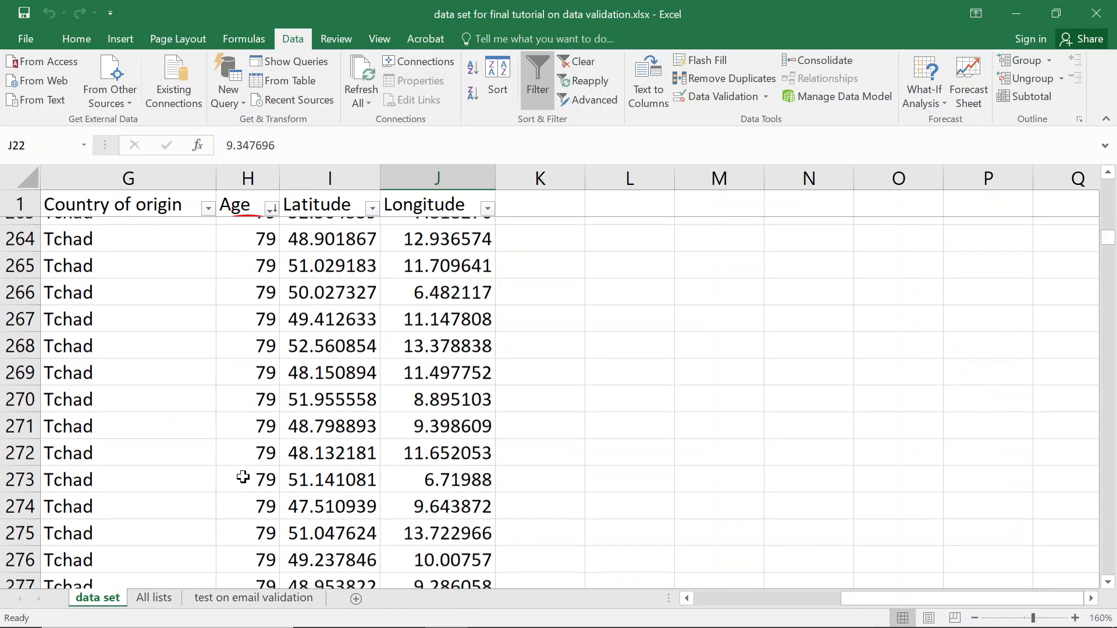
scroll(244, 477, "up", 6)
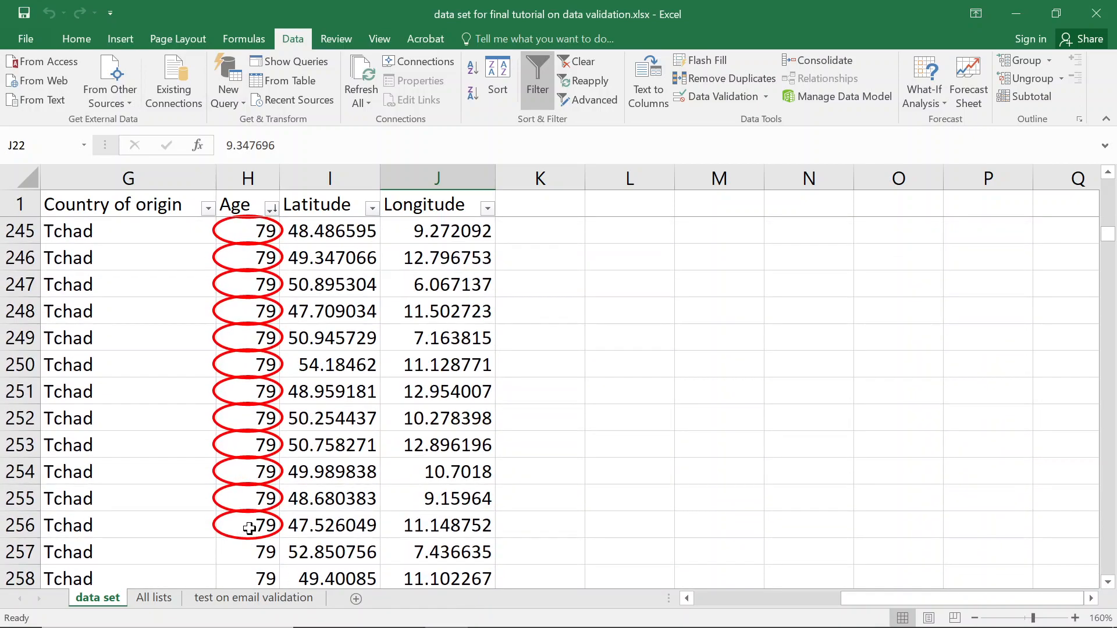
scroll(254, 527, "down", 5)
scroll(252, 285, "up", 1)
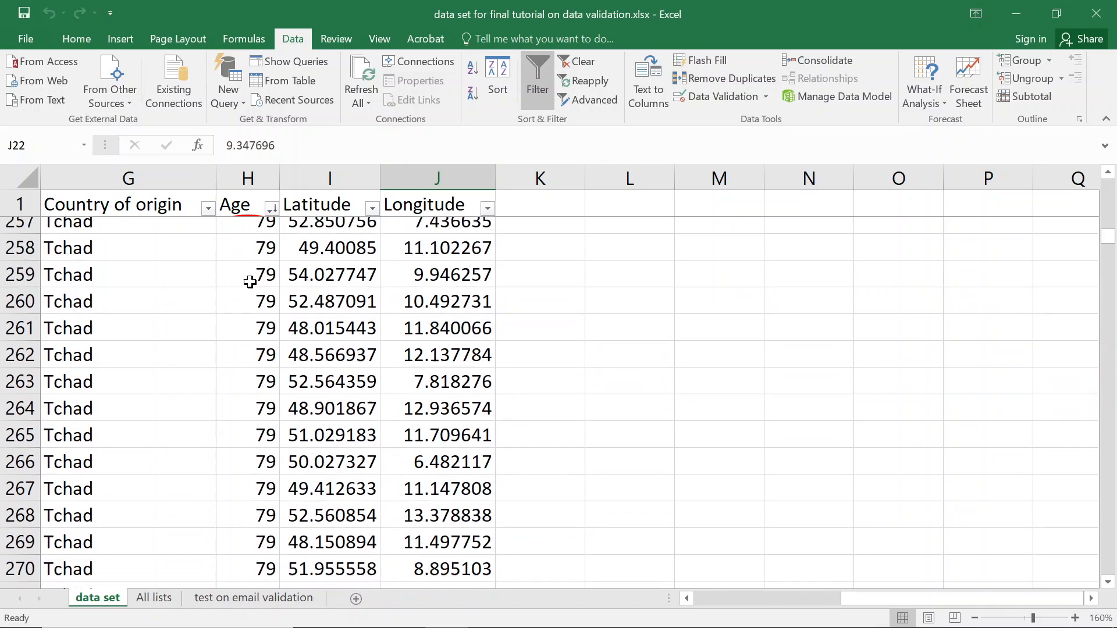
scroll(258, 241, "up", 1)
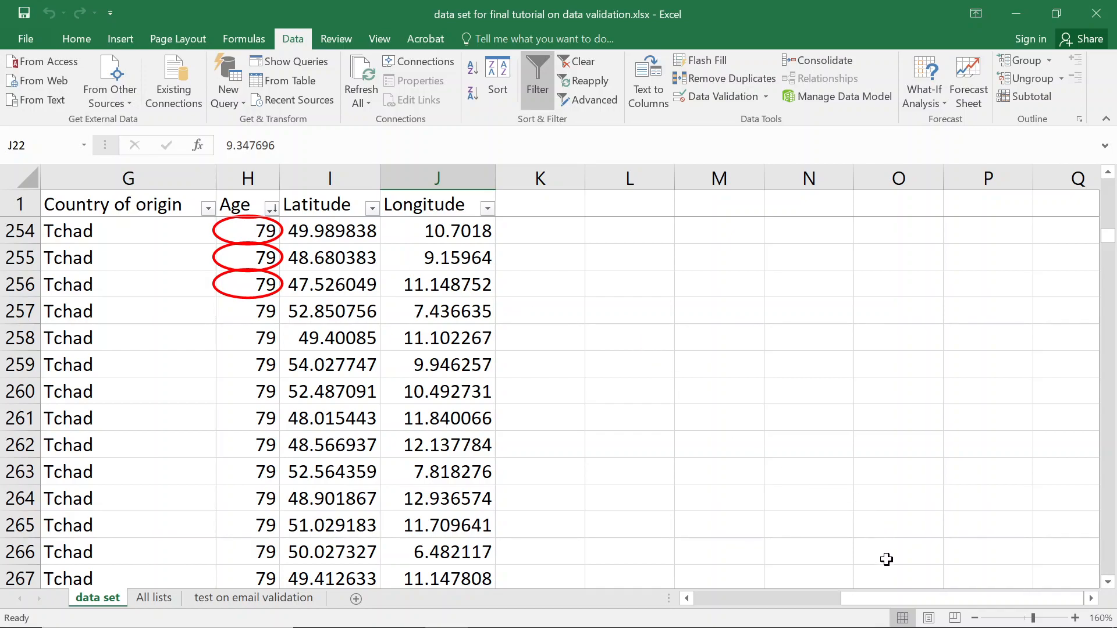
left_click_drag(887, 598, 661, 573)
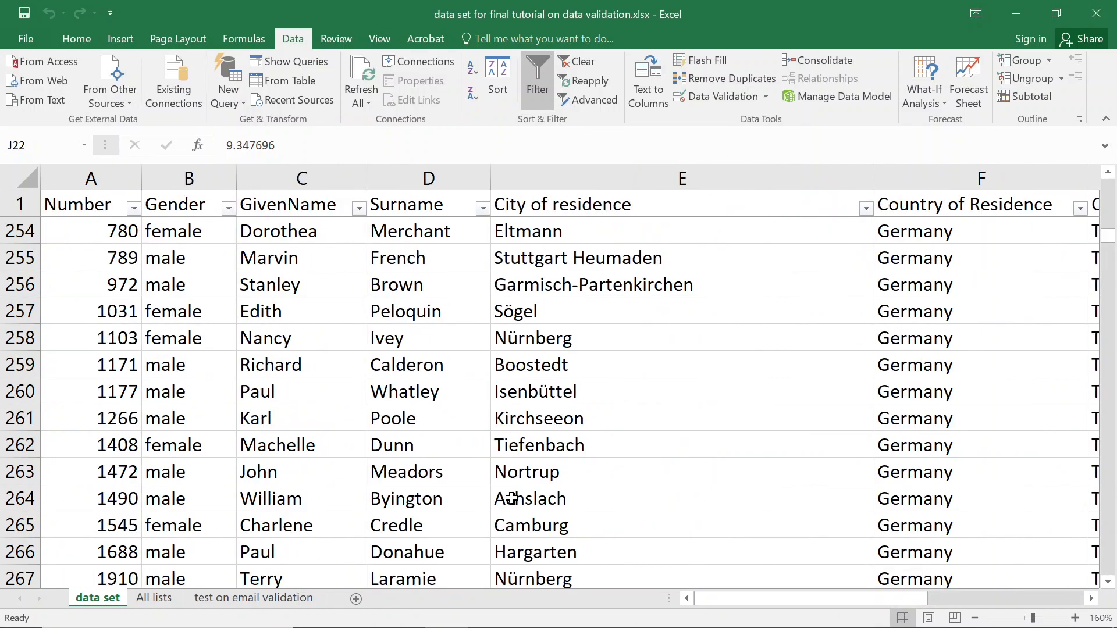
Return to row 2 and land on H2's uncircled age 85, then switch to All lists.
scroll(214, 317, "up", 11)
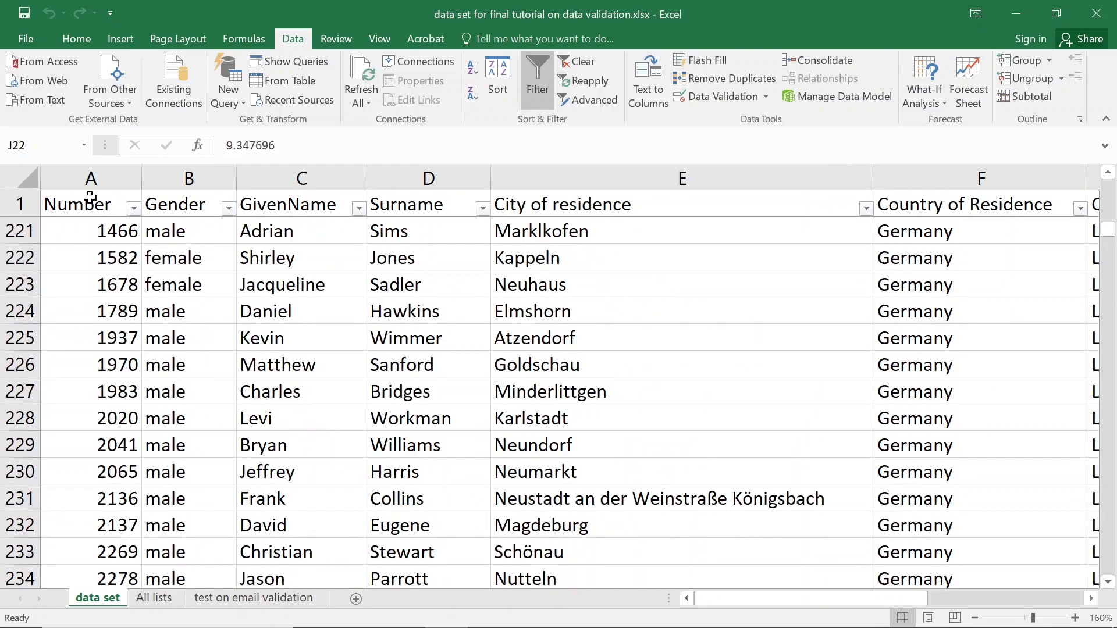
left_click(88, 200)
key("Down")
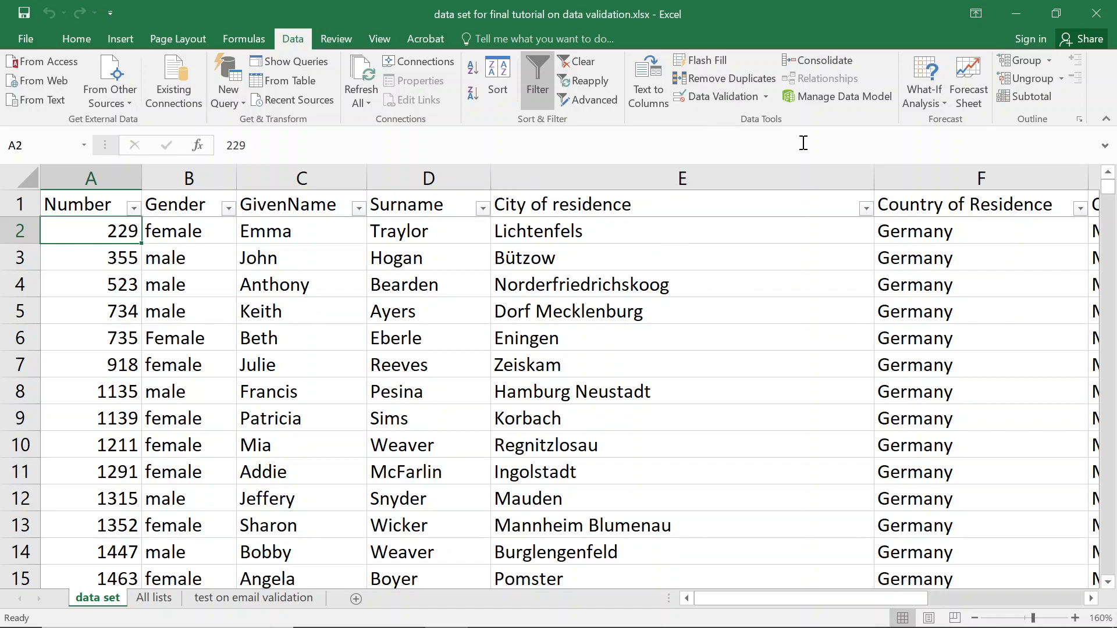
left_click(950, 236)
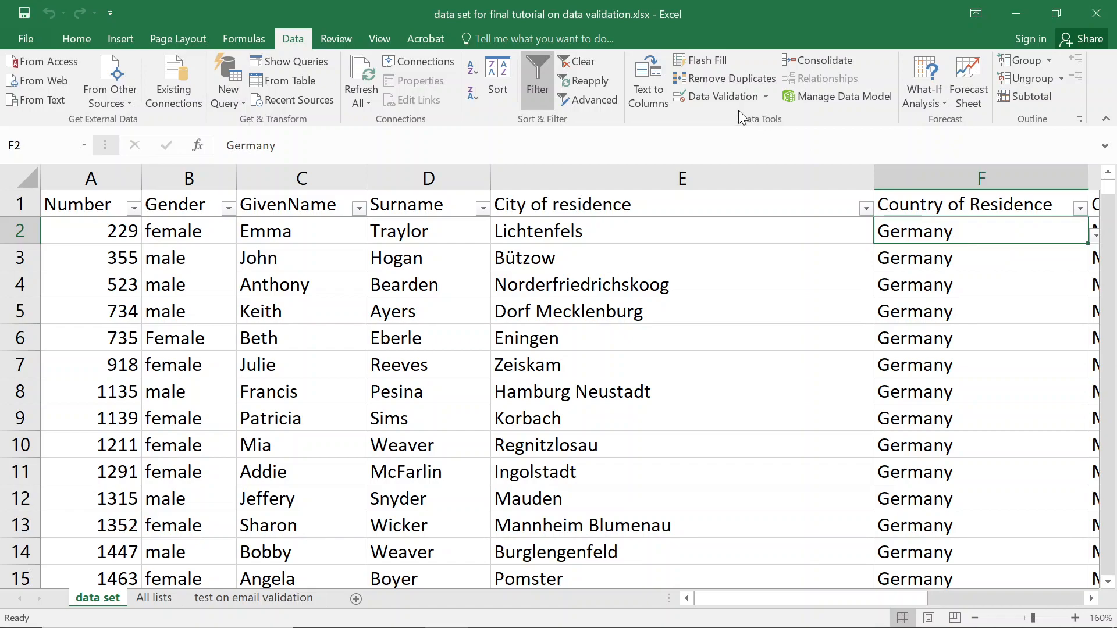
key("Right")
key("Right")
key("Right")
key("Right")
key("Right")
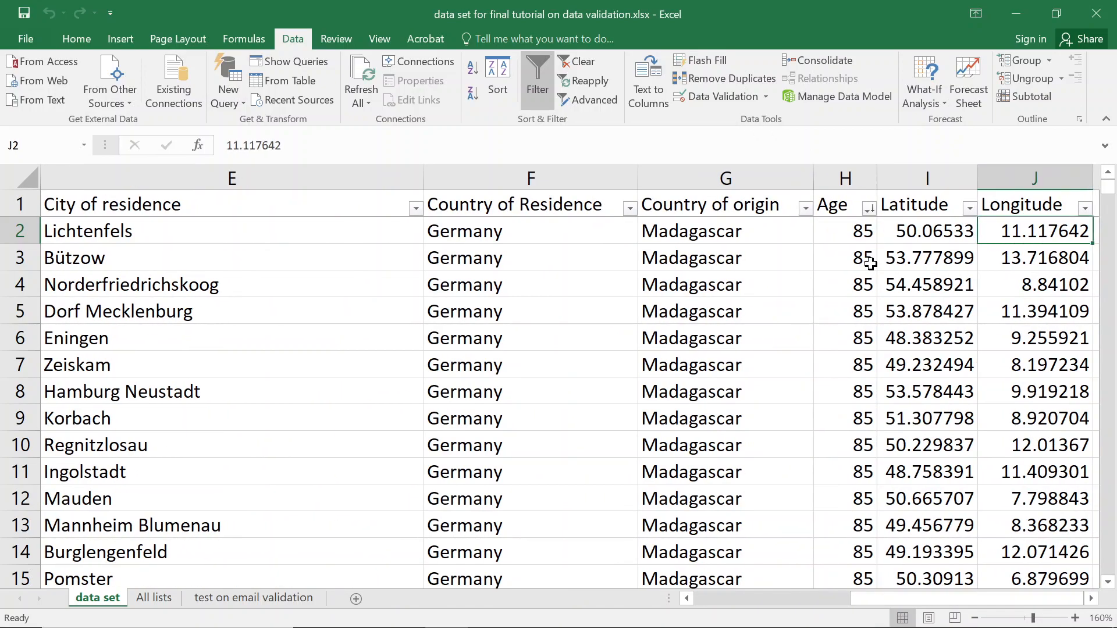
key("Right")
key("Left")
key("Left")
key("Left")
key("Left")
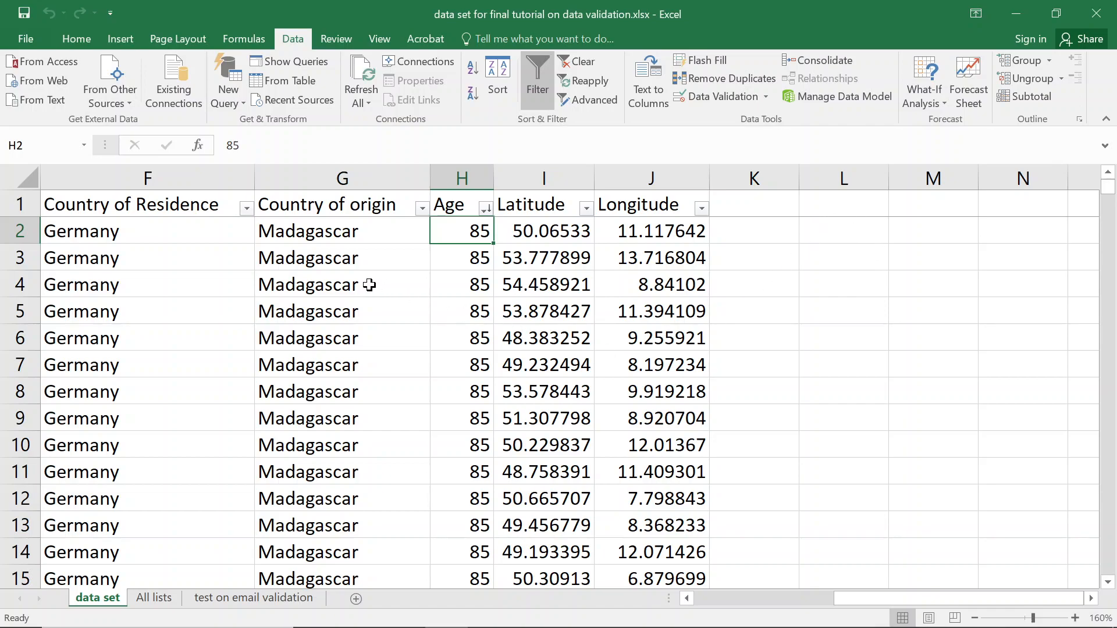
left_click(154, 598)
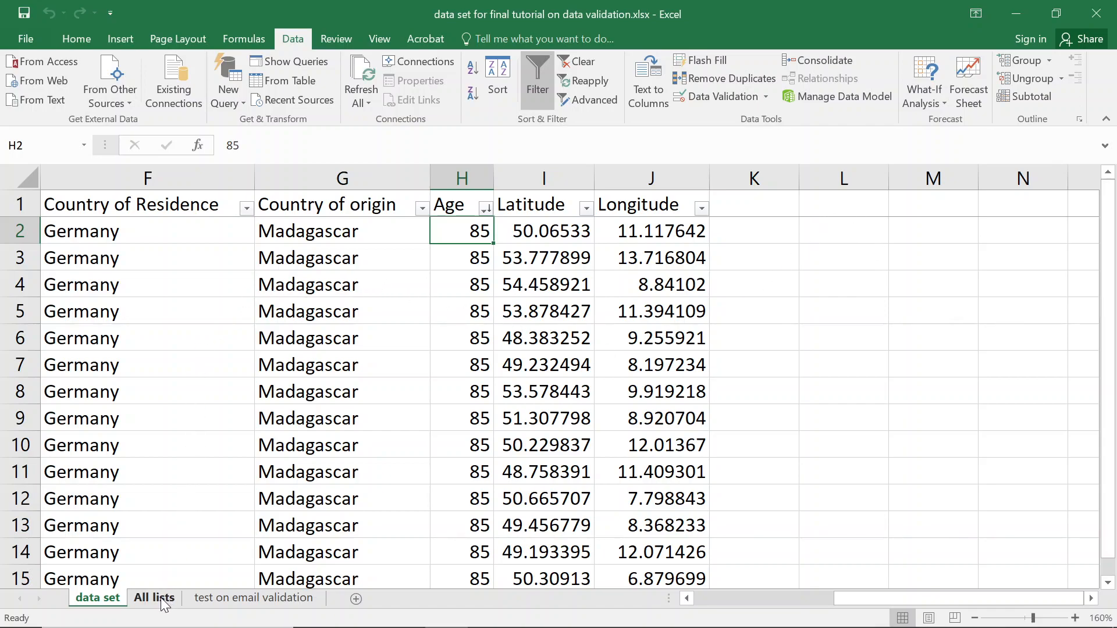
On the 'test on email validation' sheet, review cell A1's Custom email-check validation formula, keeping it unchanged.
left_click(221, 600)
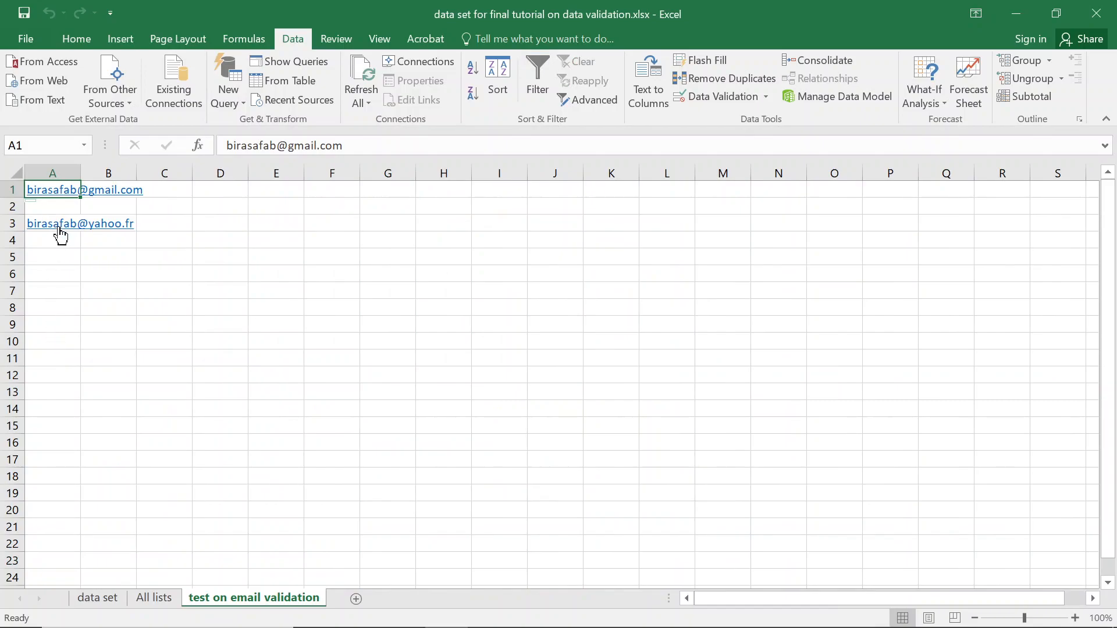
left_click(723, 96)
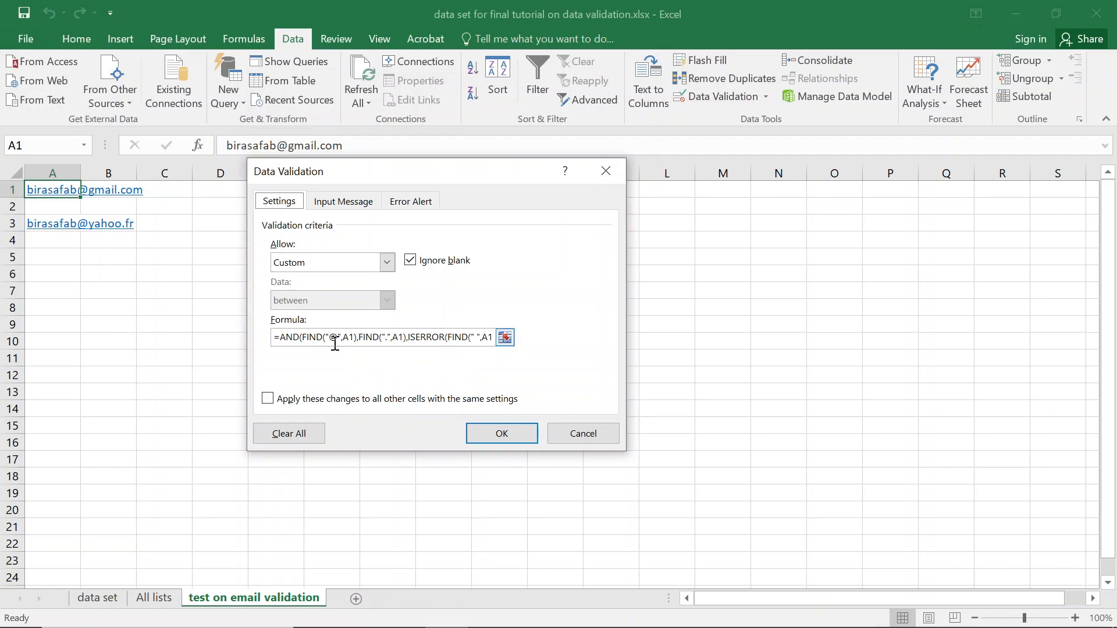
left_click_drag(307, 177, 538, 179)
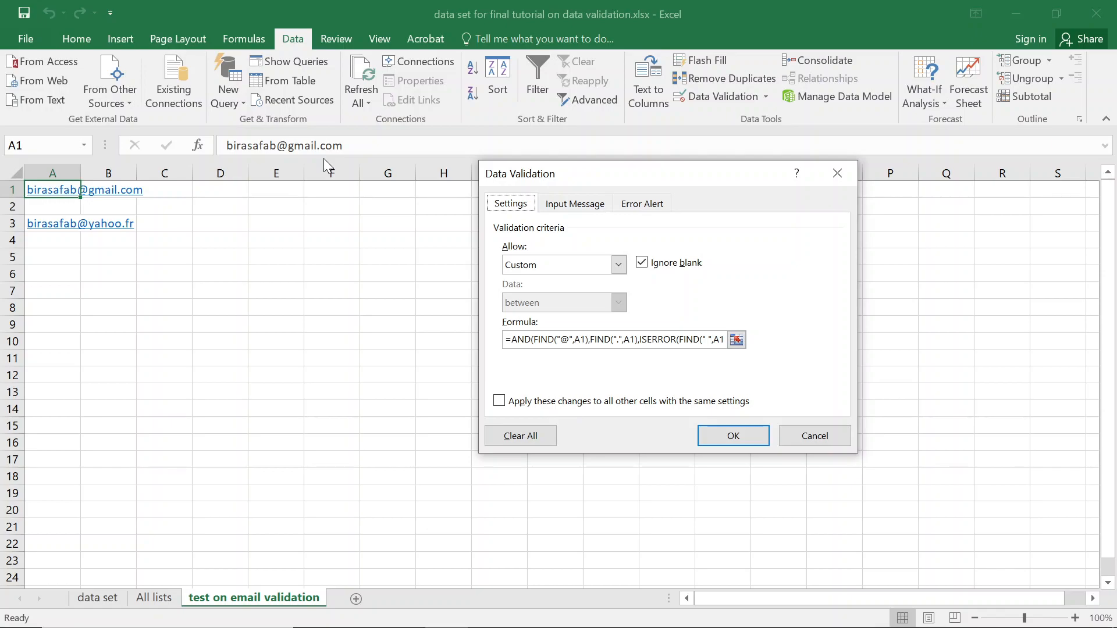
left_click(733, 436)
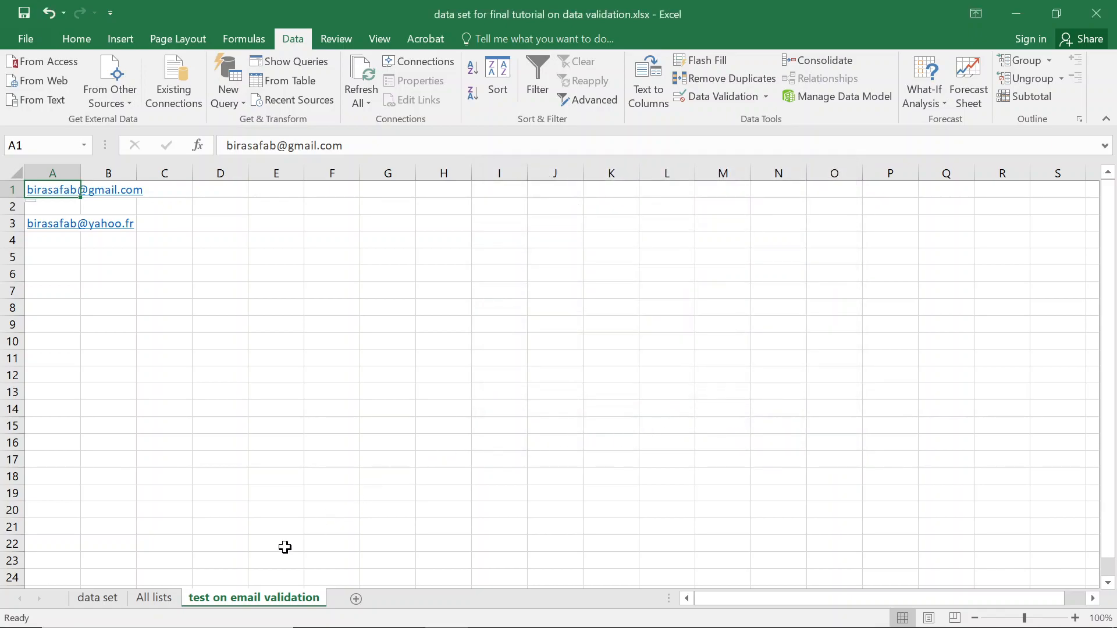